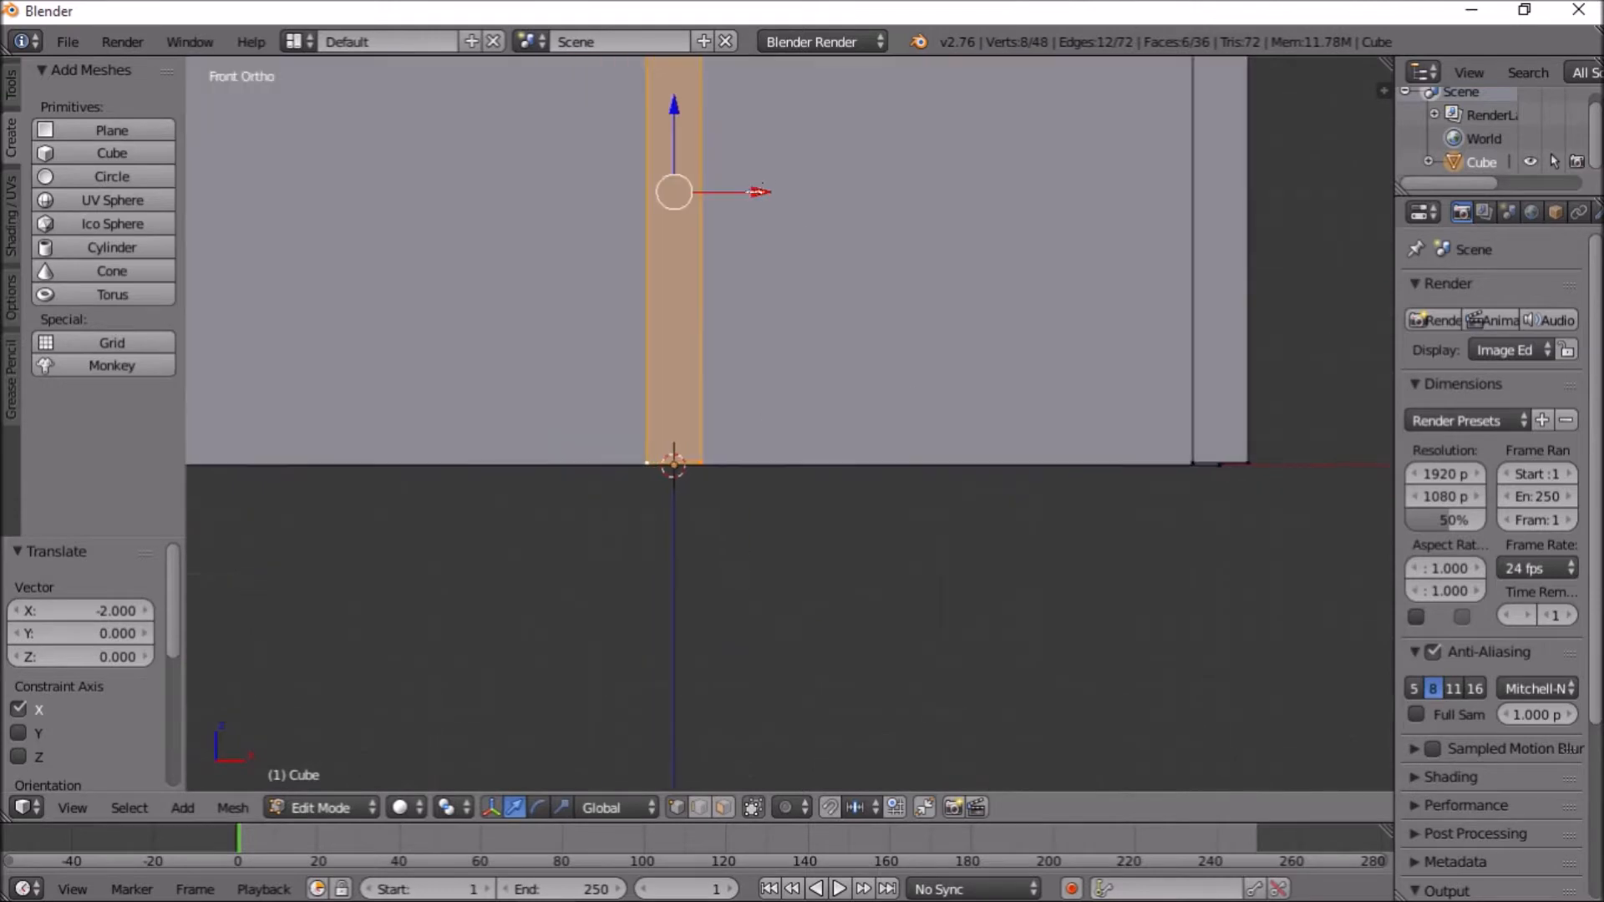
Finish duplicating the front door post, and lower the top faces of both door posts by 0.4 along Z
click(630, 223)
middle_drag(635, 224, 669, 317)
key(KP_1)
drag(724, 75, 721, 138)
middle_drag(720, 138, 577, 192)
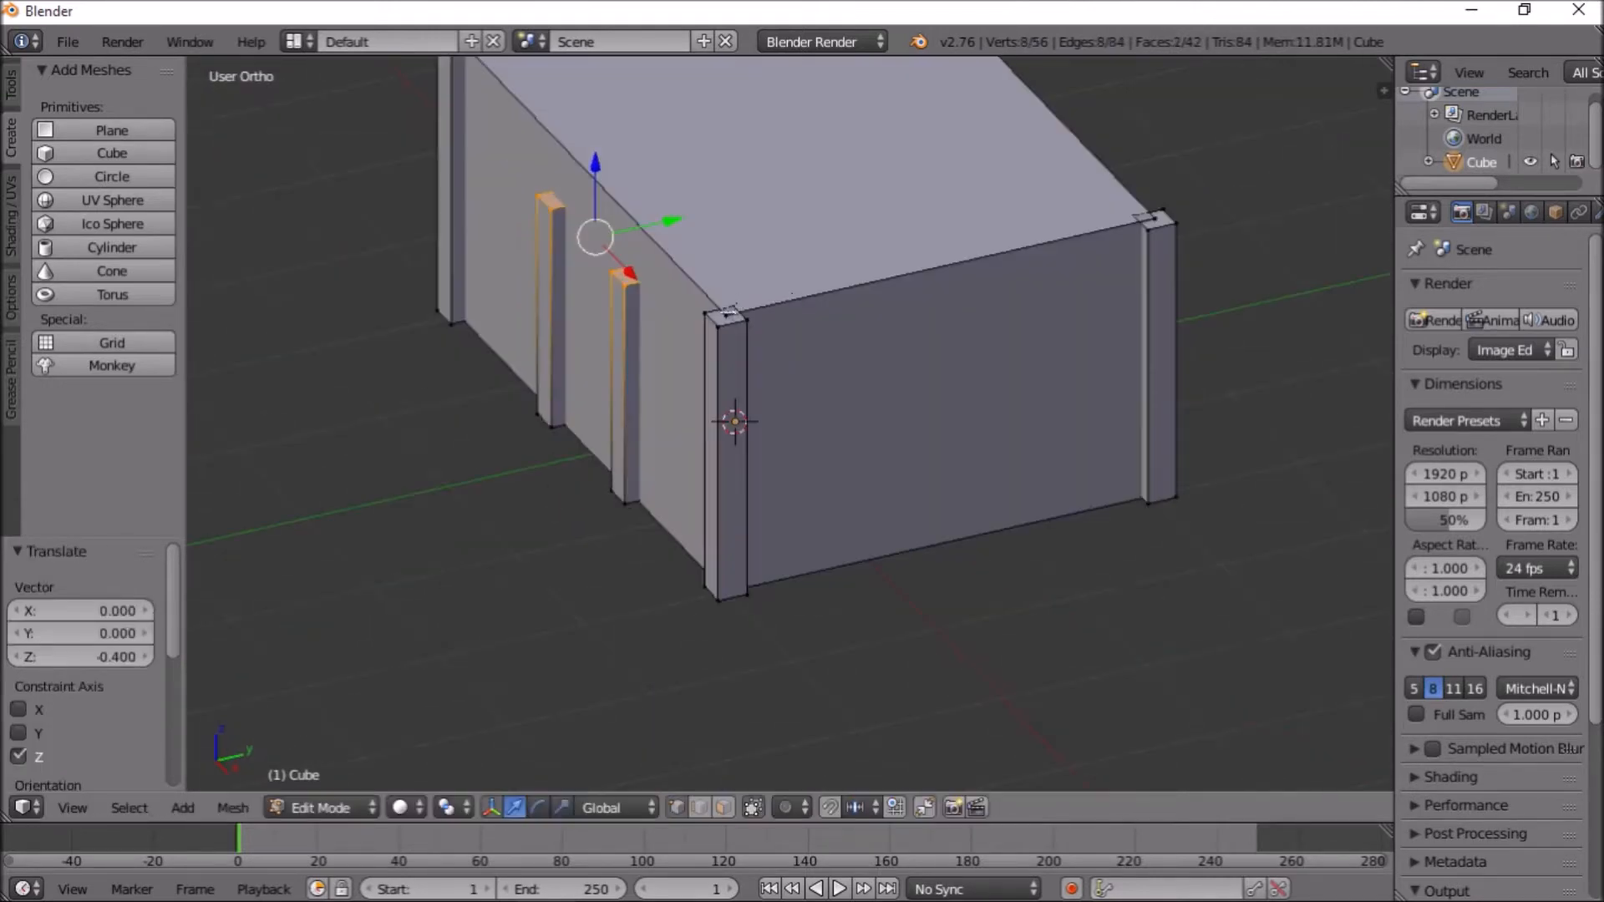
Create a separate roof plane from the house's four top corners and raise it 2 units along Z
scroll(585, 197, down, 3)
right_click(598, 201)
shift+right_click(752, 361)
shift+right_click(1000, 305)
shift+right_click(846, 146)
ctrl+drag(820, 171, 820, 63)
Scale the raised roof plane by 1.2 along X
middle_drag(655, 280, 774, 386)
key(KP_1)
key(s)
key(x)
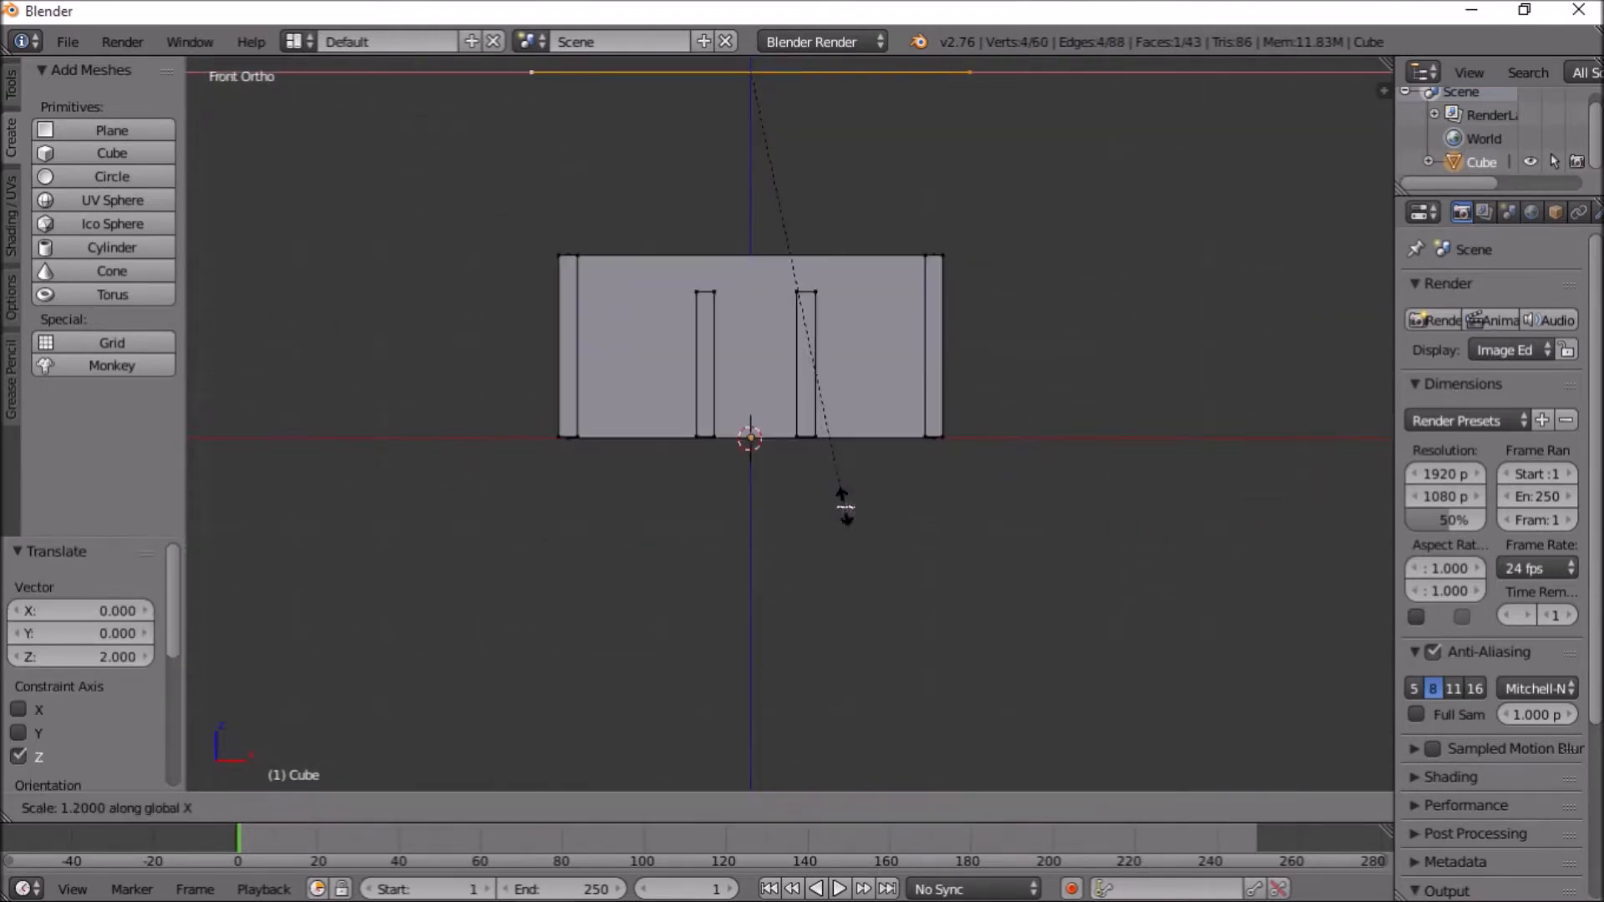
ctrl+click(845, 508)
Add a single centred loop cut along the length of the roof plane for the ridge
key(KP_7)
middle_drag(901, 604, 919, 434)
key(z)
key(ctrl+r)
click(961, 134)
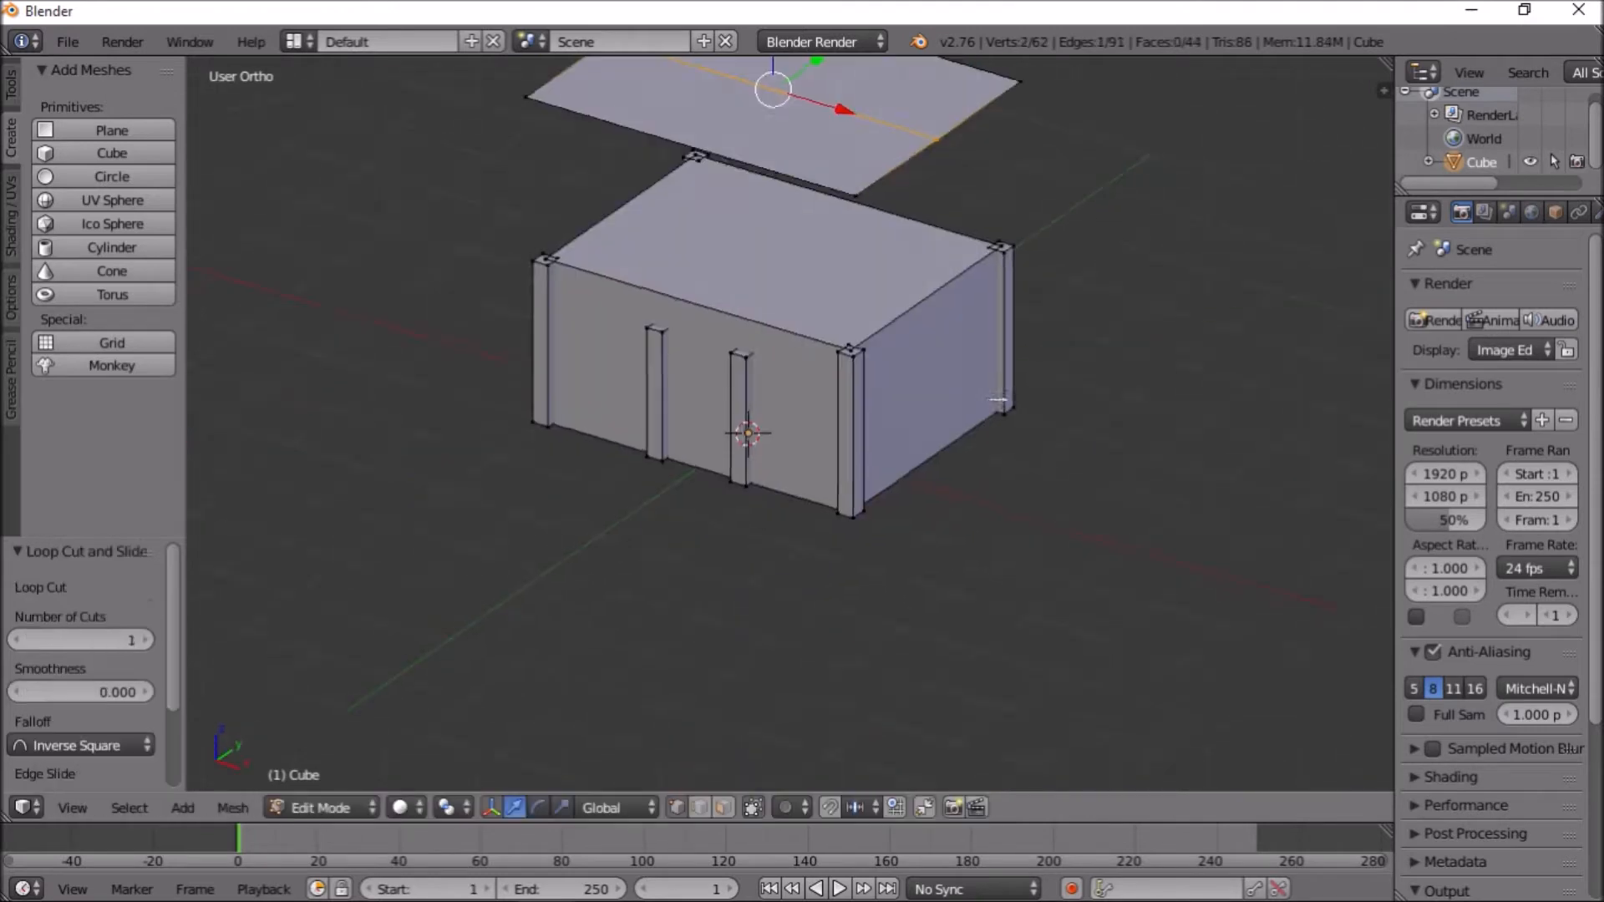
Duplicate a whole post, rotate the copy 90 degrees into a horizontal beam, and move it -2.1 along X
scroll(886, 468, up, 2)
key(a)
key(l)
middle_drag(890, 539, 911, 534)
key(shift+d)
key(Return)
key(r)
key(9)
key(0)
key(Escape)
key(KP_1)
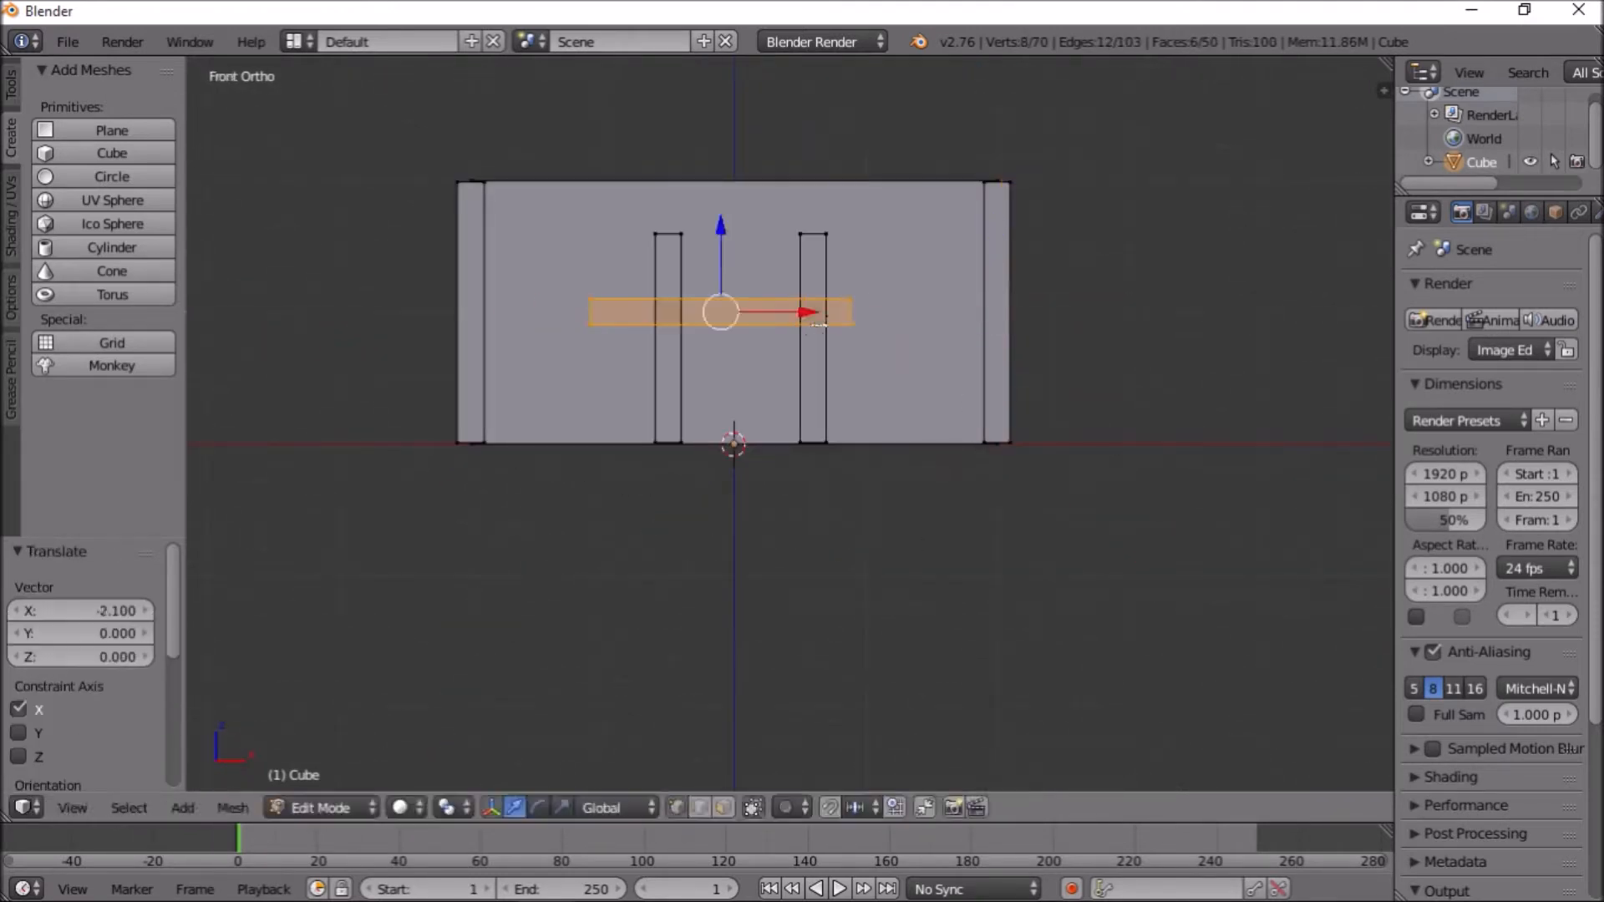
Duplicate the long top beam, rotate the copy about Z, and fit it along Y between the side wall's corner posts
middle_drag(734, 110, 756, 405)
key(shift+d)
key(Return)
key(r)
key(z)
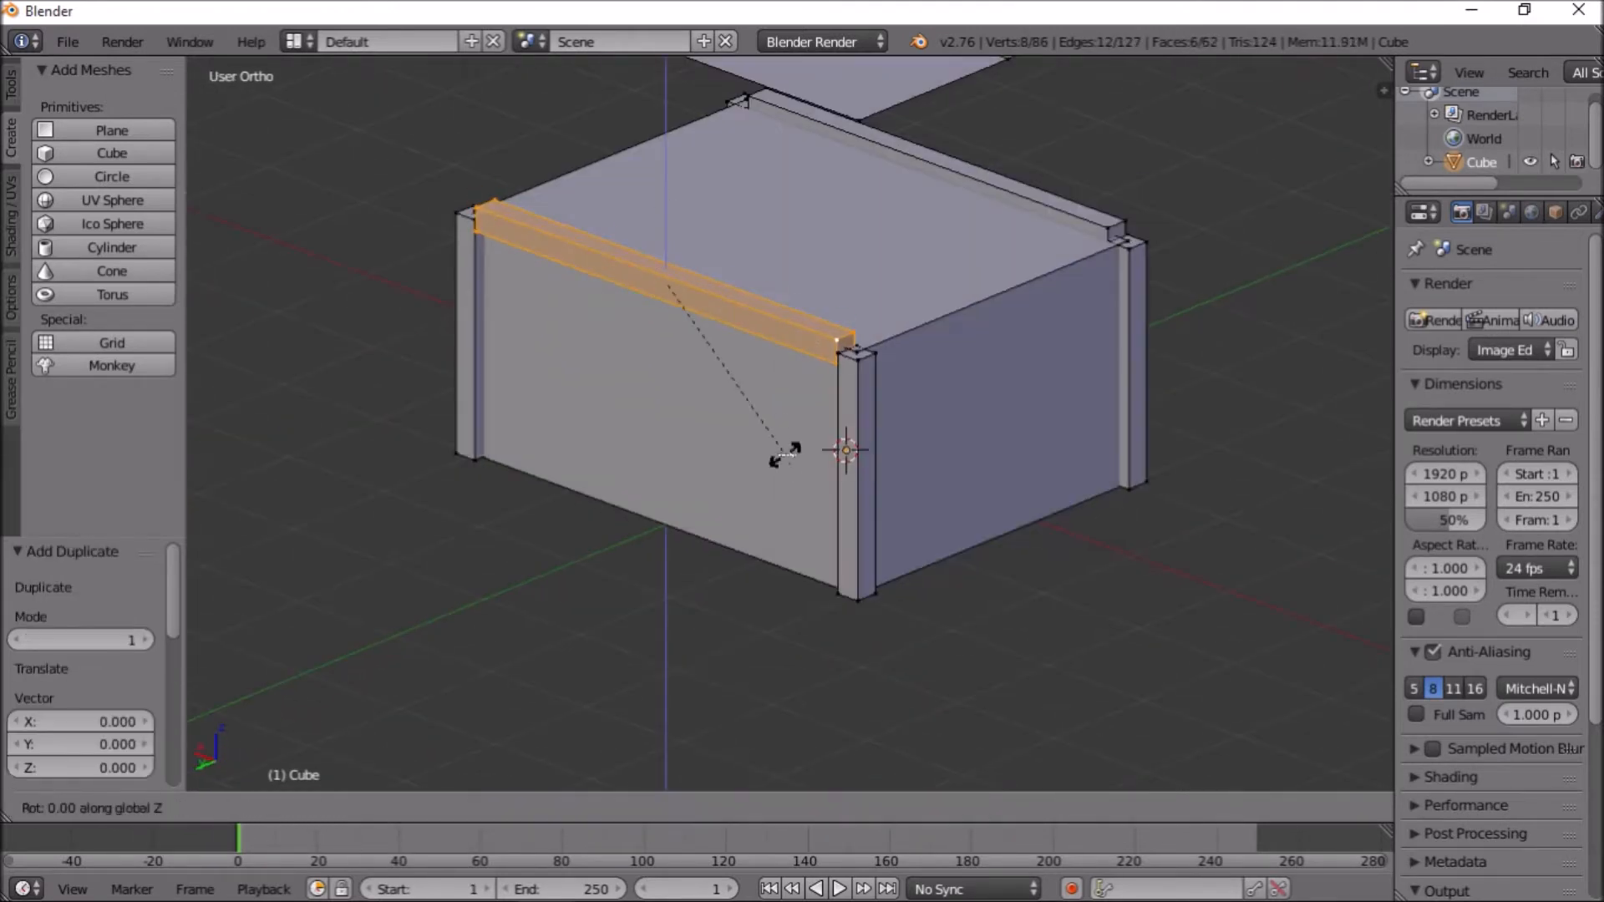
click(907, 349)
key(KP_3)
key(g)
key(y)
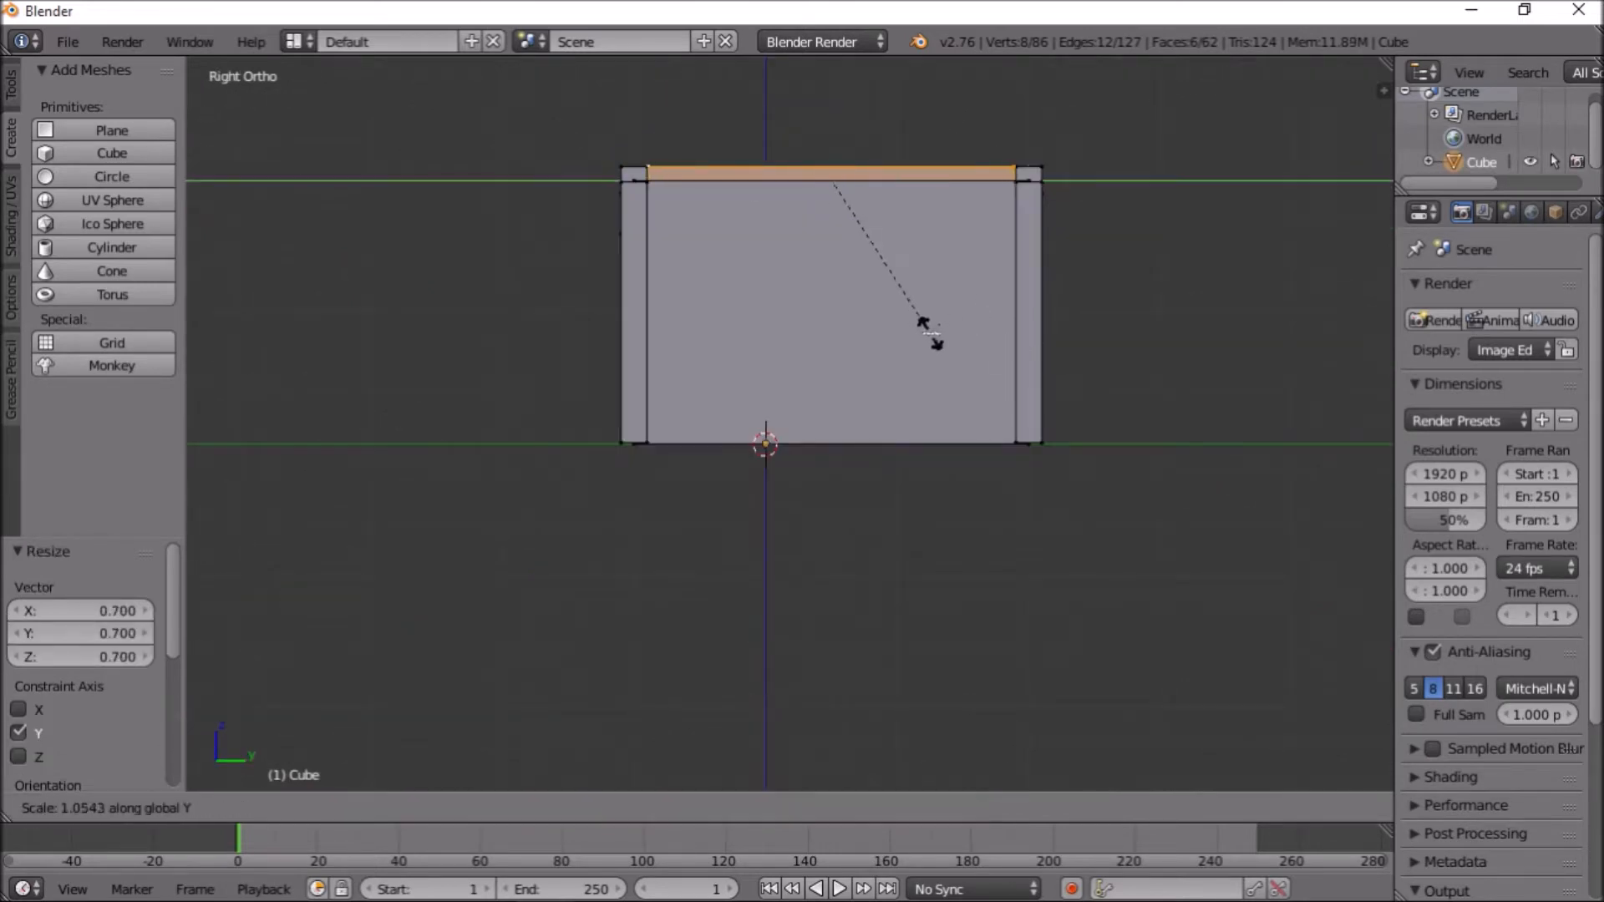
click(929, 334)
Copy the side top beam along X to the opposite wall, and place a mid-height copy 1 unit lower along Z
middle_drag(930, 334, 1011, 393)
key(shift+d)
key(Return)
key(g)
key(x)
click(1007, 297)
key(g)
key(z)
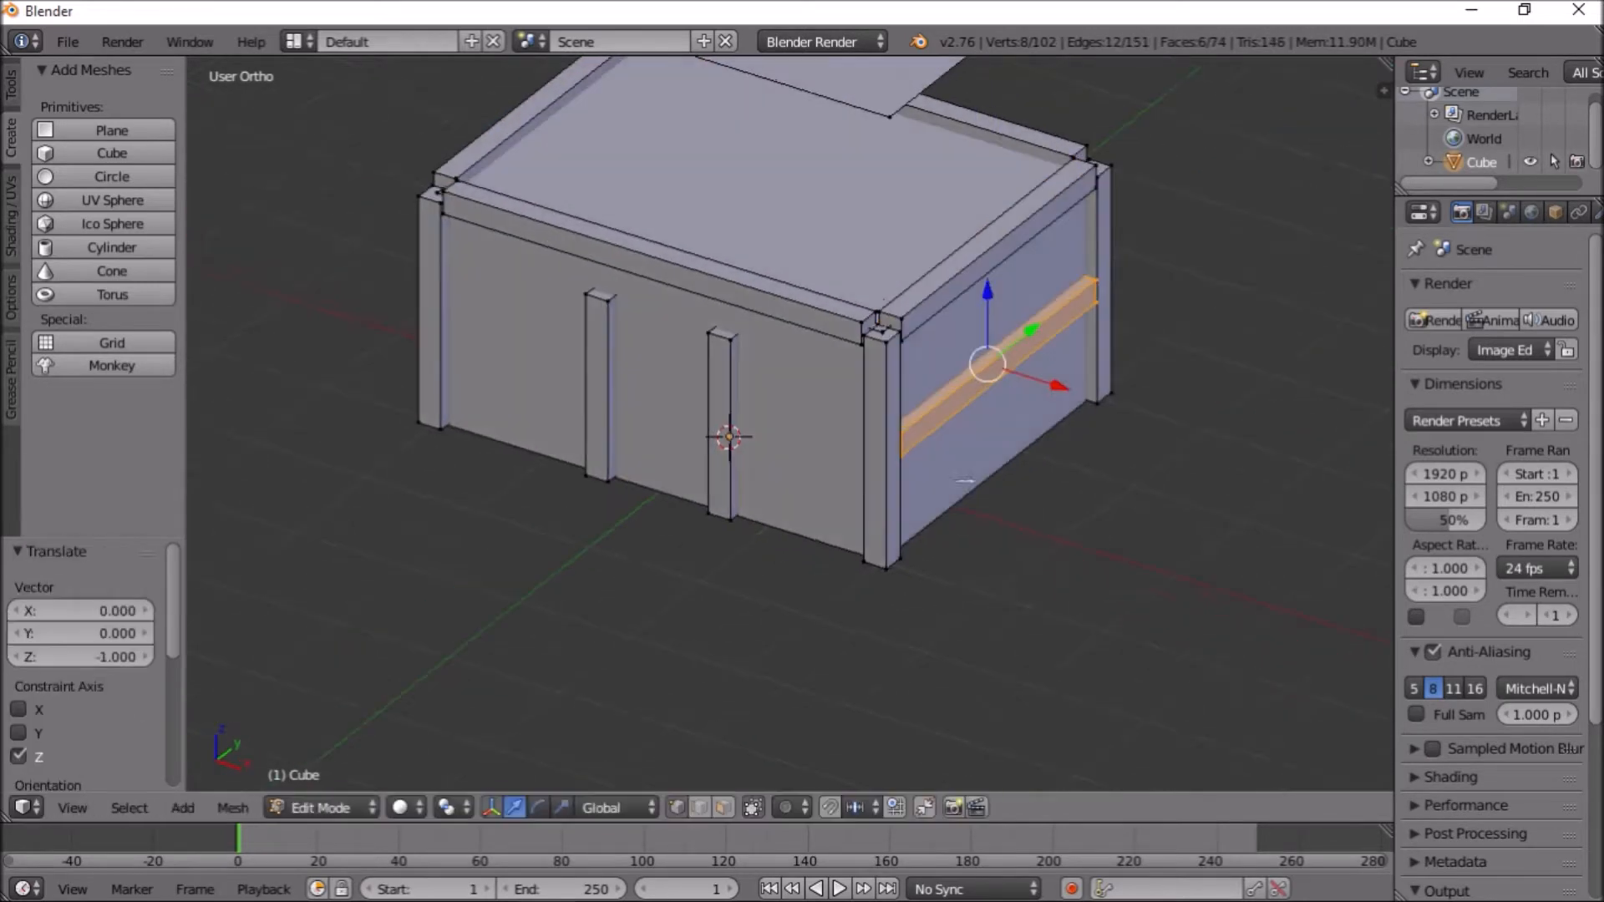
Duplicate the mid-height side beam onto the opposite wall, moving the copy -4 along X
key(KP_3)
middle_drag(919, 334, 869, 368)
text(zgx-4)
key(Return)
Duplicate the front and back top beams and lower the copies 1 unit along Z
scroll(859, 336, up, 7)
key(a)
key(l)
key(shift+d)
key(Return)
scroll(870, 368, down, 4)
key(KP_3)
text(gz-1)
key(Return)
Add two loop cuts across the front mid-height beam and delete the faces of its middle section
middle_drag(1177, 431, 734, 323)
key(z)
key(Tab)
key(Tab)
key(ctrl+r)
scroll(735, 322, up, 1)
double_click(735, 323)
key(x)
key(f)
Move the two open inner ends of the front mid-height beam along X to meet the door posts
key(z)
alt+right_click(972, 275)
alt+shift+right_click(578, 283)
key(KP_1)
key(z)
shift+middle_drag(805, 373, 806, 637)
drag(809, 351, 816, 351)
key(z)
alt+right_click(945, 301)
key(z)
drag(1010, 351, 1028, 352)
scroll(788, 376, down, 4)
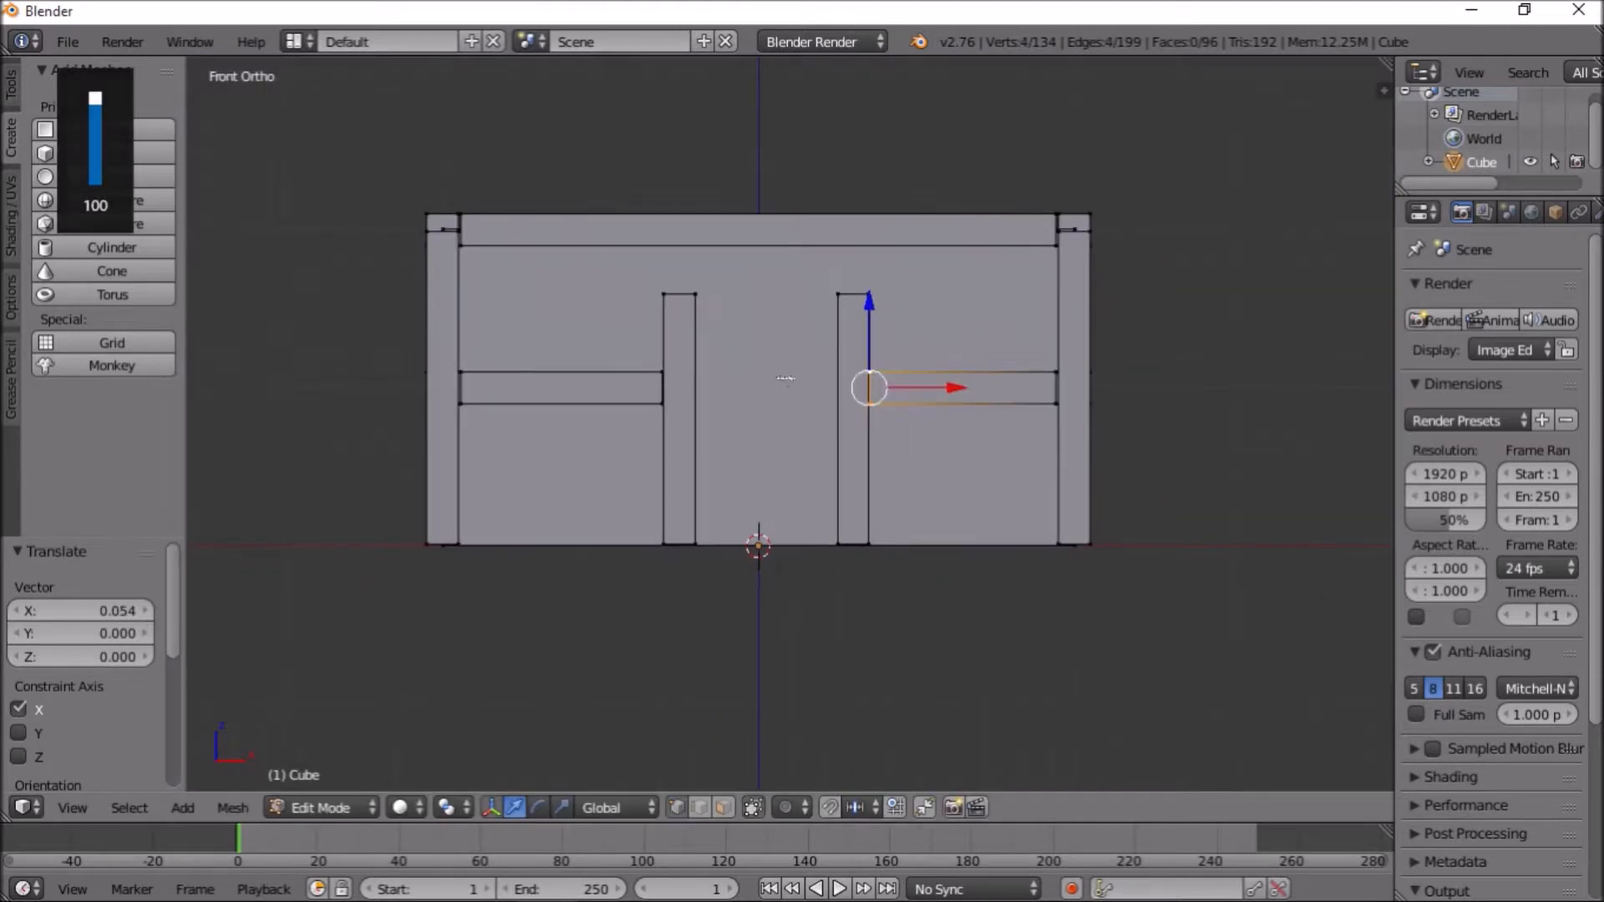
Duplicate the right half of the front mid-height beam and align the copy with the tops of the door posts
middle_drag(788, 376, 810, 498)
key(Tab)
key(Tab)
key(z)
scroll(1117, 555, up, 3)
shift+right_click(1117, 555)
alt+shift+right_click(1117, 543)
key(shift+d)
key(Return)
scroll(1117, 555, down, 3)
key(KP_1)
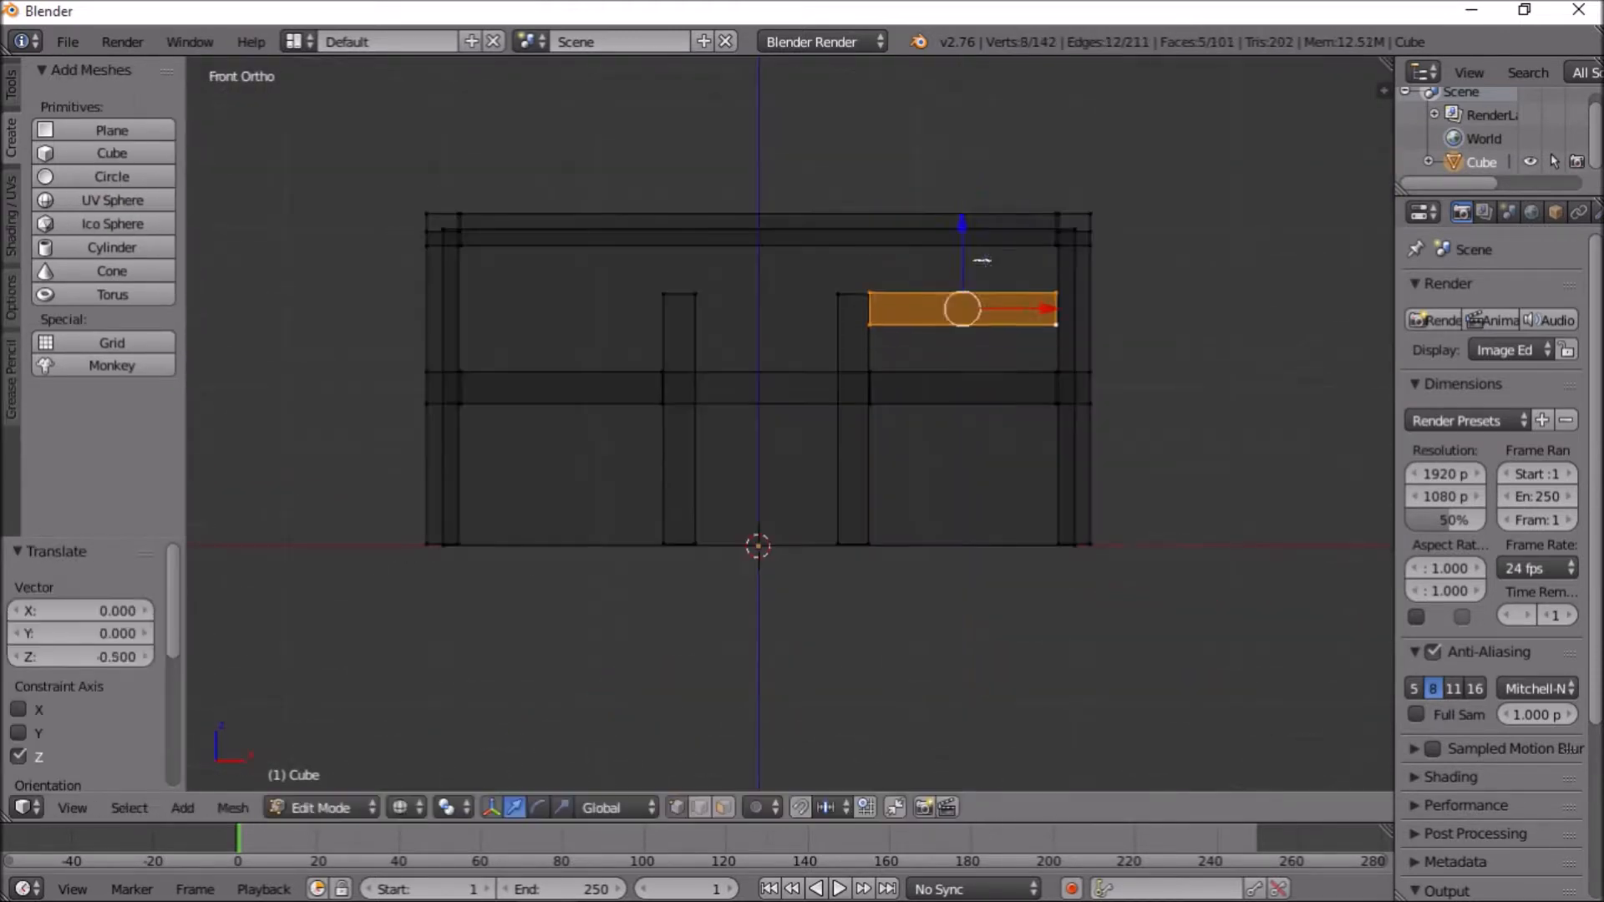
Position the copied beam between the two door posts and scale it along X to fit as a lintel
scroll(887, 422, up, 4)
key(s)
key(x)
drag(827, 186, 825, 185)
key(s)
key(x)
click(848, 469)
key(z)
middle_drag(848, 468, 708, 490)
scroll(708, 489, up, 1)
key(Tab)
key(Tab)
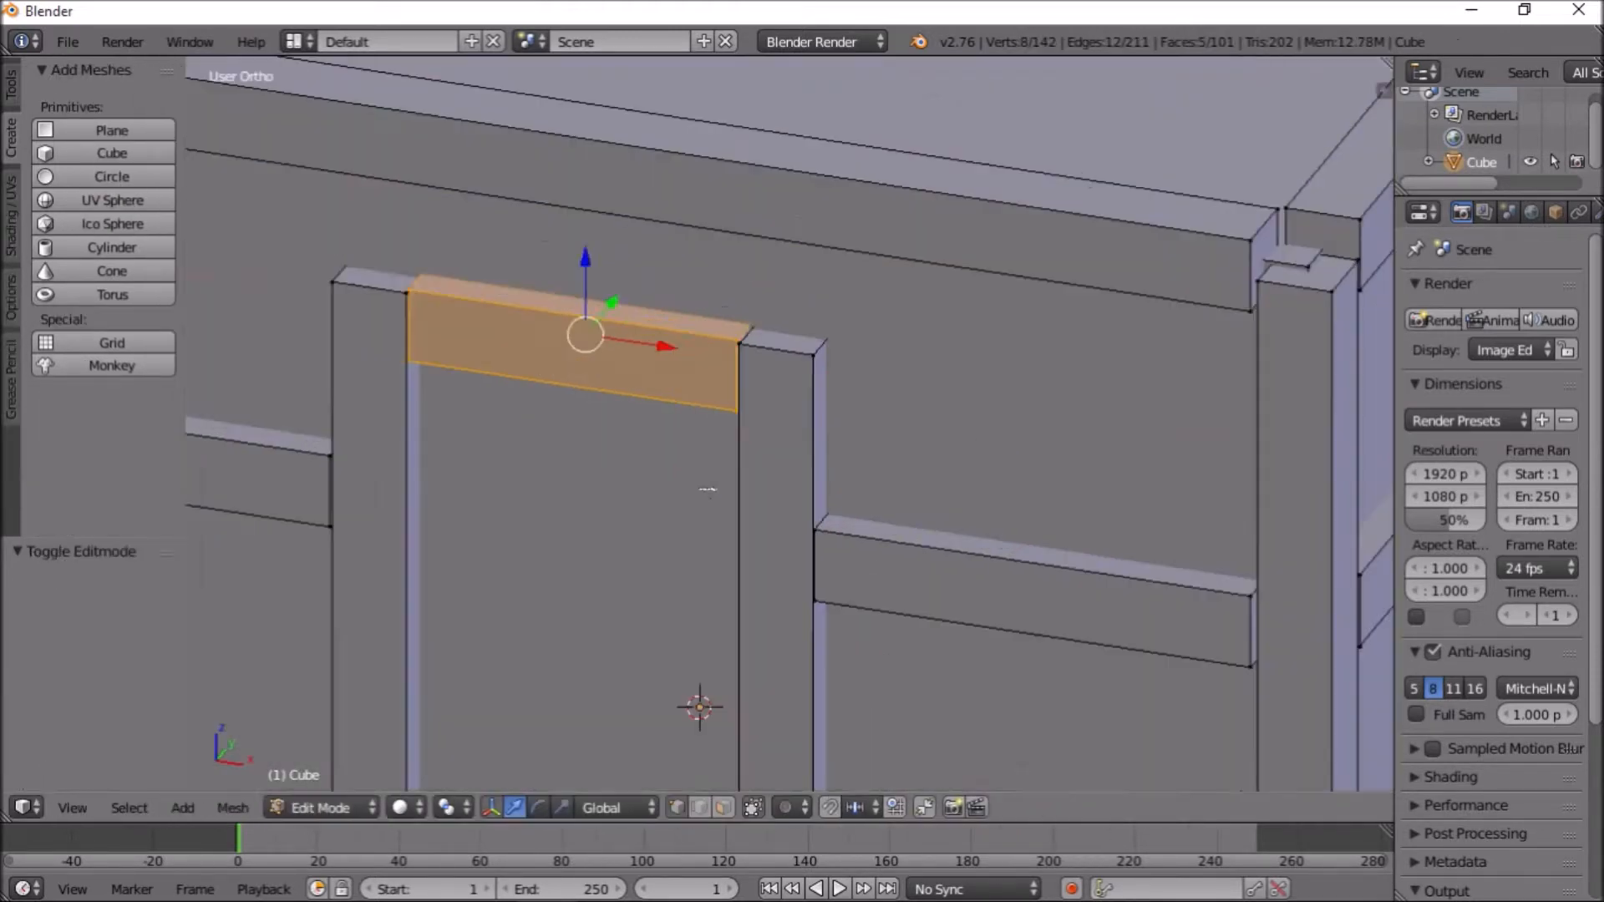
Widen the door lintel across both door posts and nudge it slightly forward
click(697, 556)
middle_drag(698, 555, 635, 602)
drag(498, 376, 494, 379)
middle_drag(493, 379, 795, 459)
Add two loop cuts across the roof plane and spread them toward its ends by scaling 2.7 along X
key(Tab)
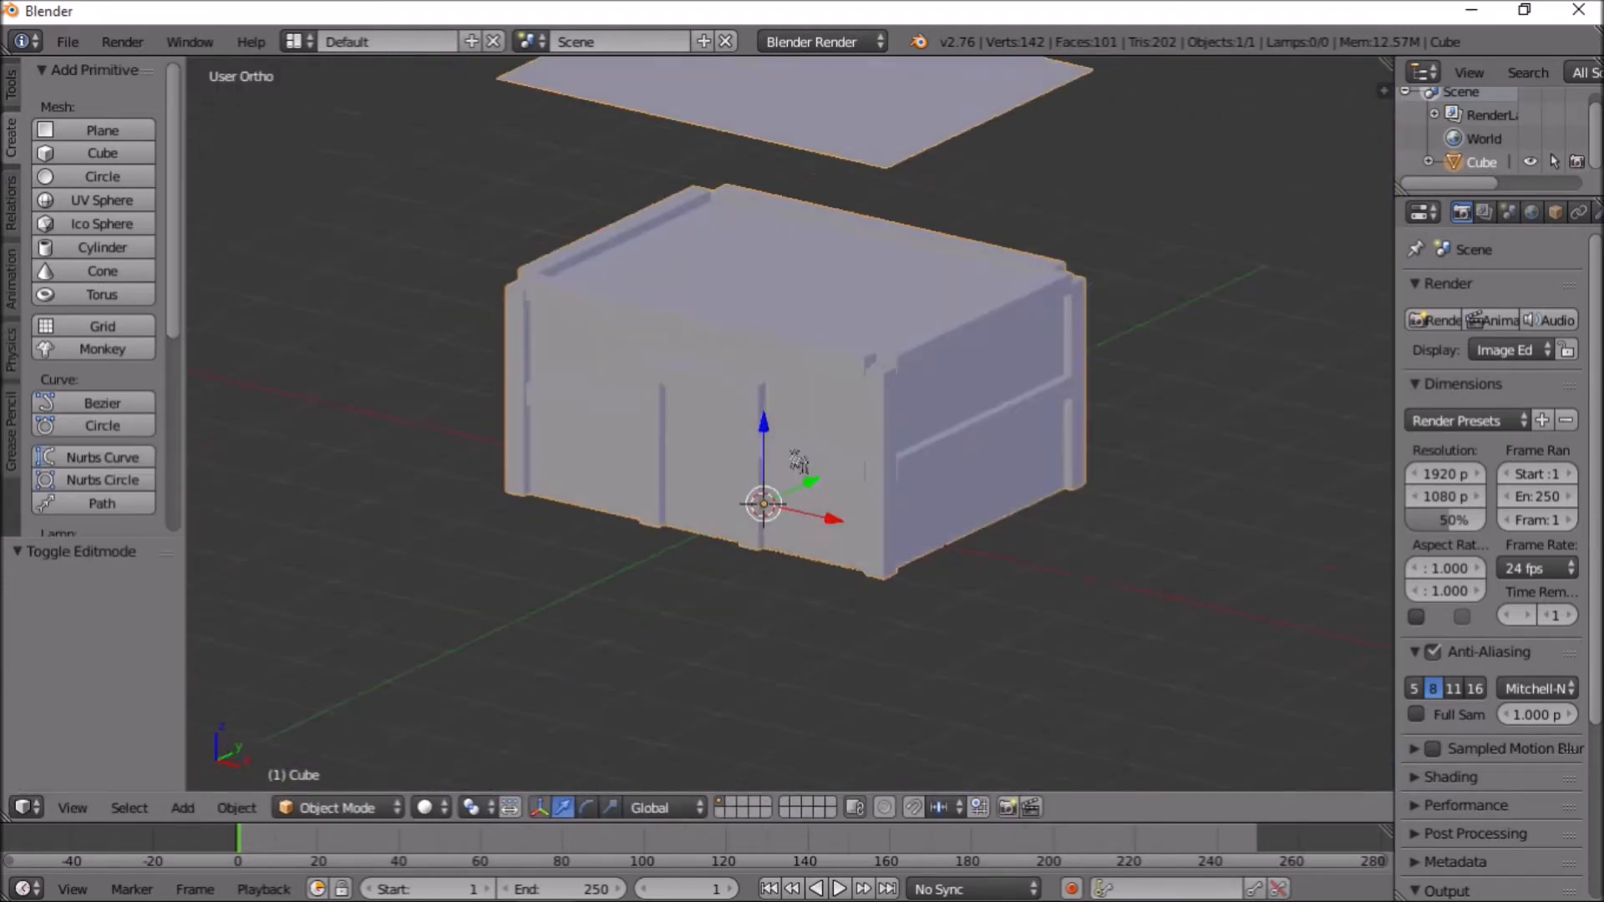
key(KP_1)
middle_drag(869, 387, 833, 381)
key(Tab)
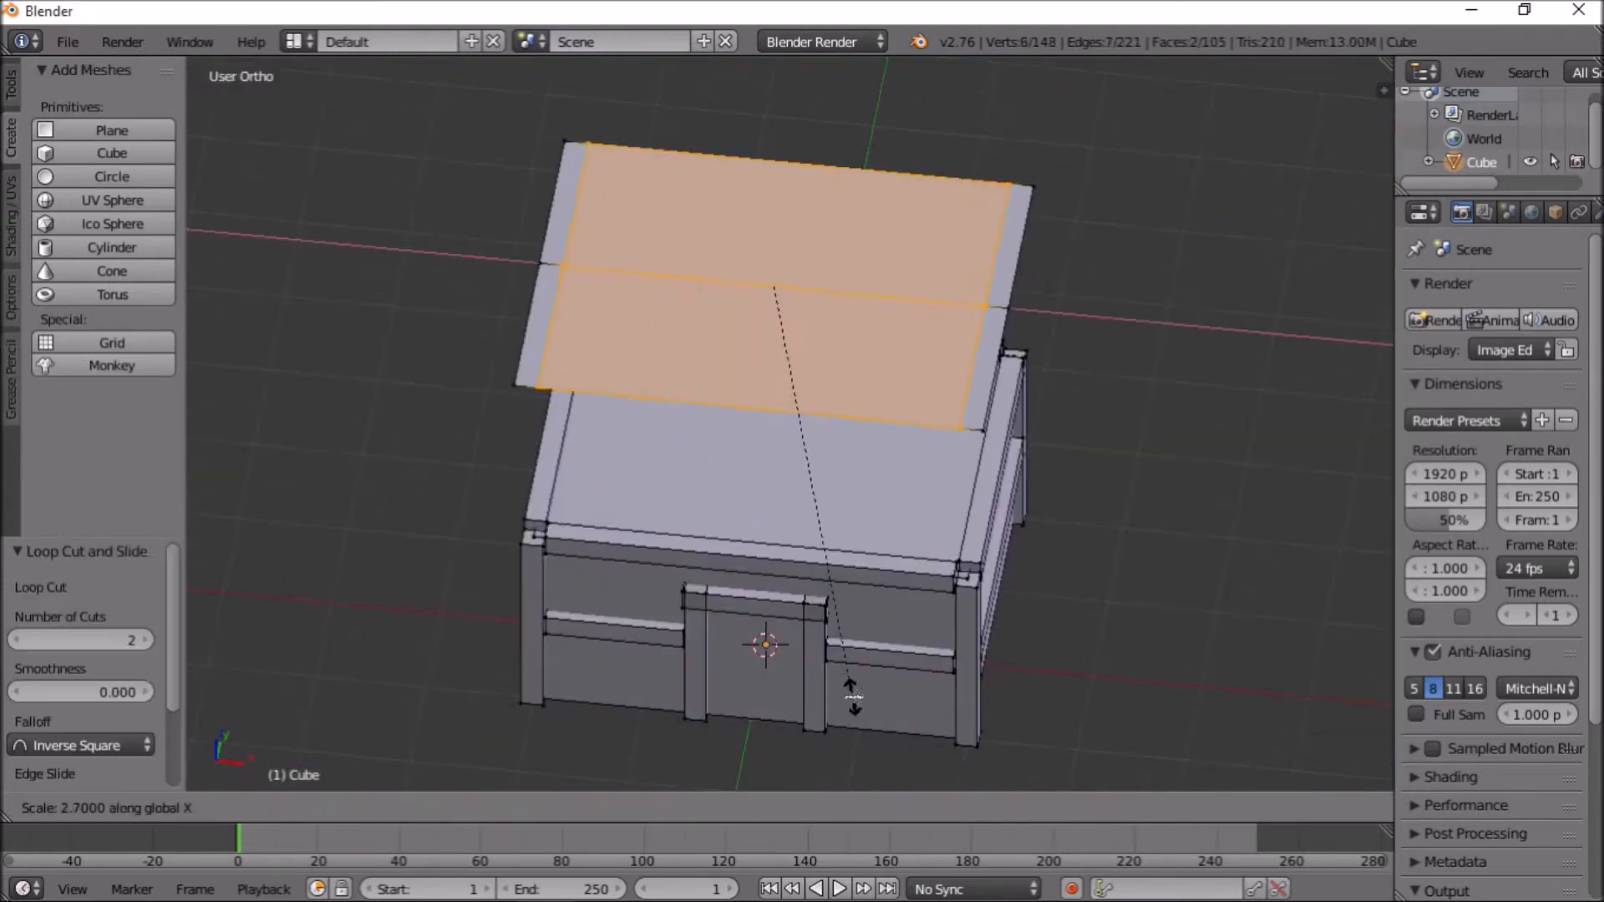
click(852, 697)
Lower the roof's front and back edges along Z to form a gable, with a final adjustment of -0.3
middle_drag(852, 697, 735, 585)
alt+right_click(651, 300)
alt+shift+right_click(990, 188)
key(KP_3)
drag(819, 202, 820, 416)
middle_drag(743, 451, 834, 532)
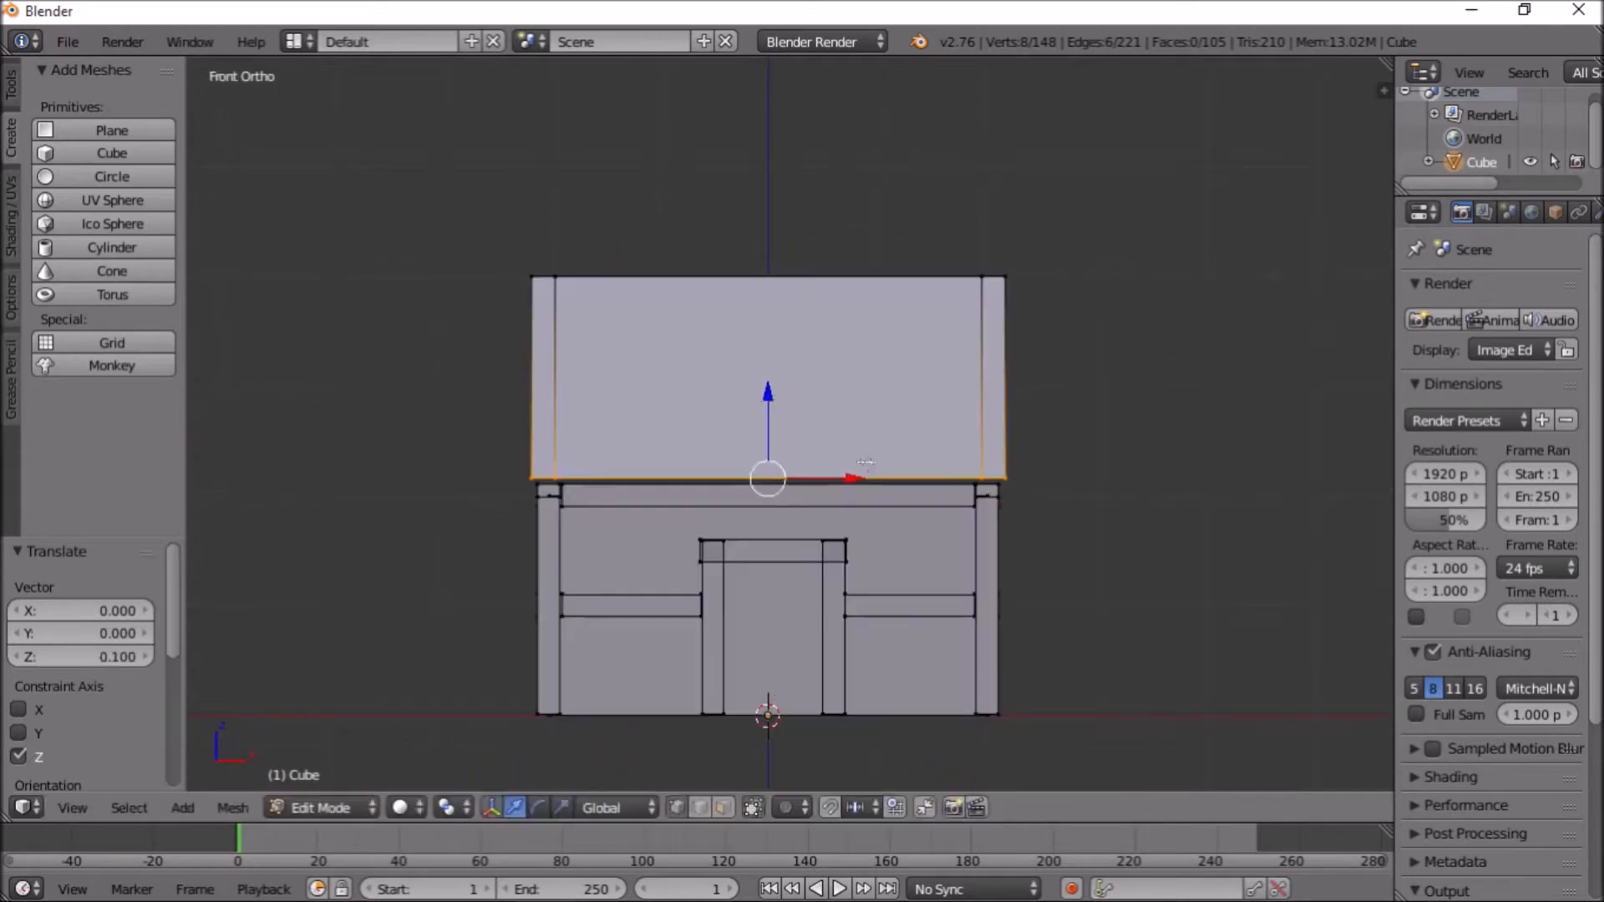
click(821, 420)
middle_drag(821, 421, 796, 556)
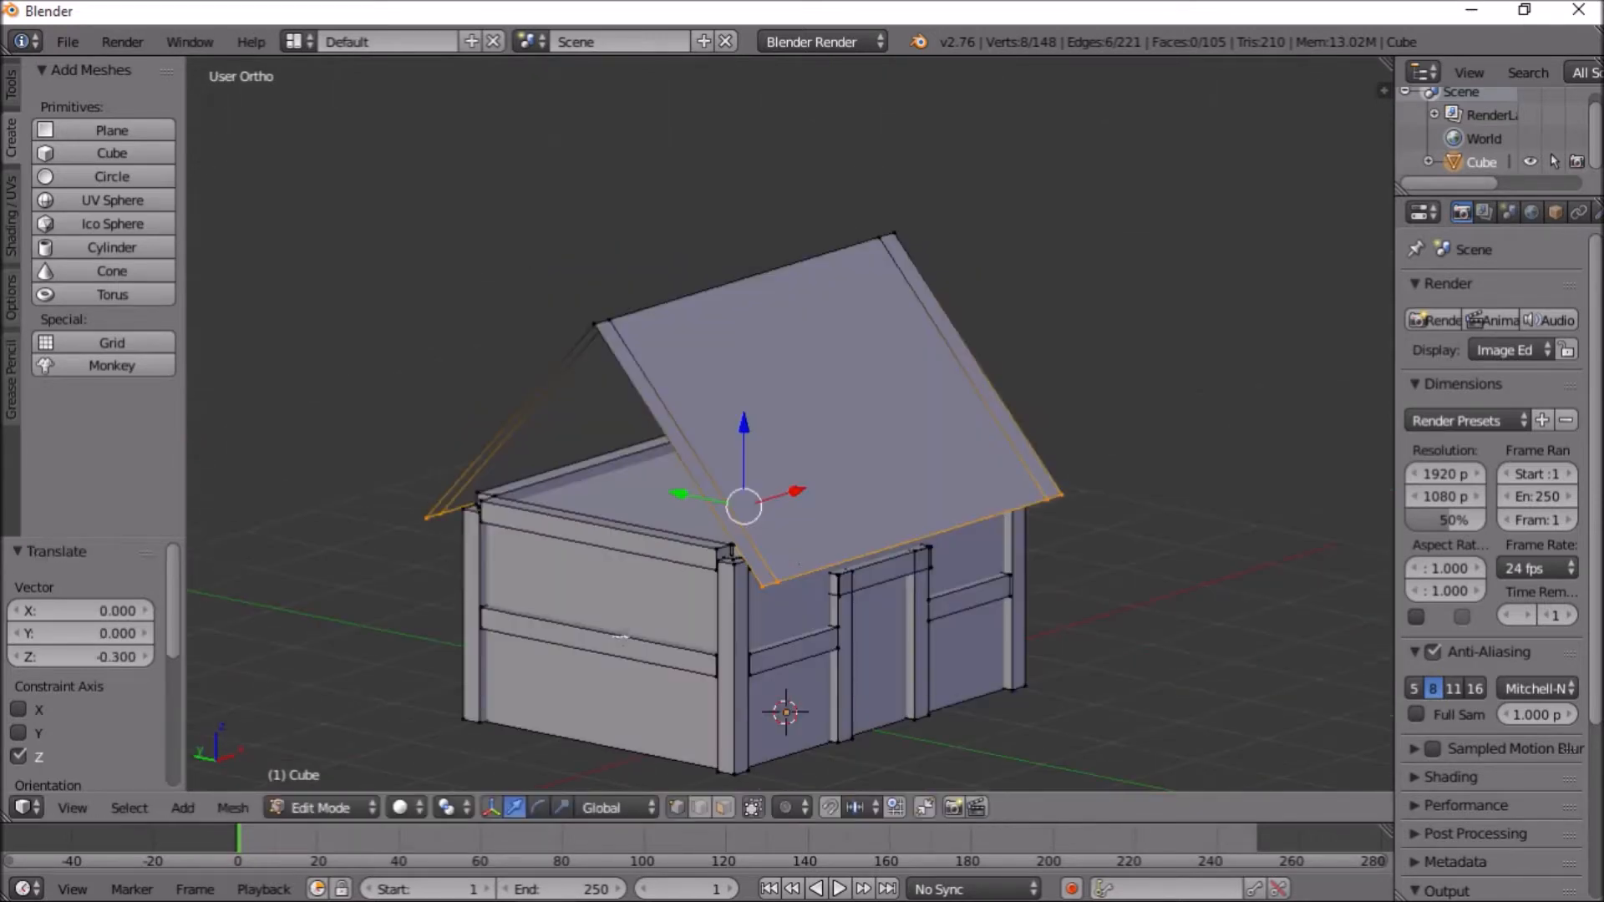
Split a second area off the 3D view and switch it to the UV/Image Editor
drag(1385, 65, 867, 65)
click(878, 808)
click(945, 623)
Snap the 3D cursor to the centre and narrow the UV/Image Editor area
key(space)
text(curs)
key(Return)
drag(867, 286, 1265, 286)
Extrude the selected roof surfaces about 0.1 to give the gable roof thickness
scroll(731, 506, up, 4)
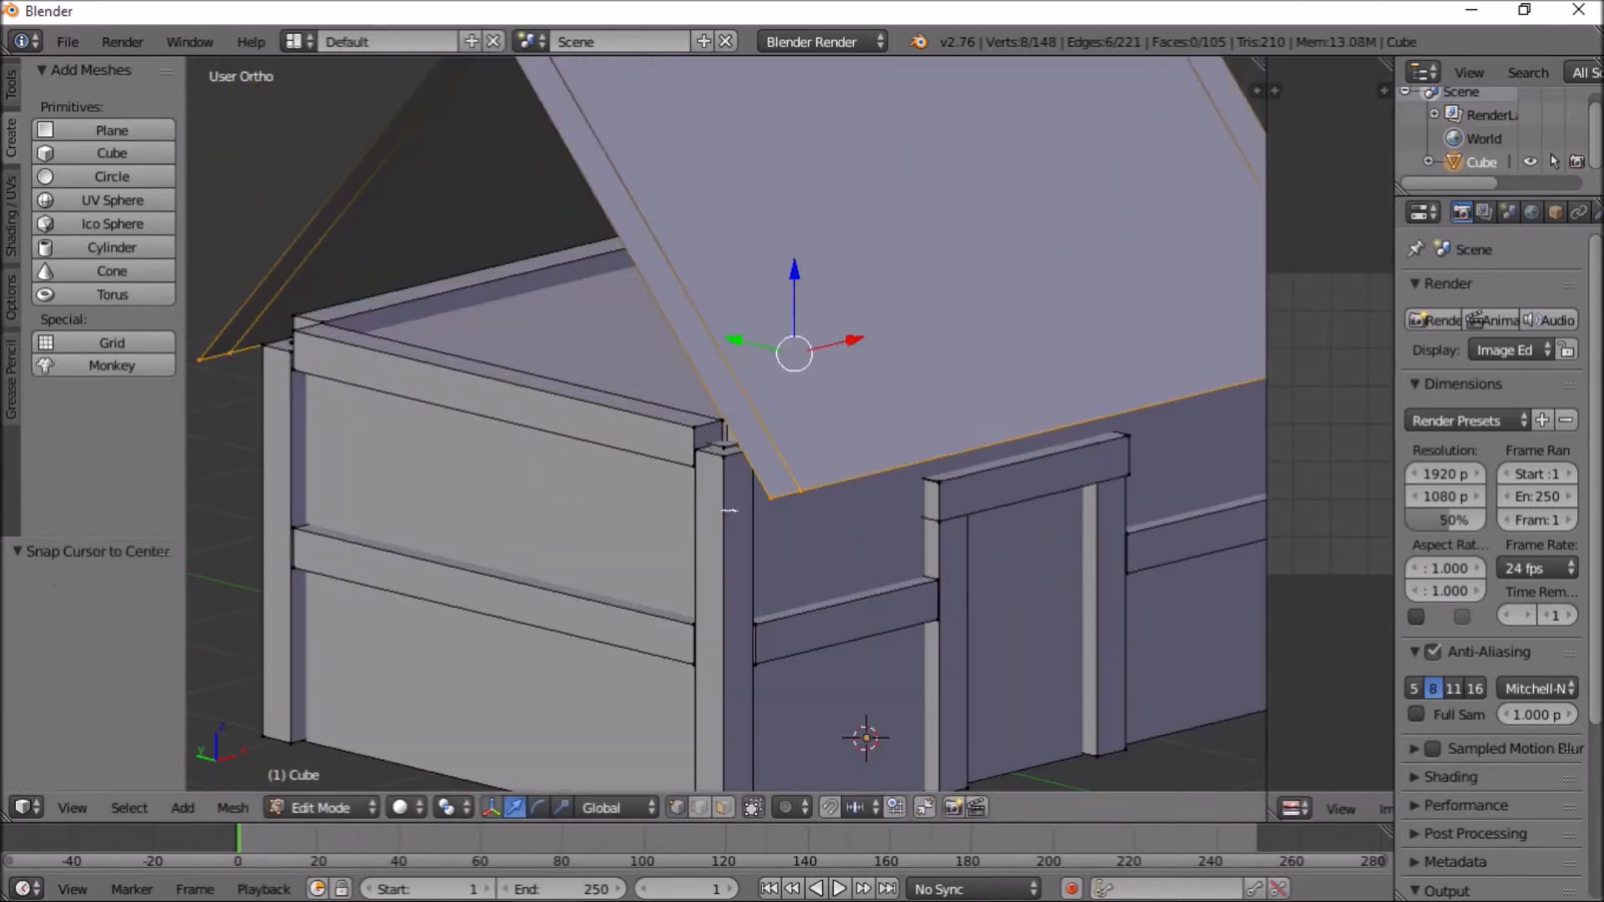
scroll(905, 498, down, 4)
key(e)
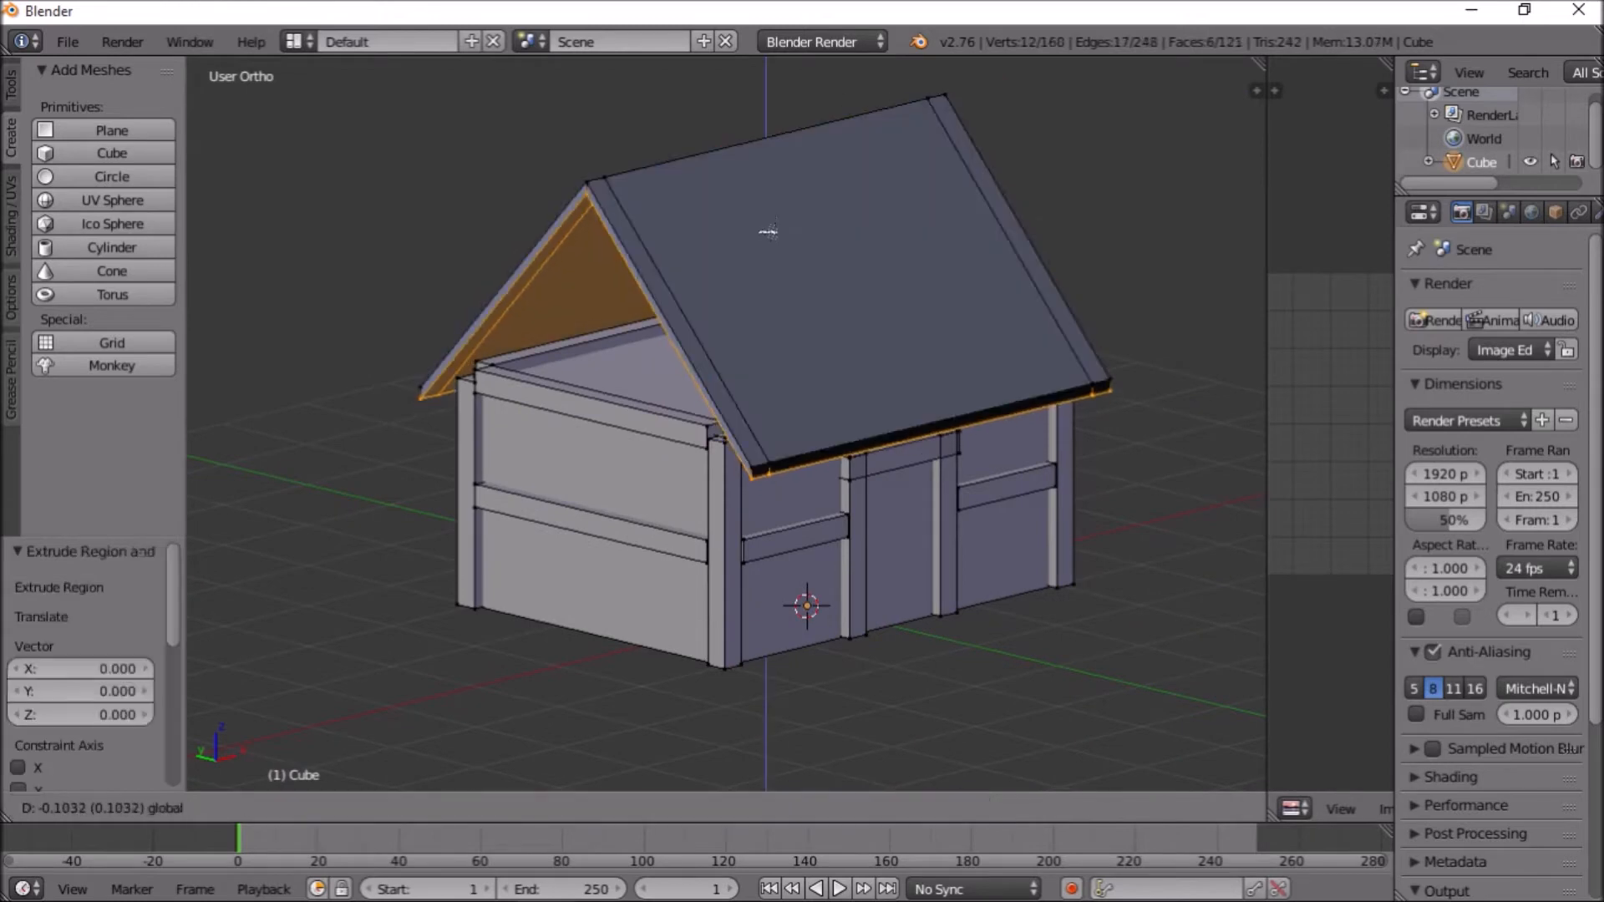
click(769, 234)
middle_drag(769, 234, 1086, 251)
Select the narrow strips along the roof's gable ends in face mode and extrude them into raised trim boards
click(723, 807)
right_click(894, 554)
middle_drag(1102, 565, 752, 502)
shift+right_click(523, 312)
shift+right_click(1182, 325)
middle_drag(501, 468, 630, 617)
key(KP_3)
key(e)
key(Tab)
key(Tab)
Duplicate a whole wall beam and move the copy along Z and Y onto the roof's ridge
key(a)
key(l)
key(shift+d)
right_click(630, 617)
key(g)
key(z)
ctrl+click(658, 323)
key(KP_1)
key(g)
key(y)
ctrl+click(880, 354)
Scale the ridge beam along X to fit the length of the roof
middle_drag(880, 354, 669, 533)
scroll(773, 370, up, 4)
key(s)
key(x)
click(793, 403)
Lower the middle section of the roof and ridge beam about 0.12 along Z to make them sag
key(Tab)
scroll(670, 534, down, 6)
key(Tab)
scroll(571, 475, up, 3)
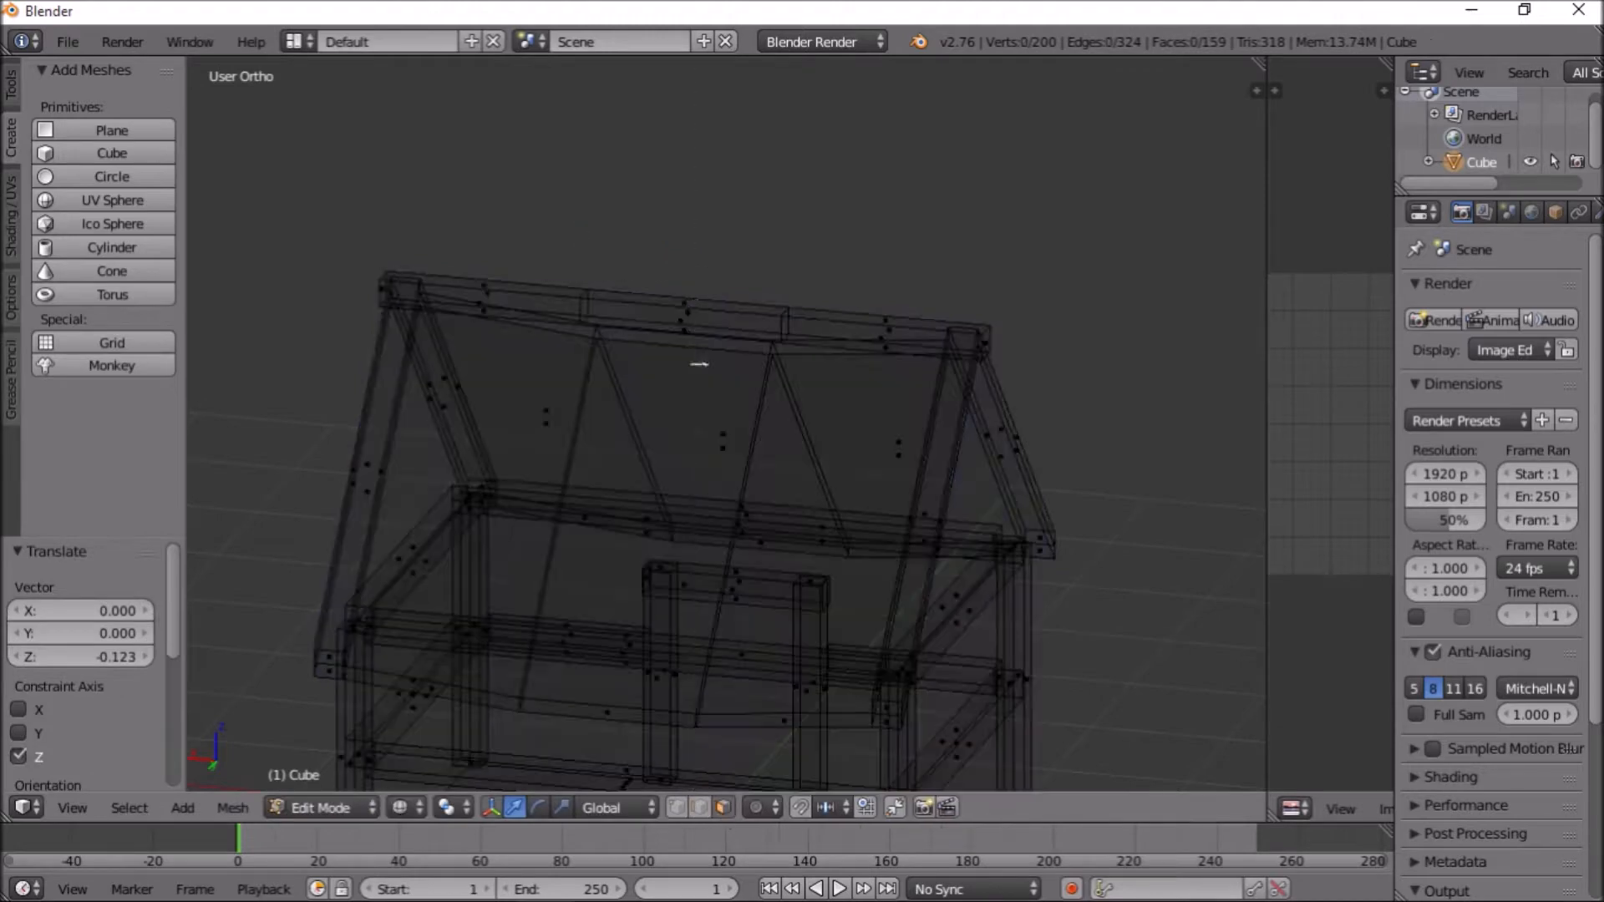
key(g)
key(z)
click(816, 540)
key(Tab)
middle_drag(817, 541, 744, 609)
key(Tab)
Delete the face closing the top of the walls and the other hidden faces under the roof
right_click(681, 526)
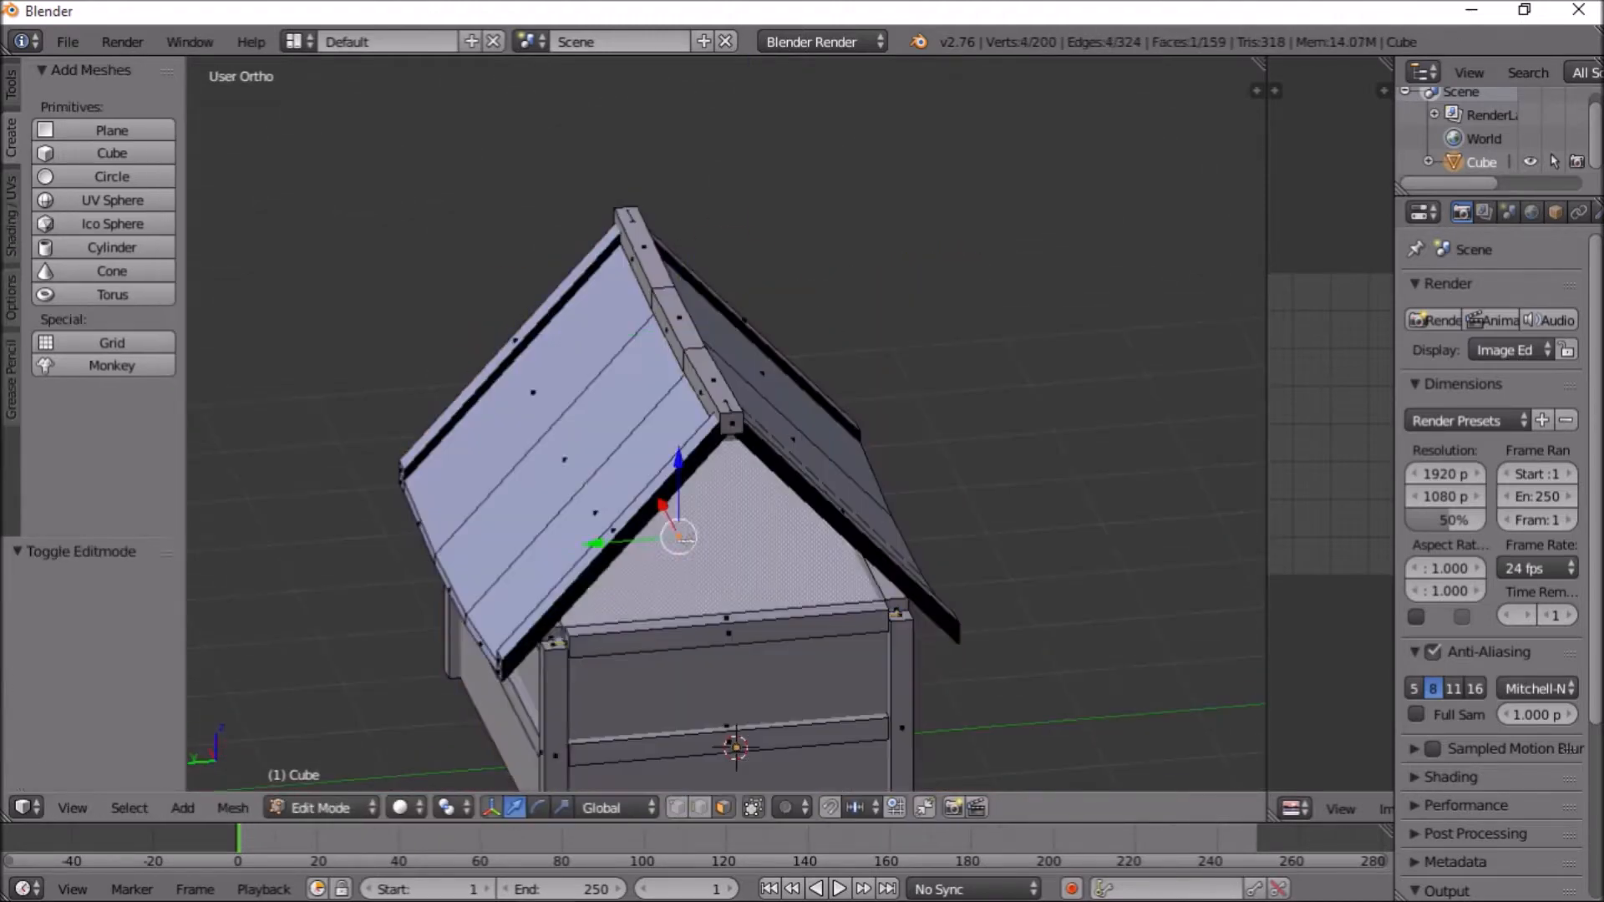
key(x)
click(681, 526)
middle_drag(852, 365, 902, 393)
shift+right_click(845, 323)
middle_drag(845, 323, 760, 456)
shift+right_click(673, 329)
key(x)
click(661, 290)
Select the top edges of both end walls in edge mode and extrude them up to the ridge
scroll(760, 457, down, 3)
scroll(760, 456, up, 5)
key(z)
key(ctrl+Tab)
click(672, 551)
right_click(627, 525)
mouse_move(580, 490)
middle_down()
mouse_move(580, 530)
mouse_move(618, 382)
mouse_move(669, 322)
middle_up()
key(z)
key(z)
shift+right_click(669, 322)
key(KP_1)
scroll(644, 451, down, 4)
key(e)
key(Return)
ctrl+drag(808, 411, 816, 150)
Scale the extruded edges to 0.051 along Y so the end walls taper into triangular gables
middle_drag(618, 292, 819, 321)
key(s)
key(y)
click(680, 275)
scroll(680, 276, up, 2)
key(z)
Inspect how the new gable walls meet the roof and the top beams in solid and wireframe shading
right_click(523, 527)
key(z)
key(z)
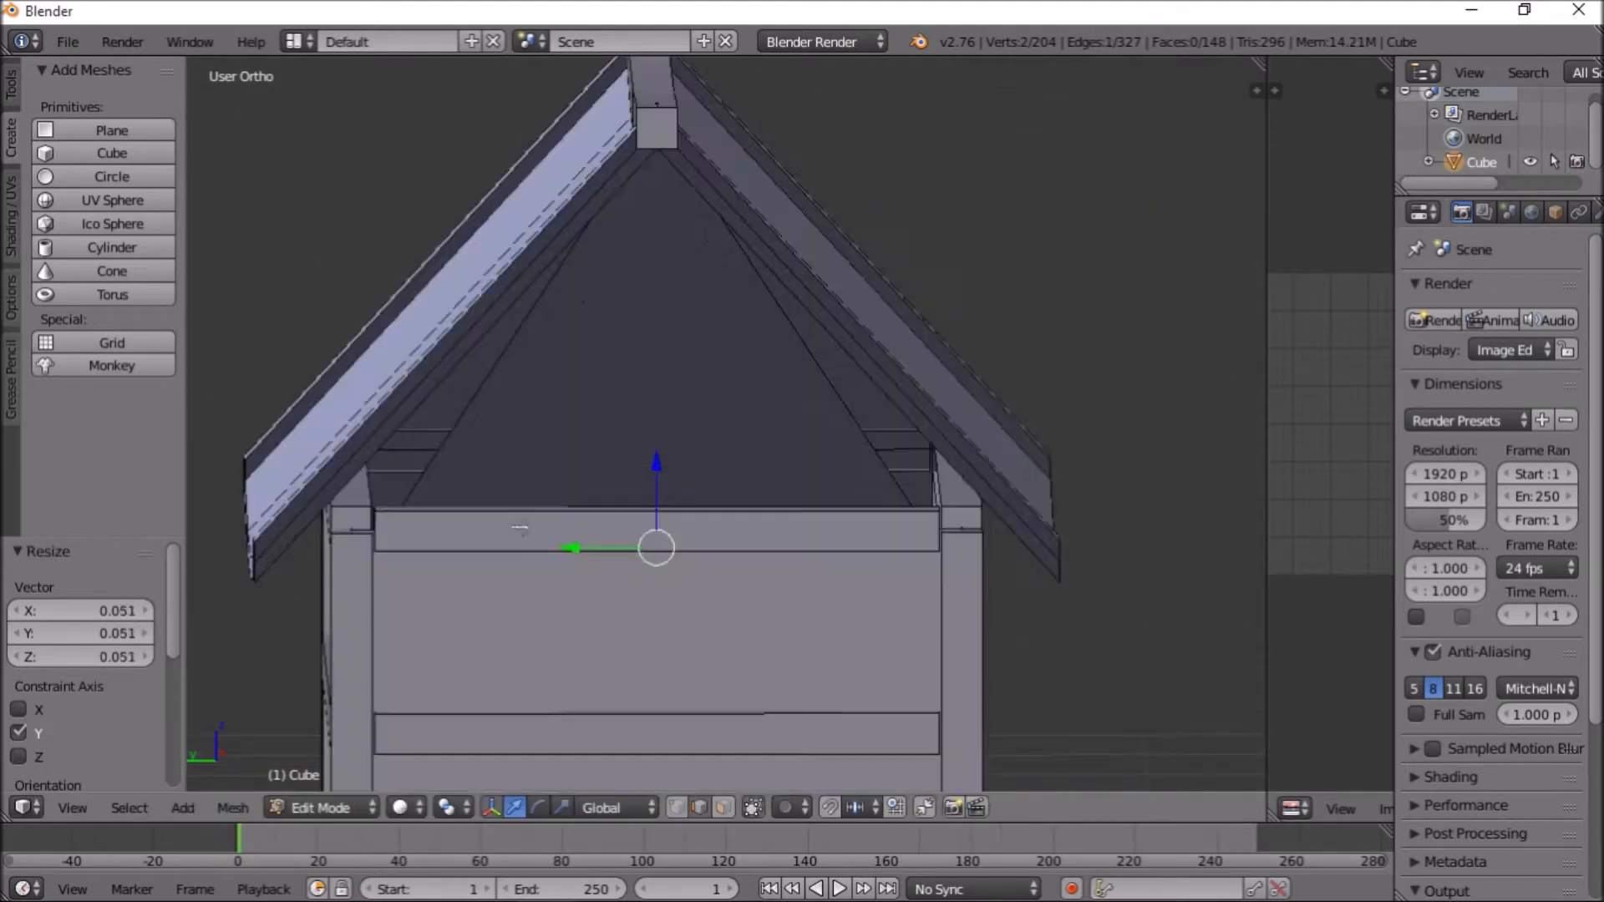
middle_drag(523, 526, 635, 535)
ctrl+right_click(640, 393)
key(z)
key(KP_3)
click(809, 366)
middle_drag(809, 366, 716, 602)
key(Tab)
key(Tab)
Select the gable faces at both ends in face mode and raise them along Z
key(ctrl+Tab)
key(f)
right_click(724, 493)
shift+right_click(240, 401)
middle_drag(752, 468, 543, 506)
key(KP_1)
key(z)
drag(796, 255, 796, 193)
key(z)
Select the whole top beam of the end wall and raise it slightly along Z
key(KP_3)
key(Tab)
key(Tab)
middle_drag(652, 454, 551, 468)
key(l)
key(KP_3)
drag(773, 249, 774, 226)
key(l)
middle_drag(774, 226, 493, 409)
Delete the gable face above the opposite end wall
key(ctrl+KP_3)
key(z)
right_click(487, 417)
key(z)
right_click(473, 277)
key(x)
click(473, 278)
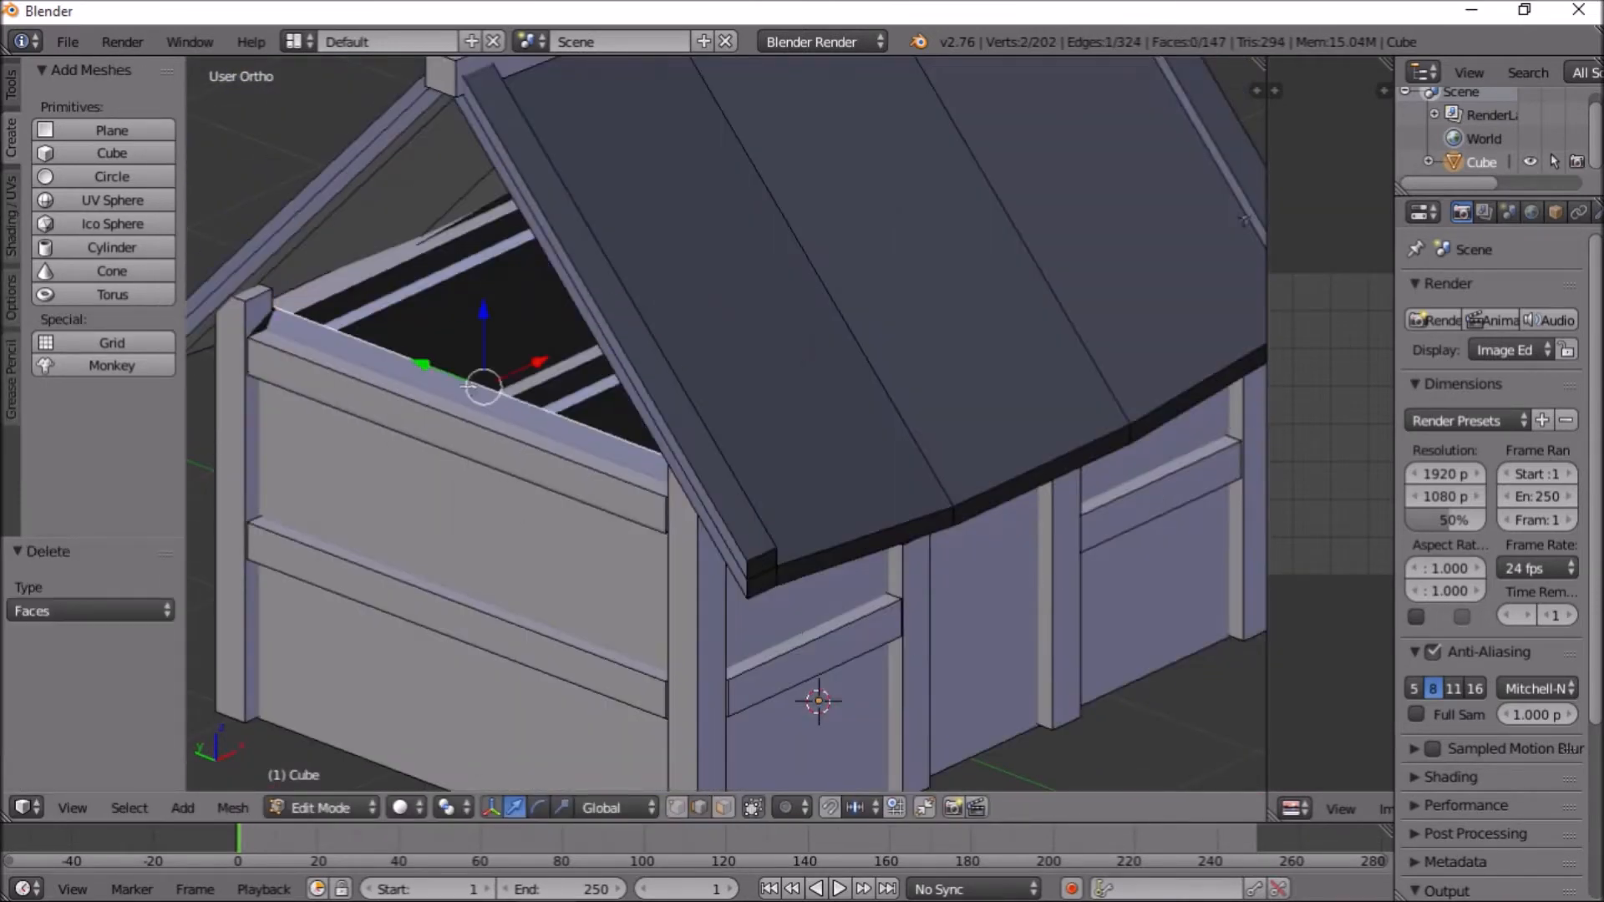
Lower the open end wall's top edge along Z and raise its top beam by 0.2
key(KP_3)
key(z)
drag(763, 199, 763, 262)
key(z)
middle_drag(763, 261, 501, 409)
right_click(501, 409)
key(l)
key(KP_3)
drag(770, 244, 770, 201)
middle_drag(770, 200, 466, 372)
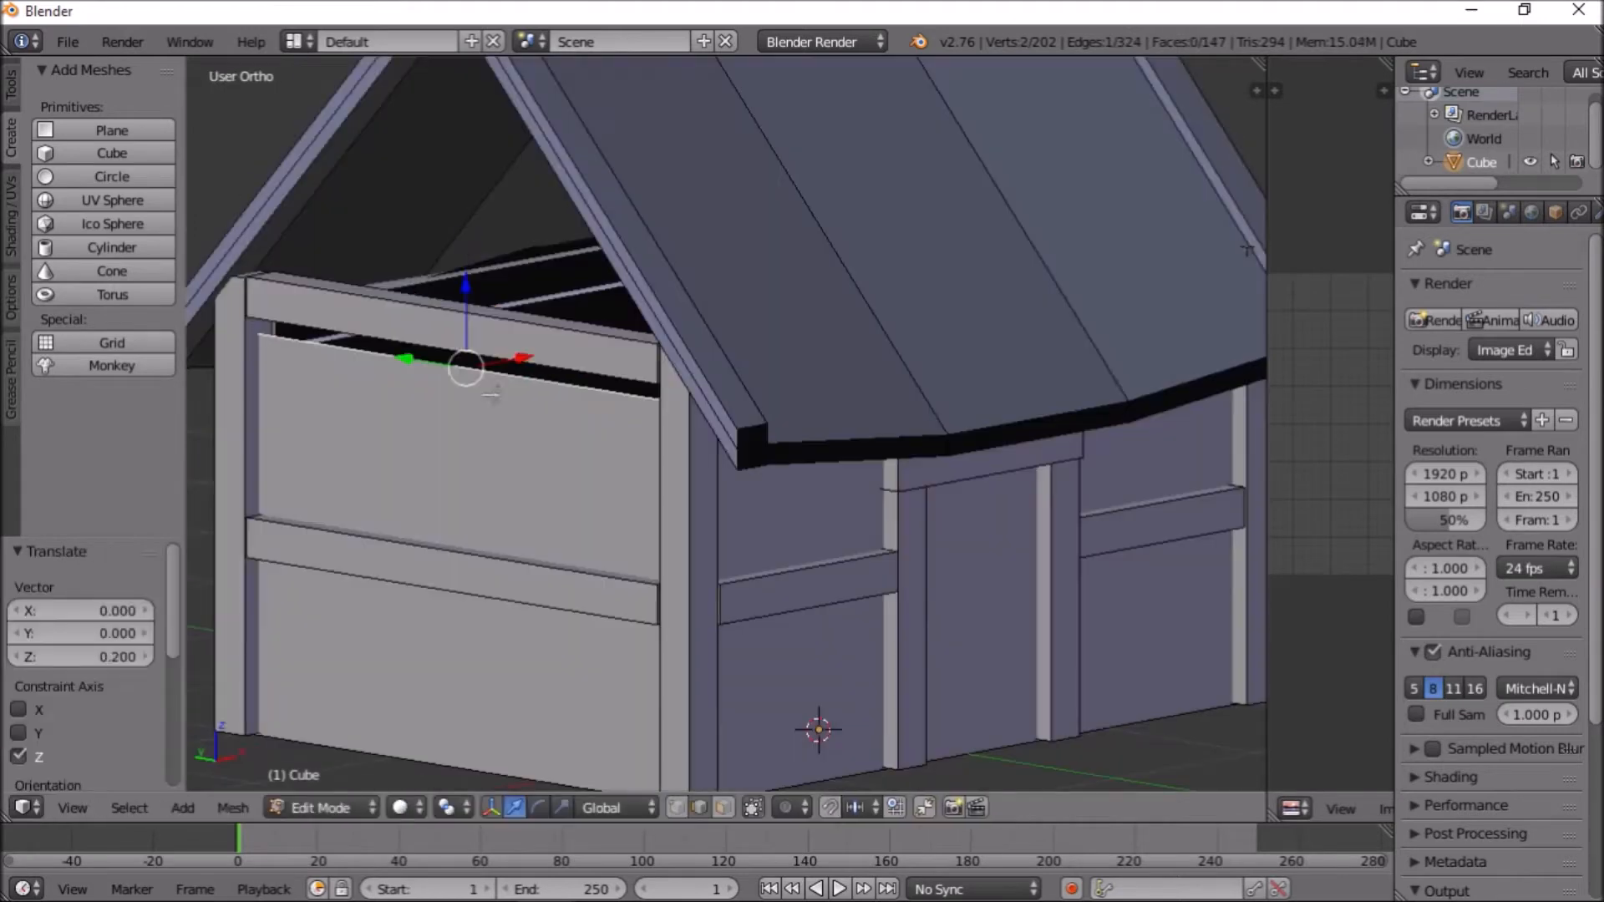
Extrude the end wall's top edge up to the ridge and scale it to 0.038 to rebuild the gable
right_click(466, 370)
key(ctrl+KP_3)
key(z)
key(e)
click(689, 600)
ctrl+drag(688, 600, 689, 254)
key(s)
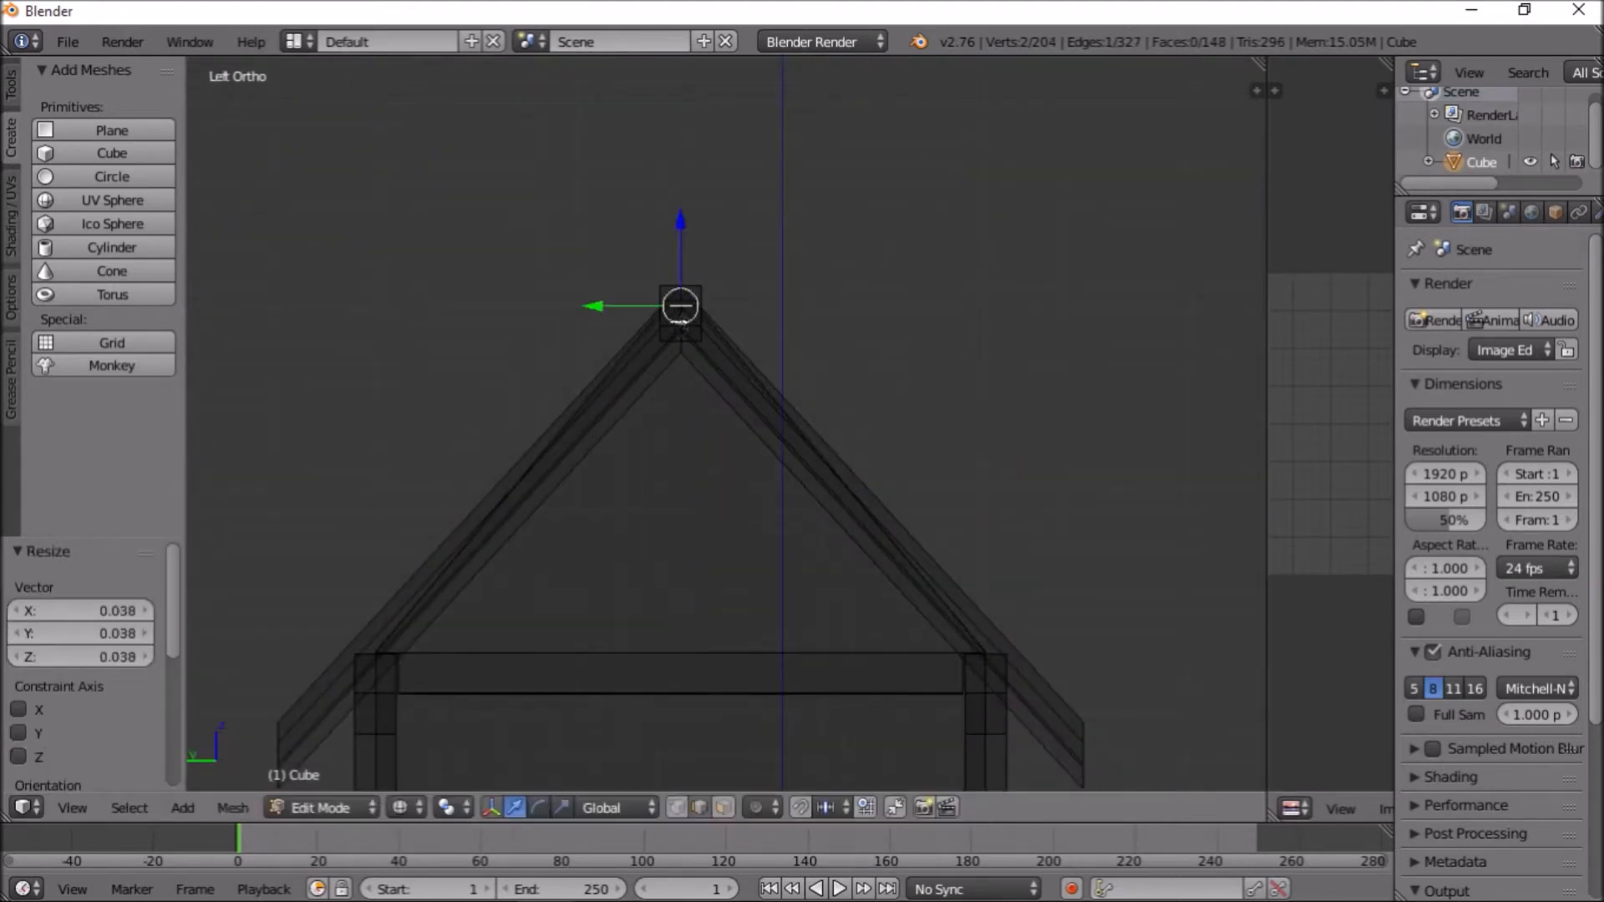
click(679, 323)
key(z)
Check the rebuilt gable under the roof and select the whole ridge beam
key(Tab)
middle_drag(679, 323, 645, 516)
key(Tab)
right_click(668, 322)
key(l)
key(Tab)
key(Tab)
middle_drag(644, 656, 785, 696)
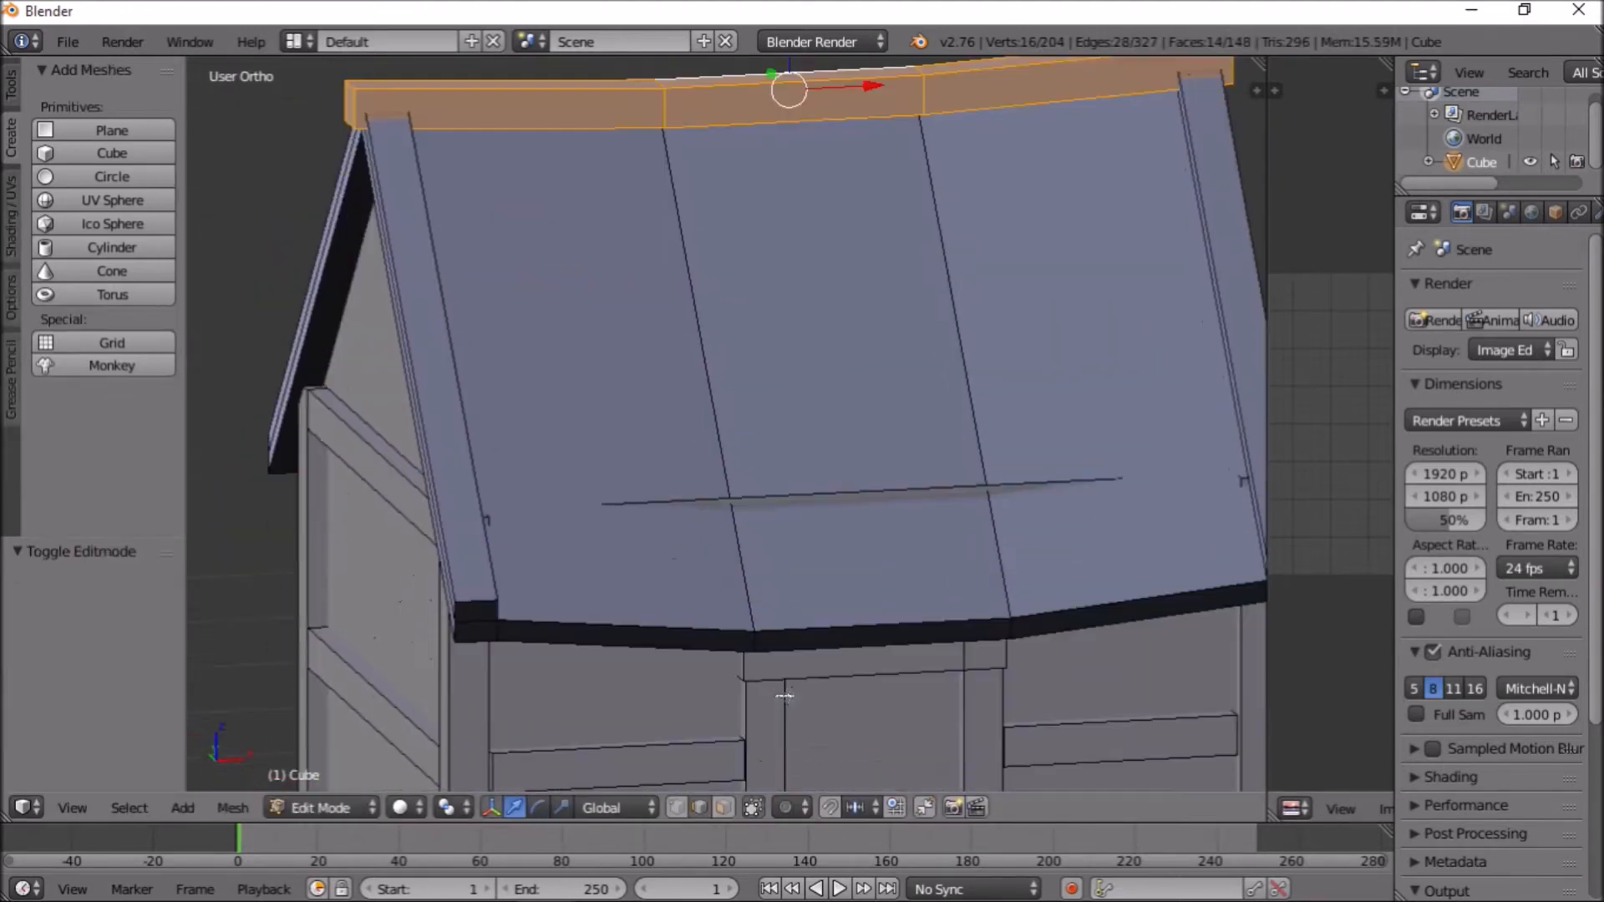
Add a loop cut halfway down the roof slope and shift its vertices in side view to curve the slope inward
key(ctrl+r)
click(351, 376)
right_click(350, 376)
middle_drag(351, 376, 226, 376)
key(KP_3)
key(z)
right_click(411, 521)
key(b)
drag(435, 467, 383, 638)
click(805, 457)
key(z)
key(Tab)
middle_drag(806, 456, 899, 551)
Add a ground plane to the house mesh and scale it by 10
key(Tab)
scroll(899, 552, down, 4)
click(12, 137)
click(111, 129)
key(s)
key(1)
key(0)
key(Return)
Cut the ground plane with two loop cuts running past the door frame to outline the path
shift+middle_drag(765, 589, 815, 493)
scroll(765, 475, up, 4)
key(ctrl+r)
click(568, 694)
click(535, 693)
scroll(536, 694, down, 2)
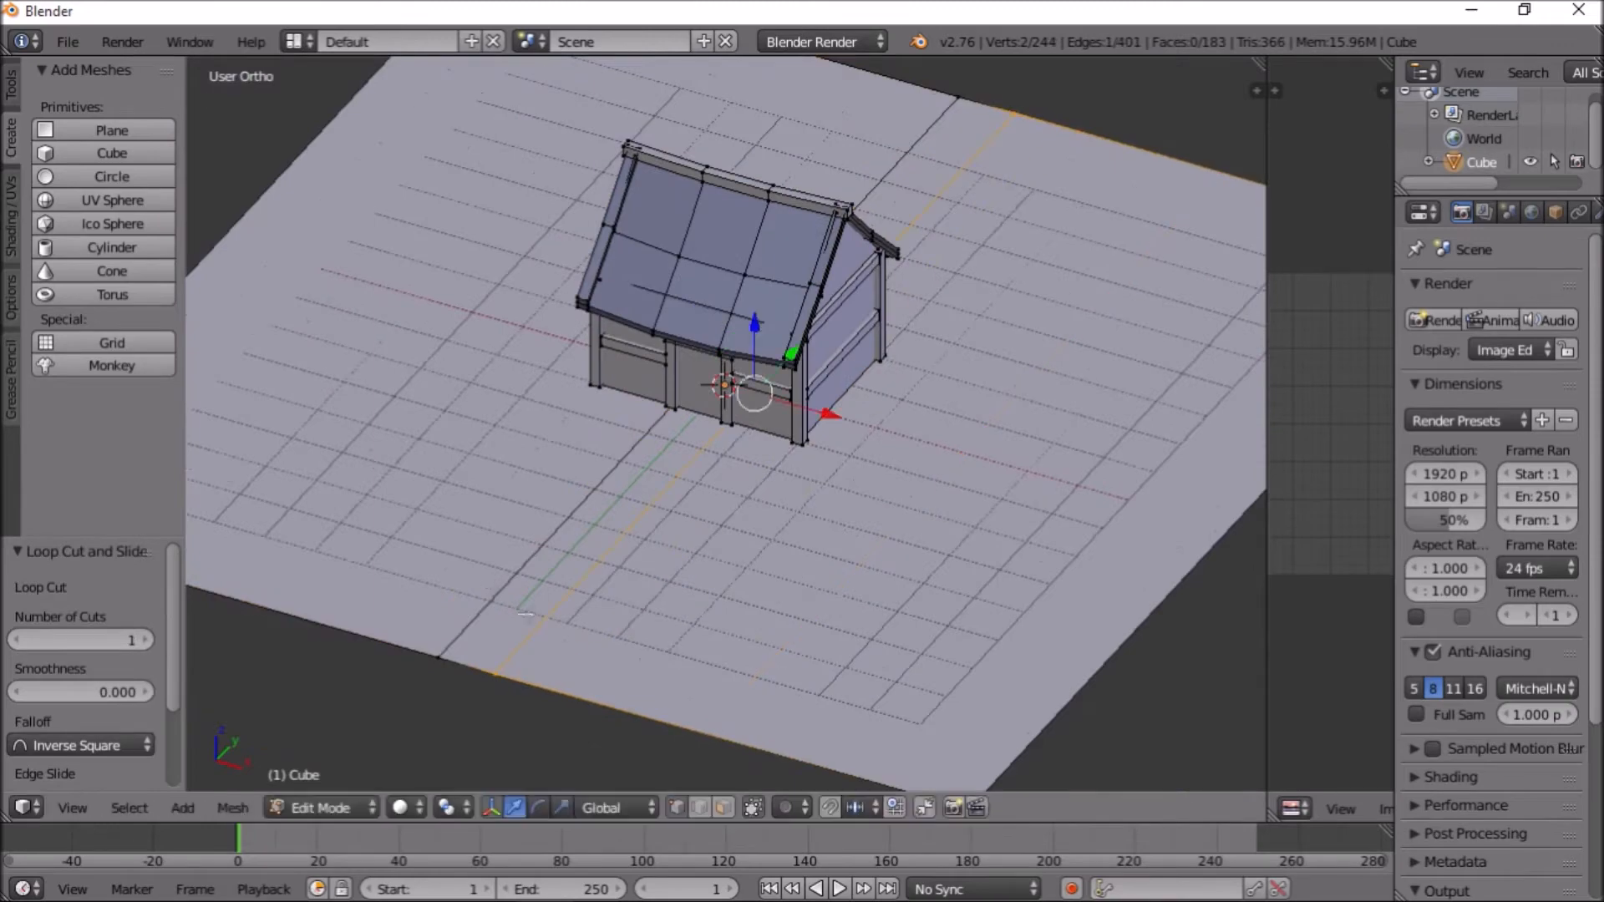
click(490, 585)
scroll(490, 585, down, 3)
Shrink the ground around the house by scaling its outer edges to 0.581 along Y, plus a reduction along X
right_click(866, 646)
key(s)
key(y)
click(969, 467)
right_click(930, 579)
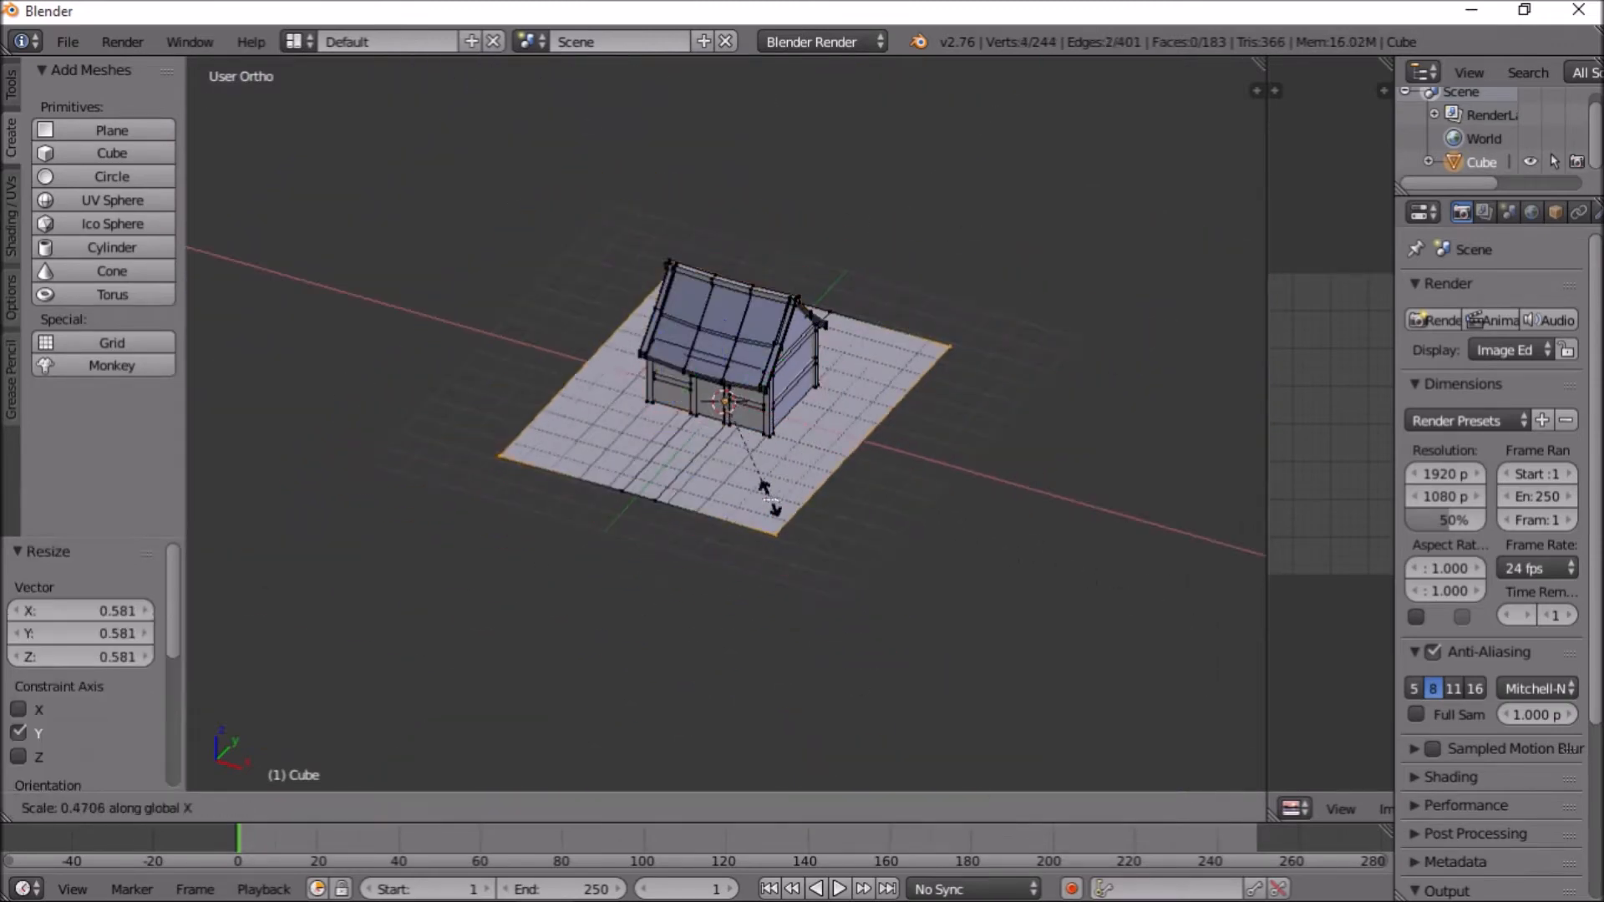
click(770, 498)
key(Tab)
key(Tab)
scroll(770, 499, up, 4)
scroll(770, 468, down, 3)
Extrude the ground faces on both sides of the path and raise them 0.1 along Z
right_click(877, 460)
shift+right_click(468, 376)
key(e)
key(Return)
key(g)
key(z)
key(period)
key(1)
key(Return)
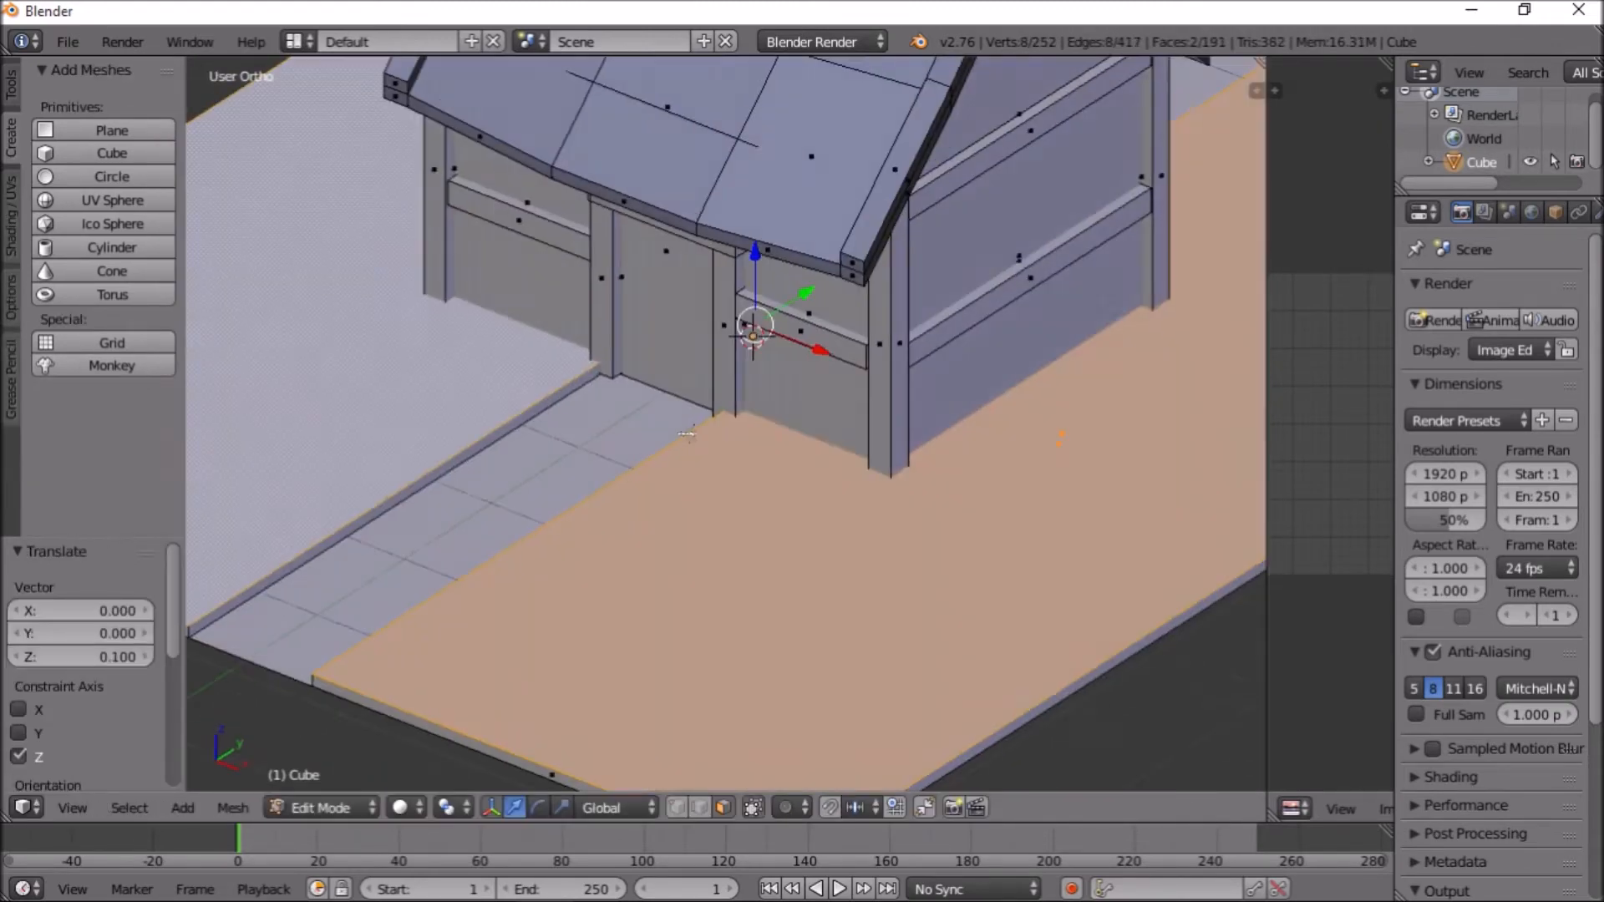
Delete the two raised ground faces beside the path
scroll(687, 434, down, 4)
middle_drag(687, 433, 318, 468)
key(Tab)
key(Tab)
middle_drag(969, 493, 844, 509)
key(Tab)
key(ctrl+z)
key(x)
click(844, 509)
middle_drag(810, 576, 863, 544)
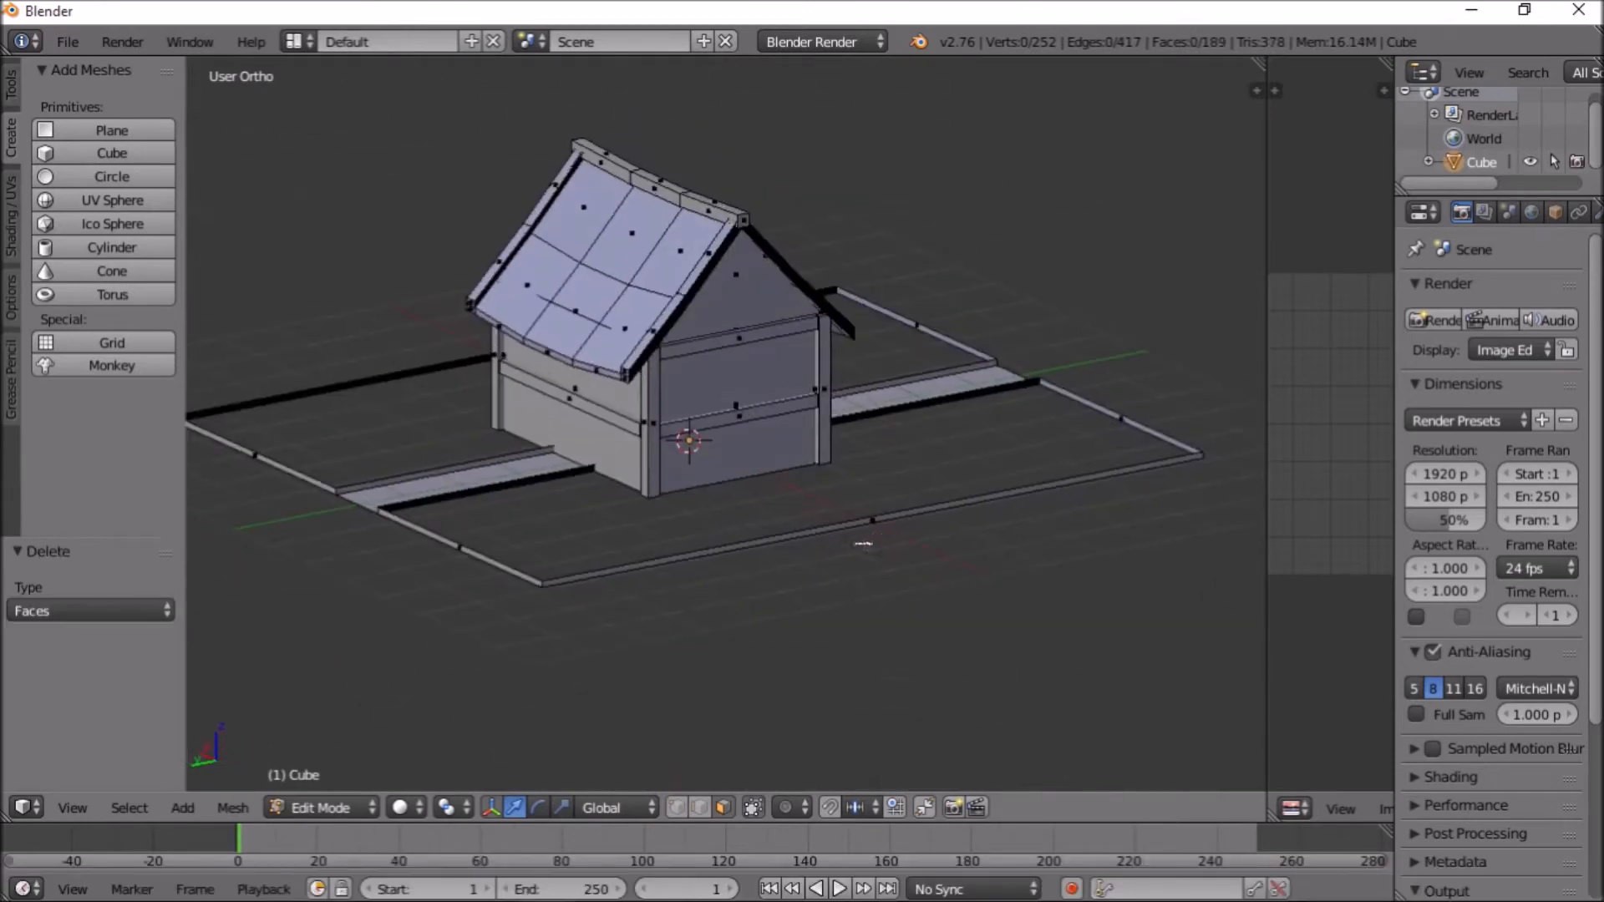
Fill new raised ground faces around the house, including the strip behind it
shift+right_click(492, 462)
key(f)
key(Tab)
middle_drag(492, 463, 701, 546)
key(Tab)
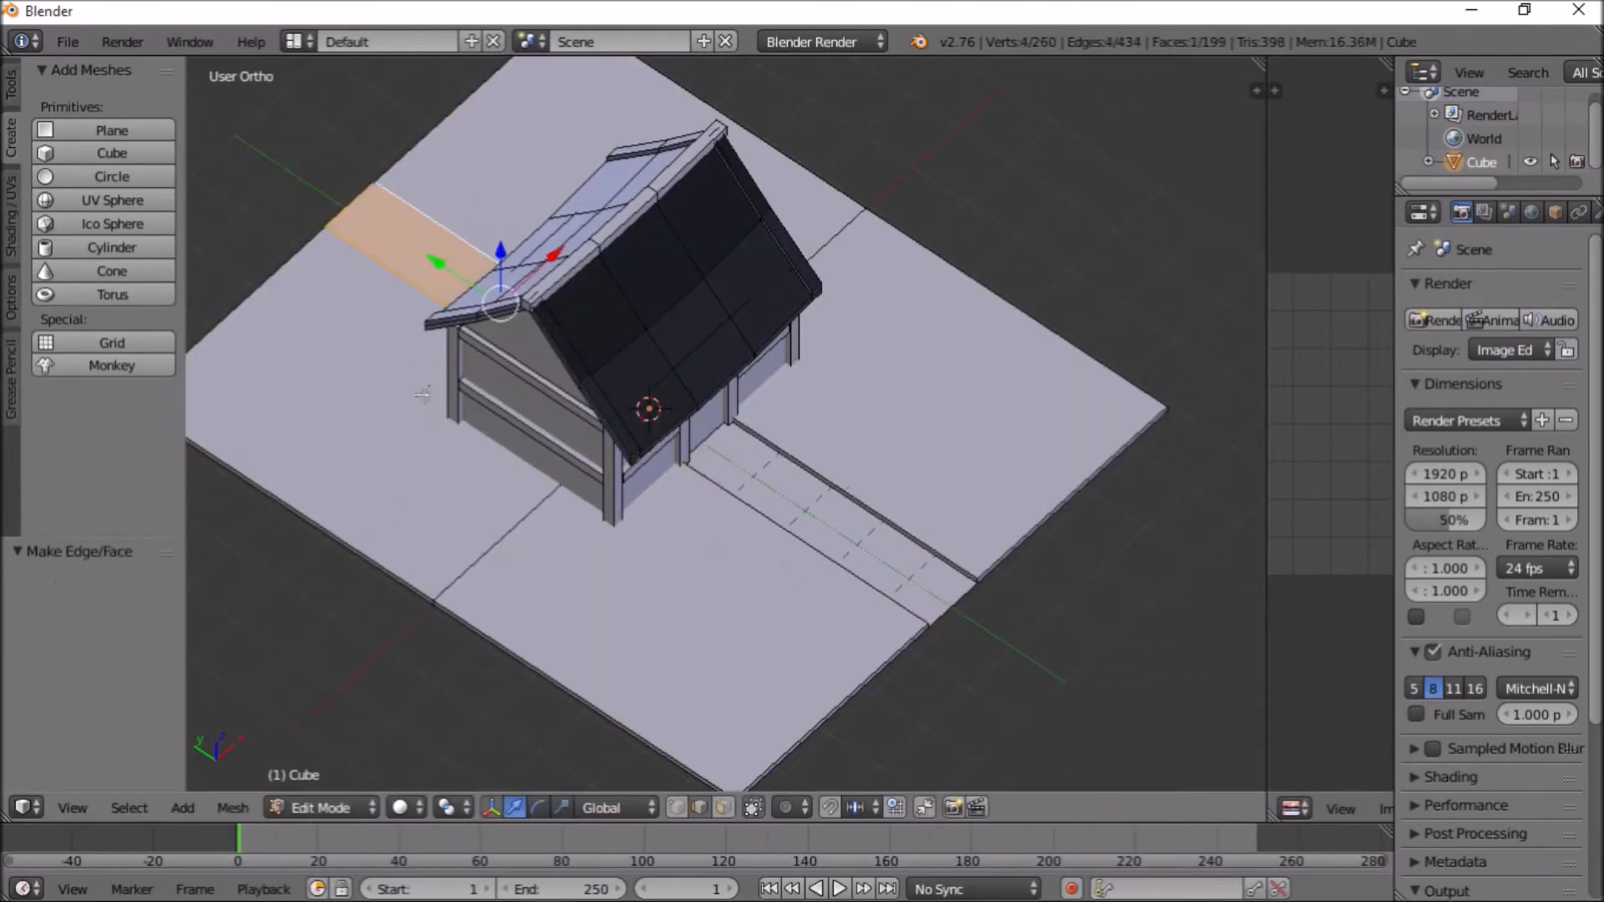
Rework the ground strip behind the house by deleting geometry, extruding its edge along Y and filling the gap level with the lawn
middle_drag(422, 395, 628, 443)
key(x)
key(f)
middle_drag(384, 568, 853, 534)
key(x)
key(v)
right_click(691, 551)
key(e)
key(y)
click(615, 407)
key(f)
middle_drag(615, 407, 597, 495)
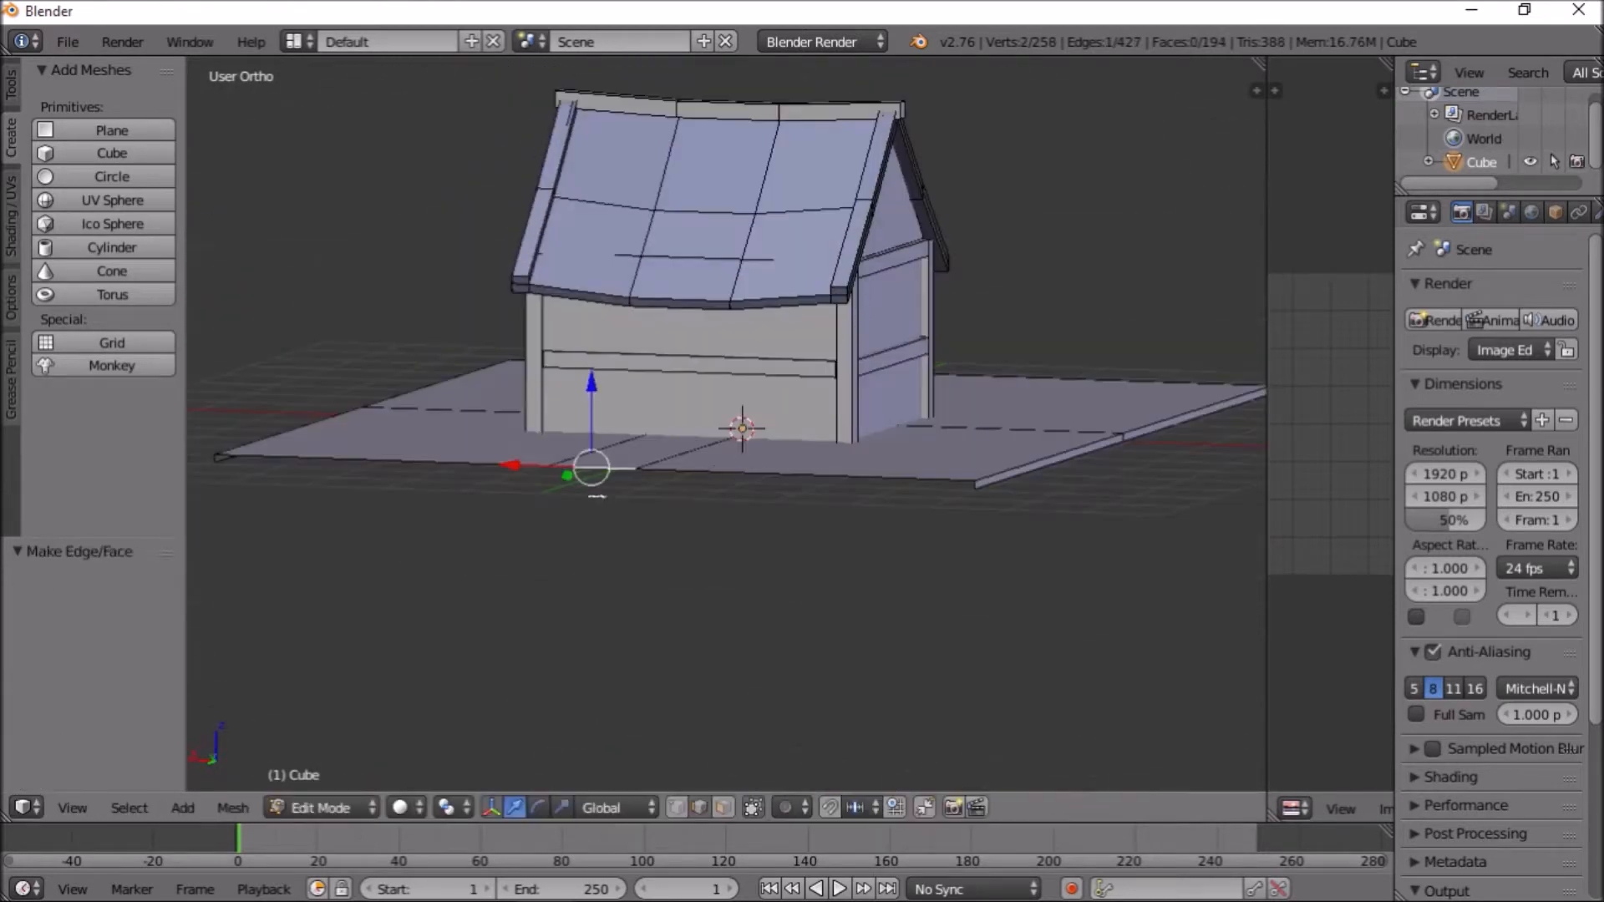
Create a HouseStone material for the lower wall panels and open its diffuse colour
middle_drag(507, 322, 792, 359)
key(Tab)
scroll(791, 359, up, 5)
key(Tab)
click(1494, 211)
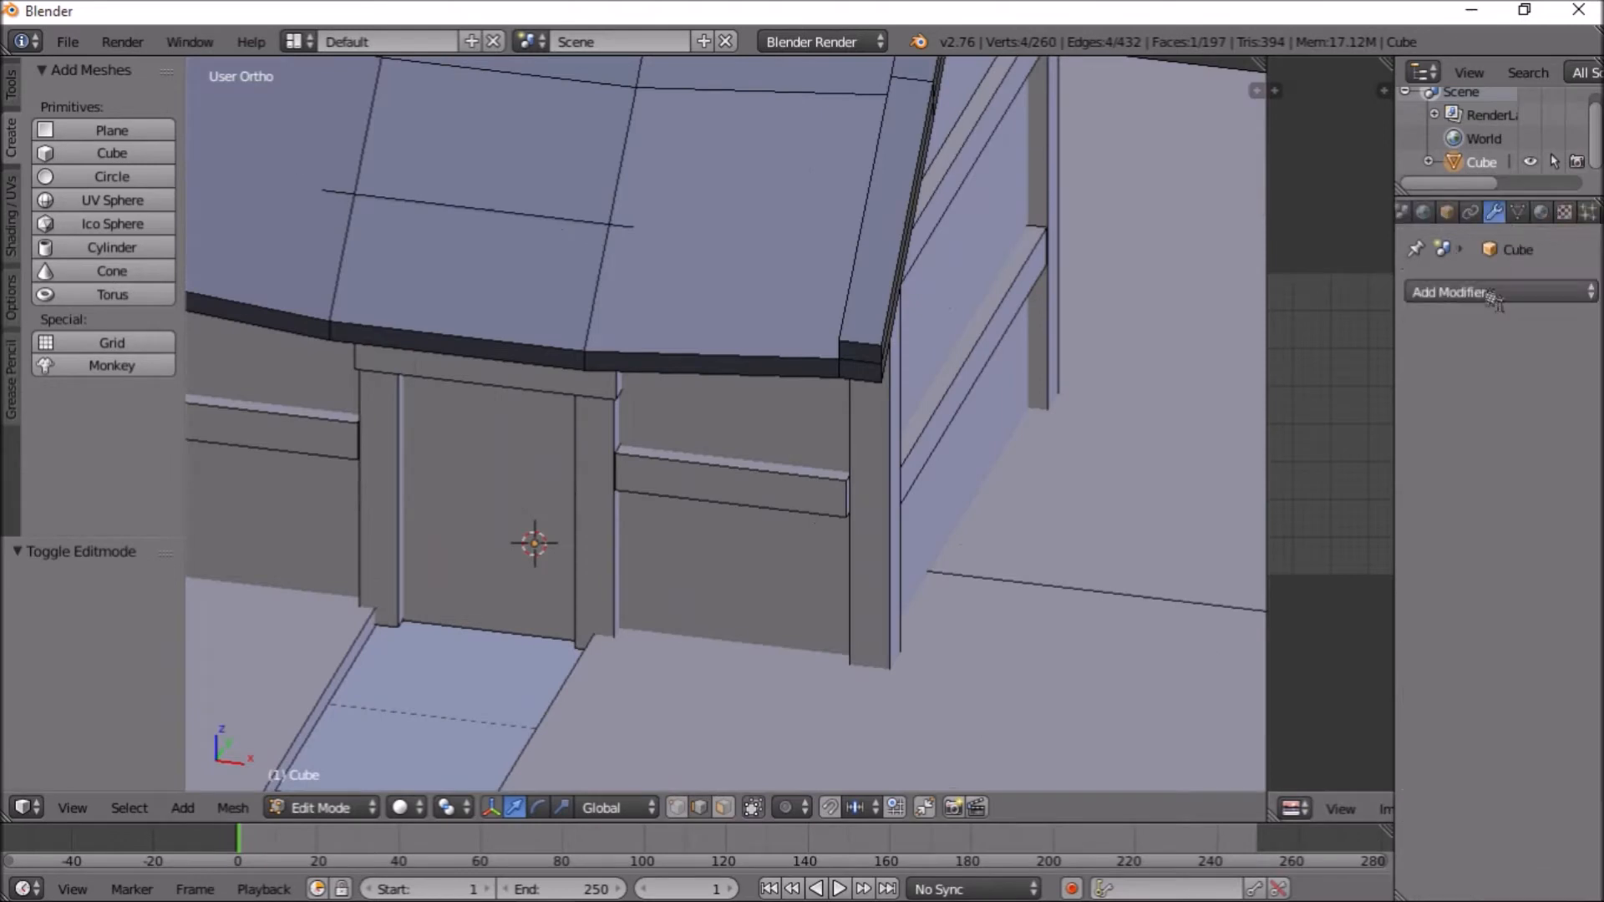
click(1542, 213)
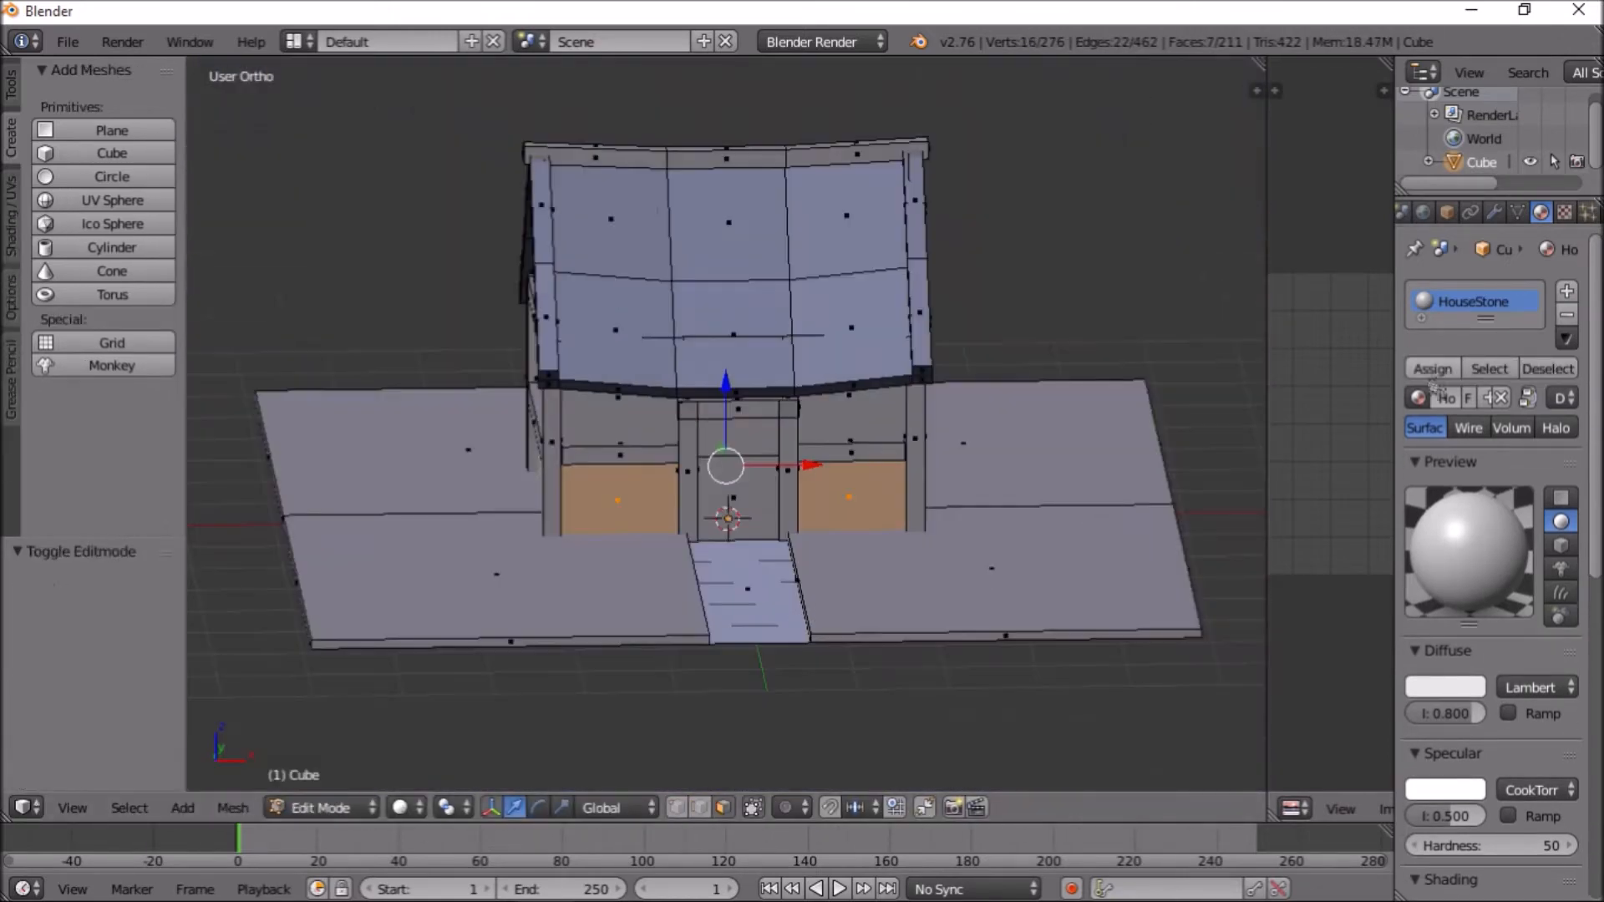
click(1446, 687)
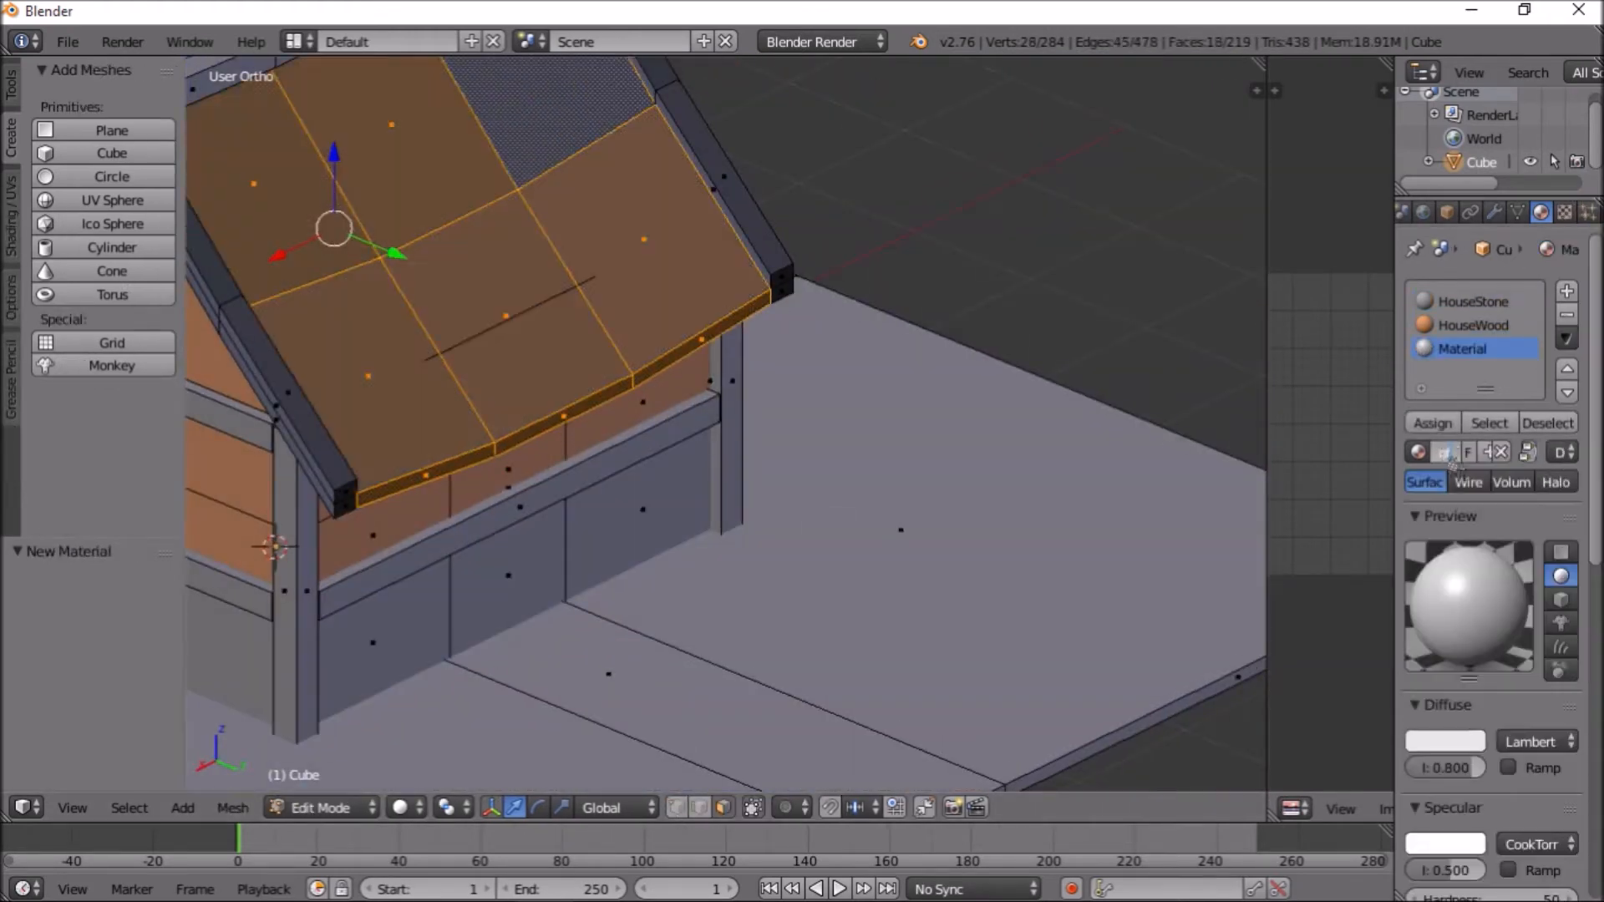
Create and assign coloured materials for the dark red roof (HouseRoof), dark brown beams, beige Door, FloorPath and green Grass
click(1472, 743)
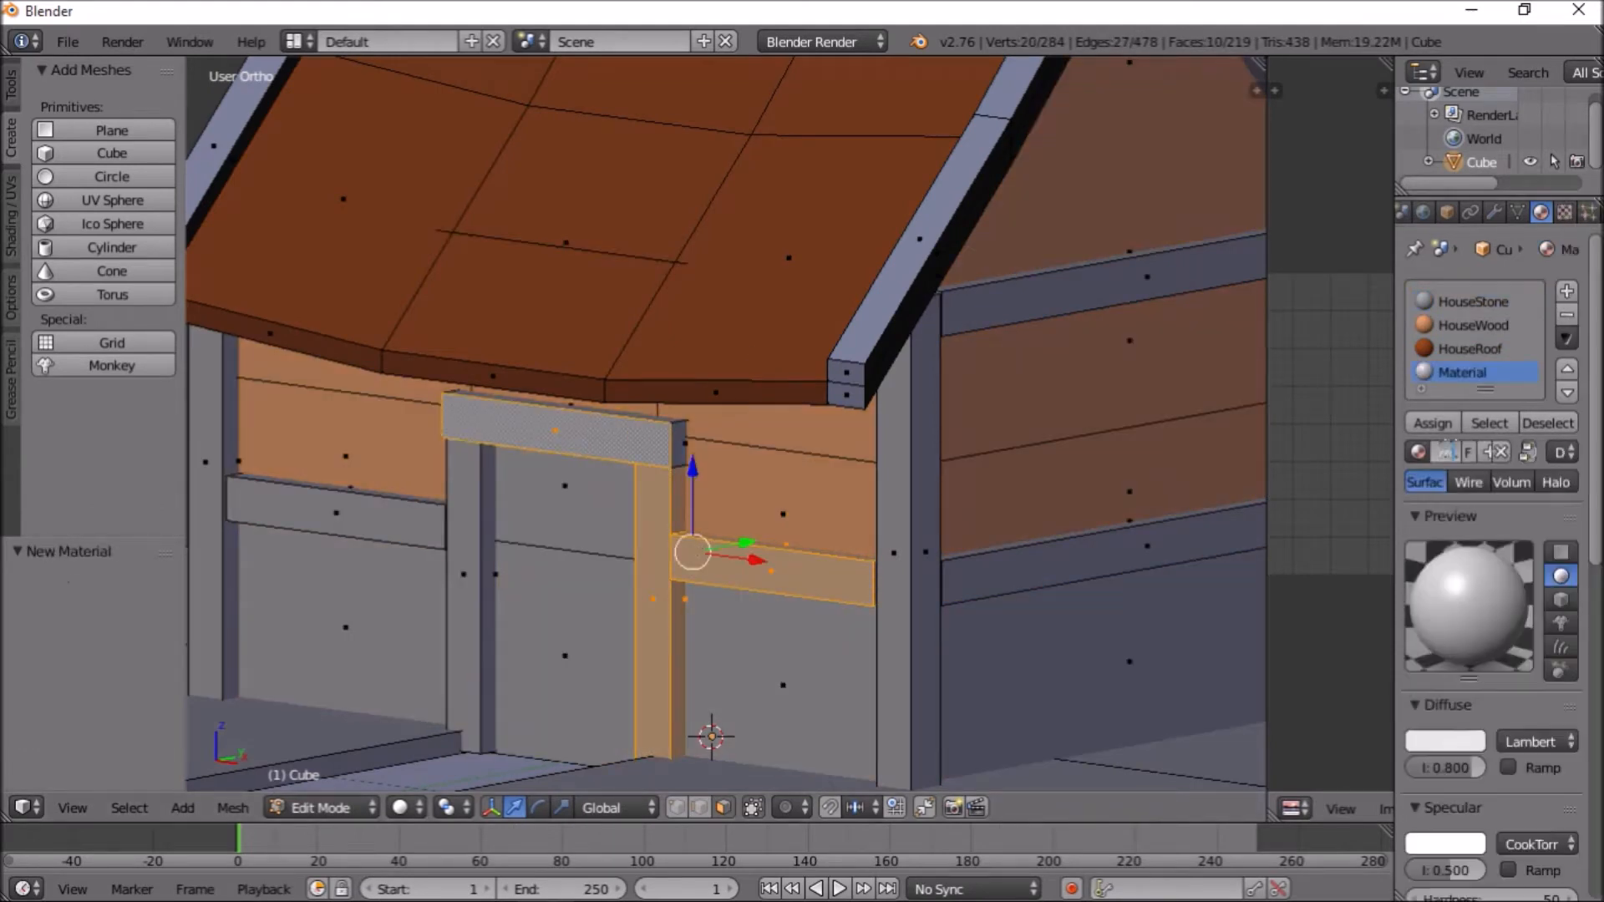
click(1446, 742)
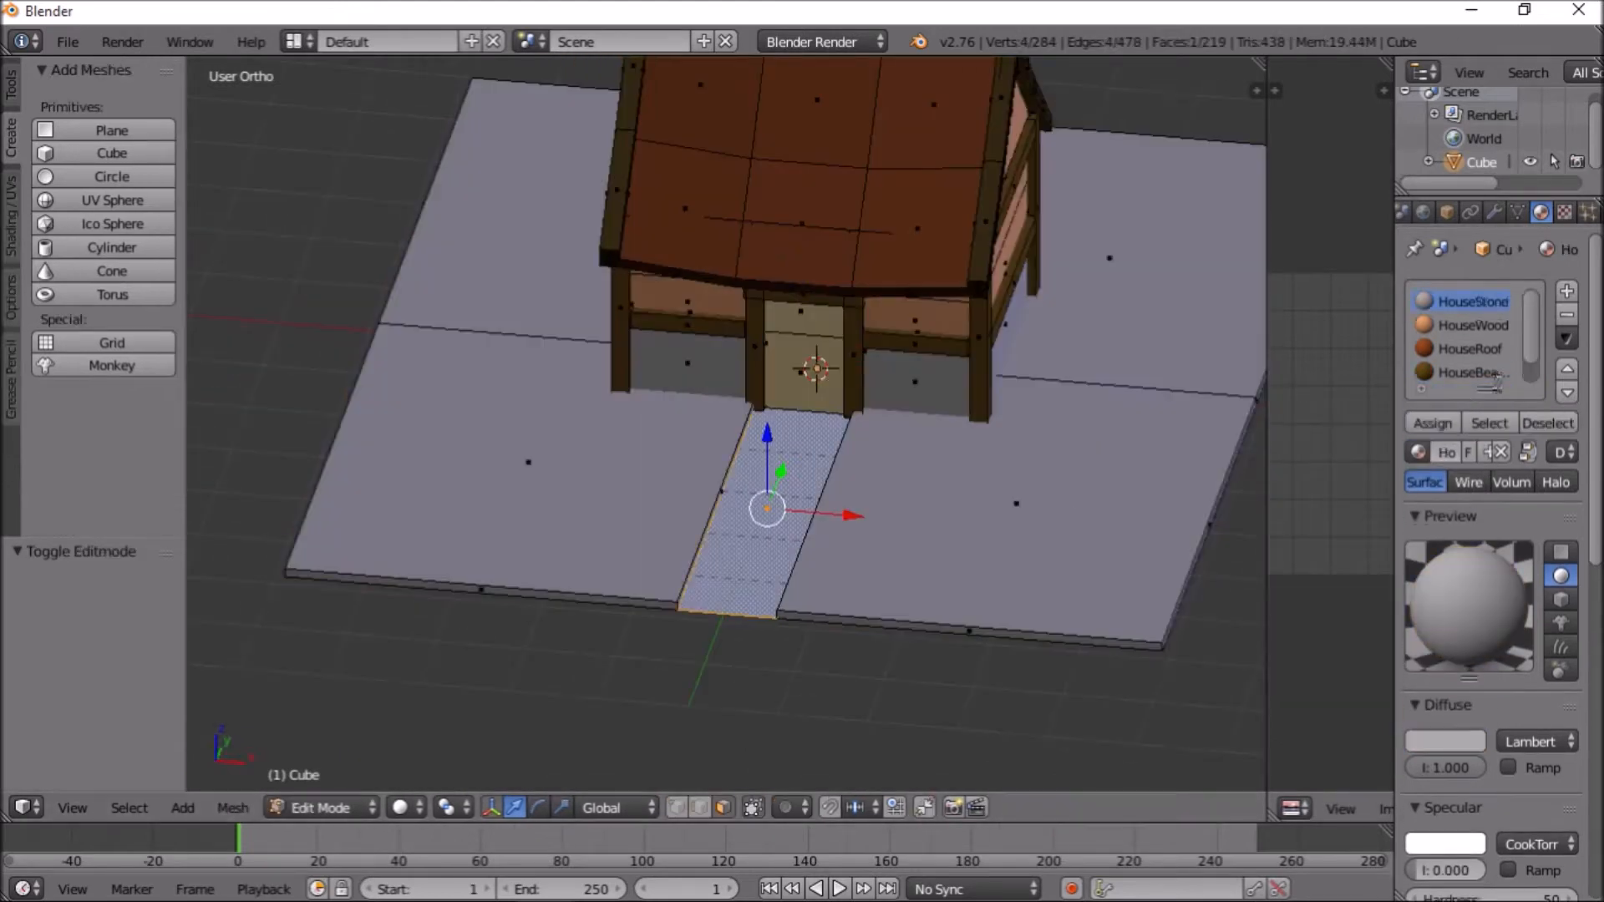
click(1479, 836)
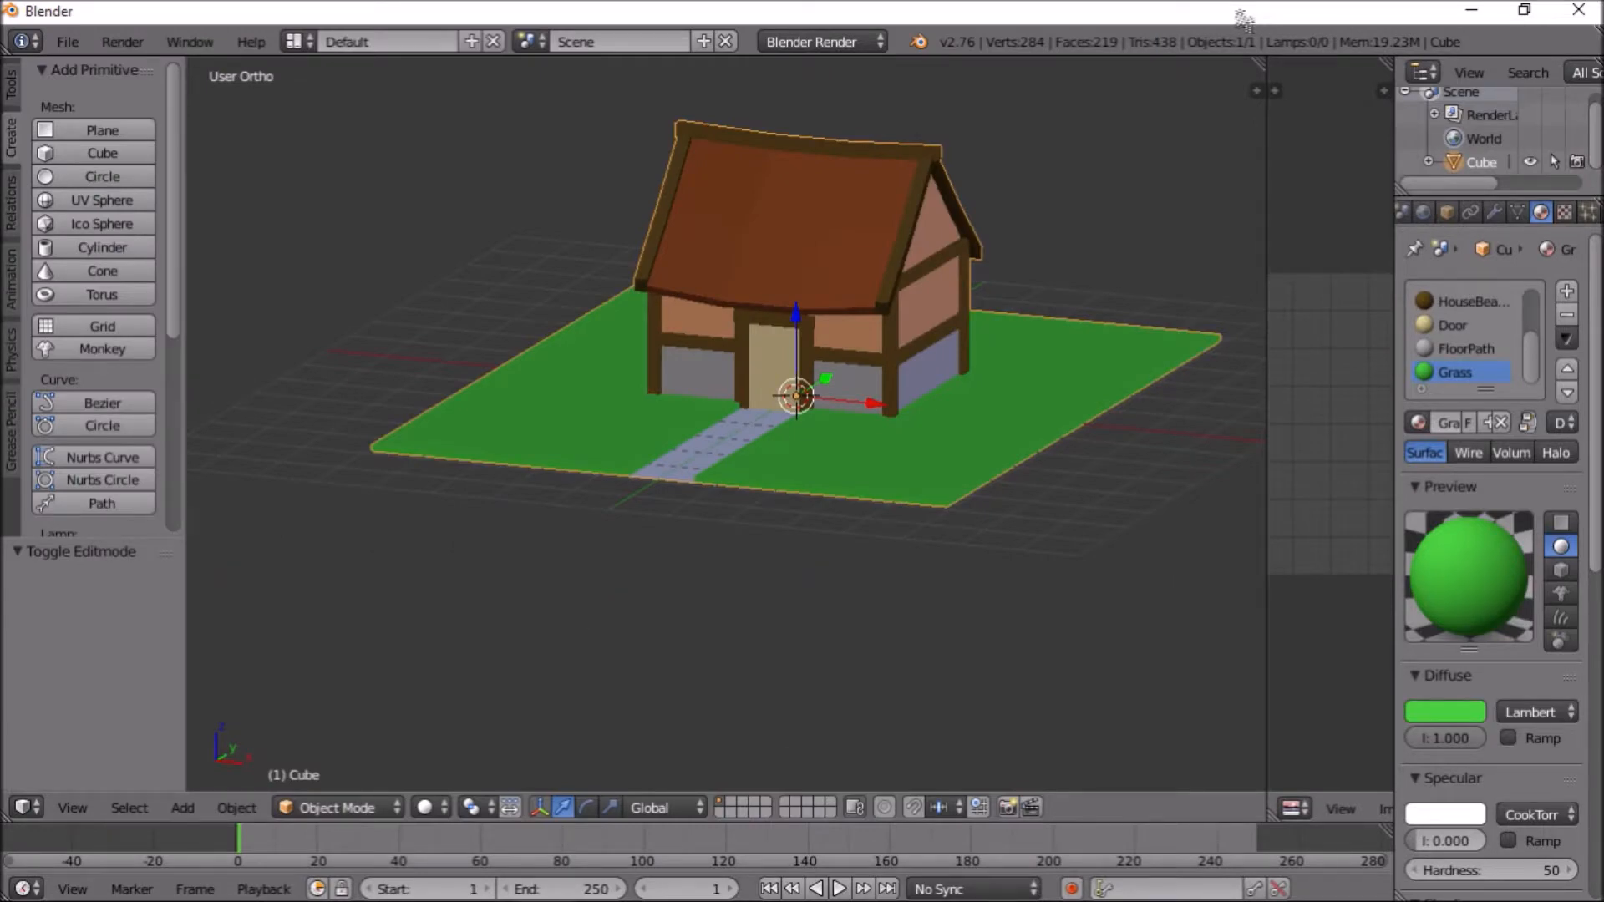
Assign the dark brown beam material to the unpainted inner side faces of the roof's edge beam
middle_drag(1006, 310, 650, 338)
middle_drag(794, 359, 933, 318)
scroll(932, 318, down, 1)
shift+middle_drag(1084, 328, 898, 327)
scroll(680, 387, up, 6)
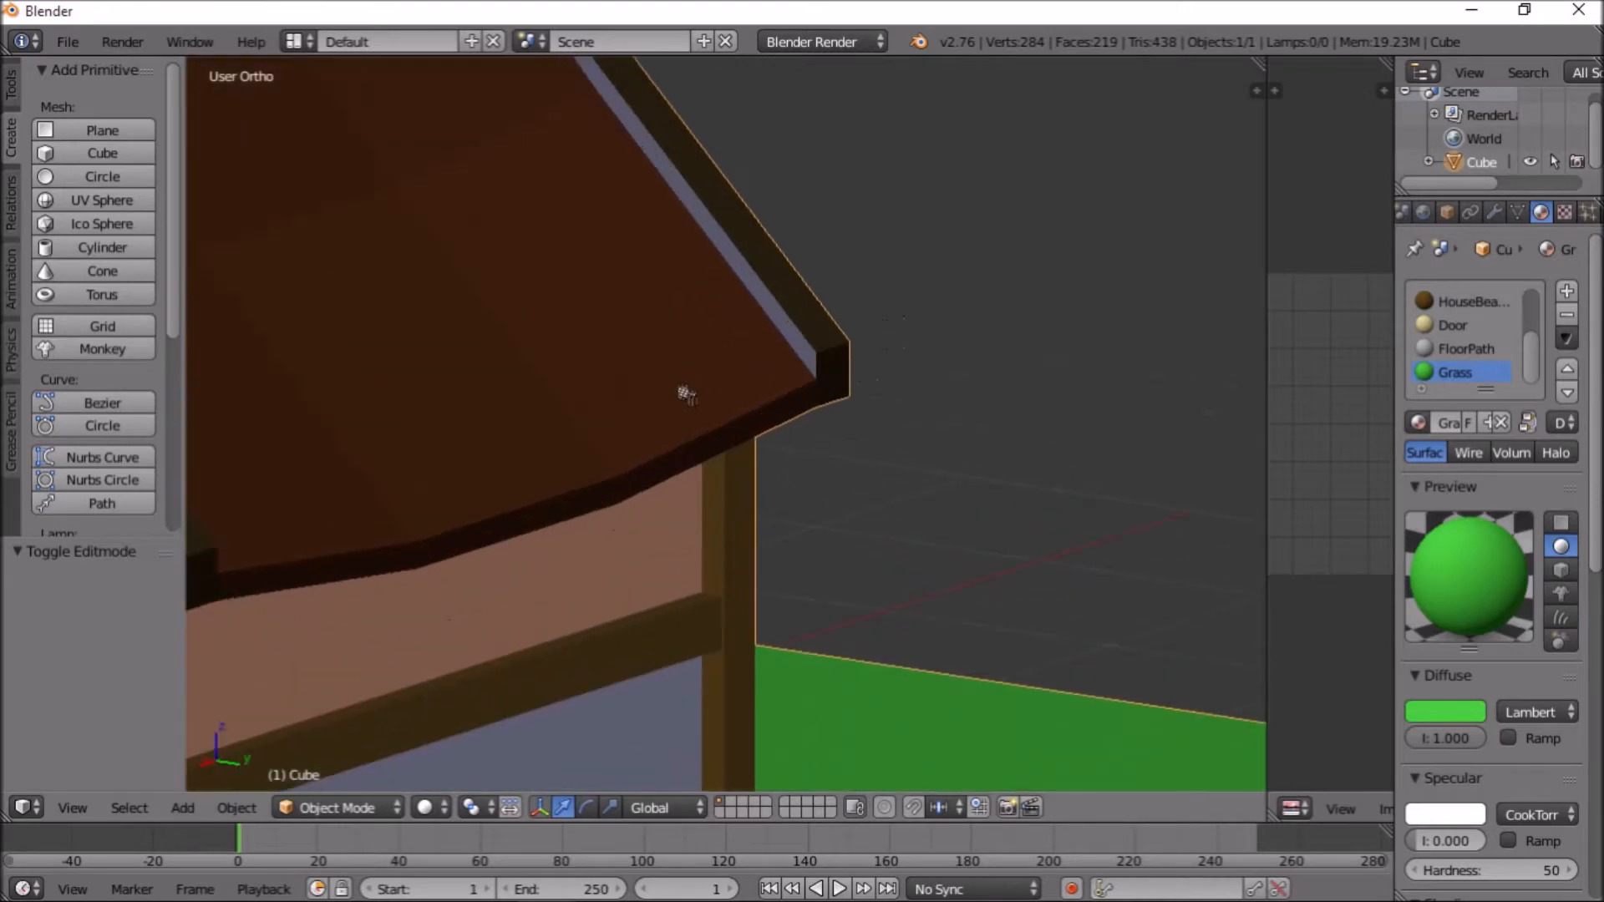
key(Tab)
right_click(742, 264)
shift+scroll(723, 283, up, 7)
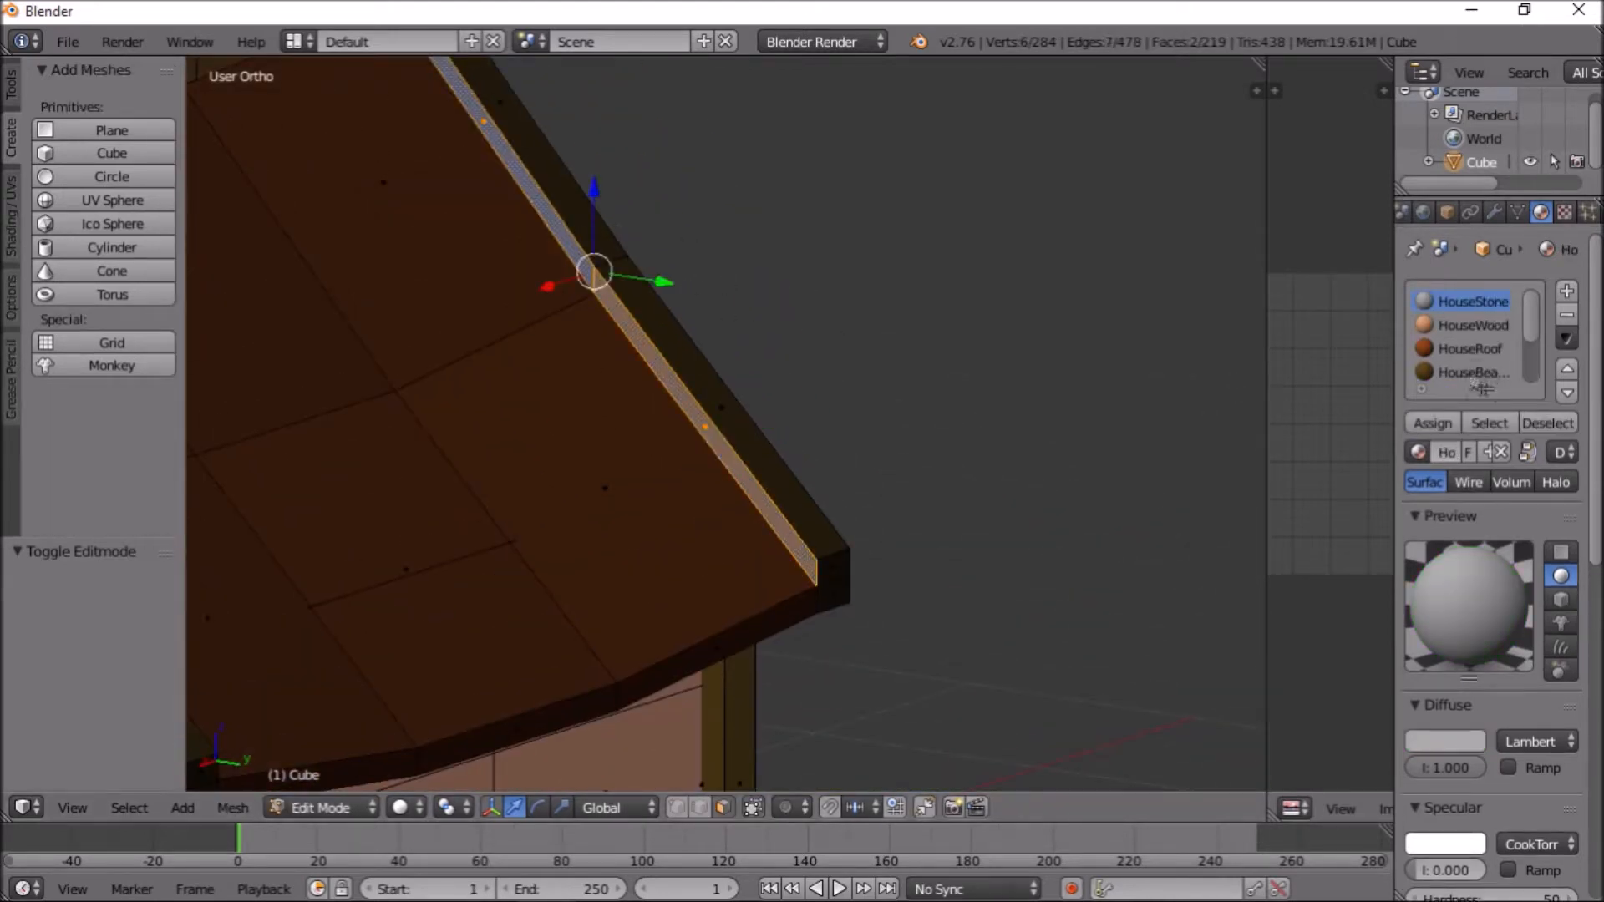
key(Tab)
scroll(675, 556, down, 8)
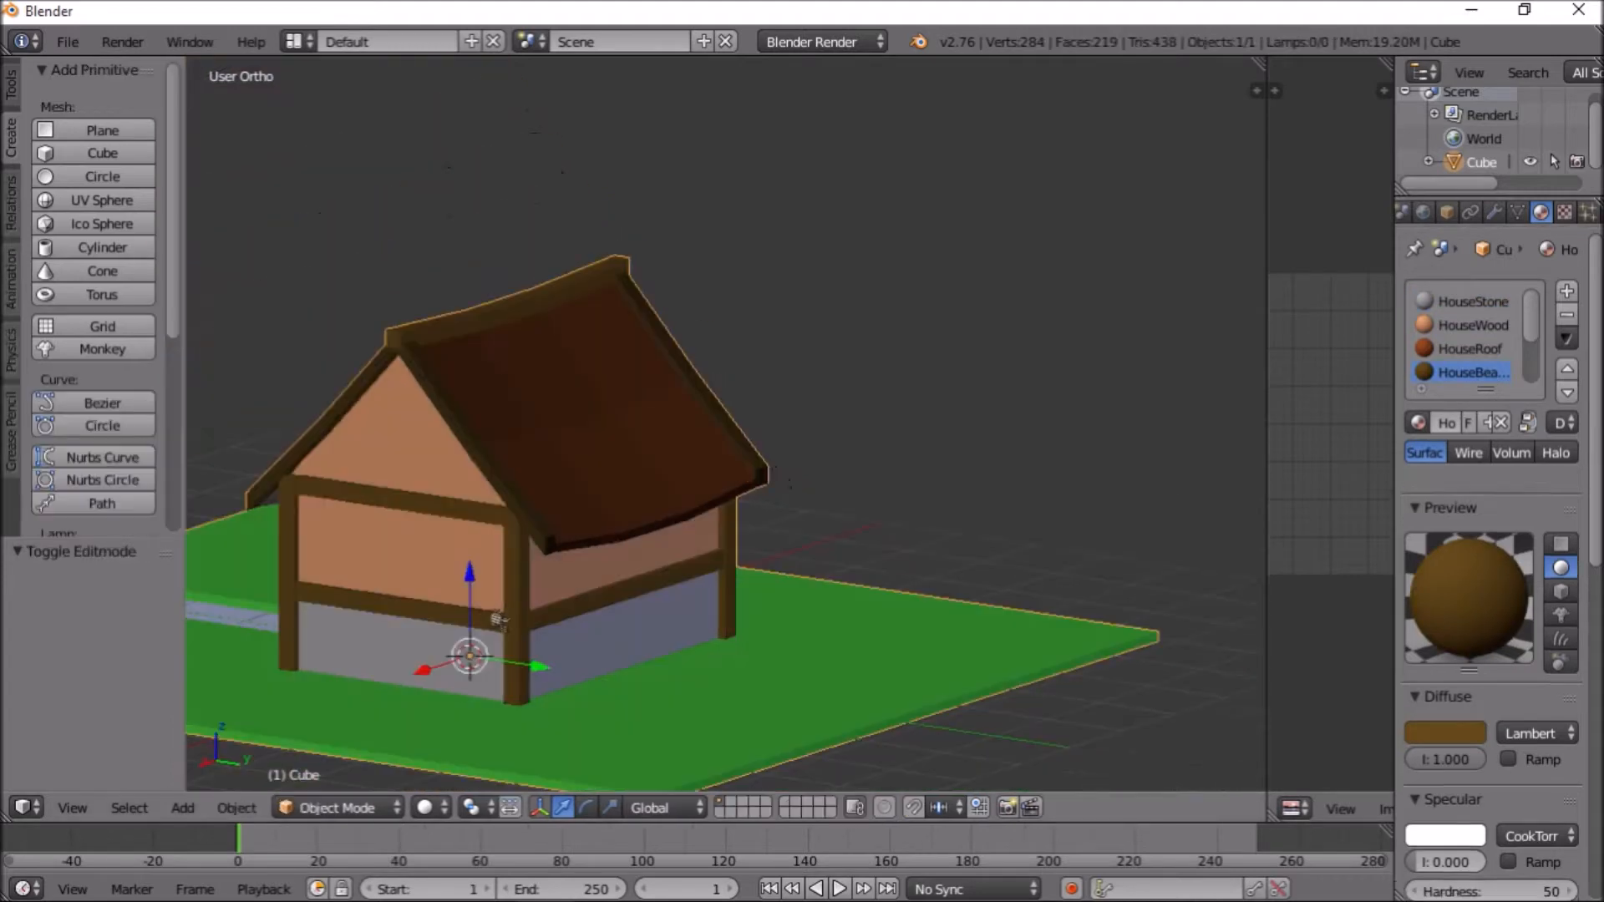
Examine the coloured house from all sides, checking the roof, beams, wall panels, door and path
middle_drag(675, 556, 734, 524)
middle_drag(828, 586, 773, 514)
ctrl+scroll(774, 514, up, 3)
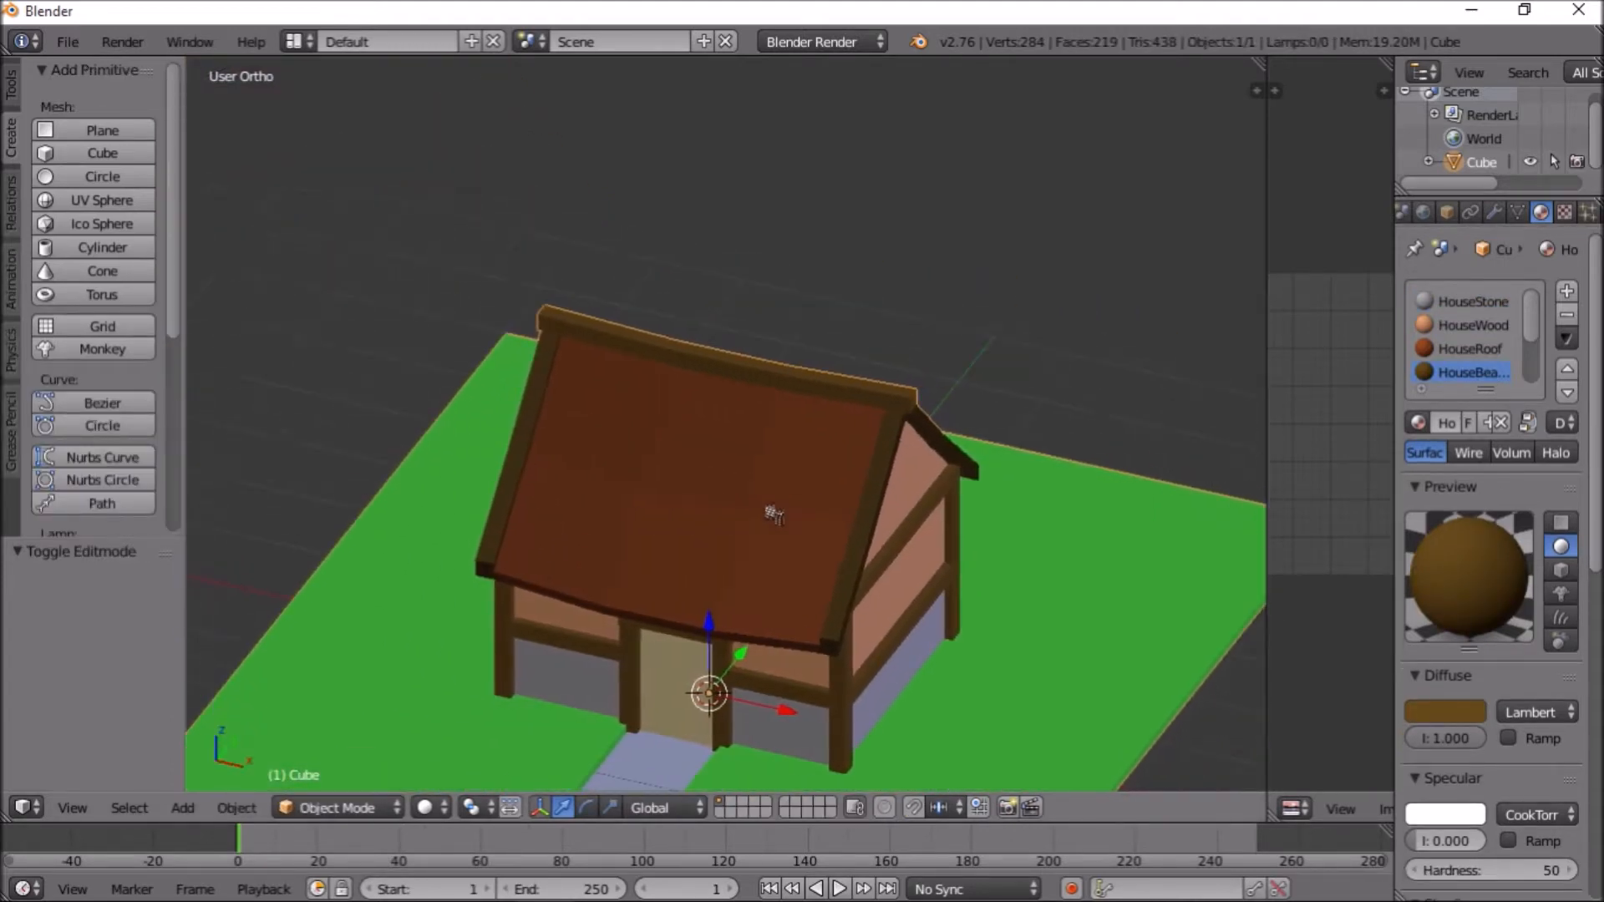
shift+scroll(772, 513, down, 7)
scroll(1021, 487, up, 1)
middle_drag(802, 572, 879, 522)
middle_drag(777, 274, 958, 385)
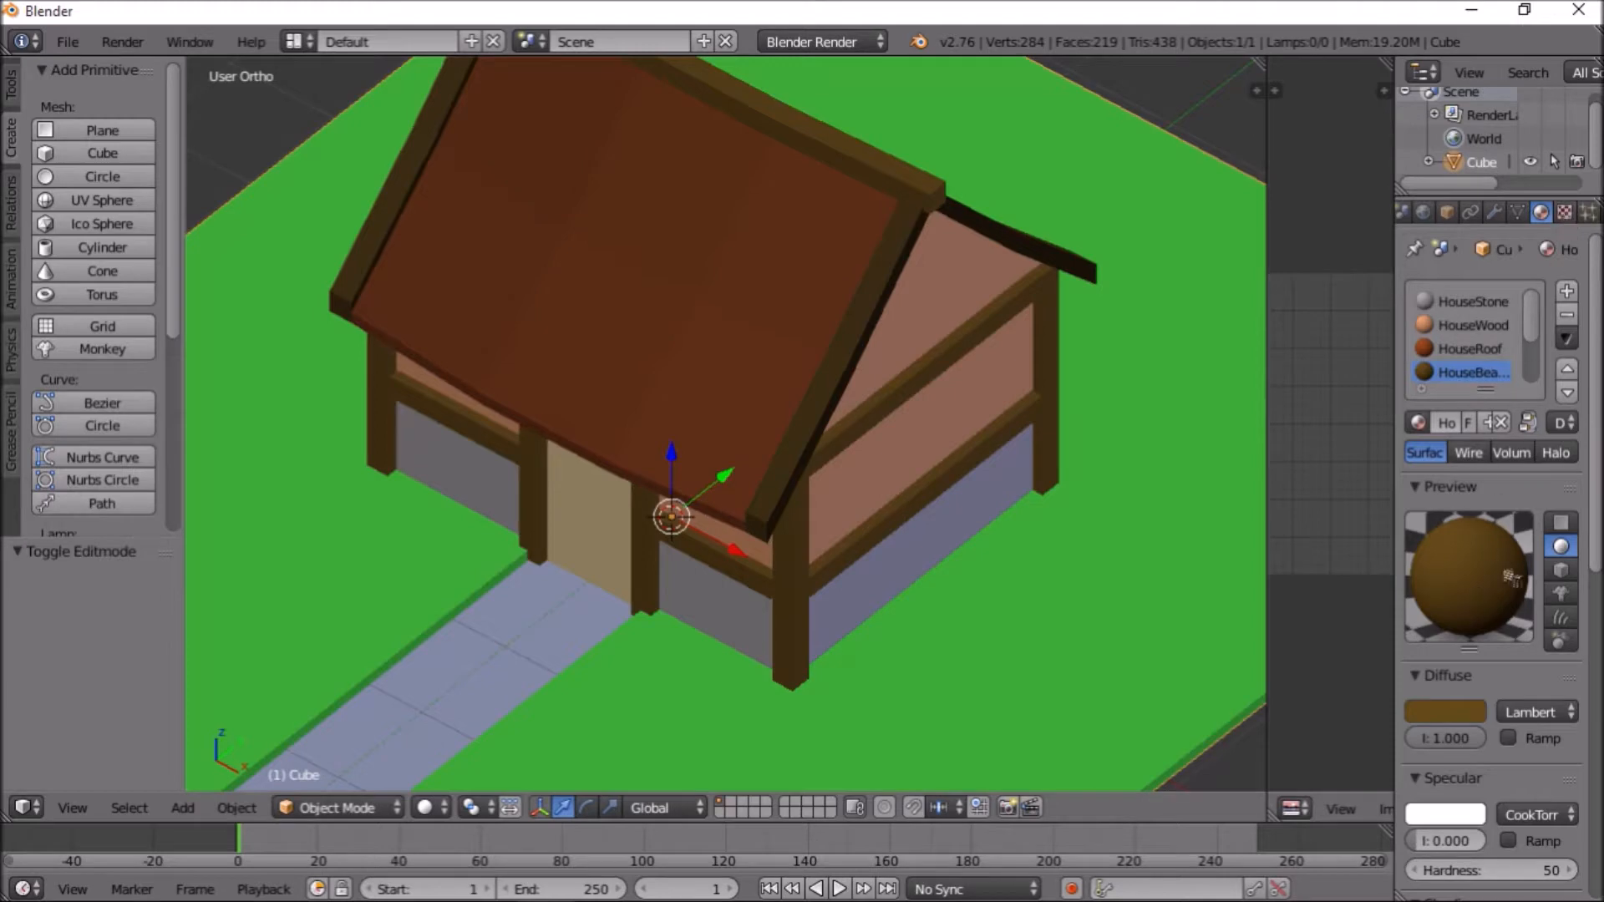
middle_drag(810, 552, 725, 508)
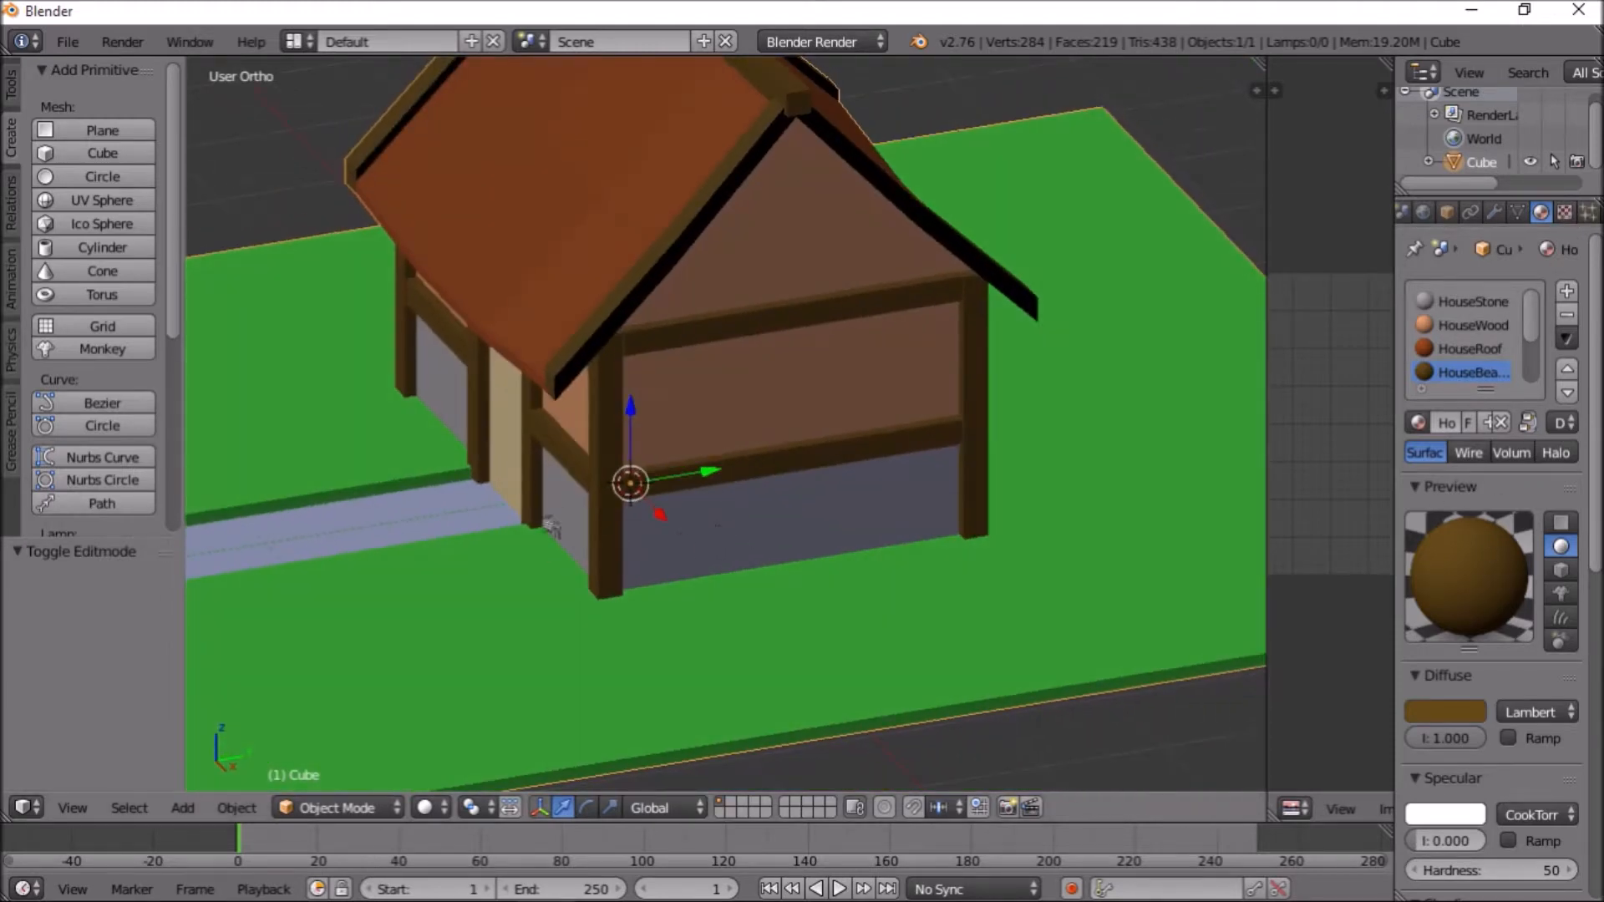
middle_drag(457, 406, 872, 429)
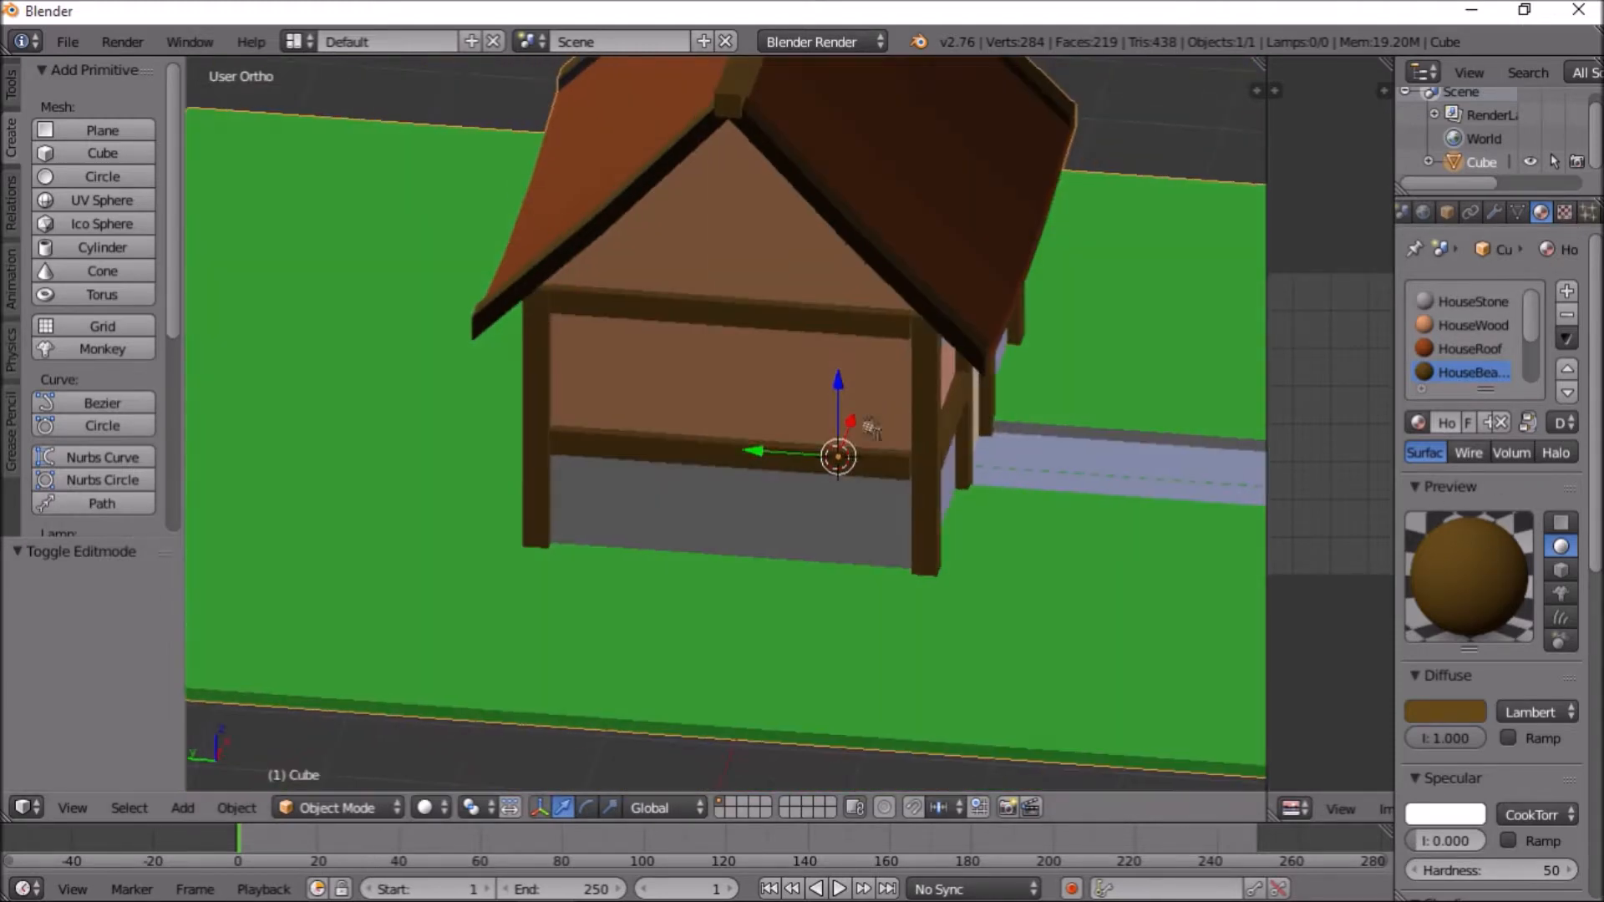
middle_drag(591, 455, 633, 475)
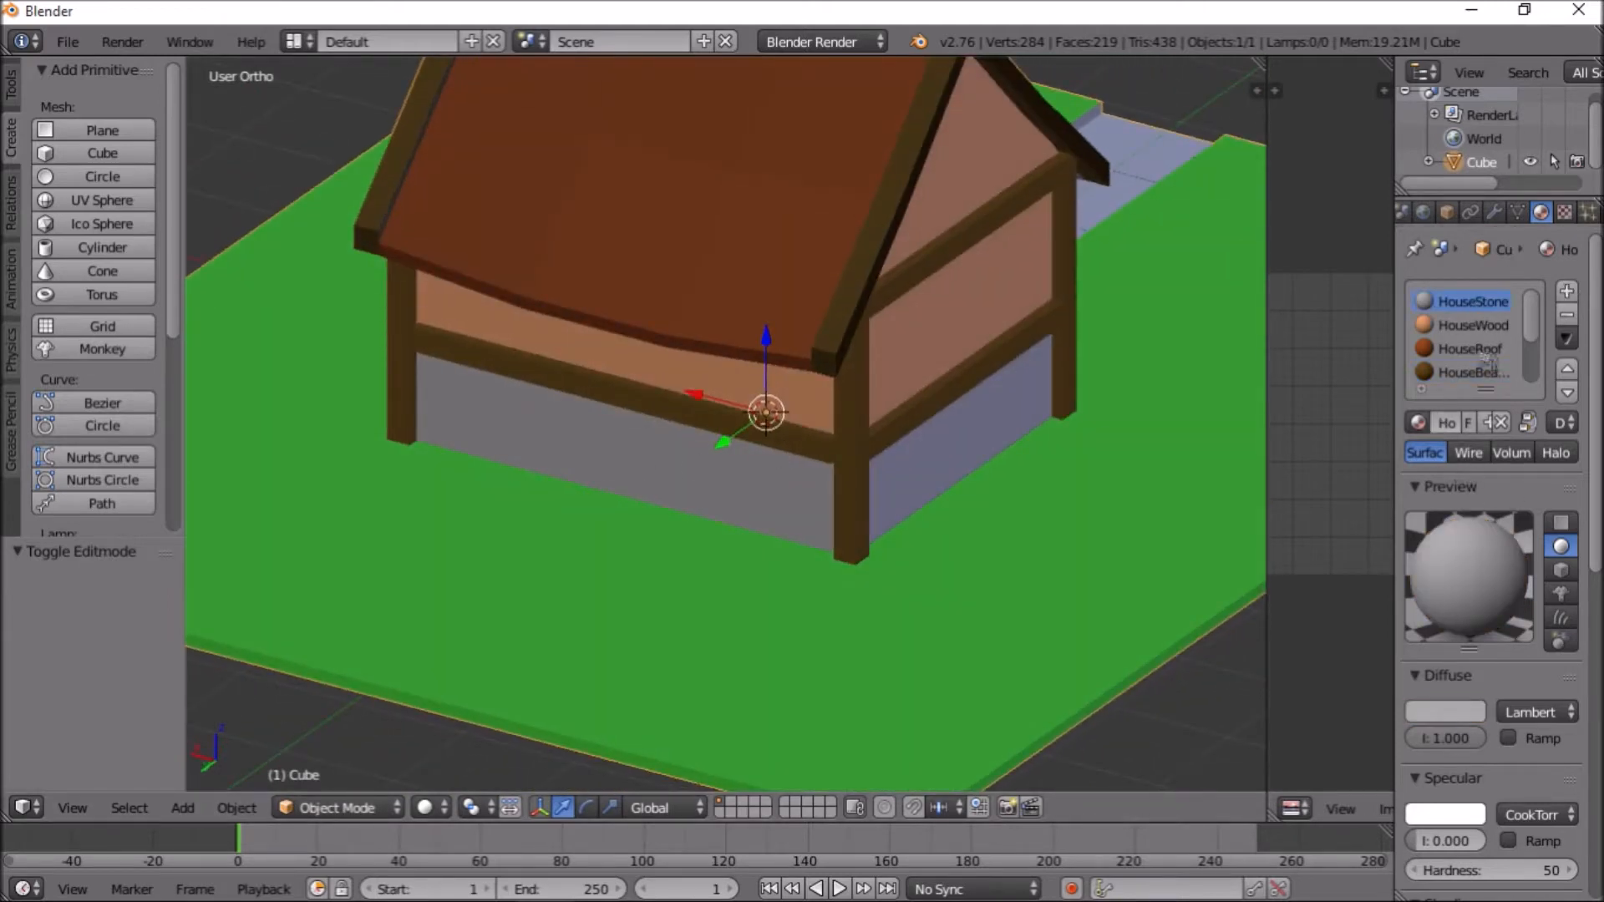
middle_drag(858, 502, 750, 355)
middle_drag(918, 383, 658, 350)
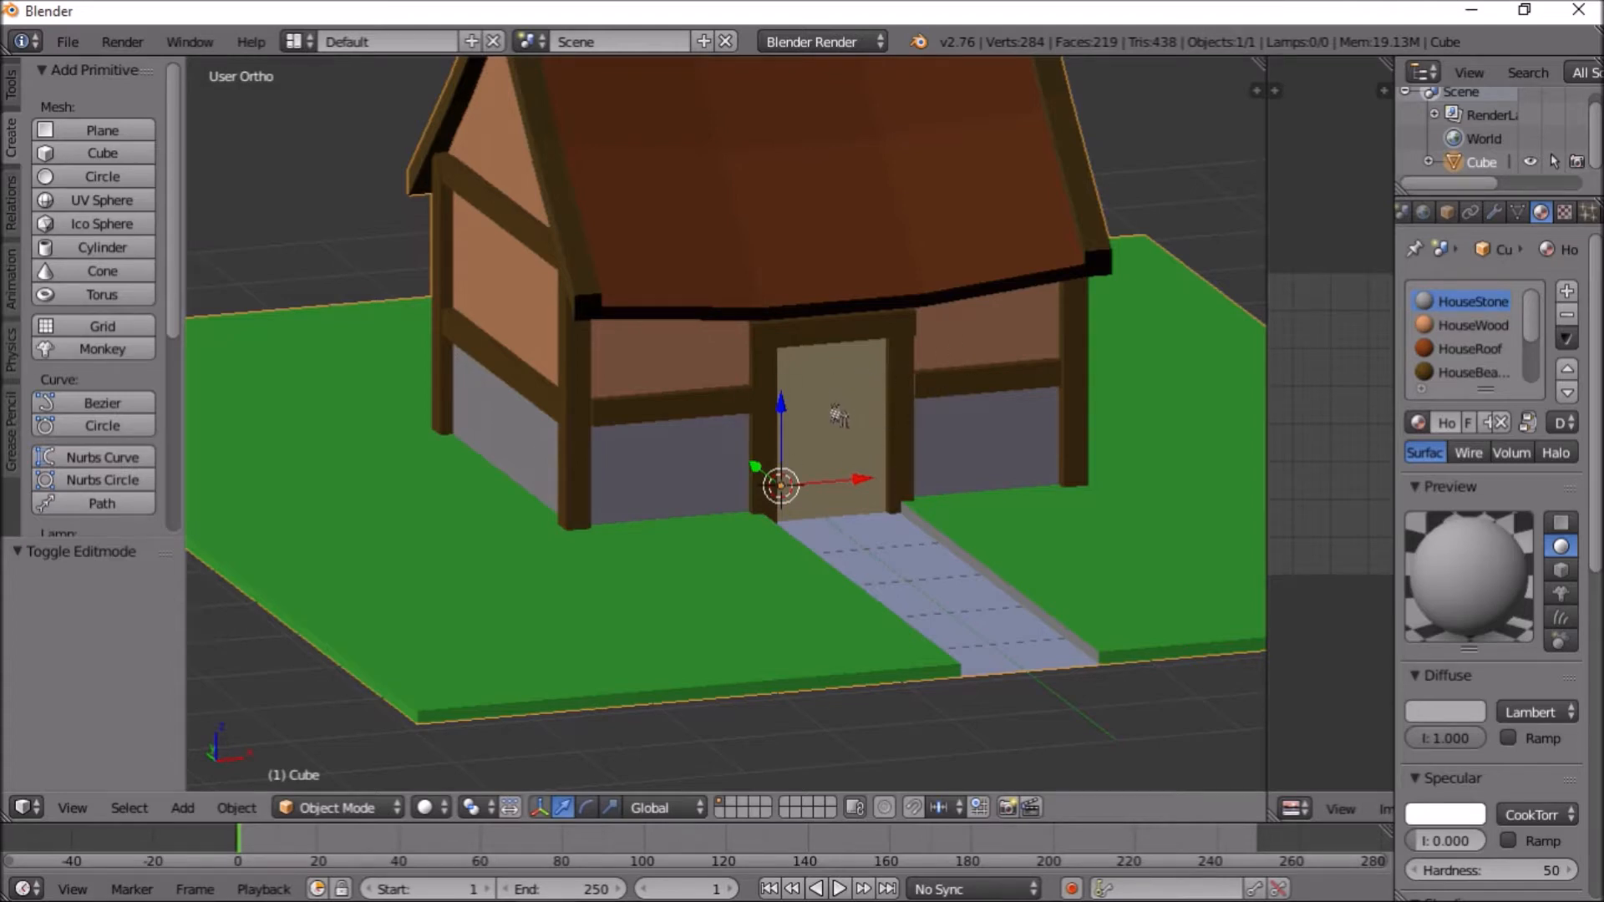
scroll(1453, 672, down, 3)
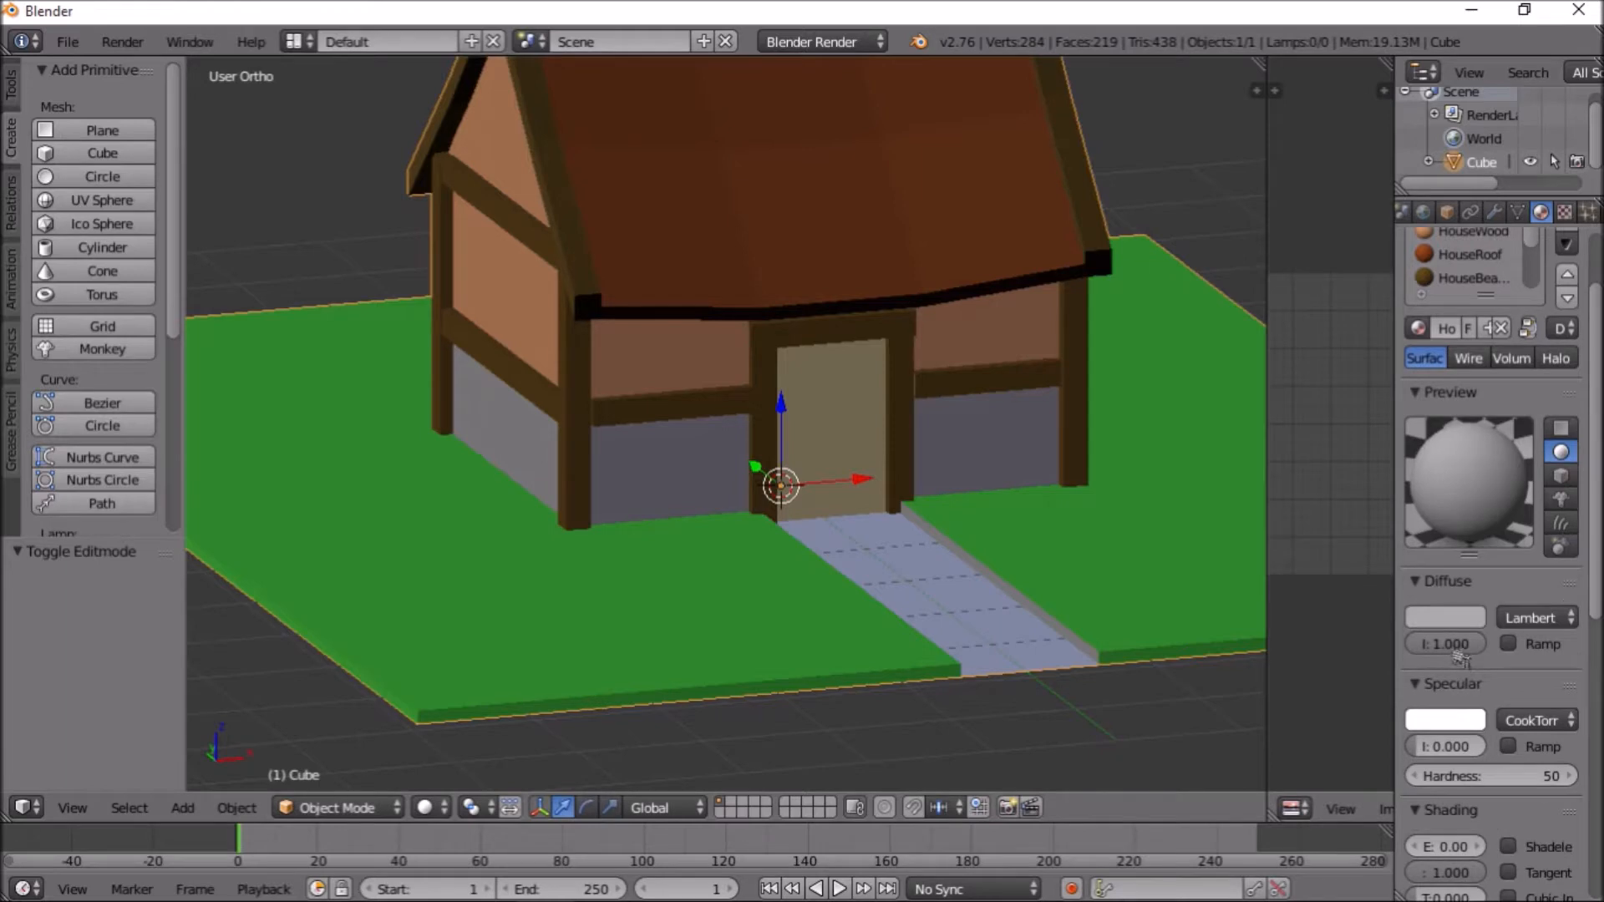
middle_drag(975, 391, 920, 268)
scroll(846, 323, up, 1)
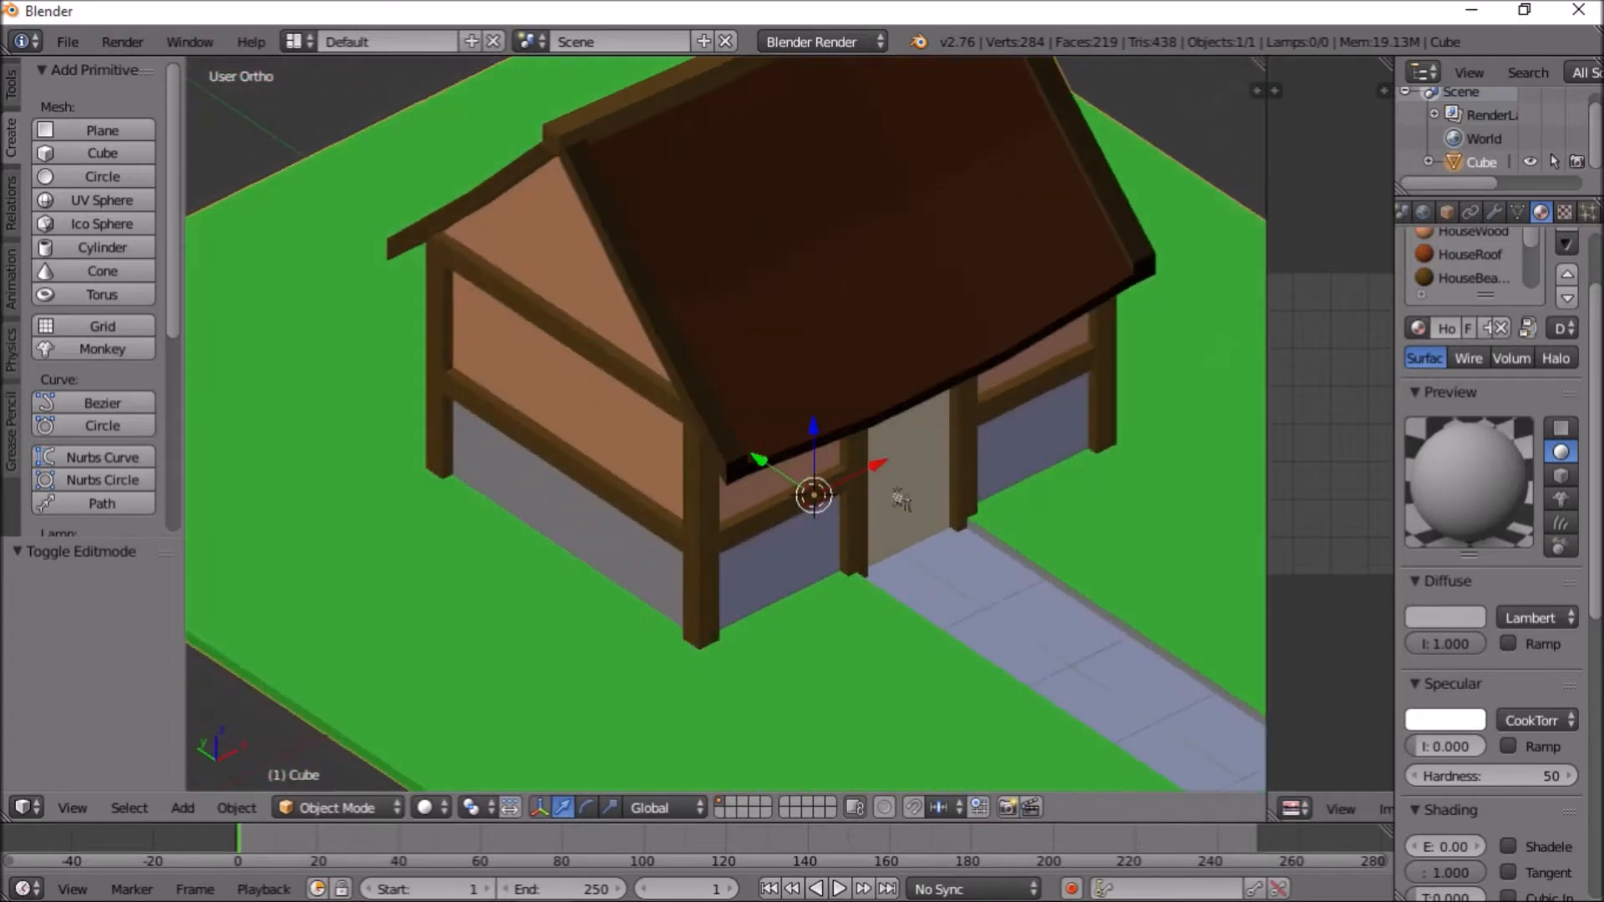
middle_drag(902, 504, 901, 499)
middle_drag(752, 469, 781, 318)
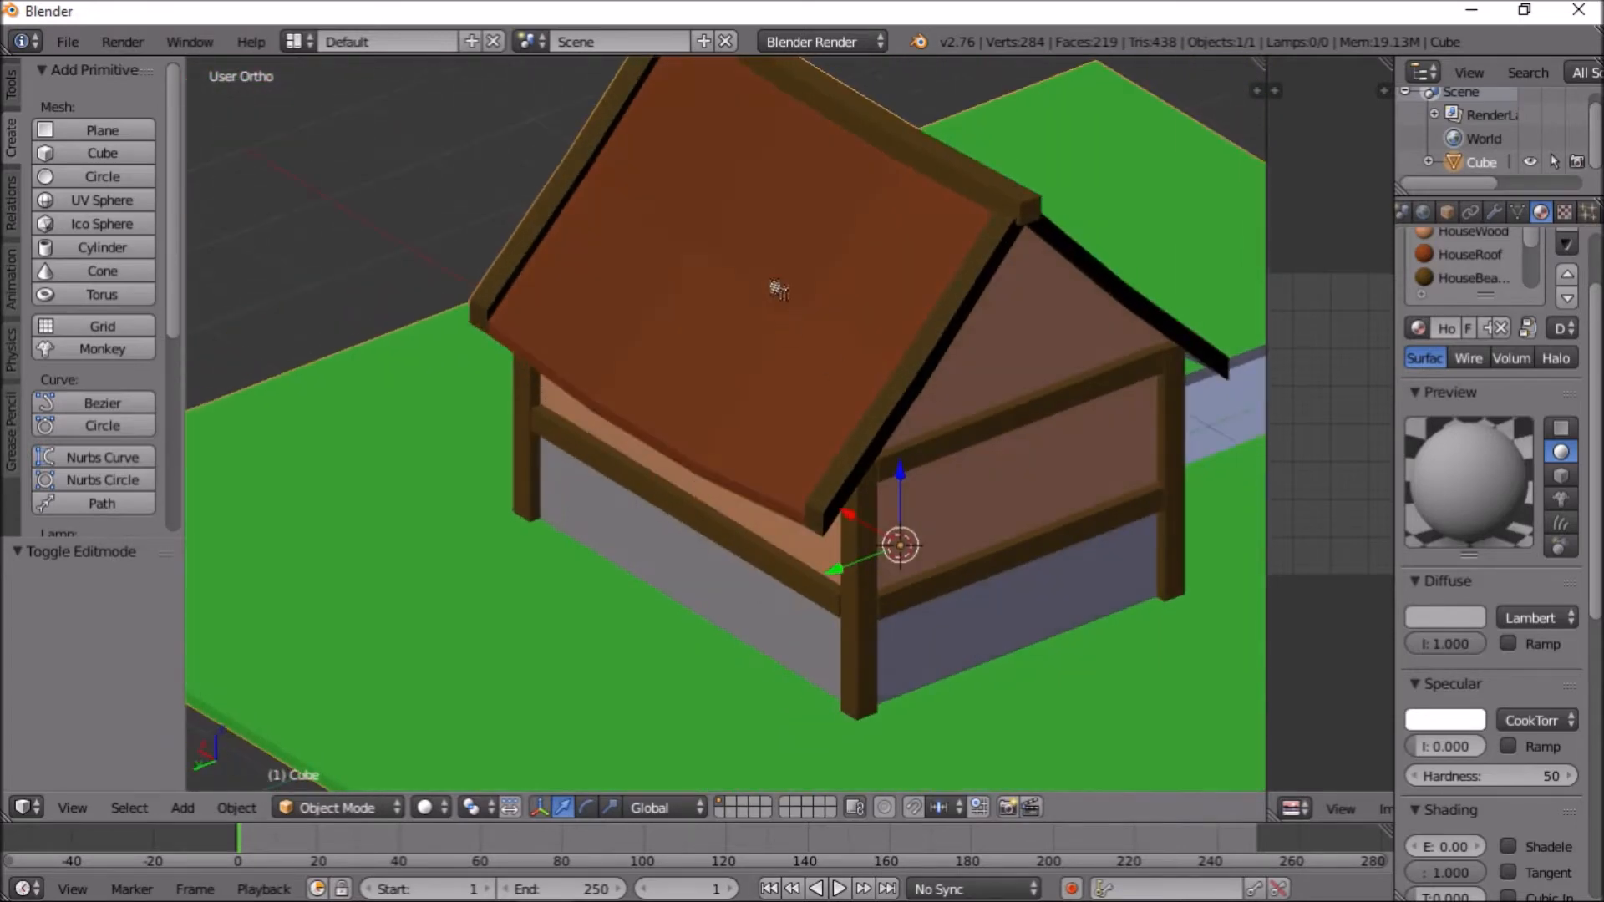
scroll(827, 337, up, 1)
middle_drag(830, 314, 719, 323)
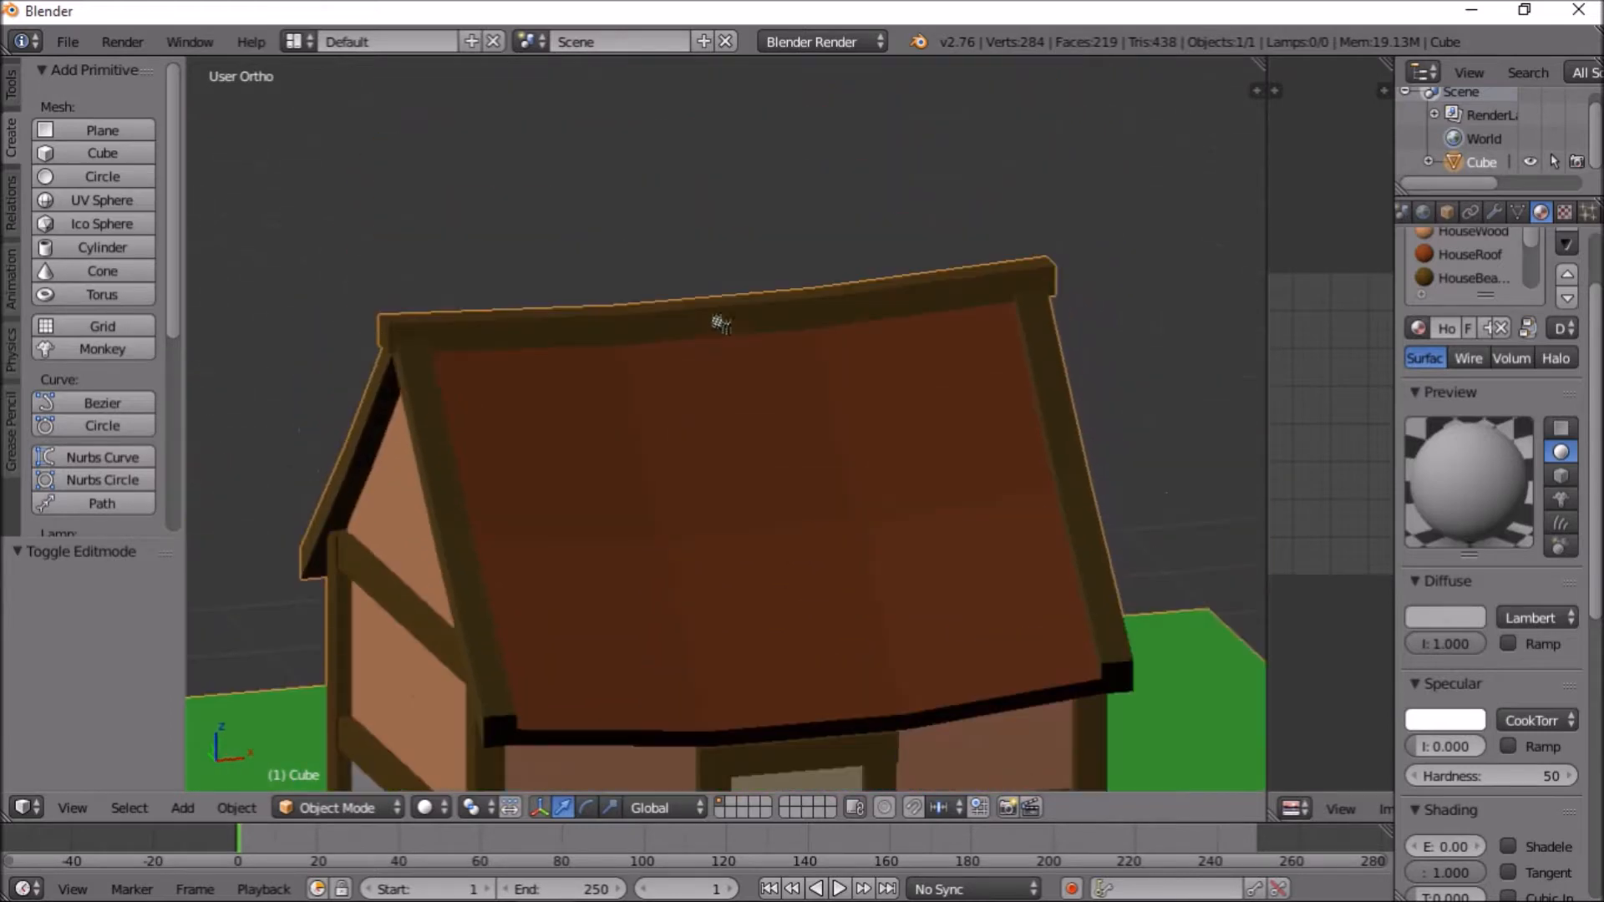
shift+scroll(456, 479, down, 11)
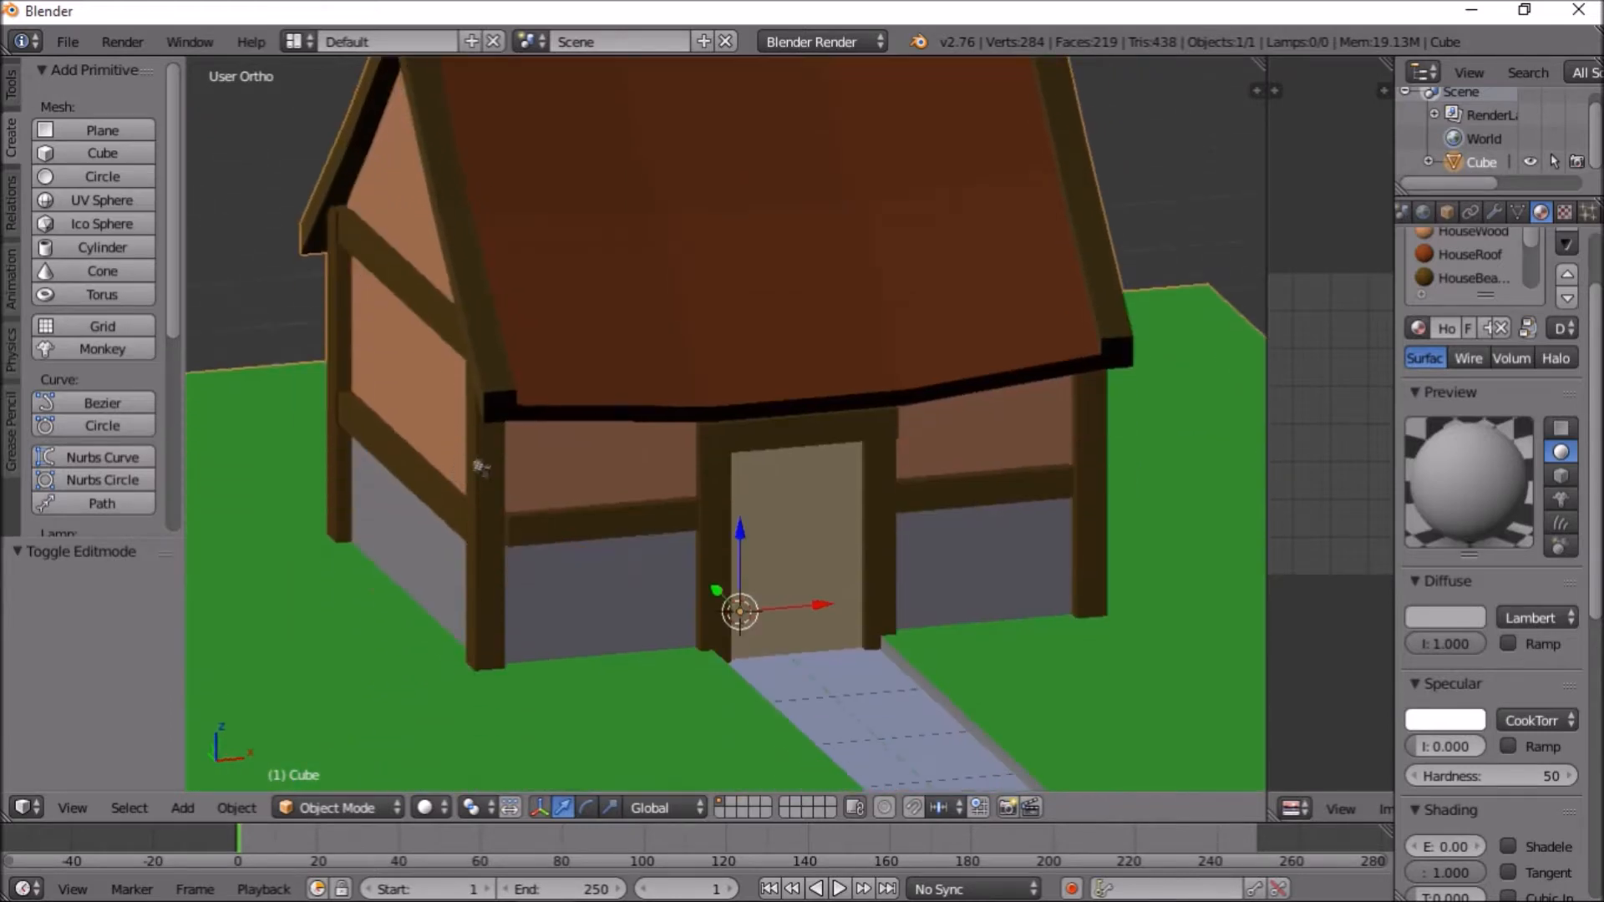
scroll(838, 478, down, 1)
middle_drag(842, 480, 787, 424)
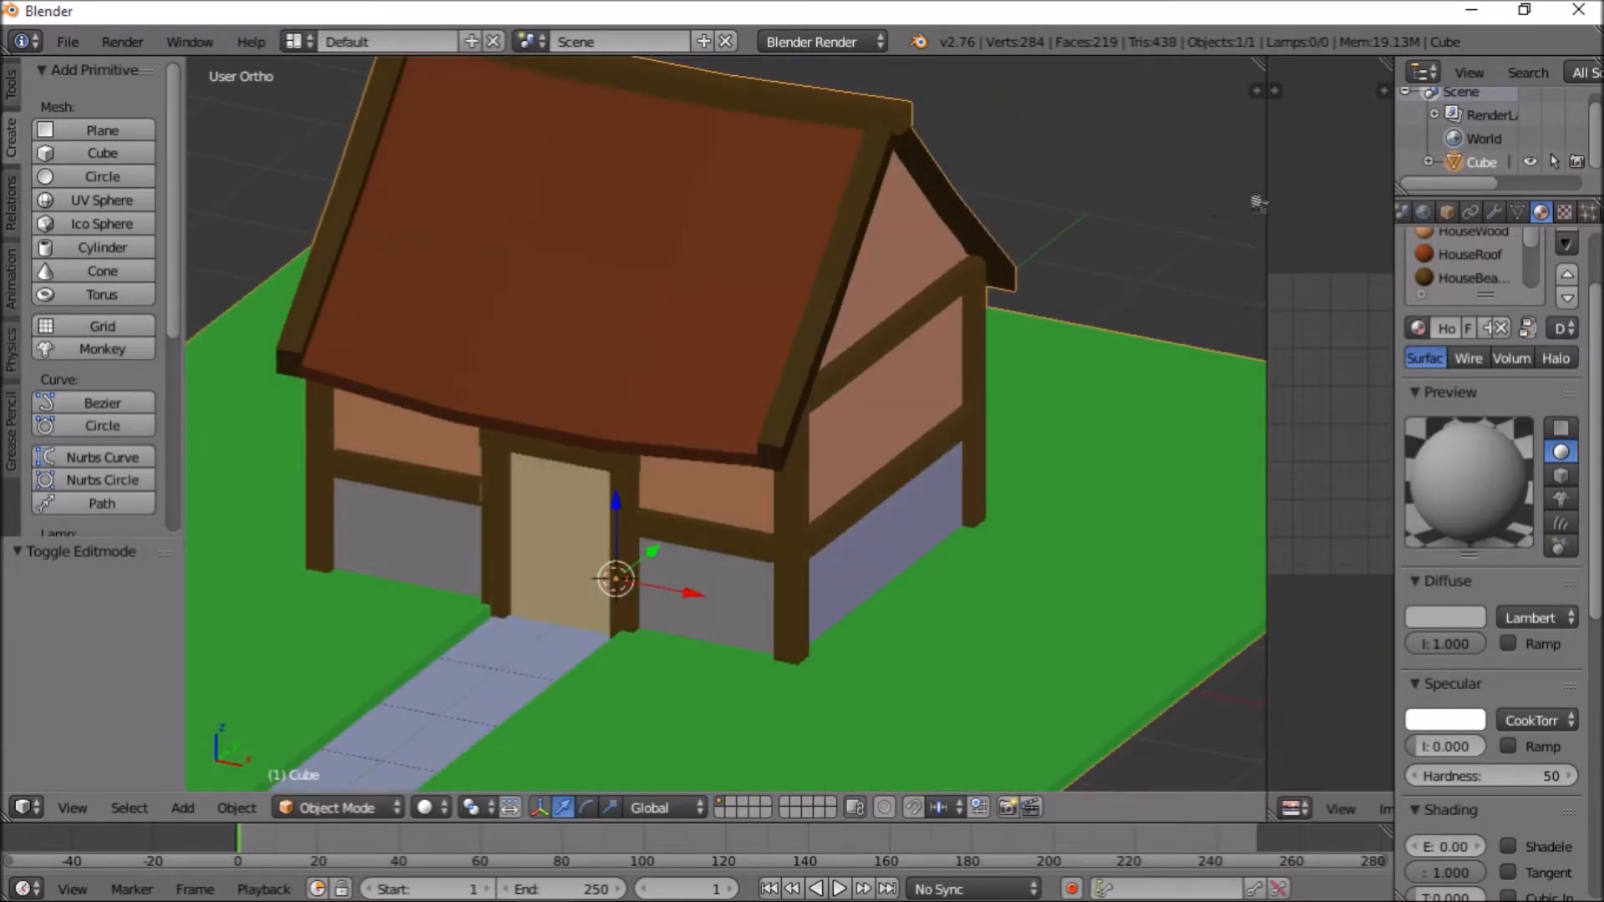
Widen the UV editor and unwrap the entire mesh with Smart UV Project, using angle limit 66 and island margin 0
drag(1269, 202, 759, 220)
key(Tab)
key(a)
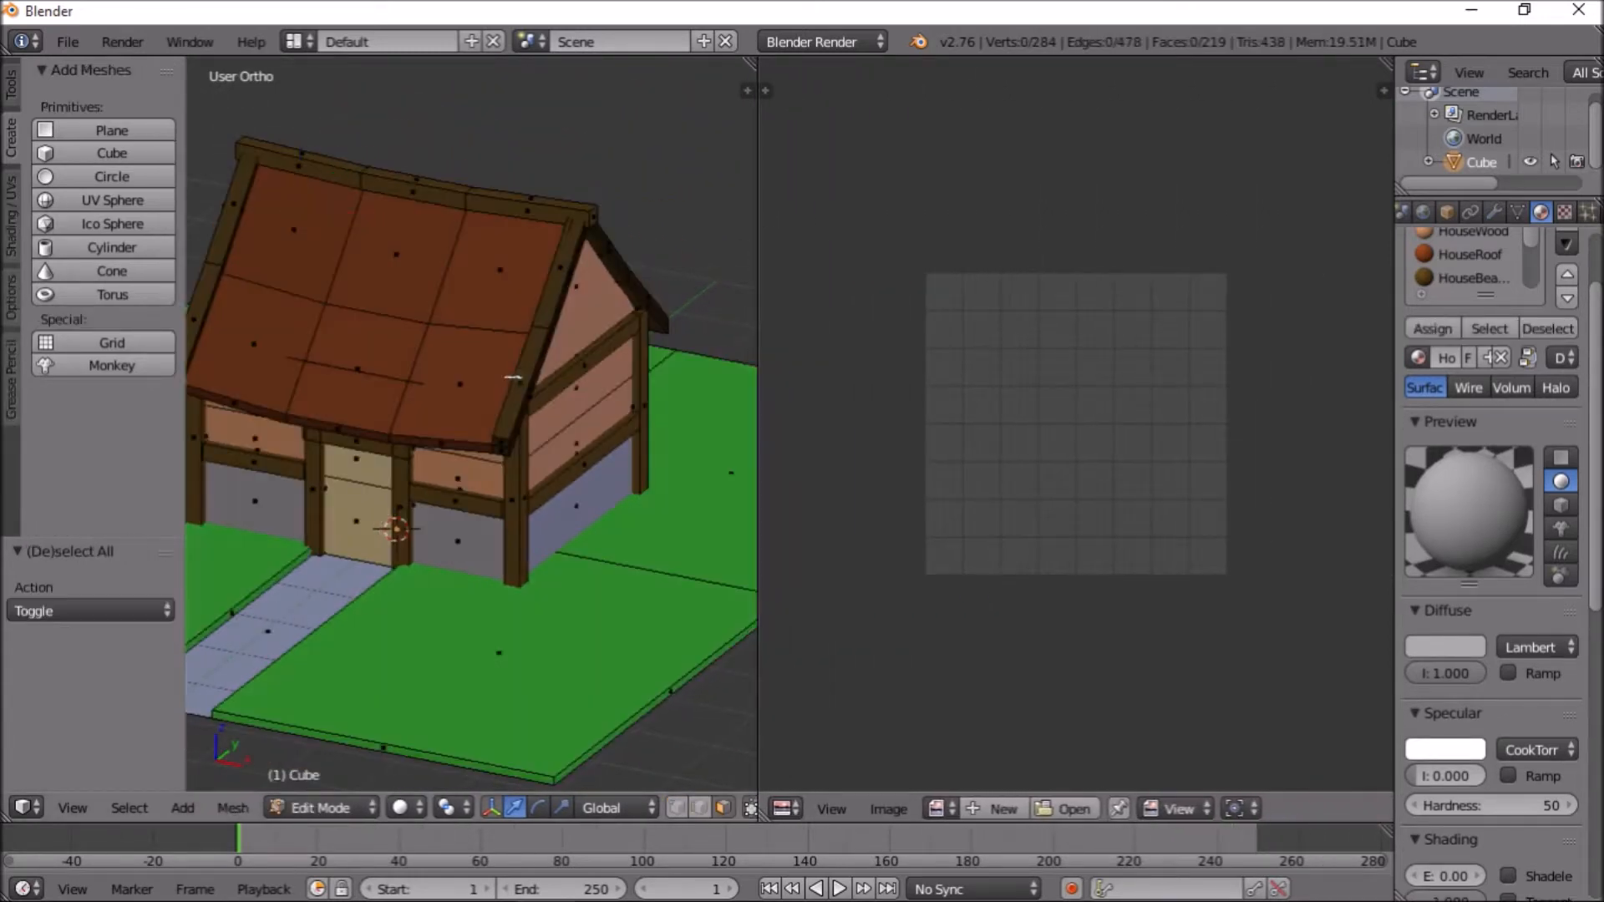
key(a)
key(u)
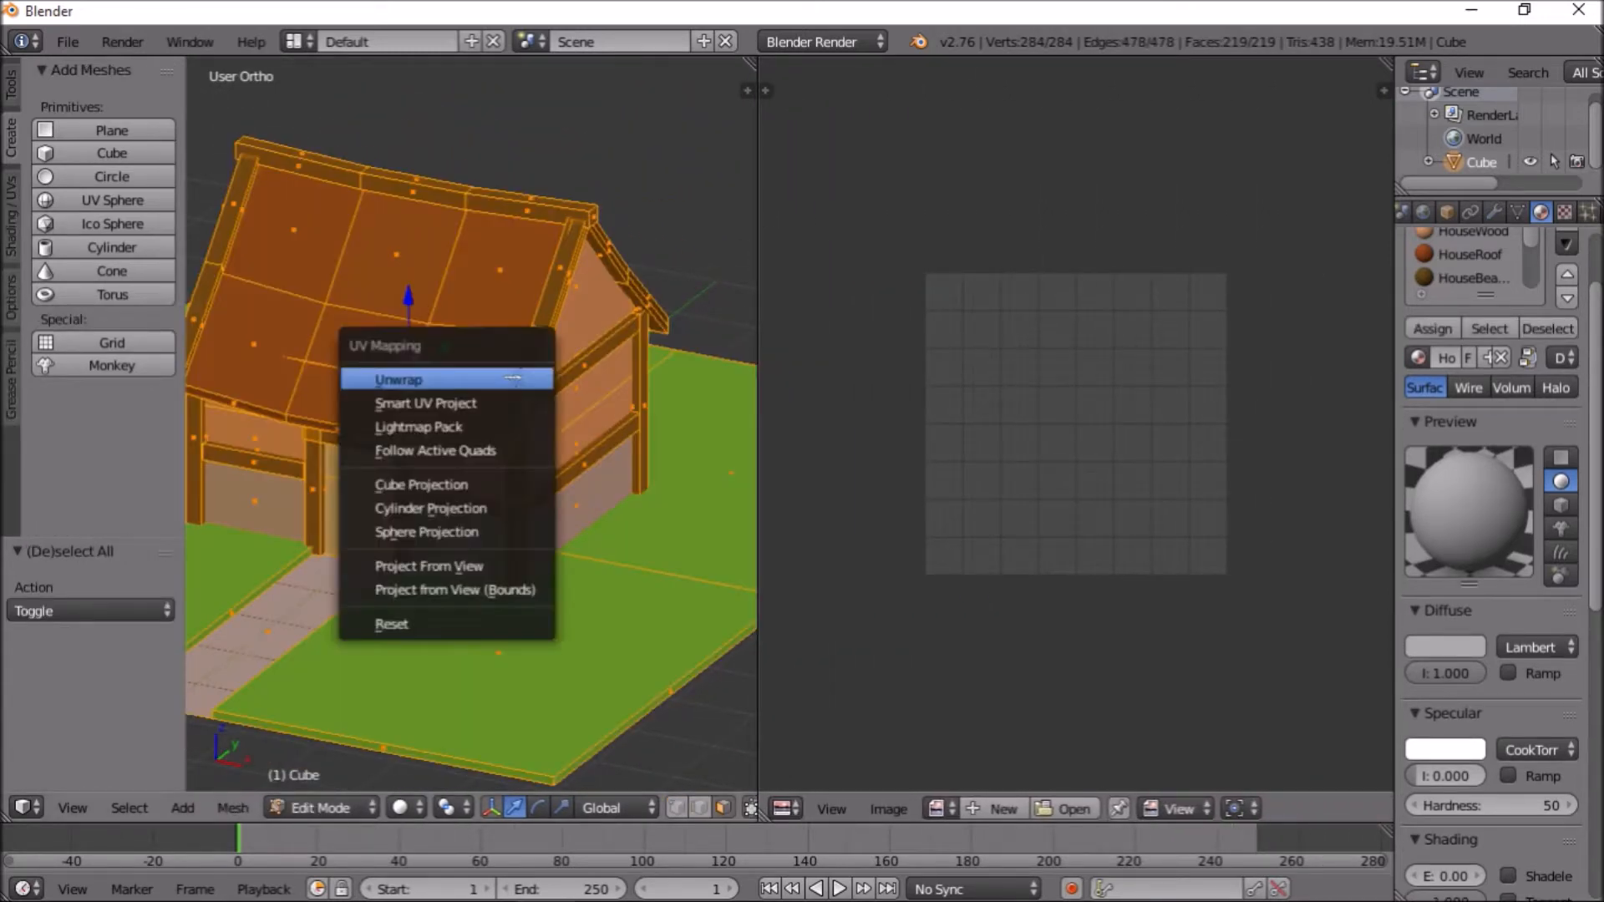
click(502, 402)
click(539, 553)
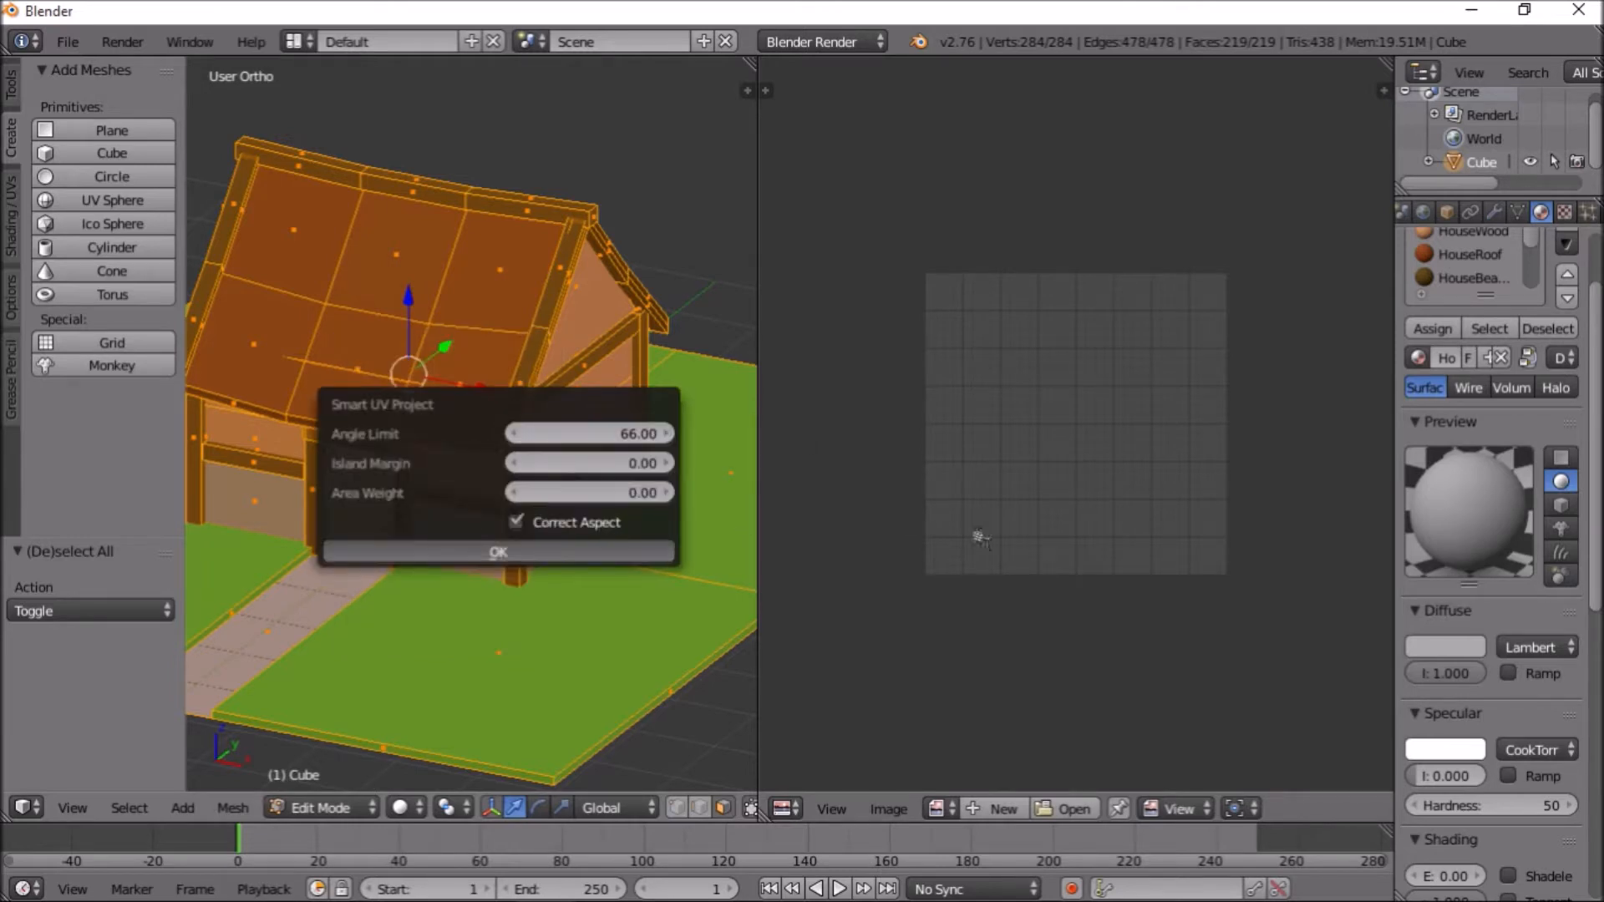
Select every island of the new UV layout and try scaling them down slightly
key(Home)
middle_drag(1088, 532, 1032, 513)
middle_drag(867, 502, 956, 473)
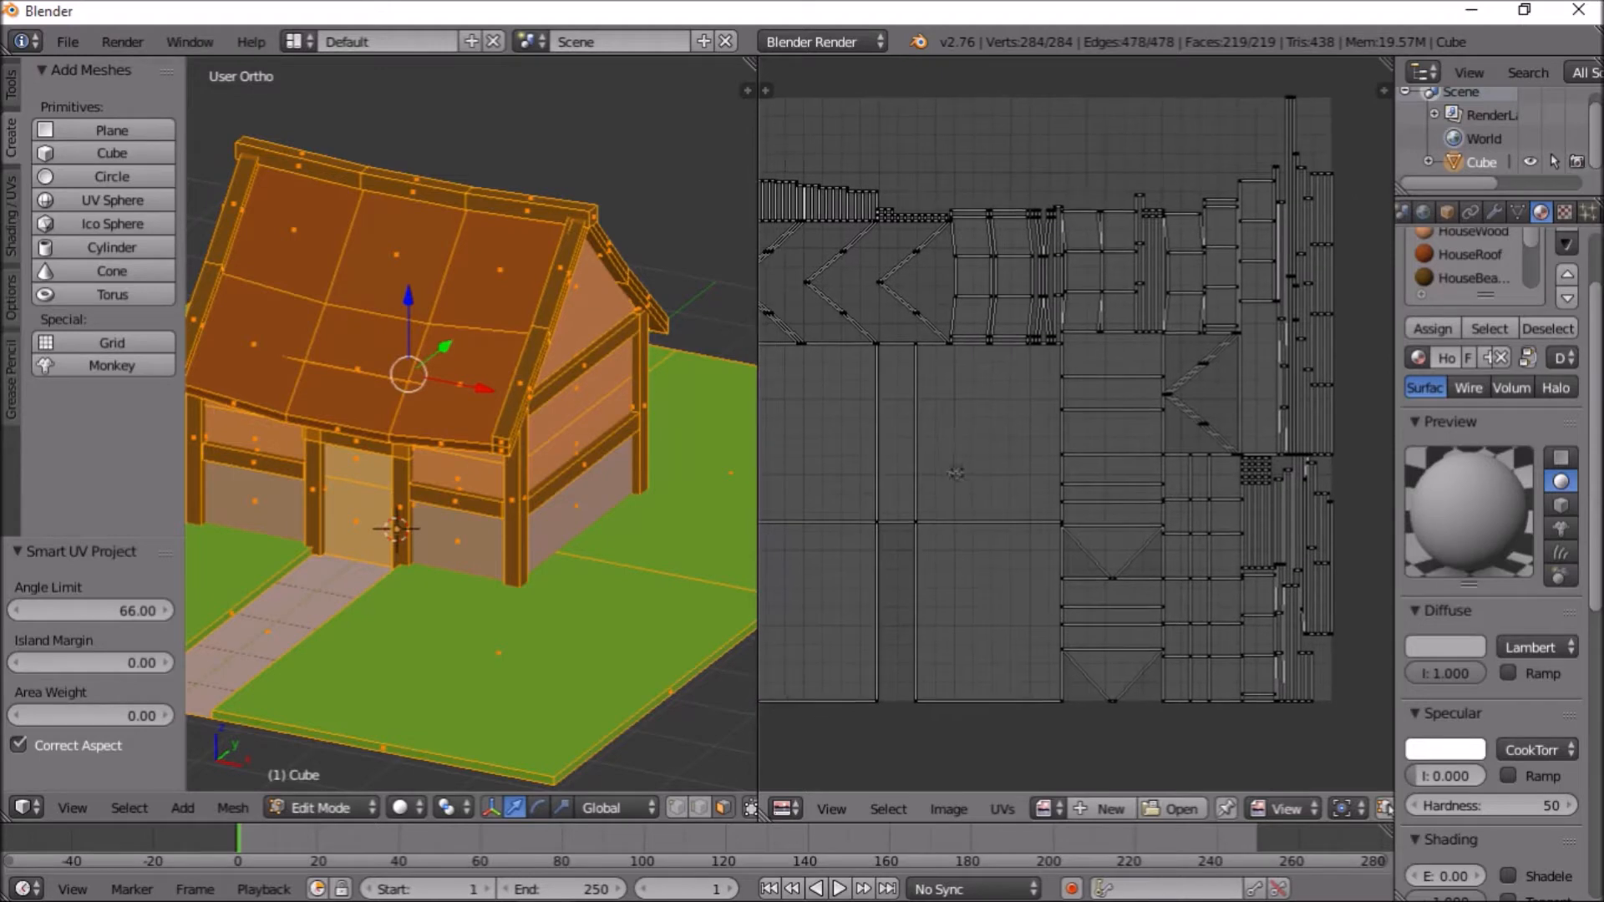
scroll(953, 485, down, 1)
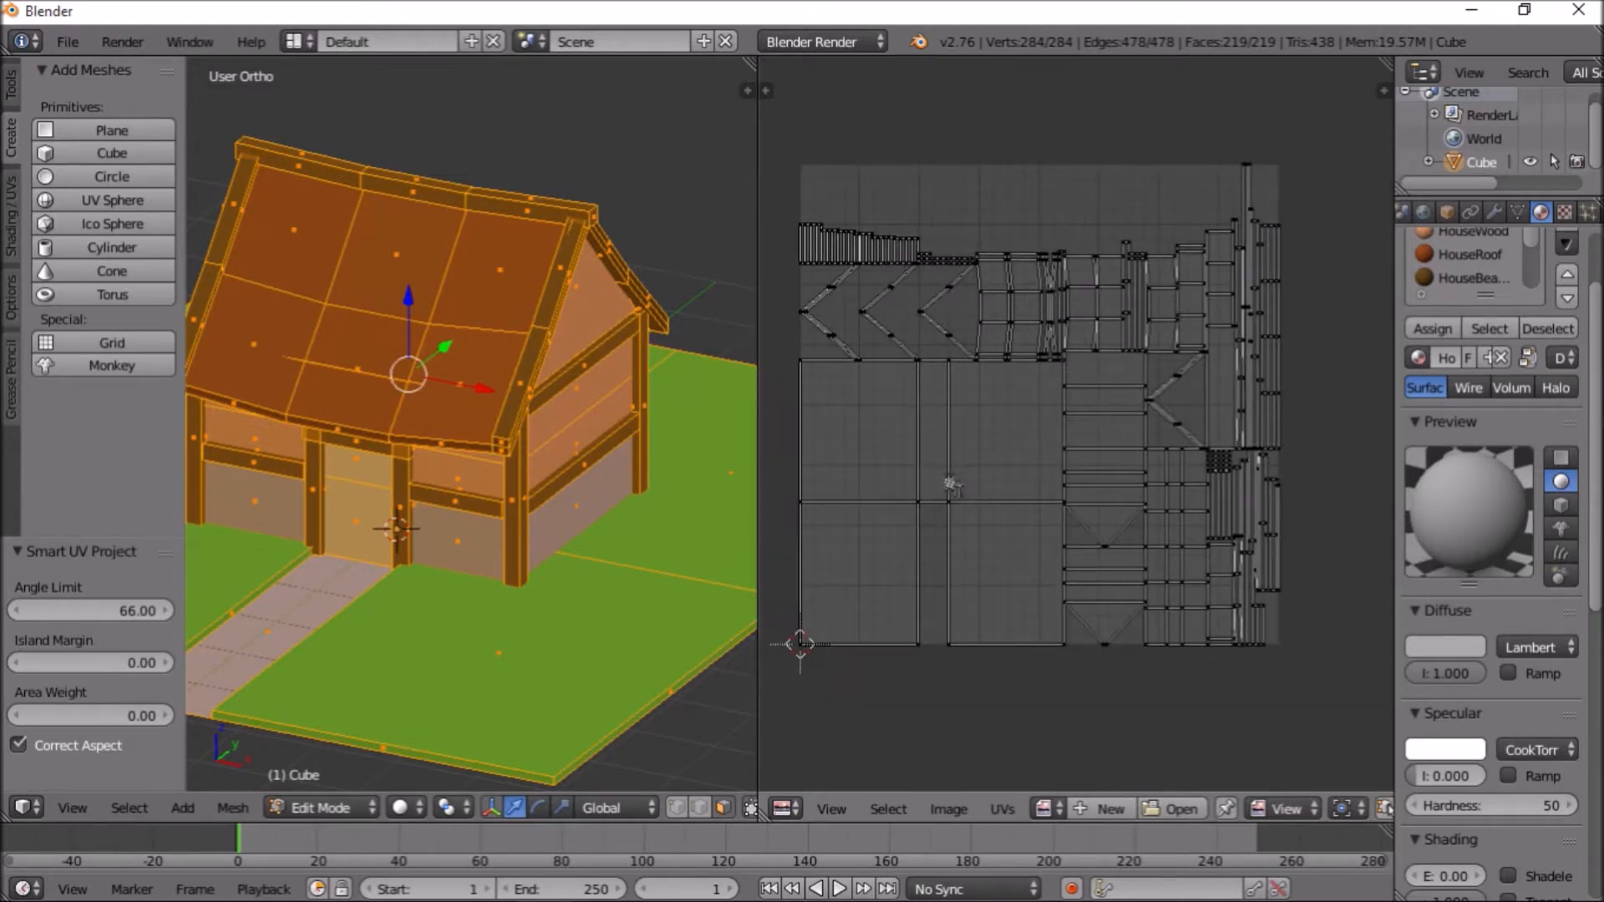
key(a)
key(s)
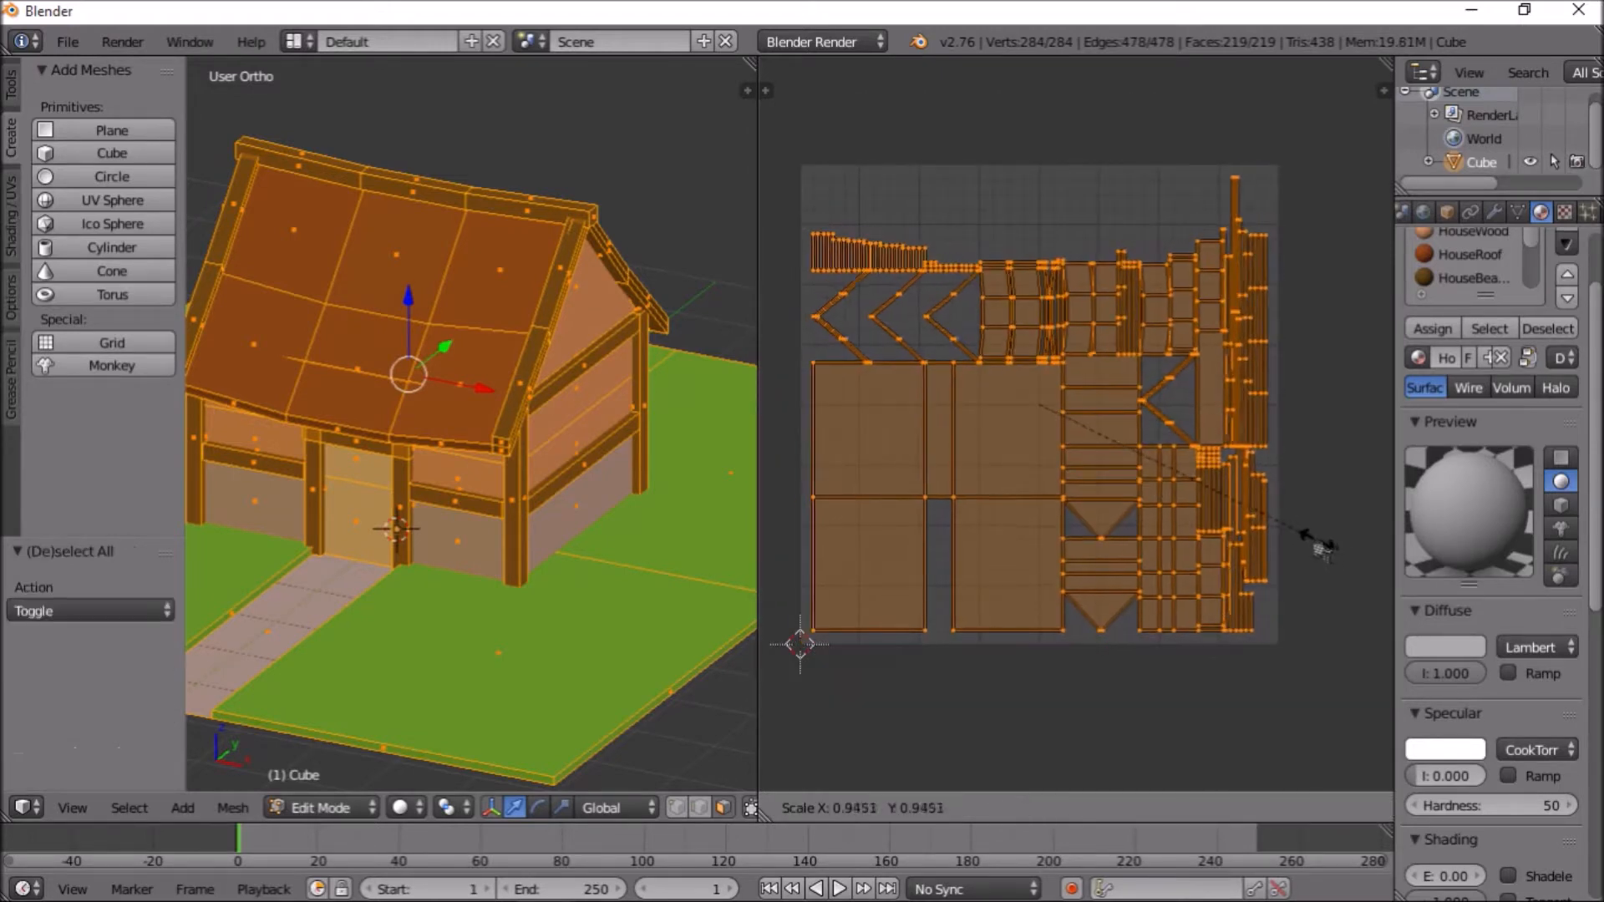
key(Escape)
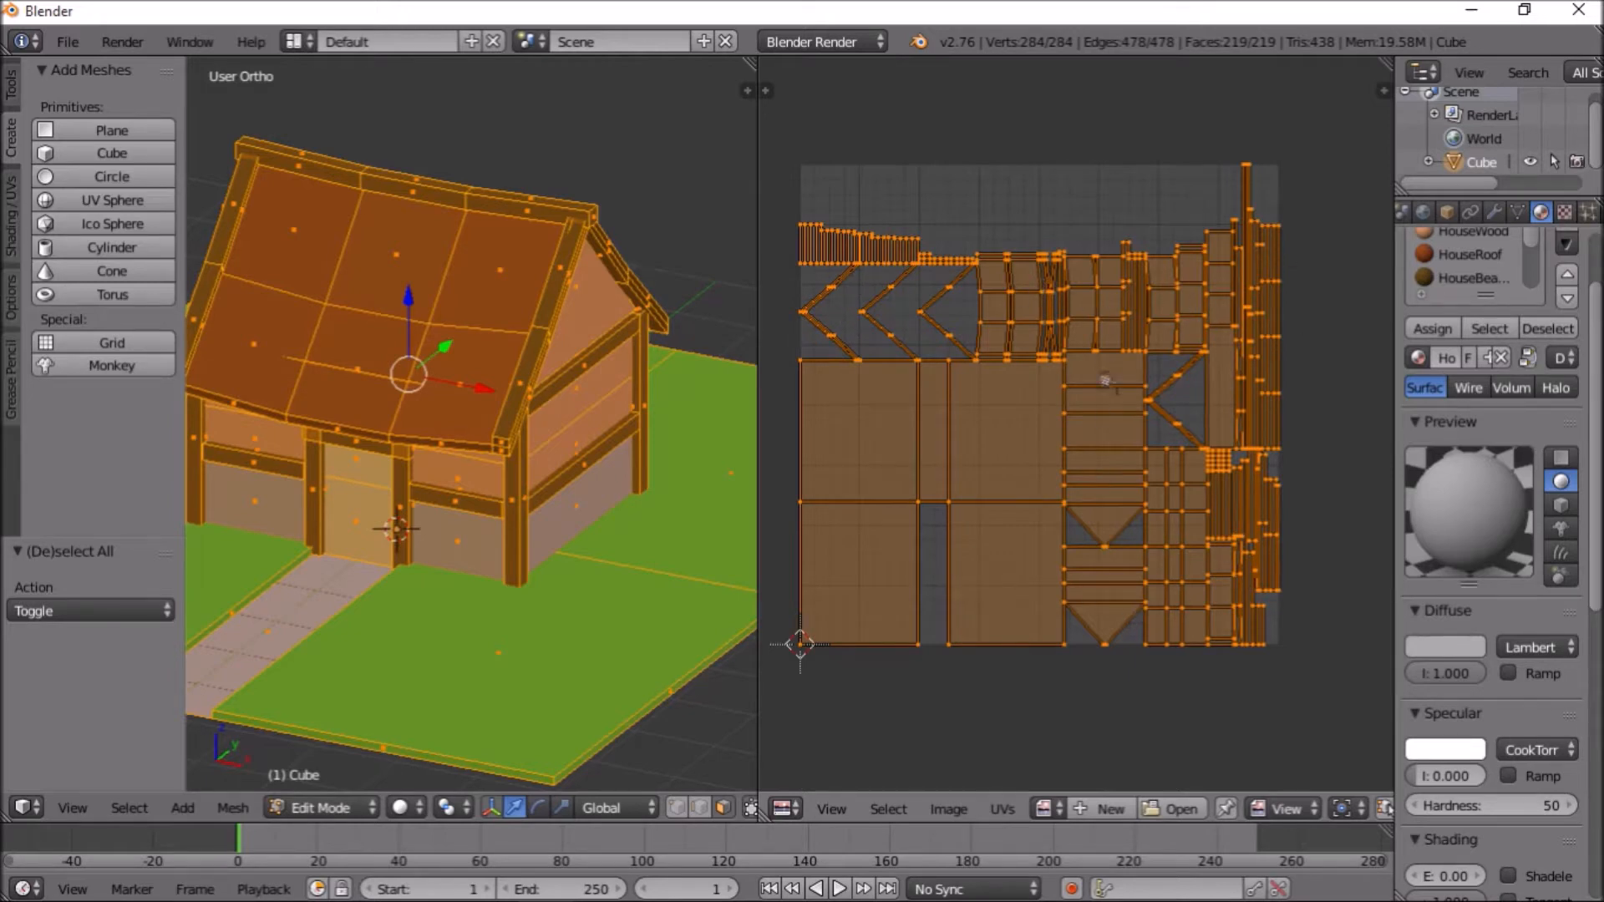
Widen the 3D view and select the front roof slope's edges along one gable's edge beam, including the short eave edge
middle_drag(451, 478, 517, 478)
drag(758, 221, 1027, 208)
shift+middle_drag(795, 166, 794, 316)
middle_drag(712, 422, 857, 411)
ctrl+scroll(822, 424, up, 8)
shift+scroll(602, 441, down, 2)
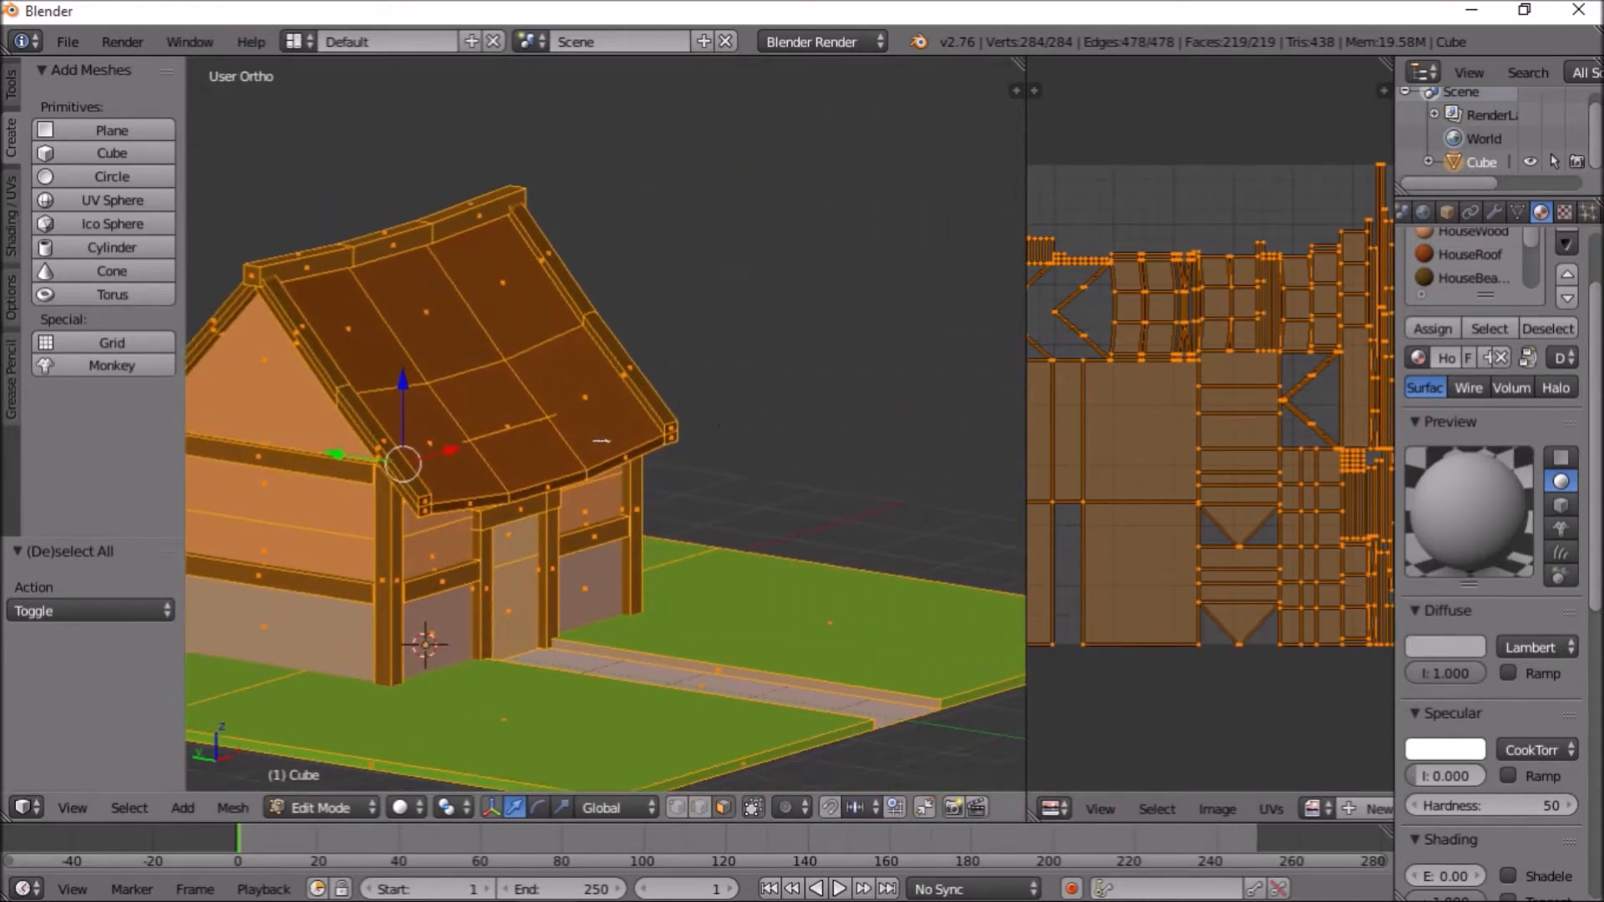
ctrl+scroll(627, 437, down, 2)
shift+scroll(651, 434, up, 2)
shift+scroll(650, 433, up, 2)
scroll(687, 510, up, 5)
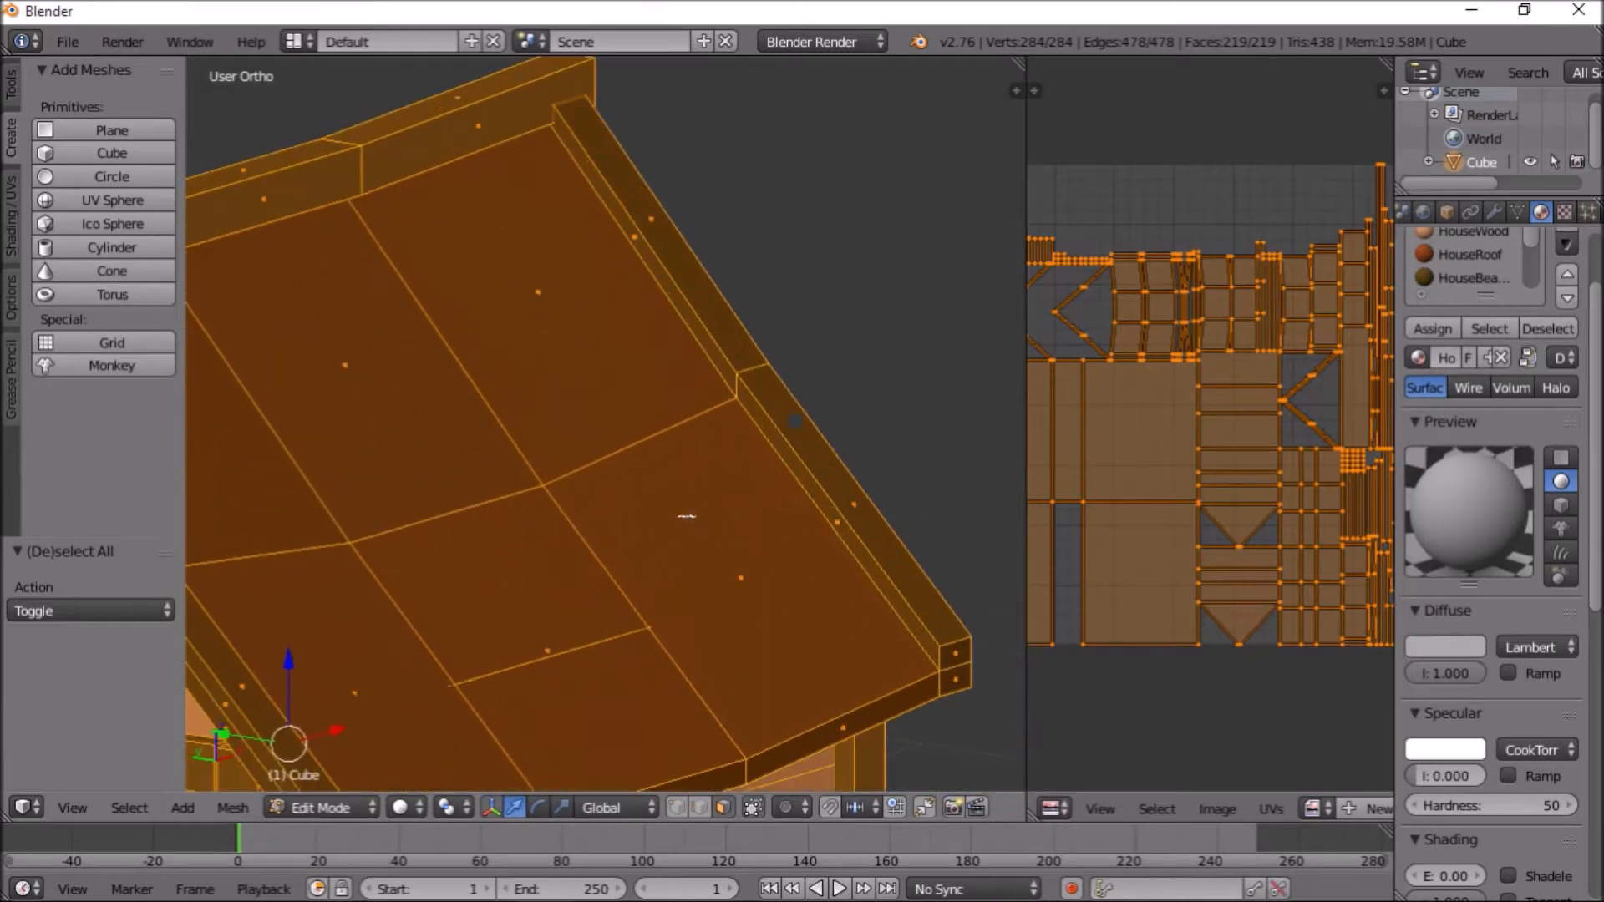
right_click(830, 523)
alt+right_click(787, 465)
middle_drag(941, 731, 916, 692)
shift+right_click(914, 659)
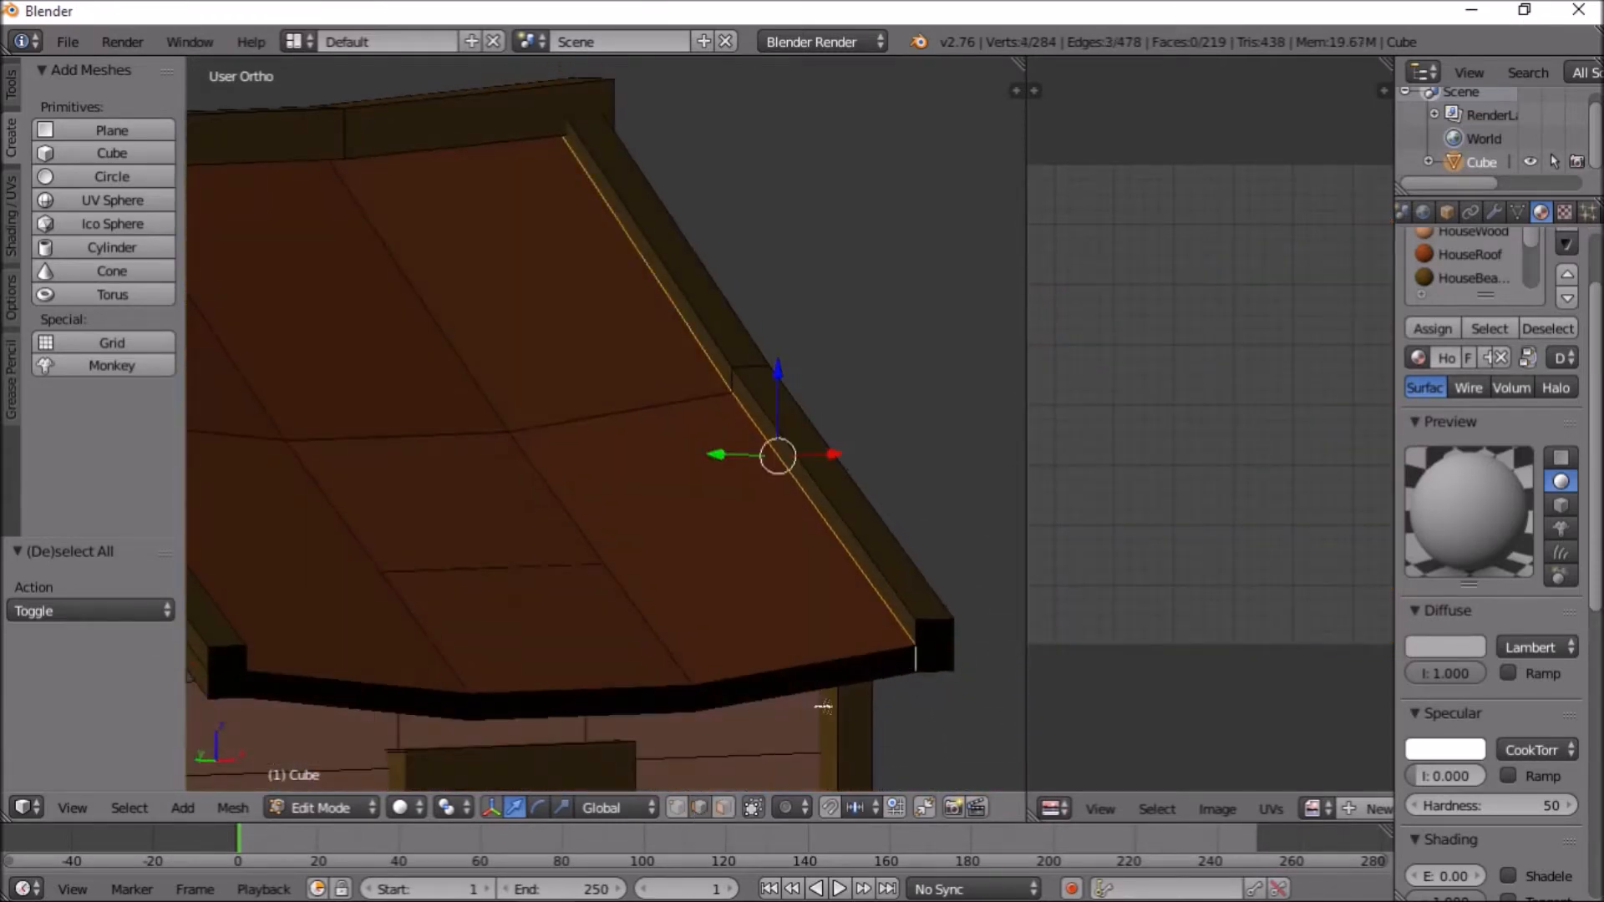
Add the front roof slope's edges along the edge beam at the opposite gable to the selection
middle_drag(573, 675, 425, 653)
shift+right_click(470, 563)
shift+right_click(577, 251)
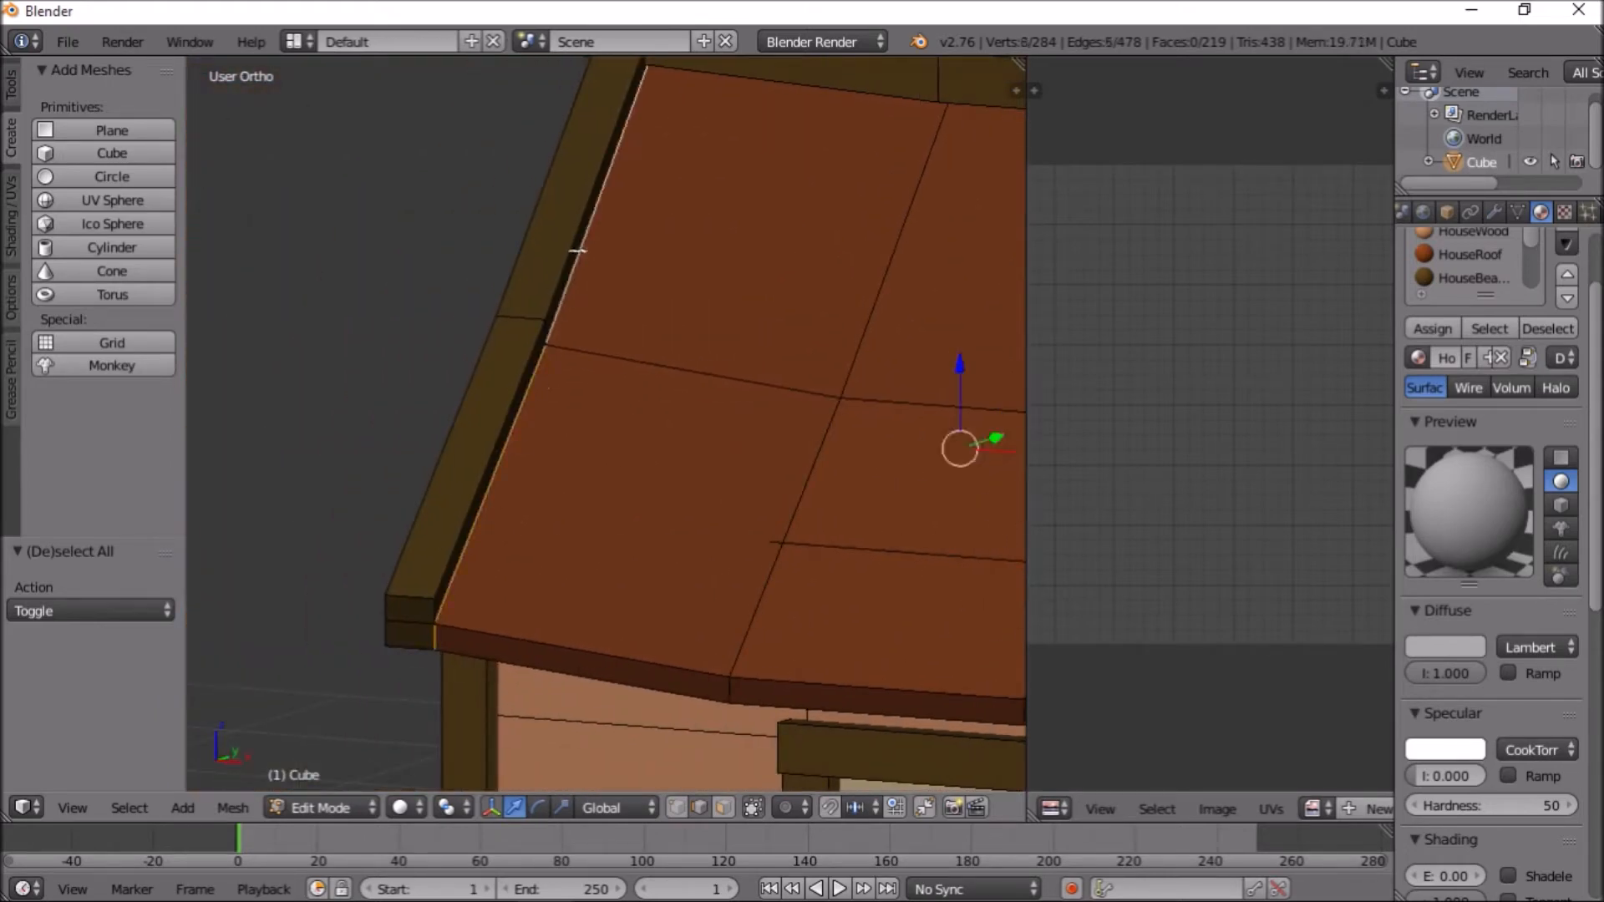
Add the back roof slope's edges along both edge beams to the selection, including the short eave edge
middle_drag(825, 303, 881, 568)
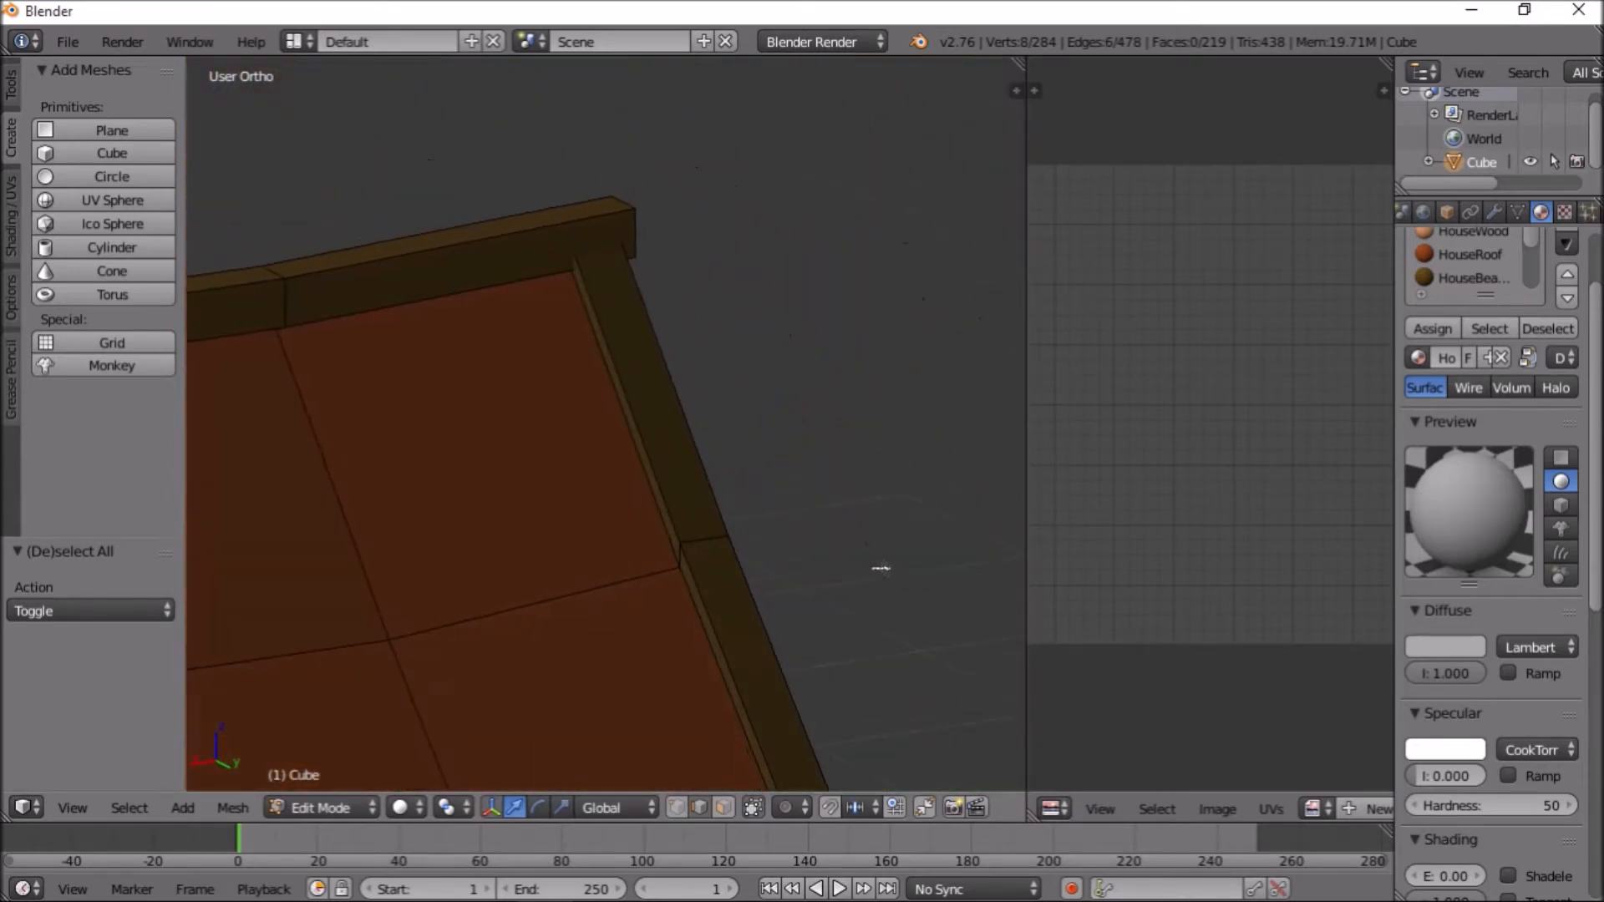
shift+right_click(639, 482)
shift+right_click(704, 668)
shift+scroll(706, 677, down, 5)
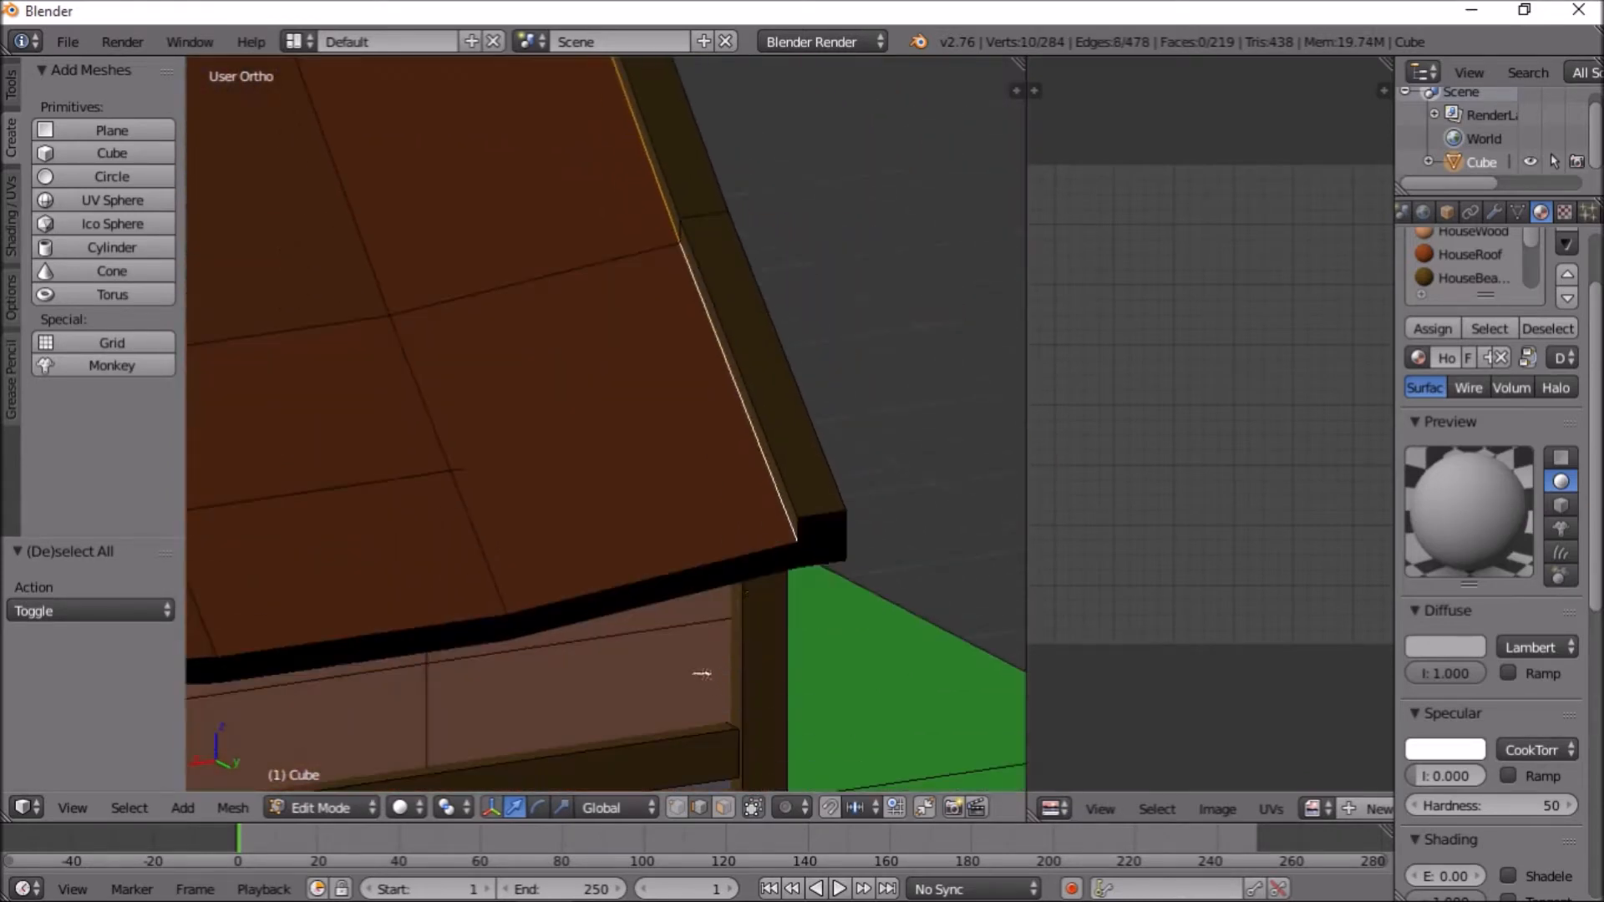
shift+right_click(801, 557)
middle_drag(416, 552, 522, 471)
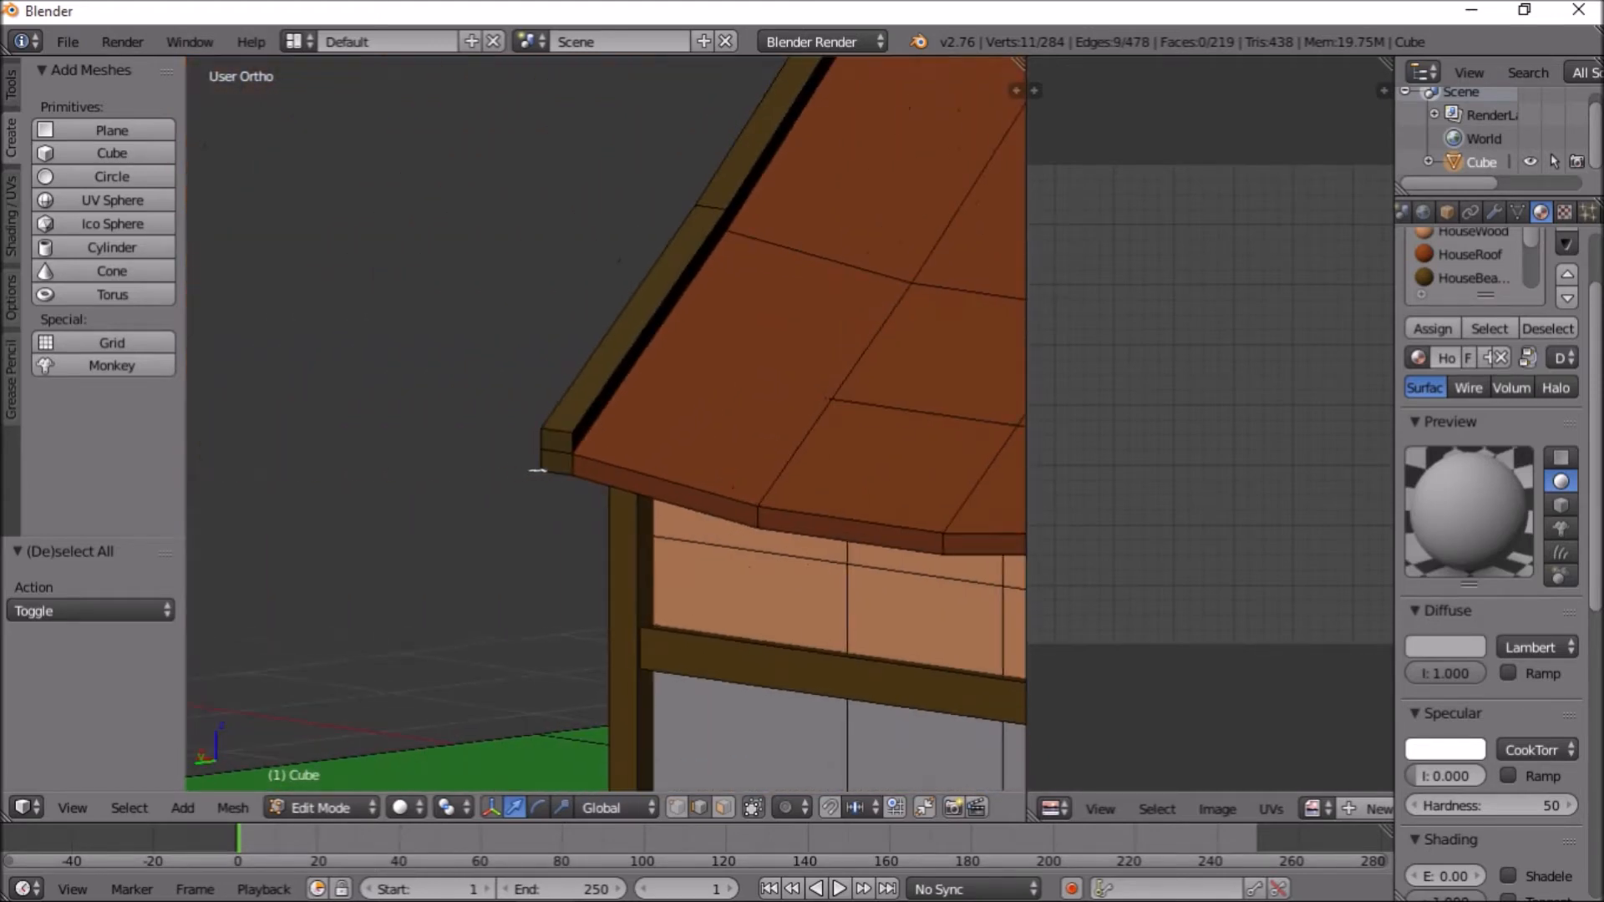
shift+right_click(637, 382)
shift+right_click(761, 180)
Add the hidden underside edges where the roof meets the edge beams to the selection, using wireframe display
middle_drag(666, 500, 602, 474)
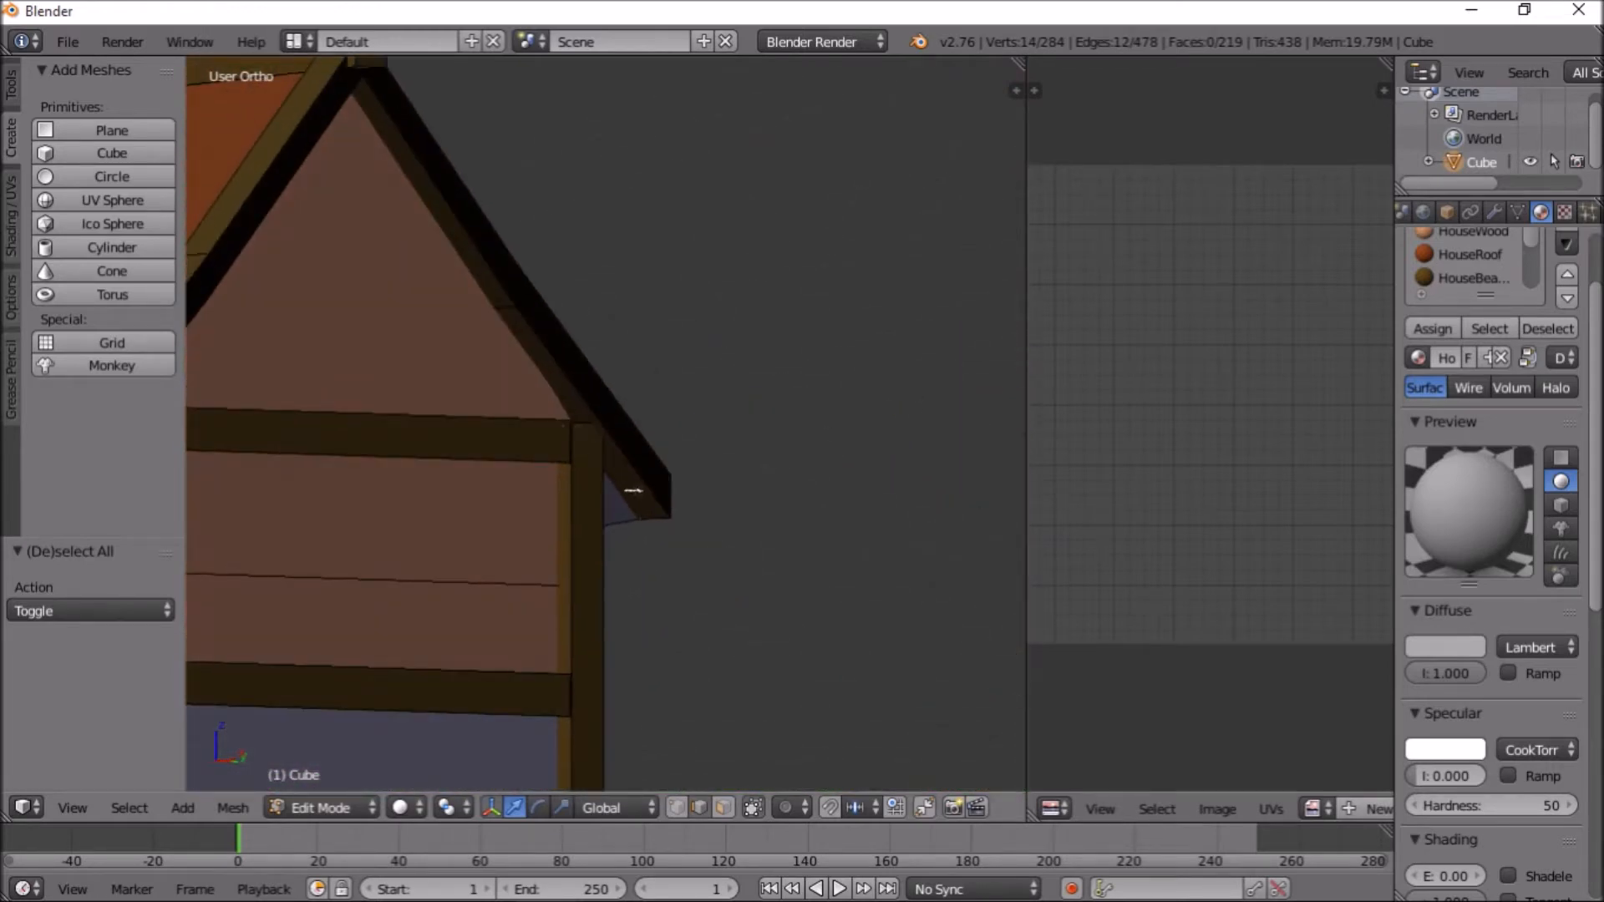
shift+right_click(456, 258)
shift+right_click(464, 254)
key(z)
shift+right_click(443, 257)
key(z)
middle_drag(519, 364, 490, 394)
key(z)
shift+right_click(723, 239)
middle_drag(788, 312, 726, 341)
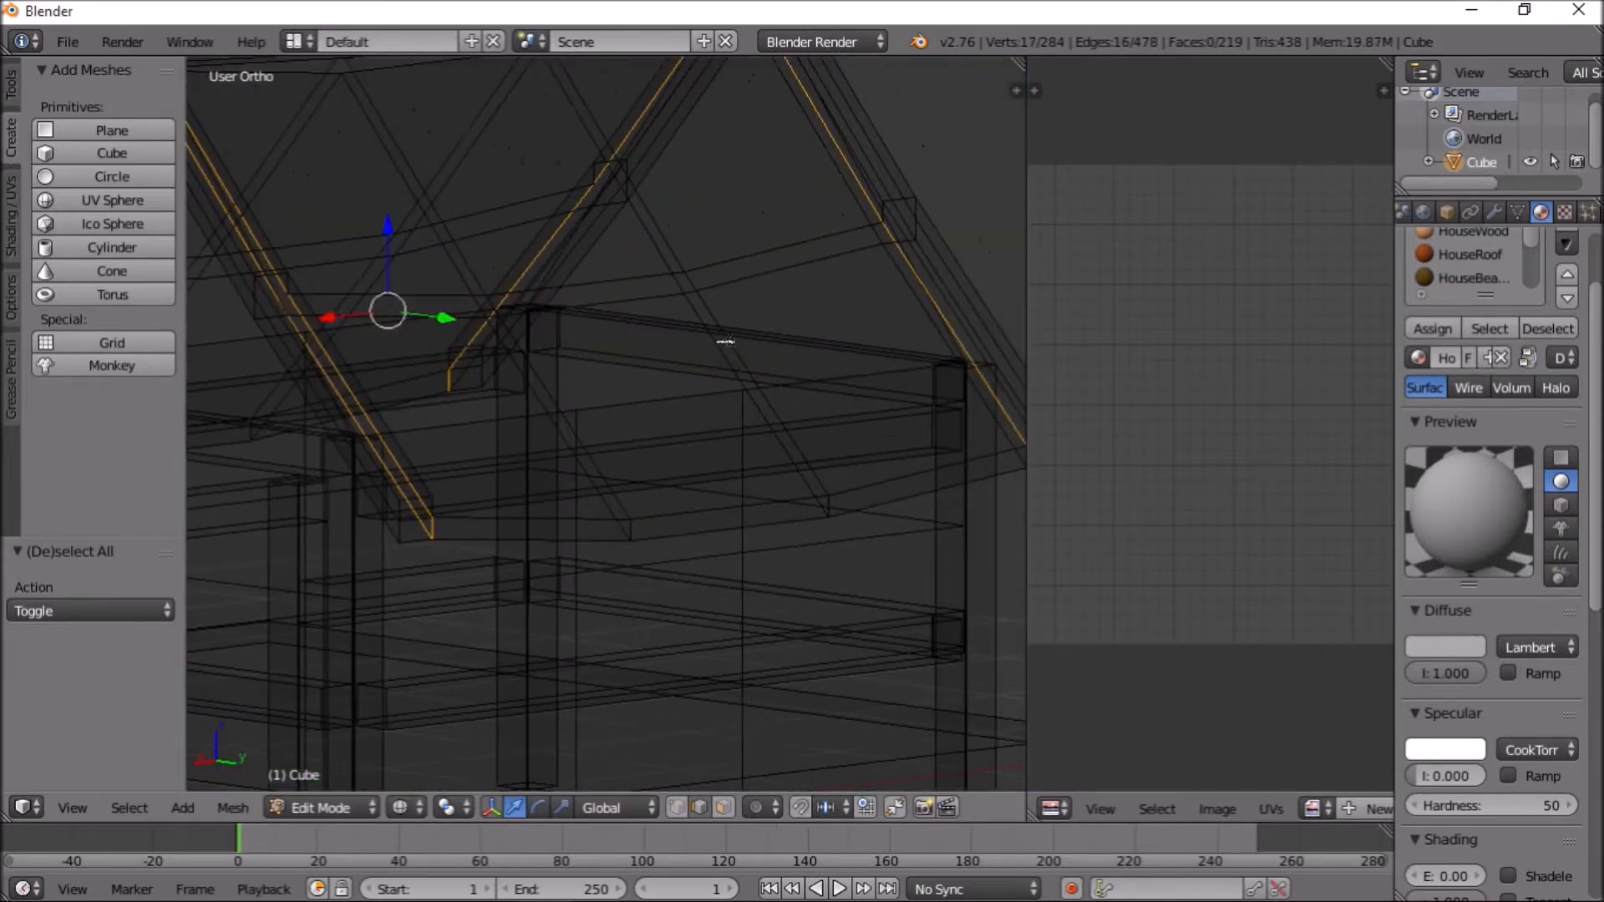
shift+right_click(472, 361)
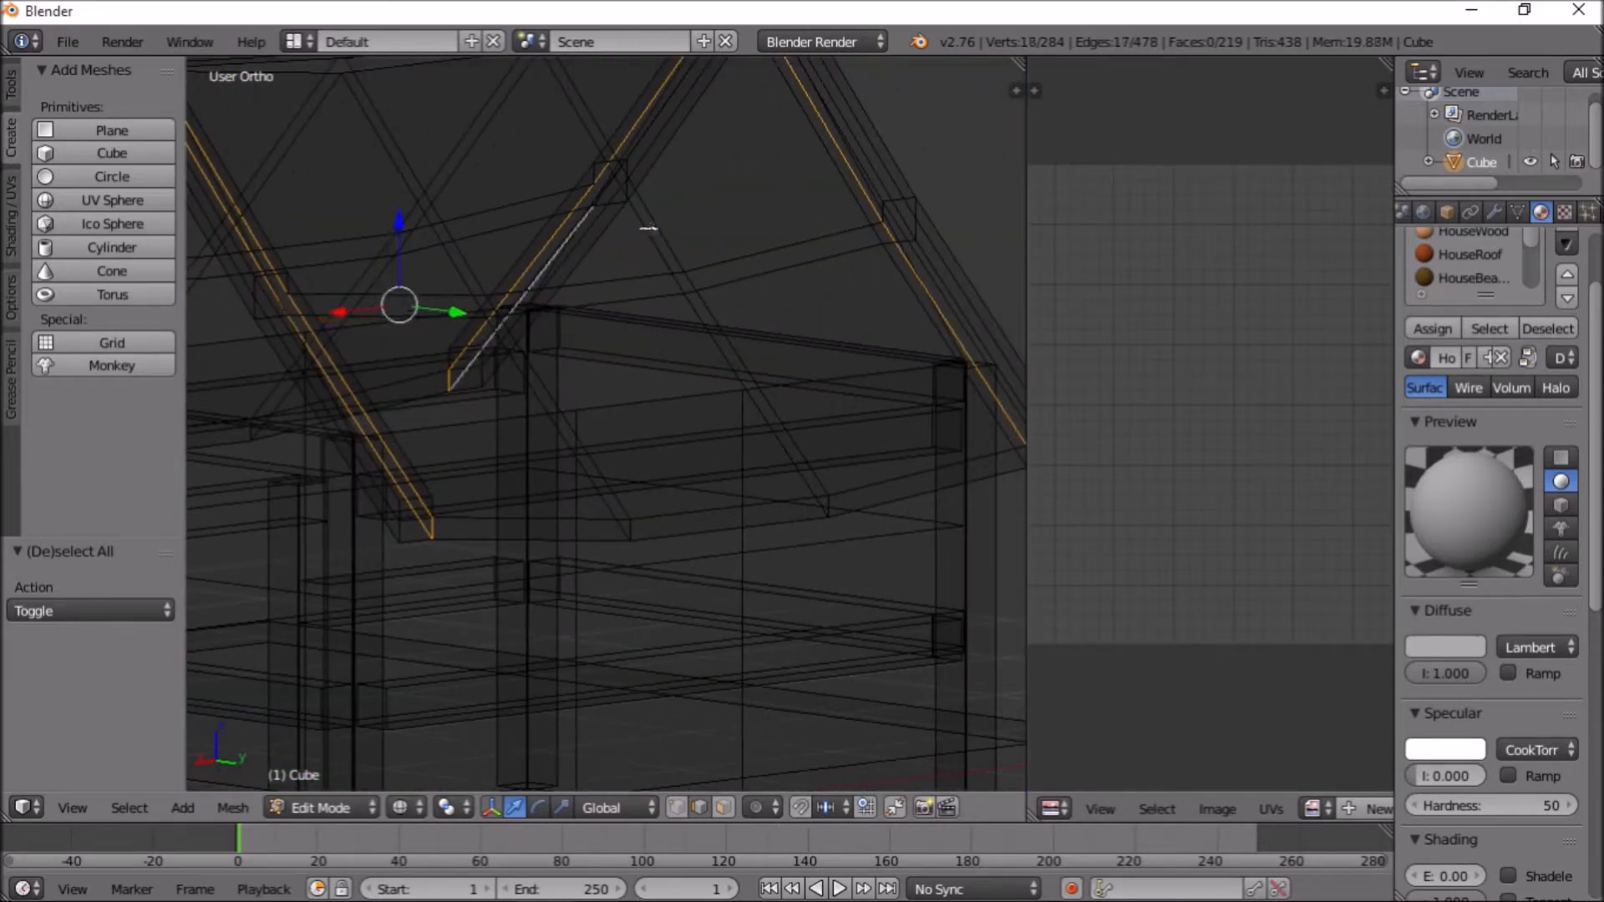
shift+right_click(642, 144)
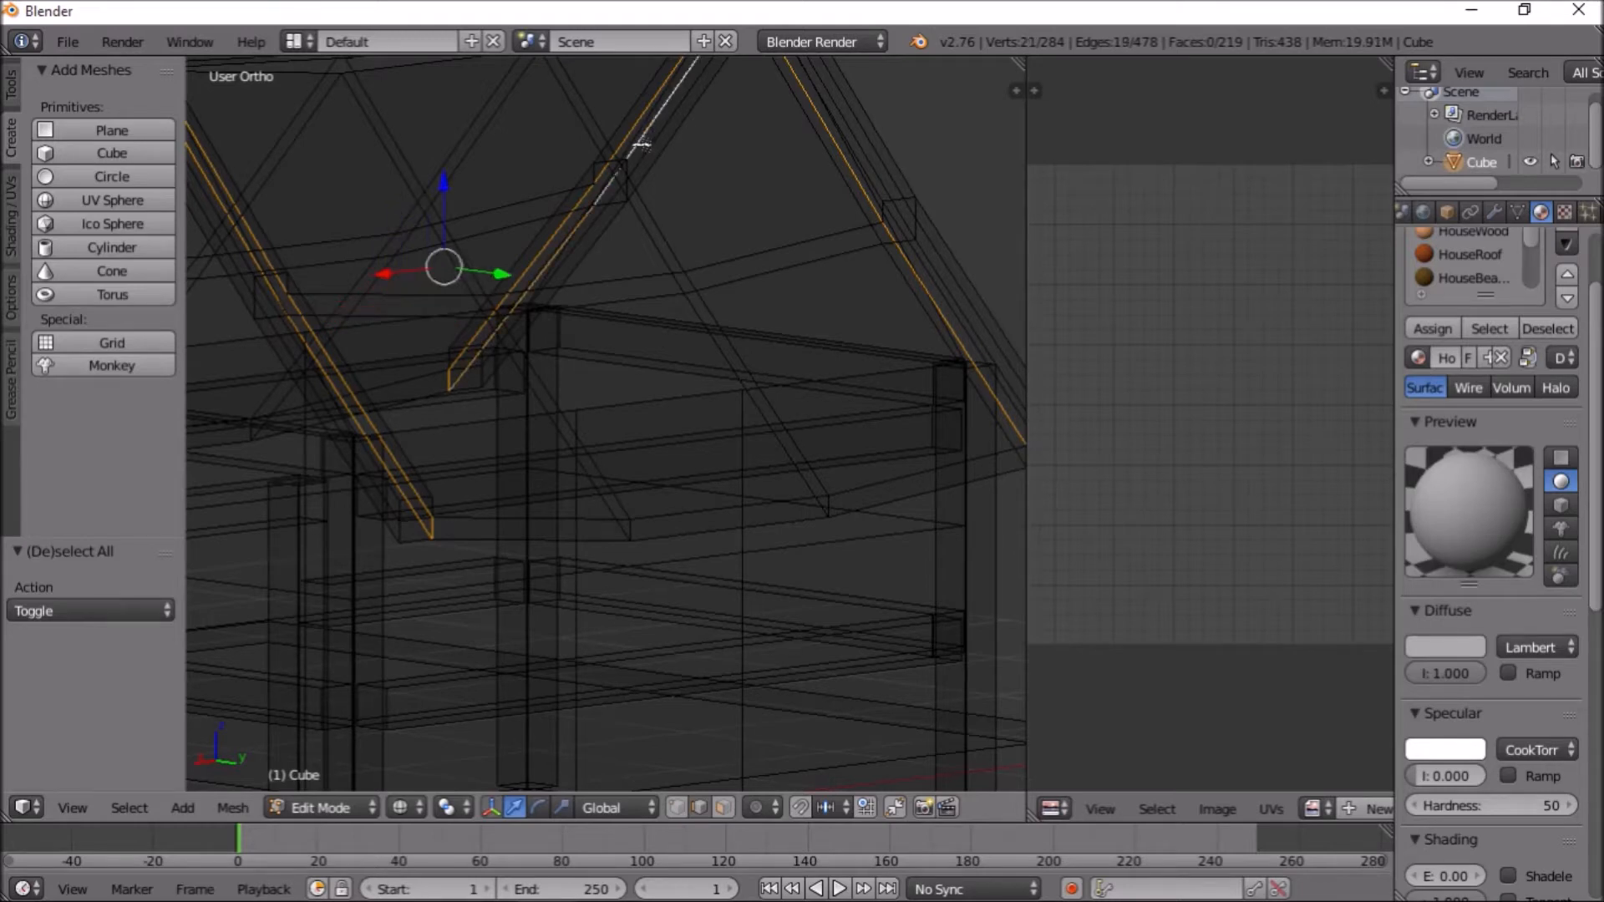
Add the remaining roof underside edges beside the other gable's edge beam to the selection
middle_drag(626, 272, 802, 304)
middle_drag(333, 329, 960, 314)
shift+middle_drag(206, 315, 760, 287)
key(z)
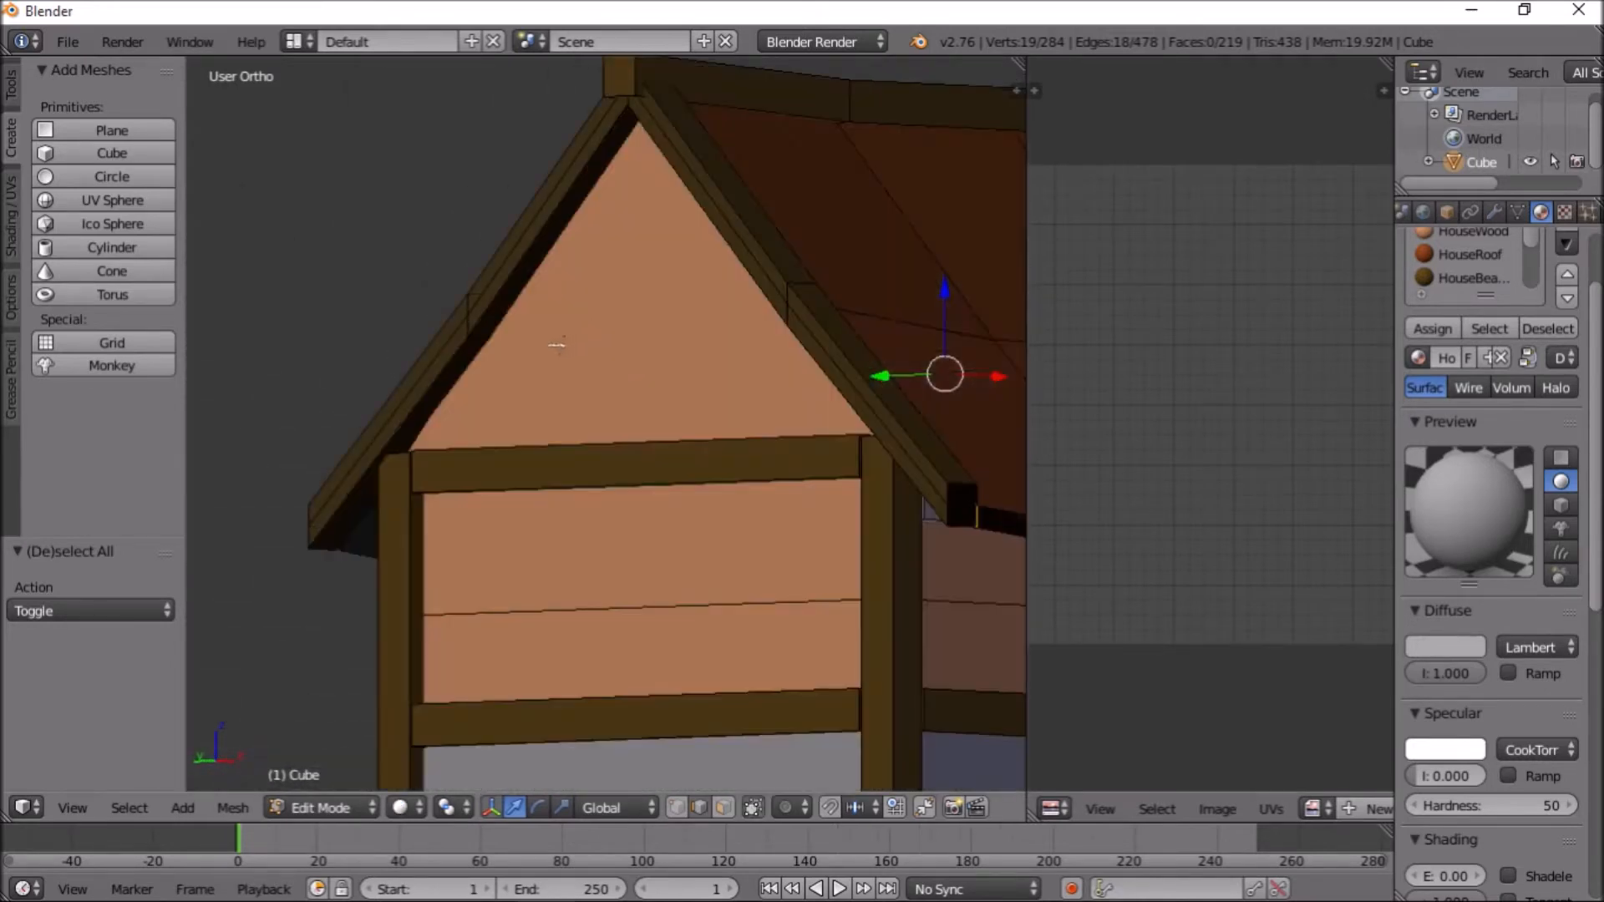
shift+right_click(365, 518)
key(z)
shift+right_click(537, 298)
key(z)
scroll(546, 276, down, 7)
Mark the selected roof border edges as UV seams
key(space)
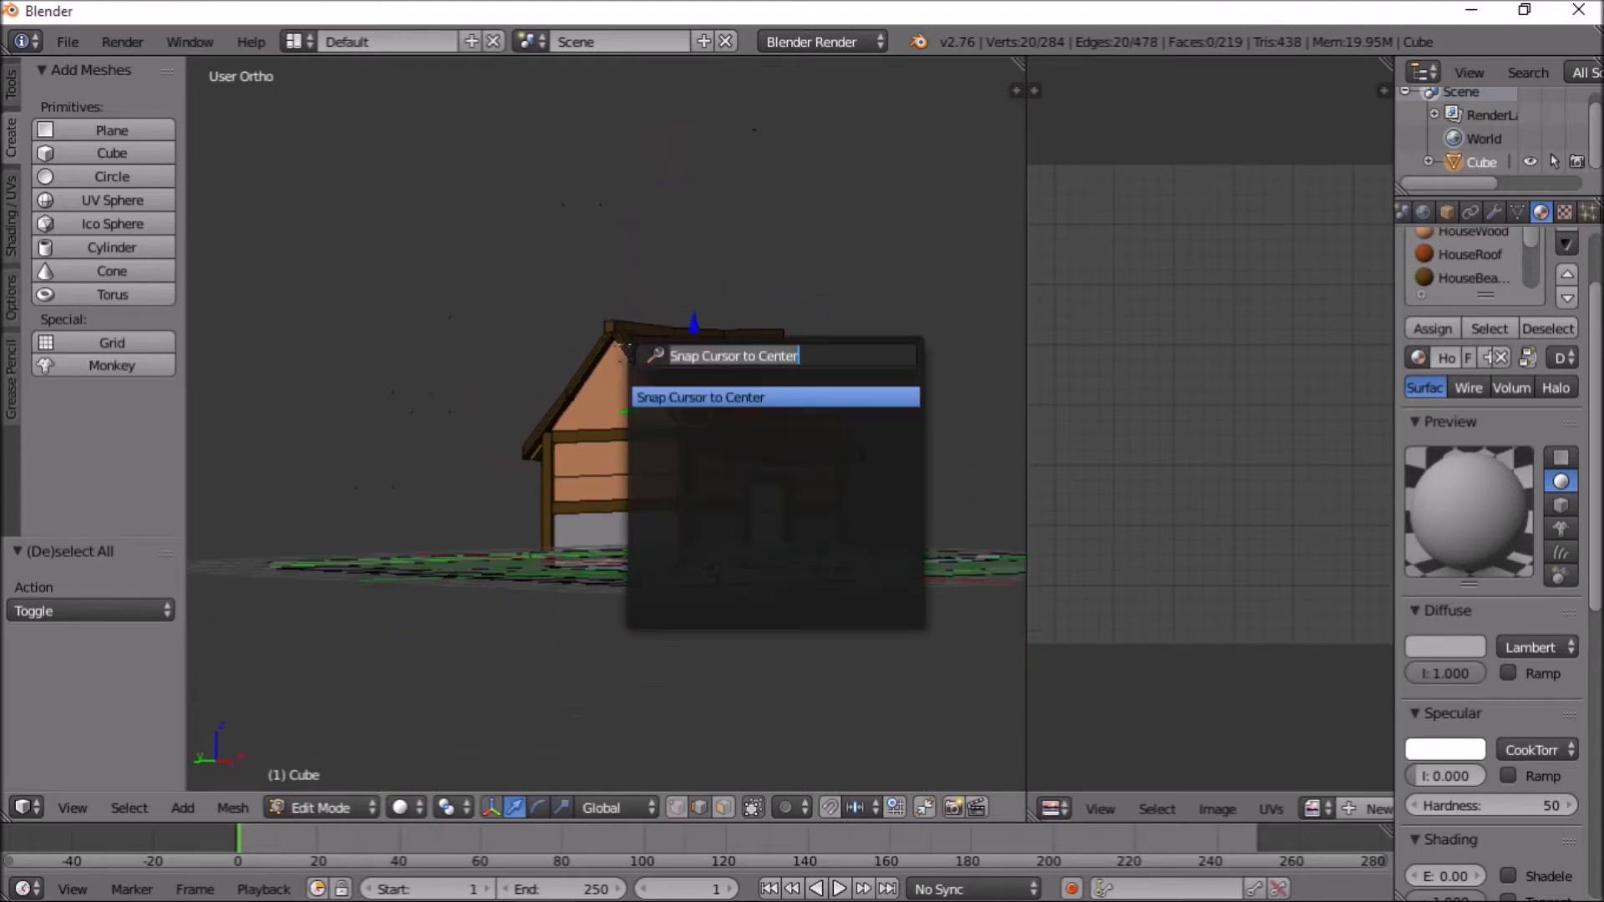
text(mark)
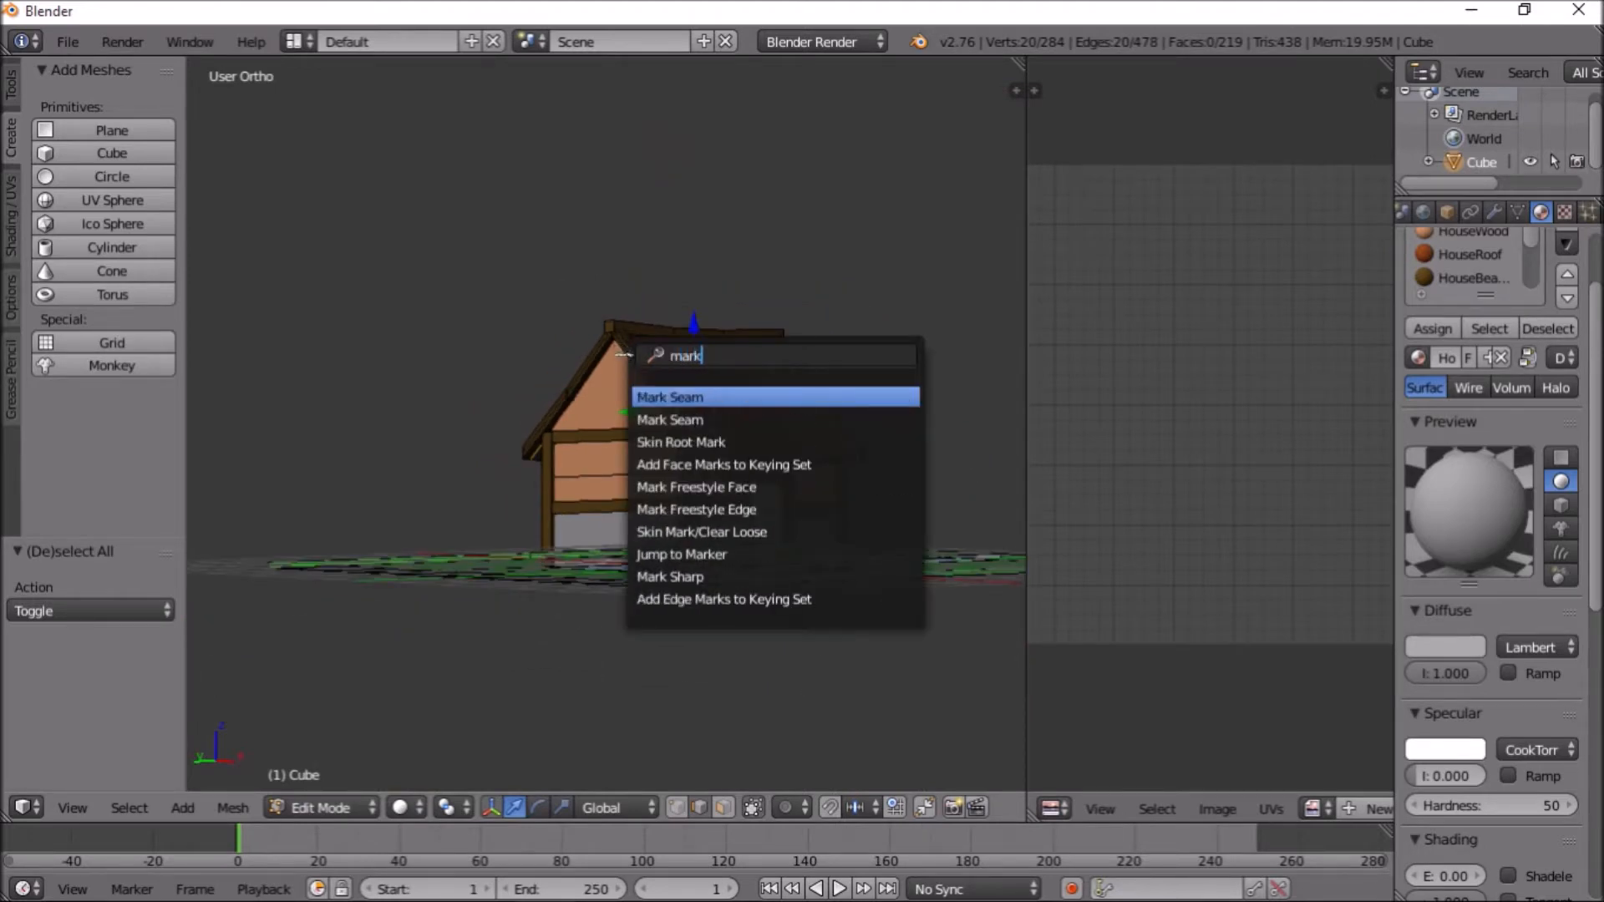
key(Return)
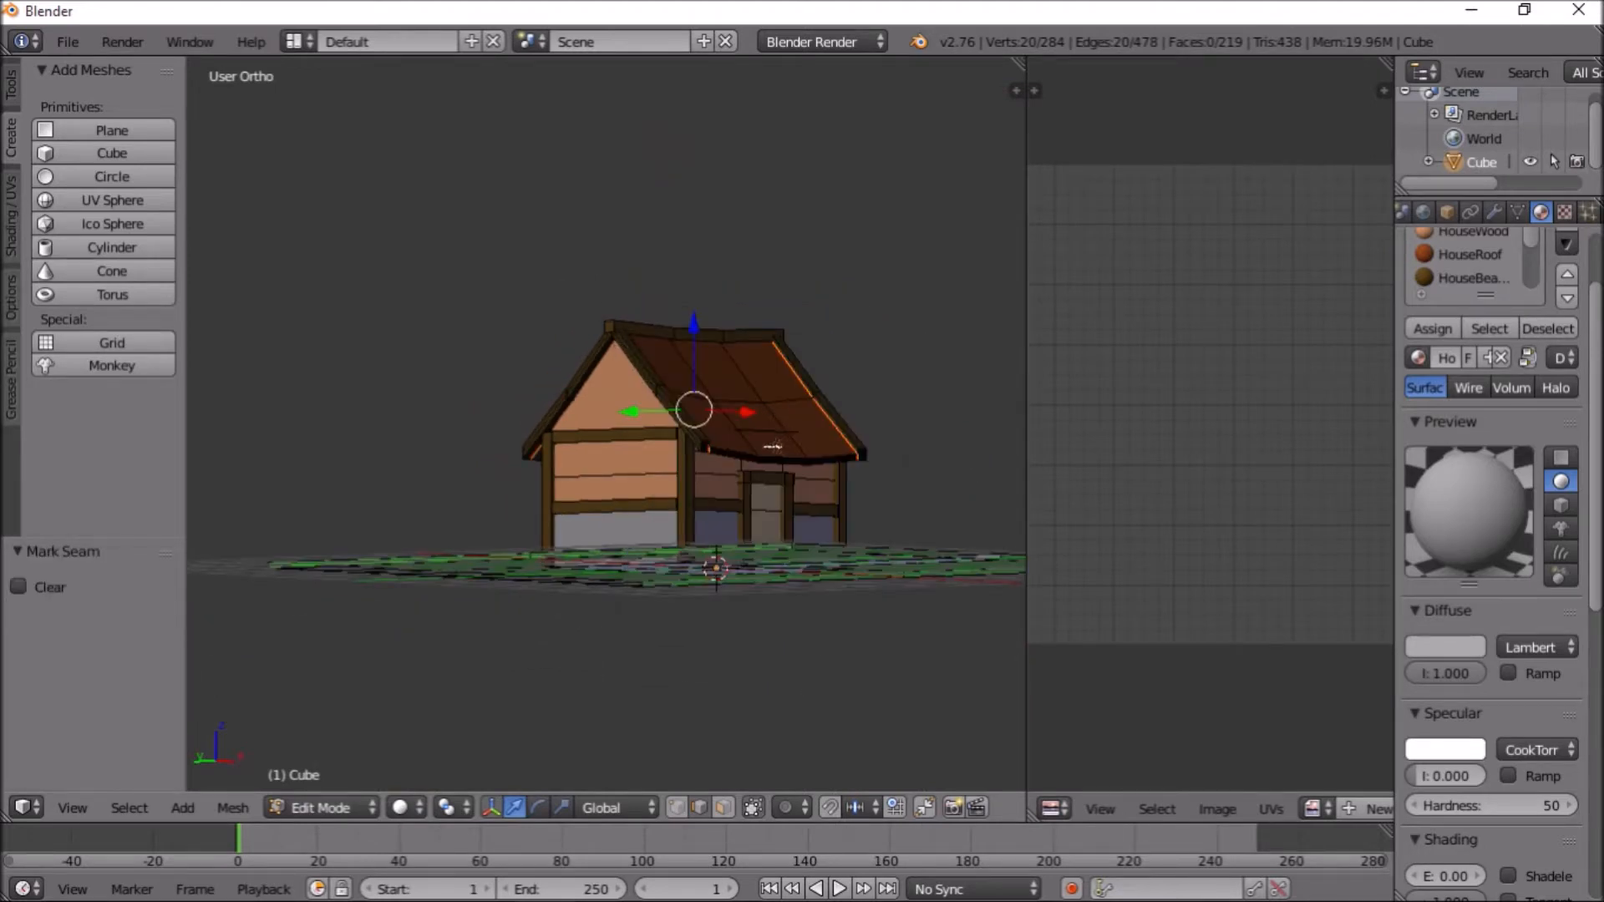
key(e)
right_click(844, 384)
key(ctrl+z)
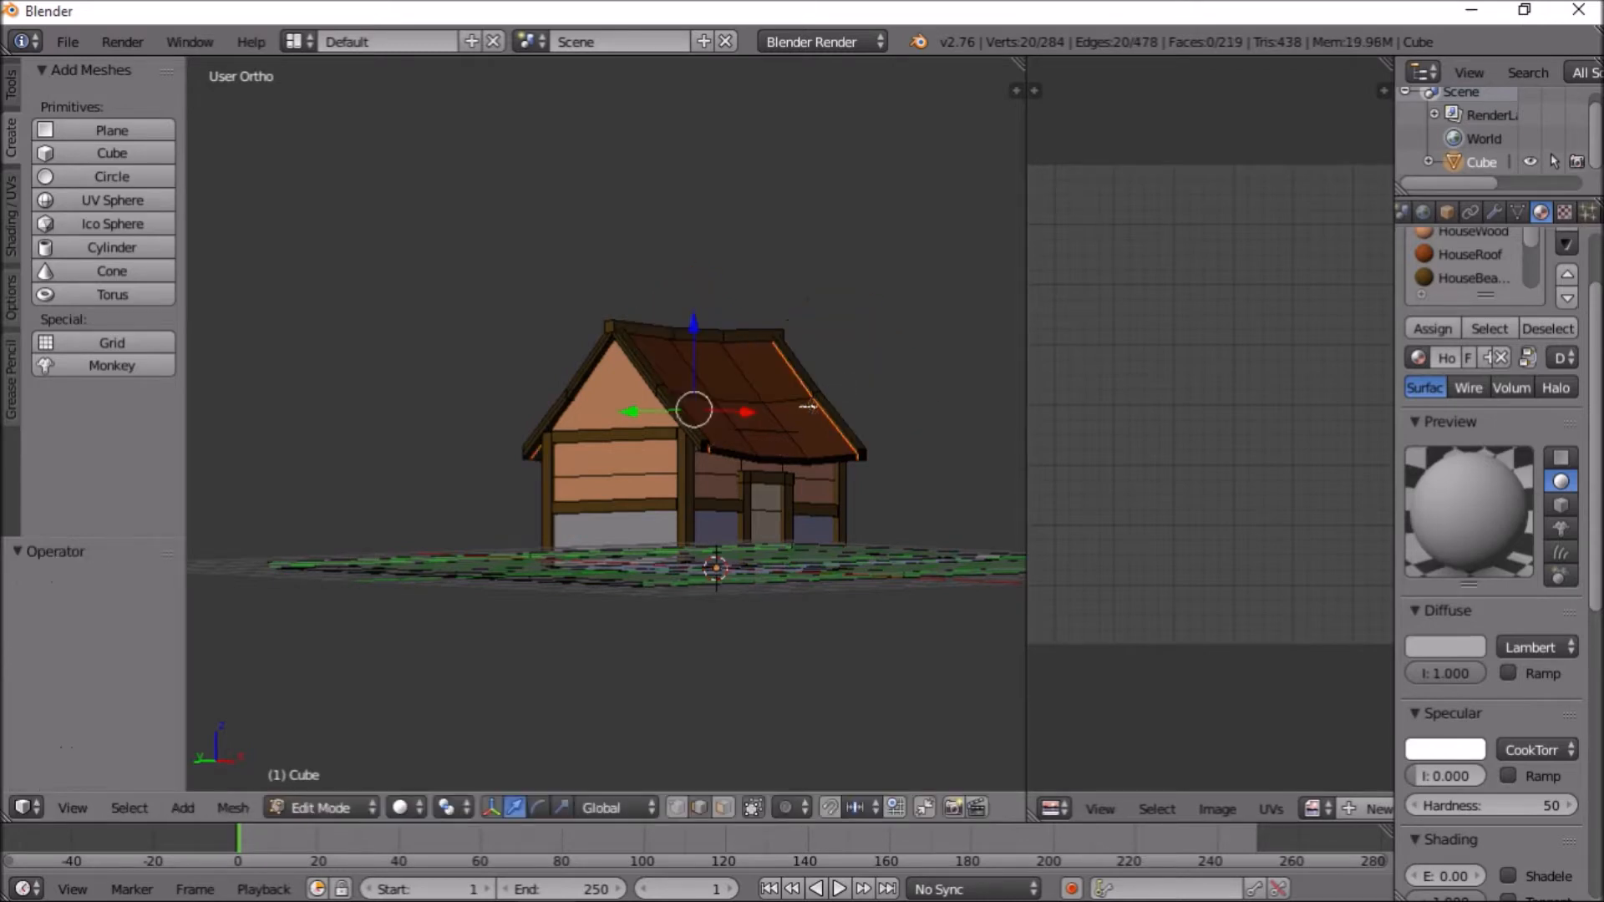
key(ctrl+e)
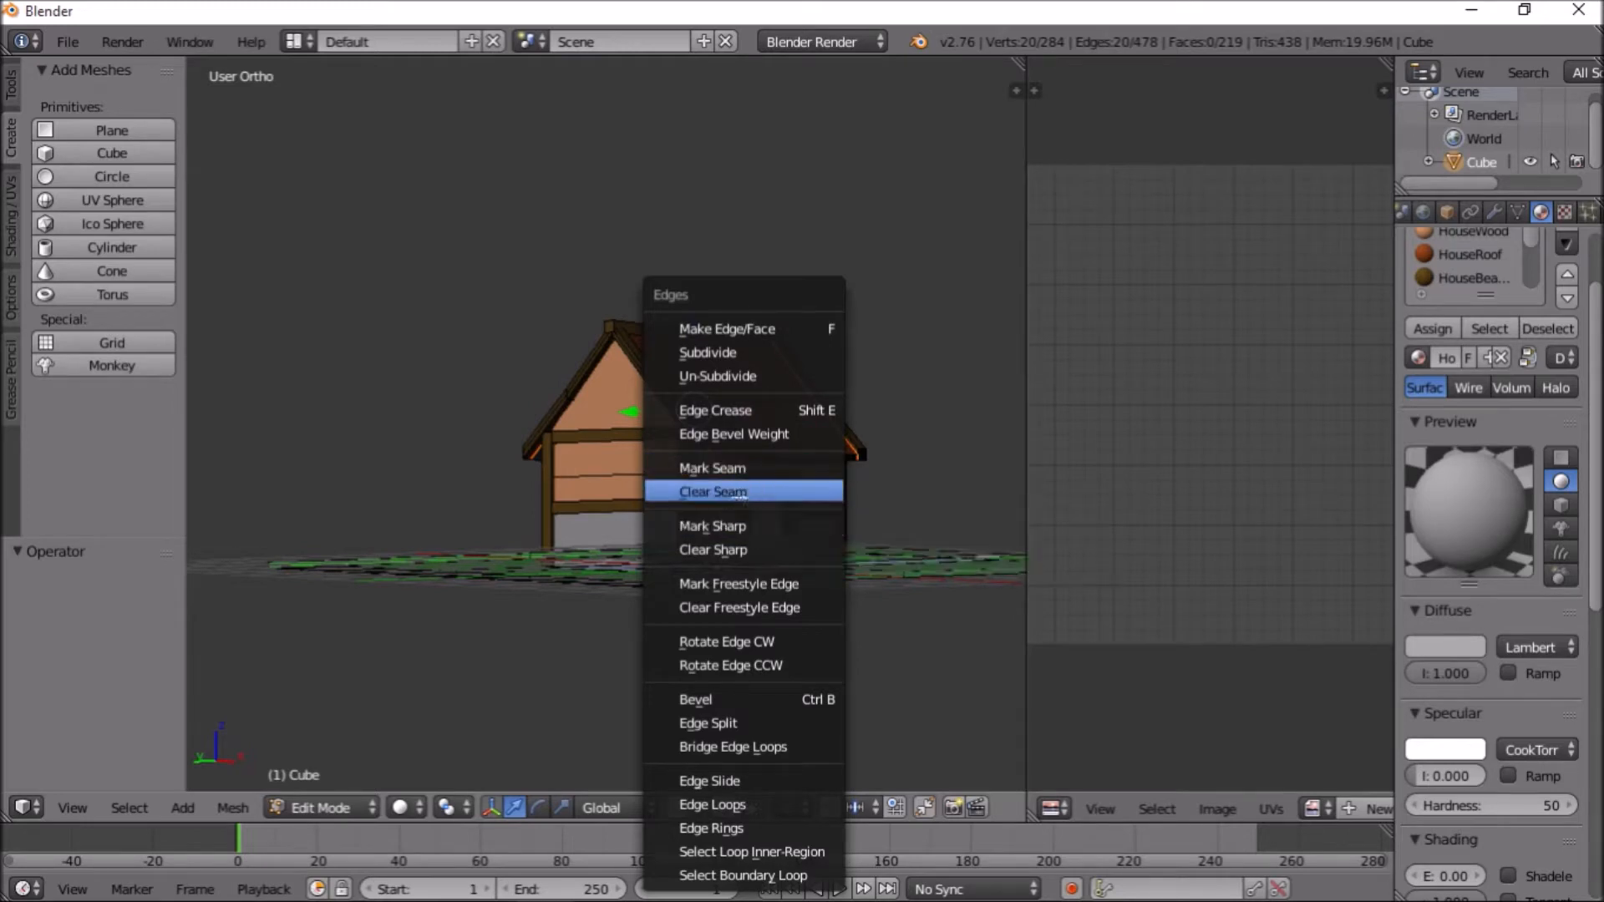
Assign the dark brown beam material to all linked faces of the unpainted beam beneath the front eaves
scroll(674, 478, up, 6)
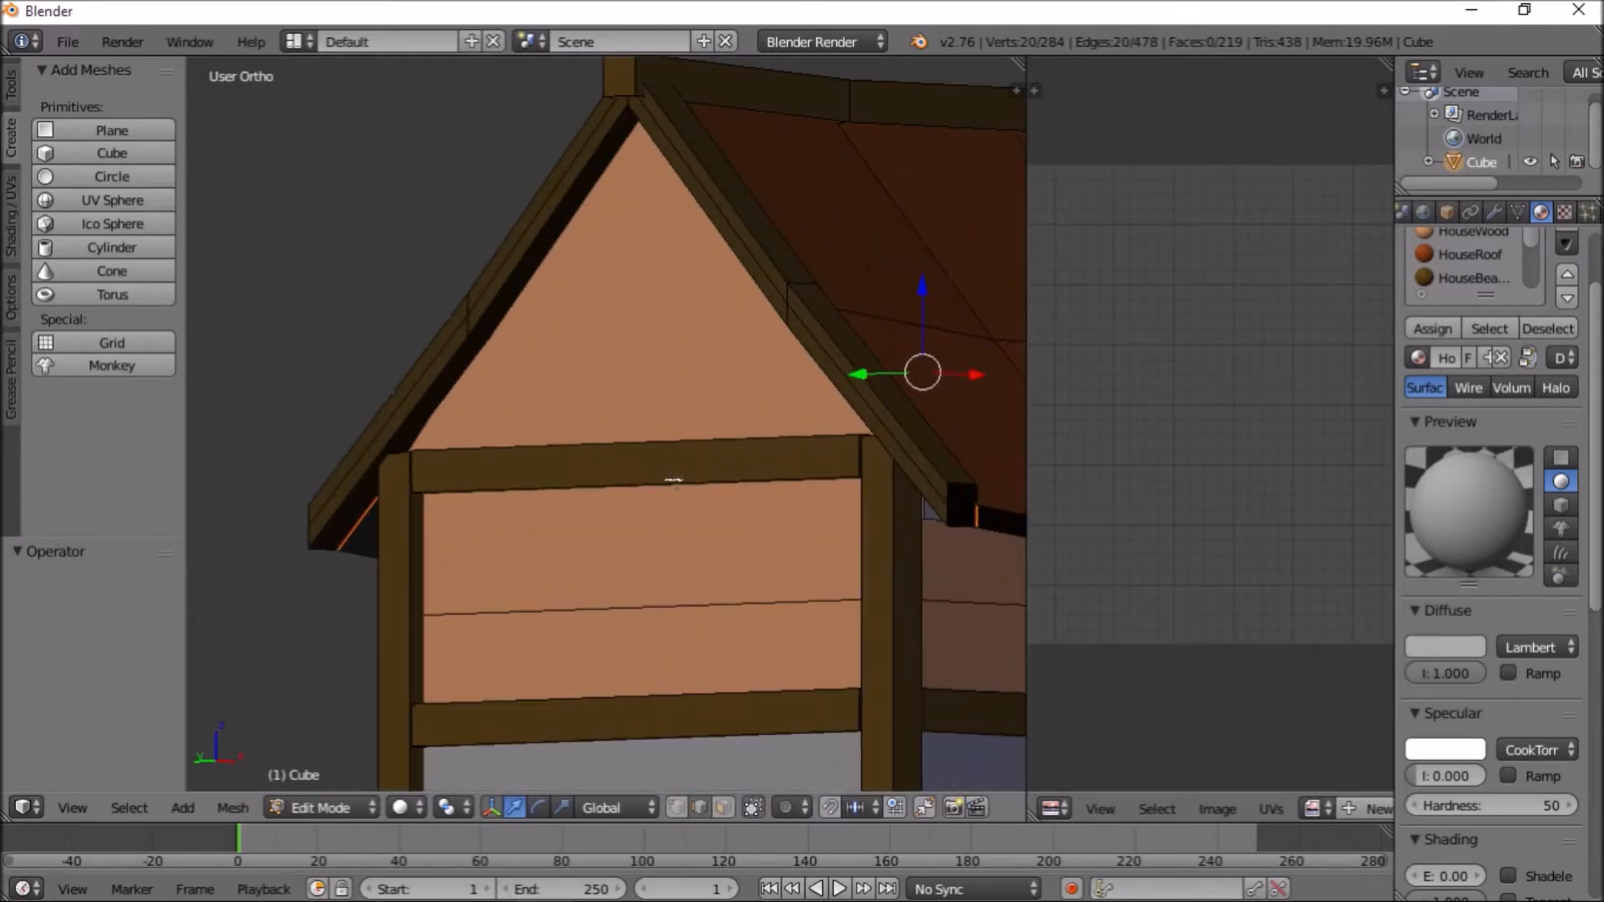
middle_drag(878, 476, 619, 460)
shift+middle_drag(841, 498, 766, 470)
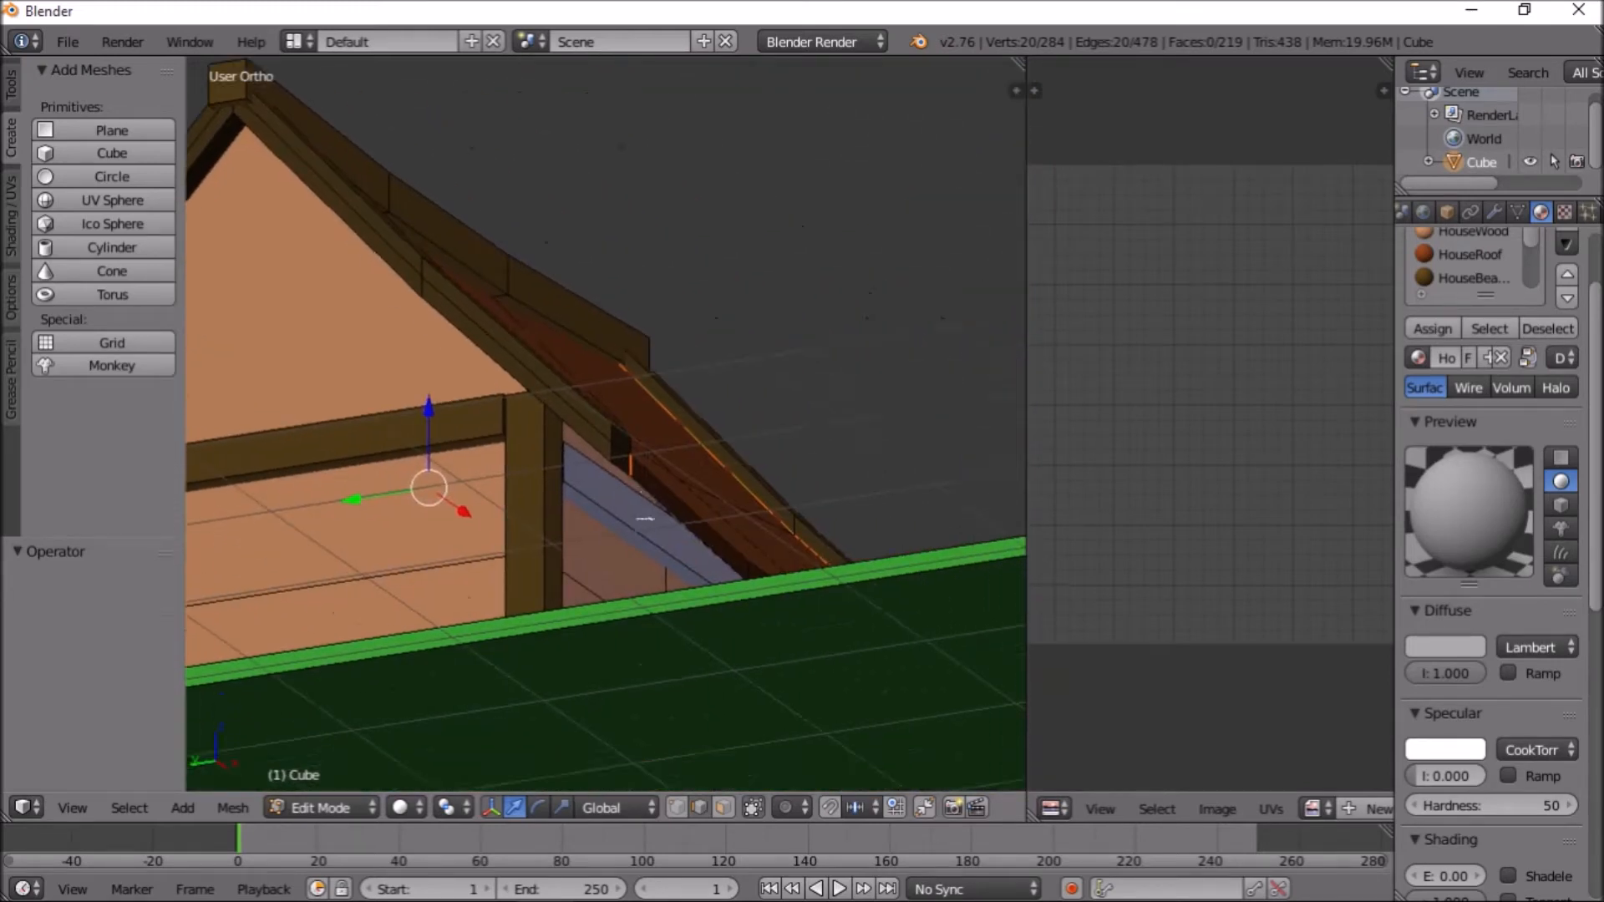
shift+middle_drag(644, 519, 644, 458)
scroll(628, 501, up, 3)
right_click(628, 501)
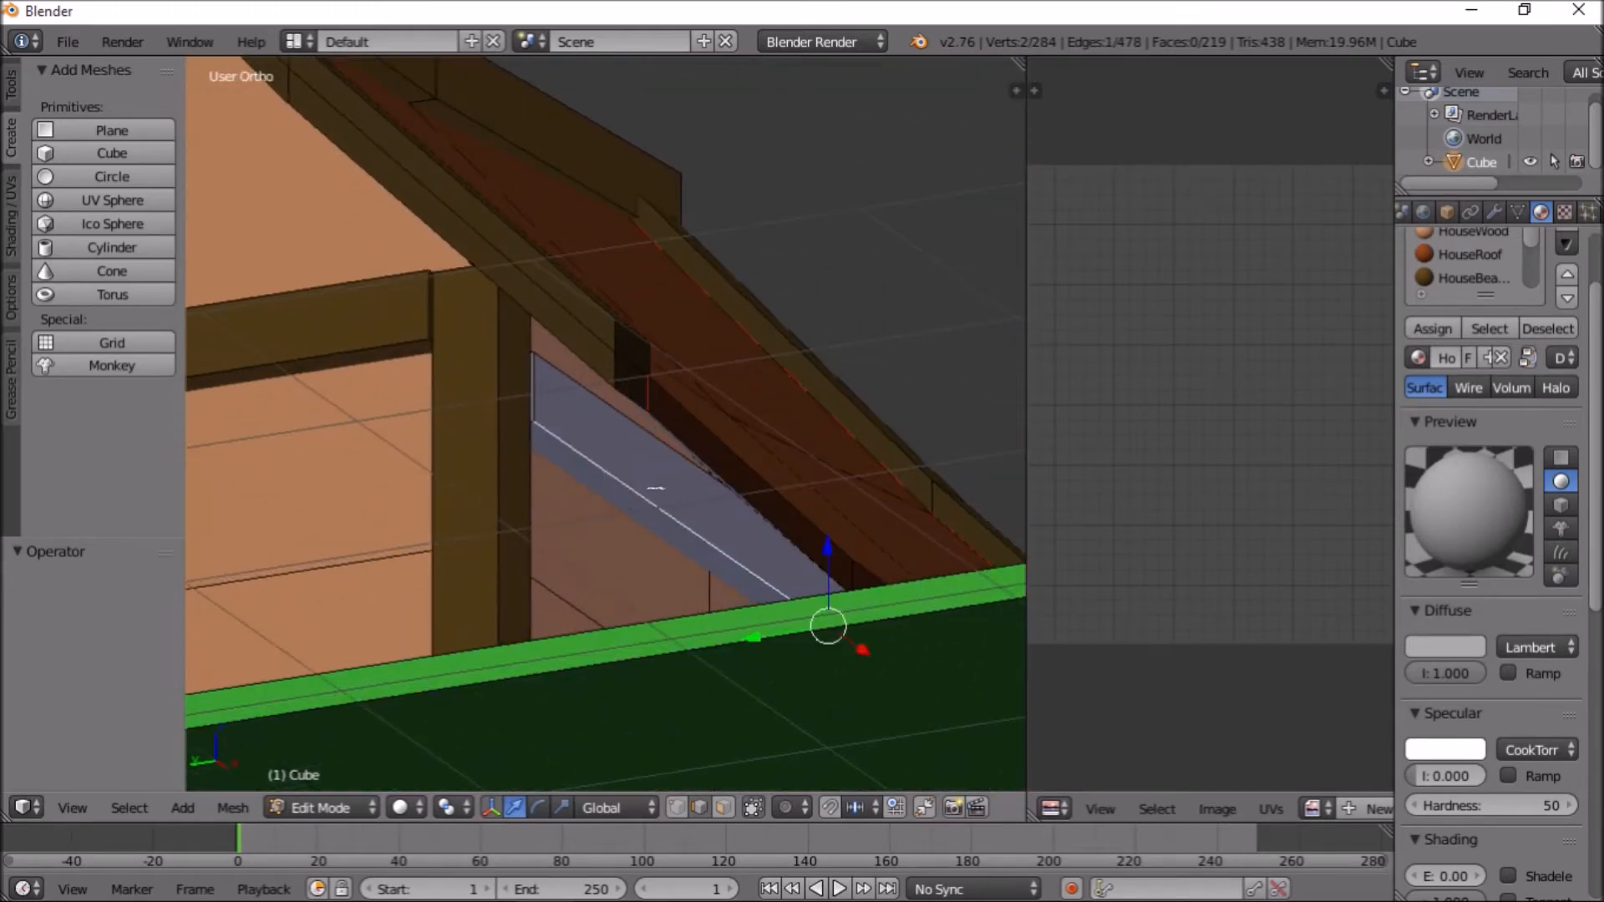
key(l)
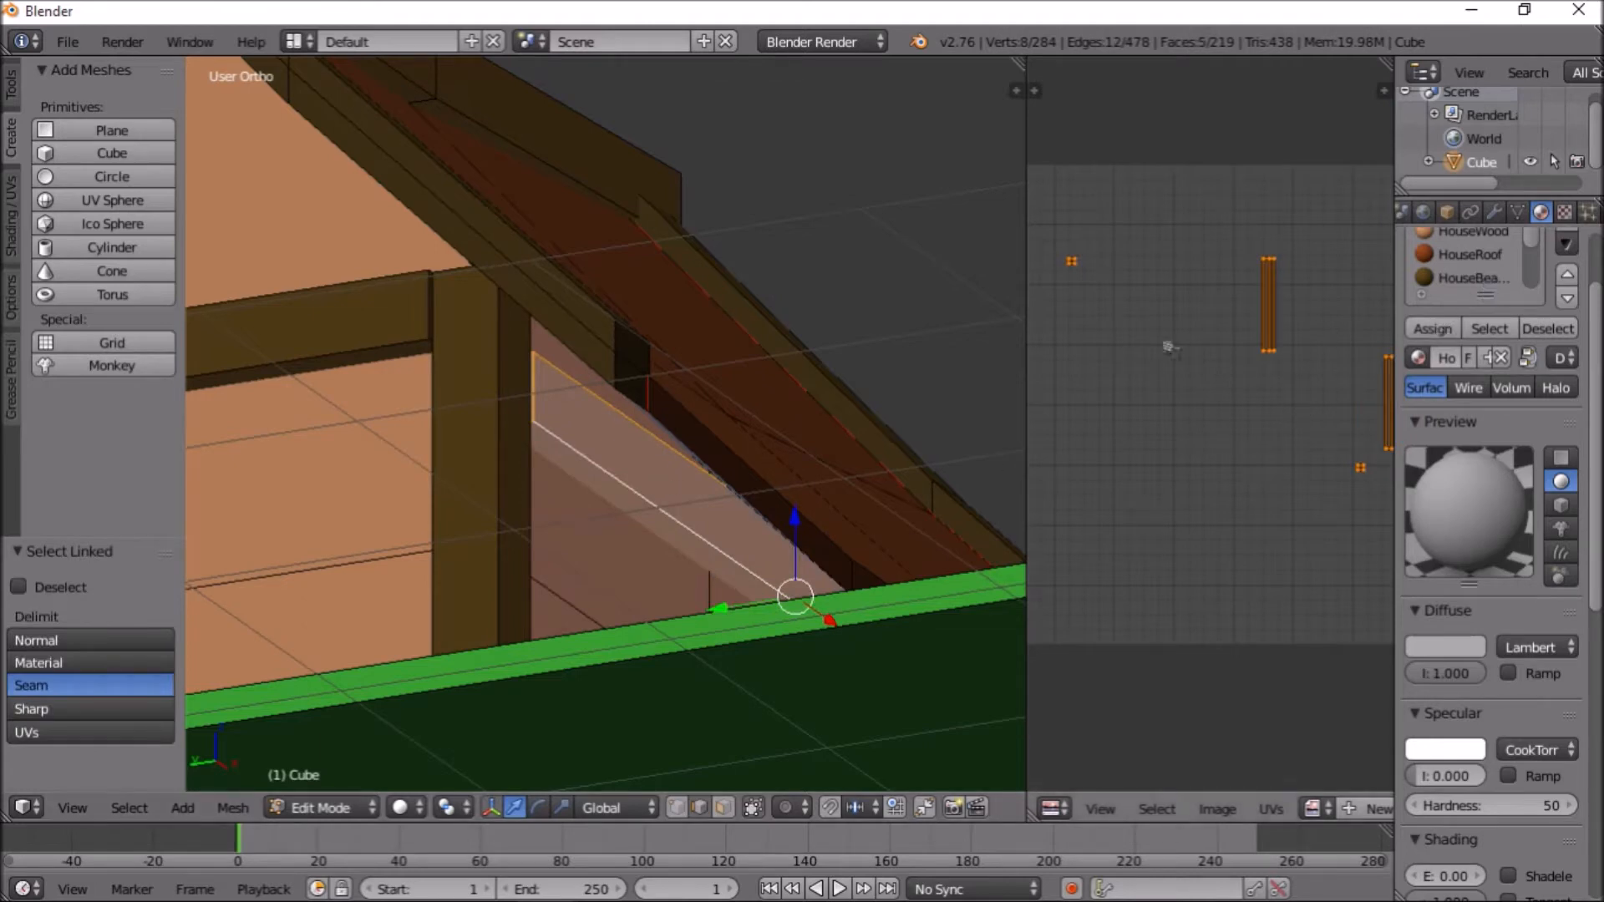
scroll(1326, 443, up, 3)
scroll(1188, 420, down, 5)
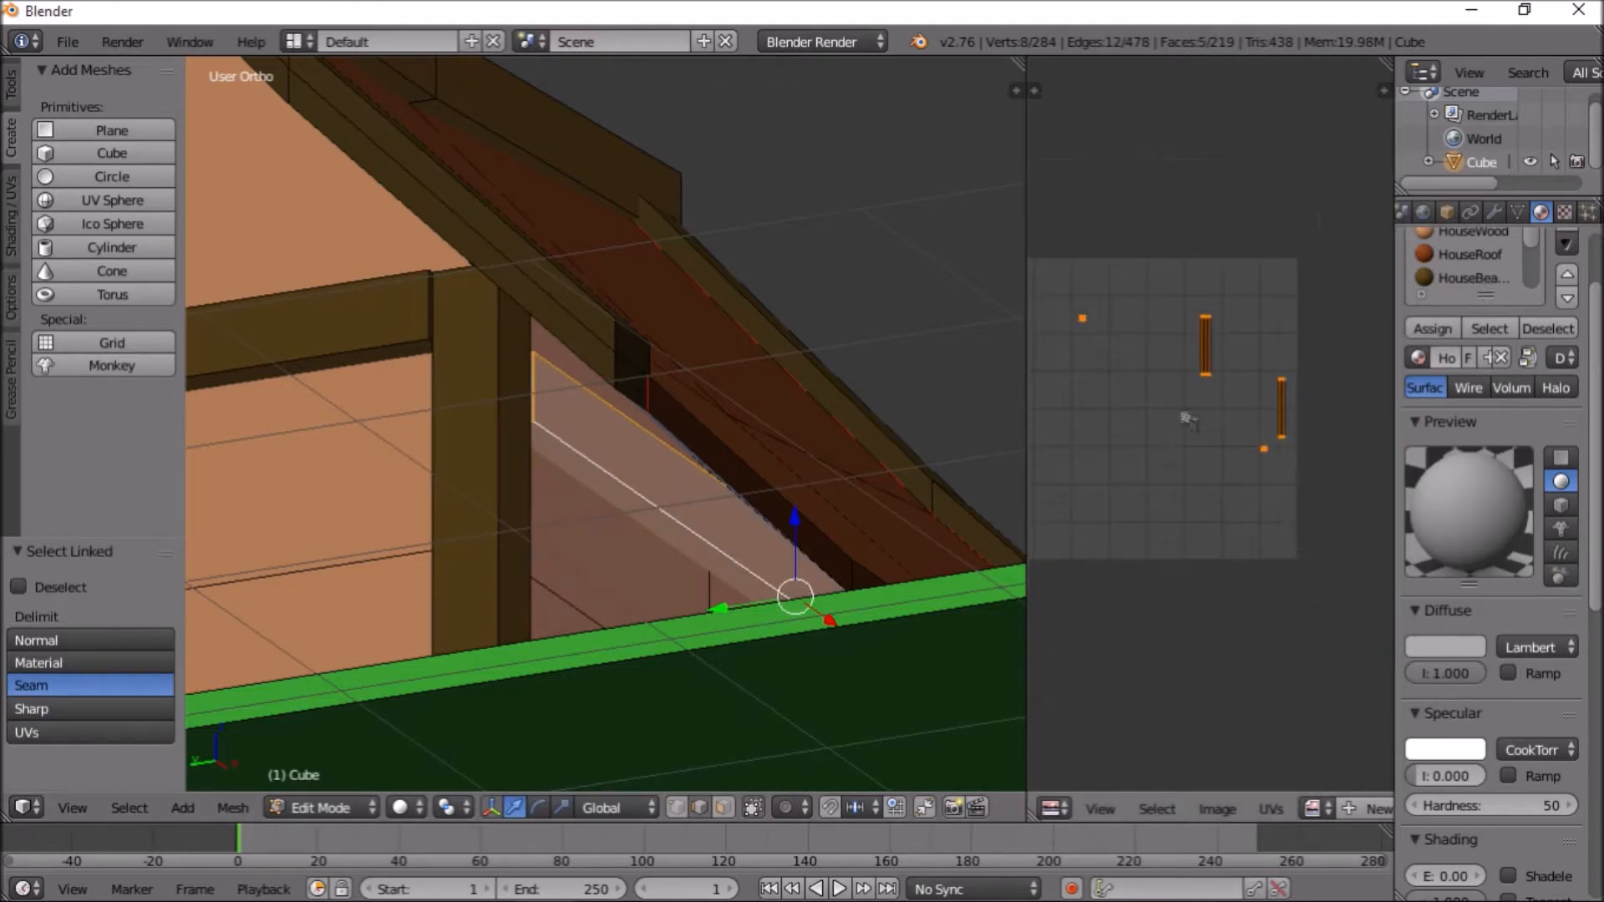
scroll(1478, 257, up, 3)
click(1473, 342)
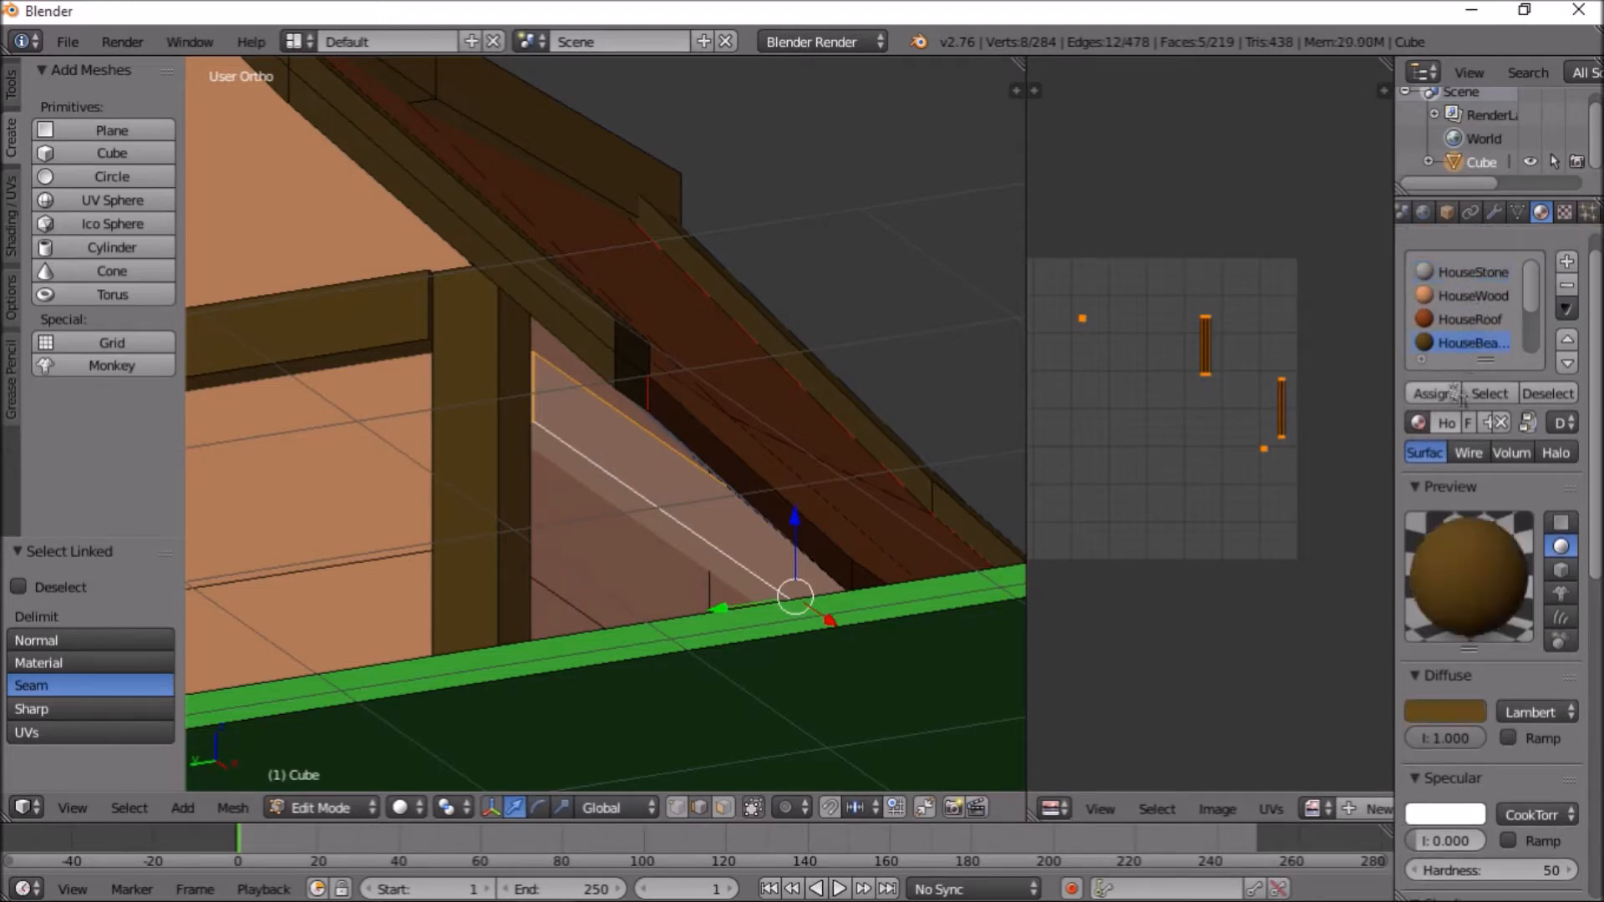
click(1433, 393)
Mark the lower edge of the beam beneath the front eaves as a seam and select the adjacent corner post's vertical edge
scroll(578, 440, up, 2)
middle_drag(578, 441, 573, 456)
right_click(566, 457)
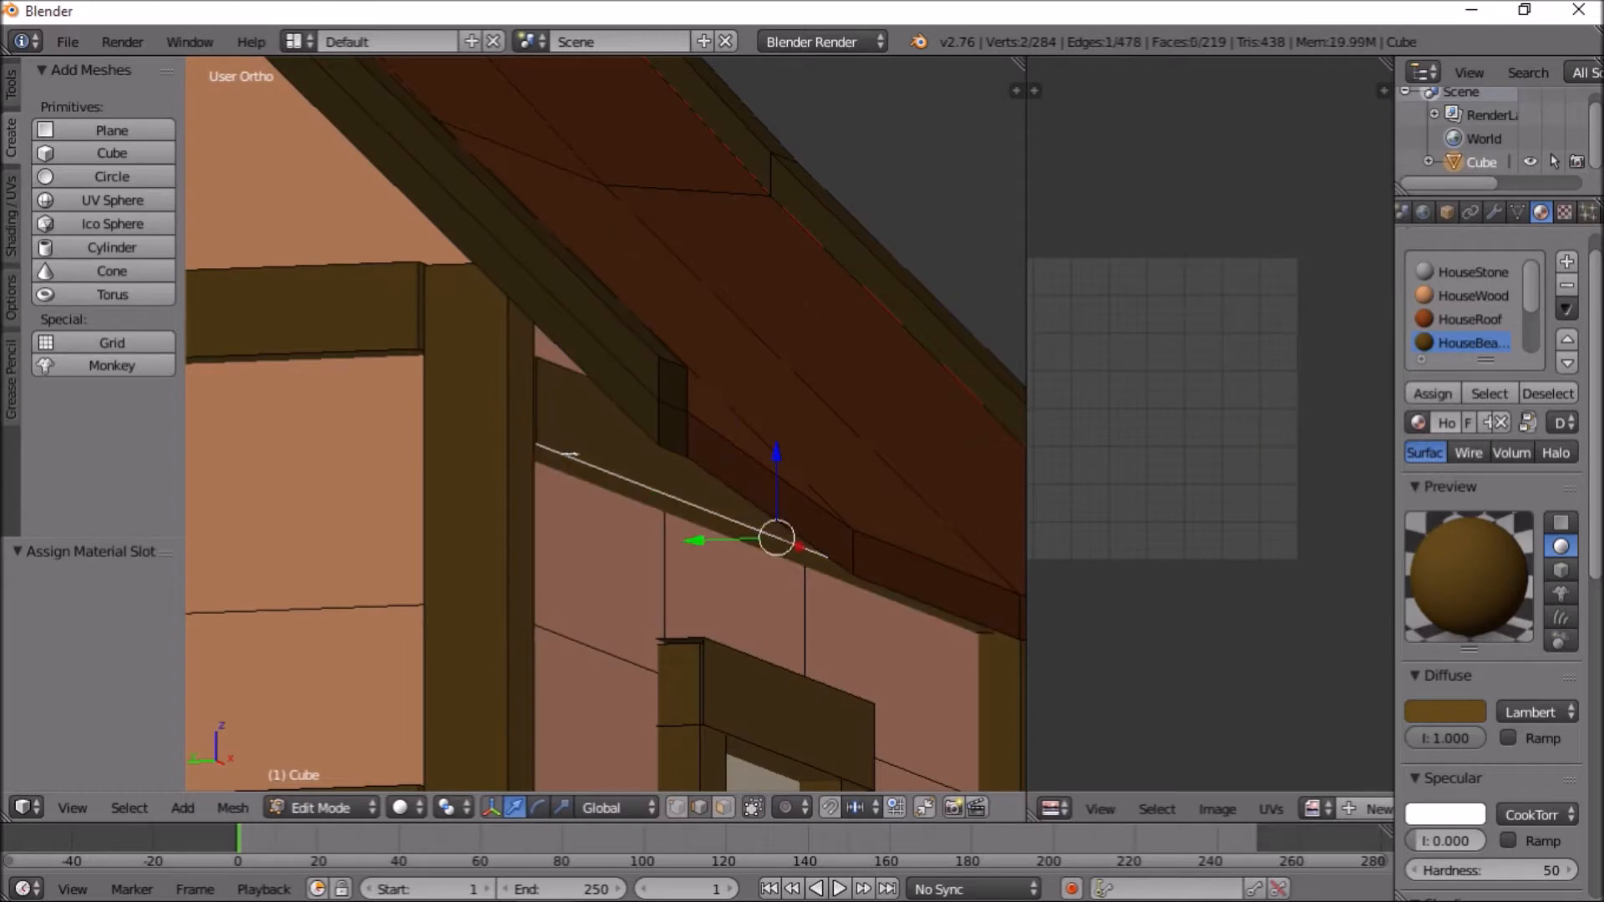
key(space)
key(Return)
right_click(508, 453)
scroll(508, 453, down, 7)
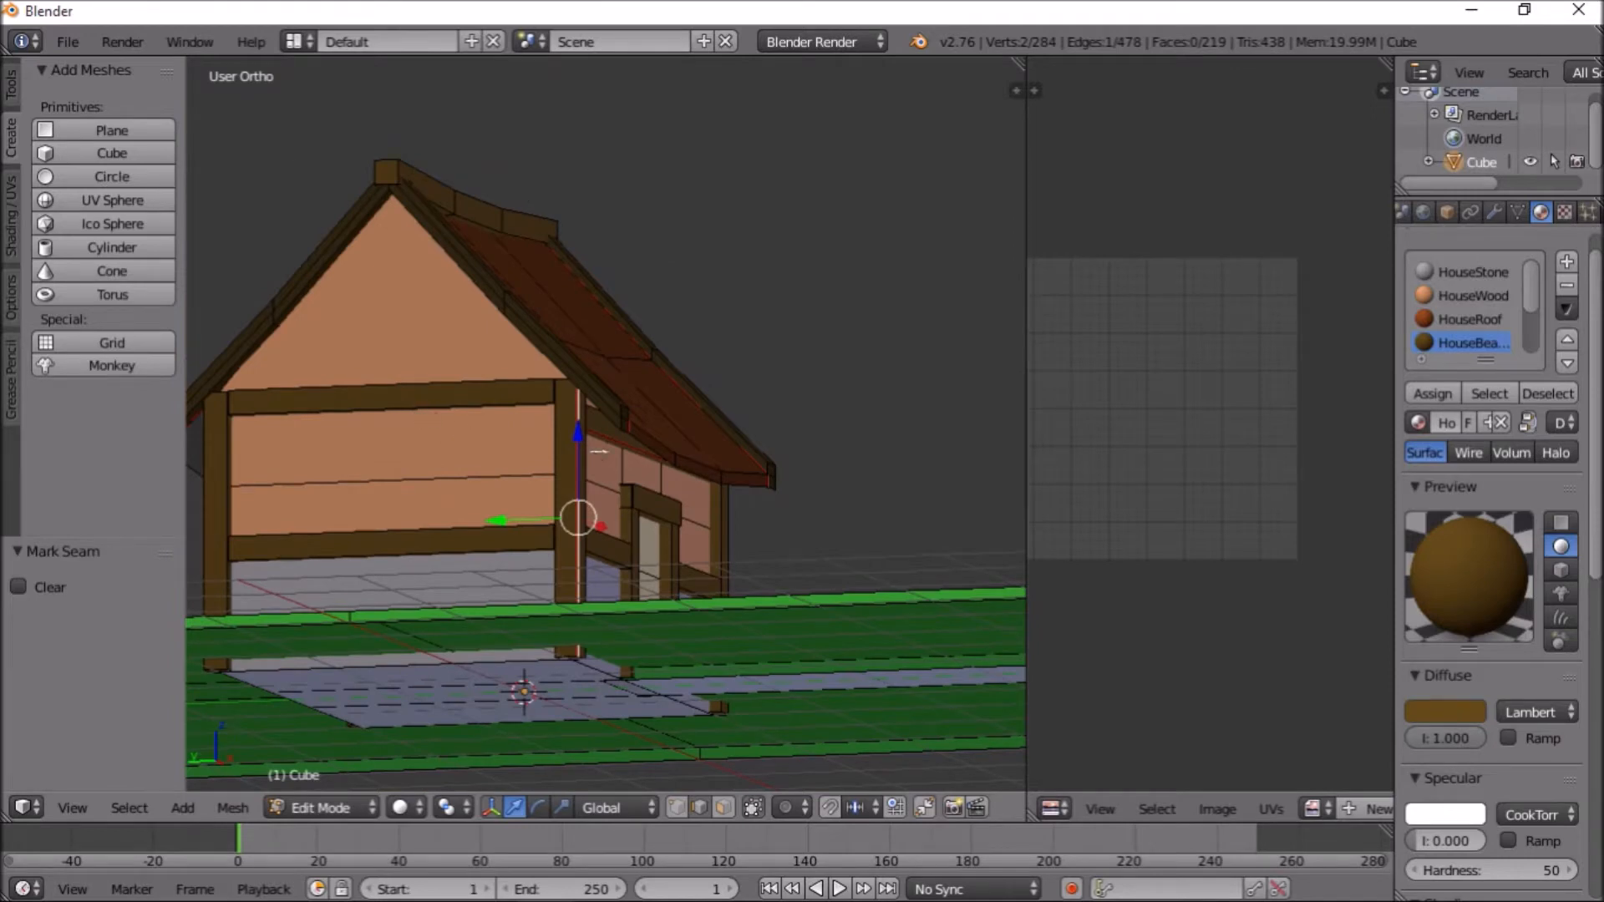
Unwrap the entire mesh again with Smart UV Project, using angle limit 66 and island margin 0
key(a)
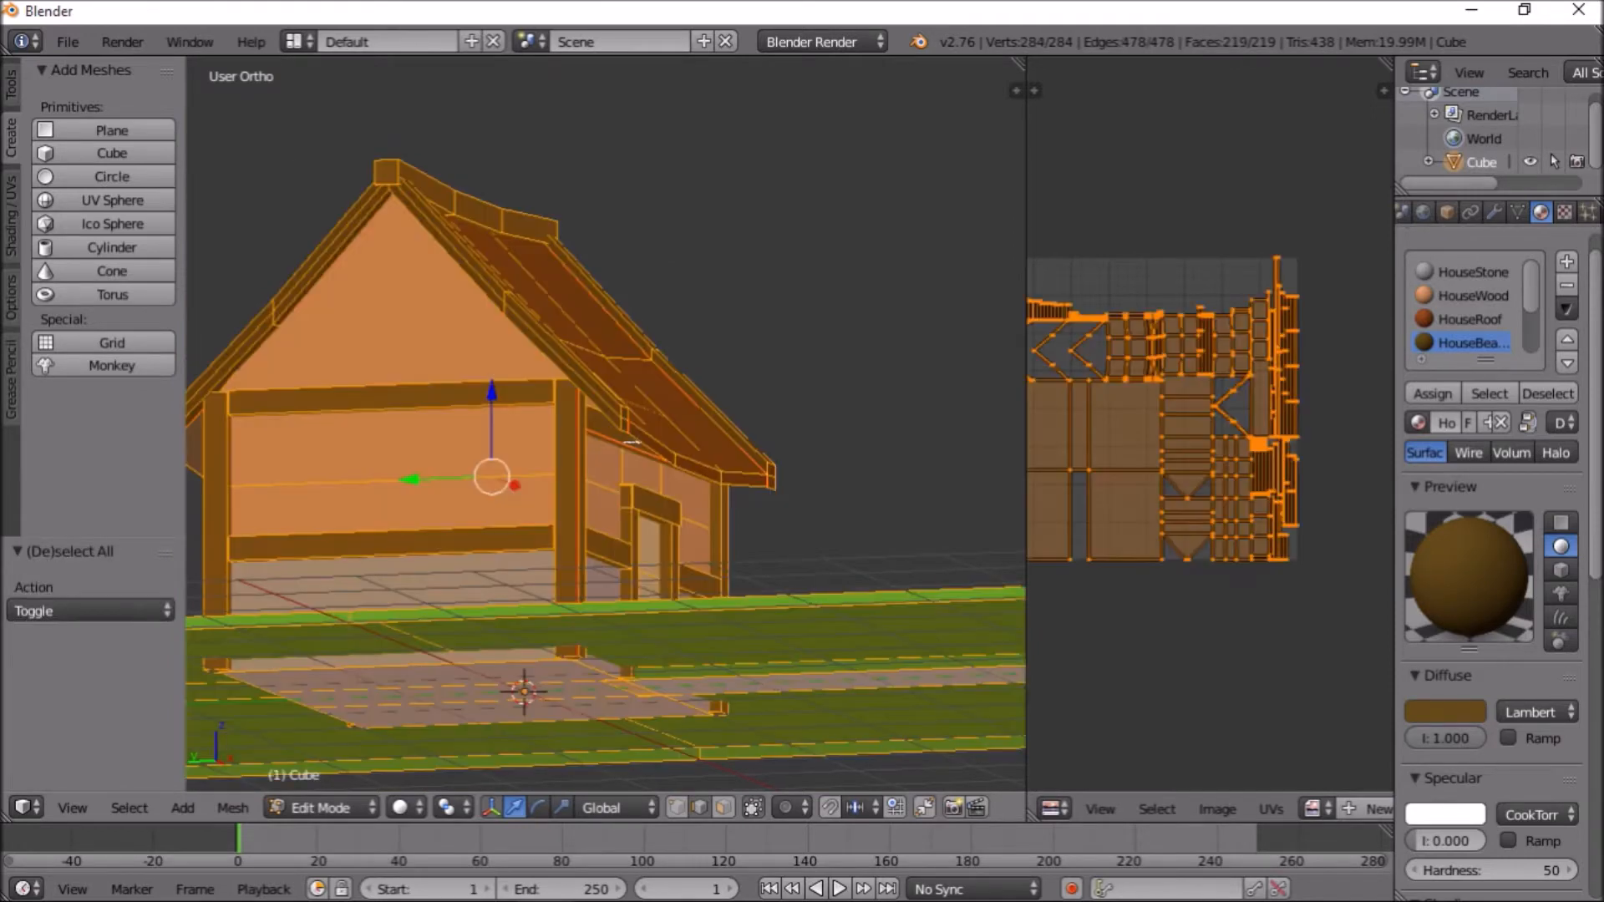
key(u)
click(614, 441)
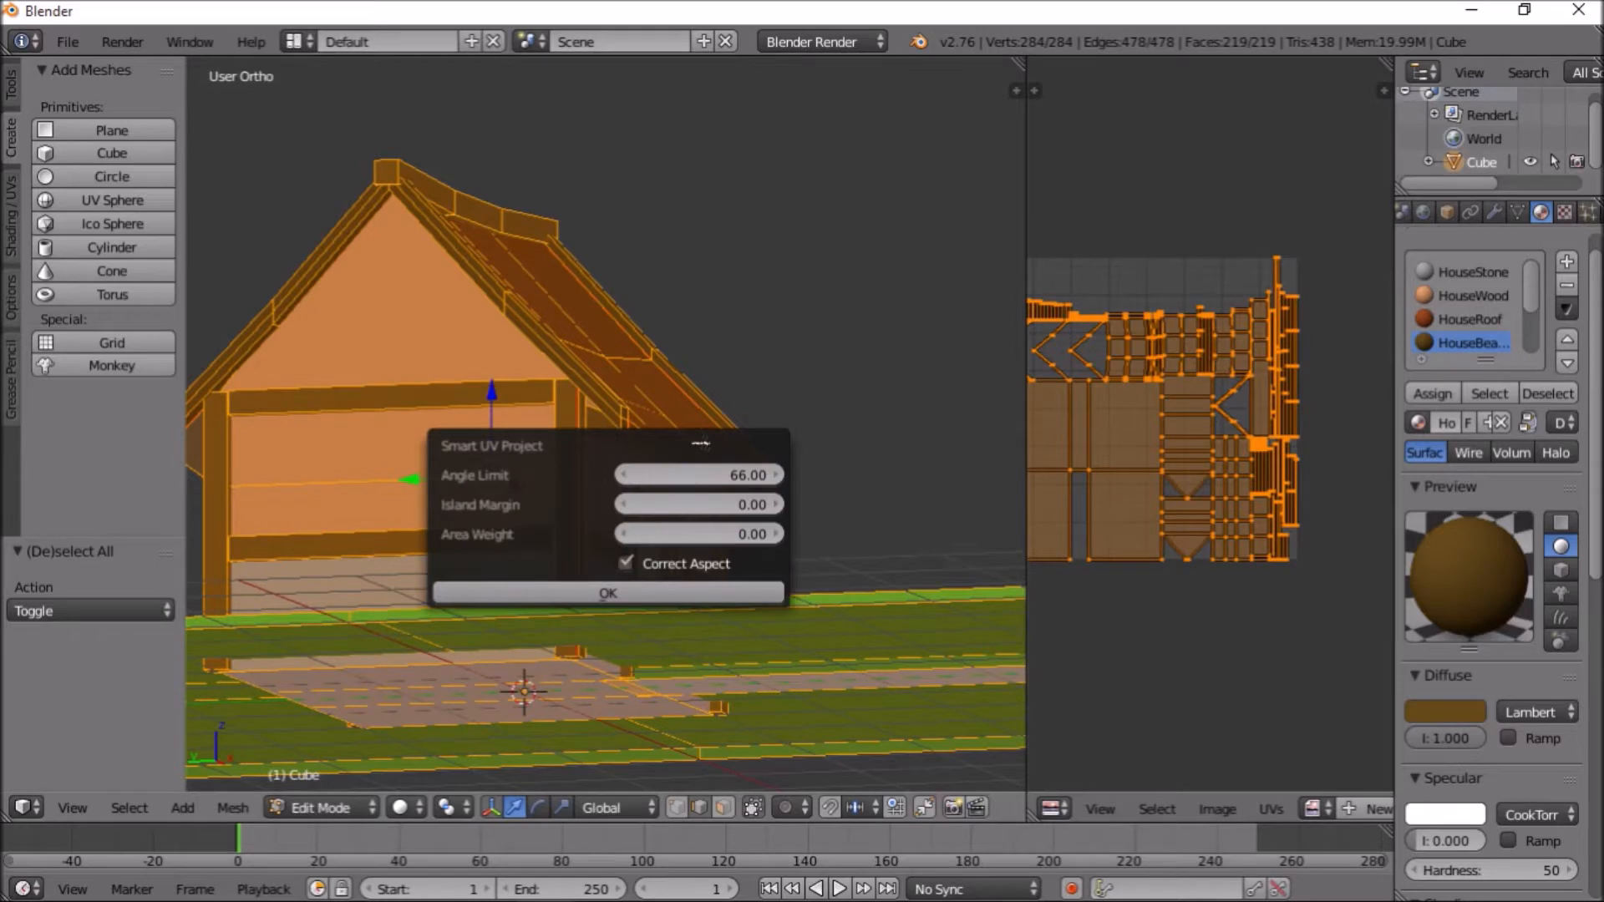
click(609, 593)
middle_drag(1098, 444, 1167, 445)
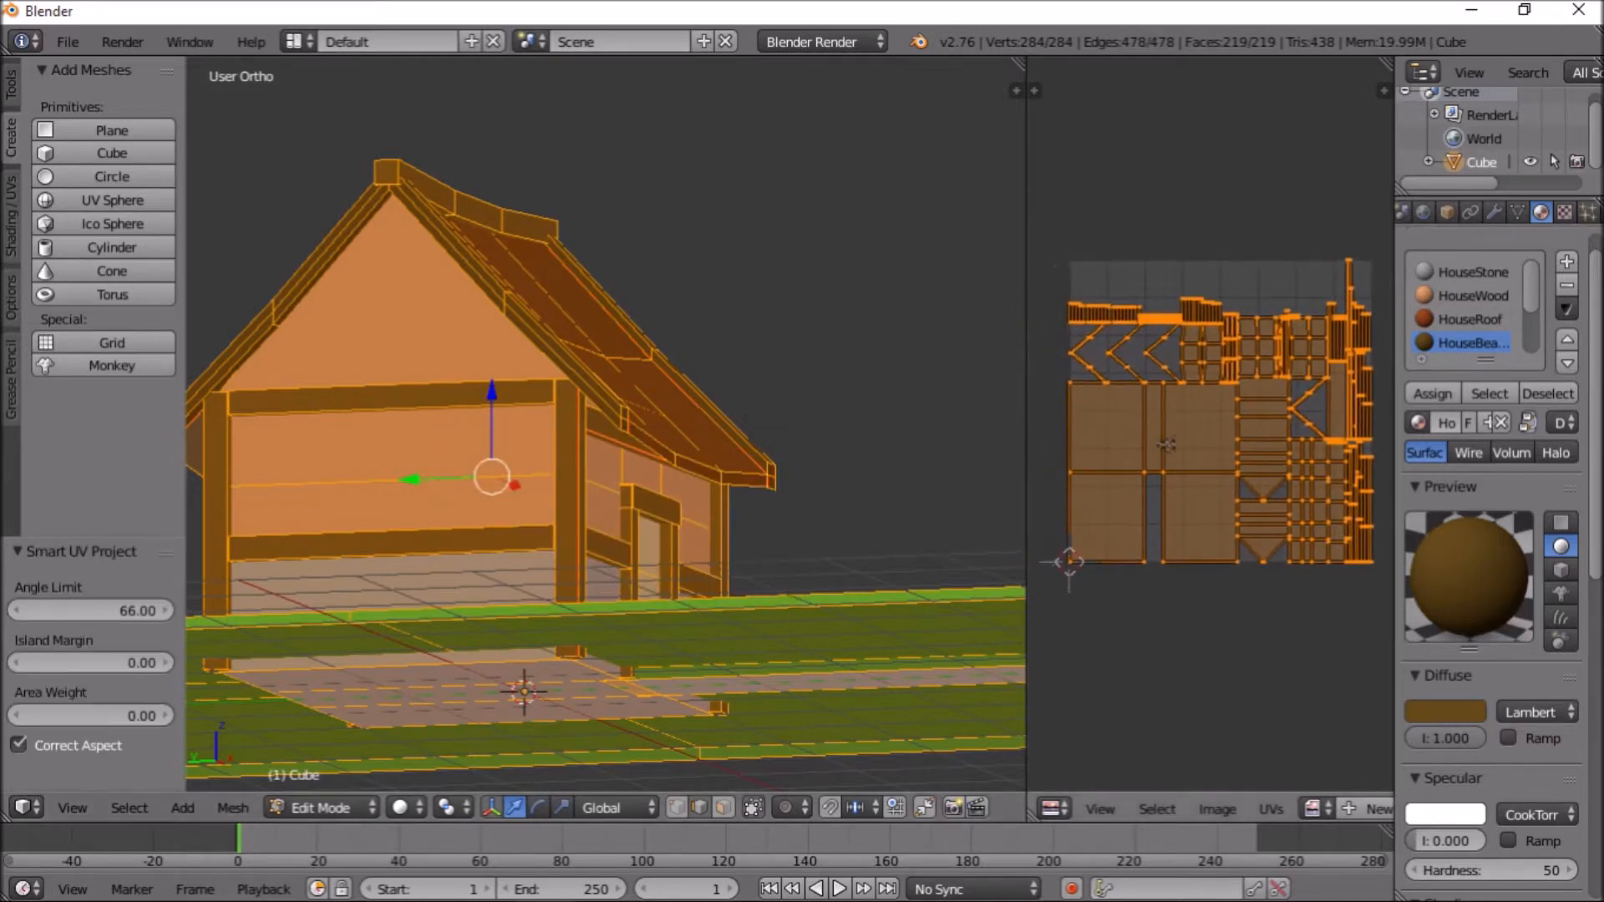
scroll(1172, 455, up, 4)
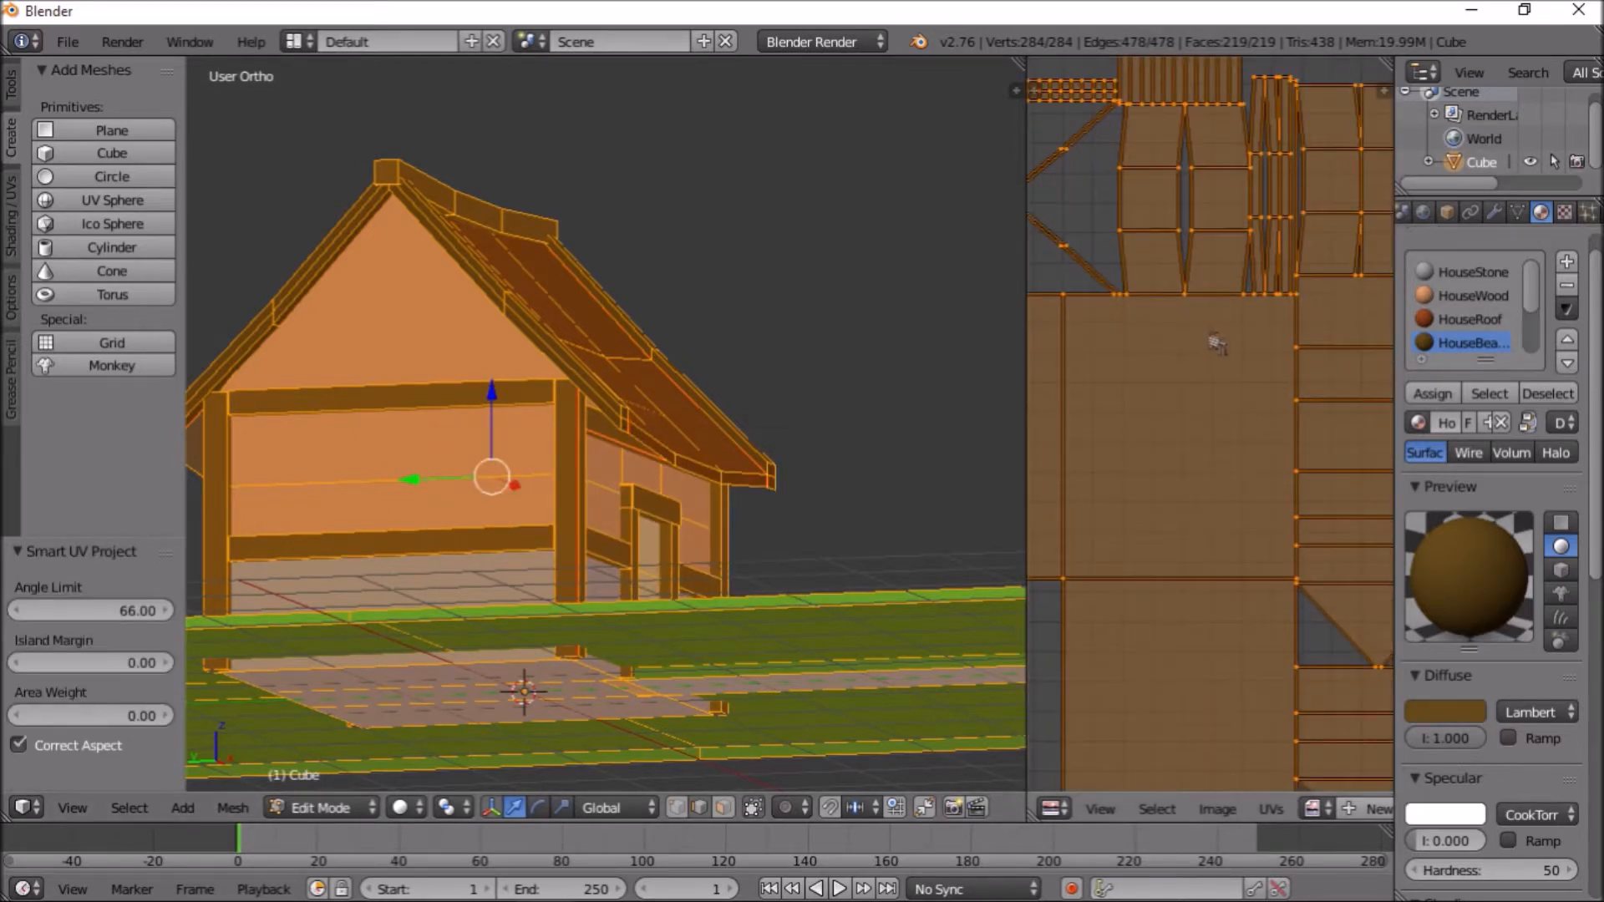
Switch to Object Mode and examine the house's roof, beams and front wall from several angles
key(Tab)
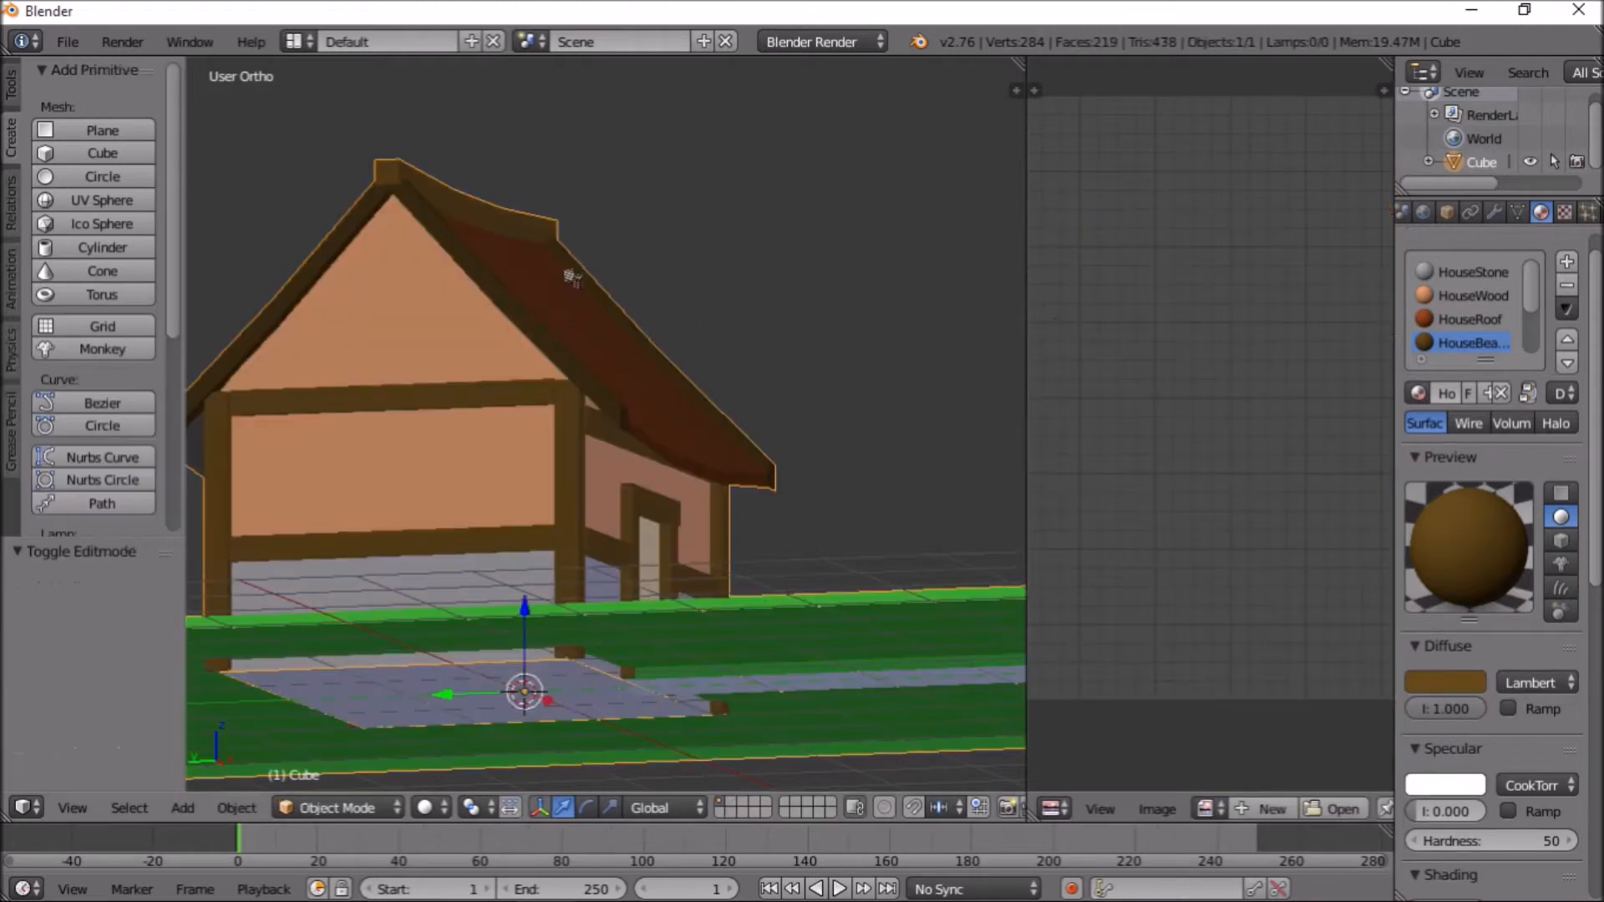
middle_drag(566, 268, 740, 324)
scroll(512, 262, up, 3)
scroll(512, 262, down, 3)
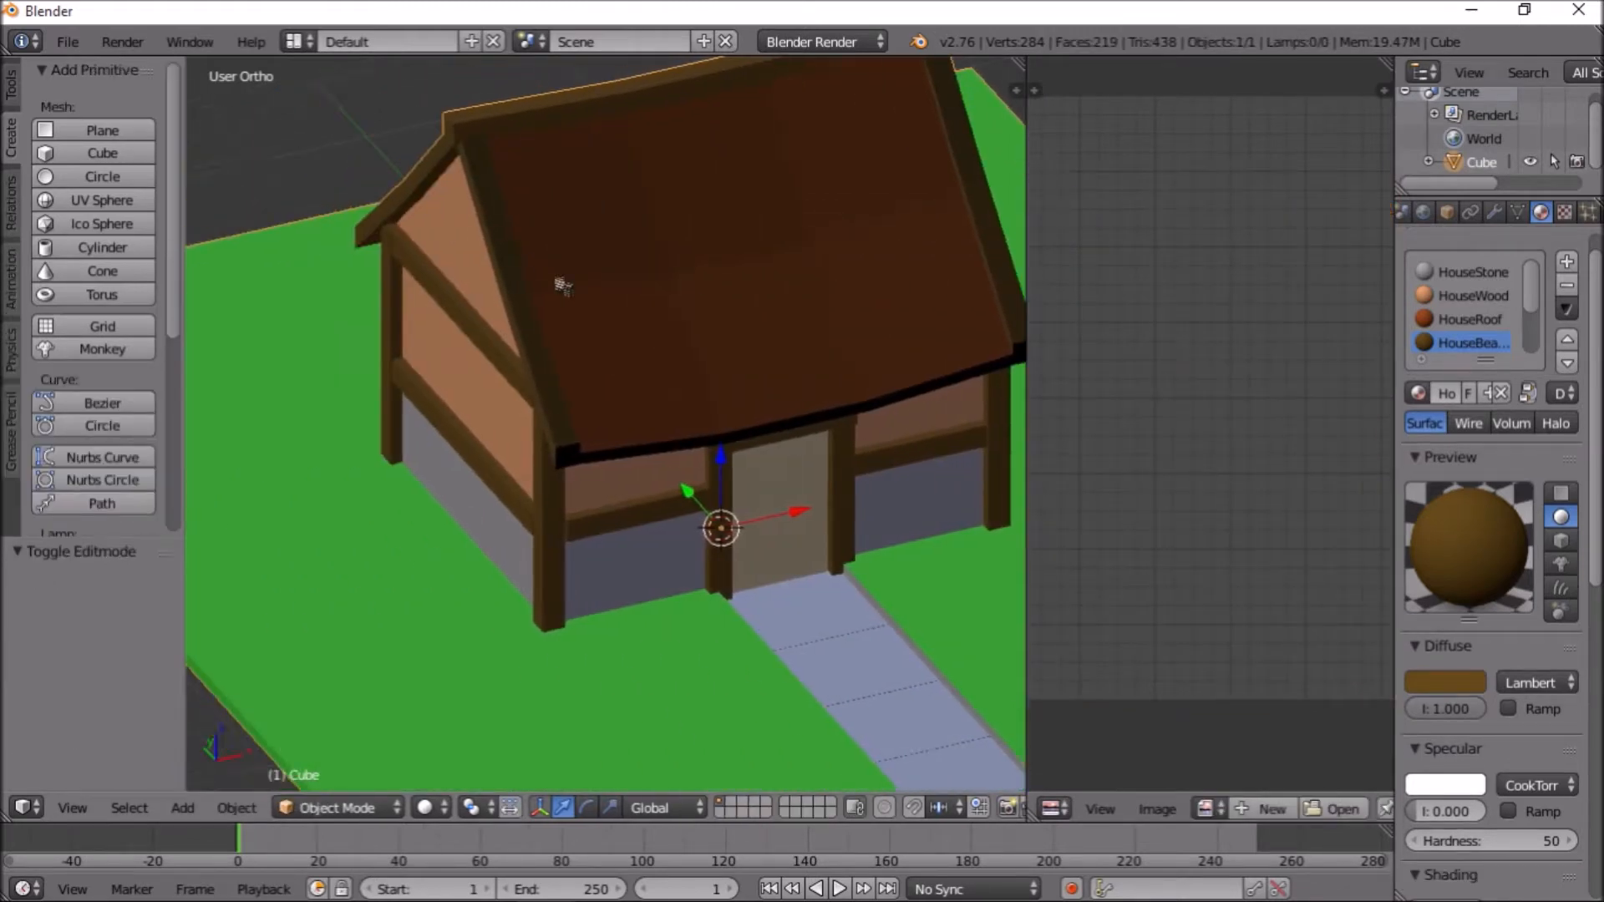
scroll(636, 361, up, 1)
middle_drag(646, 372, 691, 362)
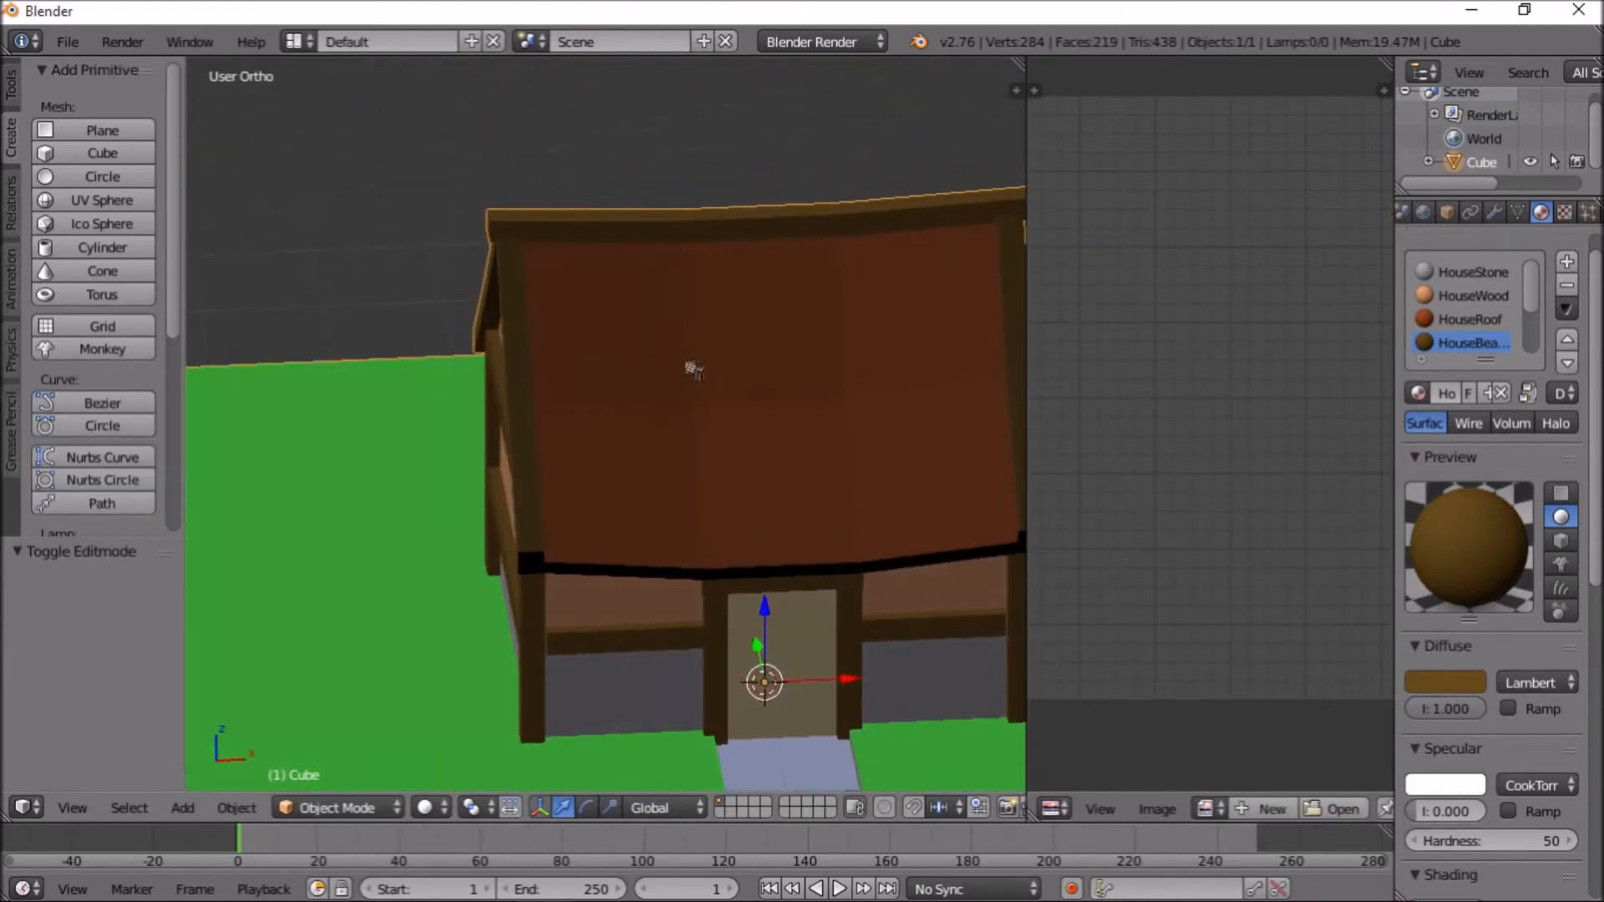
scroll(691, 362, up, 2)
scroll(1164, 370, down, 2)
scroll(1163, 370, up, 2)
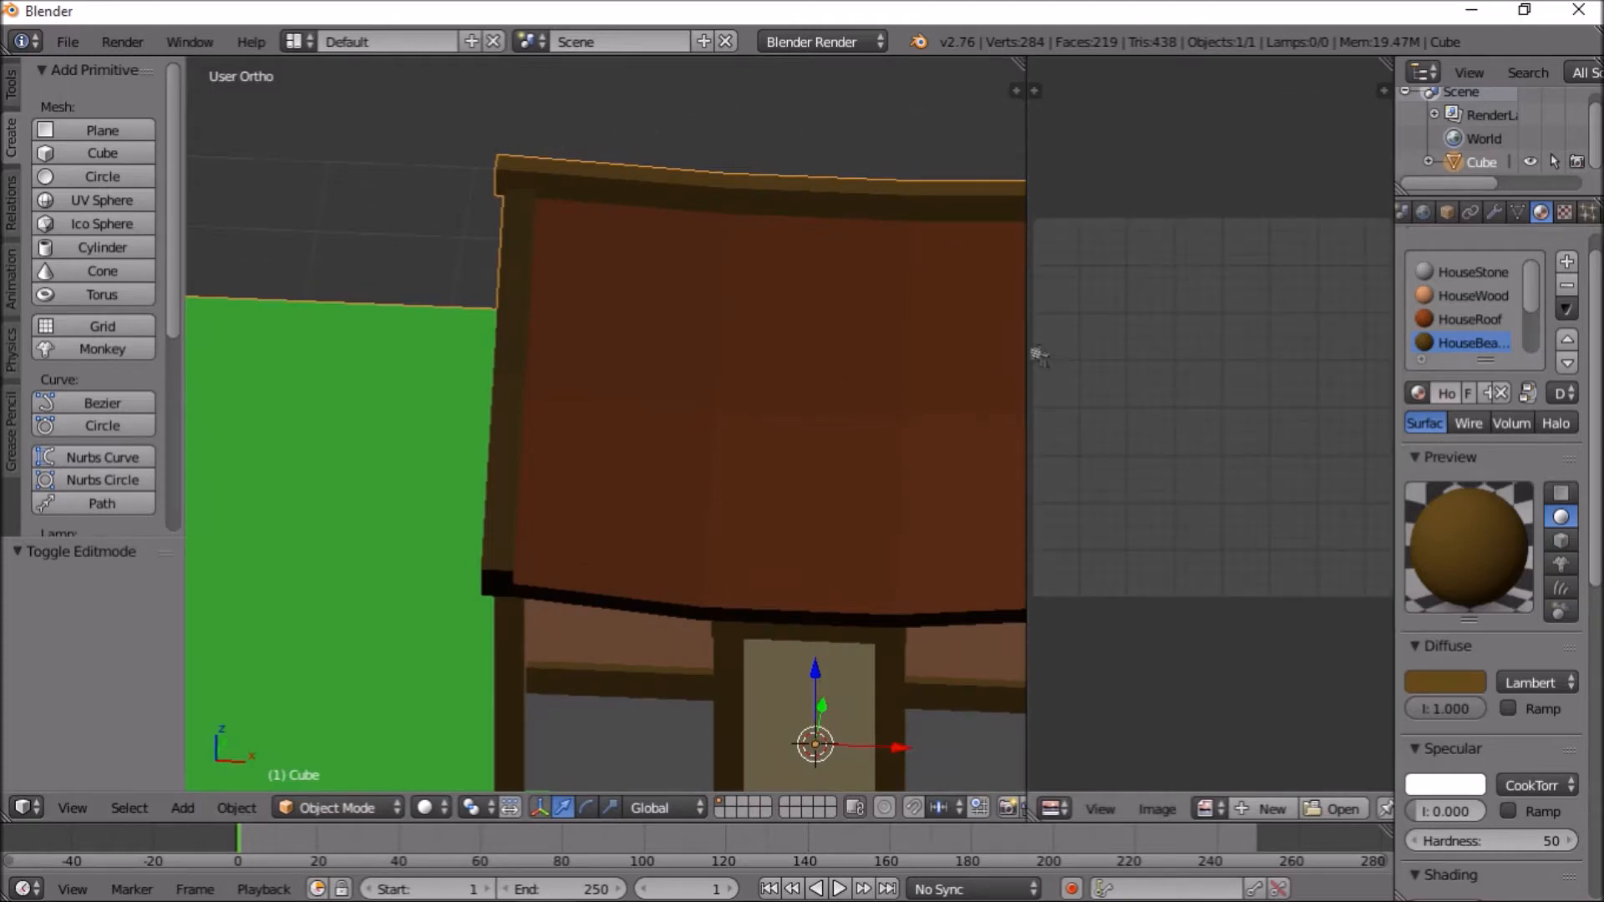
Widen the UV editor beside the 3D view and bring the whole house and plot into view
drag(1026, 341, 754, 326)
scroll(420, 528, down, 6)
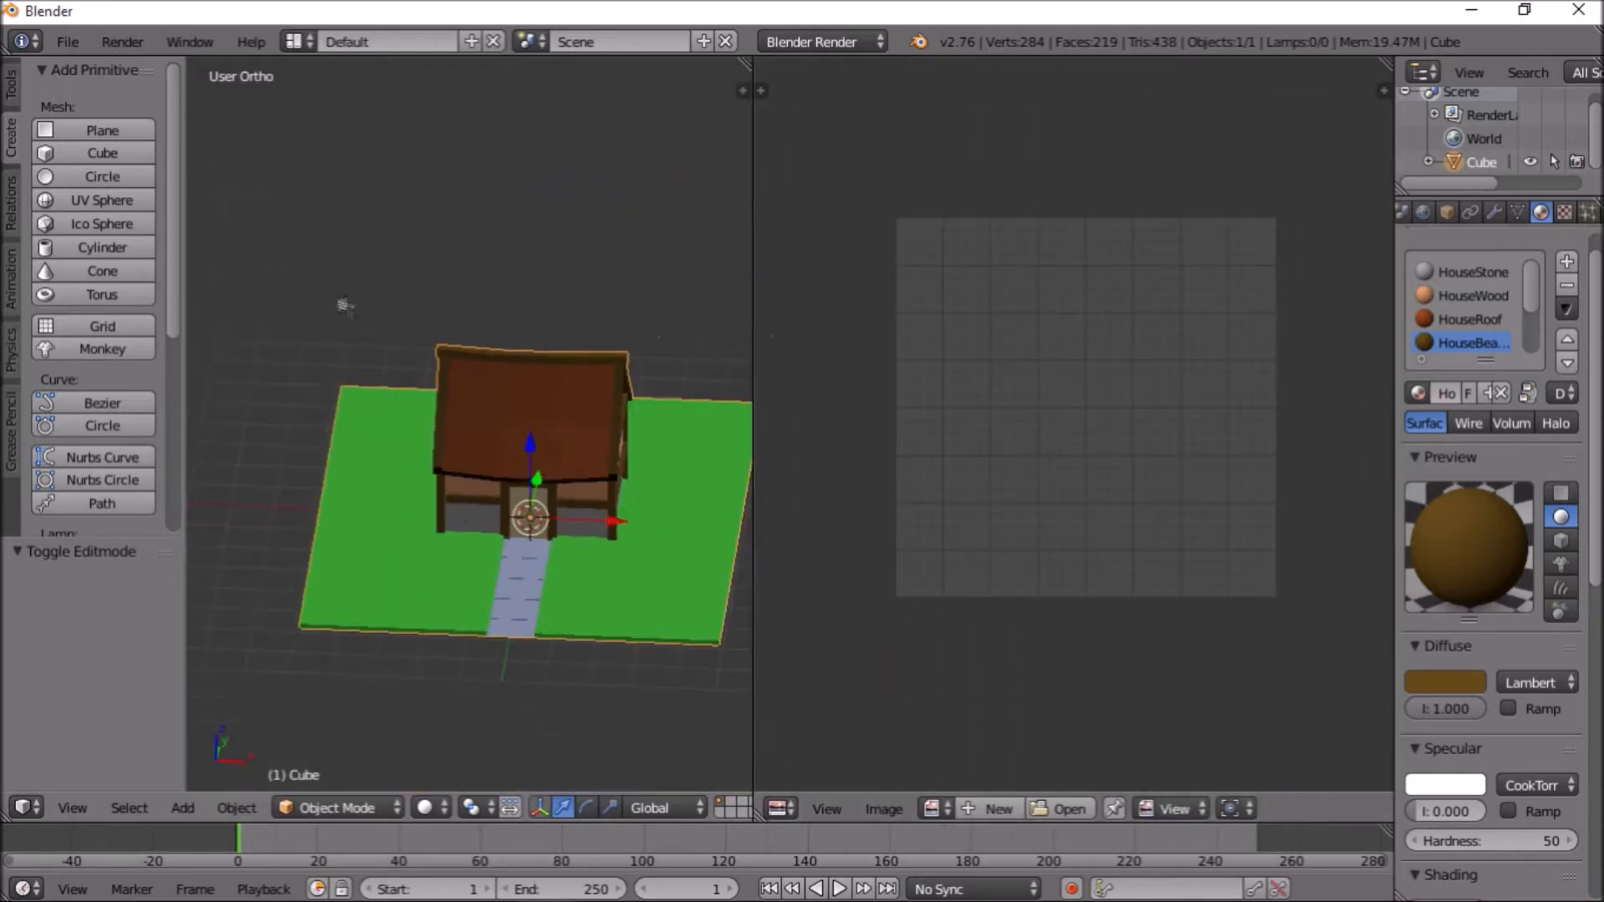
scroll(100, 468, down, 8)
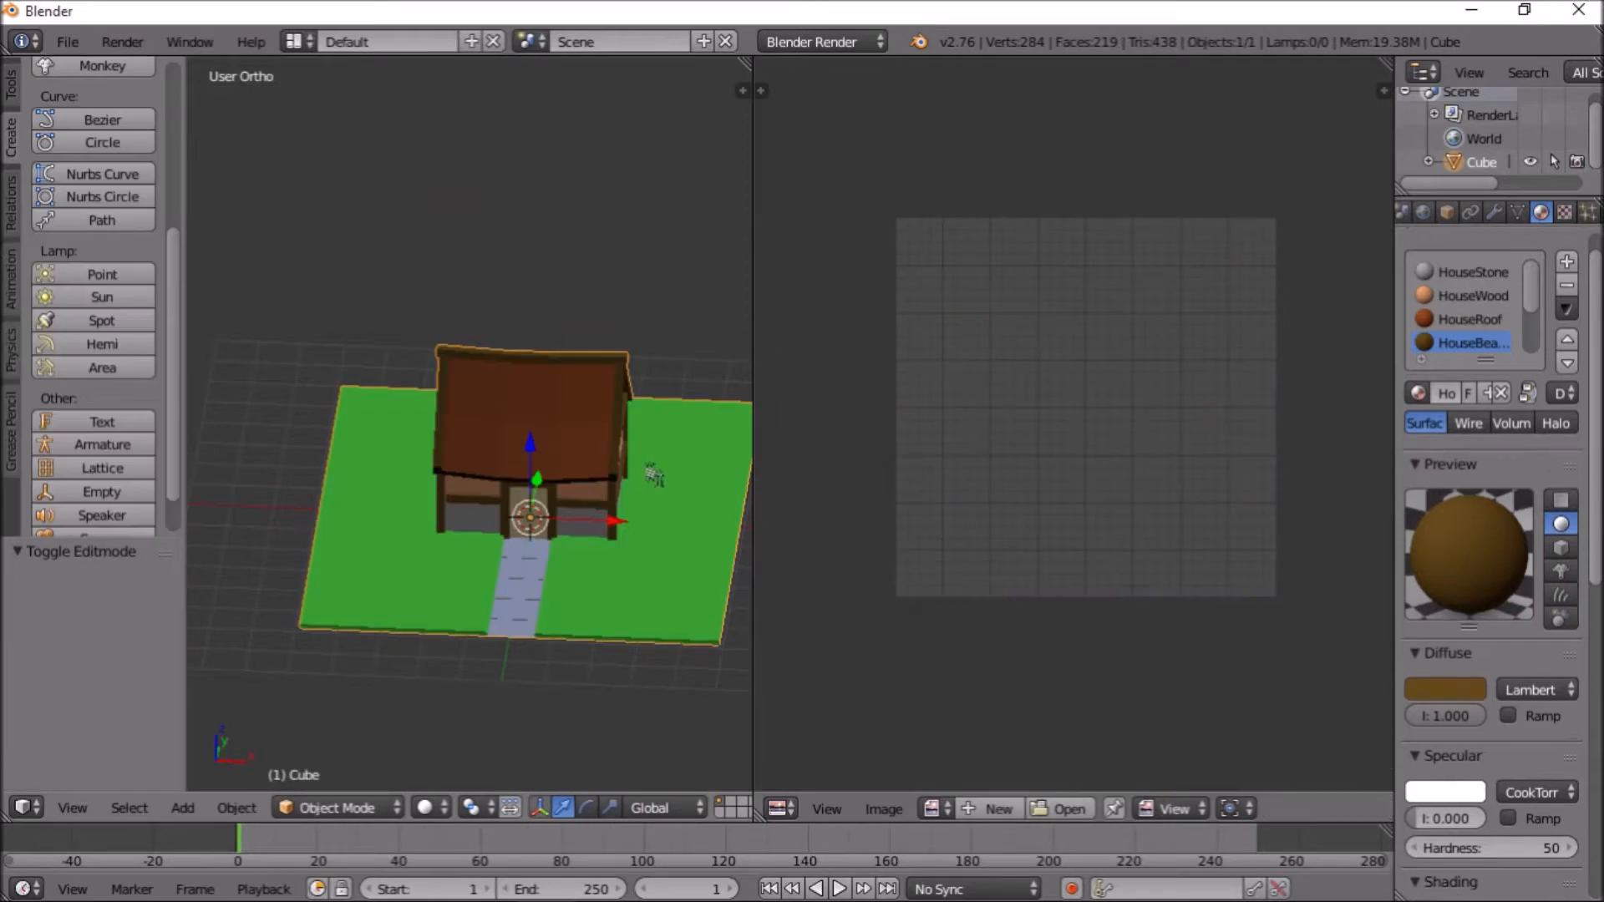
Add a point lamp, raise it above the house and move it -6 units along Y to the plot's front edge
scroll(105, 418, down, 2)
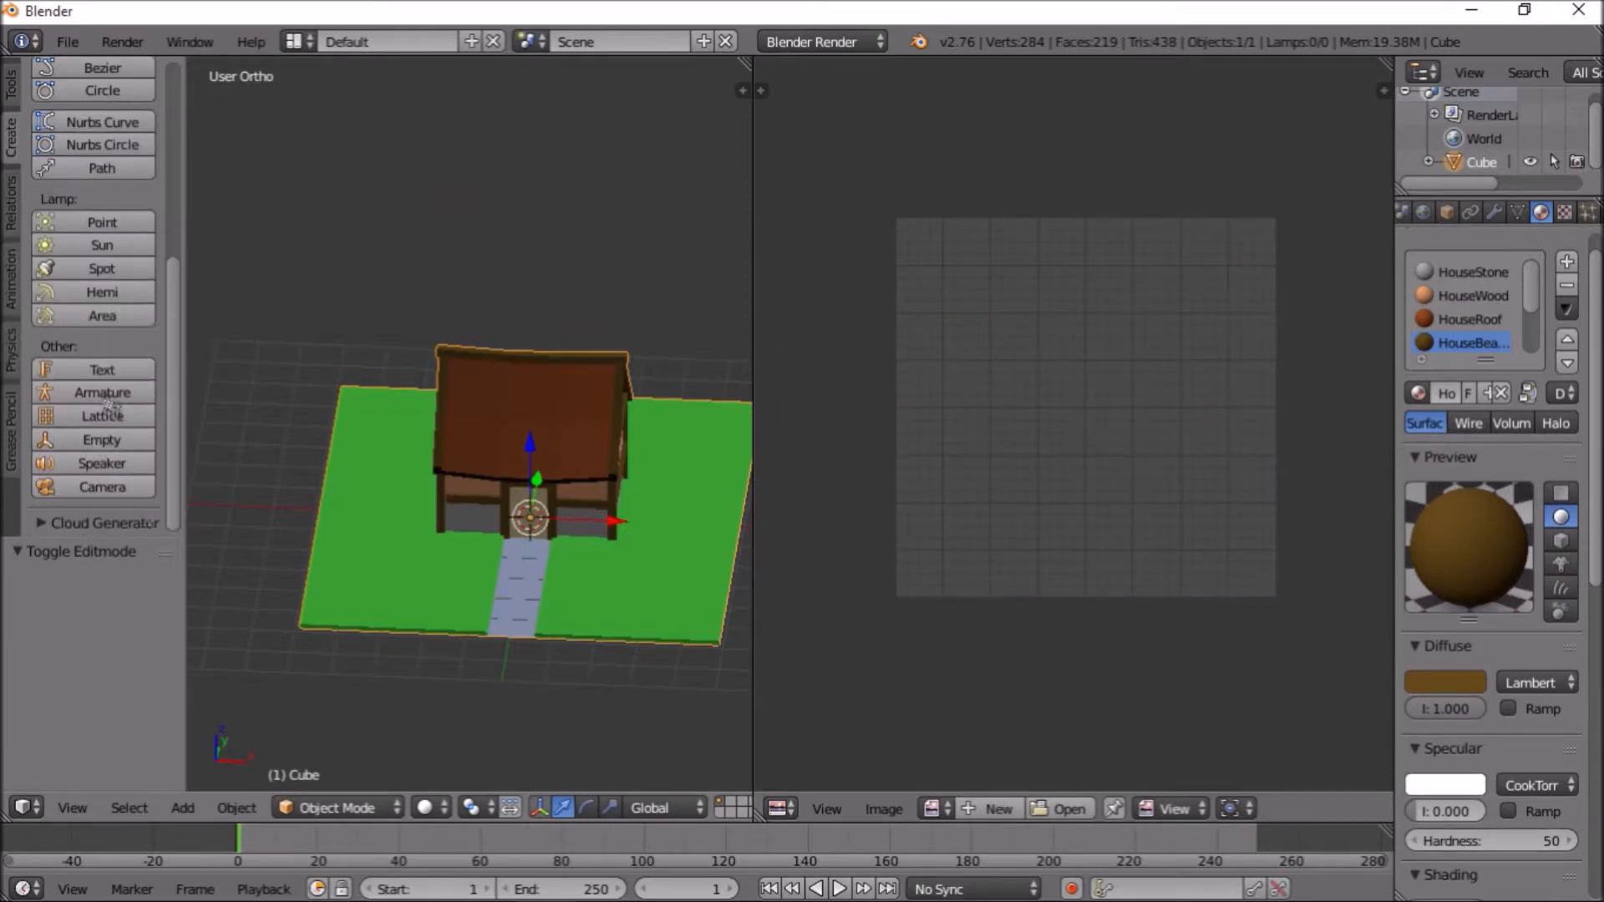
click(102, 222)
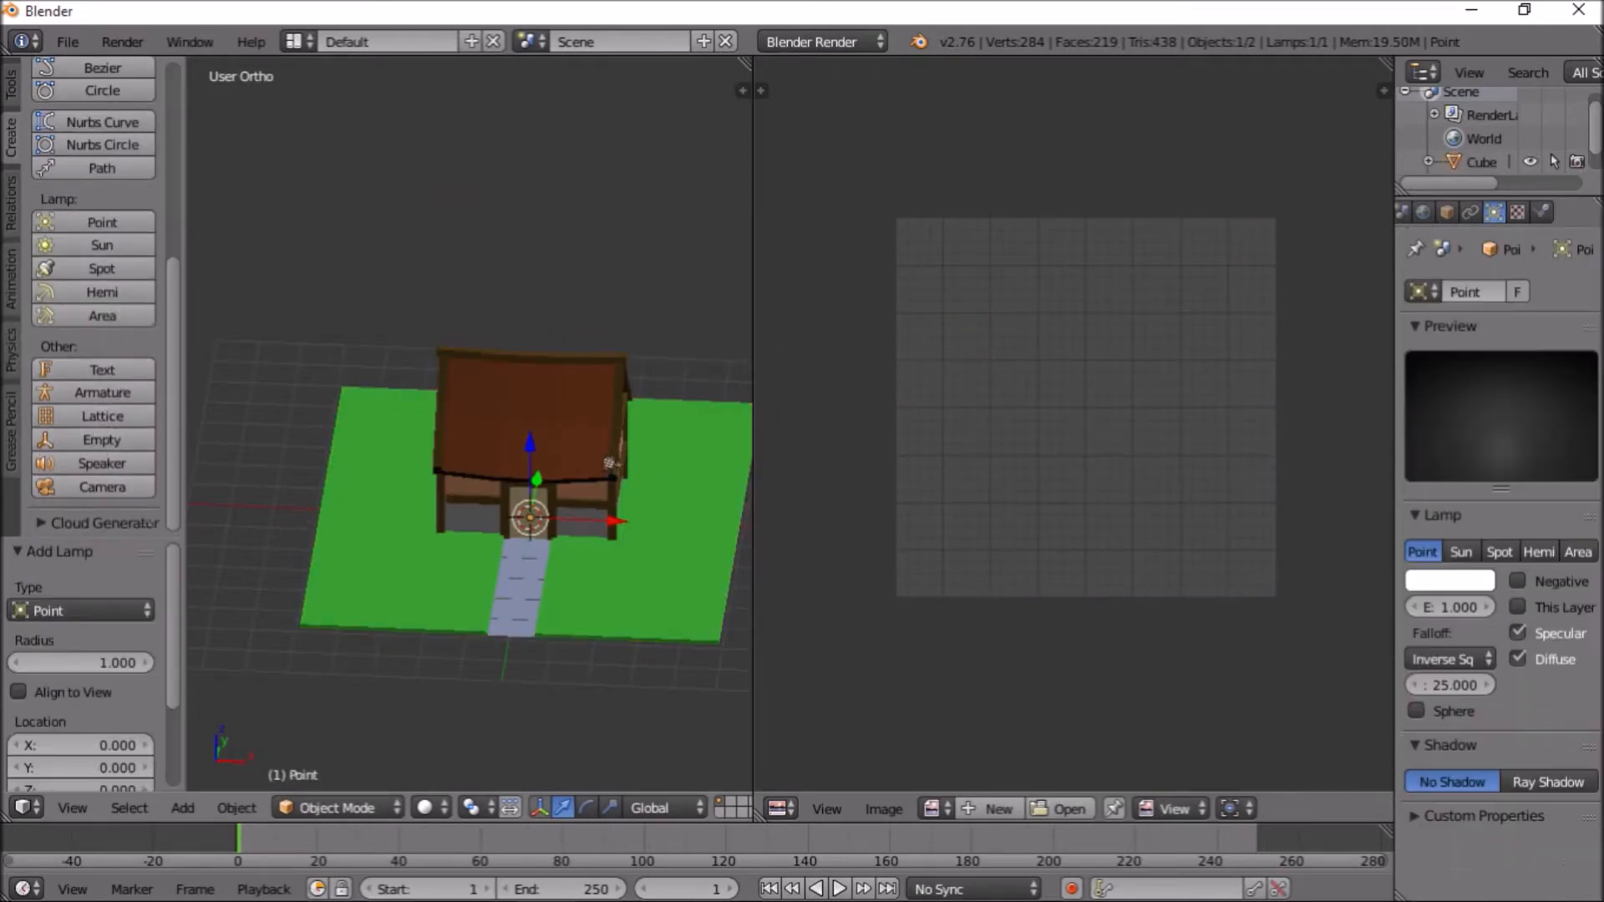
scroll(620, 453, down, 3)
ctrl+drag(504, 409, 523, 320)
middle_drag(511, 411, 673, 431)
ctrl+drag(585, 397, 447, 442)
key(KP_7)
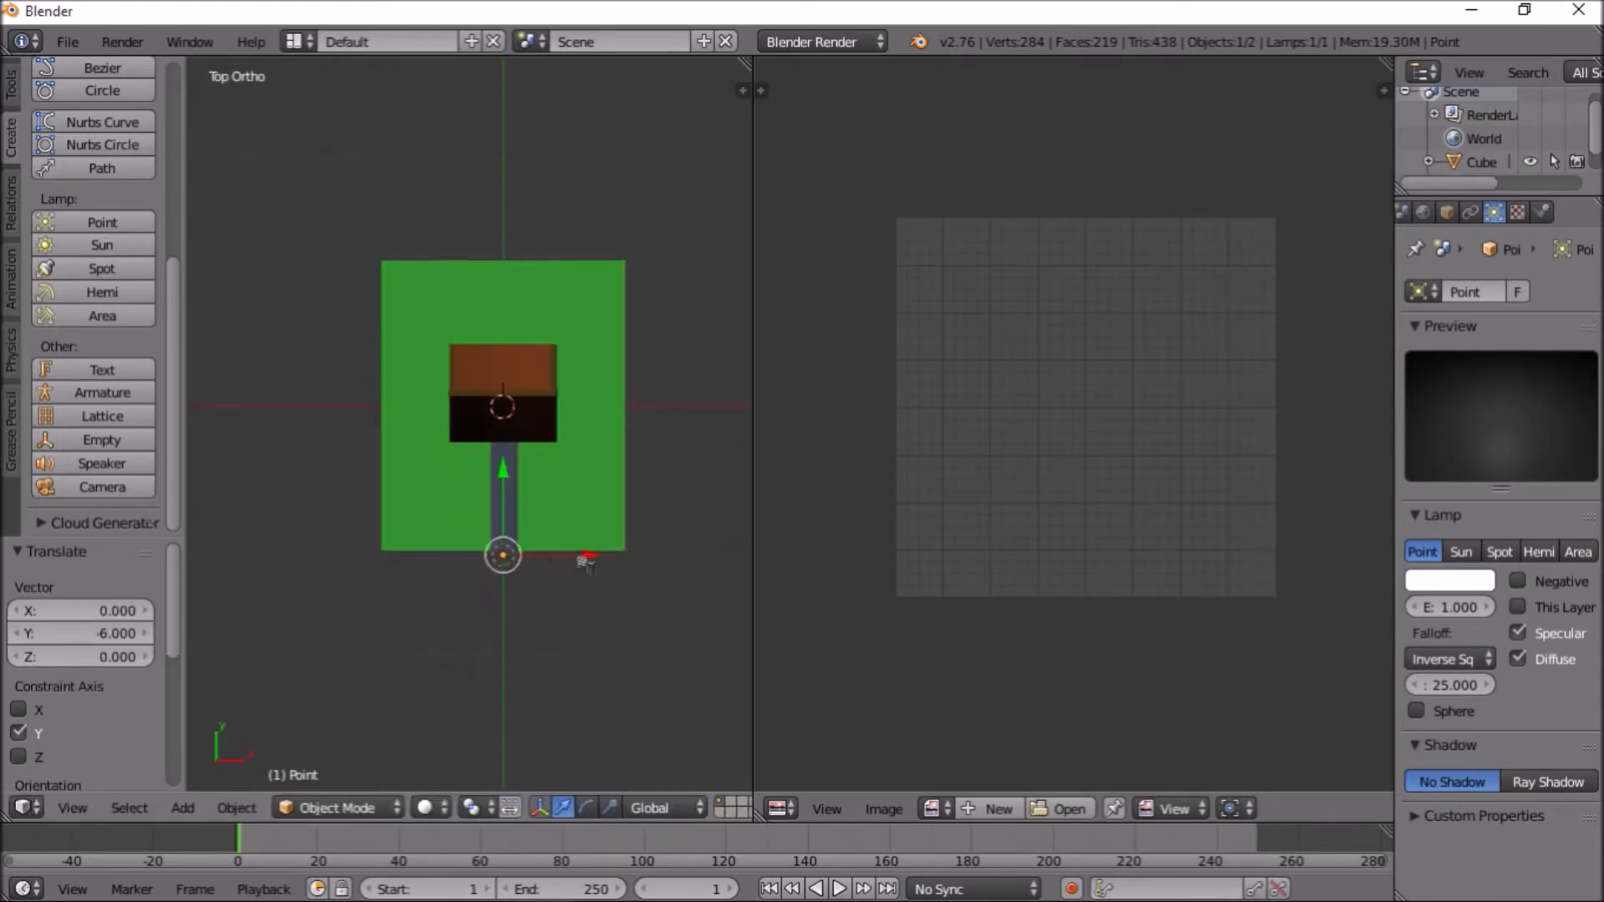
Move the lamp along X to the plot's front corner and place a duplicate at the back corner on the same side
key(g)
key(x)
click(710, 566)
key(shift+d)
right_click(660, 568)
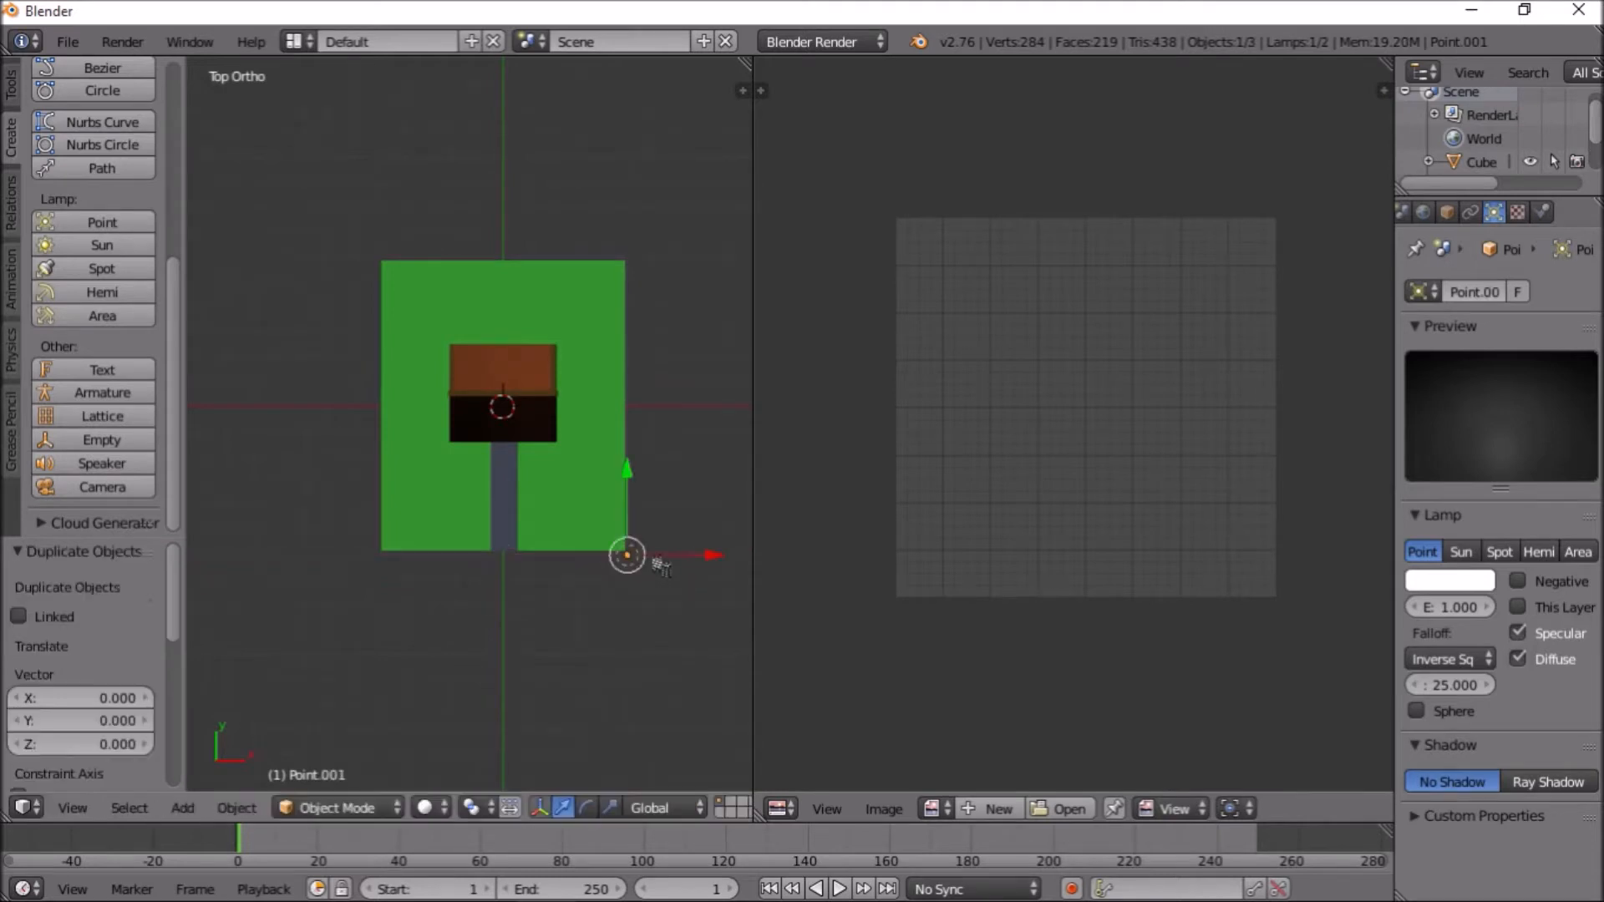
ctrl+drag(632, 473, 609, 185)
Duplicate the lamp to the opposite back corner, and place another copy -12 units along Y at the remaining front corner
key(shift+d)
right_click(648, 299)
ctrl+drag(708, 258, 459, 257)
key(shift+d)
right_click(455, 315)
ctrl+drag(379, 197, 376, 465)
Select all four corner lamps, duplicate them and lower the copies 4 units along Z
middle_drag(580, 568, 535, 390)
mouse_move(521, 604)
middle_down()
mouse_move(483, 479)
mouse_move(519, 599)
middle_up()
shift+right_click(403, 353)
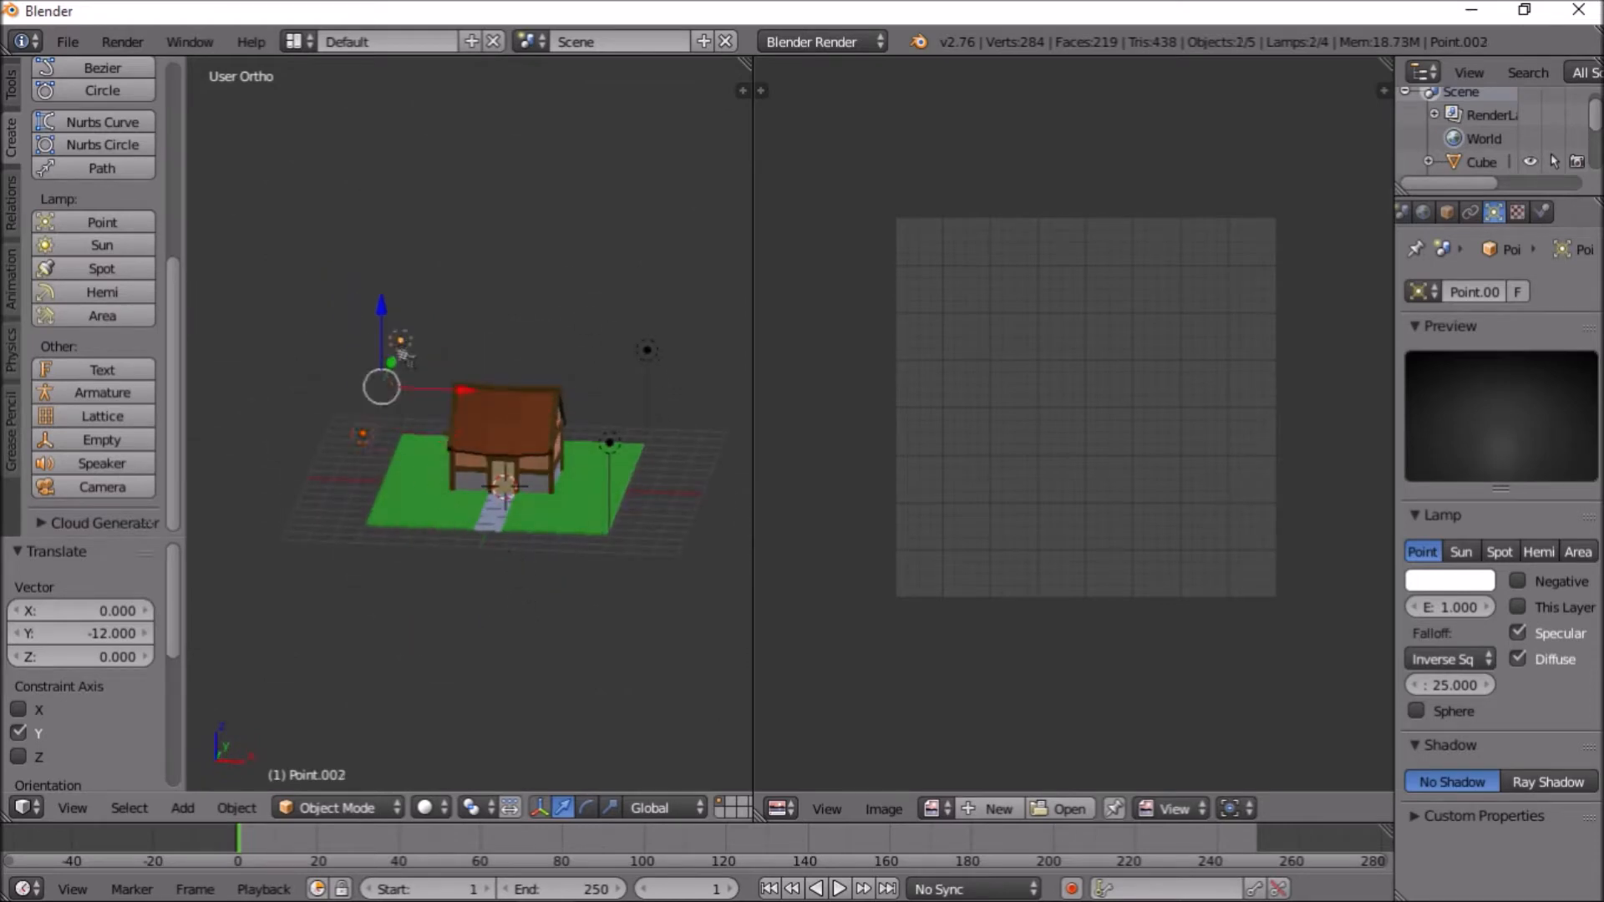
shift+right_click(648, 350)
shift+right_click(610, 444)
key(shift+d)
right_click(562, 359)
ctrl+drag(505, 314, 506, 398)
Raise the four lower lamps 0.21 units along Z
key(KP_1)
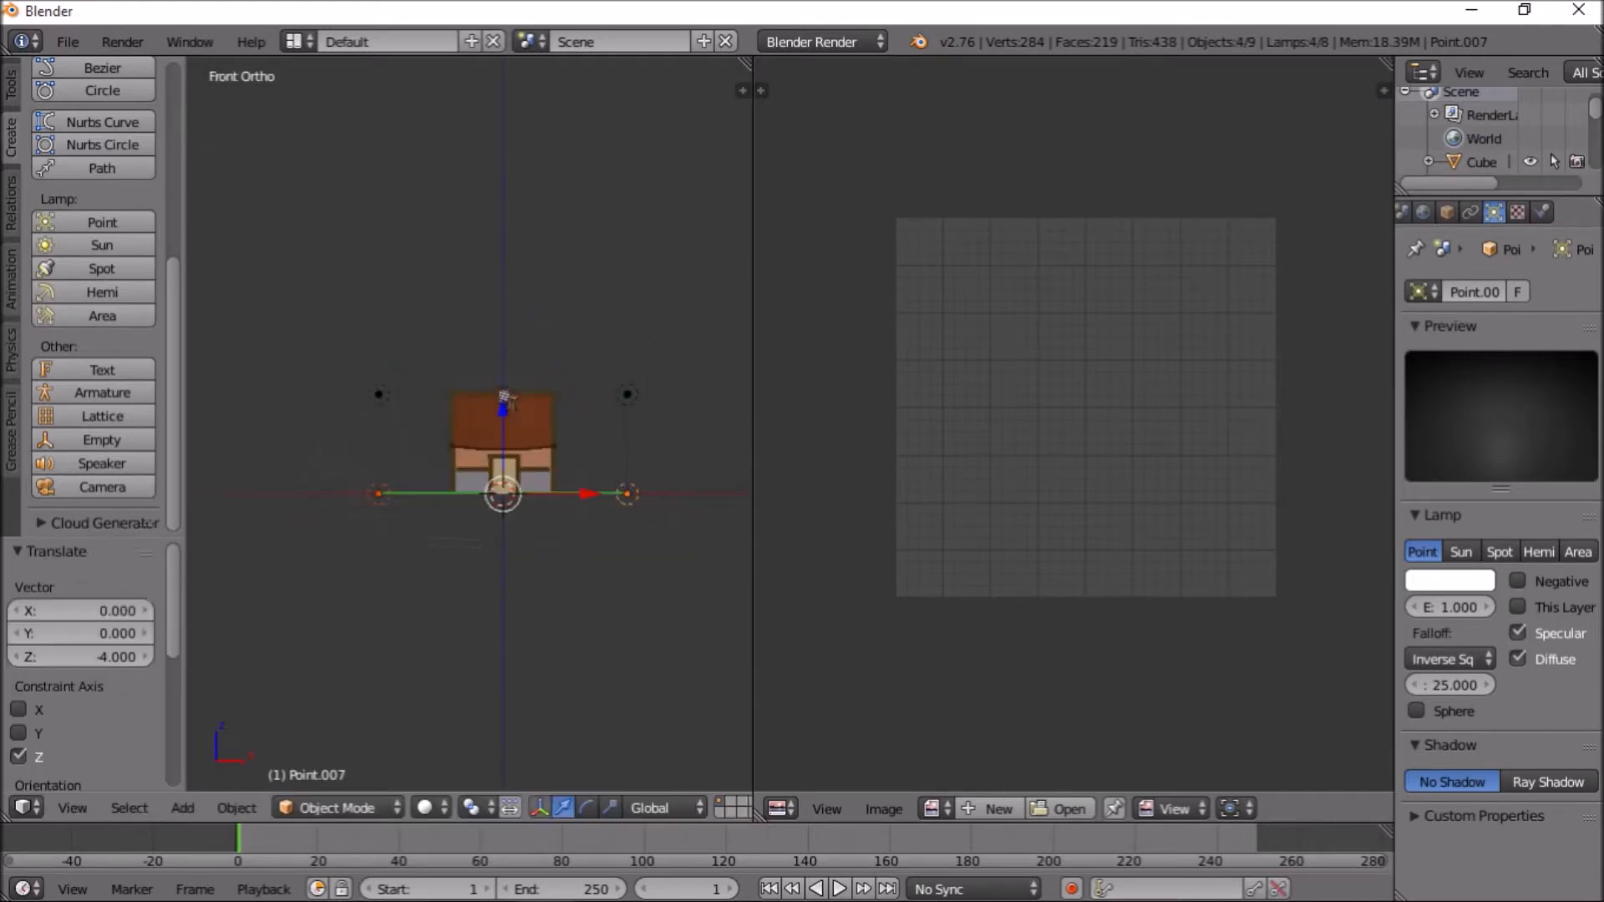
scroll(528, 475, up, 5)
drag(558, 523, 556, 510)
middle_drag(556, 511, 531, 549)
Switch the 3D view to Material shading and examine the edge where the roof meets its sloping gable beam
click(426, 807)
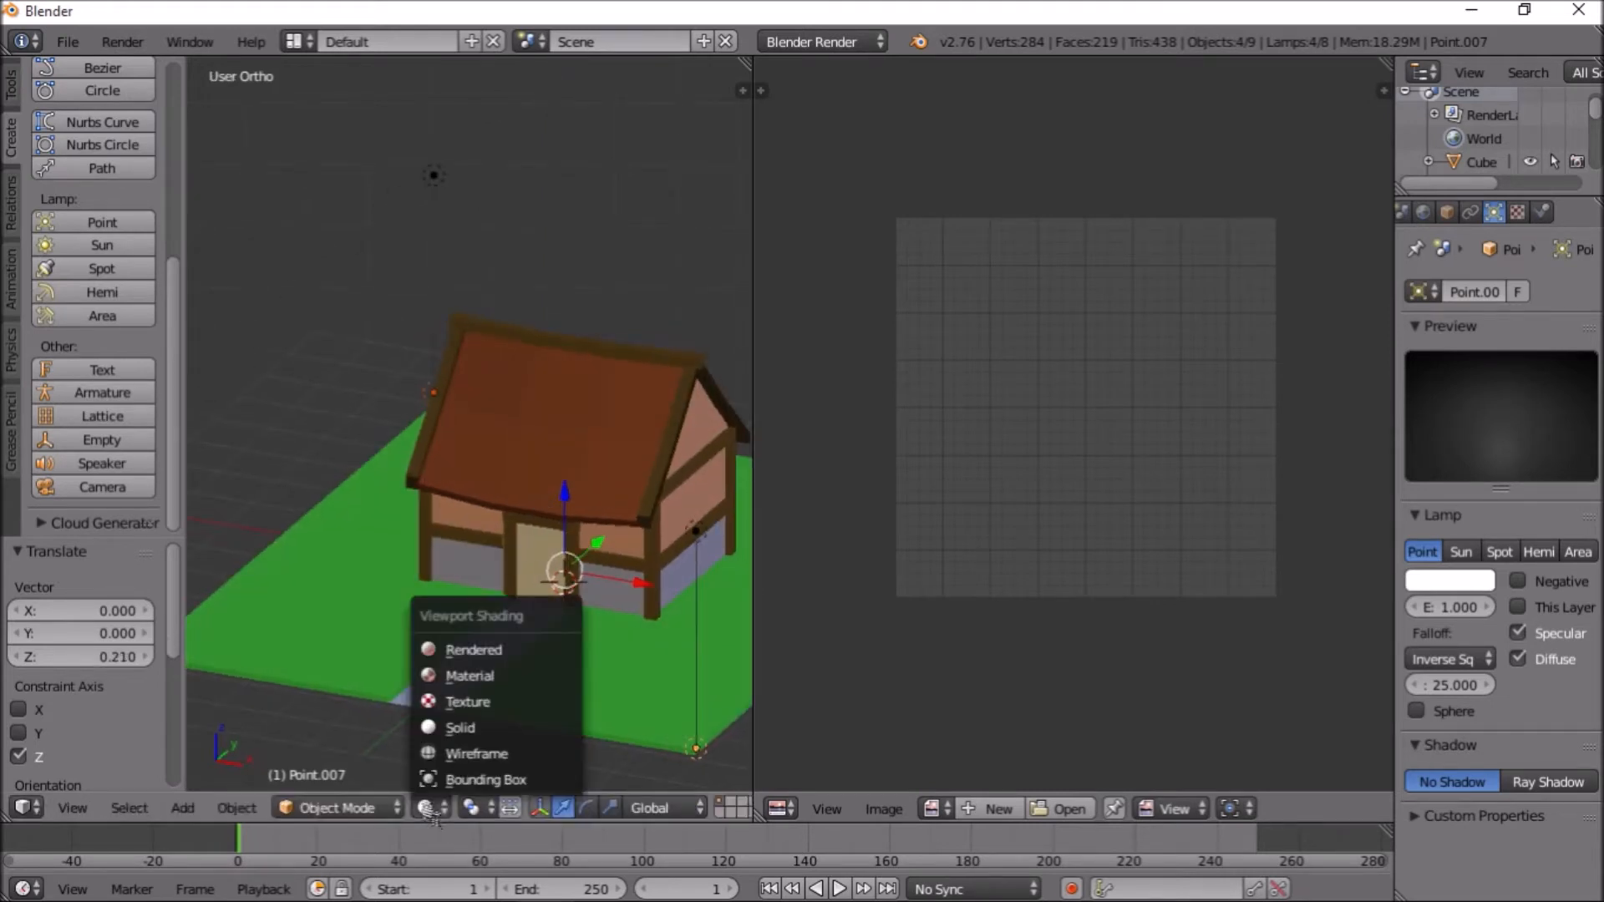
click(473, 680)
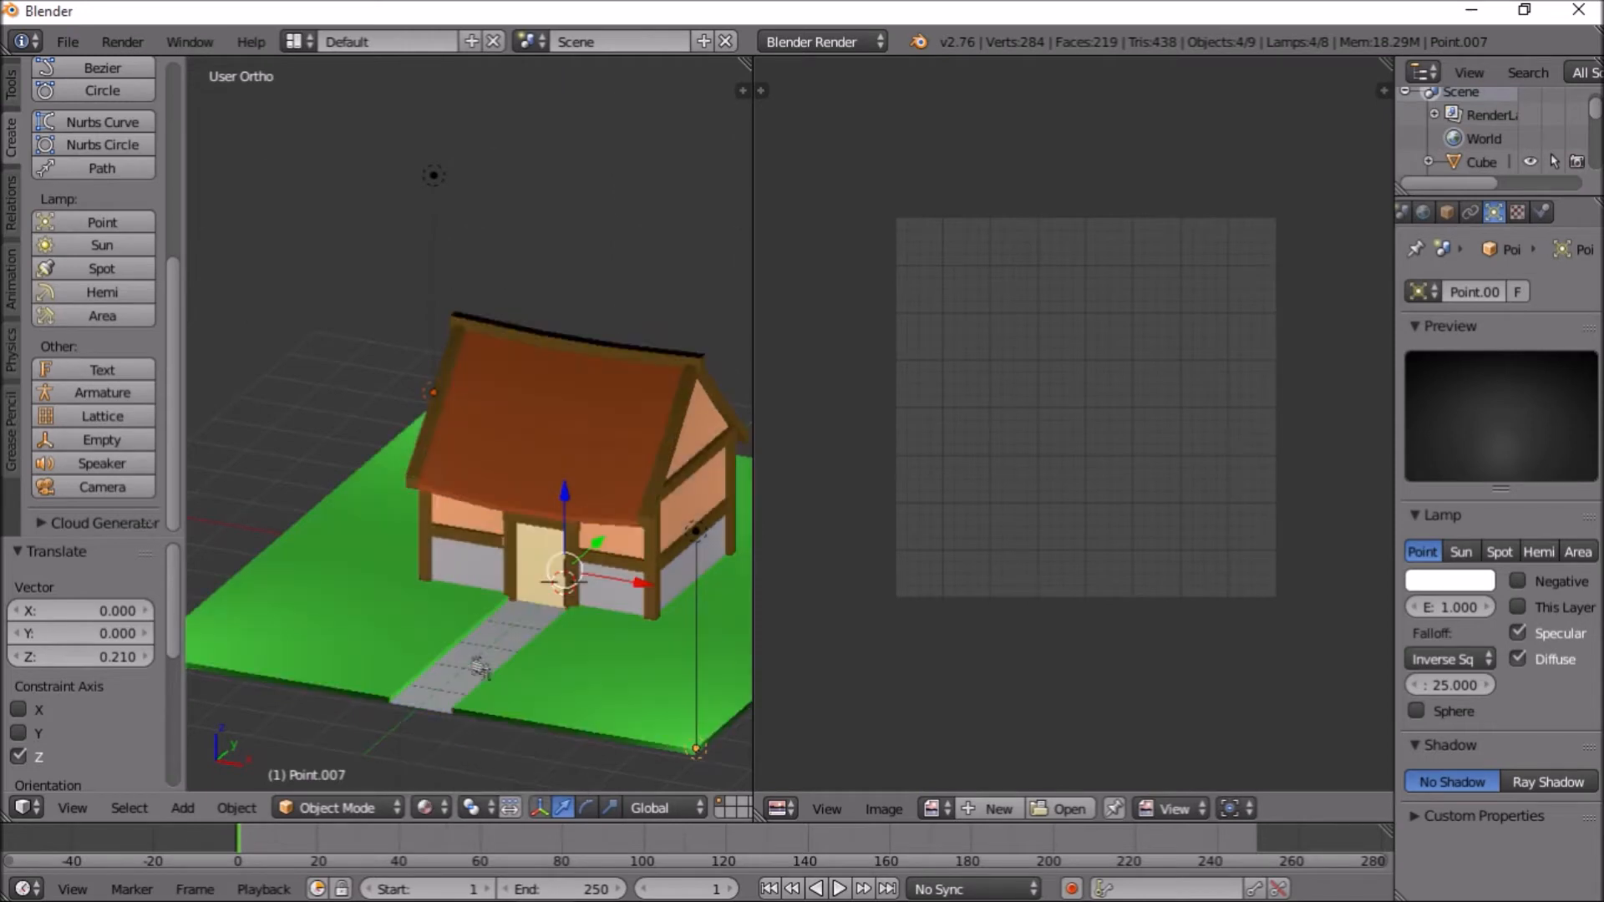
scroll(577, 641, down, 3)
middle_drag(600, 554, 391, 507)
scroll(389, 505, up, 8)
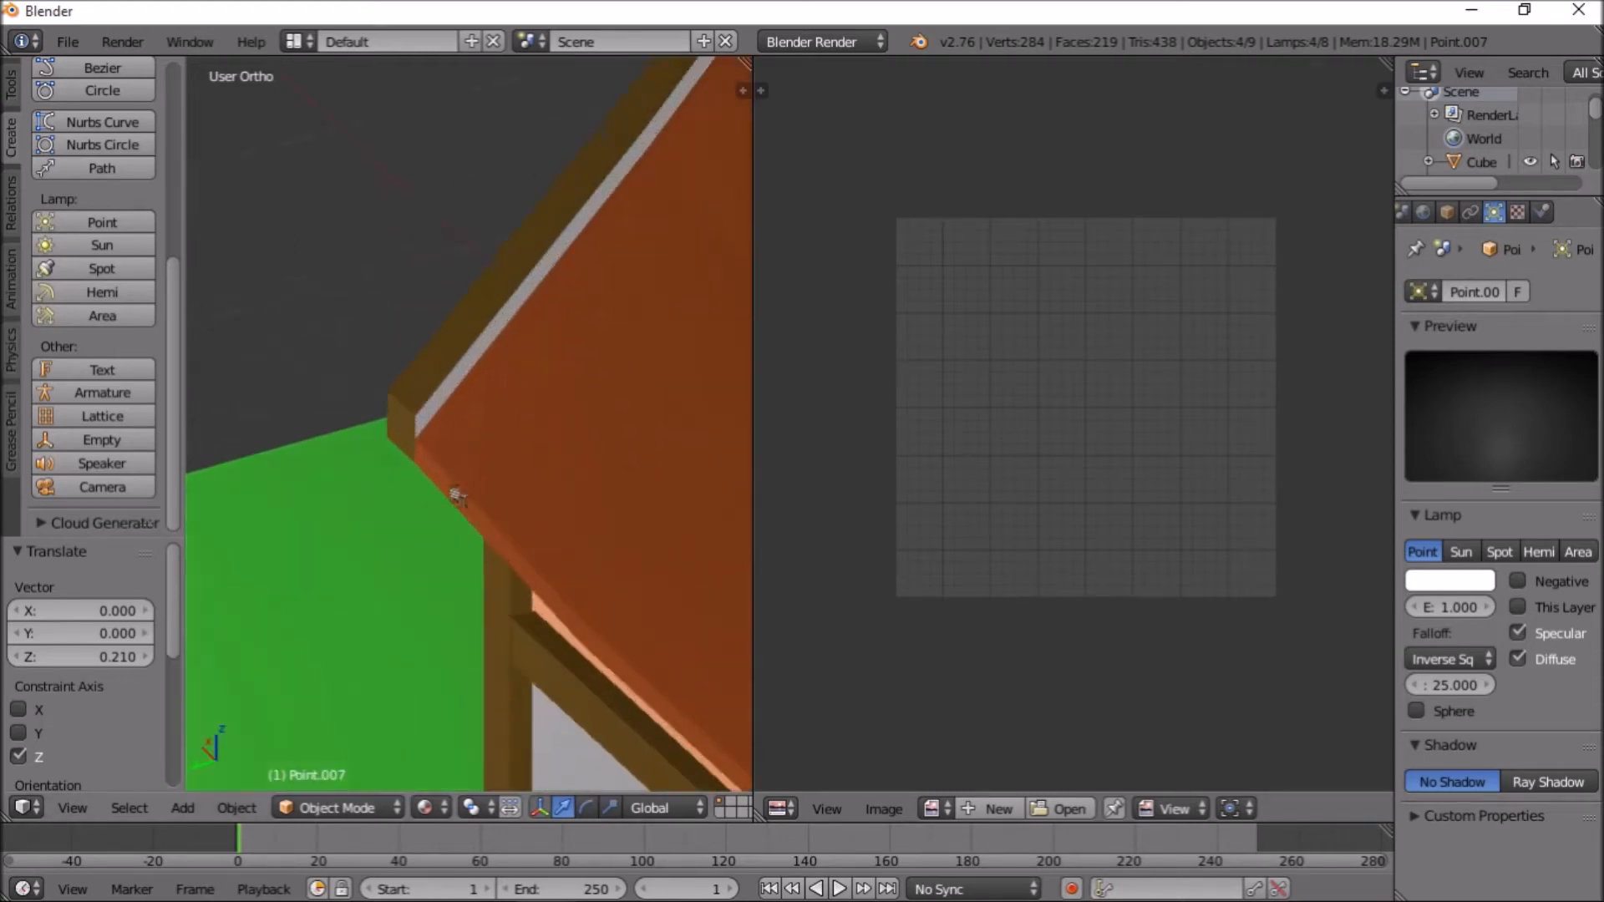
middle_drag(389, 502, 389, 519)
In Edit Mode, select the two grey faces along the sloping gable beam and assign them the dark brown house beam material
right_click(388, 506)
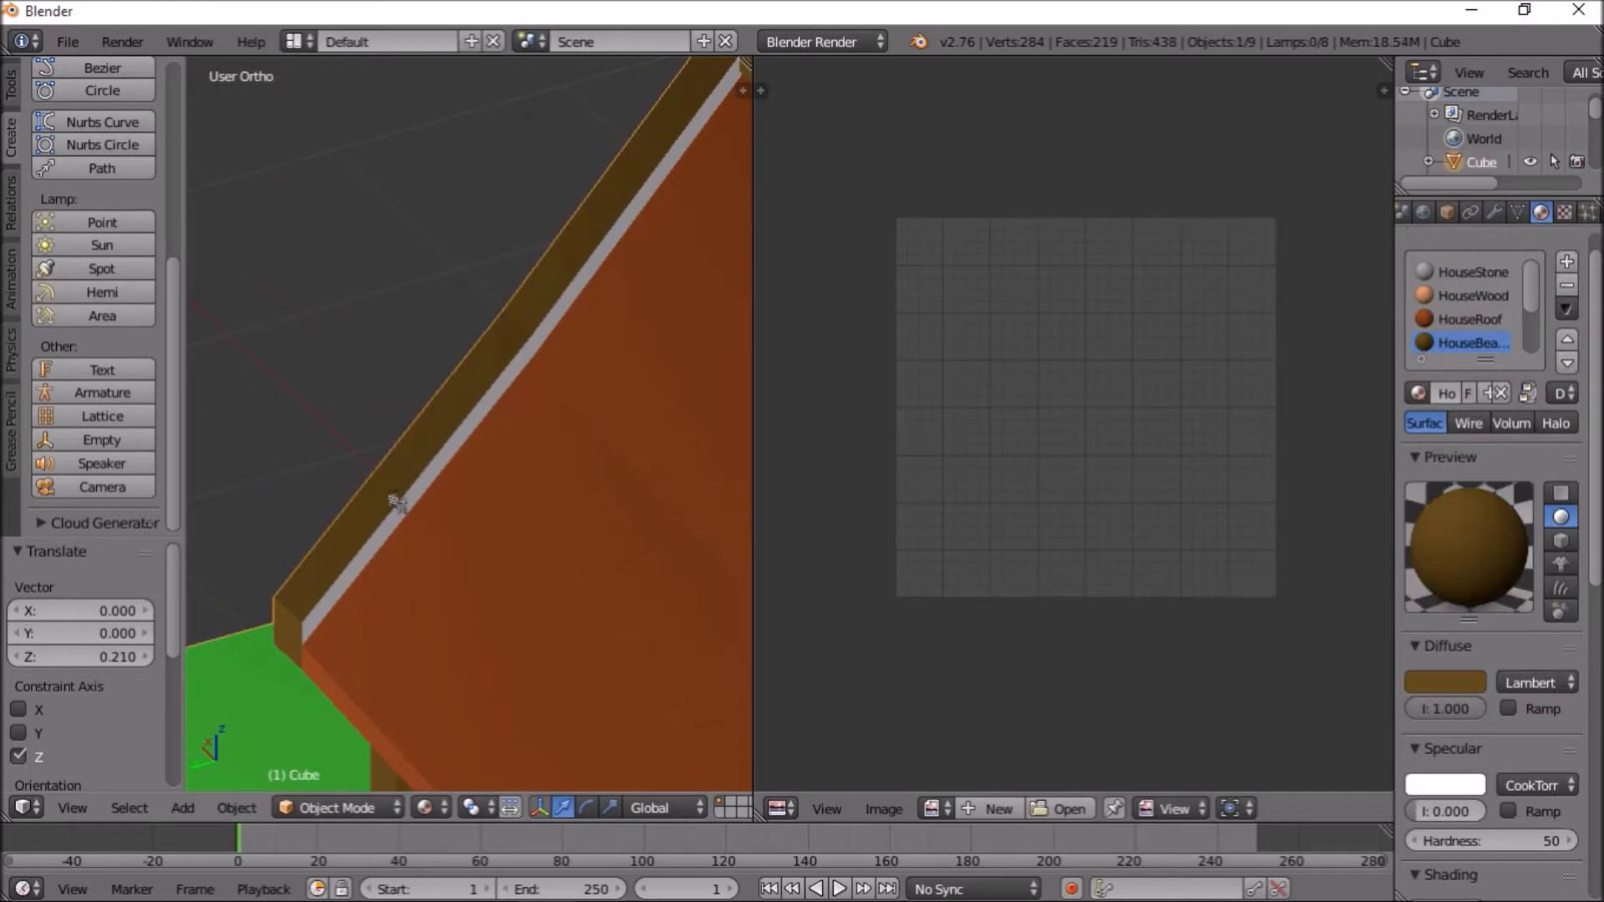
key(Tab)
right_click(416, 501)
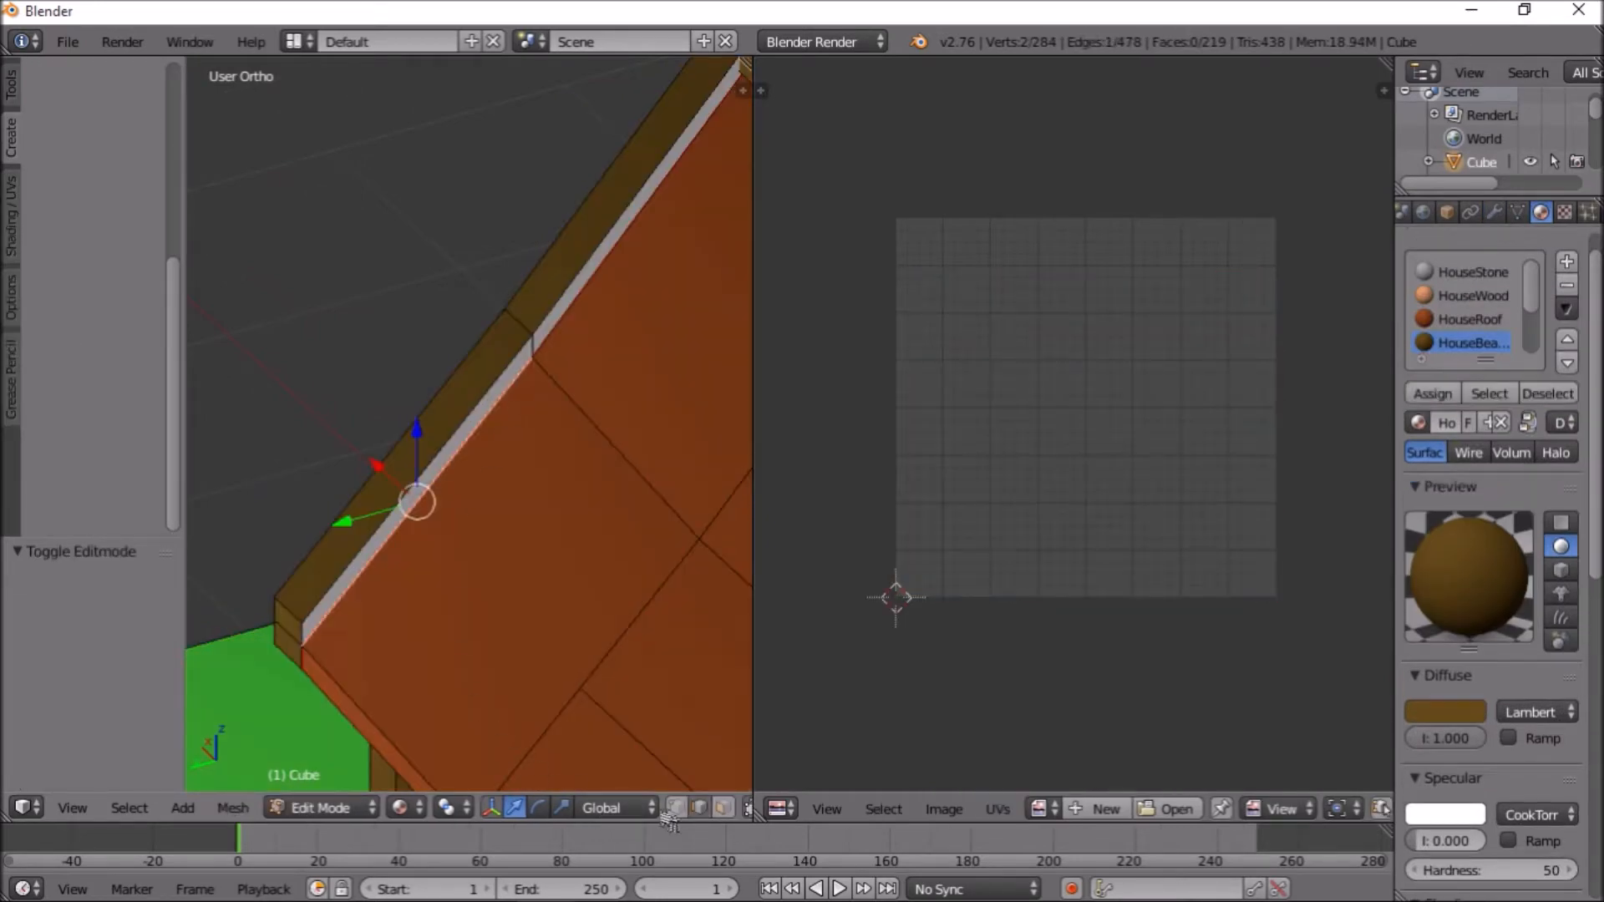
key(a)
right_click(418, 490)
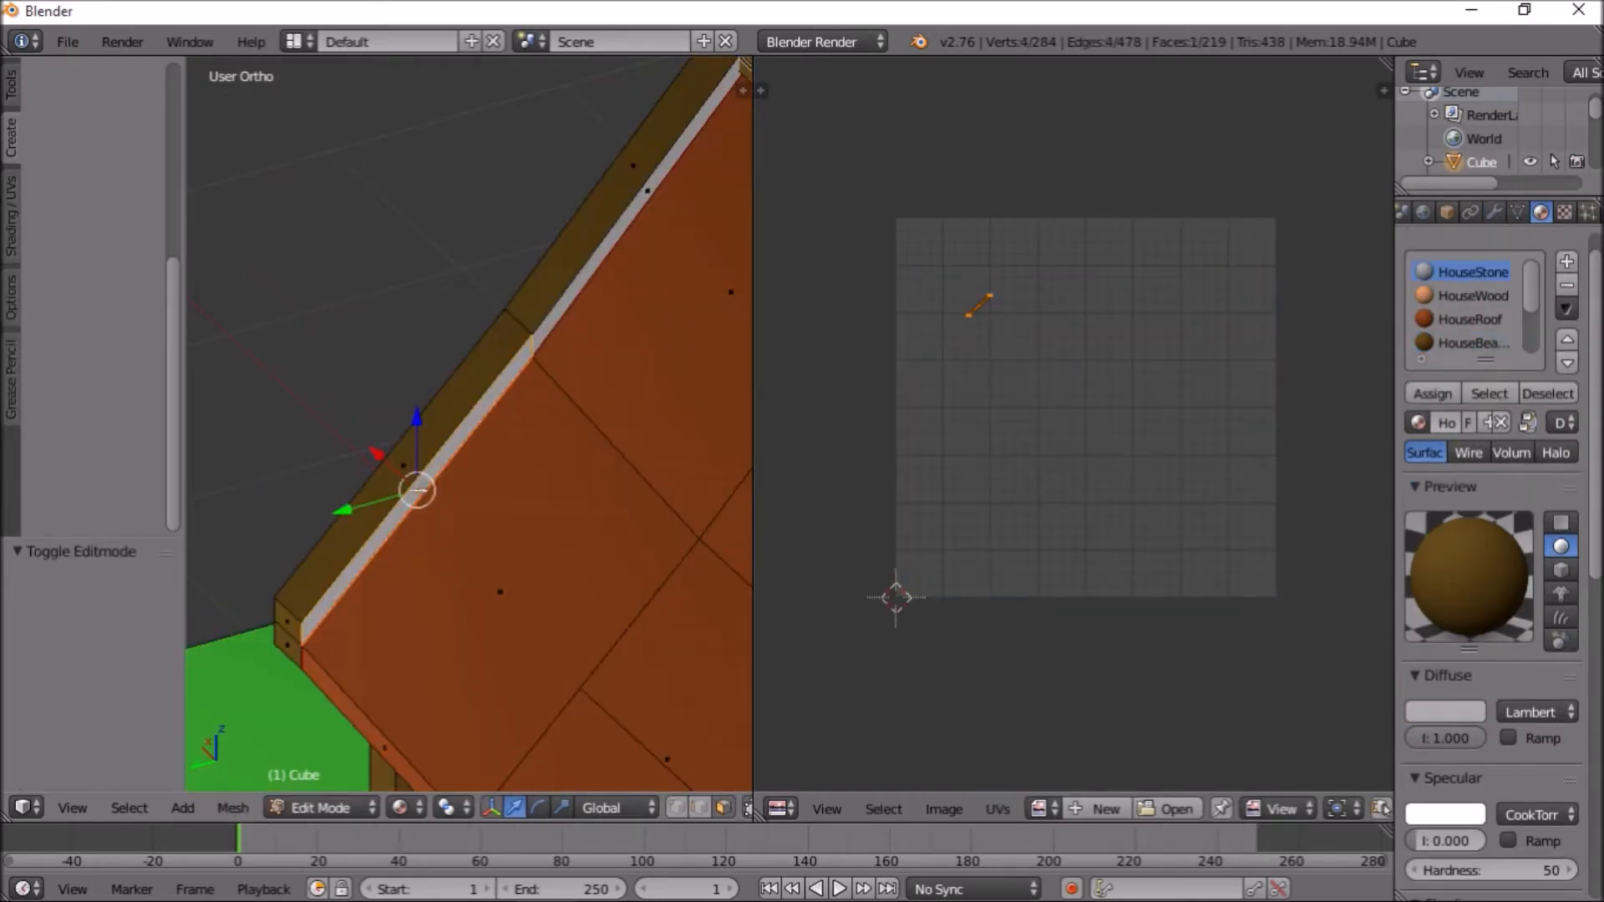
shift+right_click(595, 266)
scroll(593, 284, down, 3)
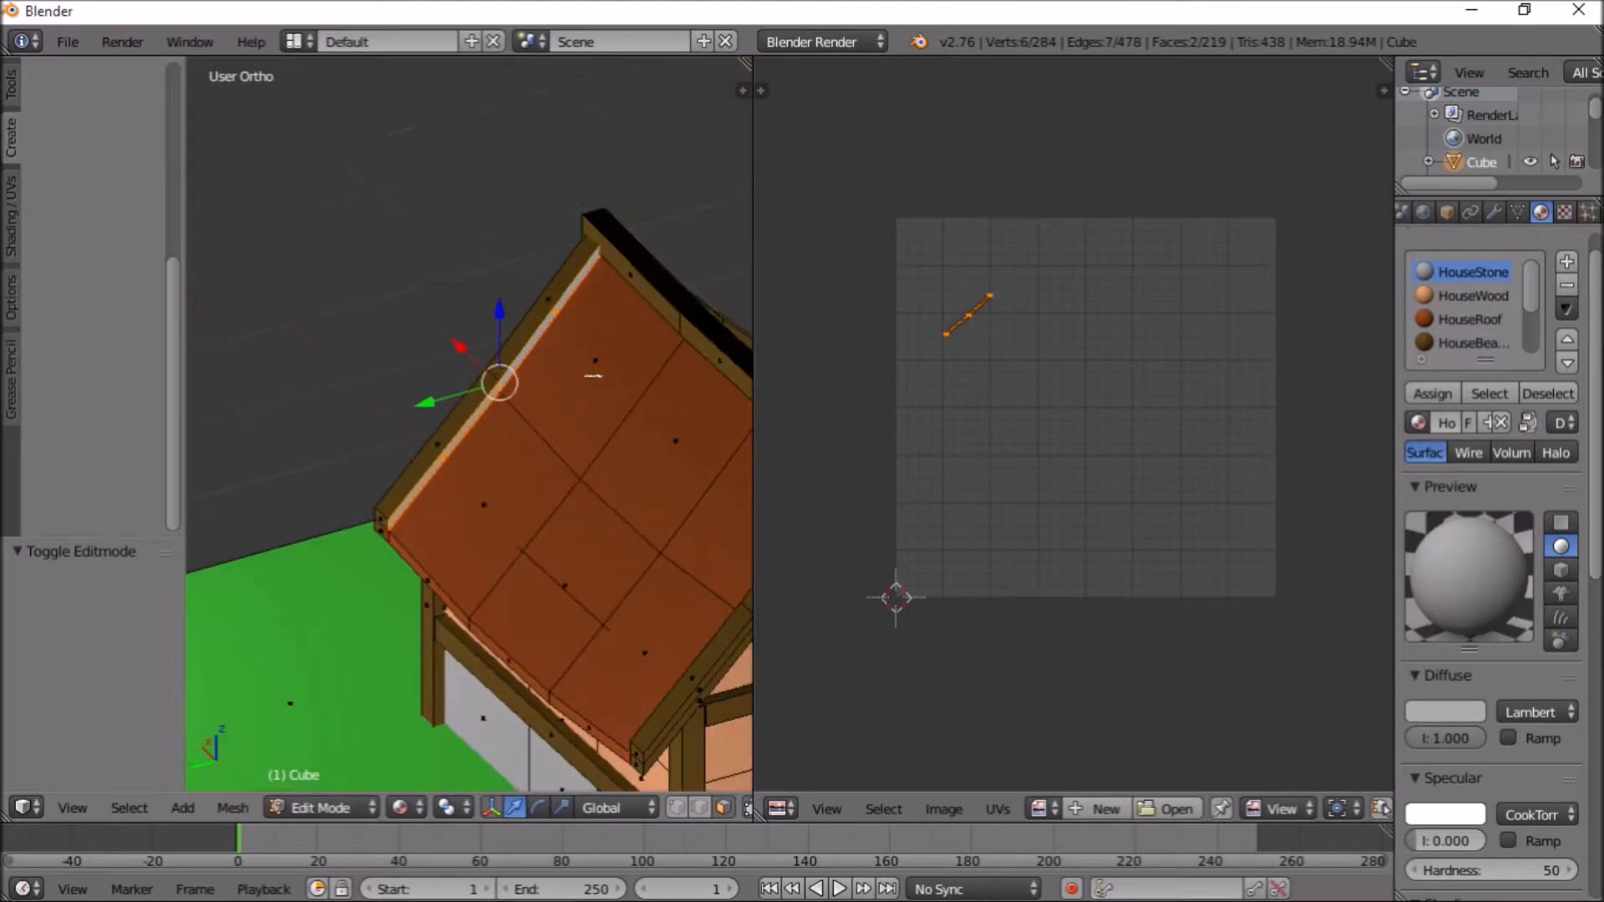
click(1478, 344)
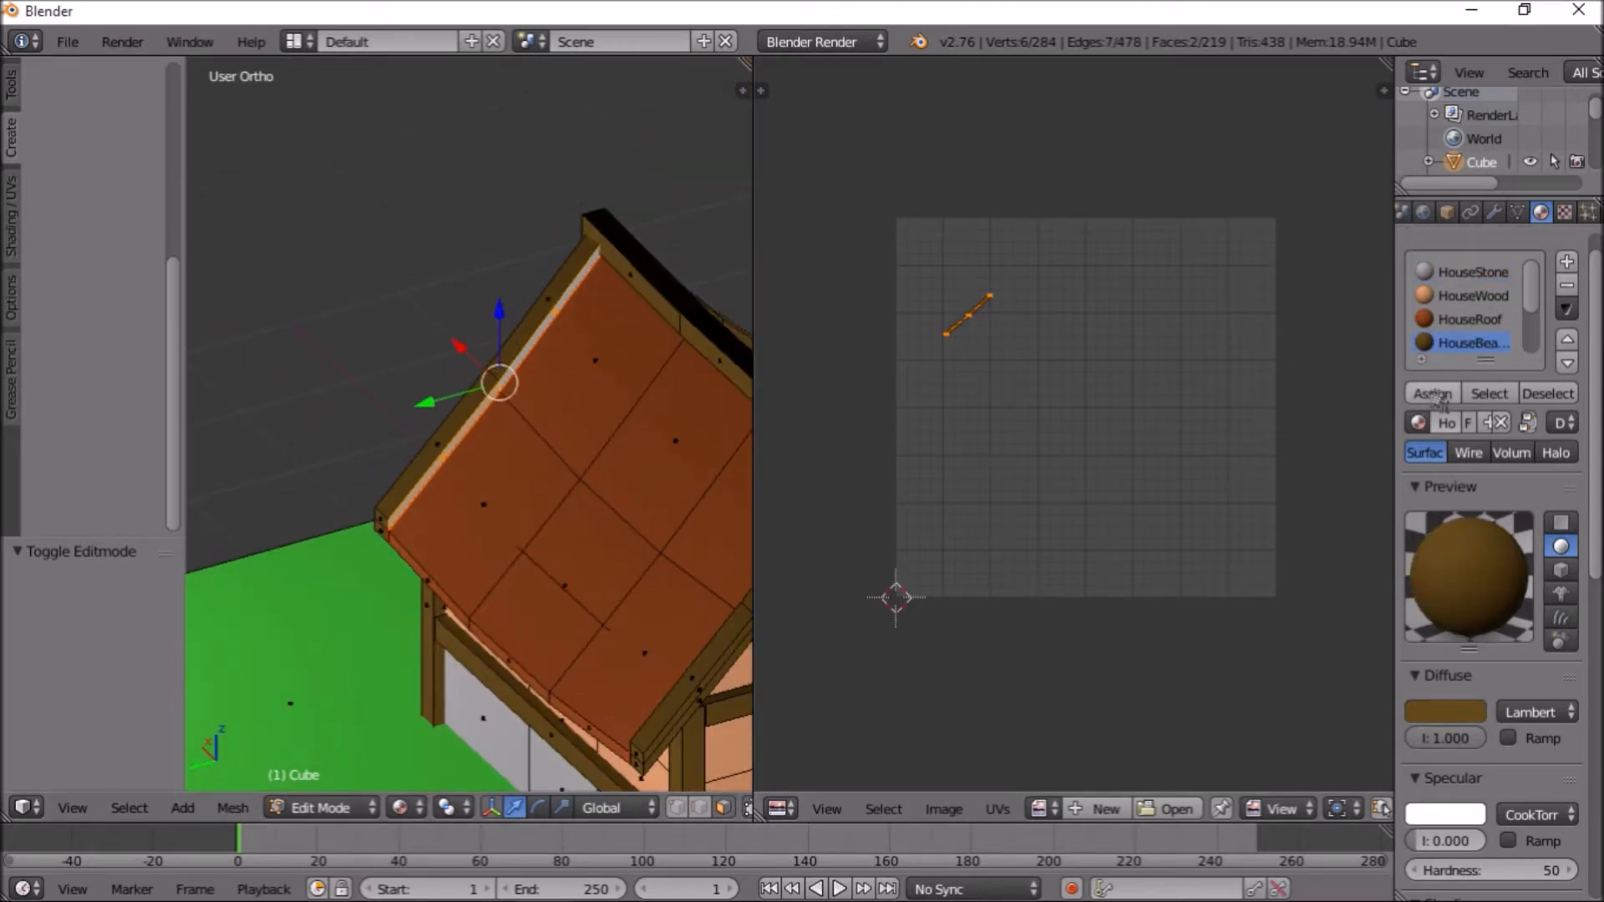
click(1434, 394)
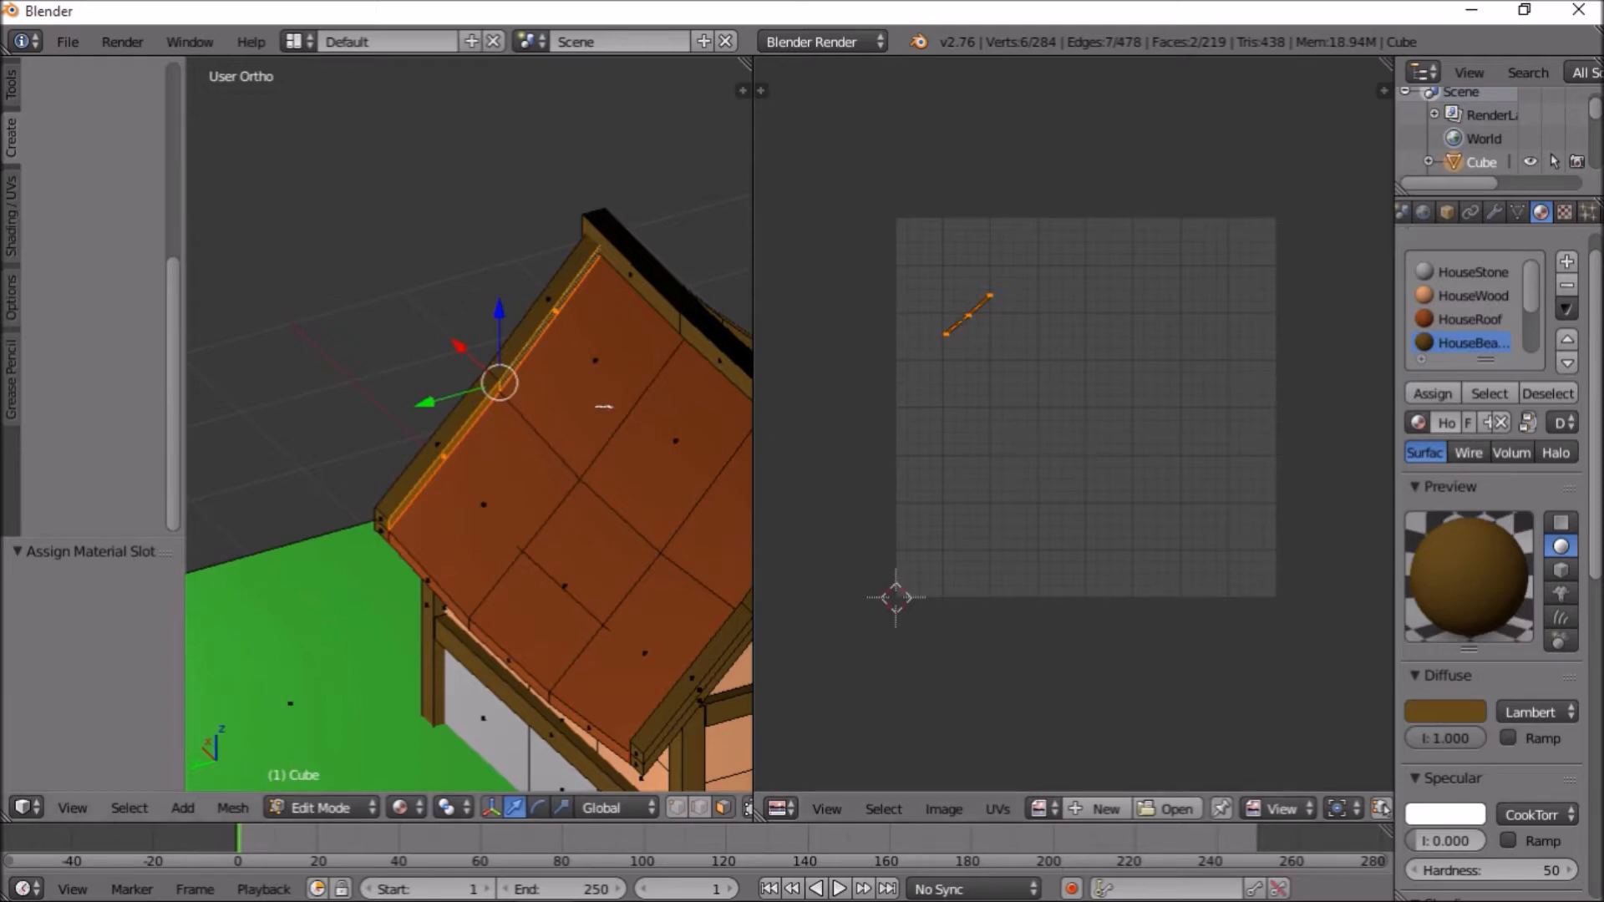
Add a new texture of type Image or Movie to the HouseStone material
click(1566, 213)
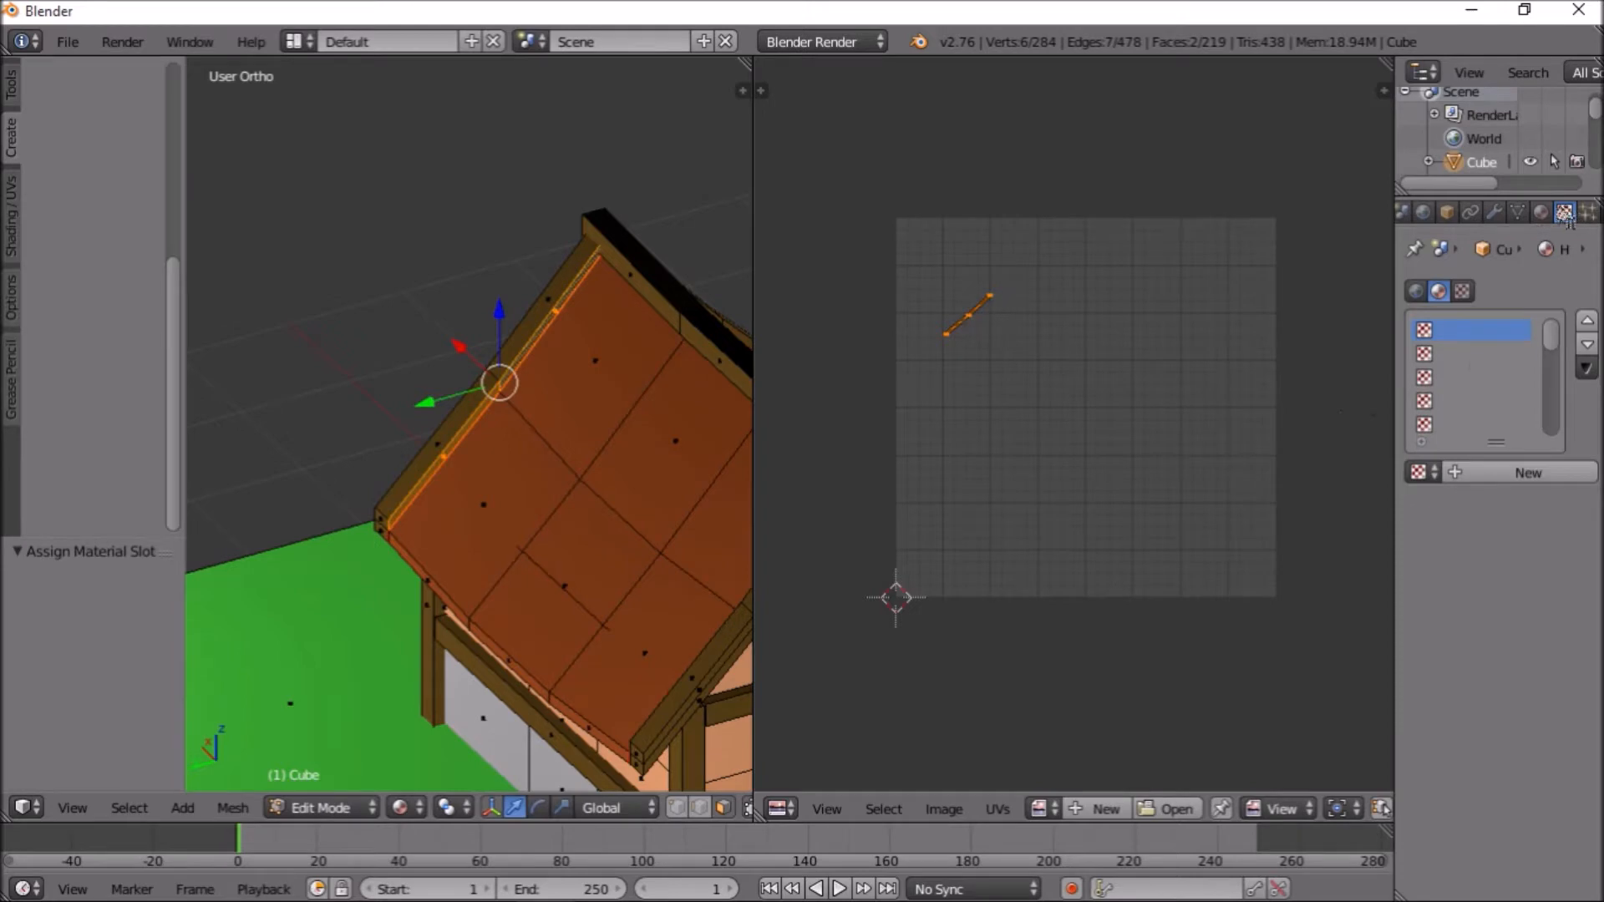
click(1518, 212)
click(1541, 212)
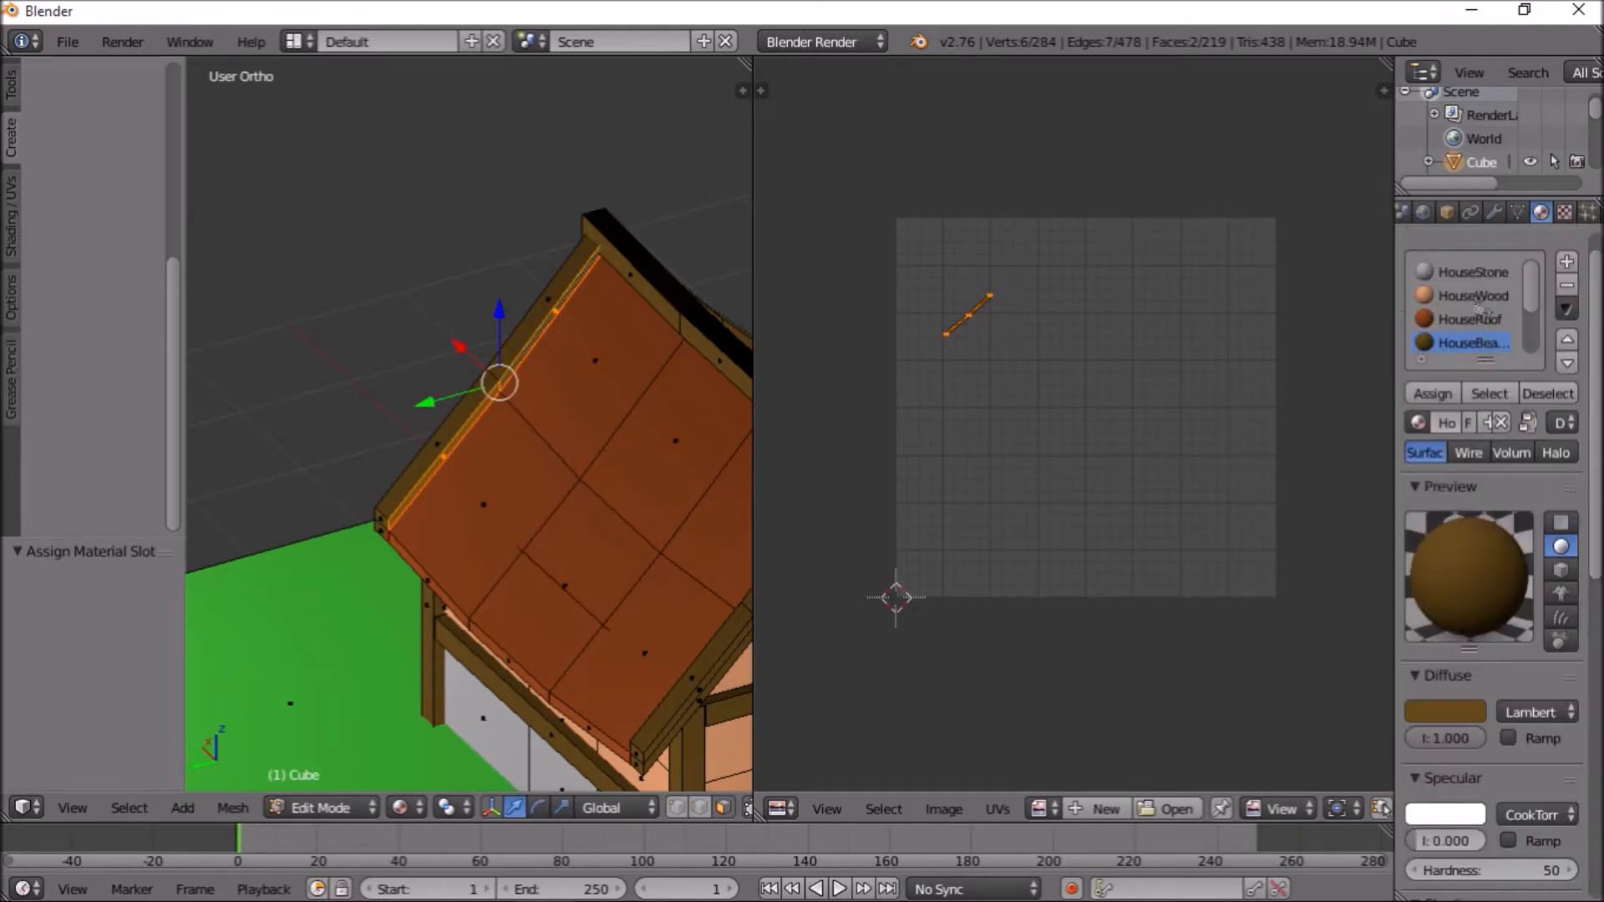
click(1474, 273)
click(1565, 212)
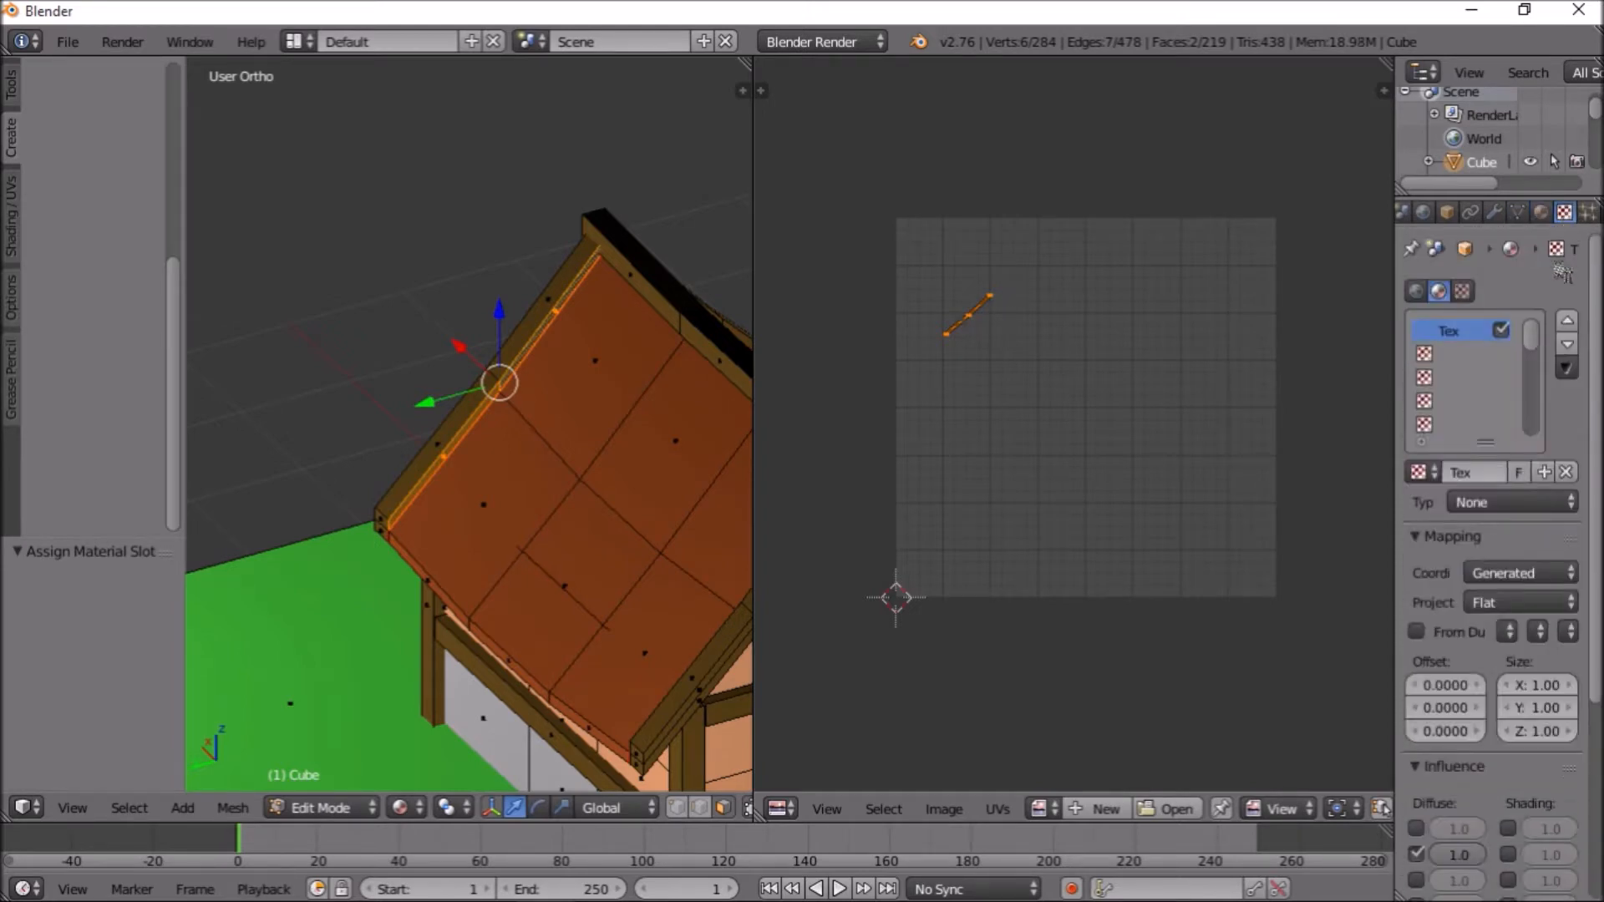
scroll(1521, 468, down, 3)
click(1525, 410)
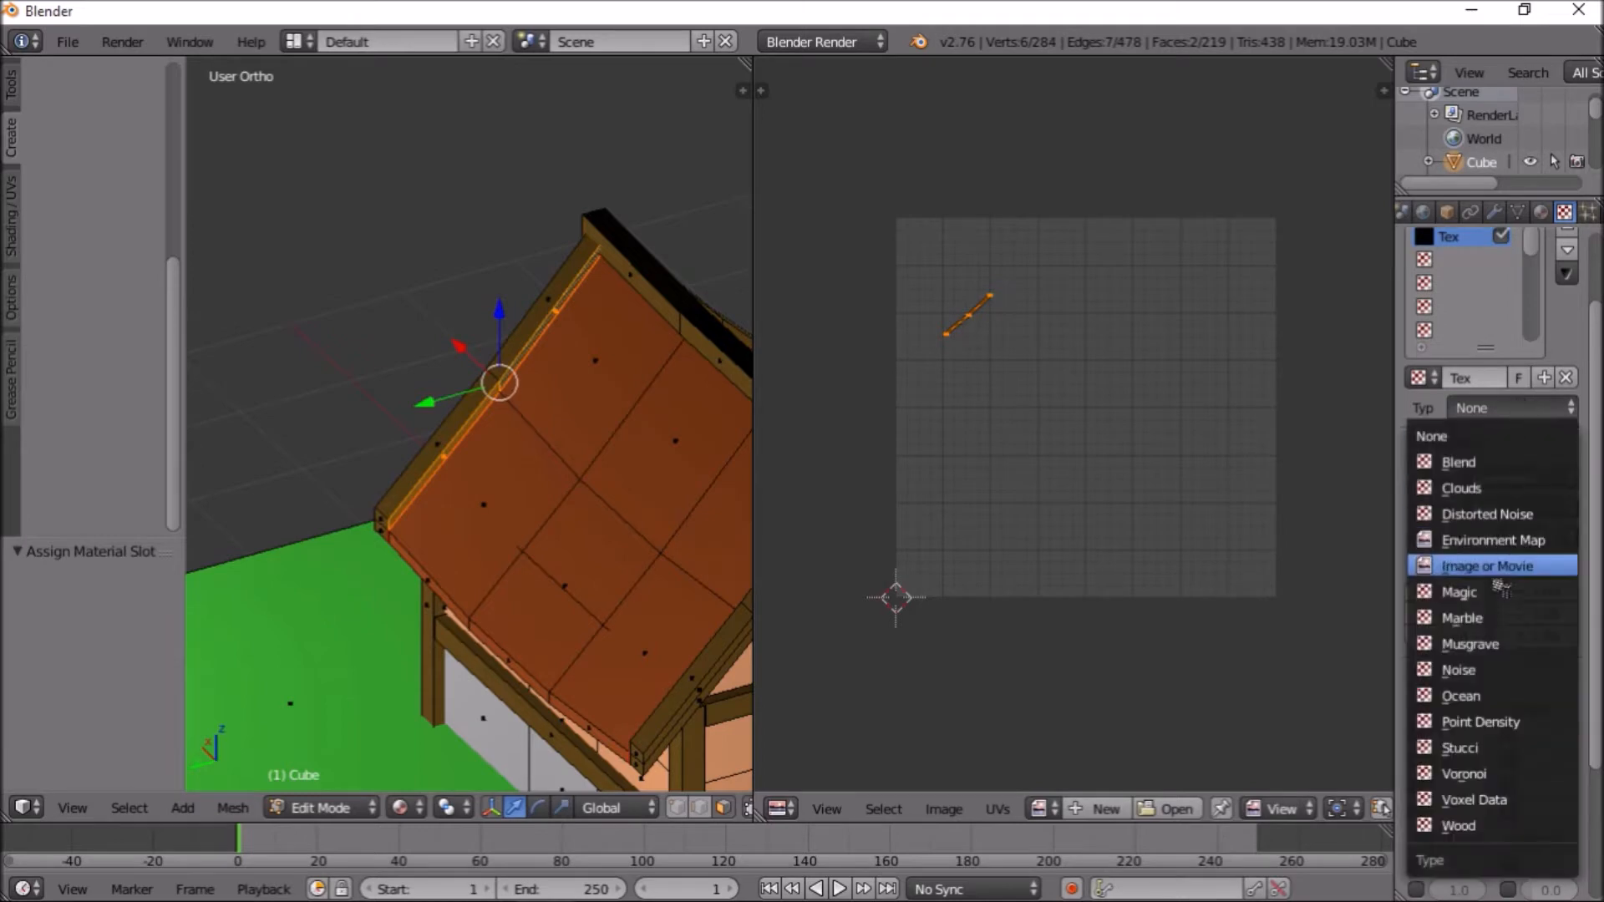
click(1512, 556)
scroll(1503, 600, down, 5)
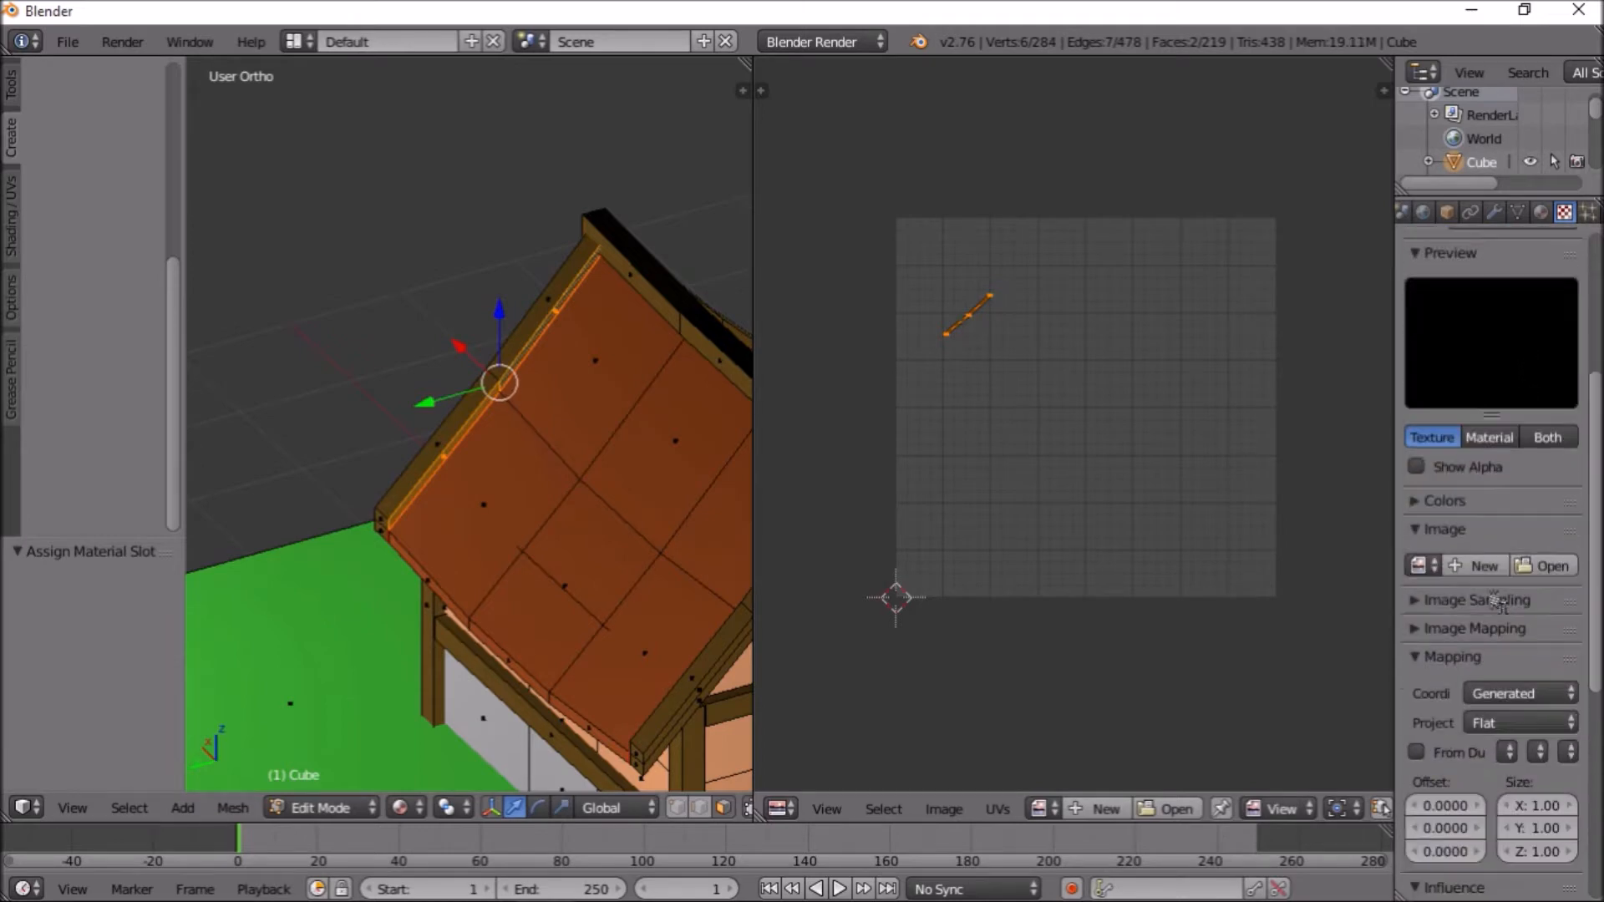
Load Stone.png from the TexturesPainted folder on the desktop as the texture's image
click(1553, 564)
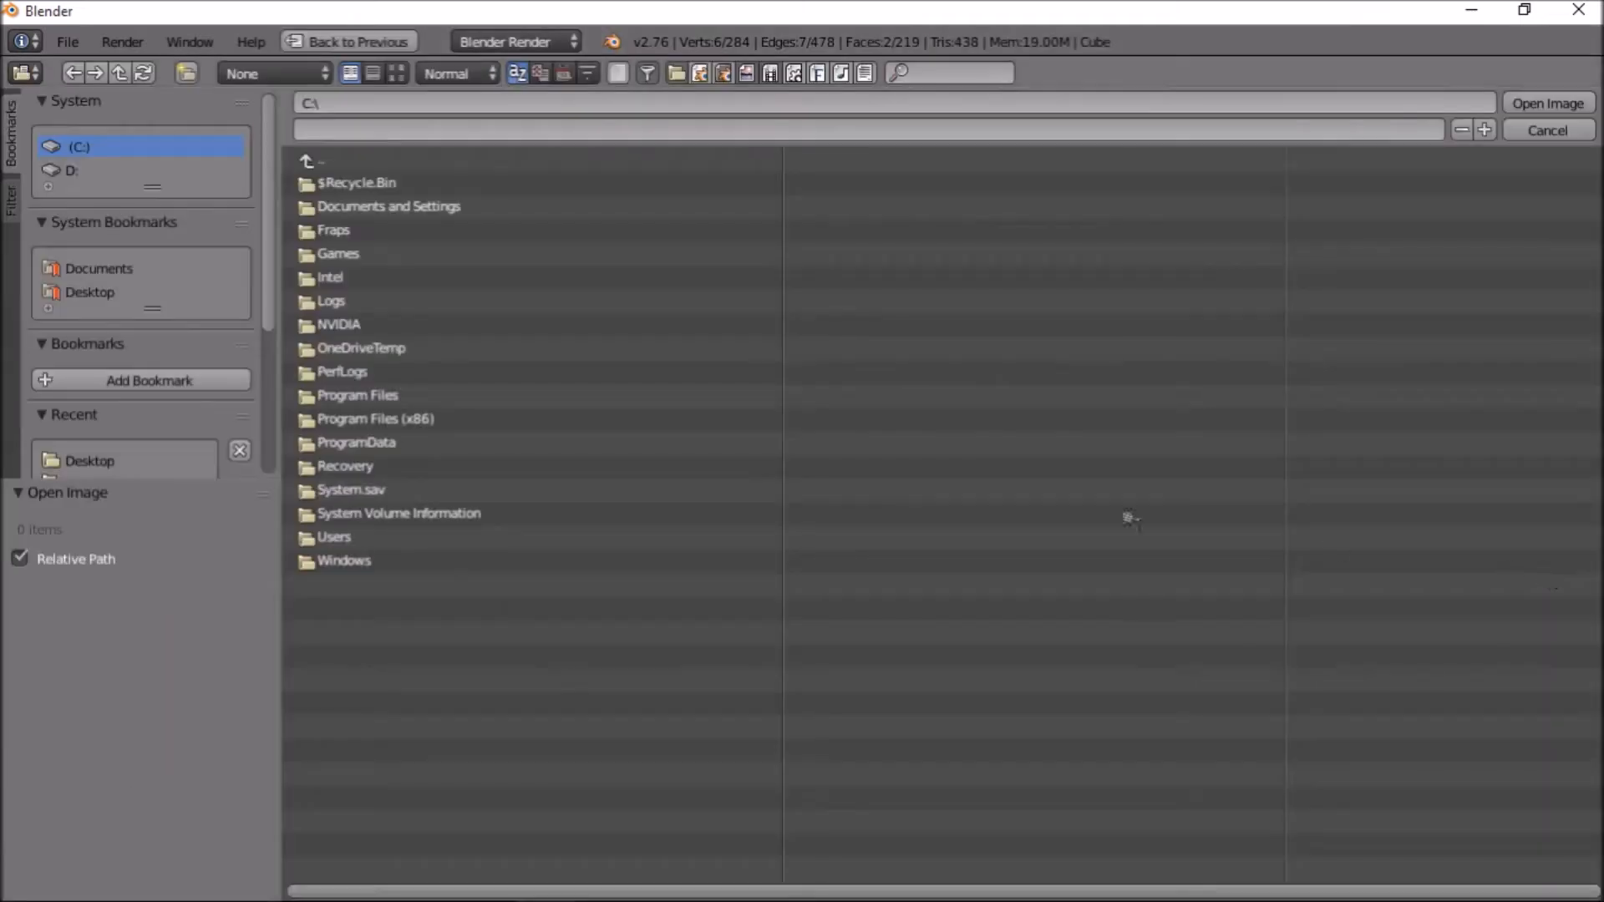
click(108, 468)
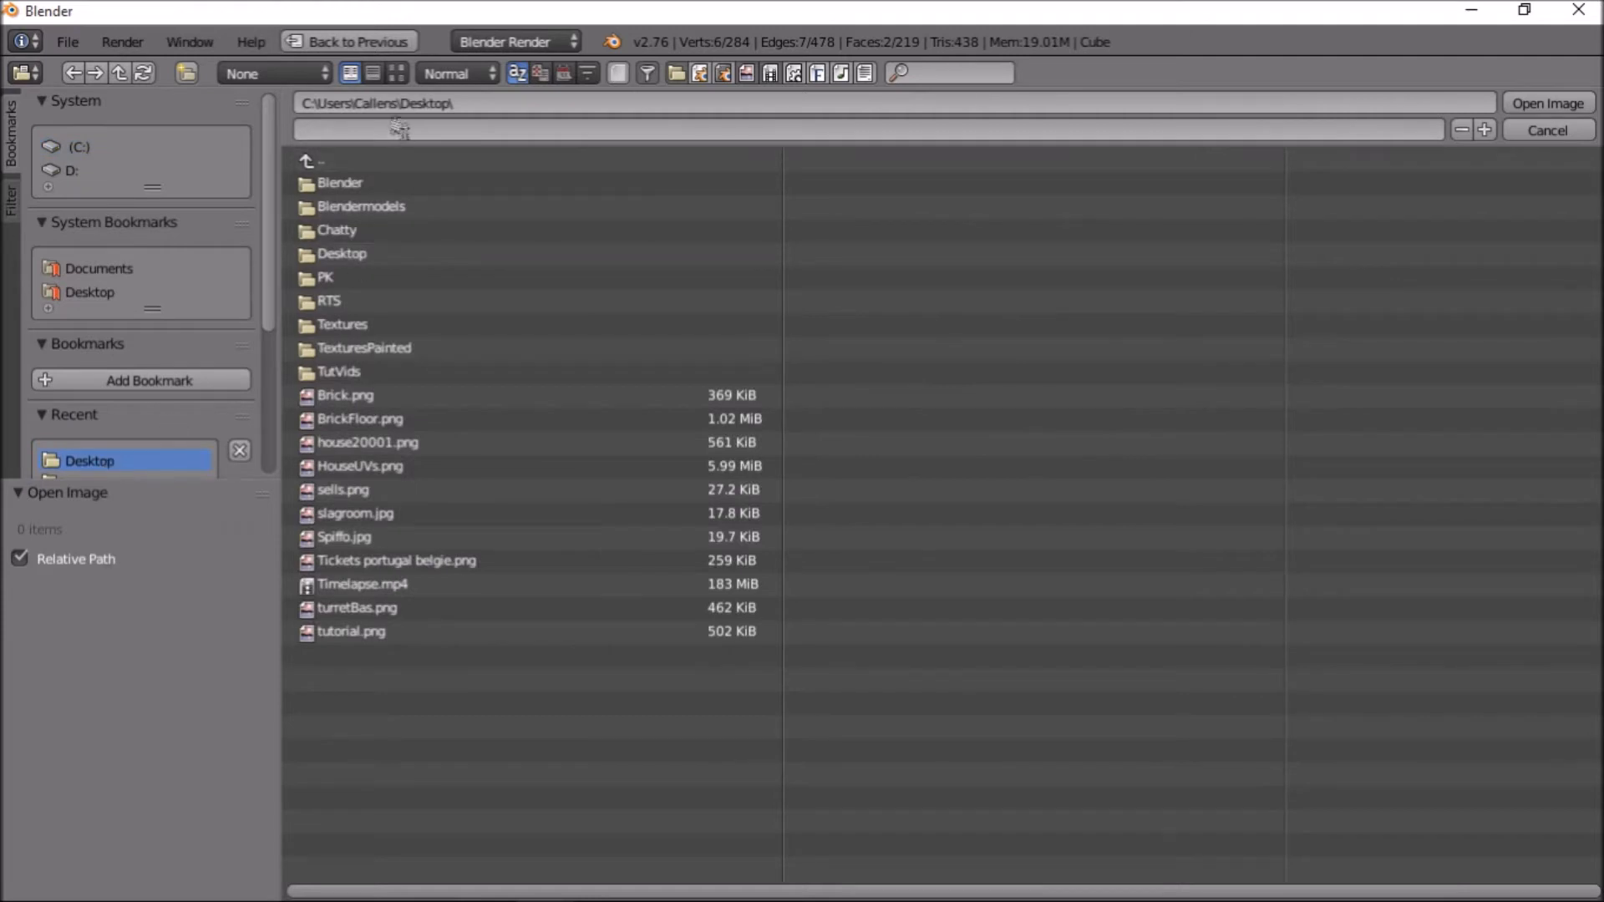
click(397, 74)
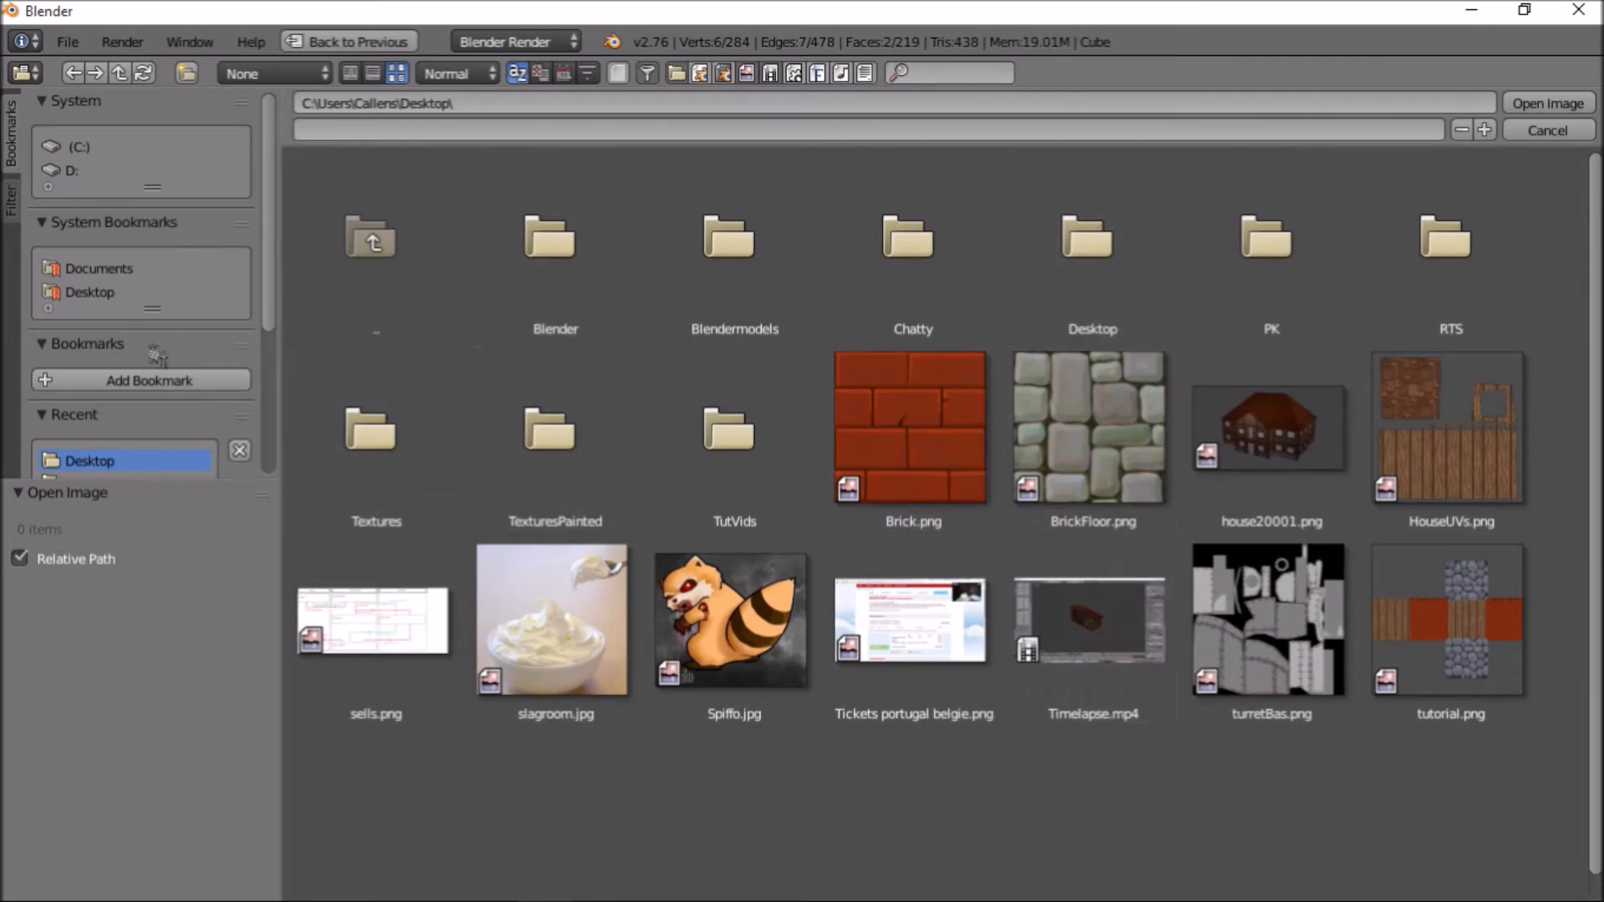
scroll(123, 434, down, 4)
click(104, 343)
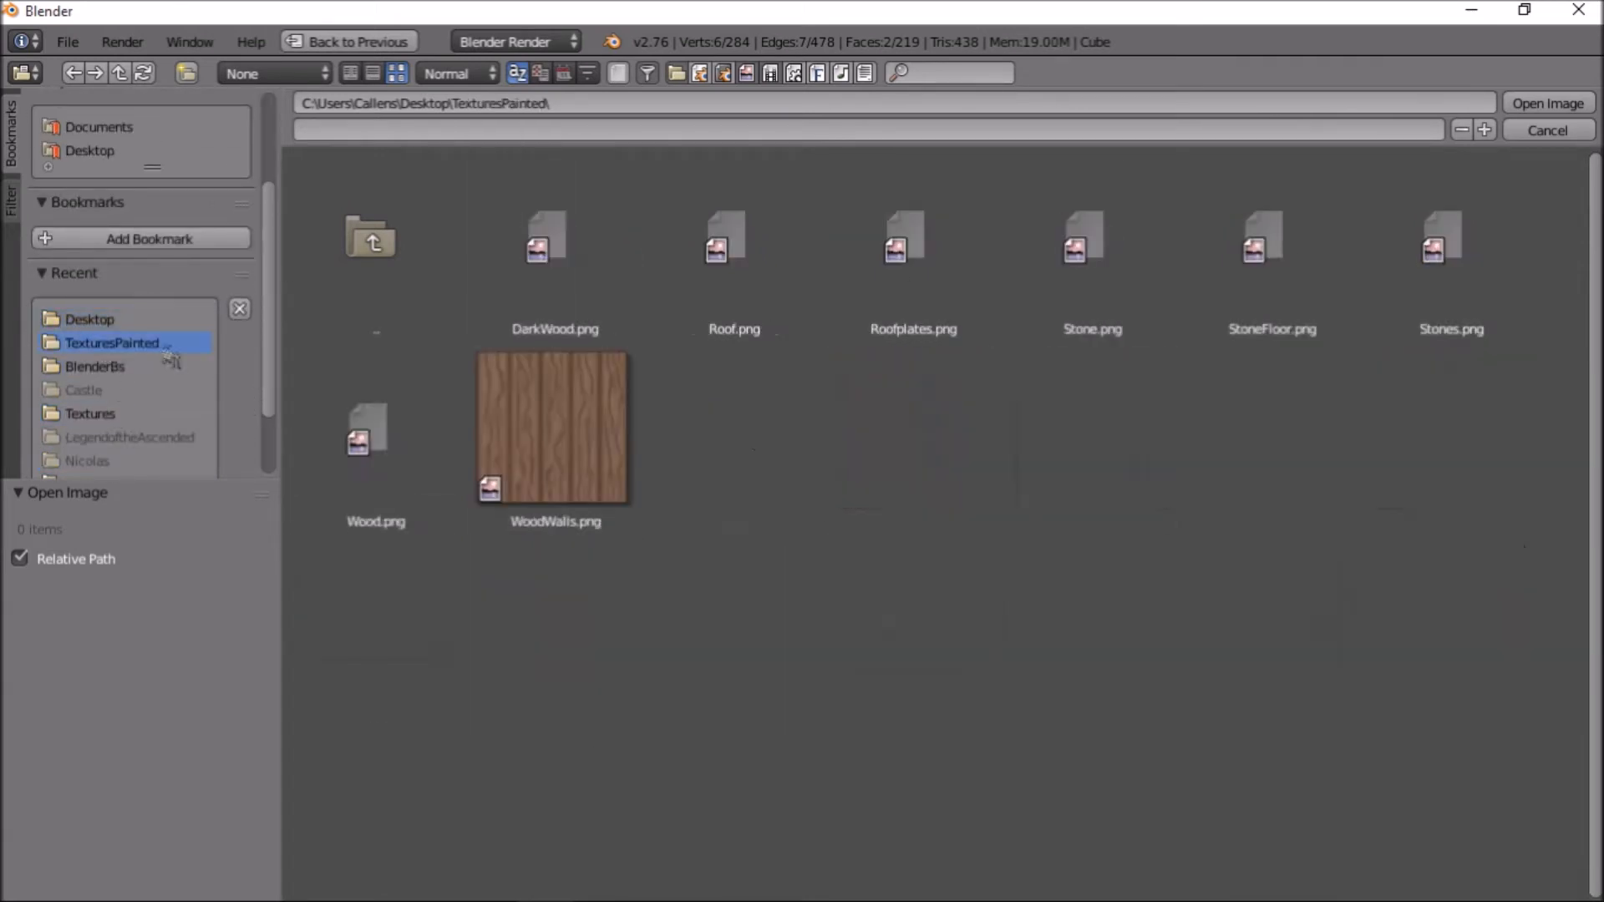
click(1100, 275)
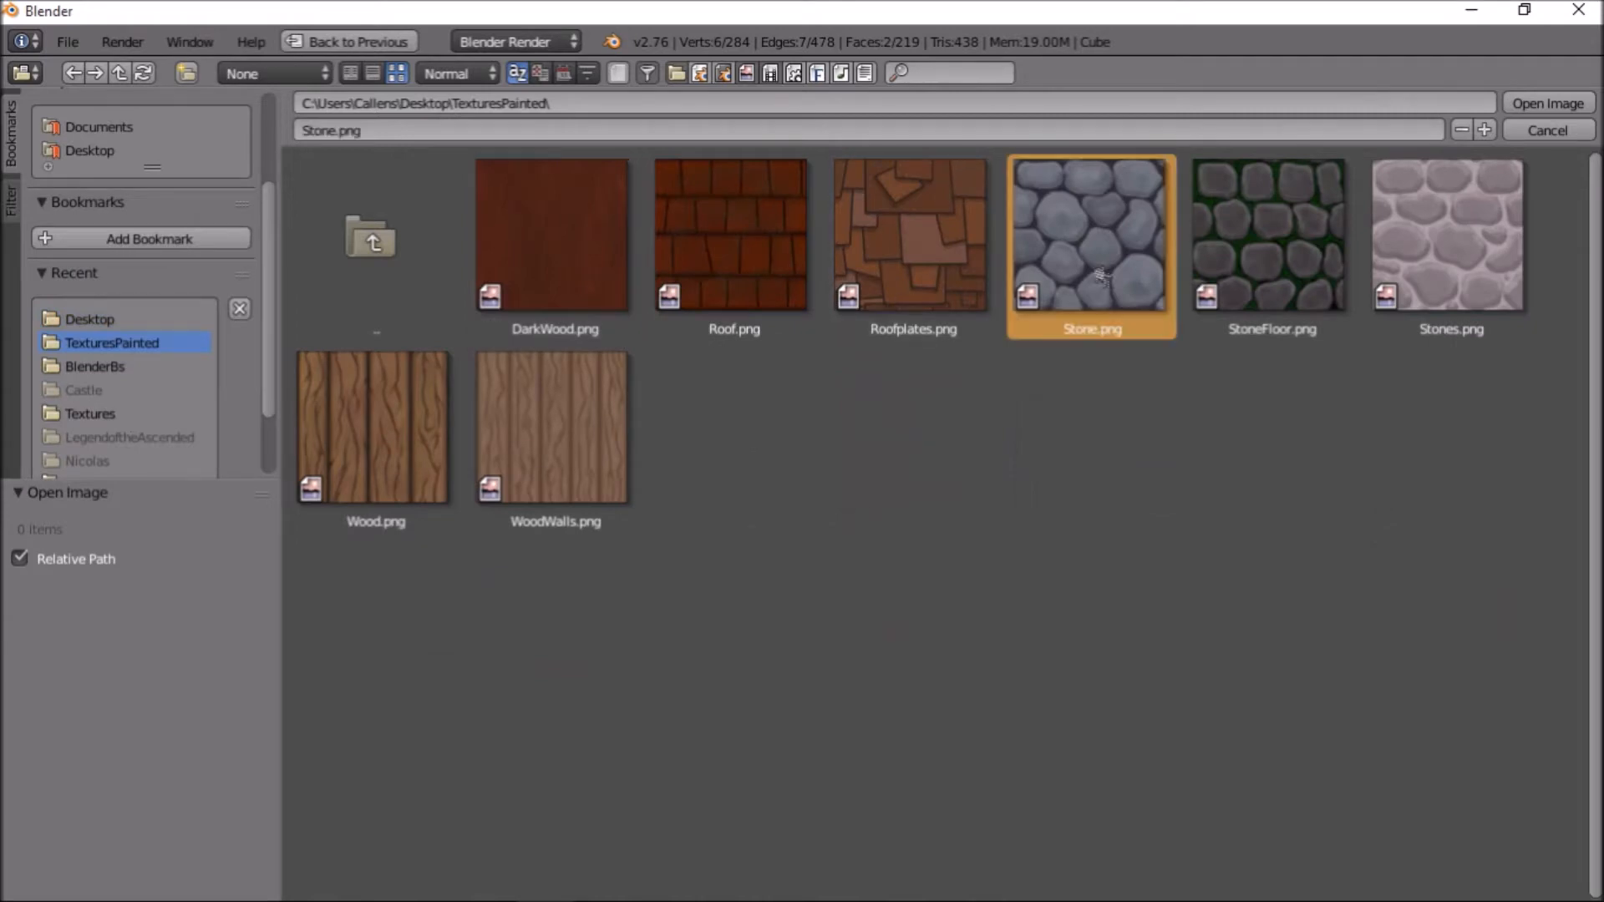
double_click(1100, 276)
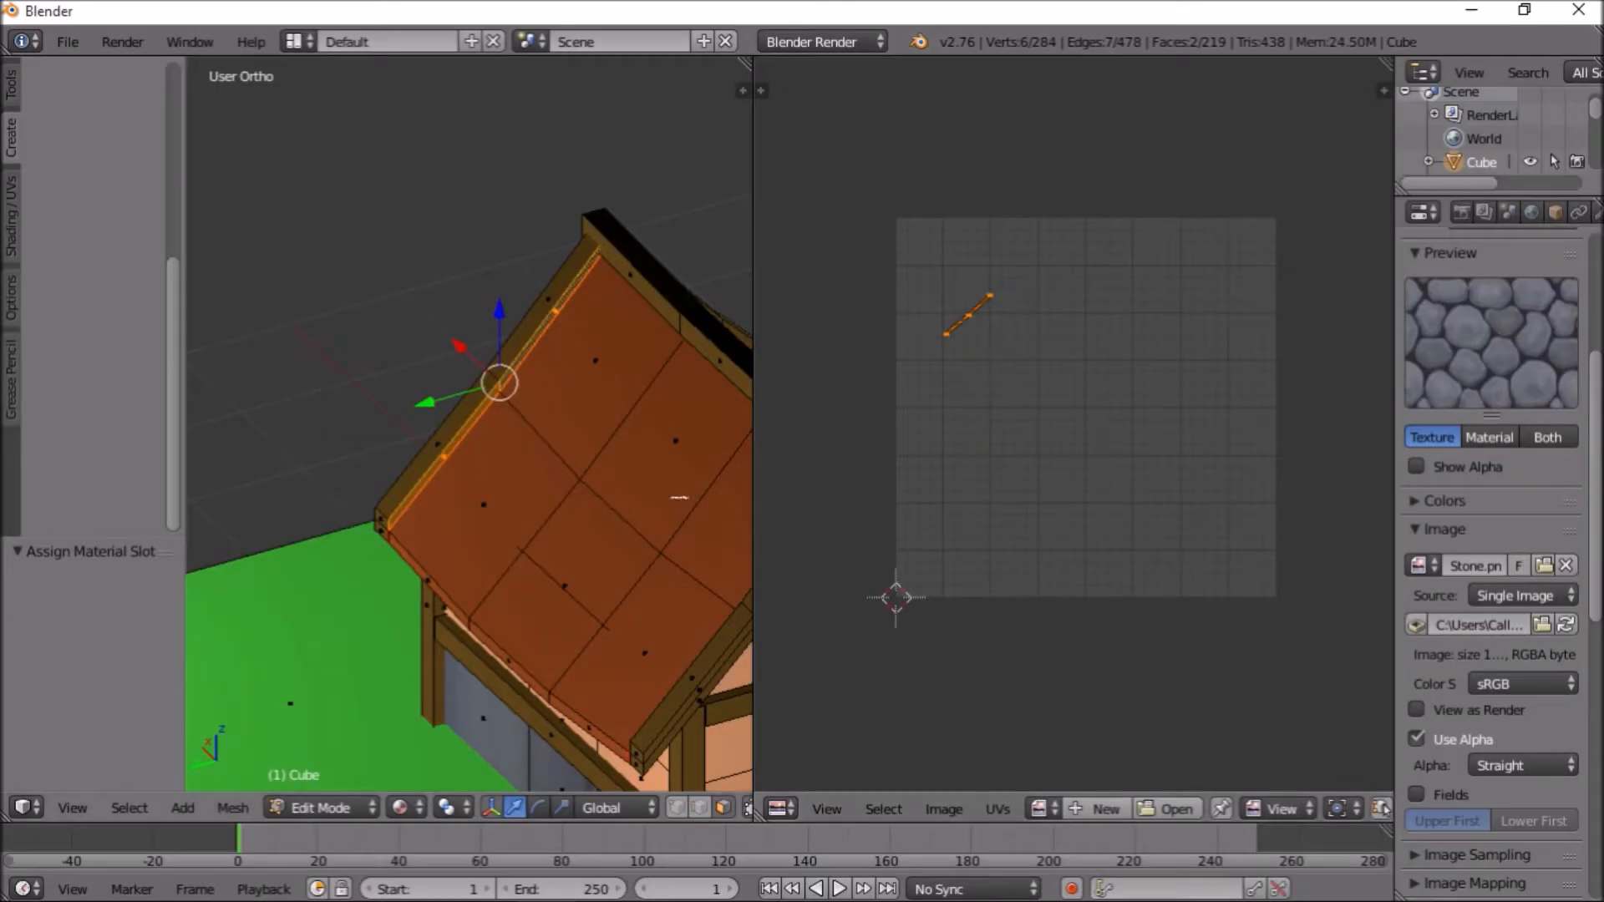
Set the stone texture's mapping coordinates to UV
shift+scroll(554, 542, down, 10)
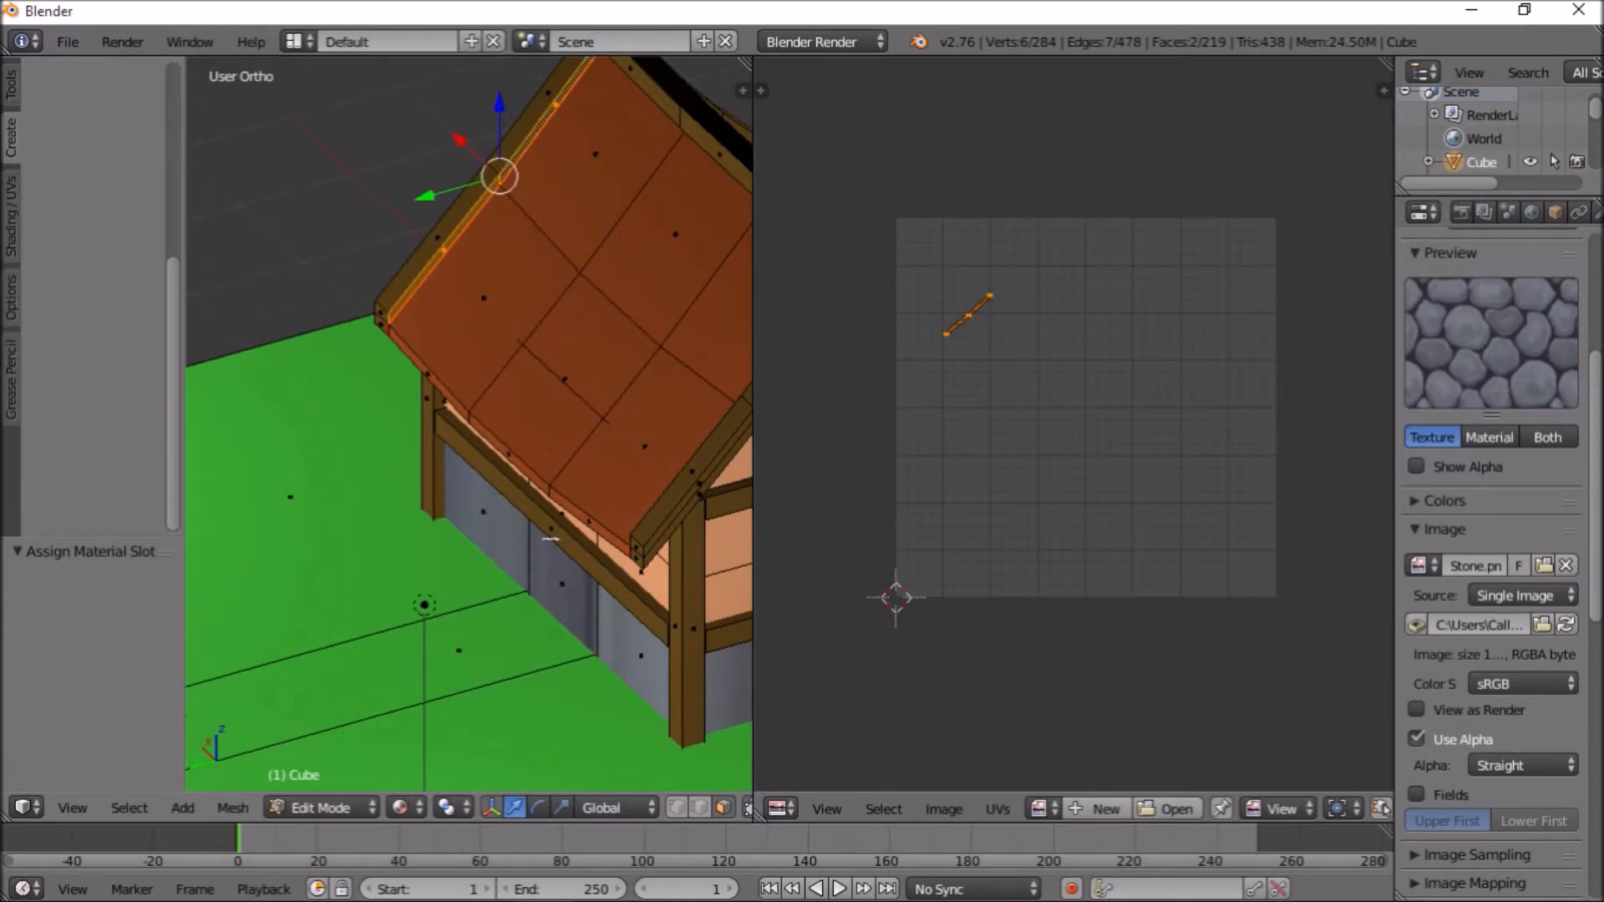
middle_drag(543, 532, 535, 570)
scroll(1546, 476, down, 8)
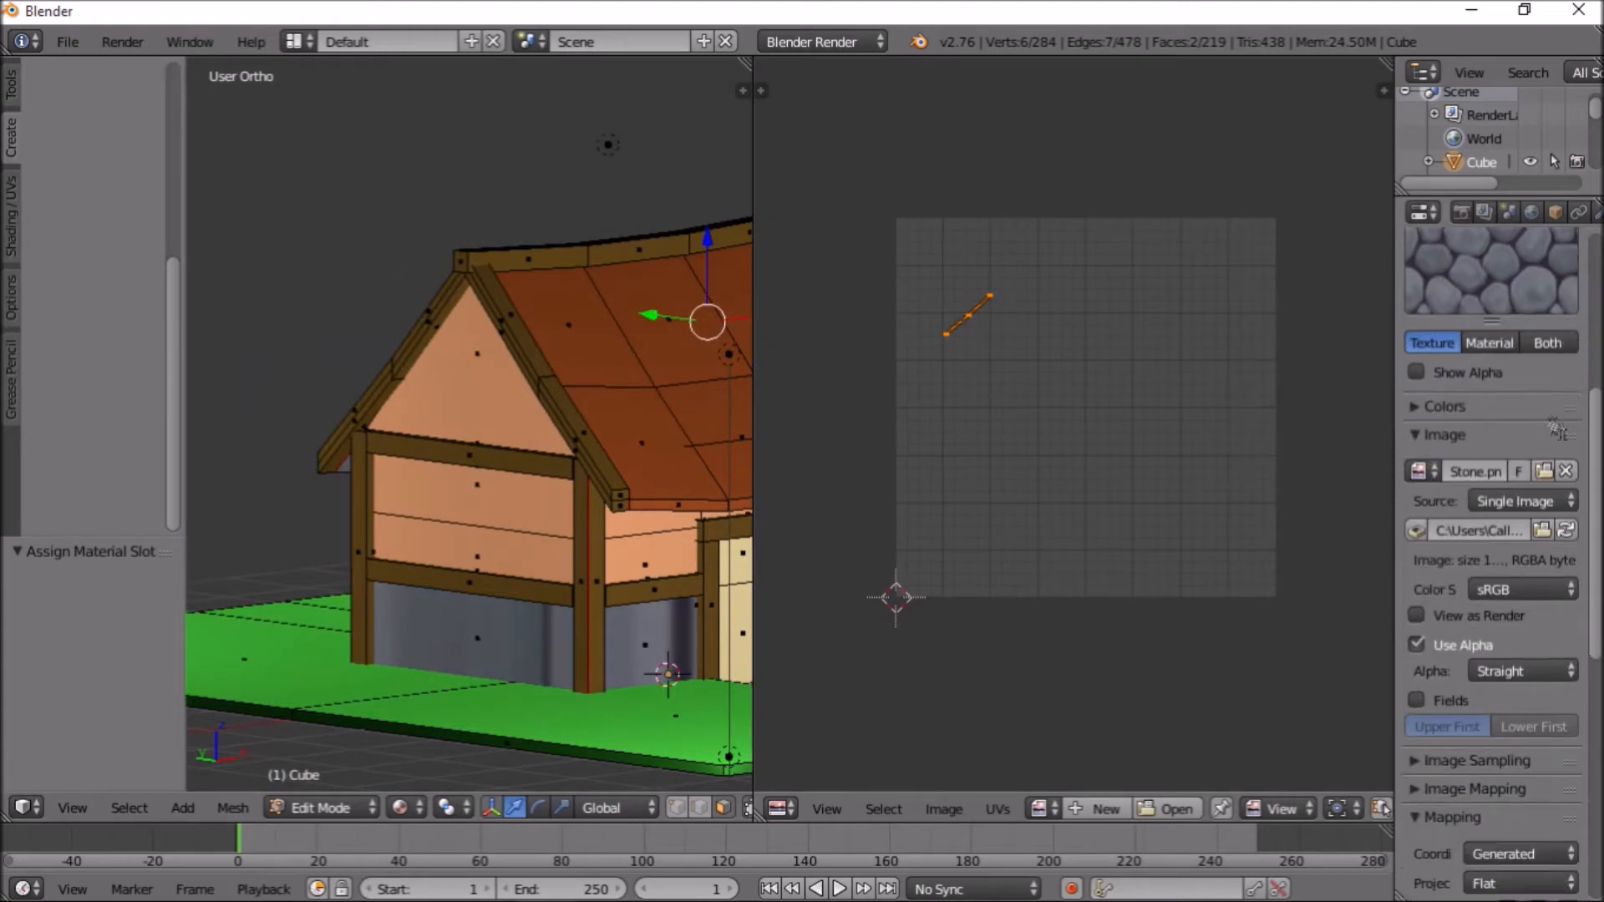
scroll(1546, 477, down, 2)
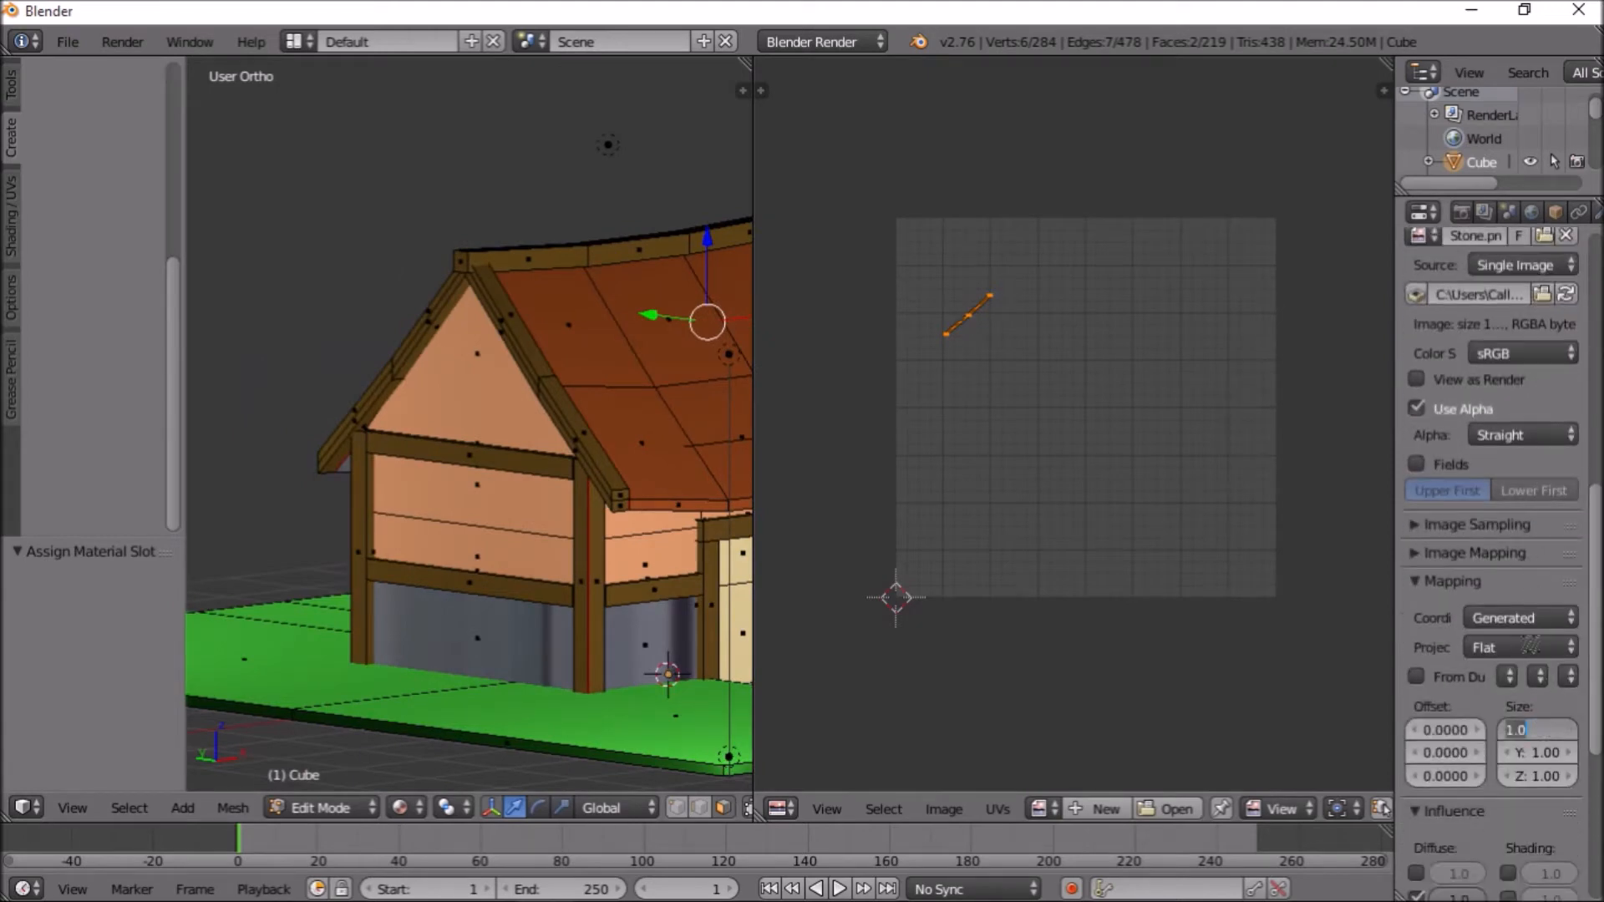
click(1531, 623)
click(1489, 518)
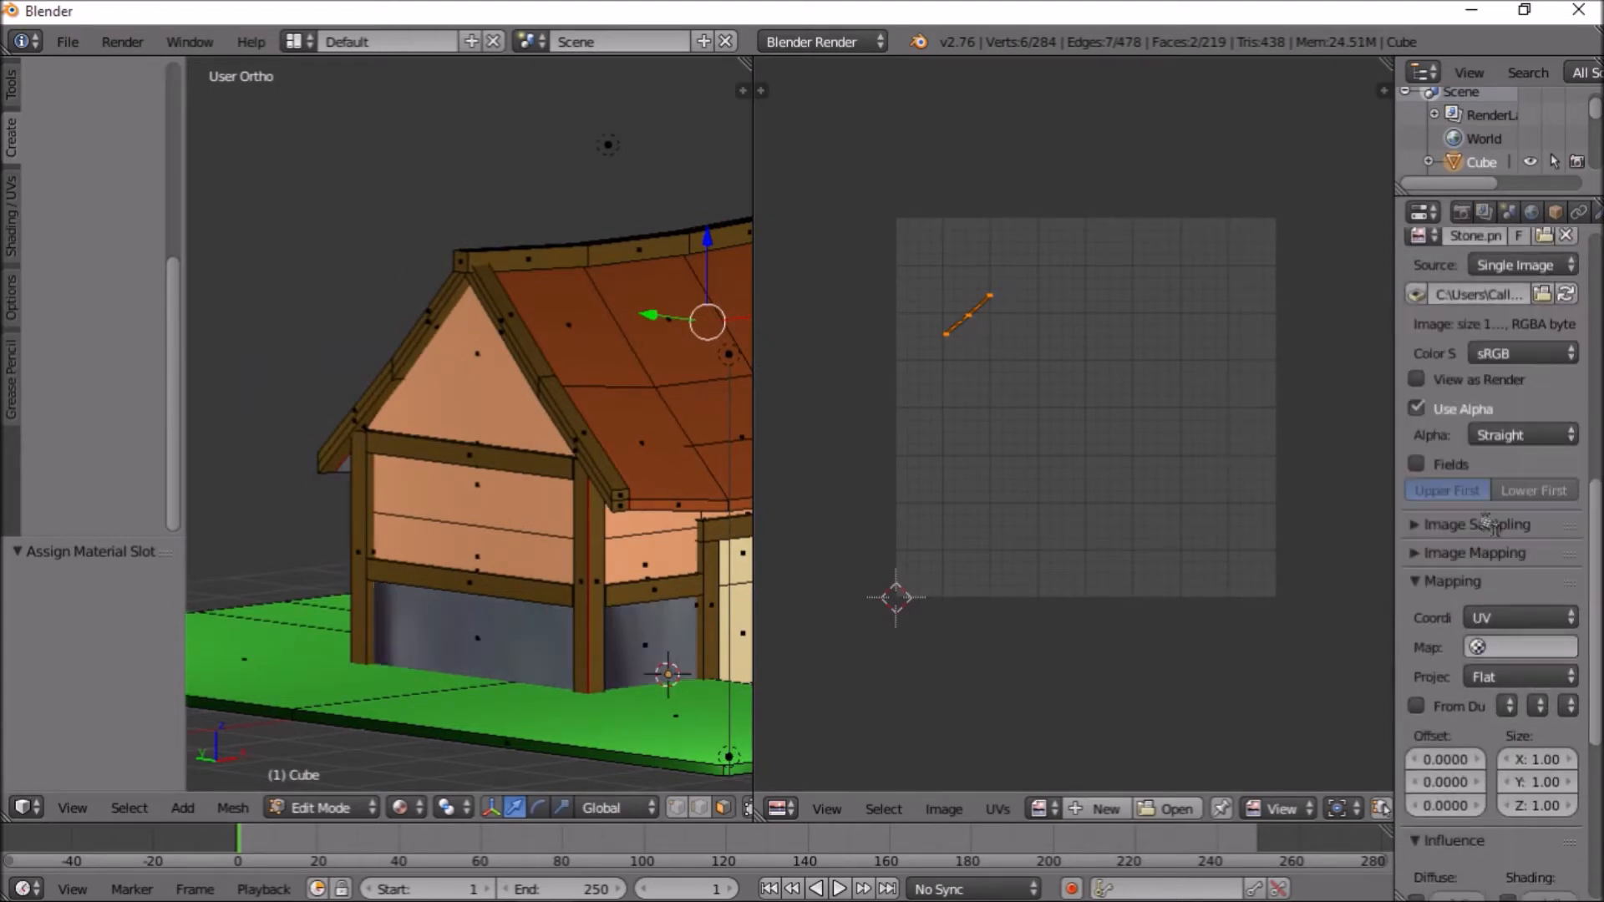
Set the stone texture's mapping size to 10 in both X and Y
middle_drag(477, 655, 751, 635)
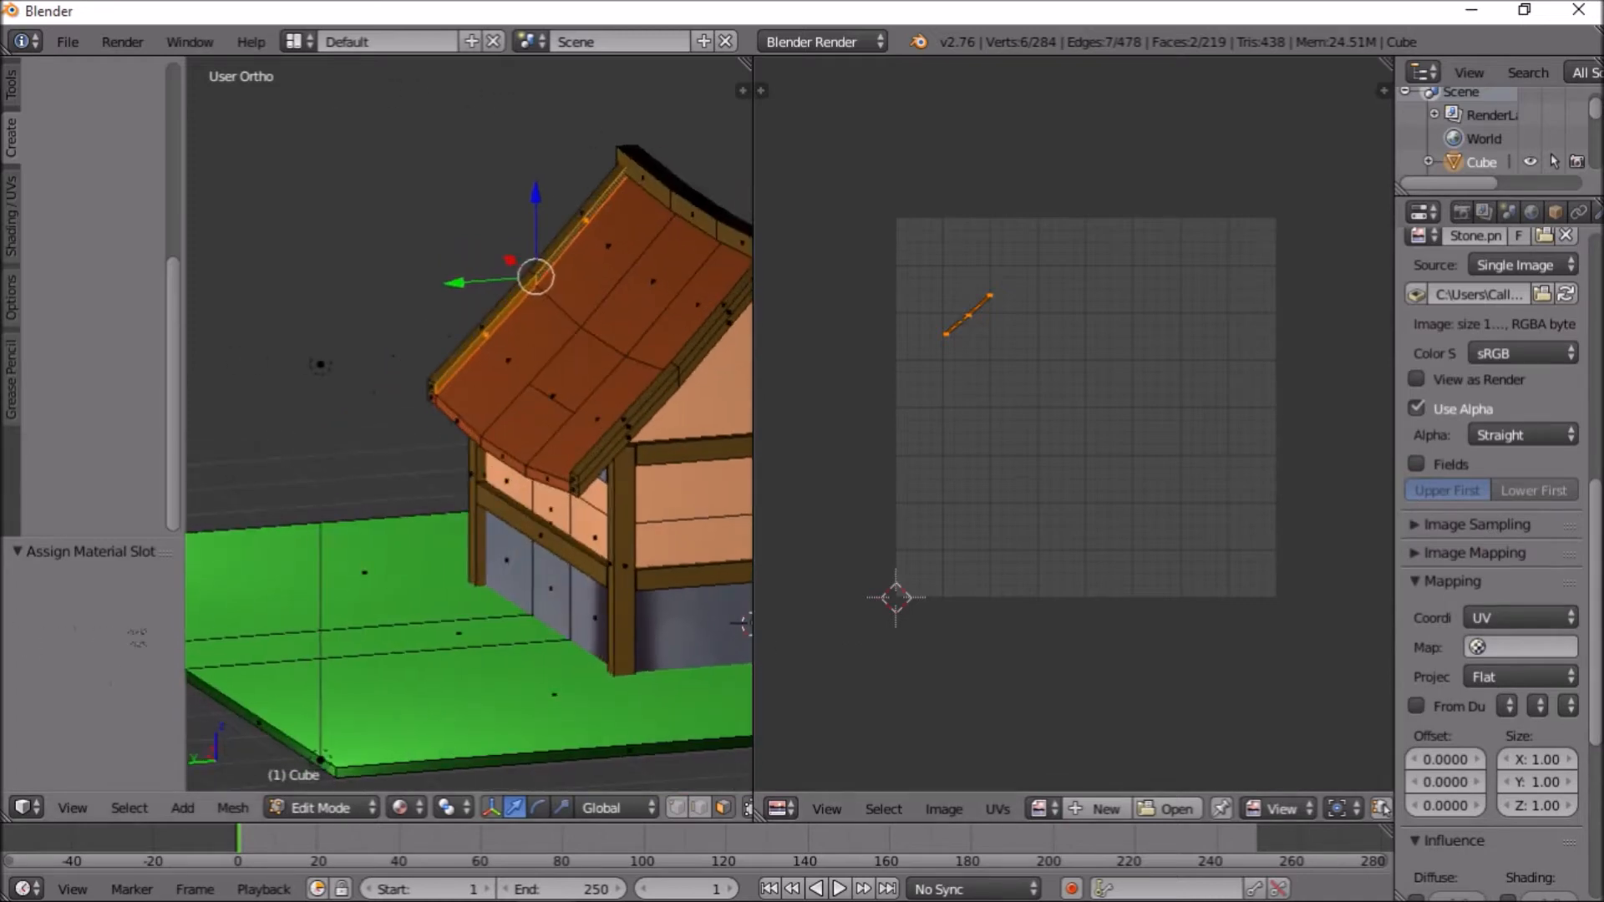
scroll(407, 622, up, 1)
middle_drag(406, 623, 323, 637)
scroll(322, 637, down, 3)
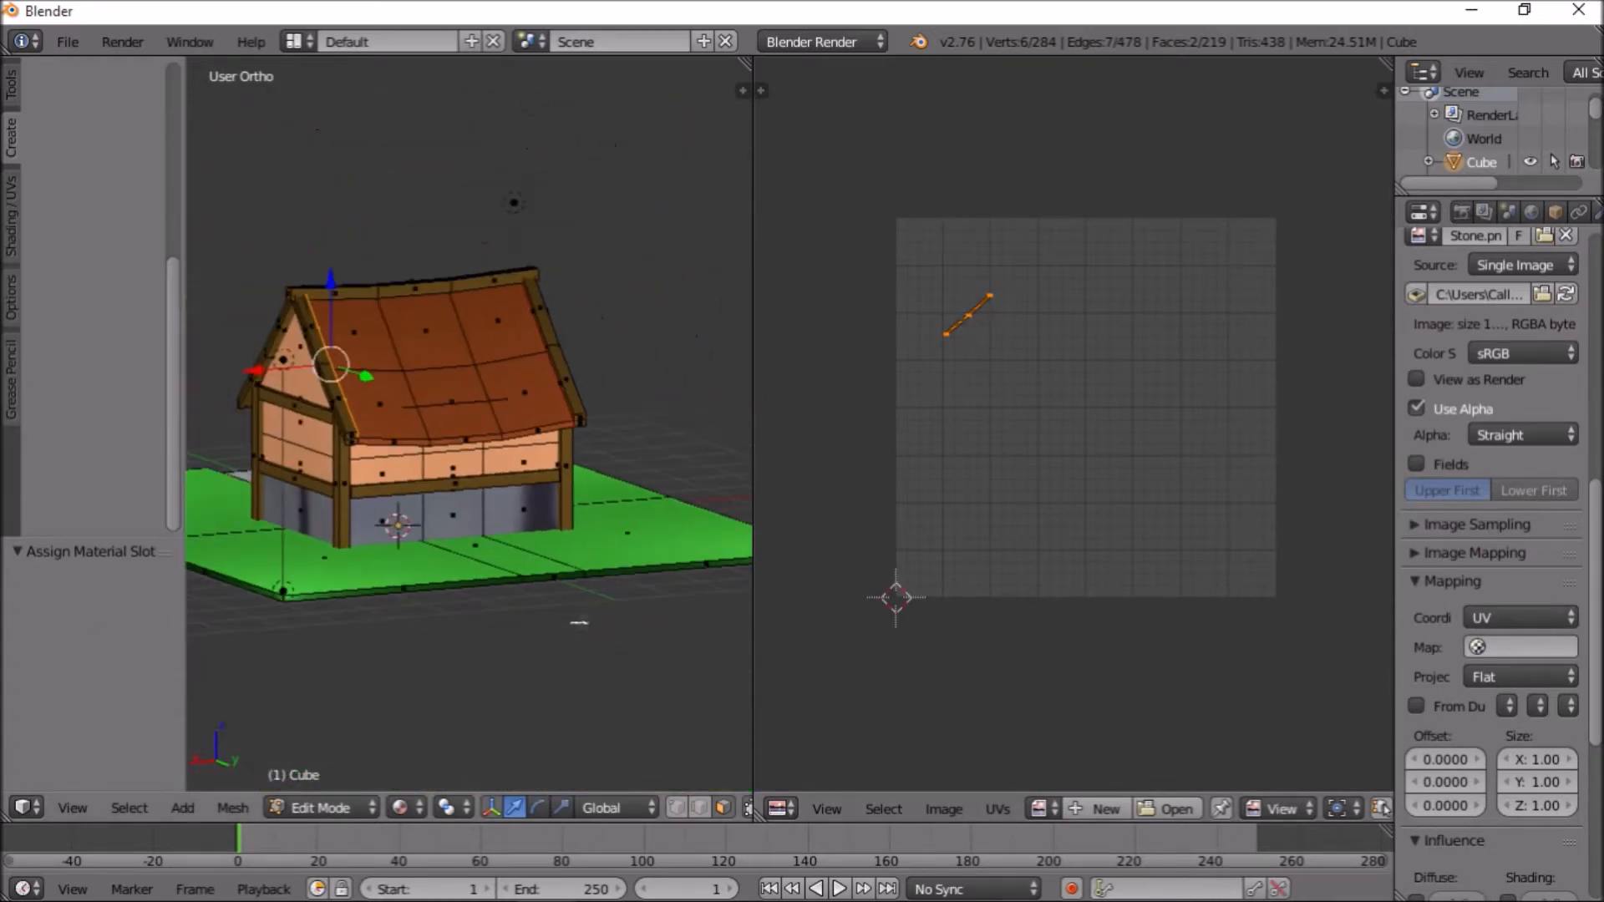
click(1534, 782)
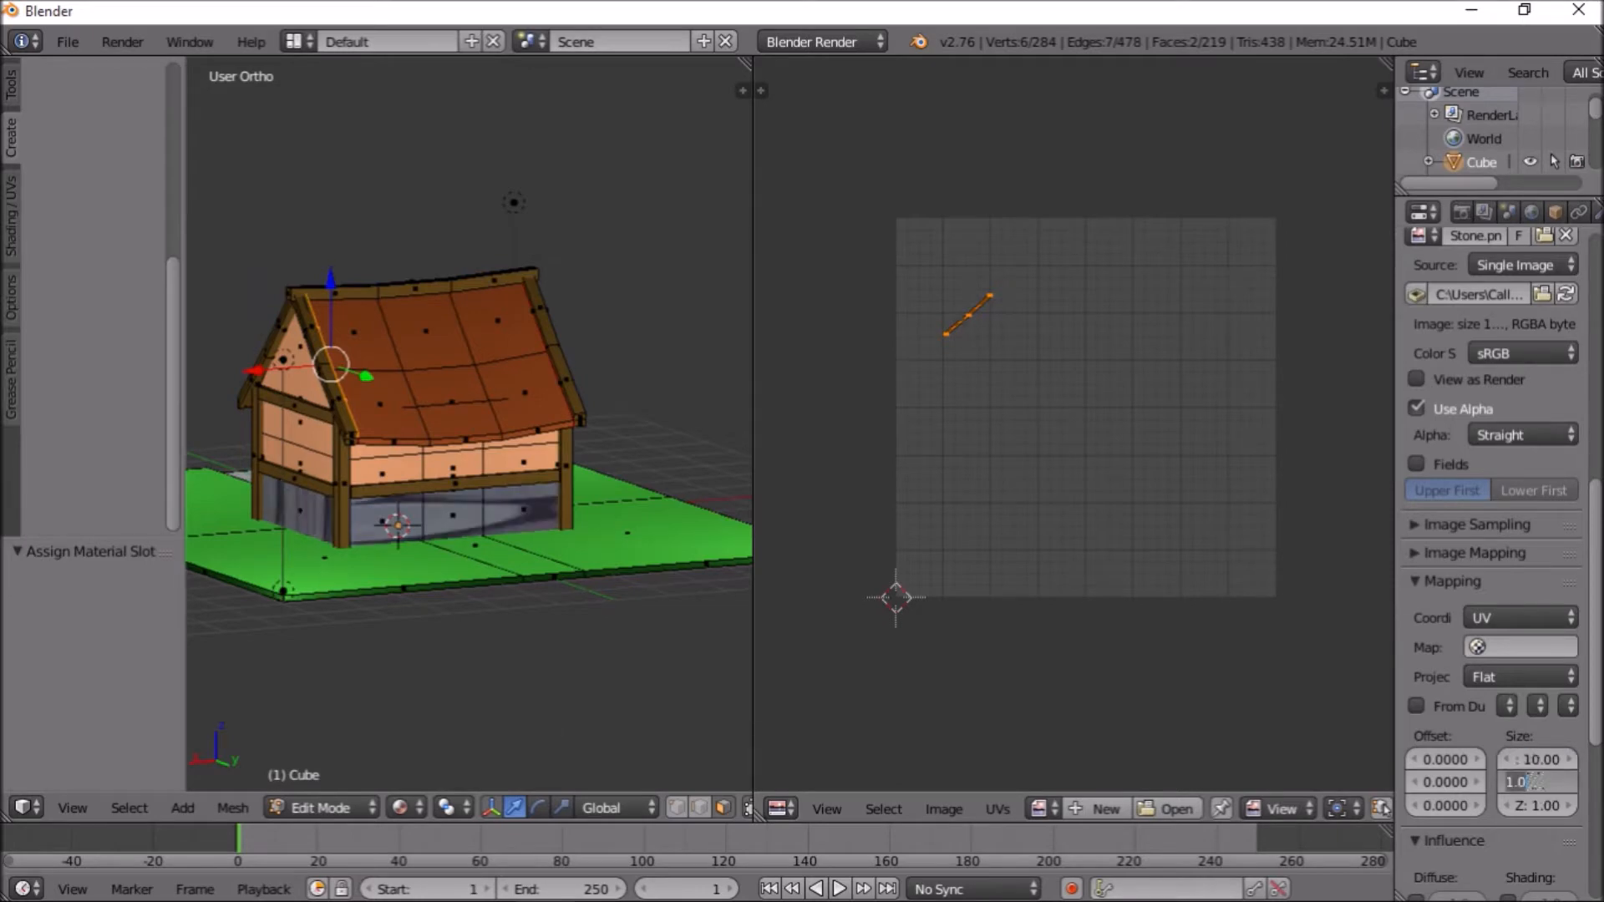
text(10)
key(Return)
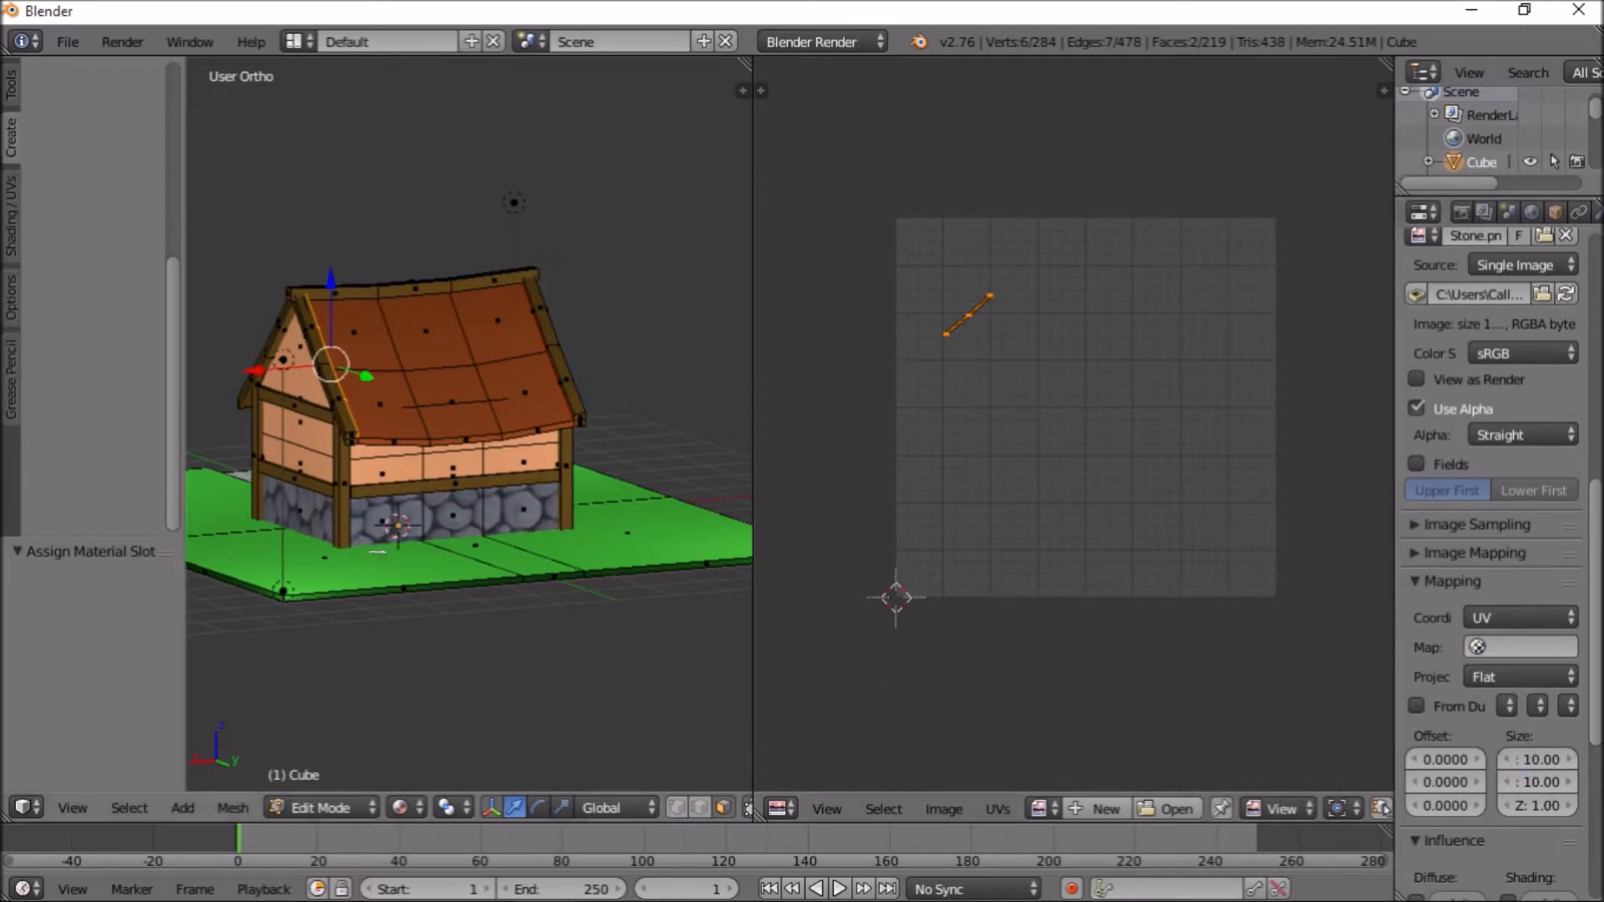
Set the stone texture's mapping size to 12 in both X and Y
click(1534, 759)
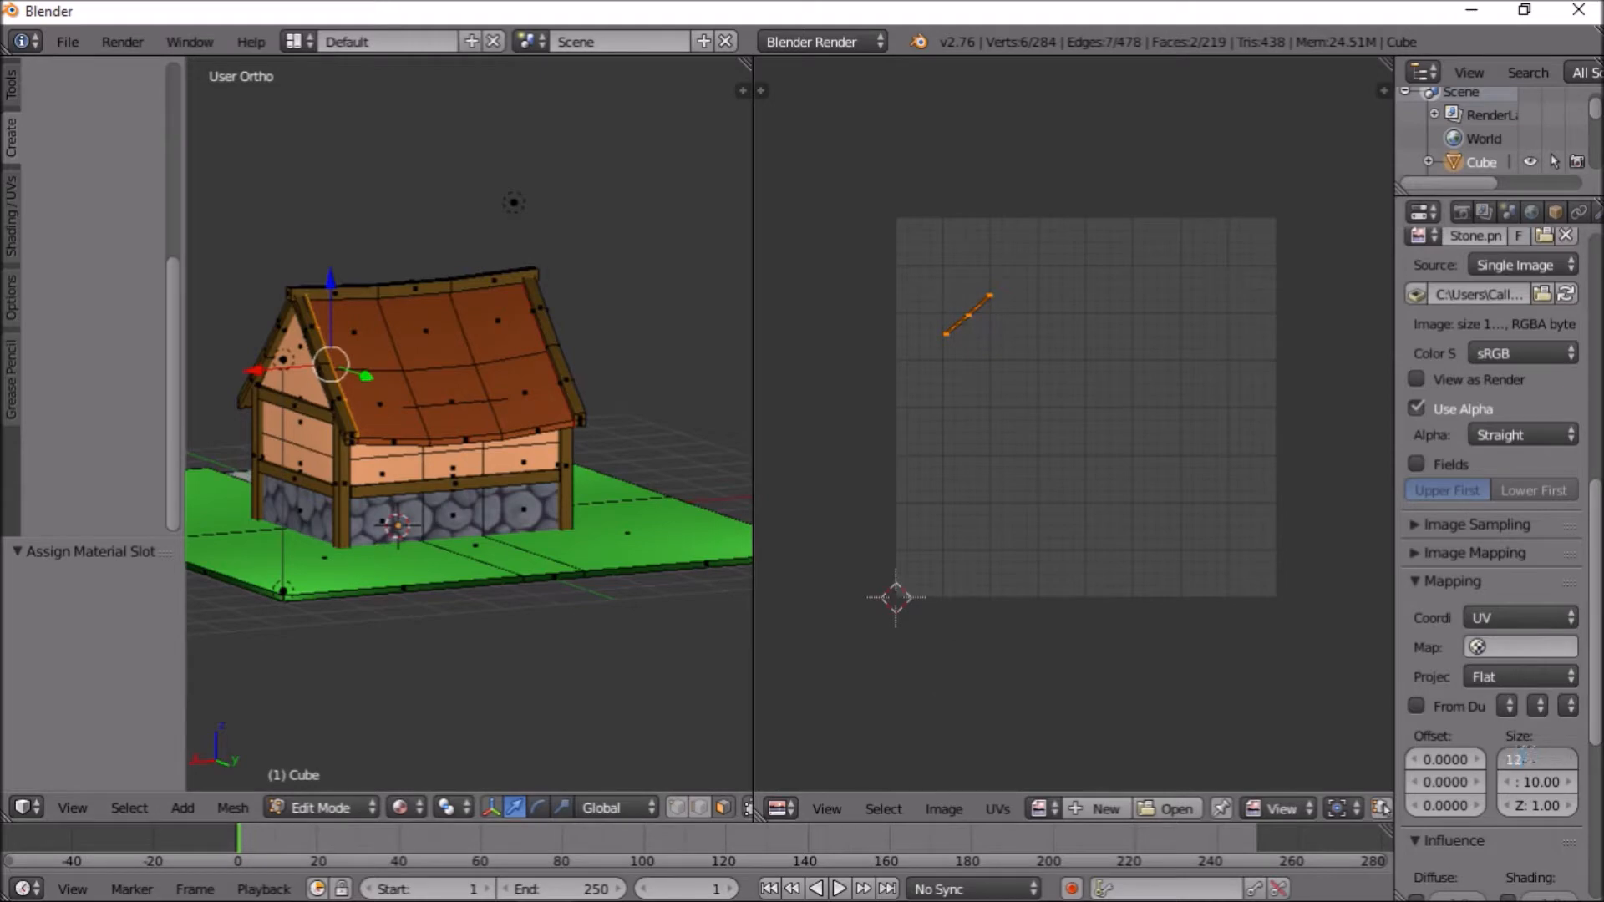
text(12)
click(1532, 782)
text(12)
key(Return)
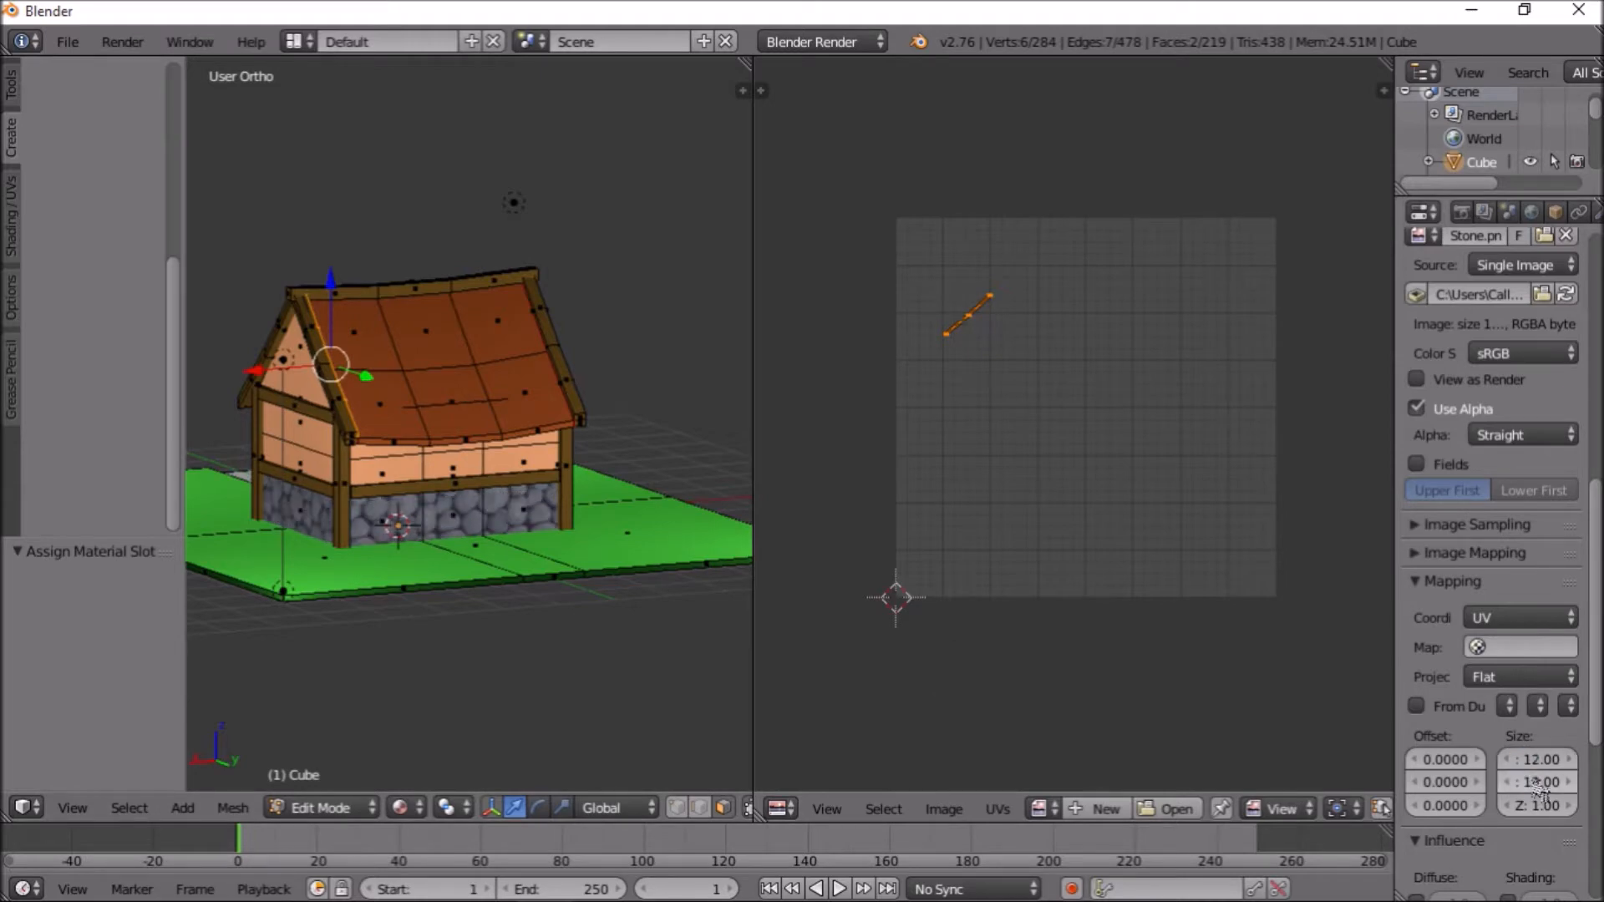
Examine the scale of the stone texture on the house's lower walls up close and from several sides
middle_drag(514, 599, 772, 590)
scroll(396, 593, up, 3)
mouse_move(398, 593)
middle_down()
mouse_move(630, 607)
mouse_move(370, 602)
middle_up()
ctrl+scroll(482, 599, down, 4)
scroll(512, 644, up, 4)
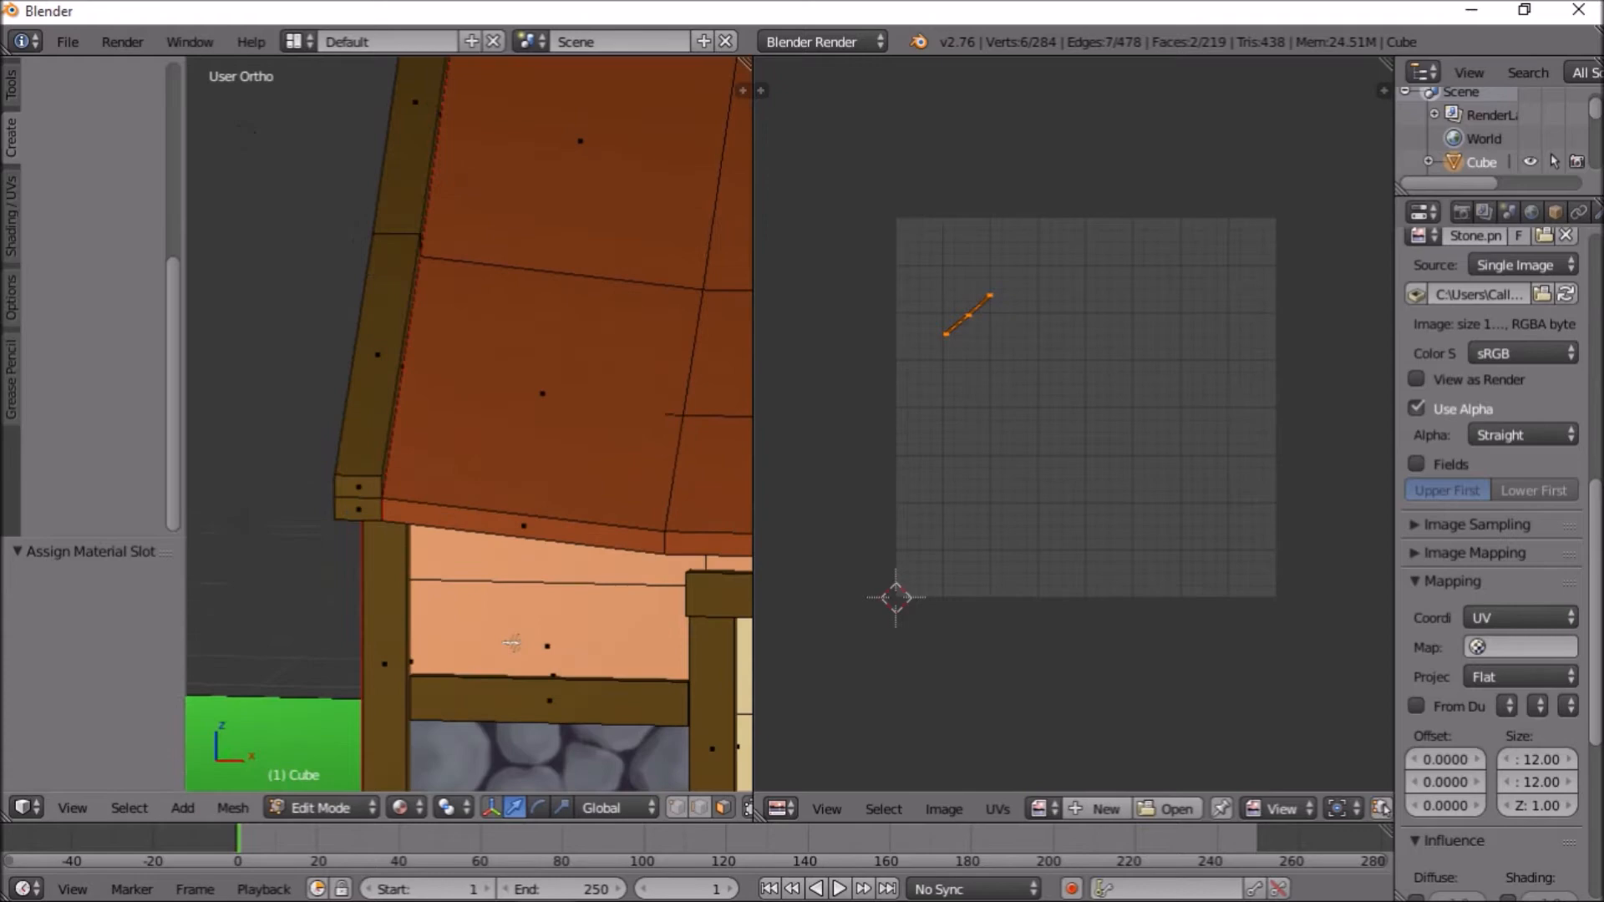
shift+scroll(507, 643, down, 9)
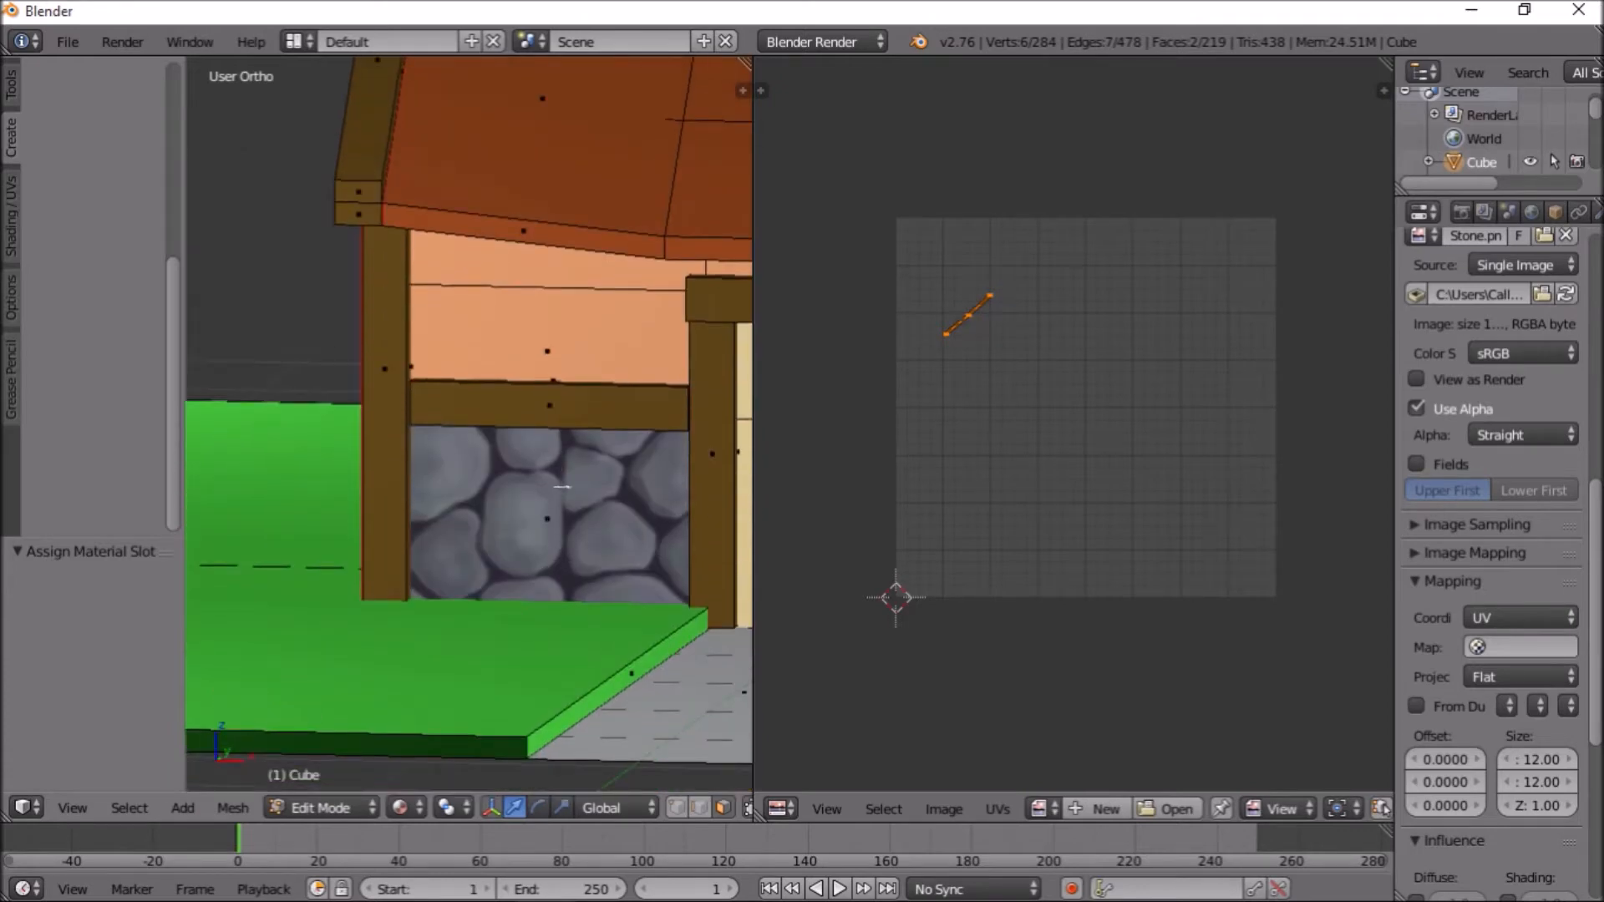
middle_drag(497, 485, 643, 483)
scroll(589, 476, down, 2)
Select the upper wall faces on the door side of the house and on the adjoining gable end
middle_drag(219, 501, 537, 494)
middle_drag(345, 500, 535, 500)
middle_drag(382, 466, 198, 490)
right_click(475, 391)
shift+right_click(493, 352)
shift+right_click(391, 344)
shift+right_click(216, 381)
shift+right_click(198, 331)
middle_drag(645, 345, 376, 406)
shift+right_click(603, 401)
shift+right_click(599, 339)
shift+right_click(637, 249)
Add the upper wall faces on the back of the house and on the other gable end to the selection
shift+right_click(456, 482)
middle_drag(474, 508, 402, 306)
shift+right_click(426, 246)
shift+right_click(535, 254)
shift+right_click(558, 311)
shift+right_click(687, 317)
shift+right_click(672, 269)
middle_drag(672, 269, 344, 411)
shift+right_click(571, 388)
shift+right_click(585, 322)
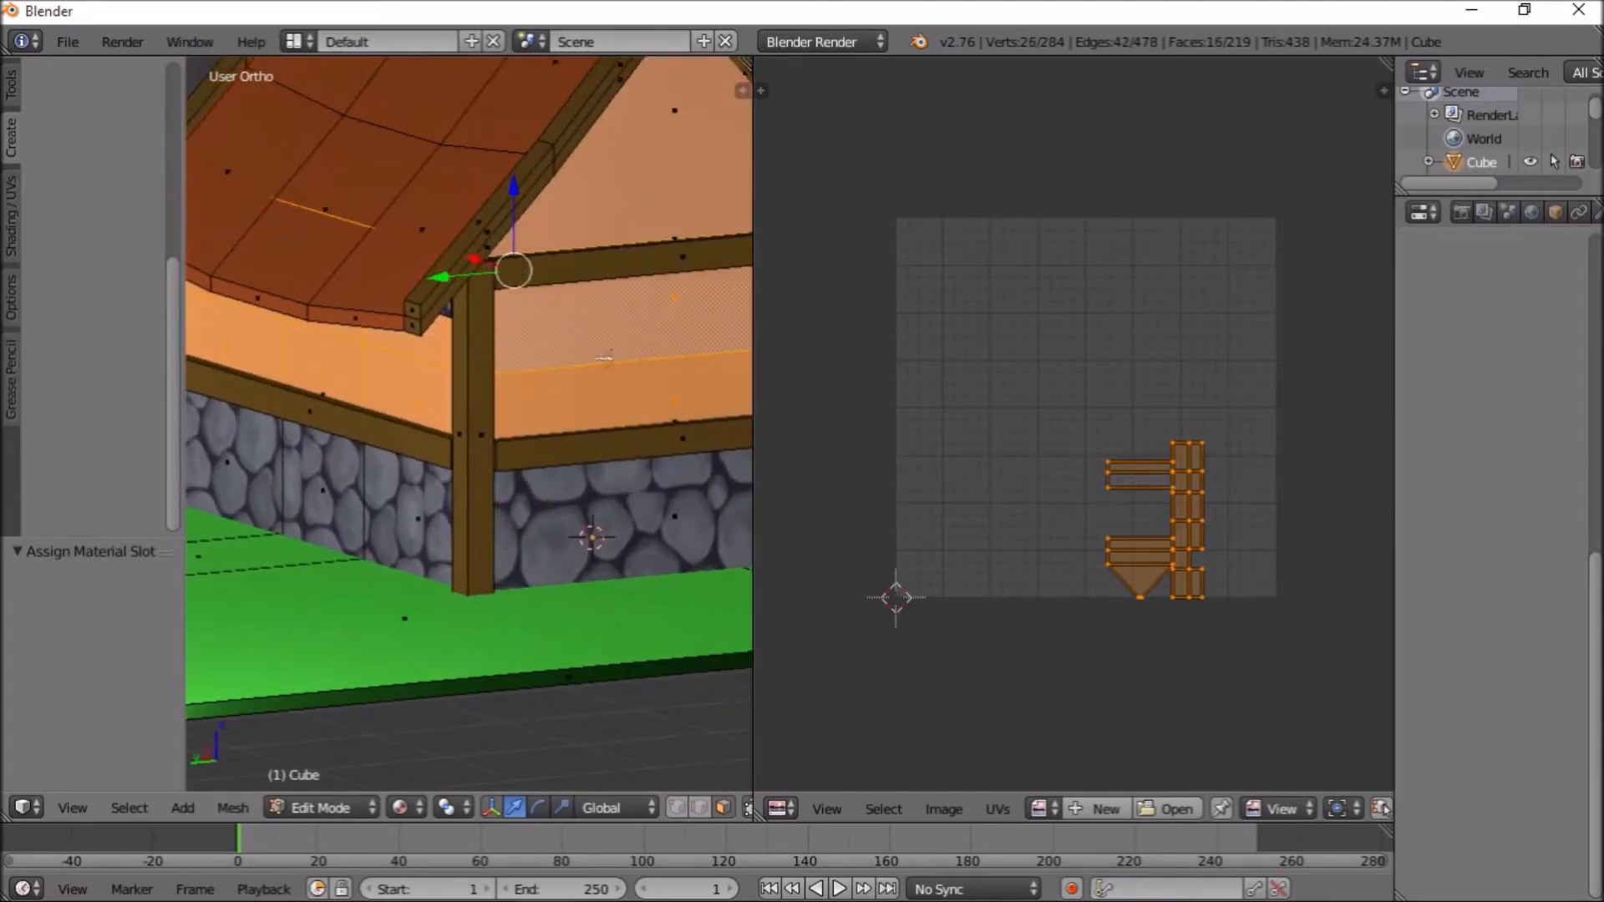
middle_drag(585, 334, 428, 363)
shift+right_click(472, 230)
middle_drag(592, 372, 435, 371)
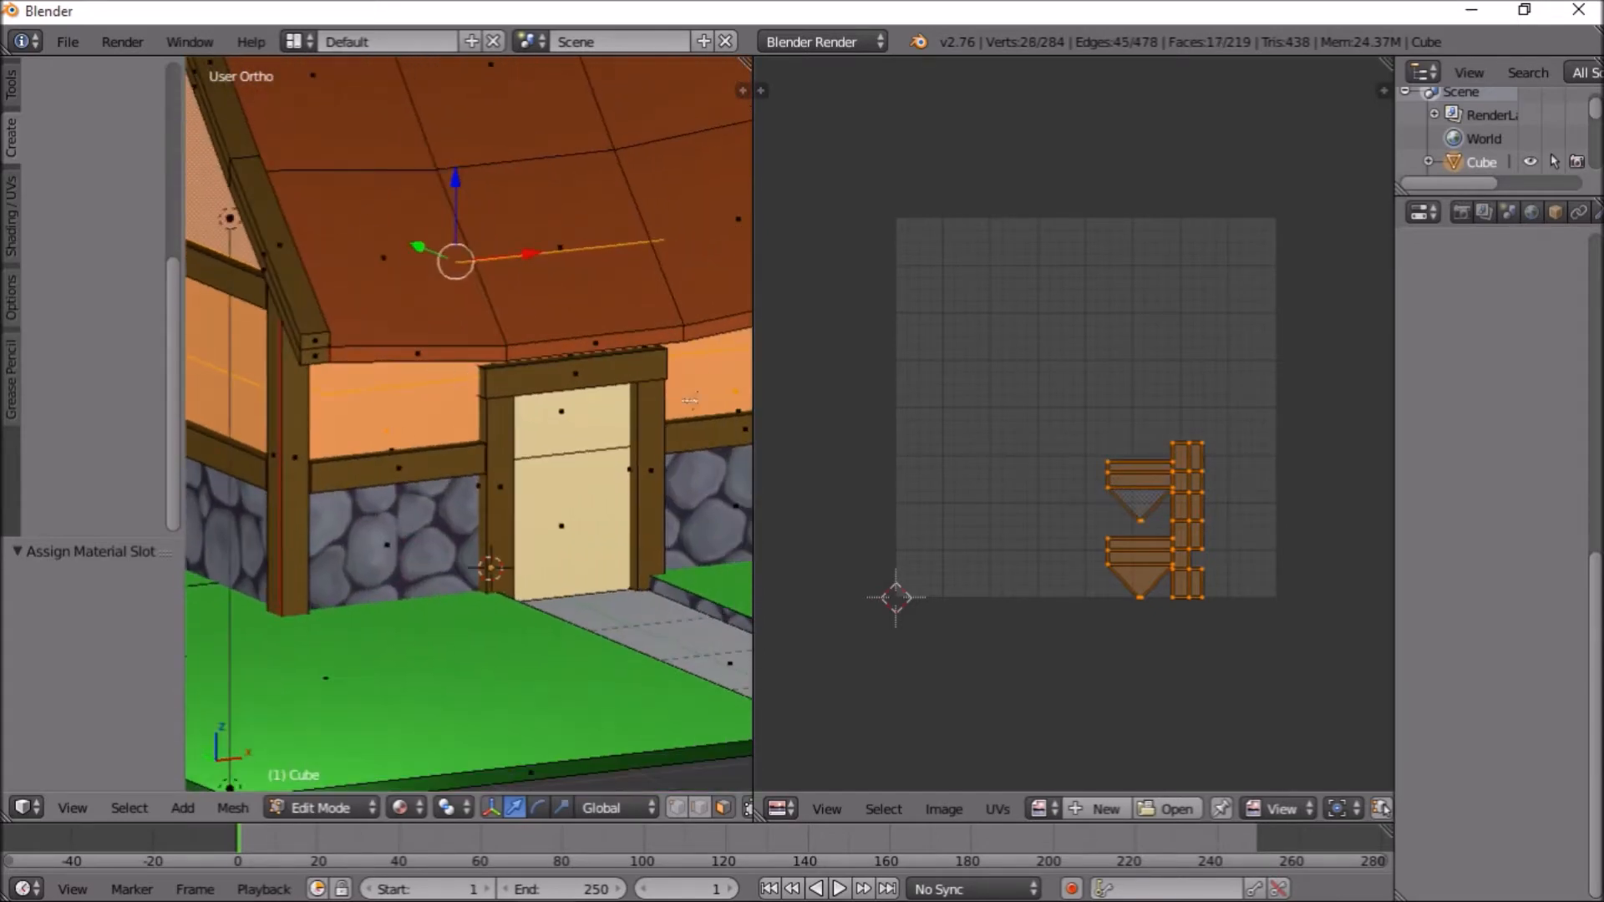
Add a new texture of type Image or Movie to the HouseWood material
scroll(1504, 212, down, 4)
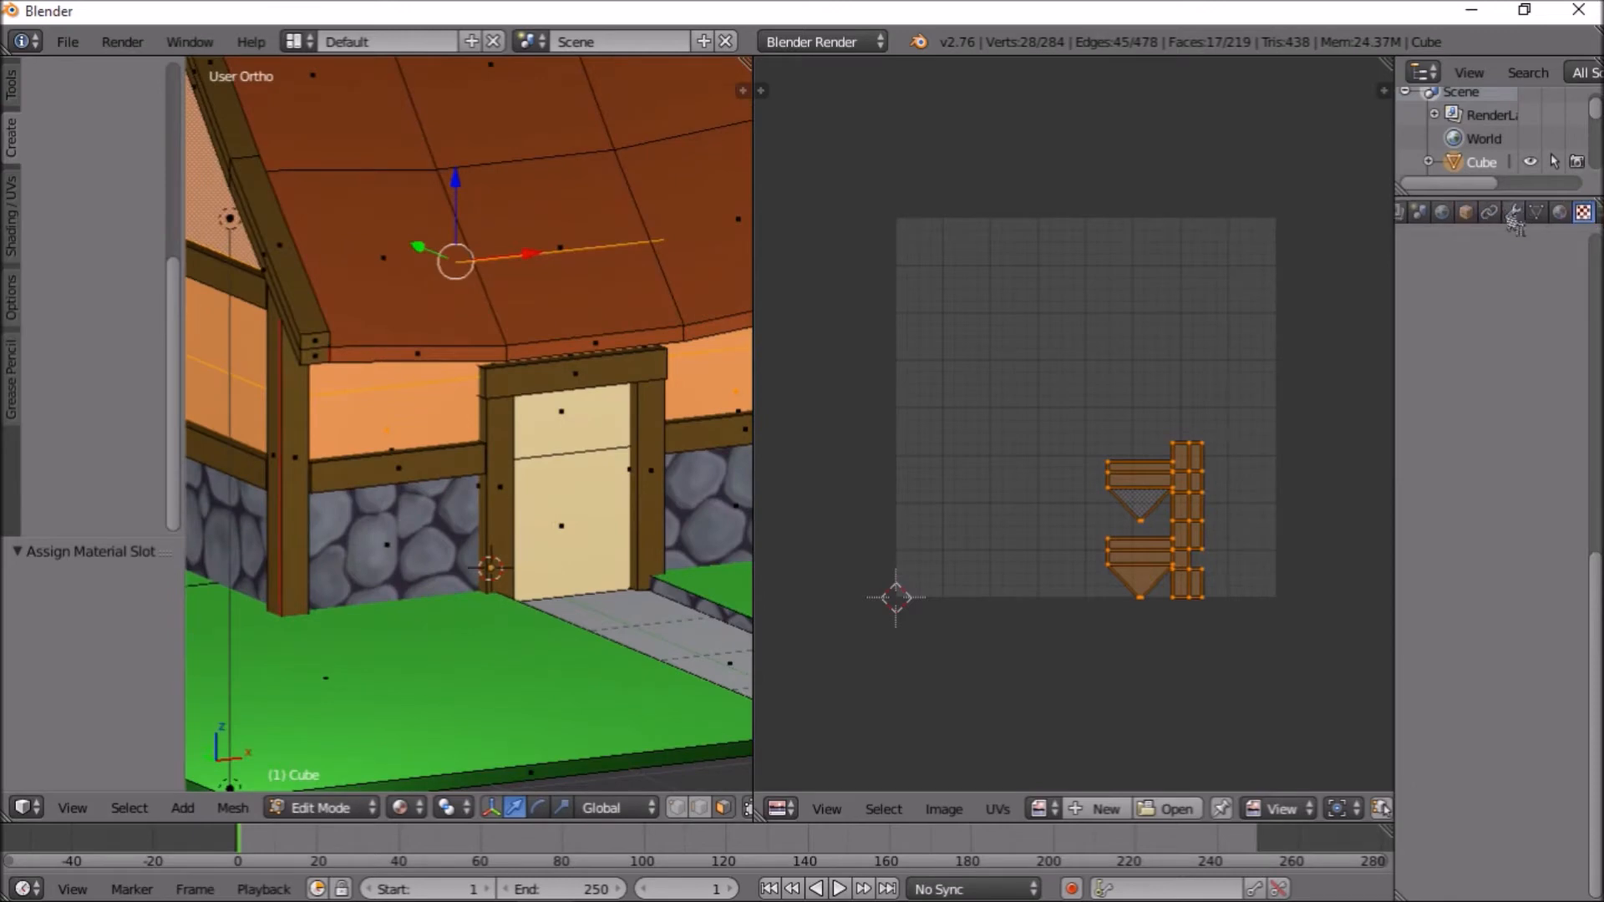
click(1559, 212)
click(1583, 212)
click(1519, 473)
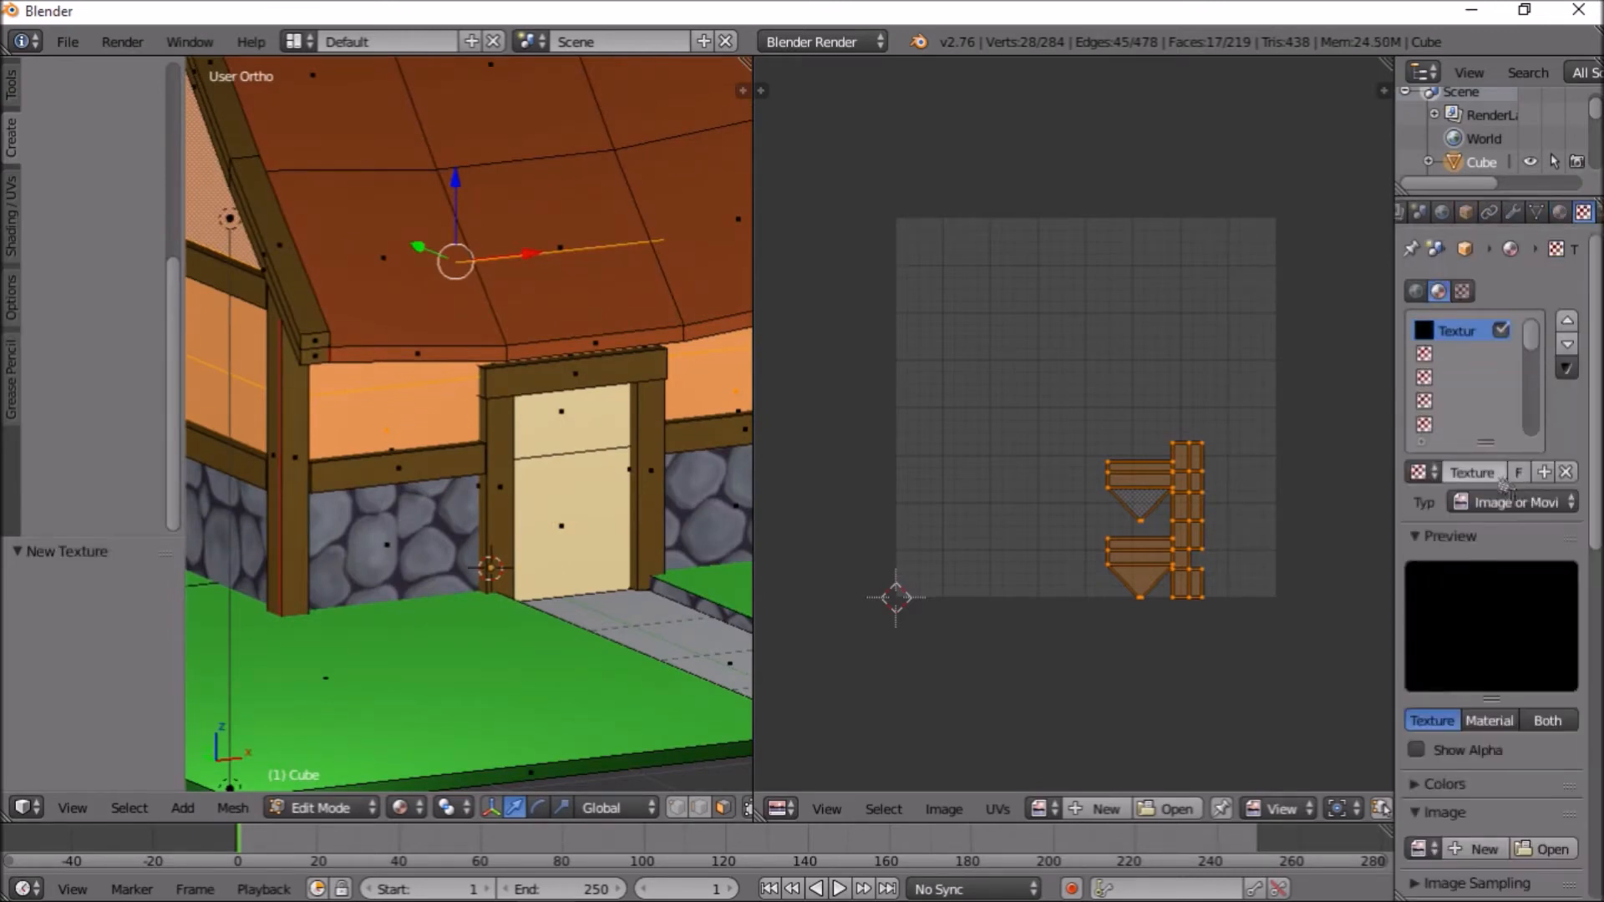
Load Wood.png from the TexturesPainted folder on the desktop as the wall texture's image
scroll(1529, 672, down, 5)
click(1547, 613)
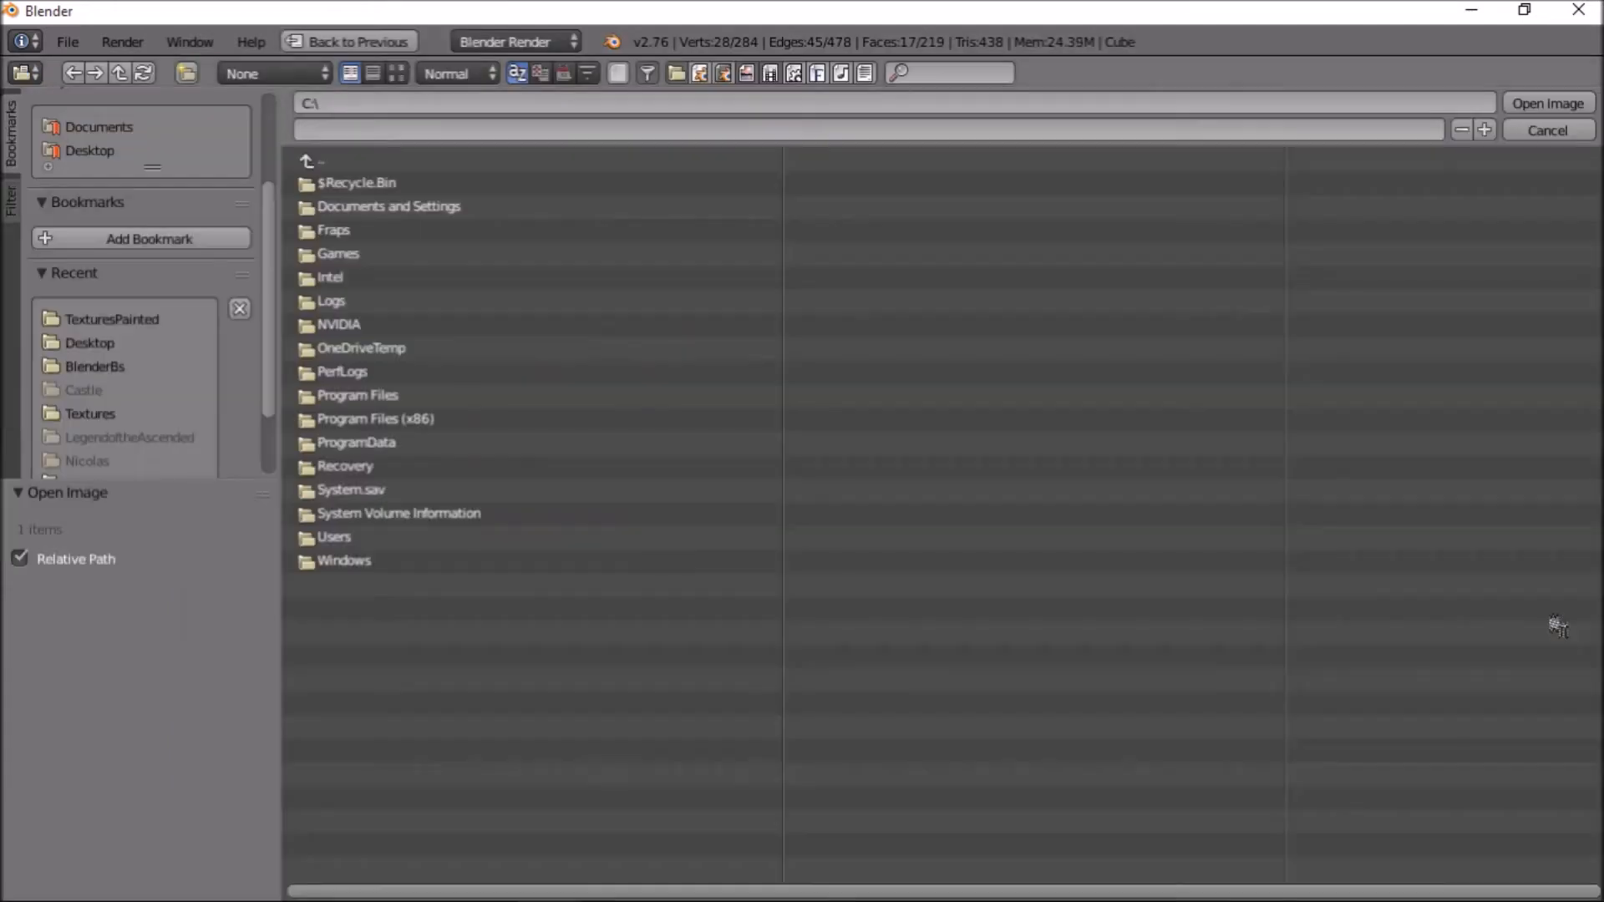
click(117, 319)
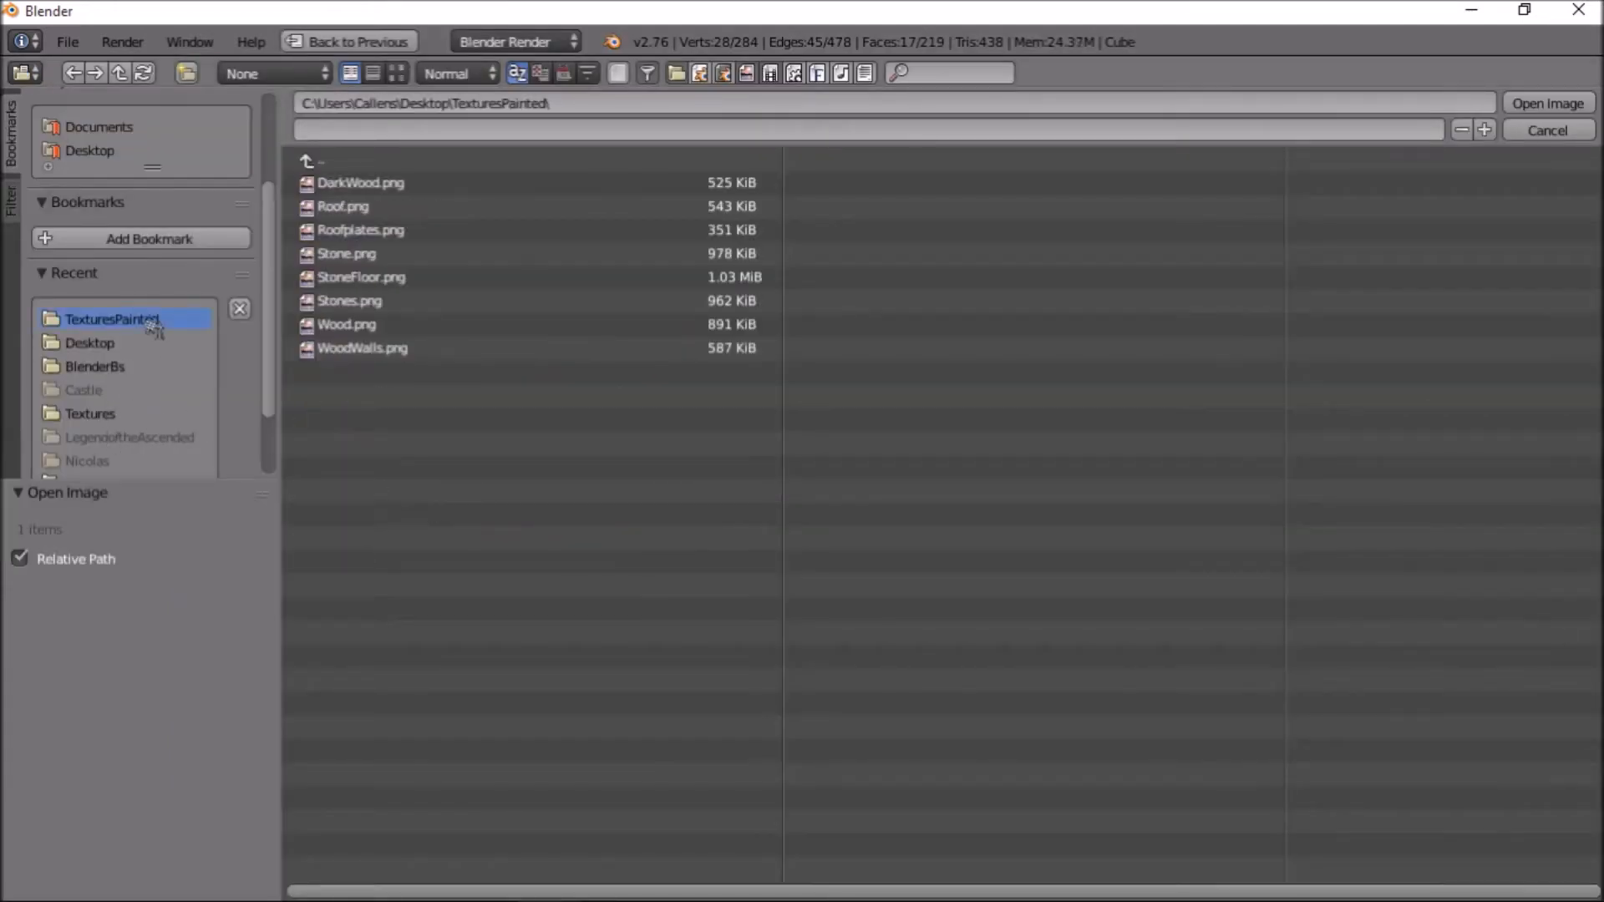
click(398, 73)
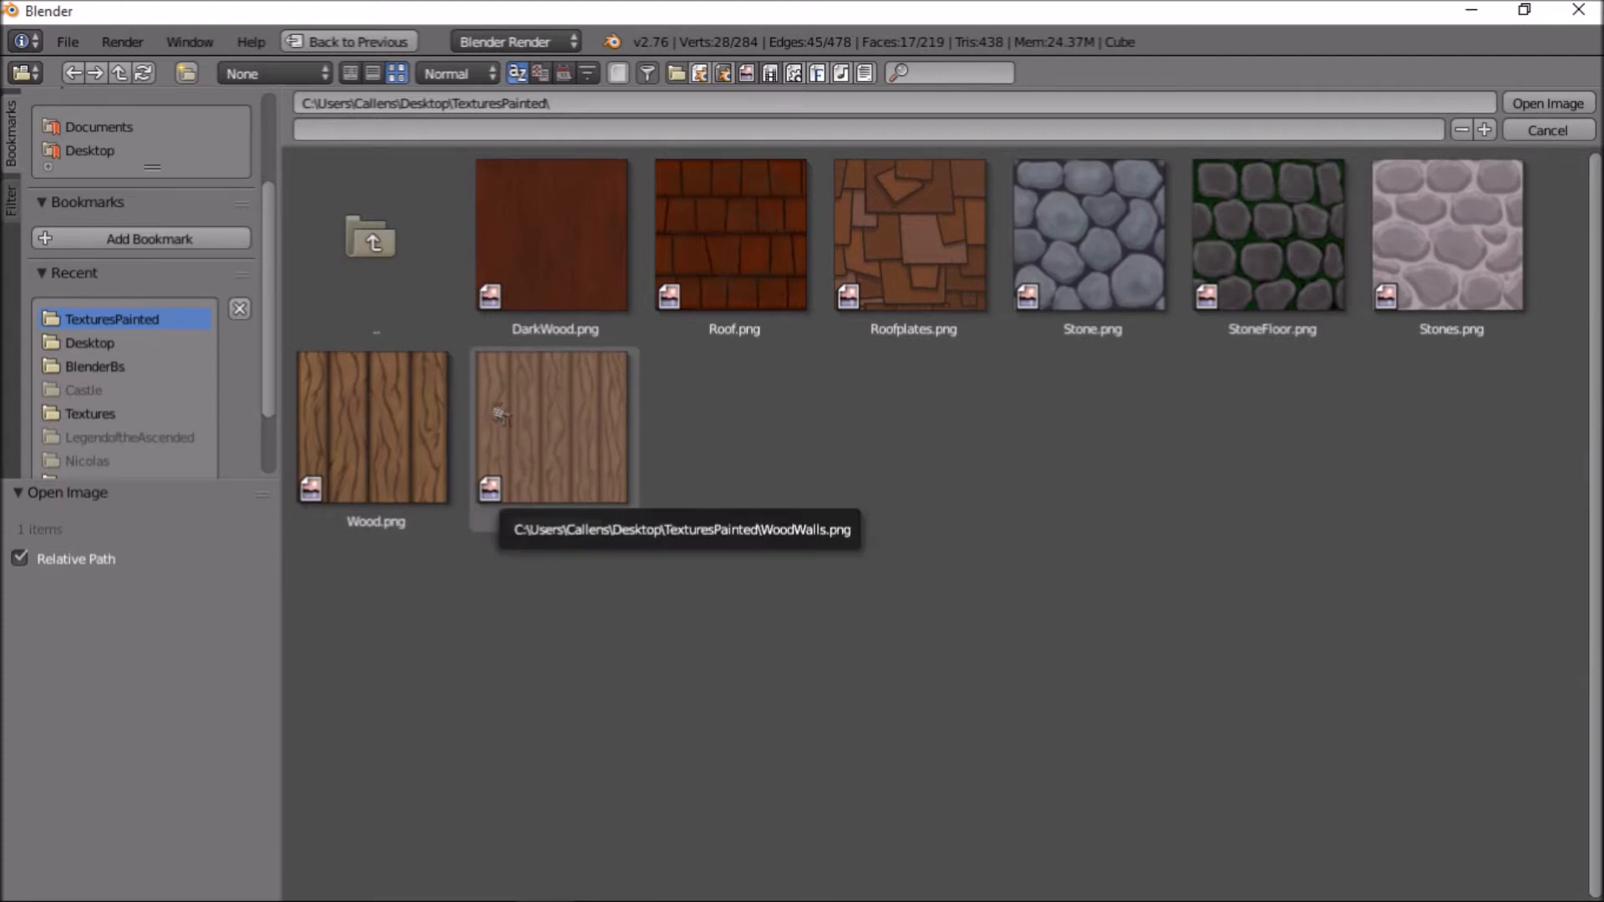
click(381, 416)
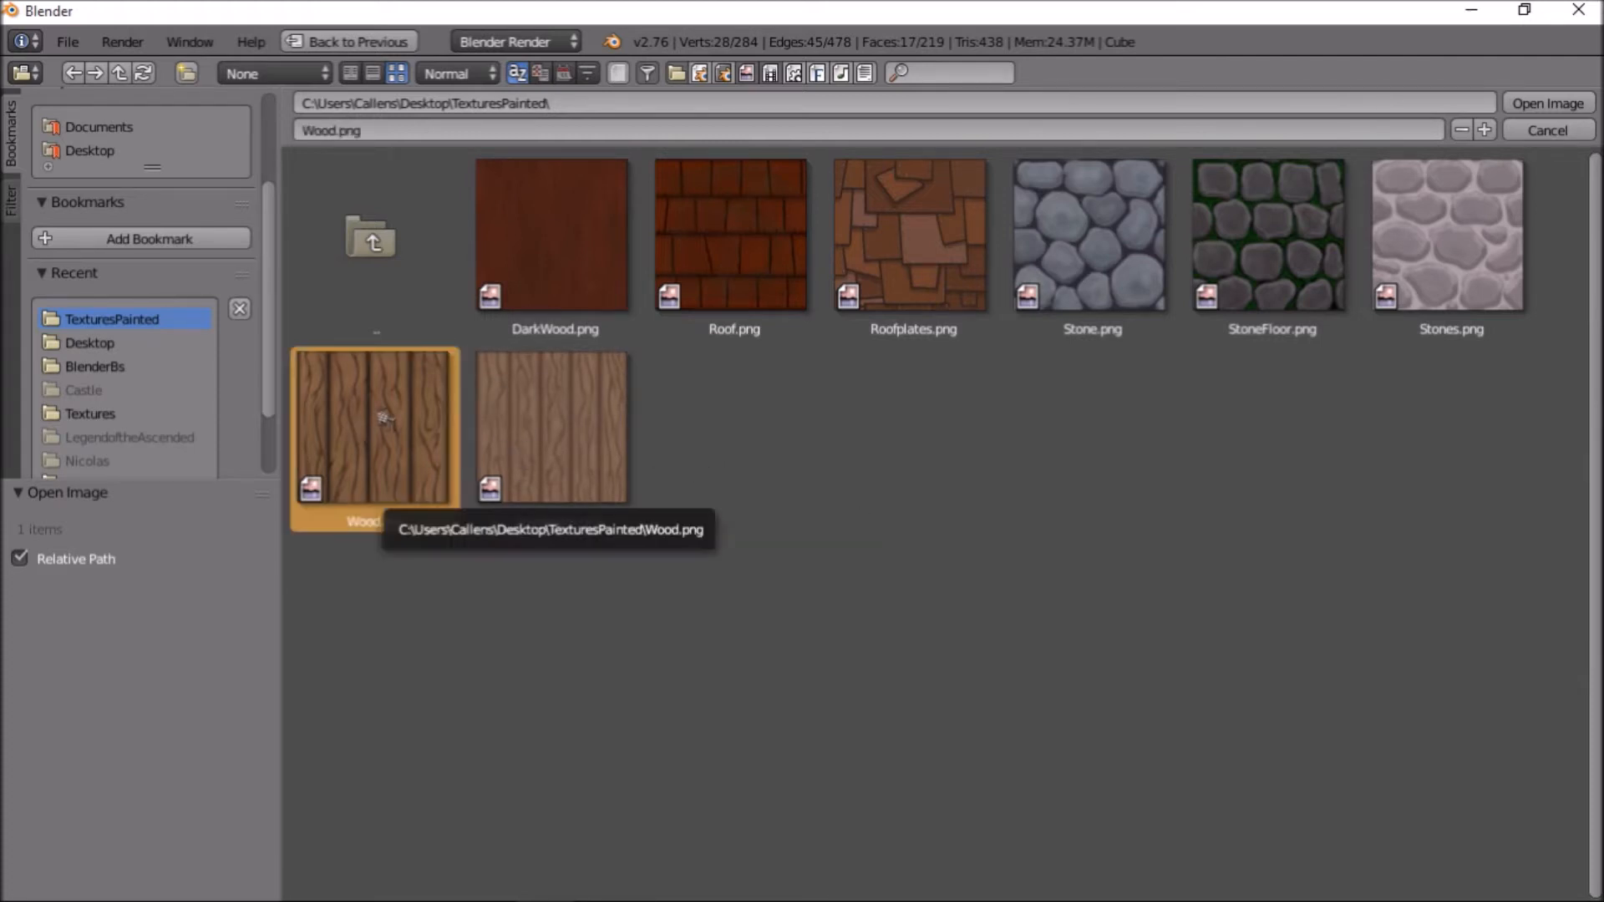
double_click(381, 413)
Set the wood texture's mapping size to 10 in both X and Y
scroll(607, 498, down, 2)
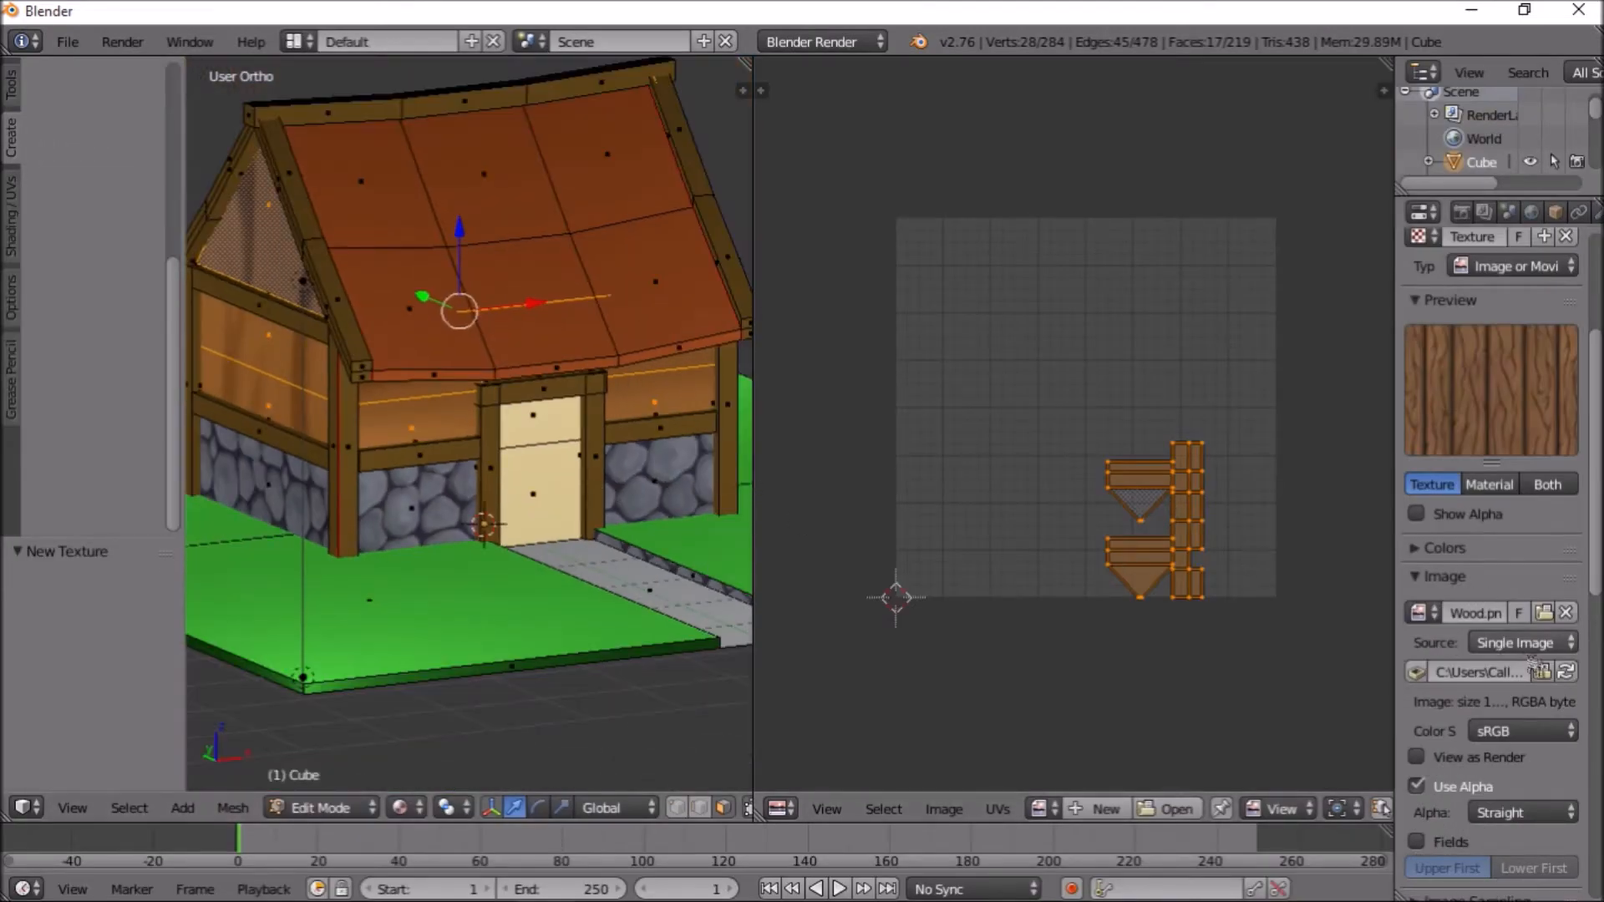
scroll(1536, 669, down, 5)
scroll(1536, 669, down, 6)
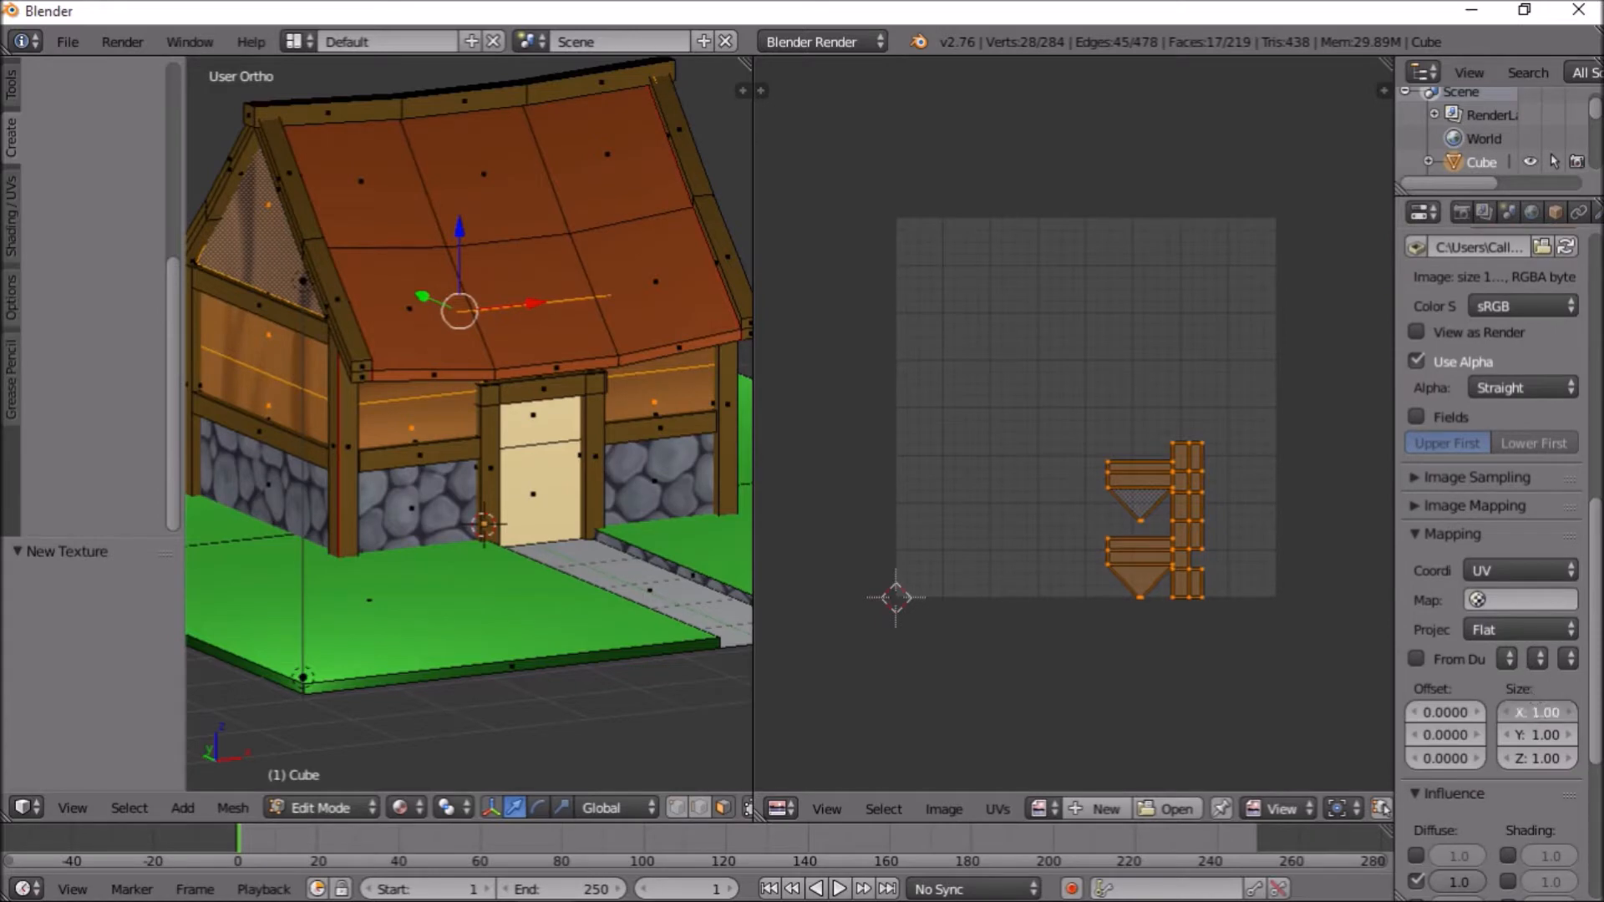
key(Tab)
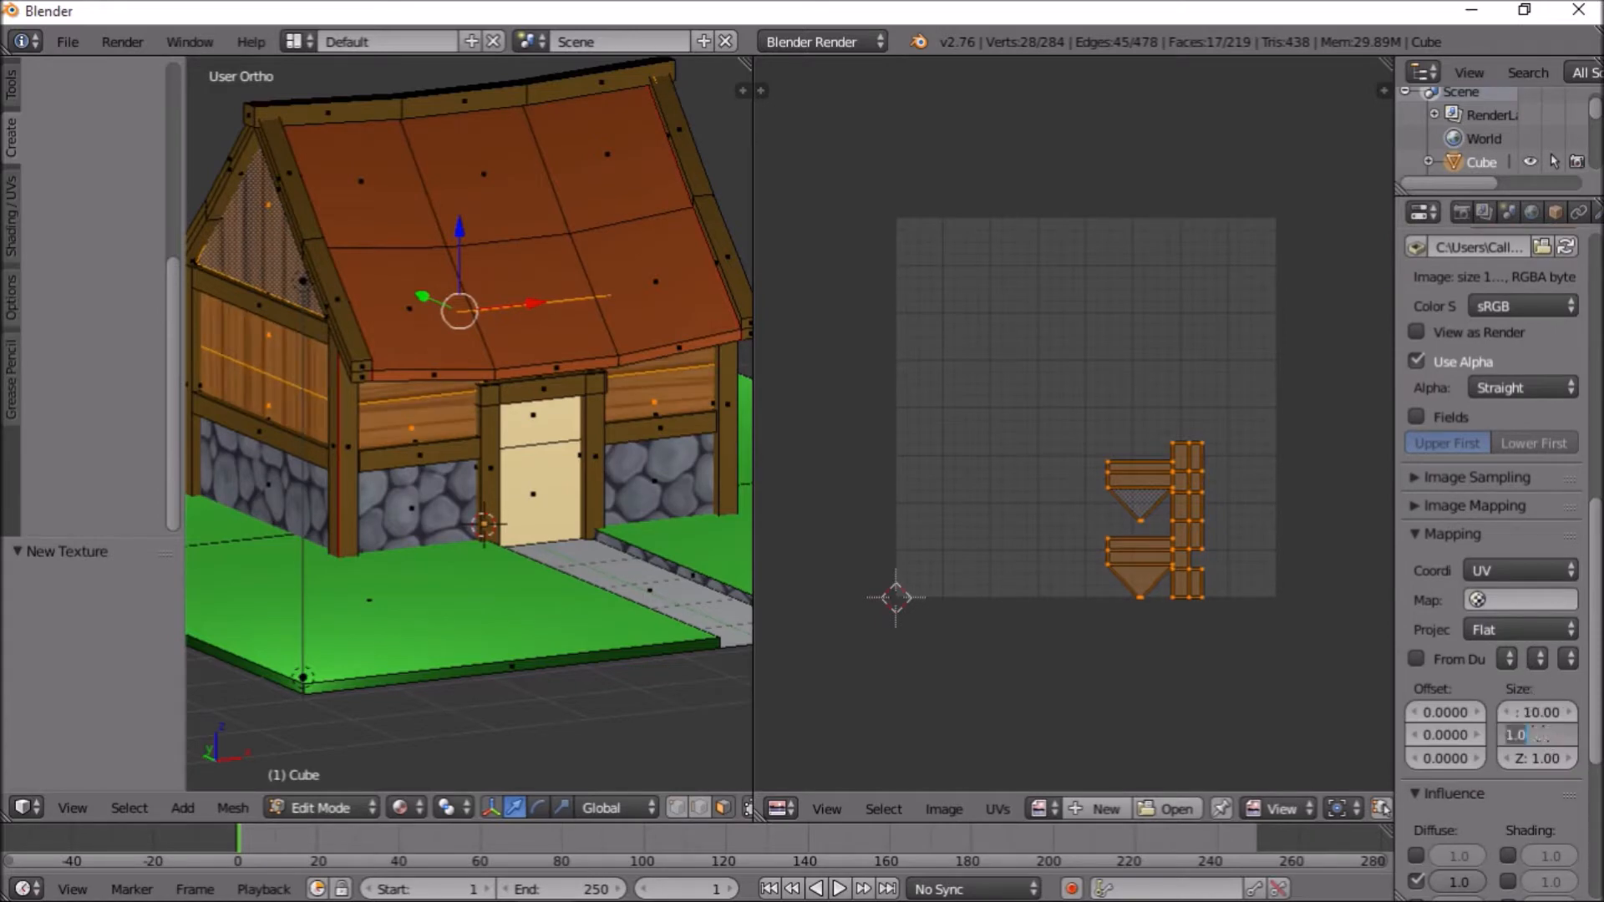
key(Return)
Set the wood texture's mapping size to 12 in both X and Y and check the walls in Object Mode
scroll(458, 483, up, 3)
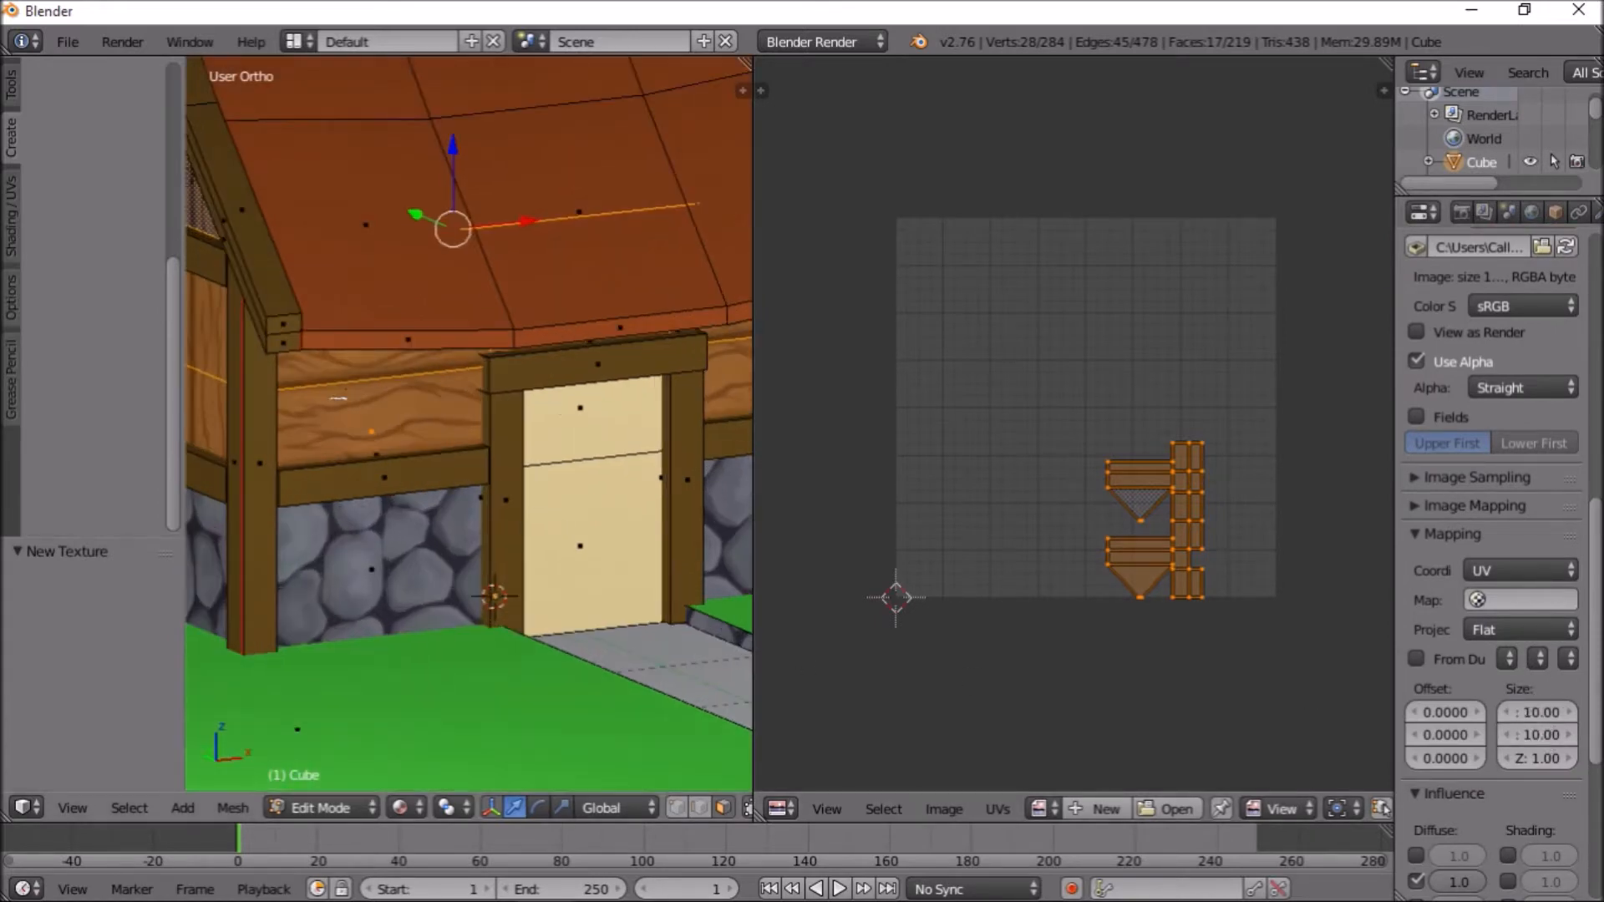
scroll(338, 399, down, 5)
middle_drag(368, 416, 447, 391)
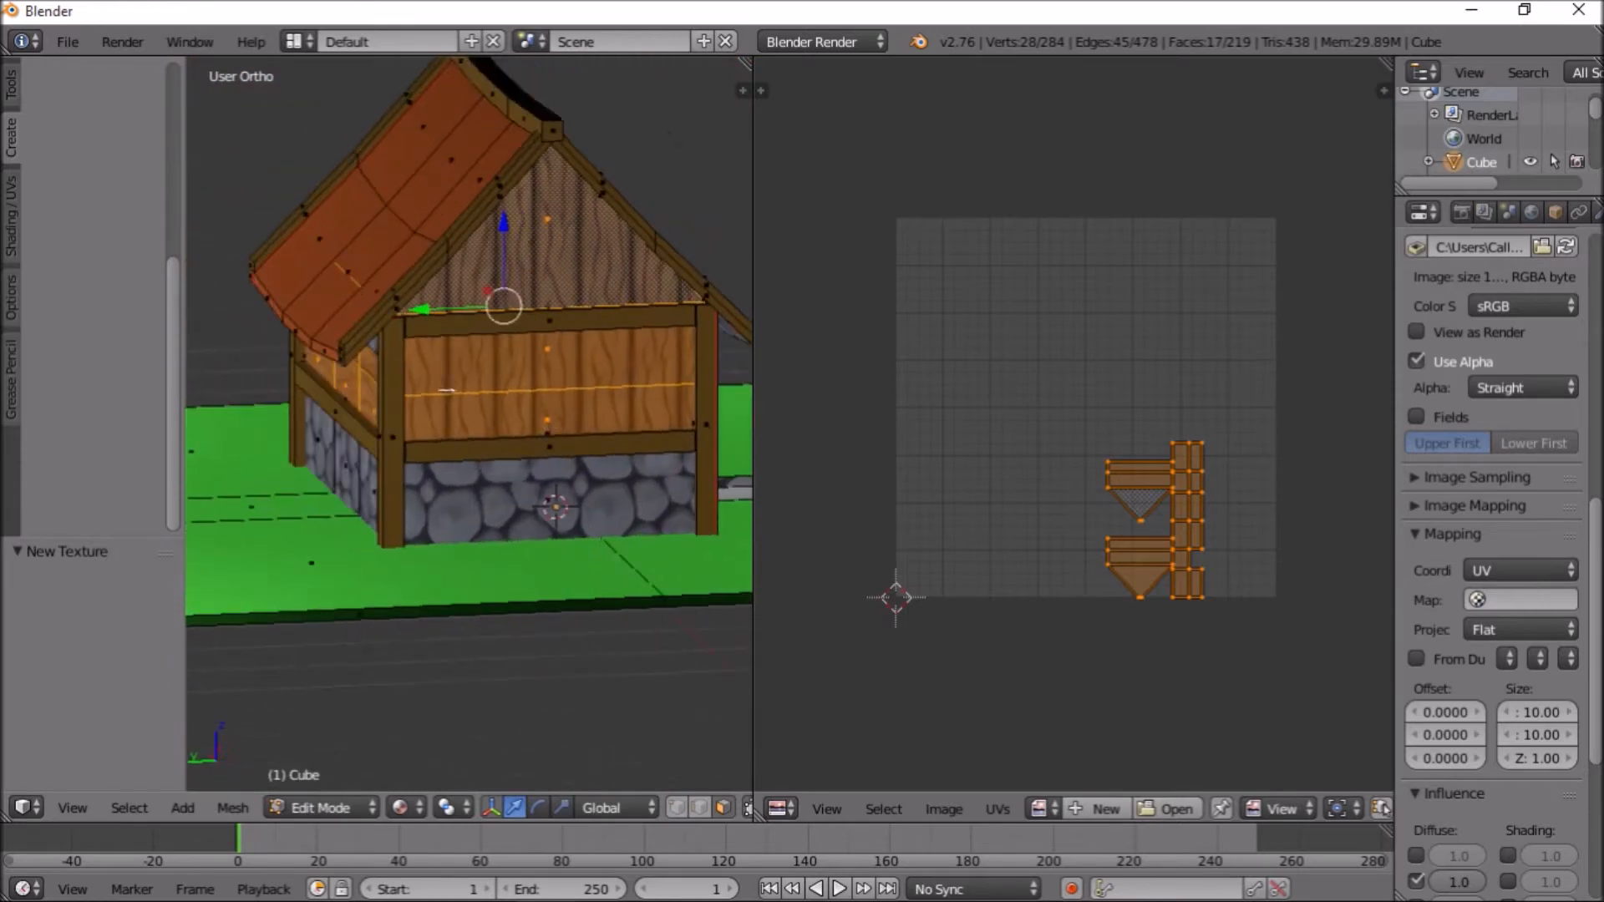
click(1538, 712)
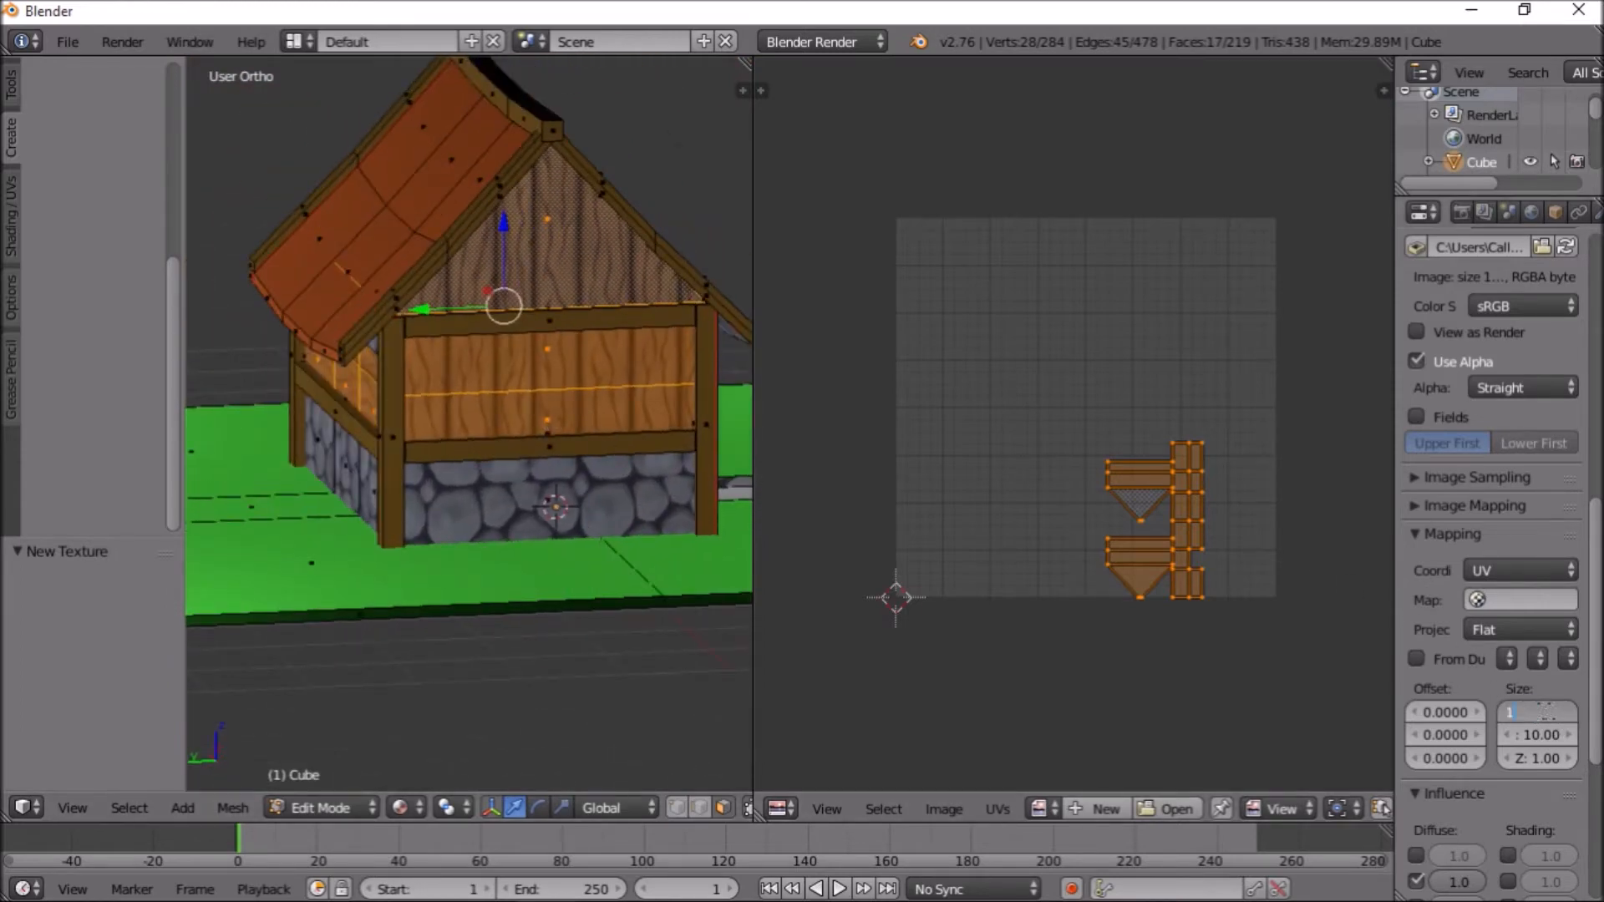
text(12)
key(Return)
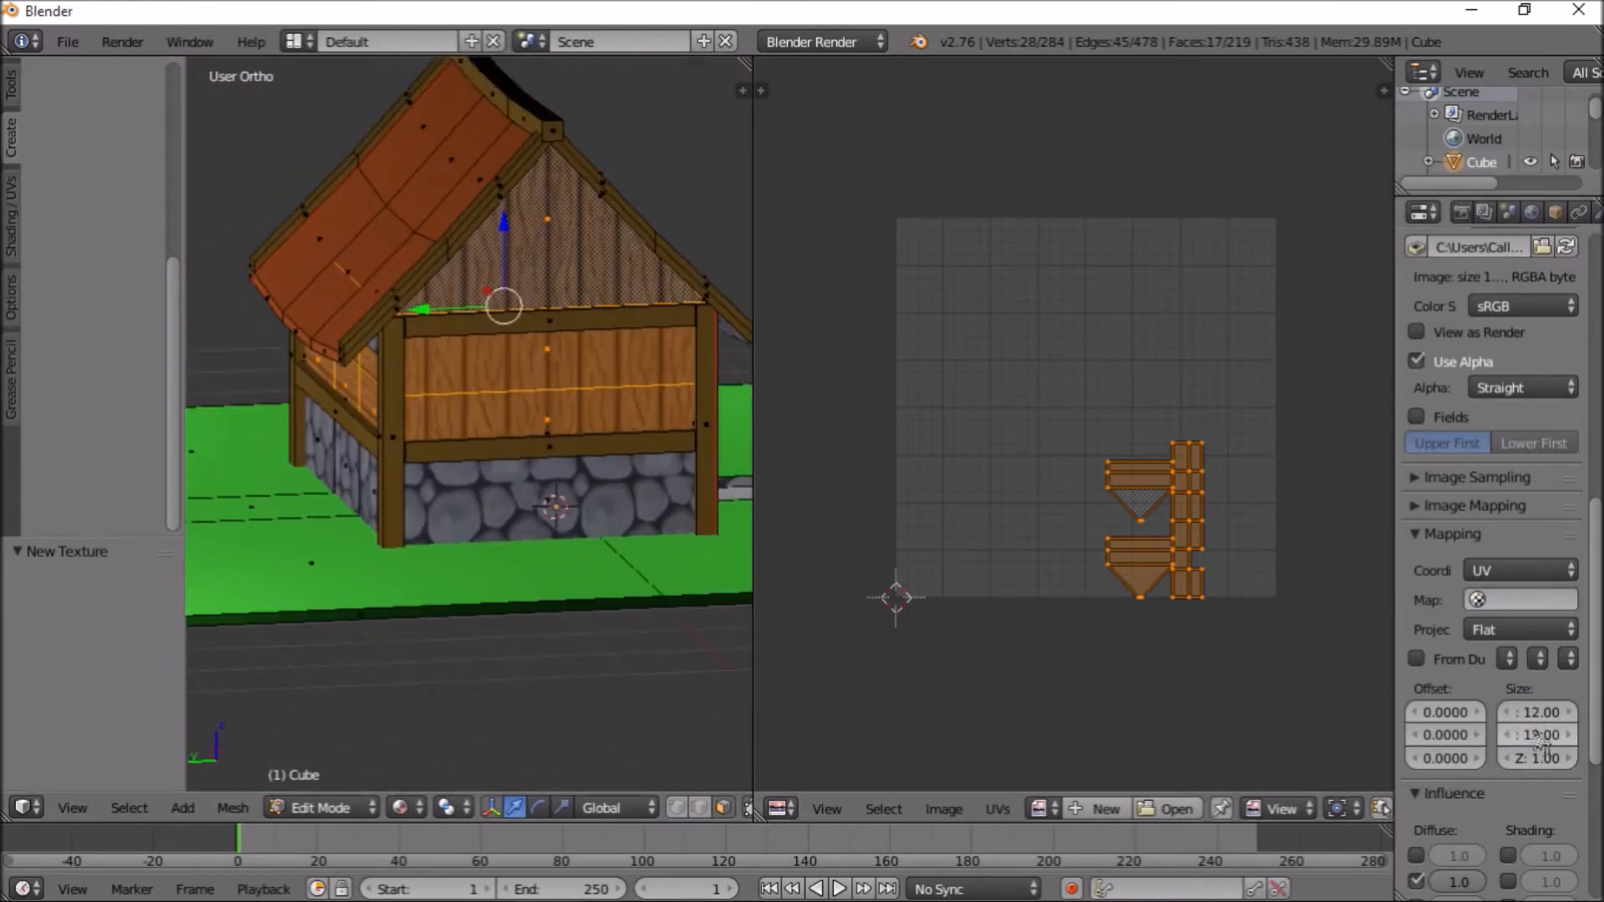
key(Tab)
middle_drag(625, 490, 556, 420)
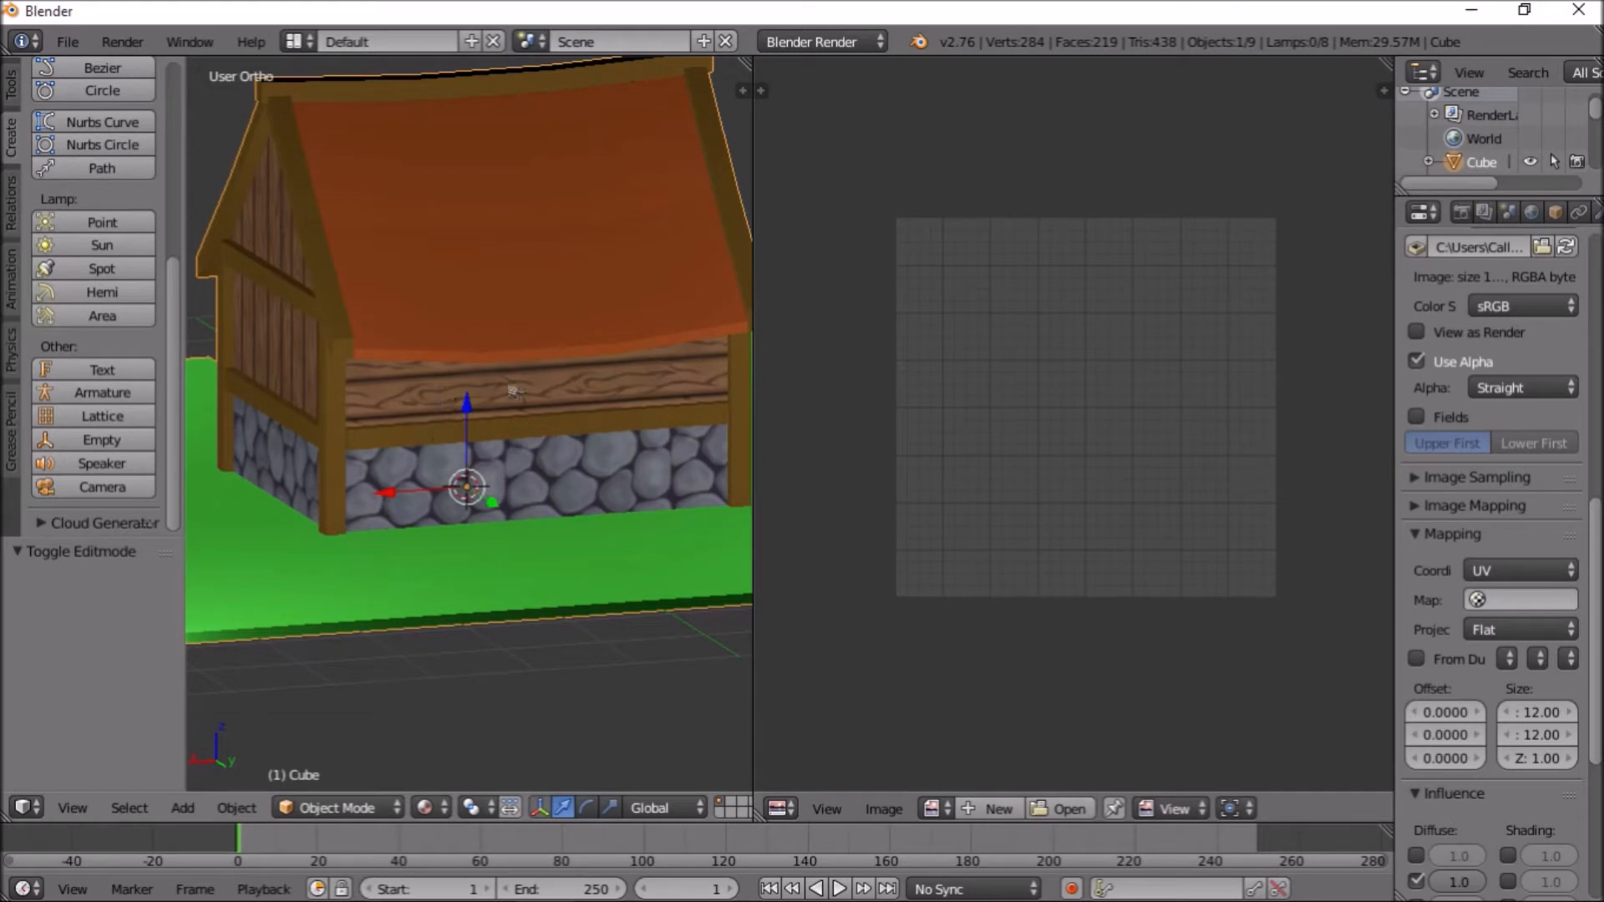
Select all wooden wall faces on the long back side of the house in Edit Mode
key(Tab)
right_click(412, 401)
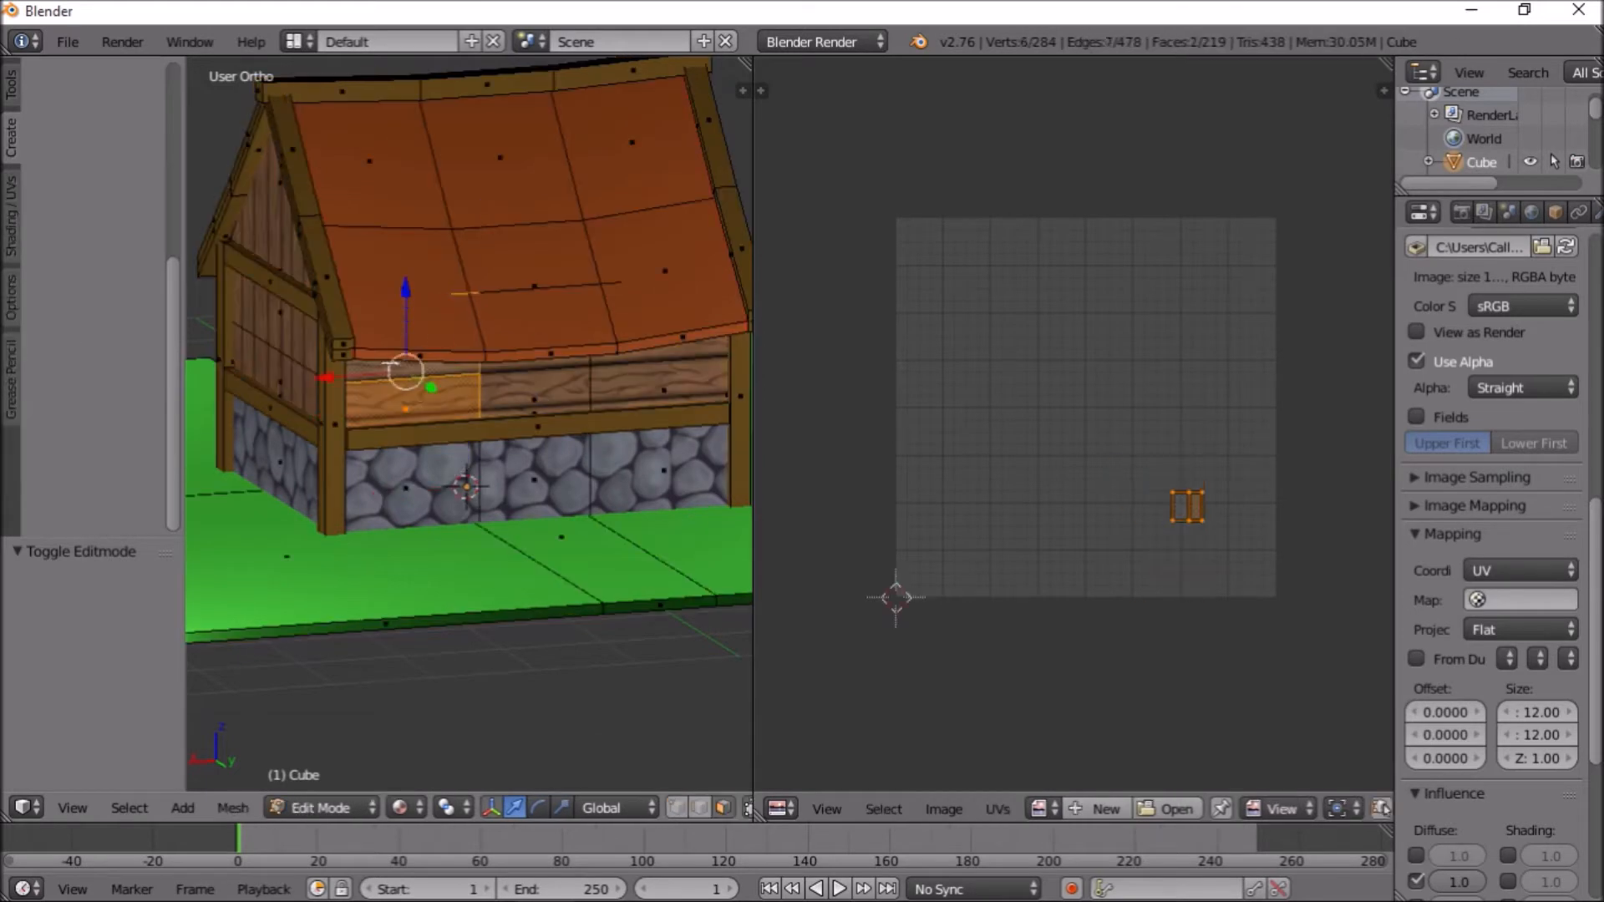
shift+right_click(546, 409)
shift+right_click(550, 366)
shift+right_click(660, 350)
shift+right_click(657, 378)
Add the wooden wall faces on both sides of the door to the selection
middle_drag(351, 426, 513, 351)
shift+right_click(429, 438)
shift+right_click(514, 334)
shift+right_click(401, 298)
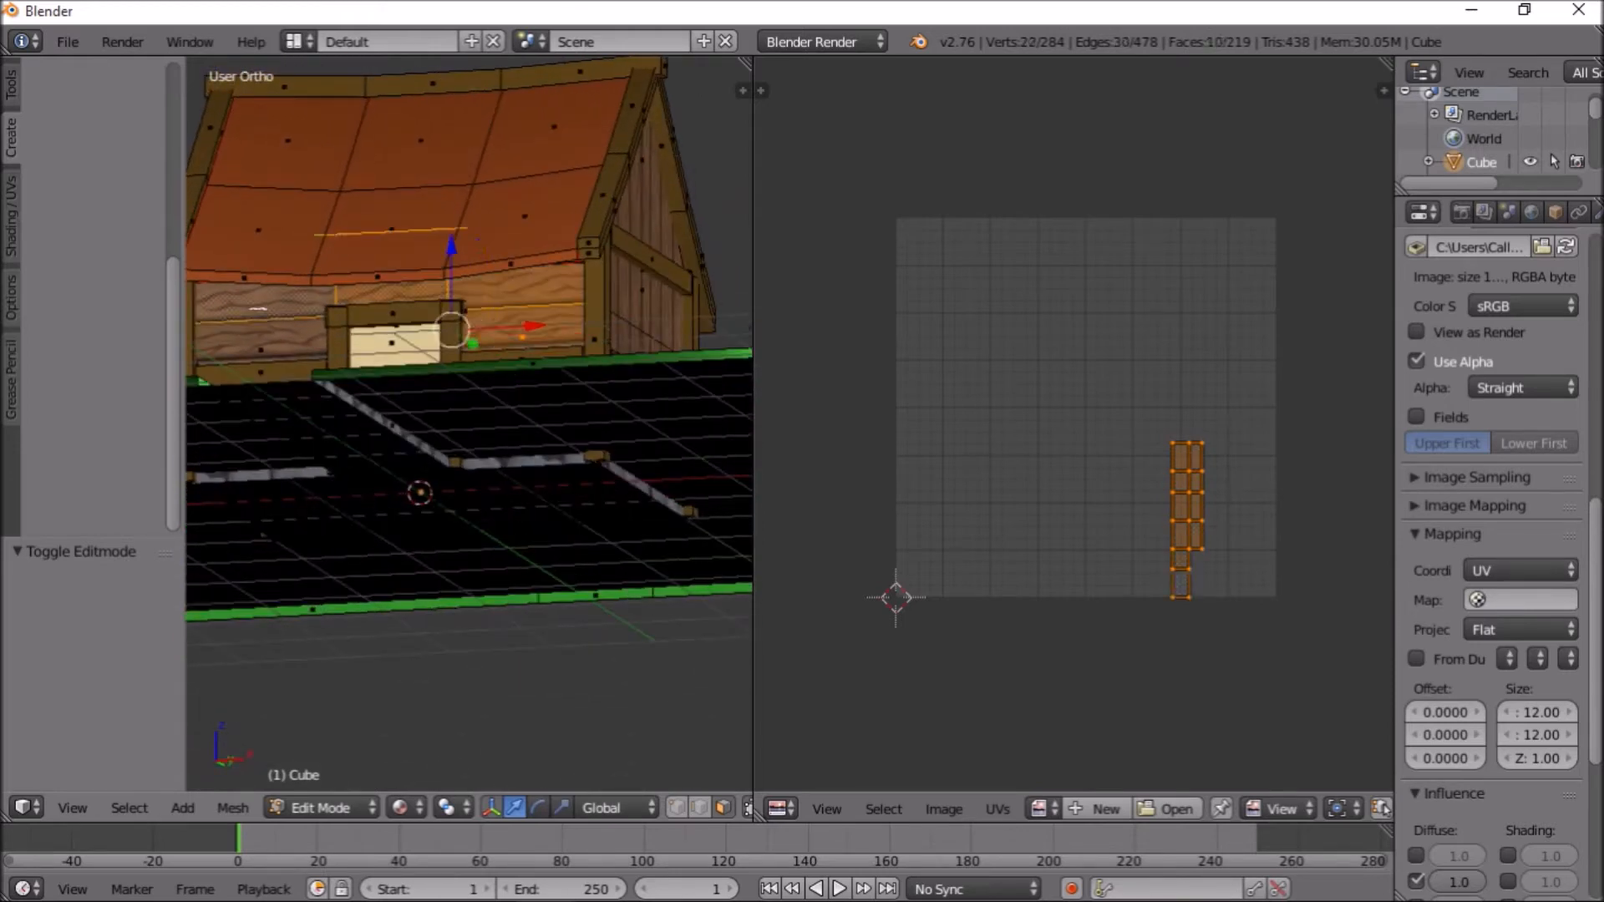
shift+right_click(258, 309)
shift+right_click(256, 368)
shift+right_click(254, 375)
shift+right_click(263, 341)
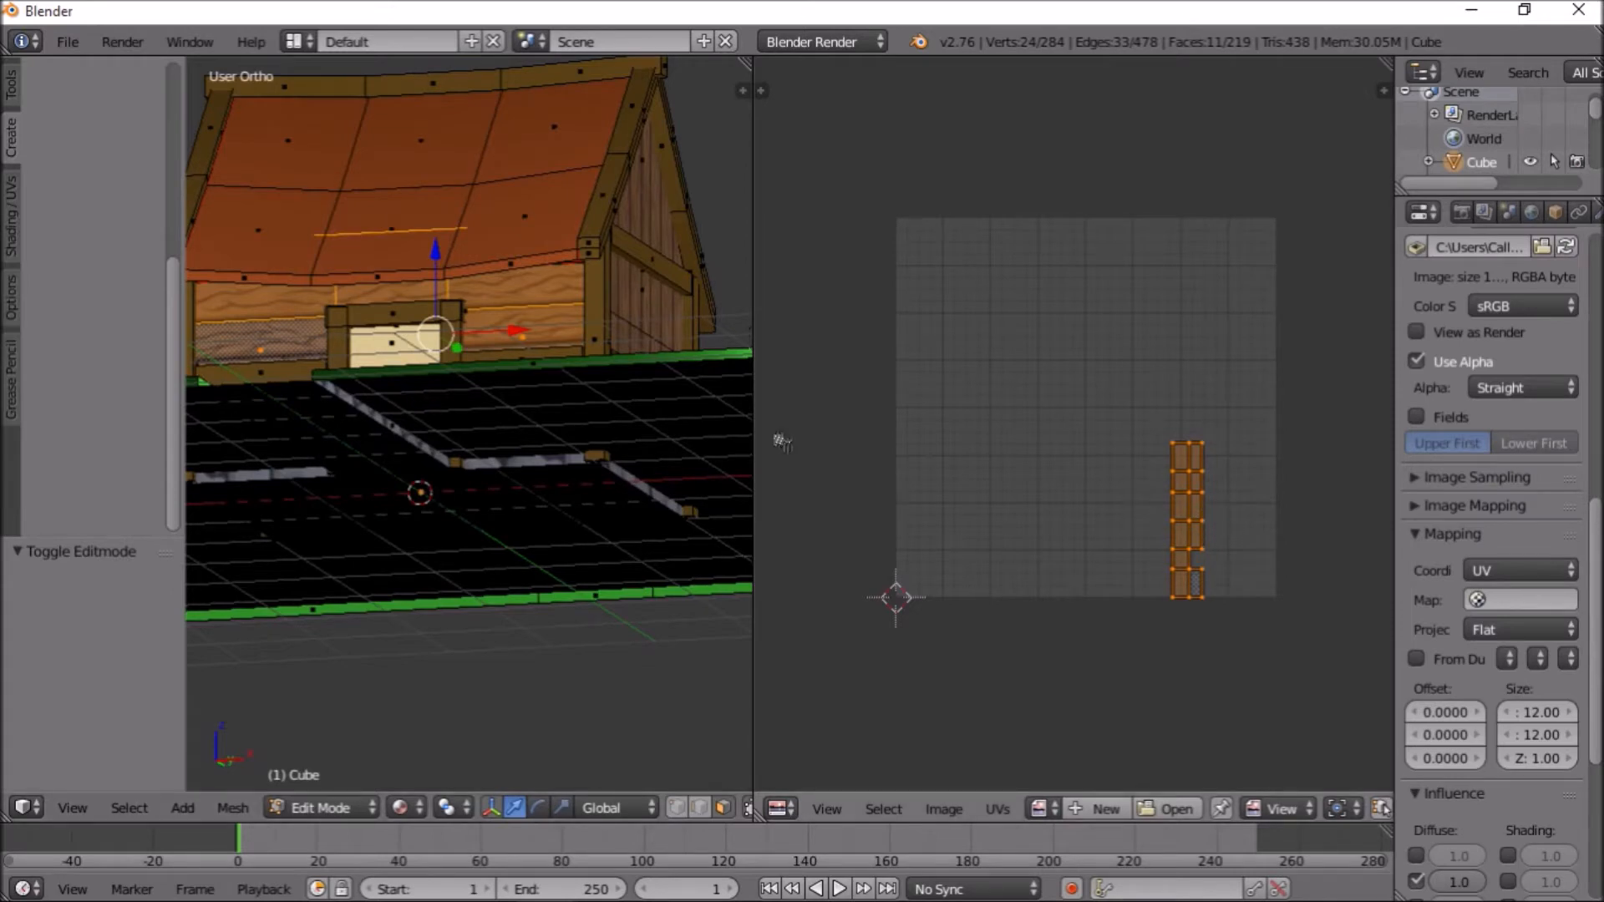
Rotate the selected wall faces' UVs by 90° so the planks run vertically, and check the result in Object Mode
middle_drag(644, 305, 449, 388)
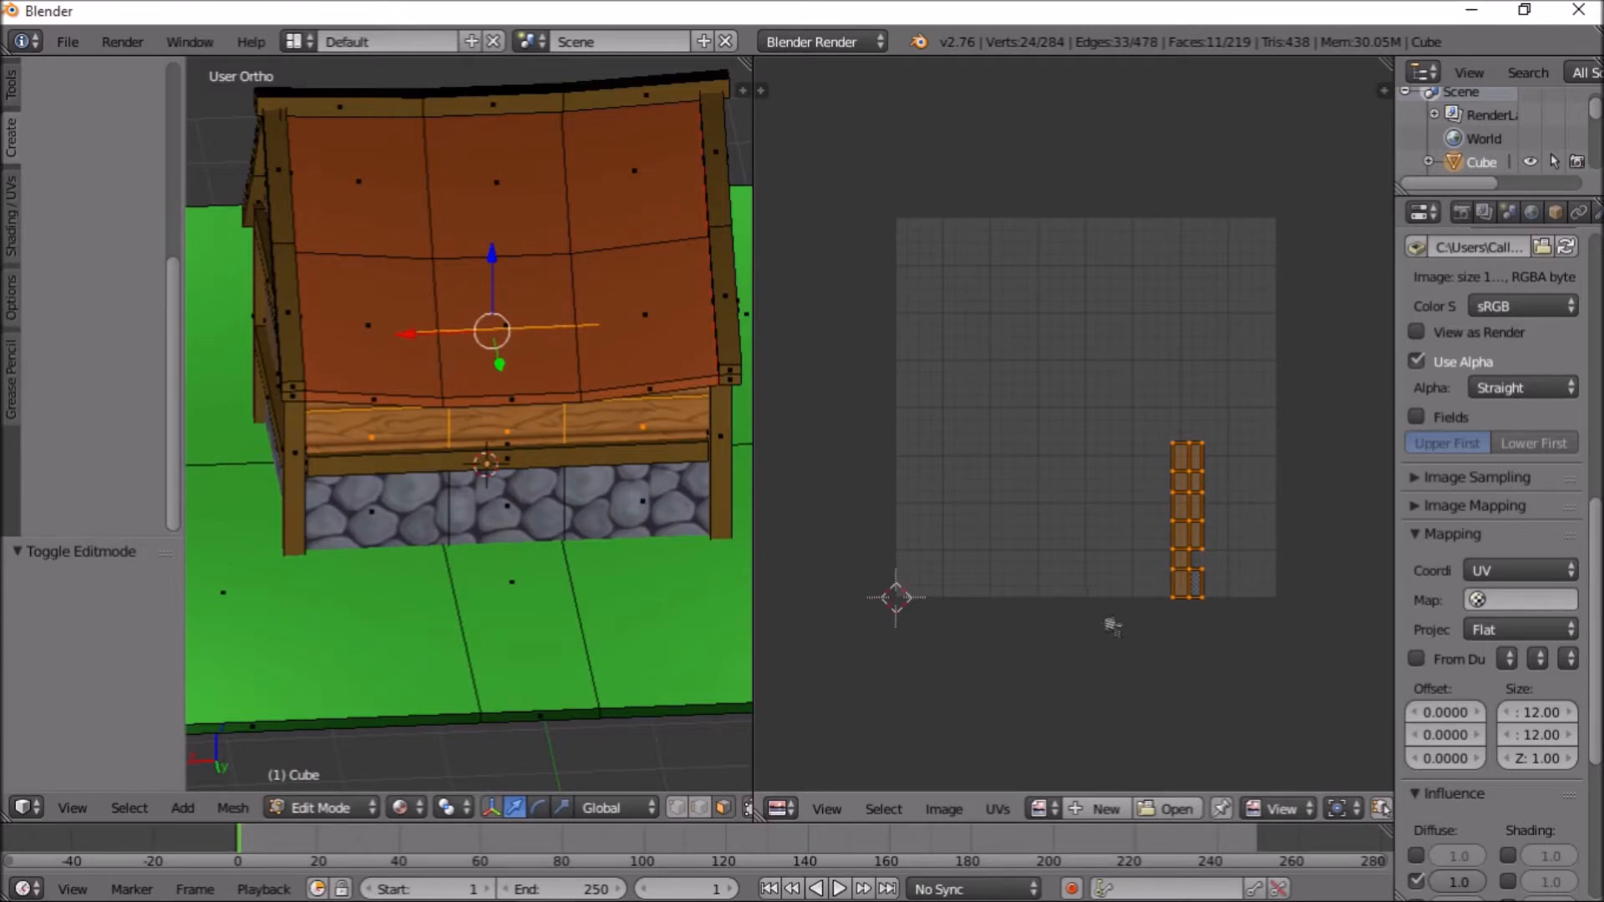
text(r90)
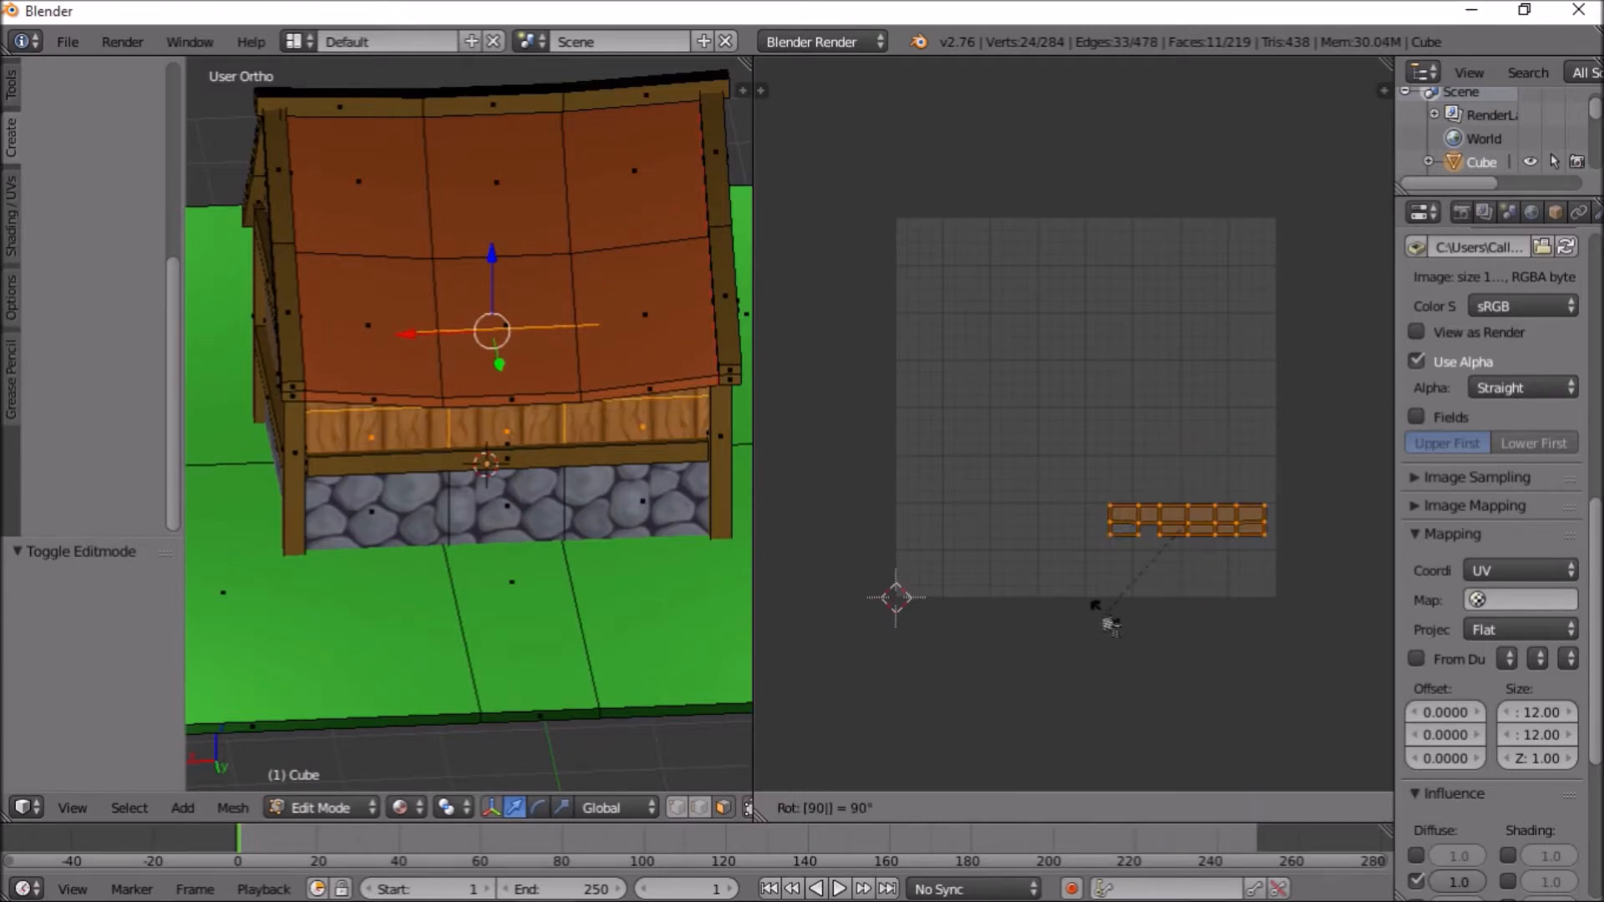
key(Return)
middle_drag(376, 483, 616, 412)
key(Tab)
middle_drag(386, 407, 532, 511)
key(Tab)
Choose the HouseRoof material and add a new texture of type Image or Movie to it
click(1583, 216)
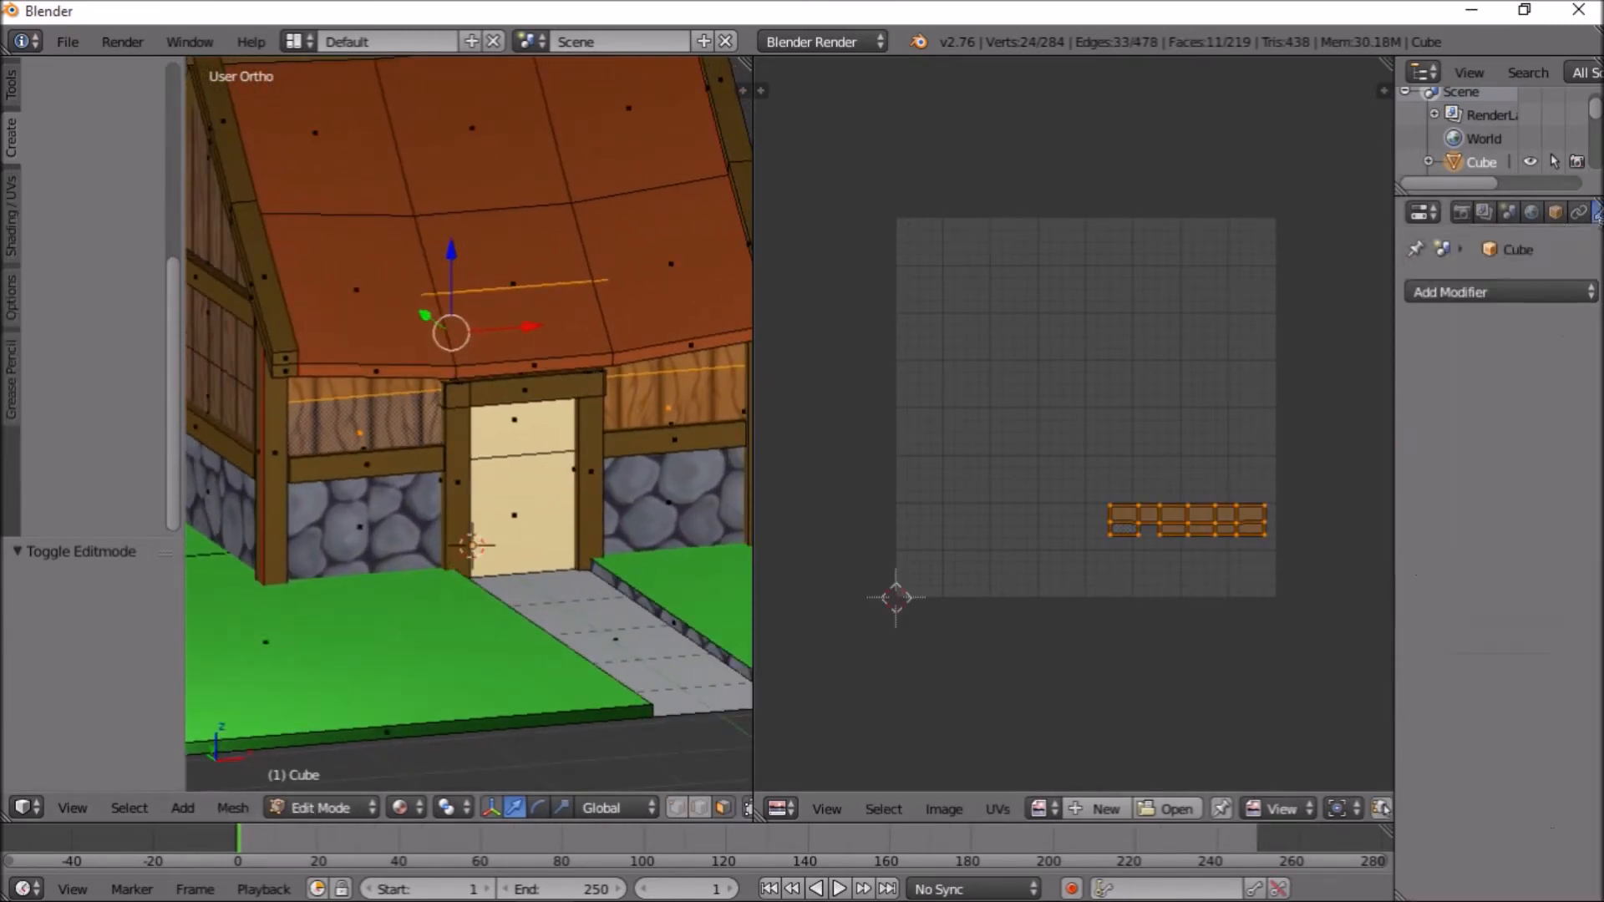
middle_drag(1580, 224, 1503, 230)
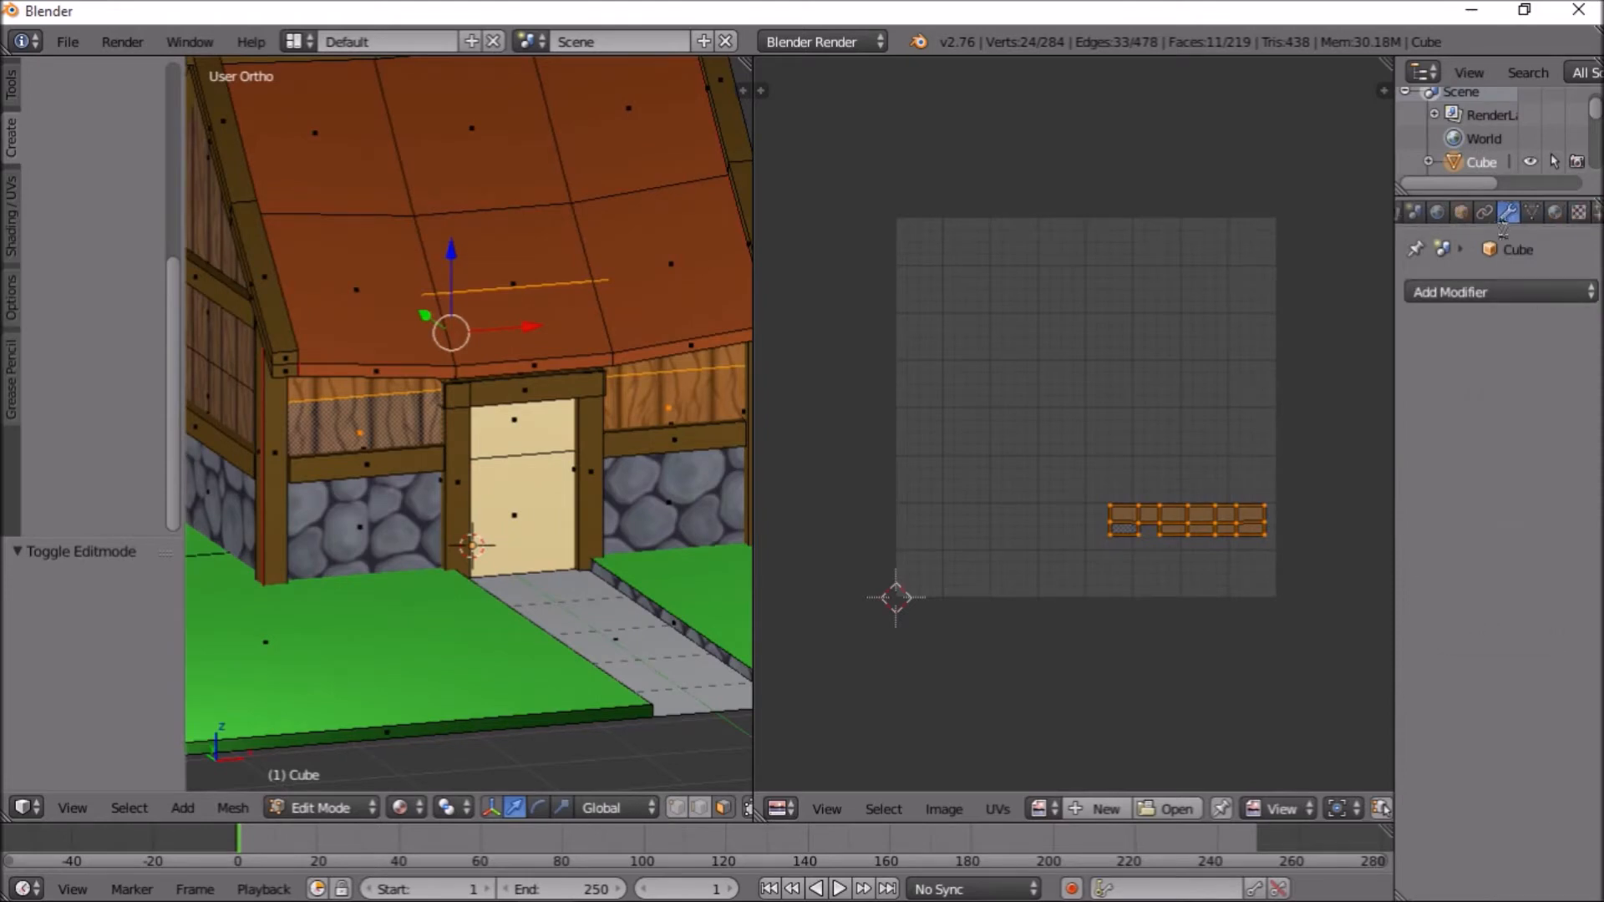
click(1552, 215)
click(1473, 323)
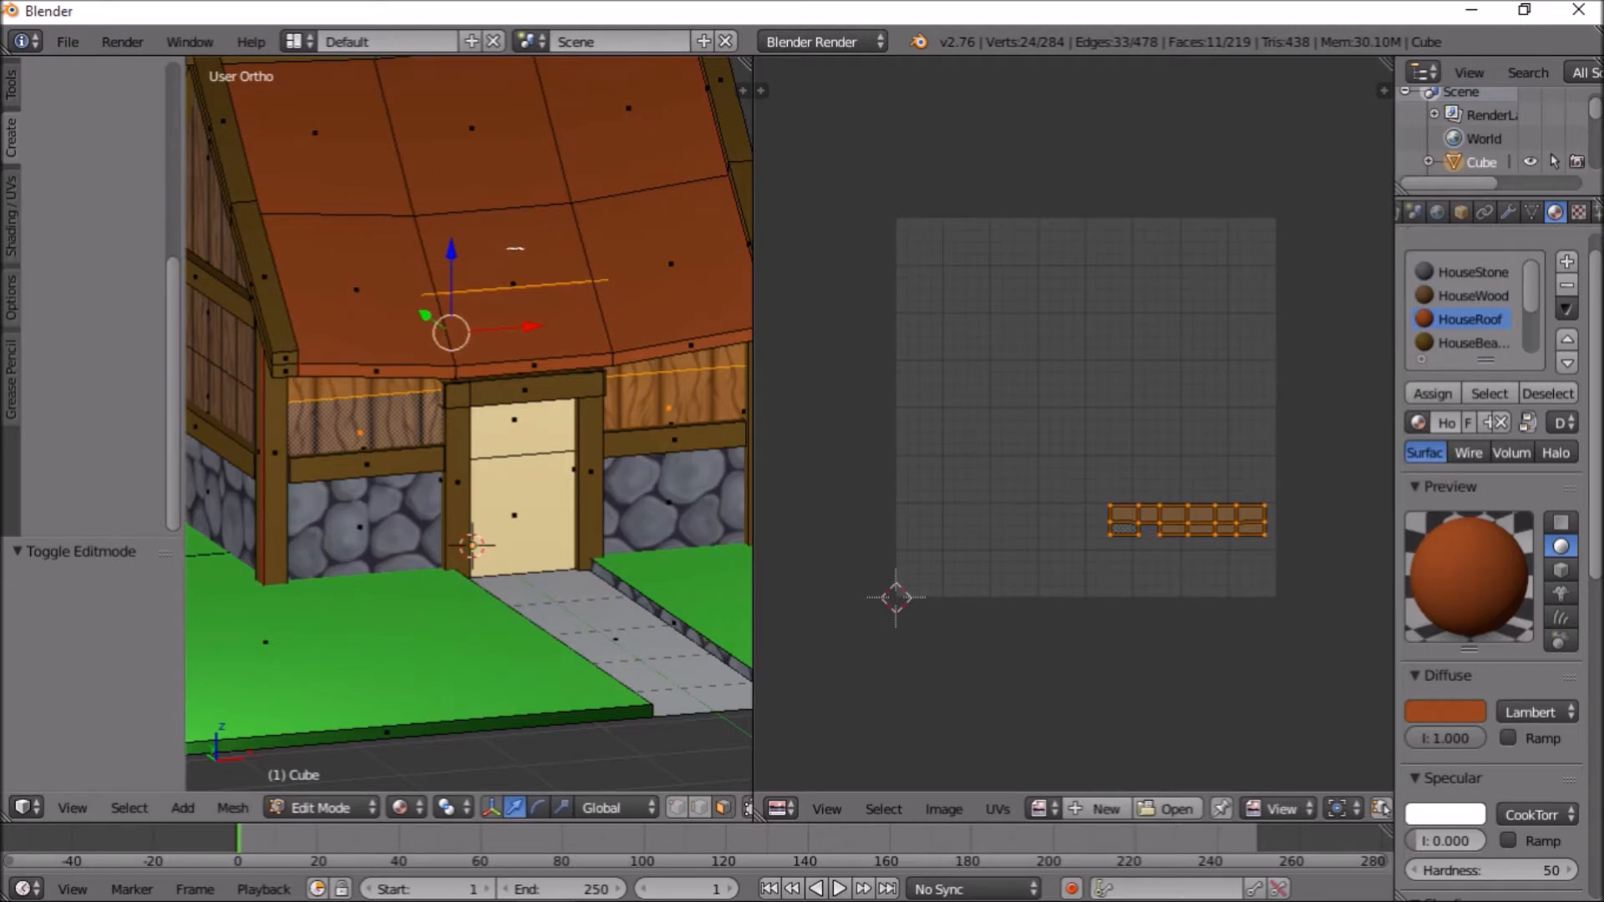
click(1578, 212)
click(1504, 470)
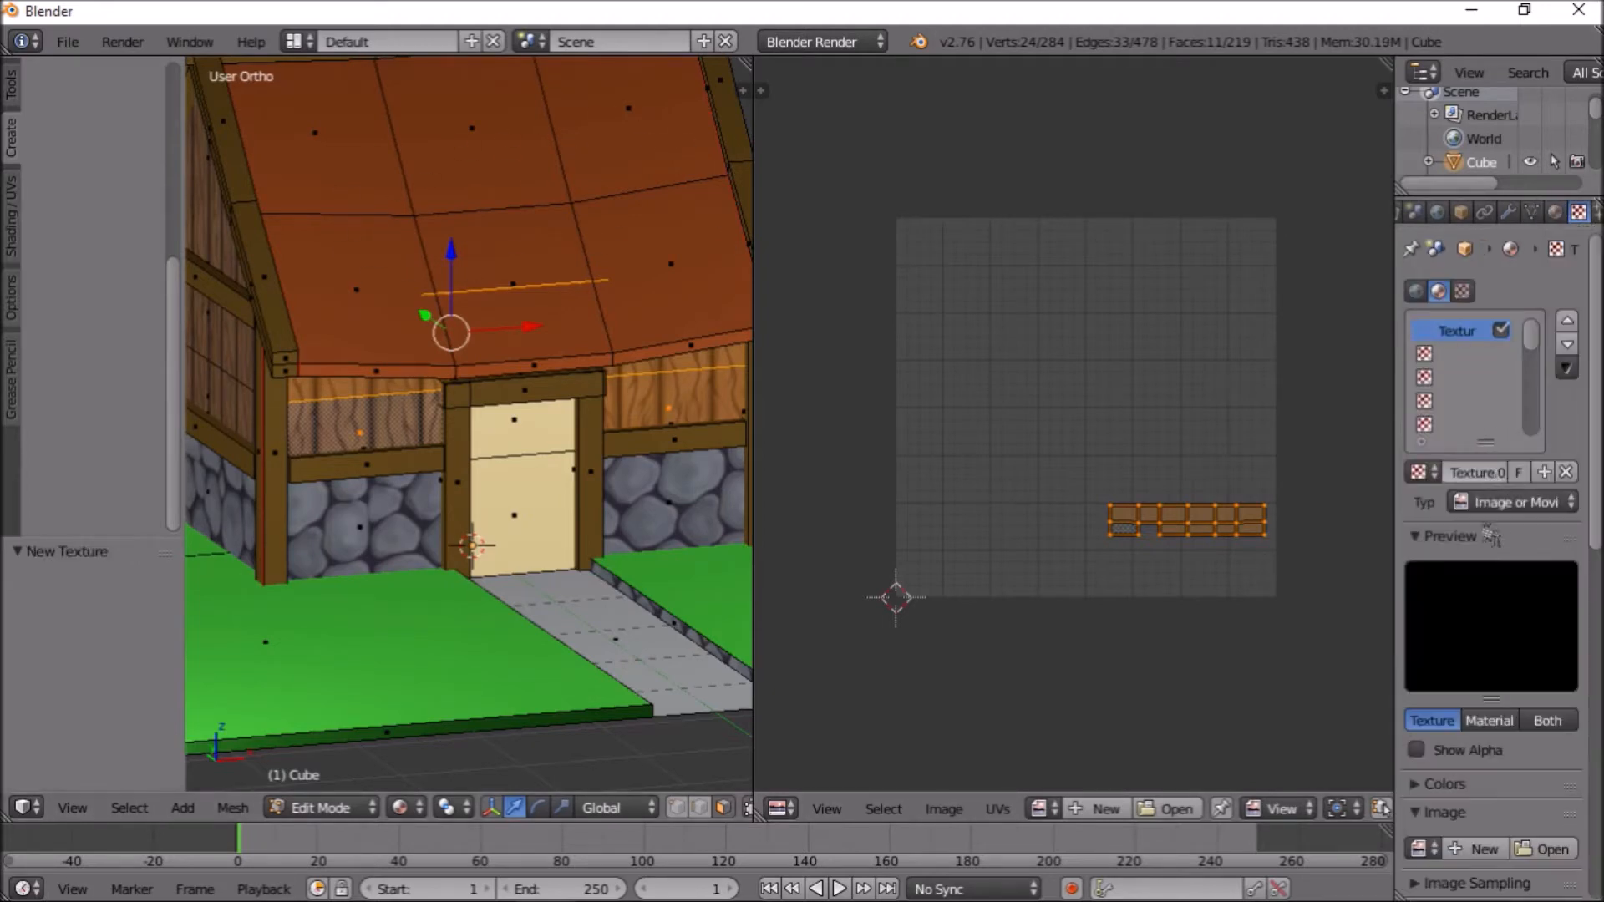
Load Roof.png from the TexturesPainted folder as the roof texture's image
scroll(1492, 468, down, 6)
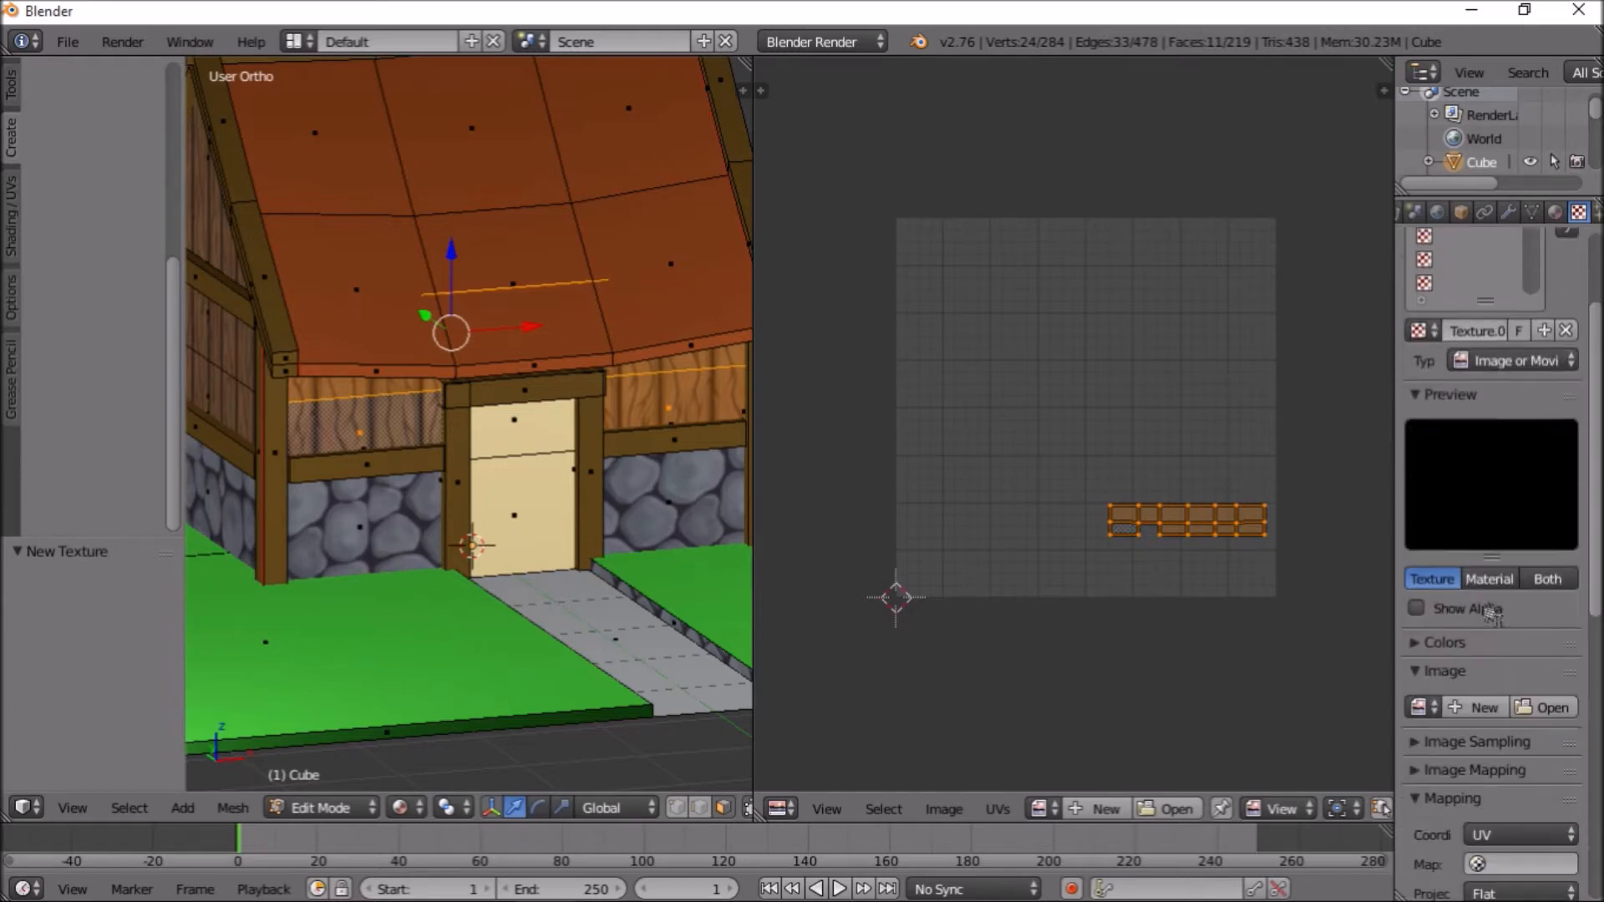
click(1550, 660)
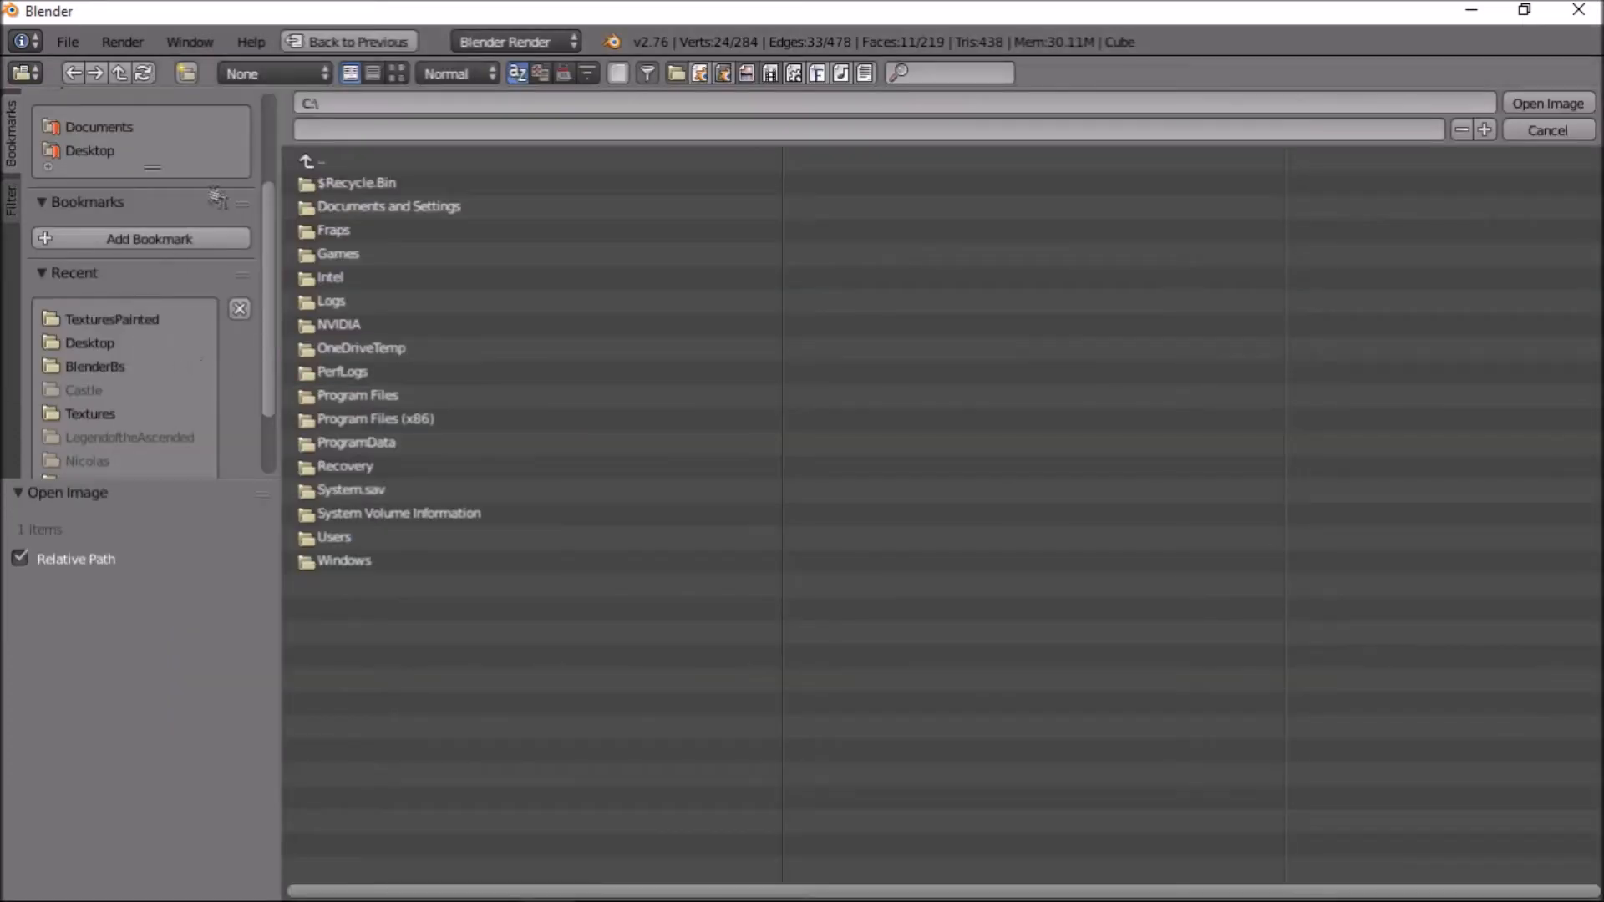
click(115, 321)
click(397, 73)
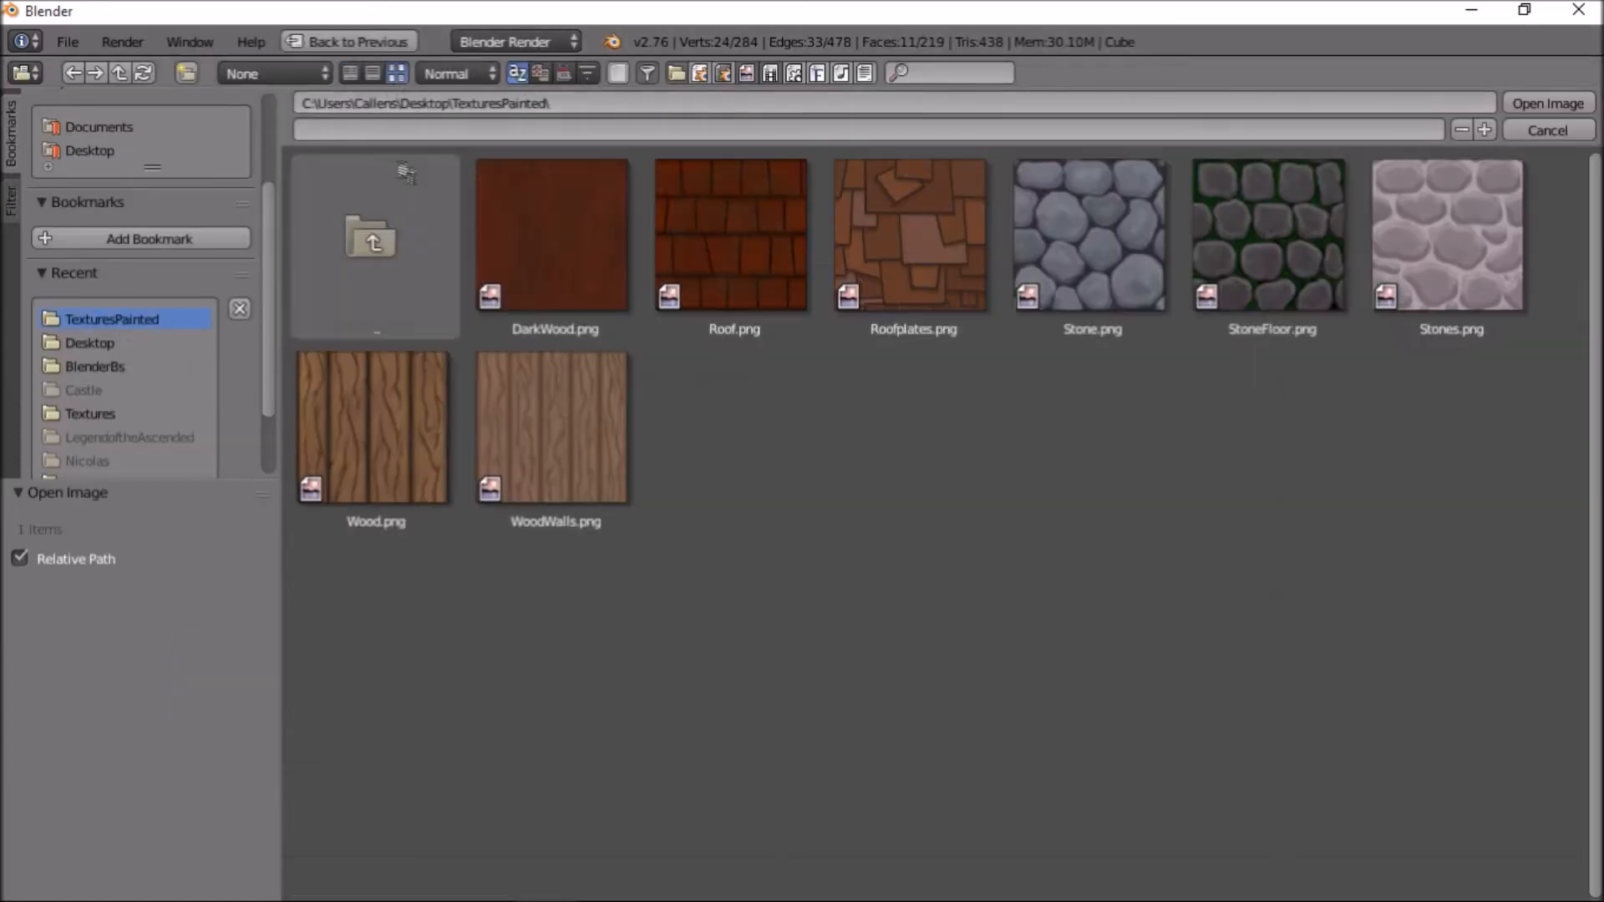
click(708, 268)
double_click(708, 267)
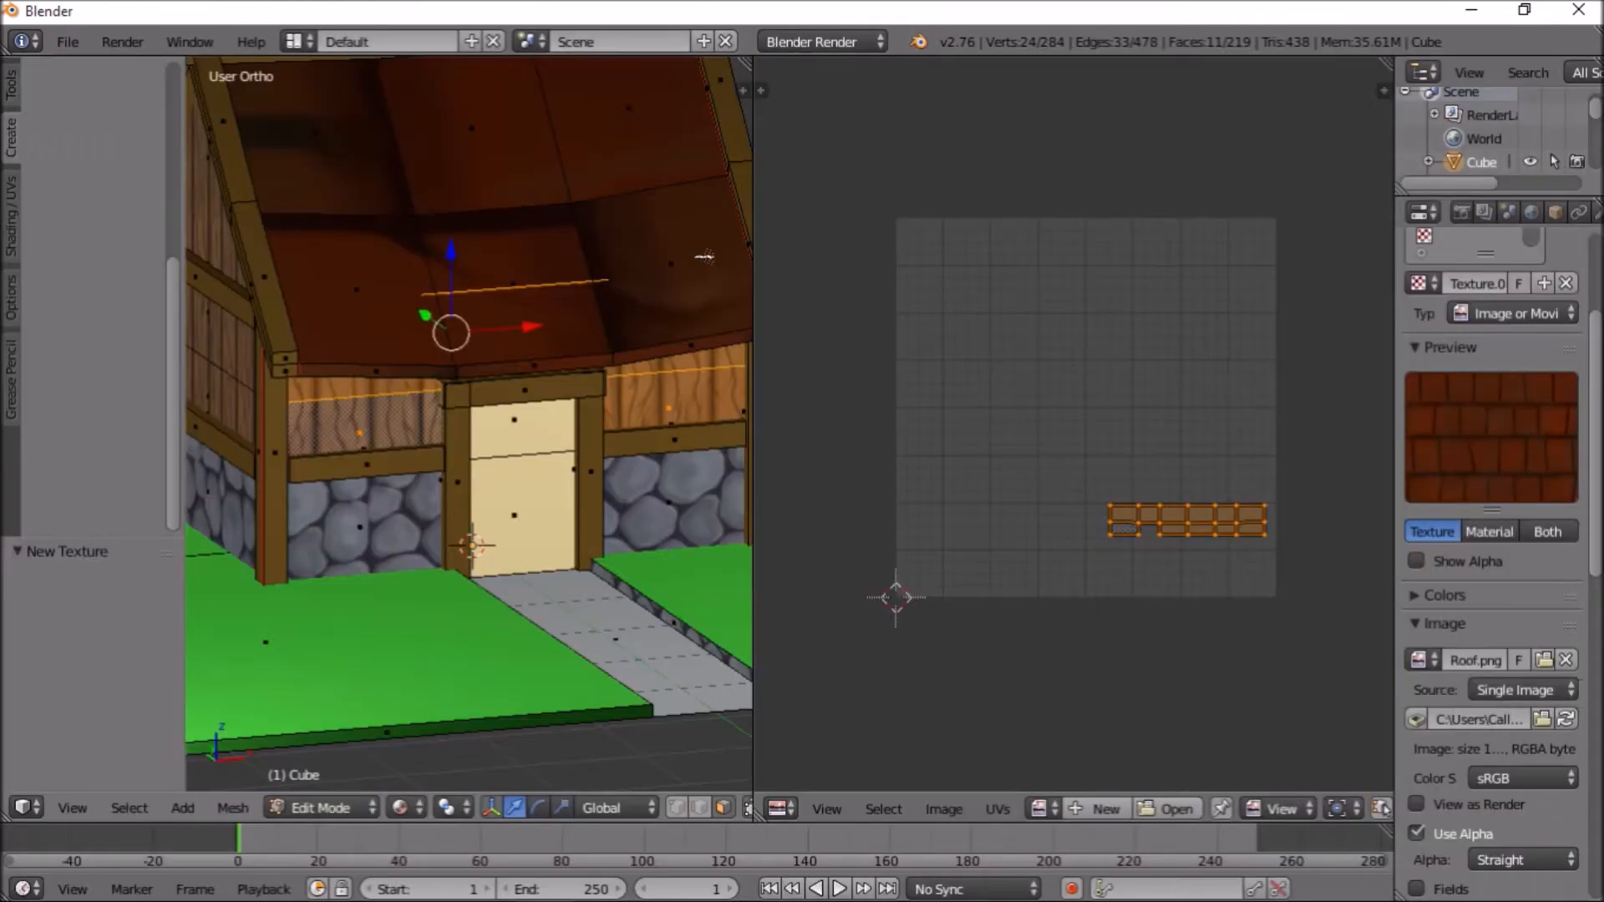
Set the roof texture's mapping size to 12 in X and Y and inspect the tiling on the roof
scroll(1534, 750, down, 10)
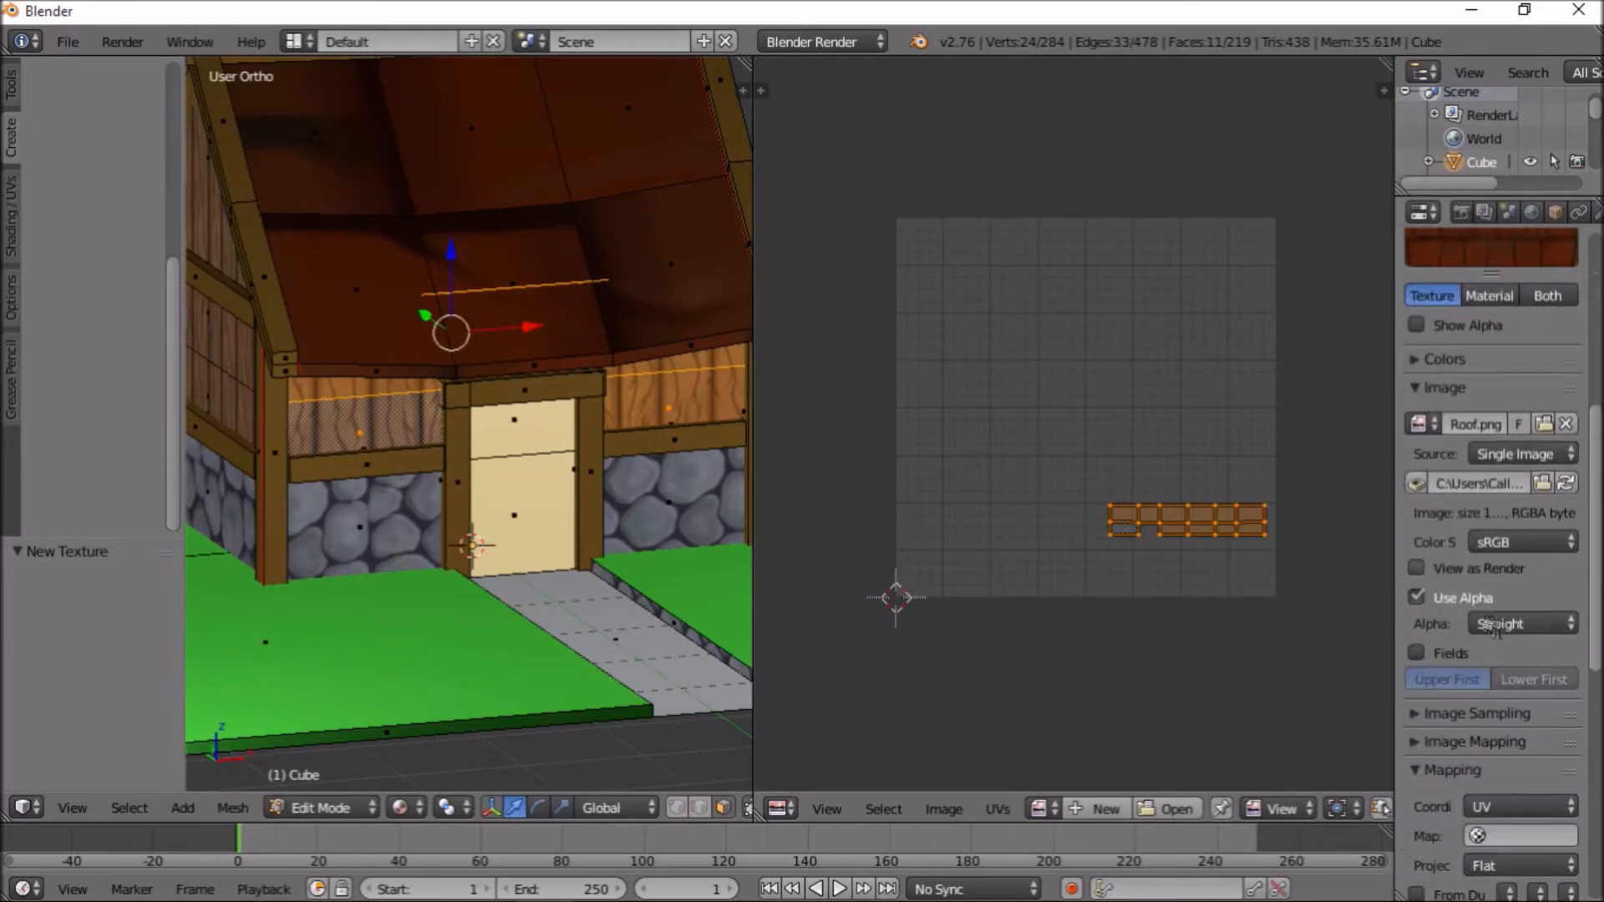
click(1534, 758)
text(12)
key(Tab)
text(1)
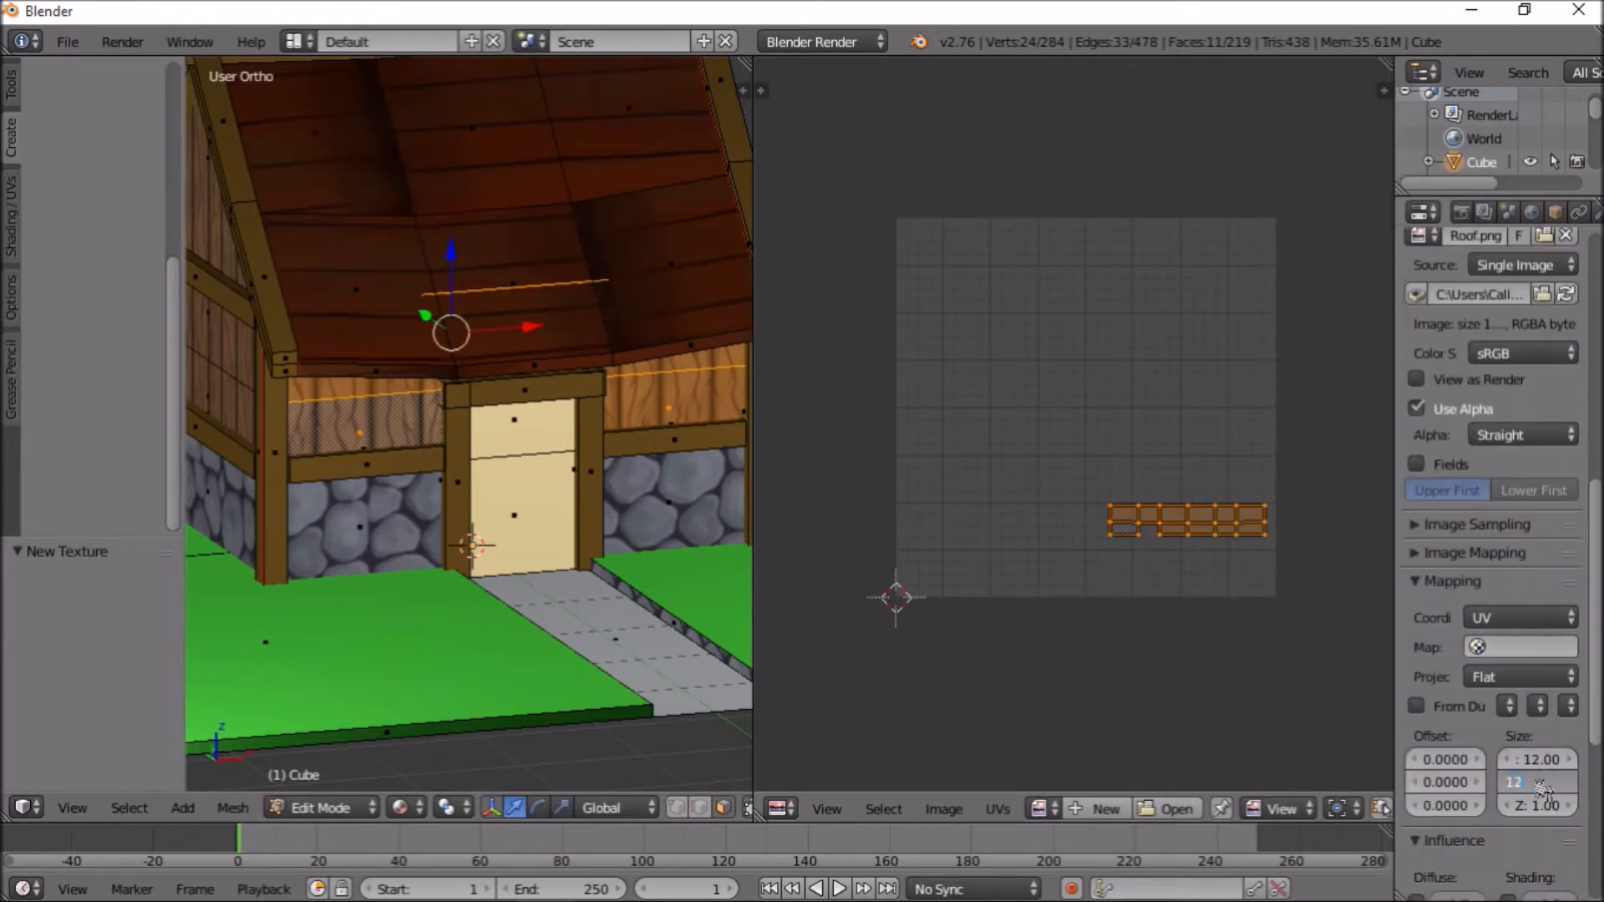
text(2)
key(Return)
middle_drag(376, 260, 370, 345)
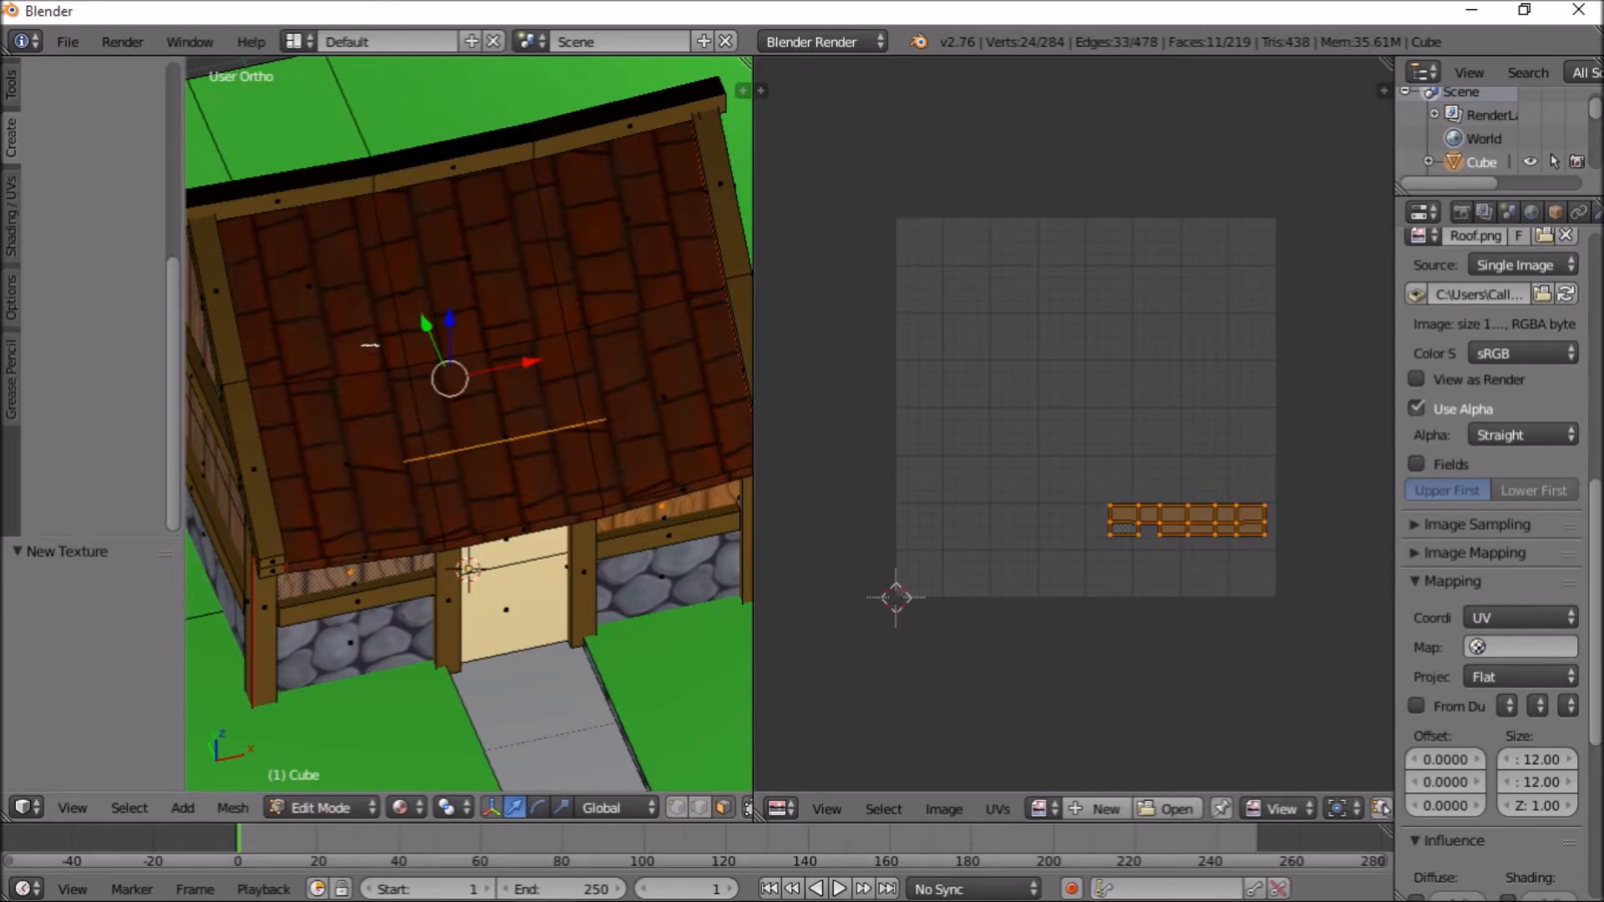
middle_drag(382, 380, 507, 383)
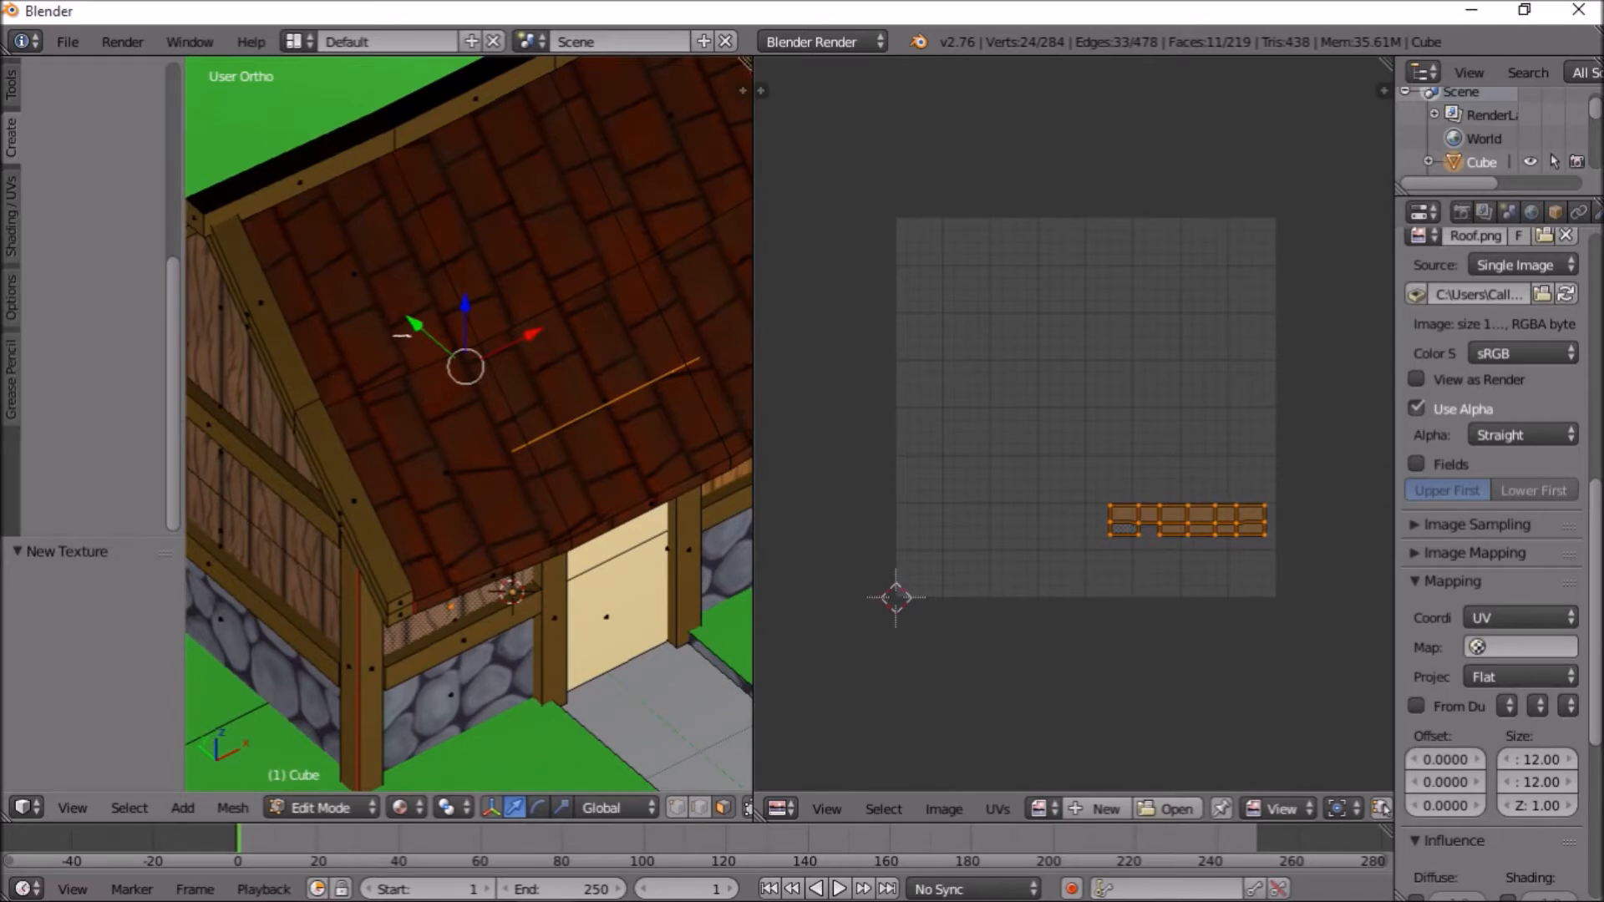
middle_drag(608, 369, 564, 366)
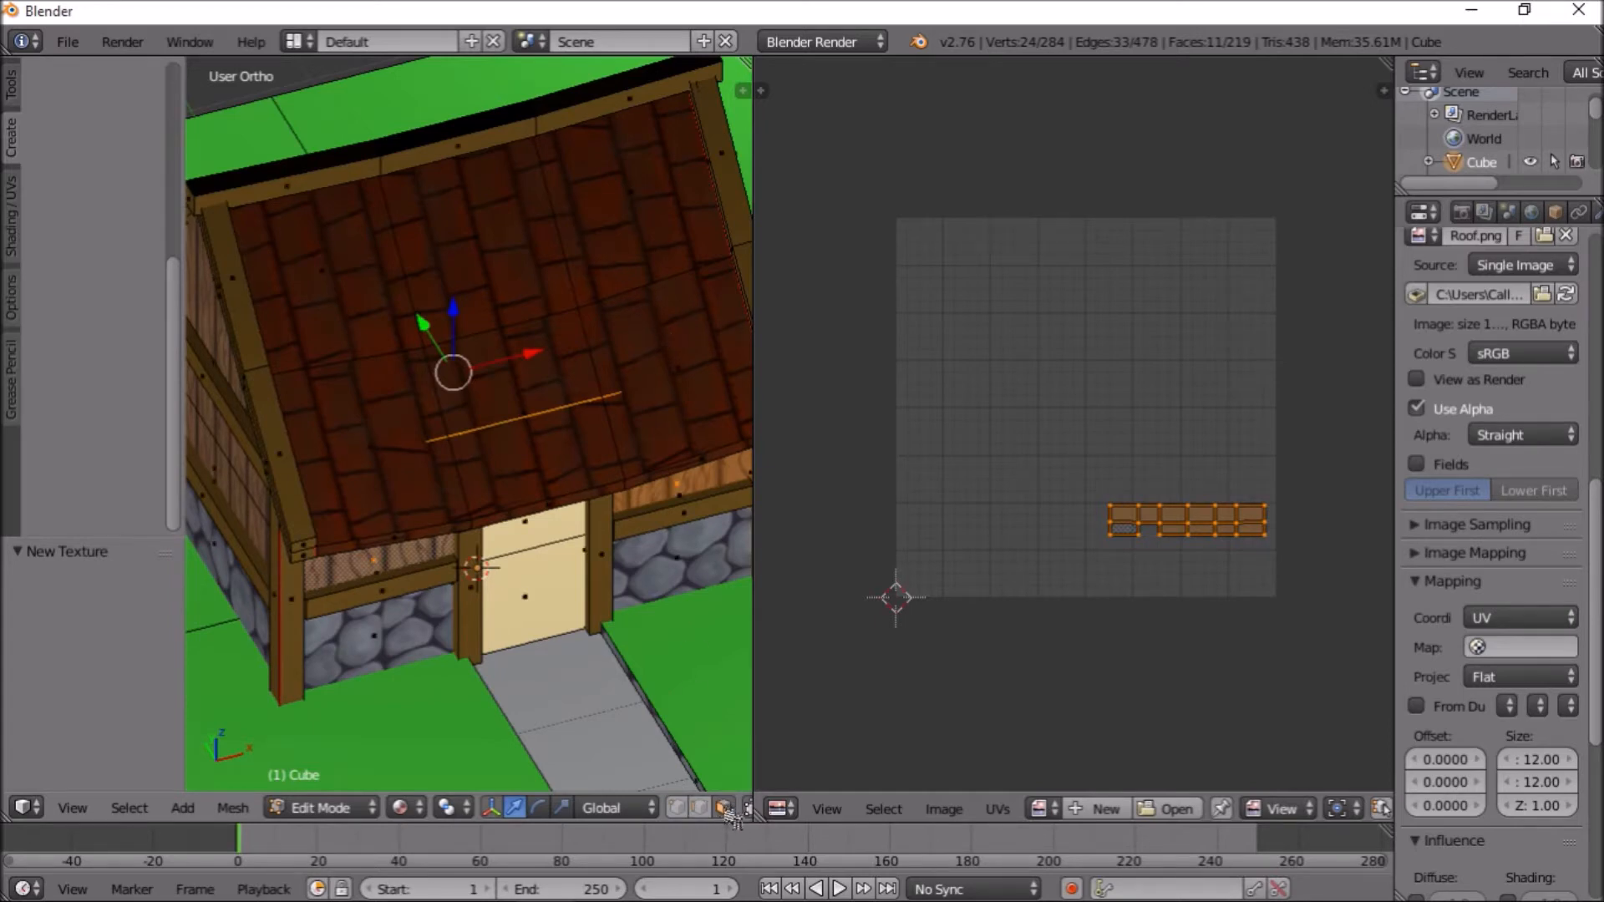
Select the six front roof faces above the door together with the three narrow faces along their lower edge
right_click(657, 349)
shift+right_click(637, 231)
shift+right_click(526, 241)
shift+right_click(341, 290)
shift+right_click(353, 444)
shift+right_click(530, 401)
shift+right_click(516, 507)
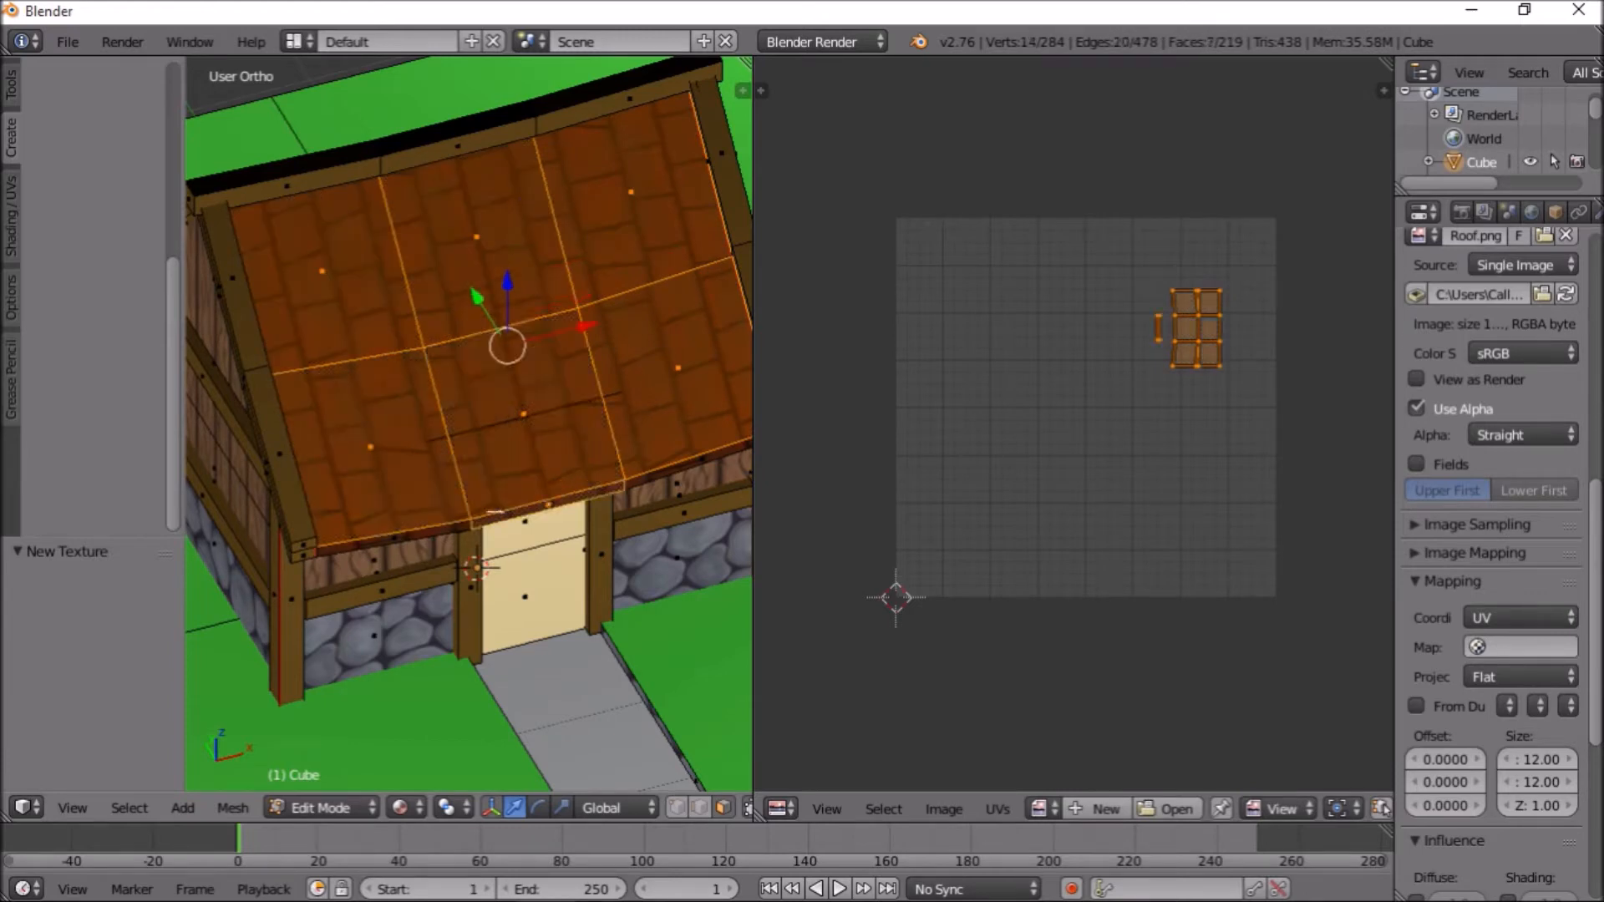
shift+right_click(407, 532)
shift+right_click(657, 477)
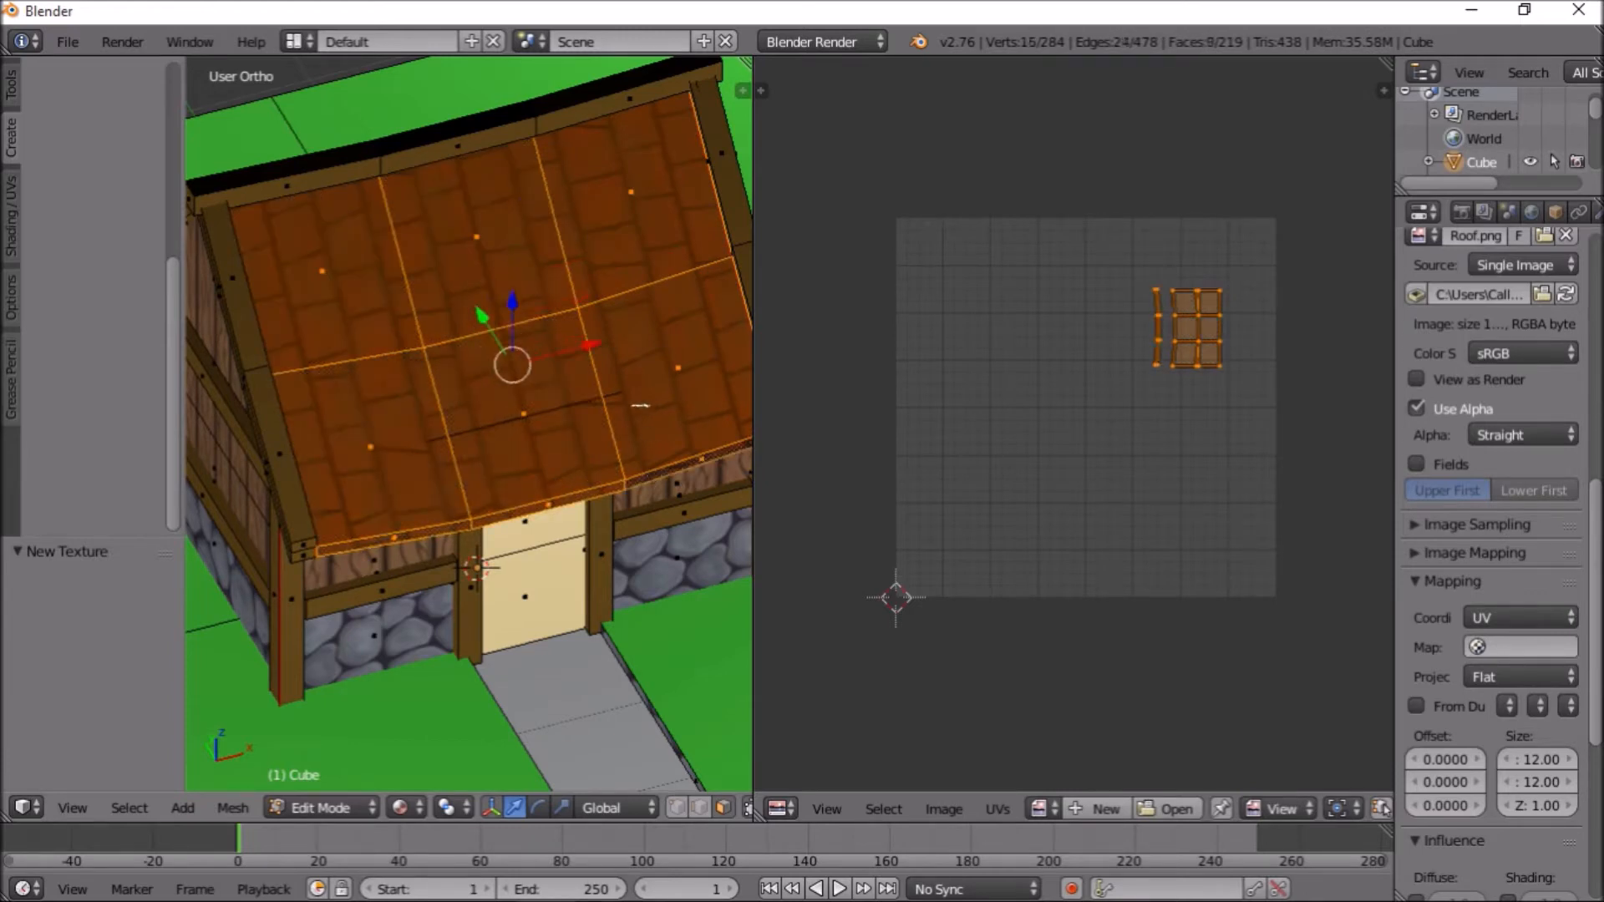
Unwrap the selected front roof faces with the standard Unwrap method and look at the roof from an angle
key(KP_3)
key(KP_1)
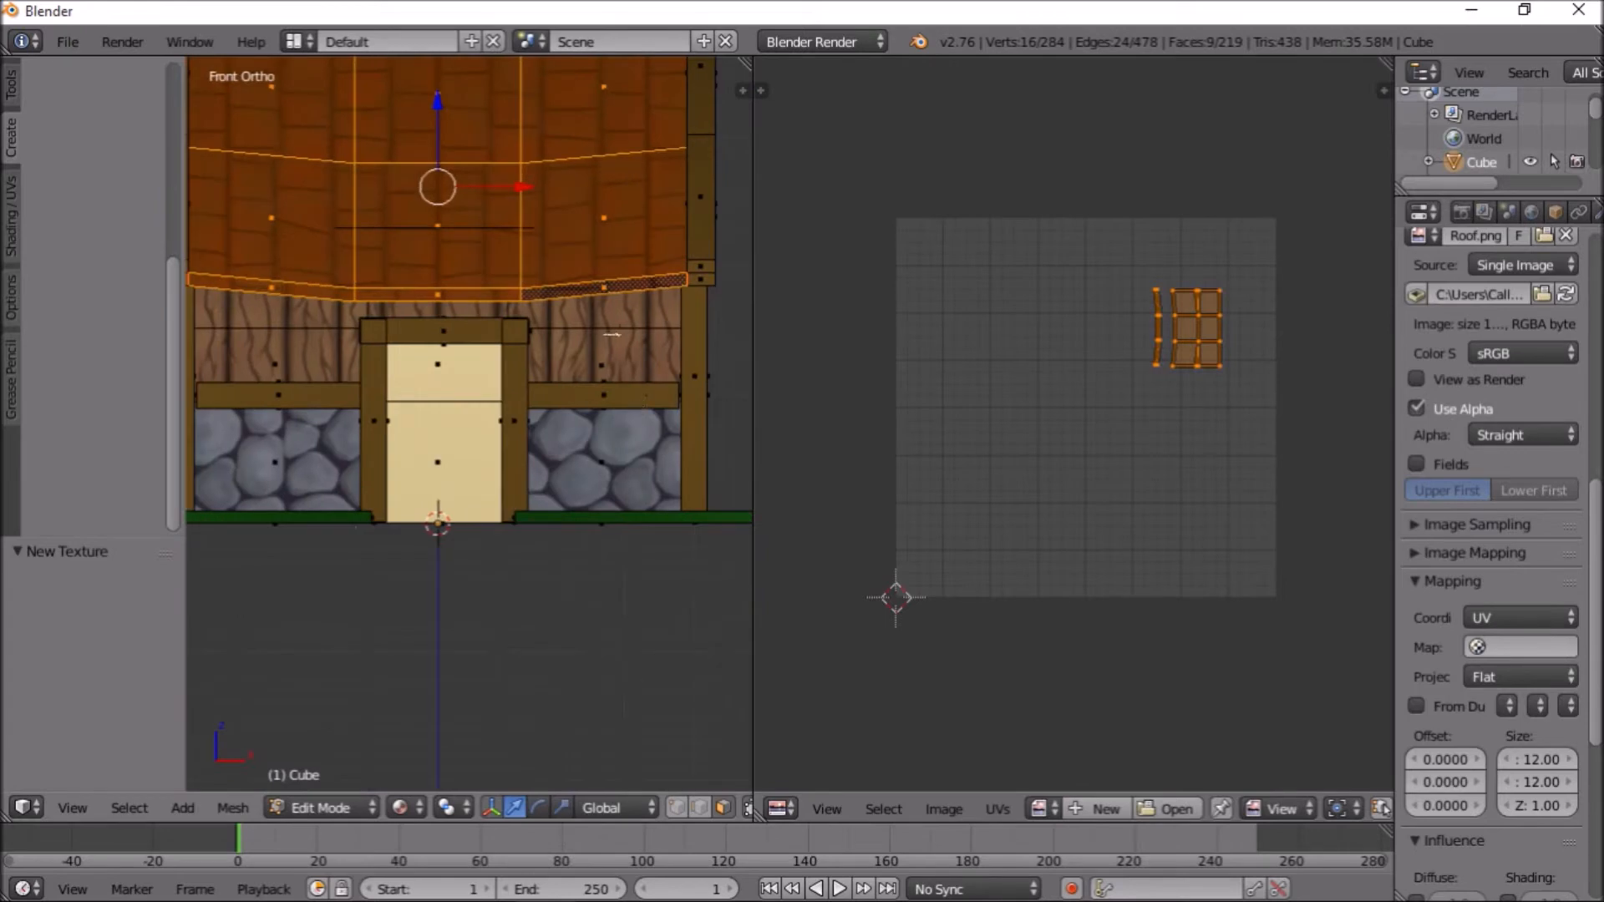
key(u)
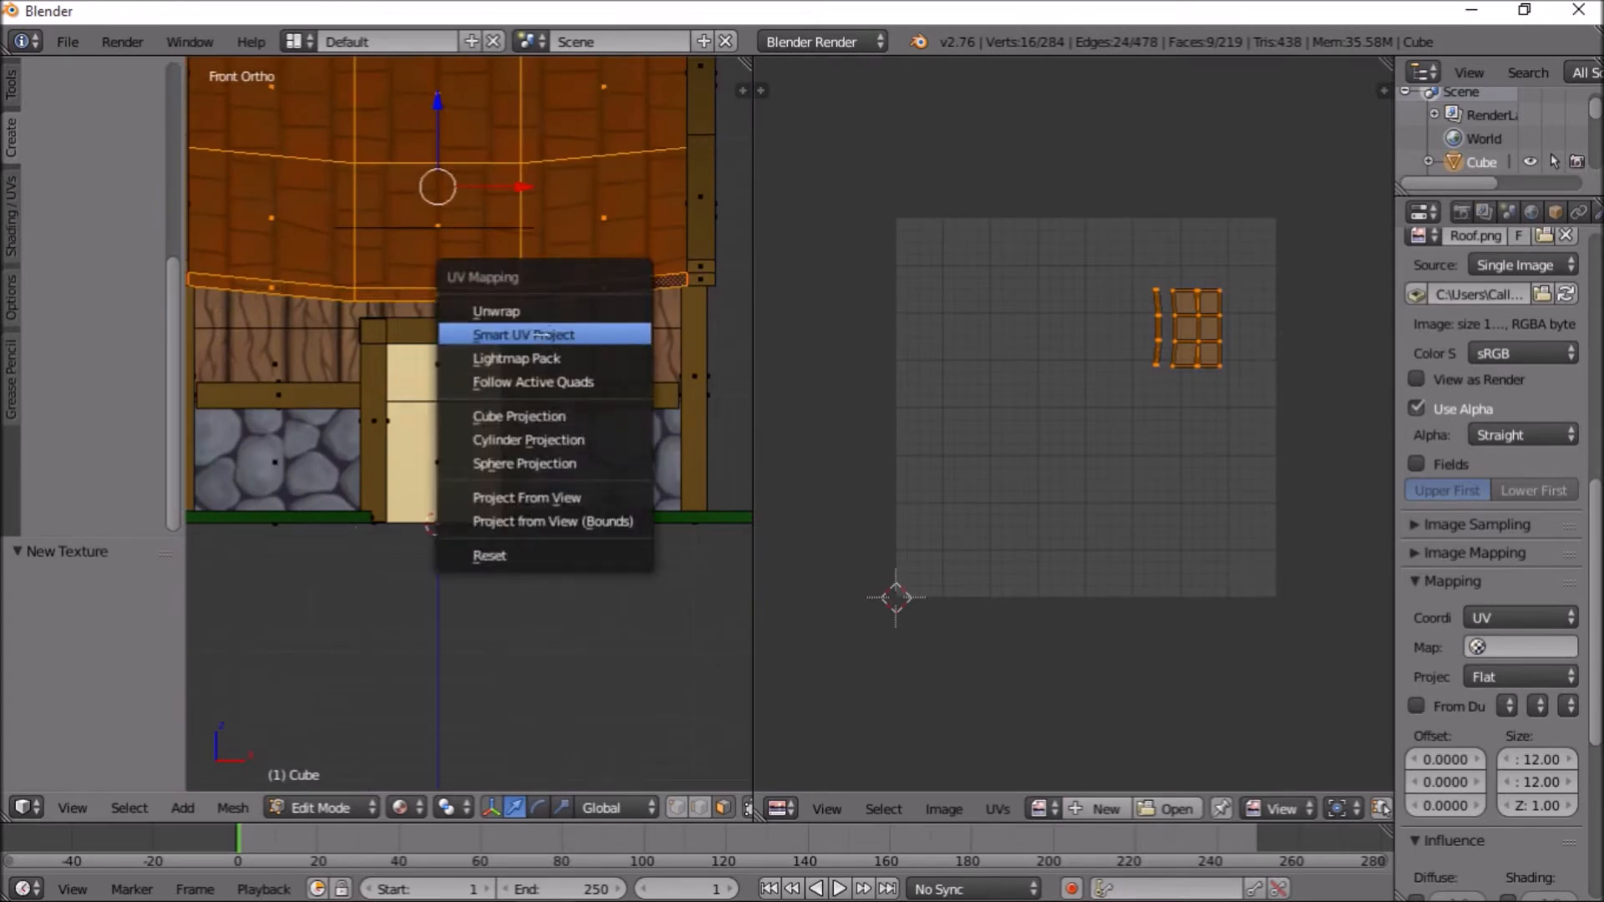
click(533, 310)
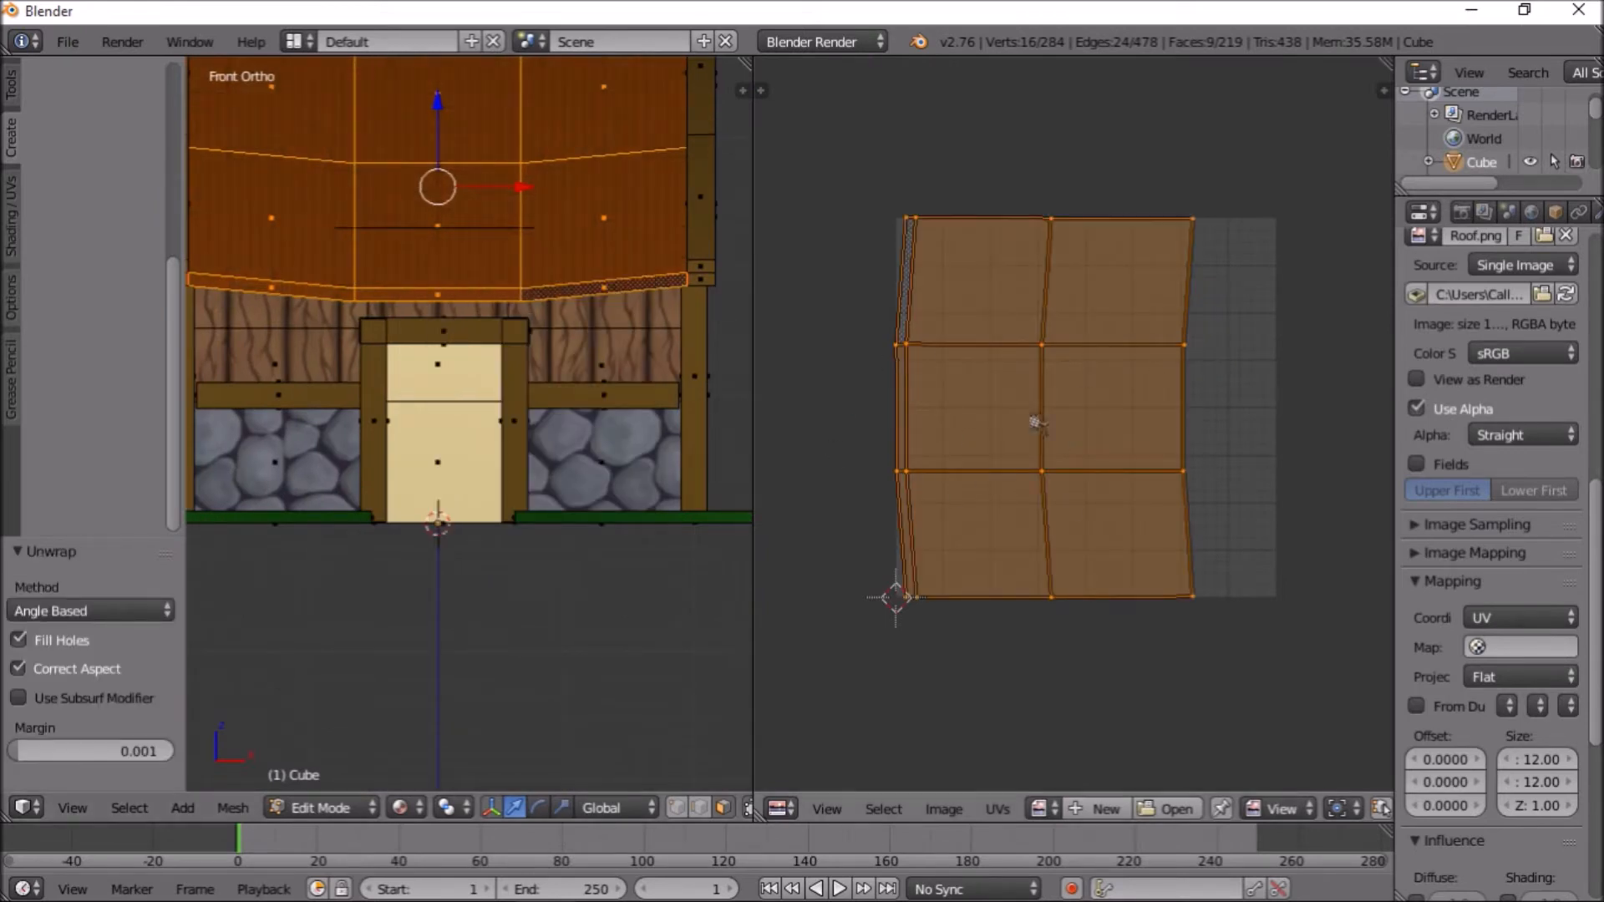
middle_drag(451, 384, 525, 366)
scroll(524, 365, up, 3)
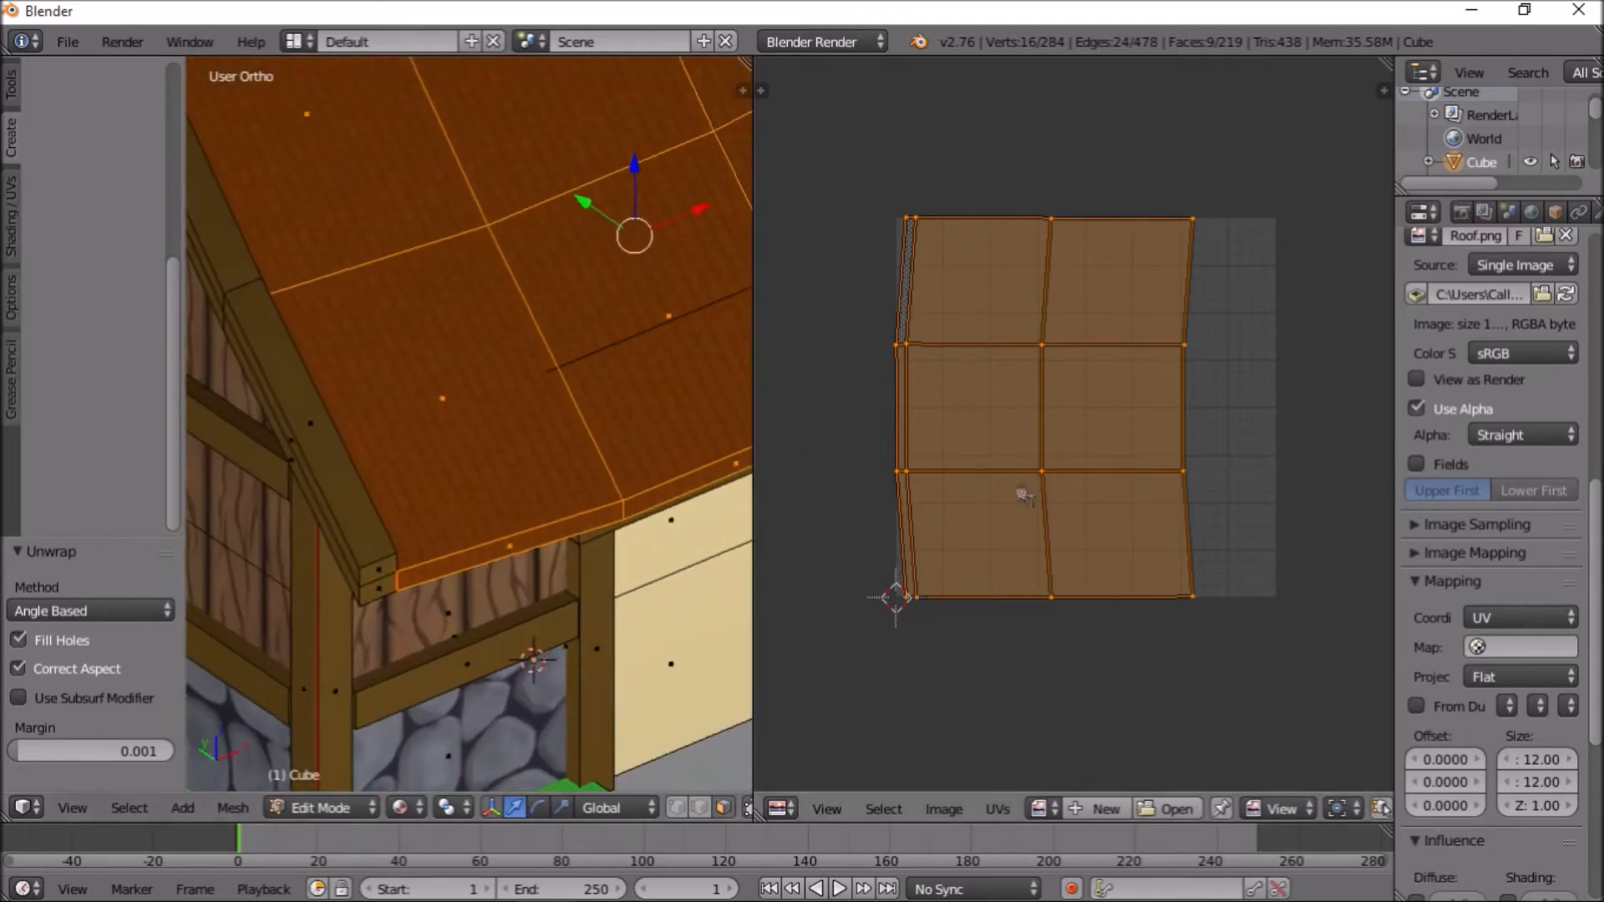
Rotate the front roof UVs by -90° and move them about 0.115 along X back over the UV grid
text(r-90)
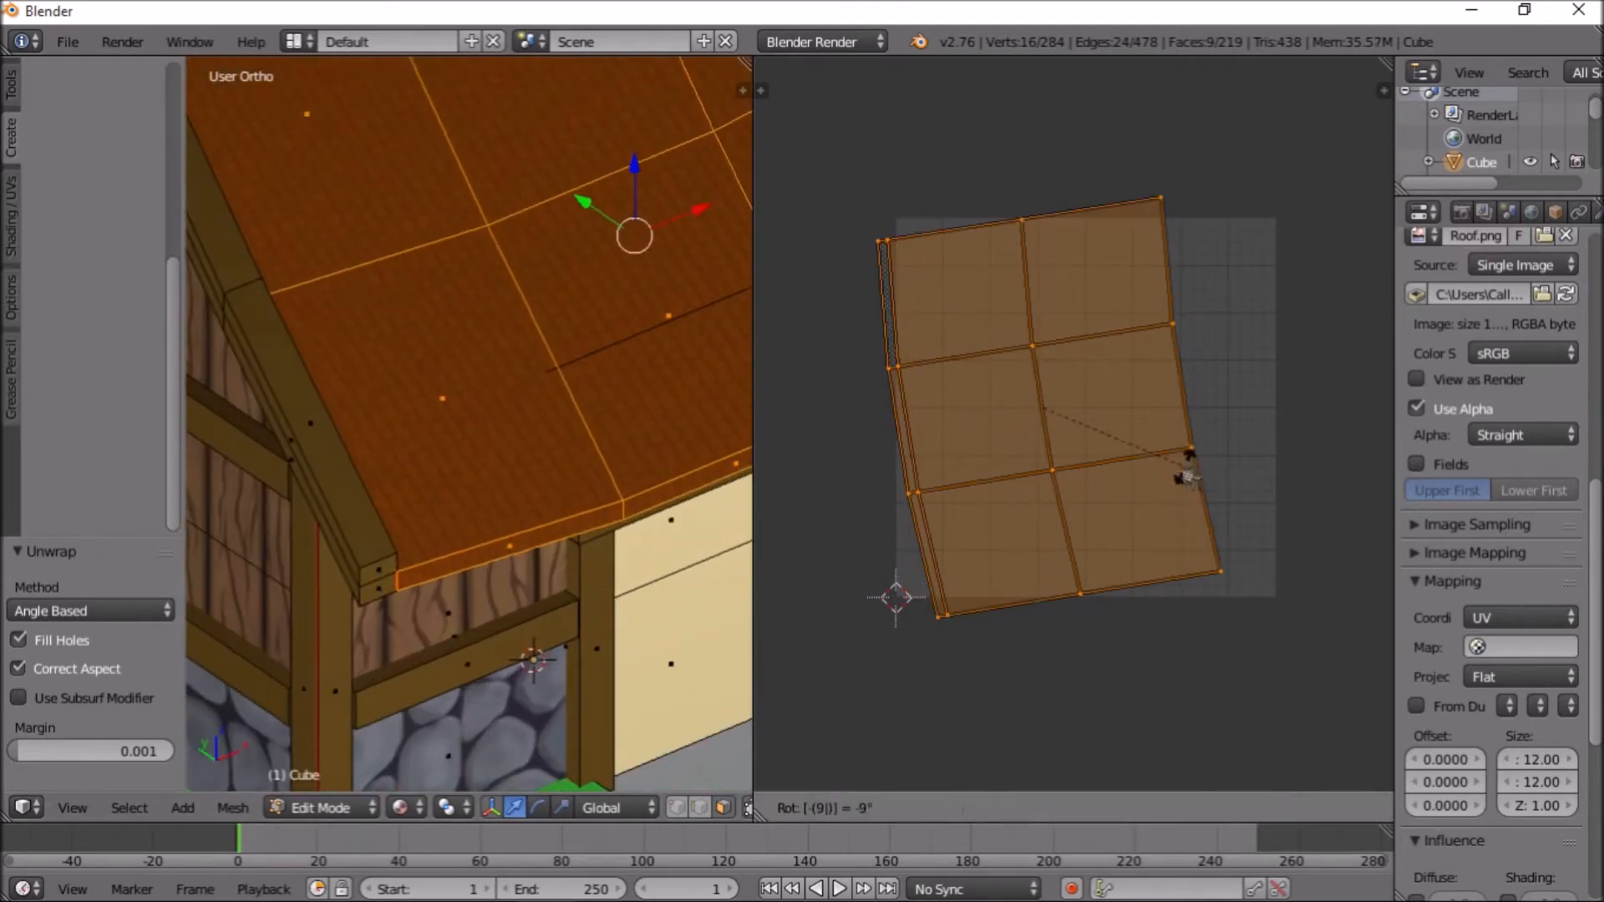
key(Return)
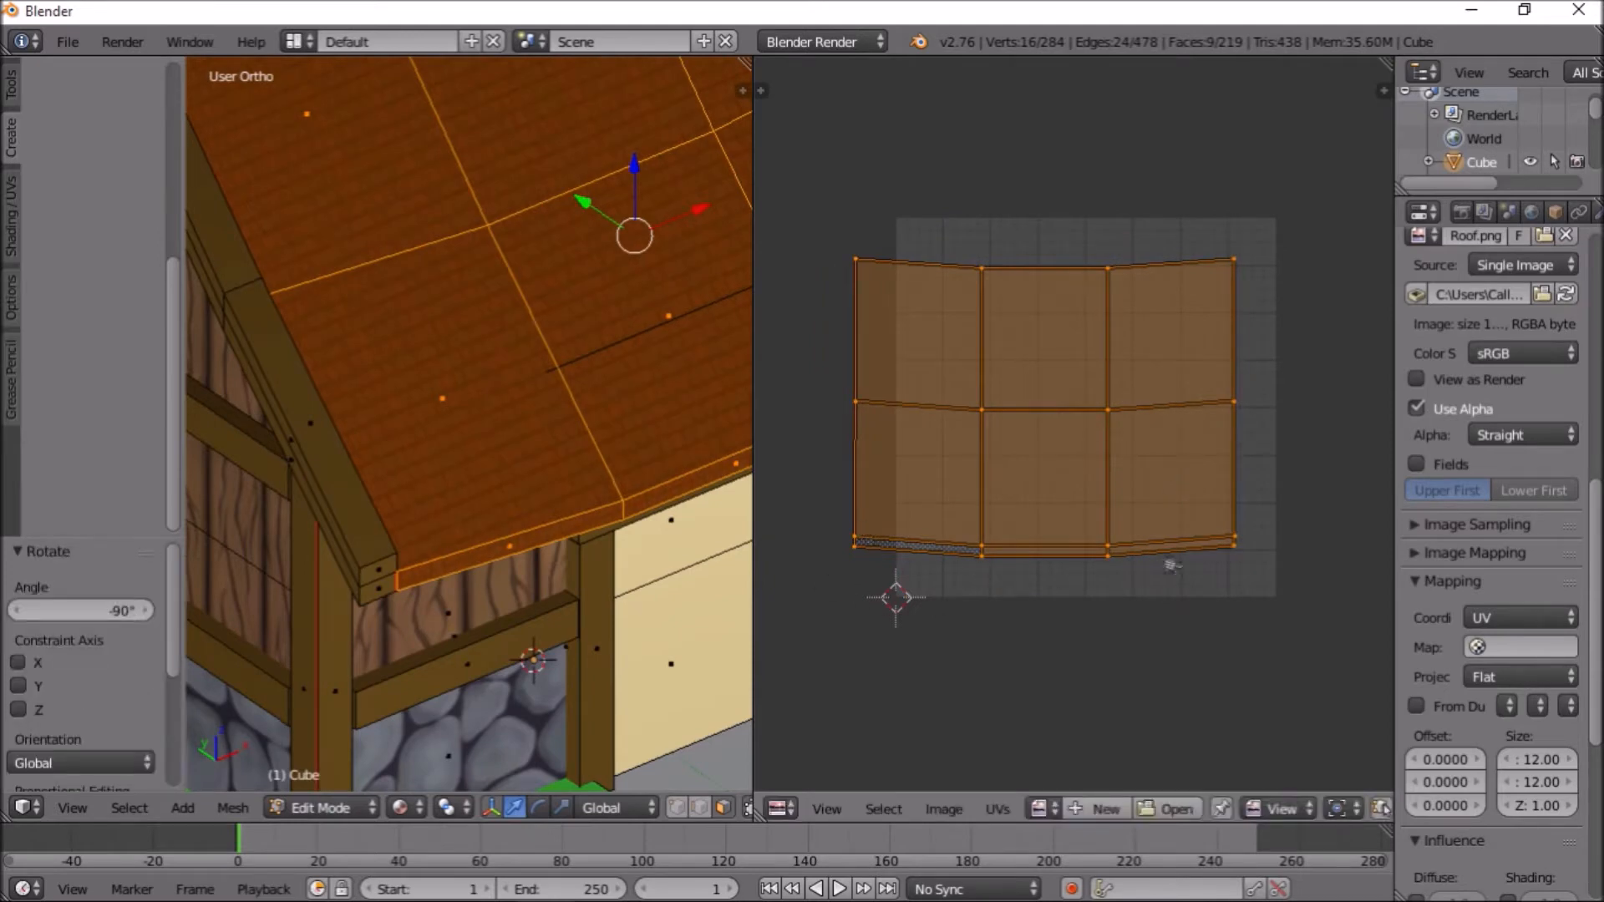
key(g)
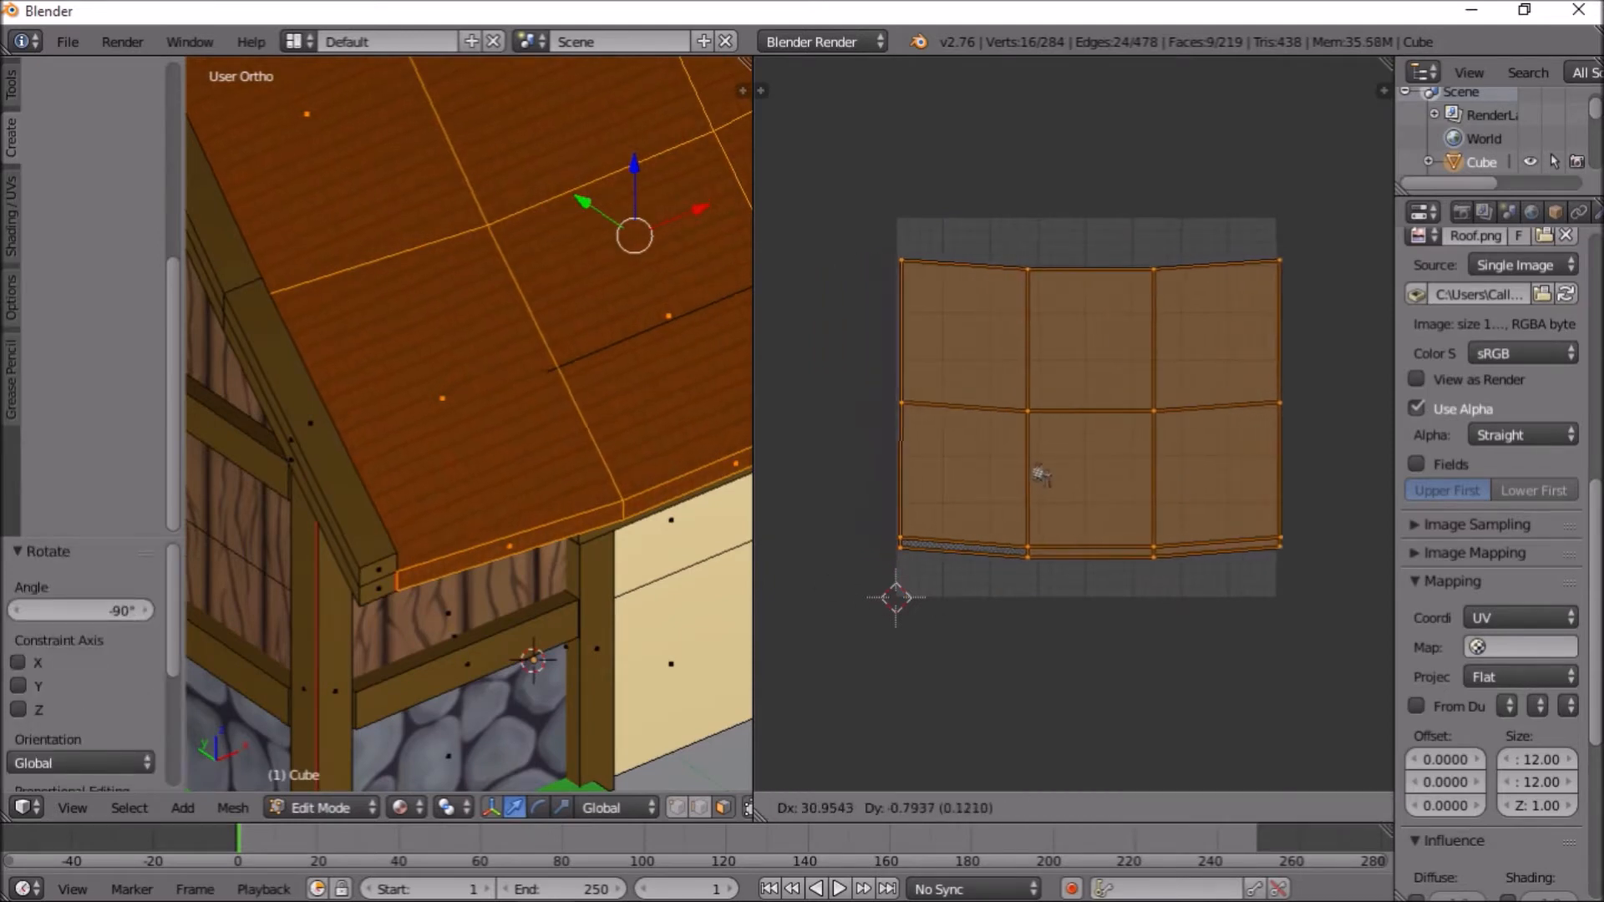
click(1040, 477)
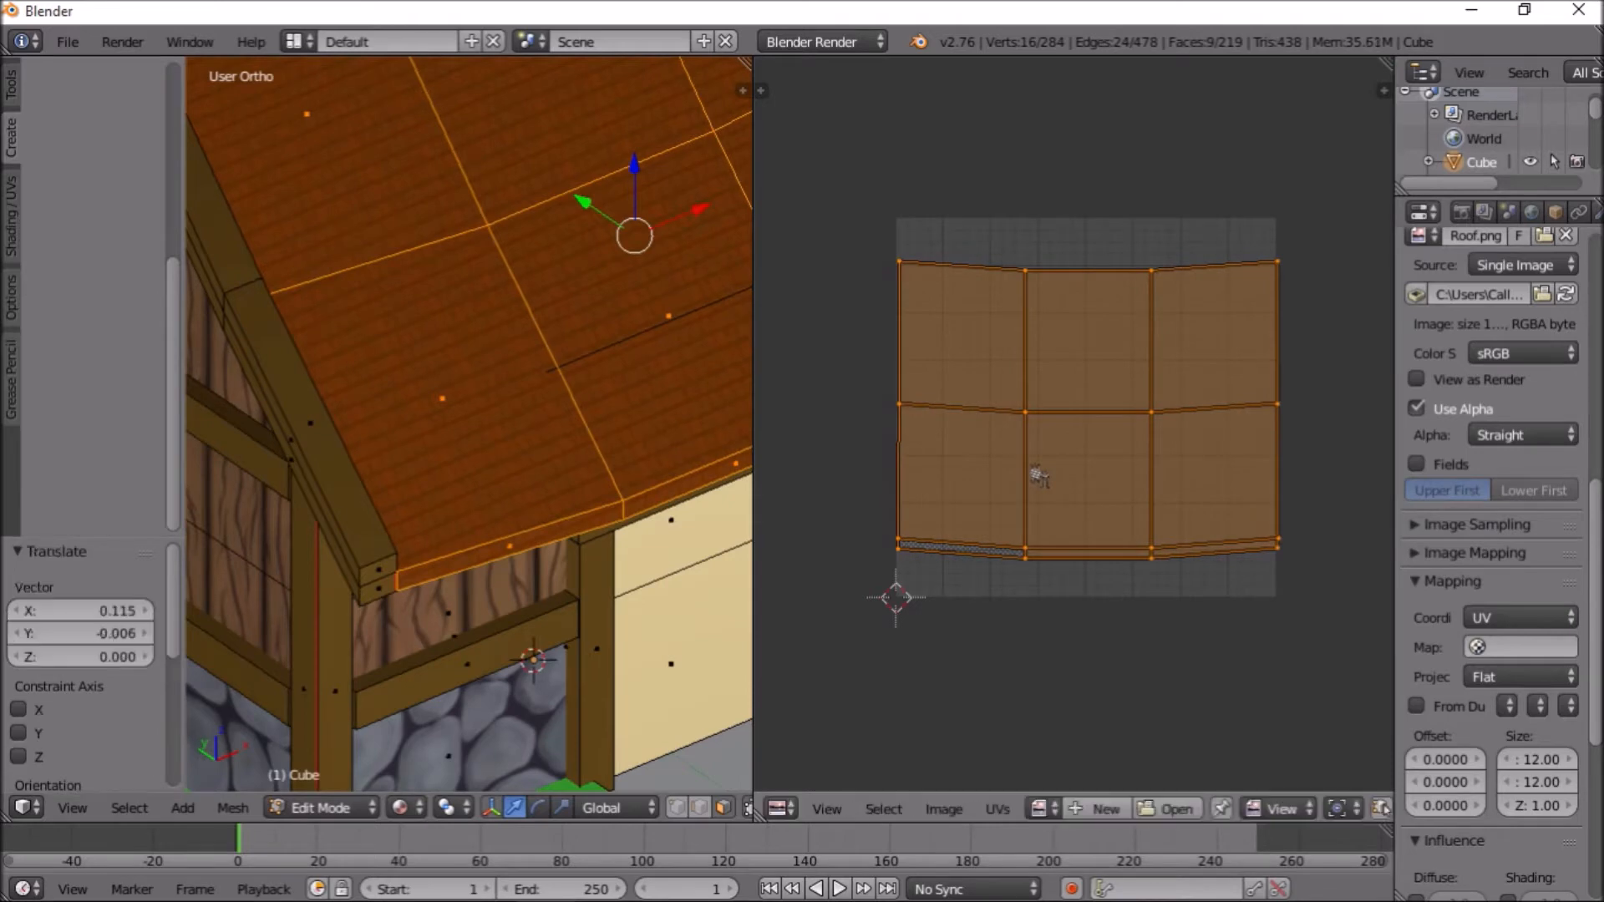
Set the roof texture's mapping size to 5 in X and Y and check the shingles in Object Mode
click(1542, 760)
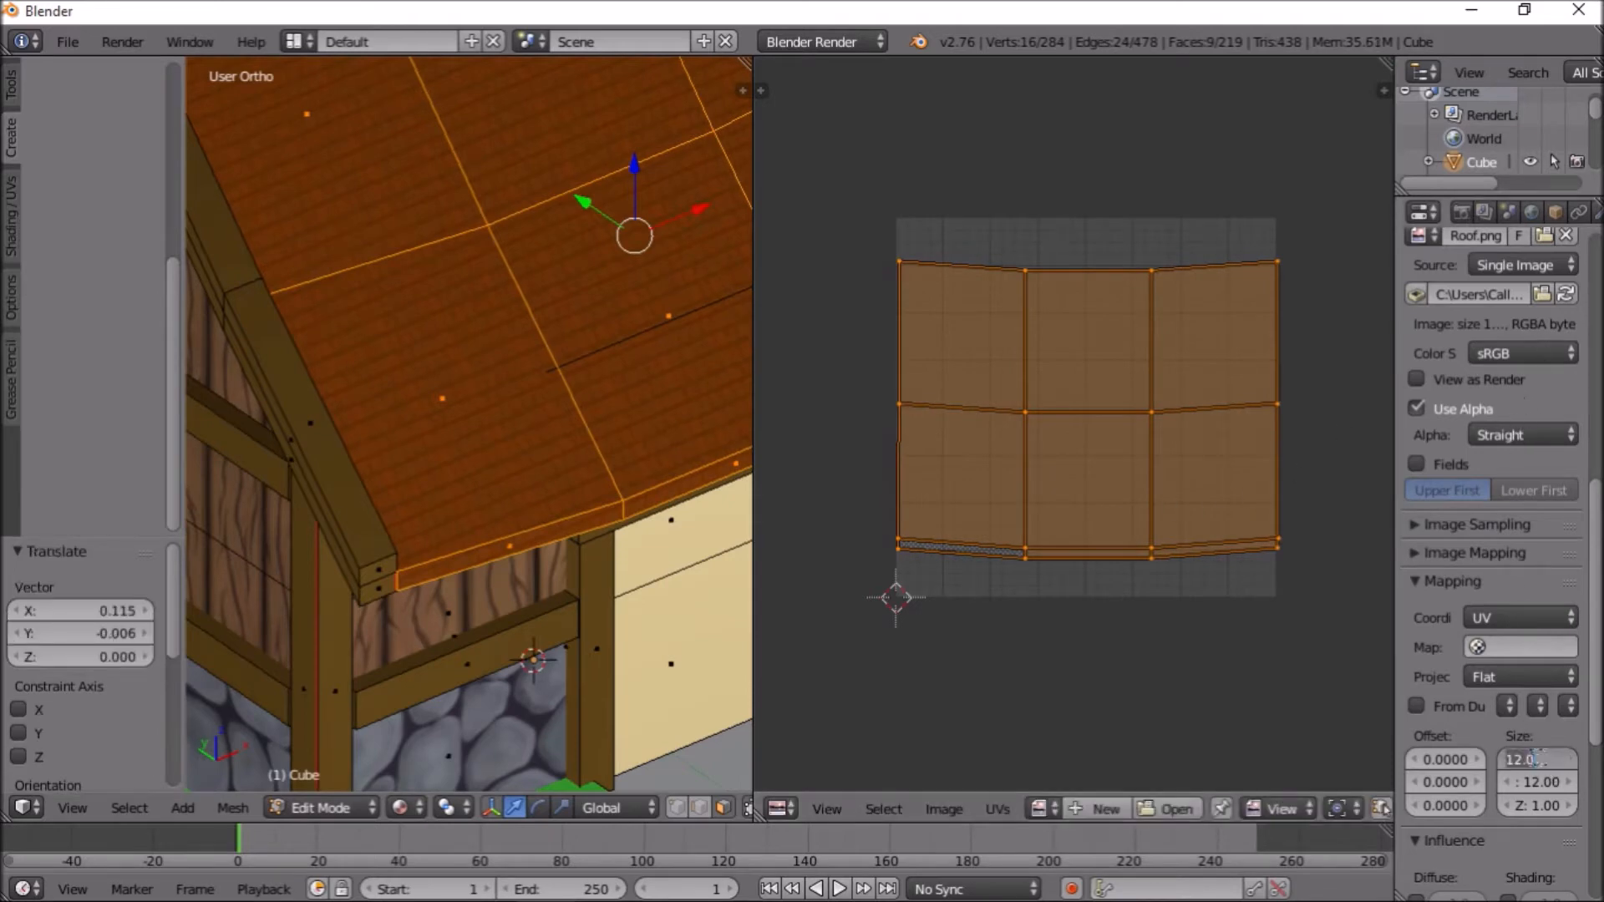
text(5)
key(Tab)
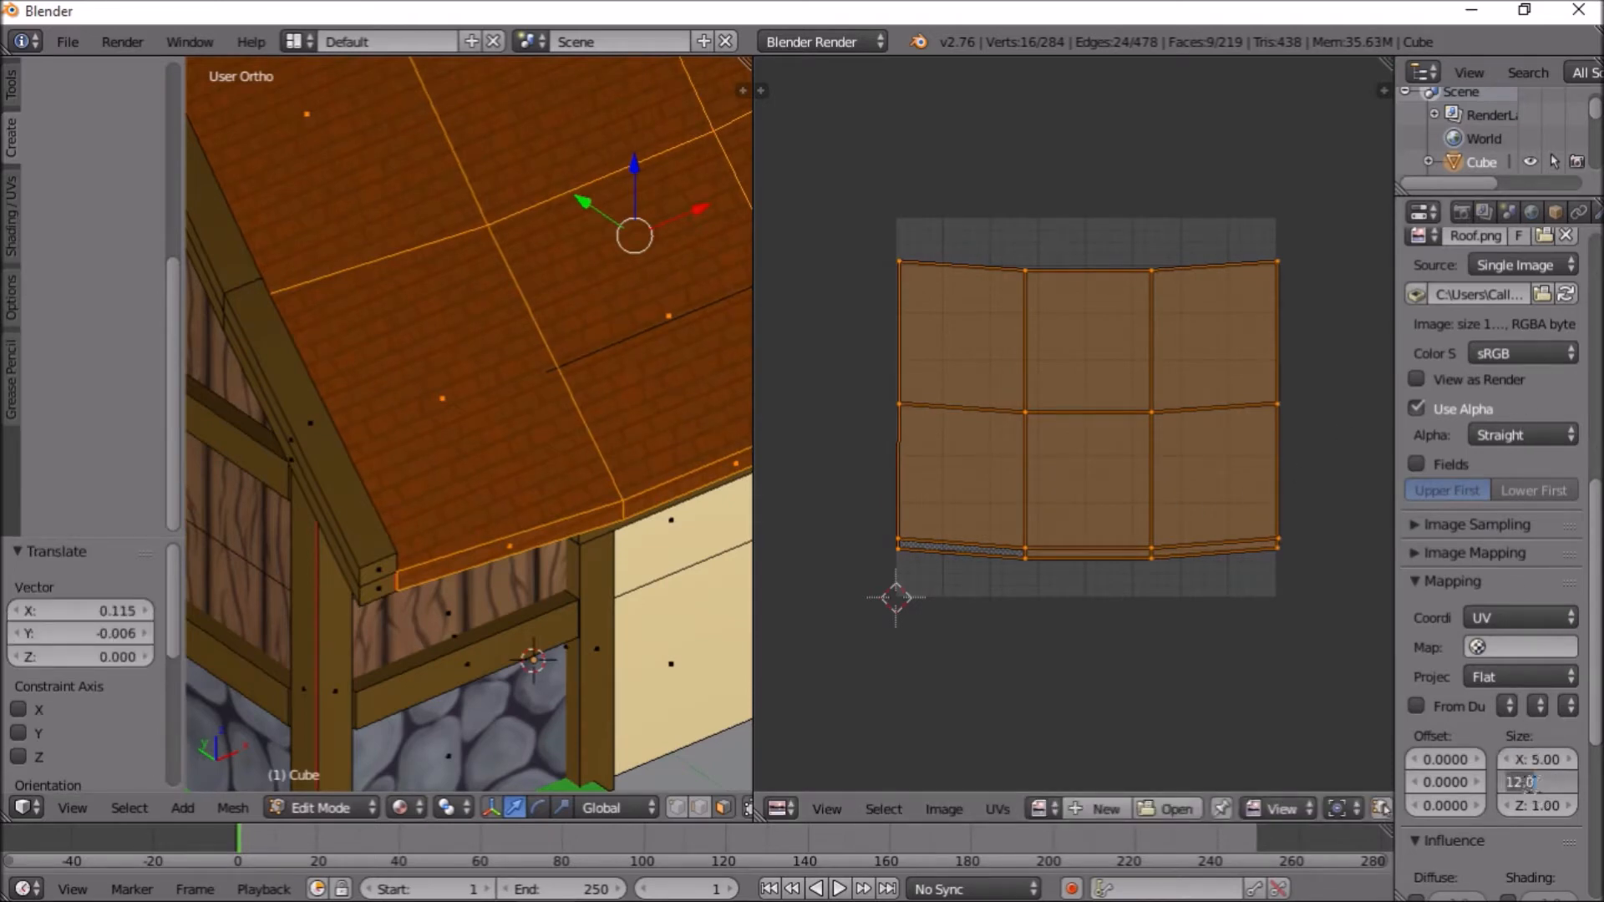
text(5)
key(Return)
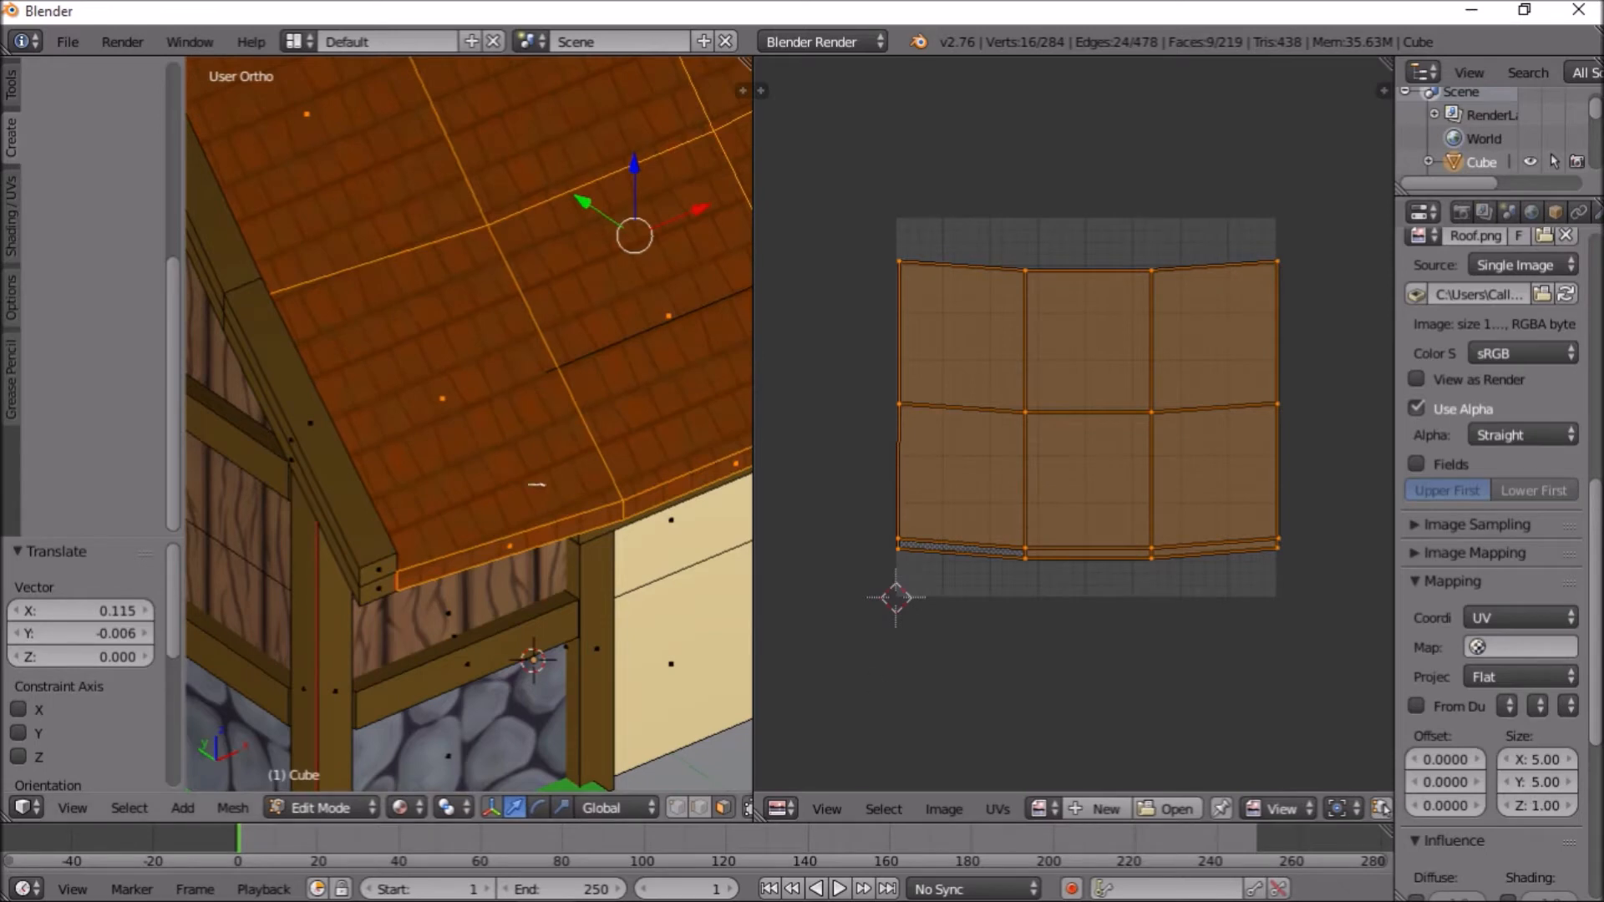
key(Tab)
scroll(577, 516, down, 5)
middle_drag(576, 517, 451, 433)
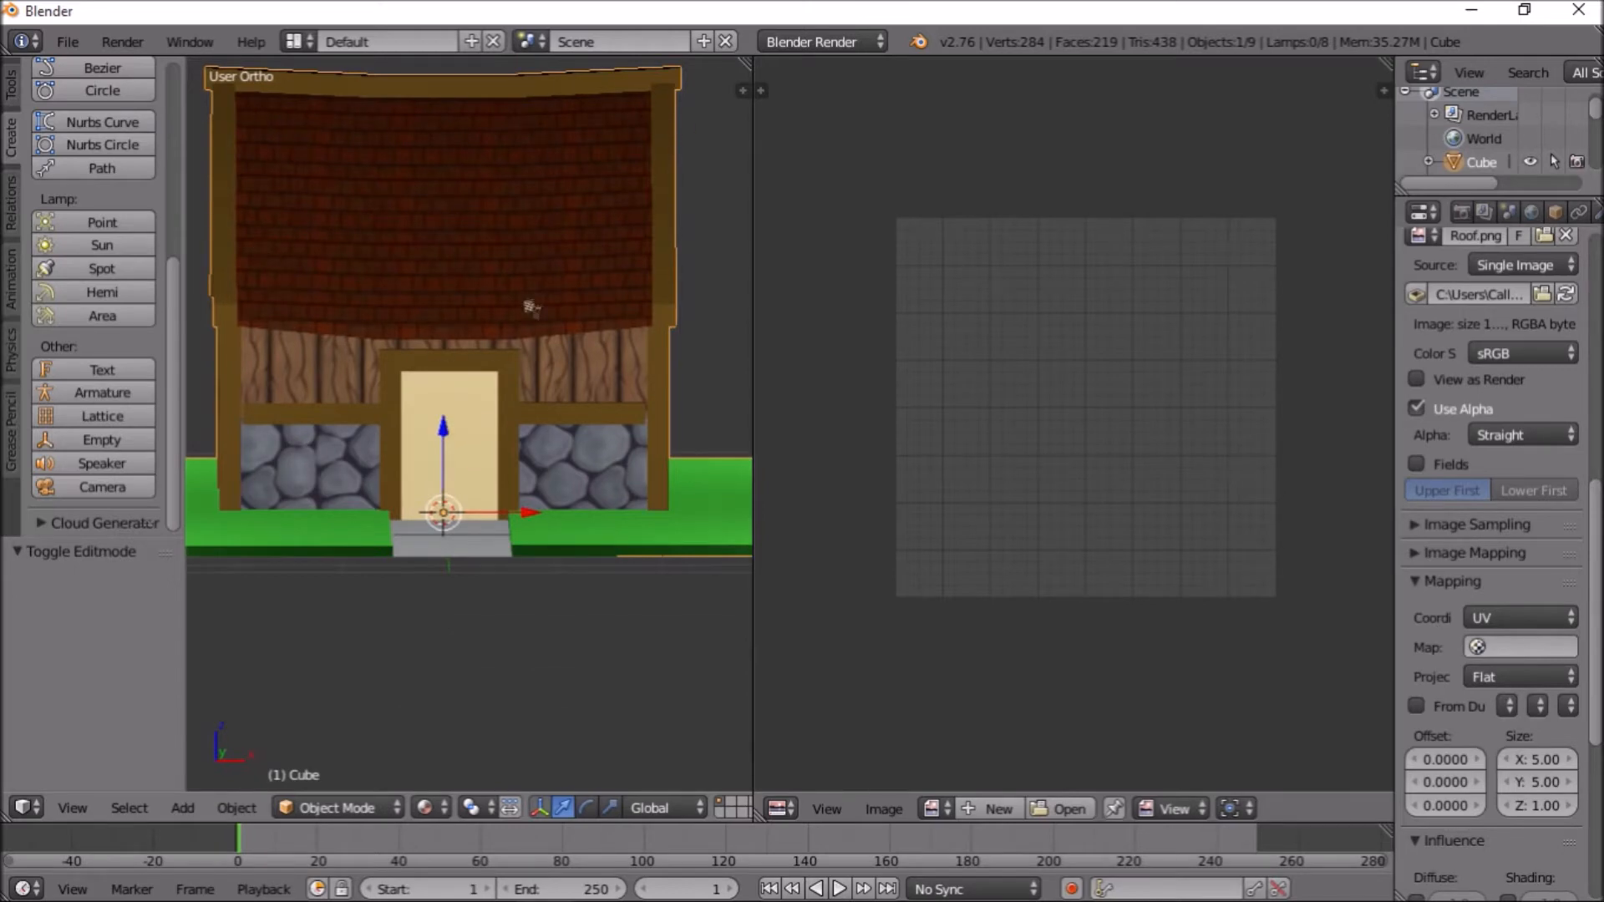
Flatten the top row of the front roof's UV vertices by scaling it to 0 along Y
key(Tab)
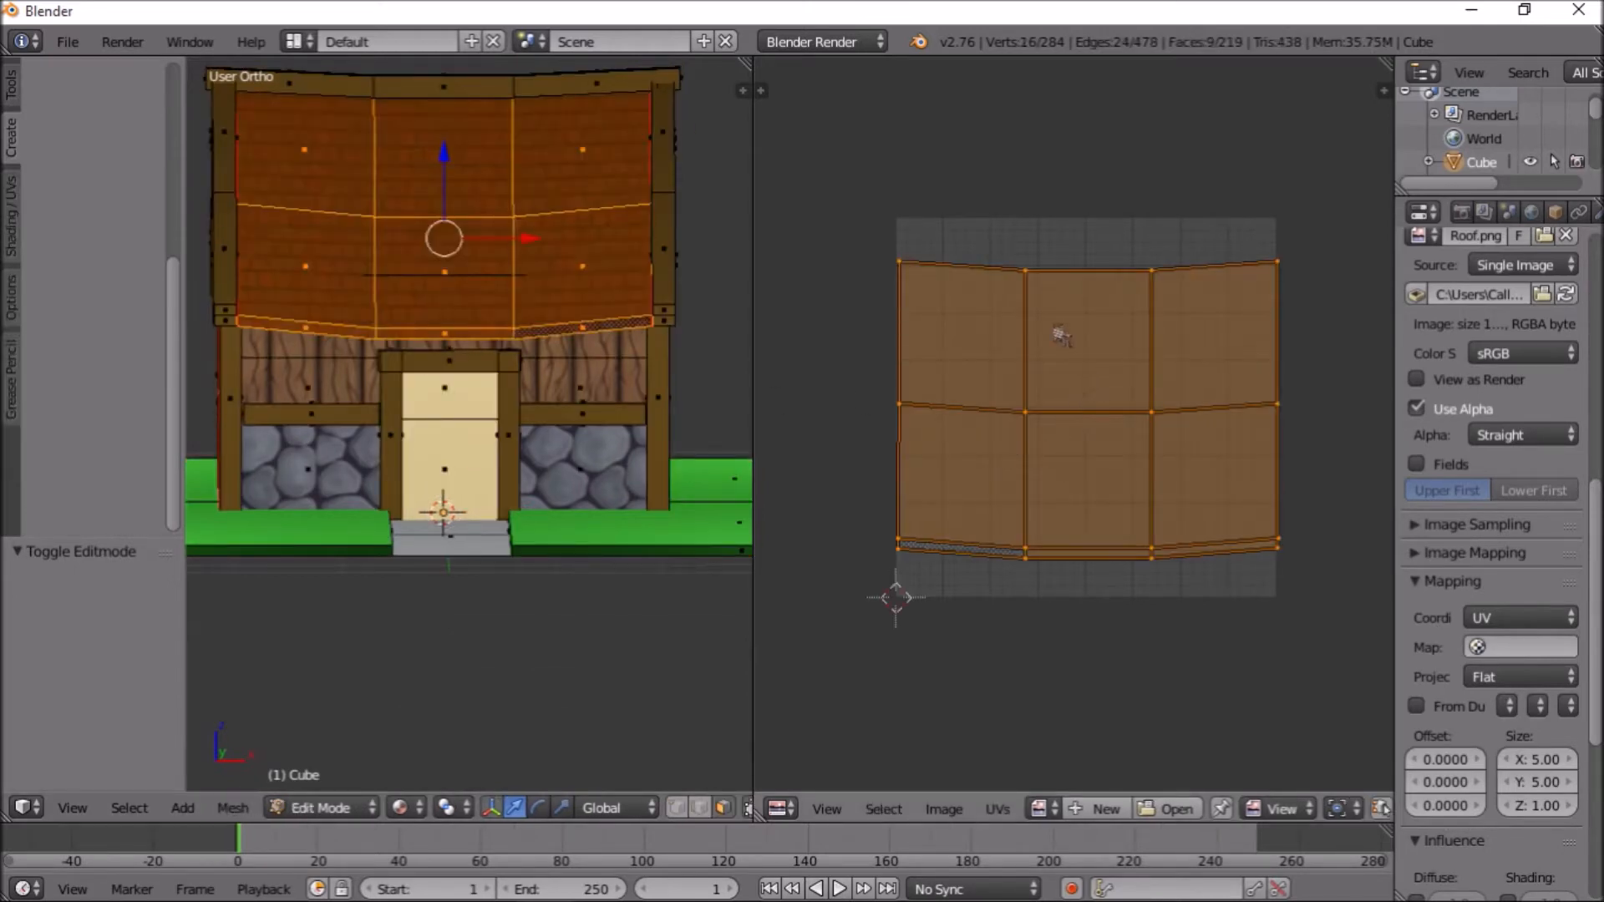
scroll(606, 381, up, 4)
ctrl+scroll(606, 381, up, 3)
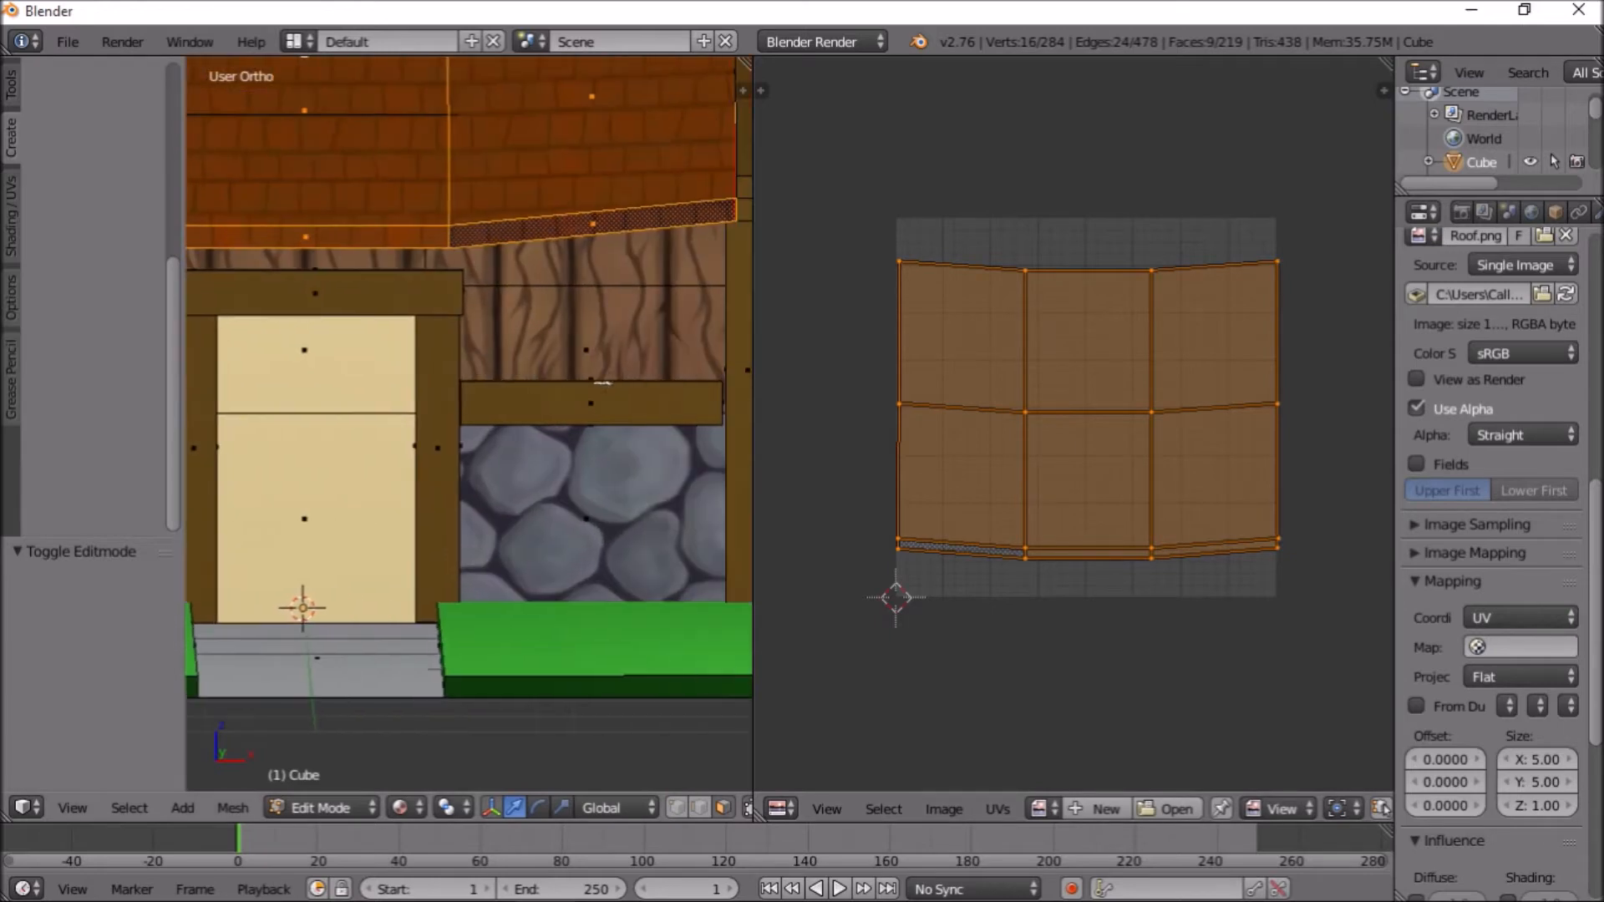
ctrl+scroll(605, 383, down, 6)
shift+scroll(603, 383, up, 4)
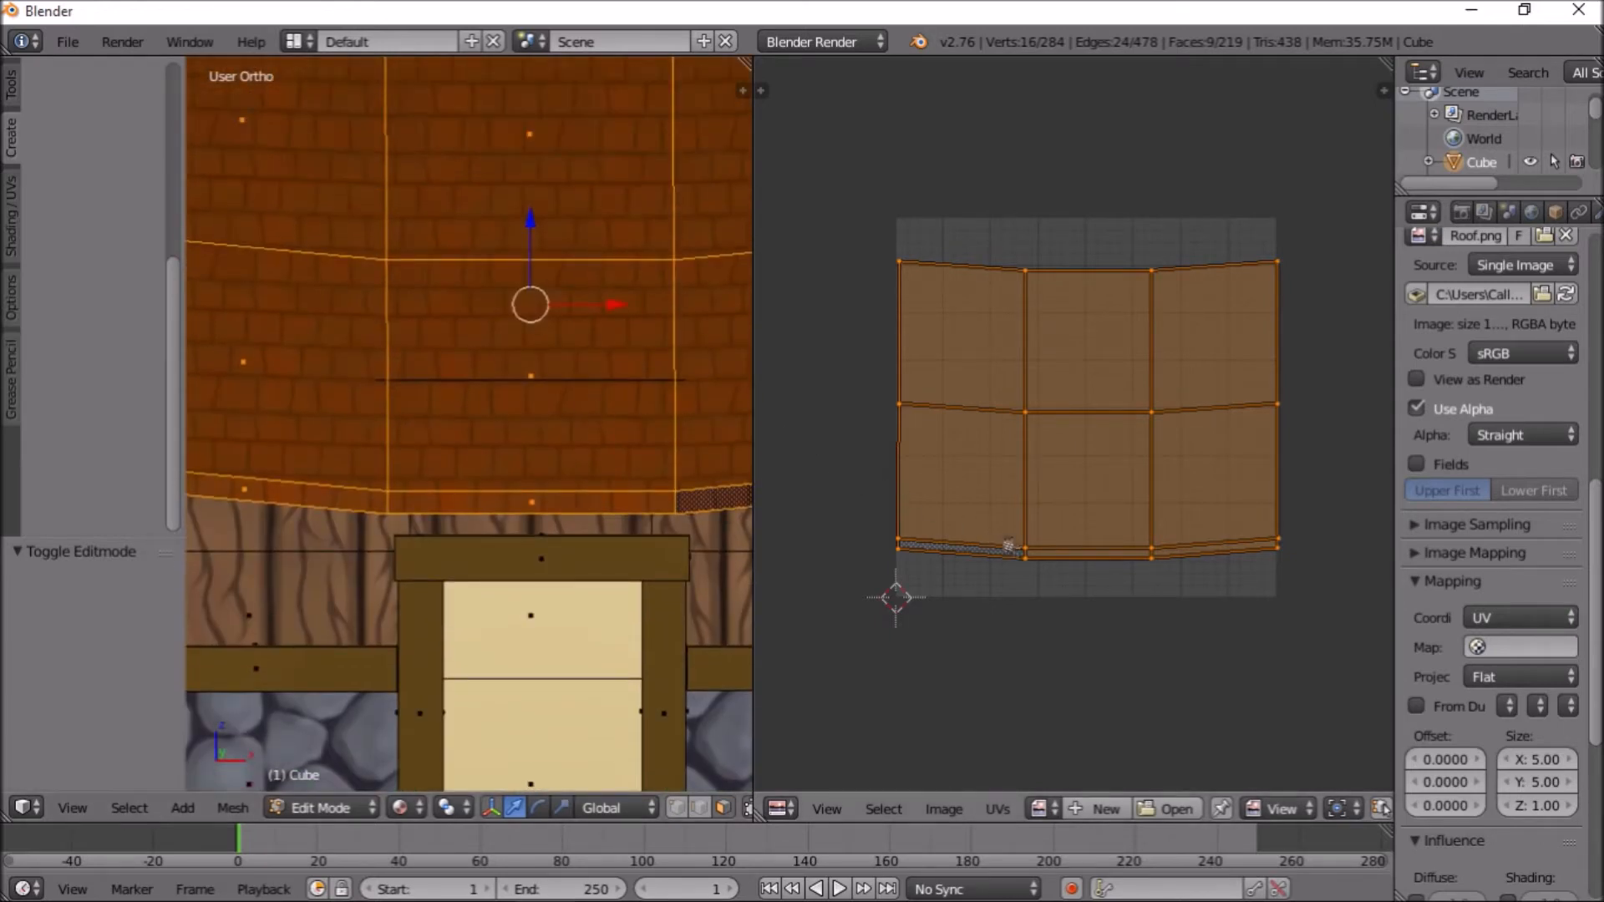
right_click(902, 549)
right_click(900, 264)
shift+right_click(1027, 273)
shift+right_click(1153, 272)
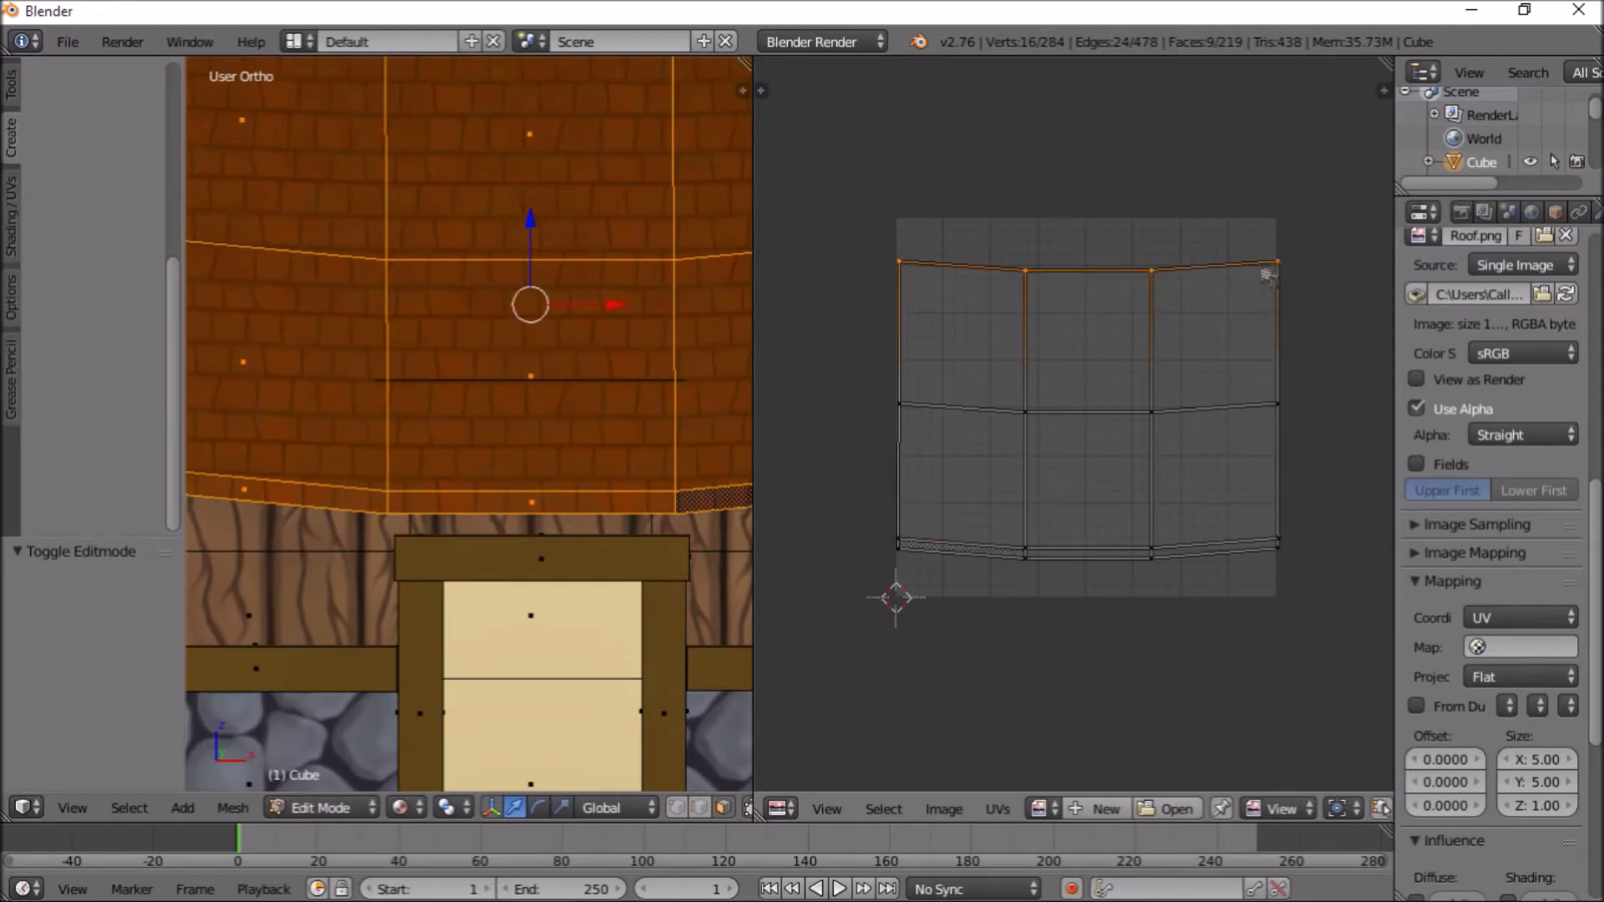
key(s)
key(y)
key(0)
key(Return)
Straighten the middle row of the front roof's UV vertices by scaling it to 0 along Y
right_click(913, 404)
shift+right_click(970, 416)
shift+right_click(1124, 419)
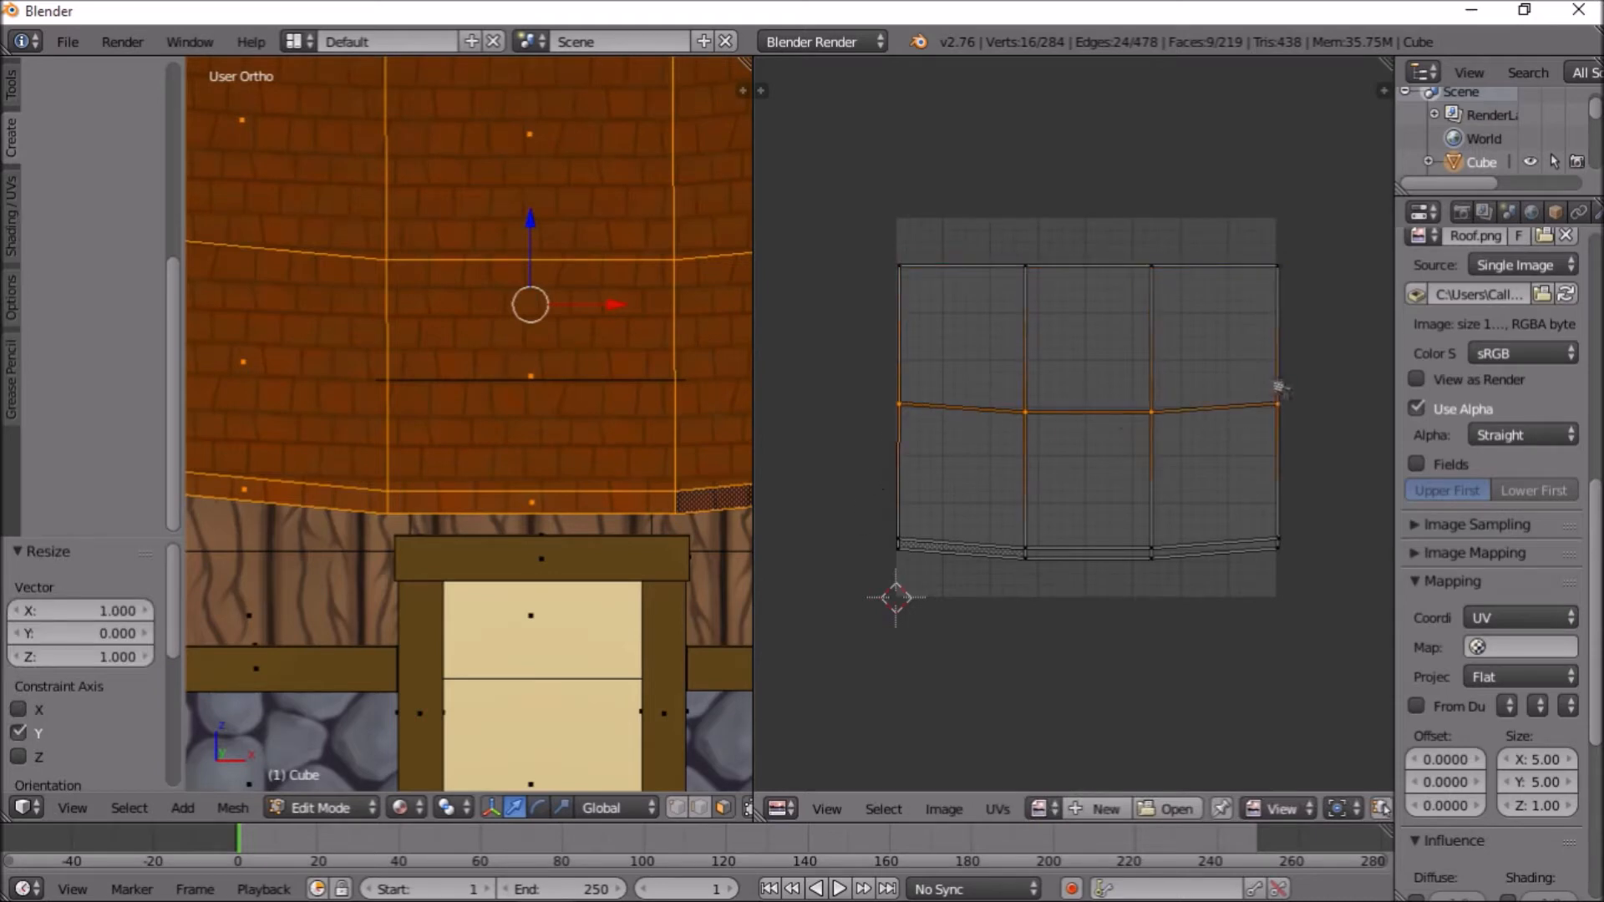
key(s)
key(y)
key(0)
key(Return)
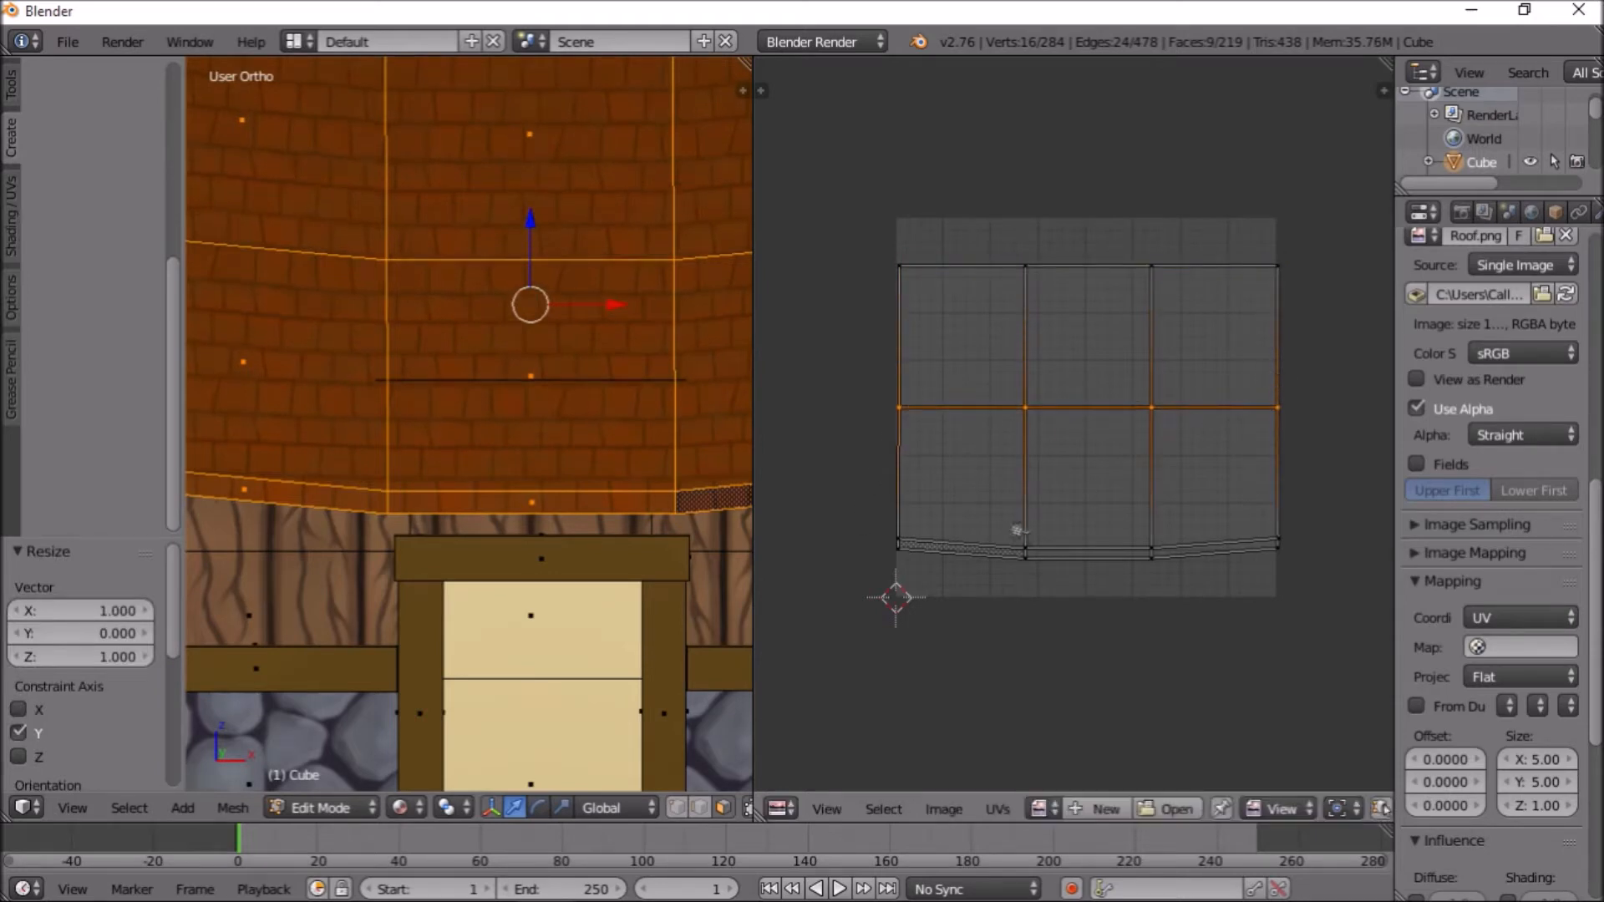
Level the UV vertex row just above the bottom edge of the front roof with a Y scale of 0
right_click(899, 540)
shift+right_click(1025, 549)
shift+right_click(1151, 549)
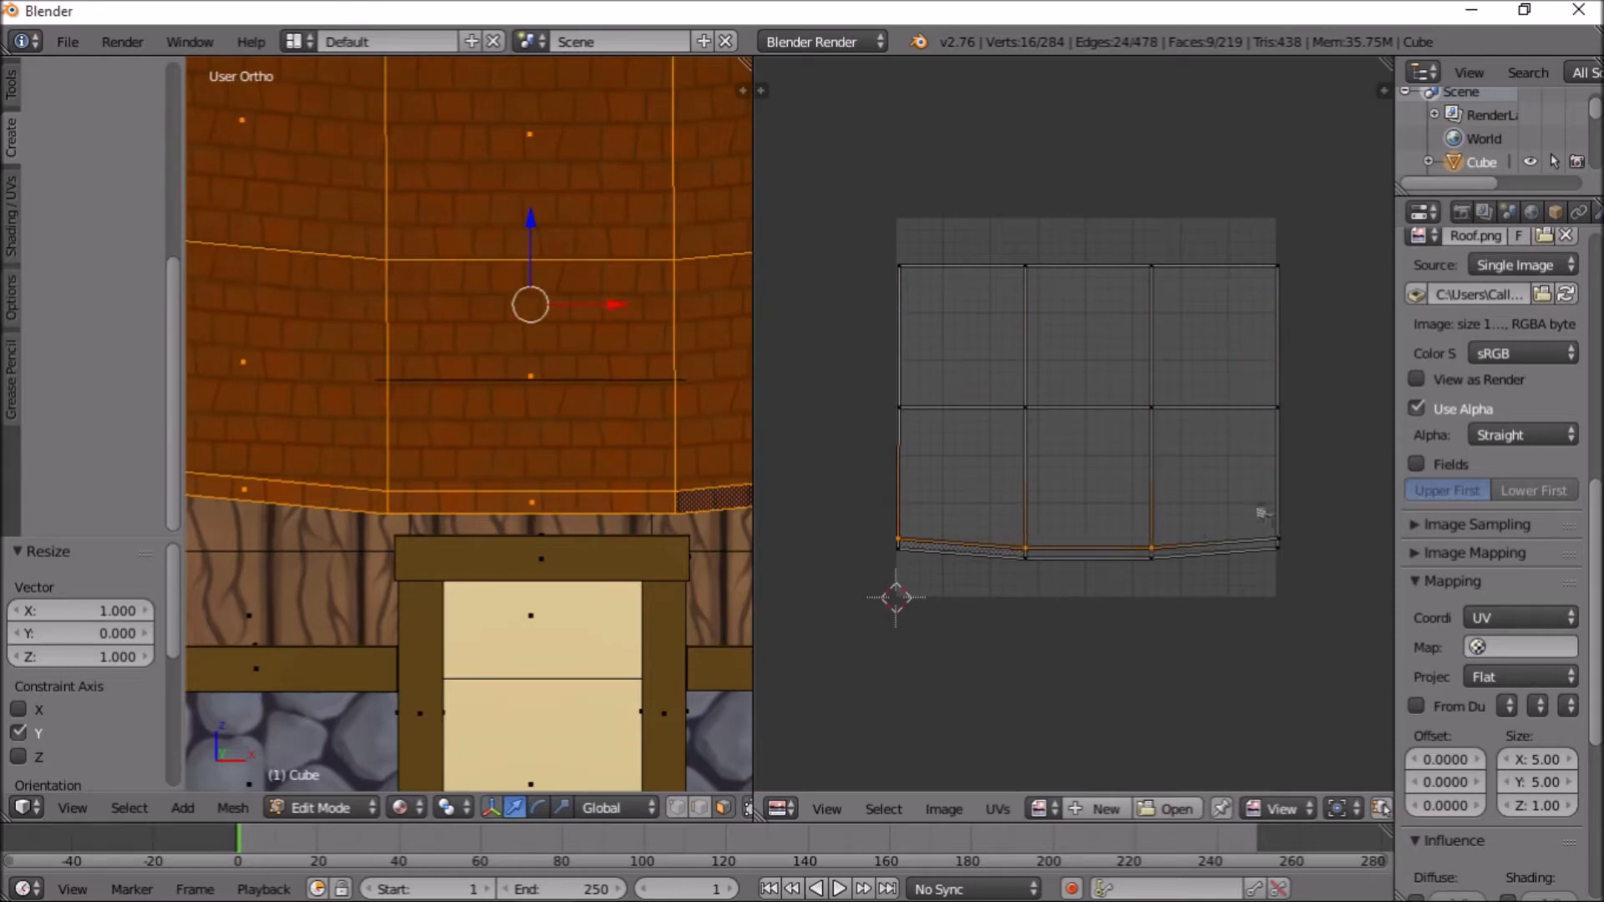
key(s)
key(y)
key(0)
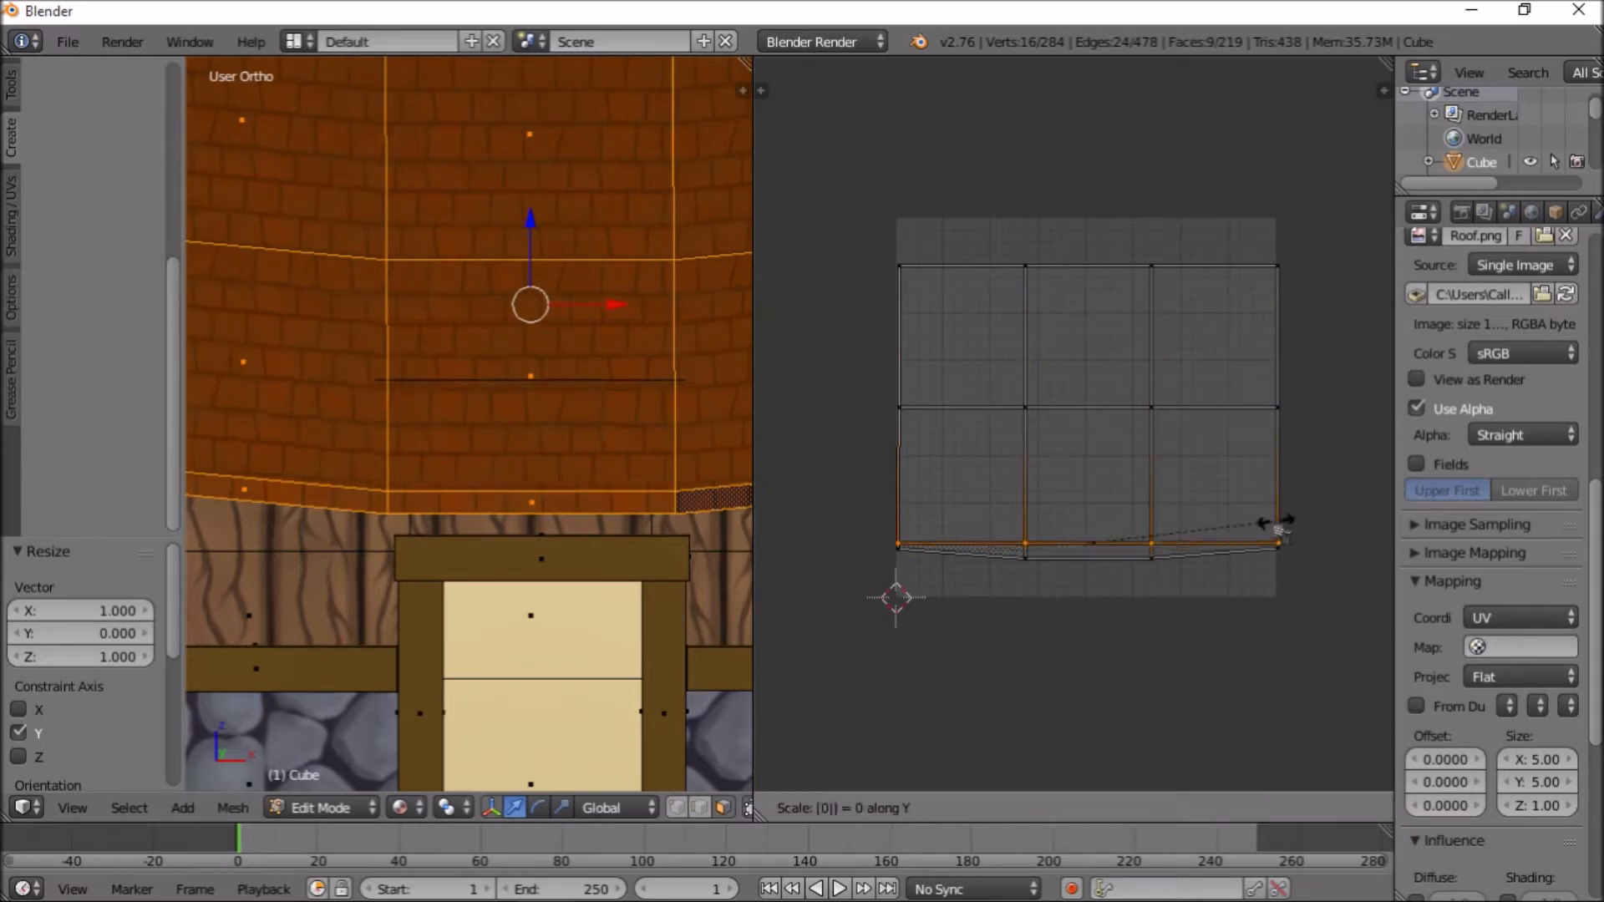
key(Return)
Flatten the lowest row of the front roof's UV vertices to 0 along Y and check the roof in Object Mode
right_click(934, 563)
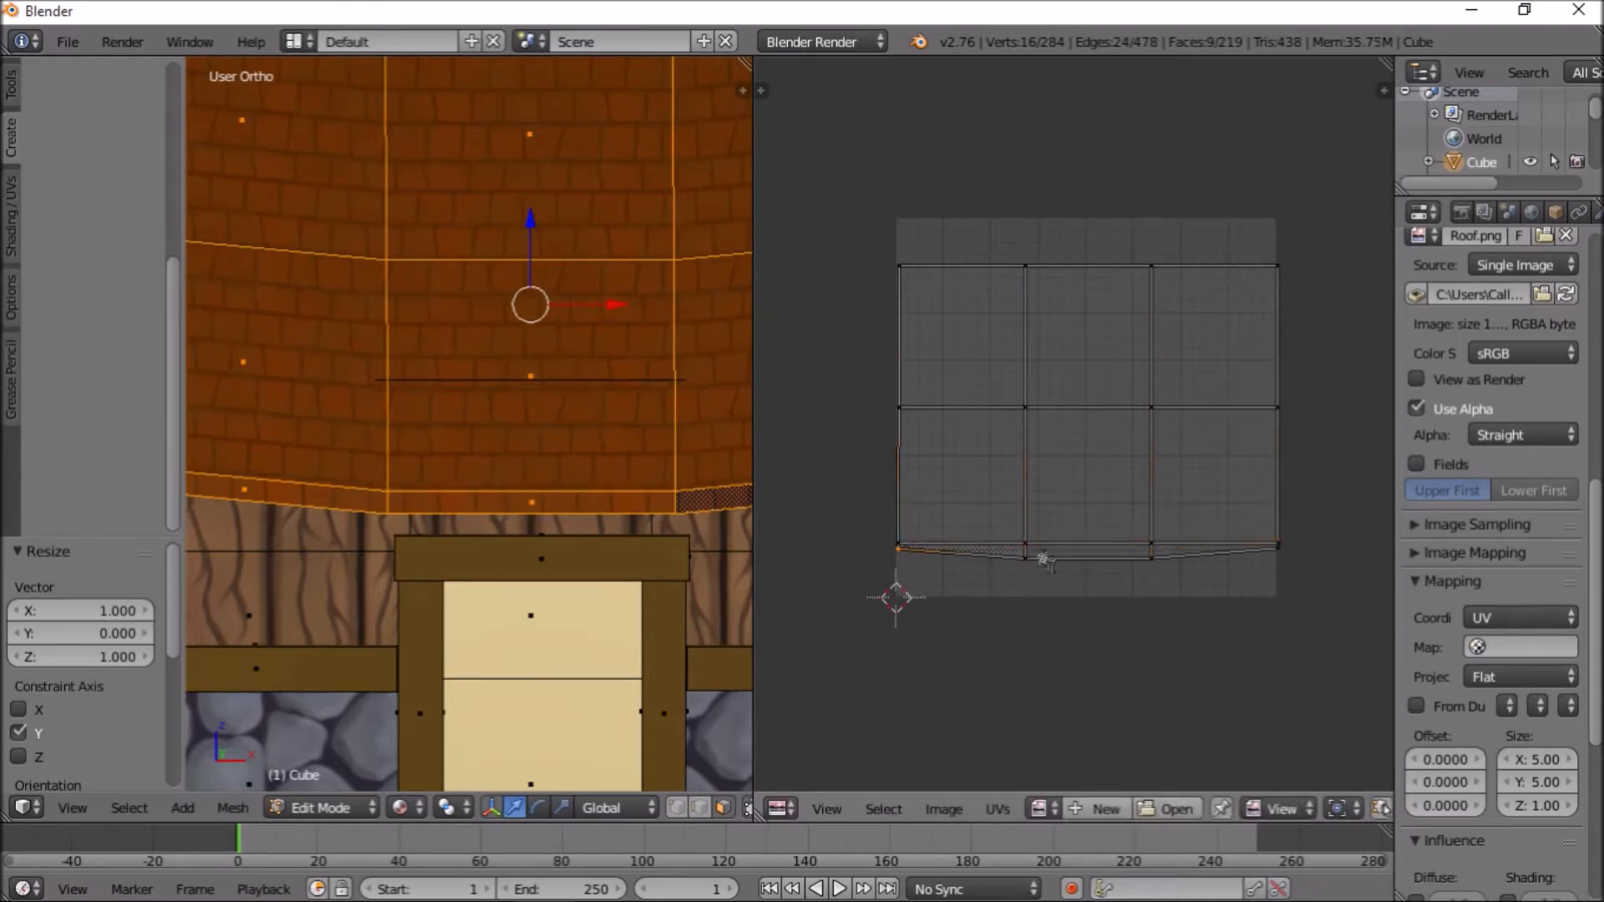
shift+right_click(1023, 573)
shift+right_click(1027, 553)
shift+right_click(1151, 562)
shift+right_click(1284, 558)
key(s)
key(y)
key(0)
key(Return)
key(Tab)
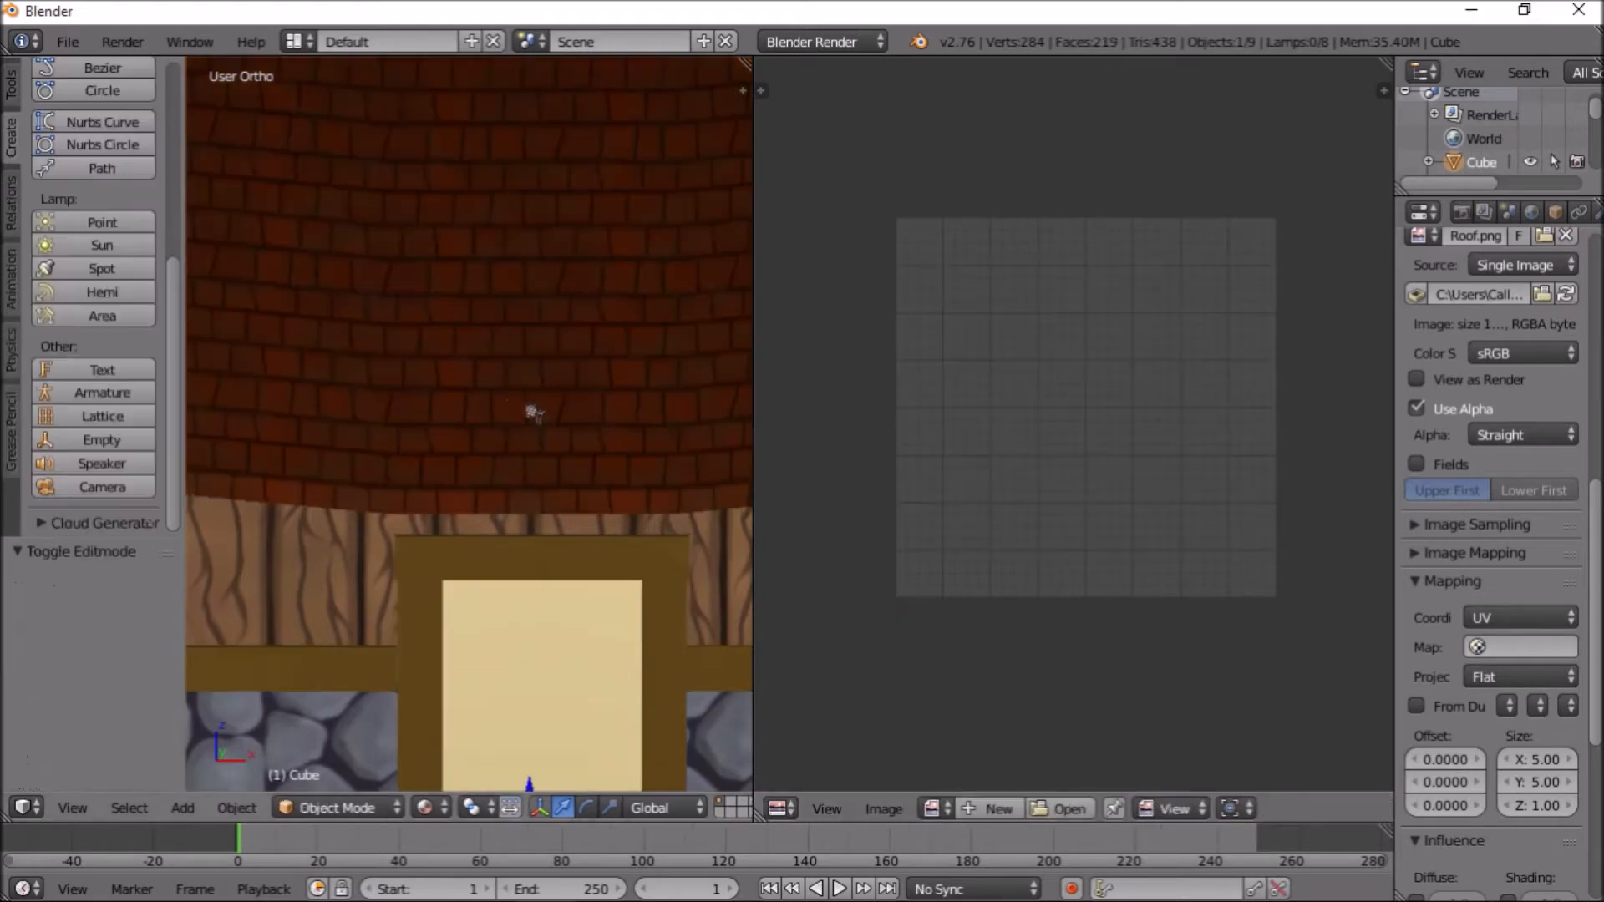
scroll(530, 415, down, 5)
scroll(489, 414, up, 3)
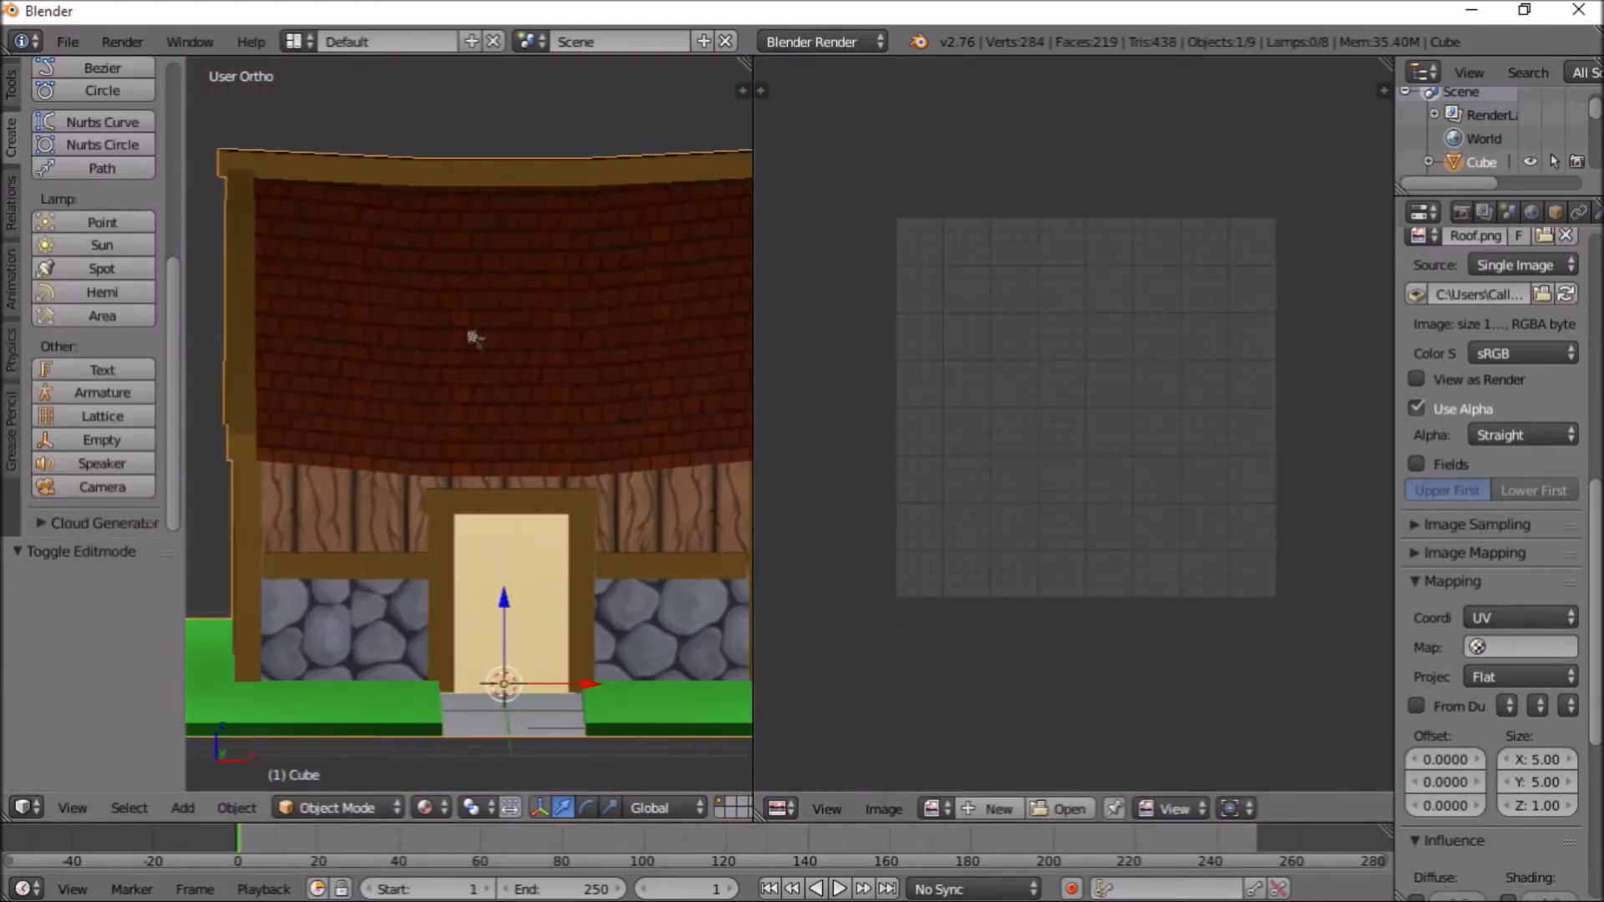
Select the six roof faces on the back of the house and the three narrow faces along their lower edge
middle_drag(560, 353, 493, 395)
key(Tab)
right_click(476, 430)
shift+right_click(573, 452)
shift+right_click(458, 518)
shift+right_click(563, 512)
shift+right_click(445, 343)
shift+right_click(549, 301)
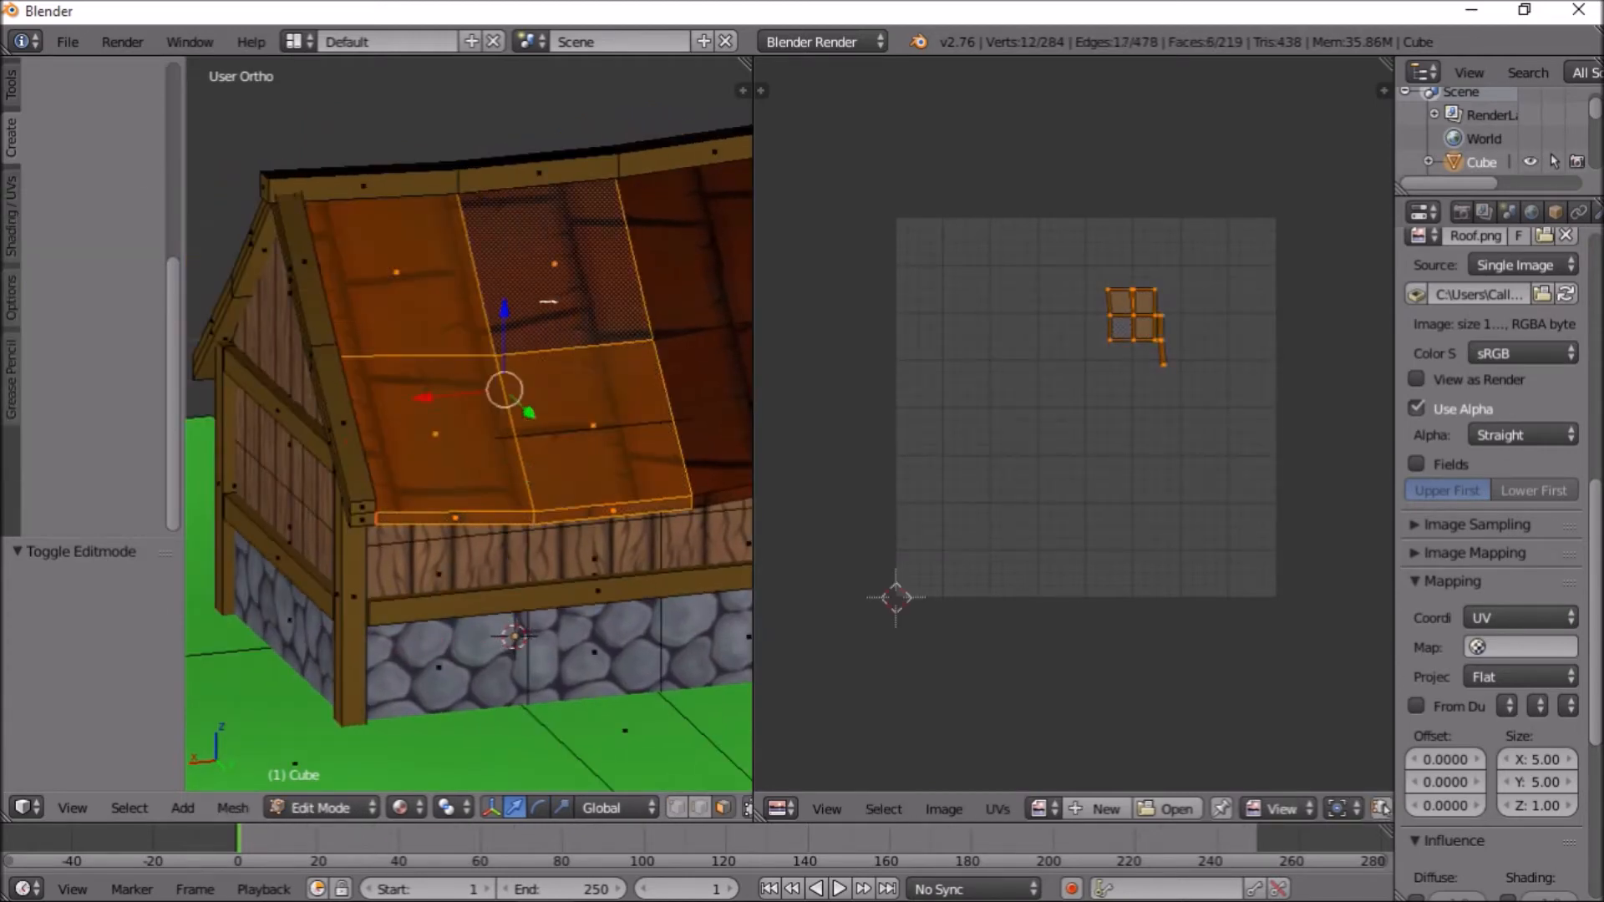
shift+right_click(679, 281)
ctrl+scroll(585, 356, up, 6)
shift+right_click(519, 474)
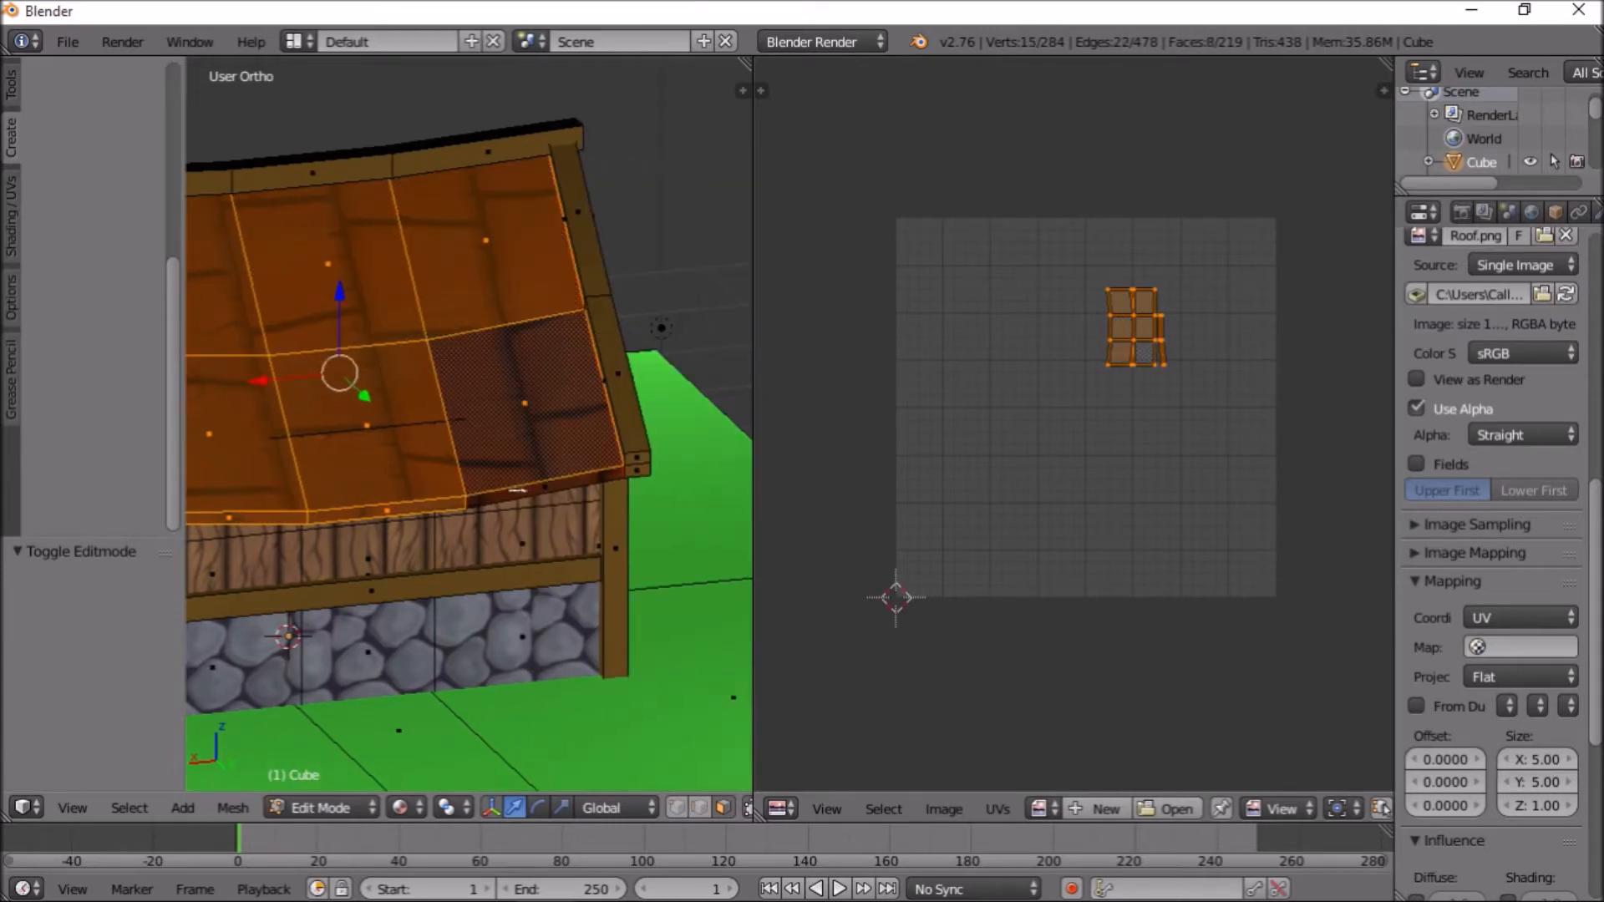
shift+right_click(518, 492)
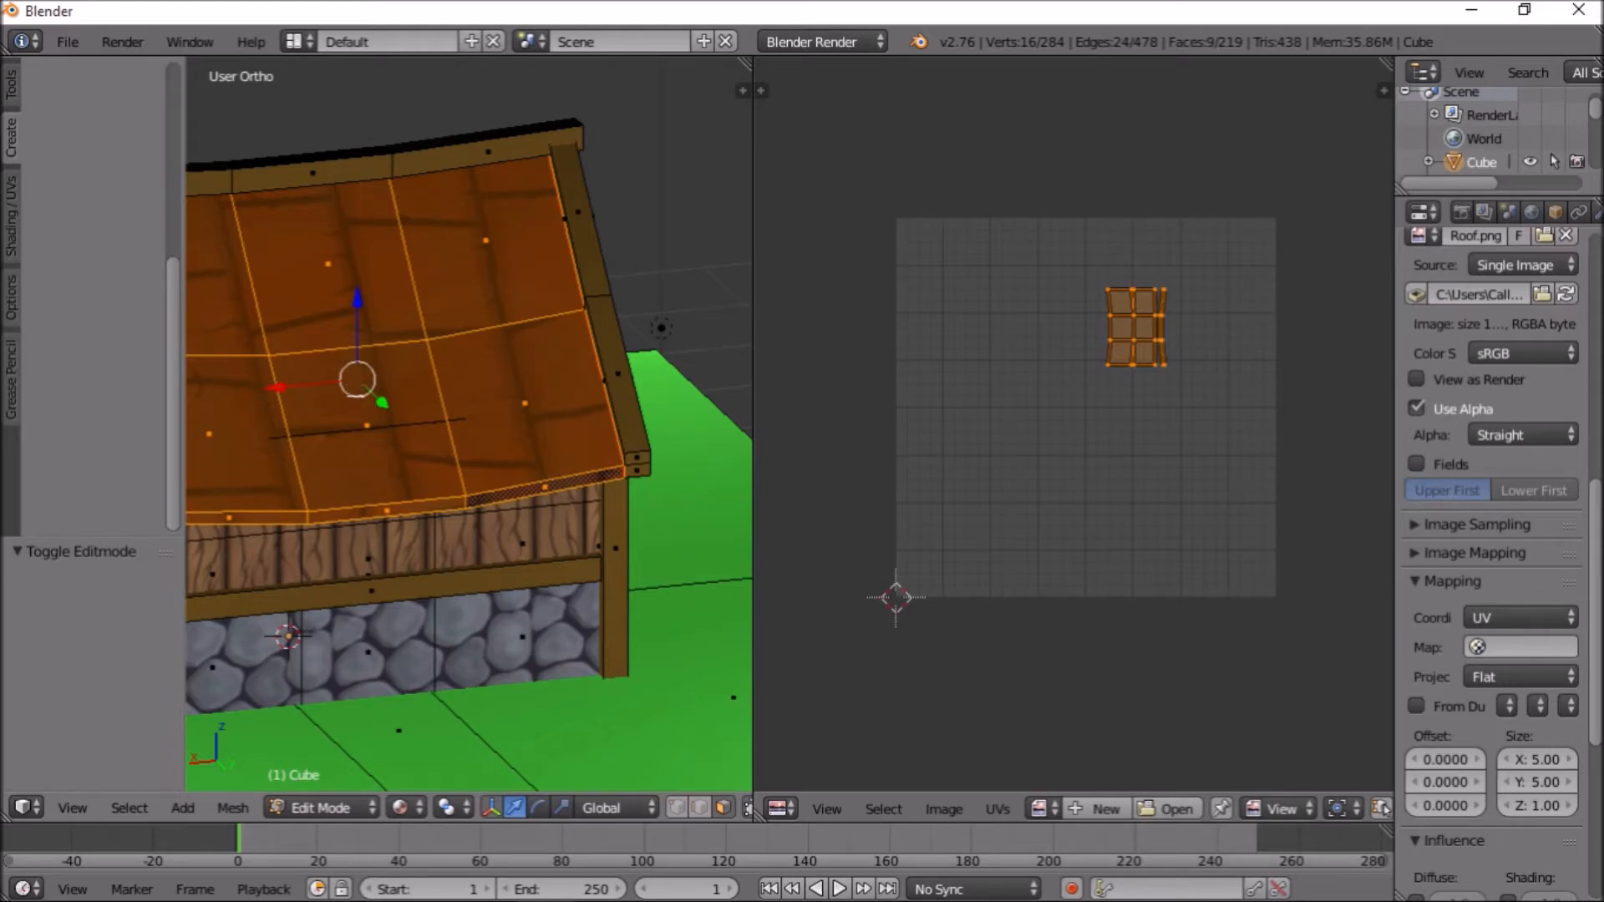
scroll(1076, 352, up, 4)
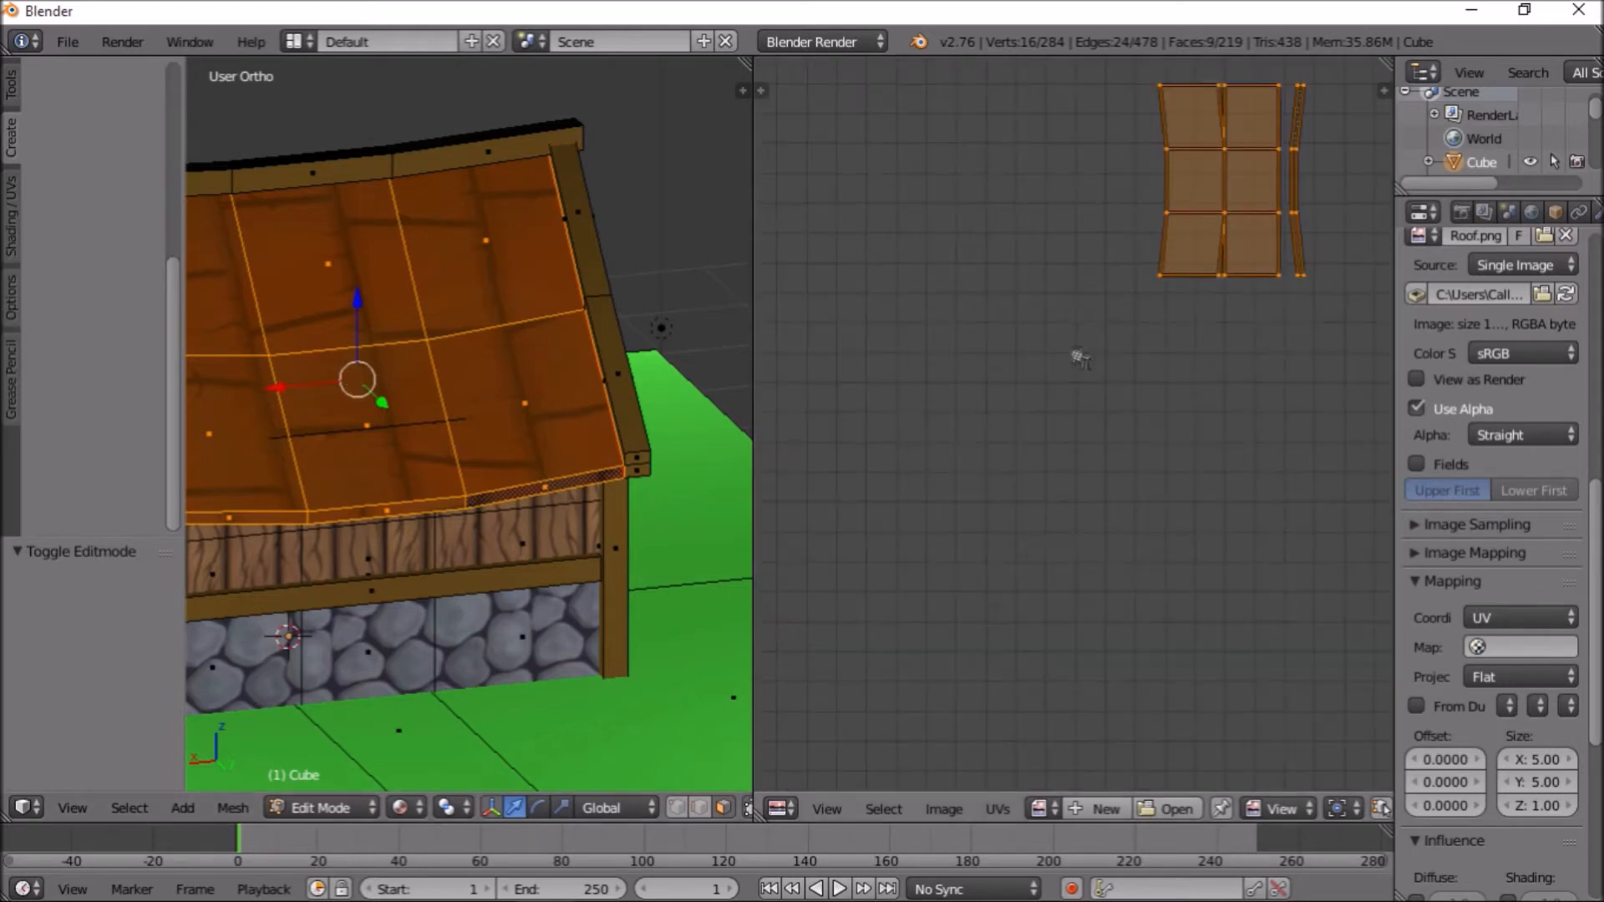
scroll(461, 380, down, 5)
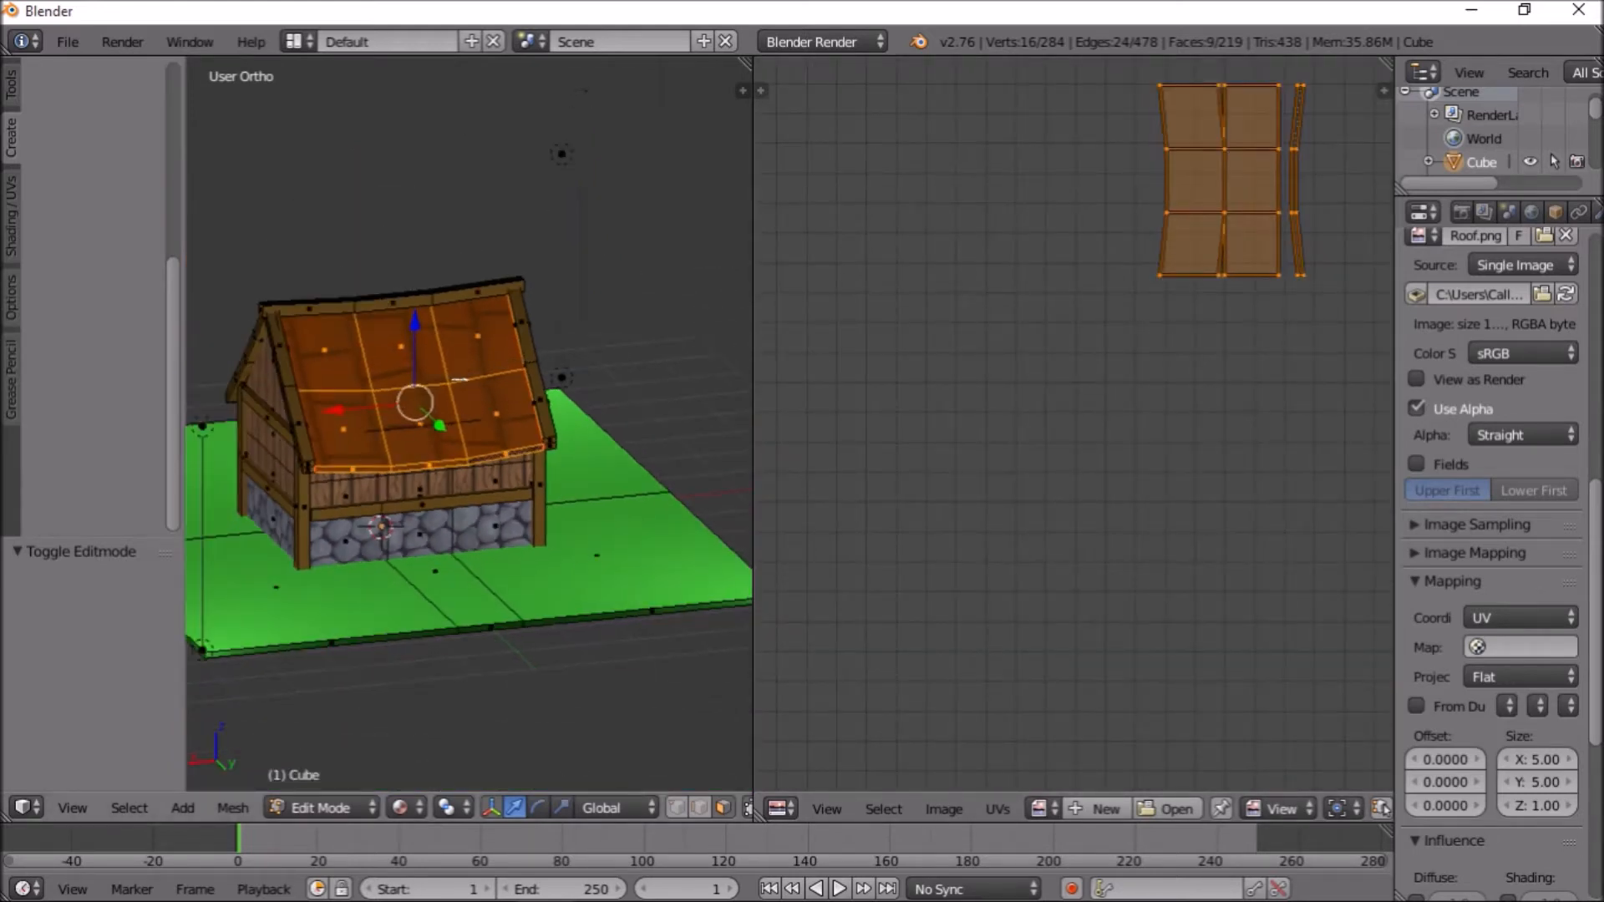
Try Smart UV Project on the selected back roof faces with an angle limit of 66
key(u)
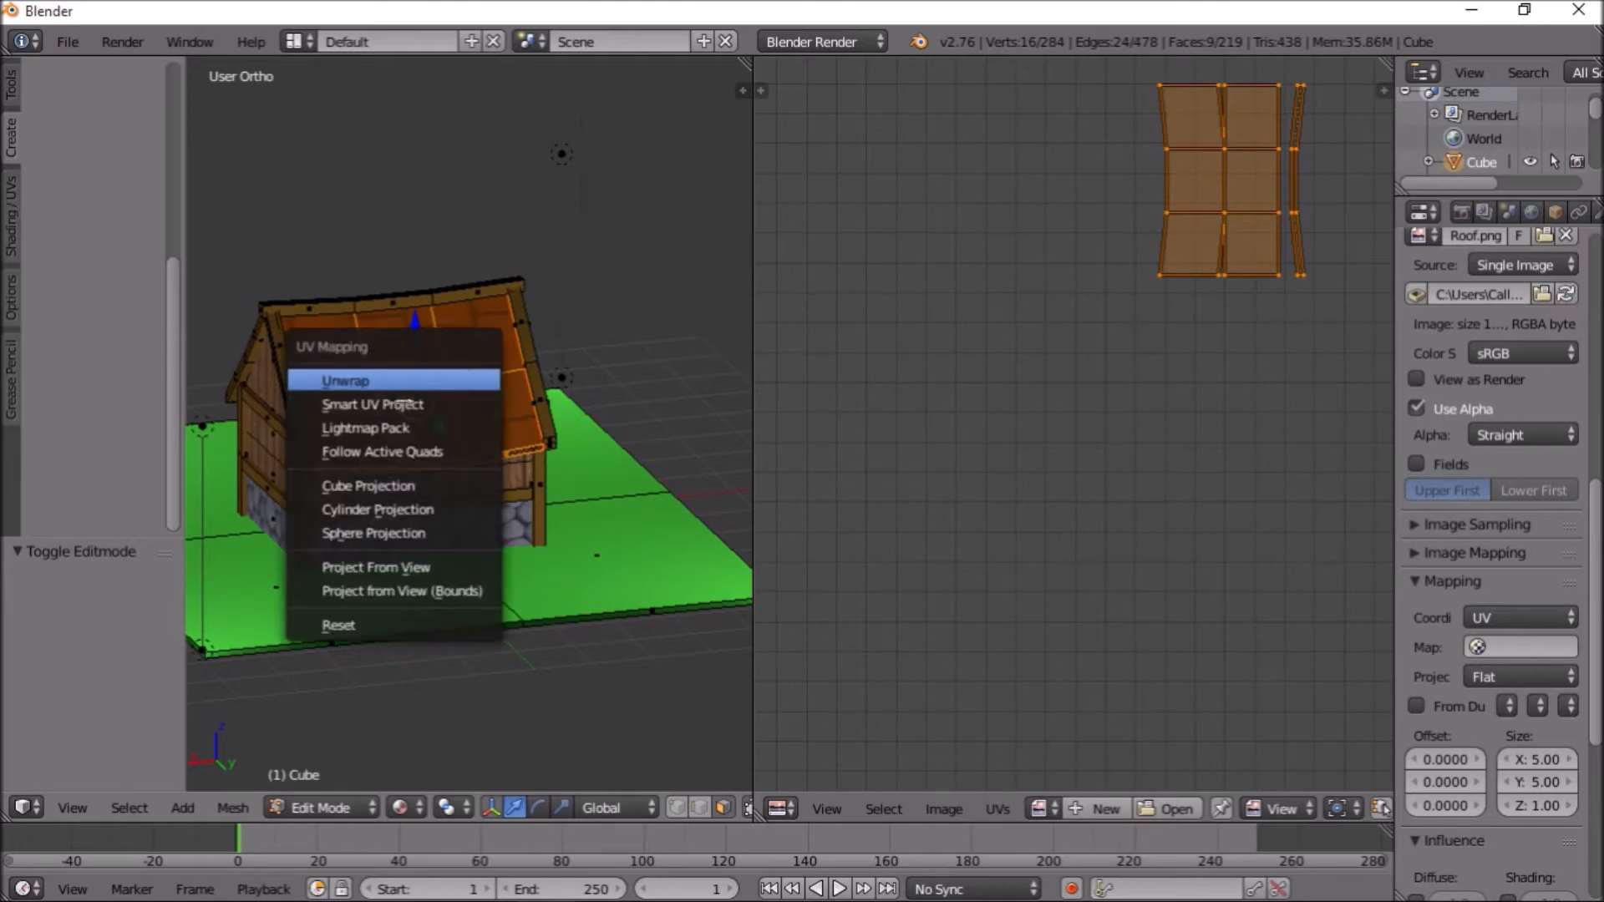
click(392, 404)
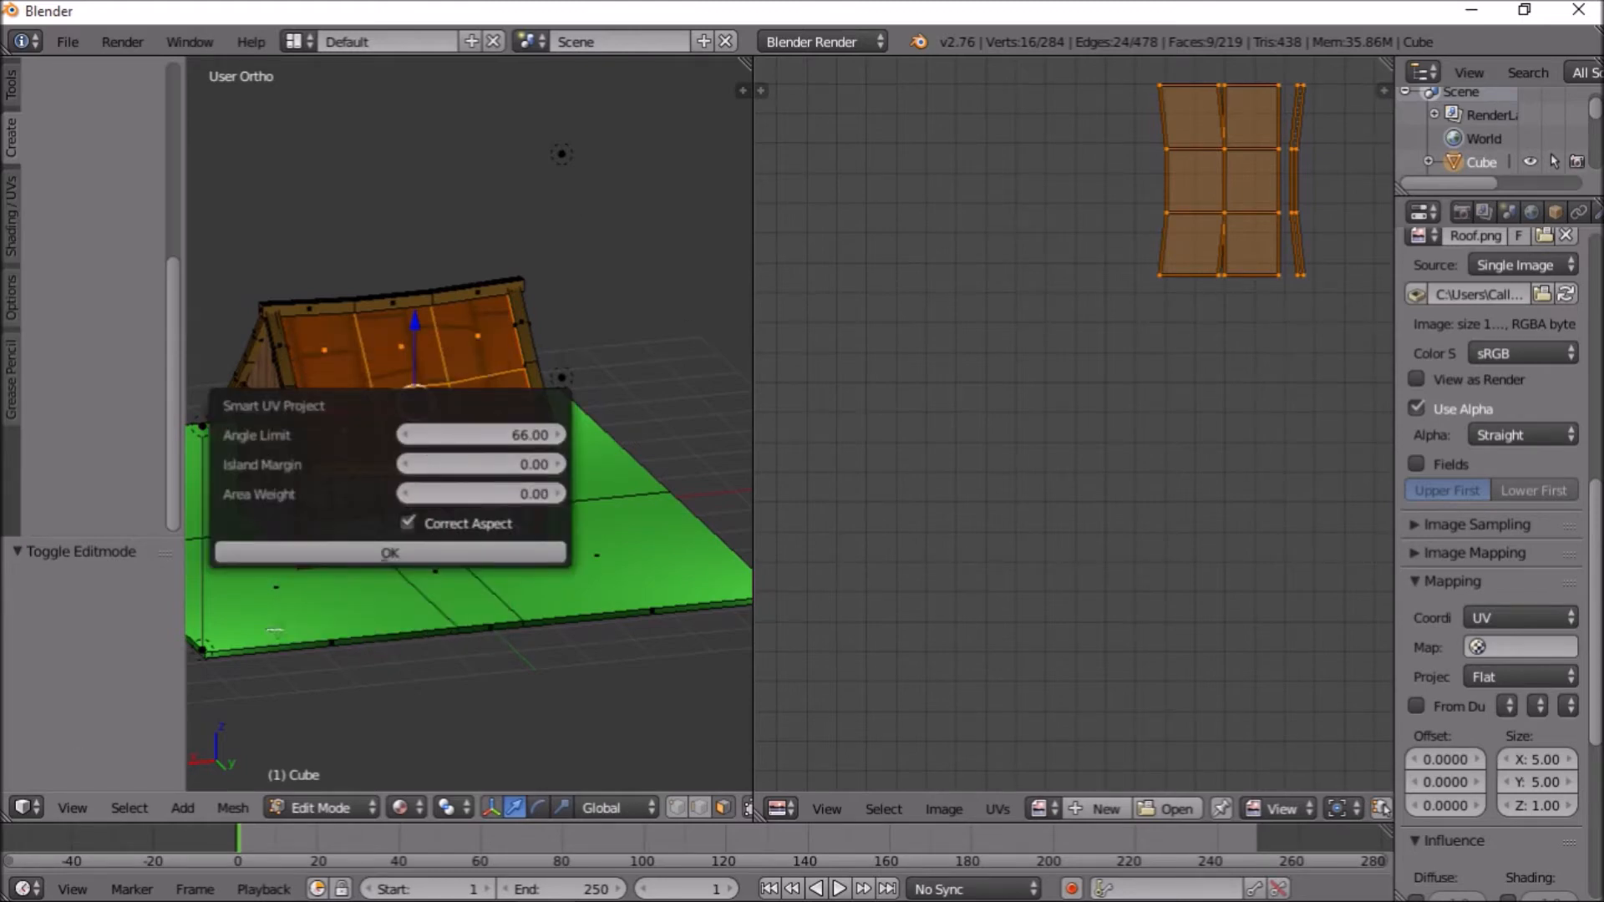
click(437, 552)
Unwrap the selected back roof faces and move their UV island up about 0.098 along Y
key(u)
click(465, 369)
scroll(1006, 436, down, 5)
scroll(1009, 434, up, 3)
scroll(438, 502, up, 6)
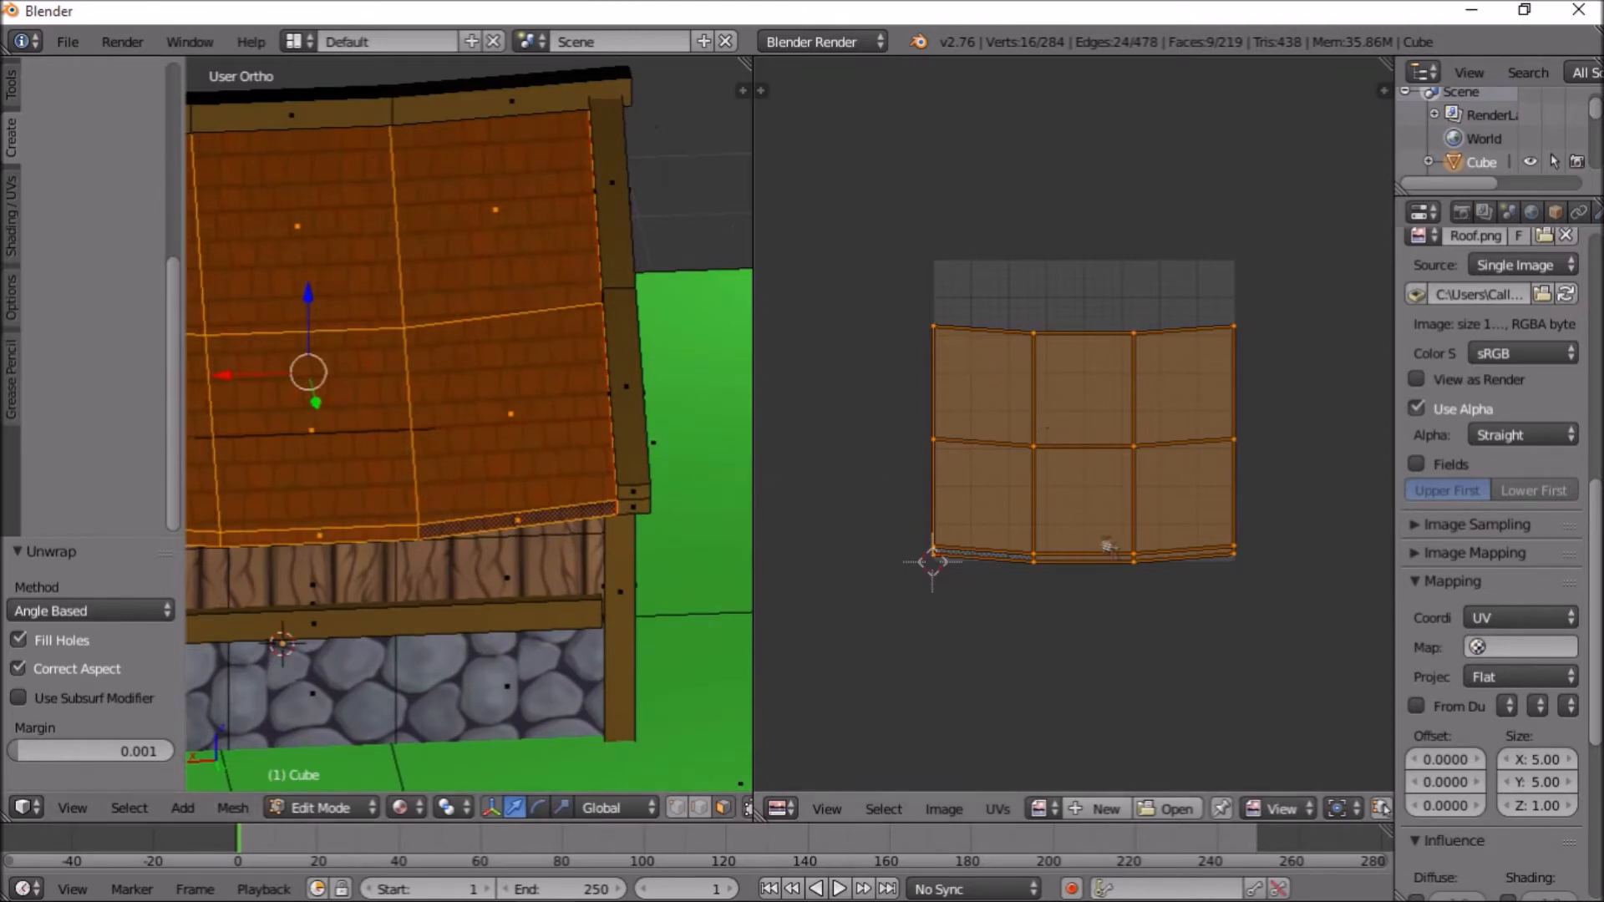
key(g)
key(y)
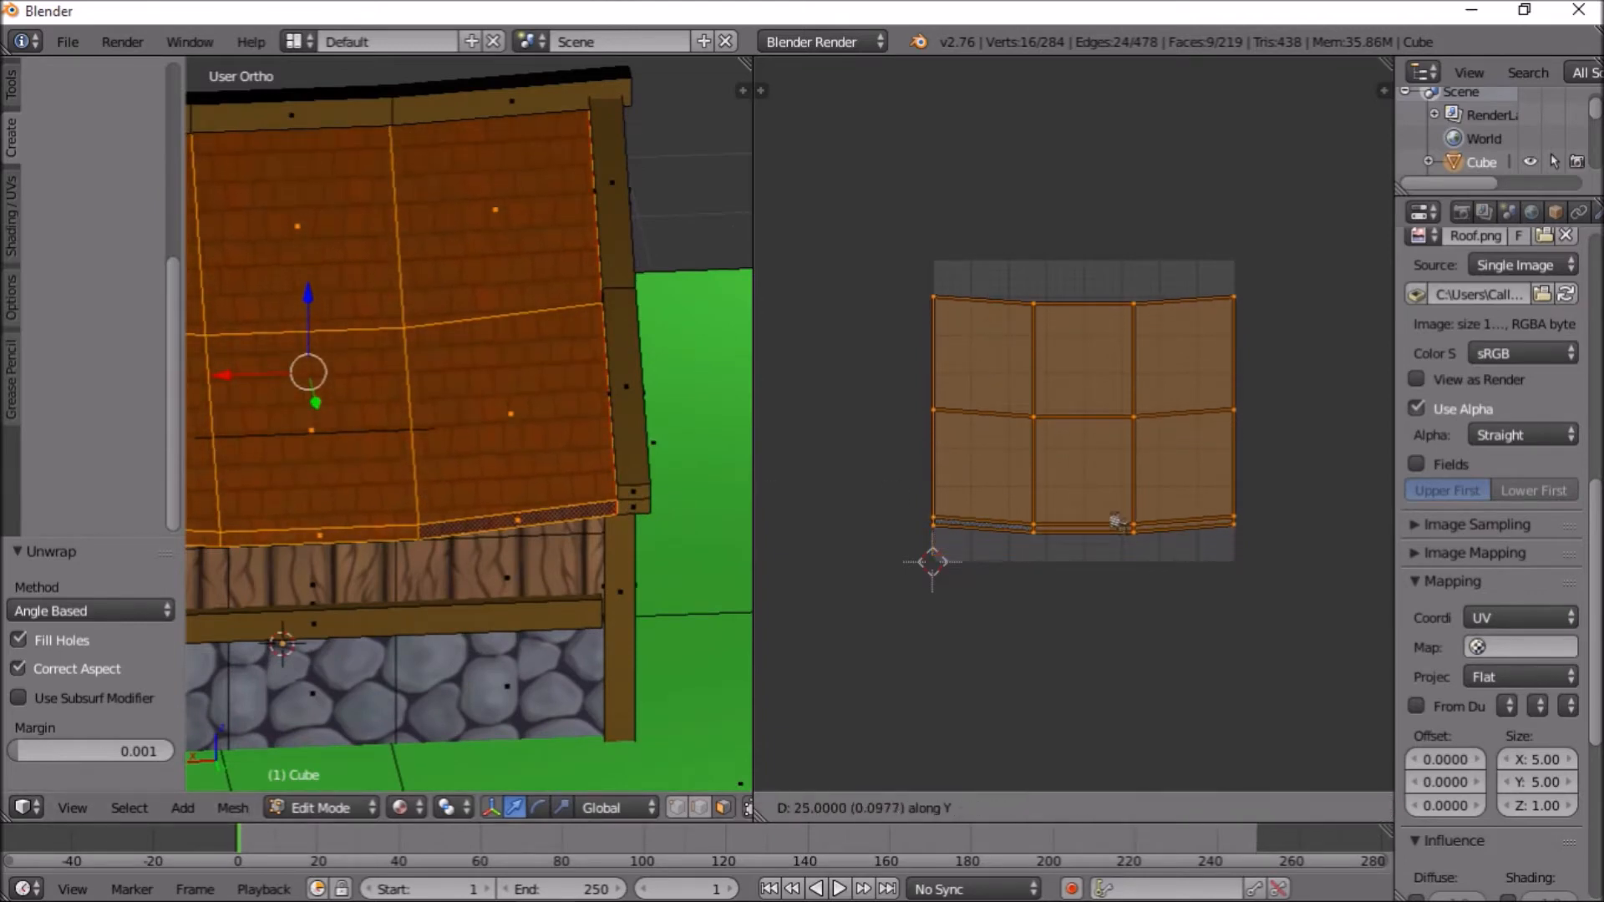
click(1116, 522)
Straighten the top row of the back roof's UV vertices by scaling it to 0 along Y
right_click(944, 338)
shift+right_click(1140, 309)
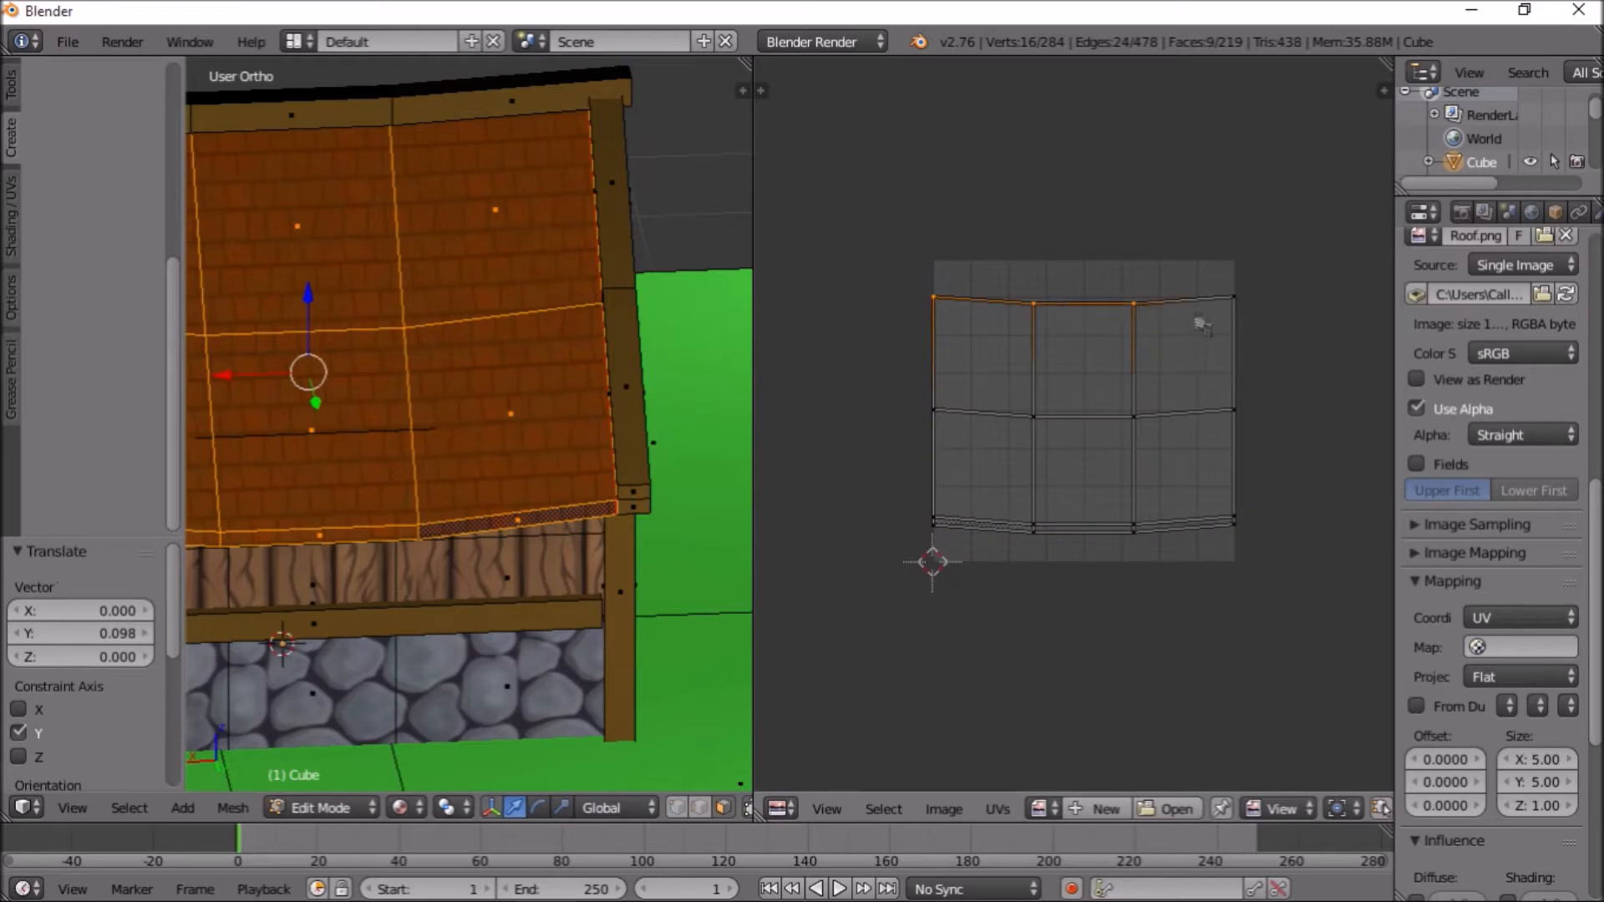
key(s)
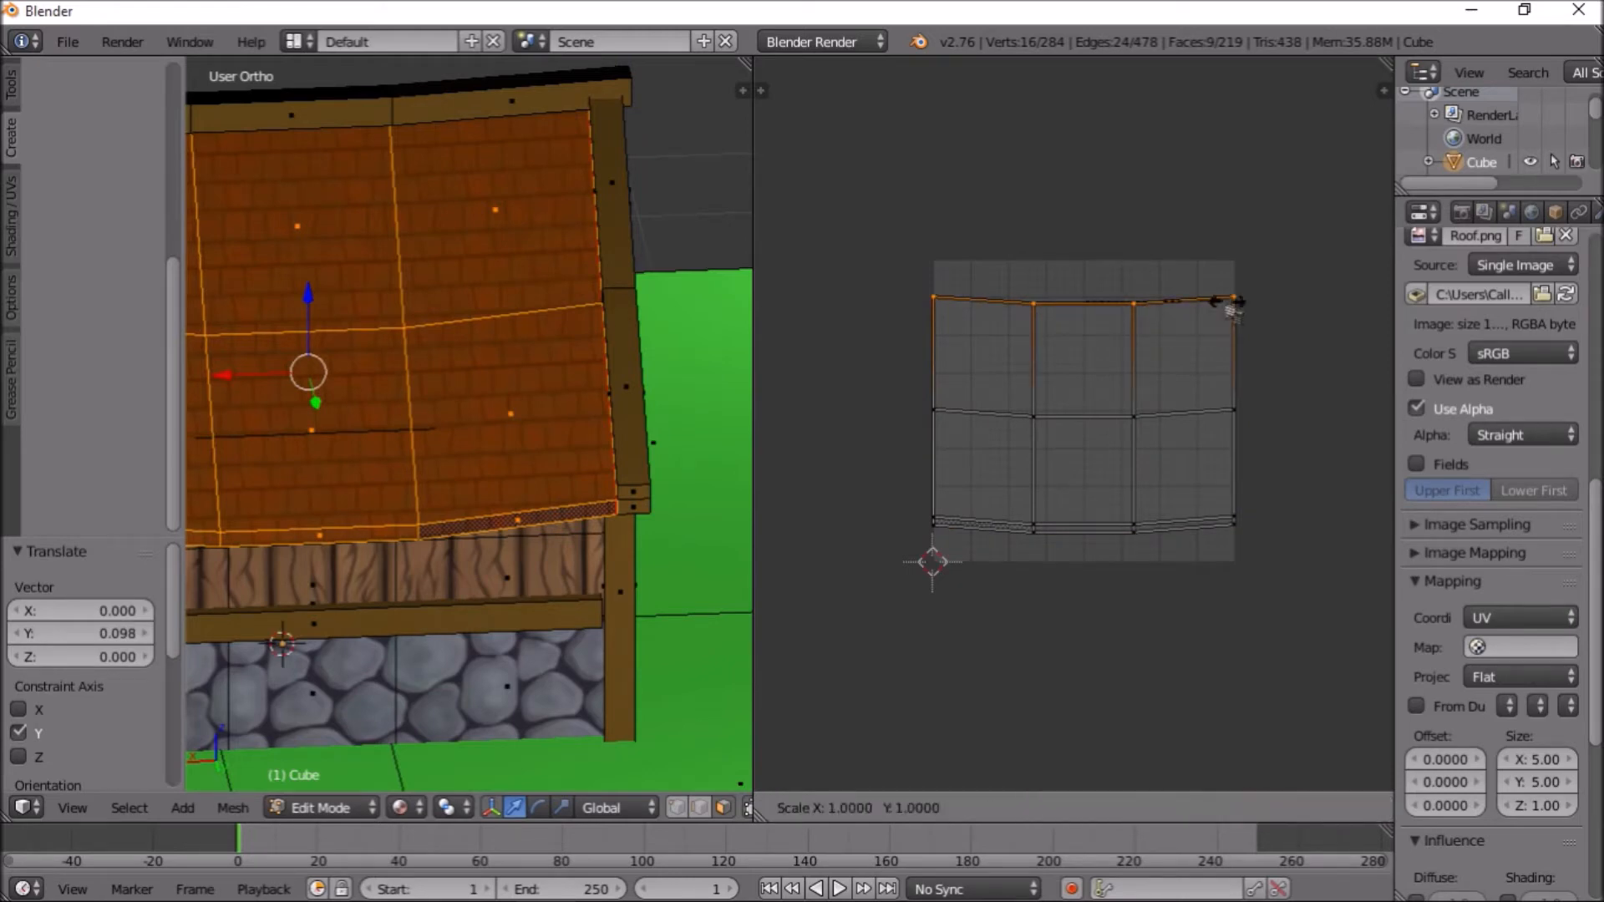
key(y)
key(0)
key(Return)
Flatten the middle row of the back roof's UV vertices with a Y scale of 0
right_click(940, 418)
shift+right_click(1049, 422)
shift+right_click(1128, 435)
shift+right_click(1229, 415)
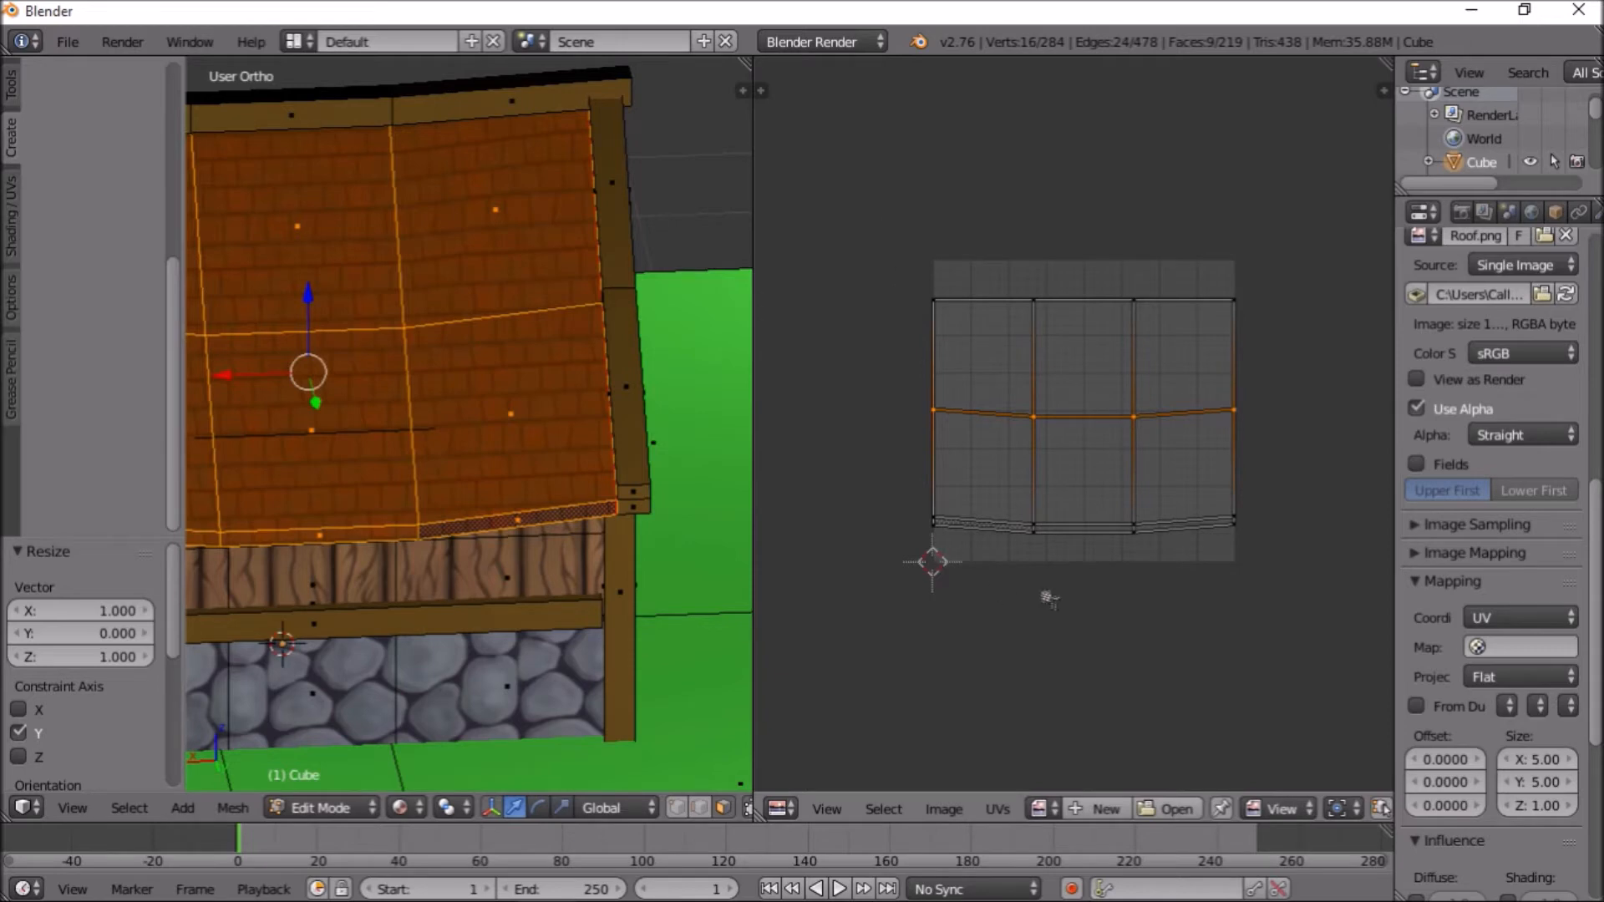
key(s)
key(y)
key(0)
key(Return)
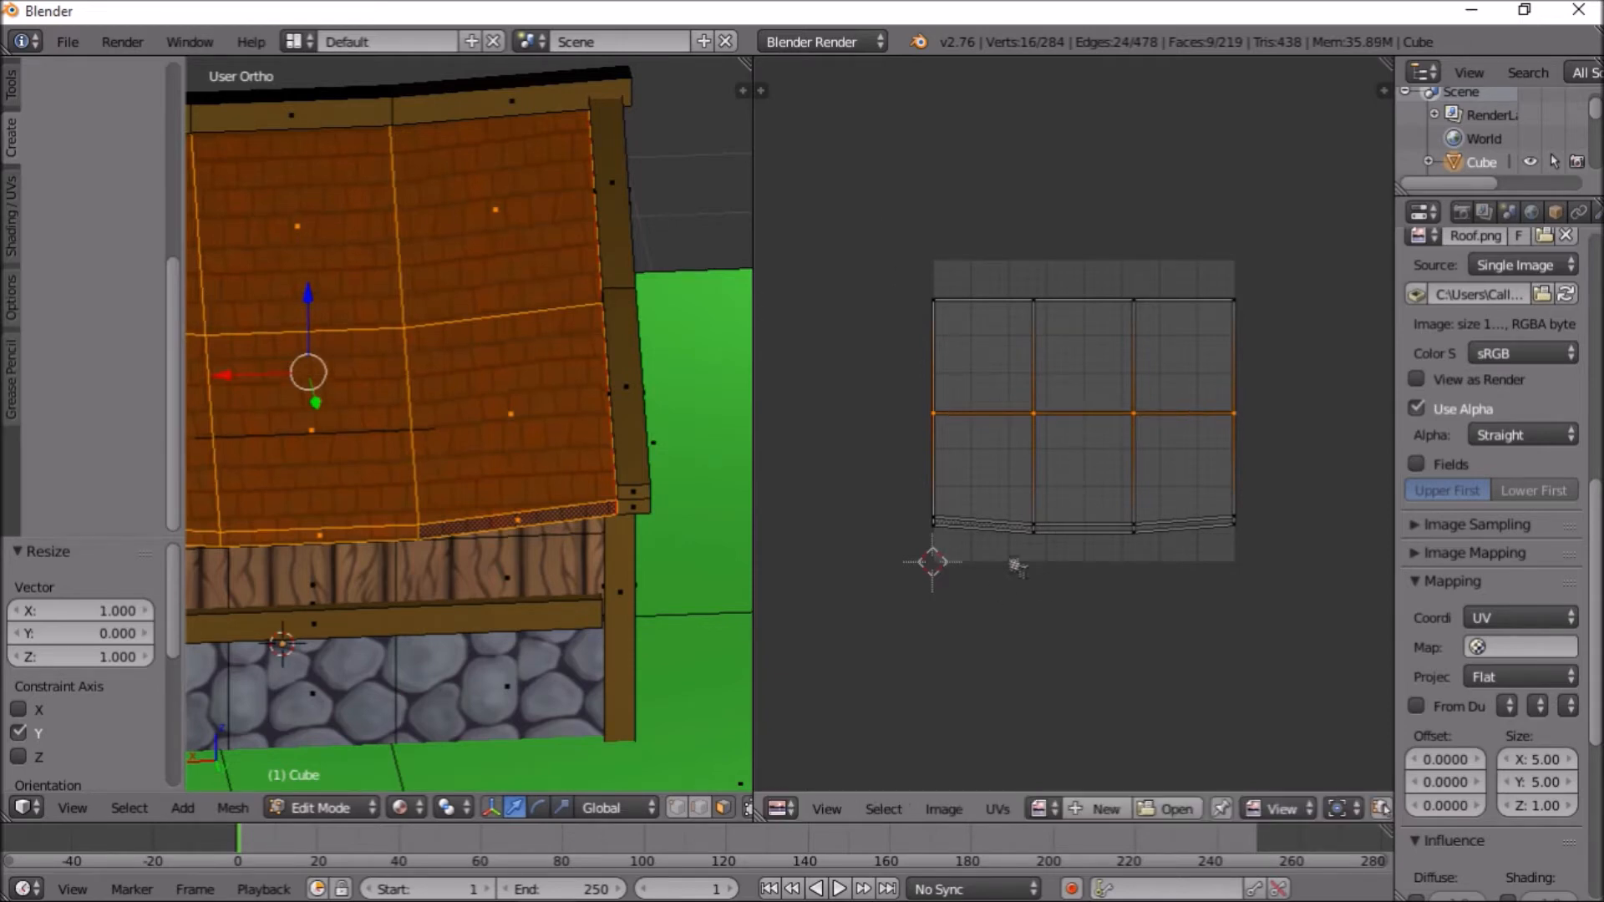
Level the UV vertex row just above the back roof's bottom edge by scaling it to 0 along Y
right_click(938, 517)
shift+right_click(1034, 523)
shift+right_click(1135, 501)
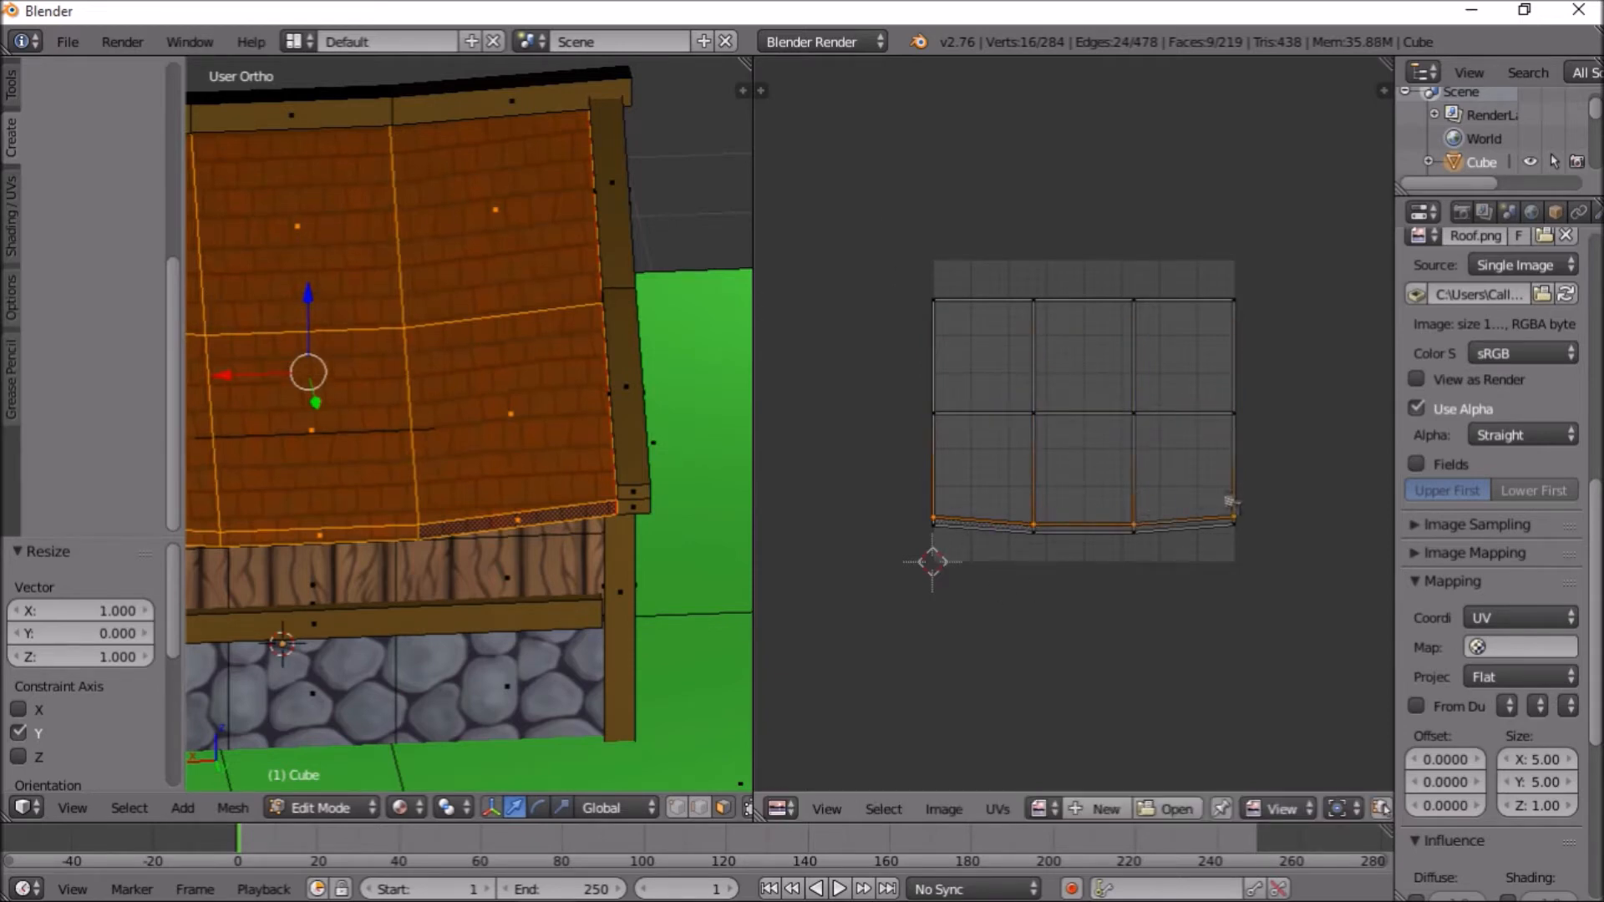
key(s)
key(y)
key(0)
key(Return)
Flatten the lowest row of the back roof's UV vertices to 0 along Y and check both roof sides in Object Mode
right_click(949, 543)
shift+right_click(1021, 547)
shift+right_click(1122, 542)
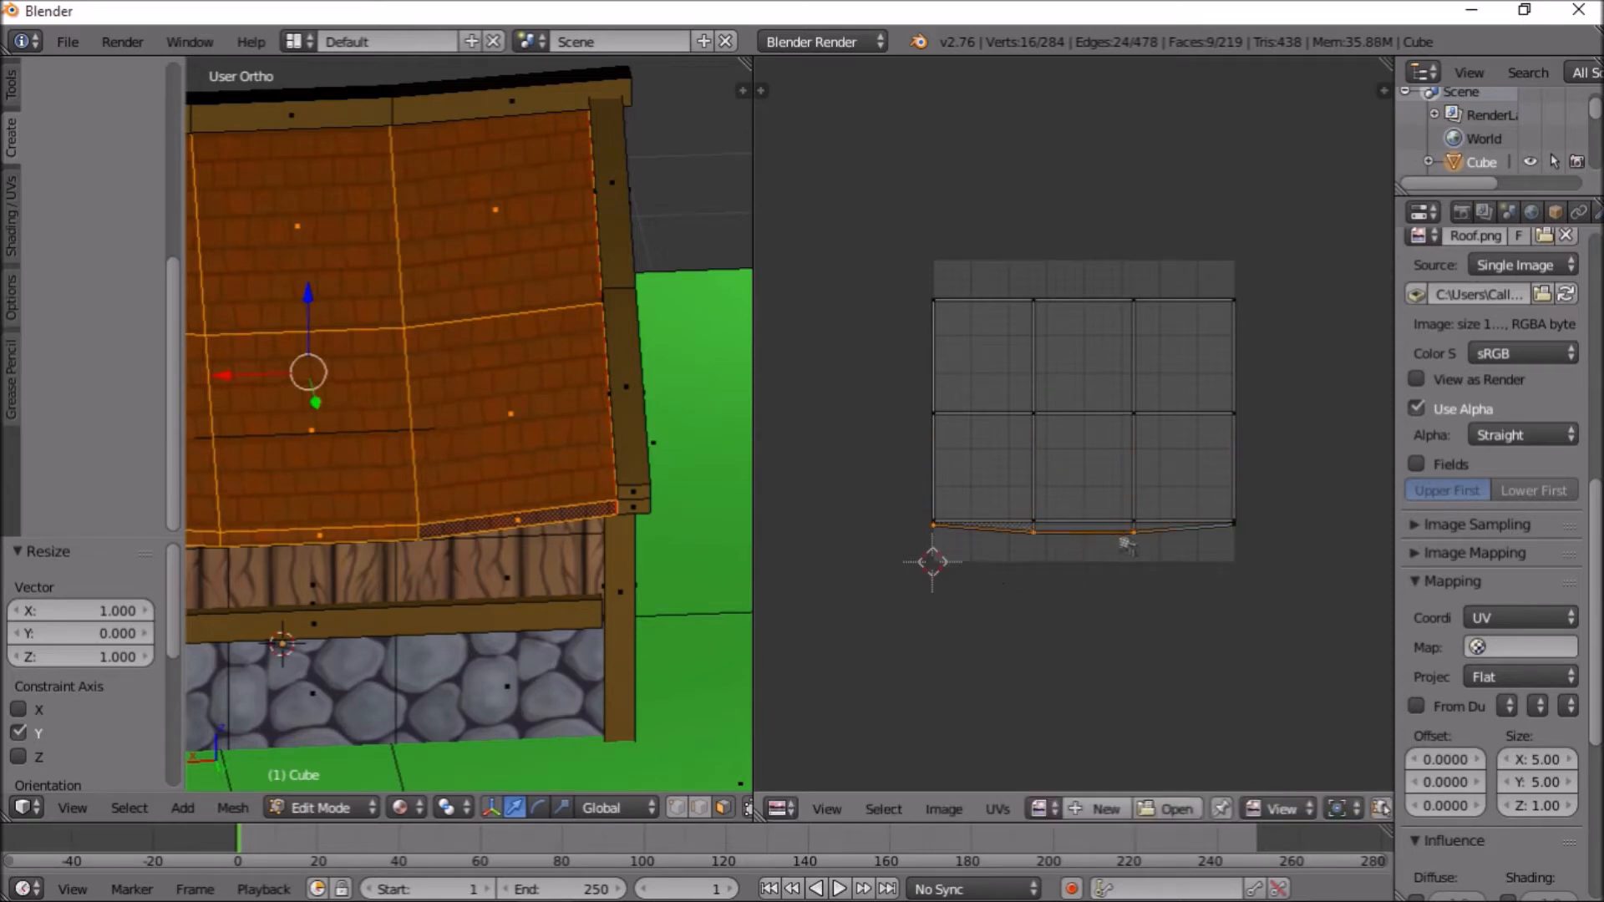
key(s)
key(y)
key(0)
key(Return)
key(Tab)
scroll(535, 473, down, 3)
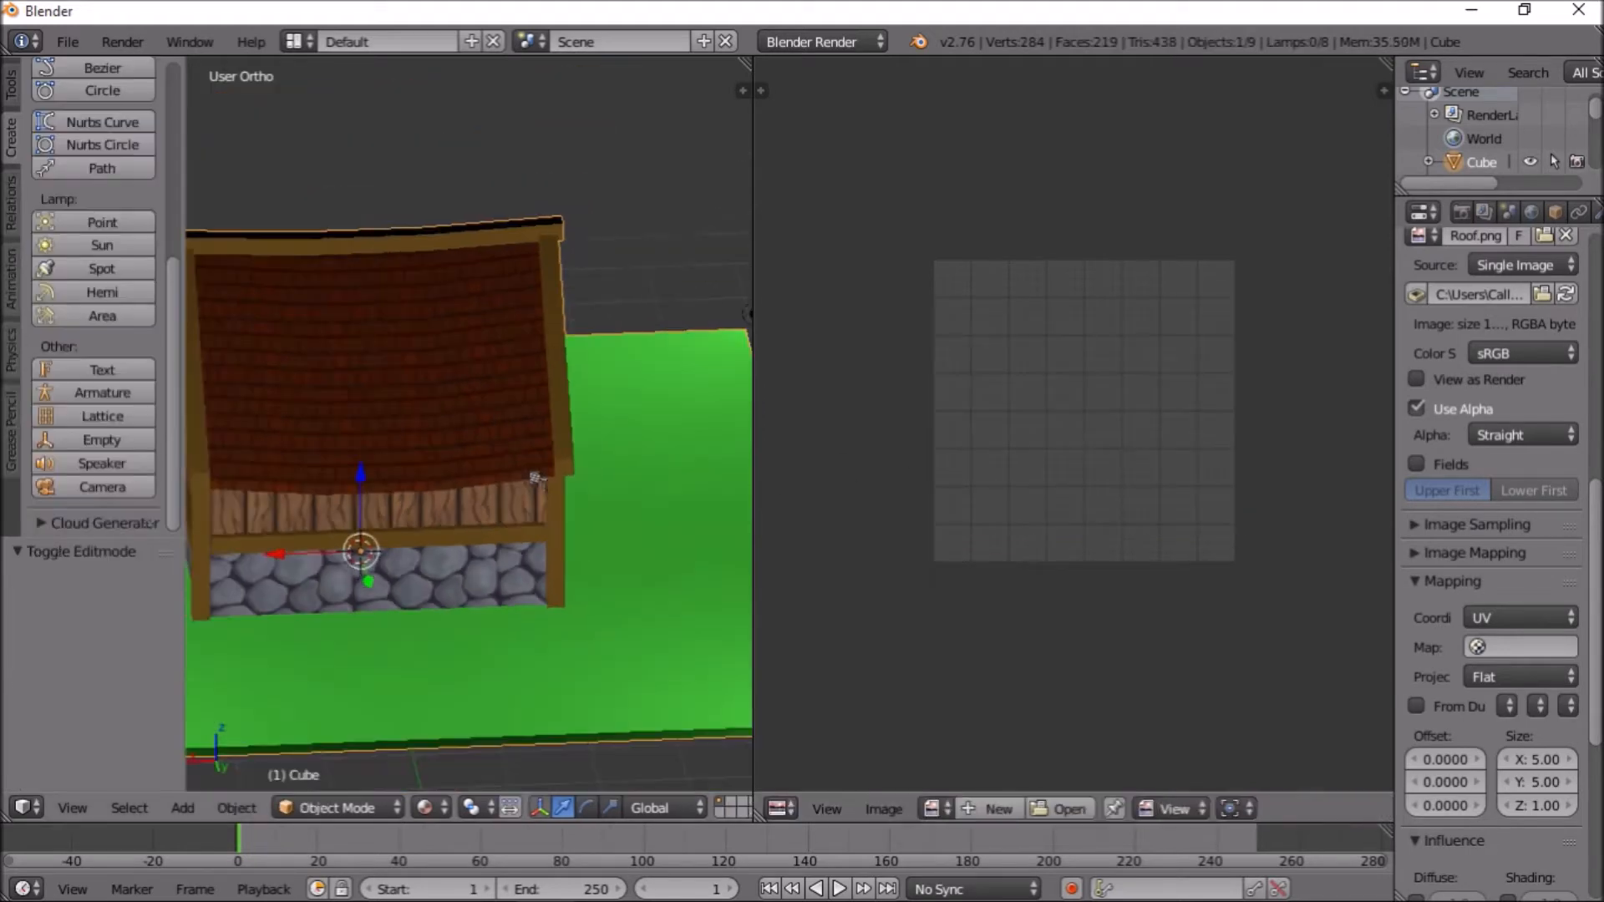
middle_drag(405, 423, 361, 550)
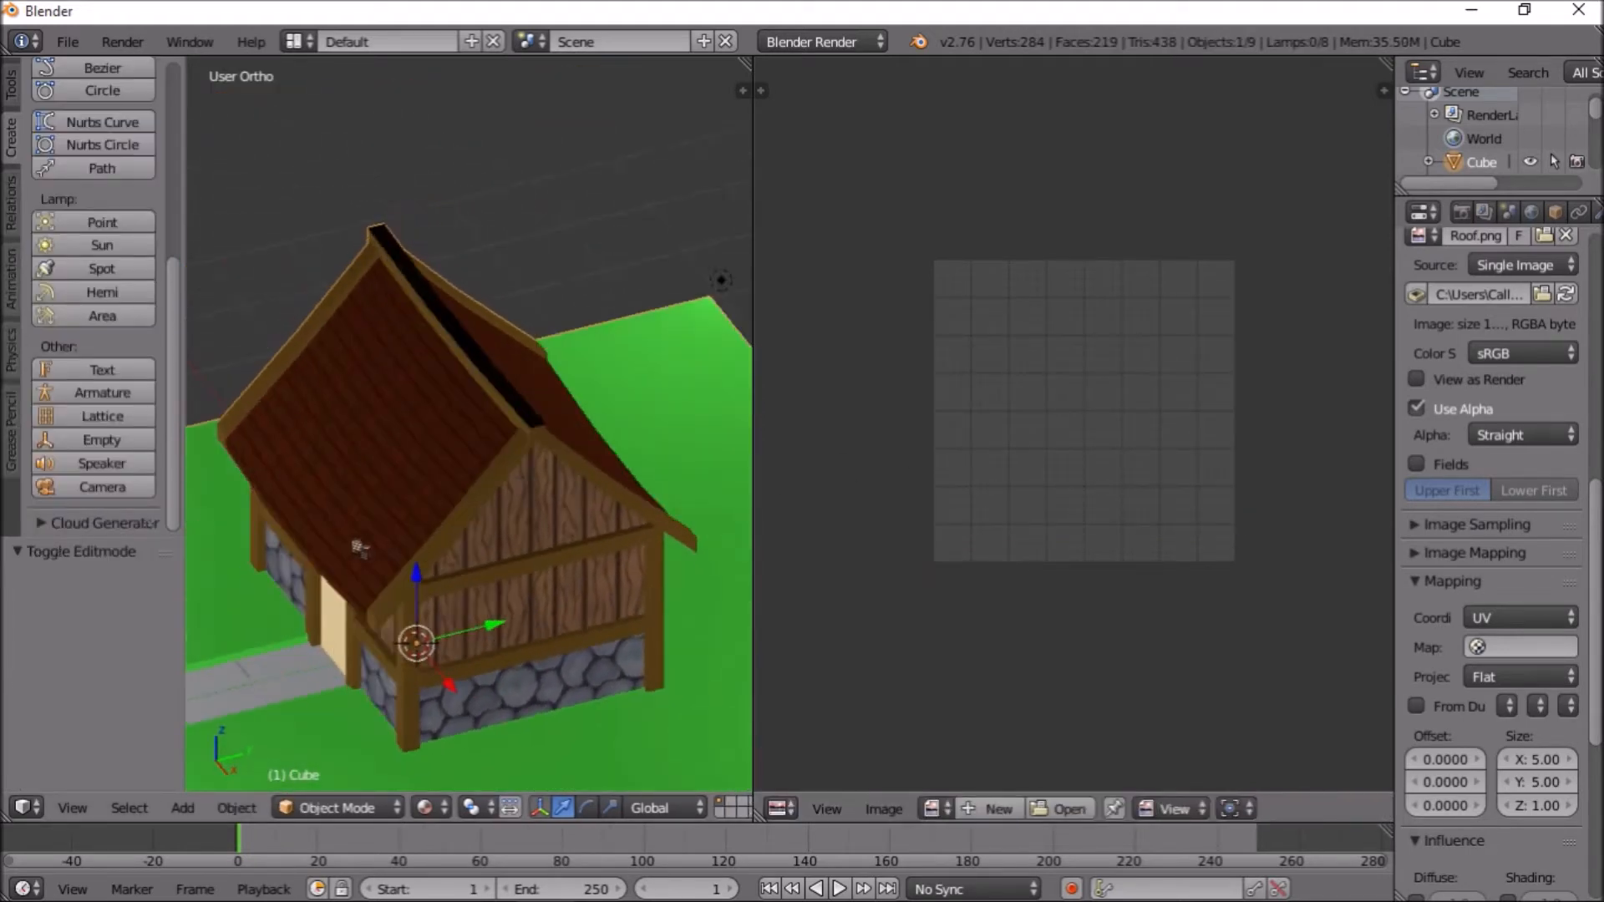
middle_drag(524, 490, 531, 497)
middle_drag(412, 612, 547, 616)
Return to Edit Mode and add a new image texture to the house beam material
key(Tab)
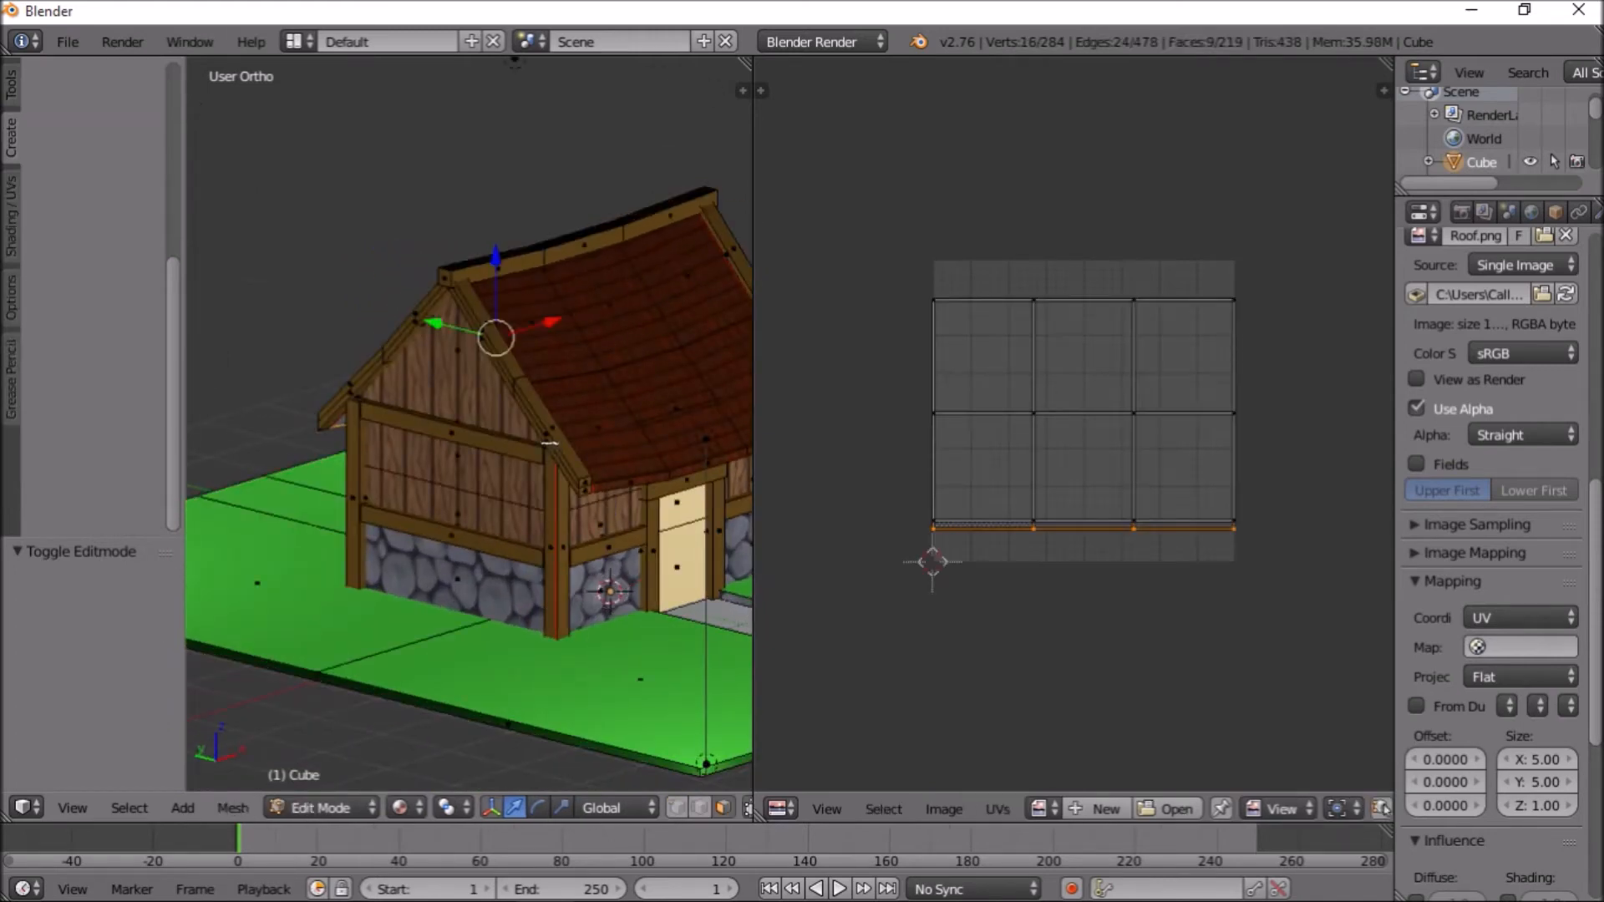
middle_drag(551, 444, 518, 442)
scroll(512, 435, up, 5)
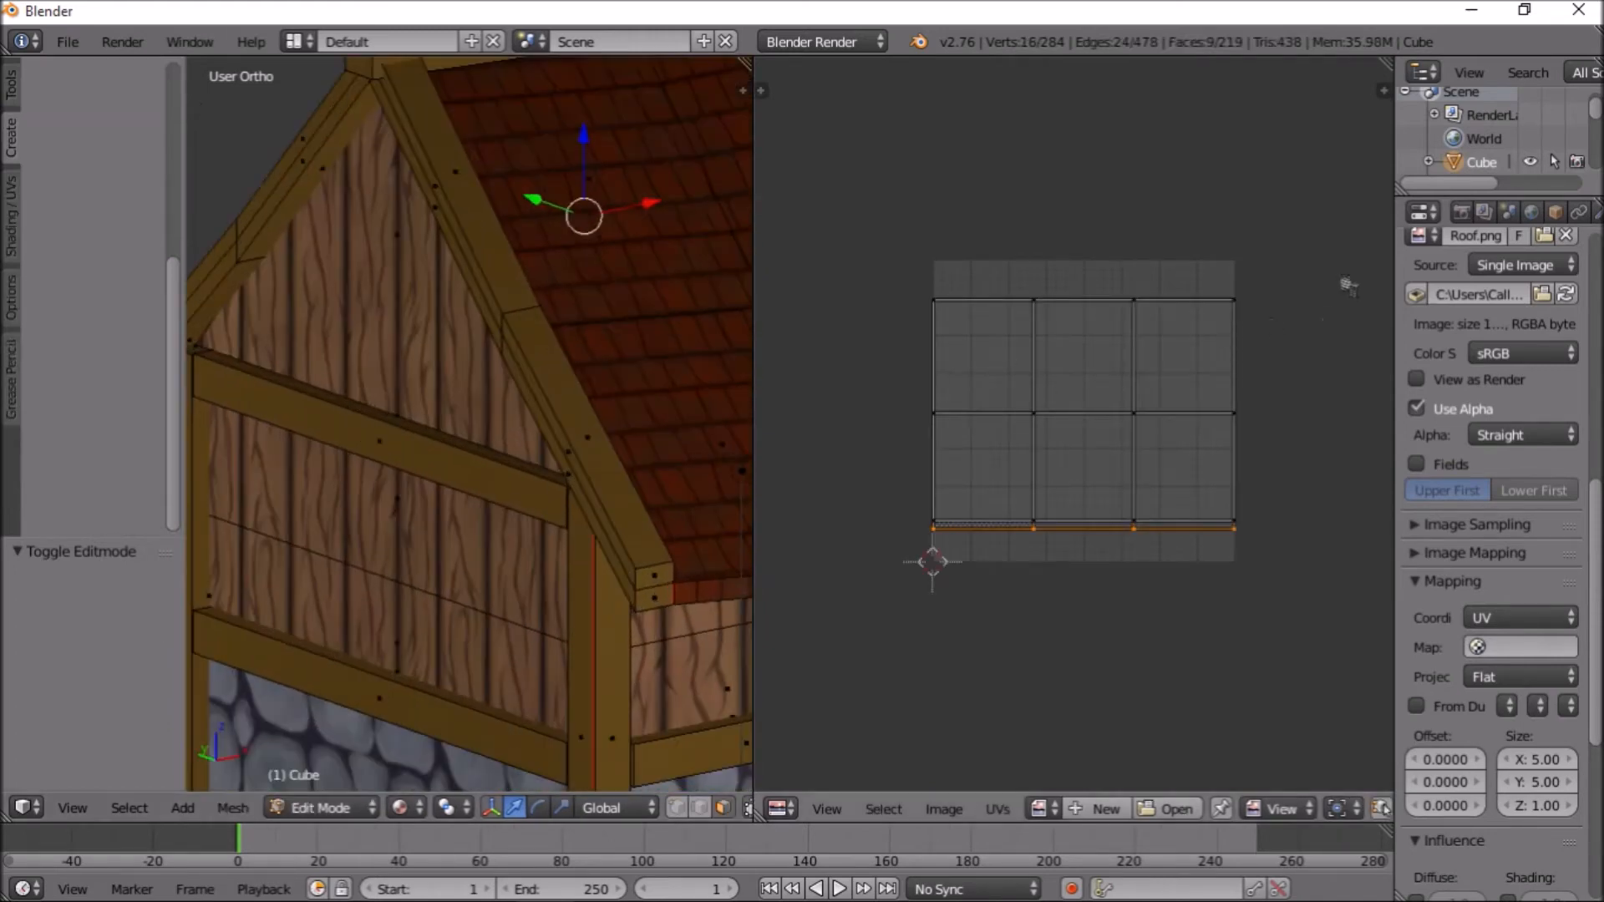
scroll(1496, 334, up, 8)
click(1596, 214)
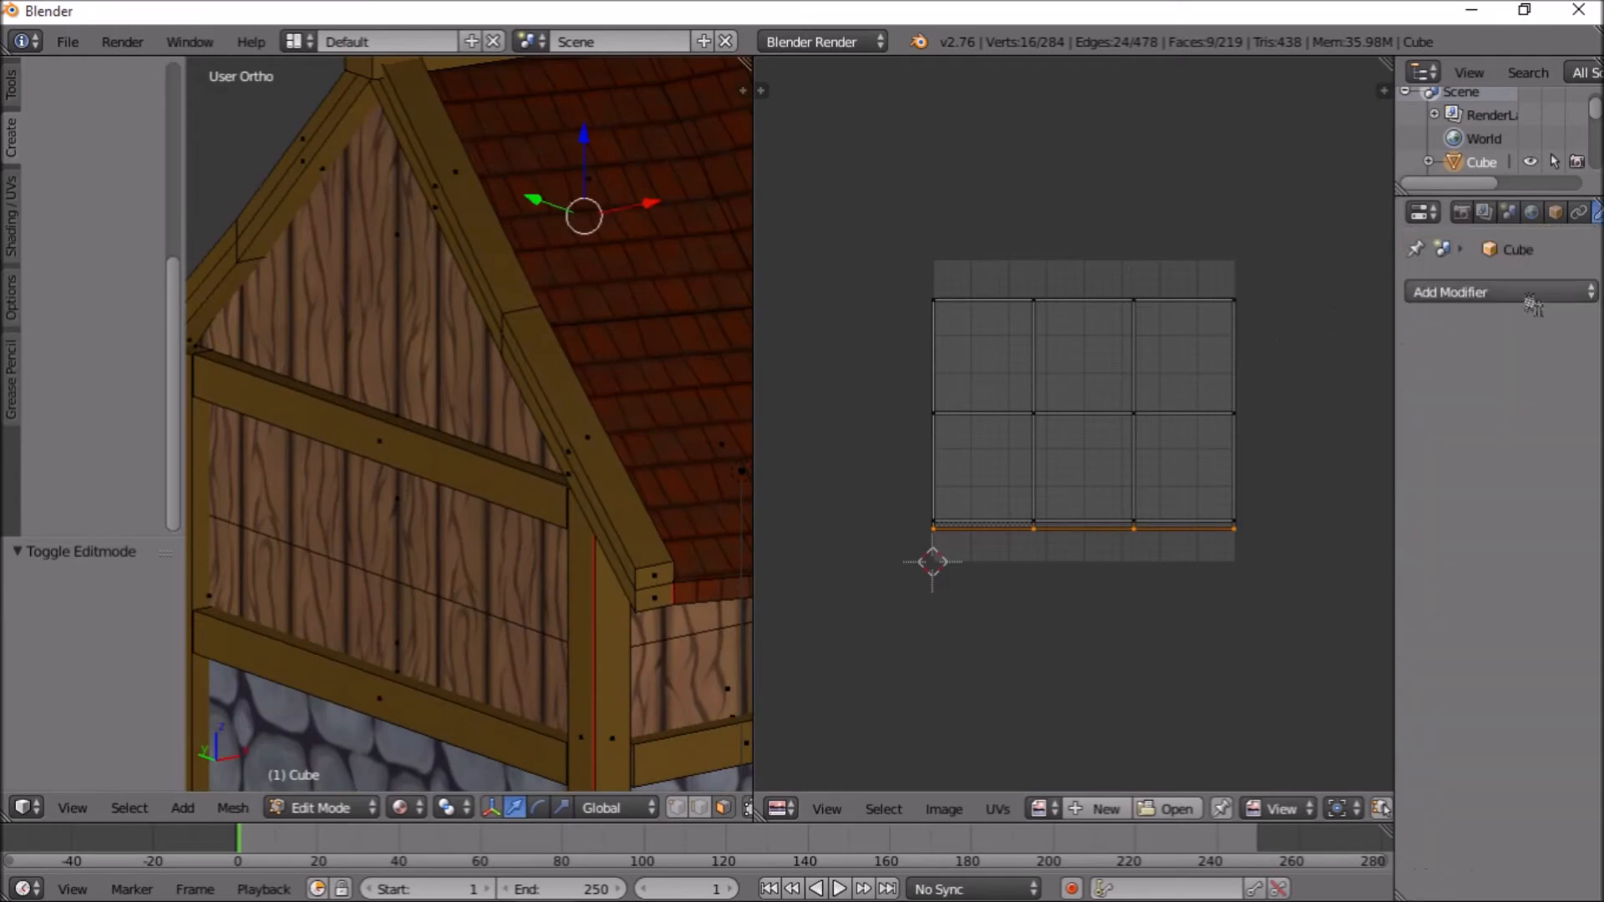
middle_drag(1576, 217, 1480, 217)
click(1554, 216)
click(1487, 343)
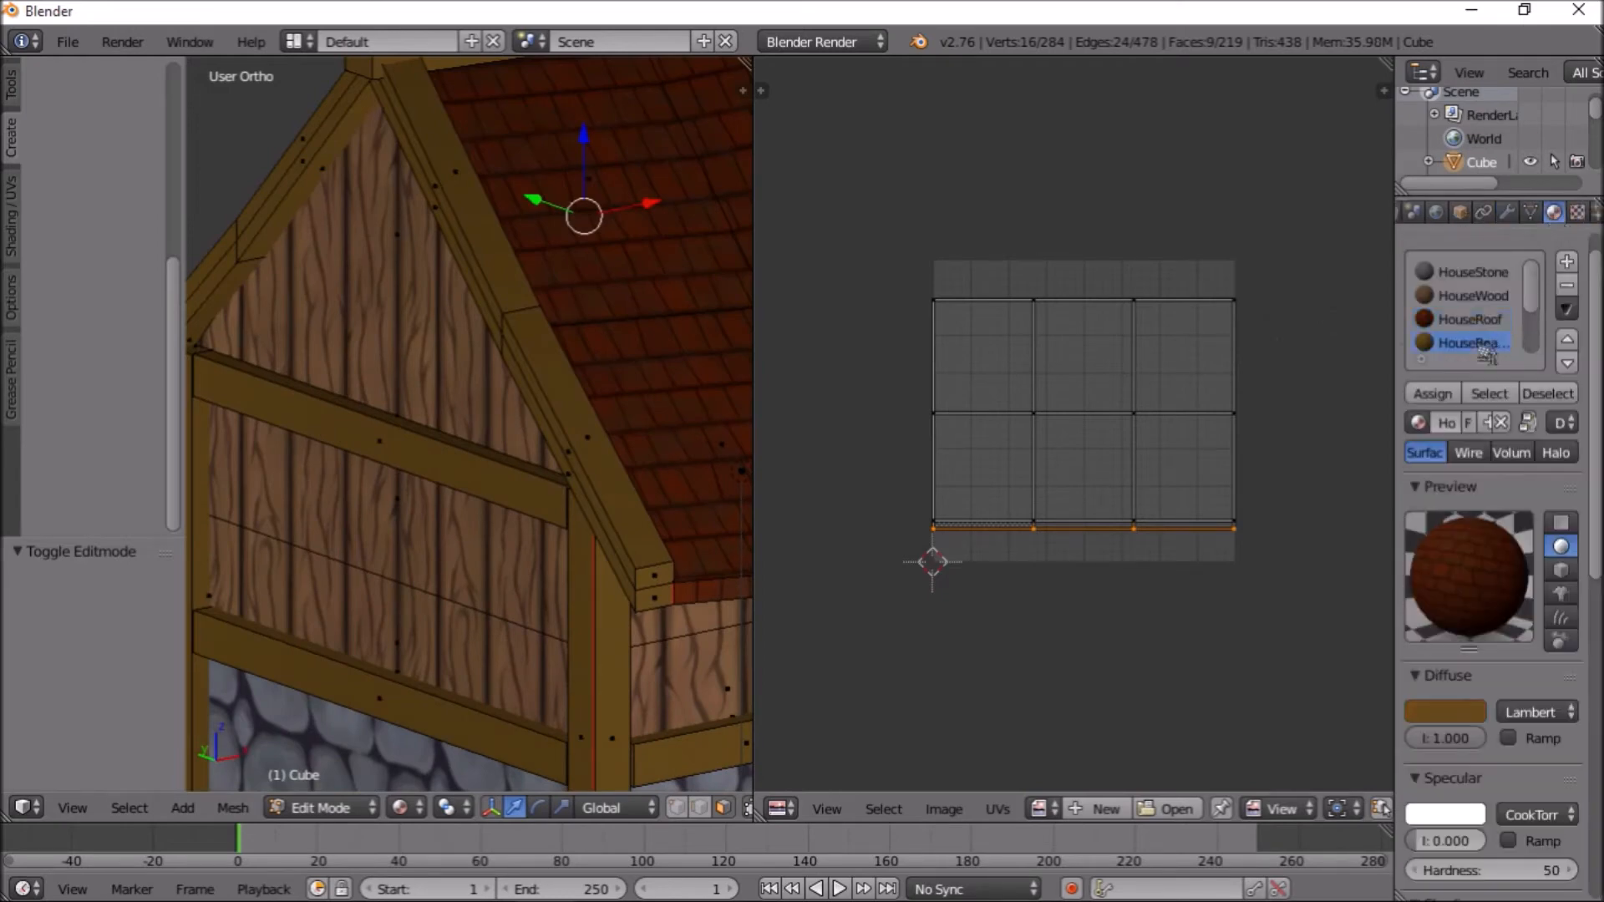
scroll(1500, 349, down, 3)
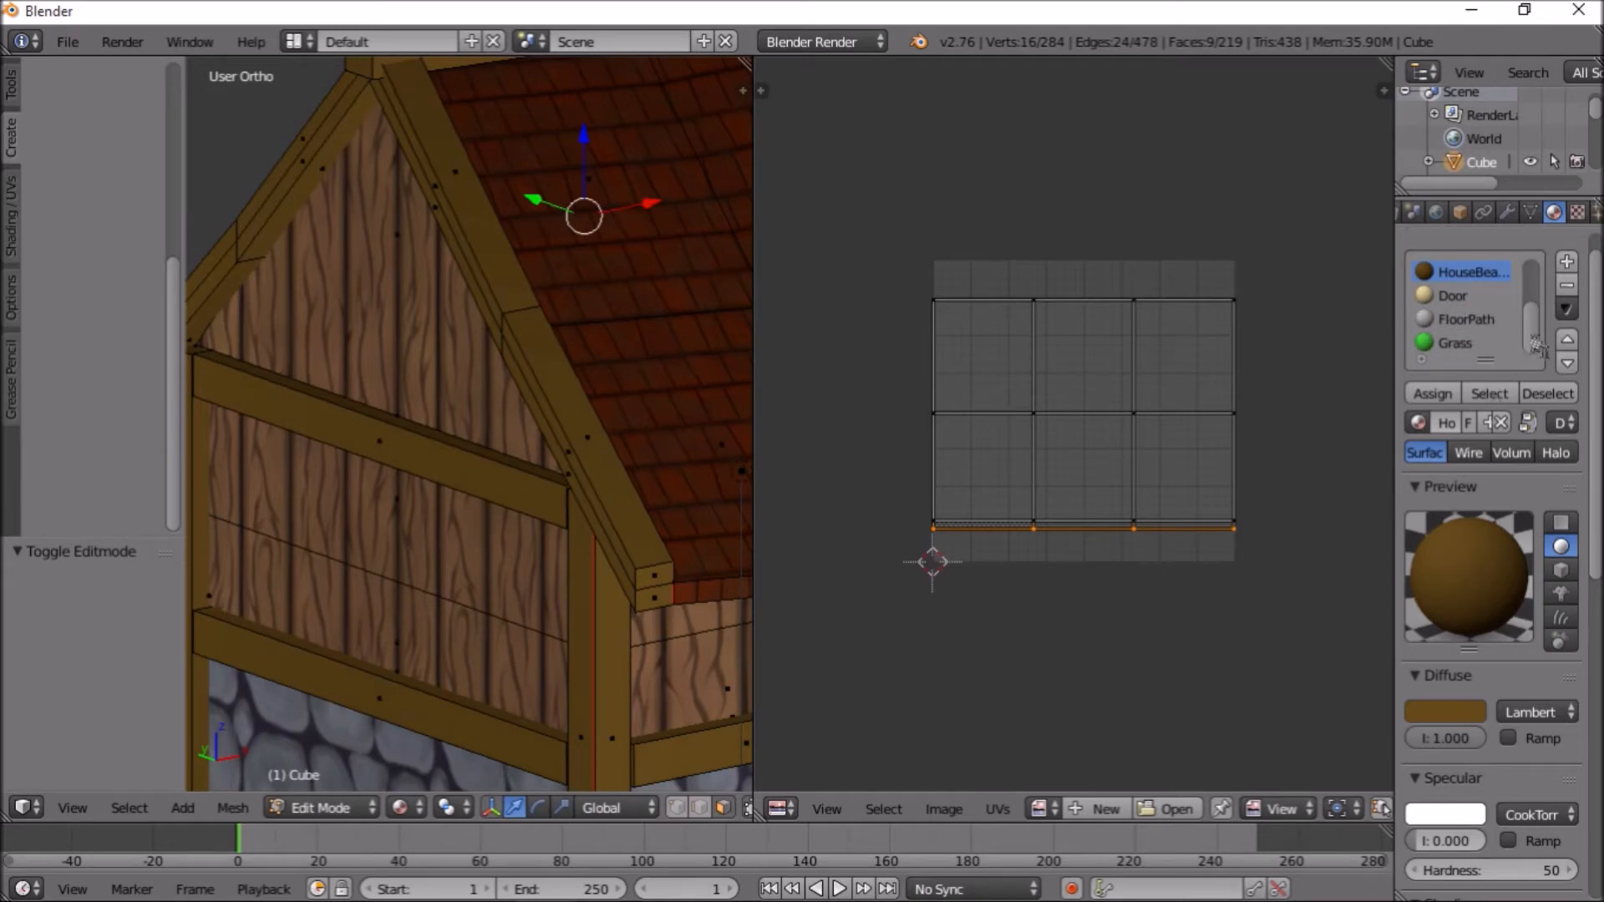
click(1577, 213)
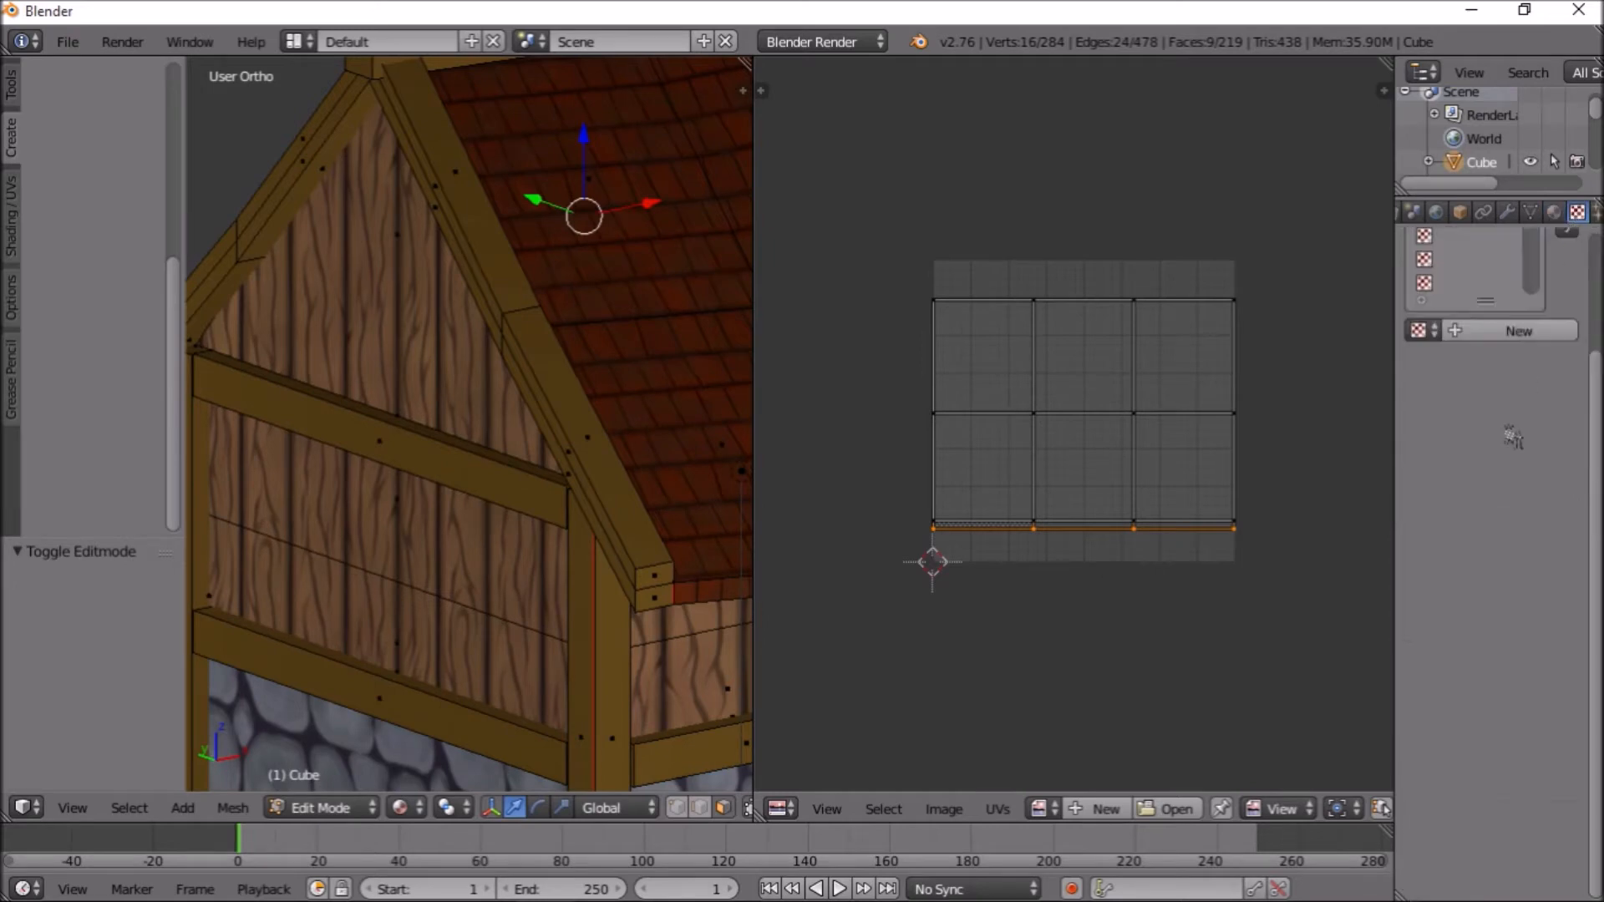
click(1483, 472)
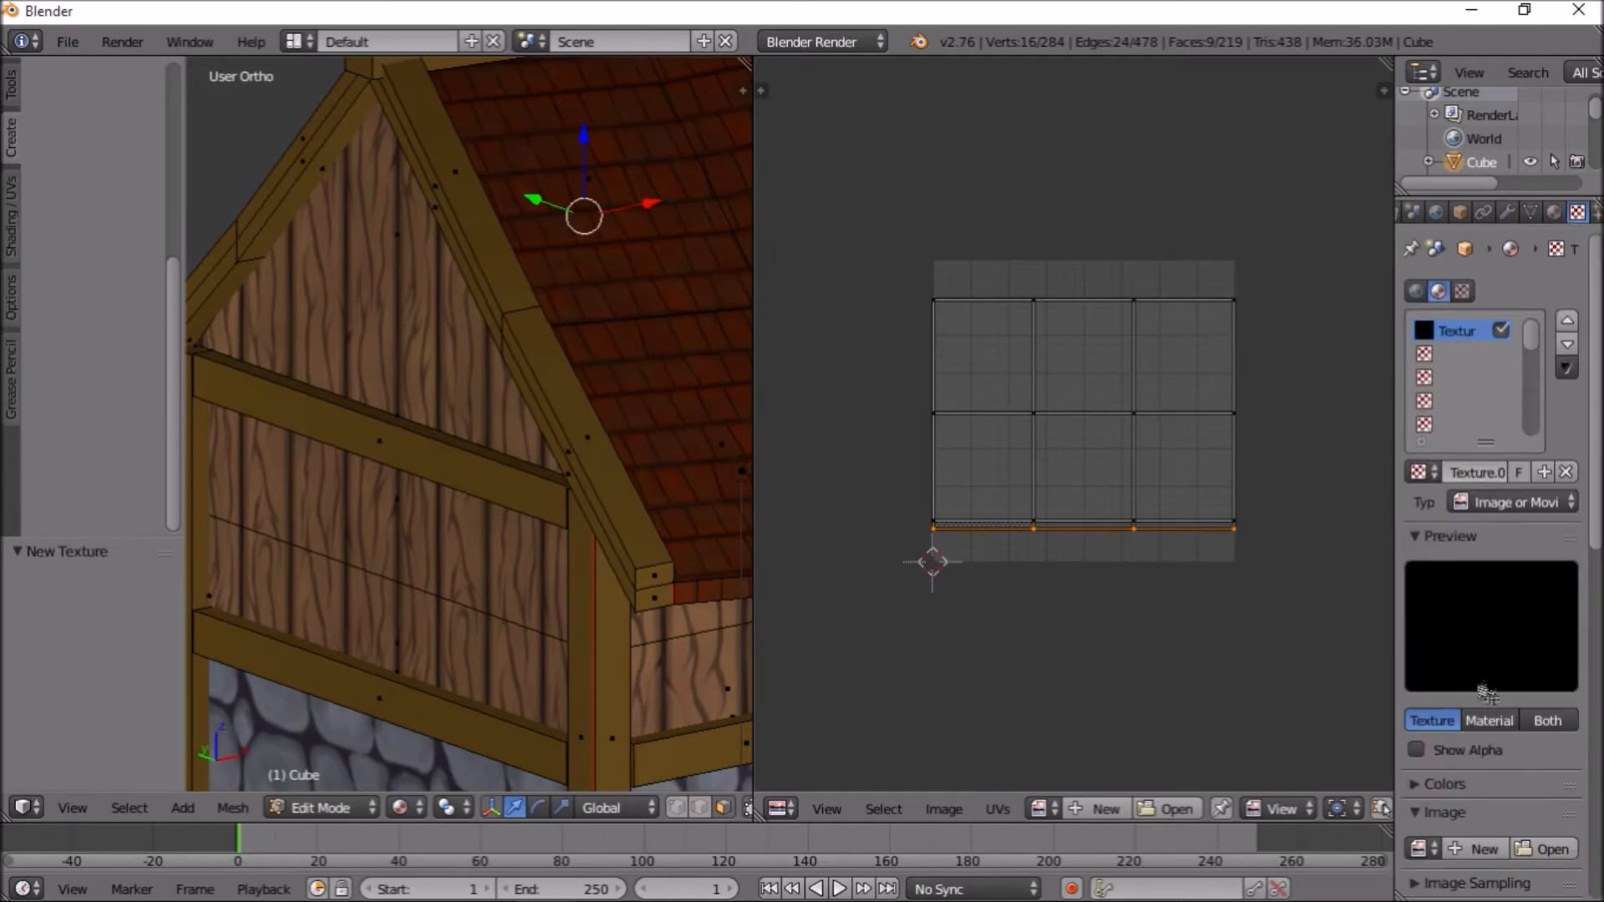
Load DarkWood.png from the TexturesPainted folder as the beam texture's image
scroll(1487, 693, down, 7)
click(1544, 617)
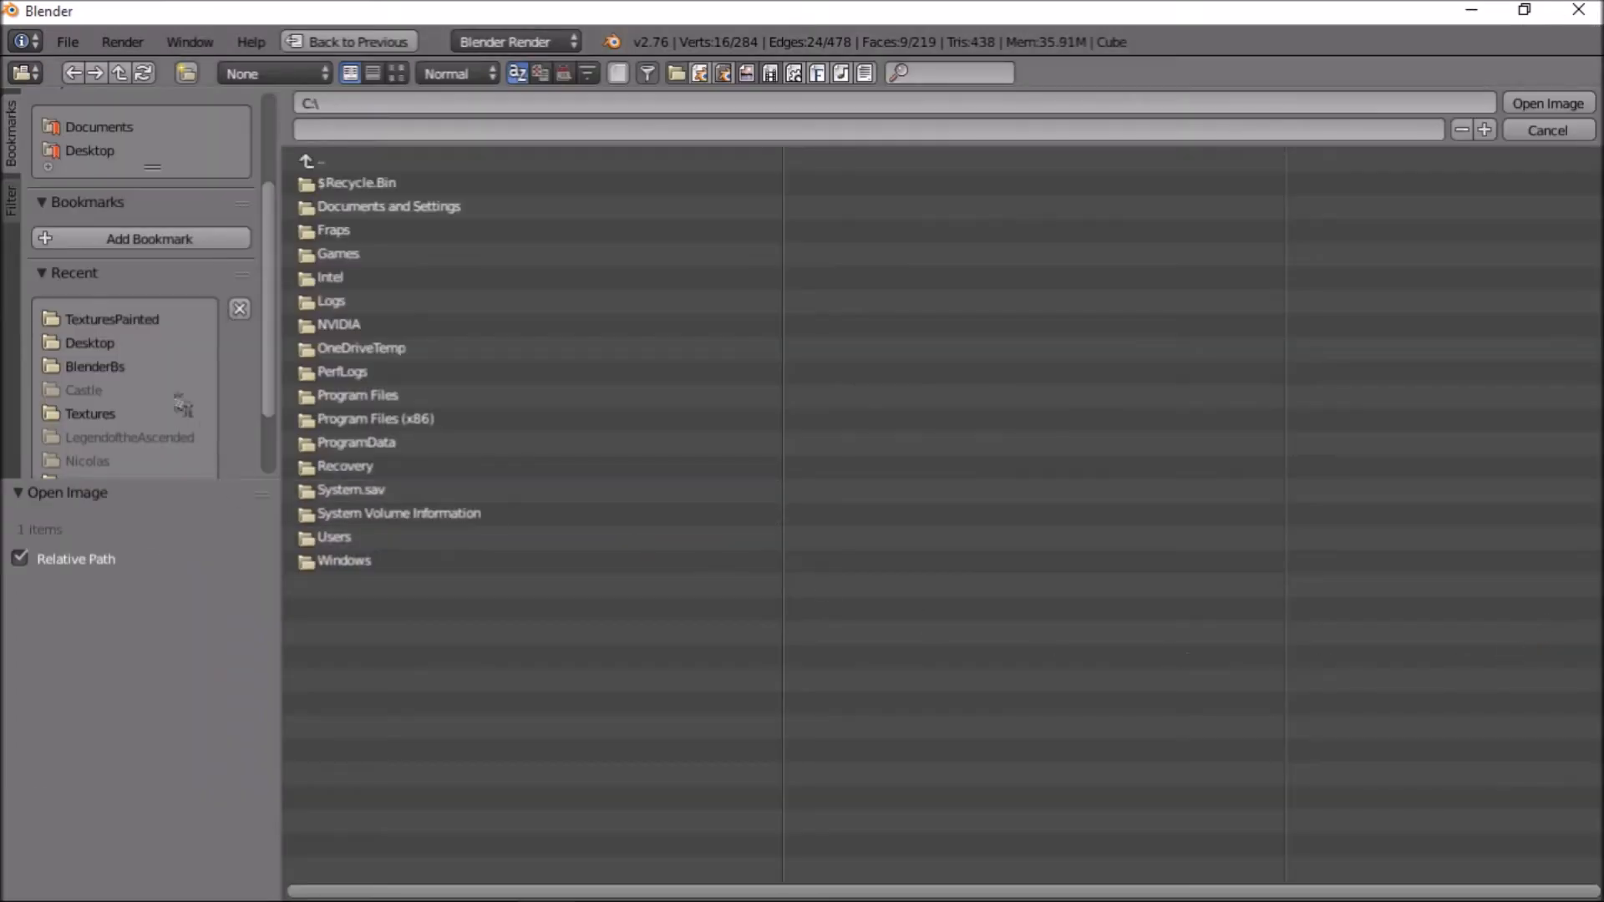
click(117, 319)
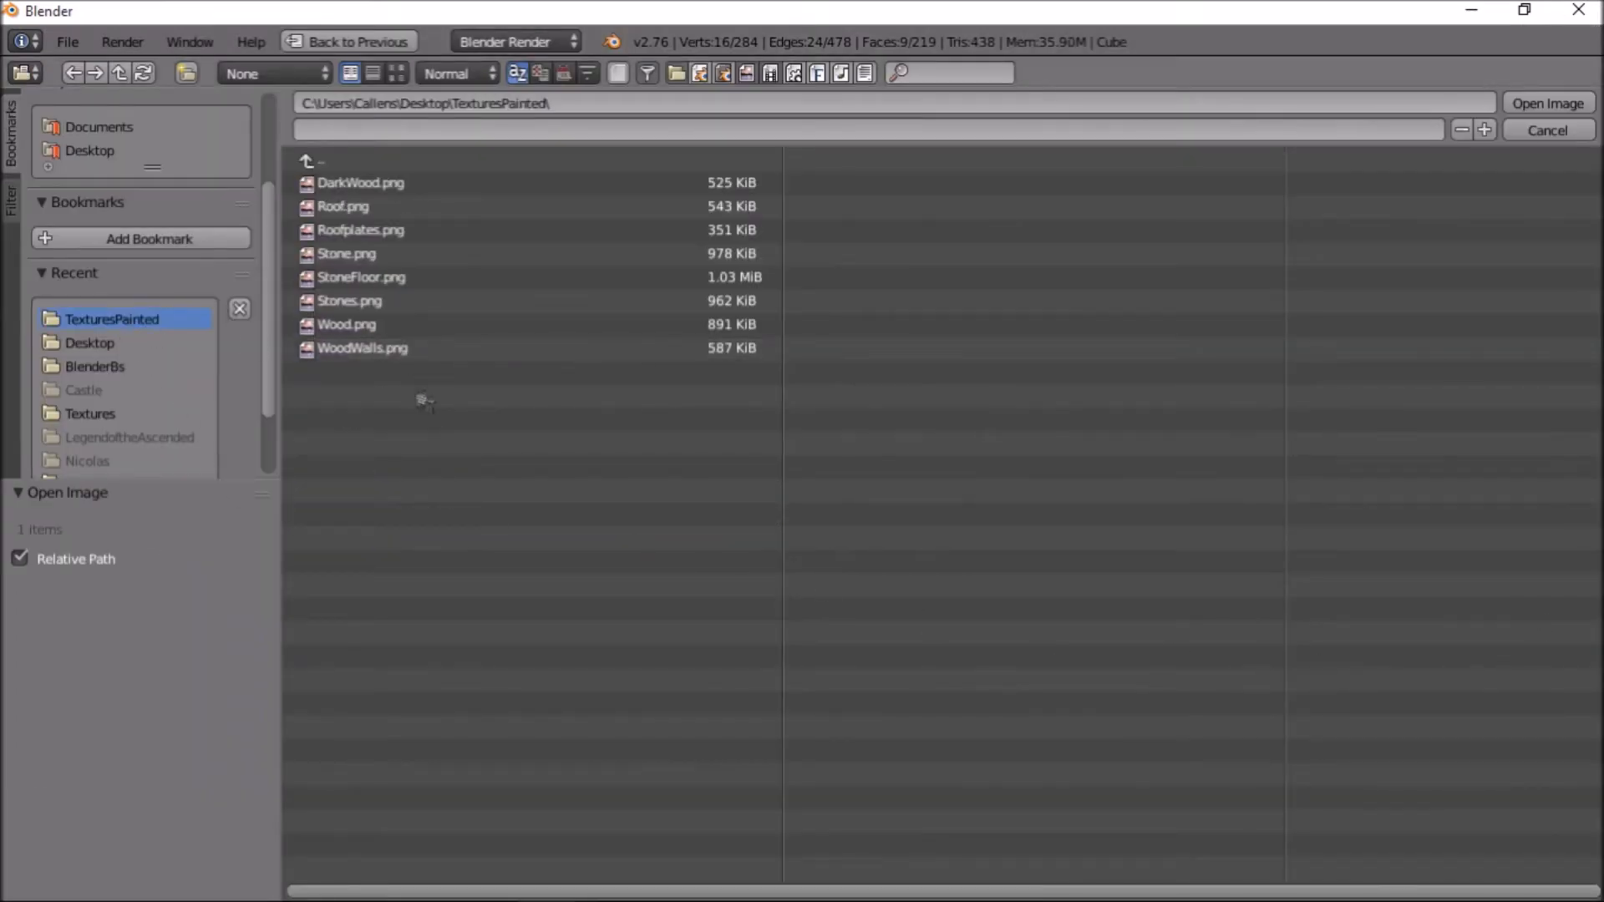
click(396, 73)
click(576, 266)
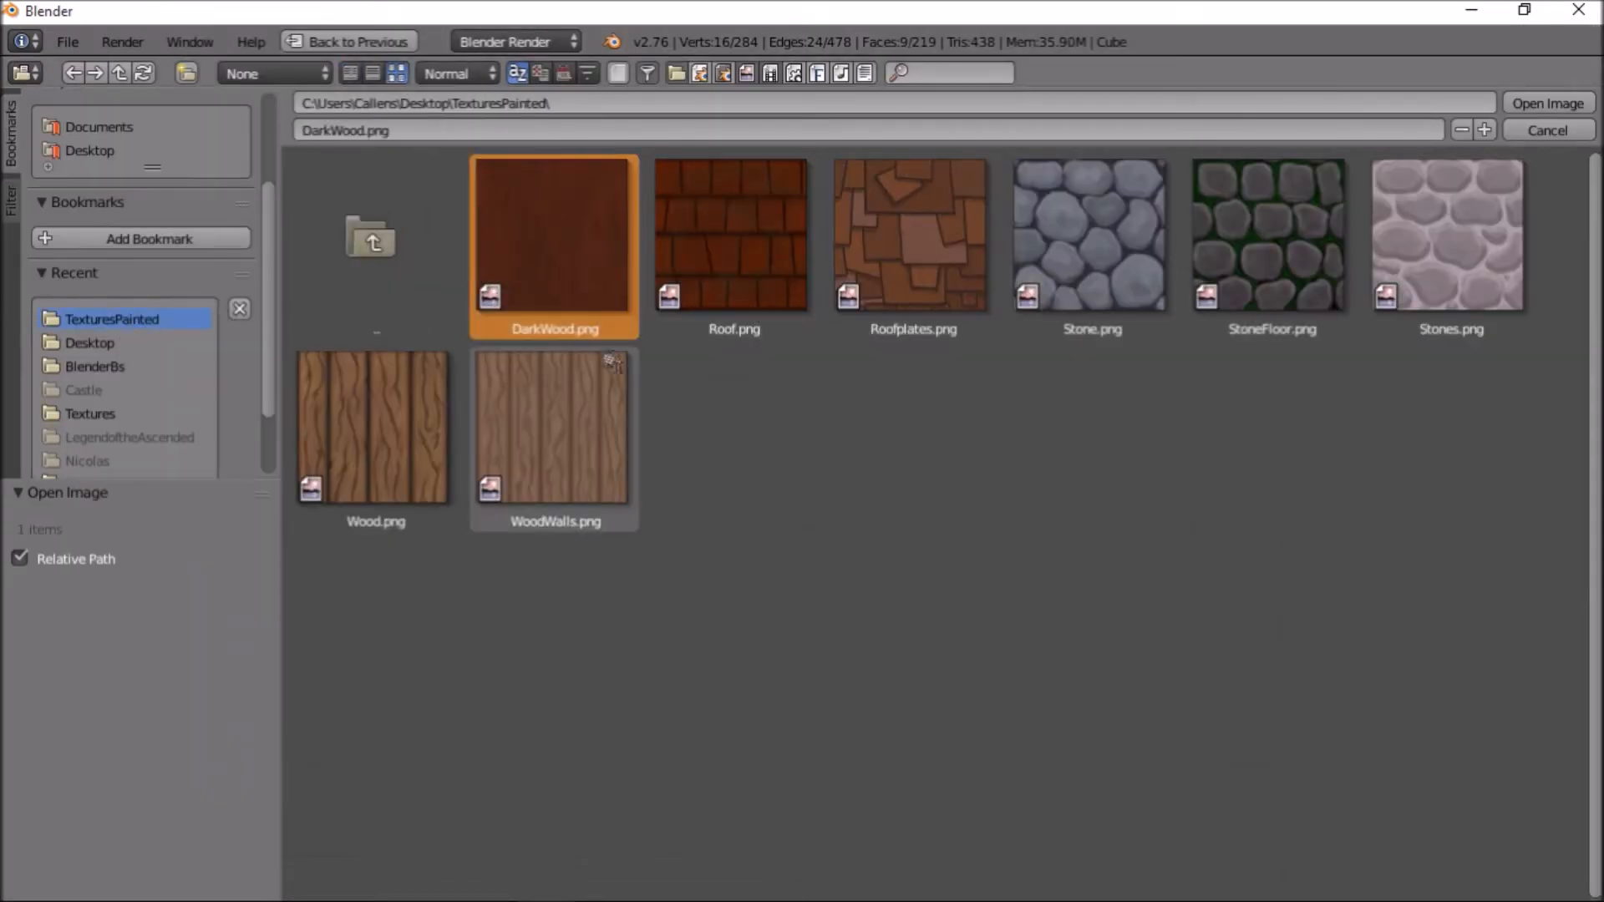
double_click(584, 301)
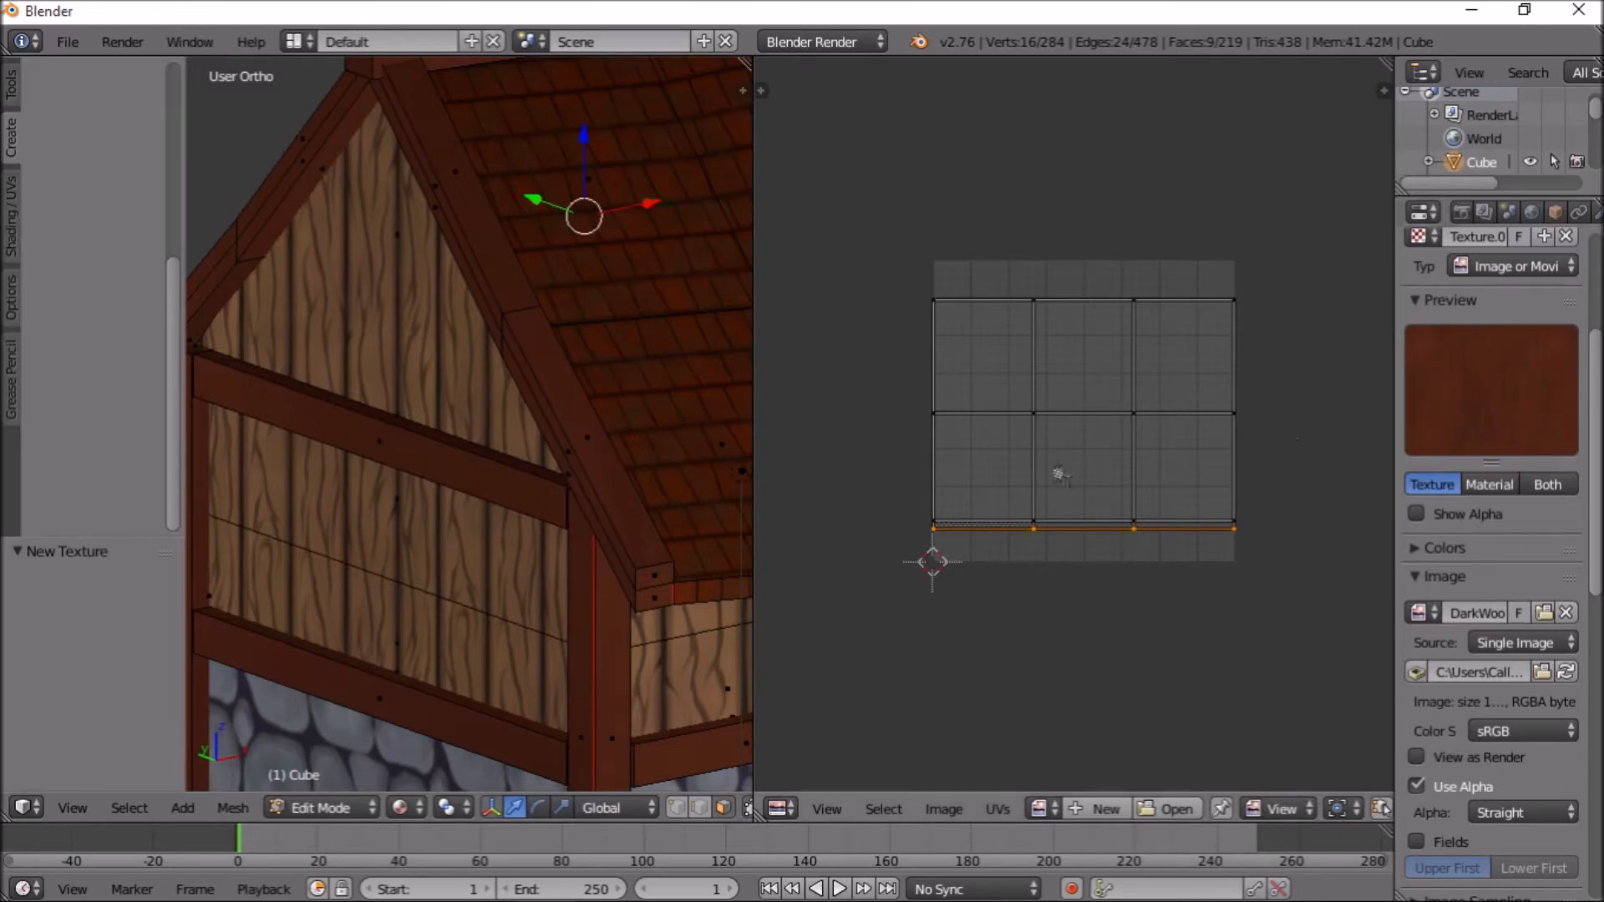
Examine the dark wood texture on the beams from several sides of the house
scroll(576, 518, down, 4)
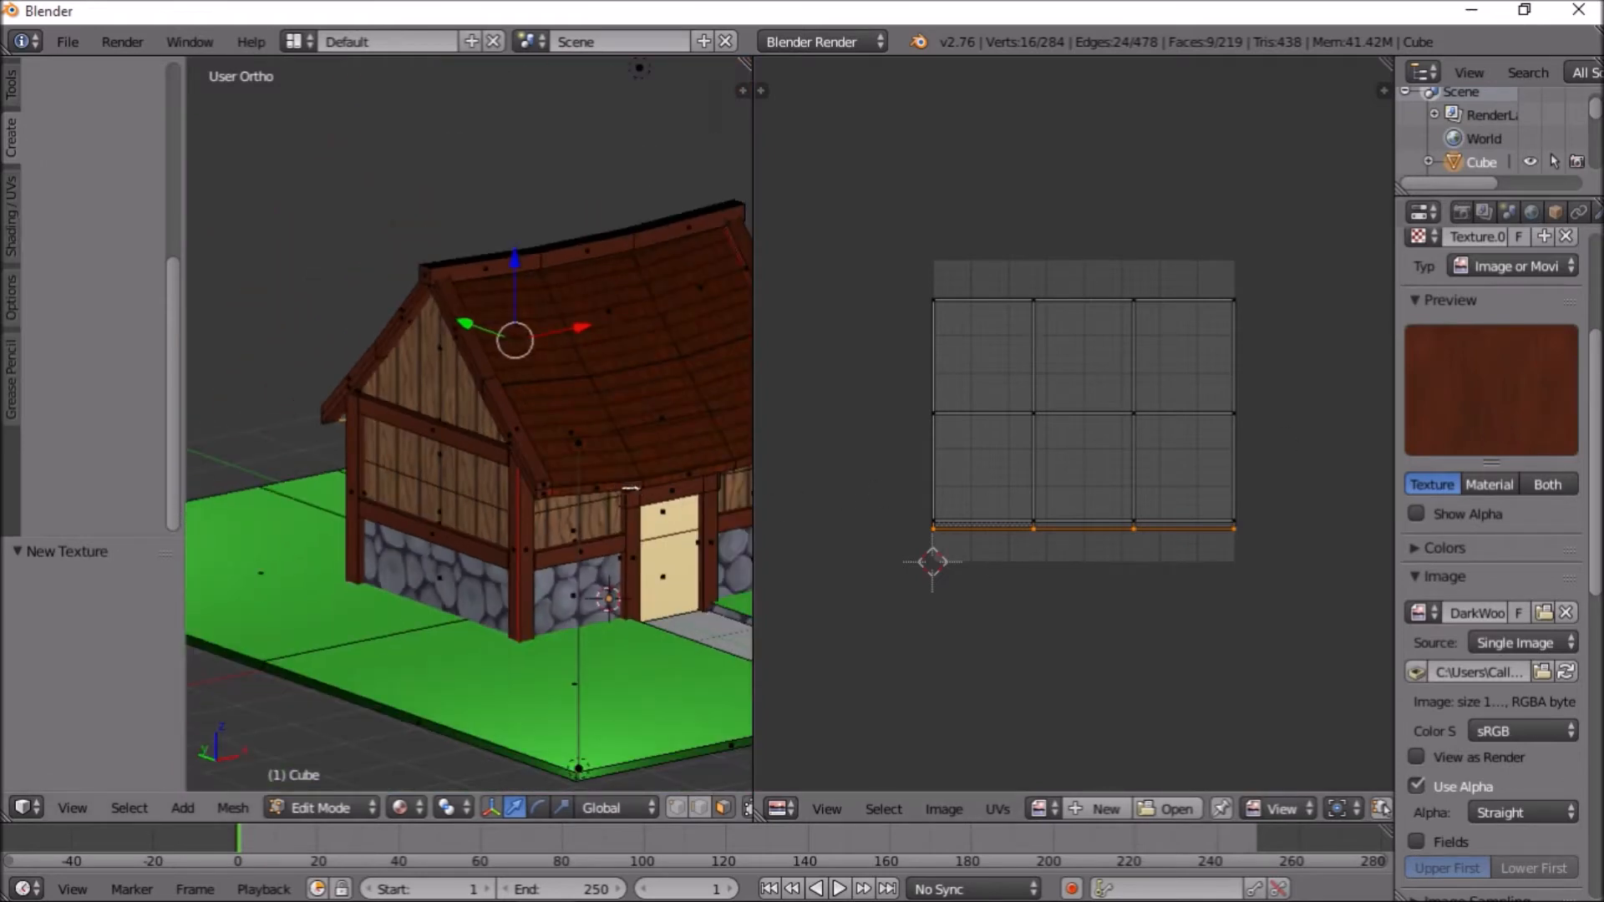
middle_drag(664, 506, 602, 511)
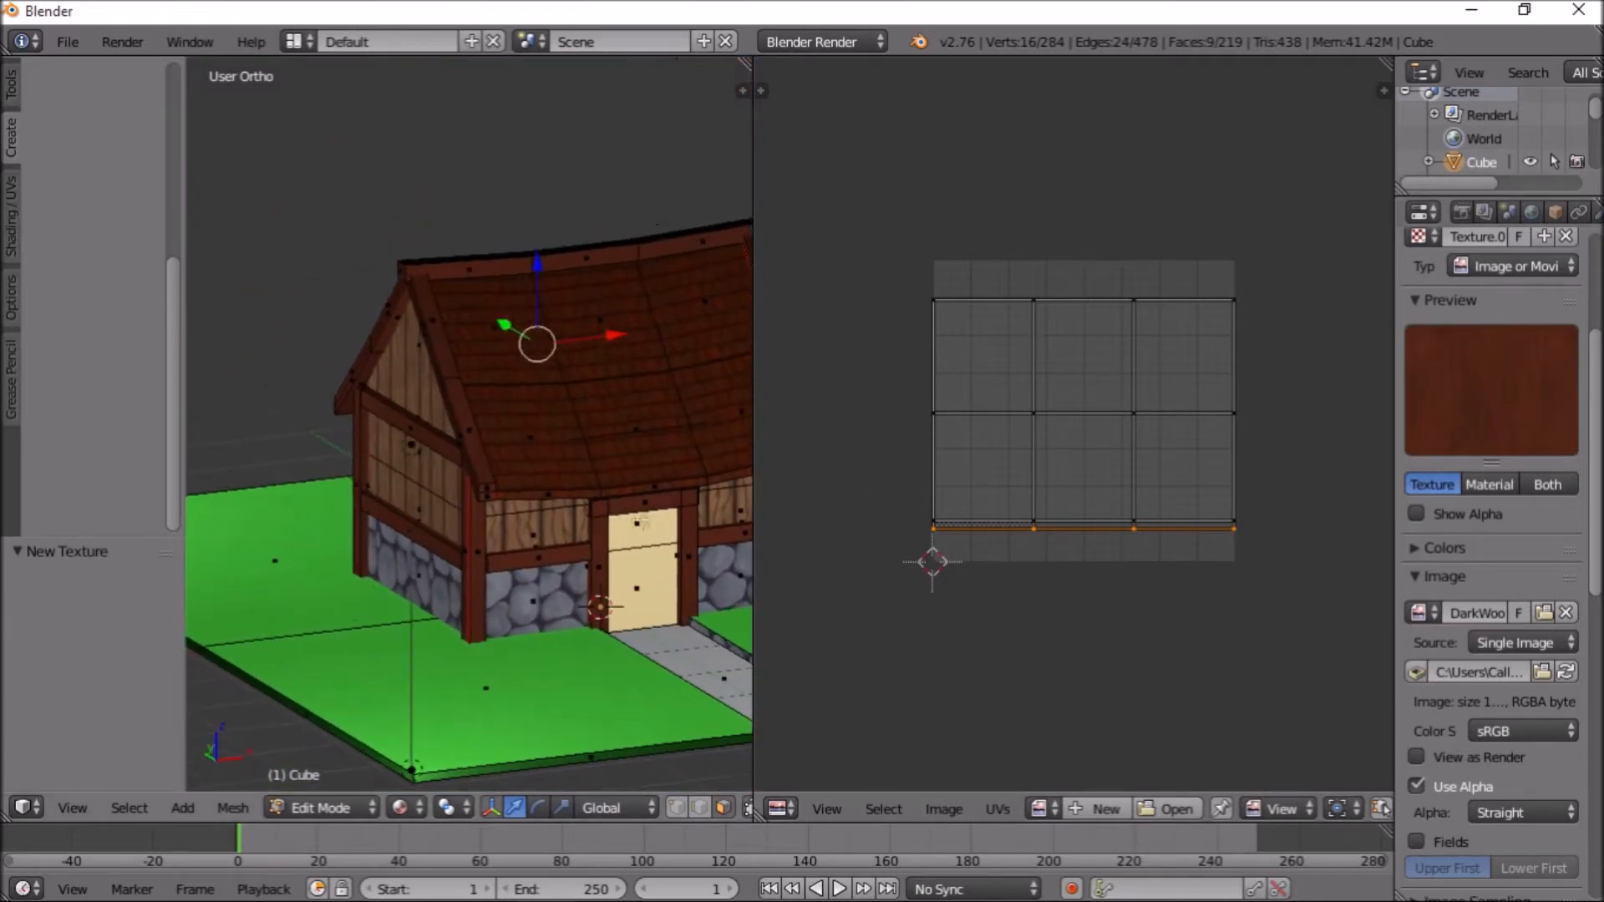
scroll(1485, 618, down, 5)
scroll(1103, 501, down, 1)
middle_drag(523, 577, 611, 591)
scroll(594, 583, up, 6)
scroll(644, 528, down, 1)
scroll(635, 528, down, 1)
scroll(1545, 303, up, 5)
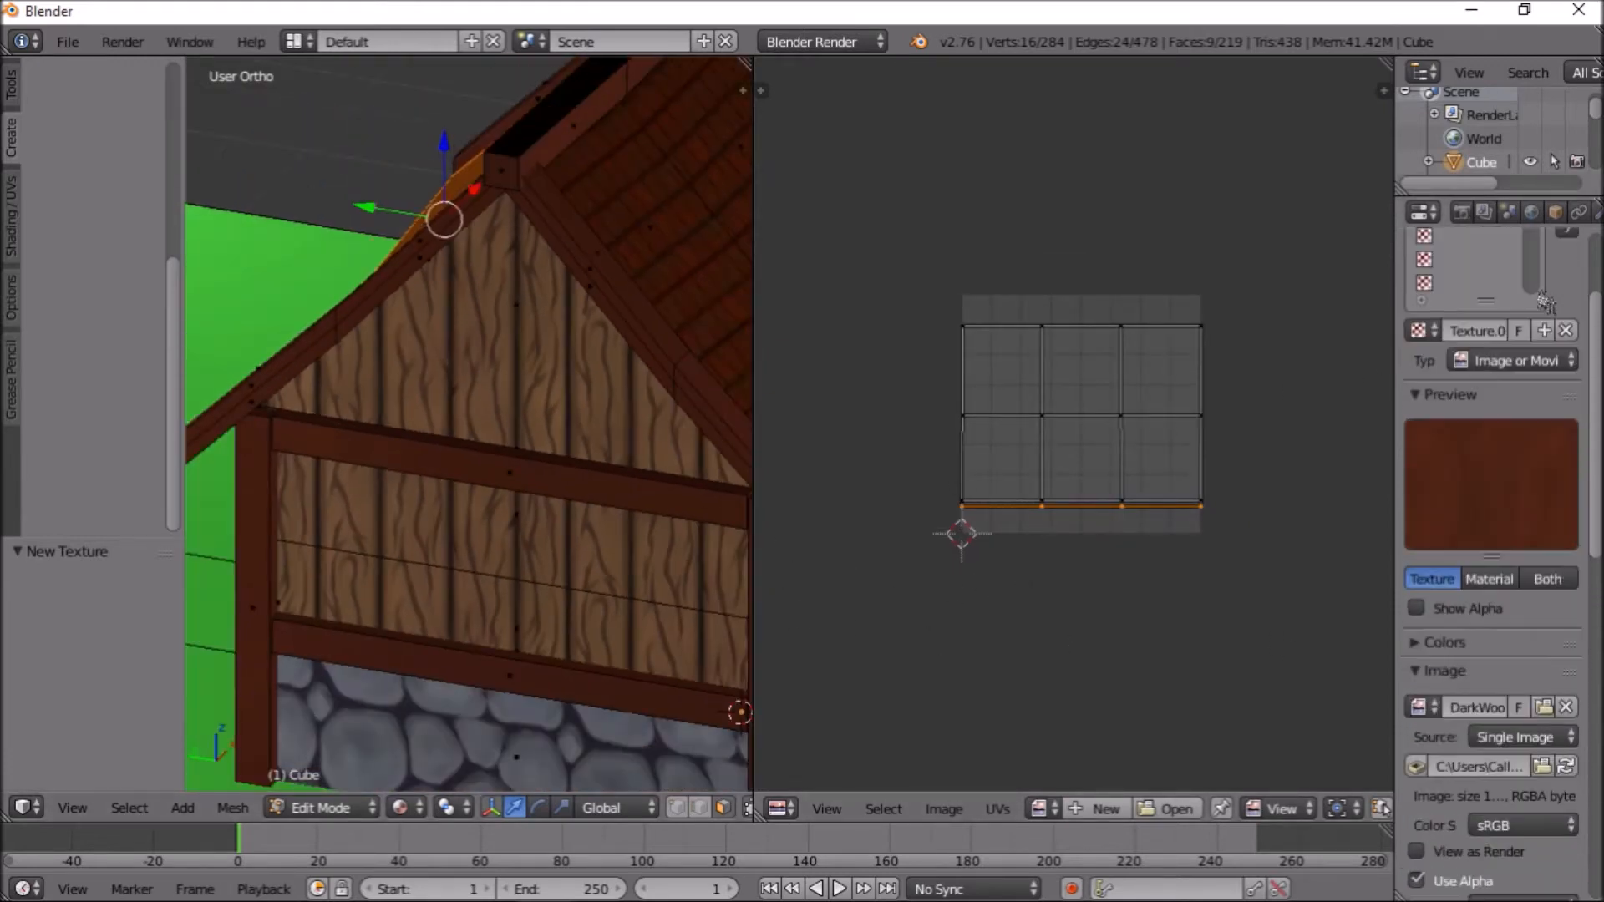
Set the beam texture's mapping size to 12 in both X and Y
scroll(1545, 303, down, 14)
click(1535, 572)
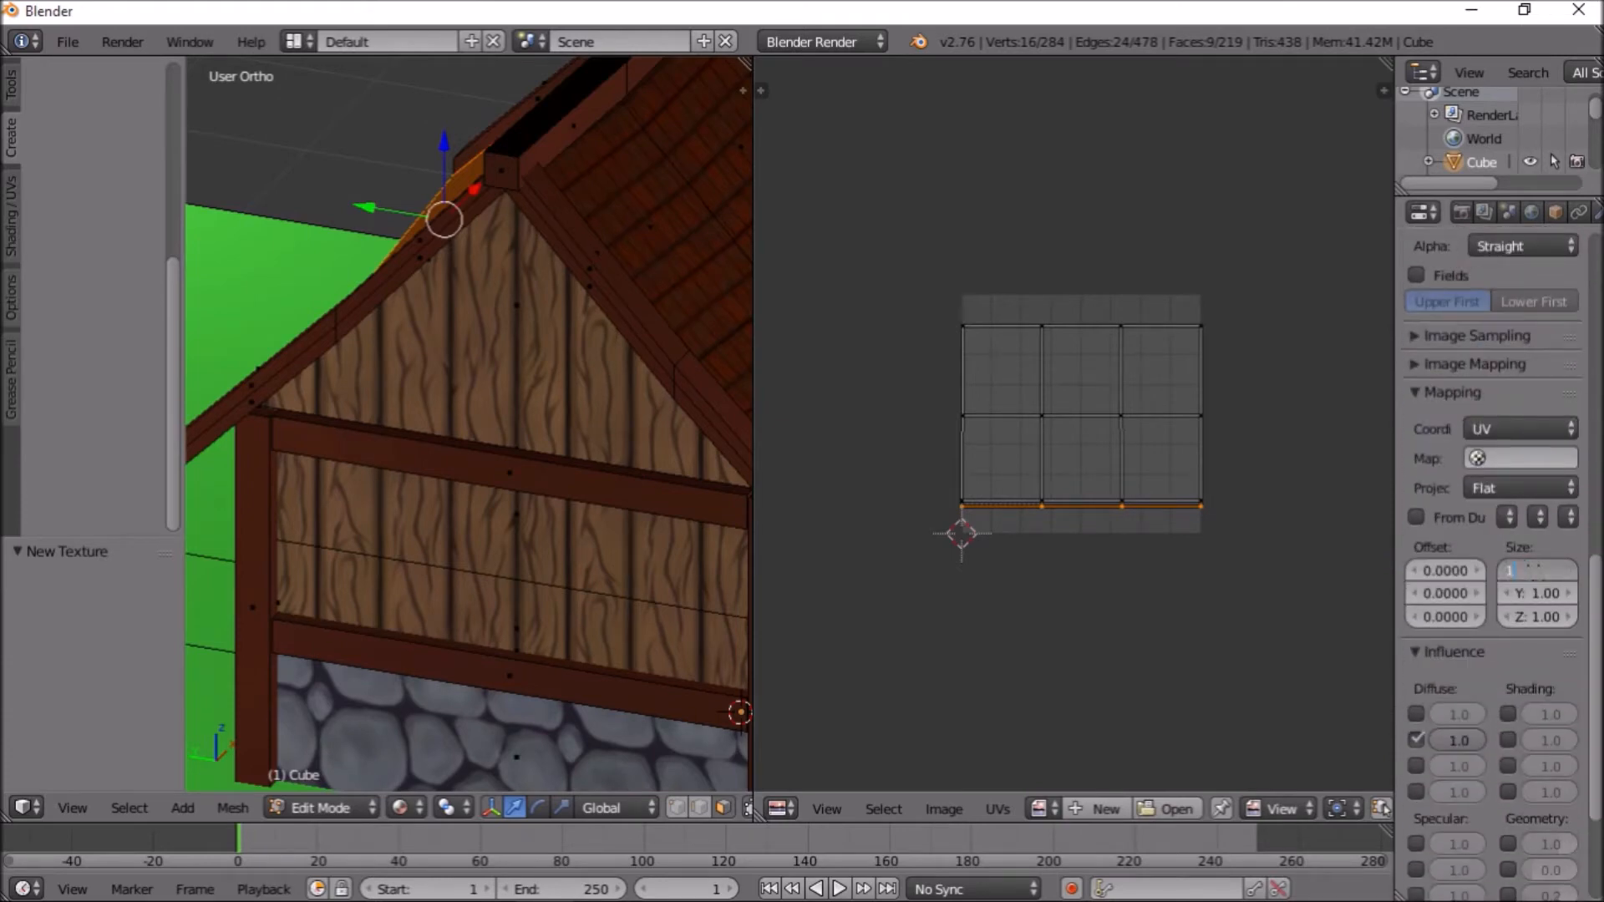
click(1548, 606)
click(1546, 597)
text(12)
key(Return)
Inspect the rescaled beam texture up close and around the whole house, including in Object Mode
scroll(552, 543, up, 5)
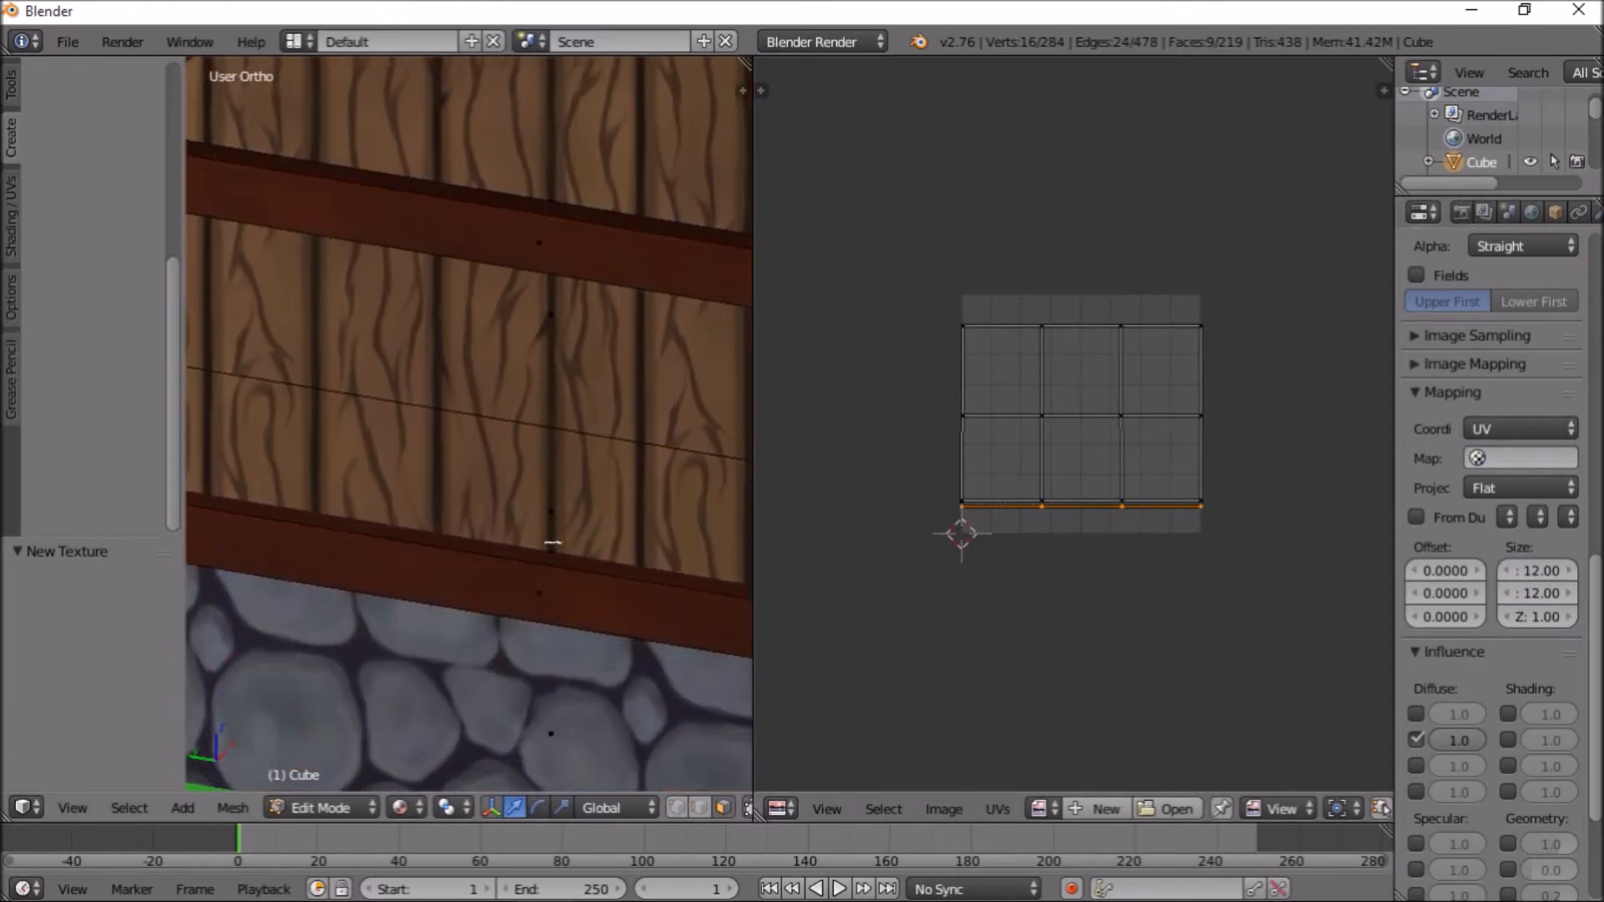
middle_drag(632, 395, 571, 415)
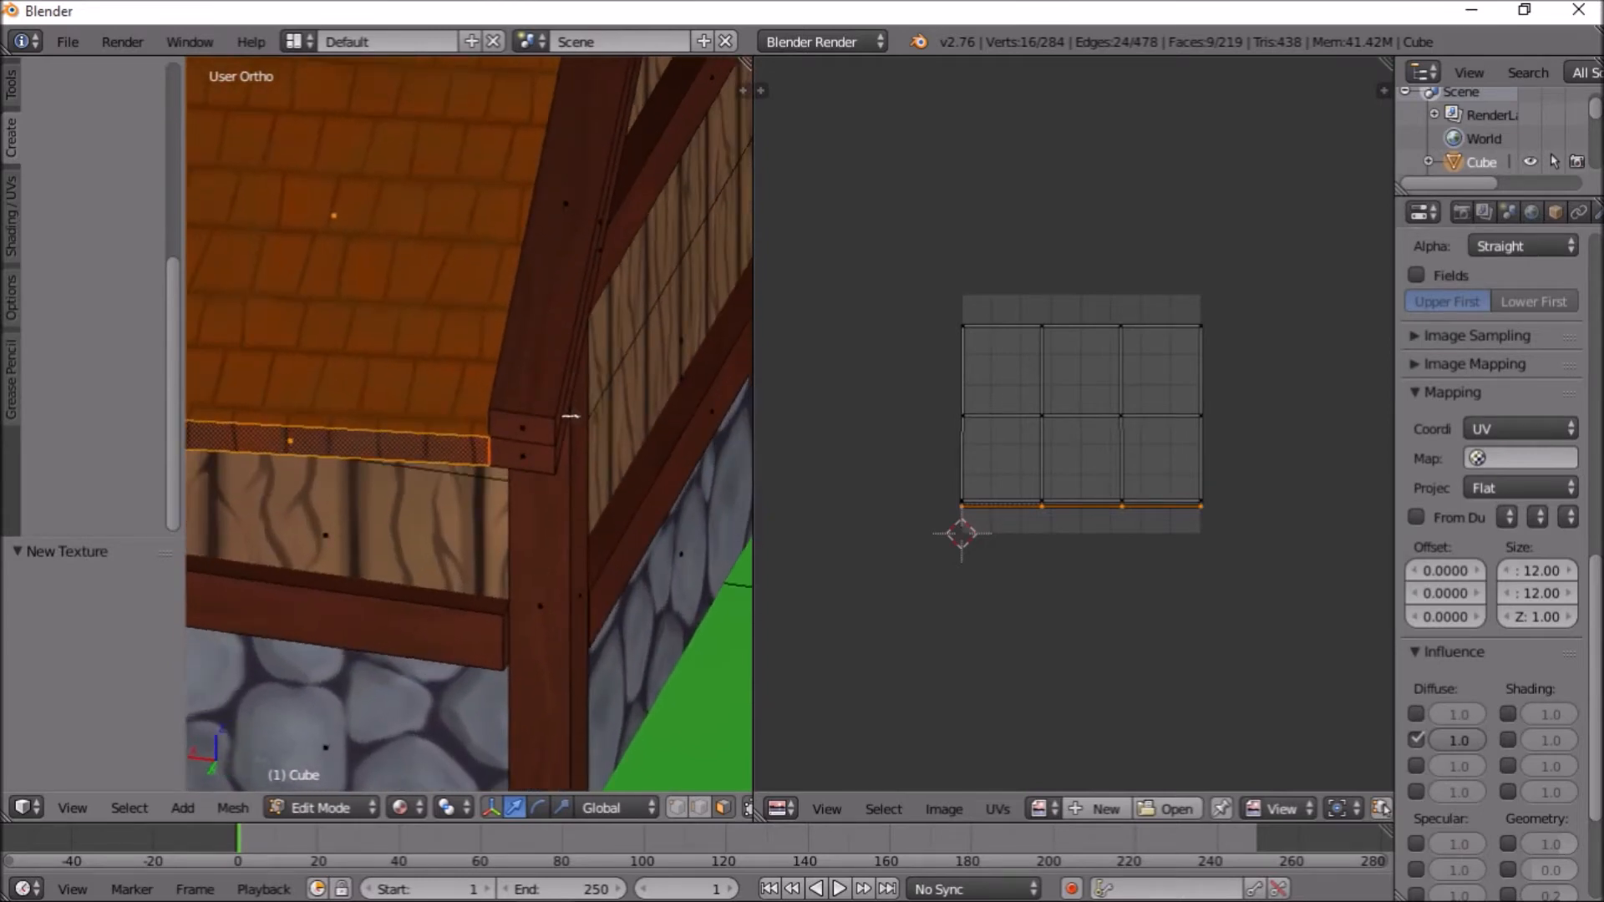
scroll(571, 415, down, 5)
middle_drag(378, 449, 600, 415)
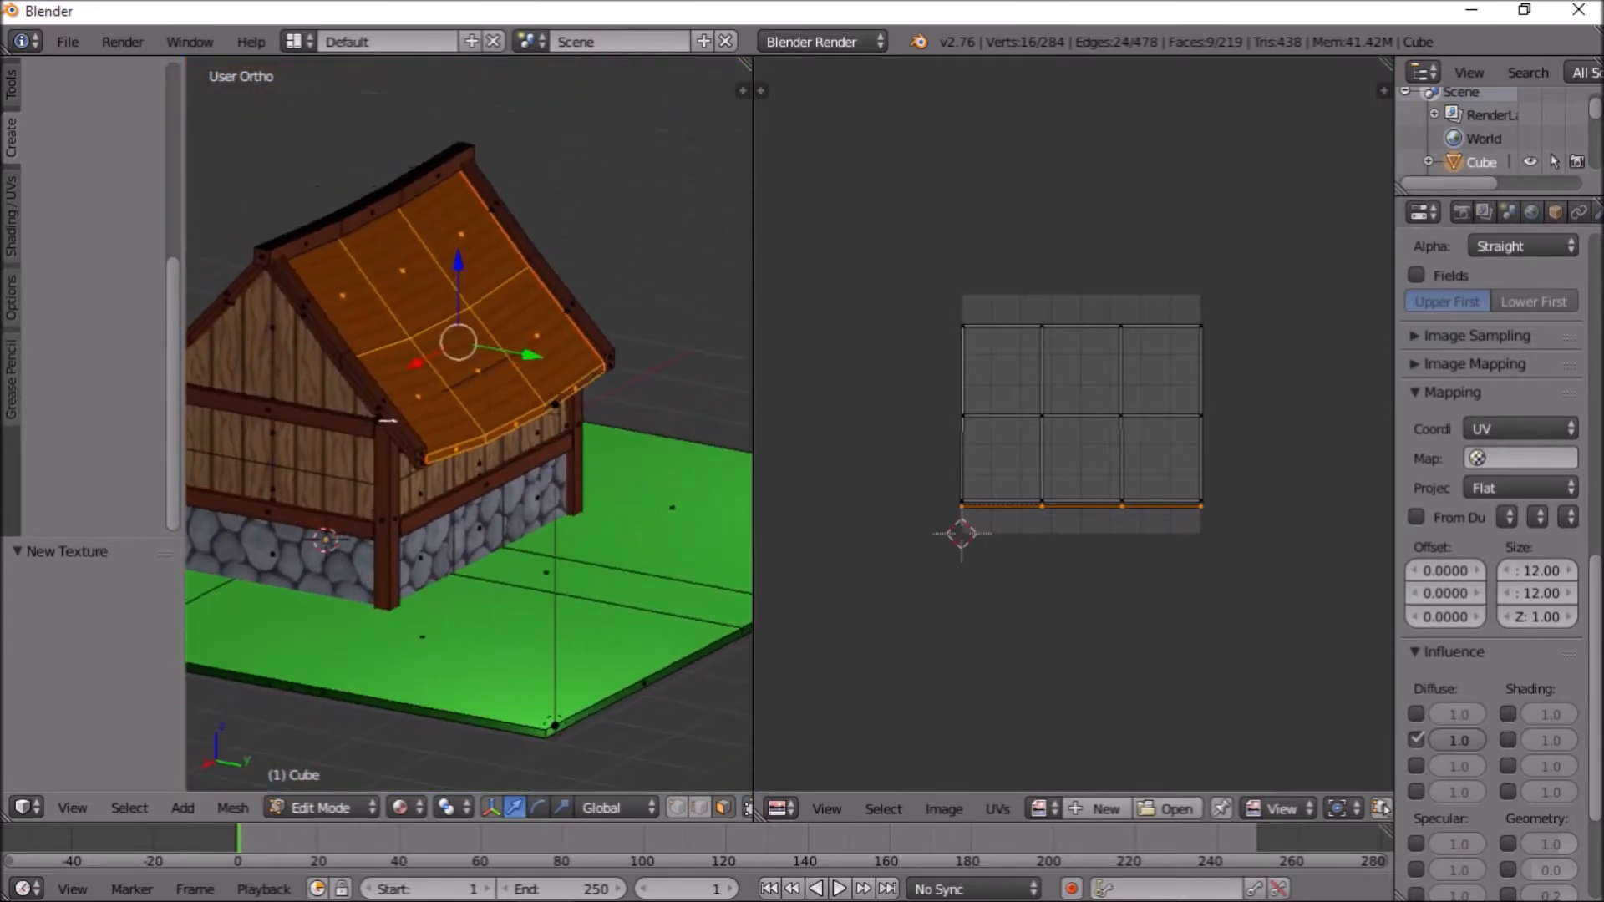
middle_drag(389, 420, 493, 431)
key(Tab)
middle_drag(357, 419, 568, 427)
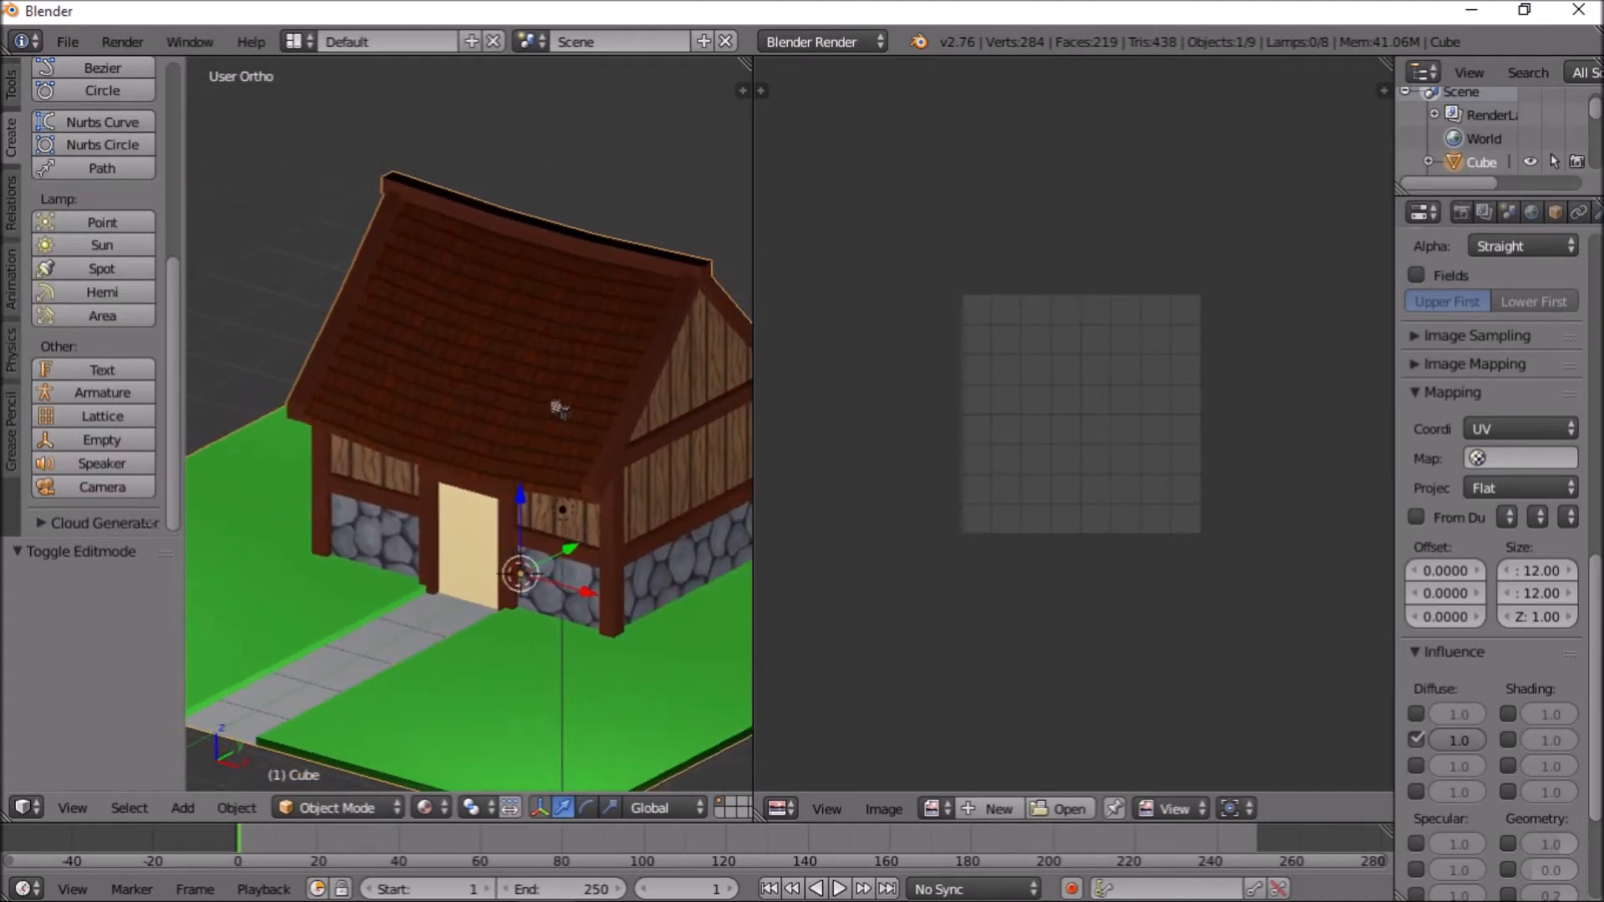
middle_drag(582, 523, 535, 509)
scroll(549, 501, up, 6)
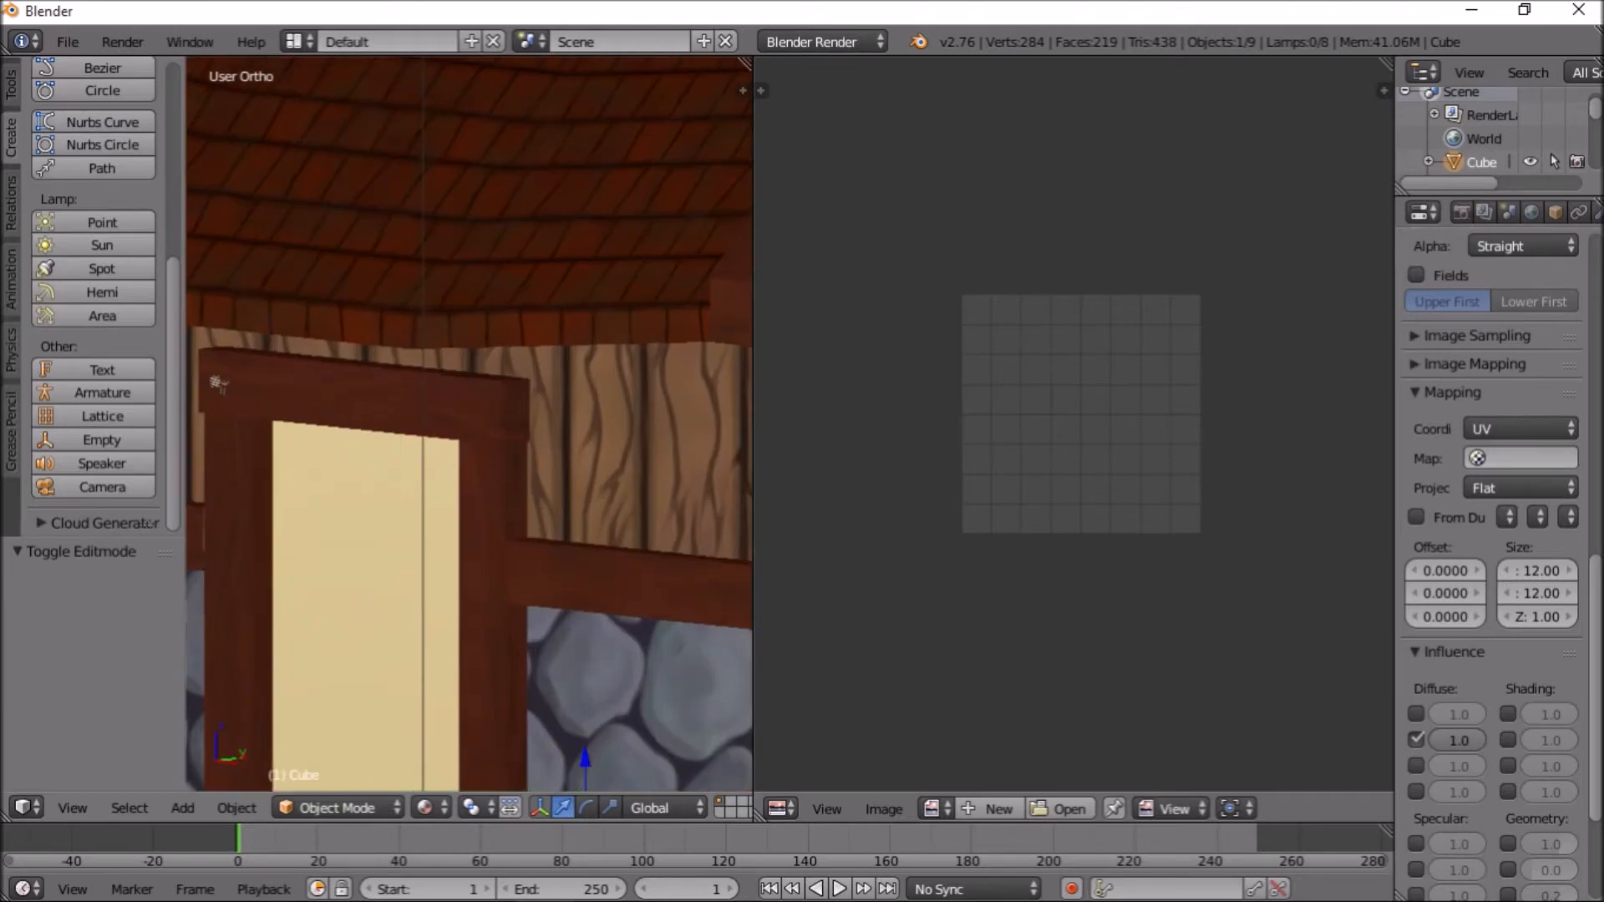
scroll(487, 479, down, 5)
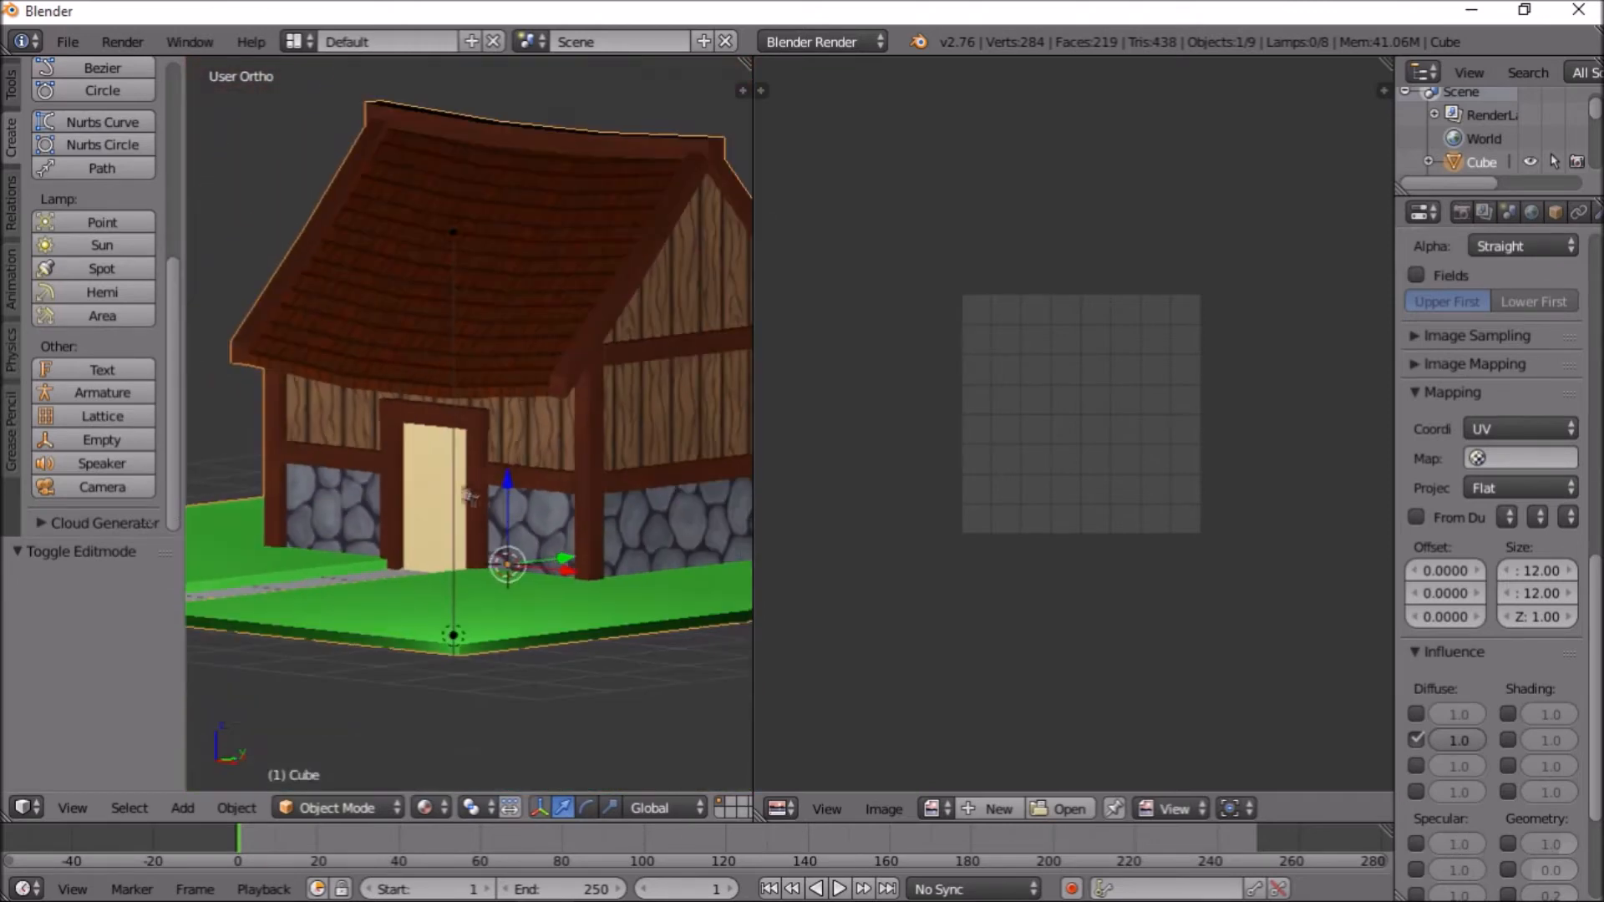
Select the two front door faces in Edit Mode and show the settings of the Door material
key(Tab)
right_click(461, 490)
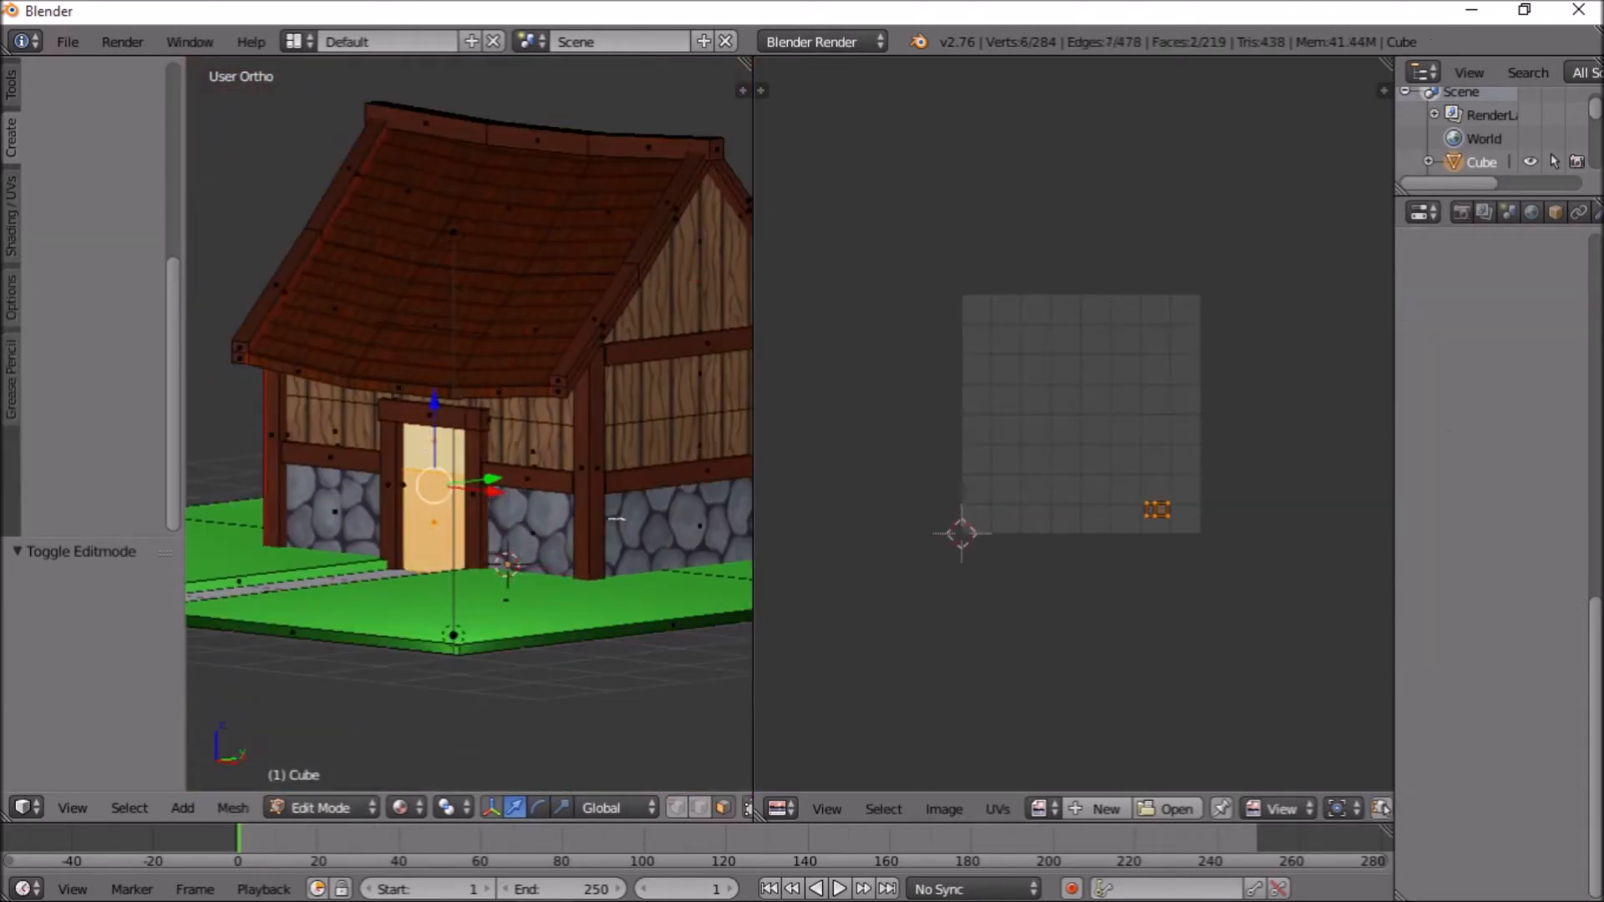
scroll(1571, 213, down, 3)
click(1585, 211)
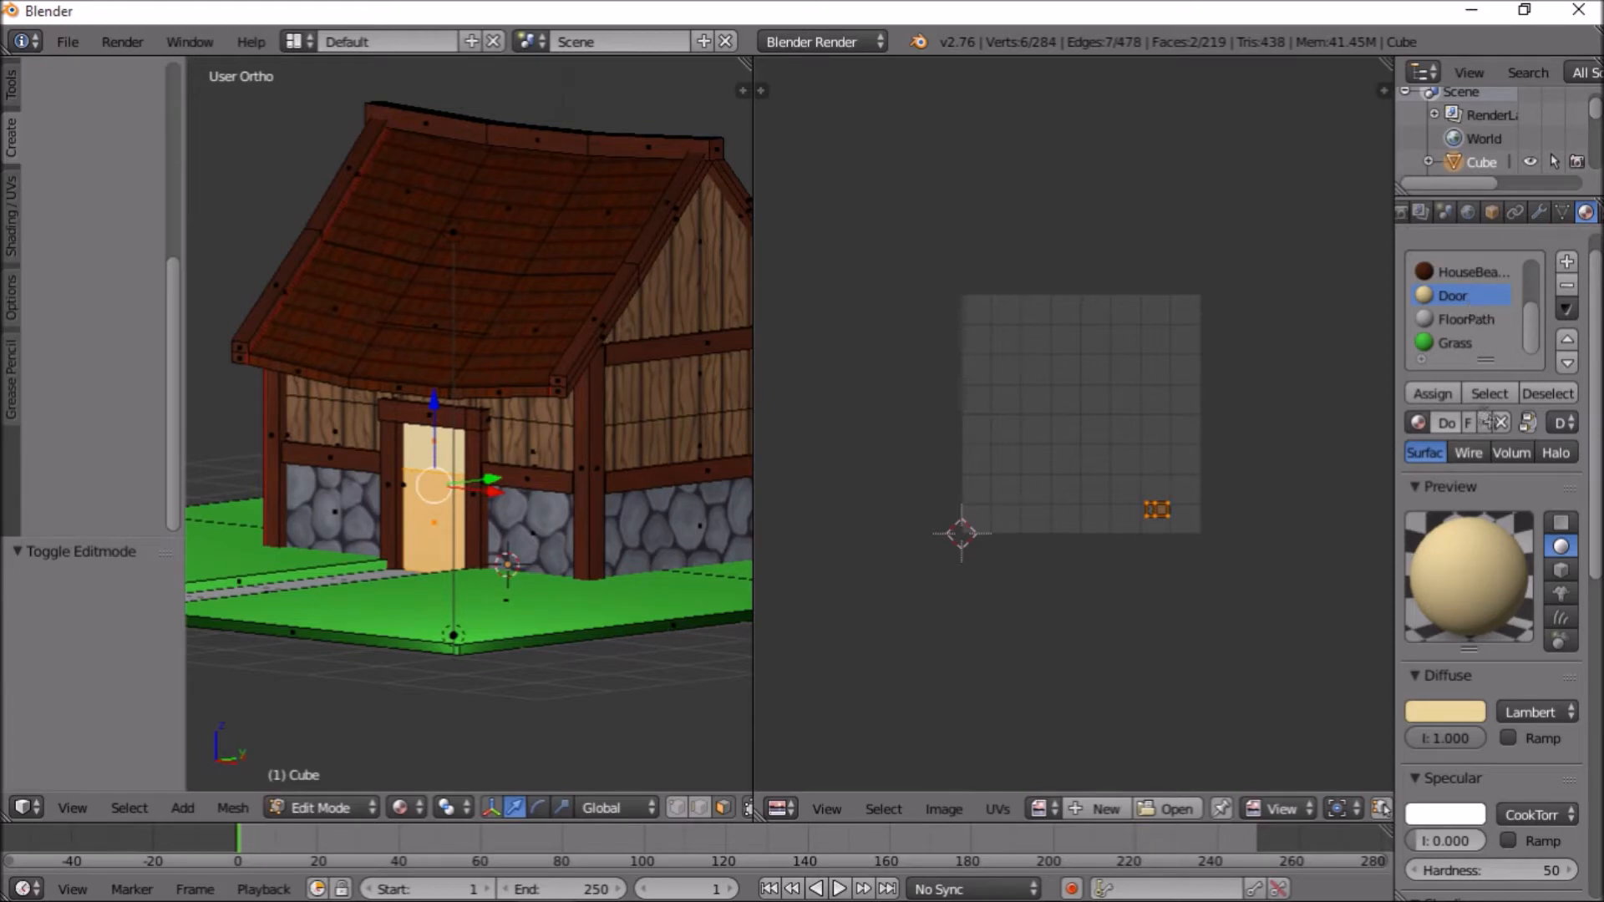
Add a new image texture to the Door material and load WoodWalls.png from the TexturesPainted folder
scroll(1585, 215, down, 2)
click(1557, 211)
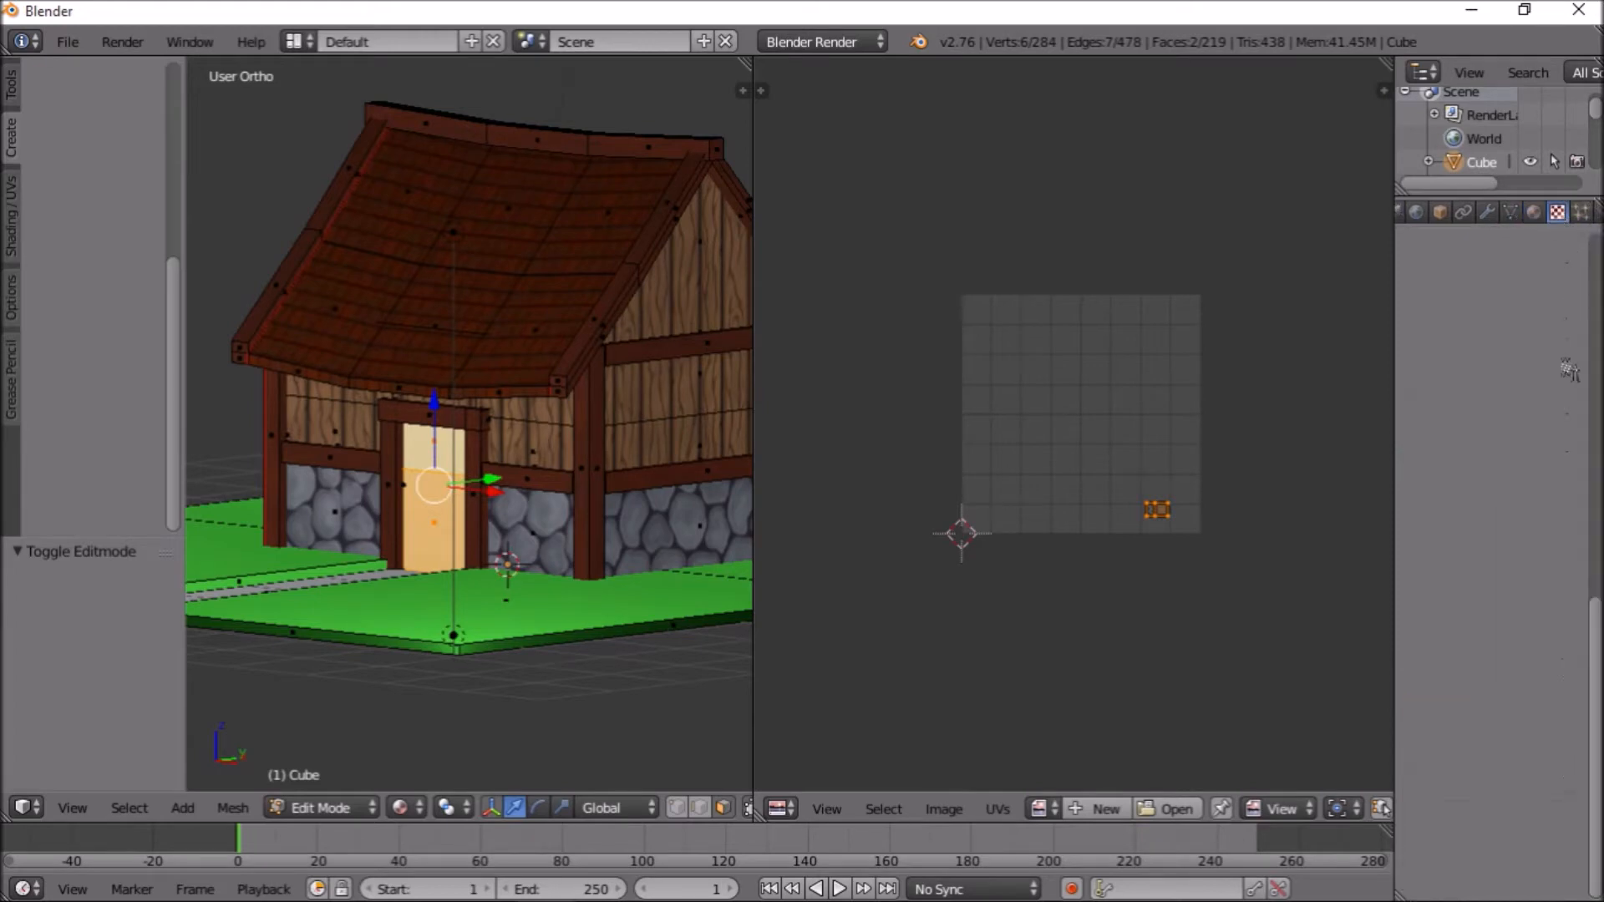
scroll(1531, 418, up, 3)
click(1529, 474)
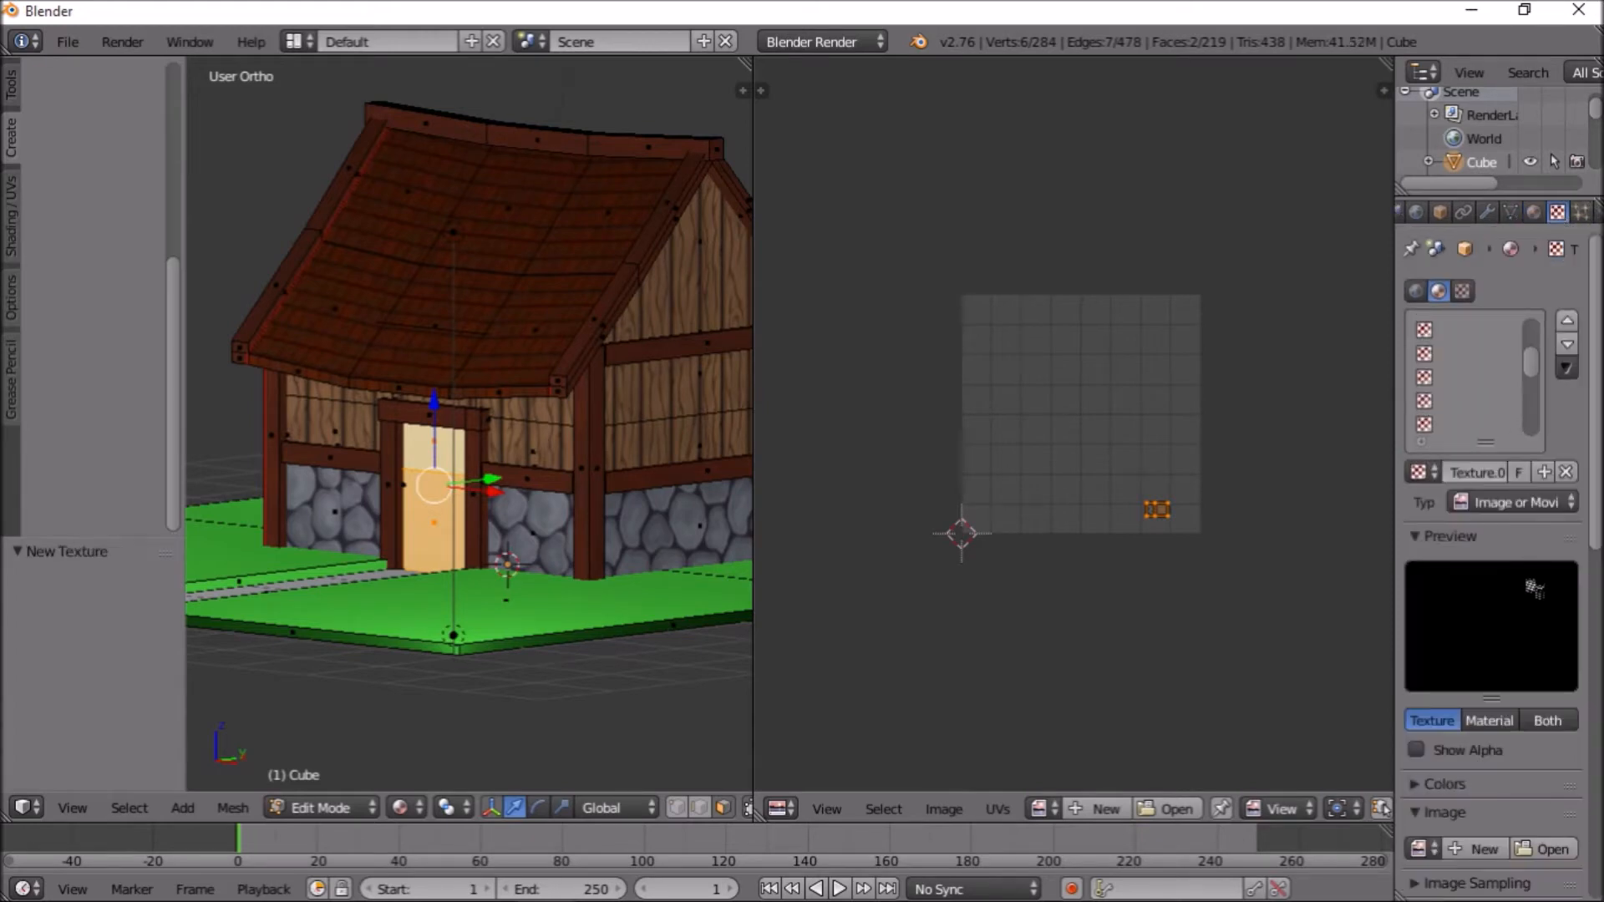
scroll(1532, 613, down, 4)
click(1550, 659)
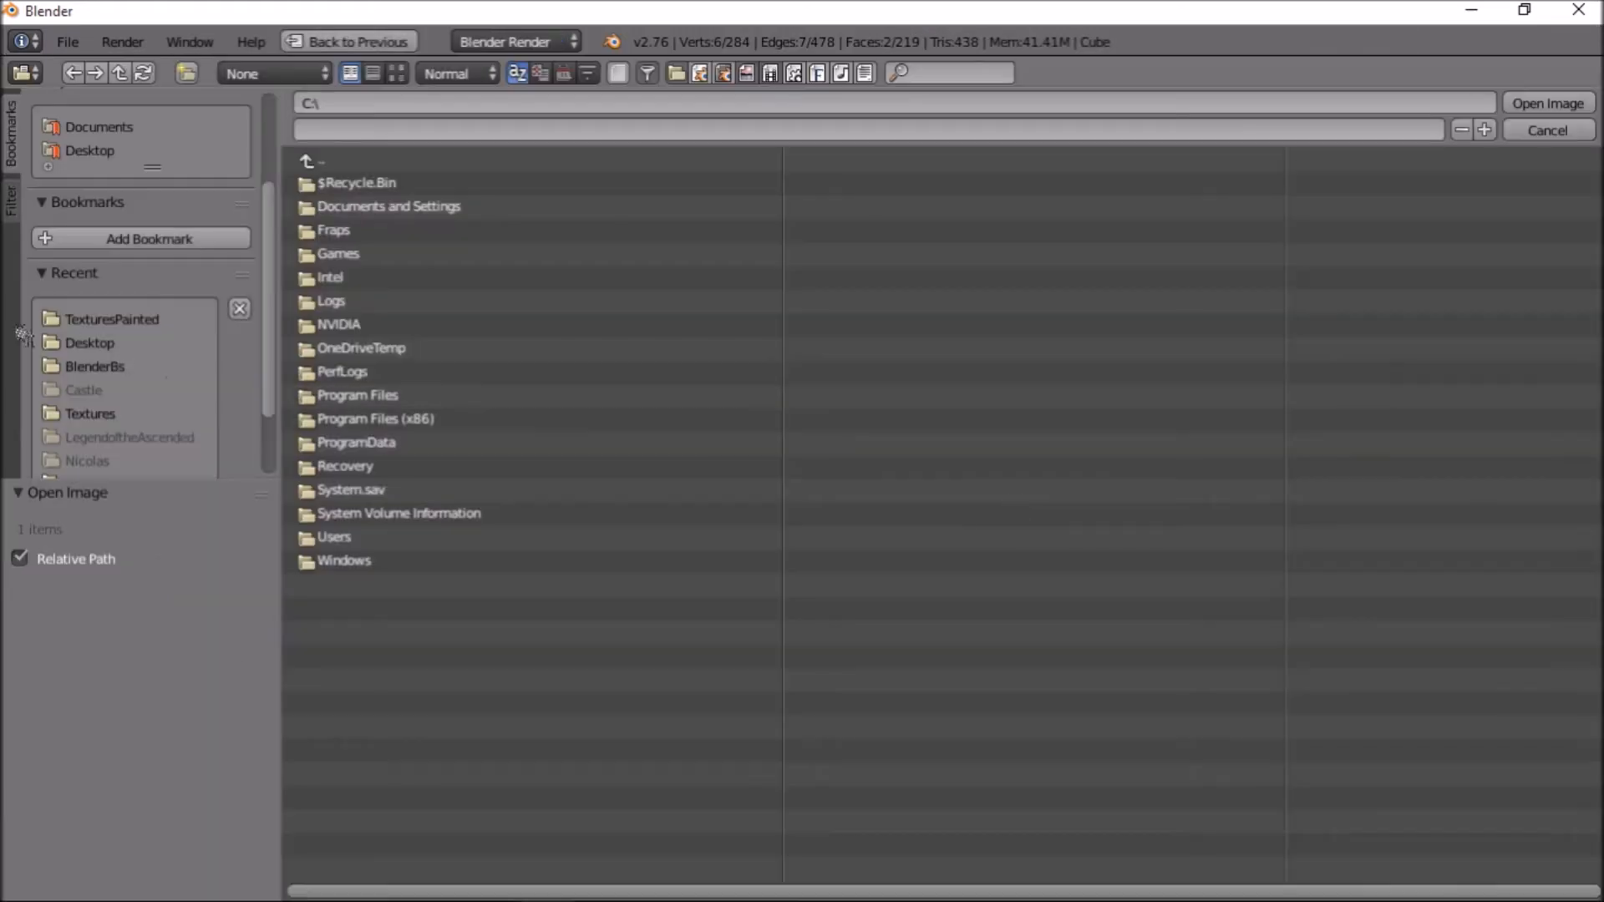
click(112, 321)
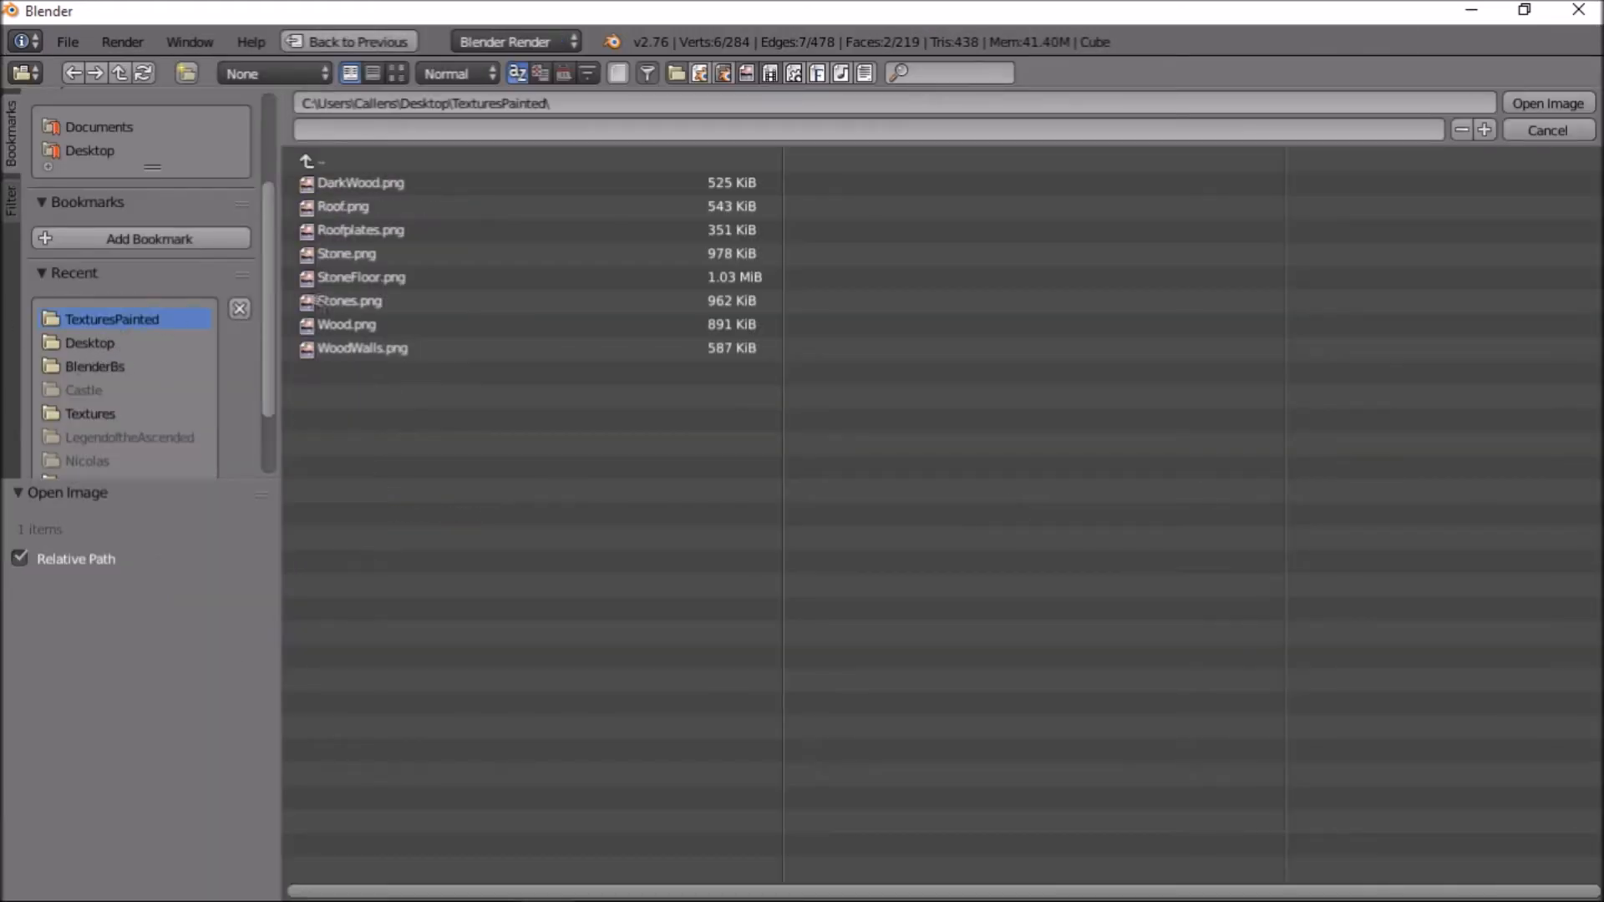
click(397, 74)
click(542, 416)
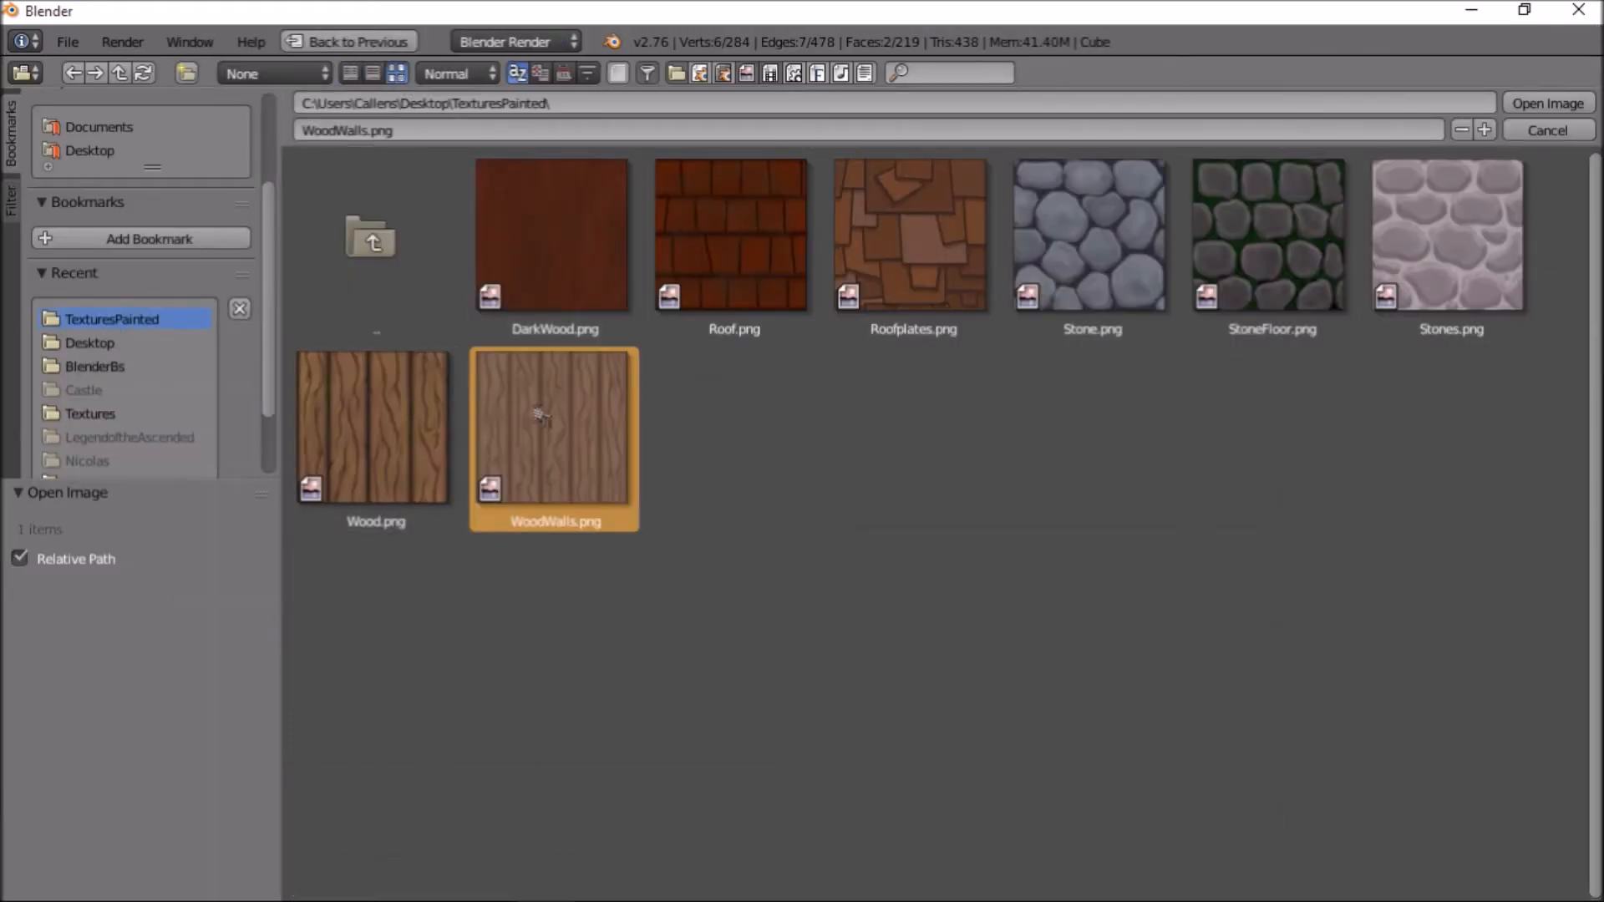
double_click(541, 416)
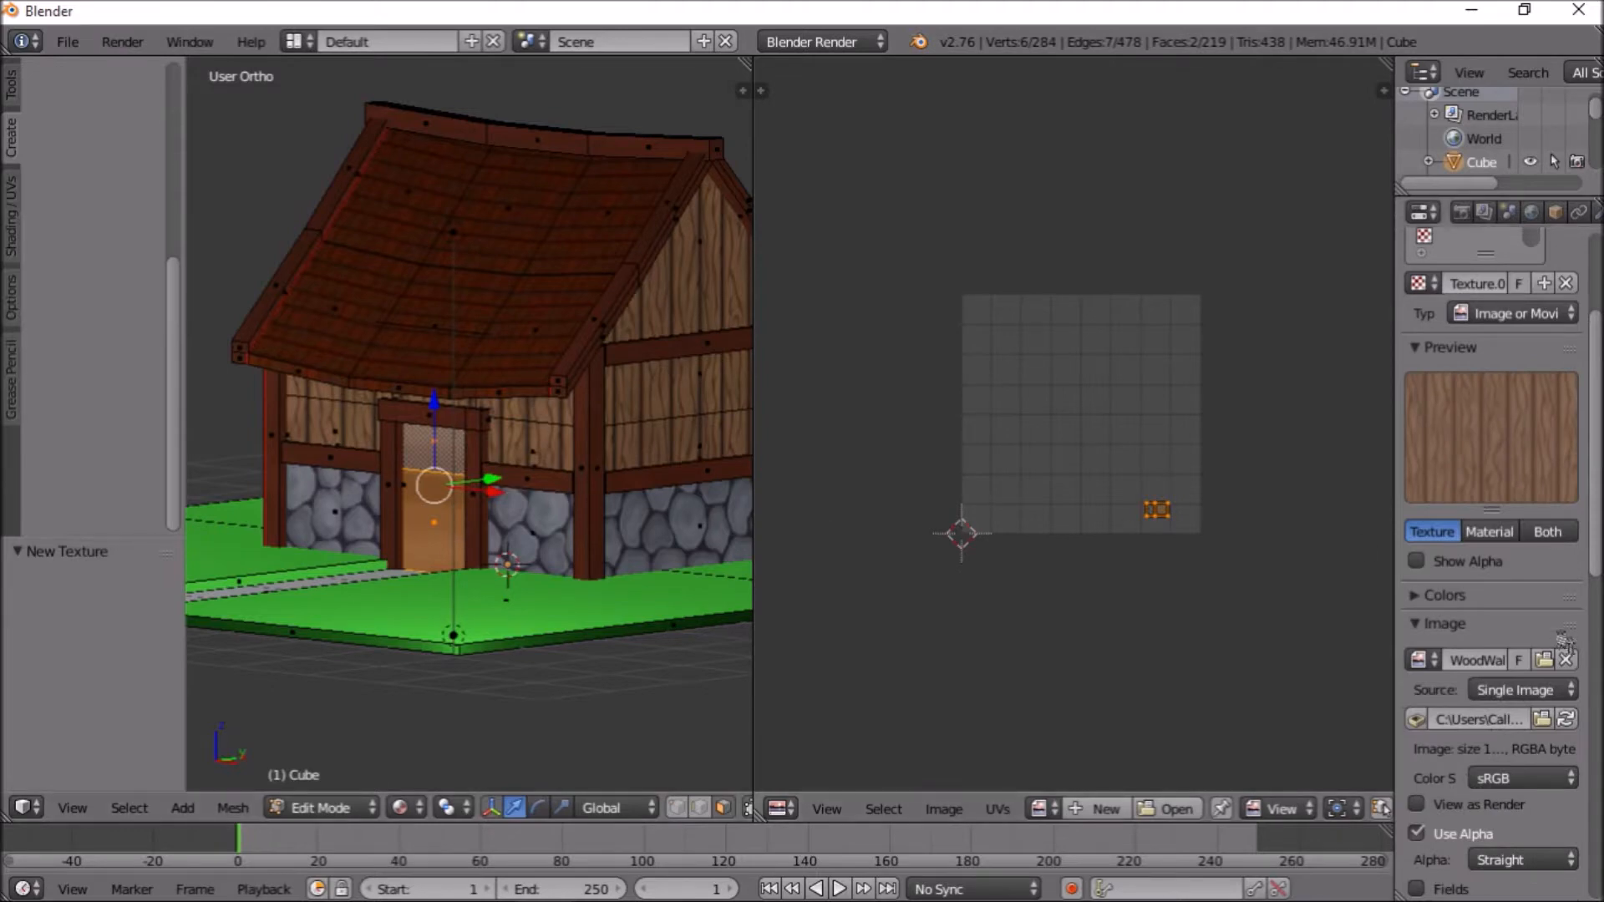
Set the door texture's mapping size to 12 in both X and Y
scroll(1550, 752, down, 3)
scroll(1550, 752, down, 10)
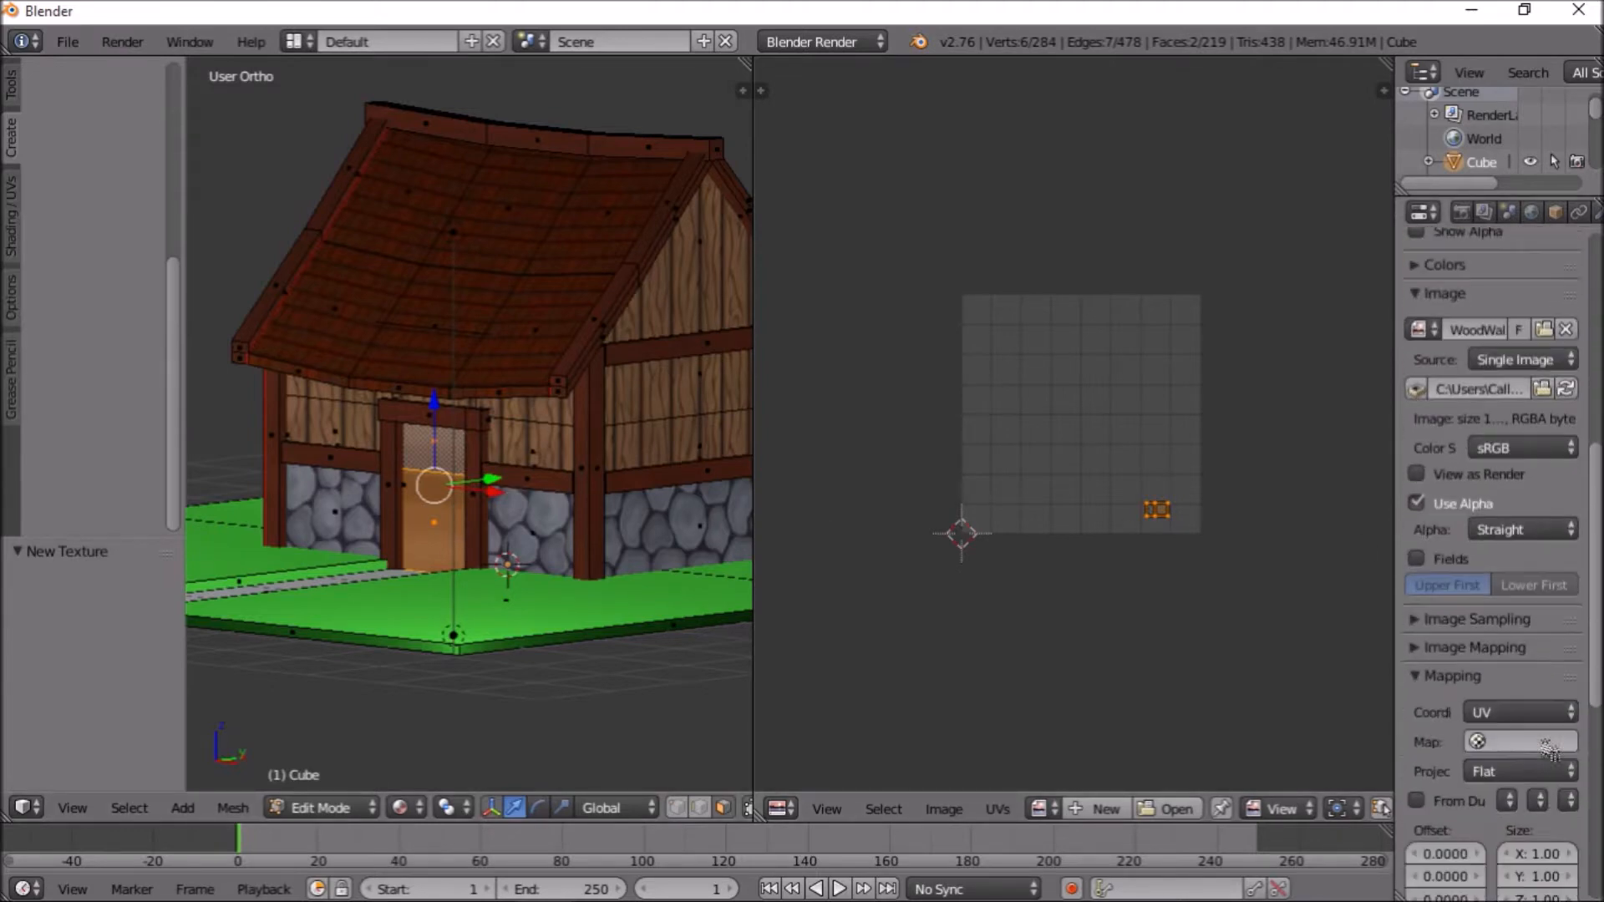
click(1548, 759)
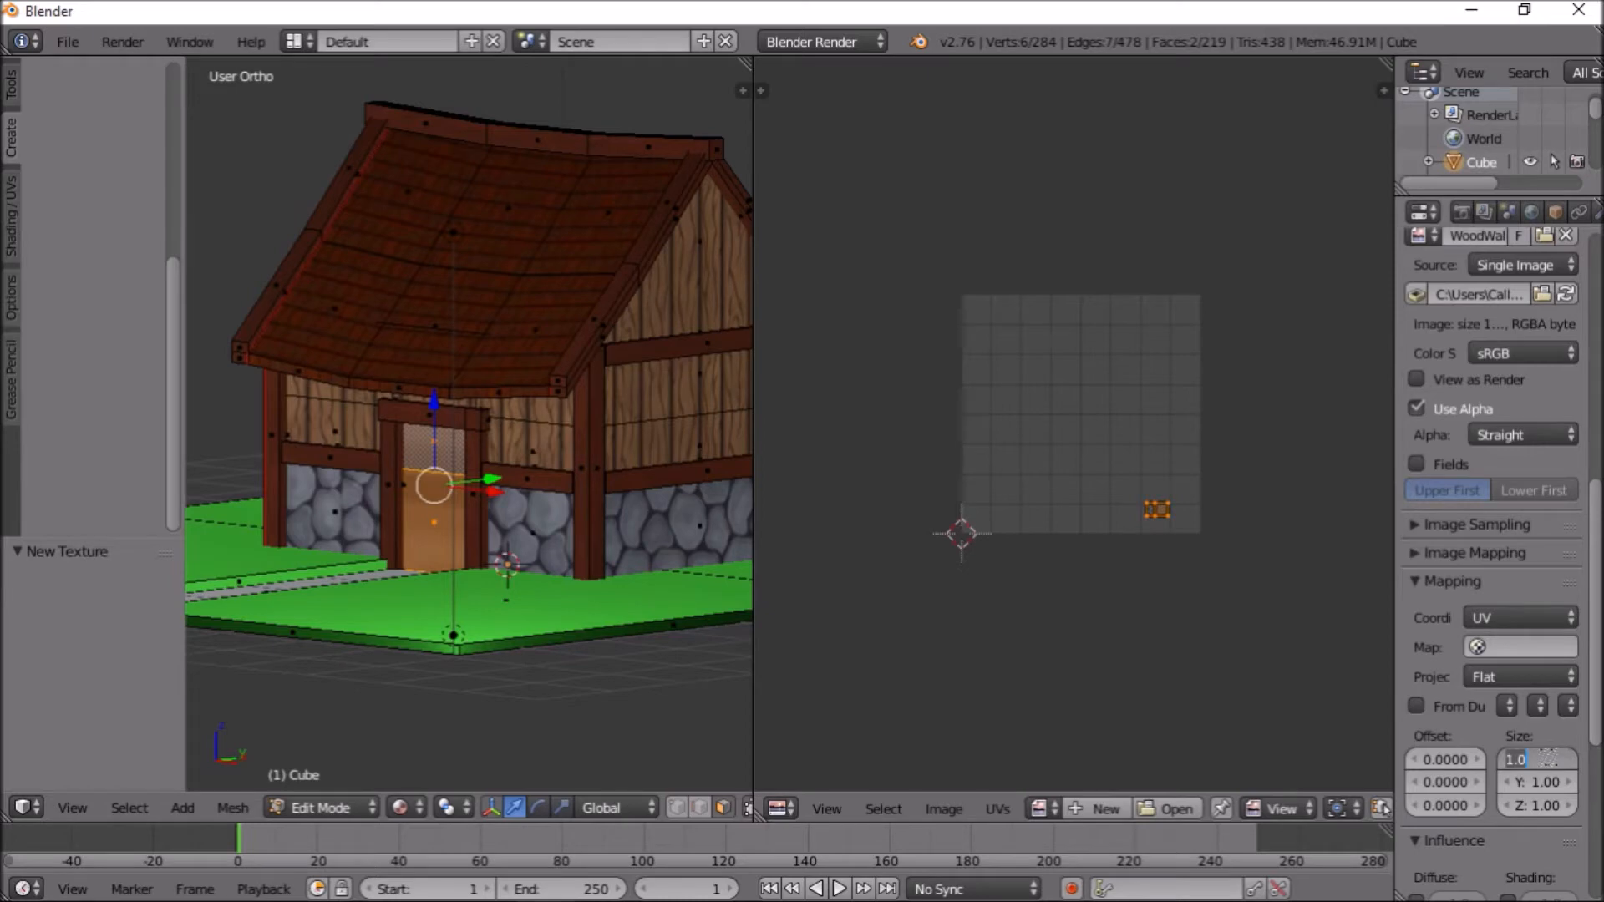
key(Return)
click(1540, 784)
text(12)
key(Return)
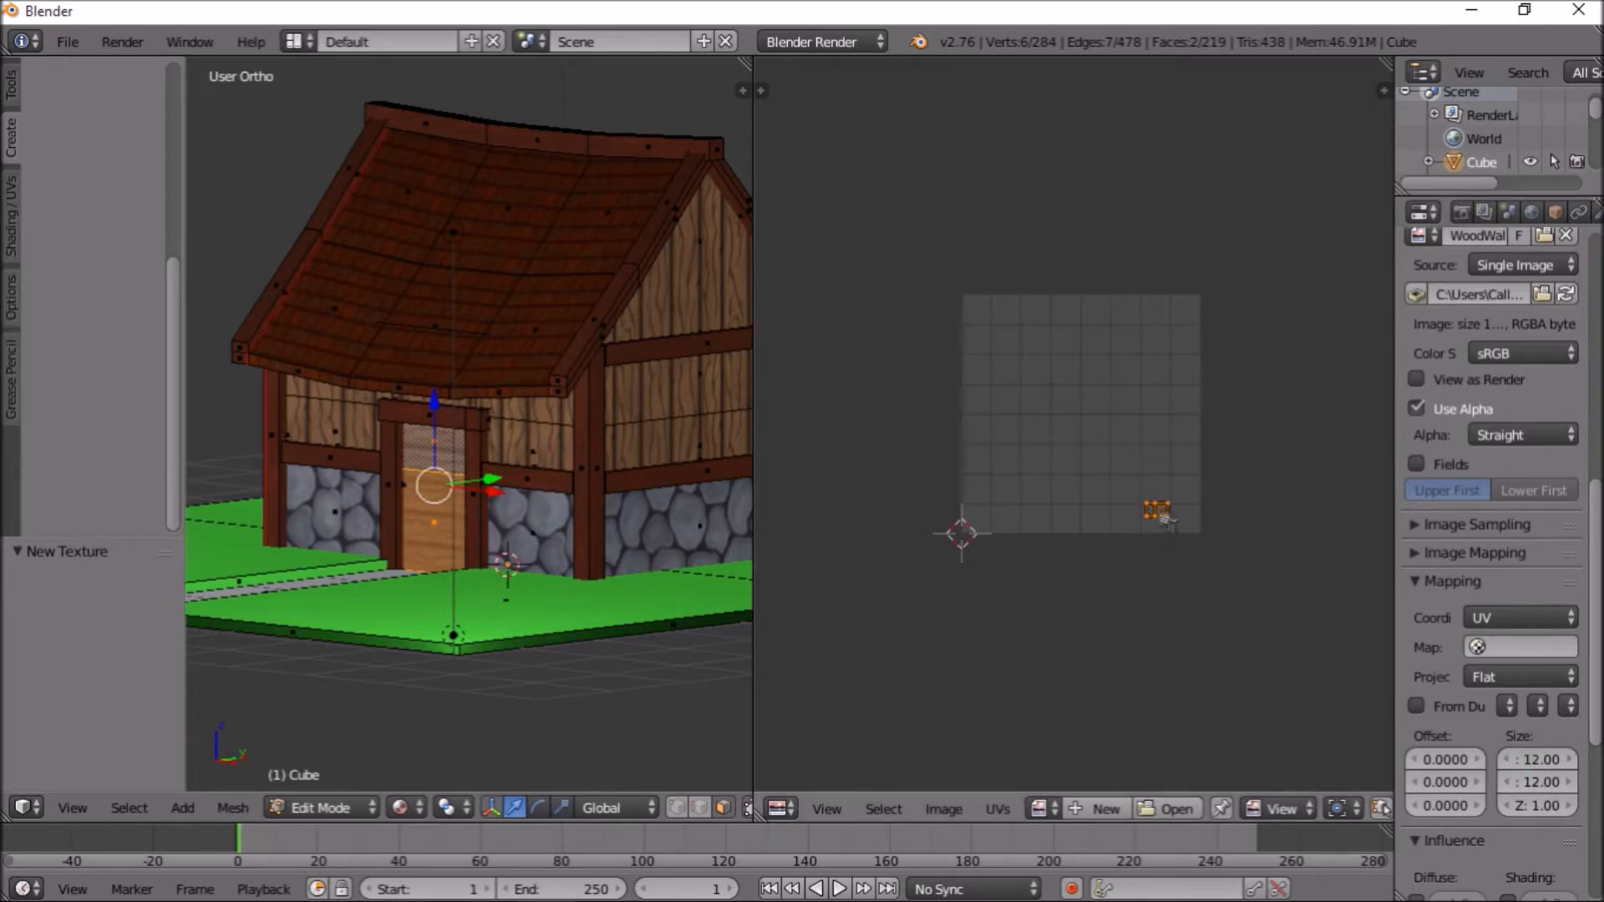
Rotate the door faces' UVs by 90° and check the plank direction on the door in Object Mode
text(r90)
key(Return)
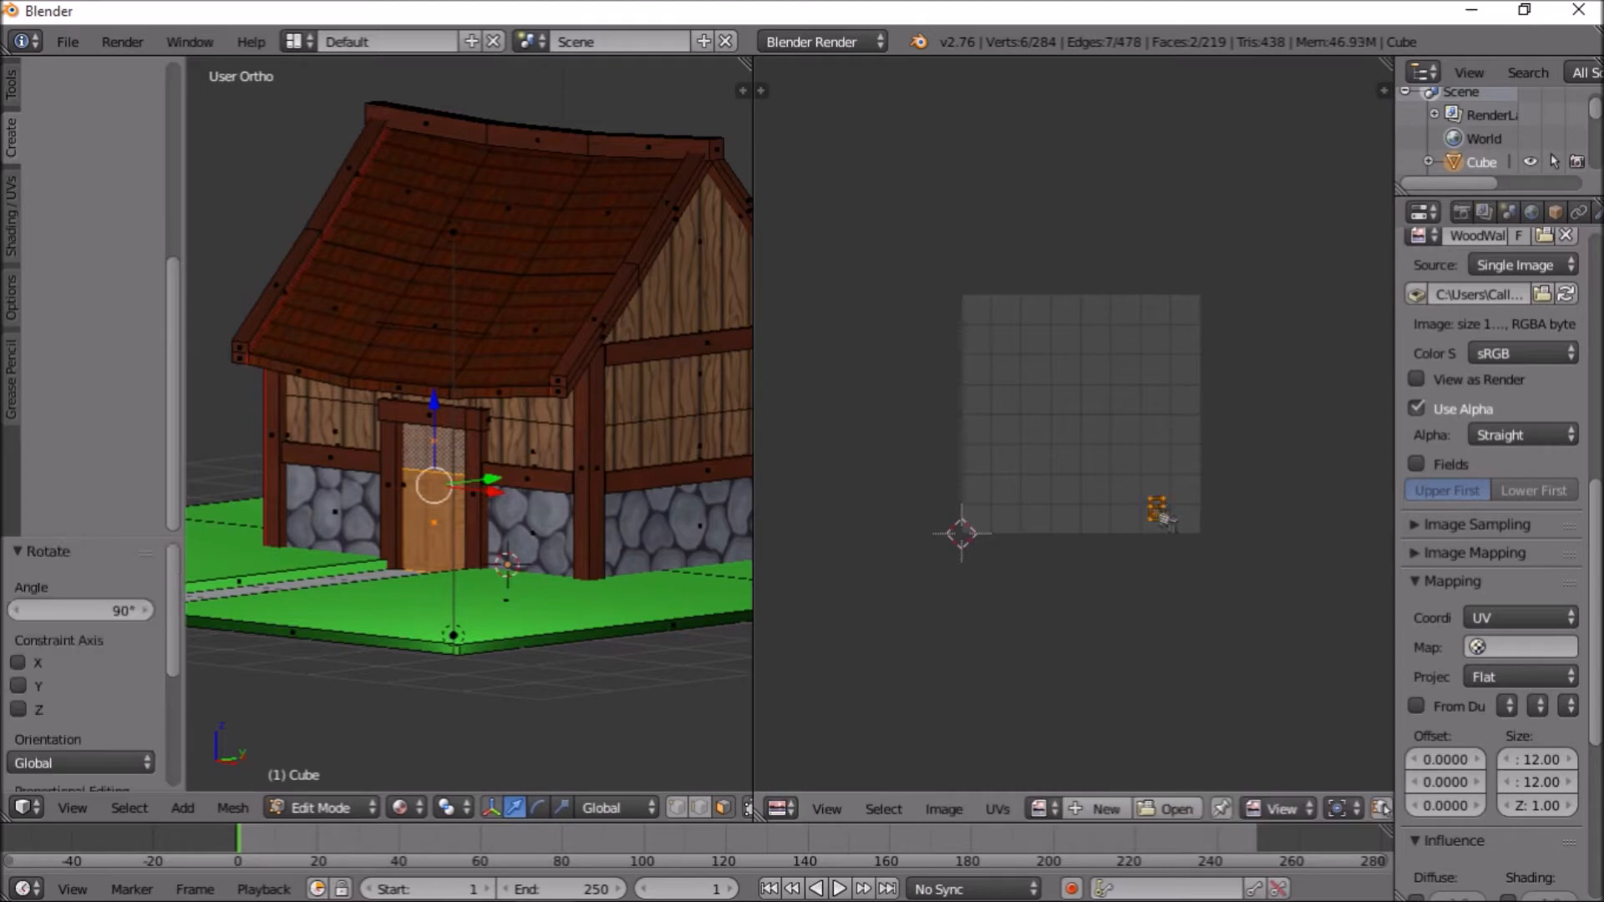
middle_drag(397, 504, 480, 540)
key(Tab)
scroll(595, 619, up, 6)
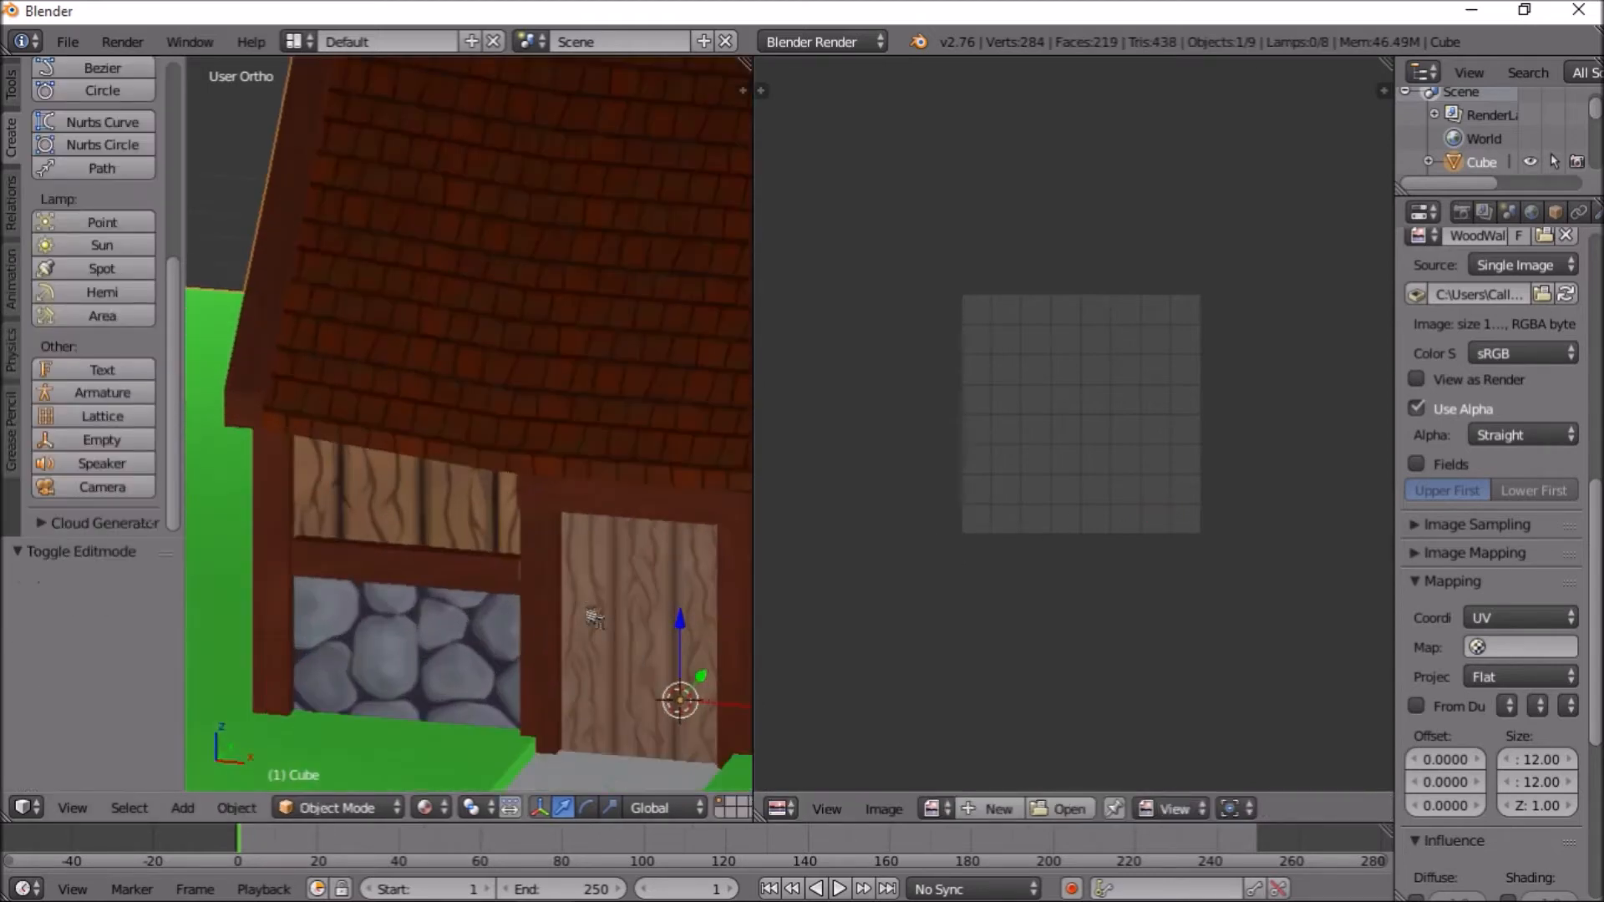
shift+middle_drag(635, 648, 637, 541)
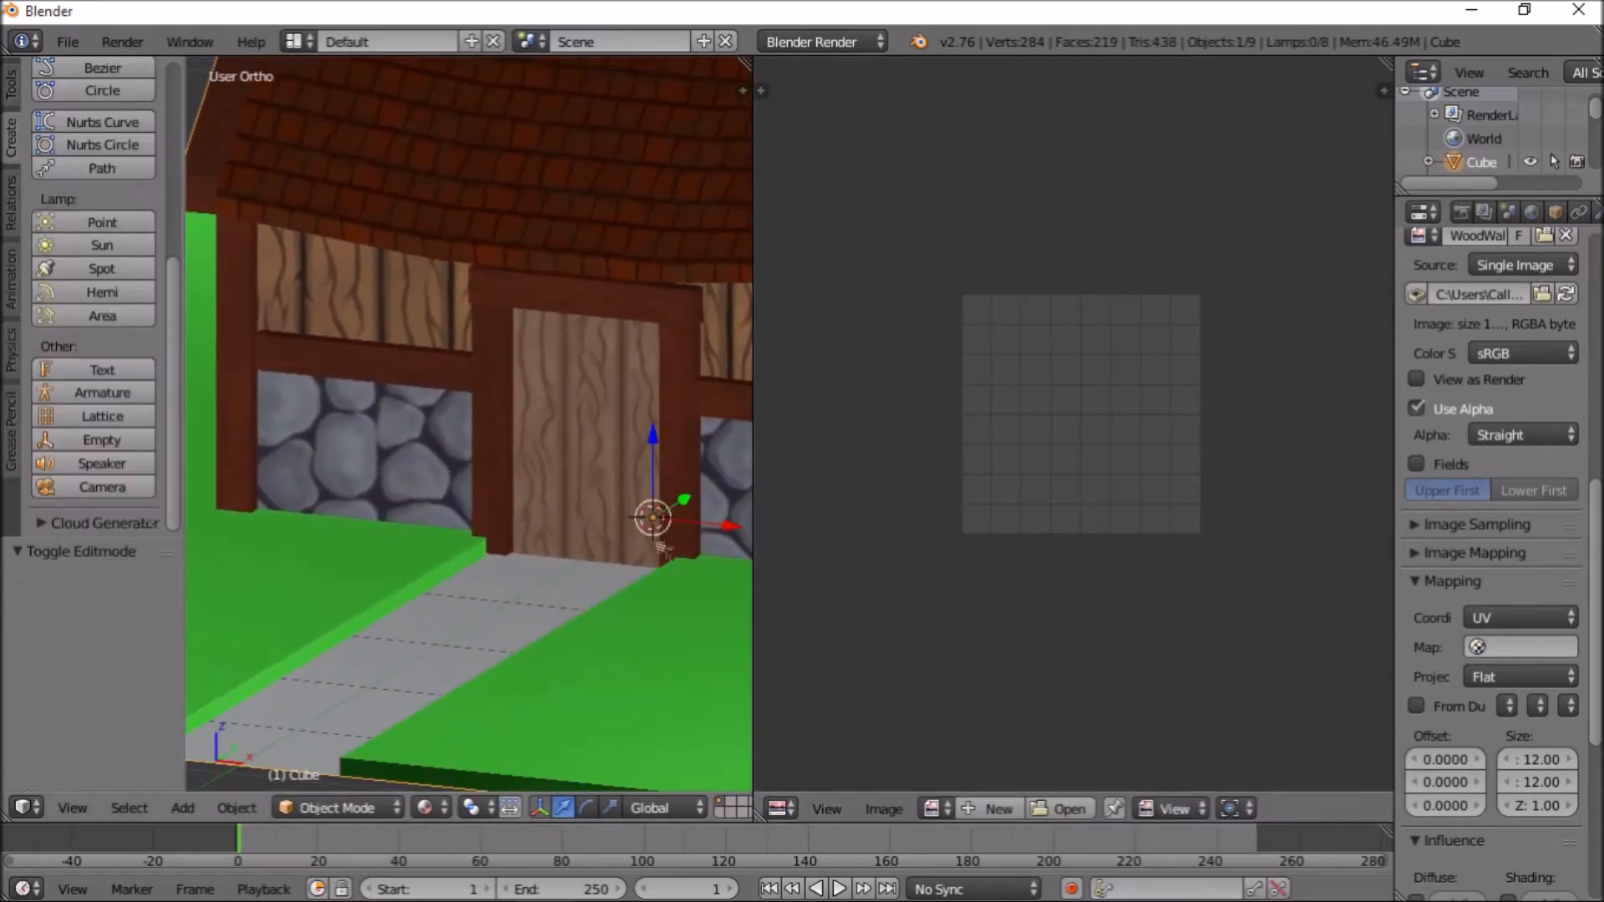
Set the door texture's mapping size to 15 in both X and Y and check the door in Object Mode
key(Tab)
click(1534, 780)
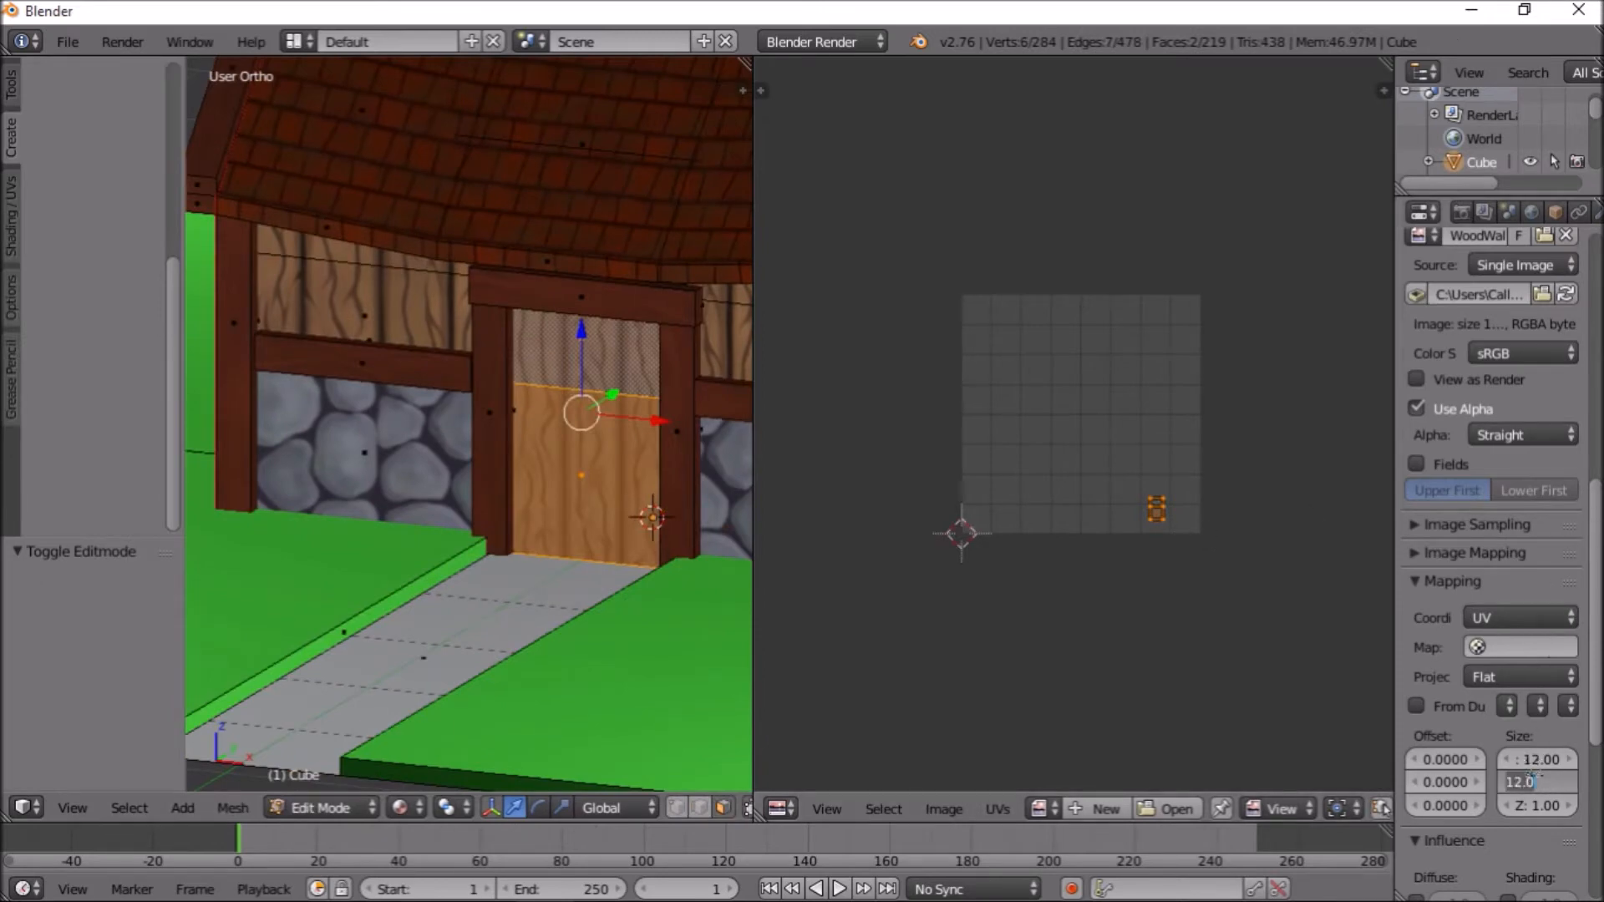
click(1534, 759)
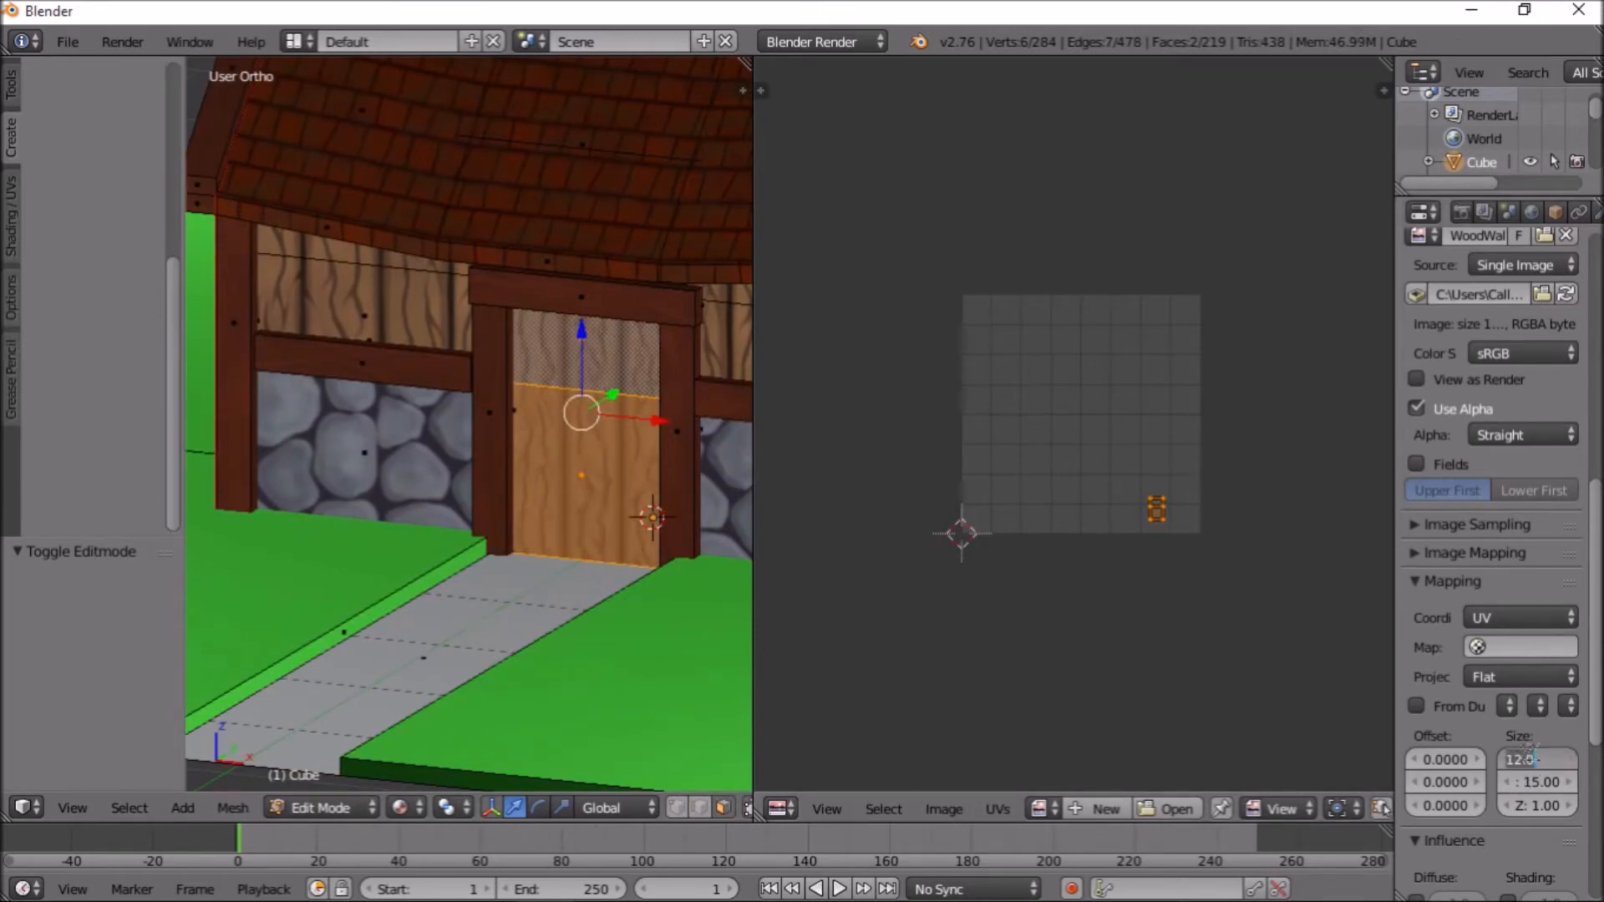
text(15)
key(Return)
key(Tab)
middle_drag(572, 543, 603, 539)
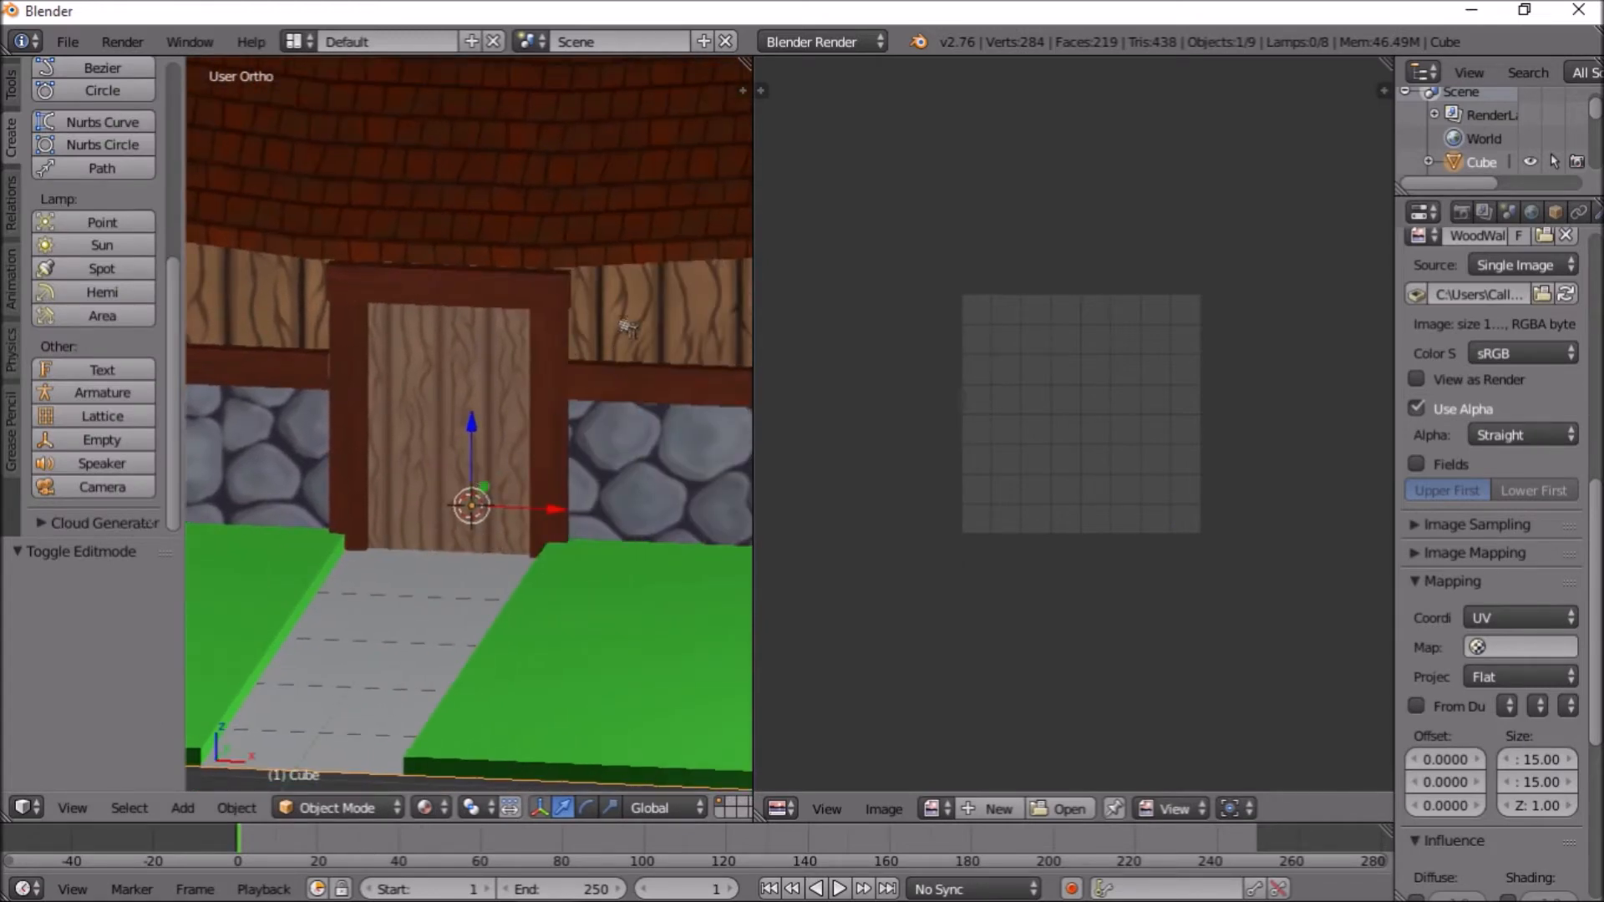
scroll(627, 330, down, 5)
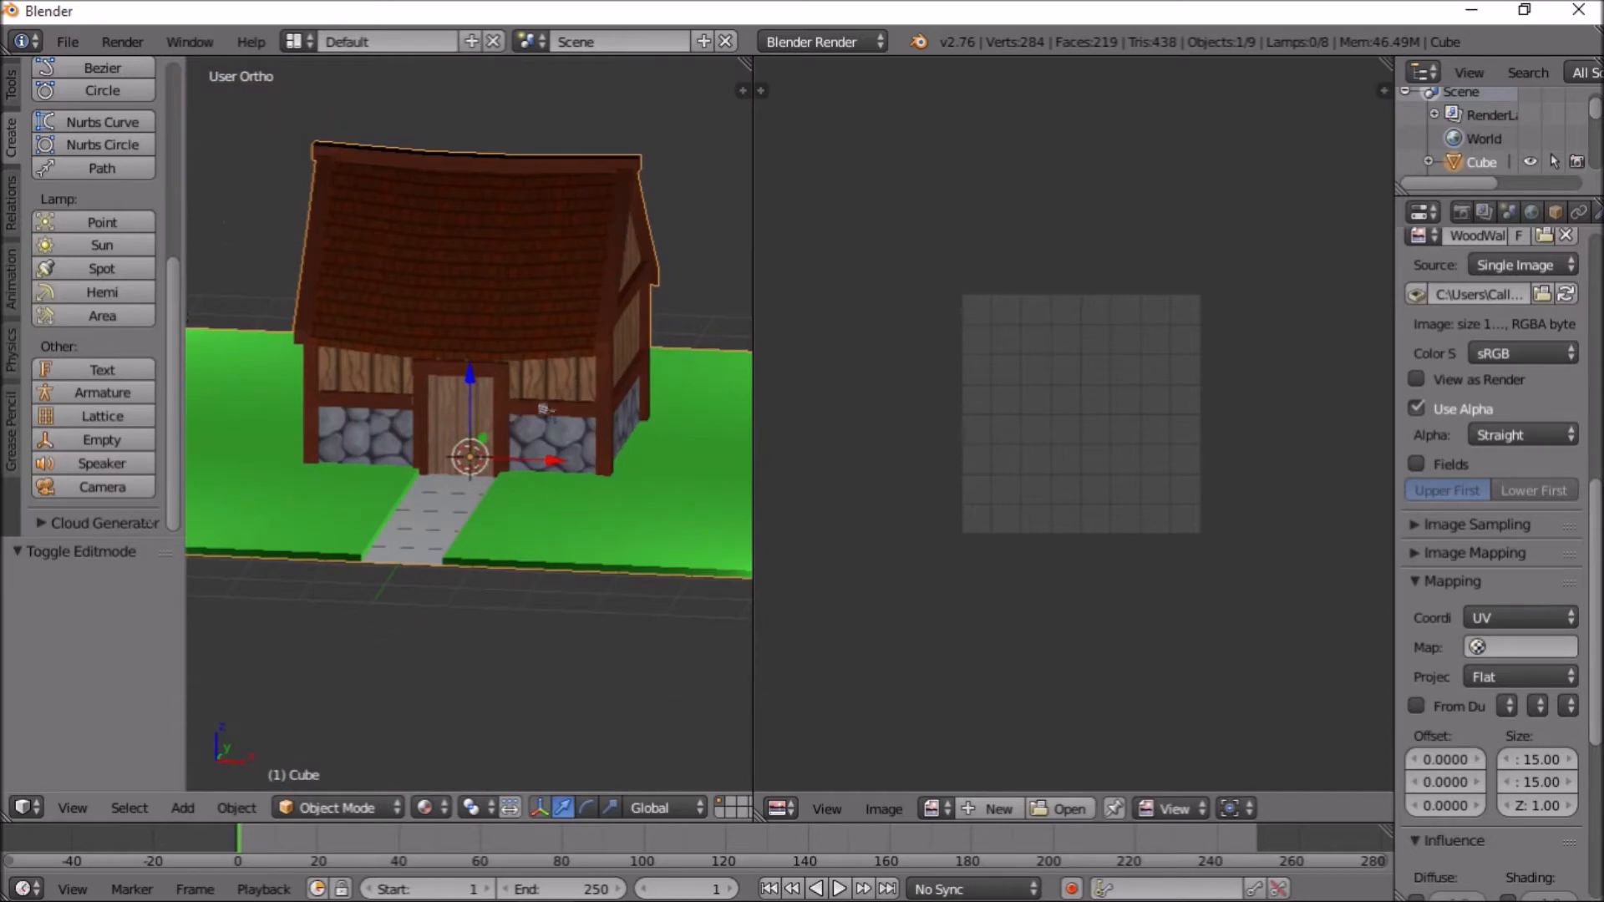
scroll(1569, 219, down, 4)
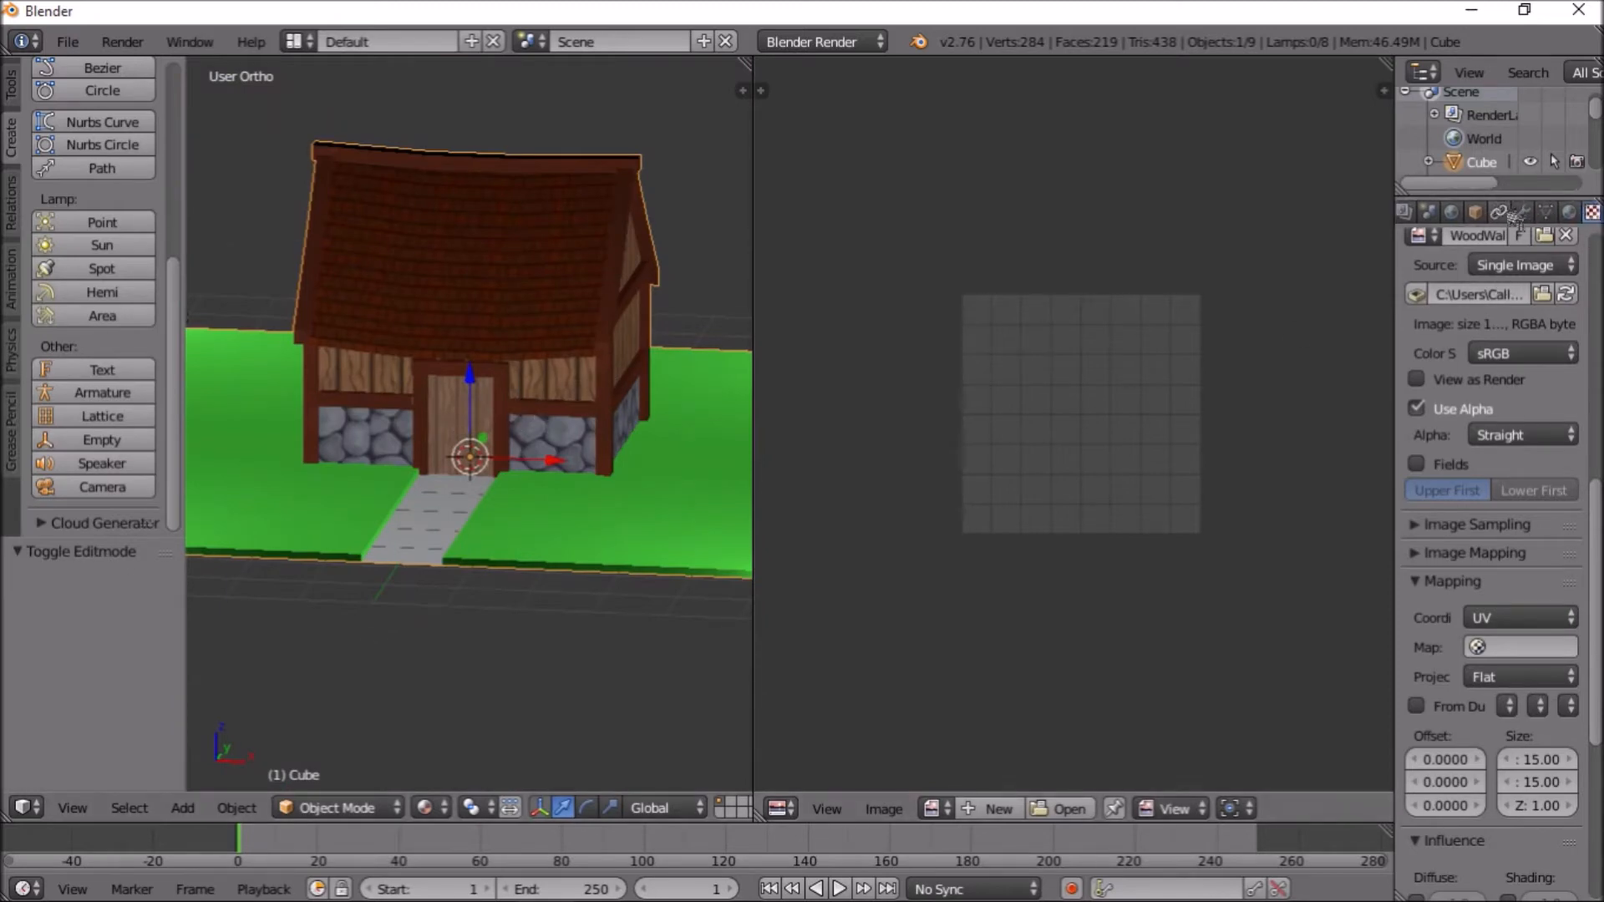
Darken the Door material's diffuse color to a muted brown
click(1569, 212)
scroll(1470, 585, down, 3)
scroll(1462, 651, up, 3)
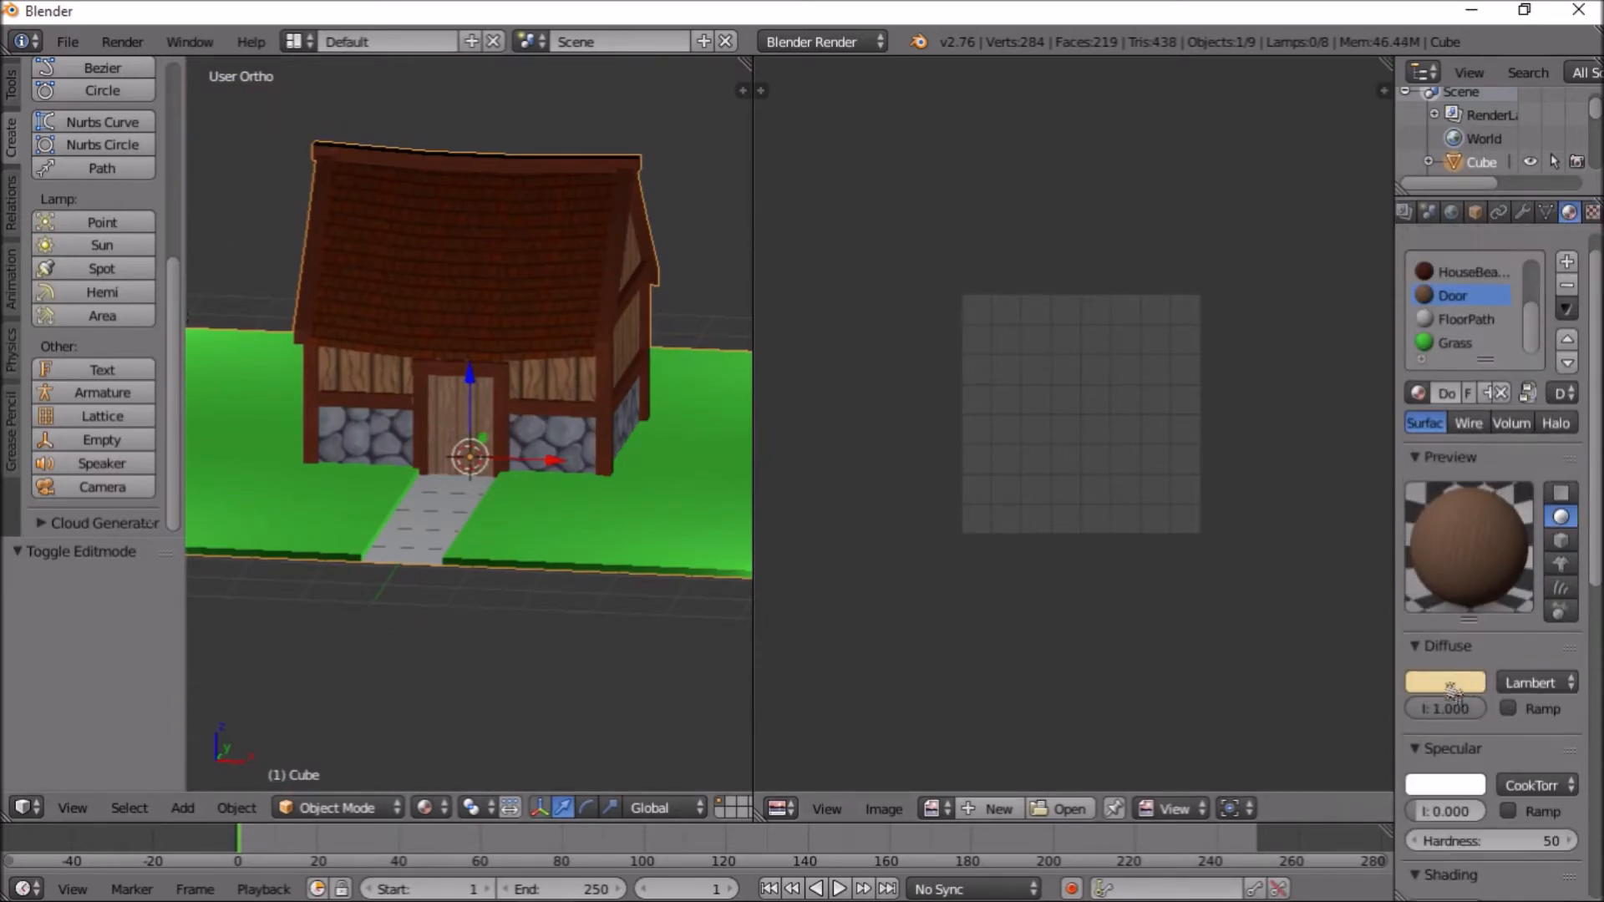
click(1448, 683)
mouse_move(1468, 418)
mouse_down()
mouse_move(1466, 468)
mouse_move(1467, 449)
mouse_up()
key(Tab)
key(Tab)
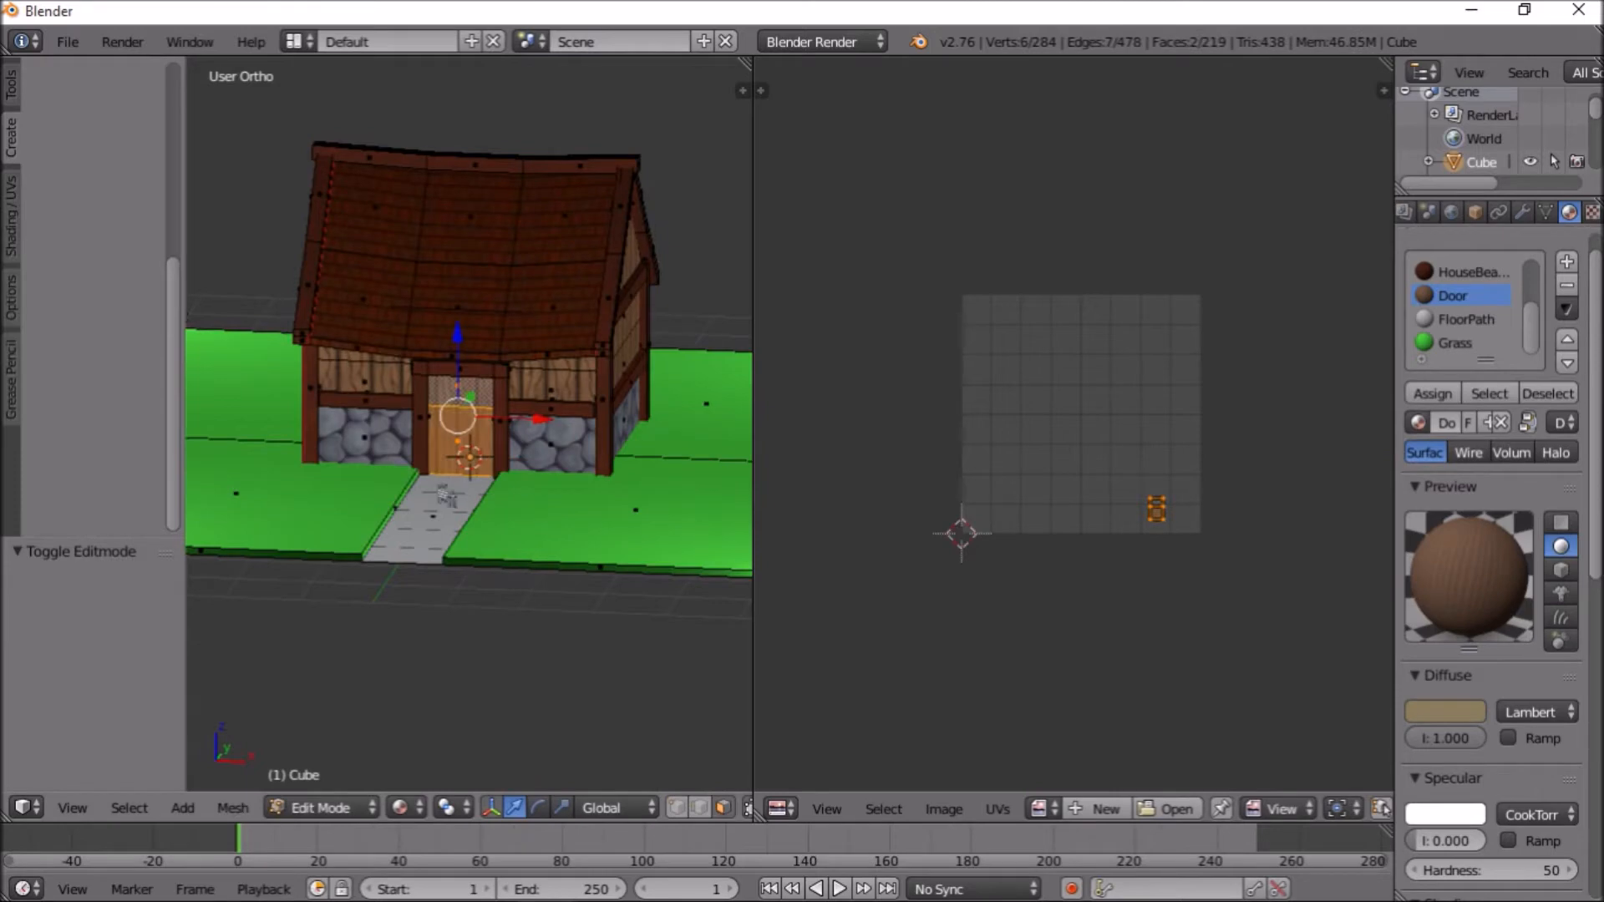
Examine the textured door up close and the whole house with its floor path in Object Mode
mouse_move(530, 506)
middle_down()
mouse_move(518, 489)
mouse_move(534, 493)
middle_up()
scroll(518, 497, up, 8)
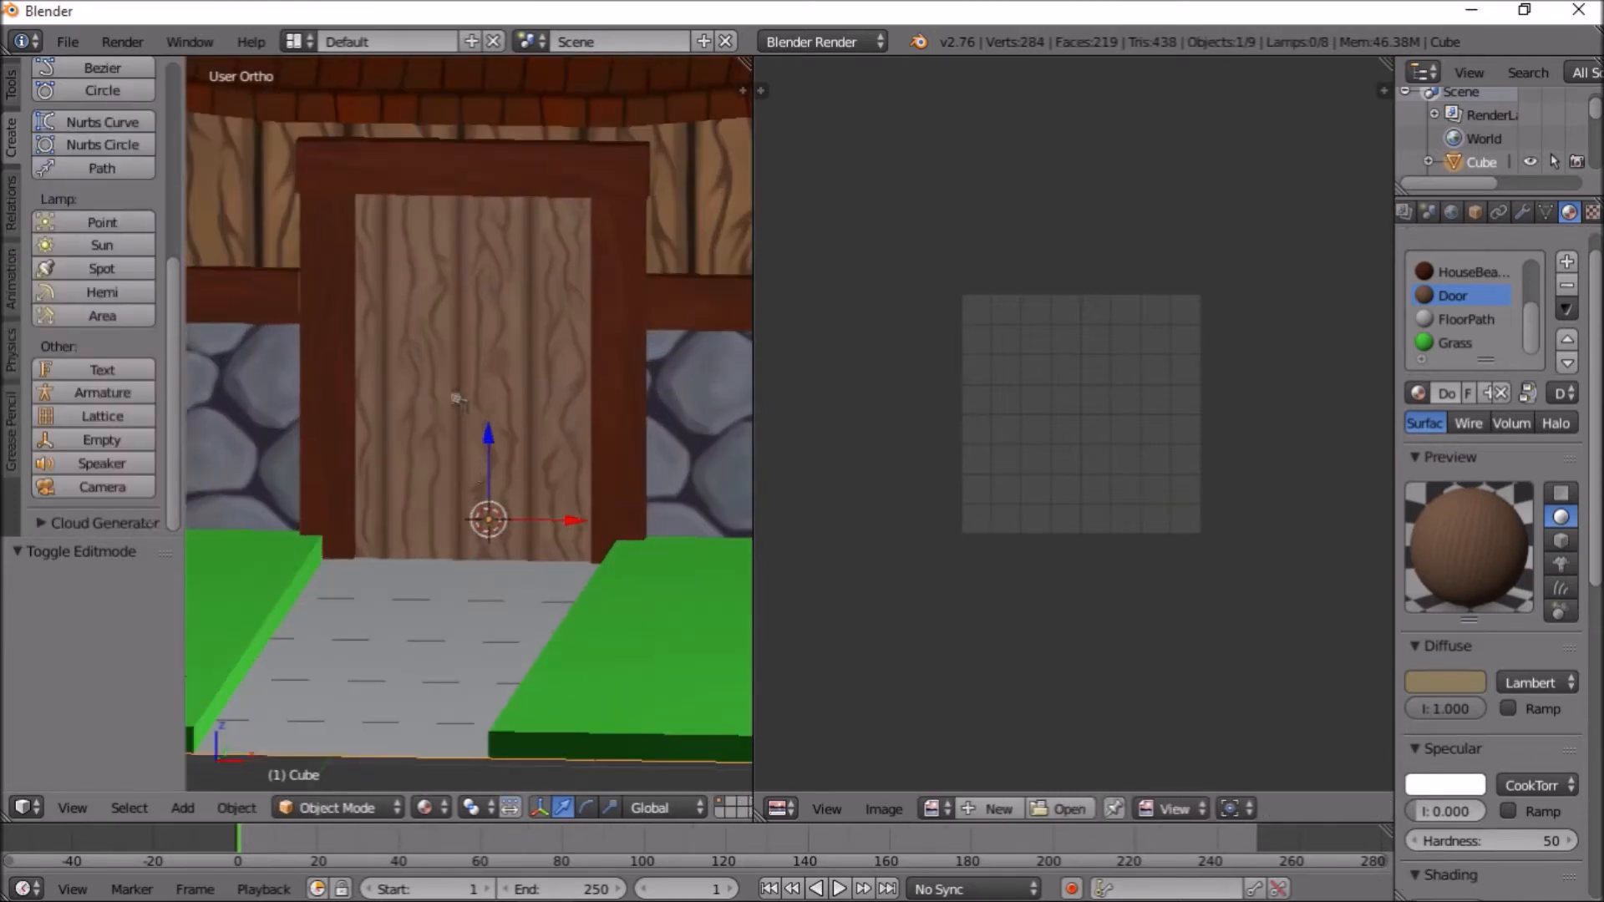
scroll(433, 422, down, 4)
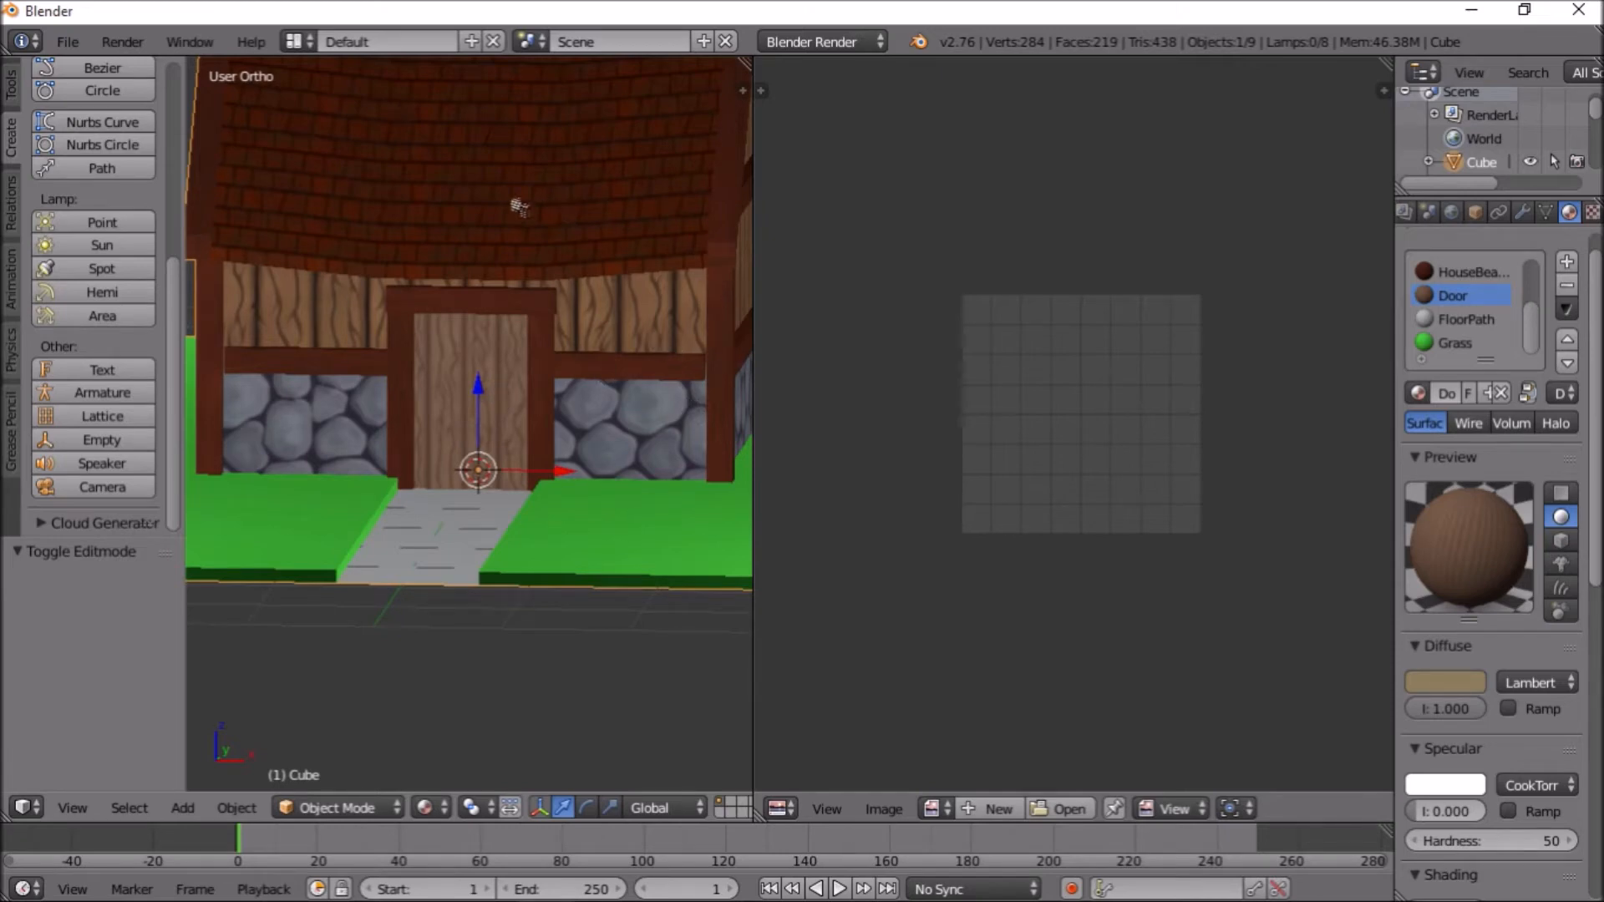
scroll(564, 259, down, 5)
middle_drag(565, 259, 495, 474)
ctrl+scroll(542, 494, up, 2)
ctrl+scroll(542, 494, down, 3)
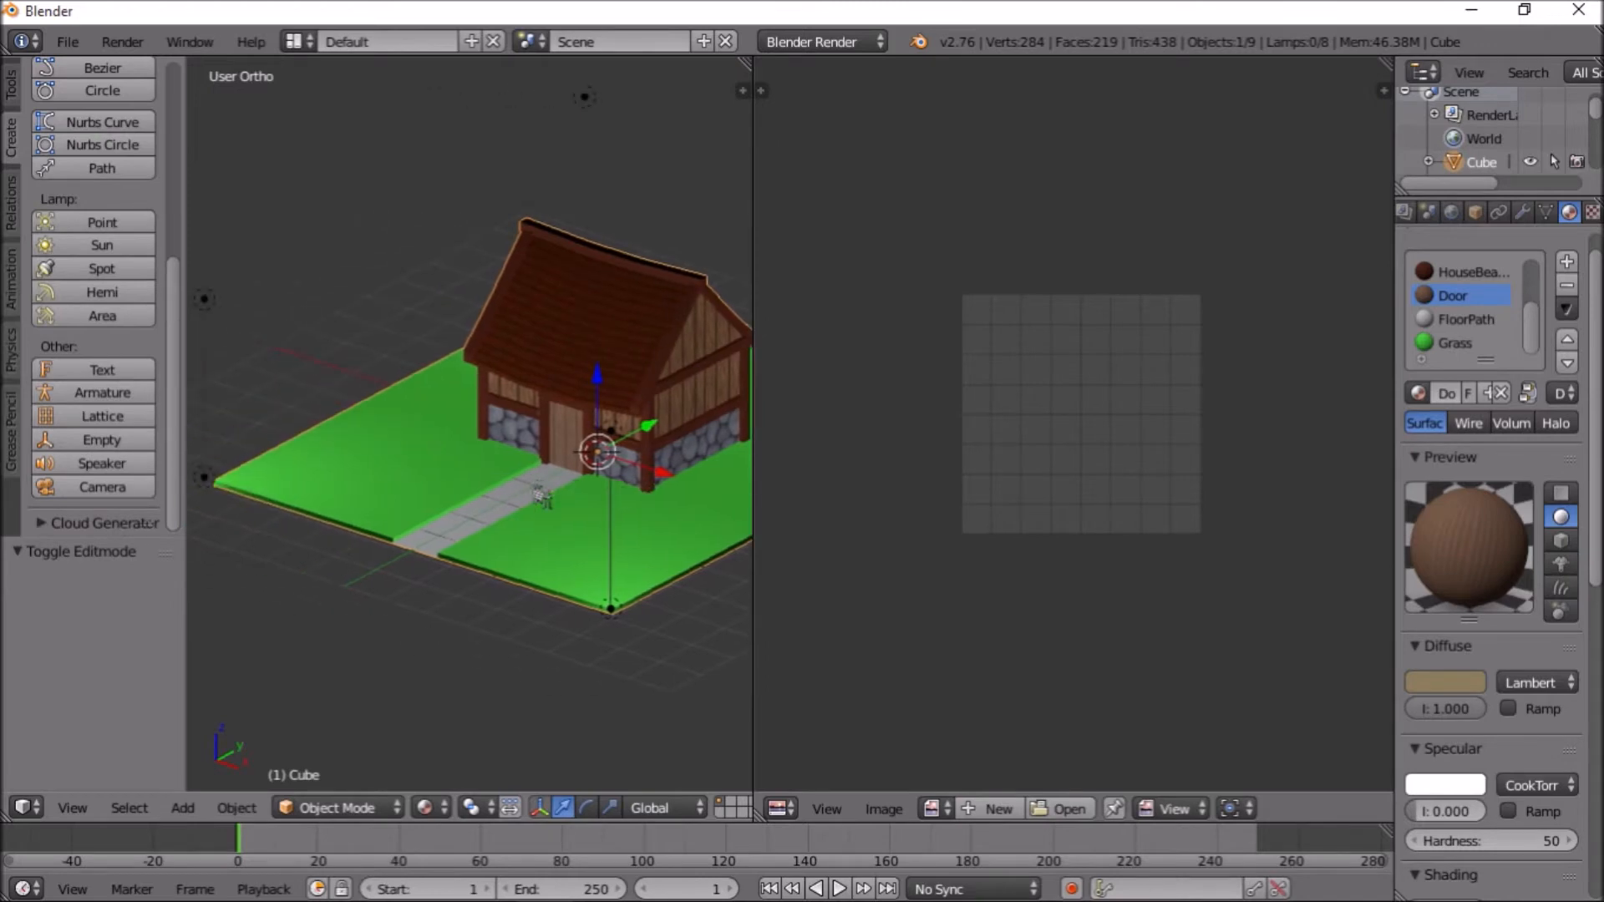
scroll(542, 496, up, 4)
Add a new image texture to the FloorPath material in Edit Mode and load BrickFloor.png from the Desktop folder
key(Tab)
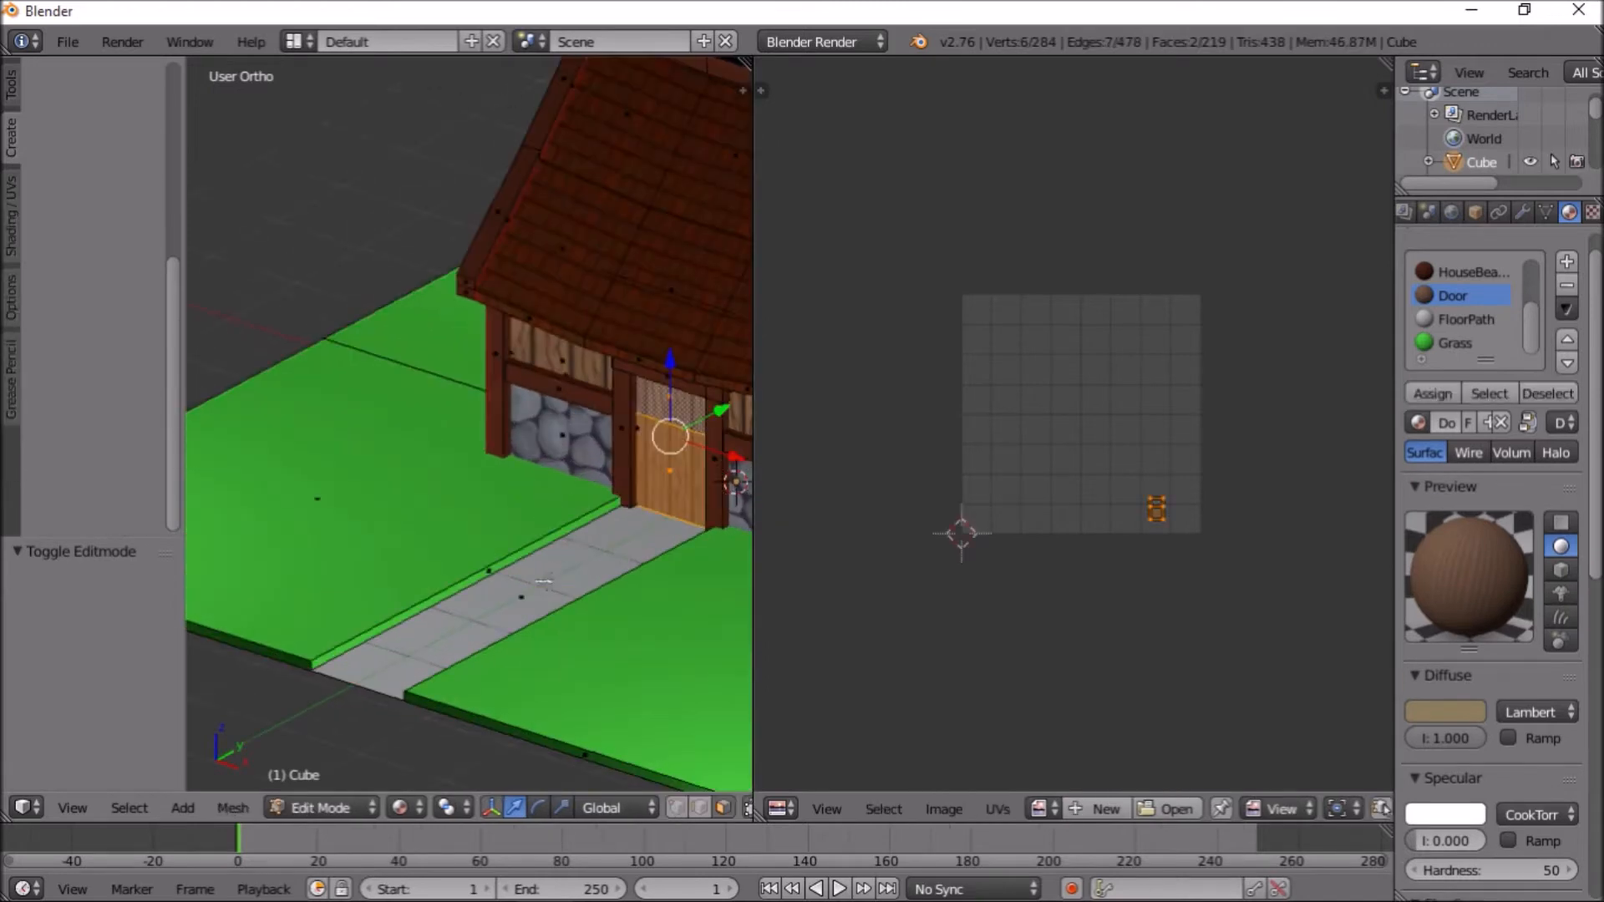
click(1466, 321)
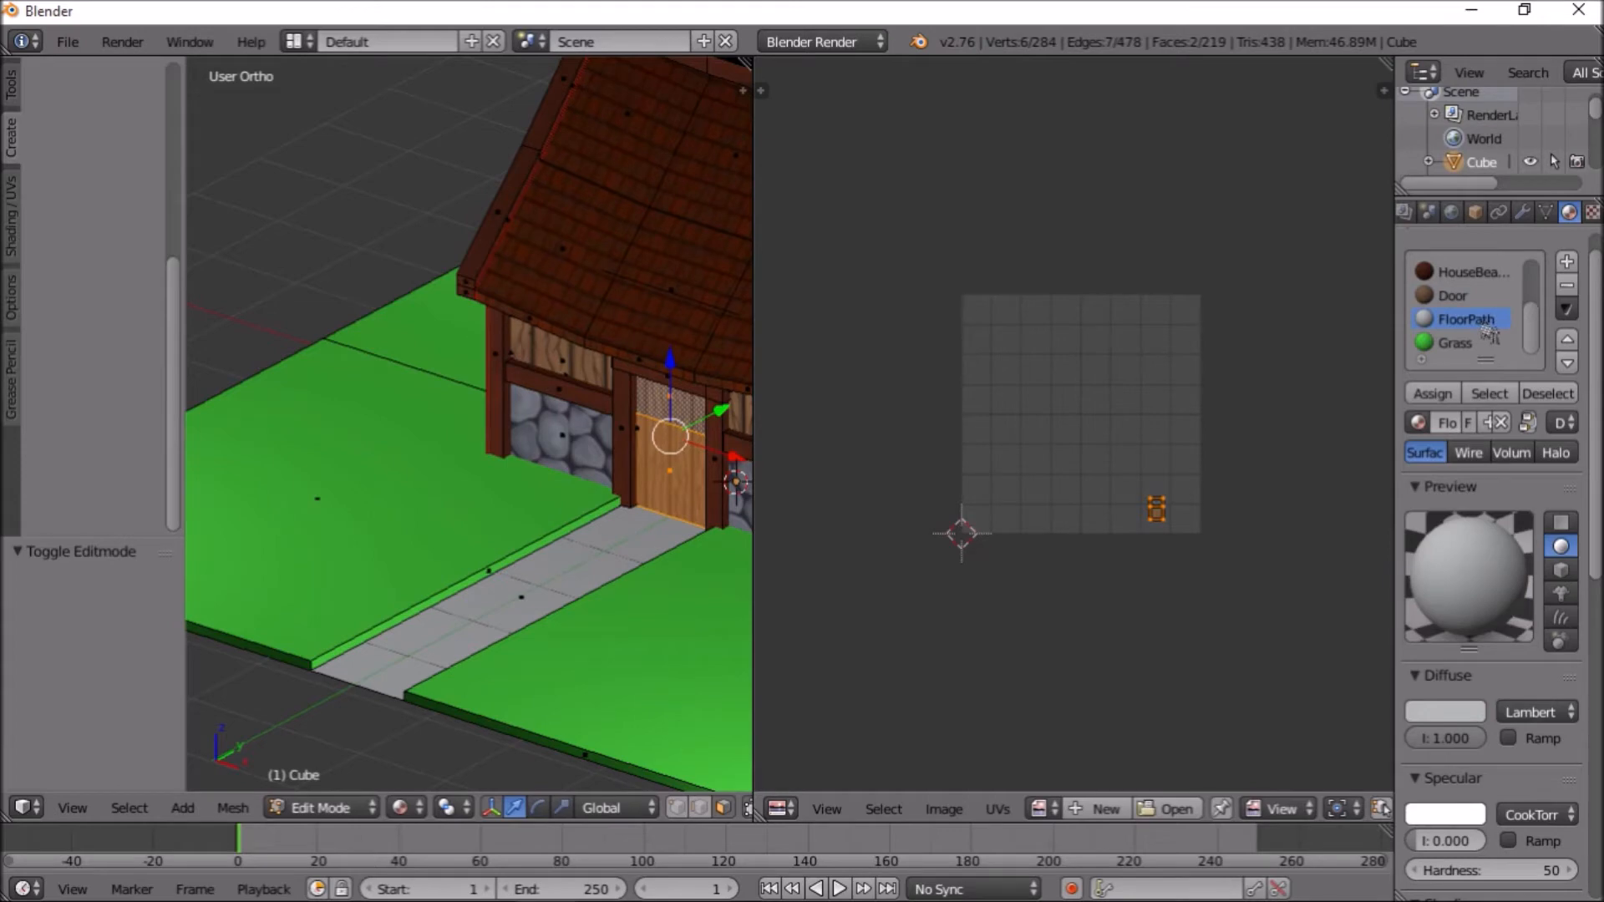
click(1593, 212)
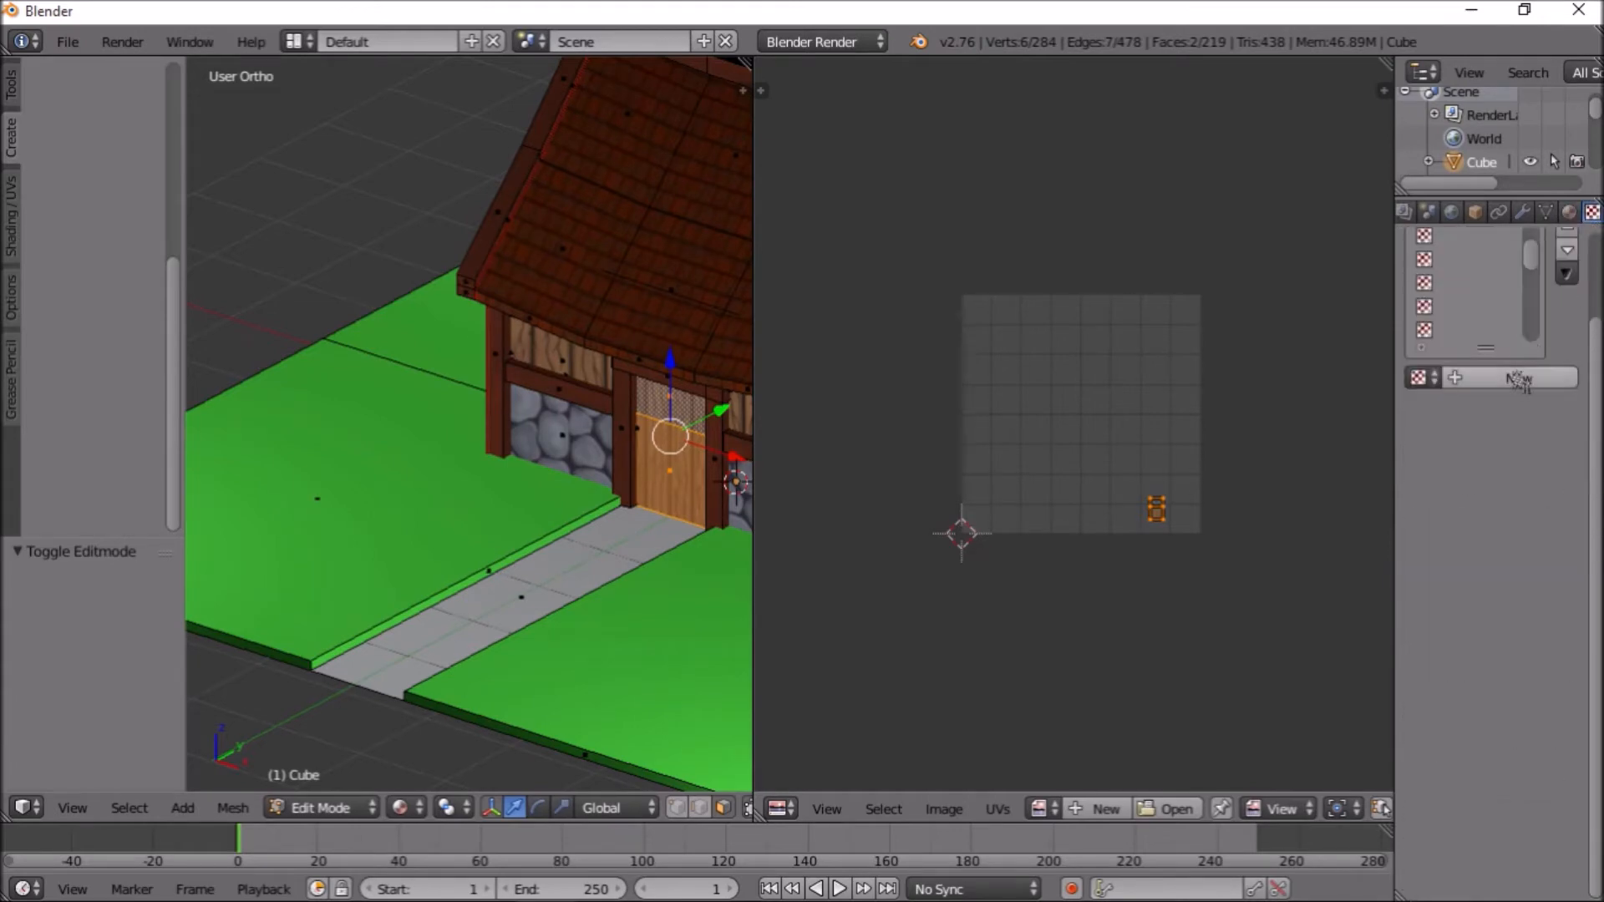
click(1519, 378)
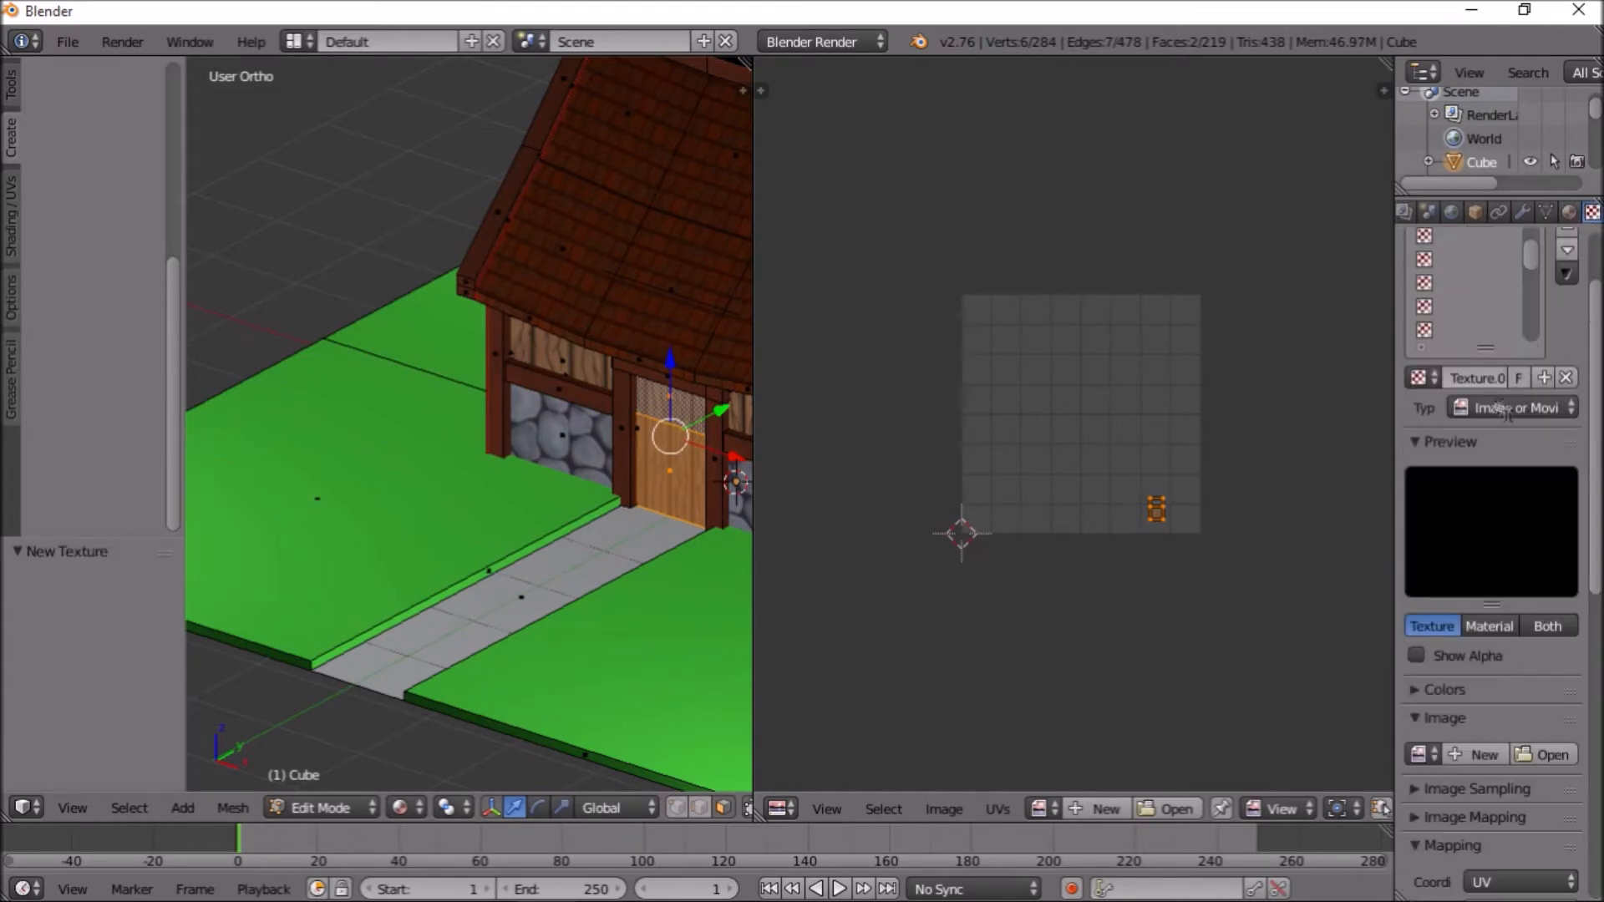
click(1548, 754)
click(117, 320)
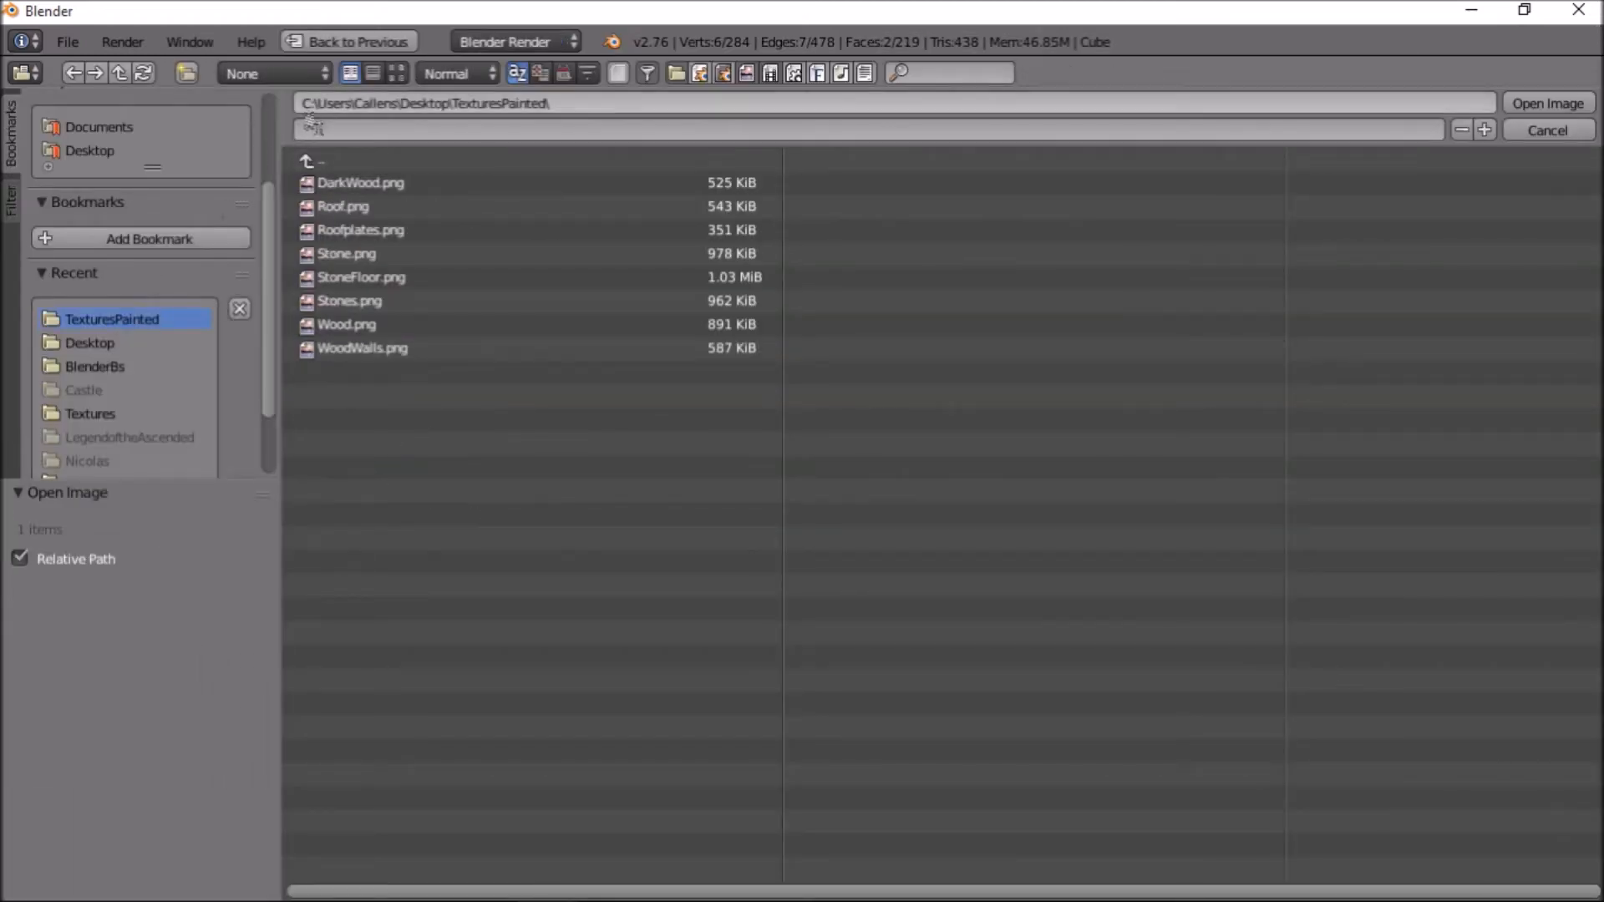
click(397, 74)
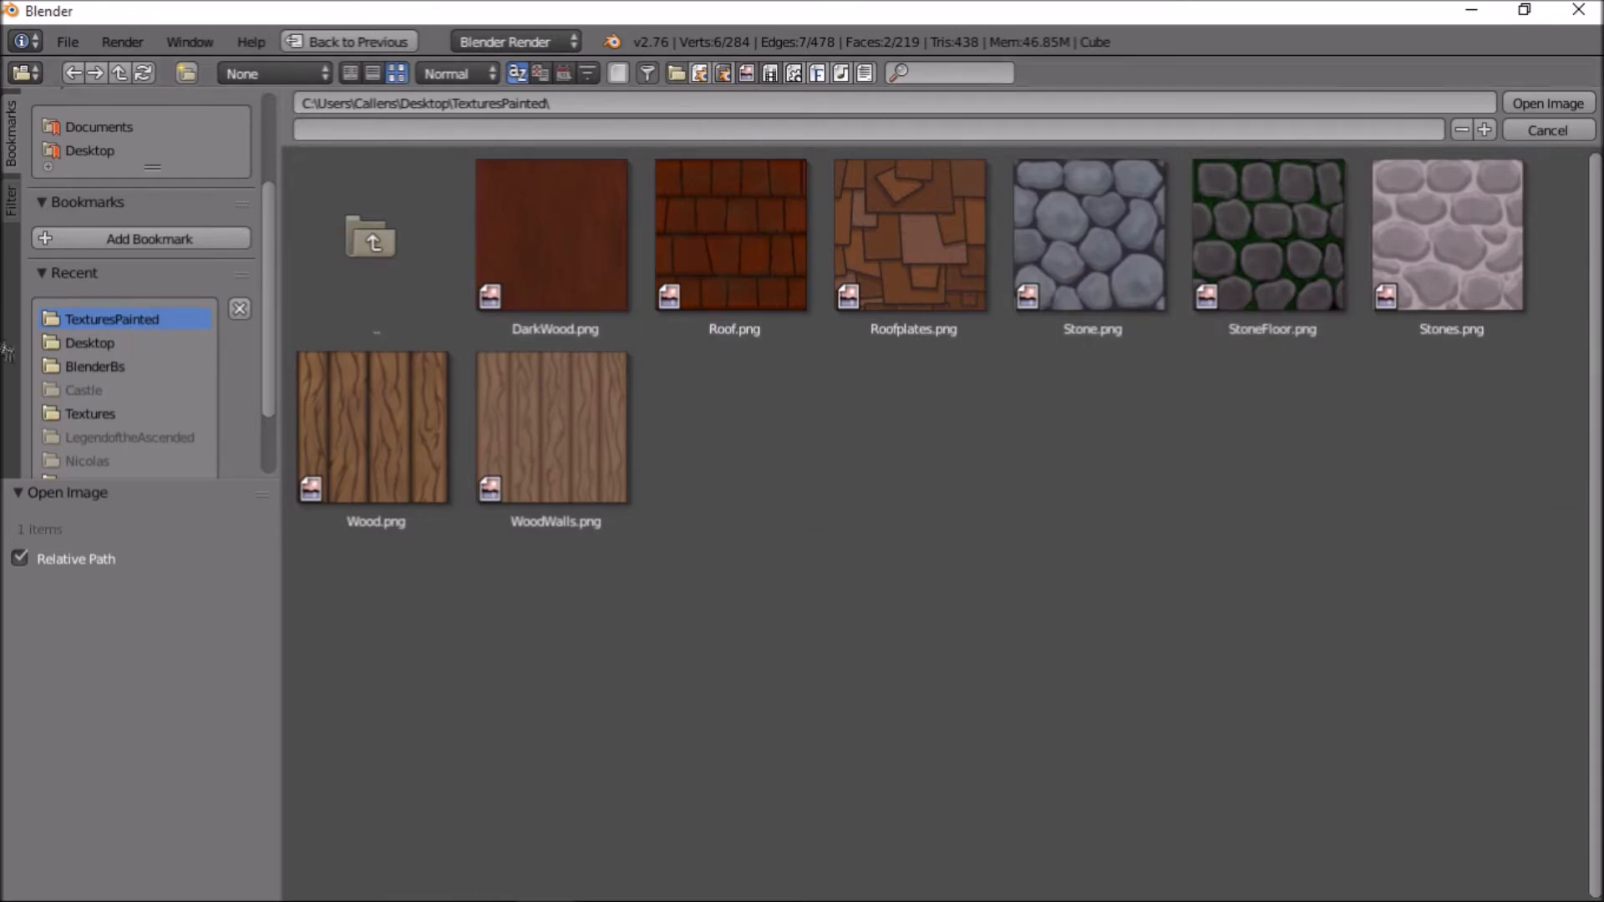
click(130, 344)
click(1086, 459)
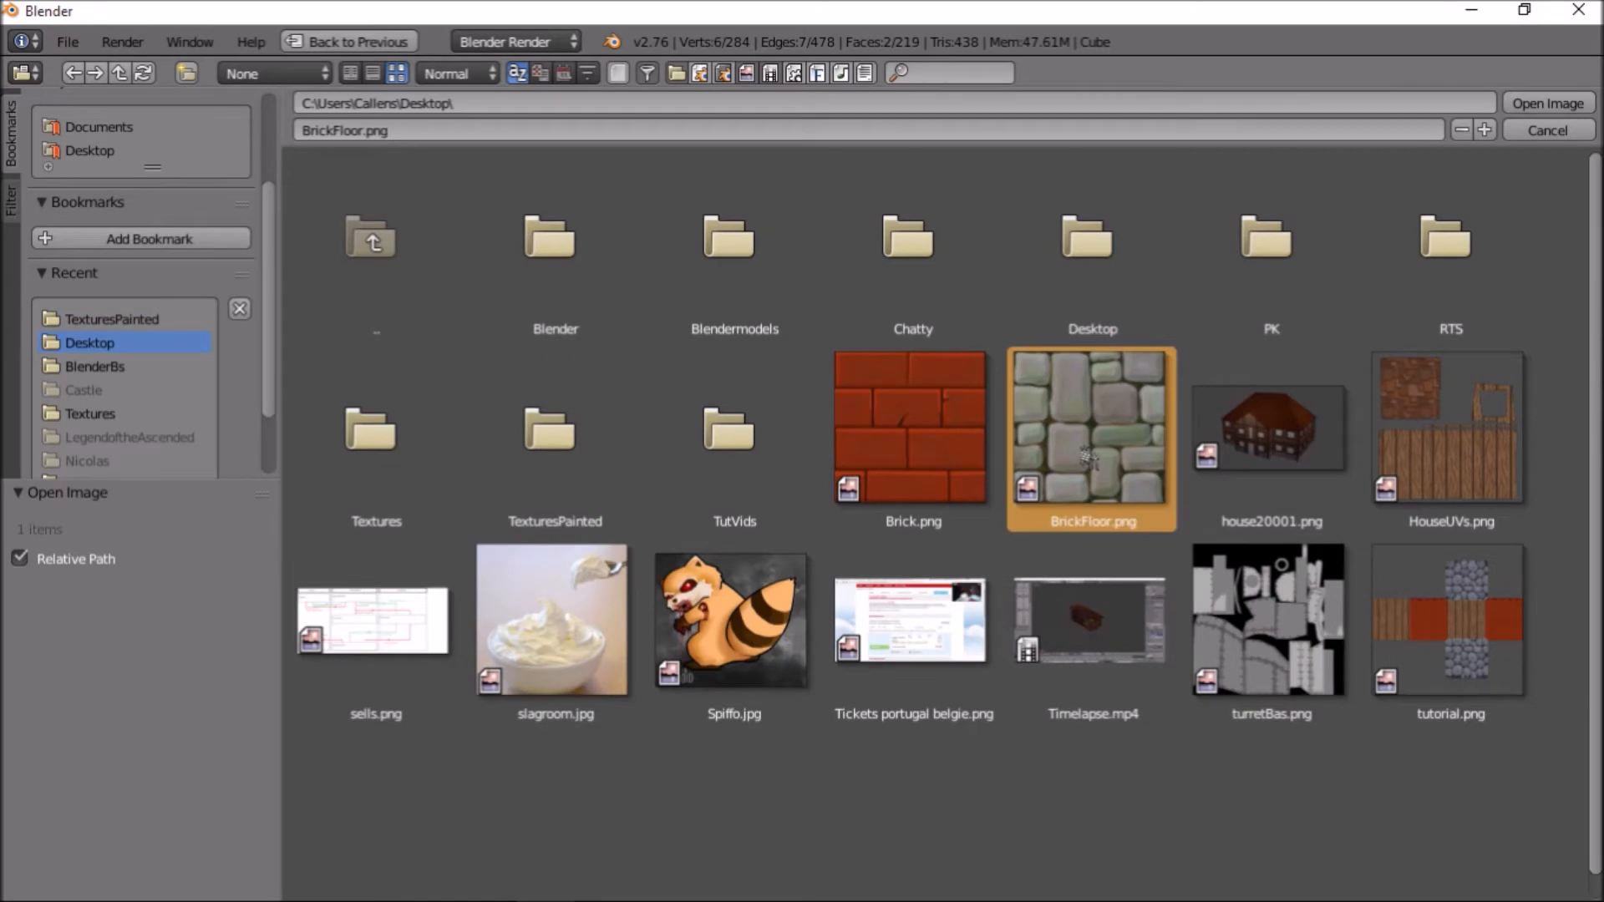
double_click(1089, 459)
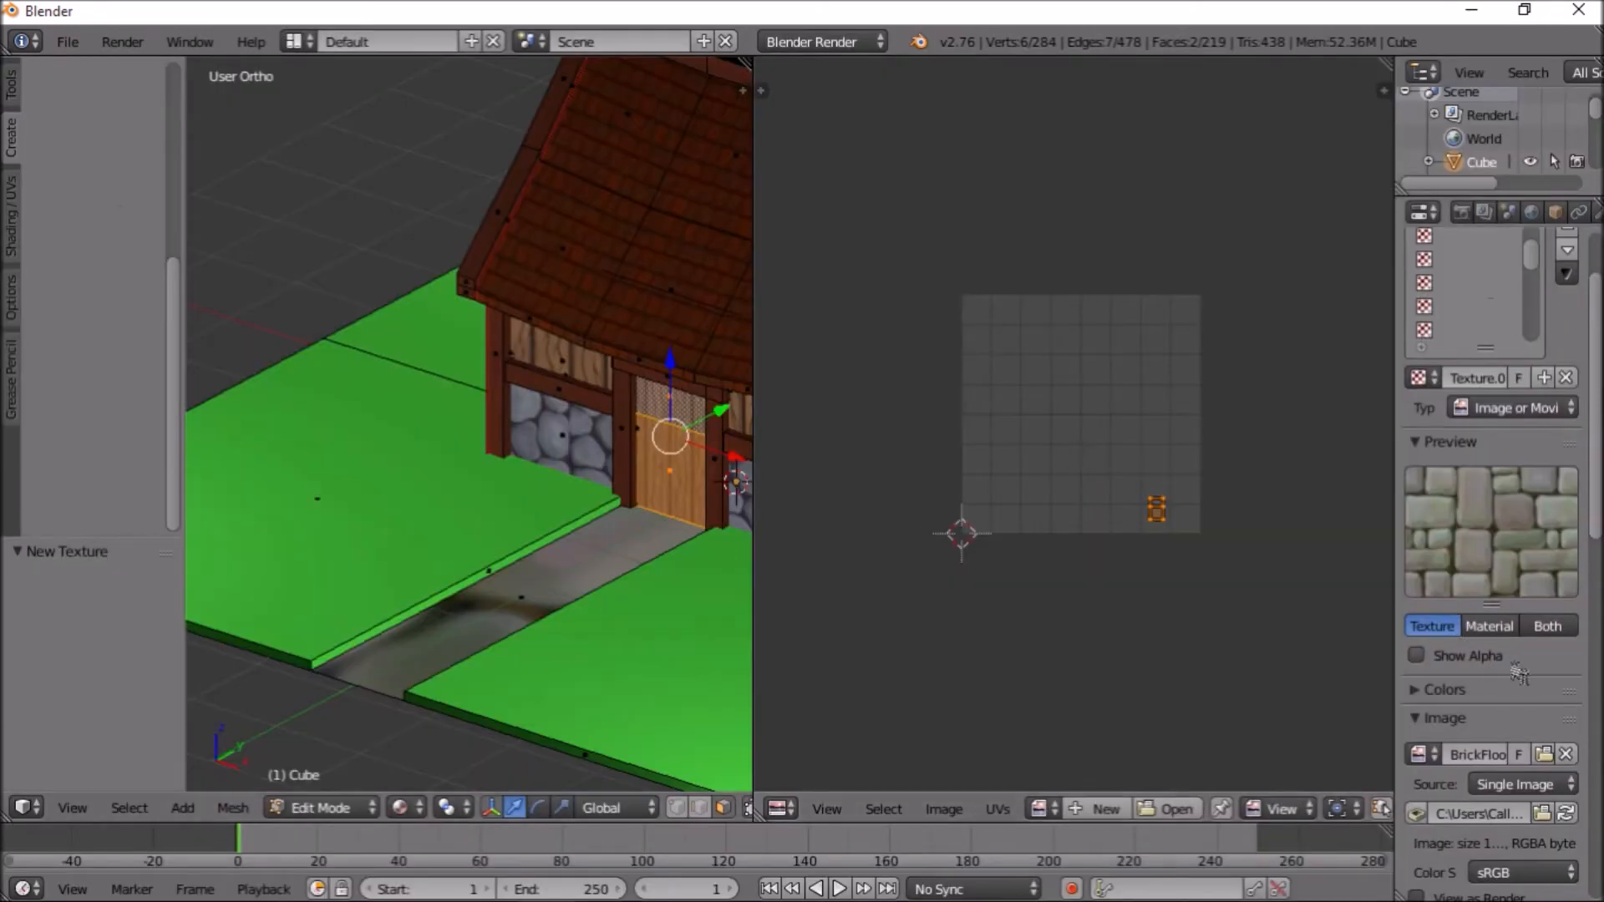
Open the X mapping size of the floor path texture for editing
scroll(1519, 672, down, 8)
scroll(1519, 673, down, 5)
click(1538, 712)
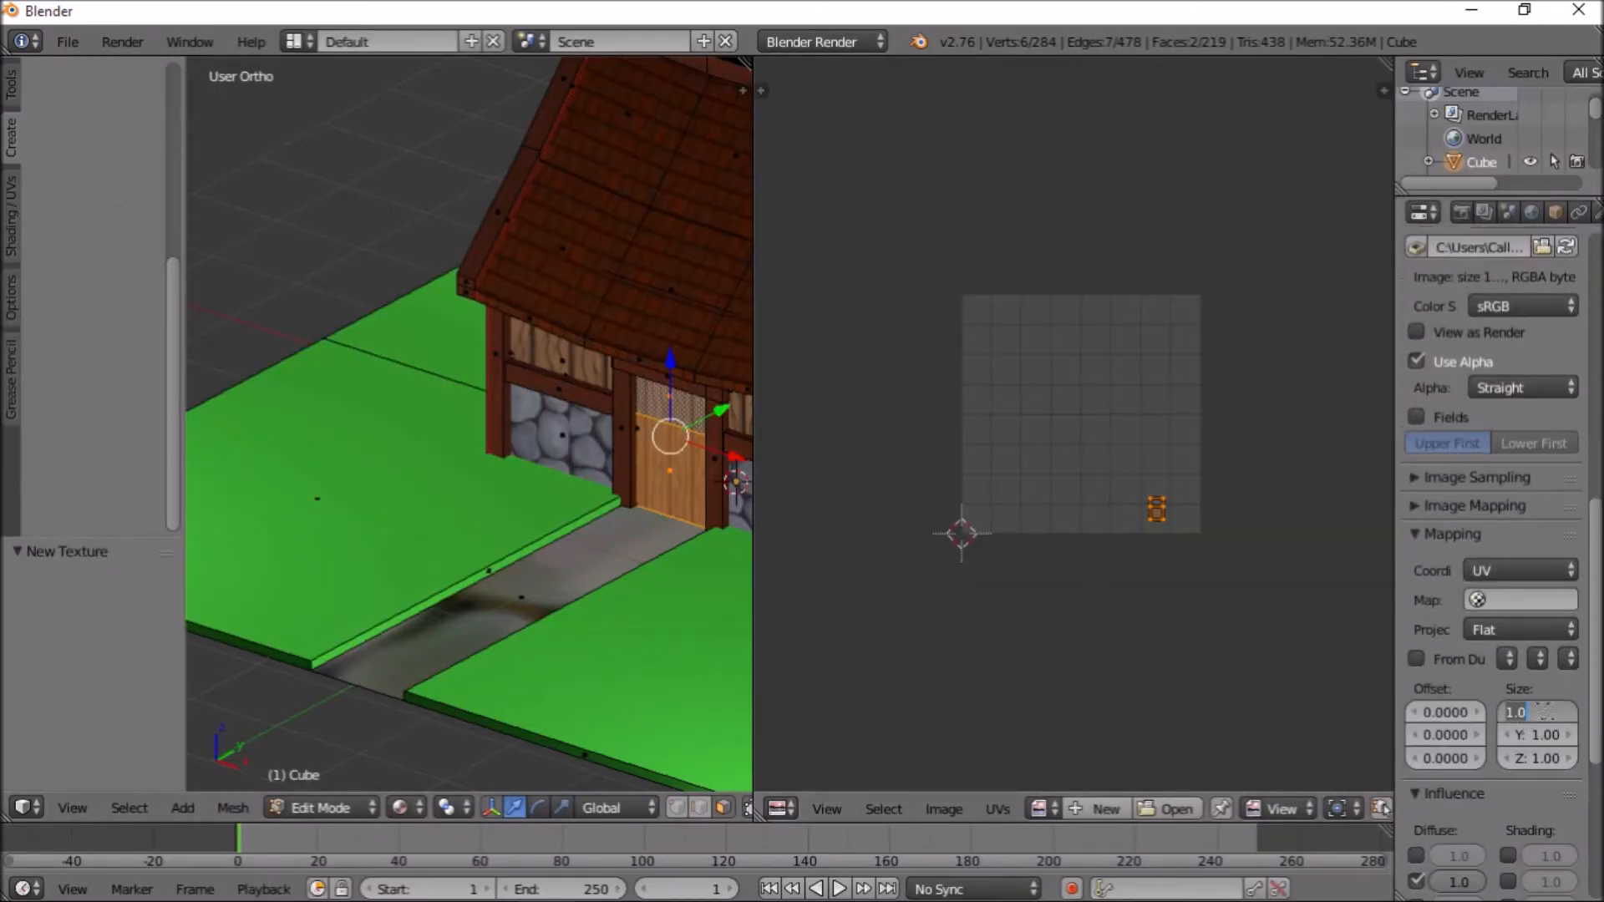
Set the stone path texture's mapping size to 12 in both X and Y
text(12)
key(Return)
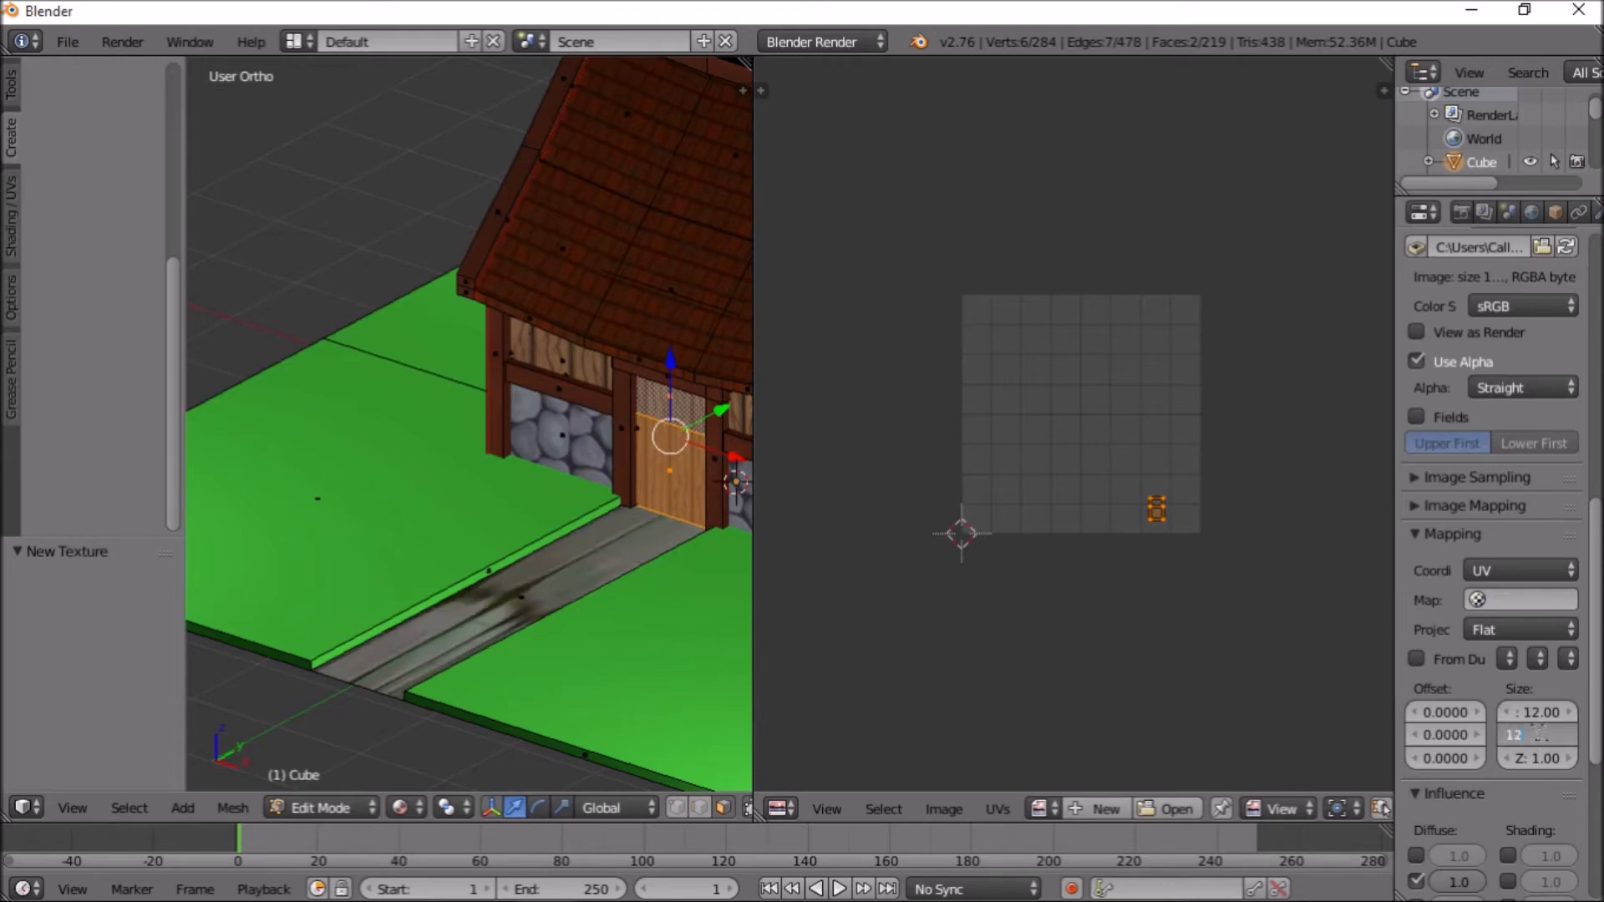
key(Return)
middle_drag(438, 637, 503, 682)
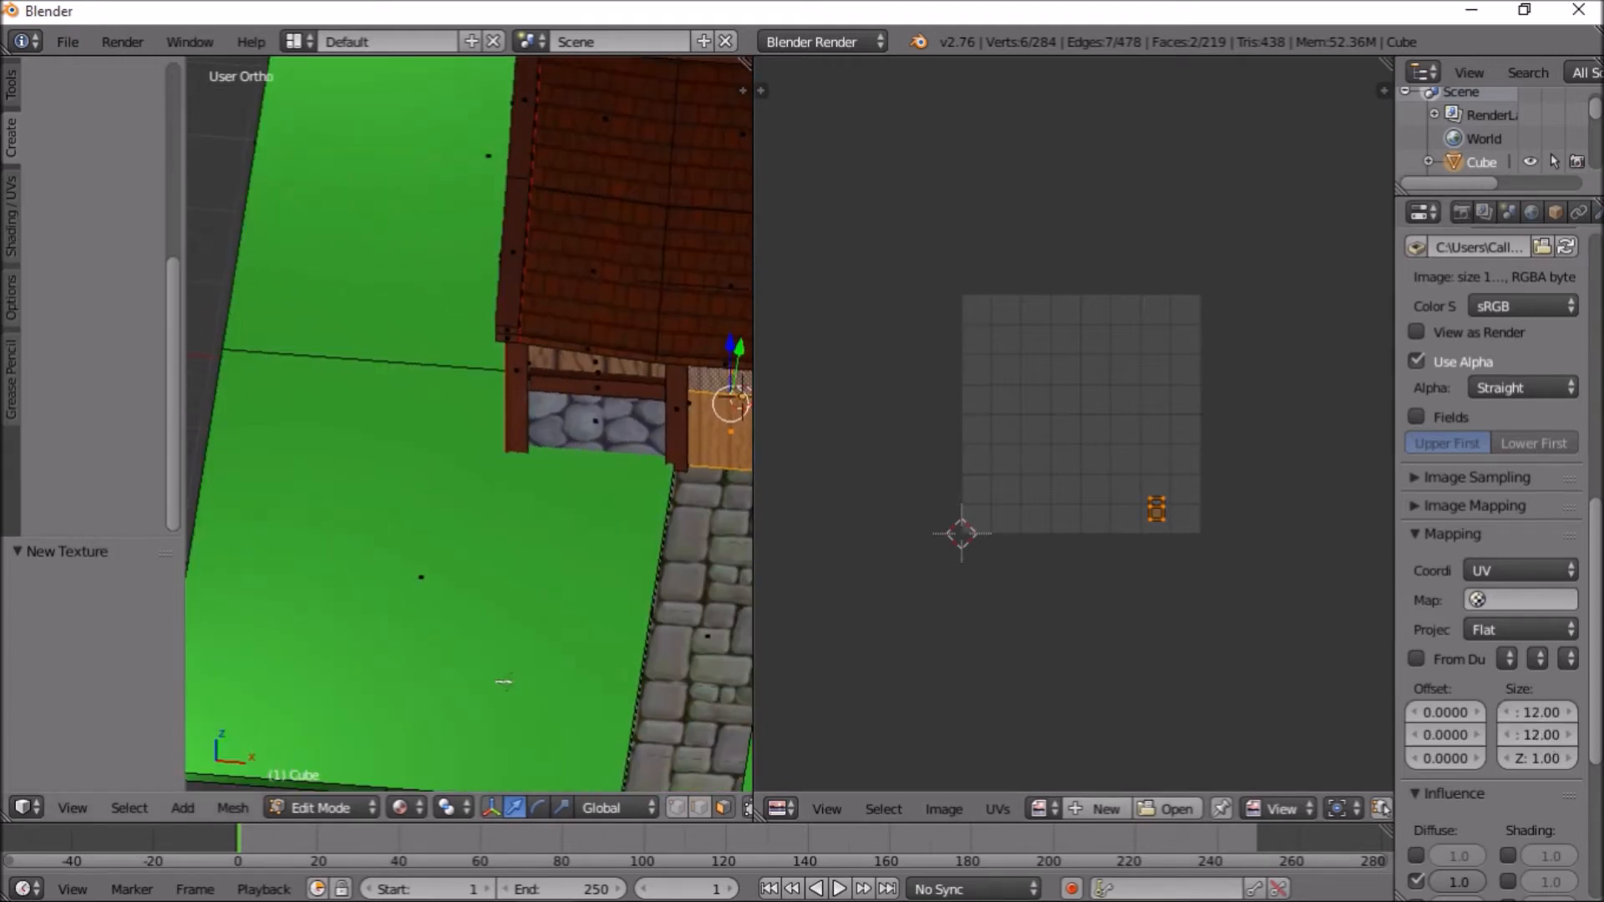
scroll(503, 682, down, 3)
middle_drag(468, 613, 471, 627)
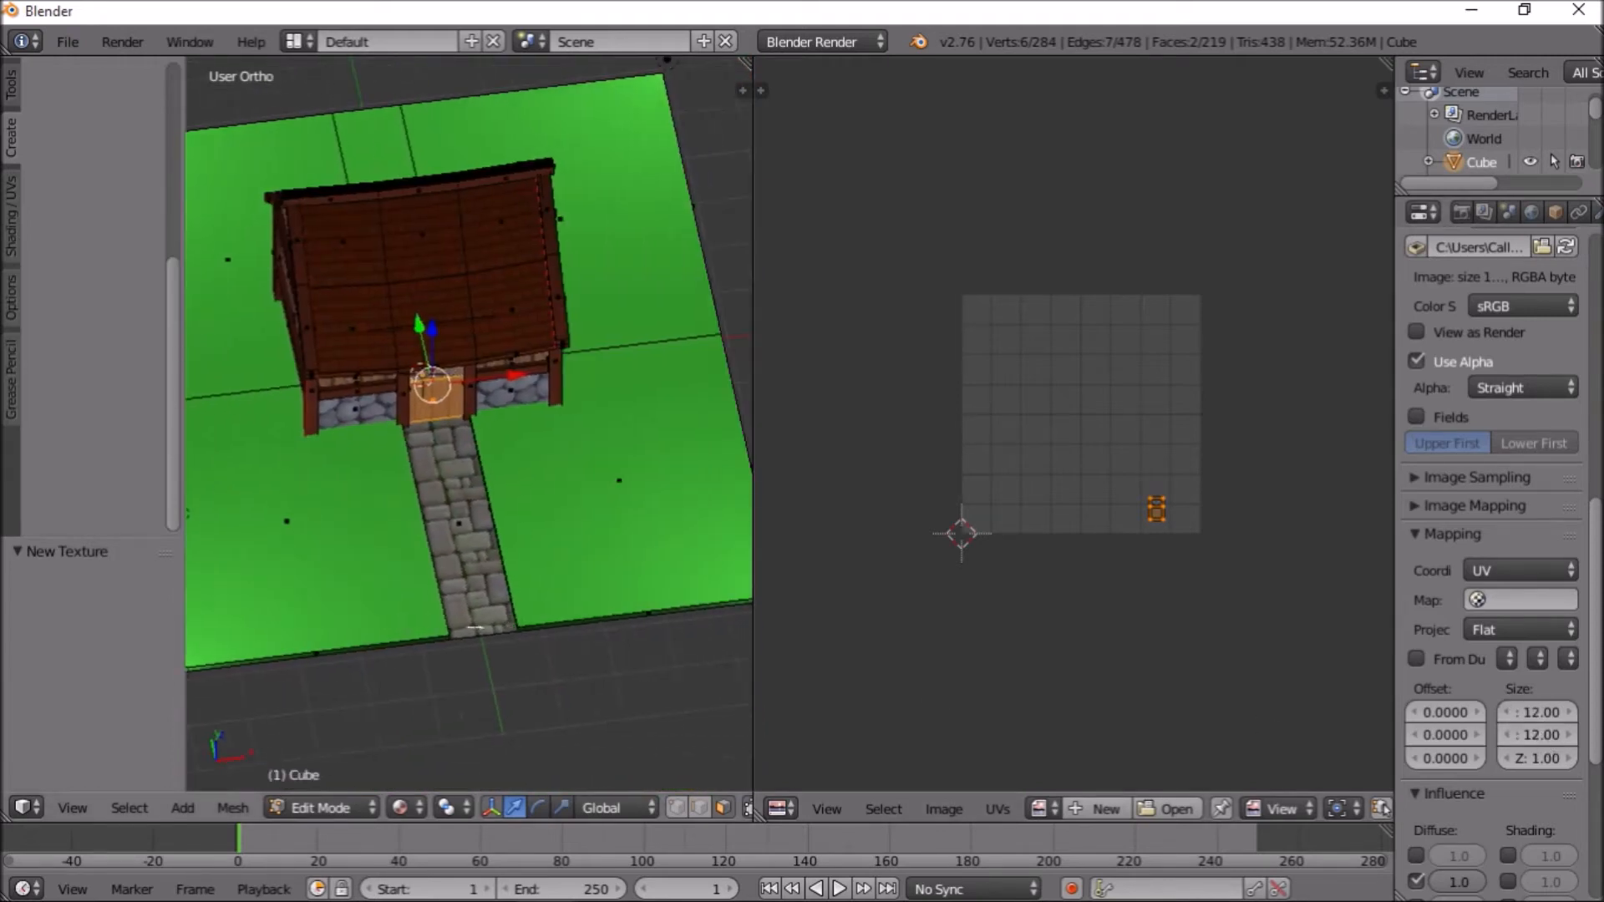
scroll(471, 627, up, 5)
shift+scroll(471, 627, down, 3)
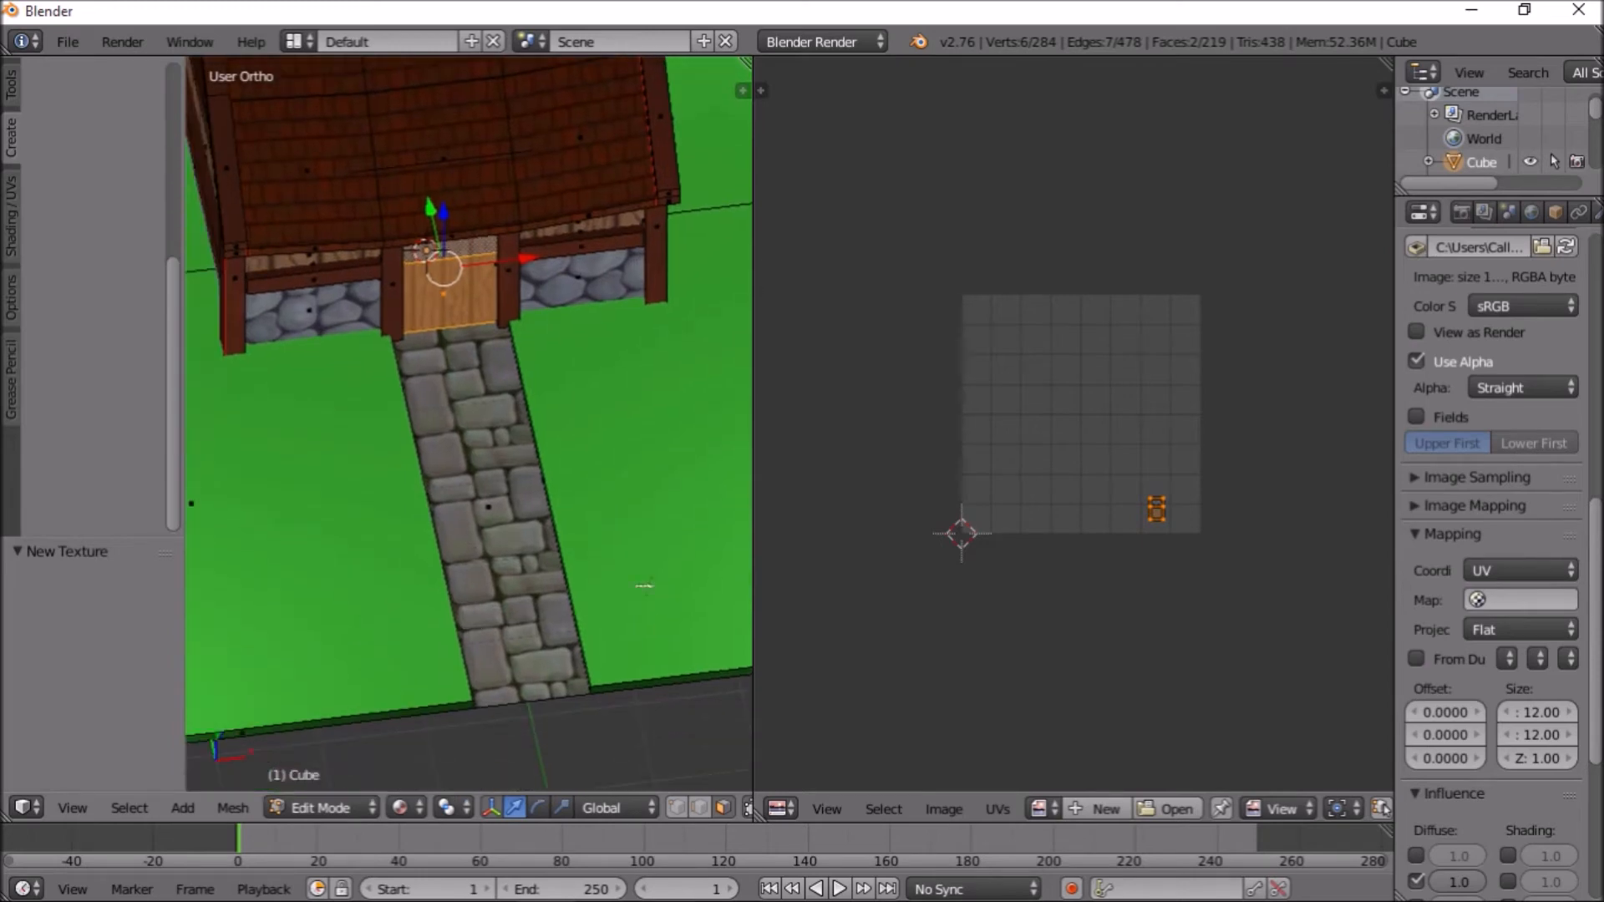
Set the stone path texture's mapping size to 15 in both X and Y
click(1527, 711)
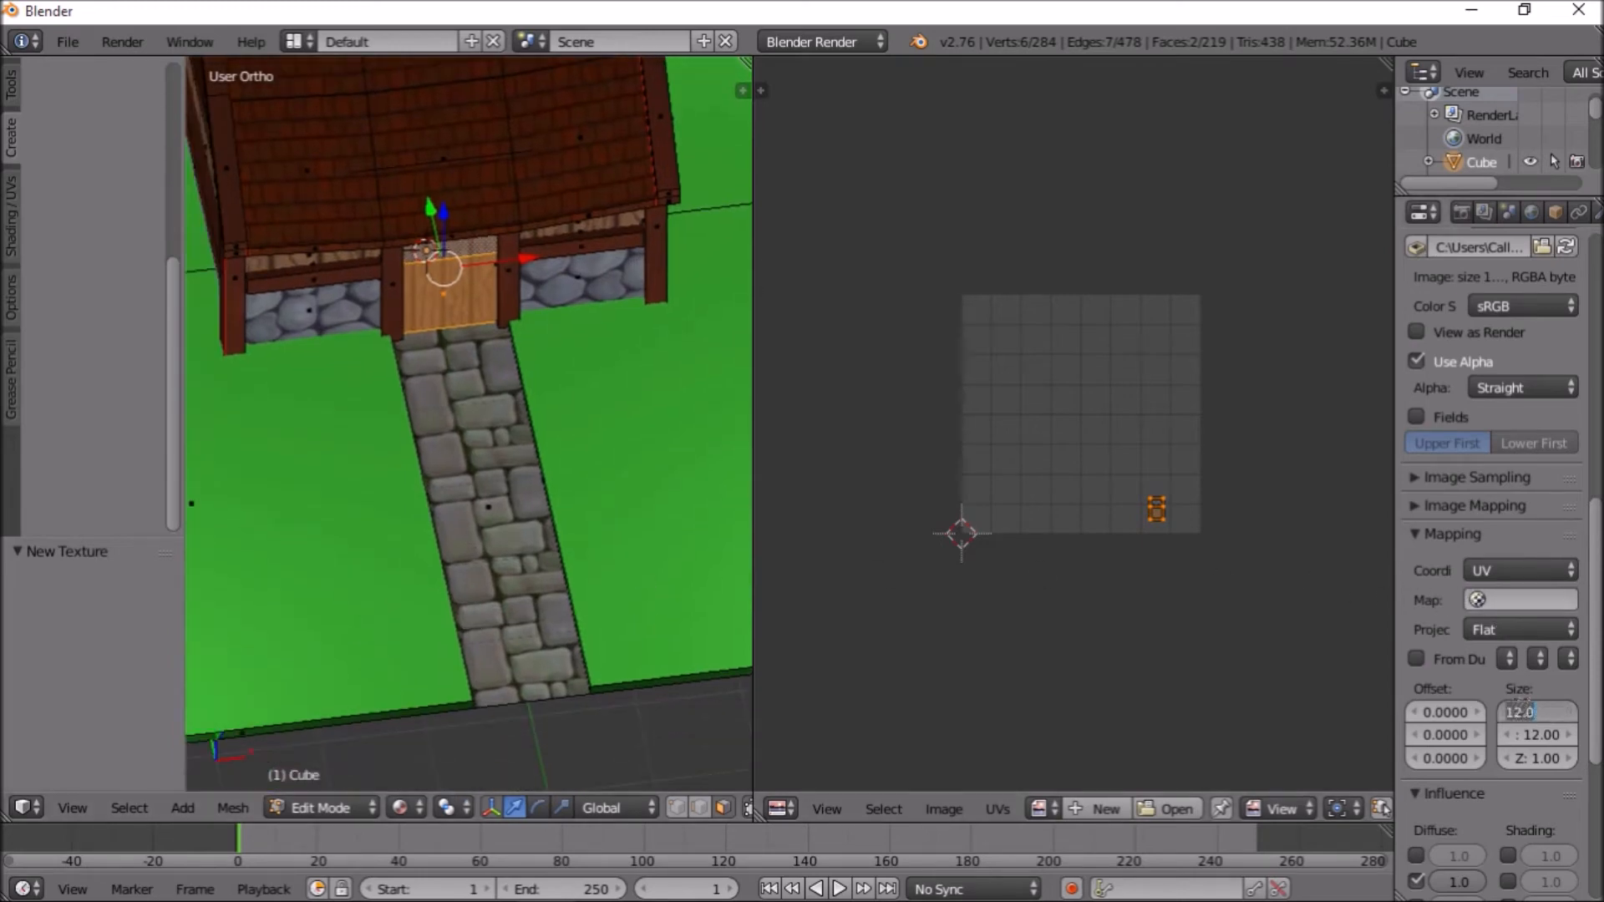
text(15)
key(Return)
click(1540, 735)
text(15)
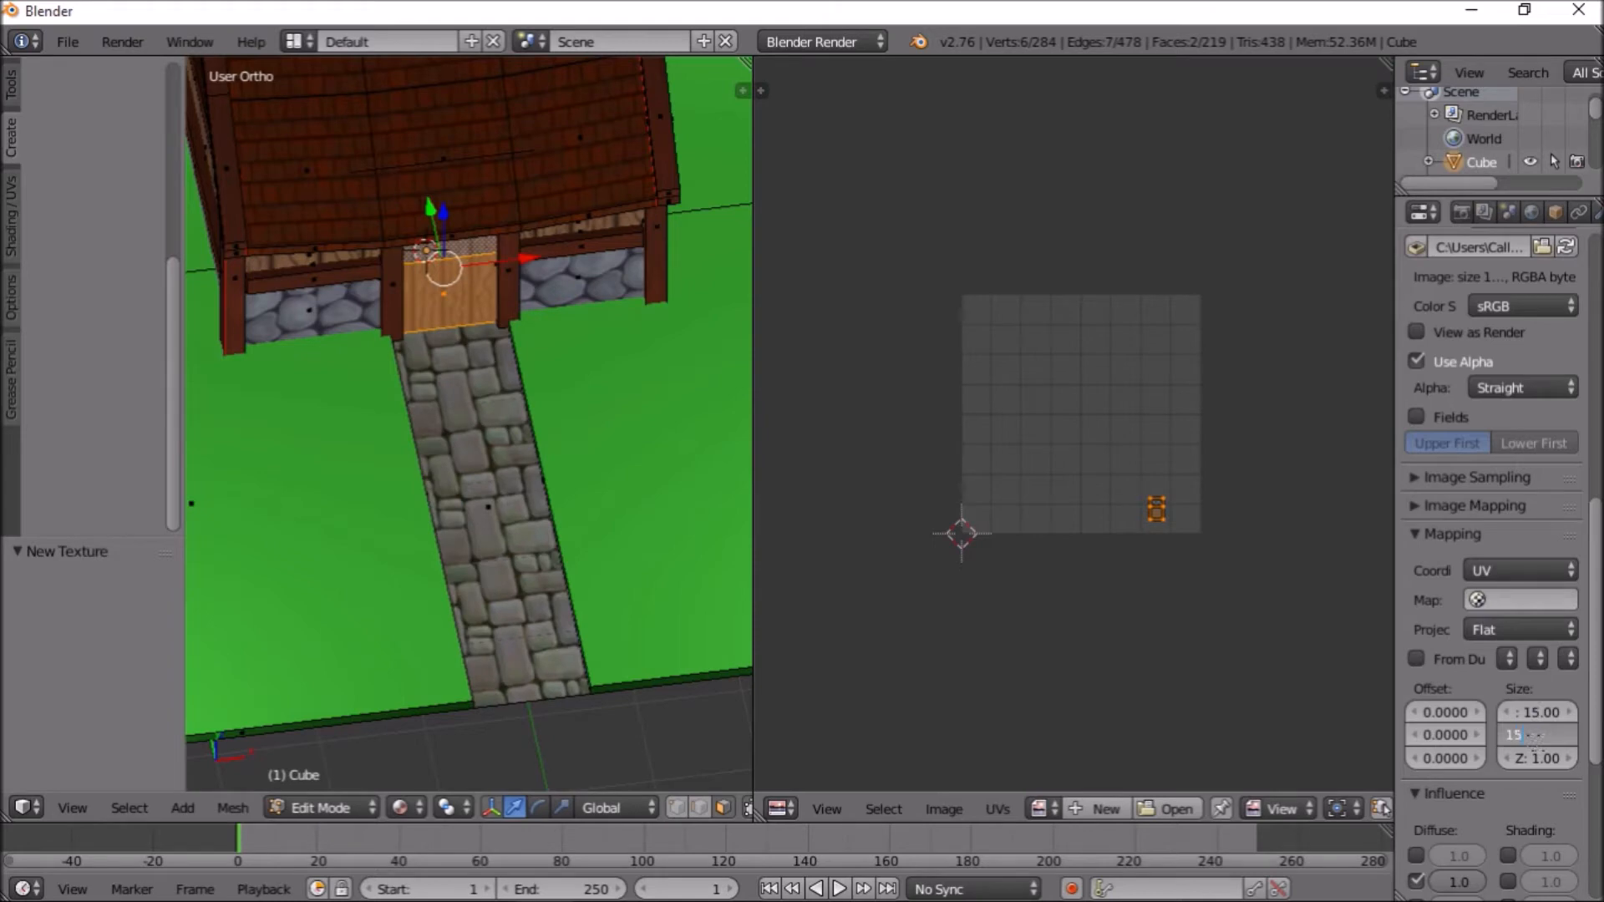
key(Return)
Assign the Grass material to the narrow side face of the lawn along the stone path and leave Edit Mode
middle_drag(720, 576, 676, 418)
right_click(670, 399)
middle_drag(1537, 218, 1479, 219)
scroll(1495, 219, down, 2)
click(1537, 212)
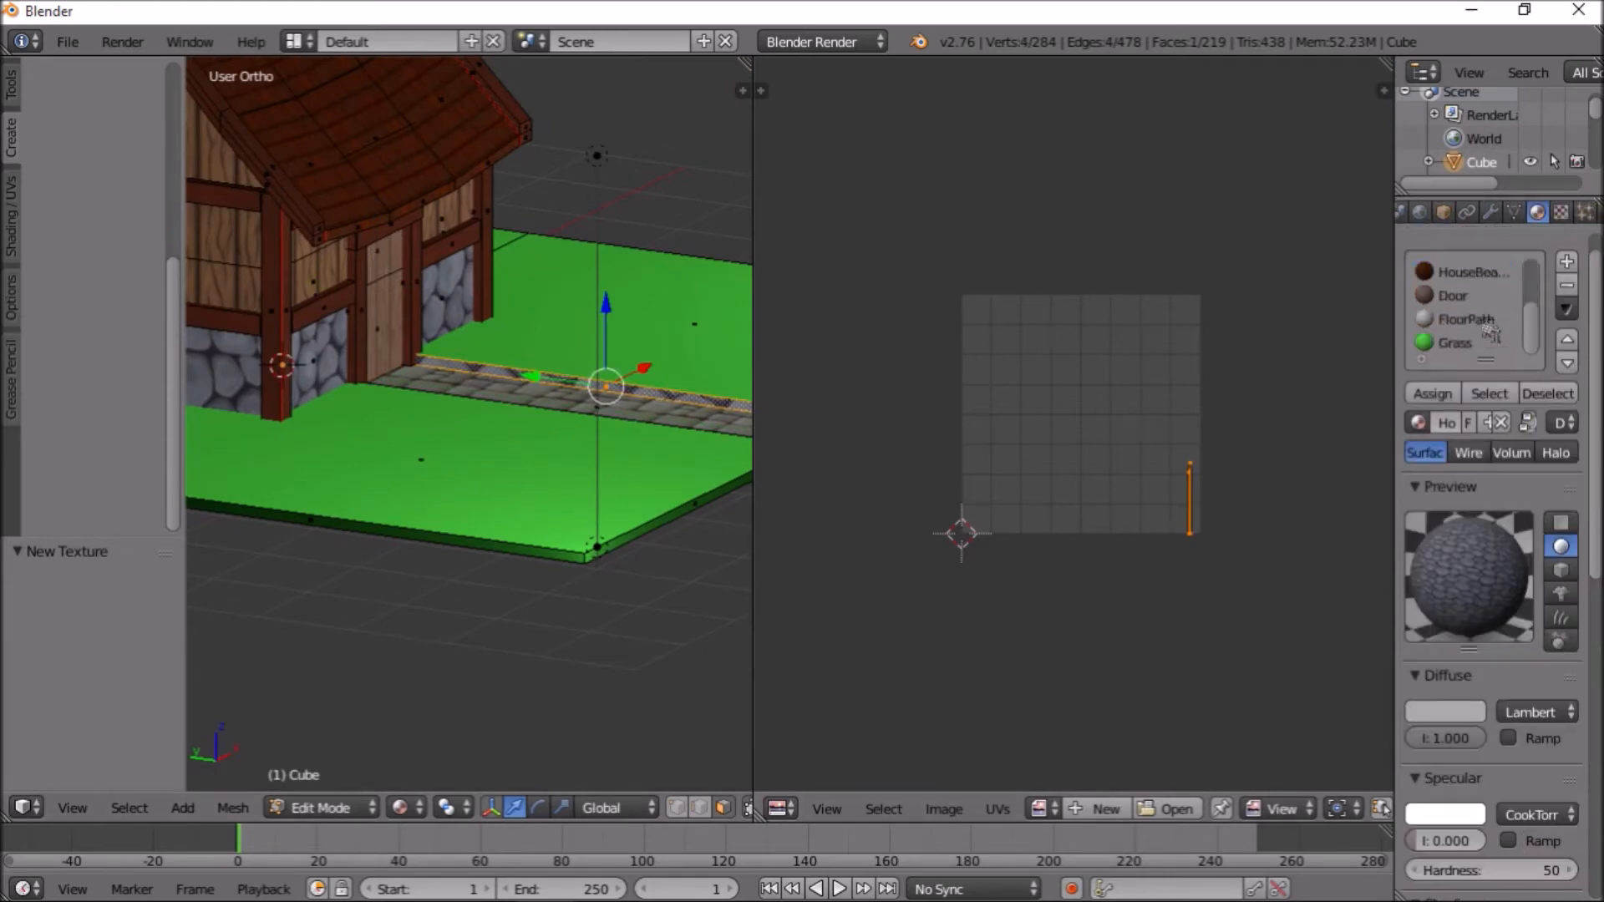
click(1470, 343)
click(1433, 393)
key(Tab)
middle_drag(454, 494, 344, 482)
middle_drag(438, 447, 449, 469)
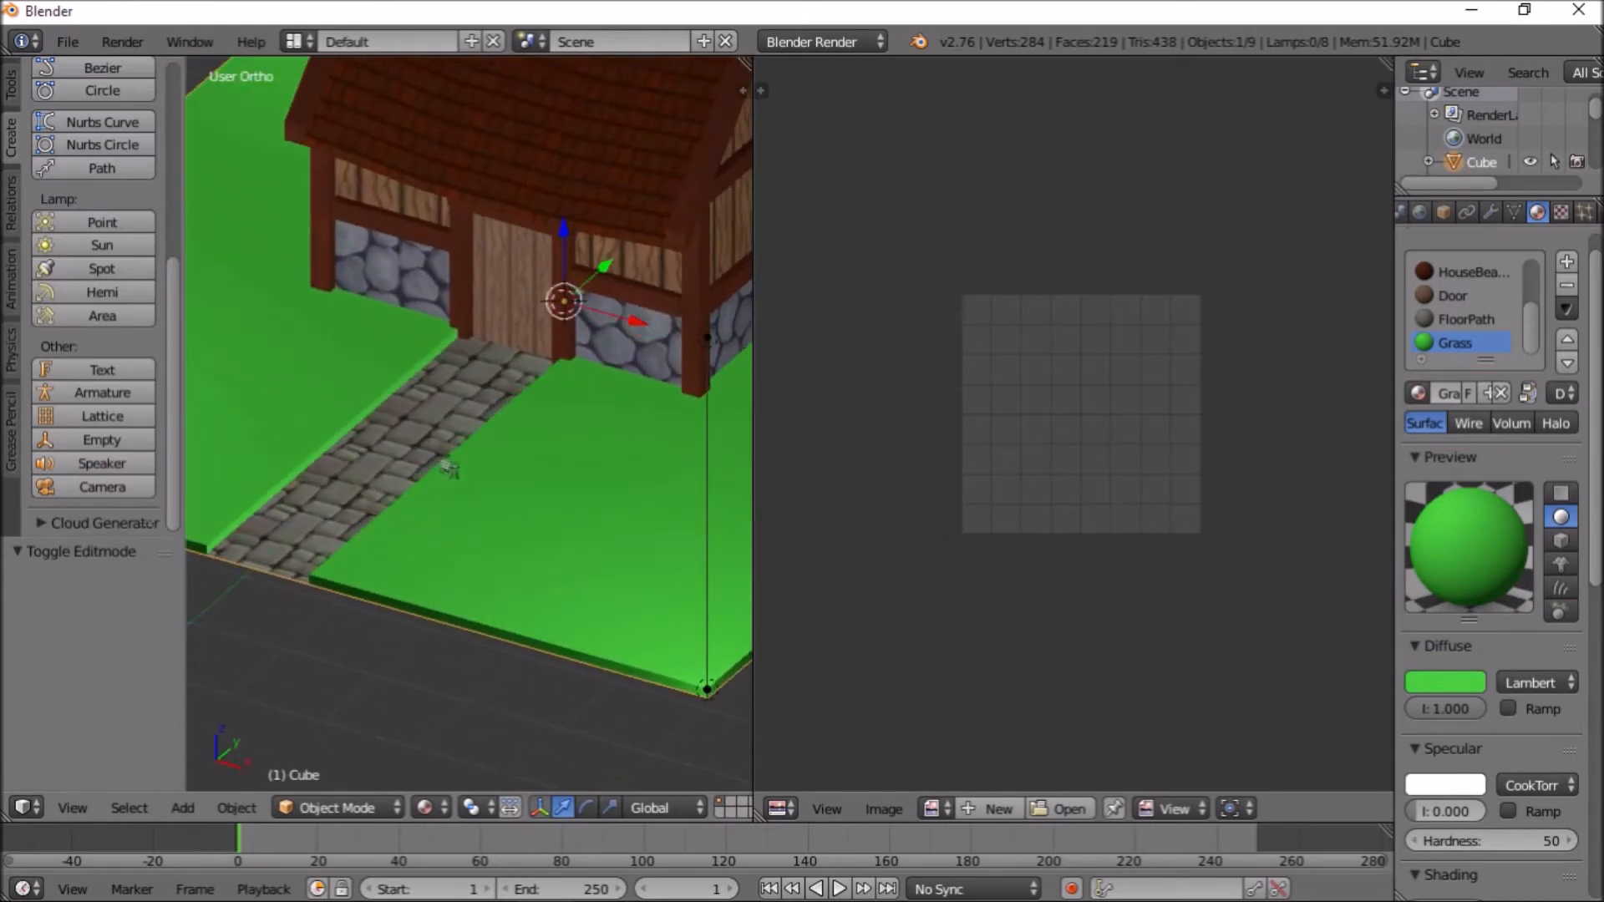
scroll(313, 508, down, 7)
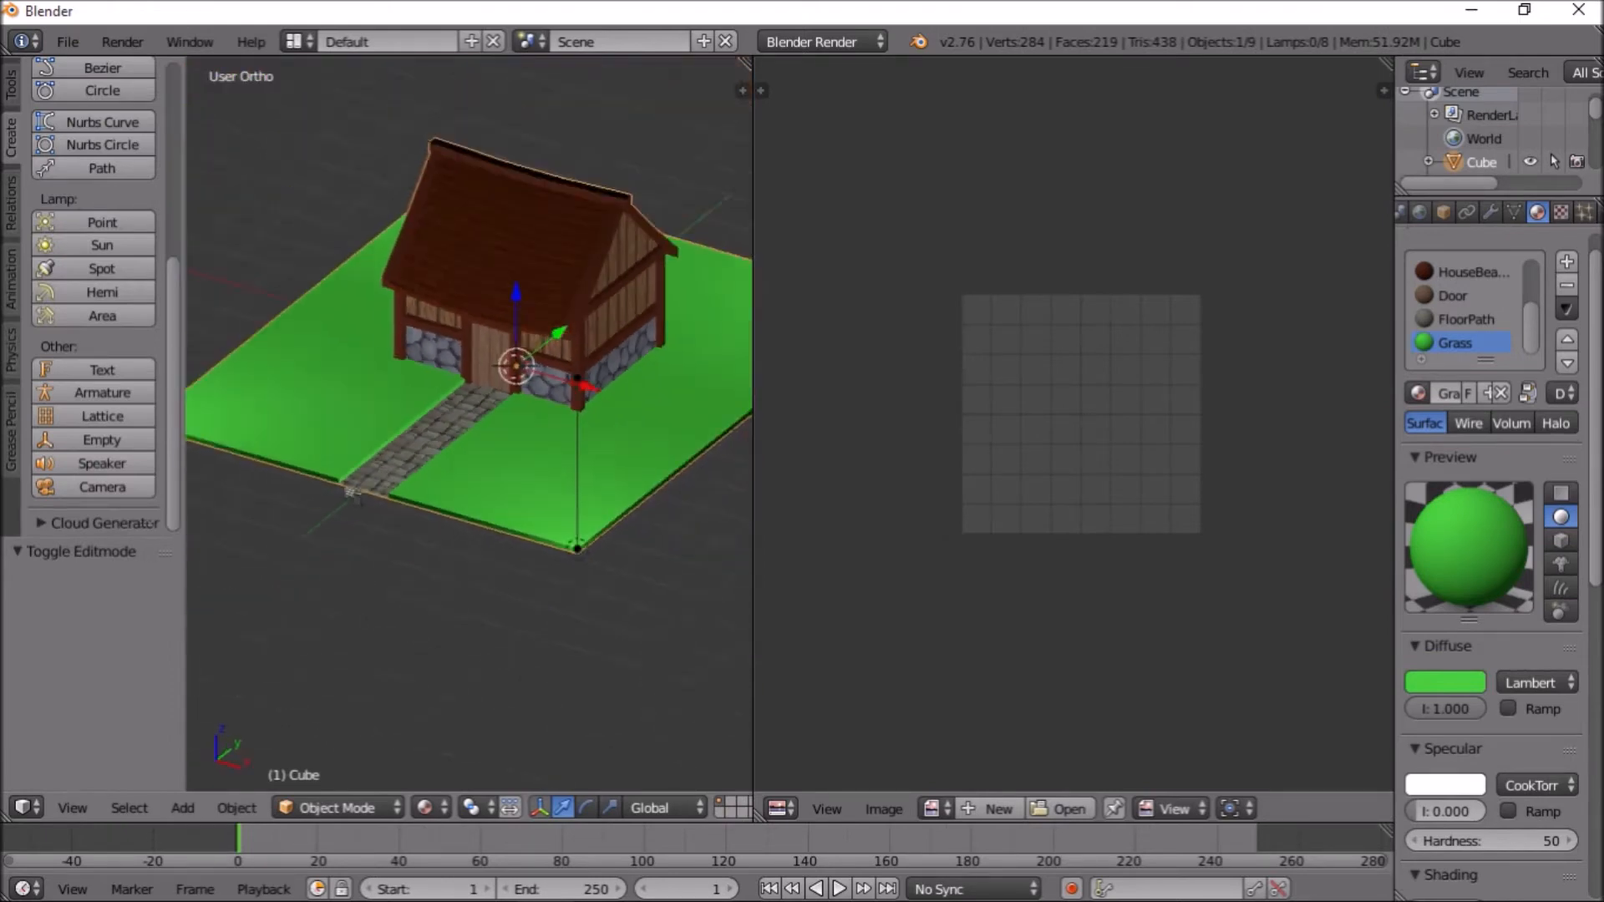
scroll(443, 479, up, 5)
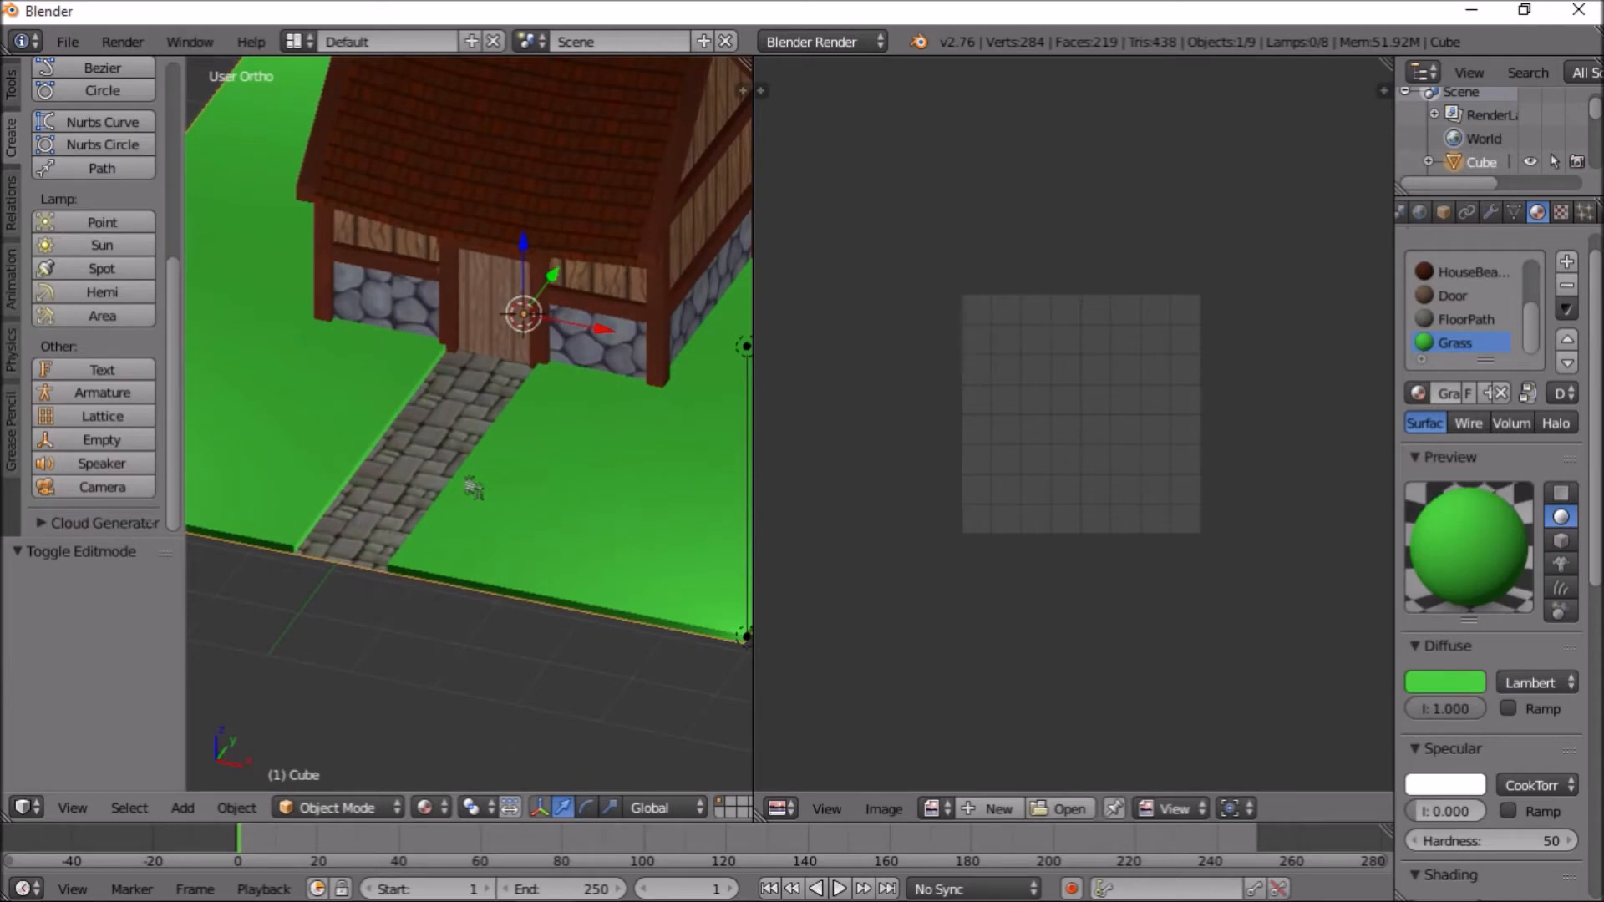
scroll(473, 489, down, 4)
scroll(1571, 219, down, 3)
Add a new texture to the Grass material and set its type to Noise
click(1499, 213)
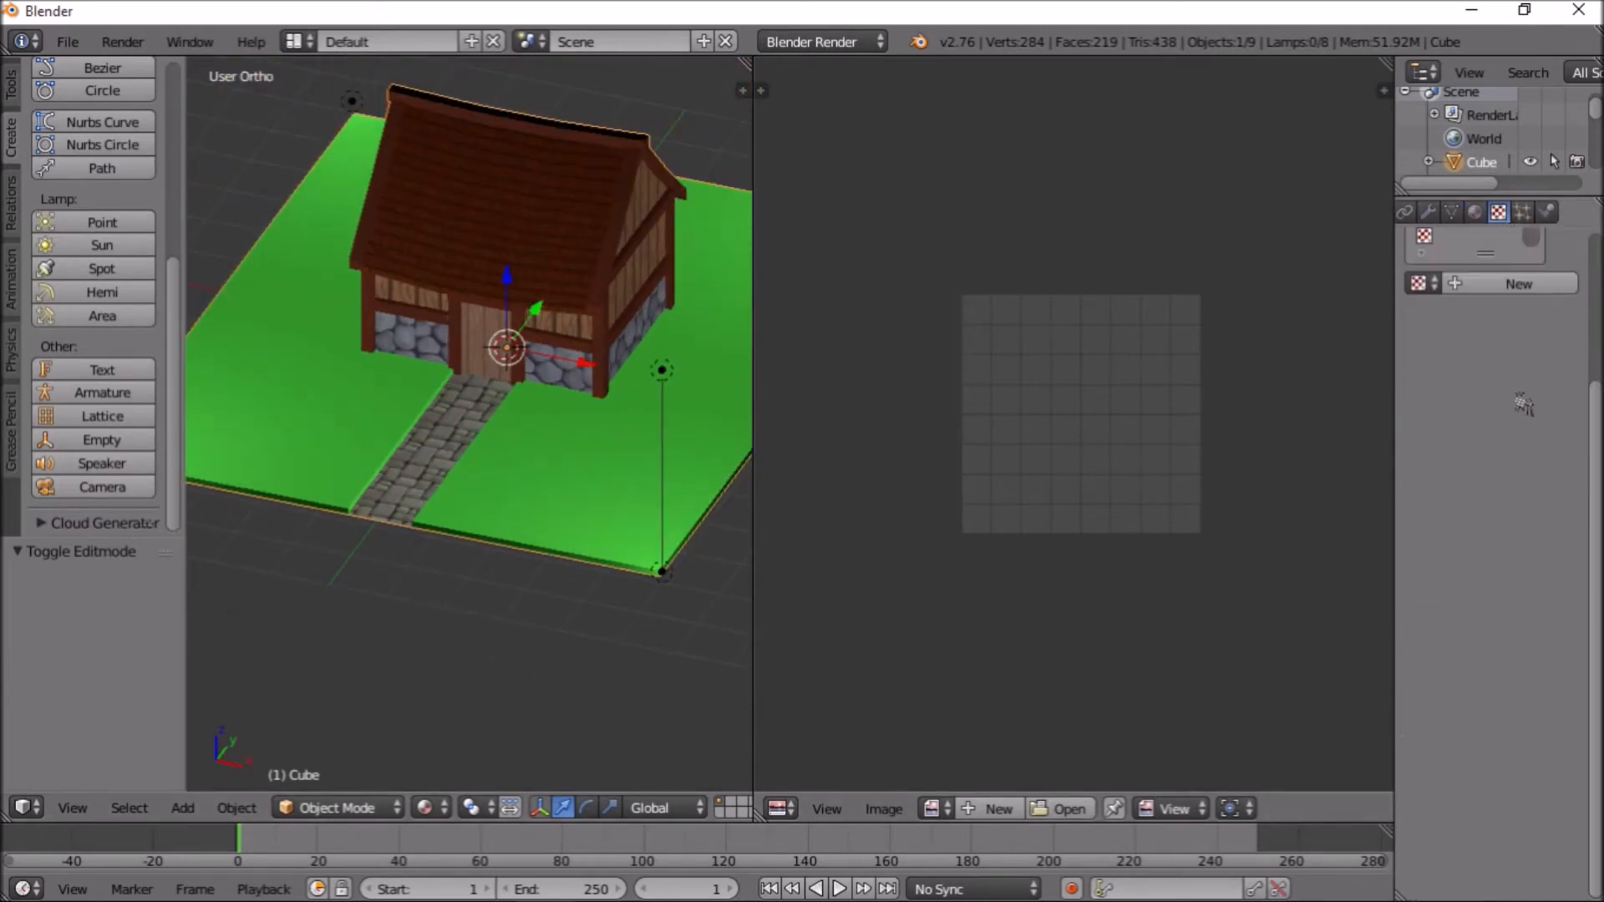
click(1519, 424)
click(1509, 456)
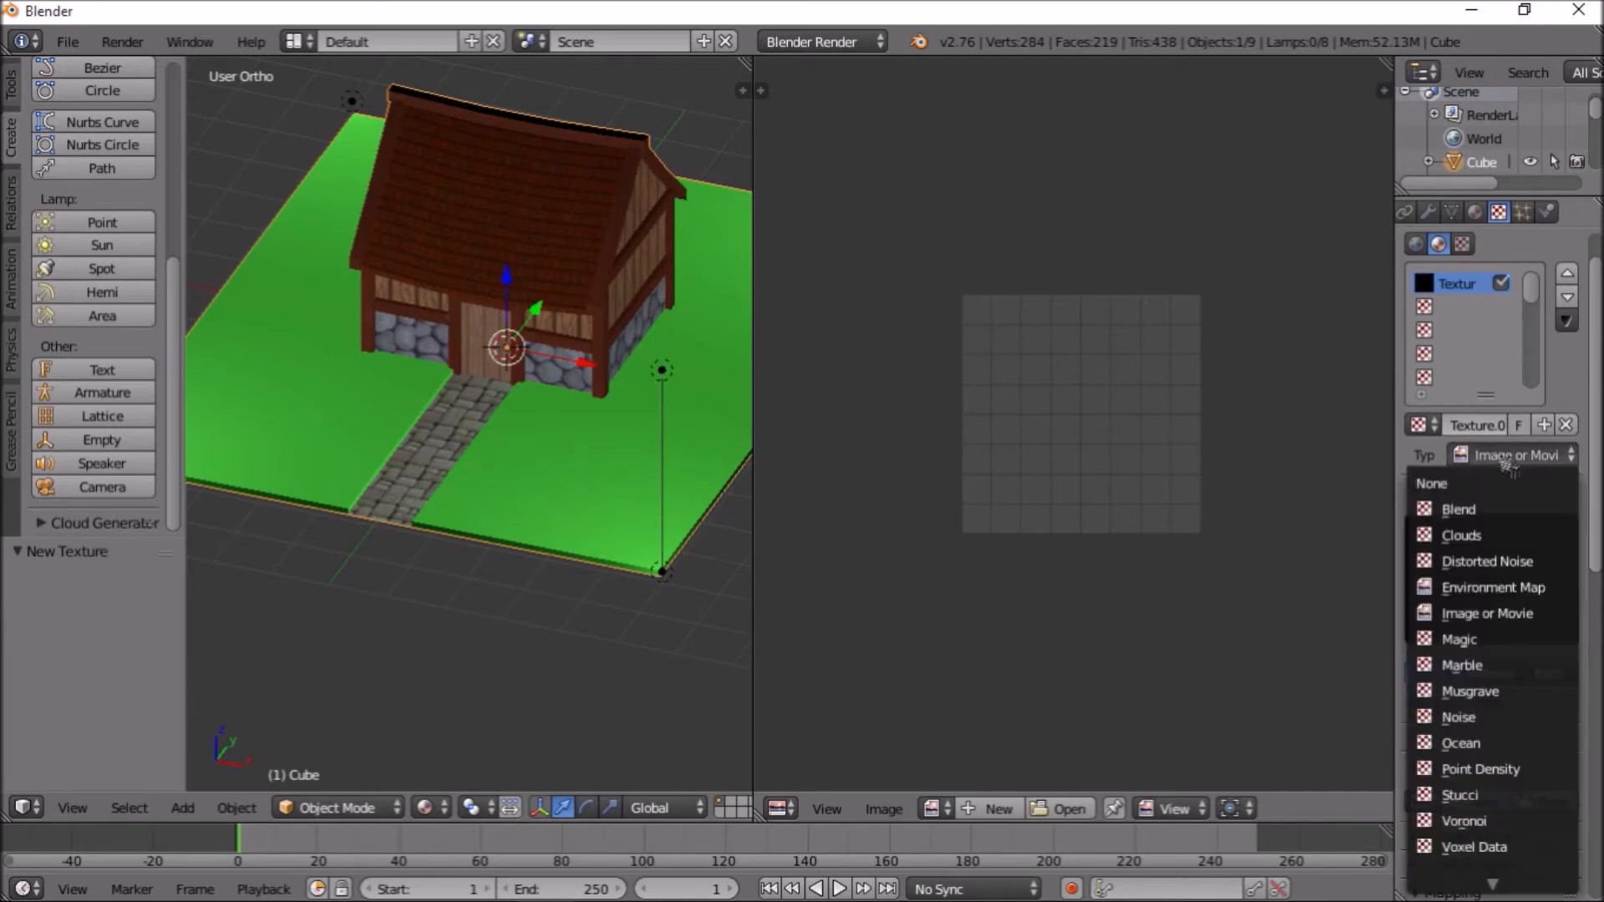
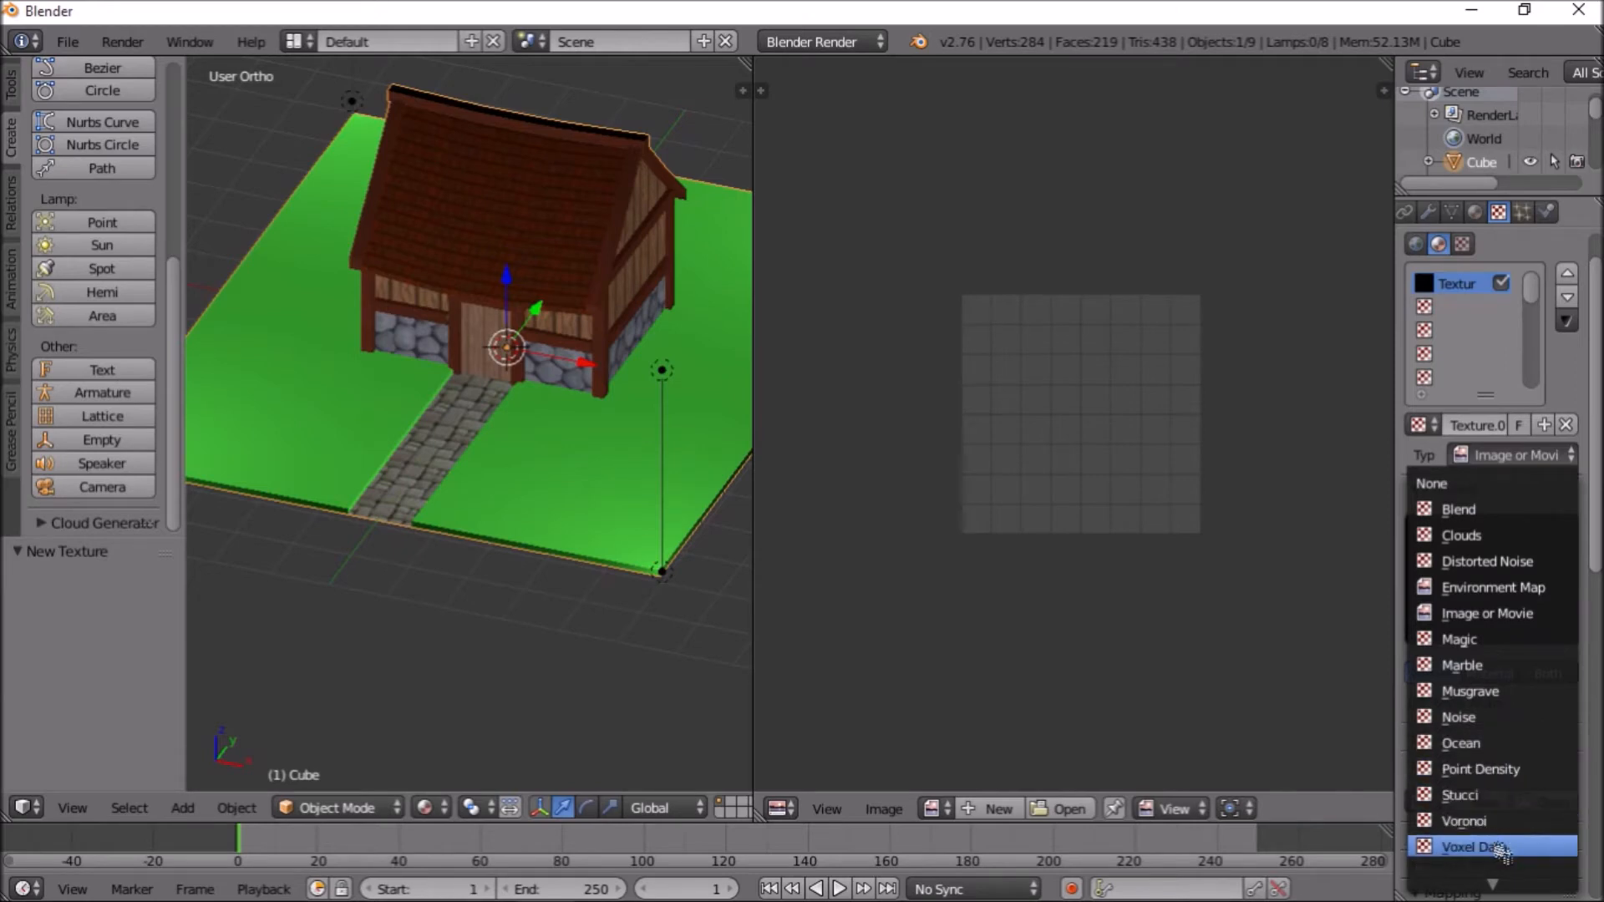
scroll(1509, 824, down, 2)
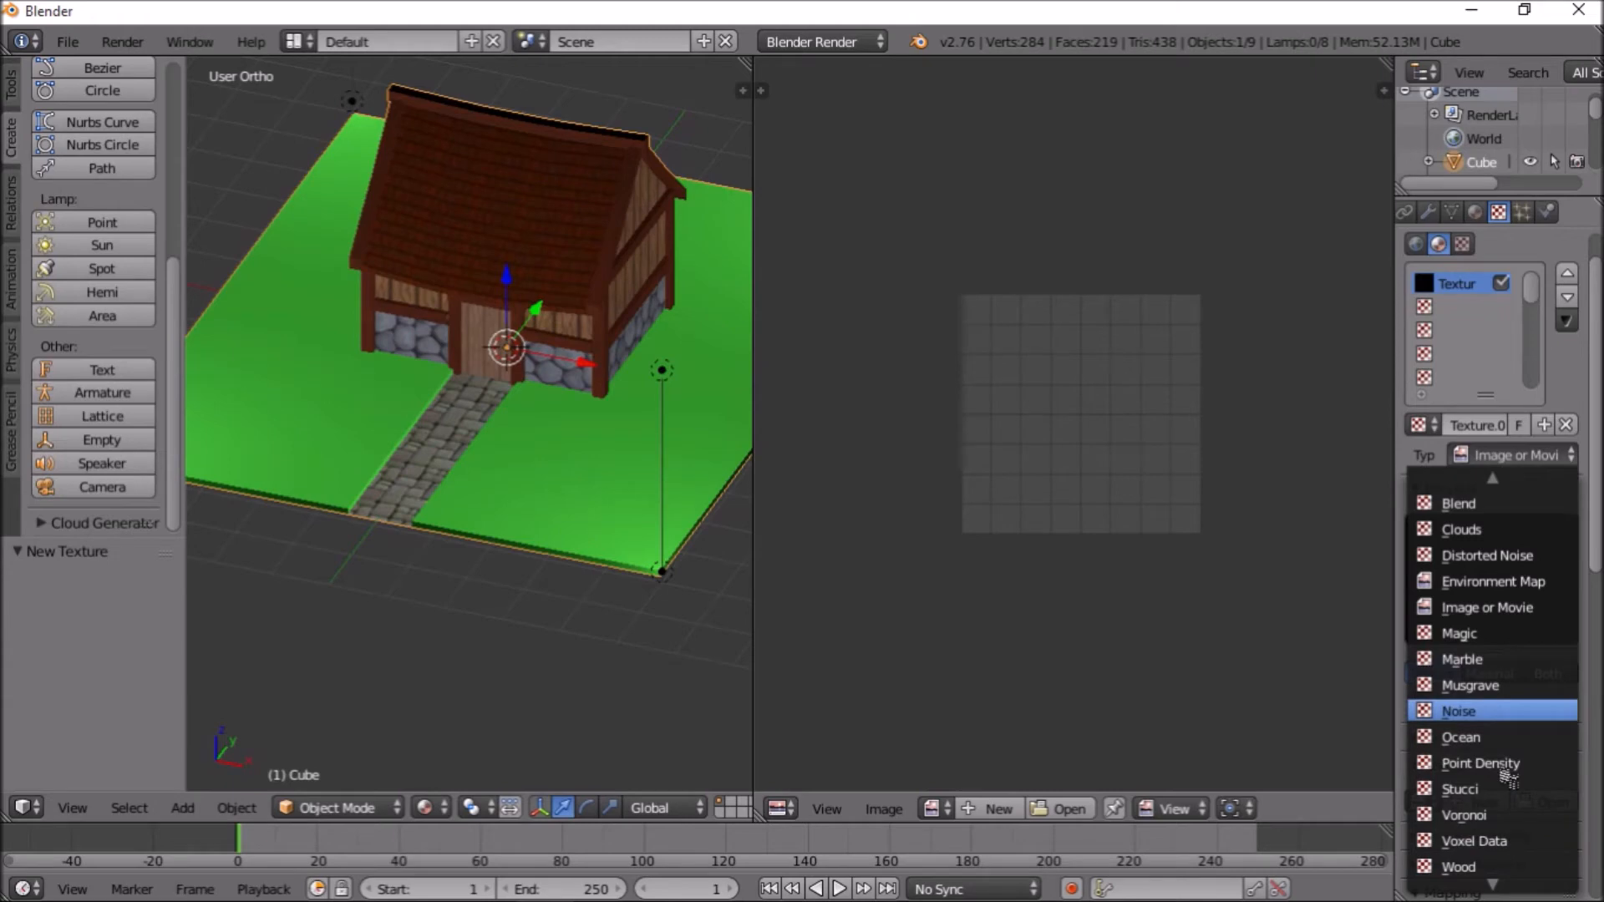
click(1504, 712)
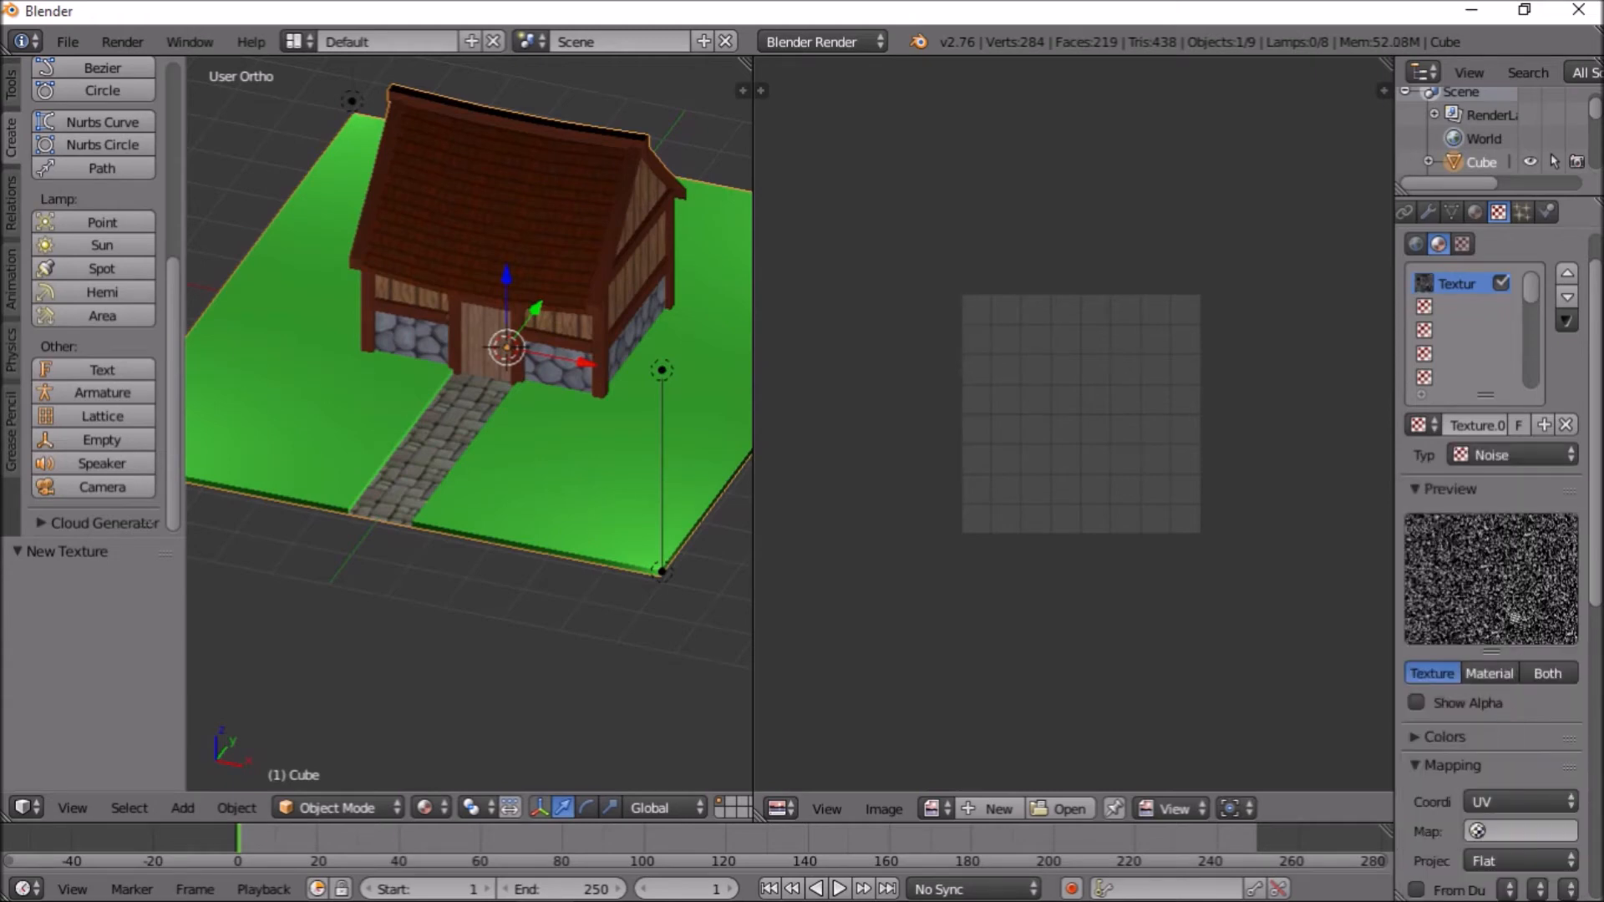
Enable RGB to Intensity for the grass texture and set its colour to dark green (R 0.001, G 0.152, B 0.000)
scroll(1442, 725, down, 10)
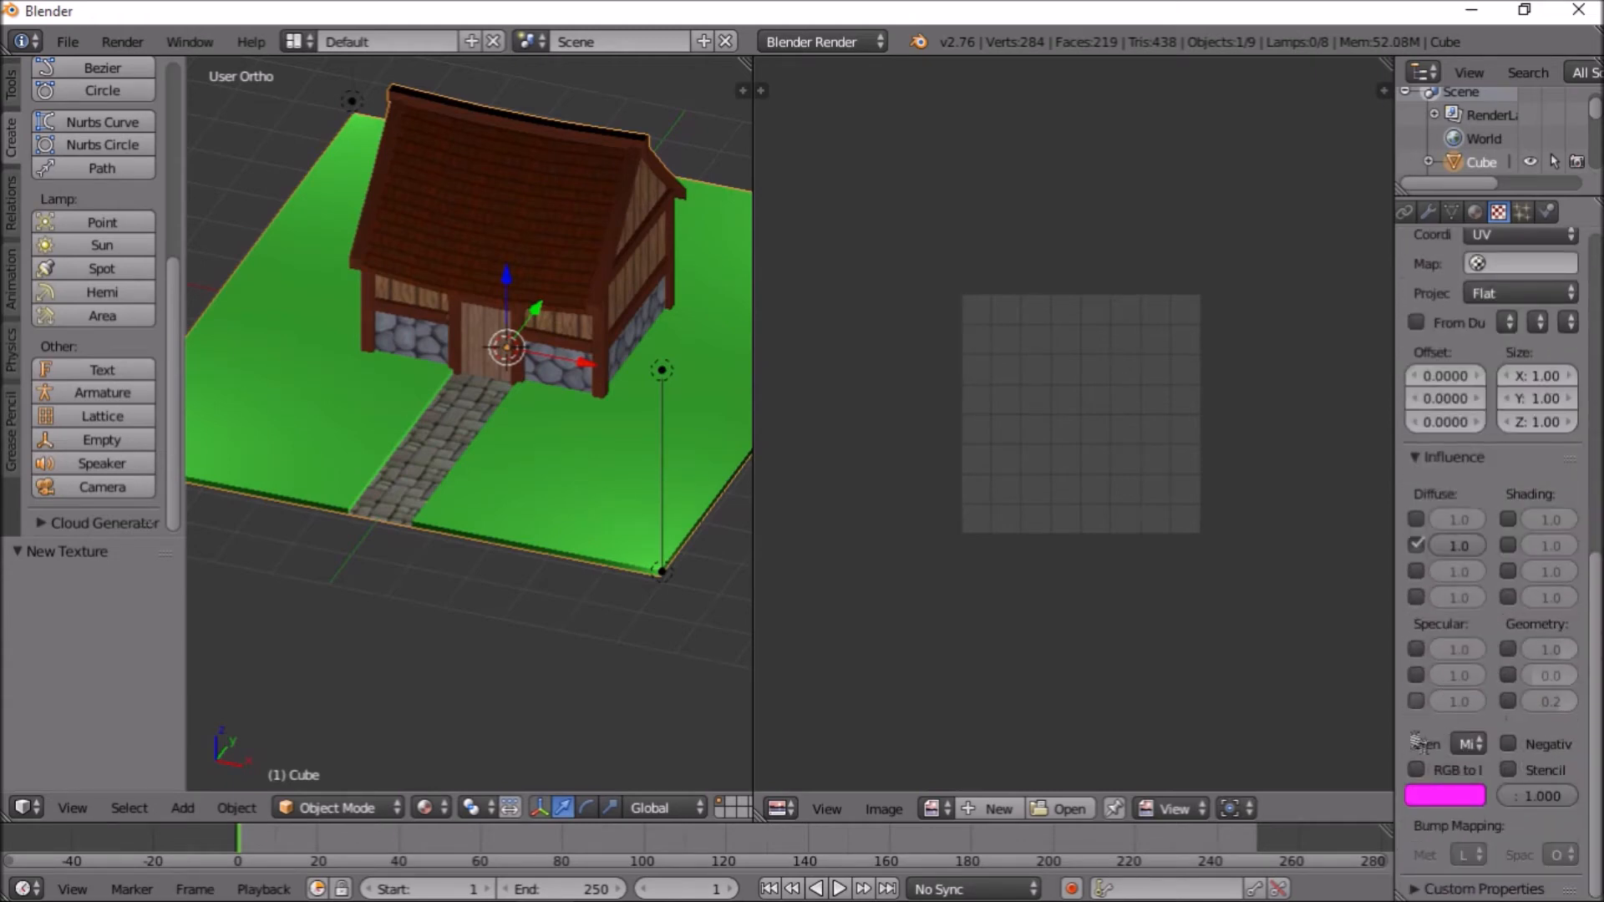
click(1416, 770)
click(1428, 792)
mouse_move(1390, 625)
mouse_down()
mouse_move(1279, 545)
mouse_move(1283, 527)
mouse_up()
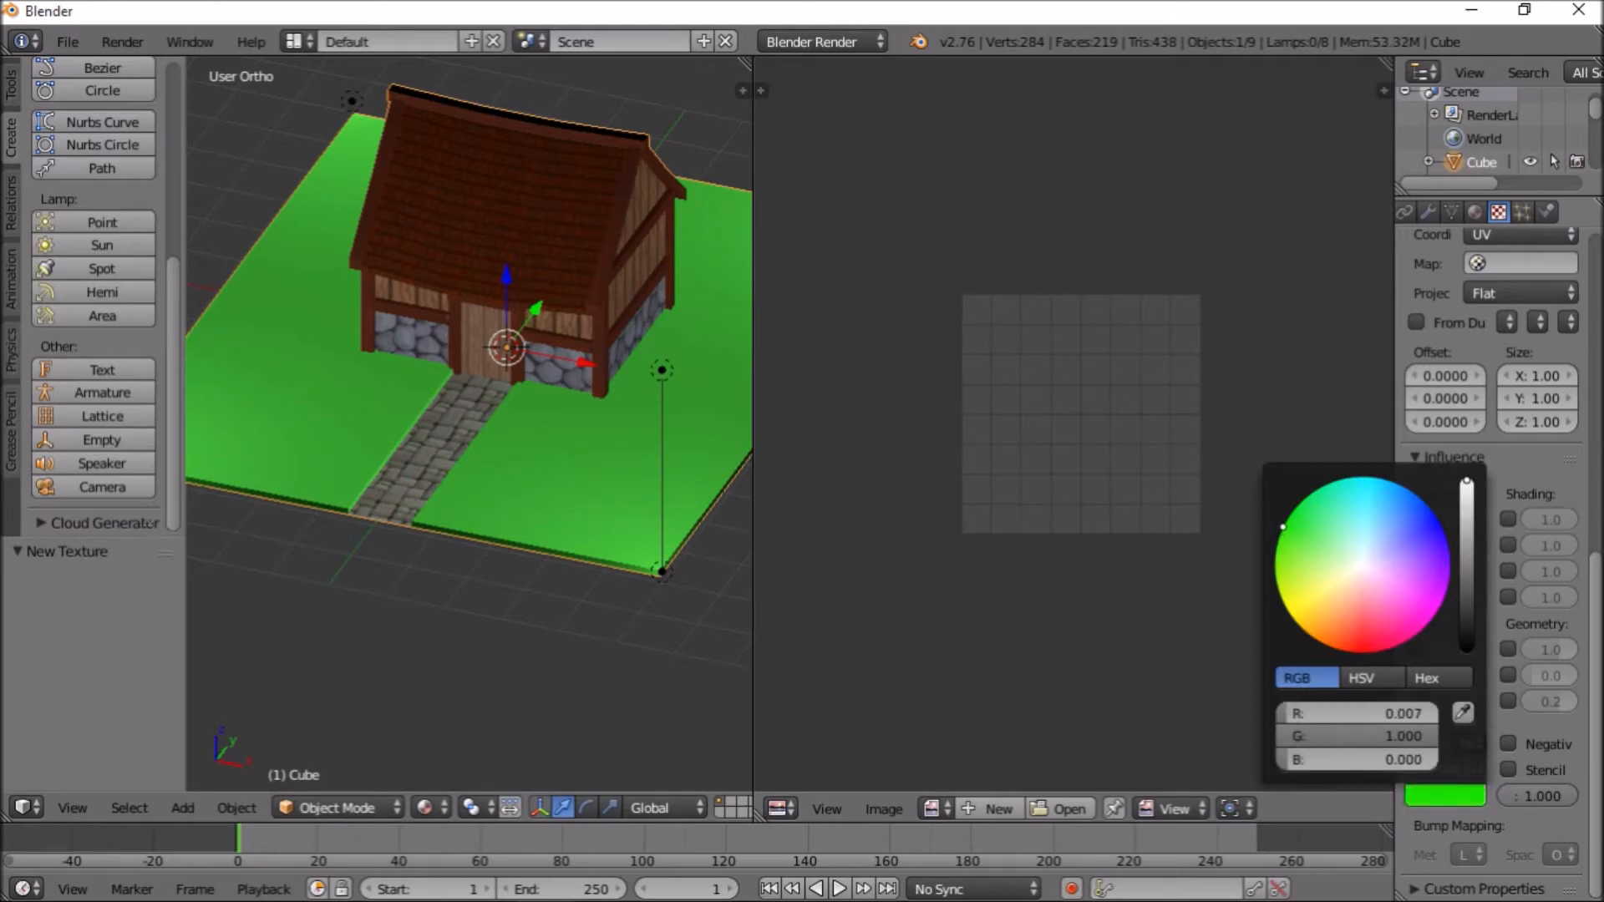
click(1430, 800)
drag(1471, 575, 1467, 581)
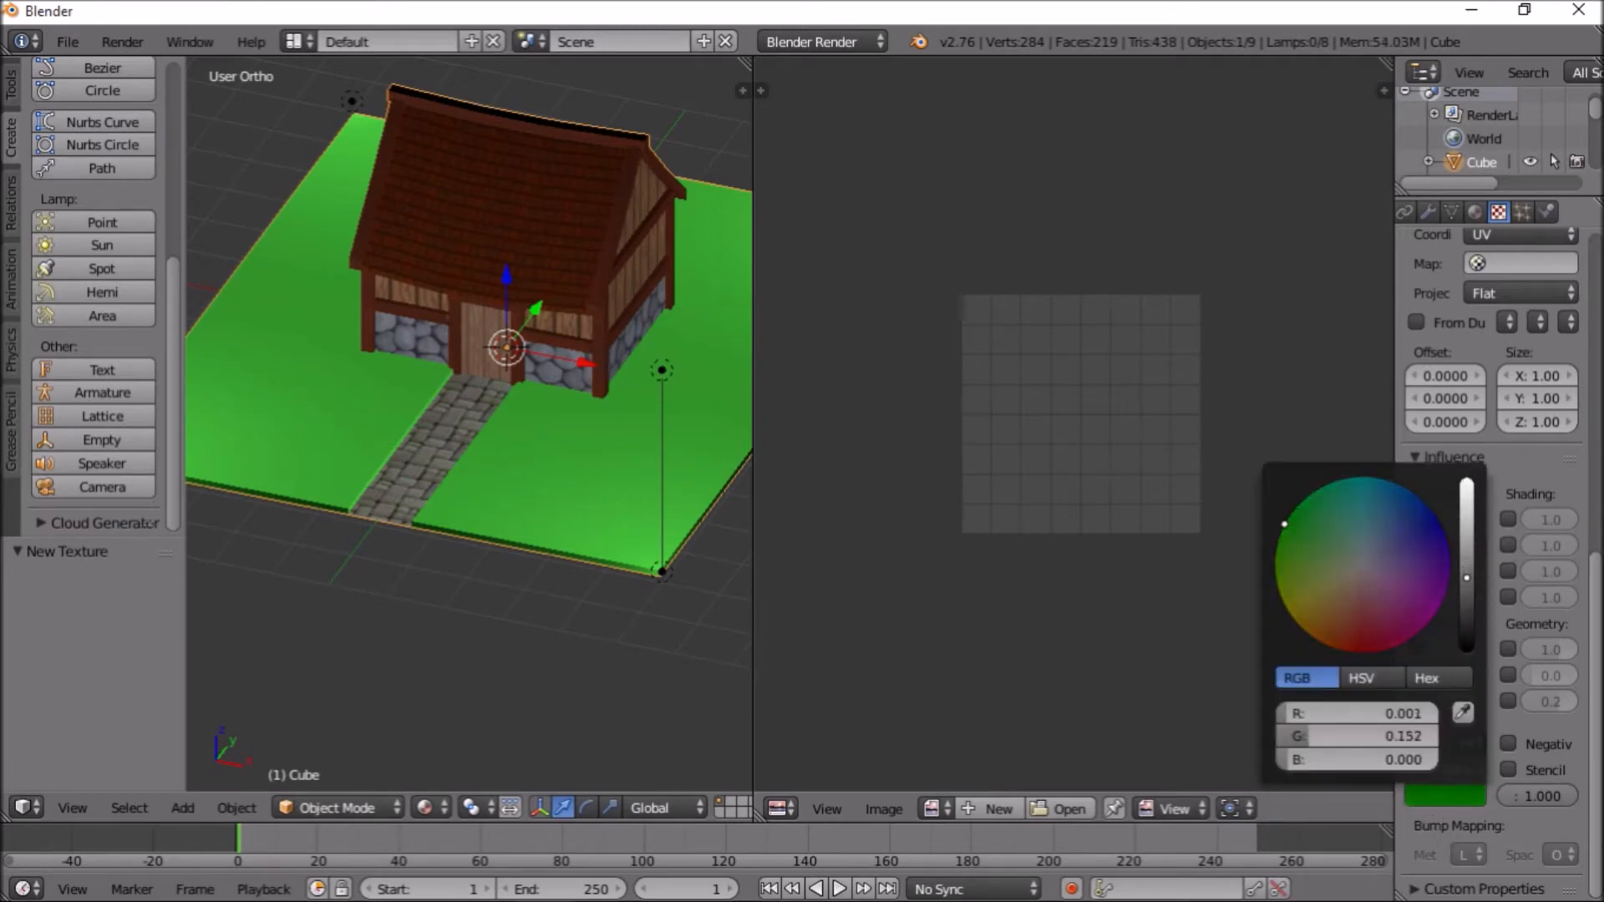
key(Tab)
key(Tab)
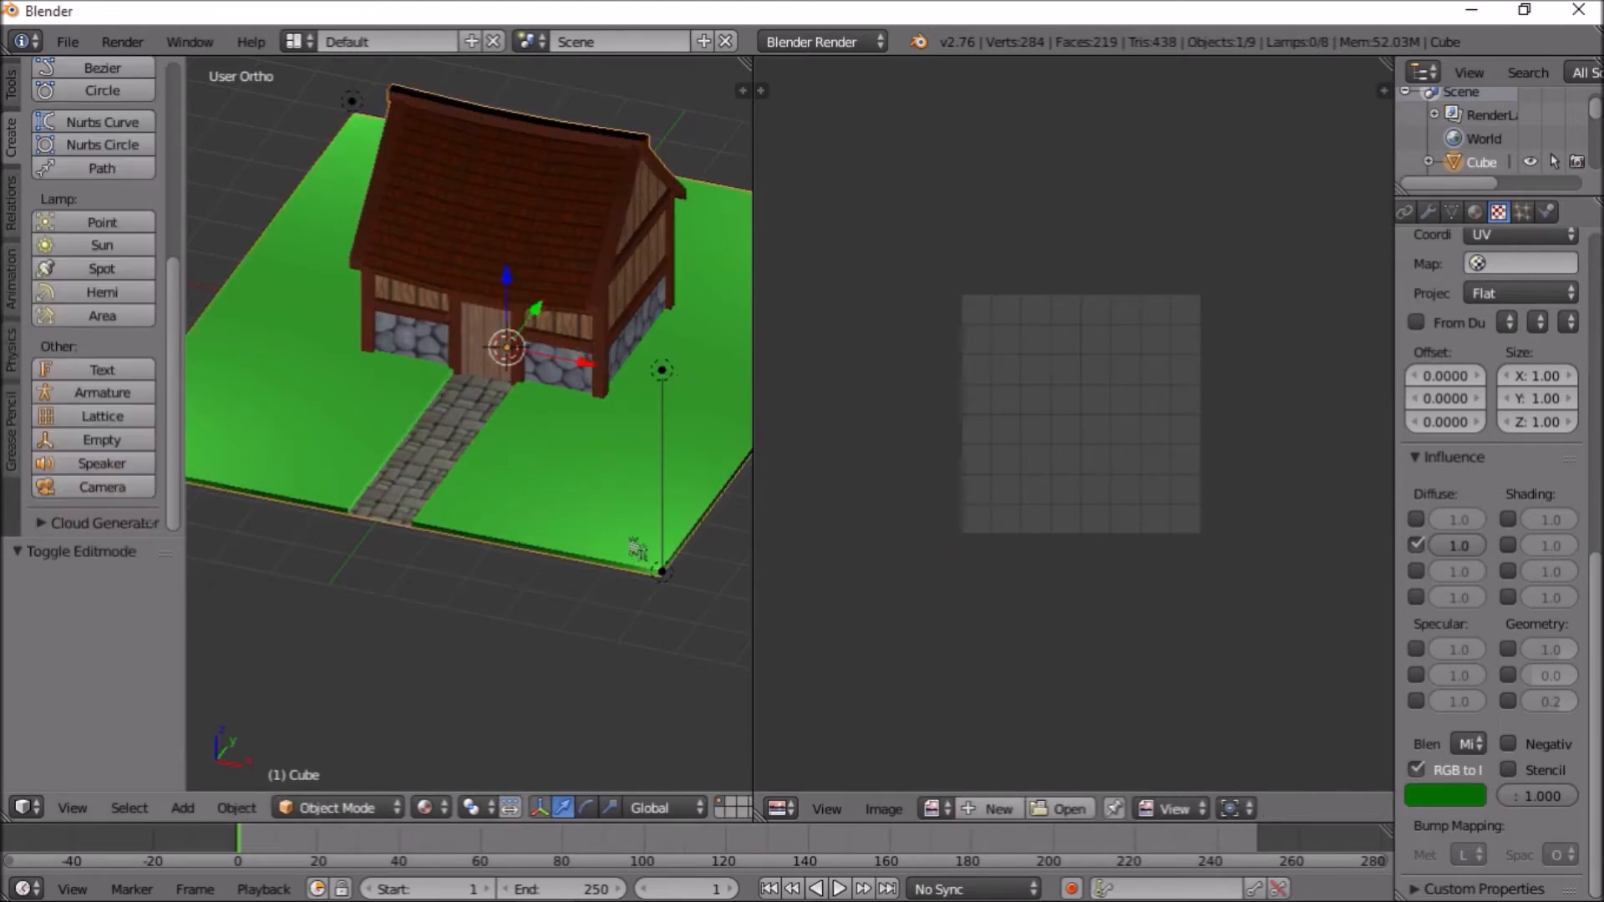
Set the grass texture's mapping size to 12 in X and Y and check the lawn
scroll(1523, 676, up, 4)
click(1529, 517)
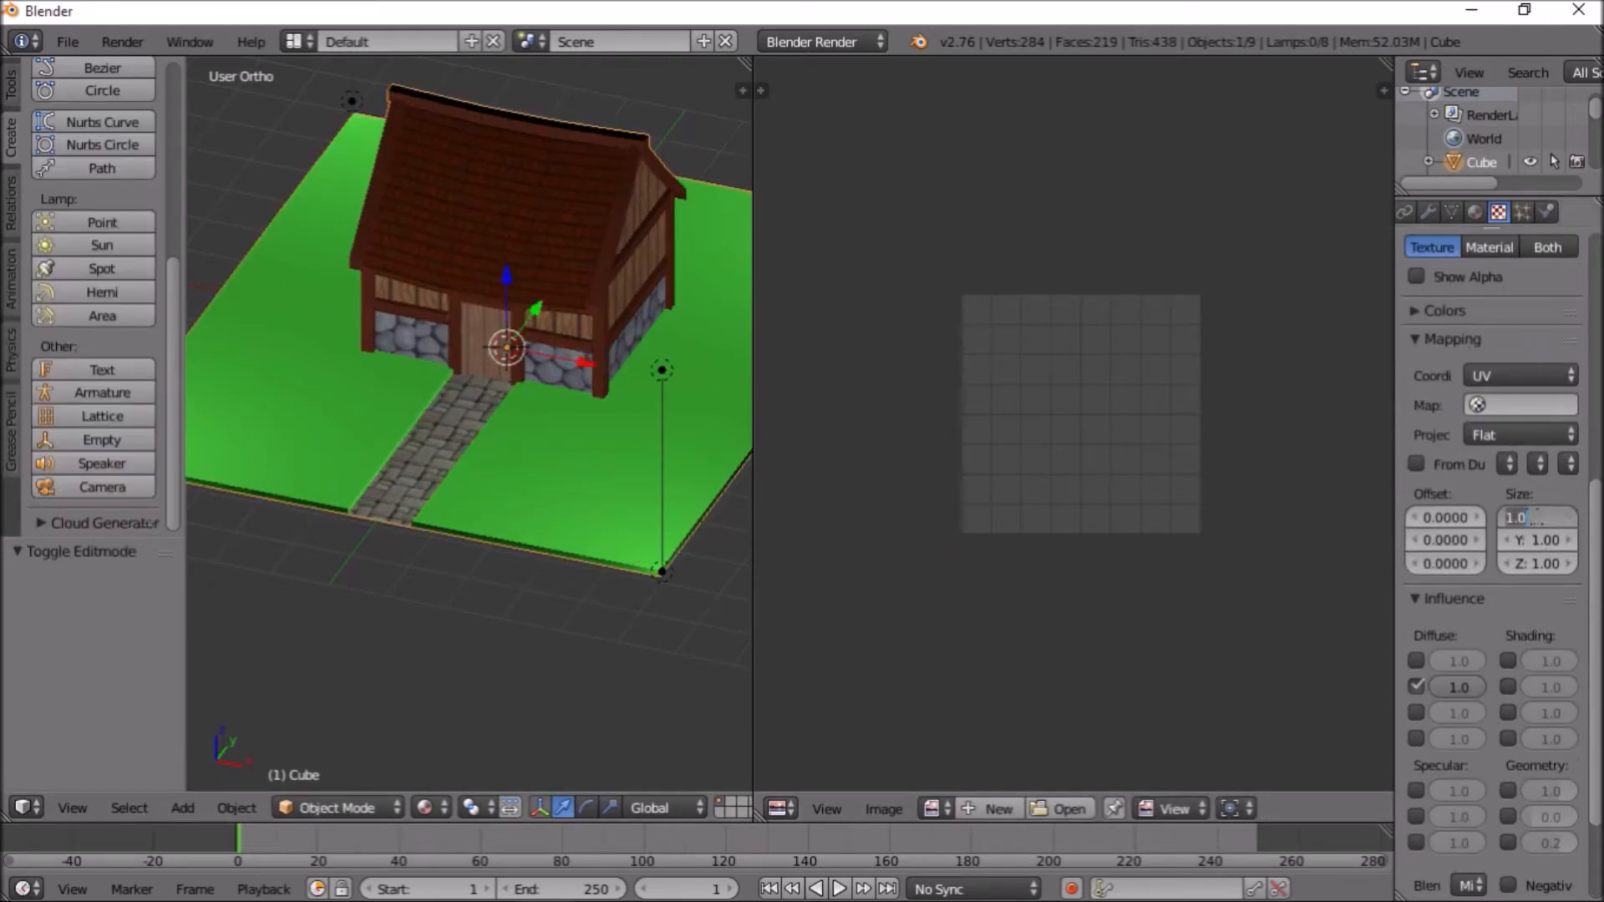
text(12)
key(Return)
click(1541, 539)
text(12)
key(Return)
mouse_move(546, 538)
middle_down()
mouse_move(462, 544)
mouse_move(650, 576)
mouse_move(697, 613)
mouse_move(563, 554)
mouse_move(619, 476)
mouse_move(493, 489)
mouse_move(537, 513)
middle_up()
scroll(619, 483, down, 5)
scroll(537, 512, up, 6)
Set the grass texture's mapping size to 40 in both X and Y
click(1537, 517)
text(40)
key(Tab)
text(40)
key(Return)
Change the grass texture's type to Clouds
scroll(1519, 464, up, 5)
scroll(1519, 465, up, 5)
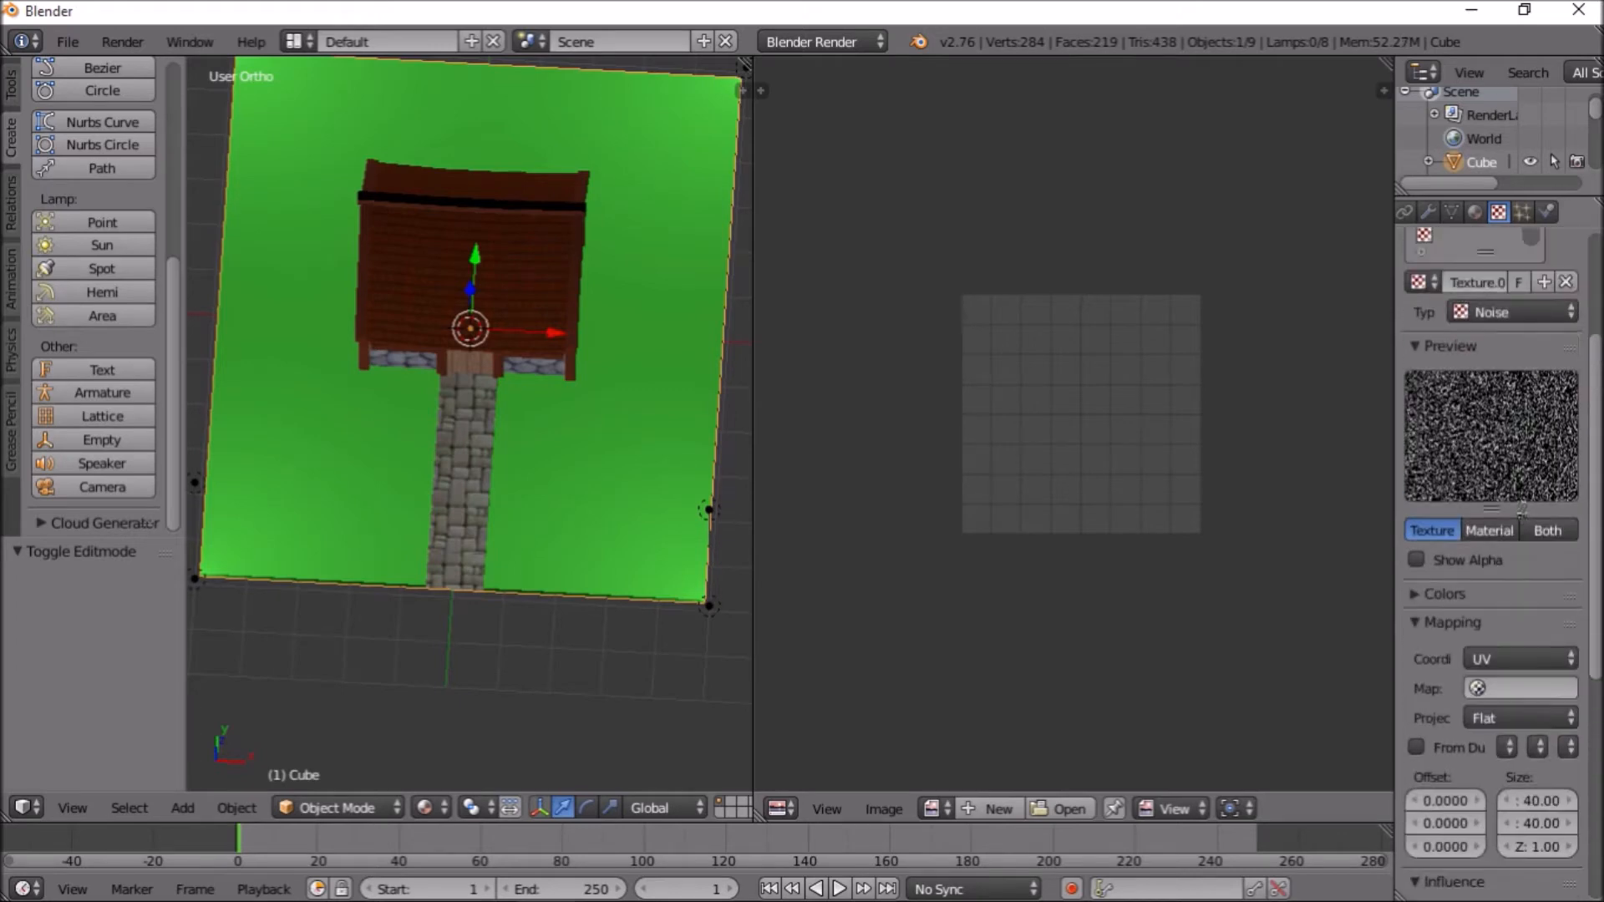
scroll(1512, 551, down, 3)
click(1504, 316)
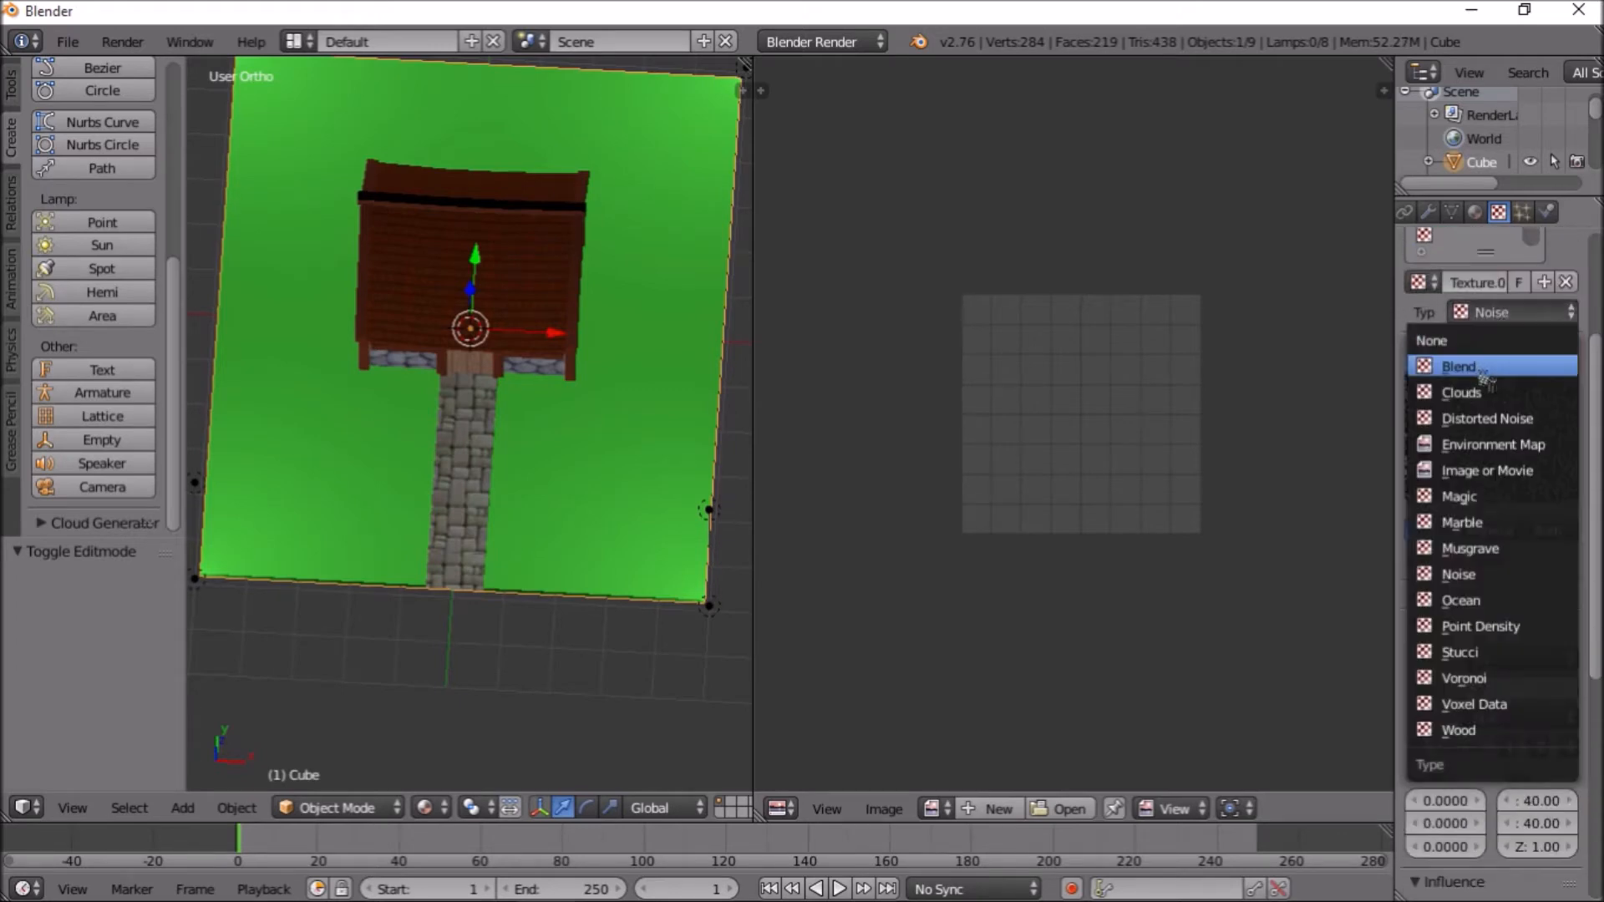
click(1488, 394)
Widen the properties editor so the grass texture's influence settings are readable in full
scroll(1507, 554, down, 8)
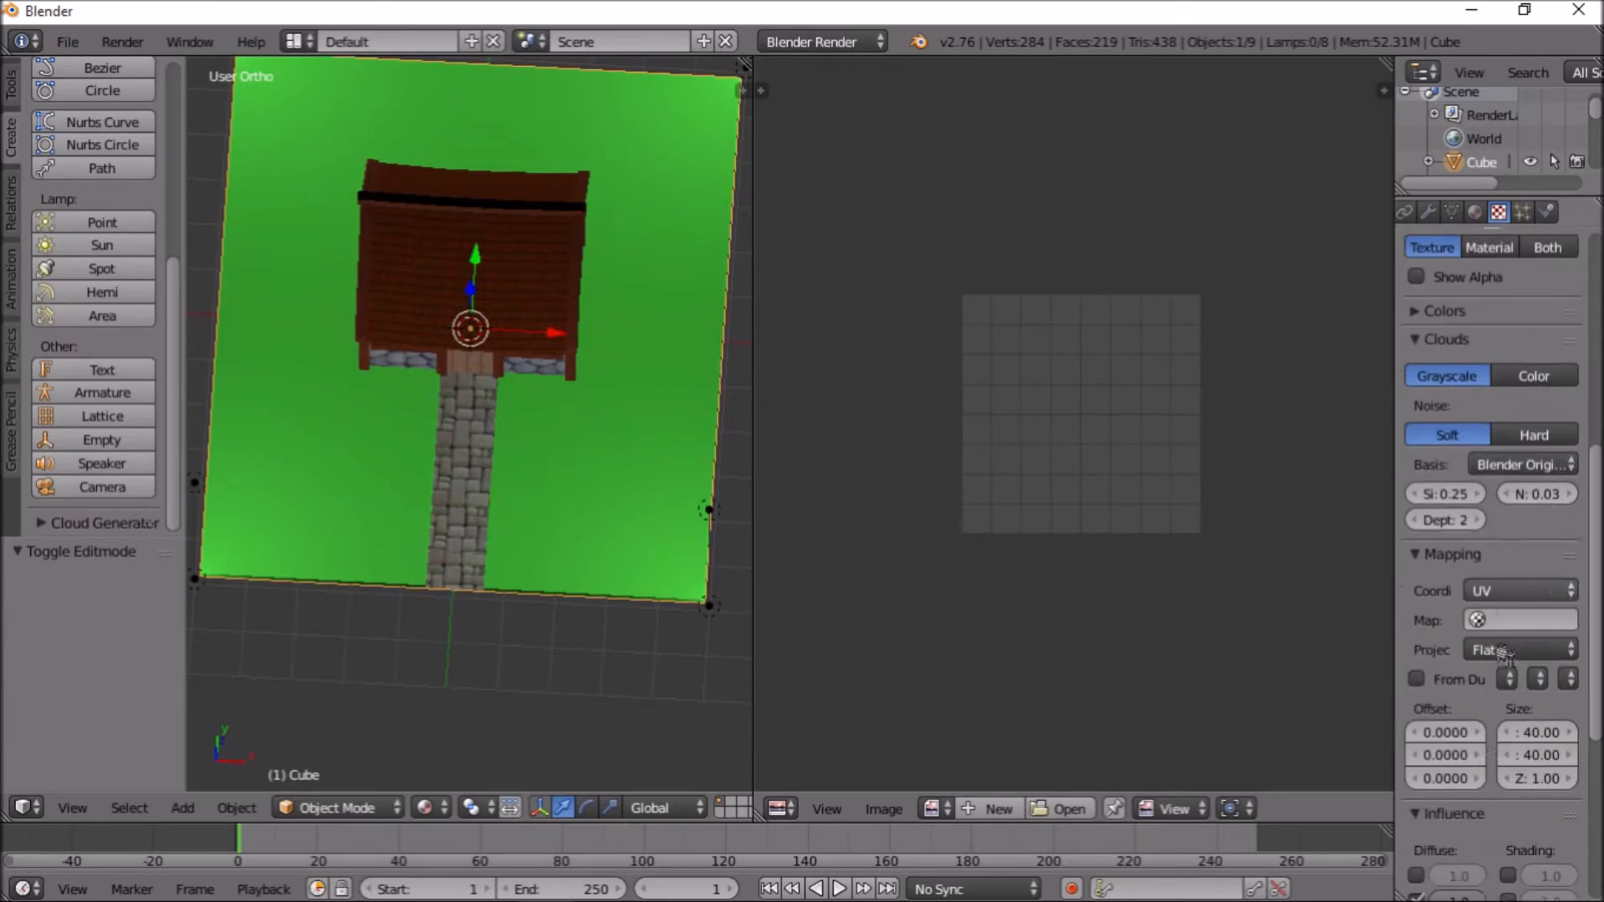
scroll(1501, 649, down, 5)
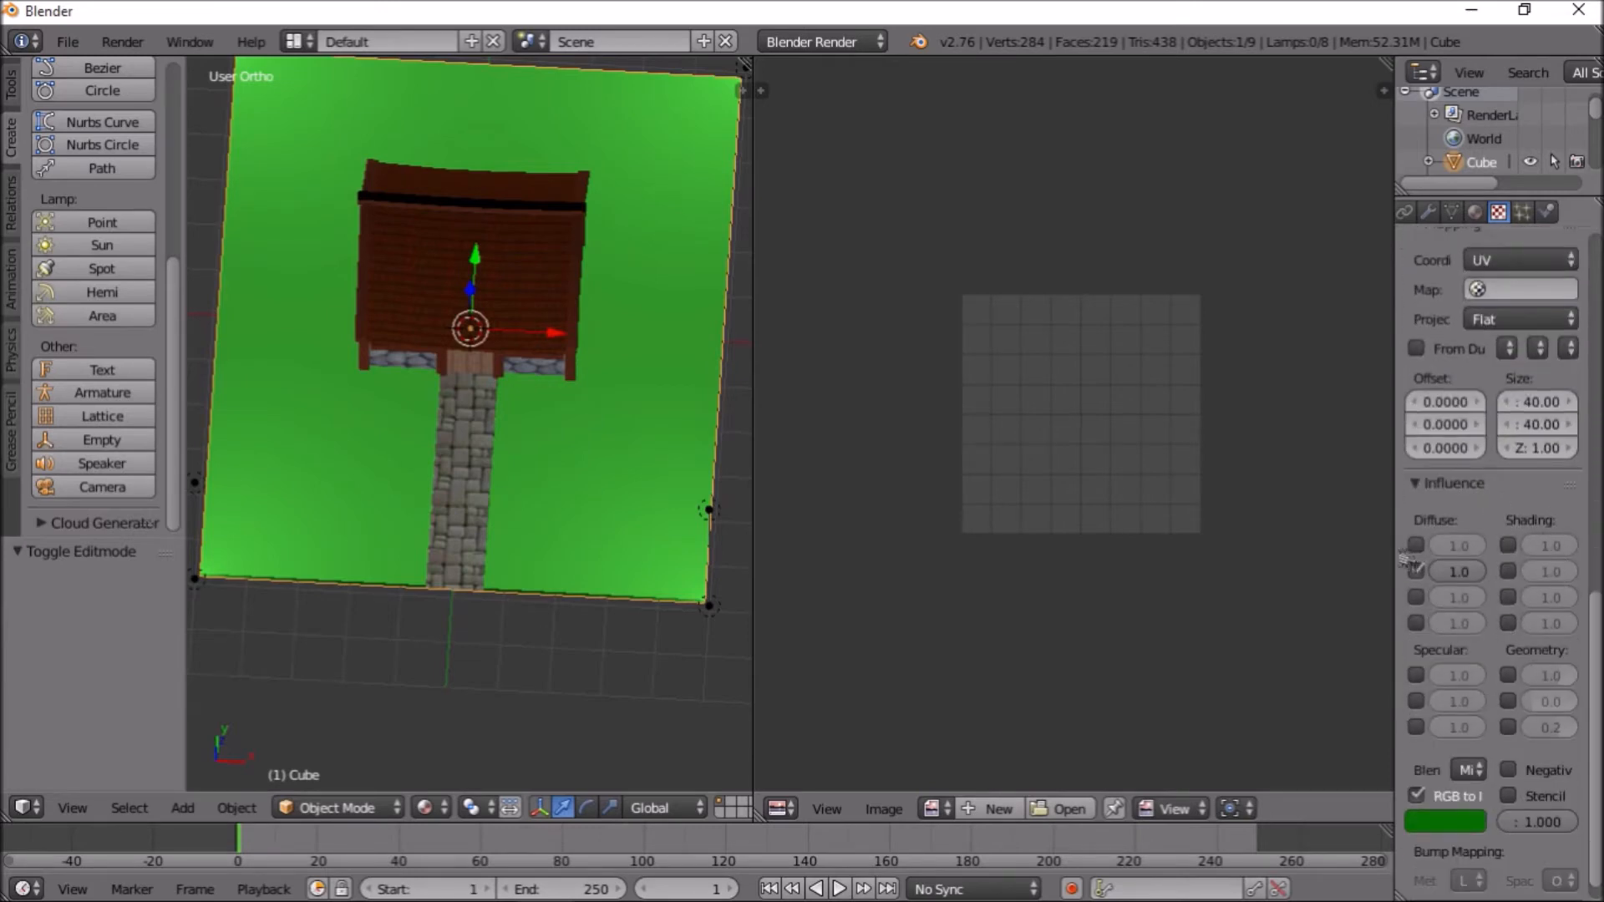
drag(1393, 555, 1201, 556)
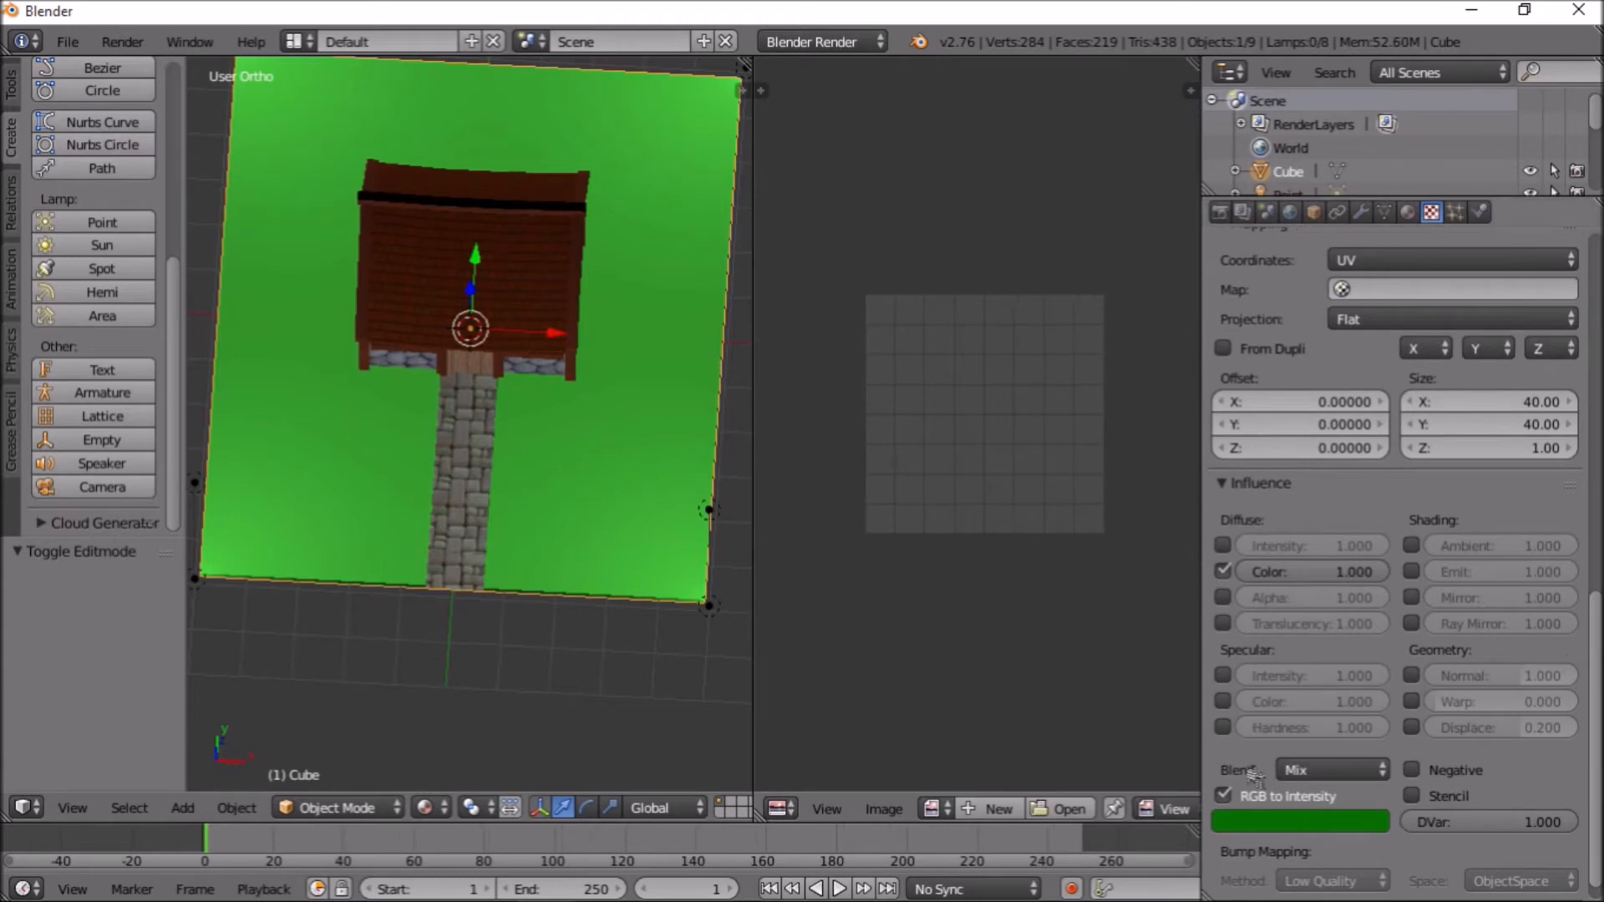
scroll(1265, 826, down, 1)
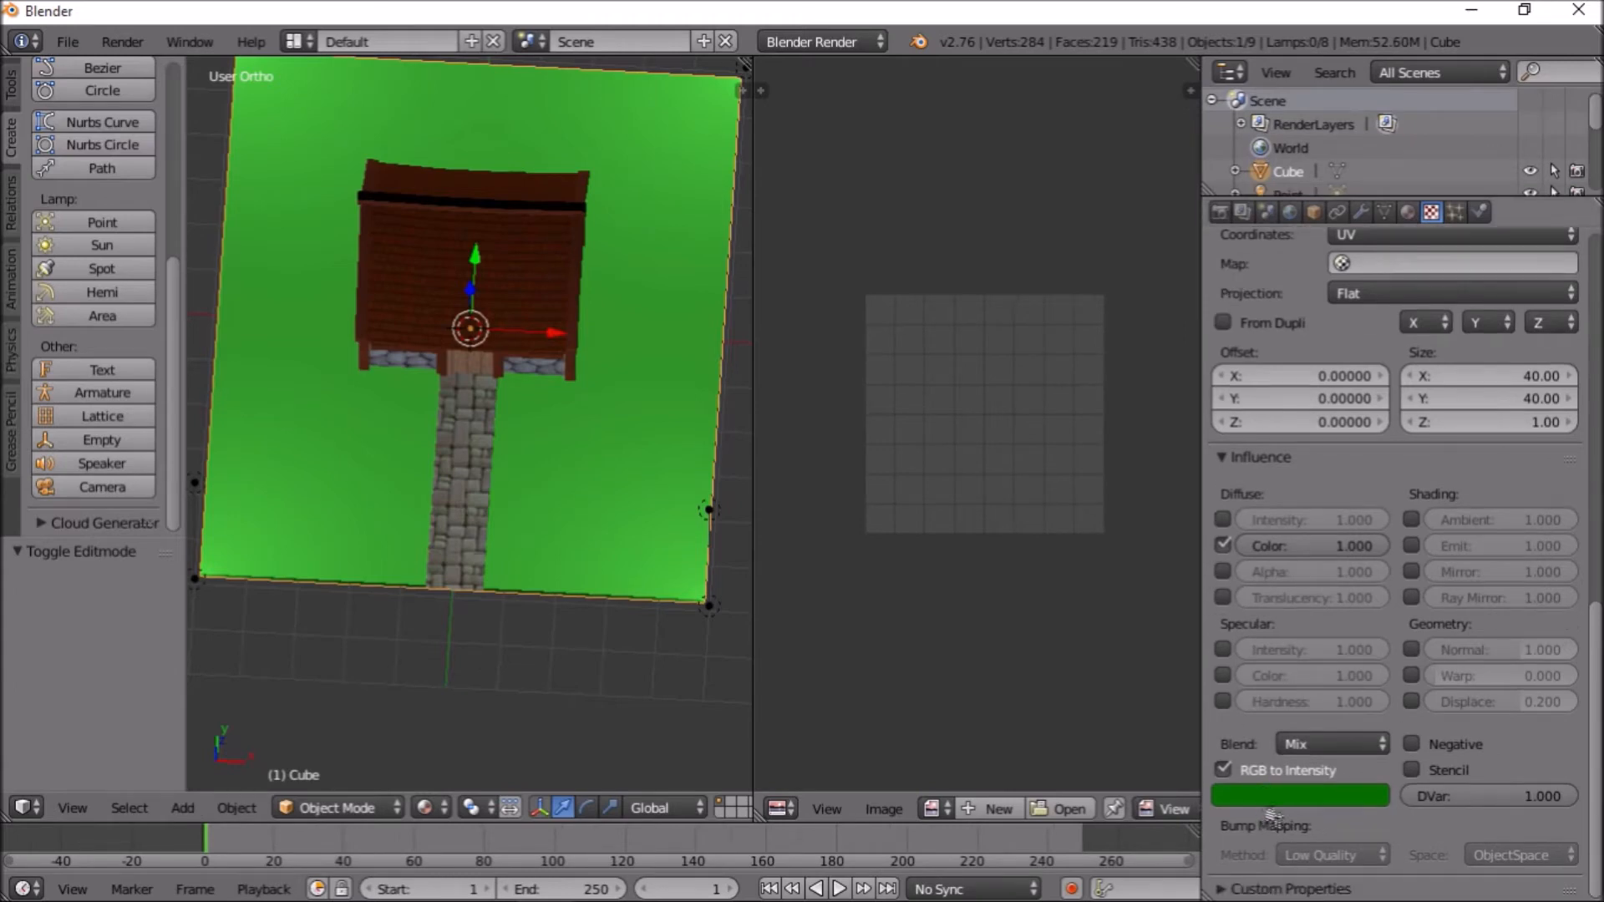
Try the Add blend type for the grass texture and switch back to Mix
click(1324, 744)
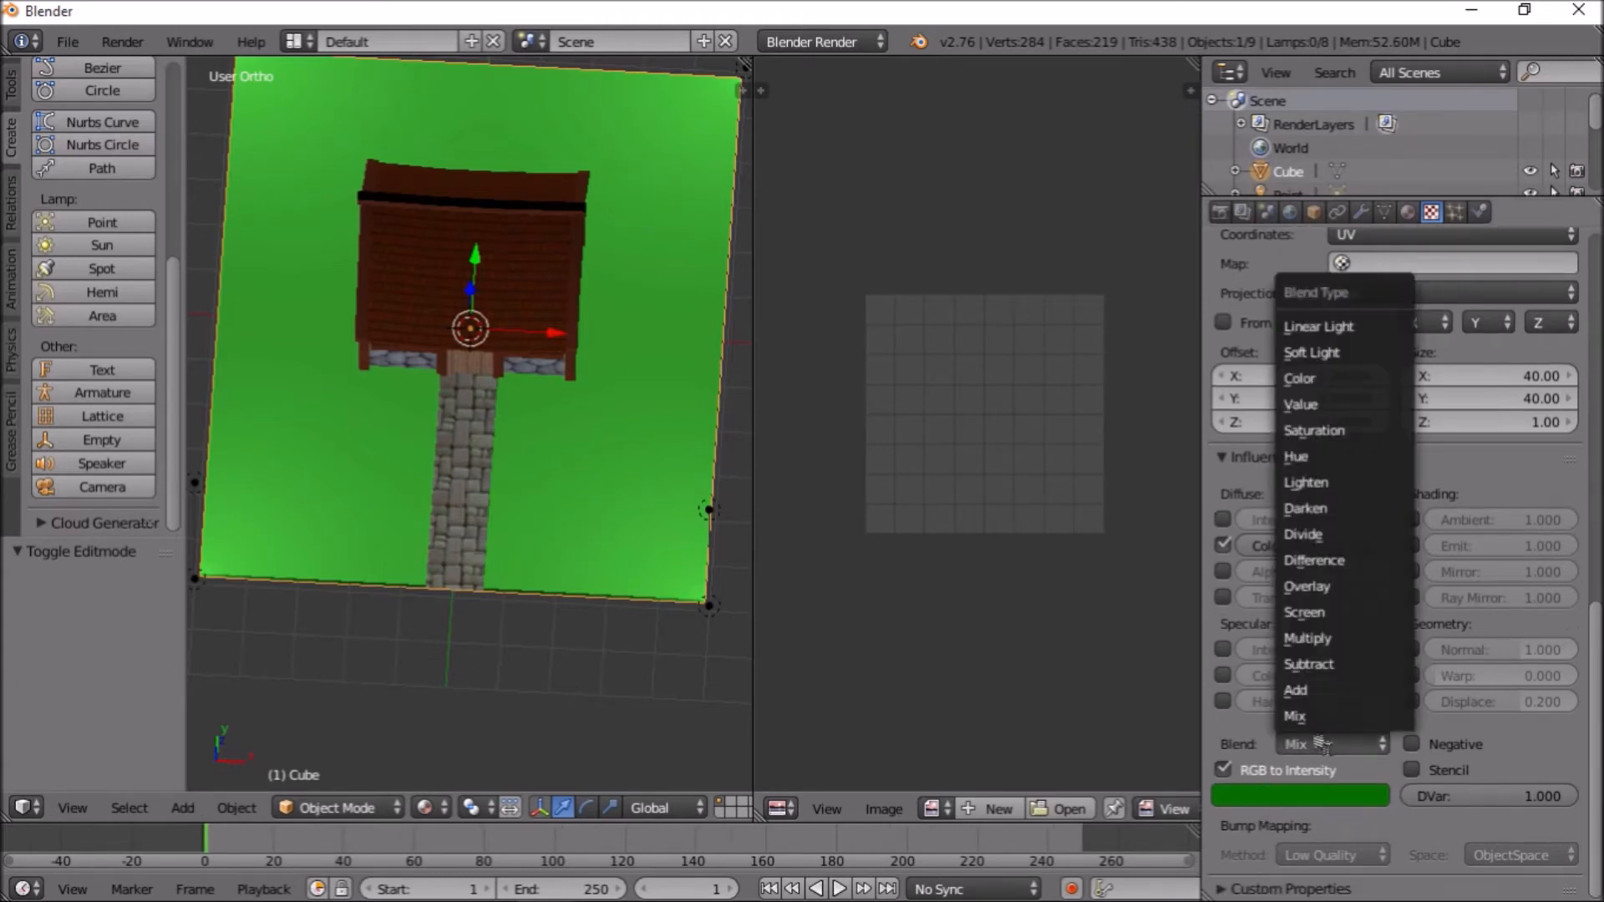
click(1337, 693)
click(1320, 743)
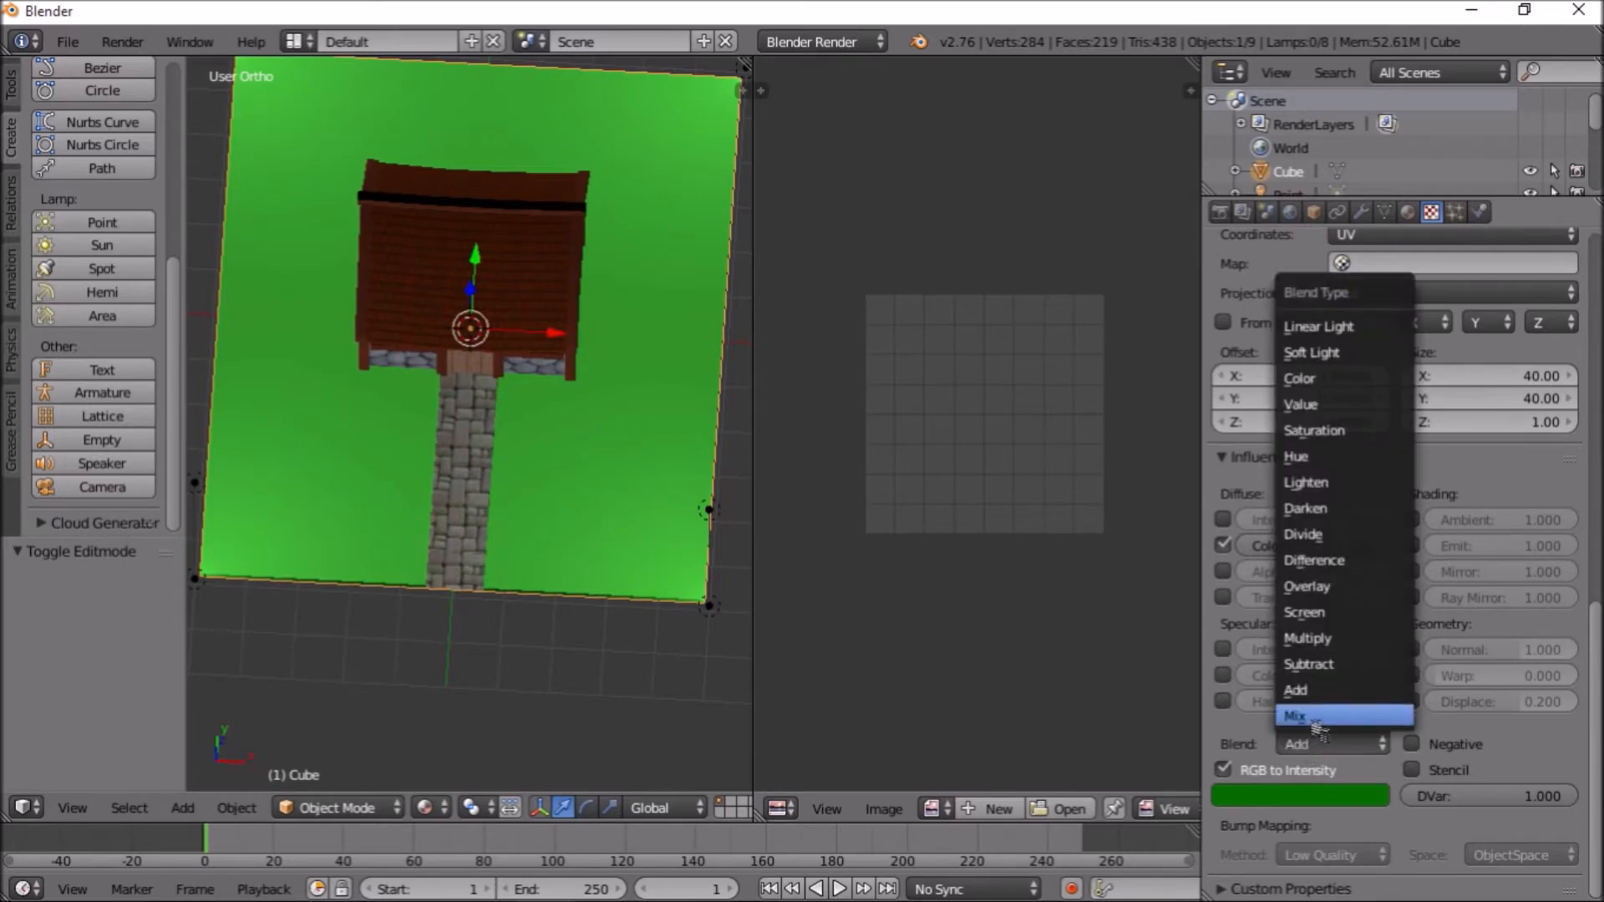
click(1316, 718)
Set the grass texture's blend type to Color, keeping RGB to Intensity enabled
click(1263, 772)
click(1264, 771)
click(1270, 793)
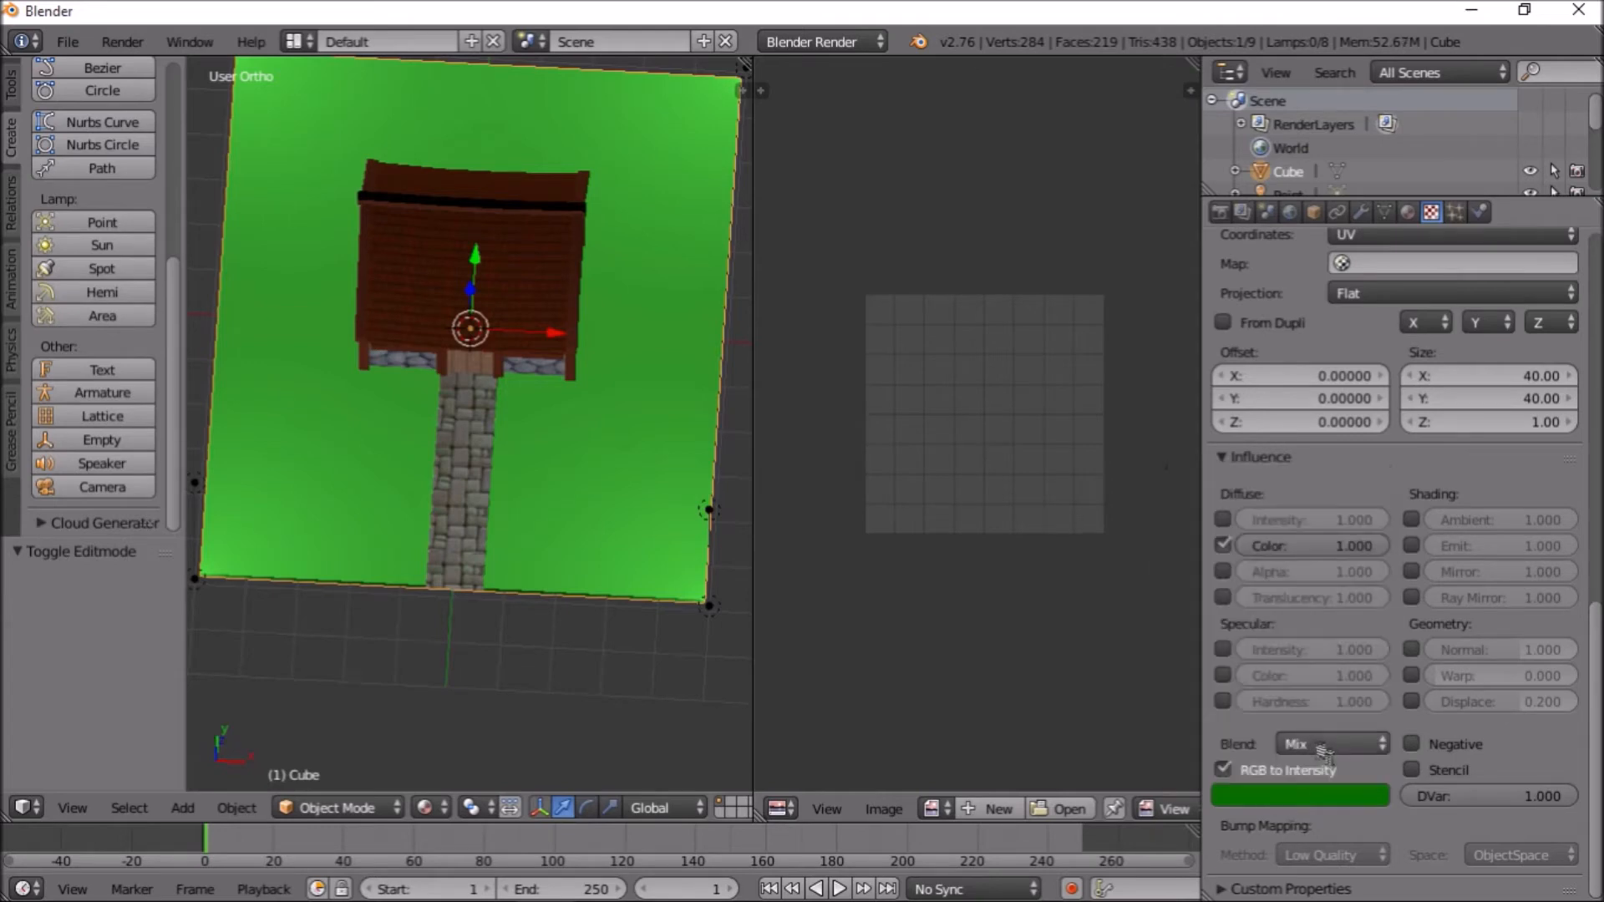
click(1324, 746)
click(1344, 383)
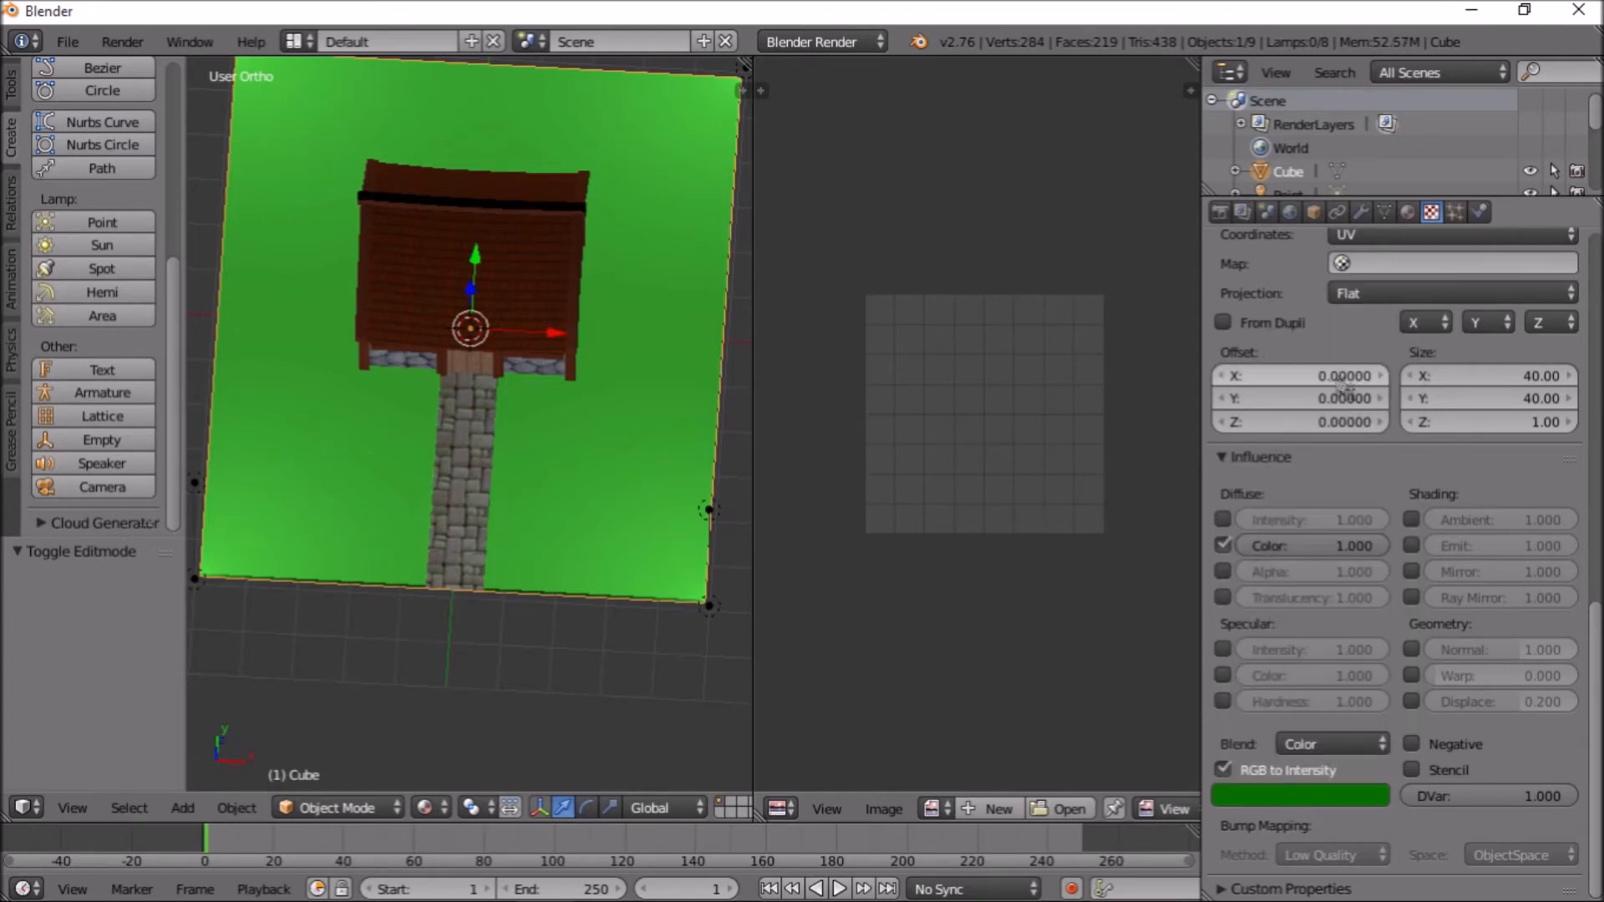
Try a lower diffuse colour influence and the specular colour influence for the grass texture, restoring both settings
scroll(1366, 635, up, 3)
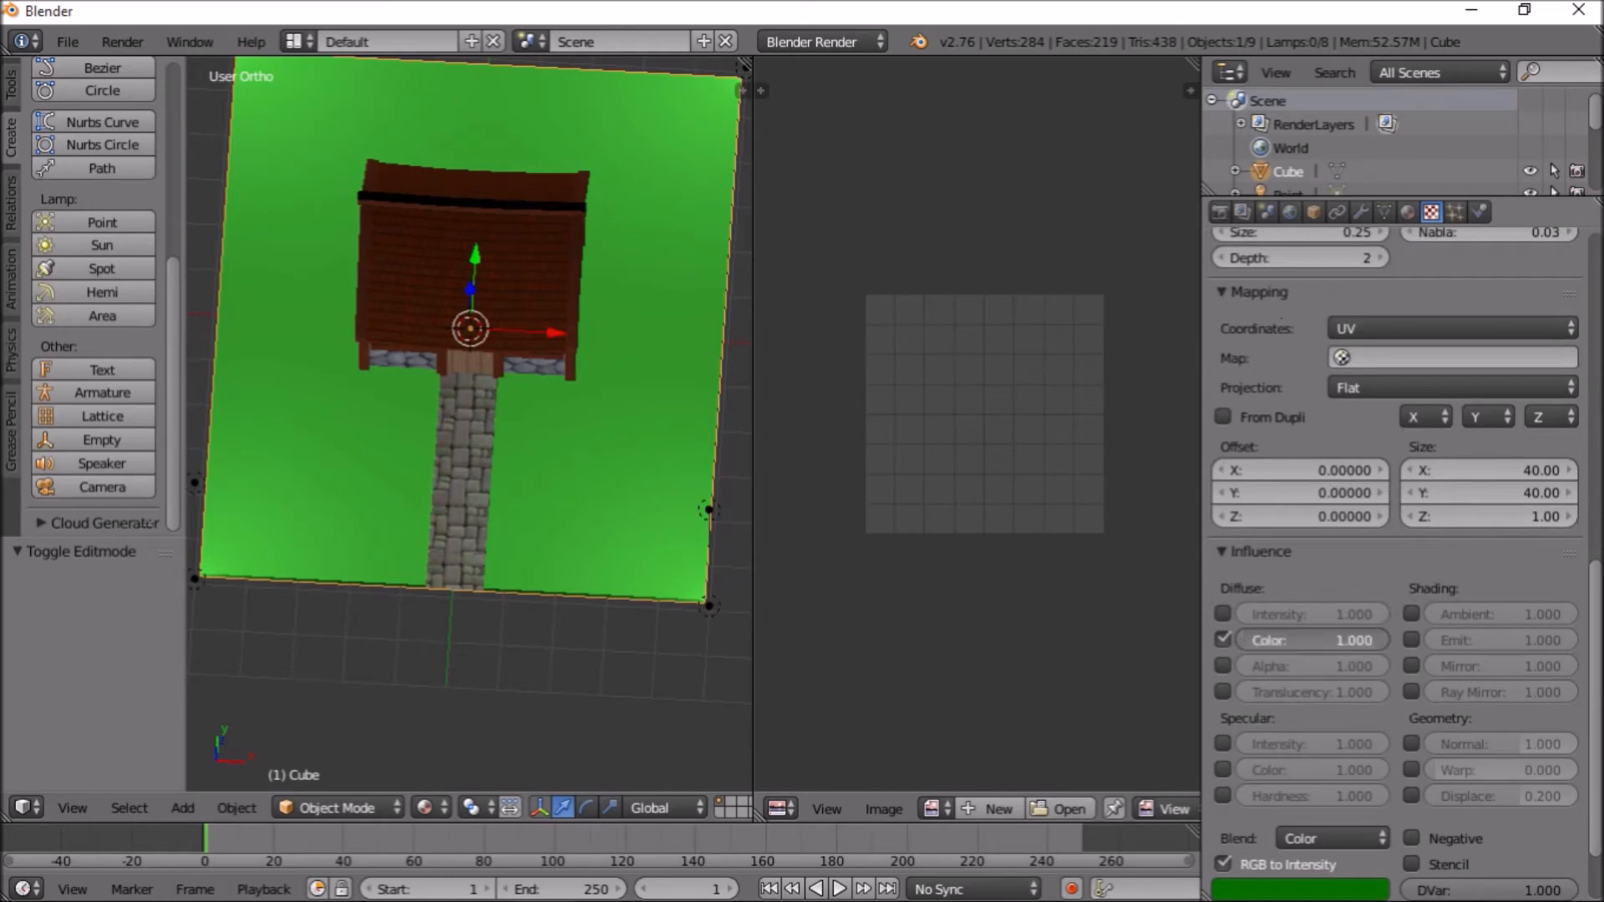
mouse_move(1368, 640)
mouse_down()
mouse_move(1245, 640)
mouse_move(1336, 640)
mouse_up()
drag(1366, 640, 1392, 640)
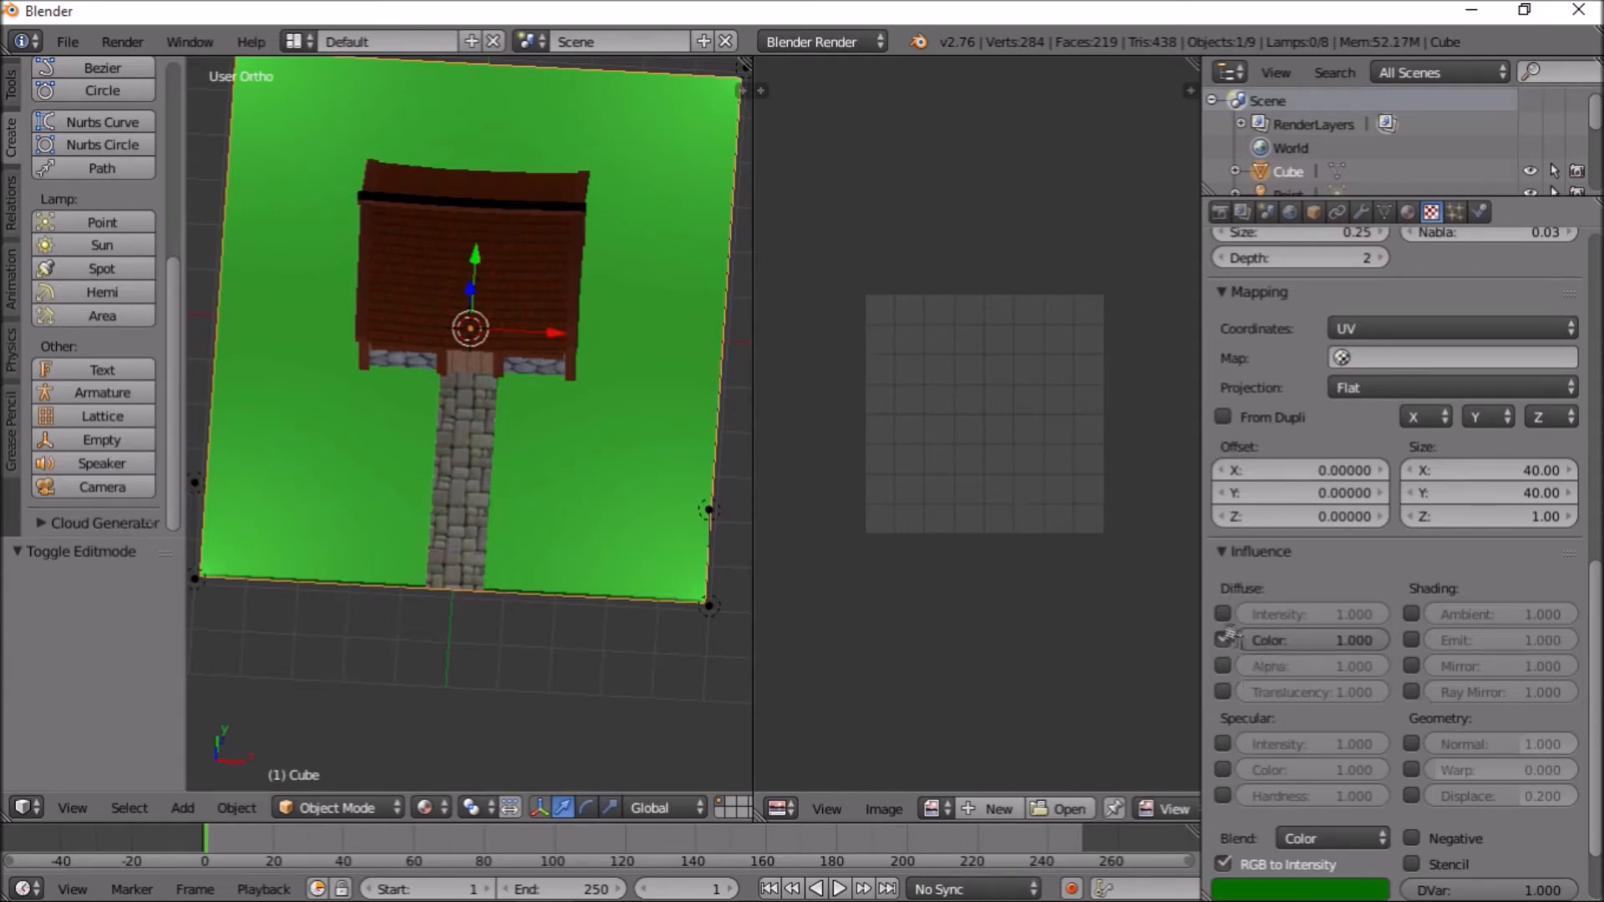
click(1224, 771)
click(1224, 769)
scroll(1229, 777, down, 3)
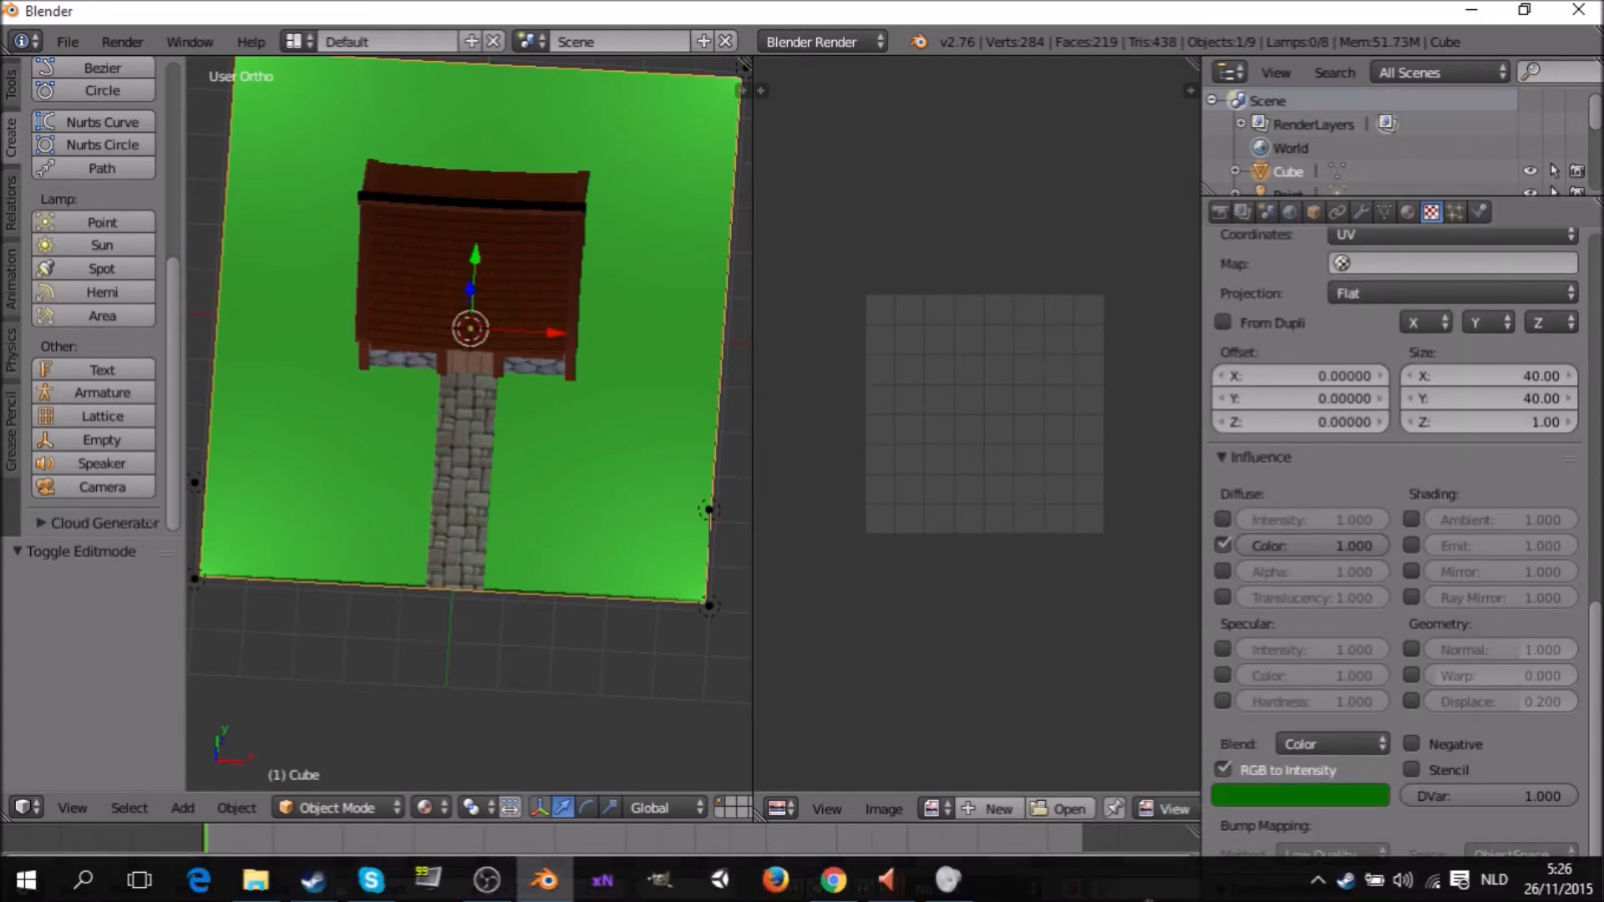
middle_drag(358, 654, 480, 574)
middle_drag(596, 501, 459, 498)
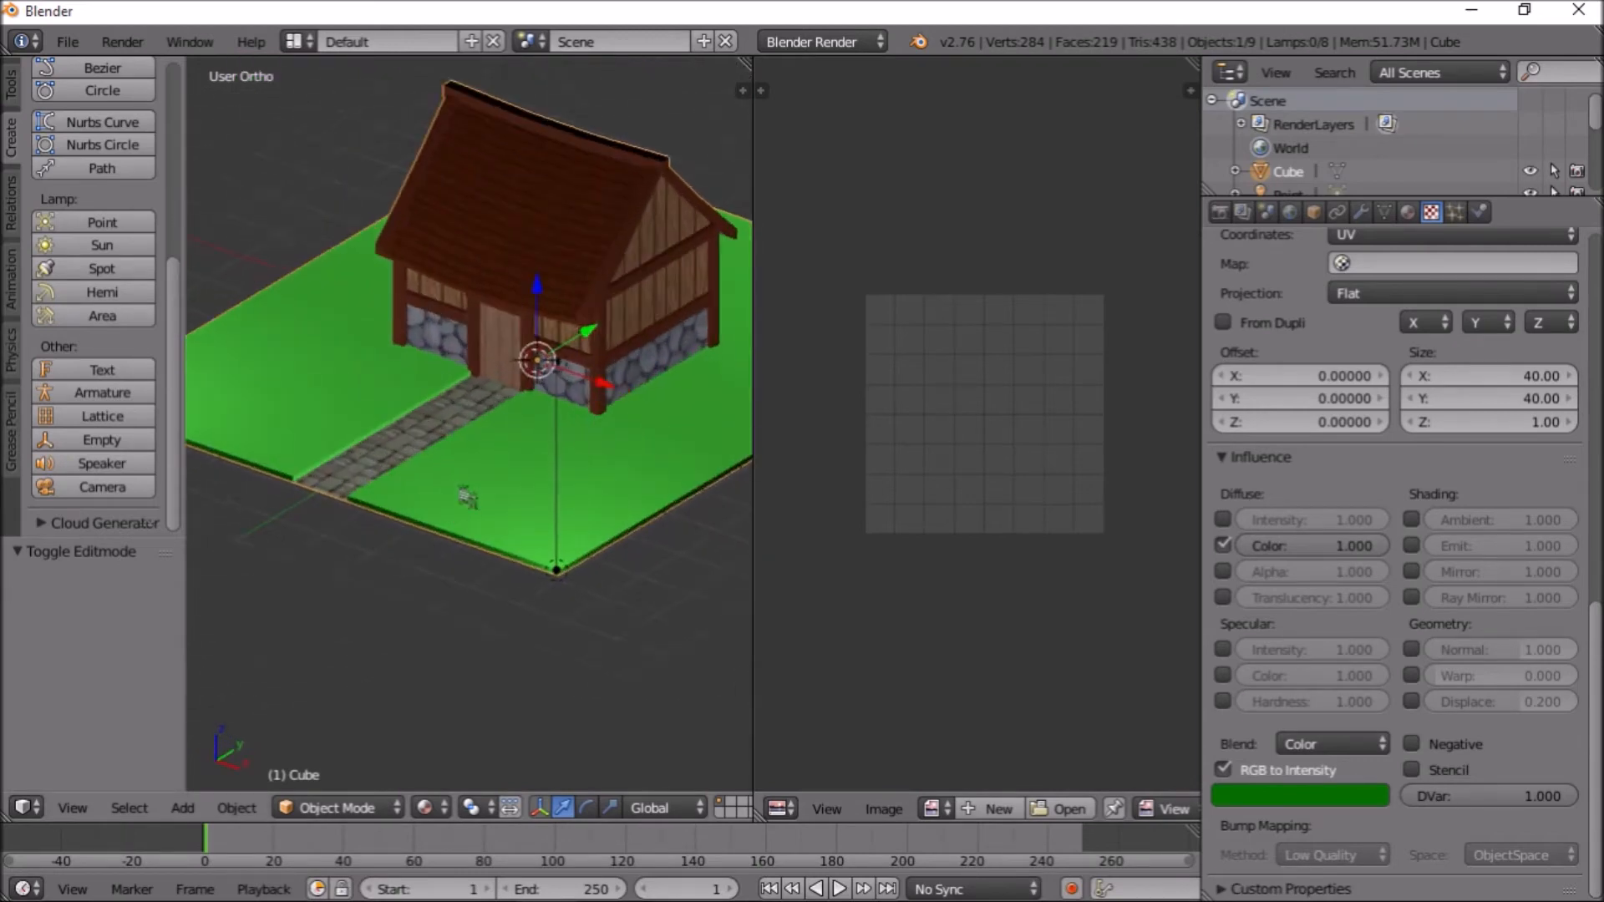
scroll(473, 489, up, 5)
scroll(568, 464, down, 5)
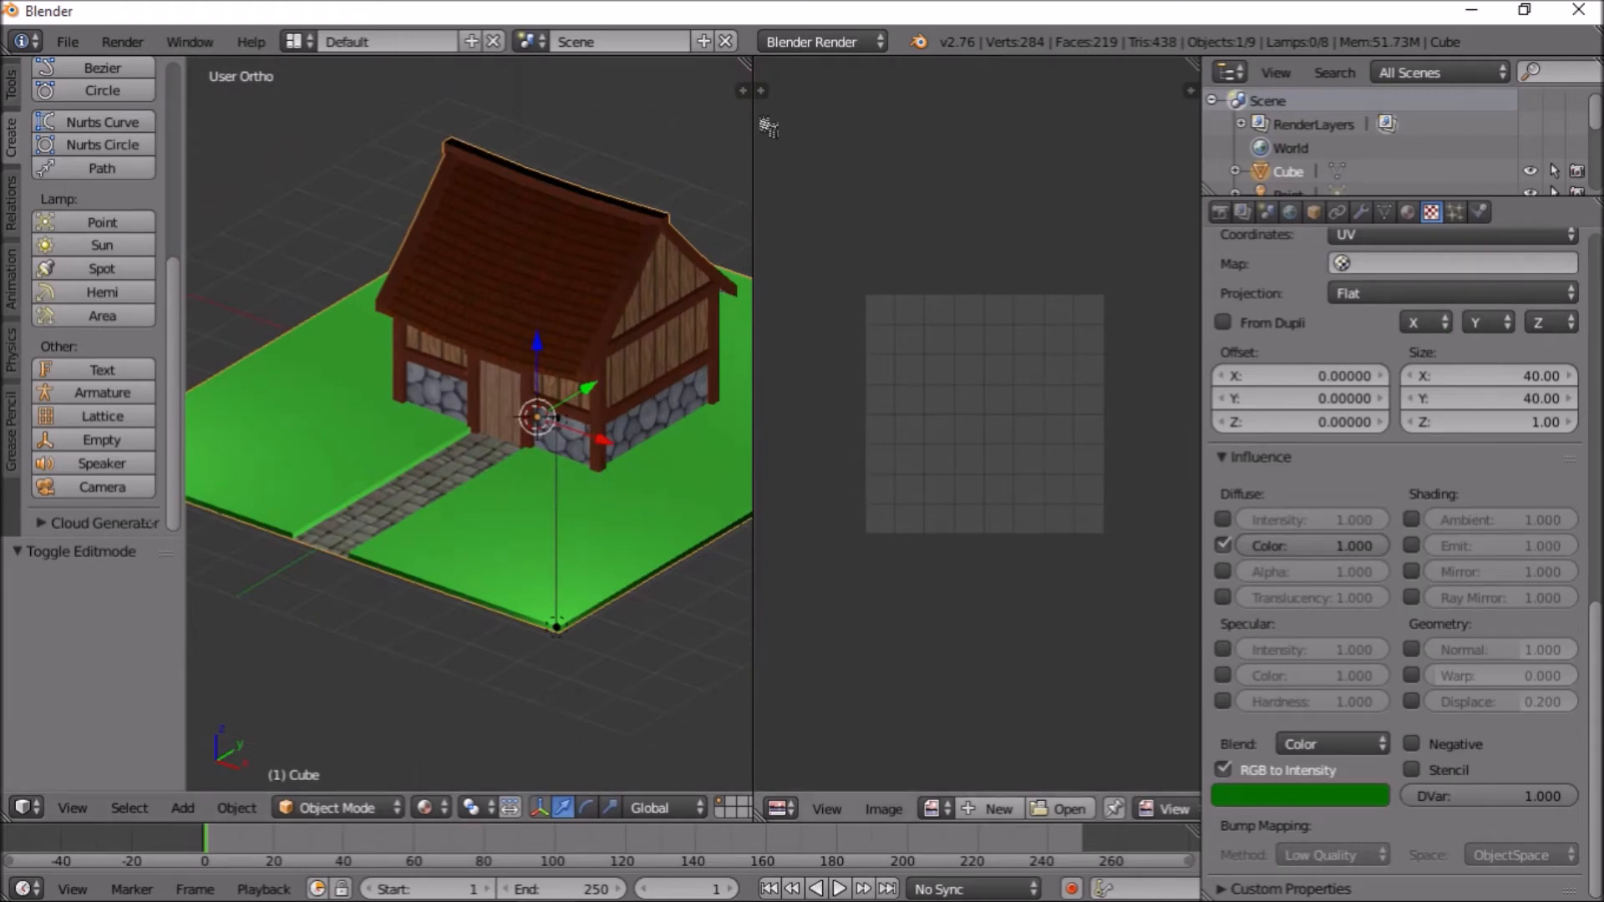
Enlarge the UV editor area and add a second UV map named RenderedUV's to the house mesh
drag(756, 123, 885, 147)
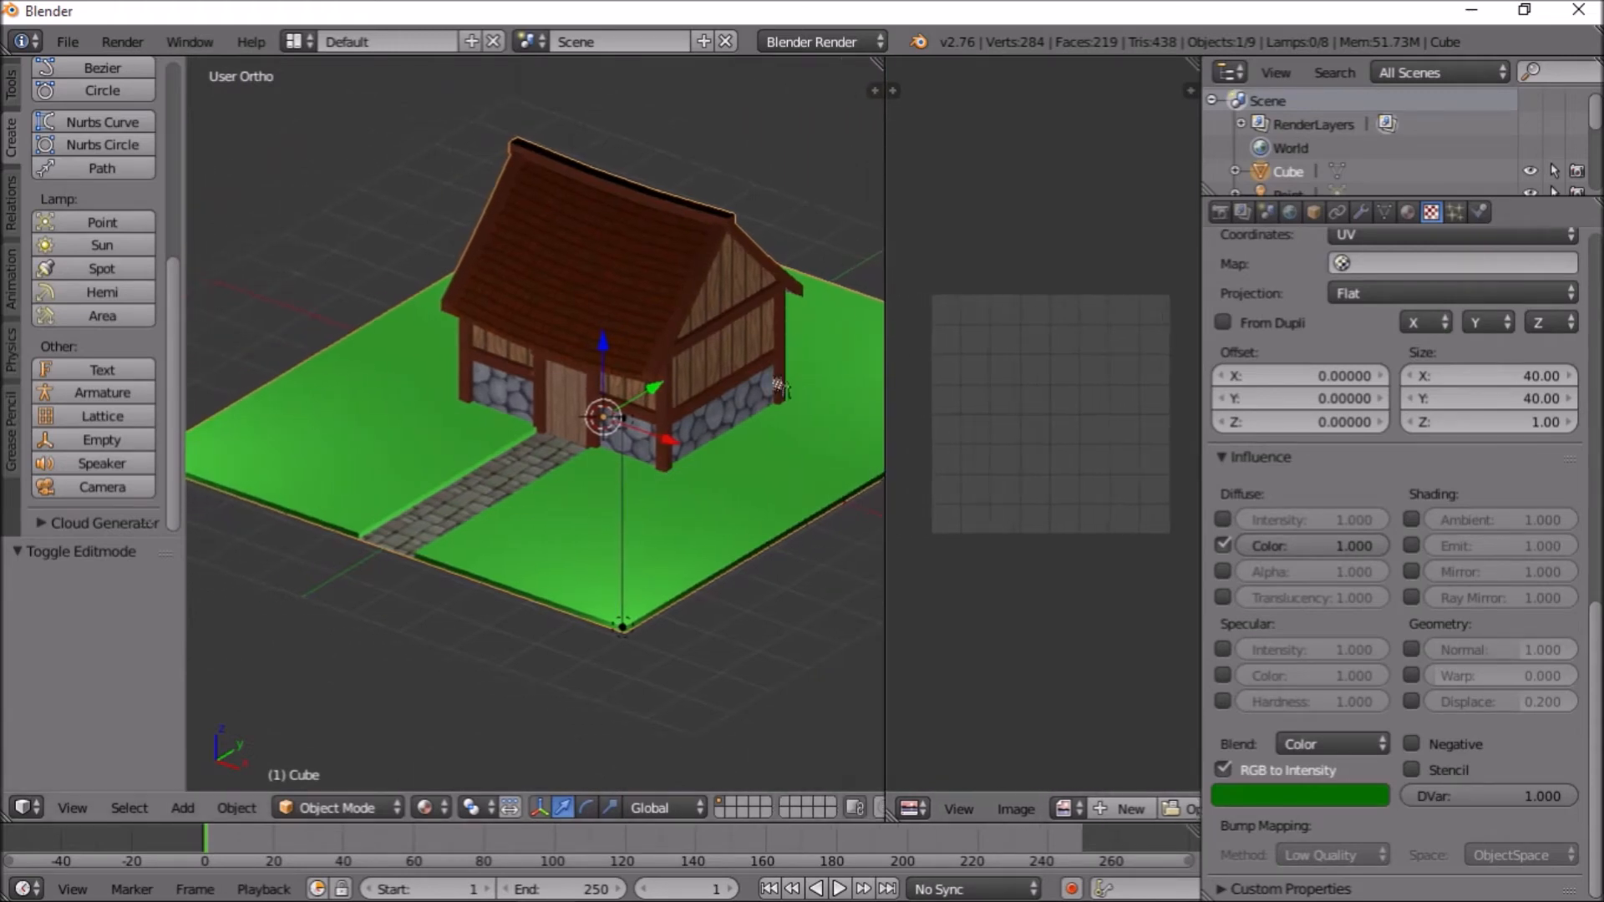
drag(884, 293, 491, 393)
click(1220, 212)
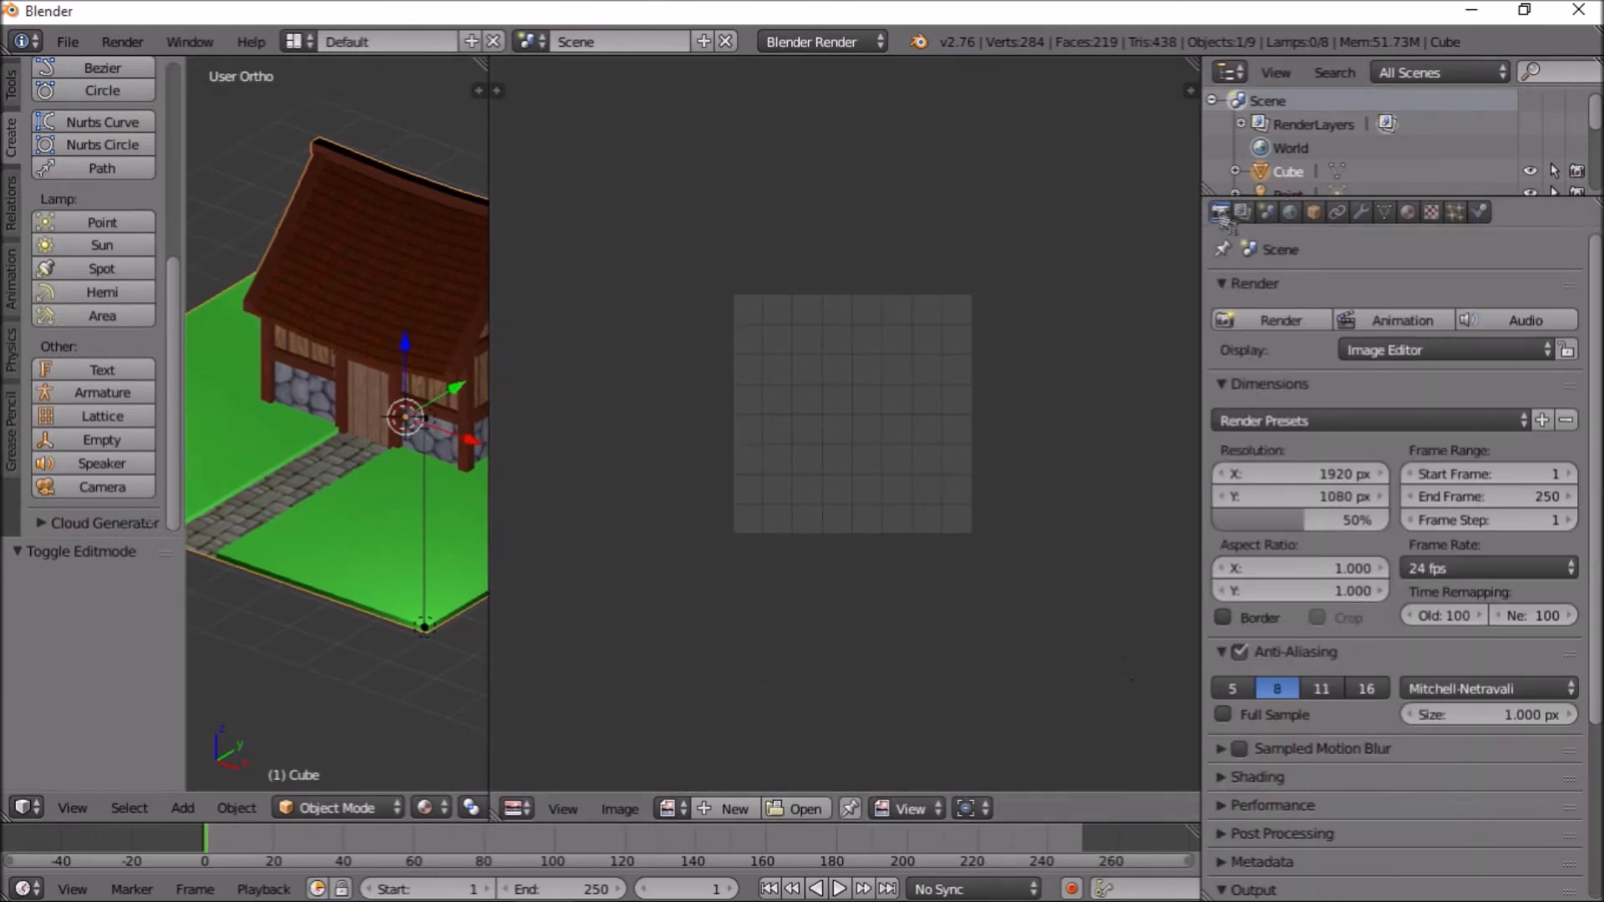
click(1386, 214)
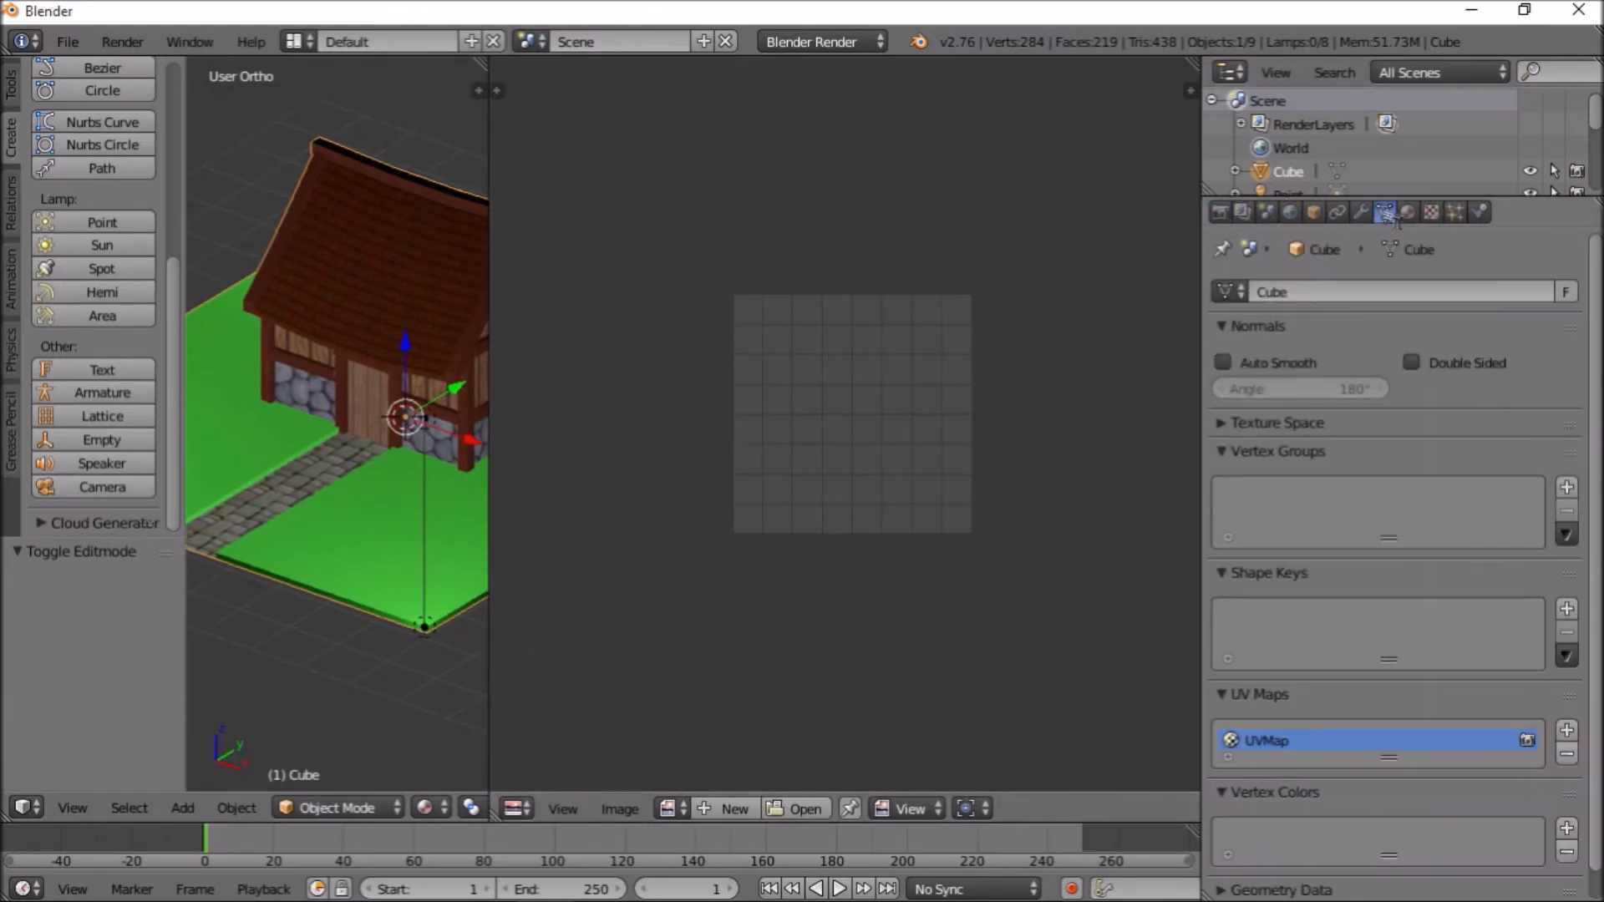
scroll(1366, 635, down, 1)
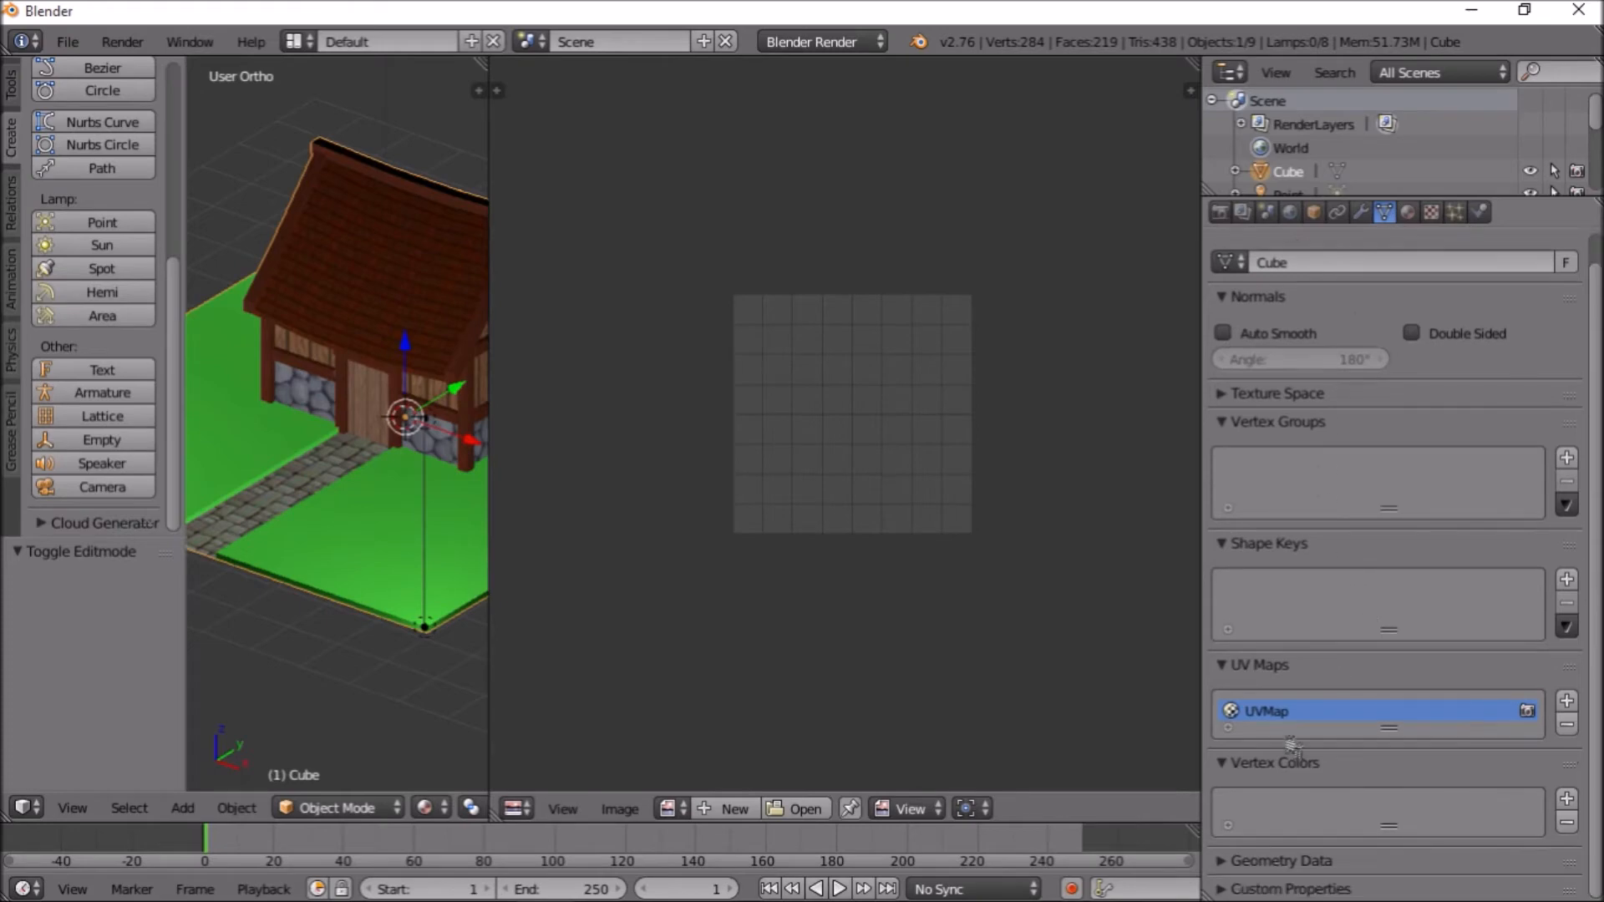
click(1566, 701)
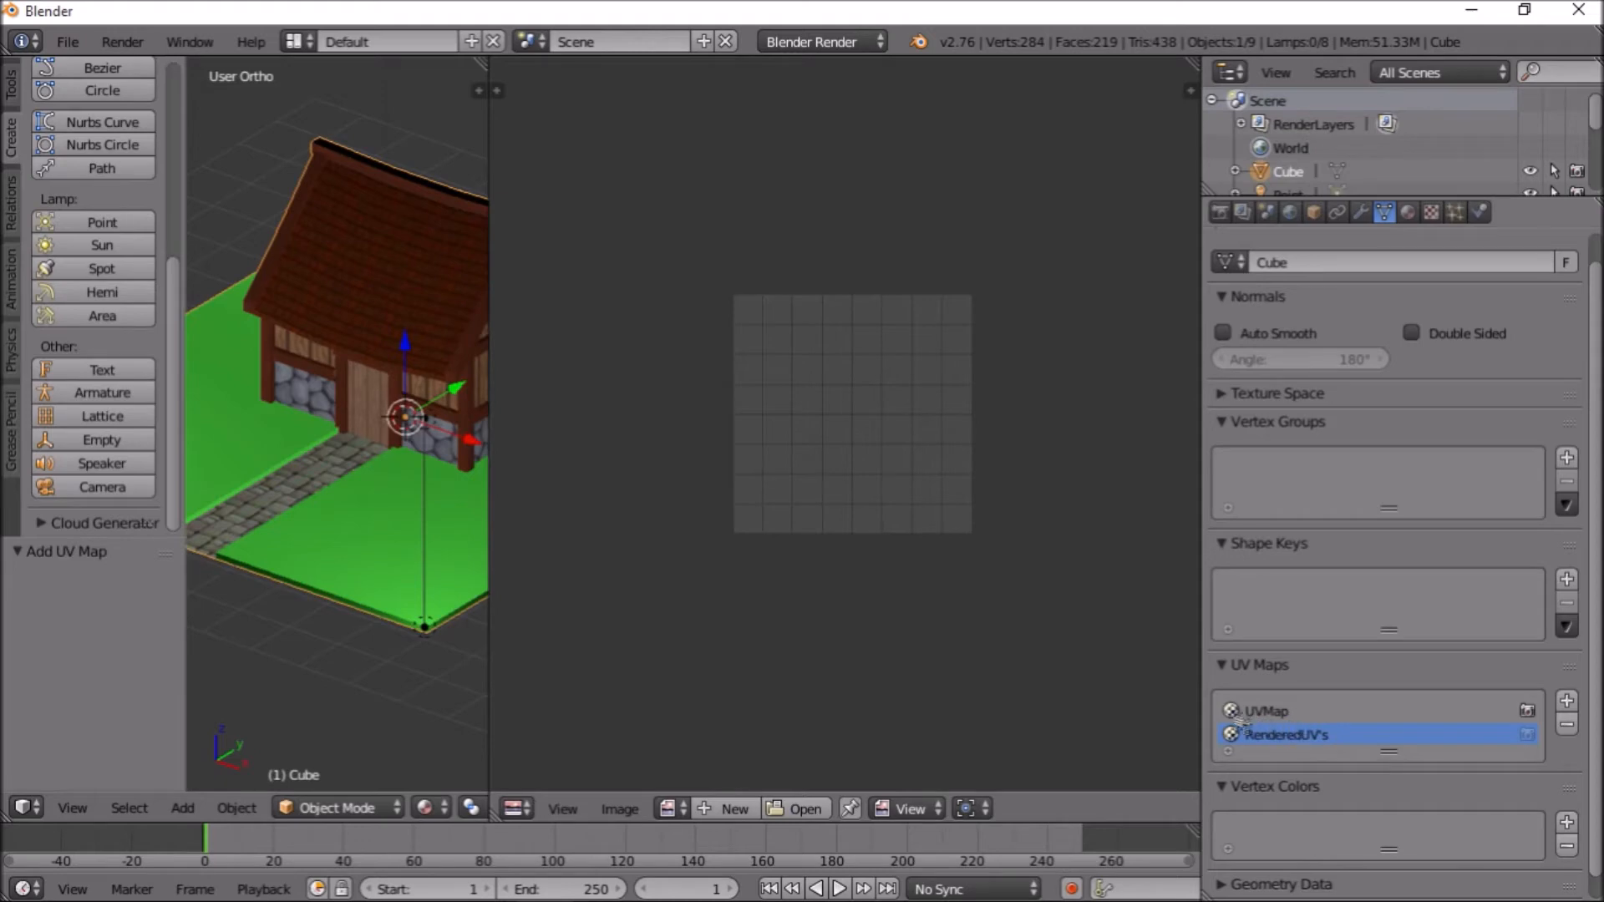
Enter Edit Mode, select the whole mesh and try a standard angle-based Unwrap on it
key(Tab)
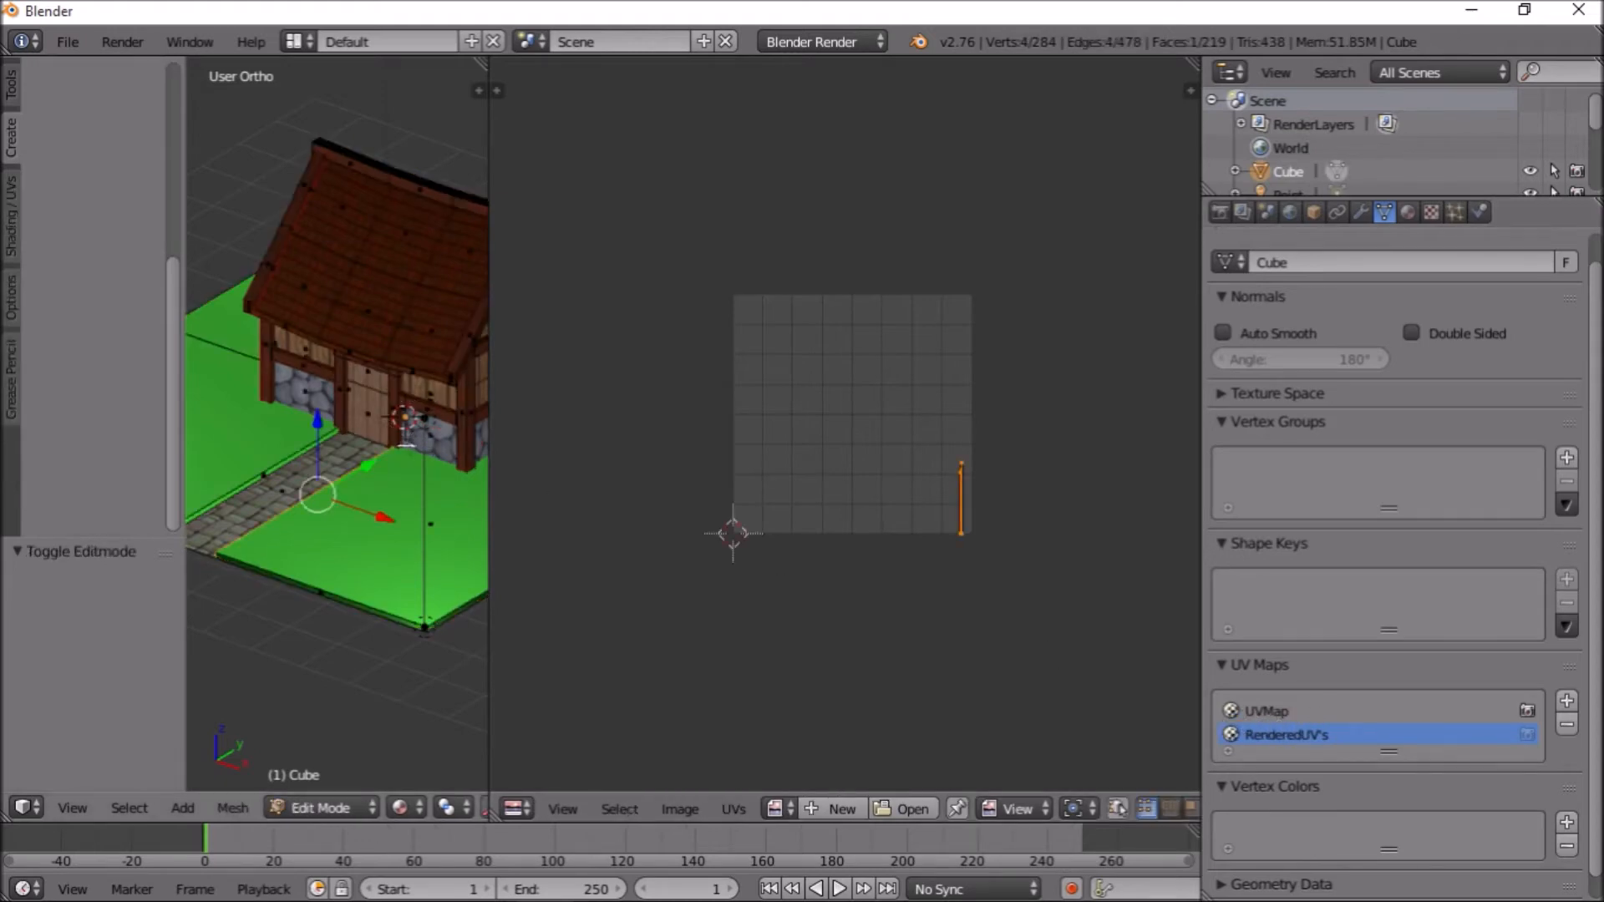
key(a)
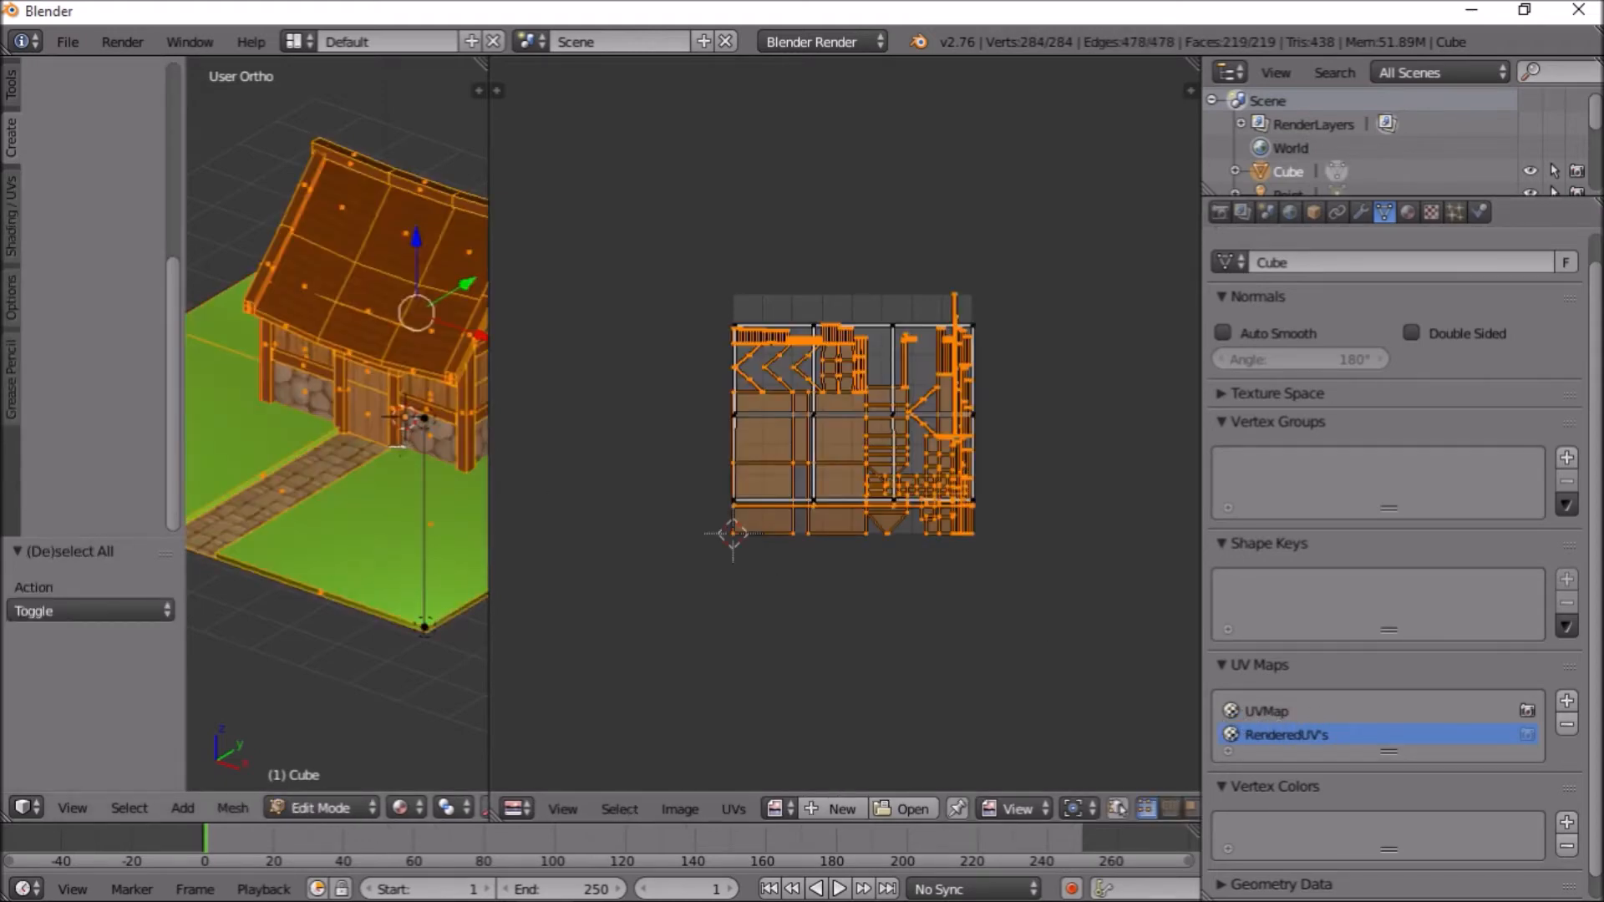
key(u)
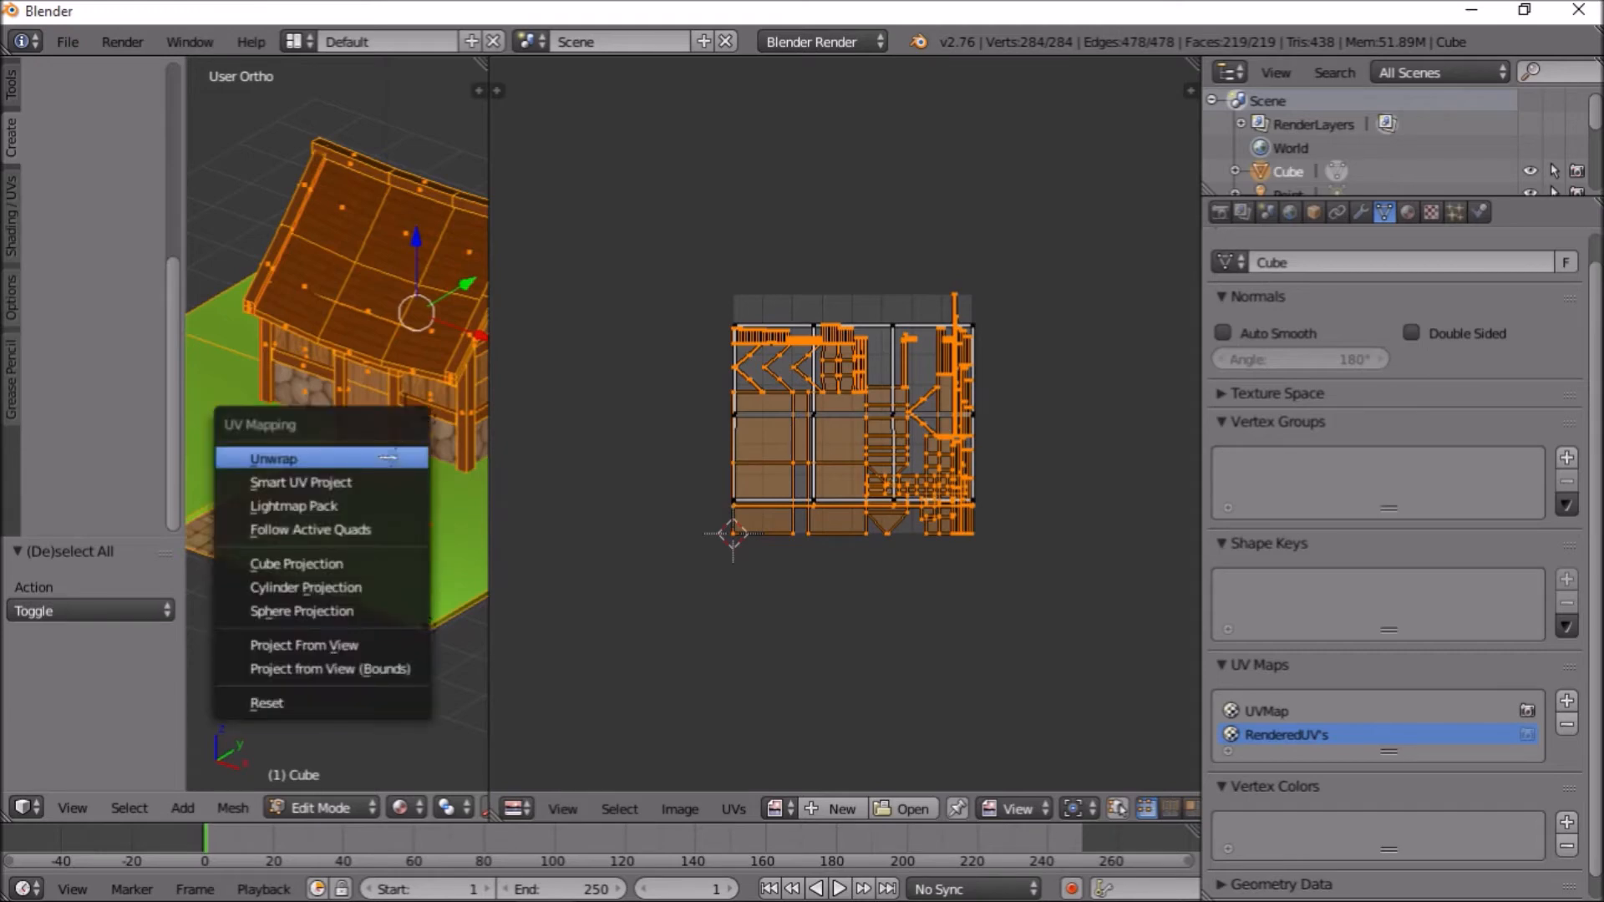
click(324, 459)
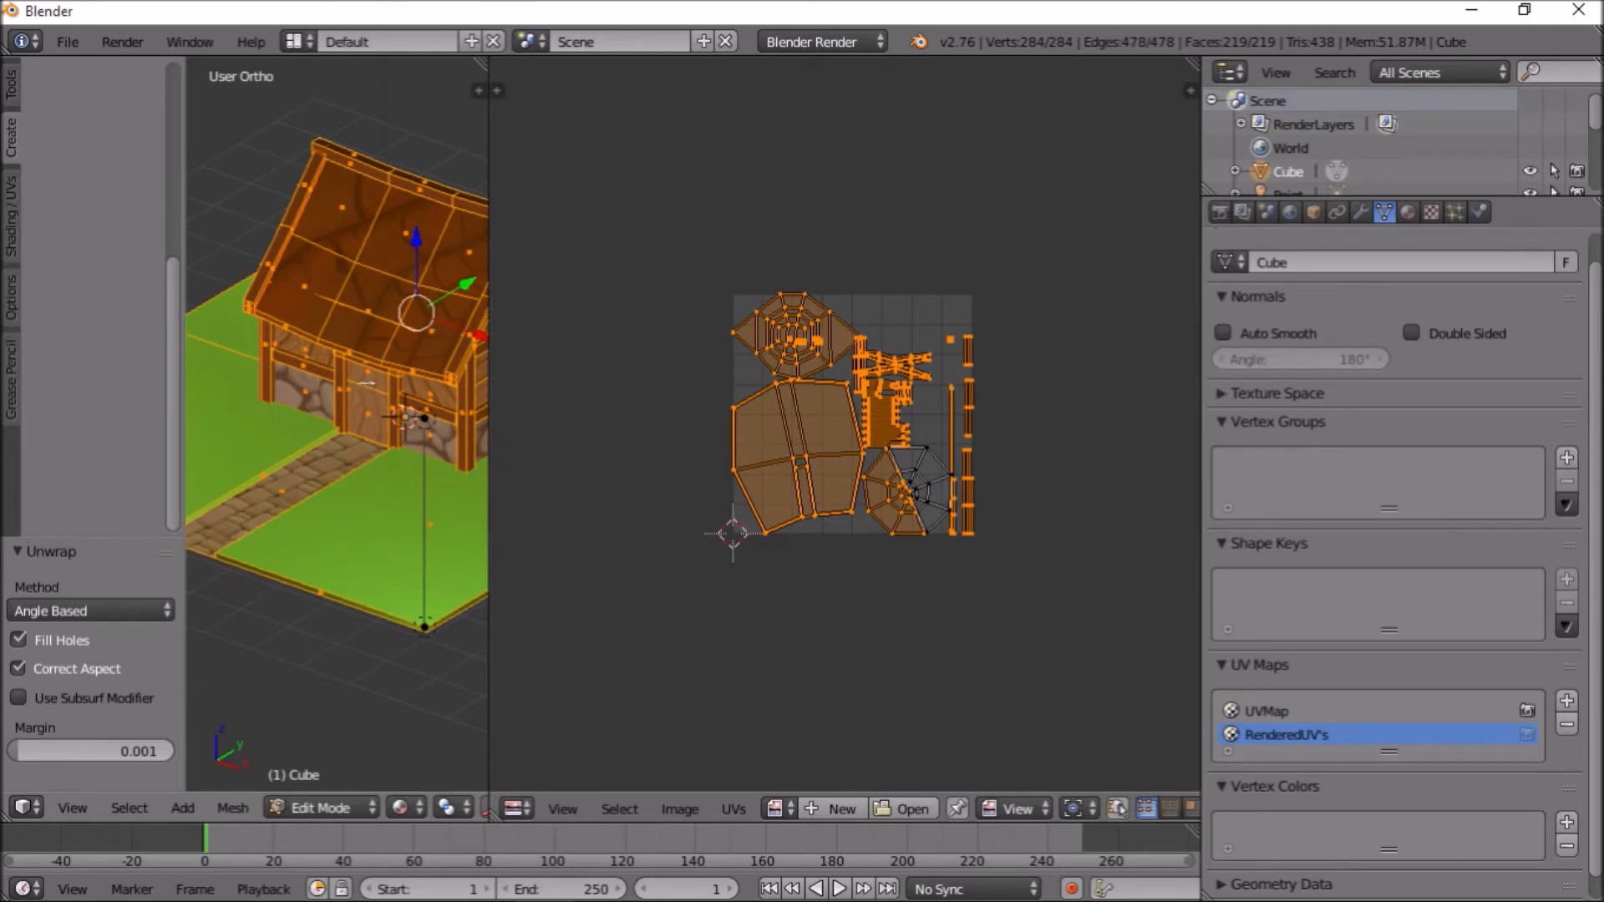
middle_drag(327, 430, 401, 427)
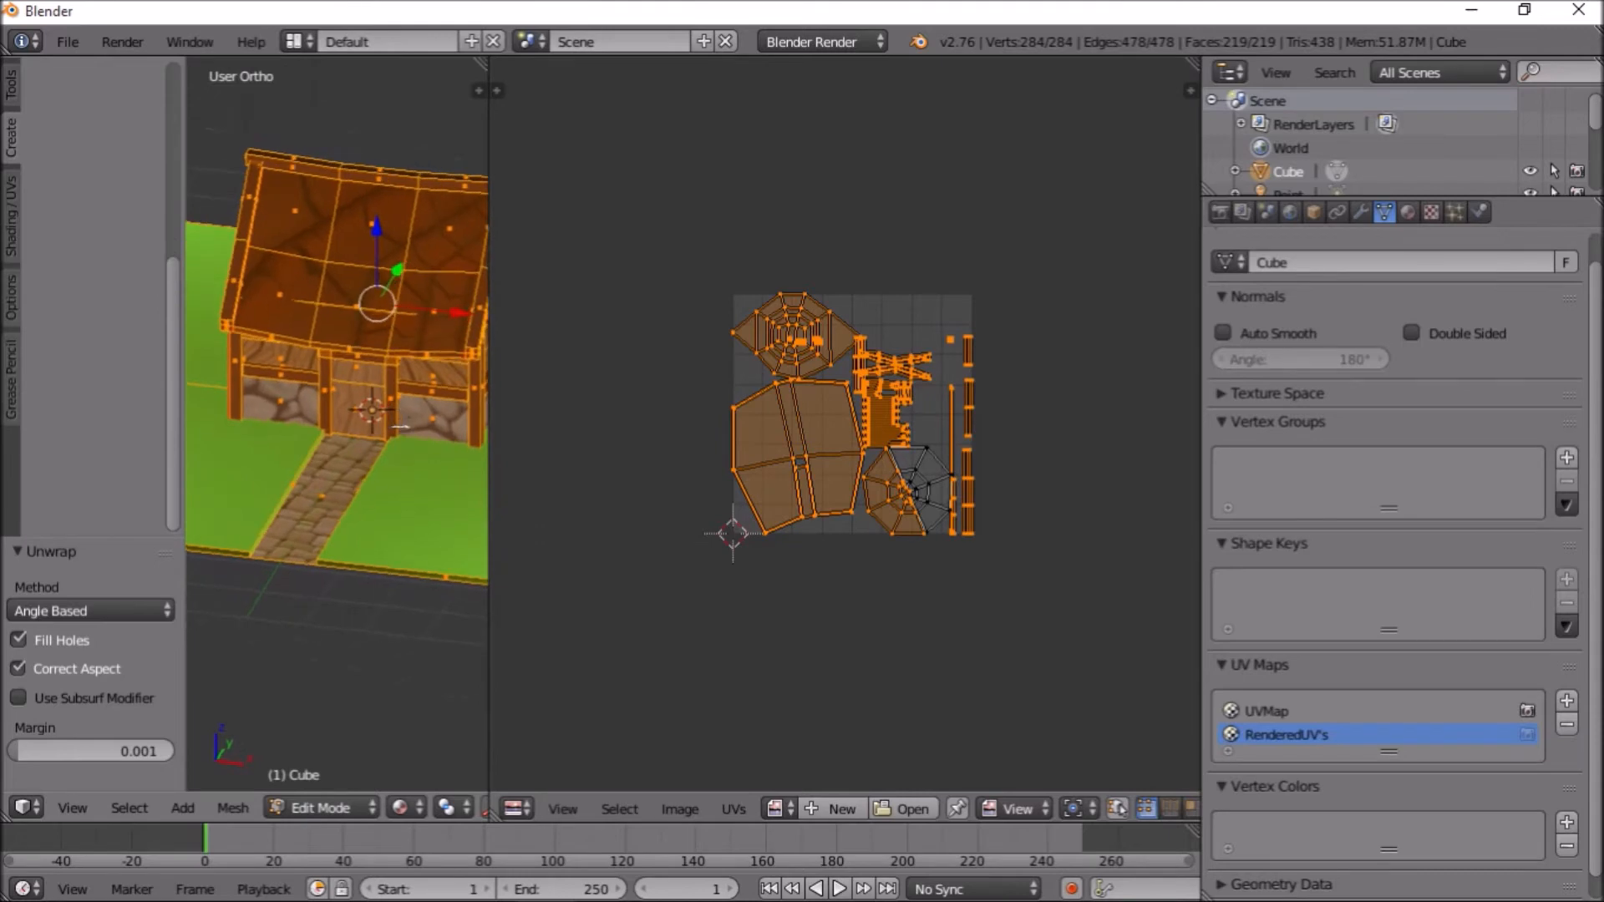
Unwrap the whole mesh with Smart UV Project, using angle limit 66, island margin 0 and Correct Aspect
key(u)
click(376, 450)
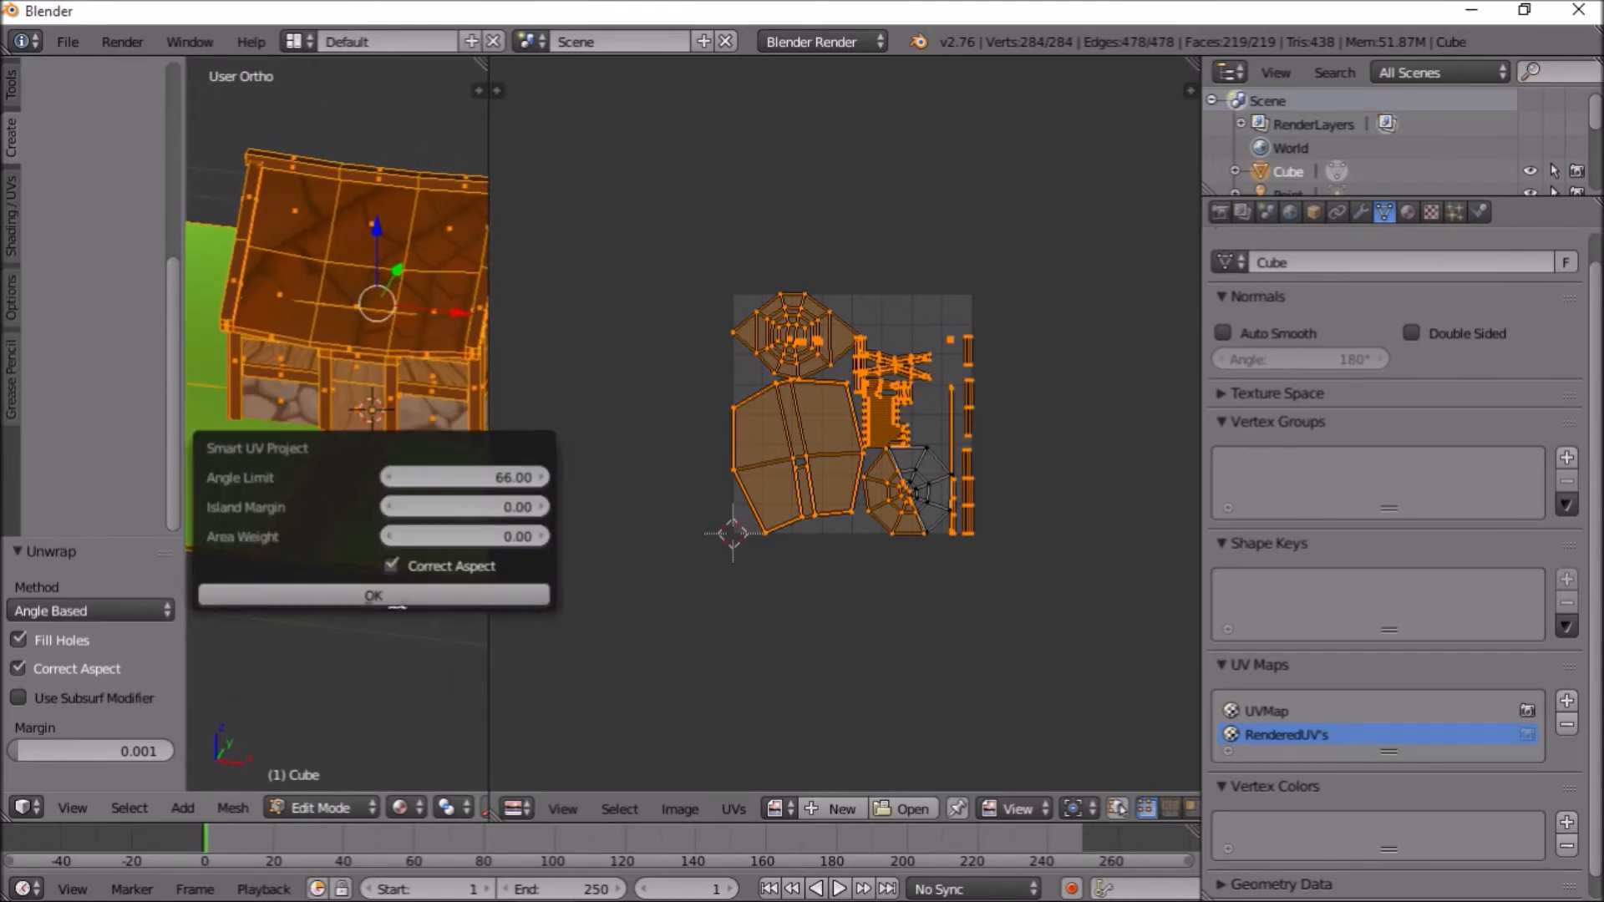
click(375, 596)
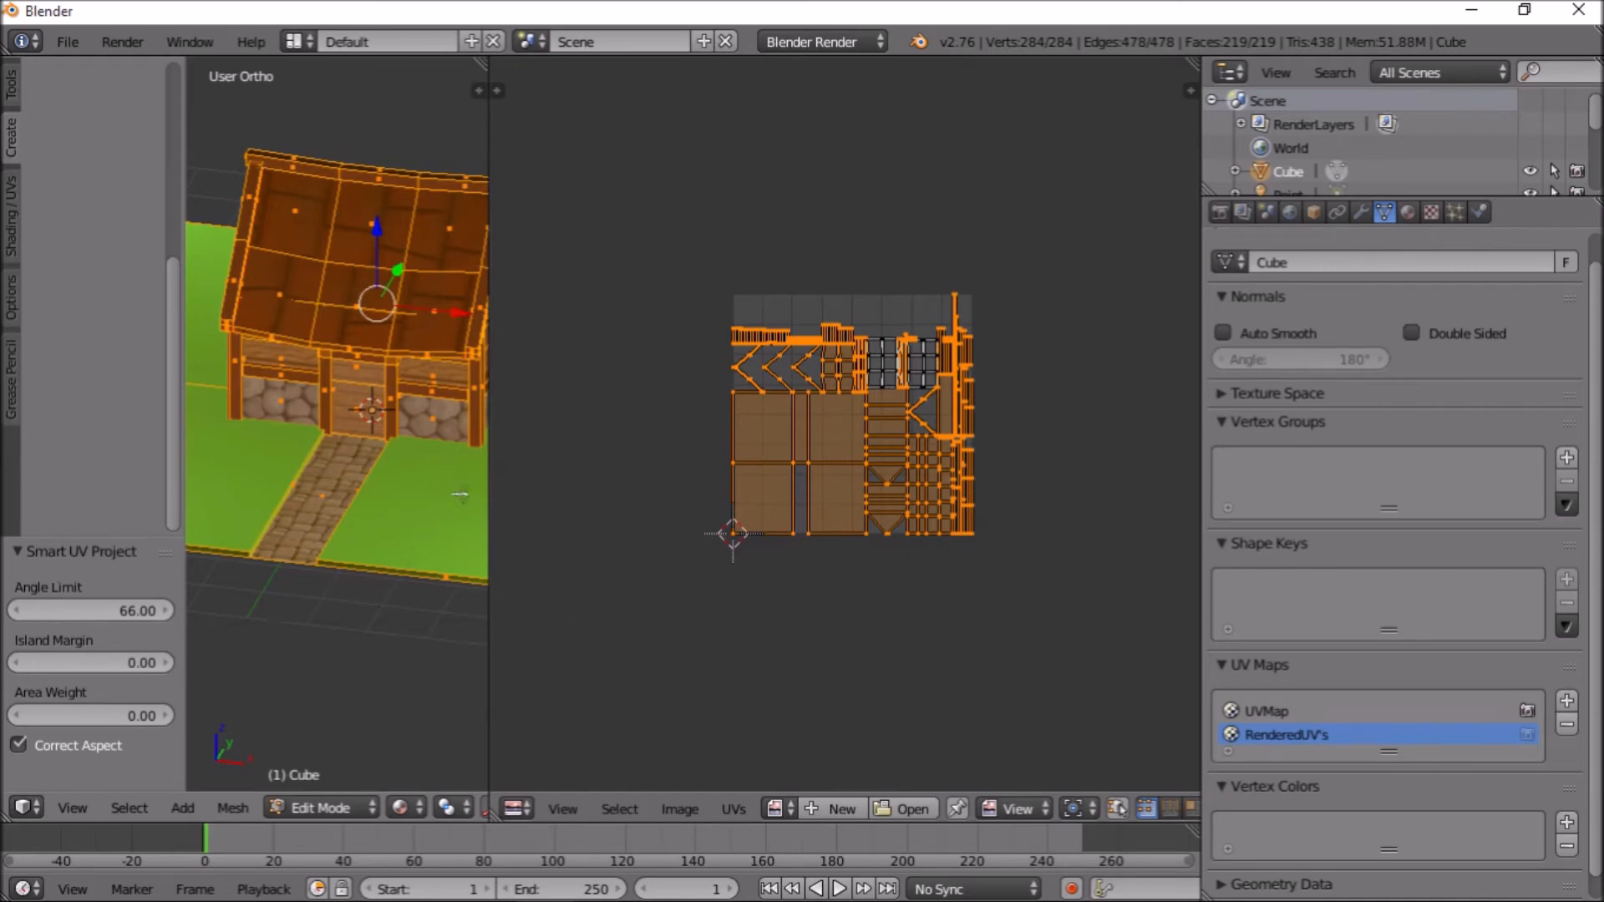
scroll(460, 494, up, 4)
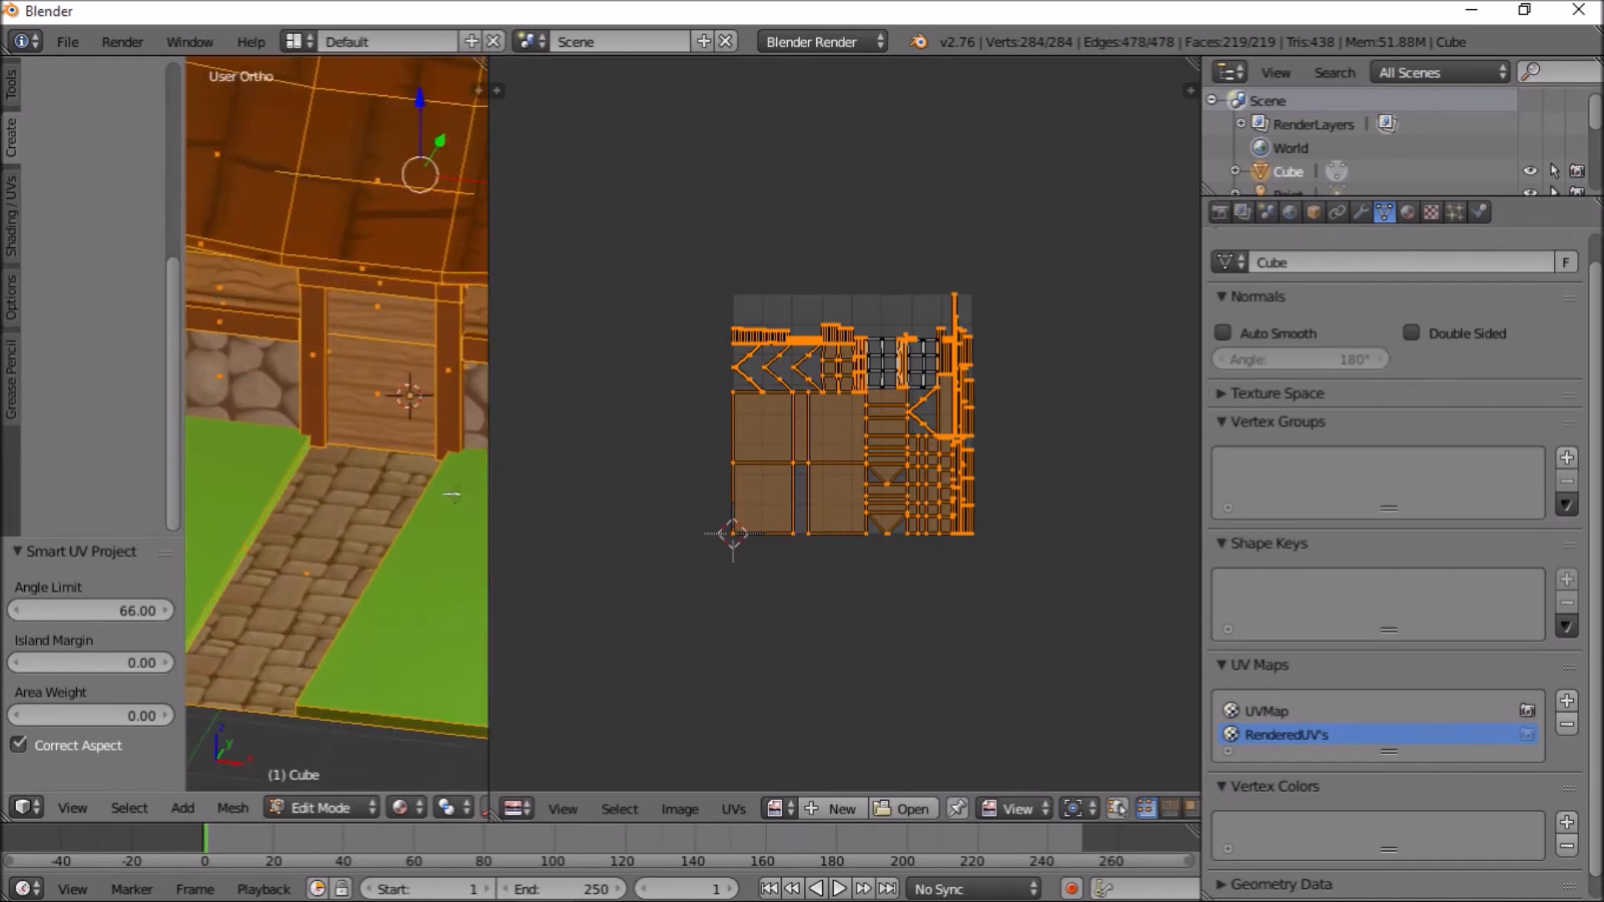
ctrl+scroll(453, 494, up, 3)
ctrl+scroll(453, 494, down, 2)
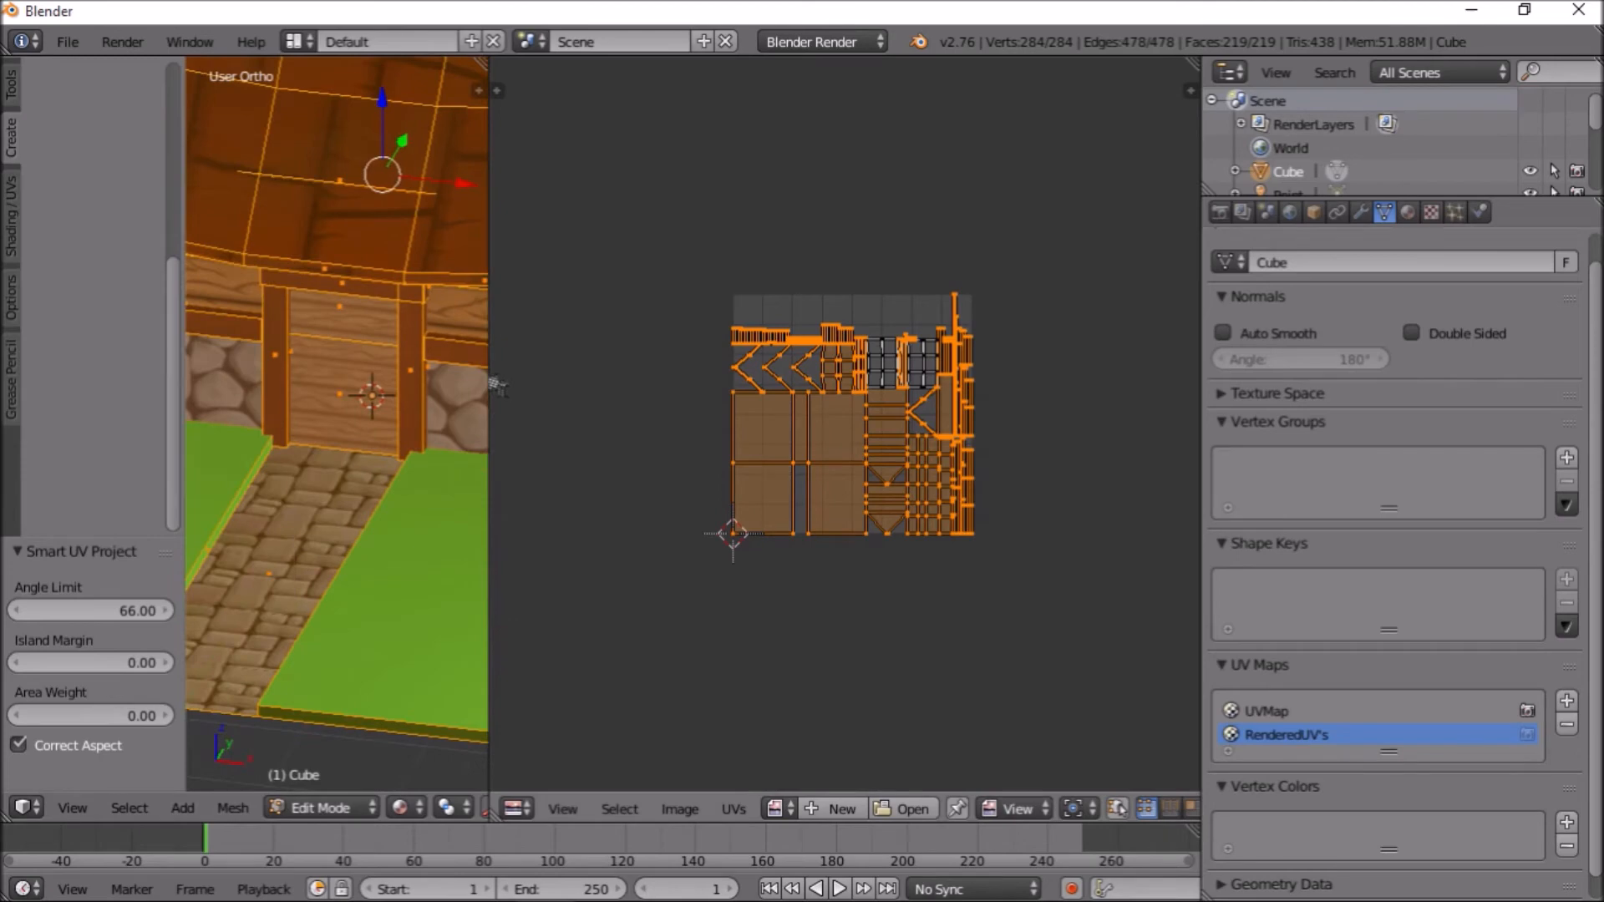
Rotate the UVs of the wooden plank faces on the front and back walls by 90 degrees and move them outside the UV grid
drag(490, 385, 866, 387)
shift+scroll(738, 448, up, 4)
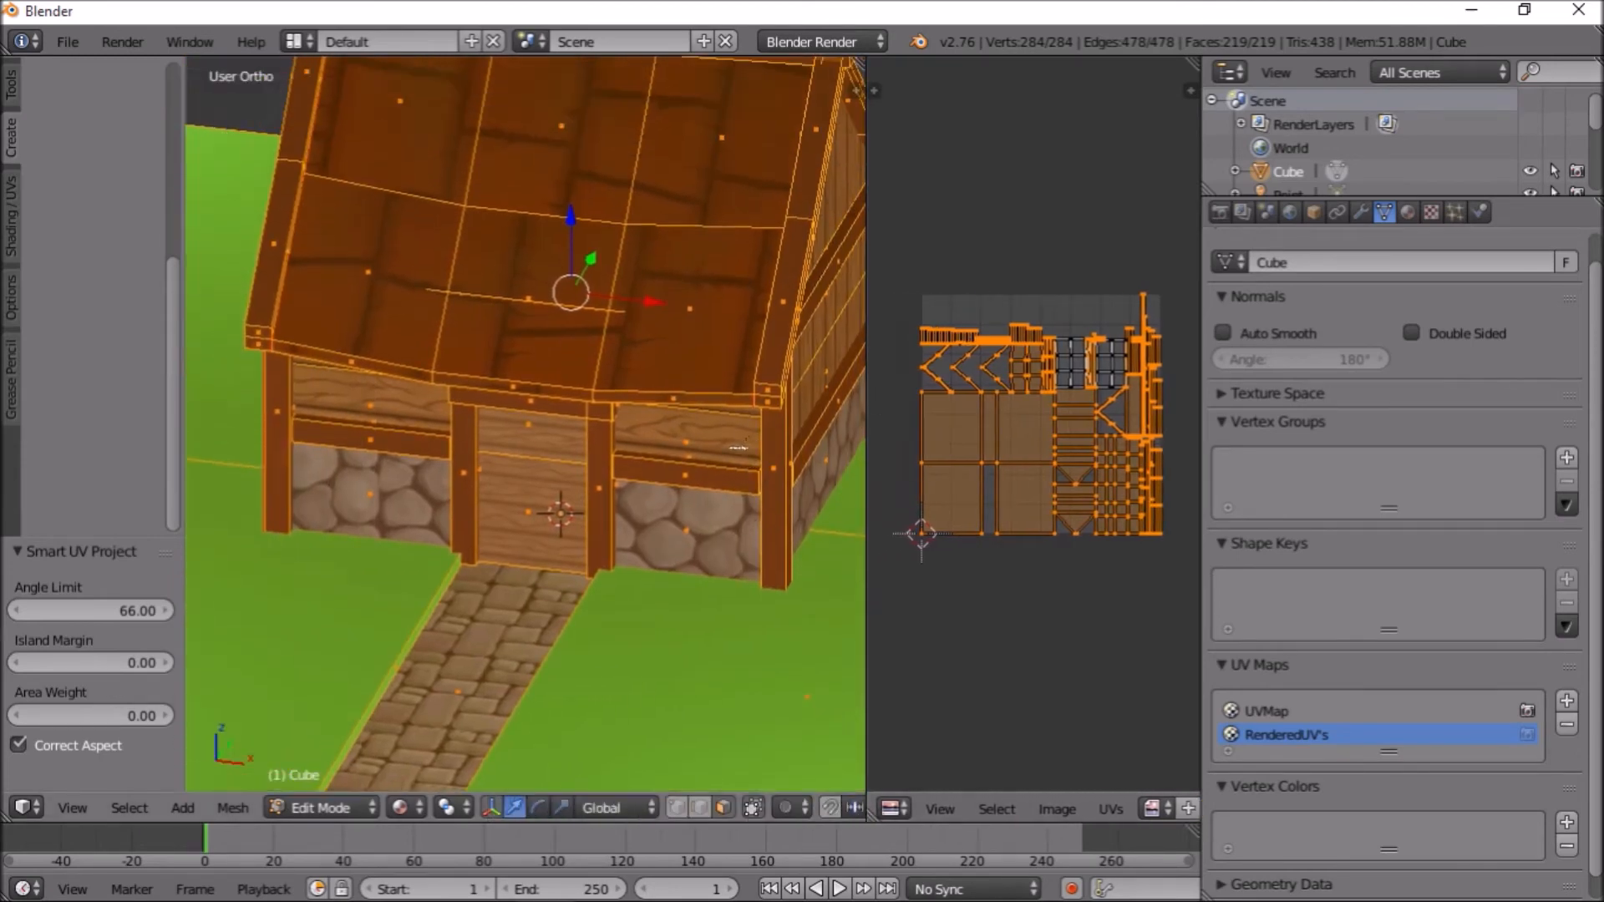
scroll(739, 448, up, 3)
scroll(739, 448, down, 1)
right_click(741, 443)
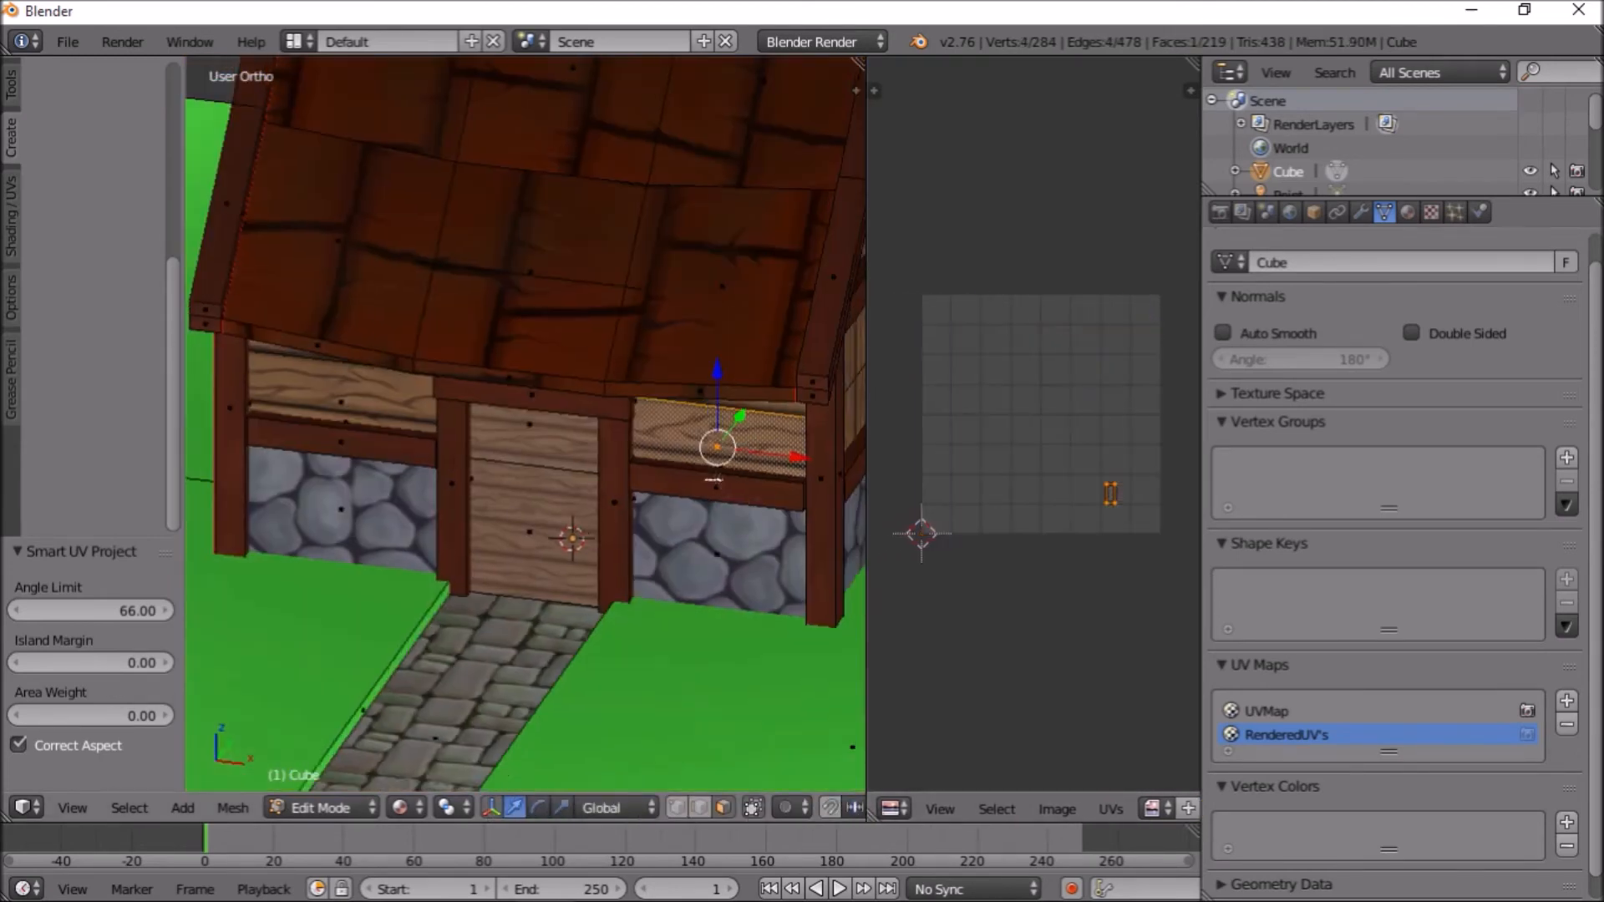
middle_drag(719, 494, 710, 376)
shift+right_click(702, 359)
shift+right_click(527, 361)
shift+right_click(335, 414)
shift+right_click(334, 424)
middle_drag(449, 384, 454, 471)
middle_drag(838, 428, 473, 433)
shift+right_click(369, 424)
shift+right_click(368, 363)
shift+right_click(554, 350)
shift+right_click(554, 394)
shift+right_click(685, 432)
shift+right_click(710, 355)
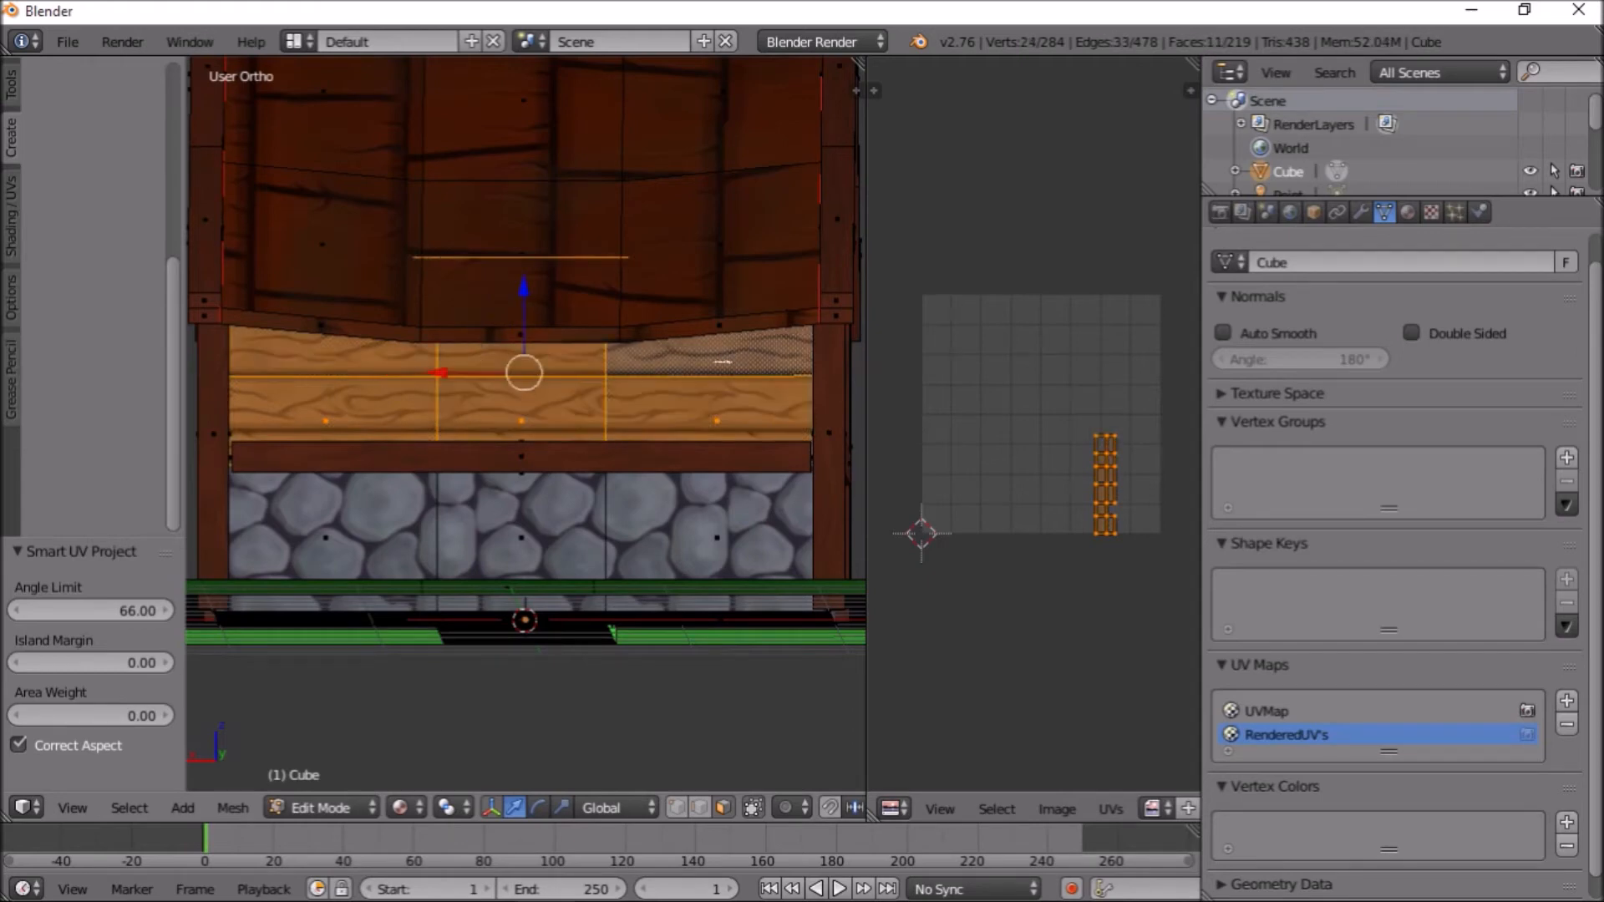
scroll(1068, 537, down, 3)
text(r)
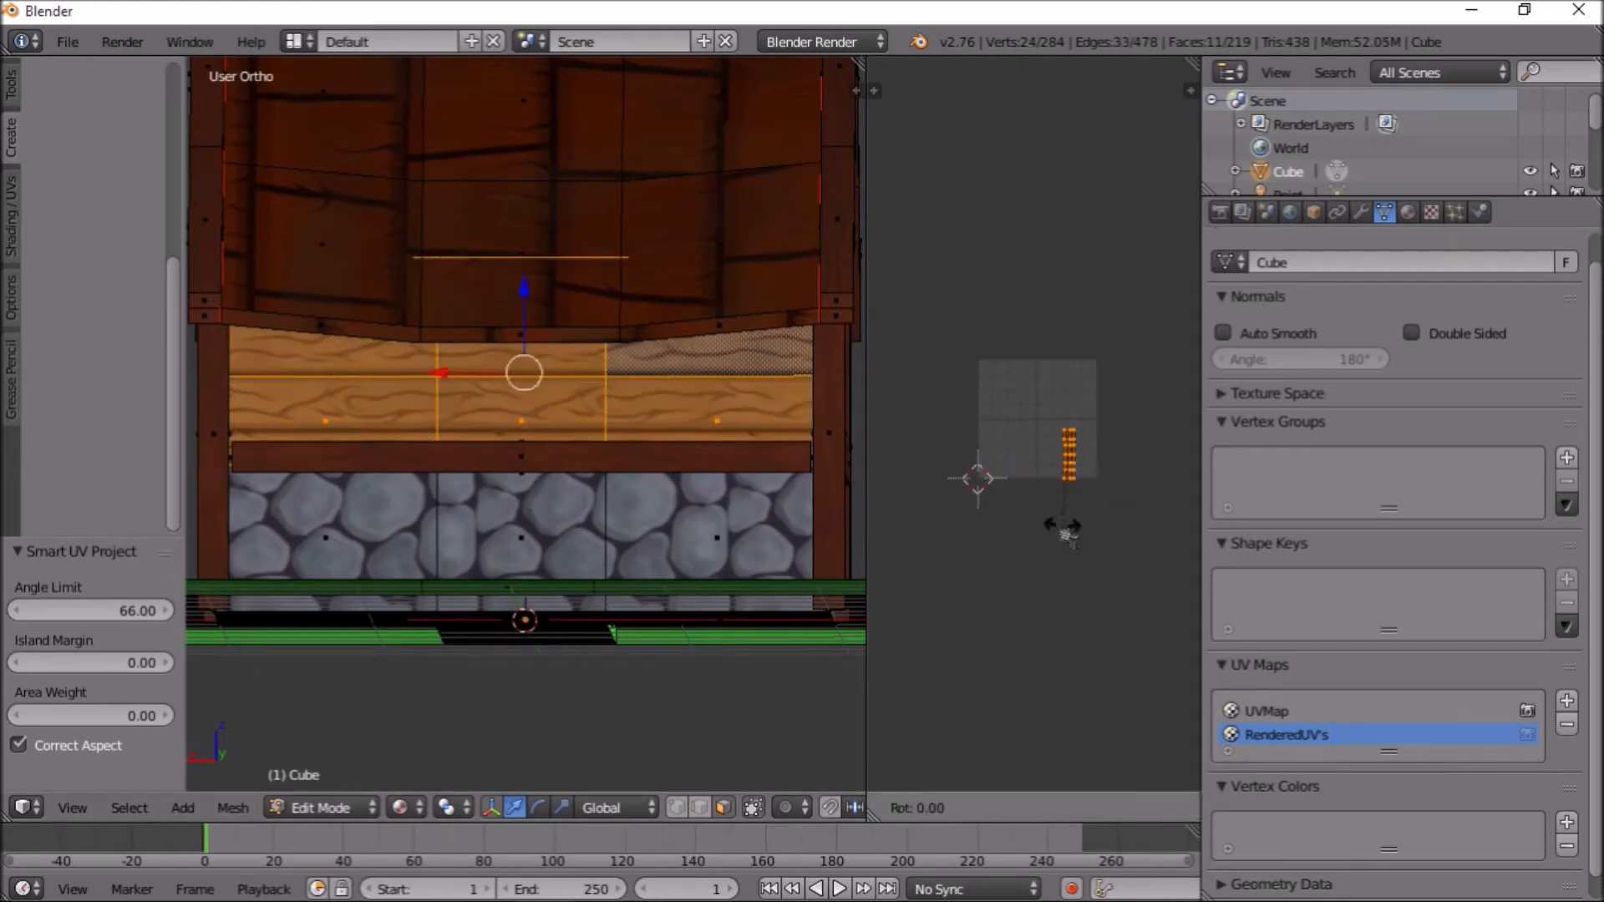
text(90)
key(Return)
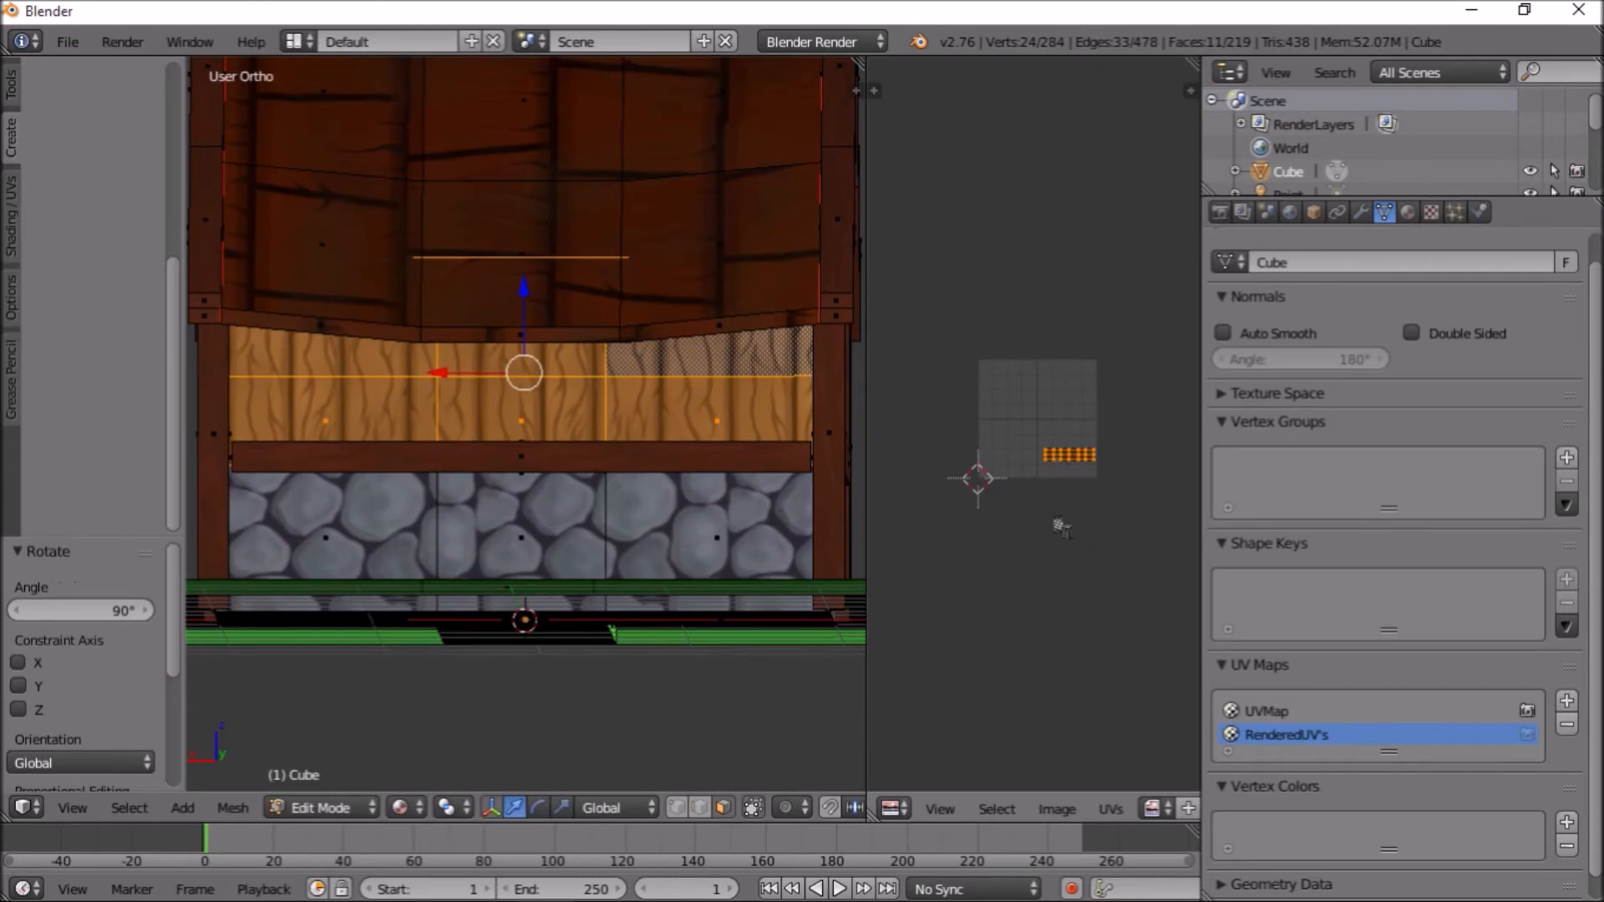
key(g)
click(1137, 528)
Move the UVs of the wooden plank faces on both gable walls outside the UV grid, about 0.617 in X and 0.379 in Y
middle_drag(446, 451, 577, 529)
right_click(619, 547)
shift+right_click(598, 379)
middle_drag(598, 378, 363, 419)
shift+right_click(314, 382)
shift+right_click(313, 381)
shift+right_click(303, 251)
scroll(468, 450, down, 4)
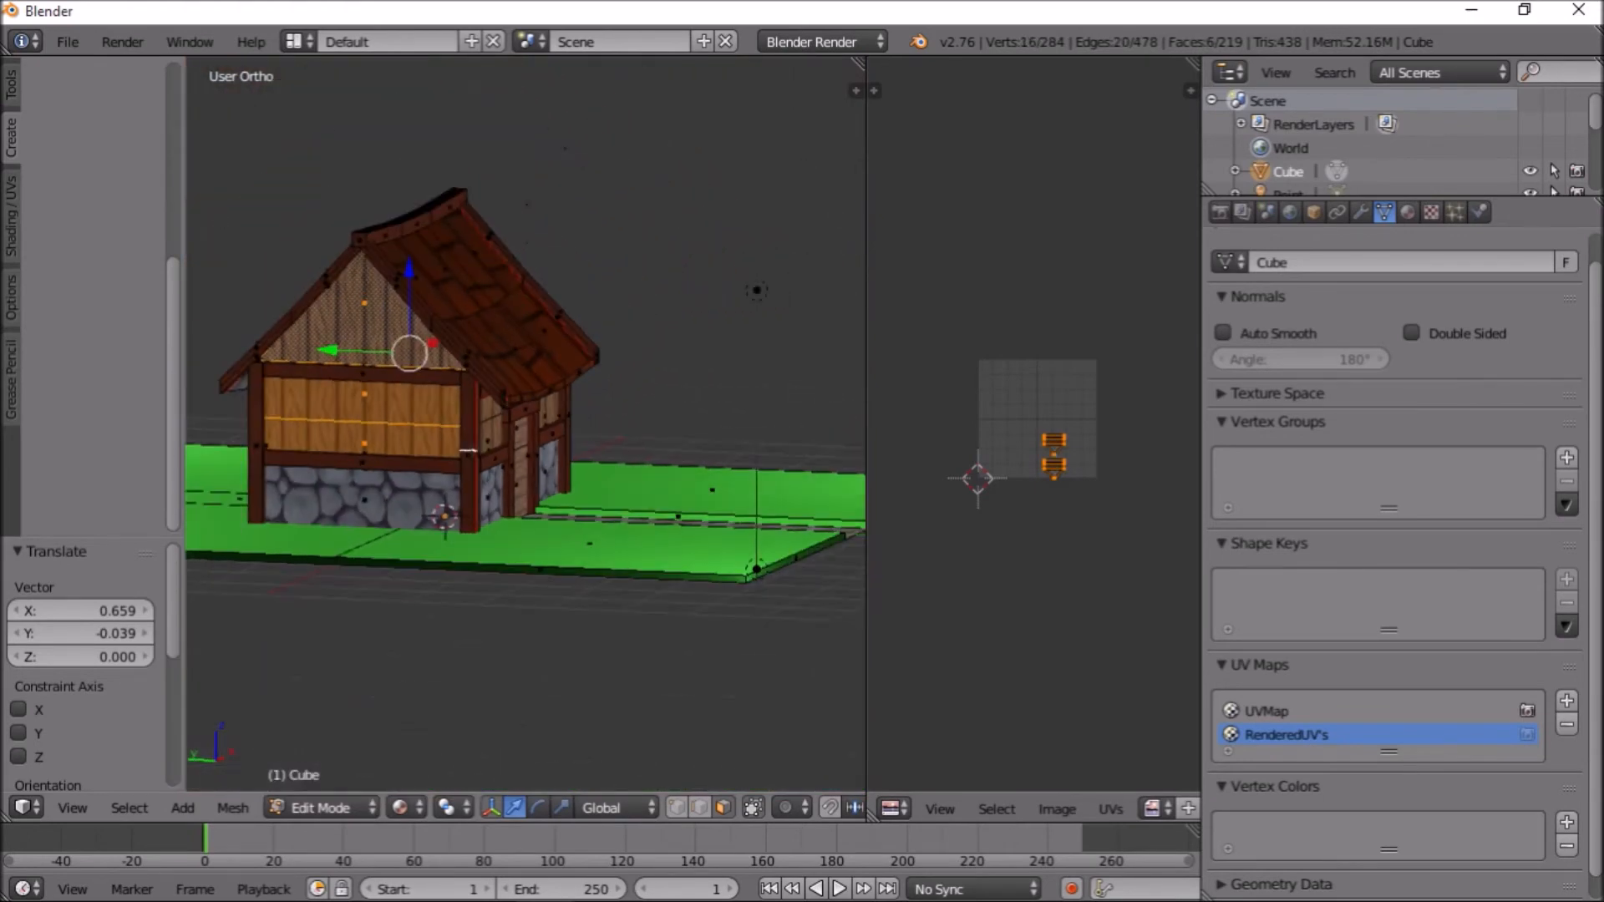
scroll(1082, 576, up, 4)
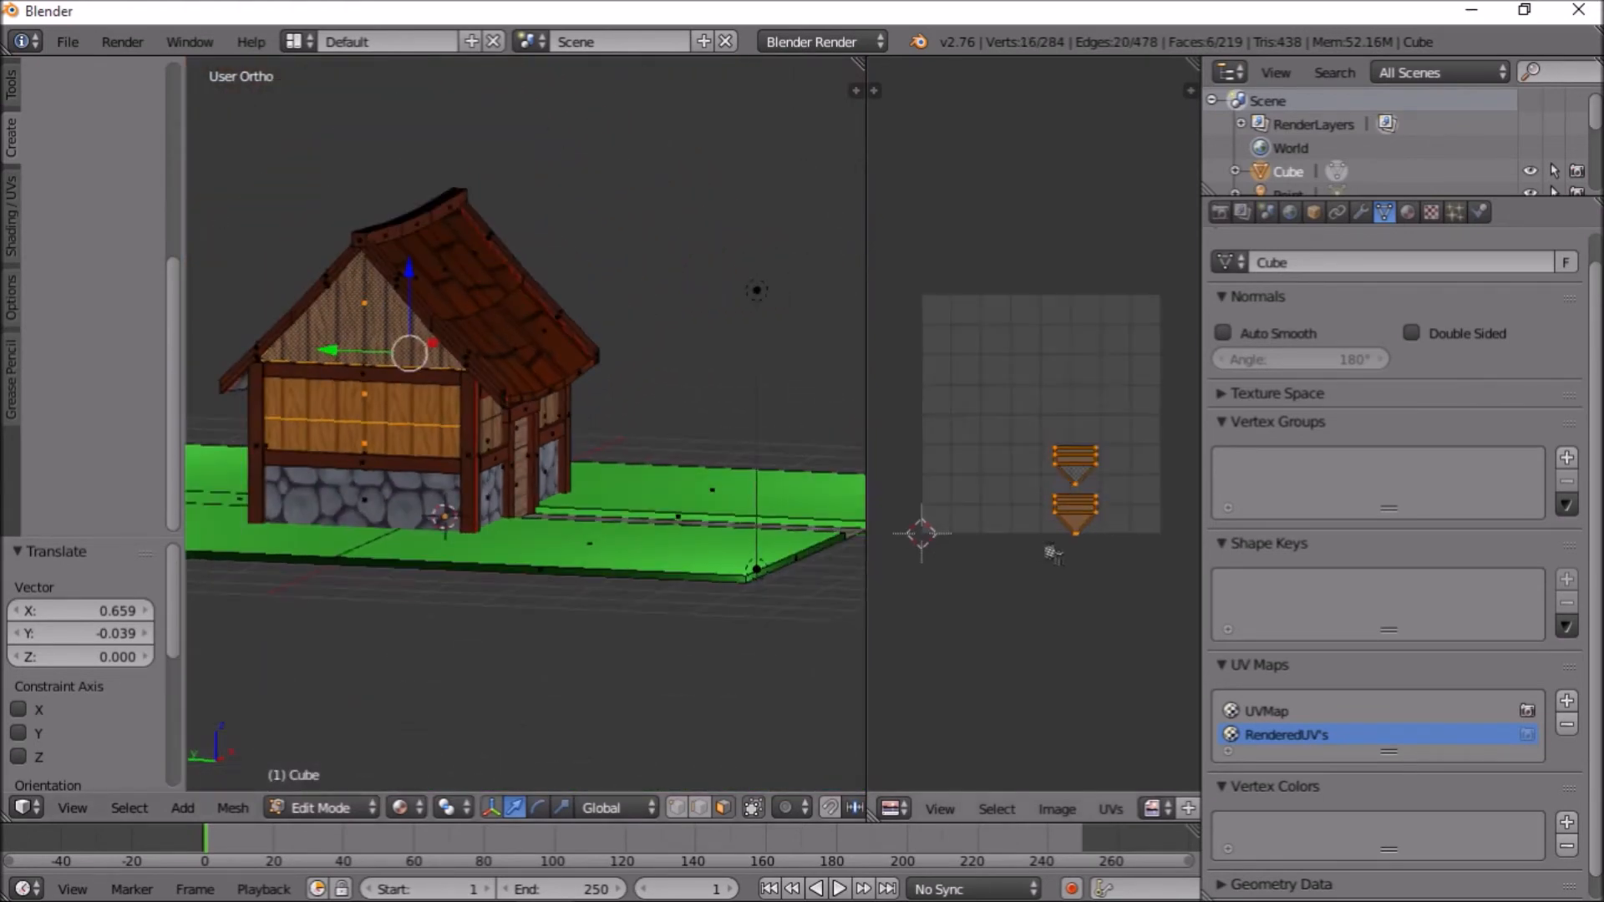
middle_drag(1109, 593, 998, 575)
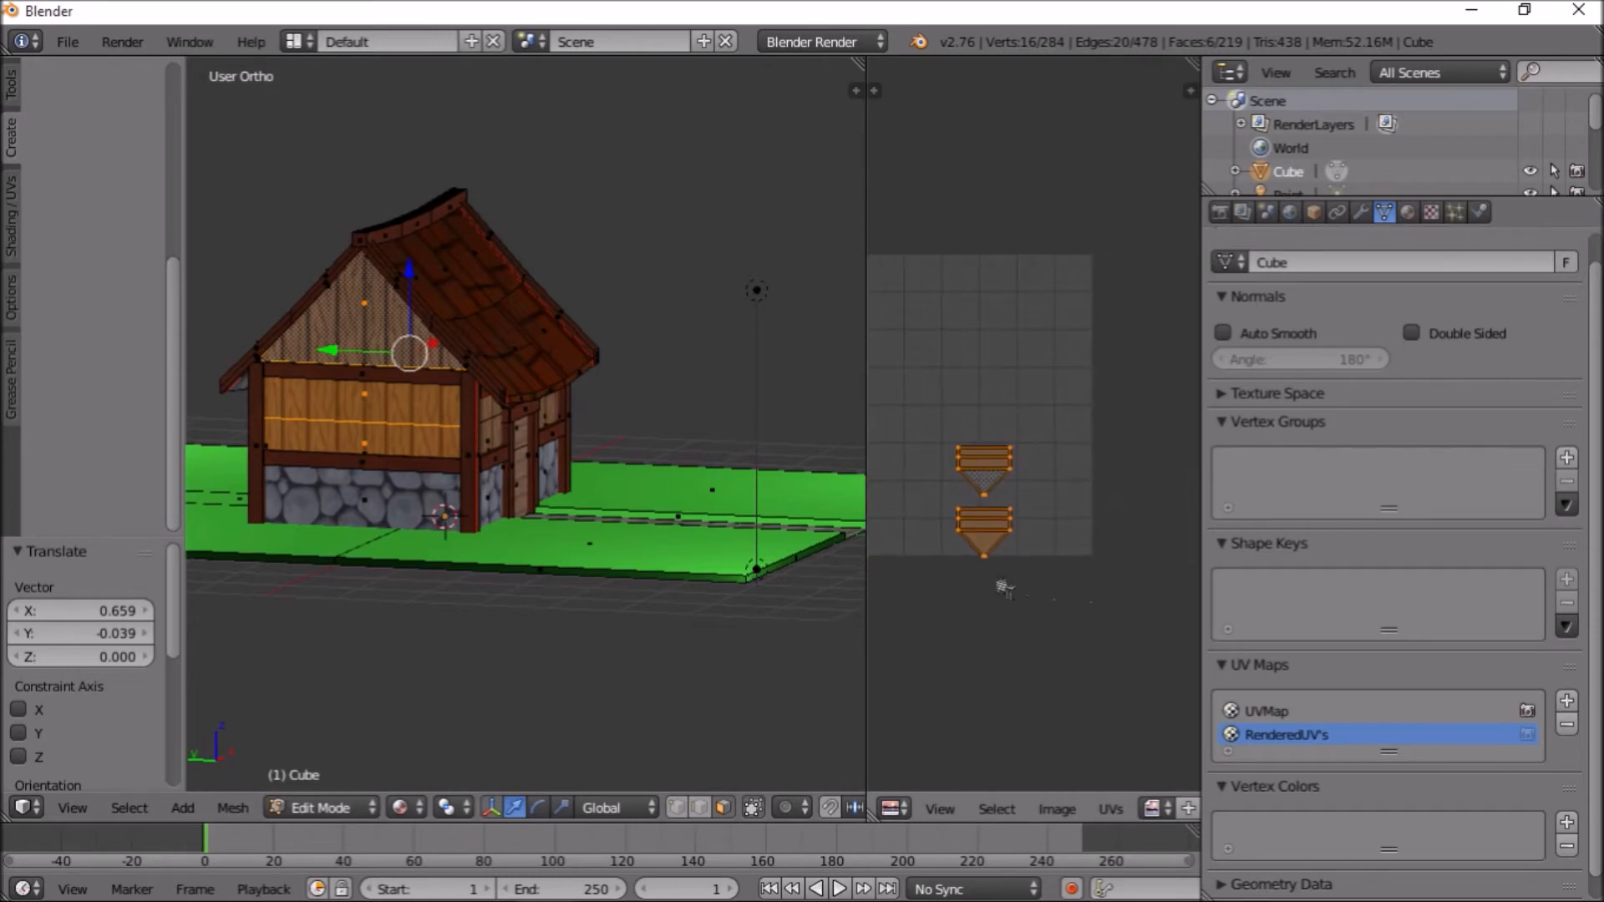
key(g)
click(1178, 449)
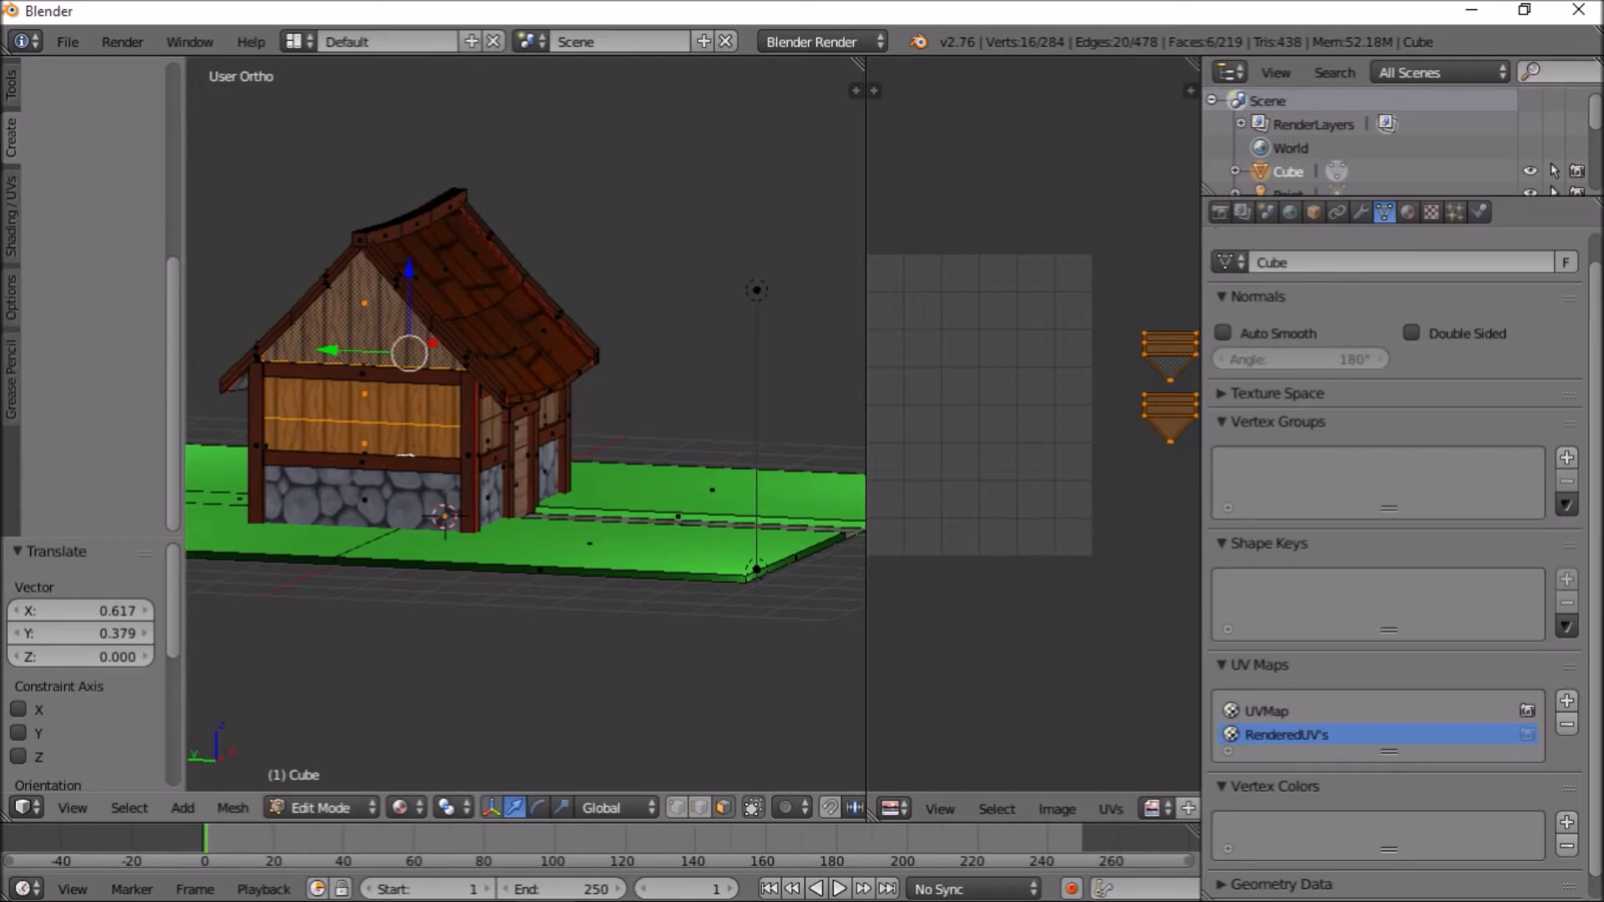
middle_drag(500, 496, 449, 517)
scroll(450, 517, up, 5)
right_click(334, 541)
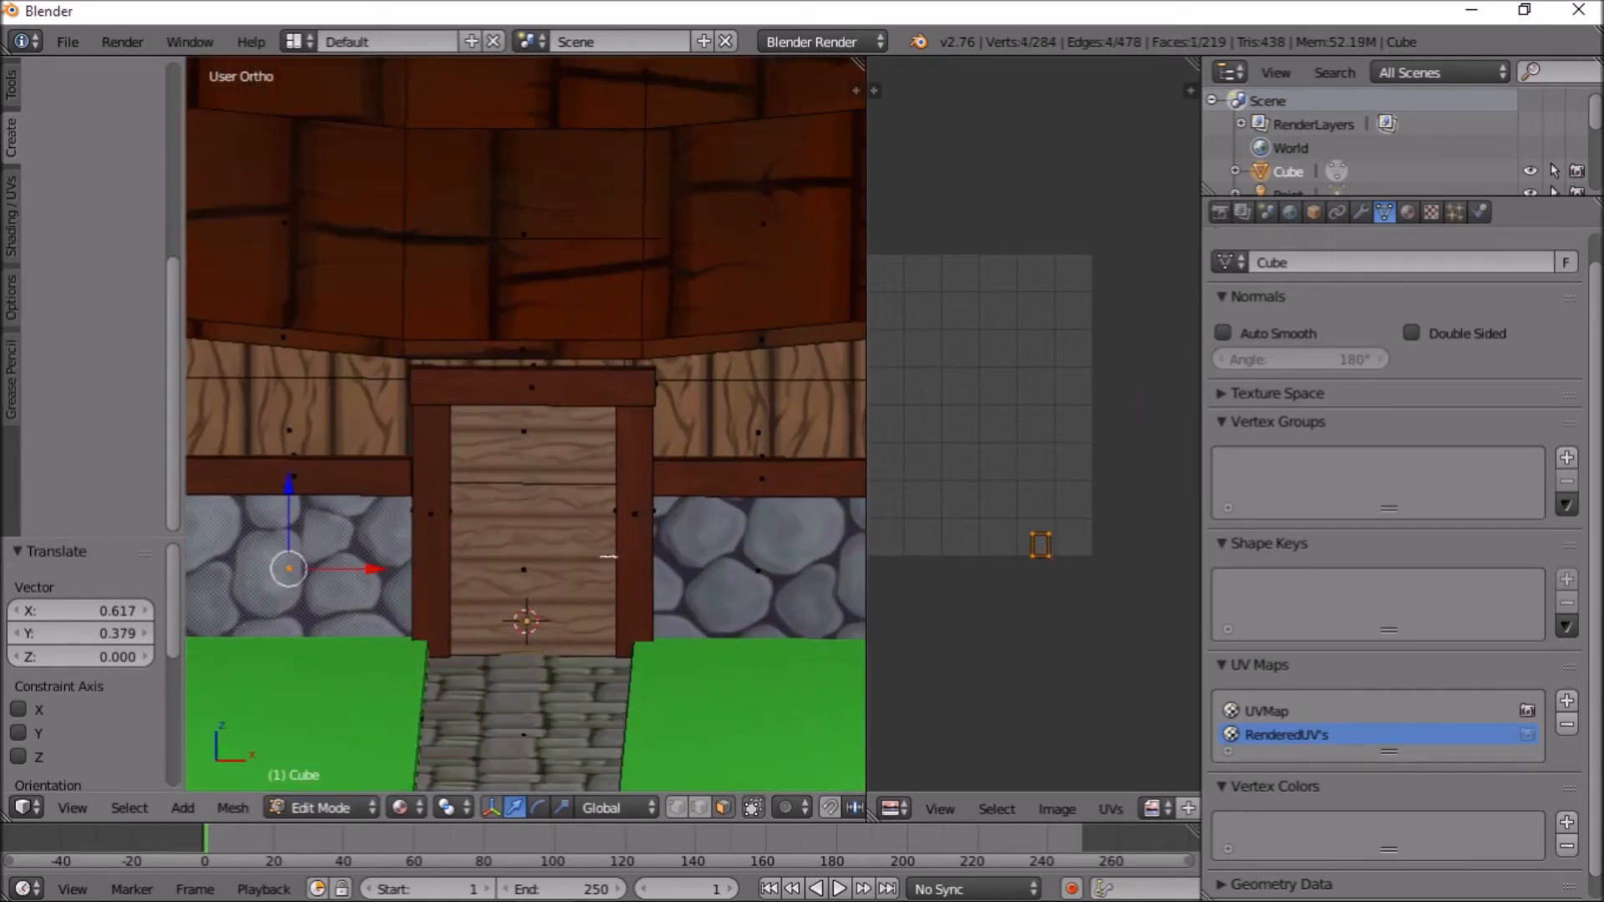
shift+right_click(735, 554)
middle_drag(745, 589, 597, 559)
shift+right_click(724, 532)
shift+right_click(689, 547)
shift+right_click(770, 536)
middle_drag(772, 537, 625, 533)
middle_drag(576, 455, 537, 475)
right_click(518, 438)
shift+right_click(607, 433)
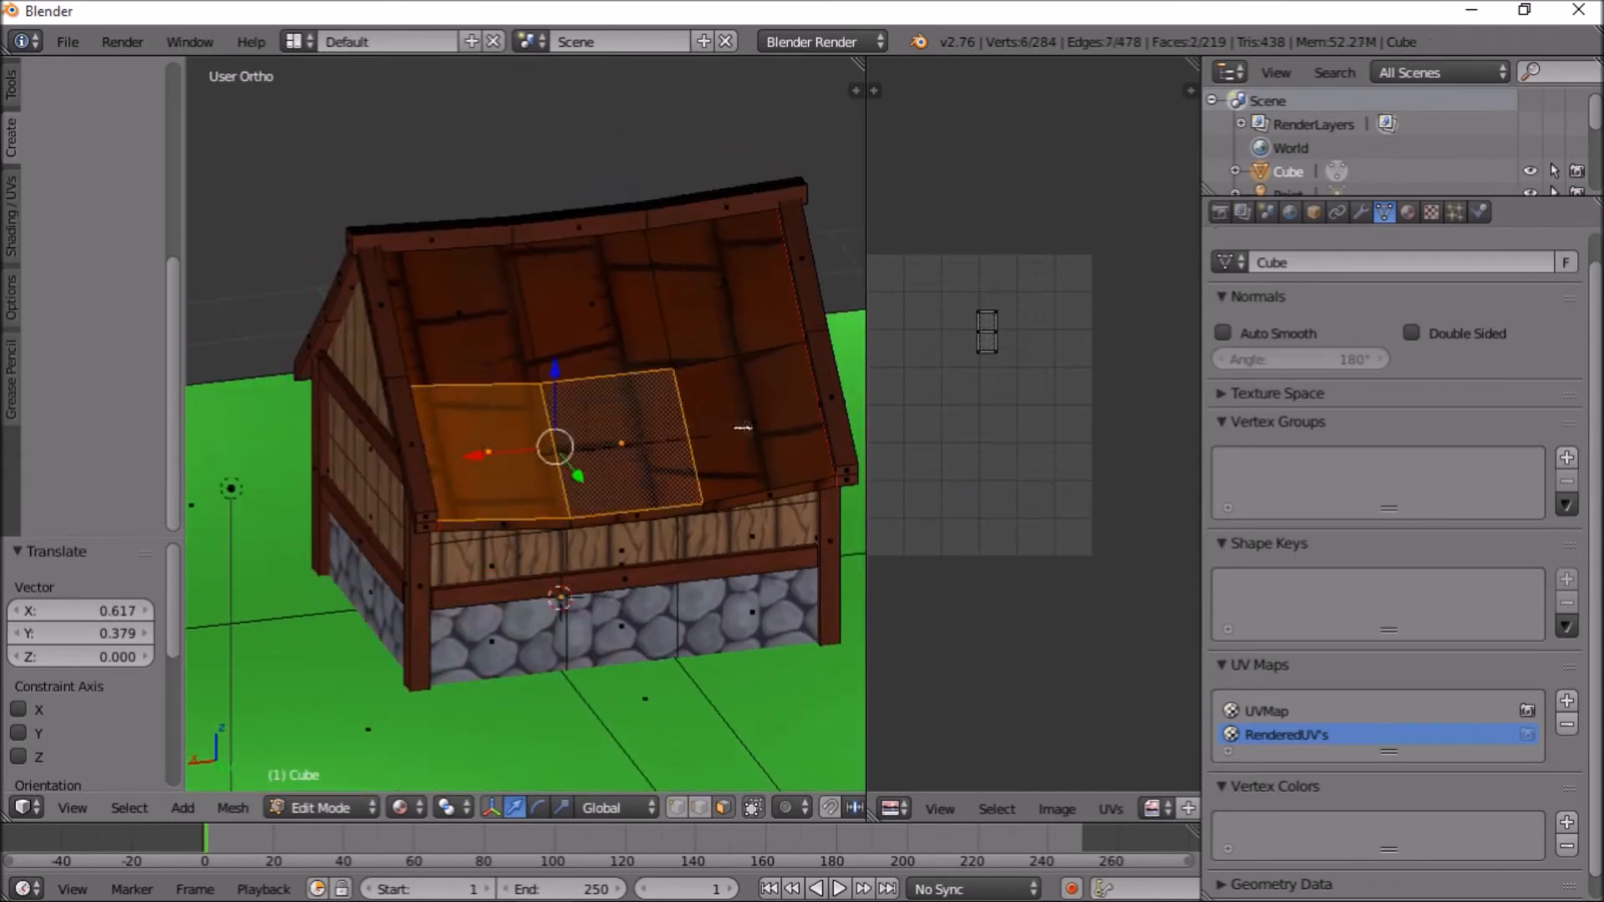
shift+right_click(731, 414)
shift+right_click(633, 511)
shift+right_click(531, 524)
shift+right_click(794, 491)
shift+right_click(760, 459)
shift+right_click(759, 499)
shift+right_click(726, 334)
shift+right_click(602, 311)
shift+right_click(478, 324)
middle_drag(433, 353, 654, 382)
shift+right_click(631, 386)
shift+right_click(653, 301)
shift+right_click(738, 173)
shift+right_click(525, 146)
shift+right_click(457, 256)
shift+right_click(539, 330)
middle_drag(573, 482, 652, 382)
shift+right_click(652, 382)
shift+right_click(449, 387)
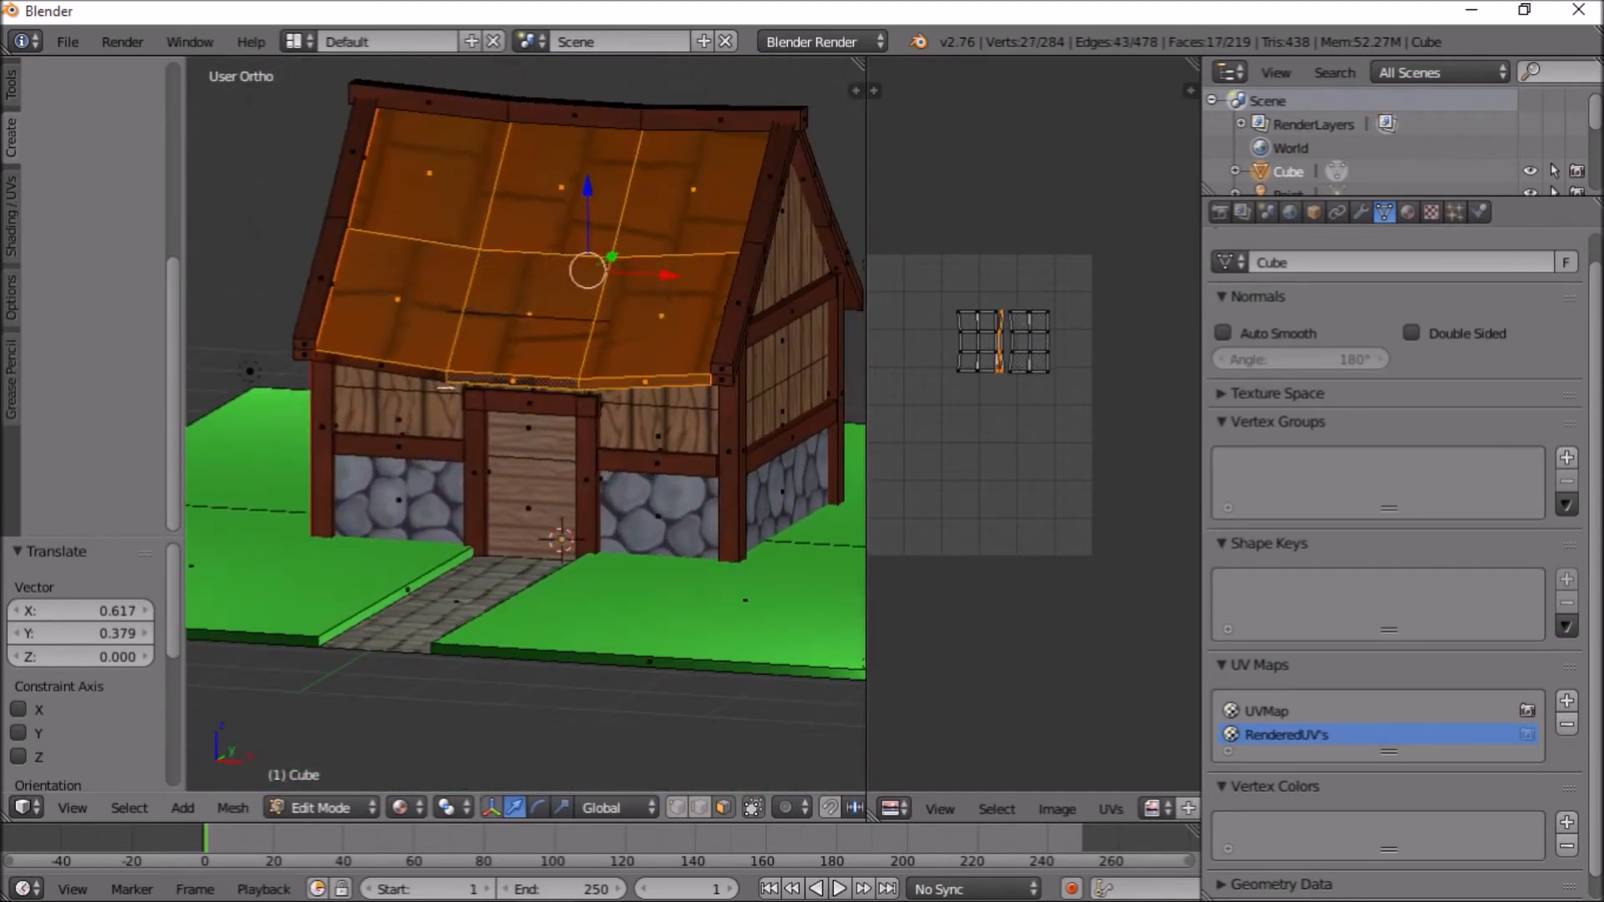
shift+right_click(416, 373)
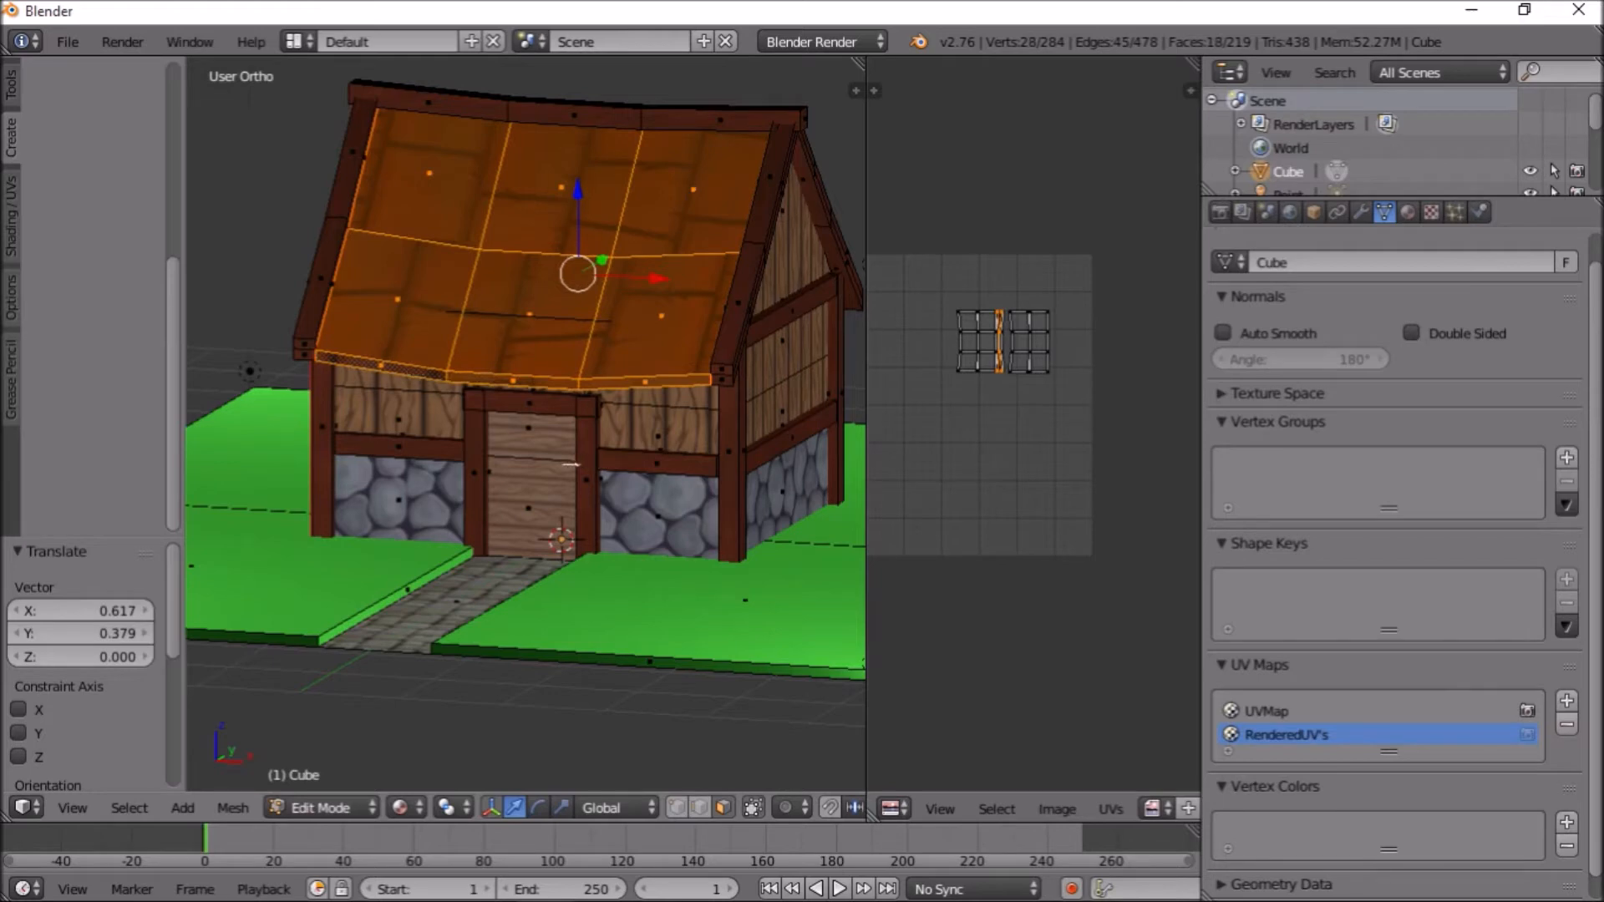
Unwrap the front roof slope together with its lower eave faces, using the angle-based method
right_click(641, 386)
shift+right_click(549, 386)
shift+right_click(422, 379)
shift+right_click(420, 317)
shift+right_click(537, 317)
shift+right_click(427, 180)
shift+right_click(568, 200)
shift+right_click(675, 206)
shift+right_click(664, 312)
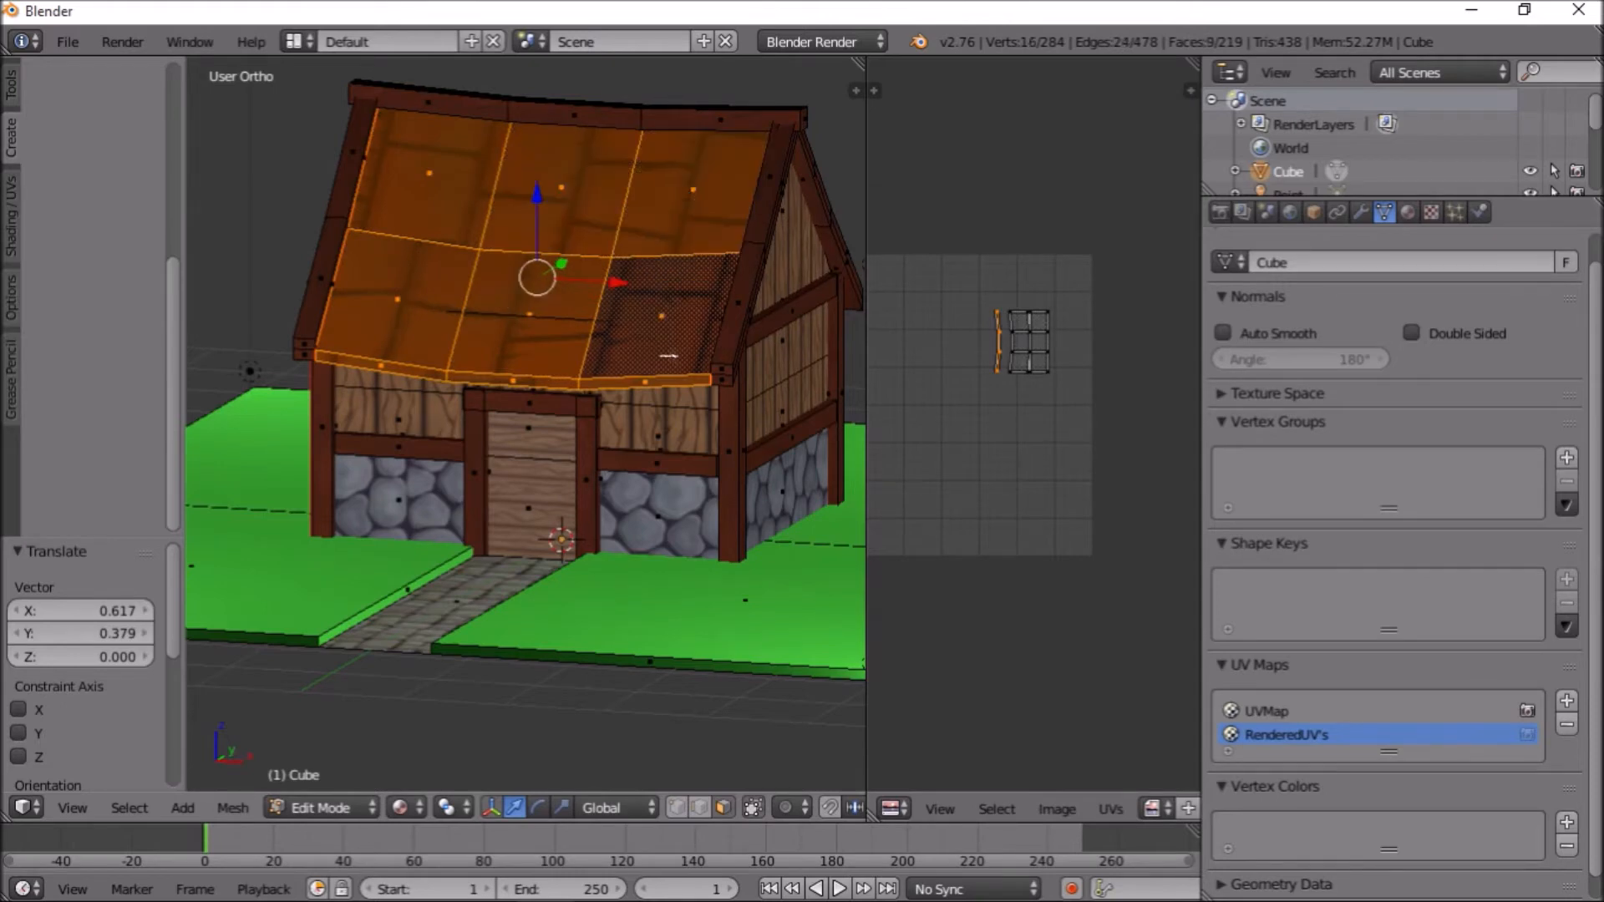
key(u)
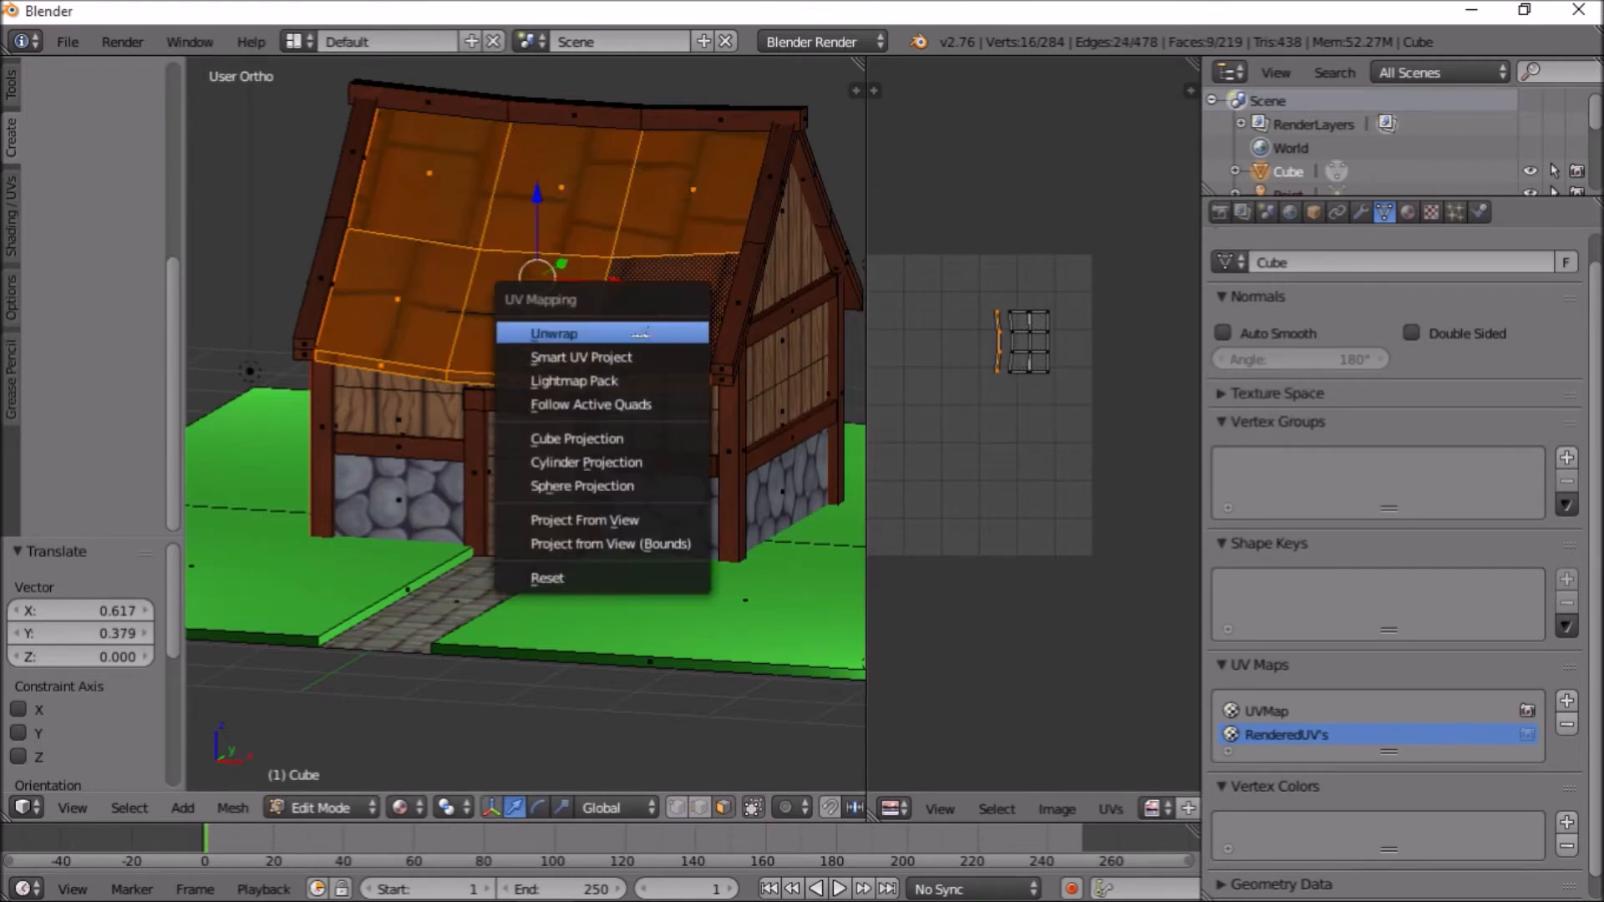
click(640, 334)
scroll(1020, 448, down, 4)
scroll(1020, 448, up, 3)
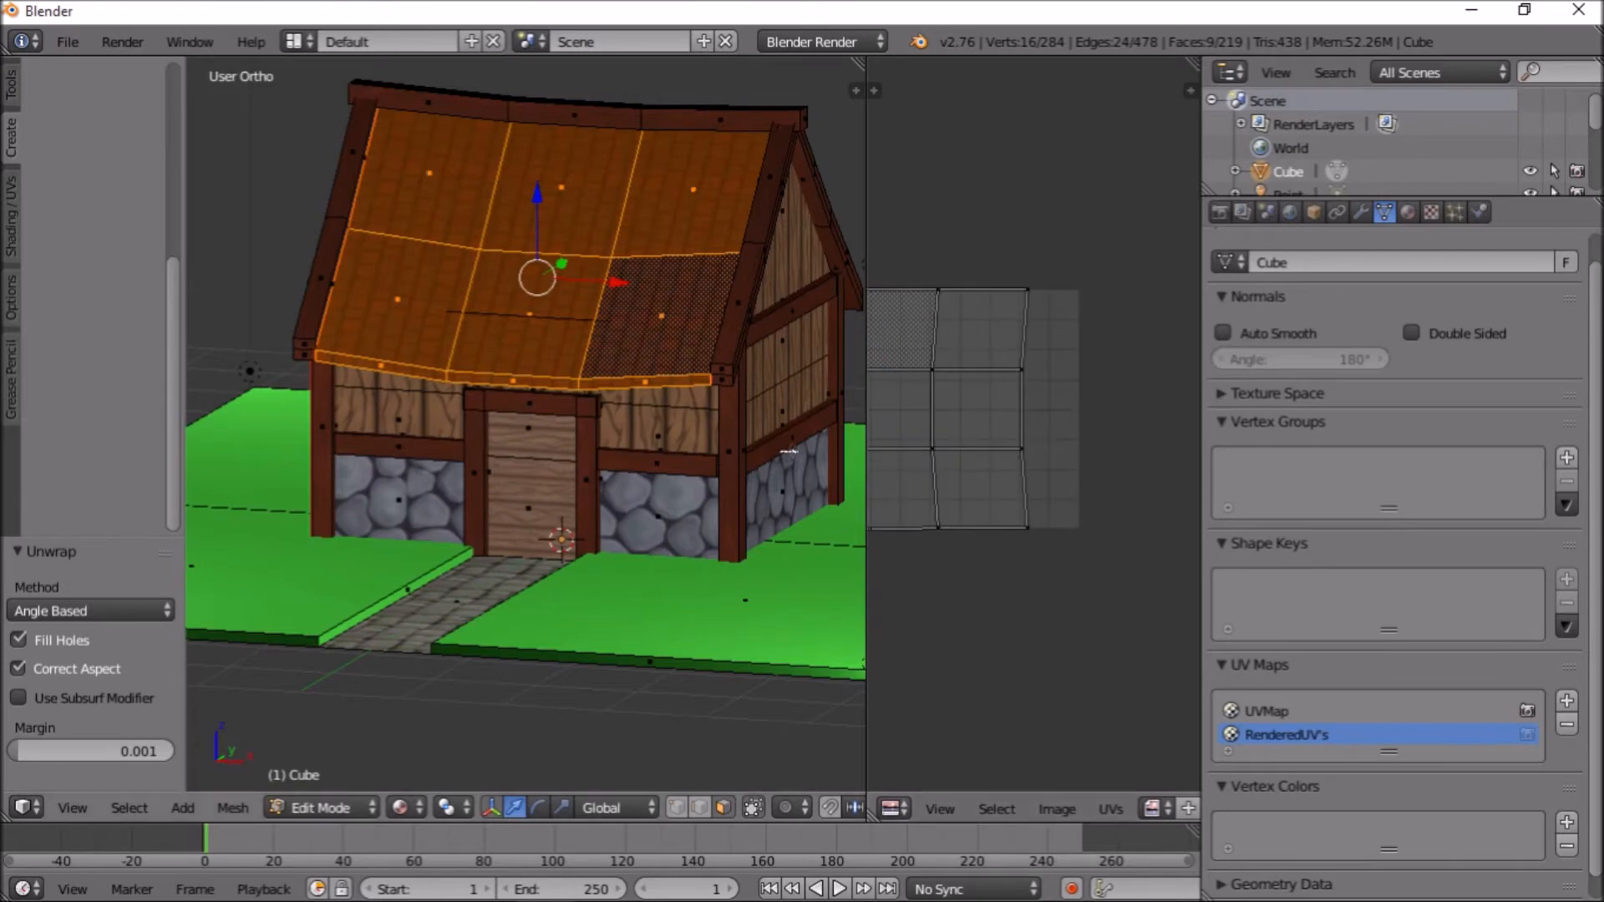
Unwrap the back roof slope together with its lower eave faces, using the angle-based method
middle_drag(776, 451, 660, 451)
right_click(555, 438)
shift+right_click(576, 376)
shift+right_click(623, 354)
shift+right_click(666, 436)
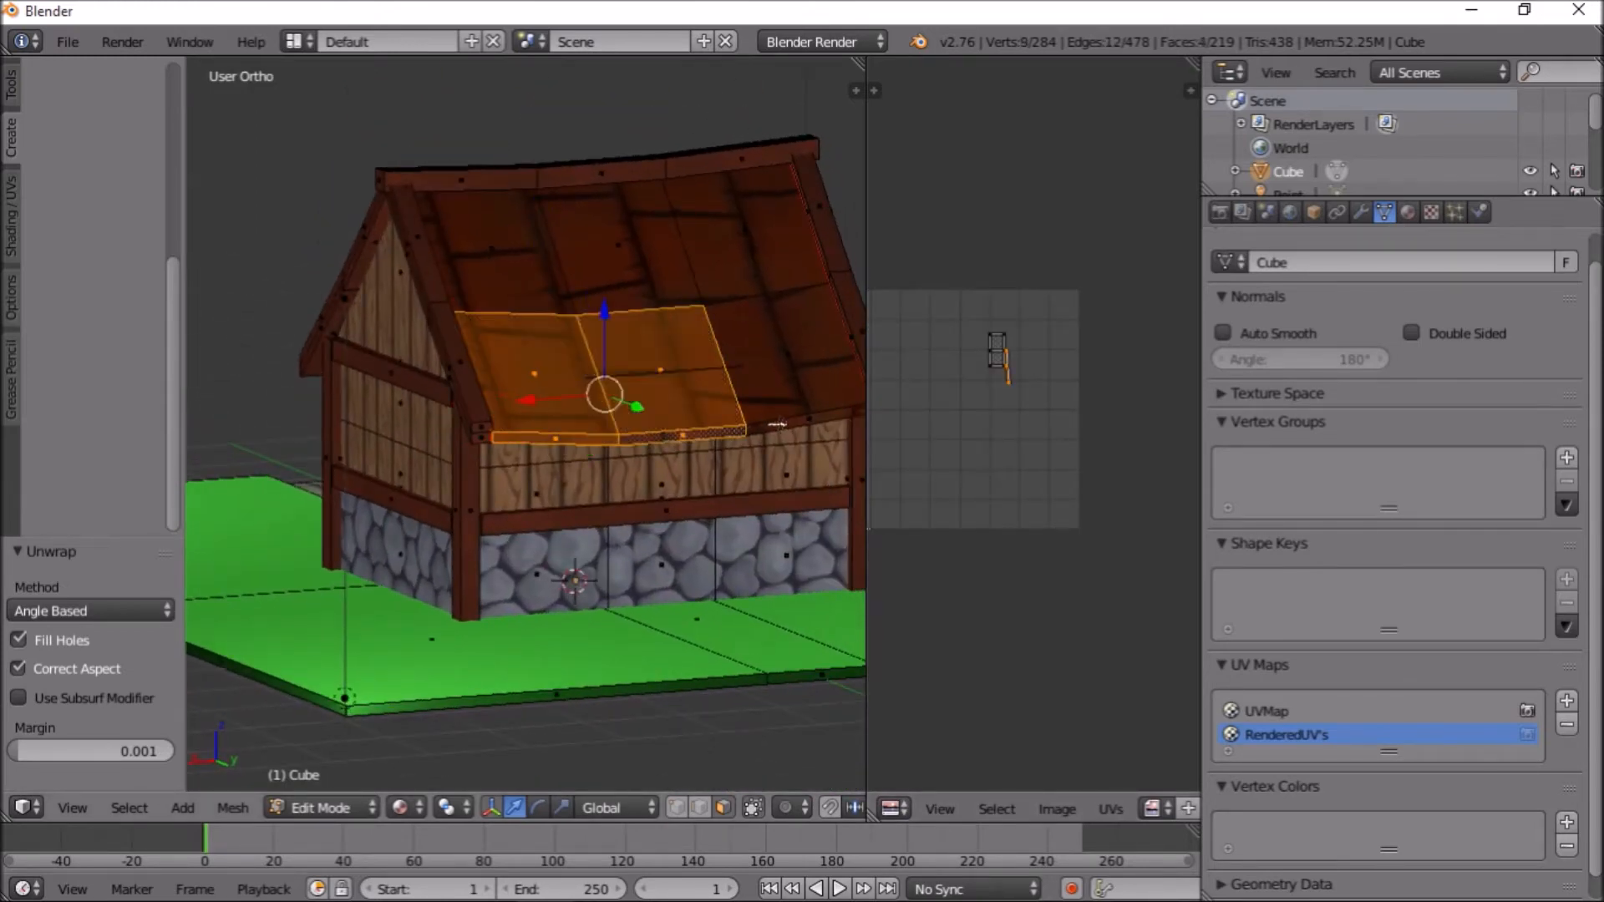
shift+right_click(777, 425)
shift+right_click(789, 351)
shift+right_click(748, 230)
shift+right_click(618, 238)
shift+right_click(463, 274)
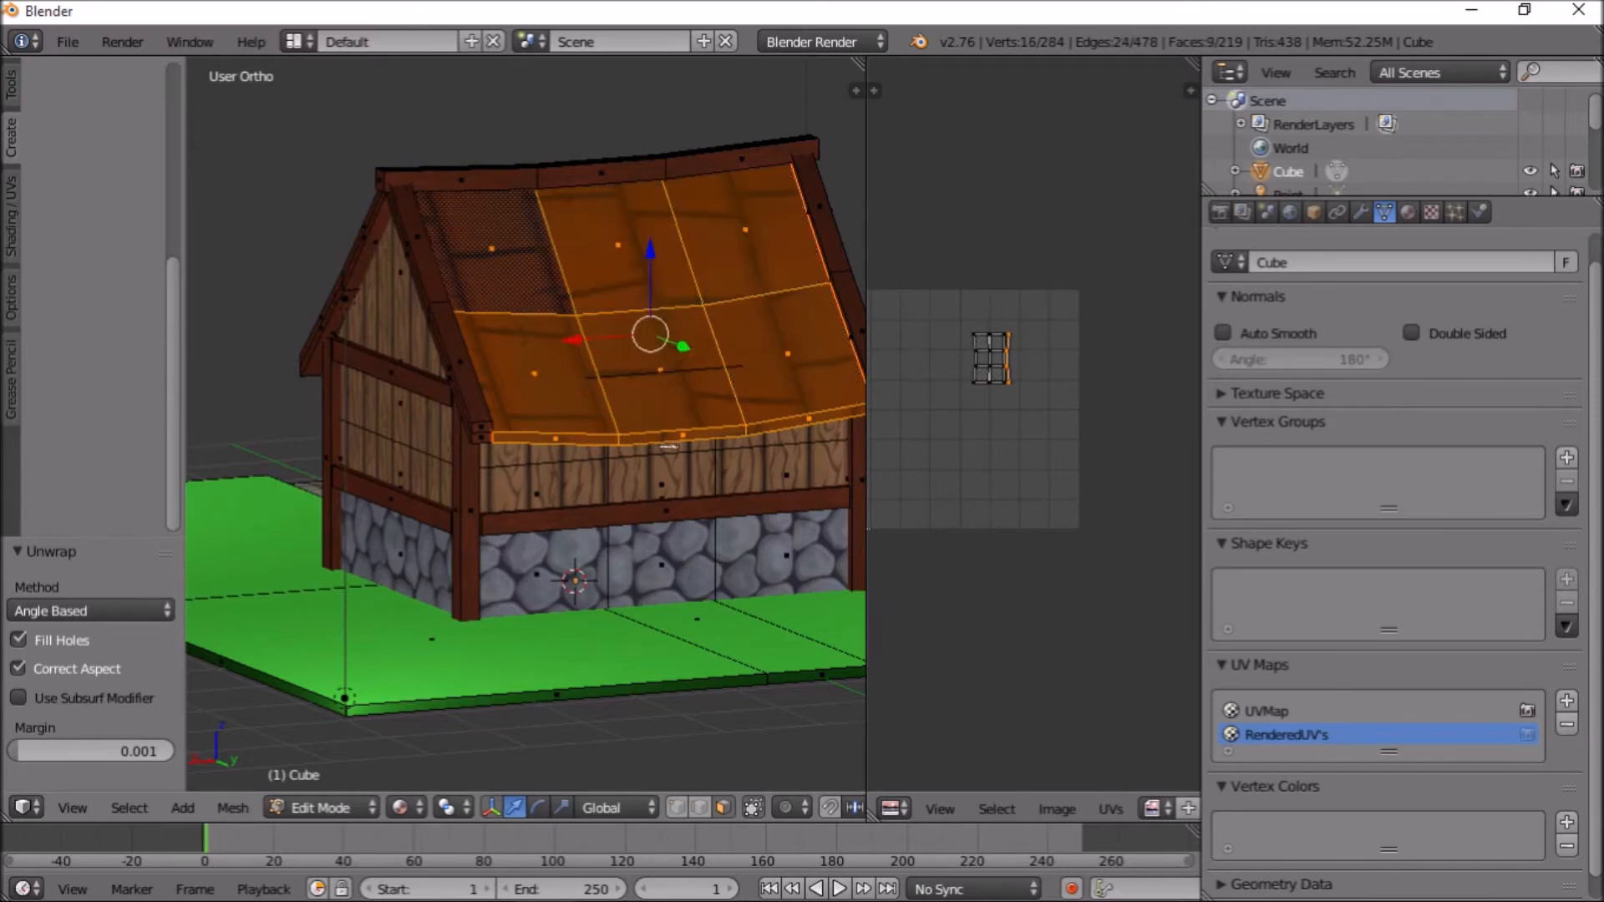
key(u)
click(652, 449)
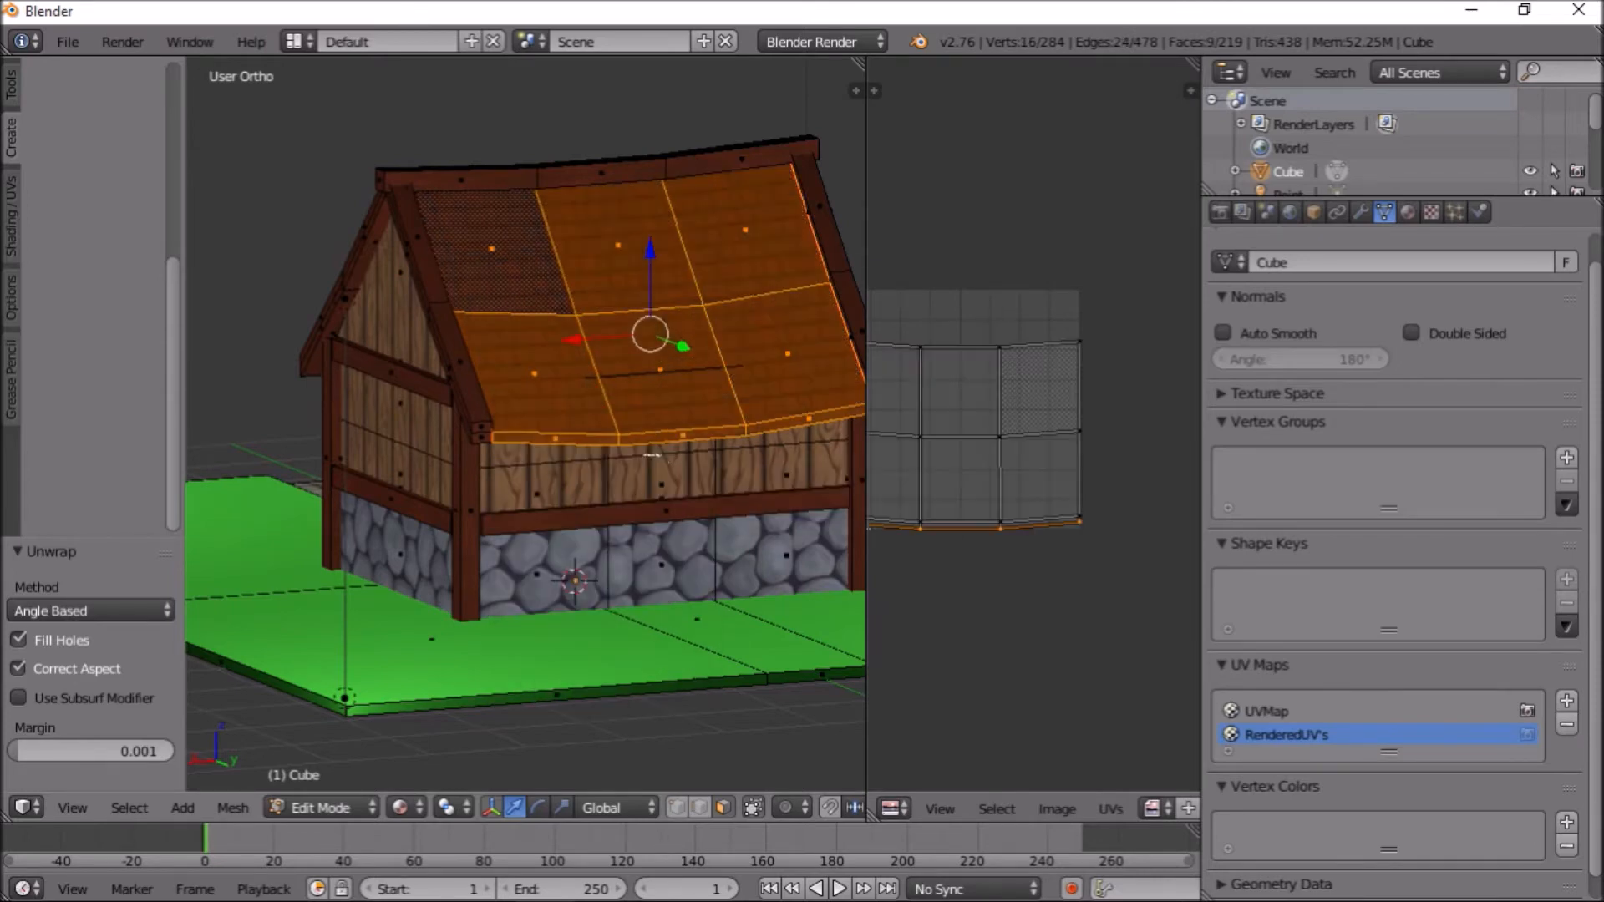
middle_drag(832, 552, 611, 422)
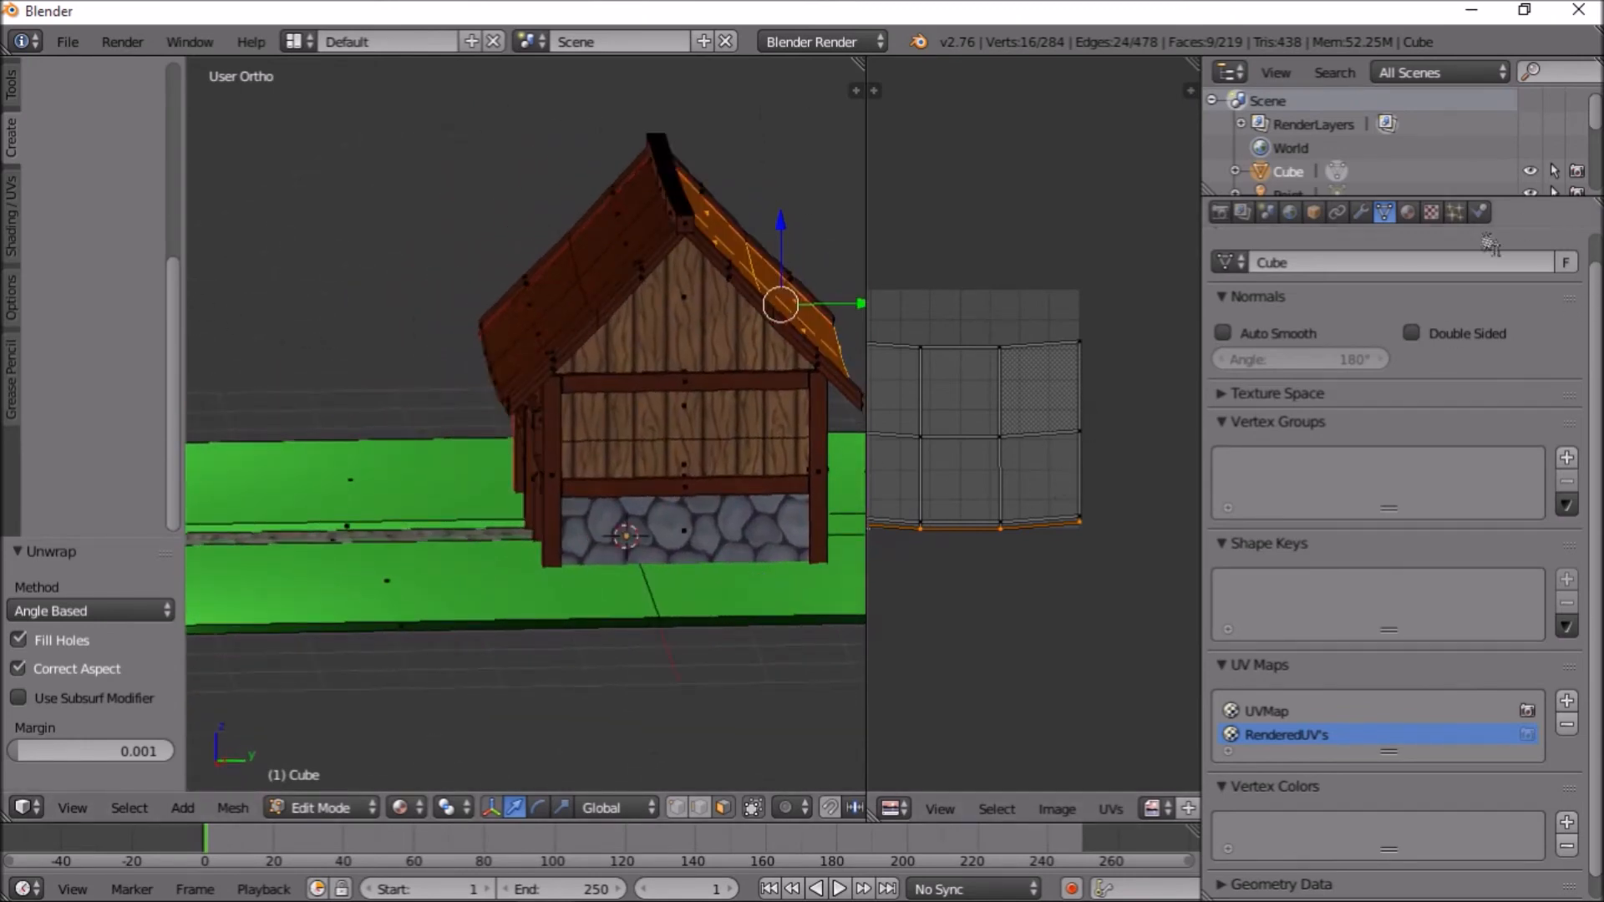
click(1431, 212)
scroll(1445, 545, up, 4)
scroll(1446, 544, up, 12)
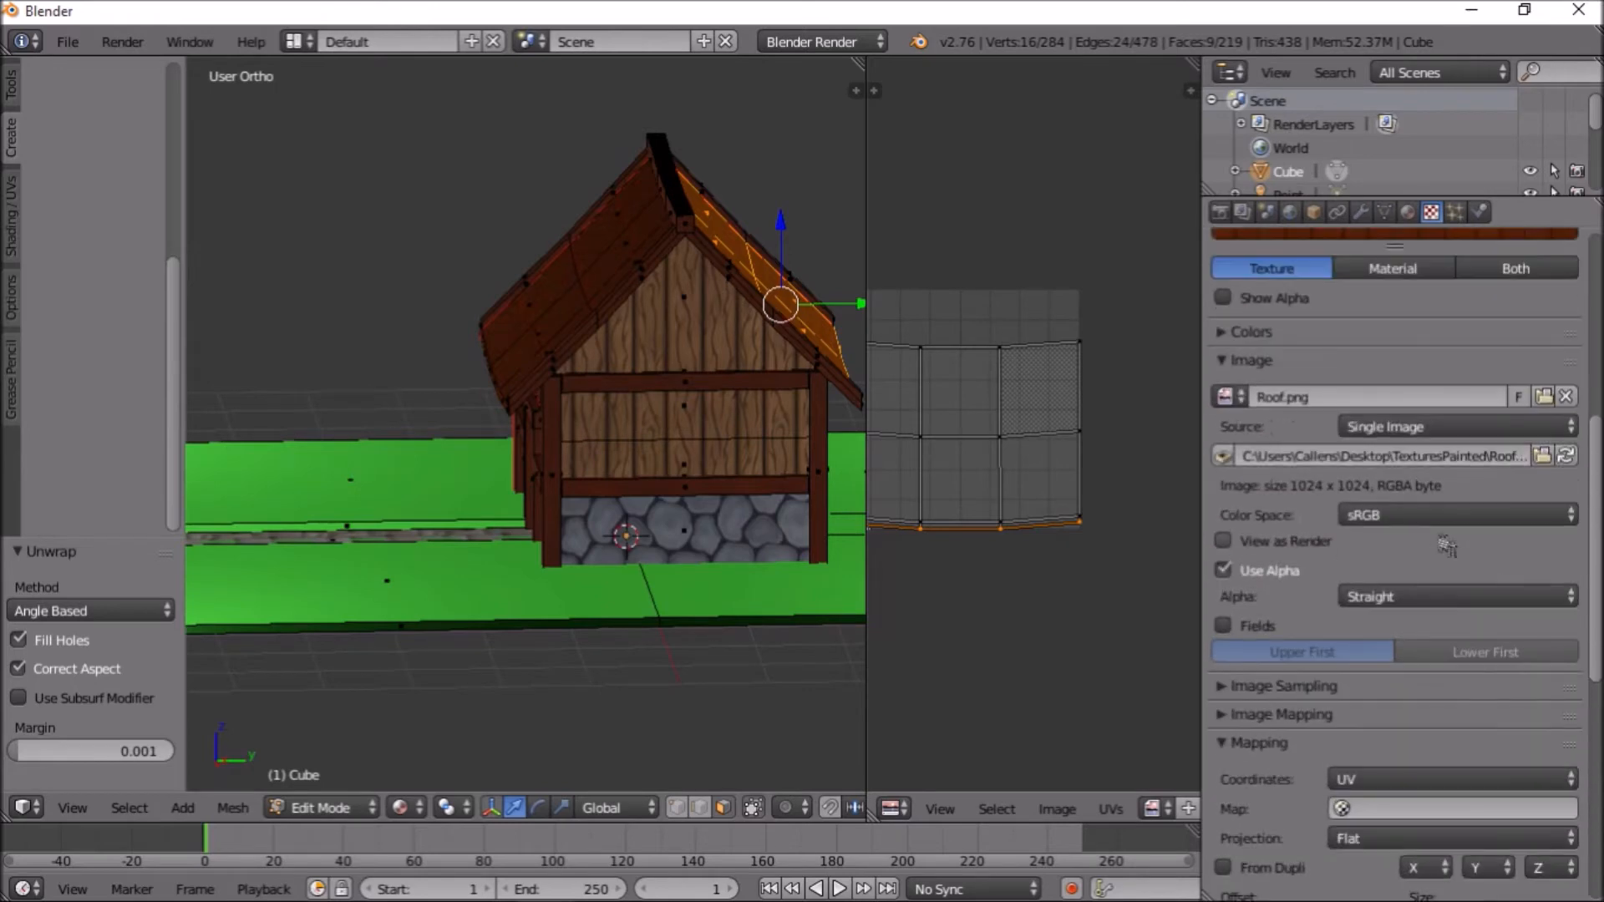
click(1408, 212)
click(1385, 212)
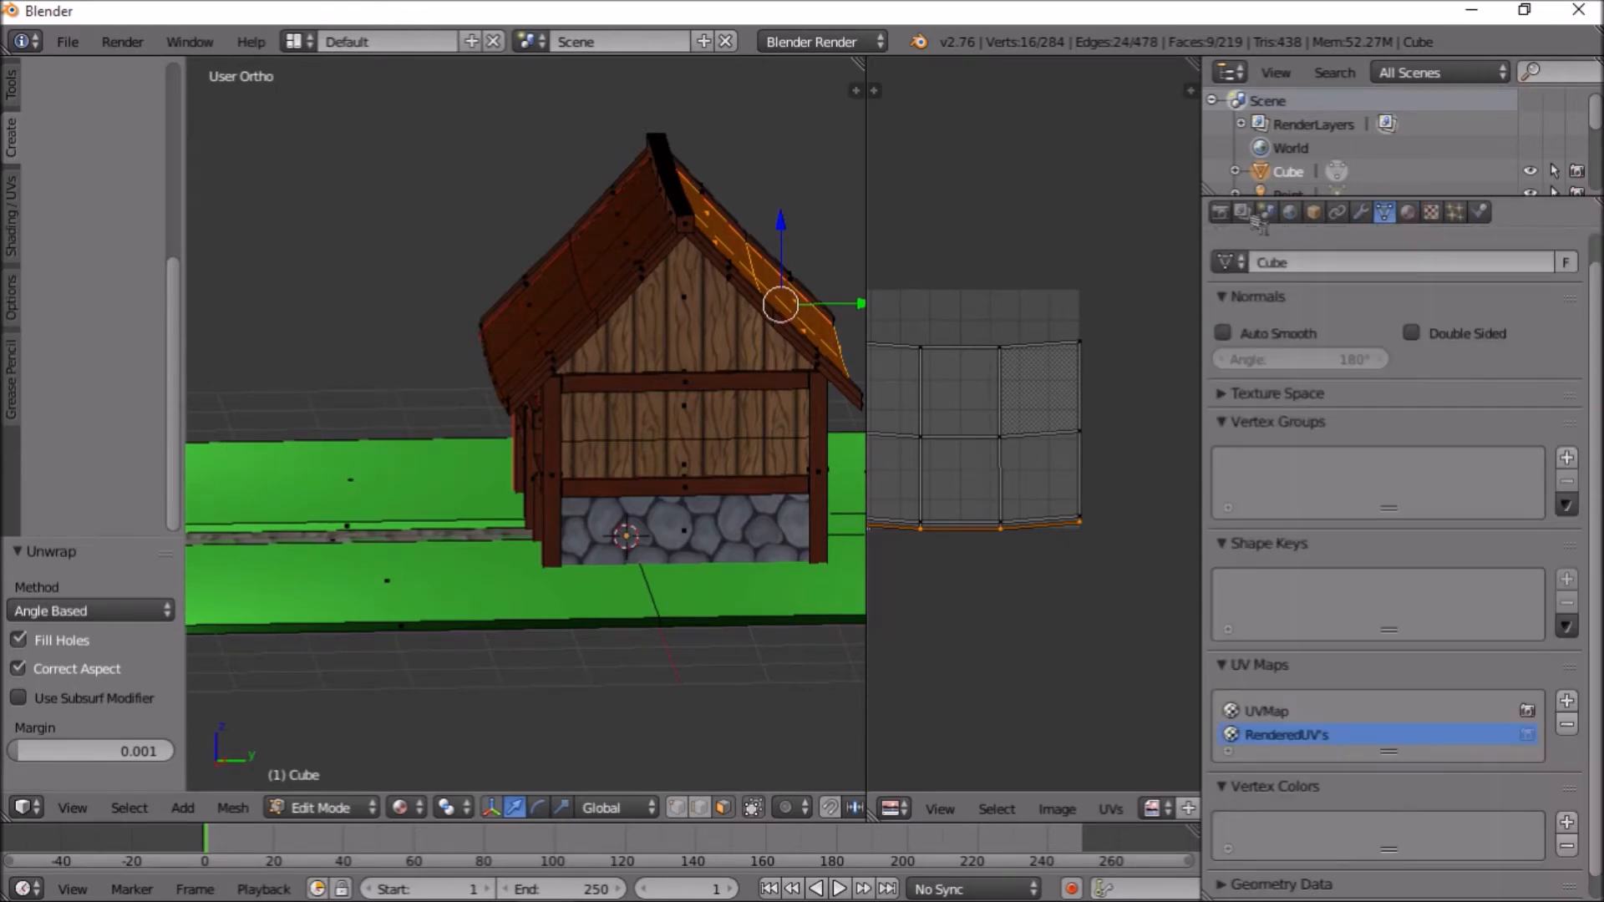
click(1220, 212)
Add the front roof slope faces and their lower eave faces to the selected back roof slope
middle_drag(814, 430, 254, 489)
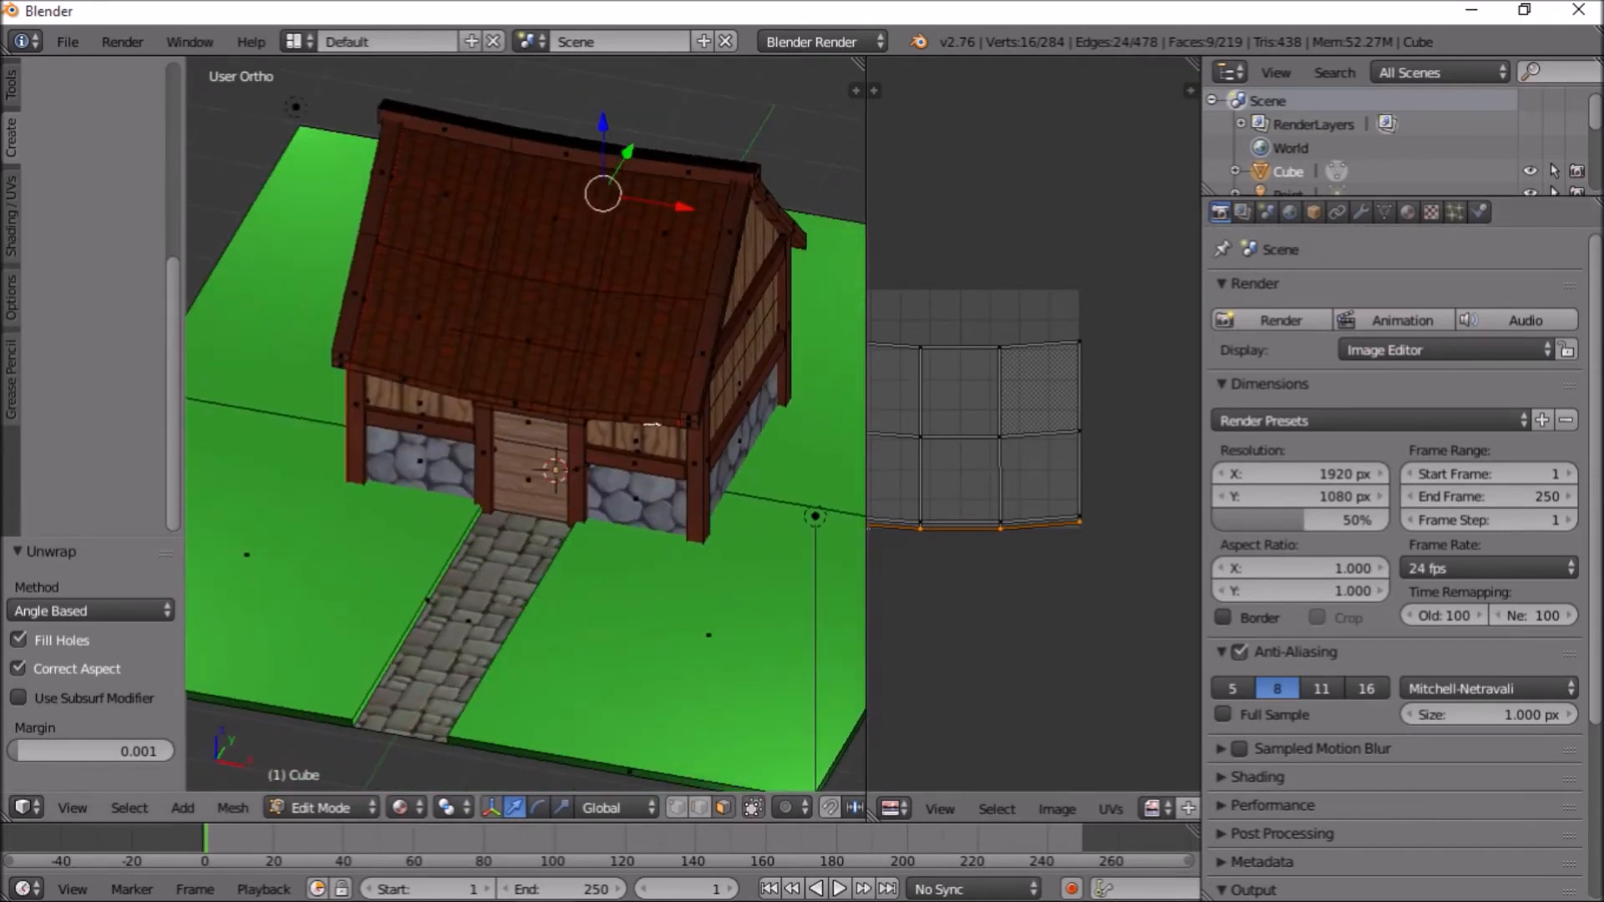
shift+right_click(634, 417)
shift+right_click(627, 381)
shift+right_click(535, 341)
shift+right_click(503, 404)
shift+right_click(441, 389)
shift+right_click(444, 337)
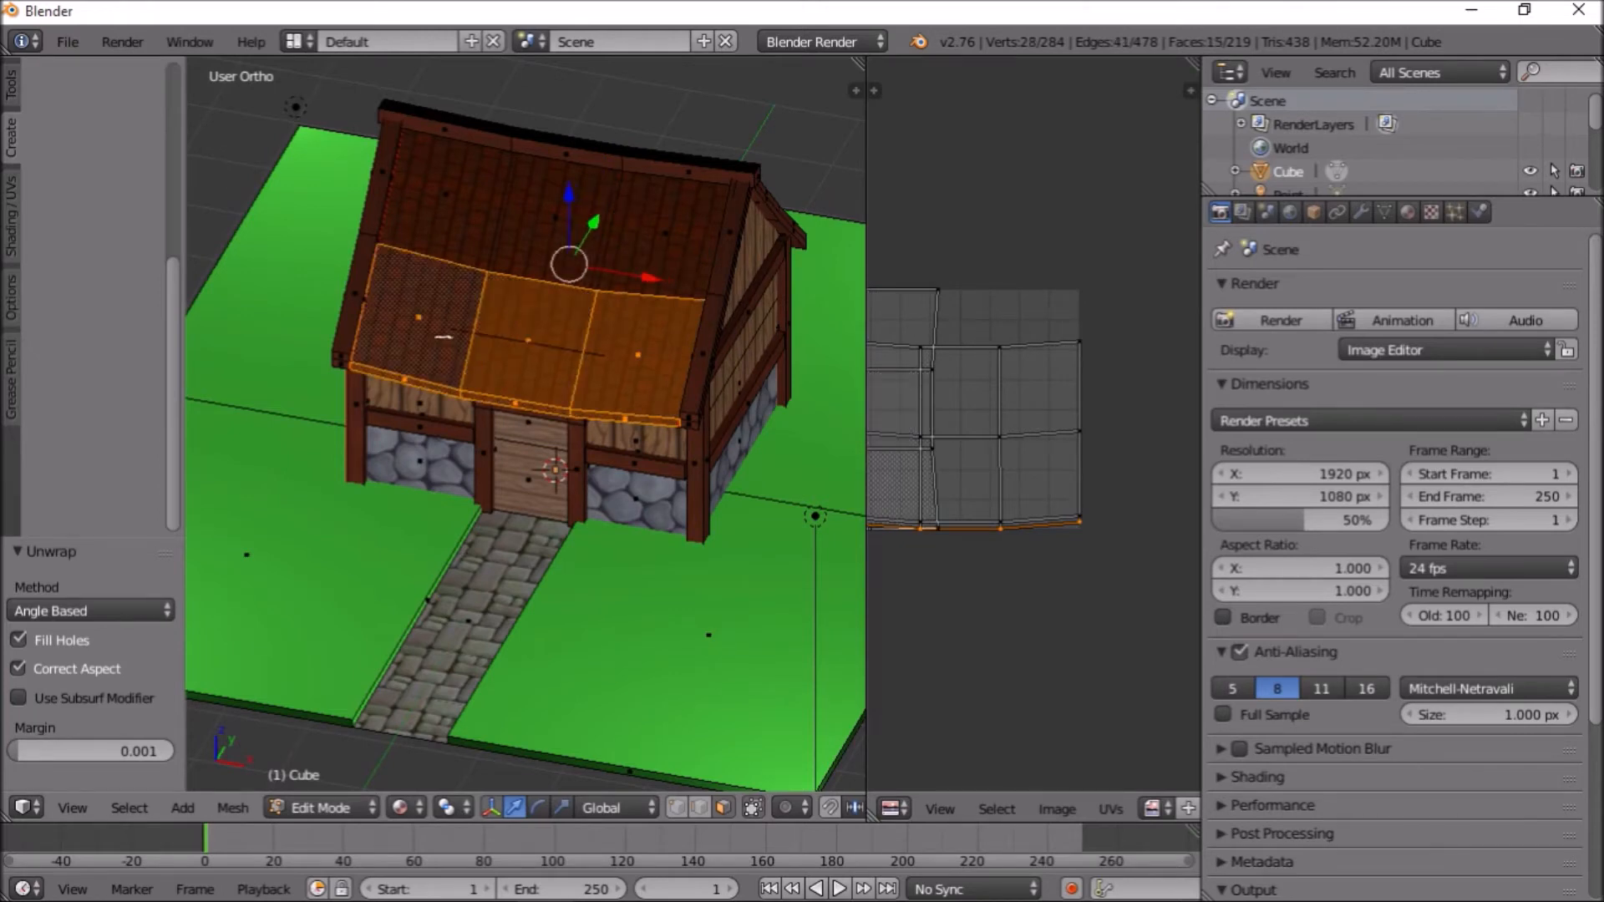
shift+right_click(446, 193)
shift+right_click(556, 217)
shift+right_click(662, 243)
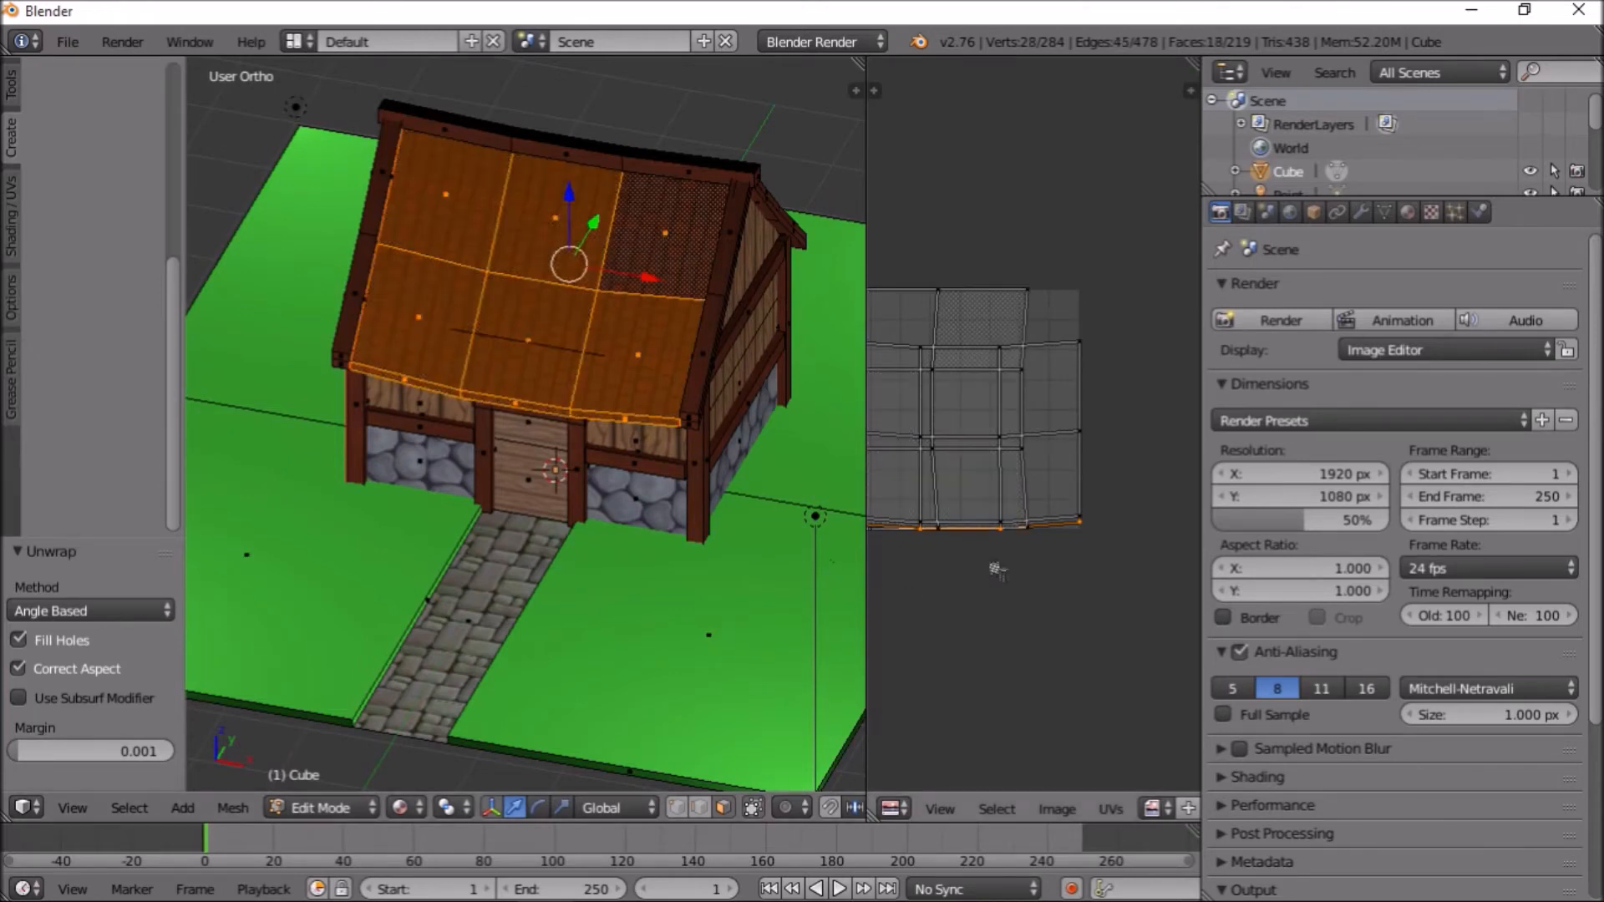
Enlarge the UV editor, select the front roof slope's whole UV island and rotate it by -90 degrees
right_click(1038, 331)
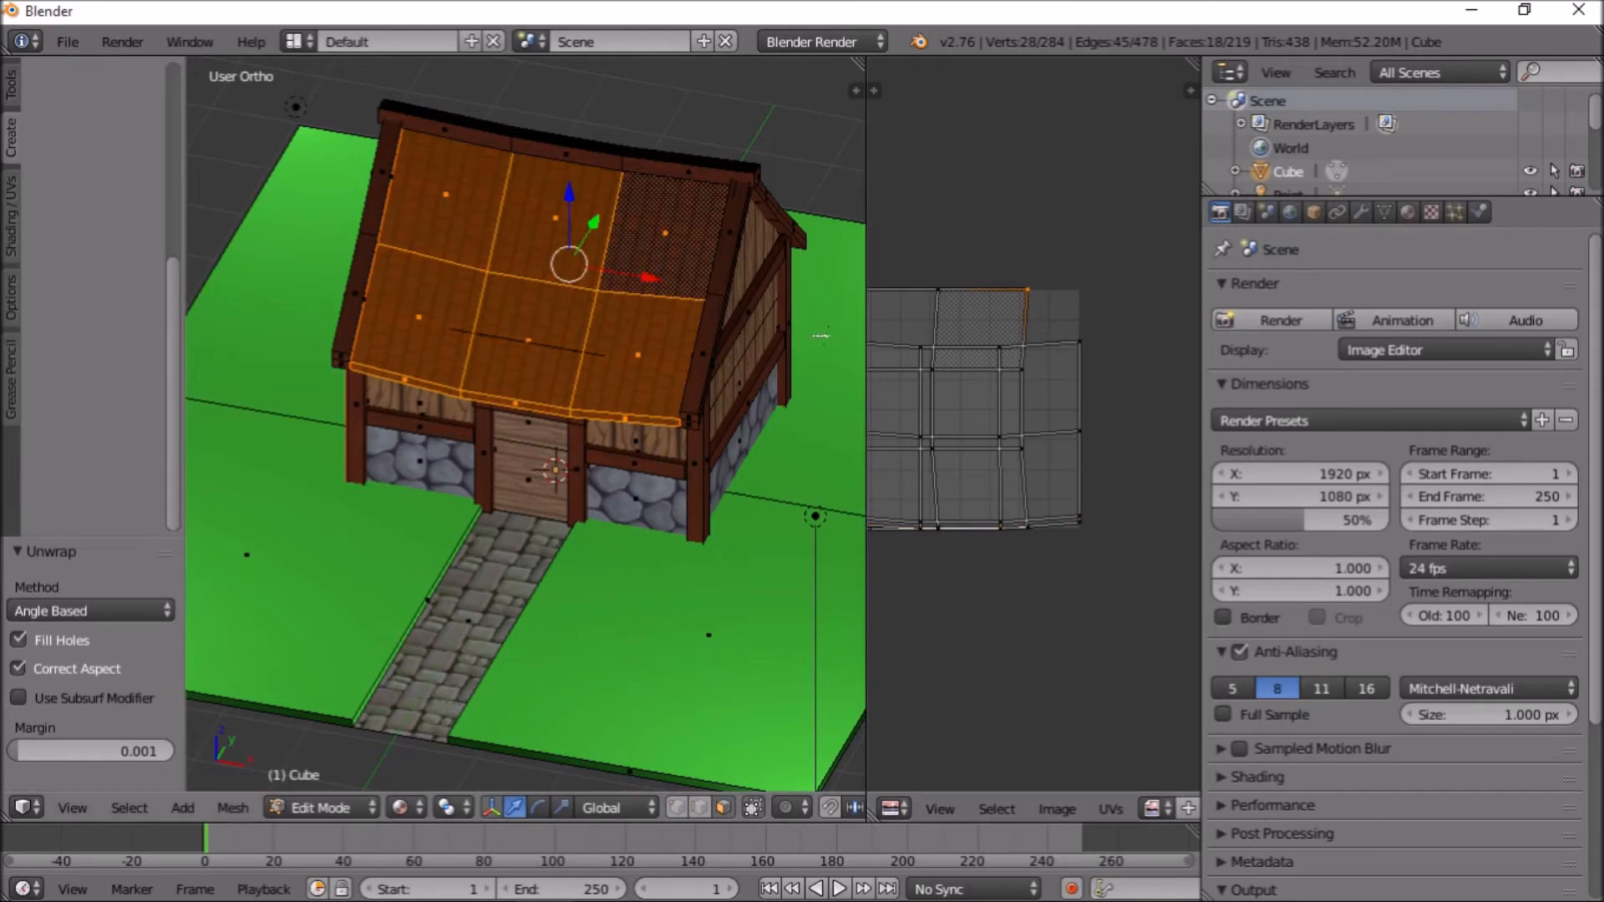
drag(866, 350, 441, 391)
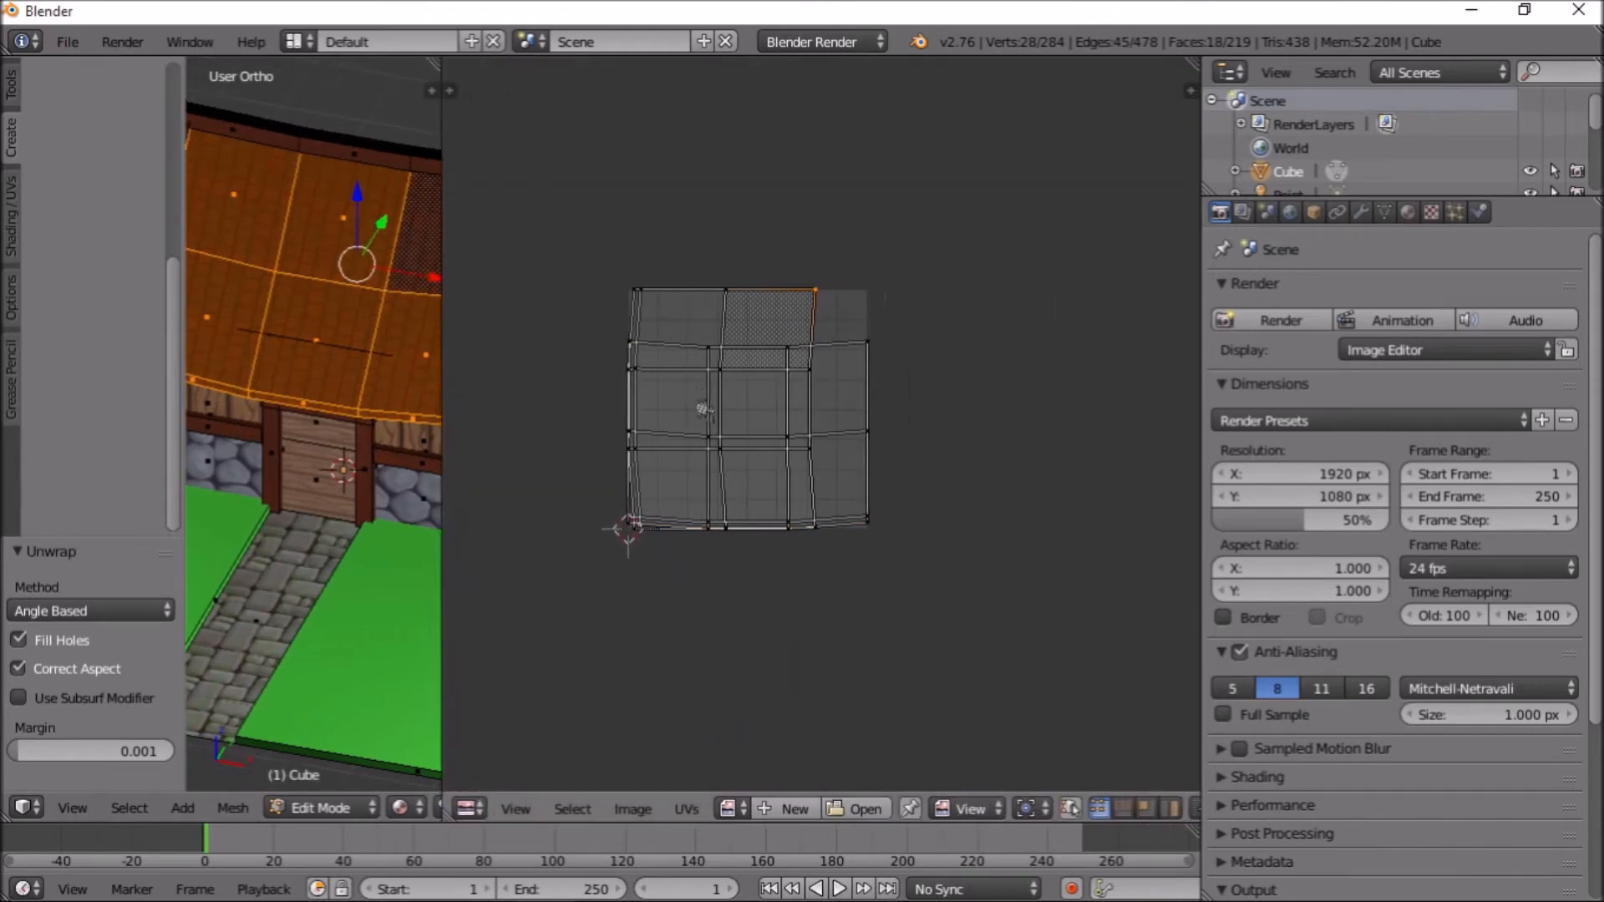
key(l)
key(a)
key(l)
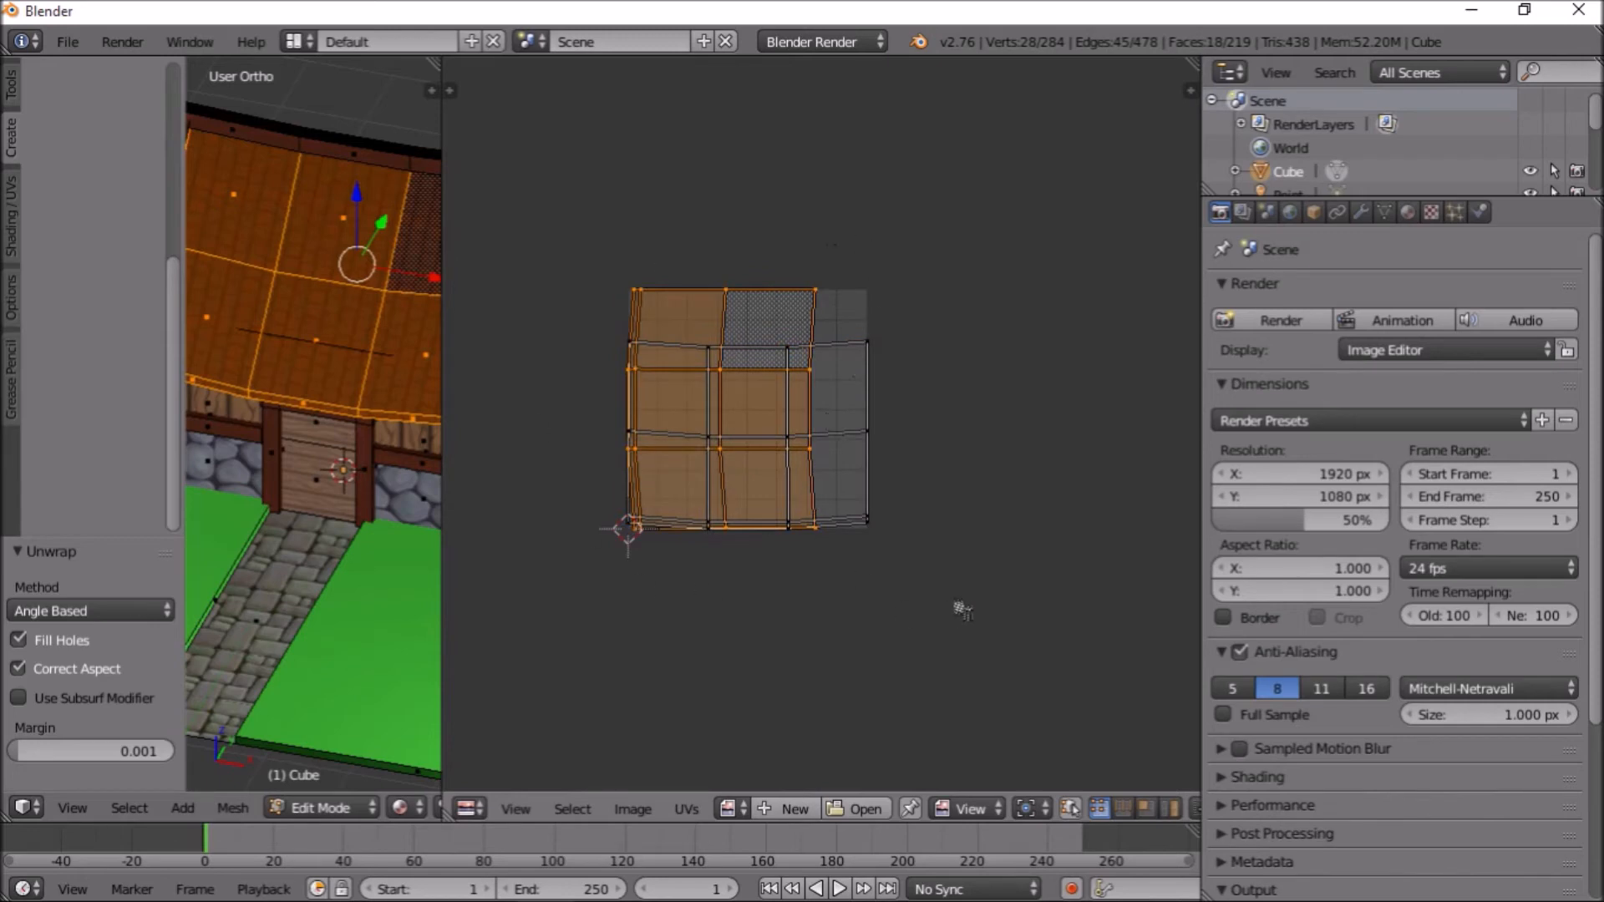
text(r-90)
key(Return)
Move the rotated roof island onto the other roof island, about 0.108 in X and -0.111 in Y
scroll(934, 579, up, 2)
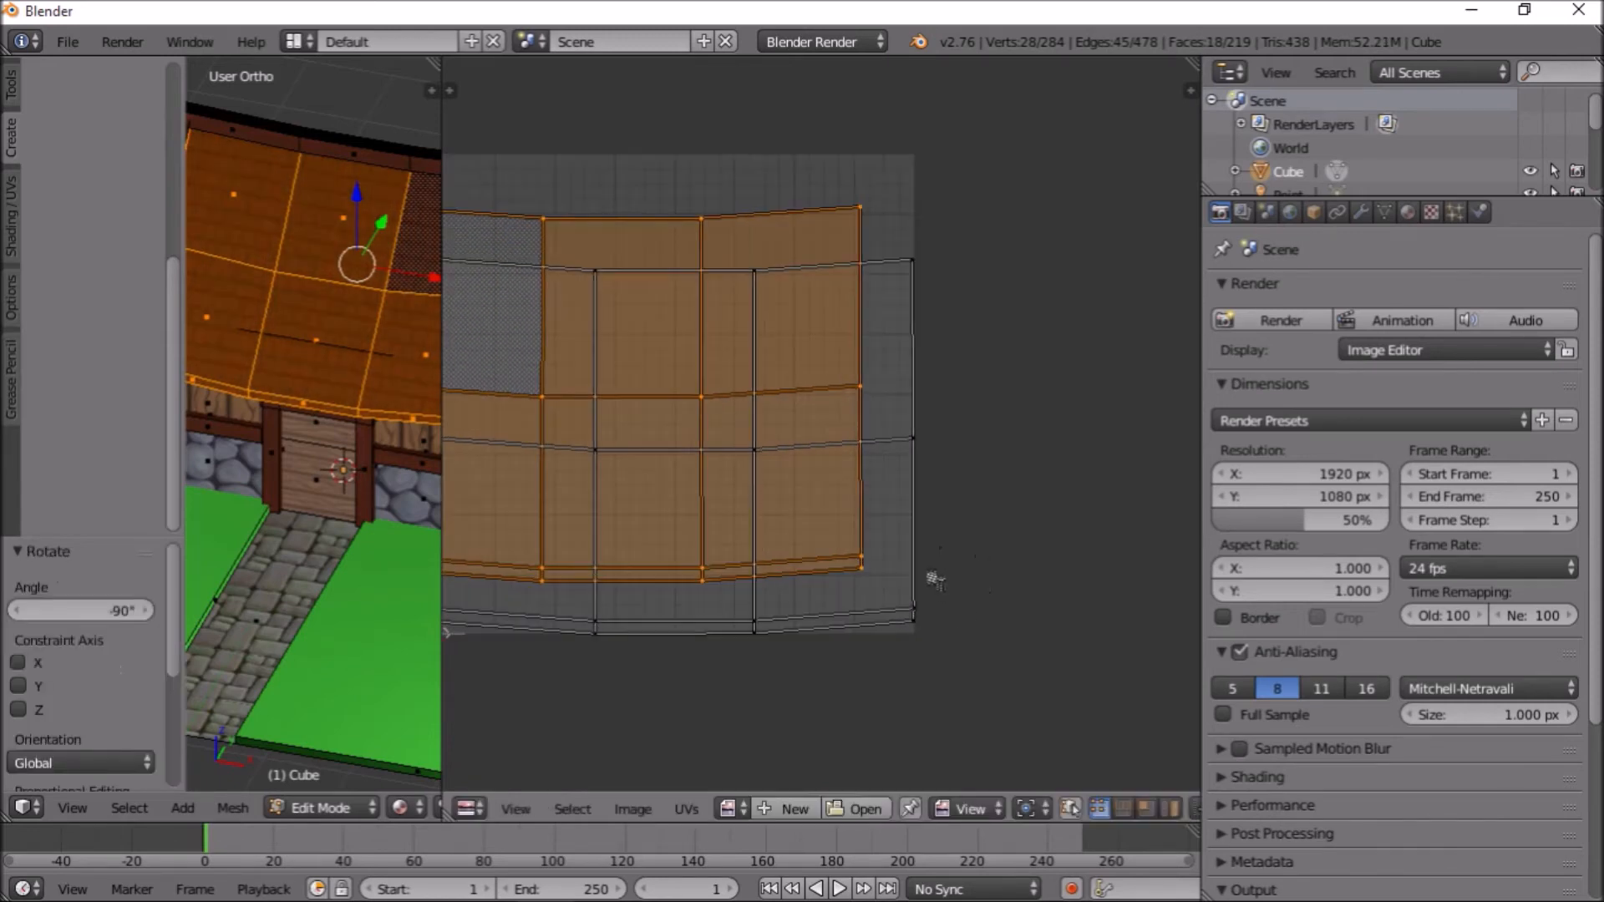
key(g)
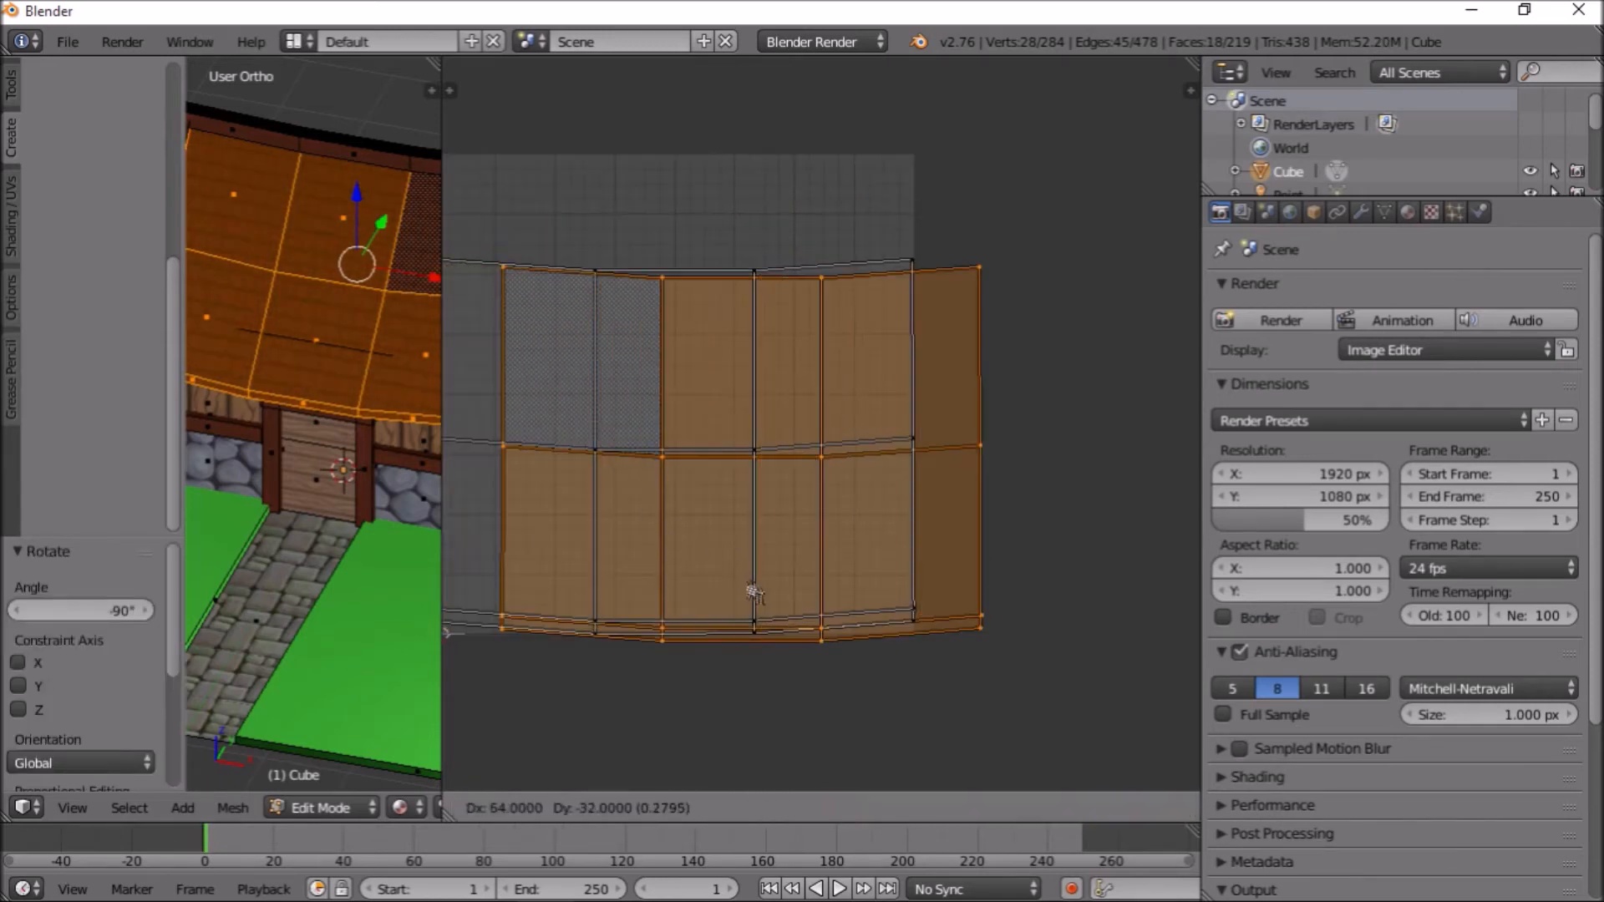
click(706, 569)
middle_drag(636, 578, 726, 601)
Flatten the top row of both roof islands' UV vertices by scaling it to 0 in Y
right_click(1000, 293)
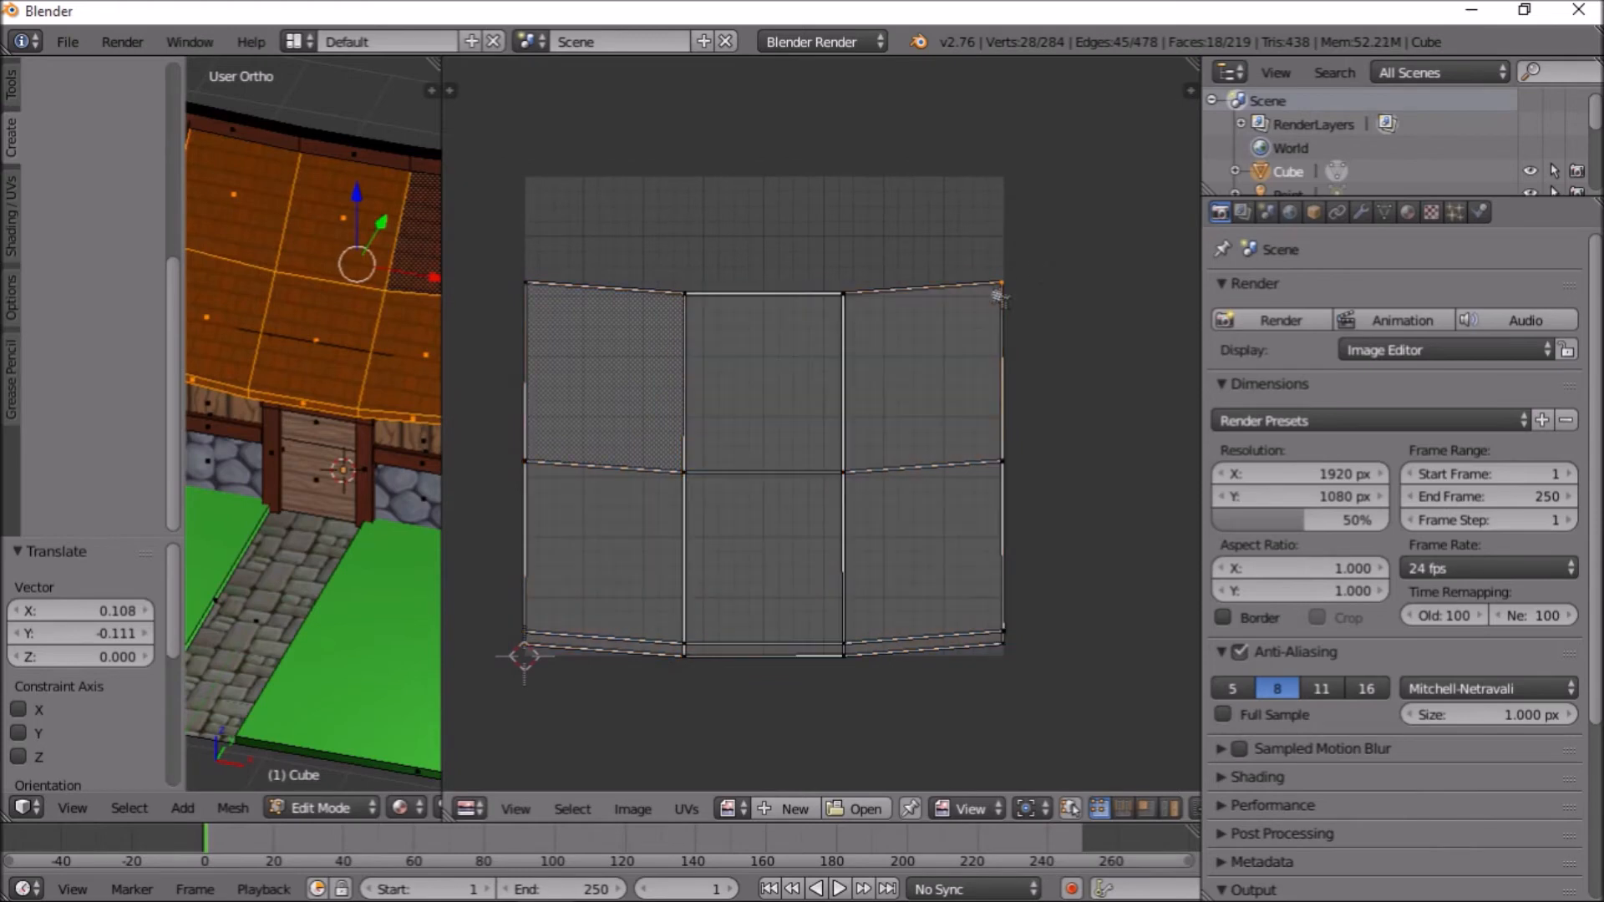
key(b)
drag(1059, 244, 437, 435)
key(s)
key(y)
key(0)
key(Return)
Flatten the middle row of the roof UV vertices by scaling it to 0 in Y
right_click(1032, 474)
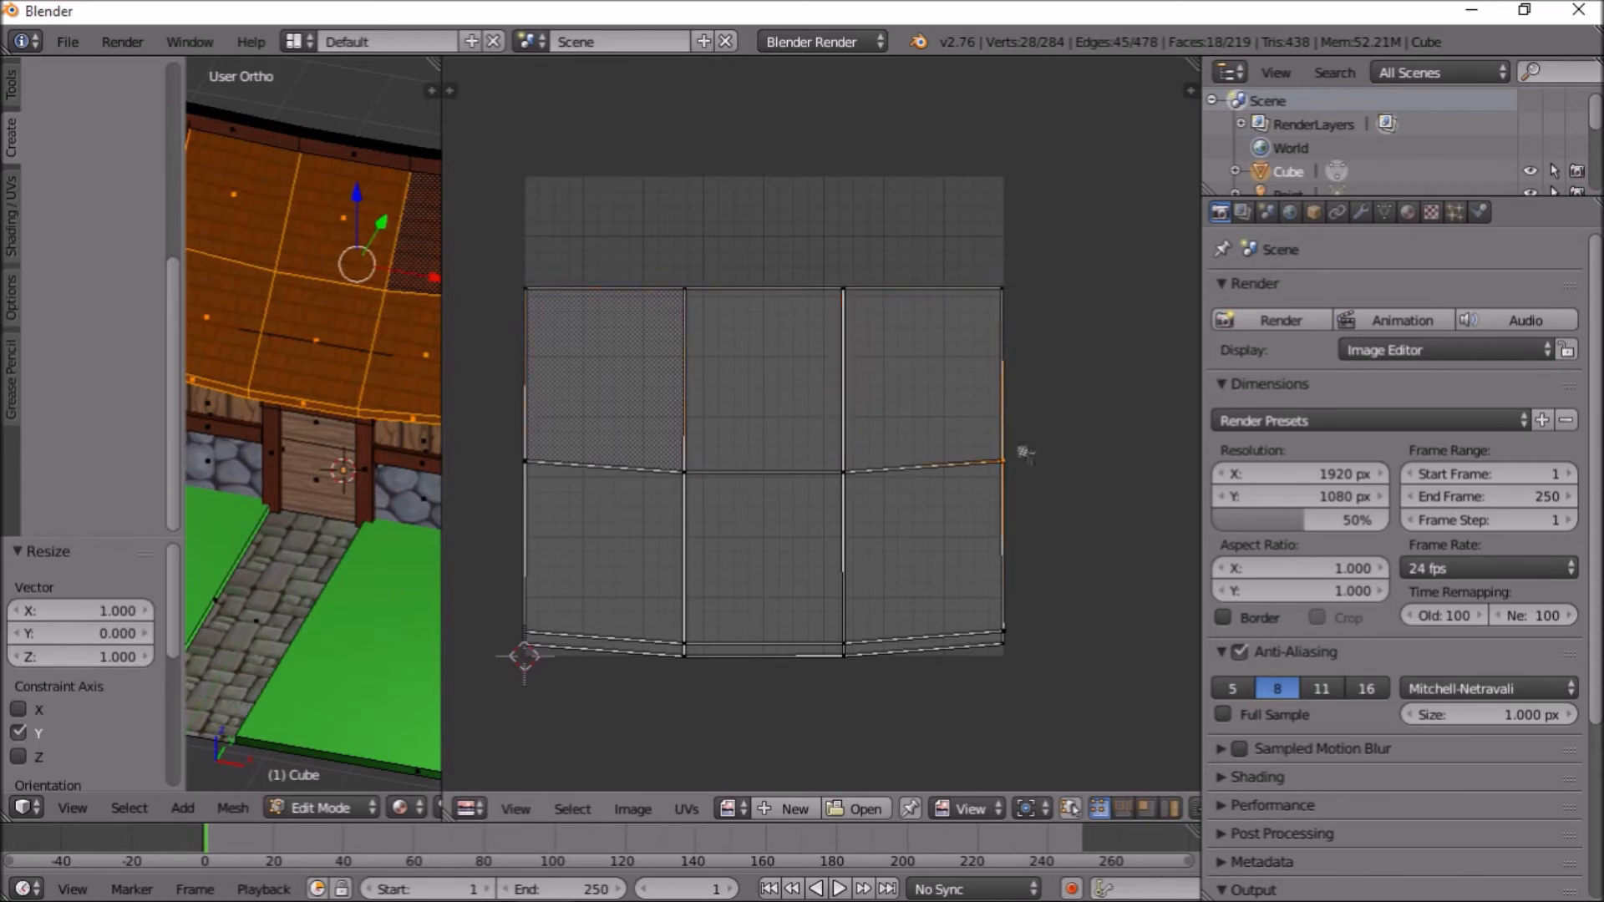
key(b)
drag(1021, 438, 446, 511)
key(s)
key(y)
key(0)
key(Return)
Flatten the row of roof UV vertices just above the eave's bottom edge by scaling it to 0 in Y
right_click(1026, 629)
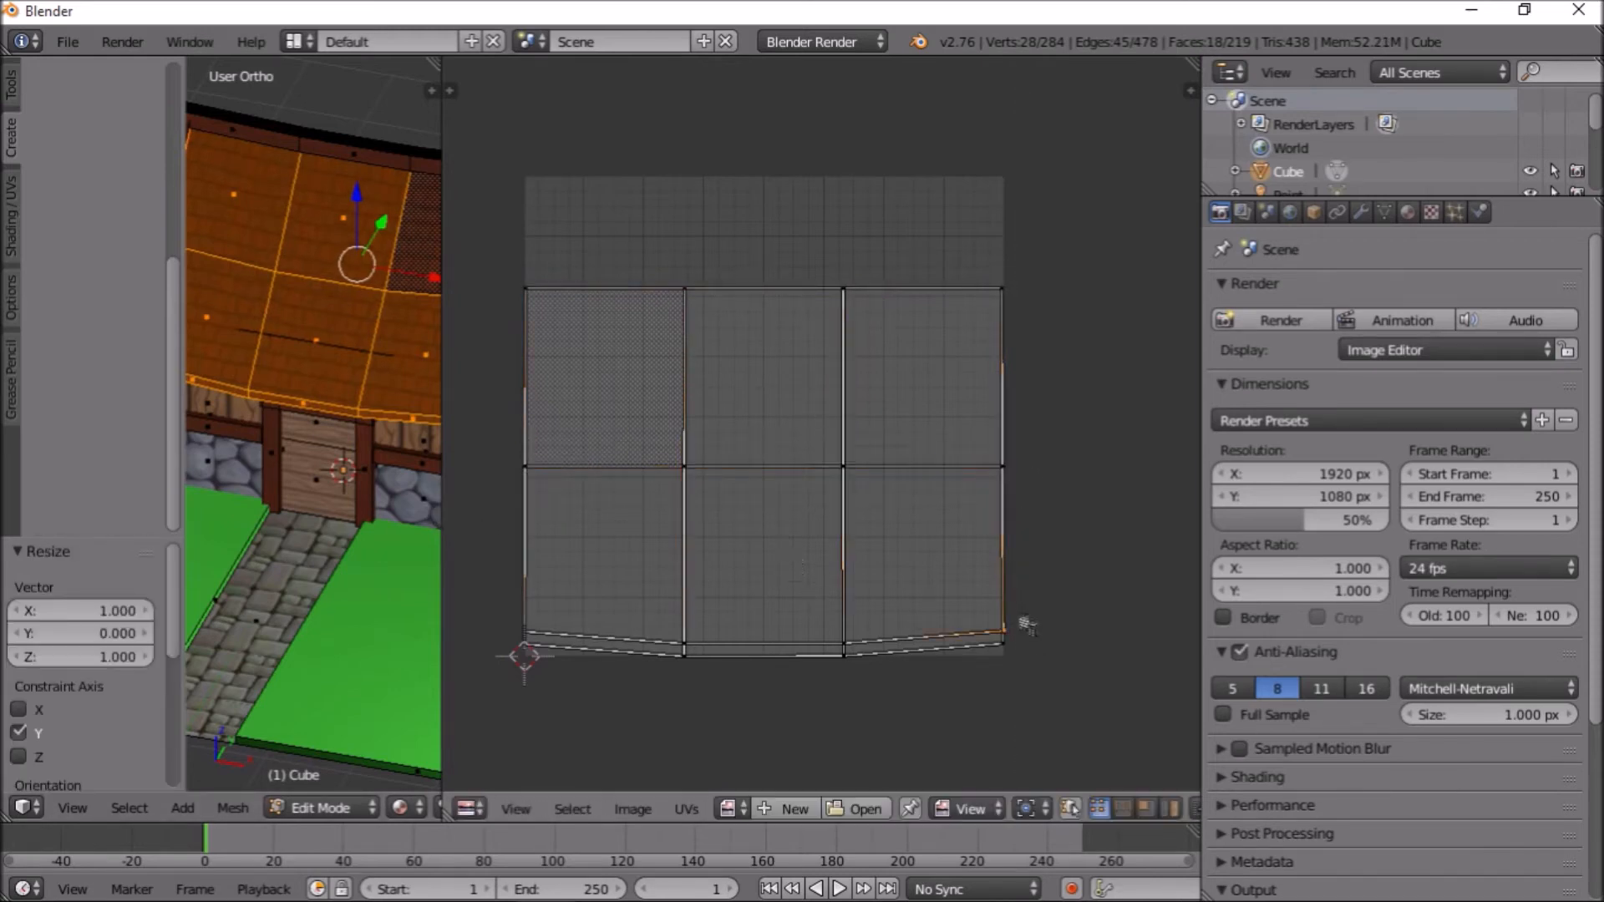
key(b)
drag(1014, 596, 504, 645)
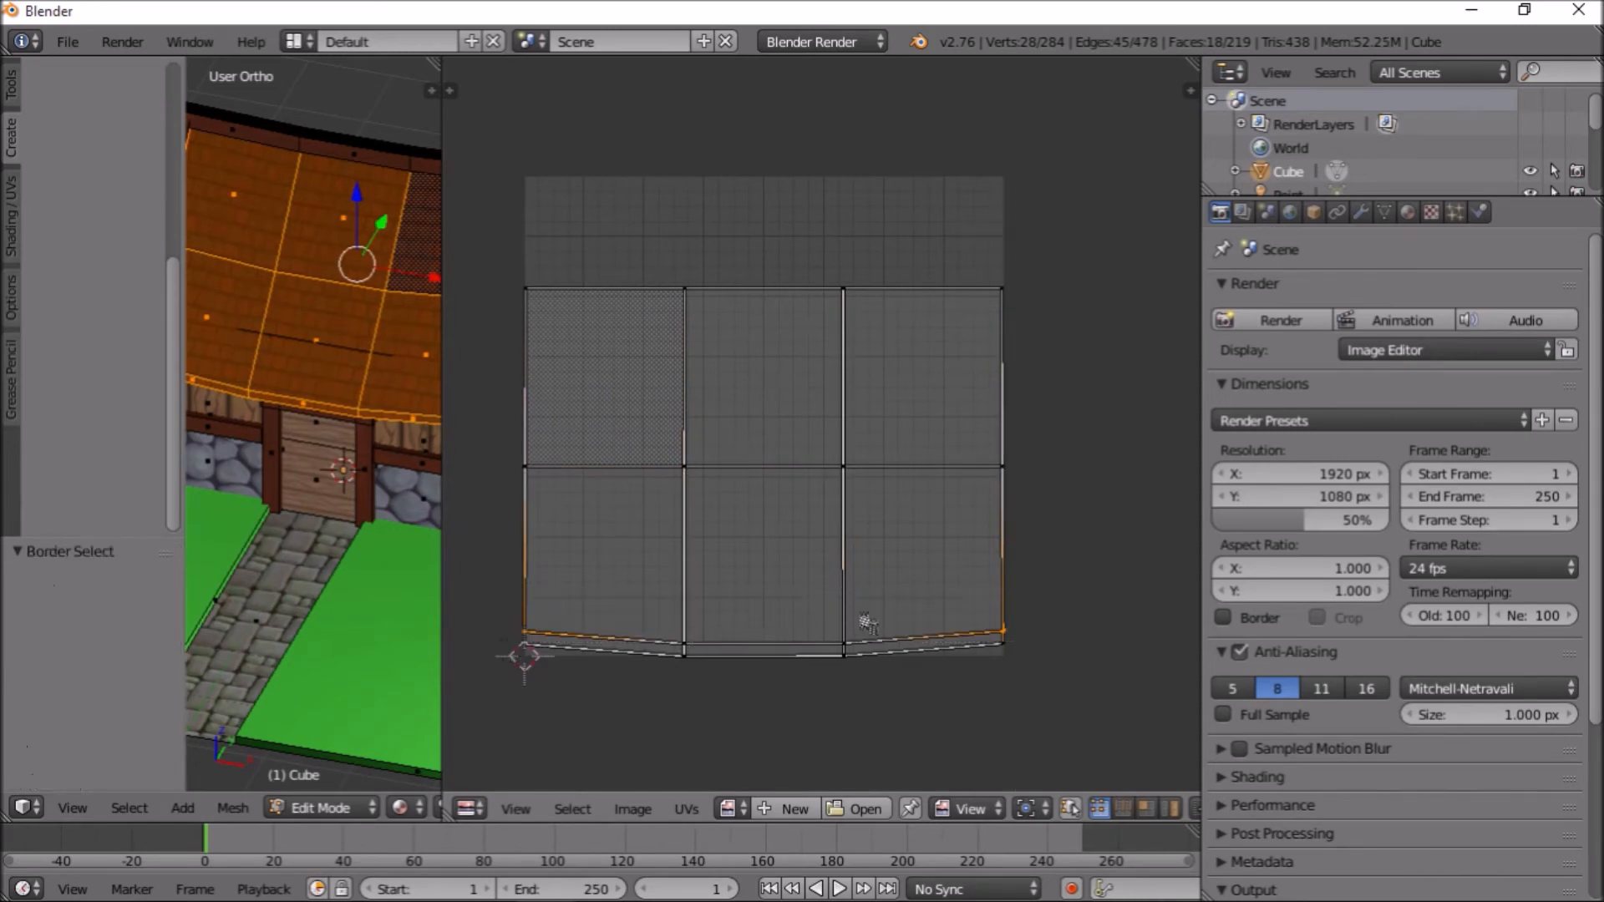
key(b)
drag(878, 655, 656, 598)
key(s)
key(y)
key(0)
key(Return)
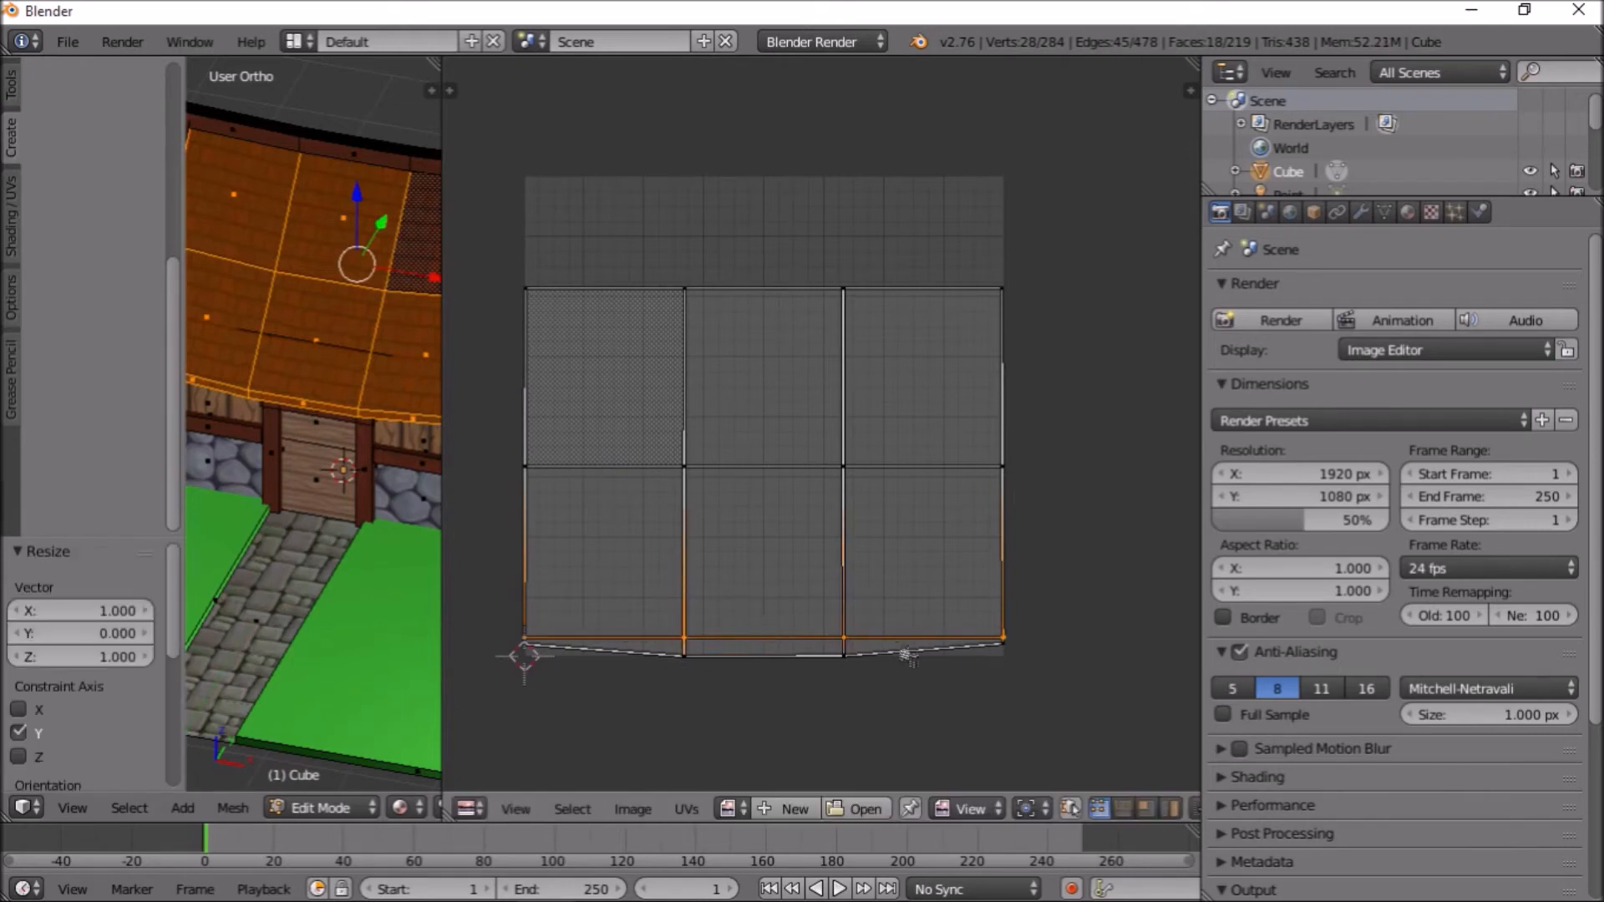
Flatten the bottommost row of roof UV vertices by scaling it to 0 in Y
right_click(1009, 645)
key(b)
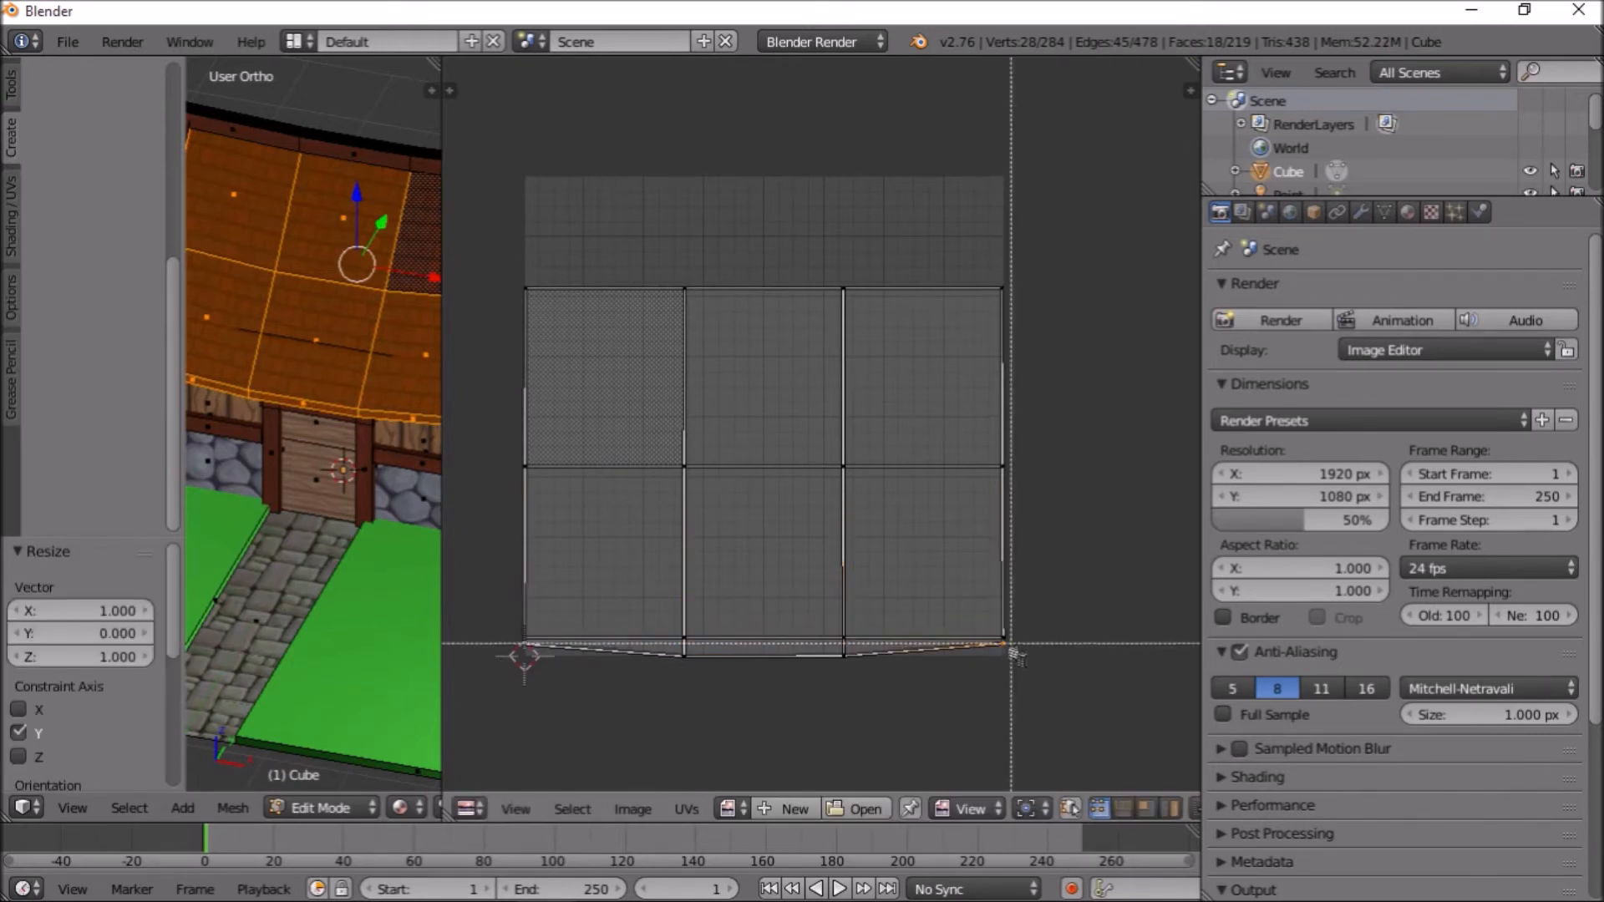
drag(1013, 651, 511, 729)
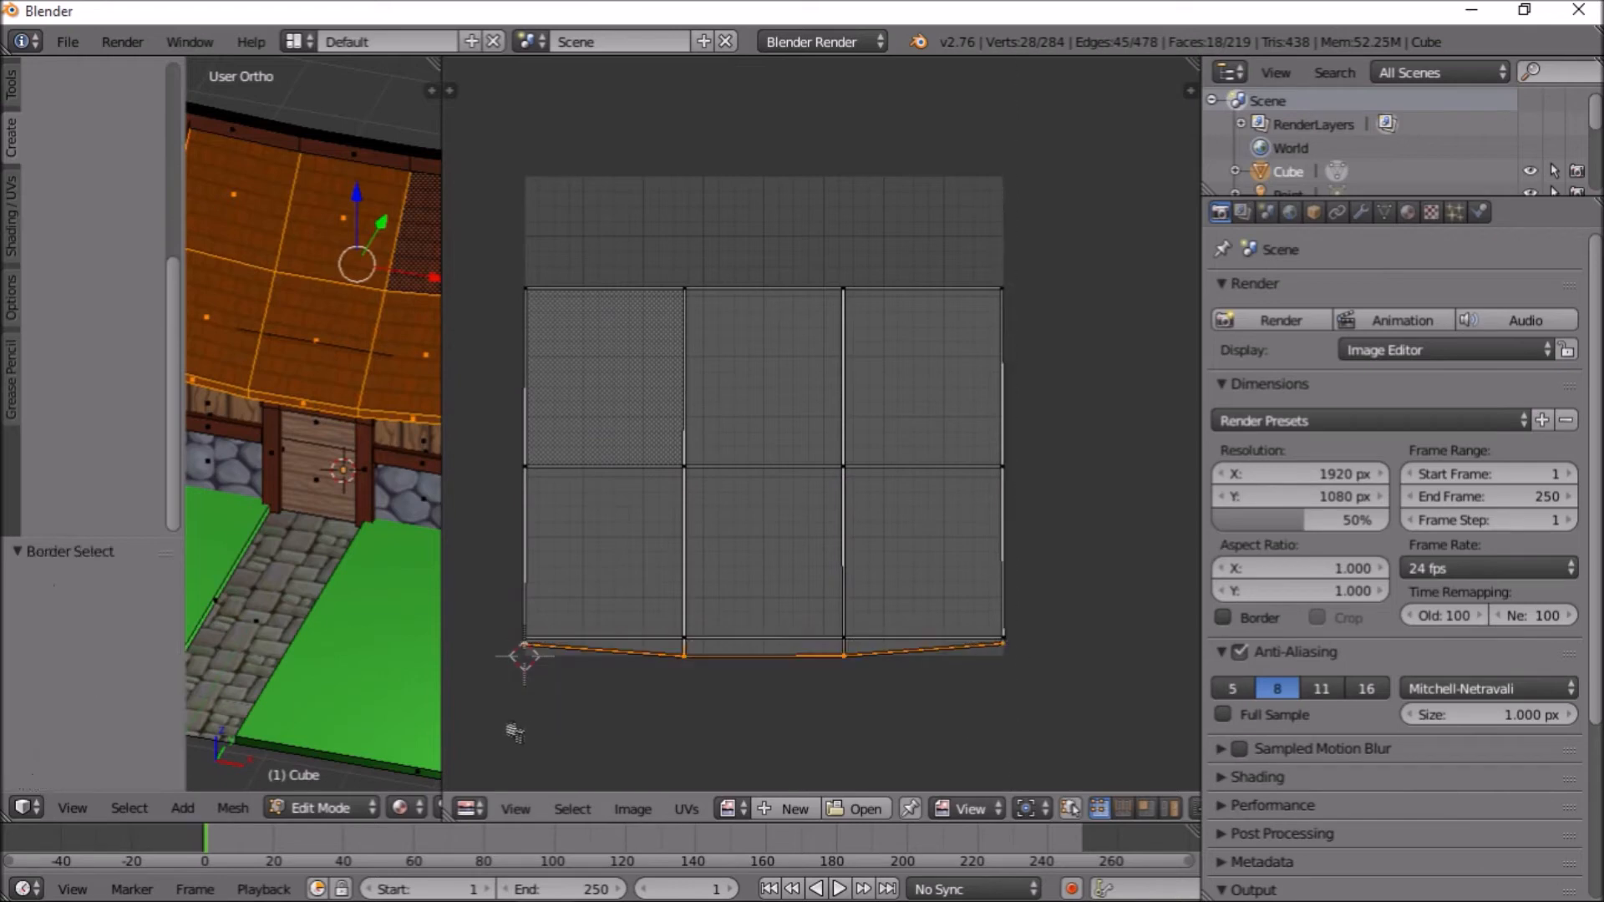
key(s)
key(y)
key(0)
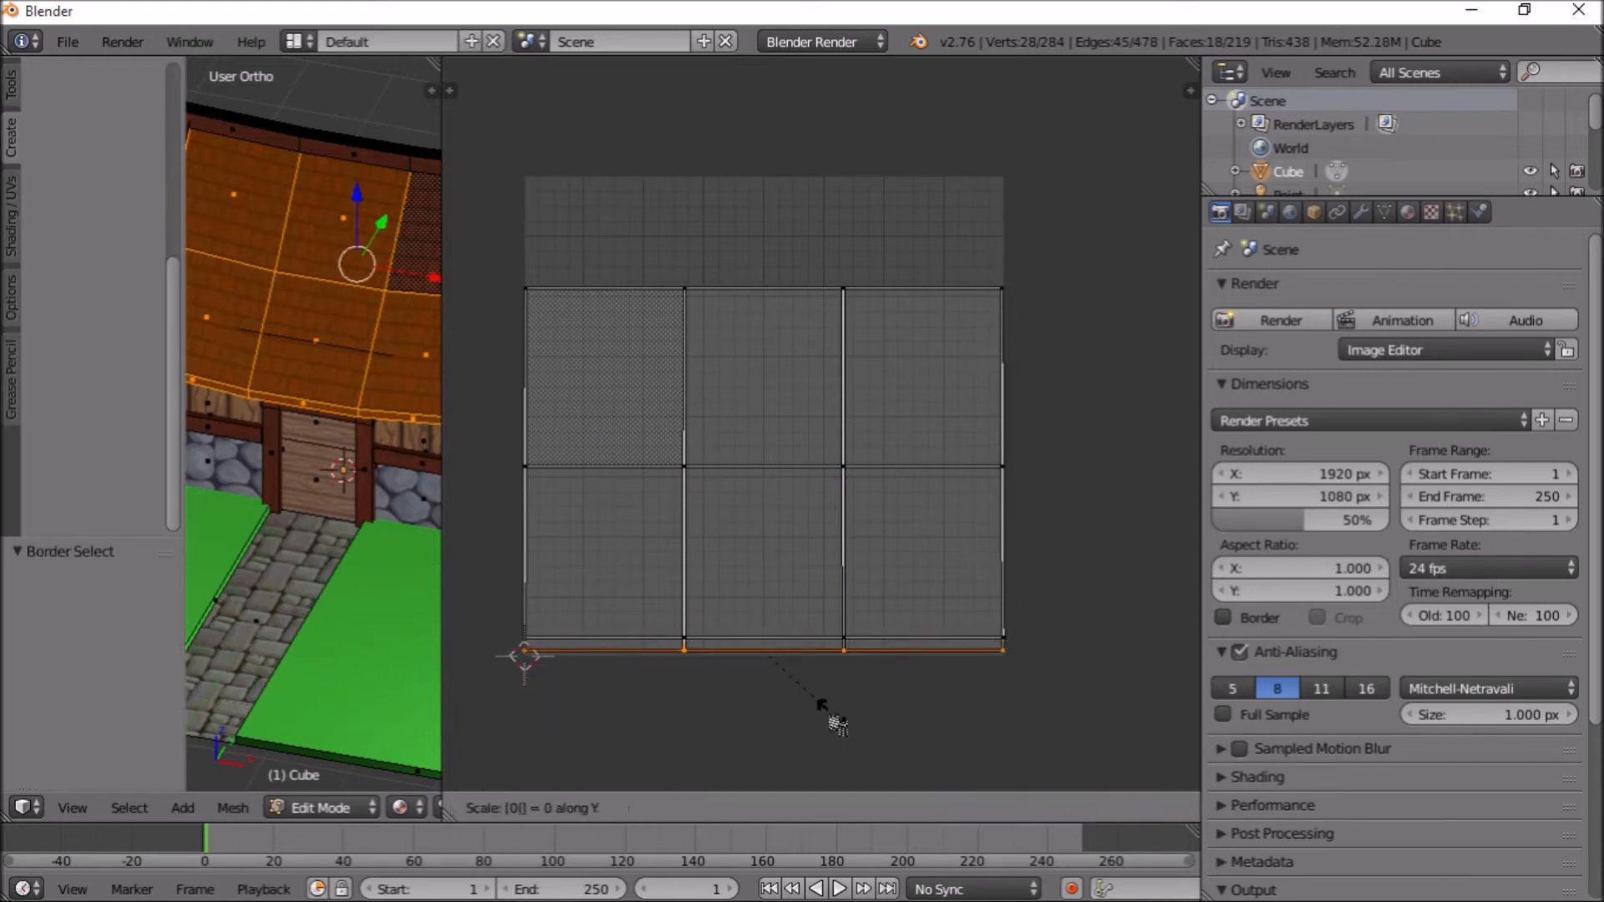
key(Return)
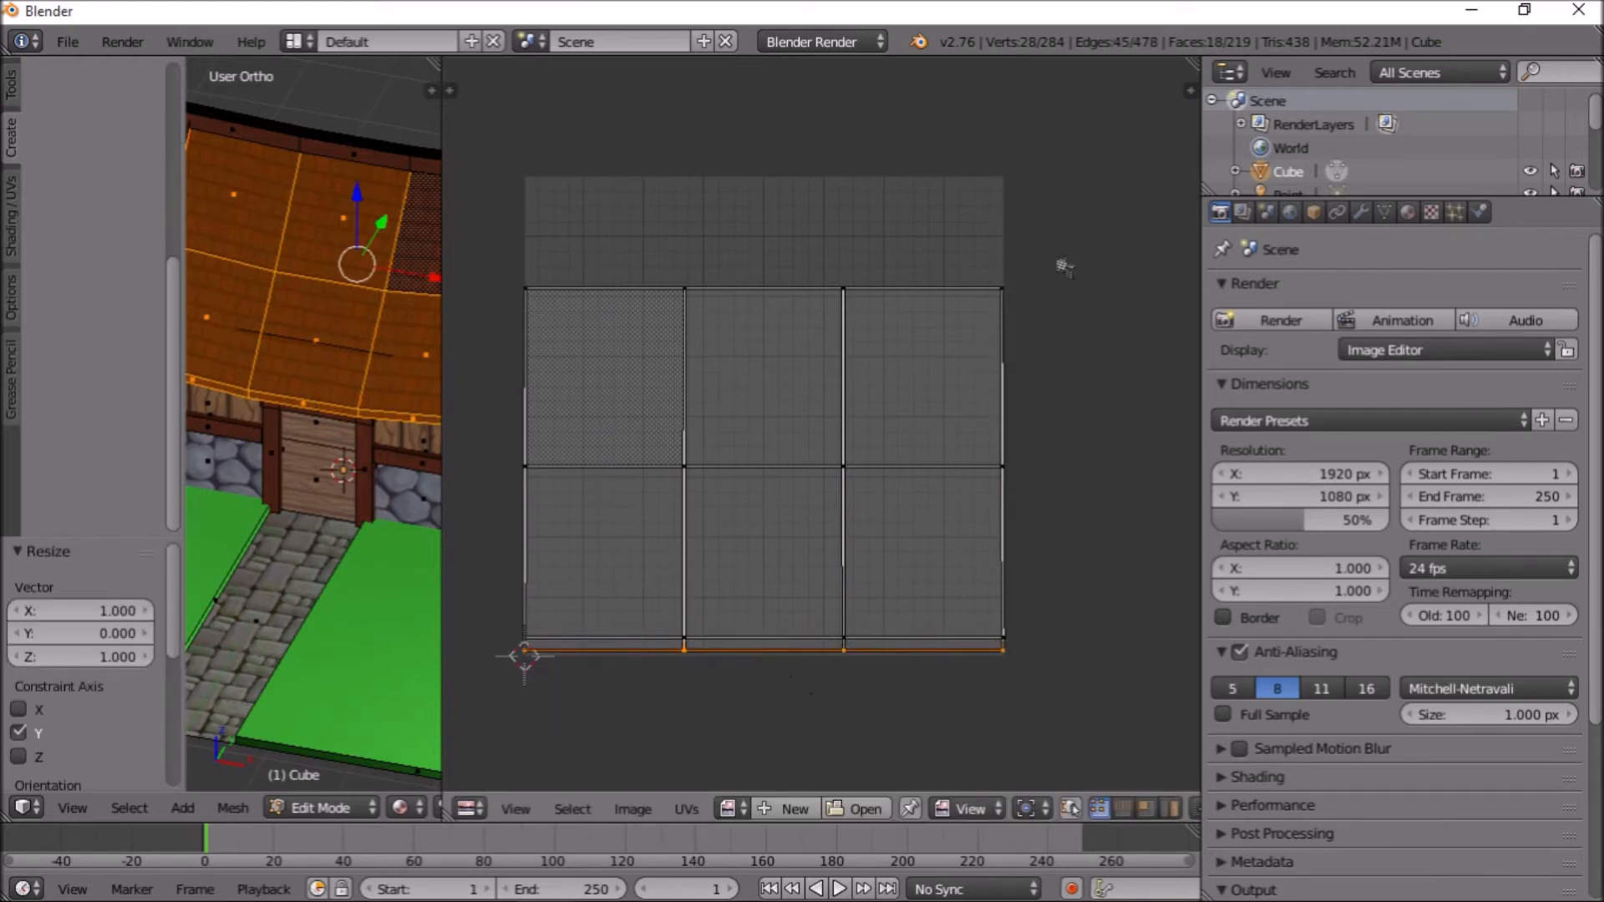
Move both roof UV islands straight up above the UV grid, about 0.098 and a further 1.070 in Y
key(b)
drag(1065, 256, 418, 668)
key(g)
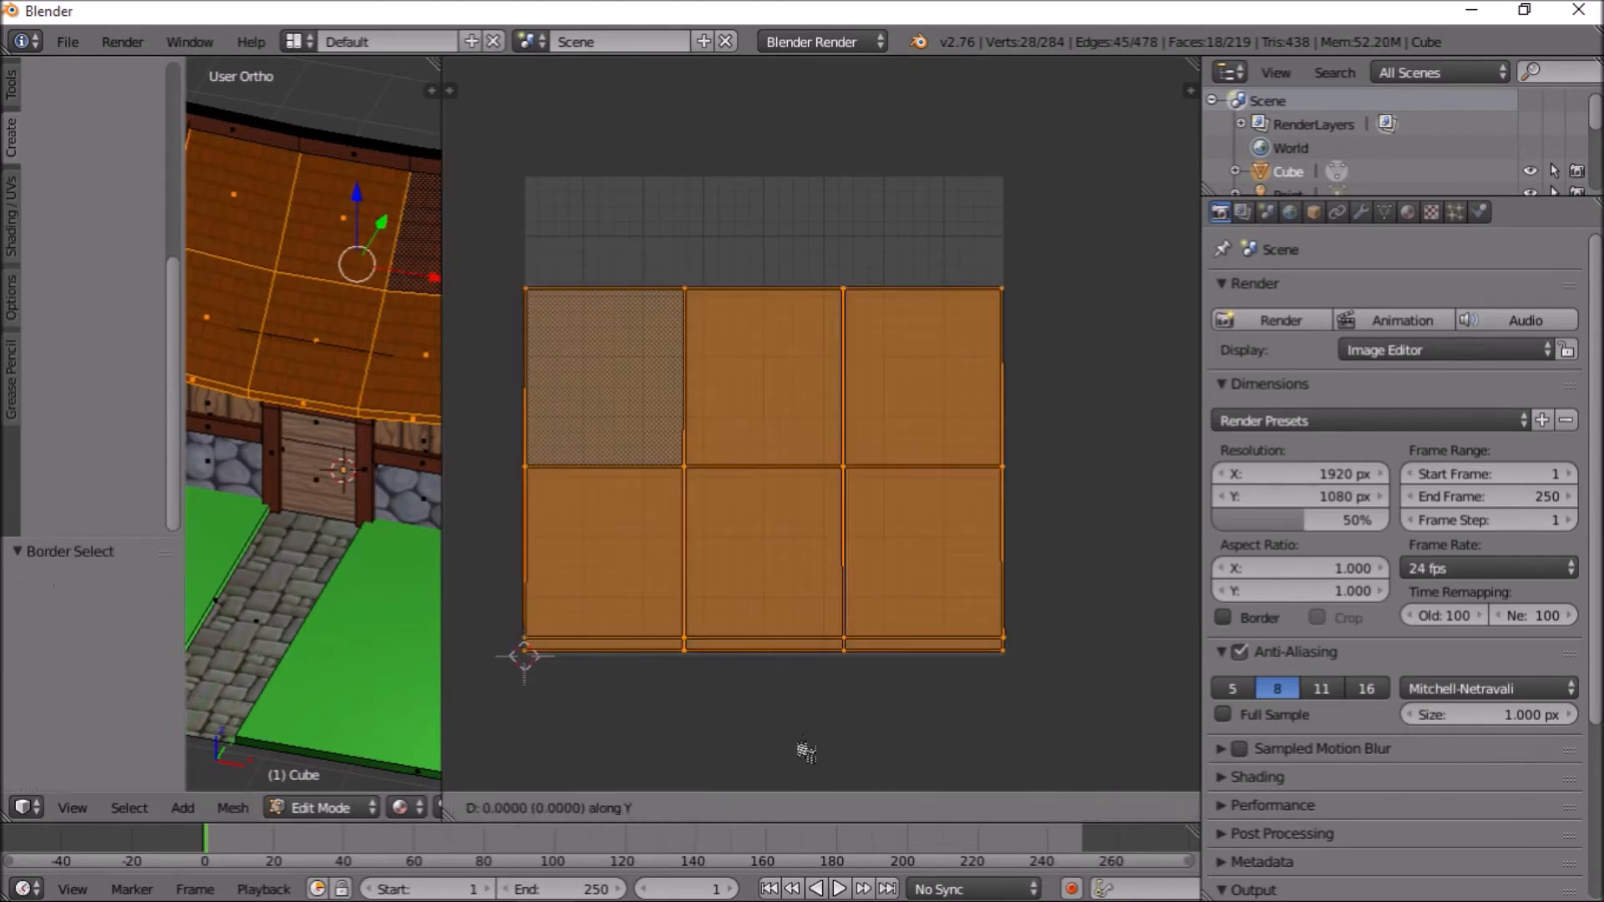
key(y)
click(804, 705)
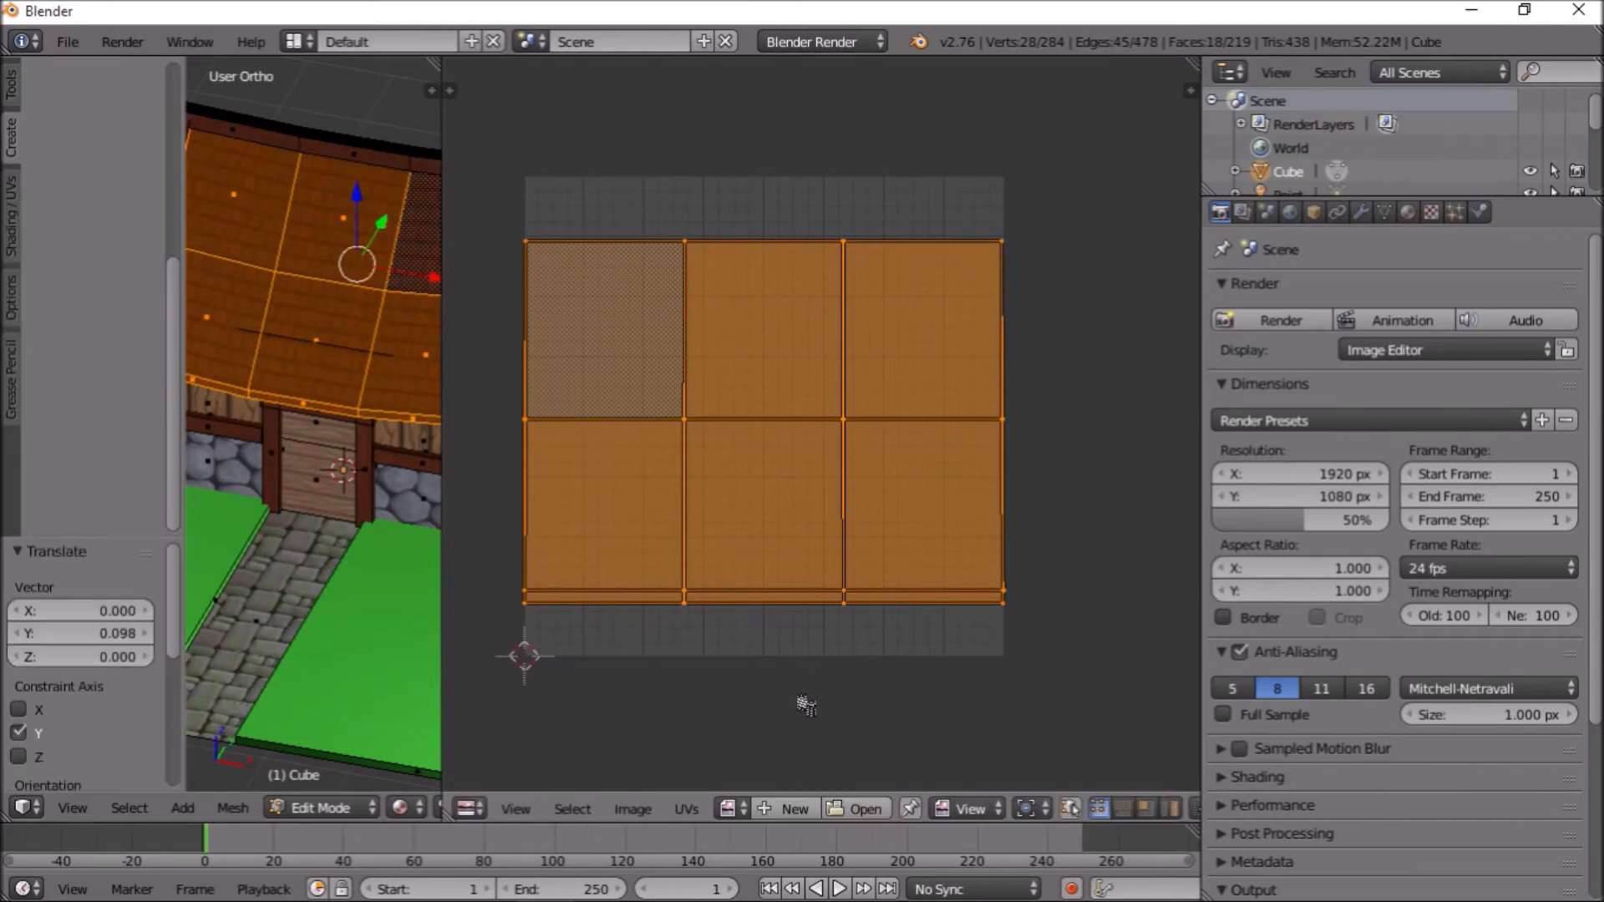
scroll(809, 651, down, 5)
key(g)
key(y)
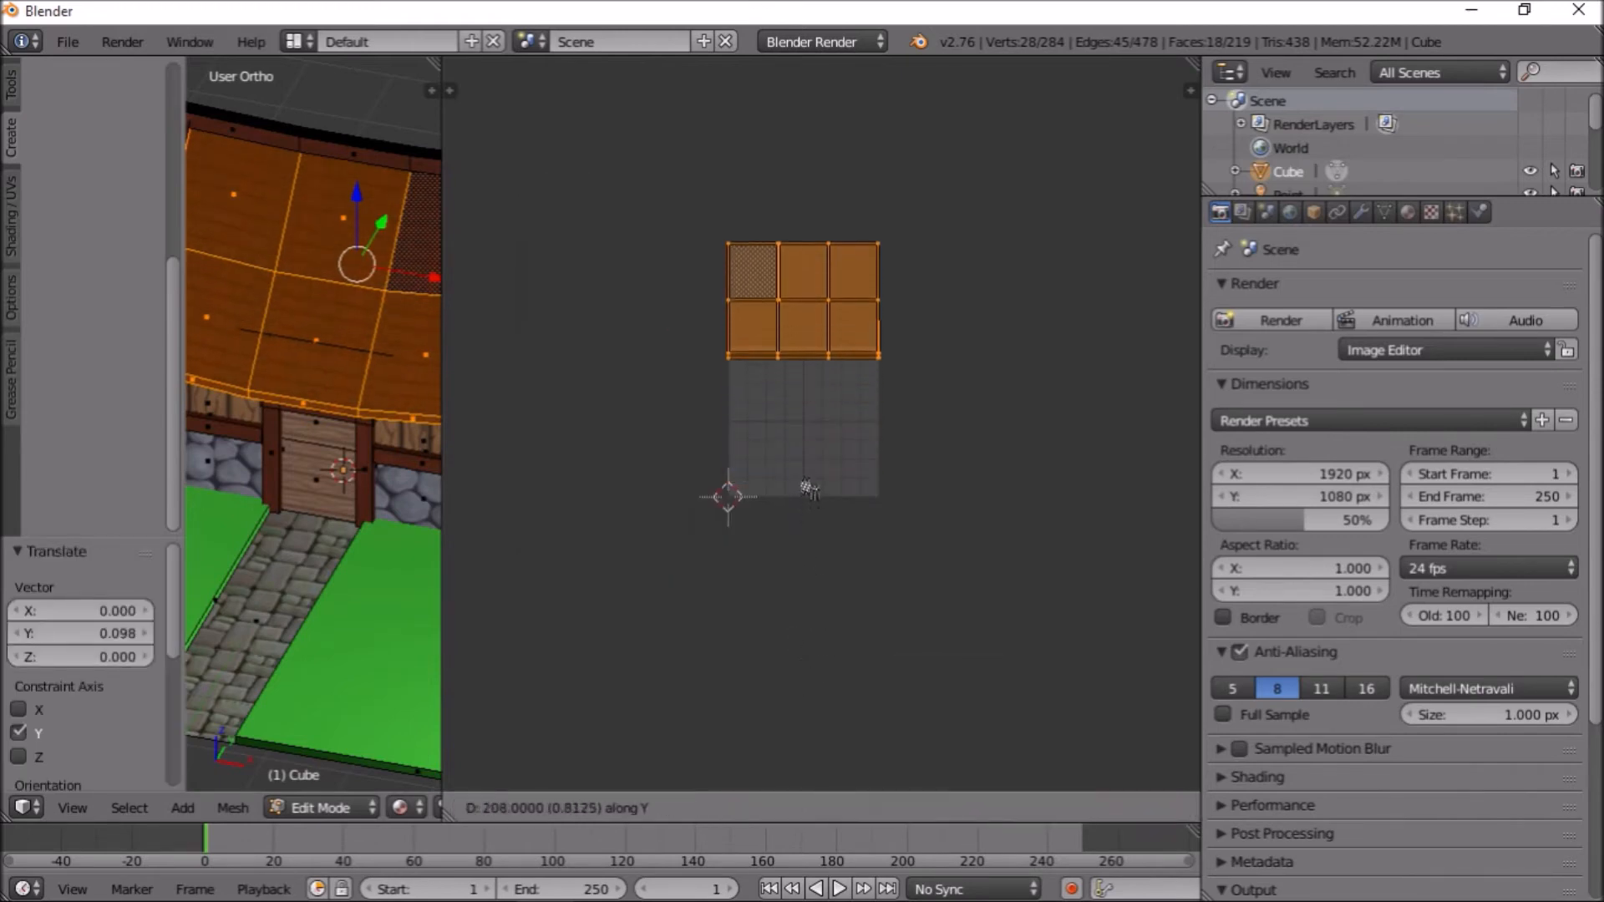
click(808, 453)
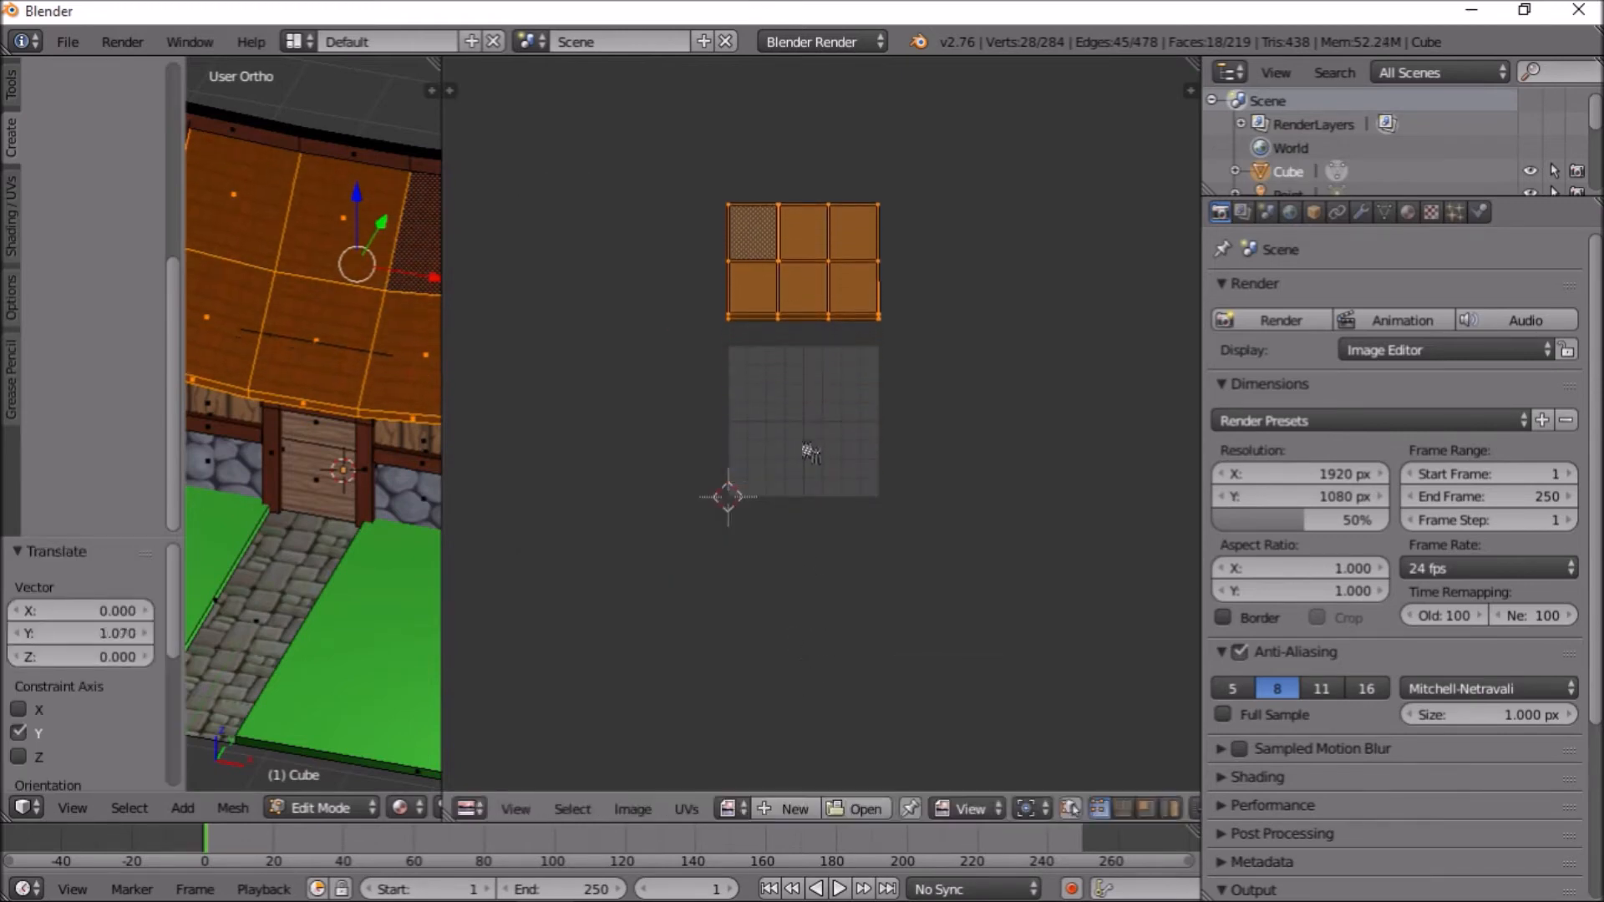
Rotate the UVs of the two door faces by 90 degrees and move them below the UV grid, about -0.156 in X and -0.984 in Y
middle_drag(319, 539, 336, 592)
scroll(316, 498, up, 1)
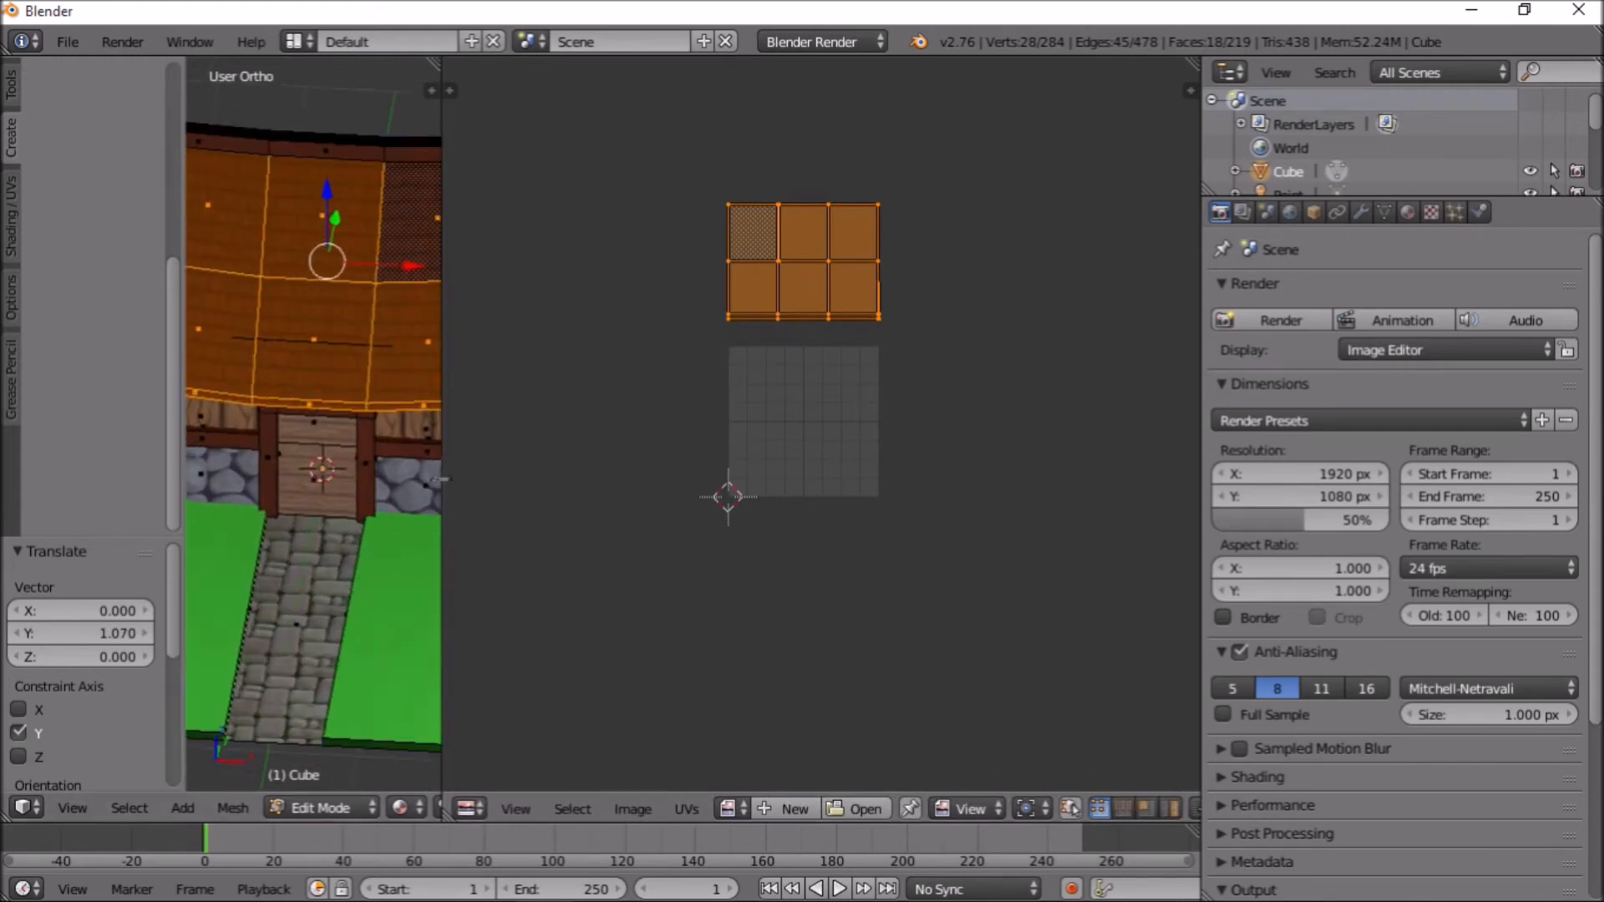
drag(450, 495, 795, 495)
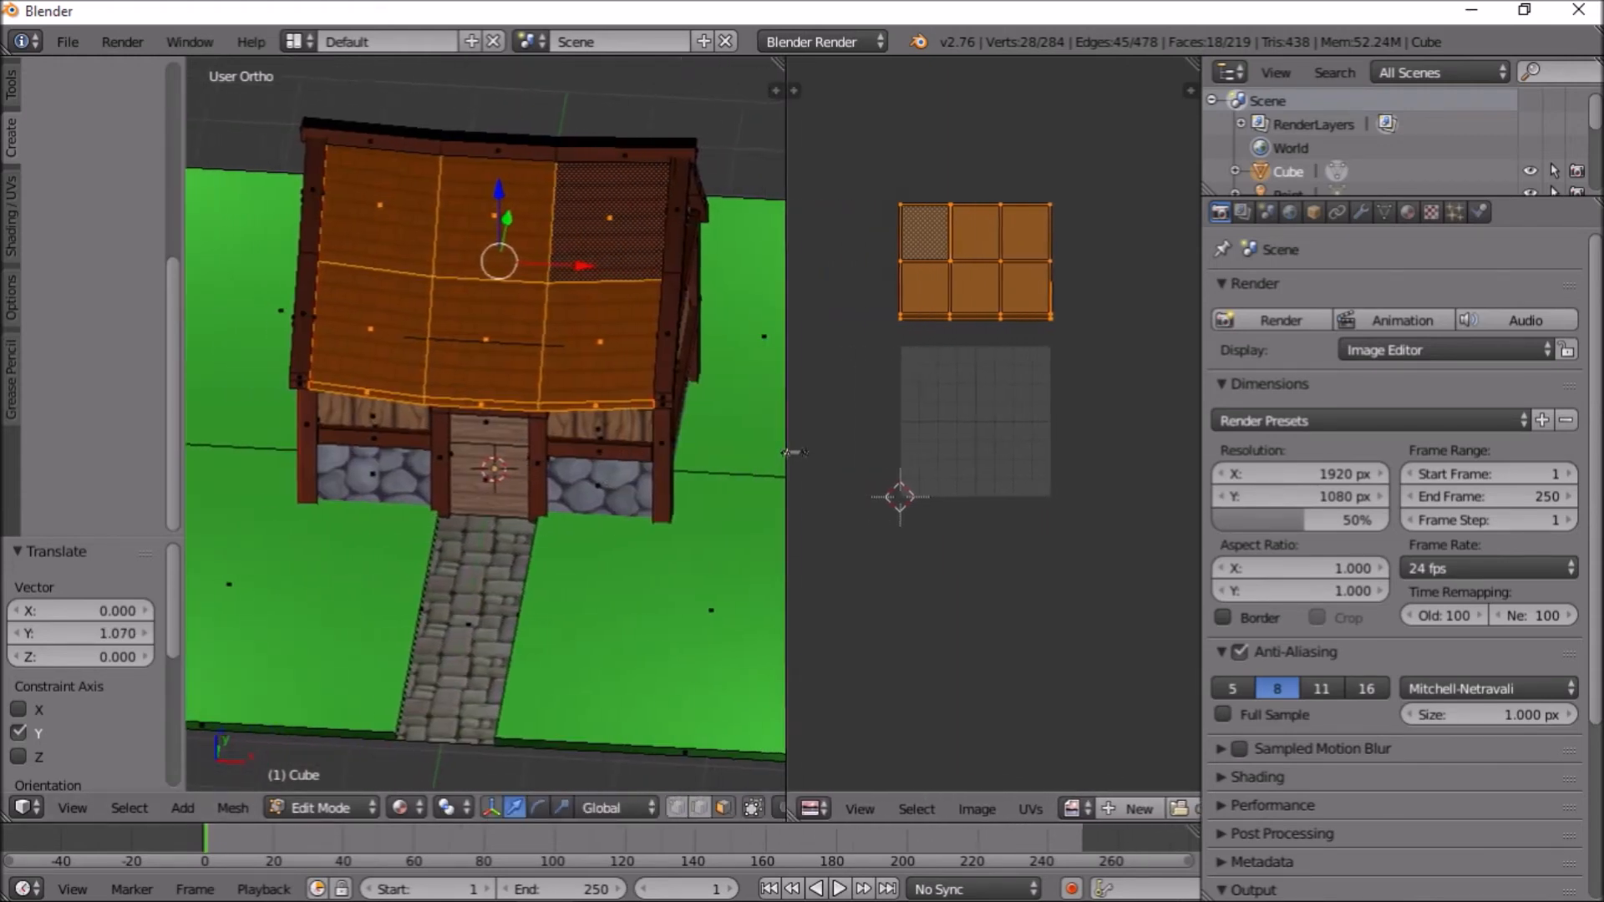
scroll(496, 532, up, 3)
right_click(496, 530)
shift+right_click(493, 438)
middle_drag(514, 547, 526, 515)
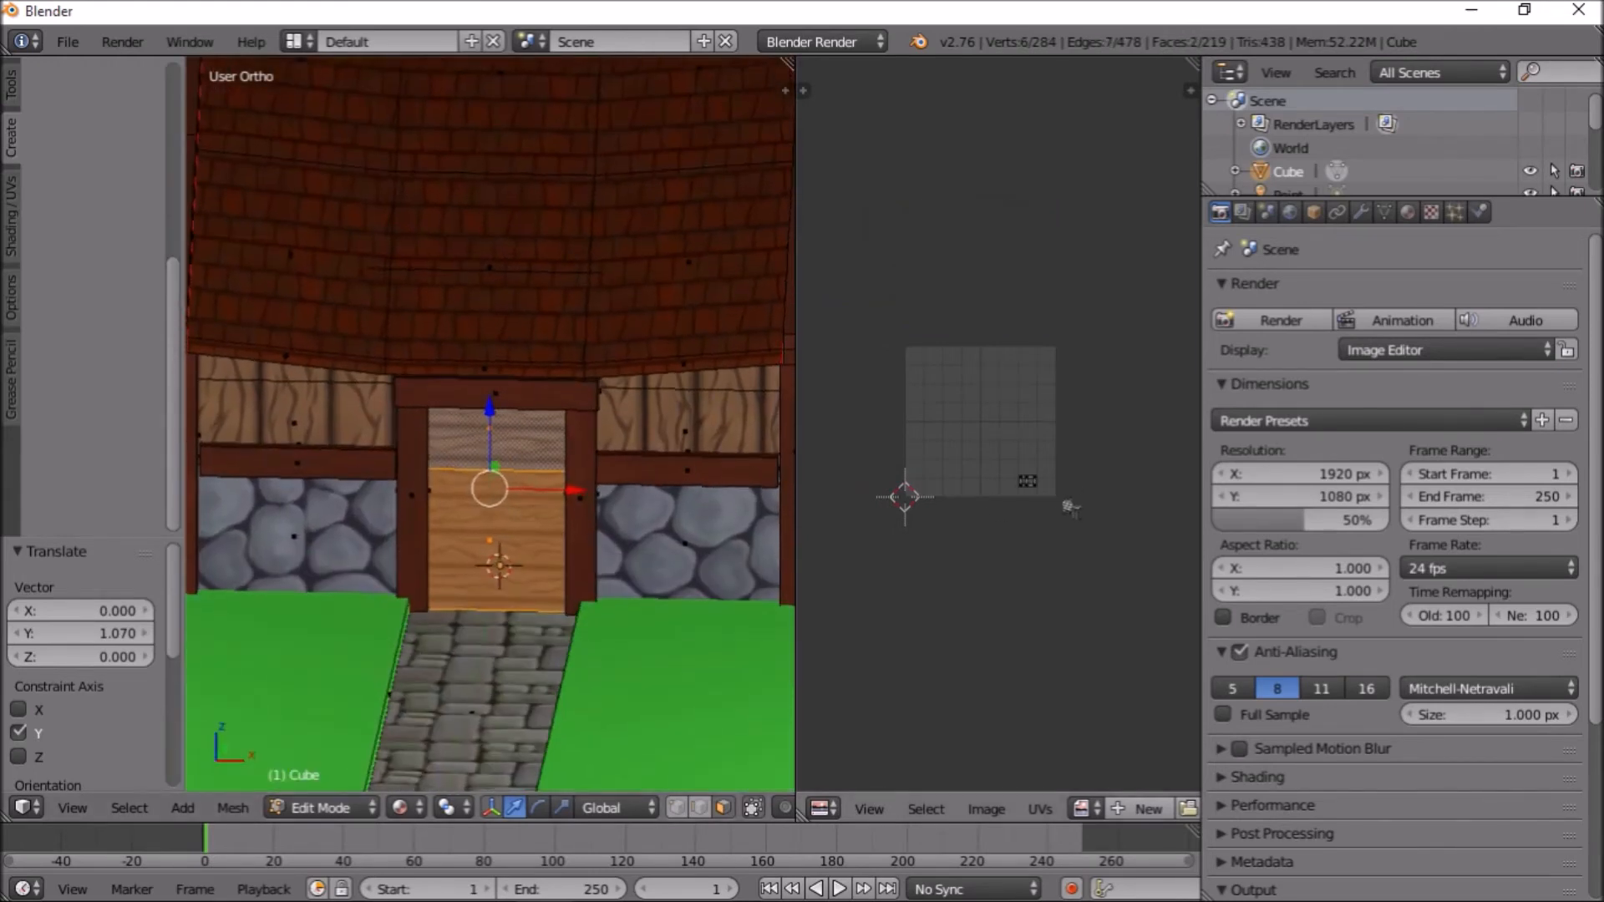
key(a)
text(r90)
key(Return)
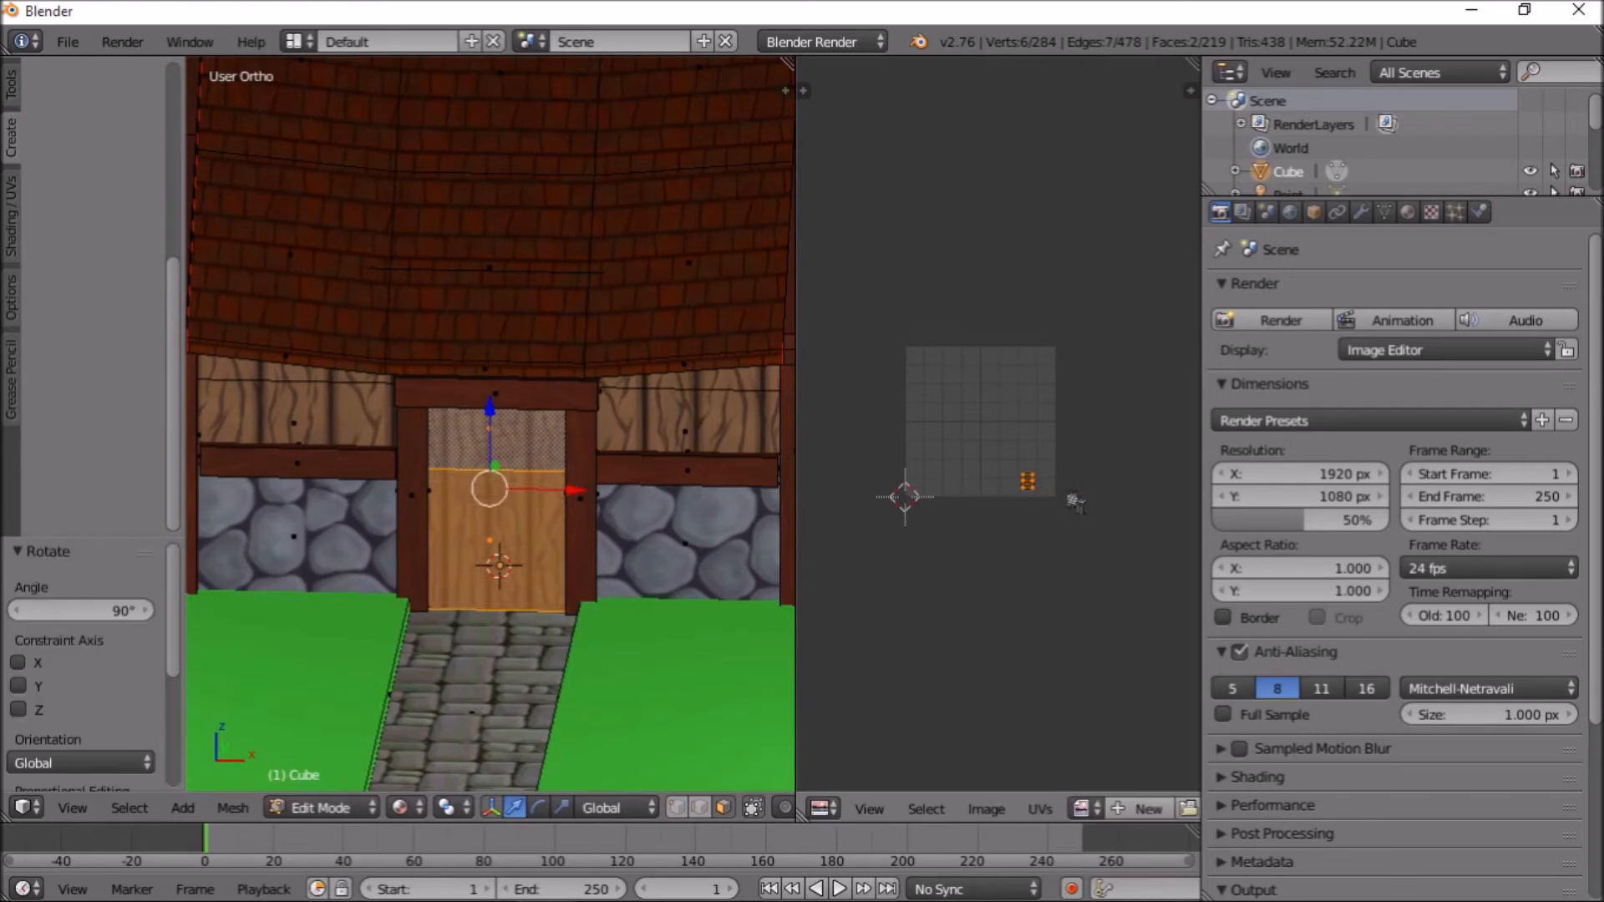
key(g)
click(1017, 650)
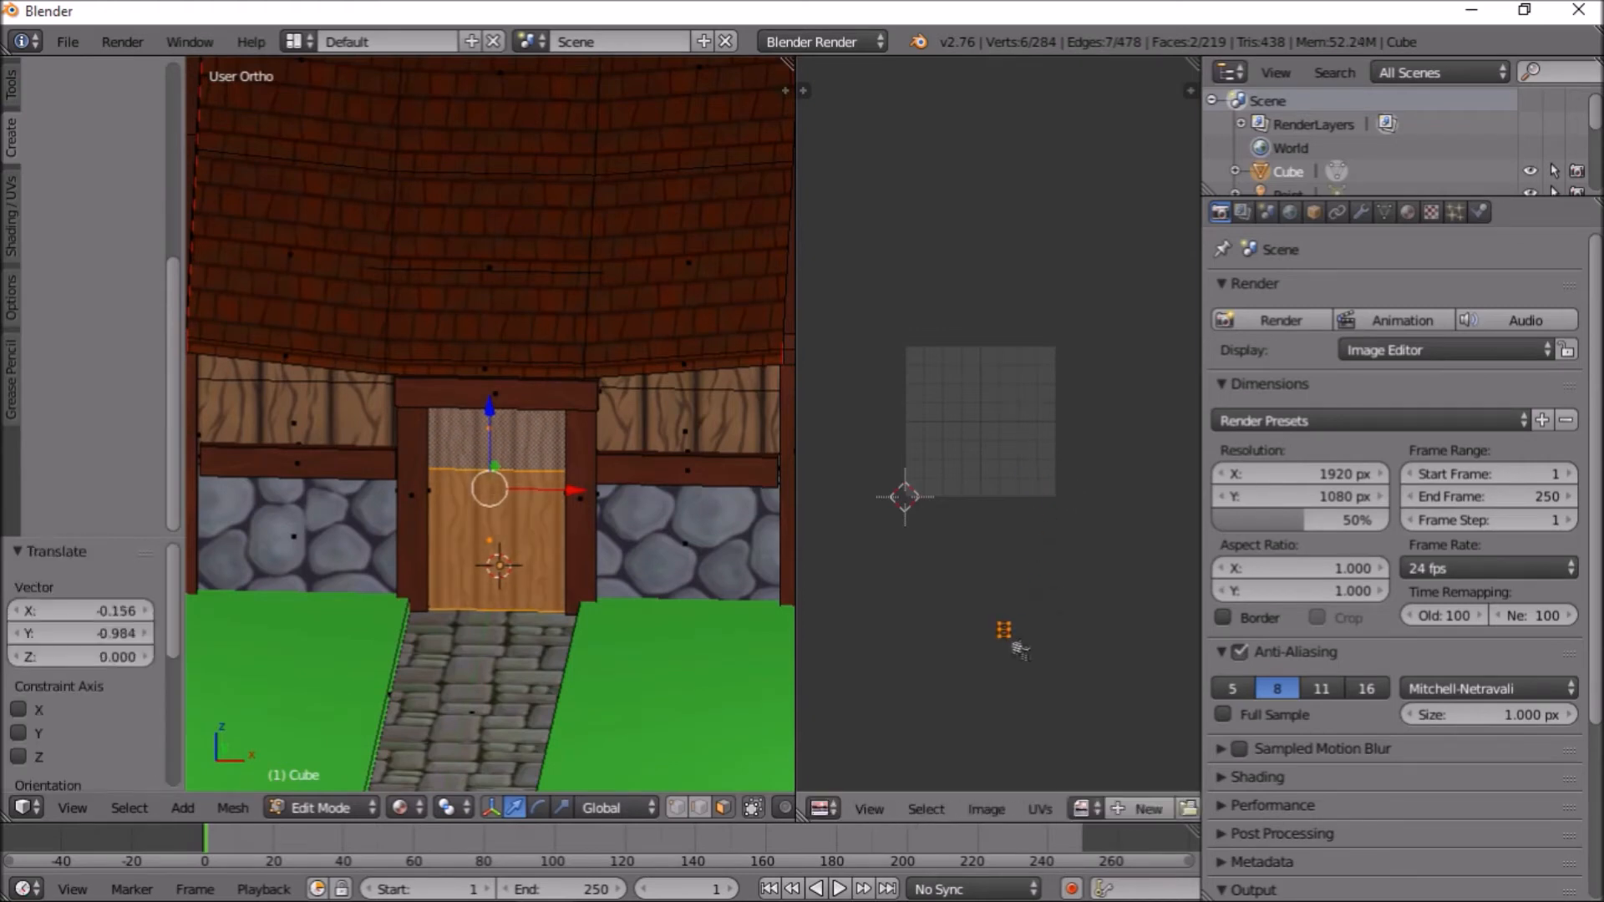
Examine the textures on the house's walls, roof and door from several sides in Object Mode
scroll(588, 524, down, 2)
scroll(587, 525, up, 2)
middle_drag(588, 525, 351, 473)
middle_drag(611, 539, 414, 564)
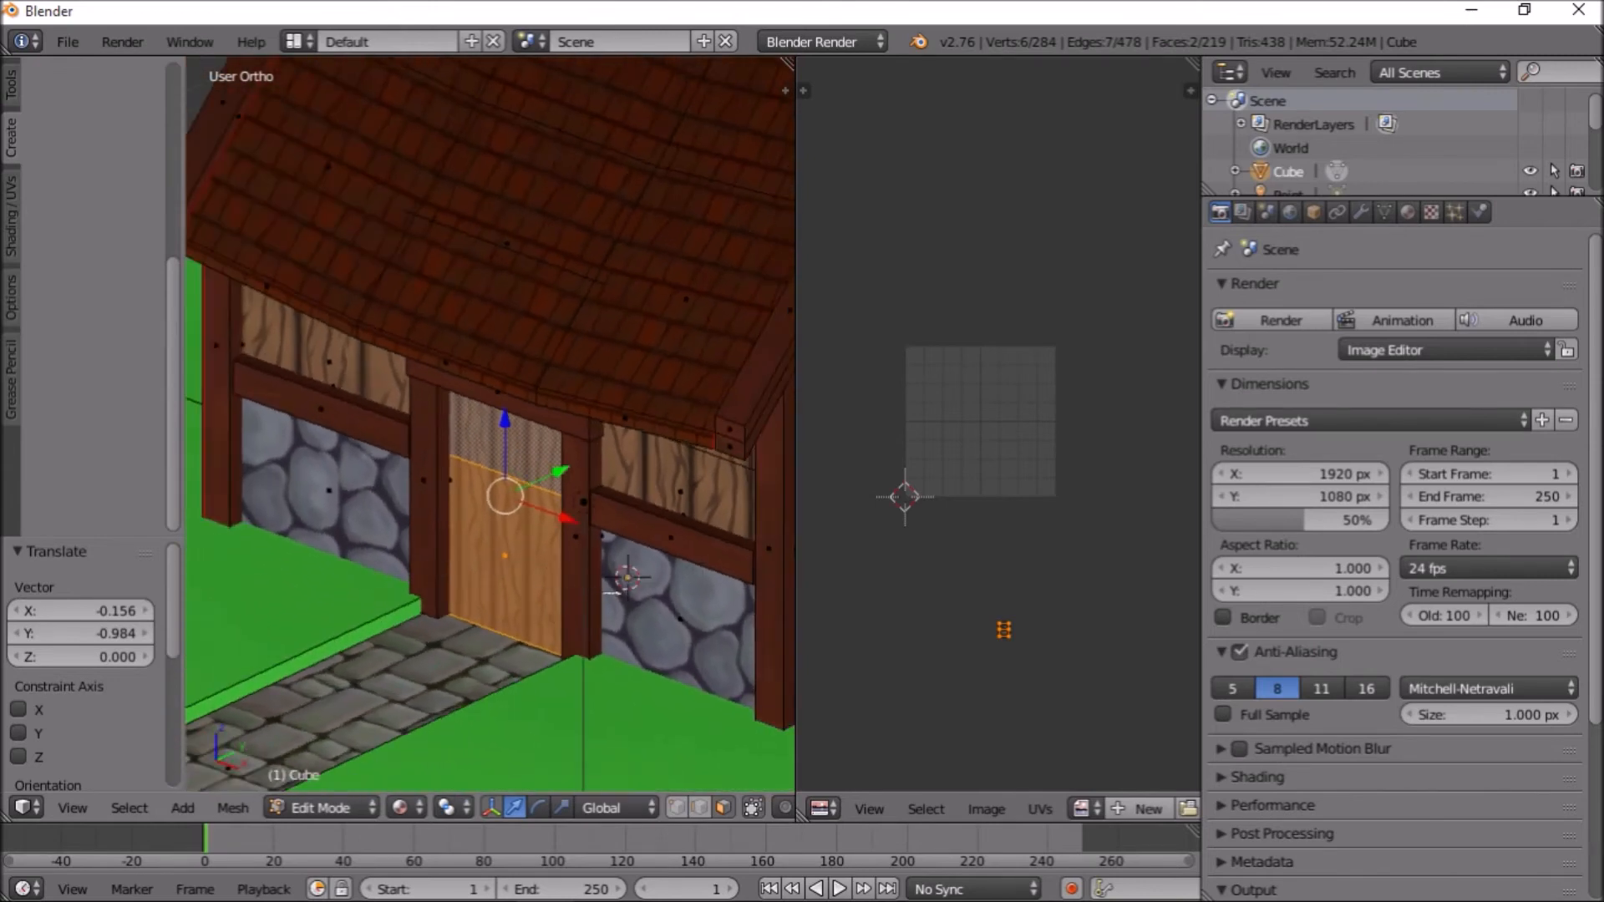
scroll(612, 594, down, 3)
middle_drag(652, 541, 470, 550)
key(Tab)
scroll(499, 556, up, 2)
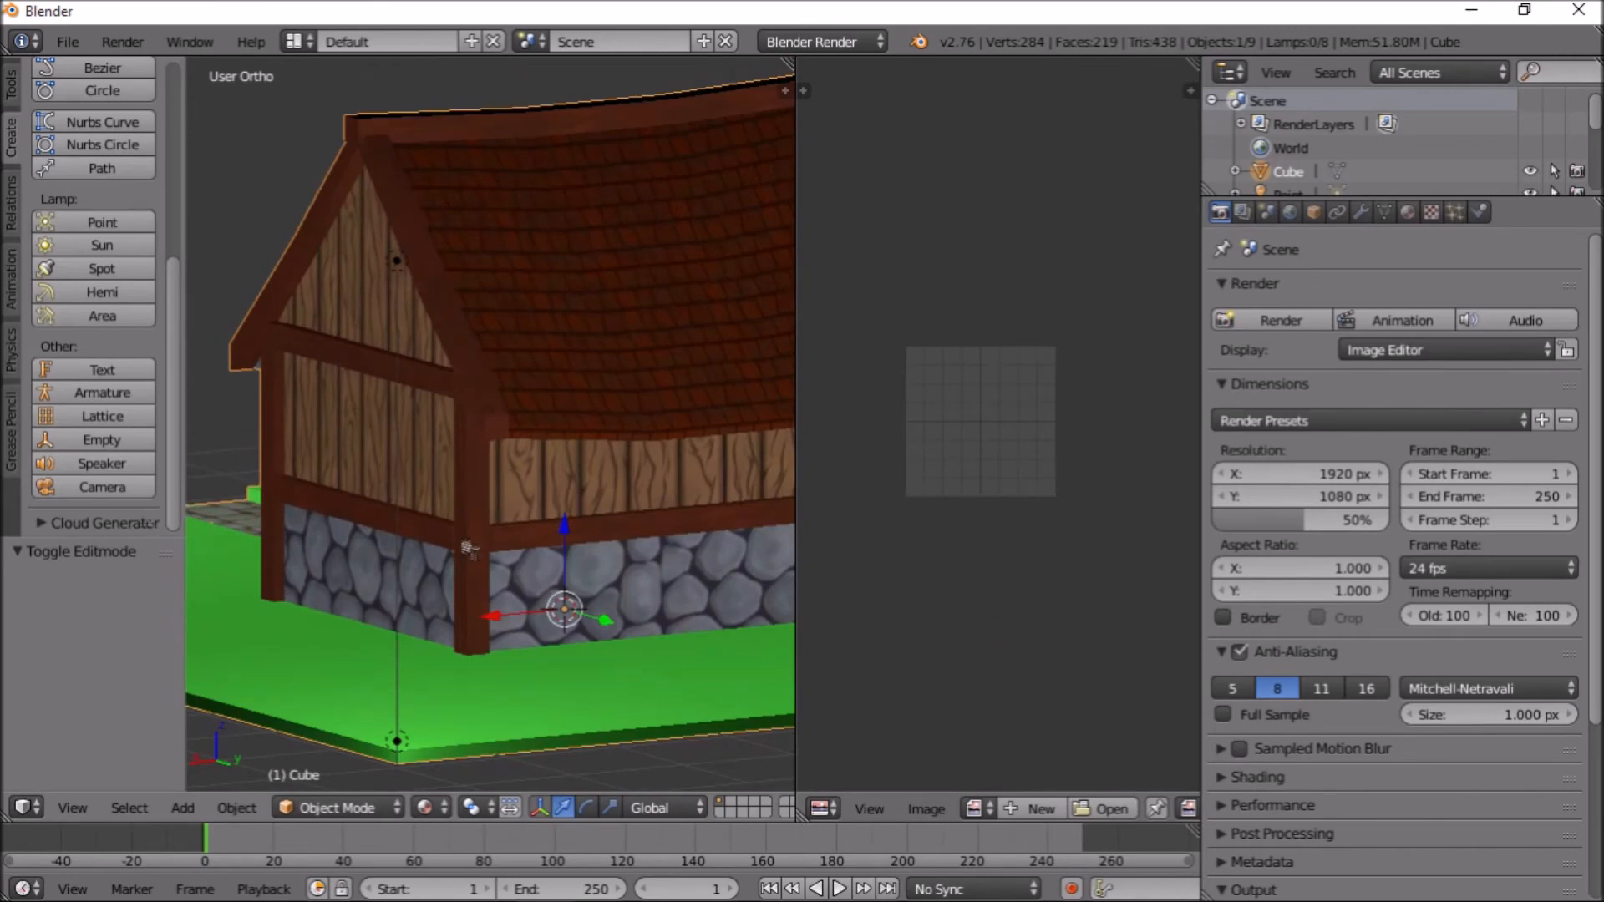
middle_drag(293, 565, 639, 636)
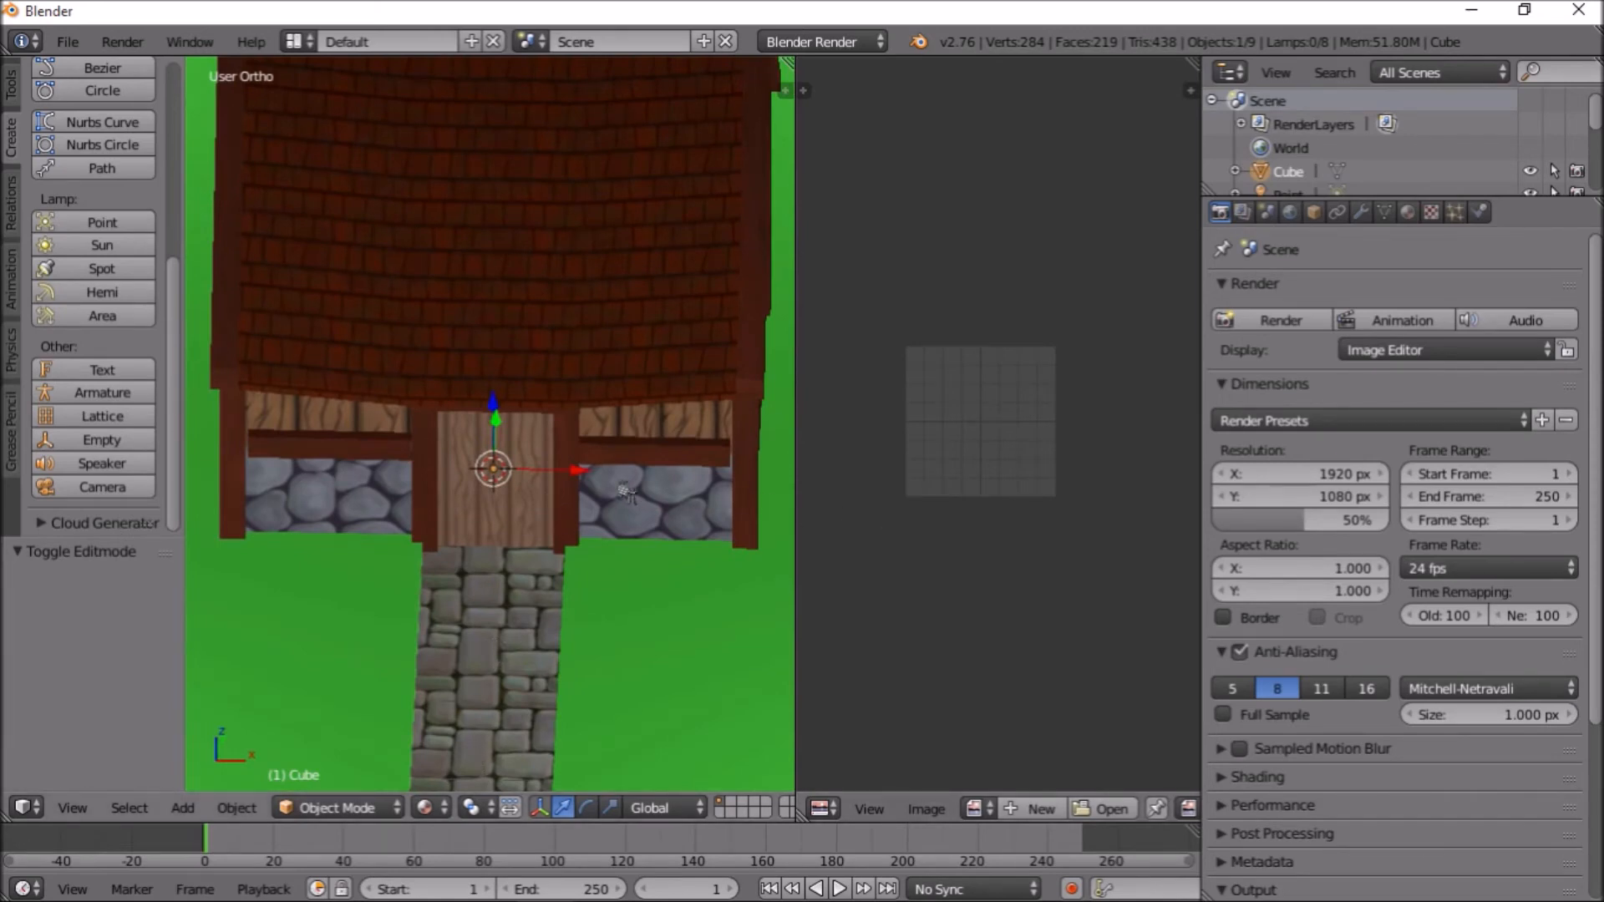
Move the small door UV island from below the grid into its empty lower area, about -0.039 in X and 0.950 in Y
key(Tab)
key(a)
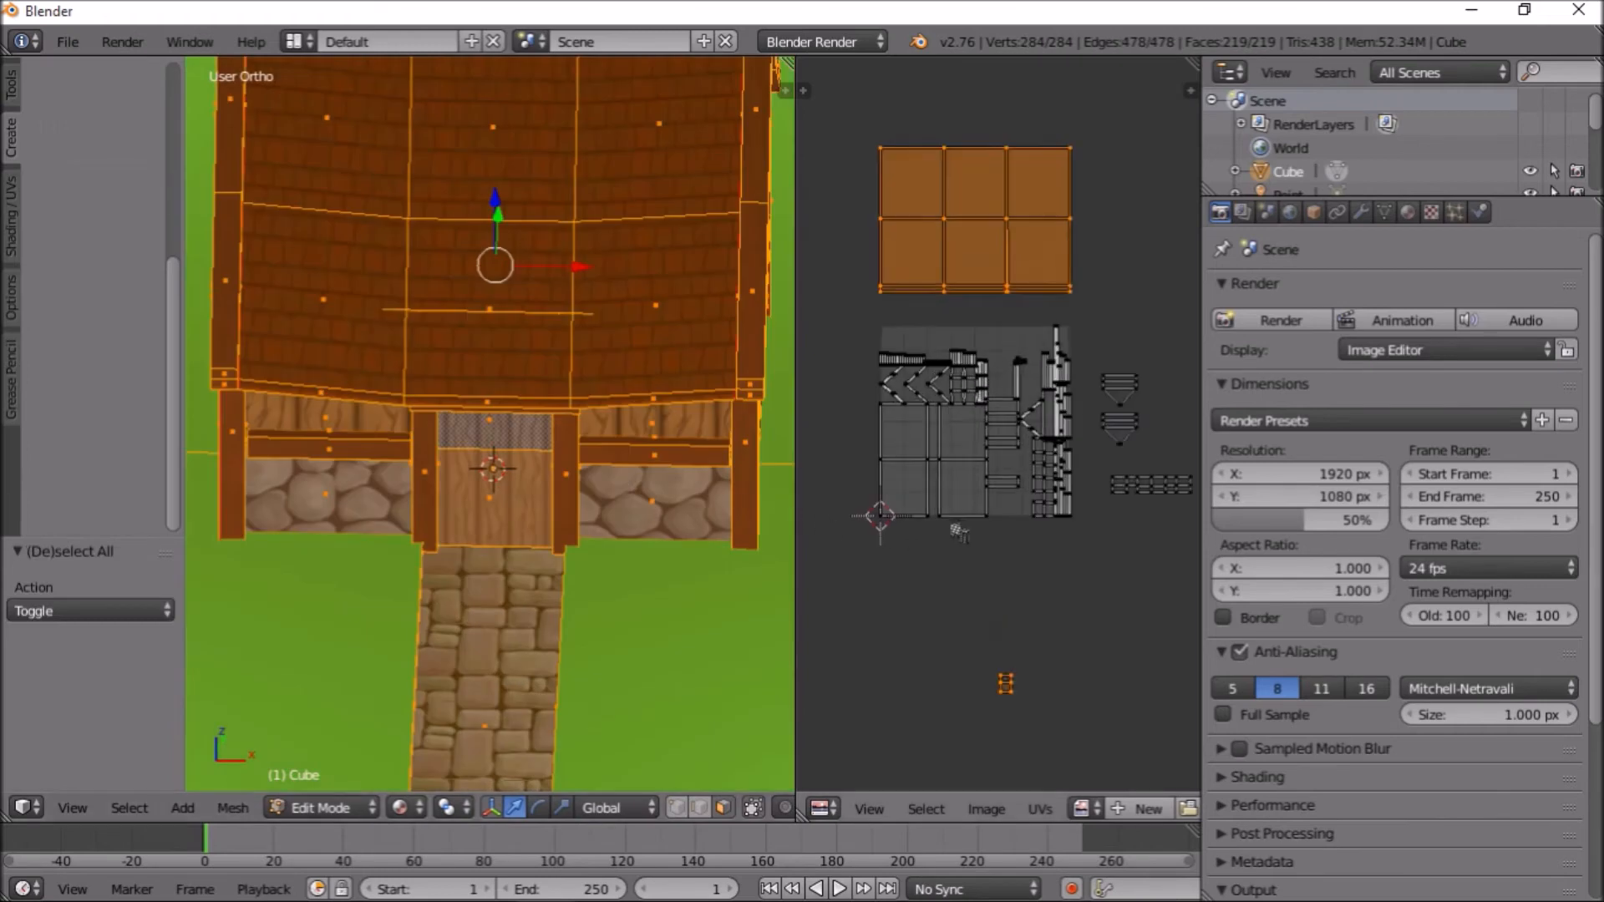
scroll(959, 531, up, 1)
key(a)
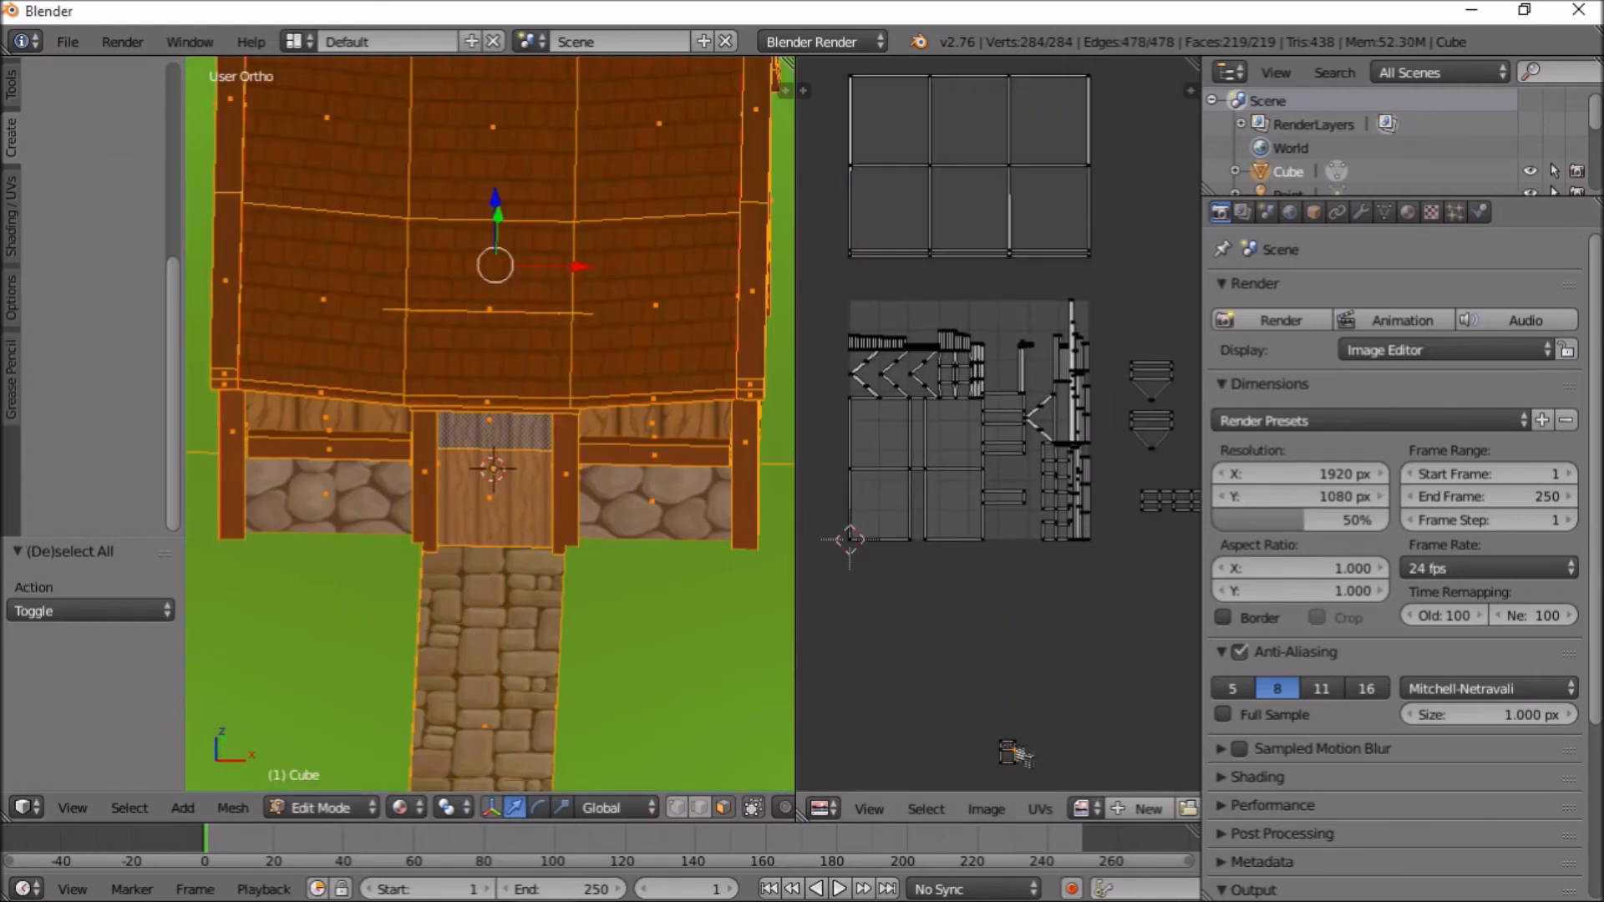
key(b)
drag(1036, 725, 962, 813)
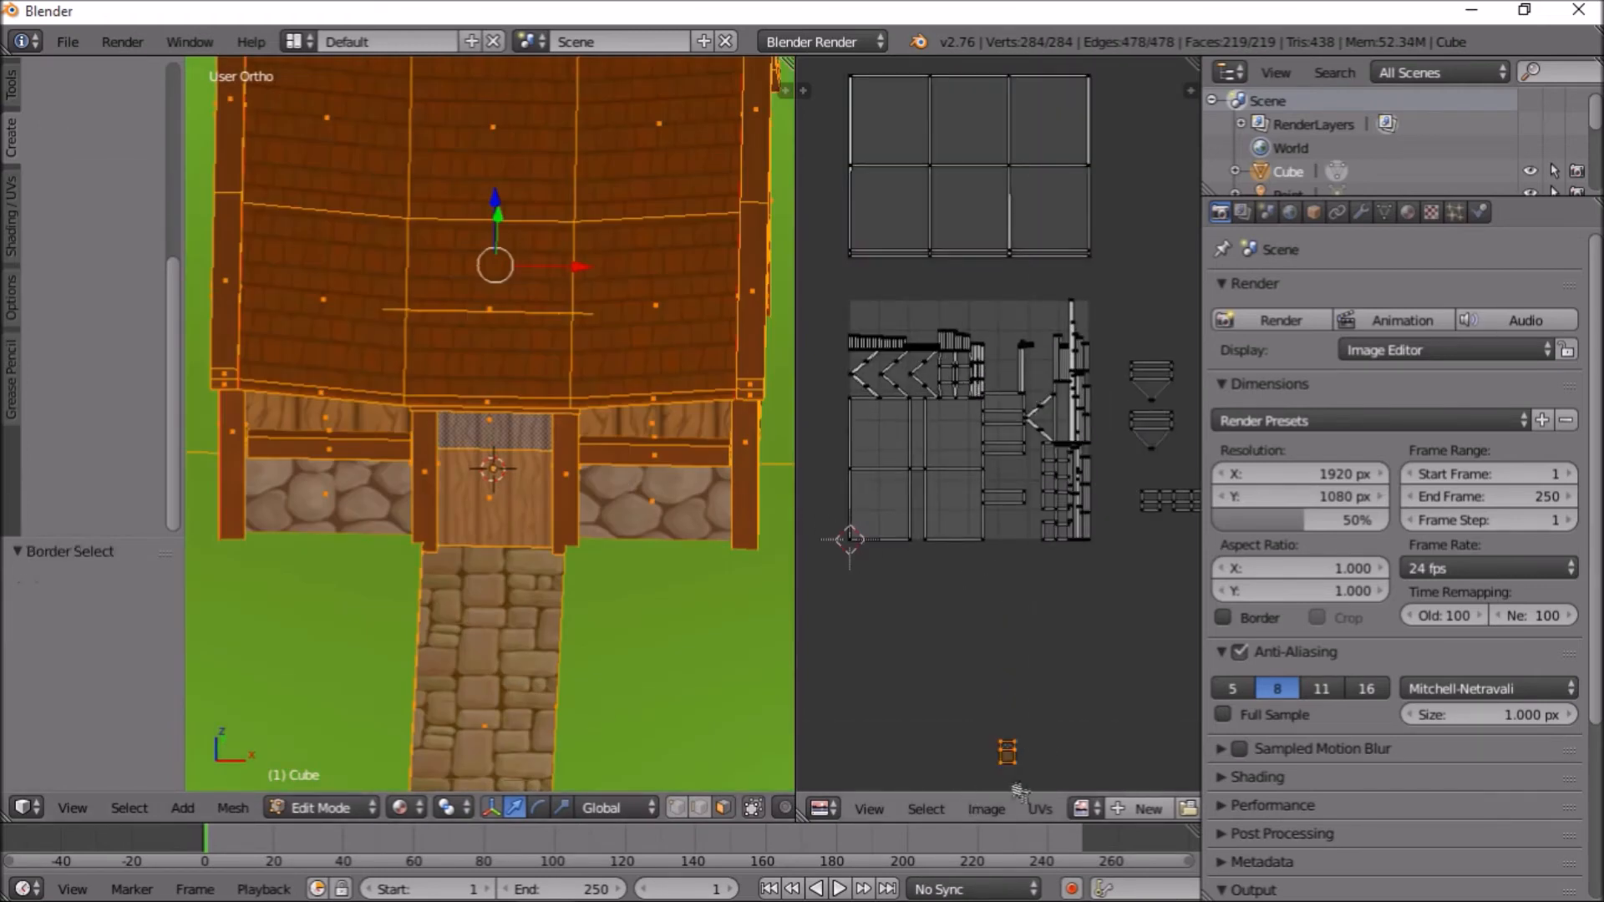
key(g)
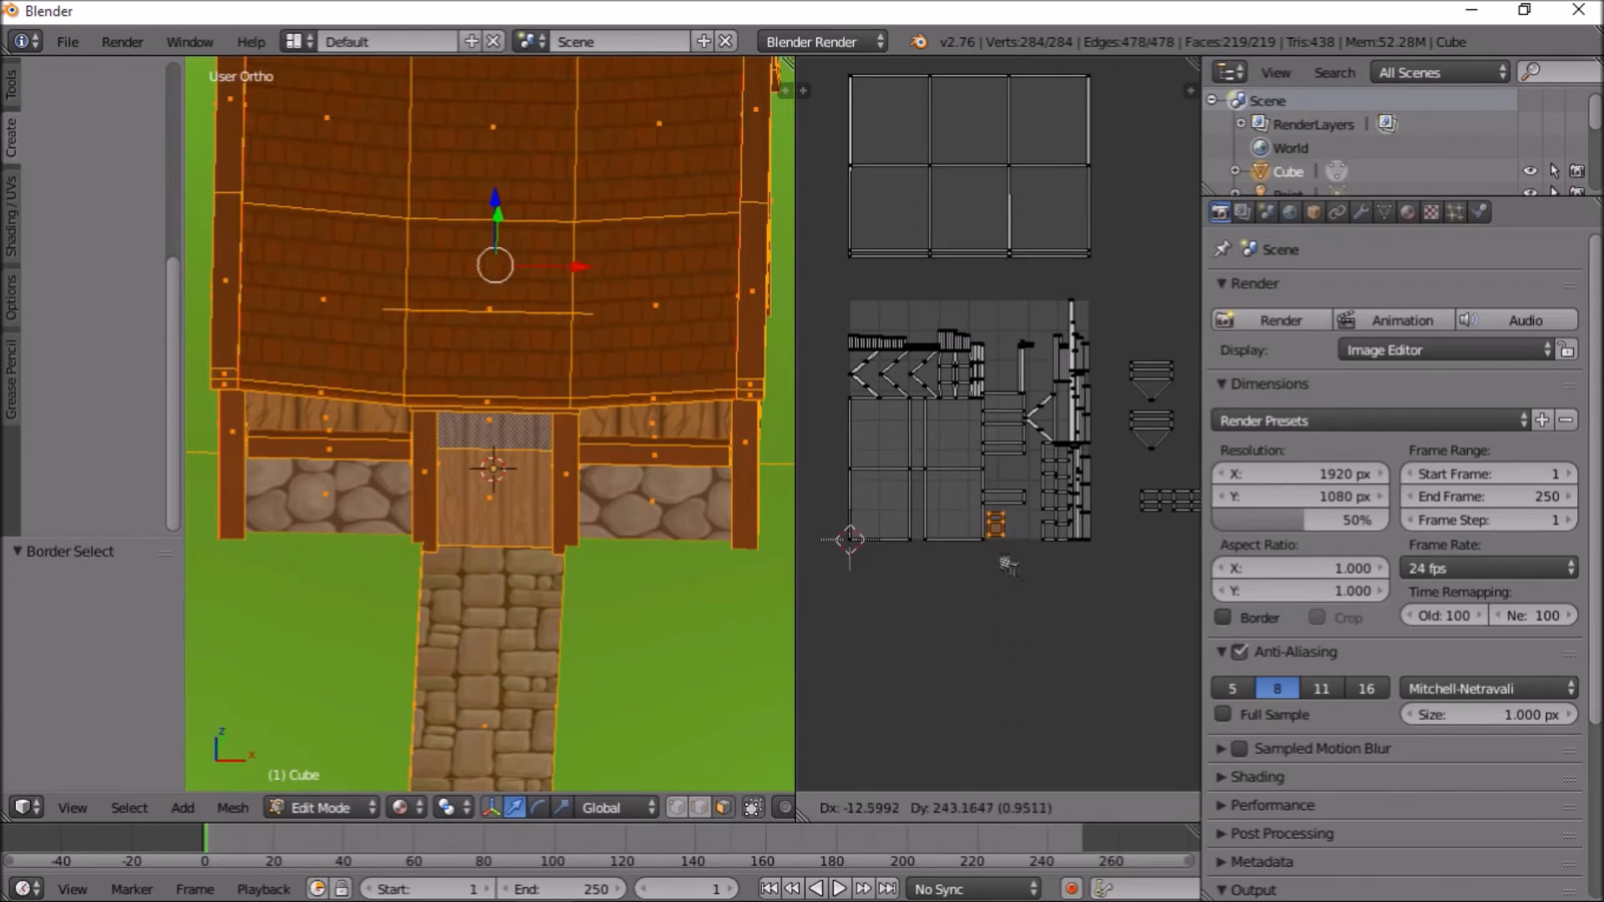
click(1011, 566)
middle_drag(1128, 566, 1024, 585)
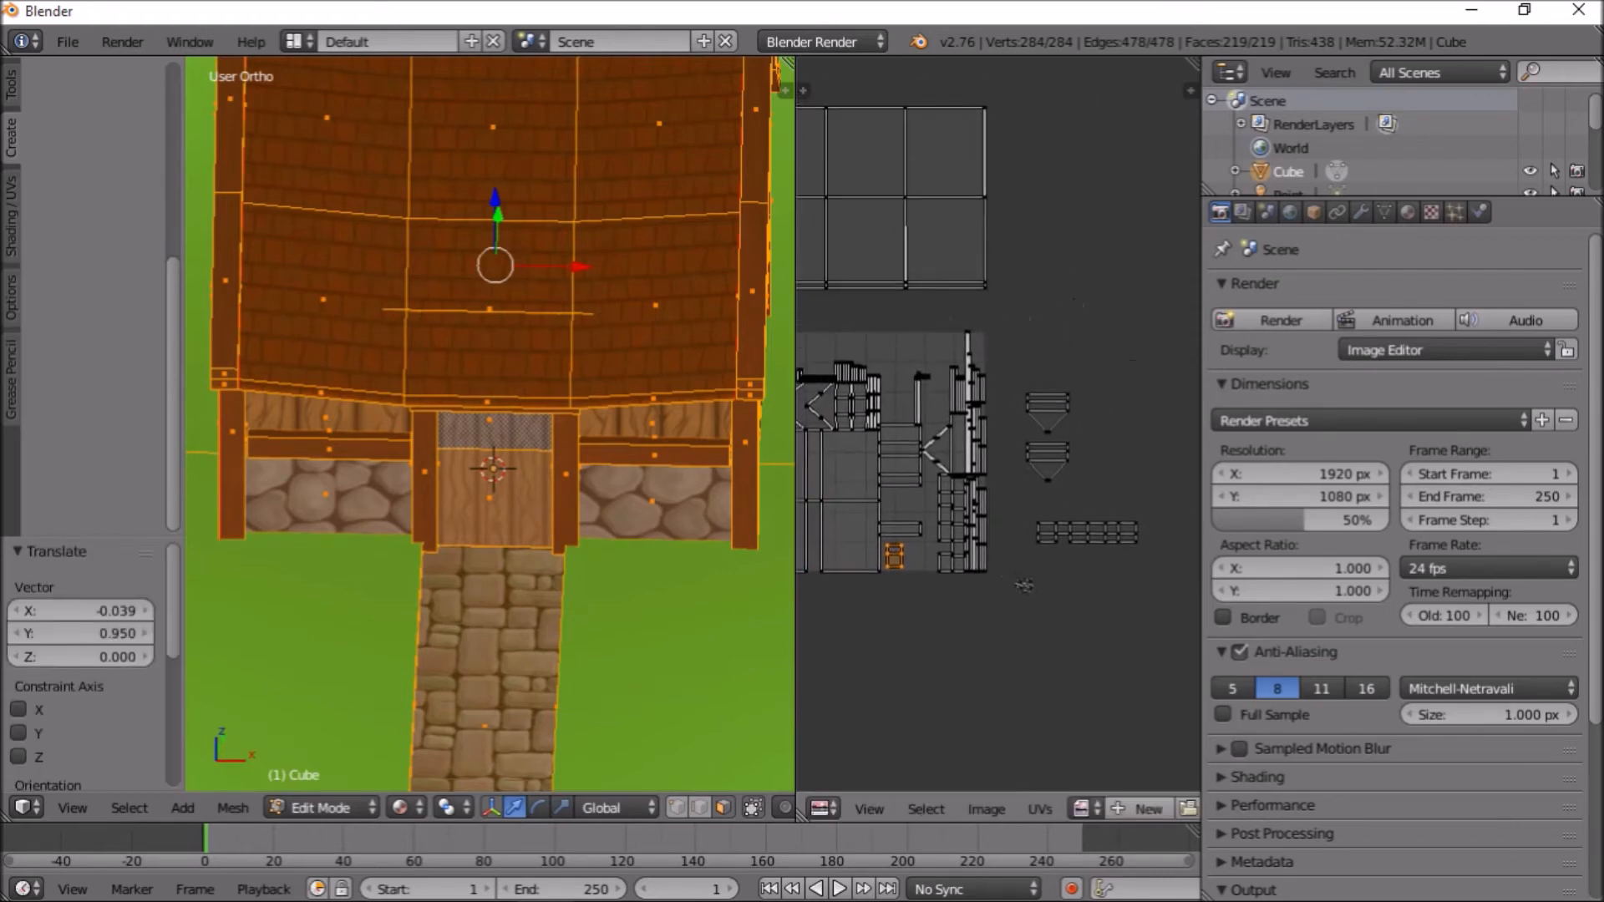
Move the lower of the two gable-shaped UV islands beside the grid into the free space near the grid's upper edge
scroll(970, 467, up, 3)
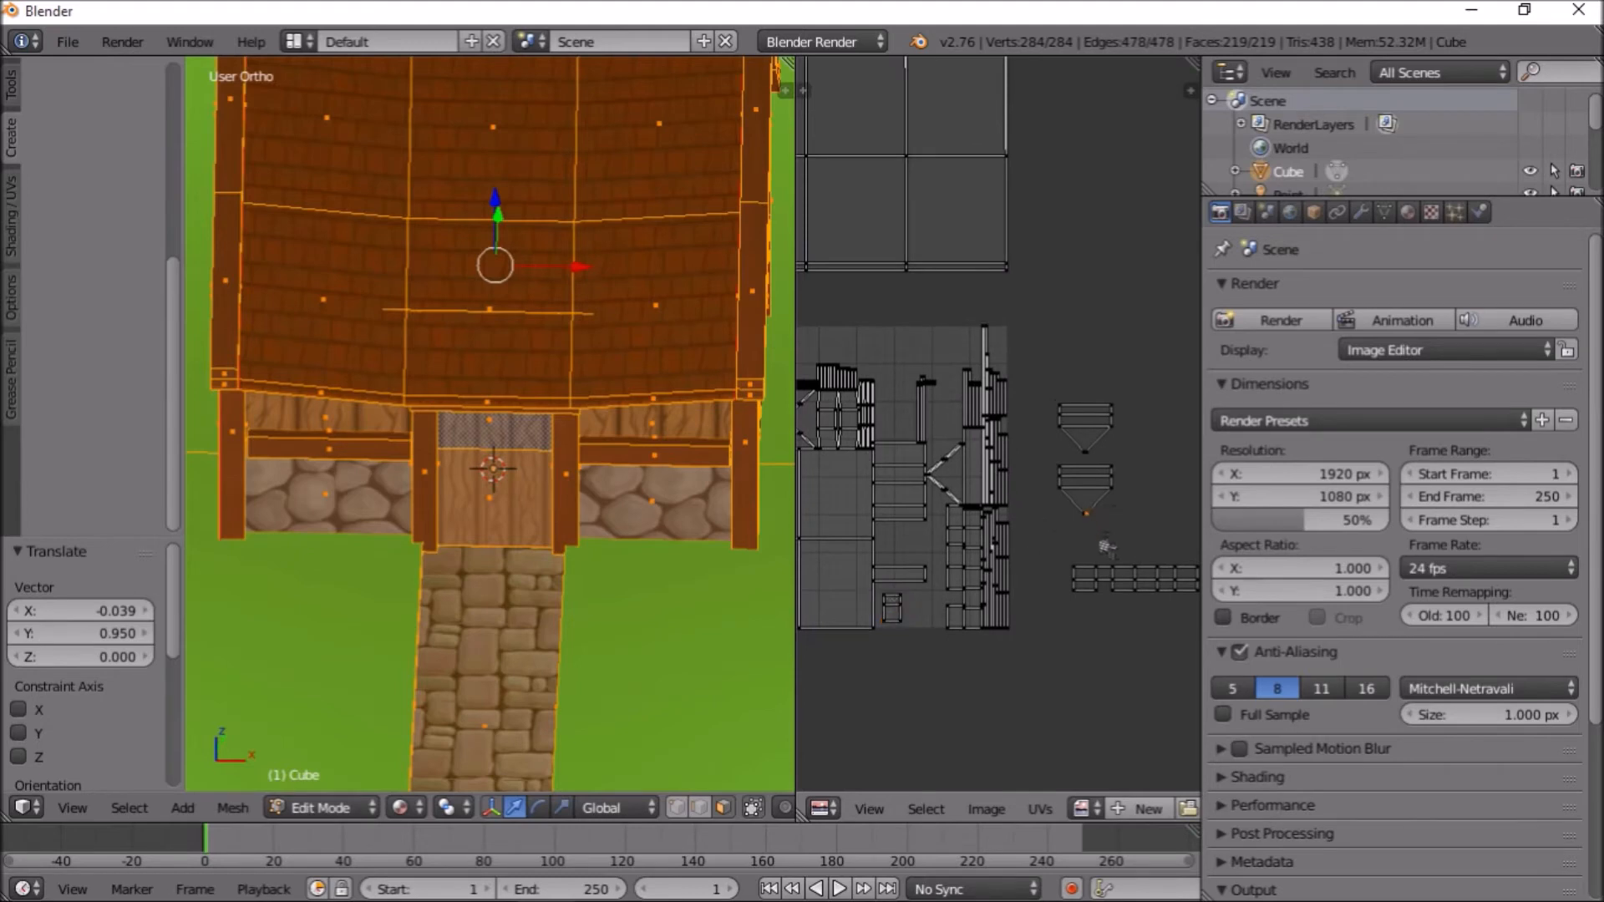
key(b)
drag(1049, 536, 1151, 463)
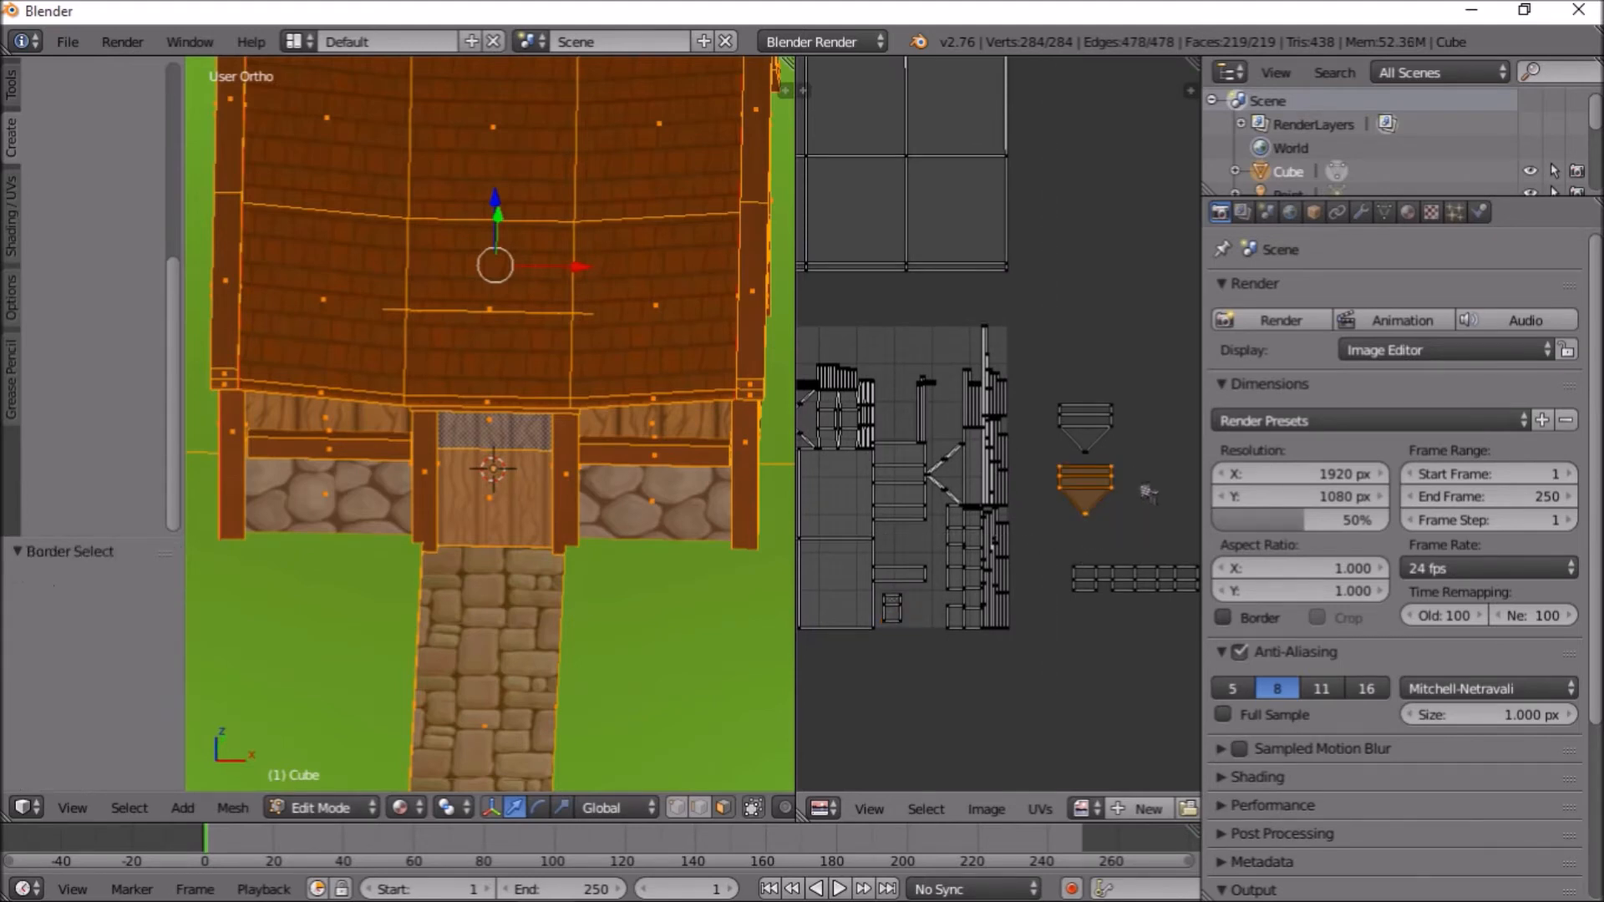
key(g)
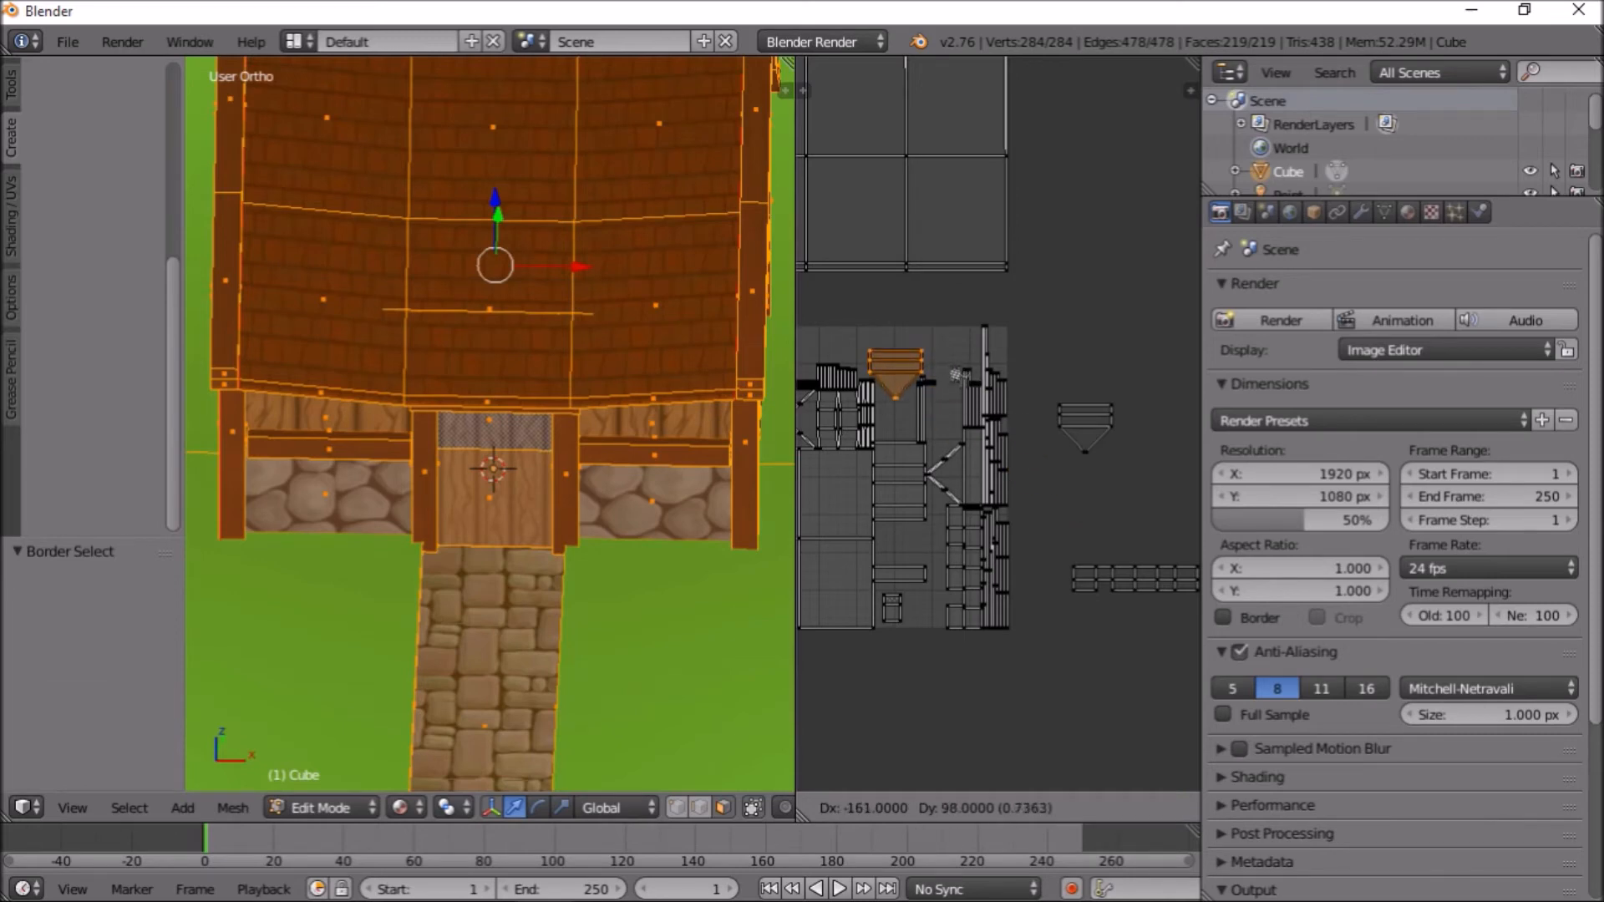
click(957, 376)
Move the remaining gable-shaped UV island onto the first one in the grid, about -0.633 in X and 0.184 in Y
right_click(1080, 462)
key(b)
drag(1156, 382, 1048, 492)
middle_drag(1027, 467, 1093, 542)
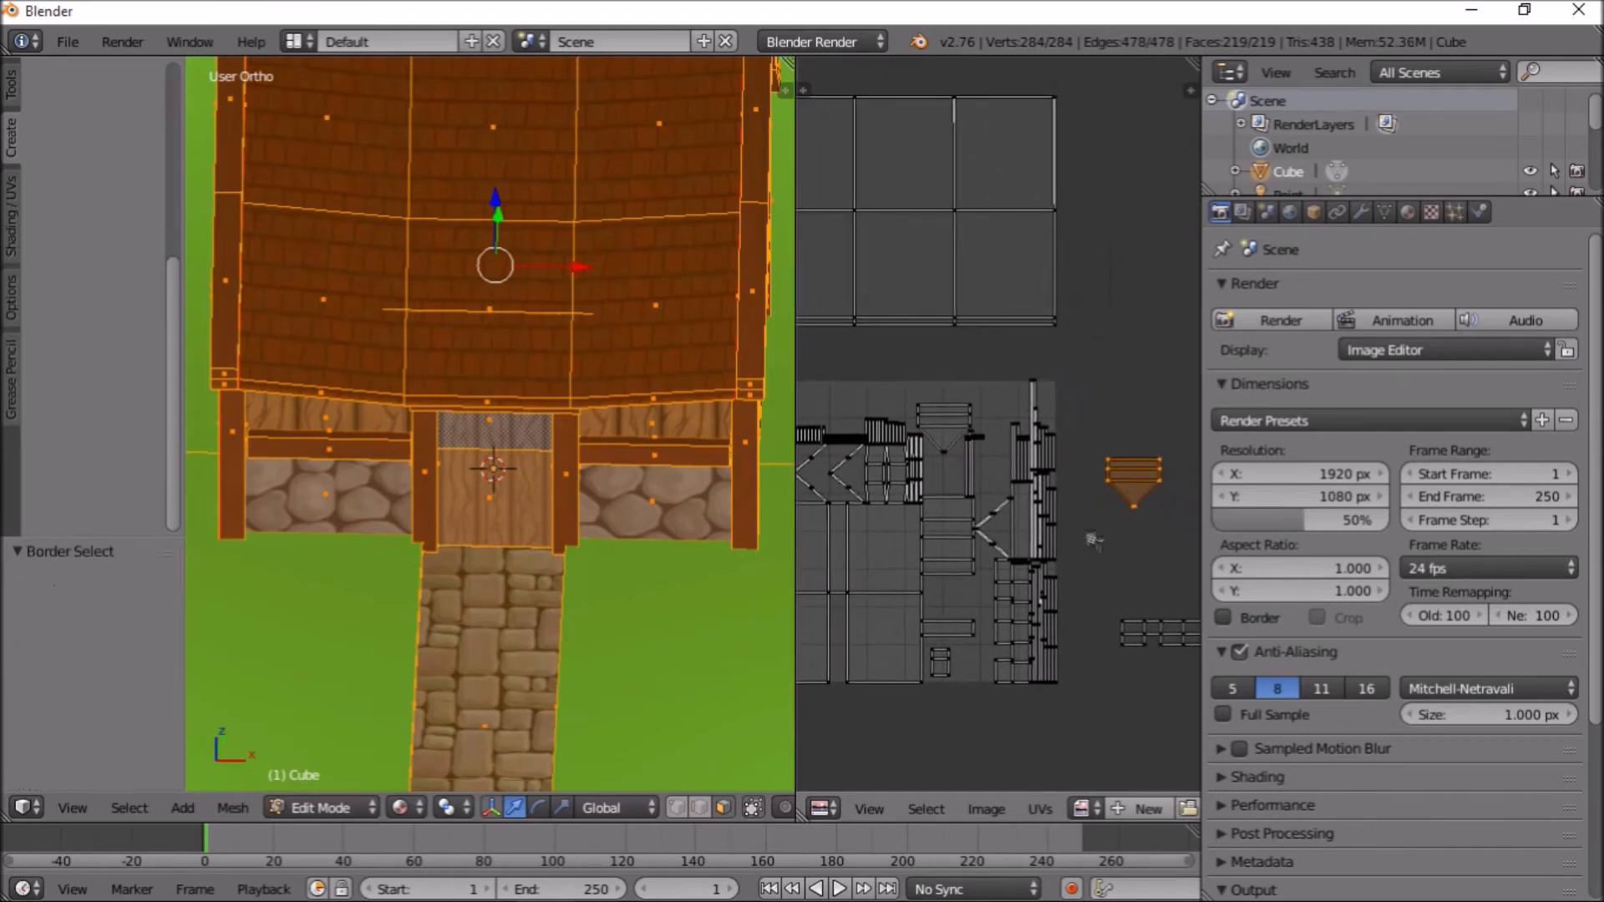
key(g)
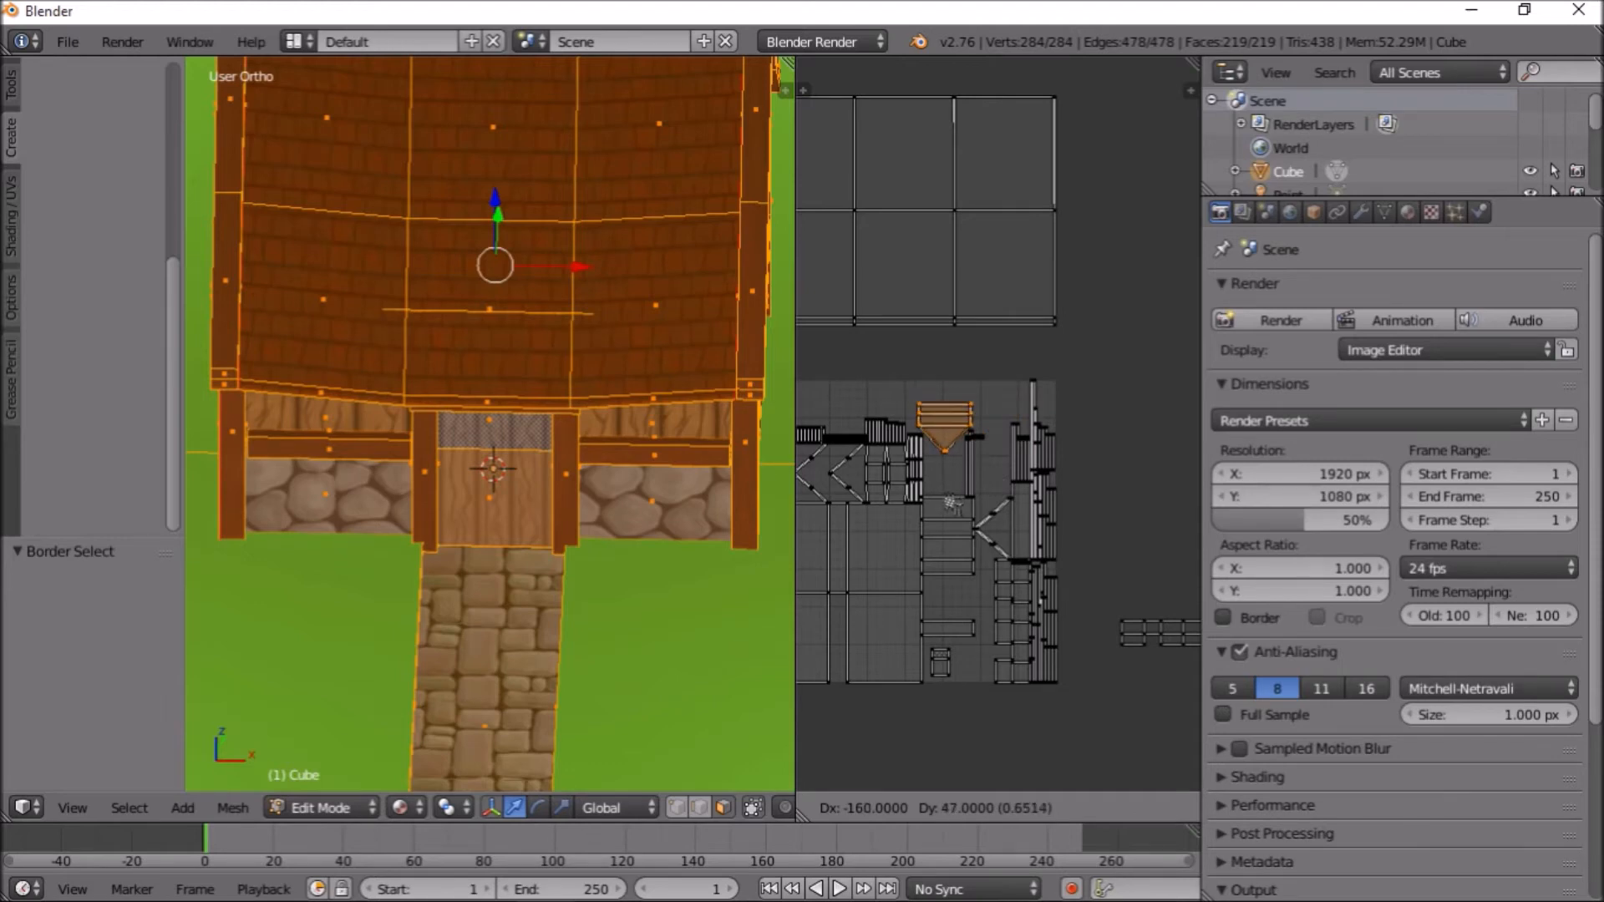
key(Return)
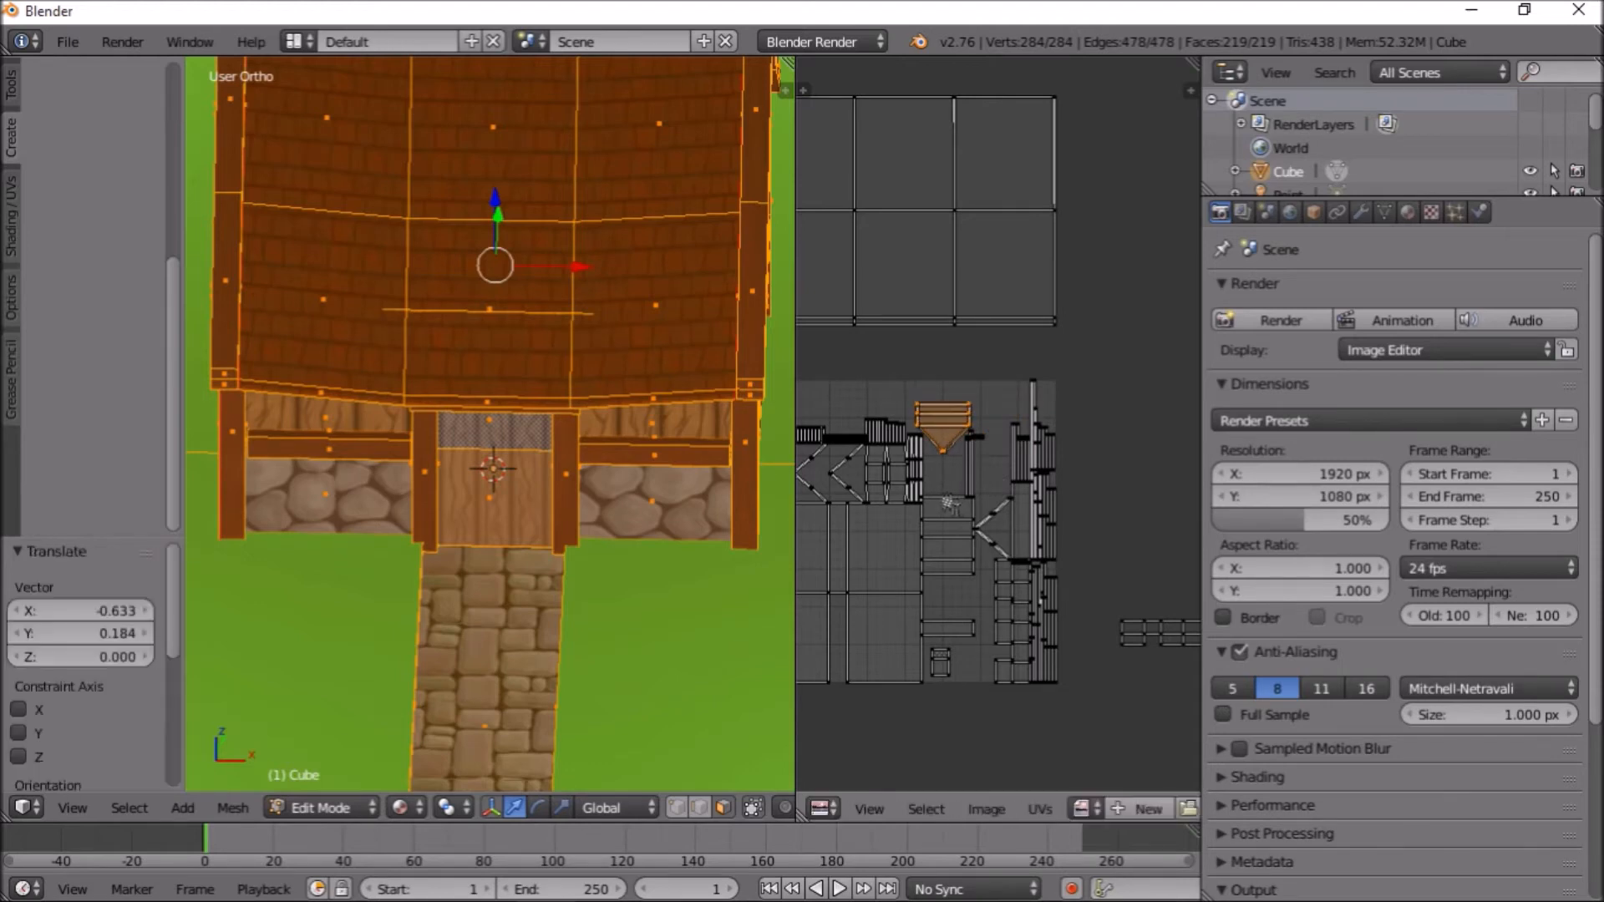
Move the strip of small rectangular UV islands into the grid's upper-left corner, about -1.070, 0.777 and a further -0.117, -0.012 in X and Y
middle_drag(1050, 629, 941, 587)
right_click(1046, 625)
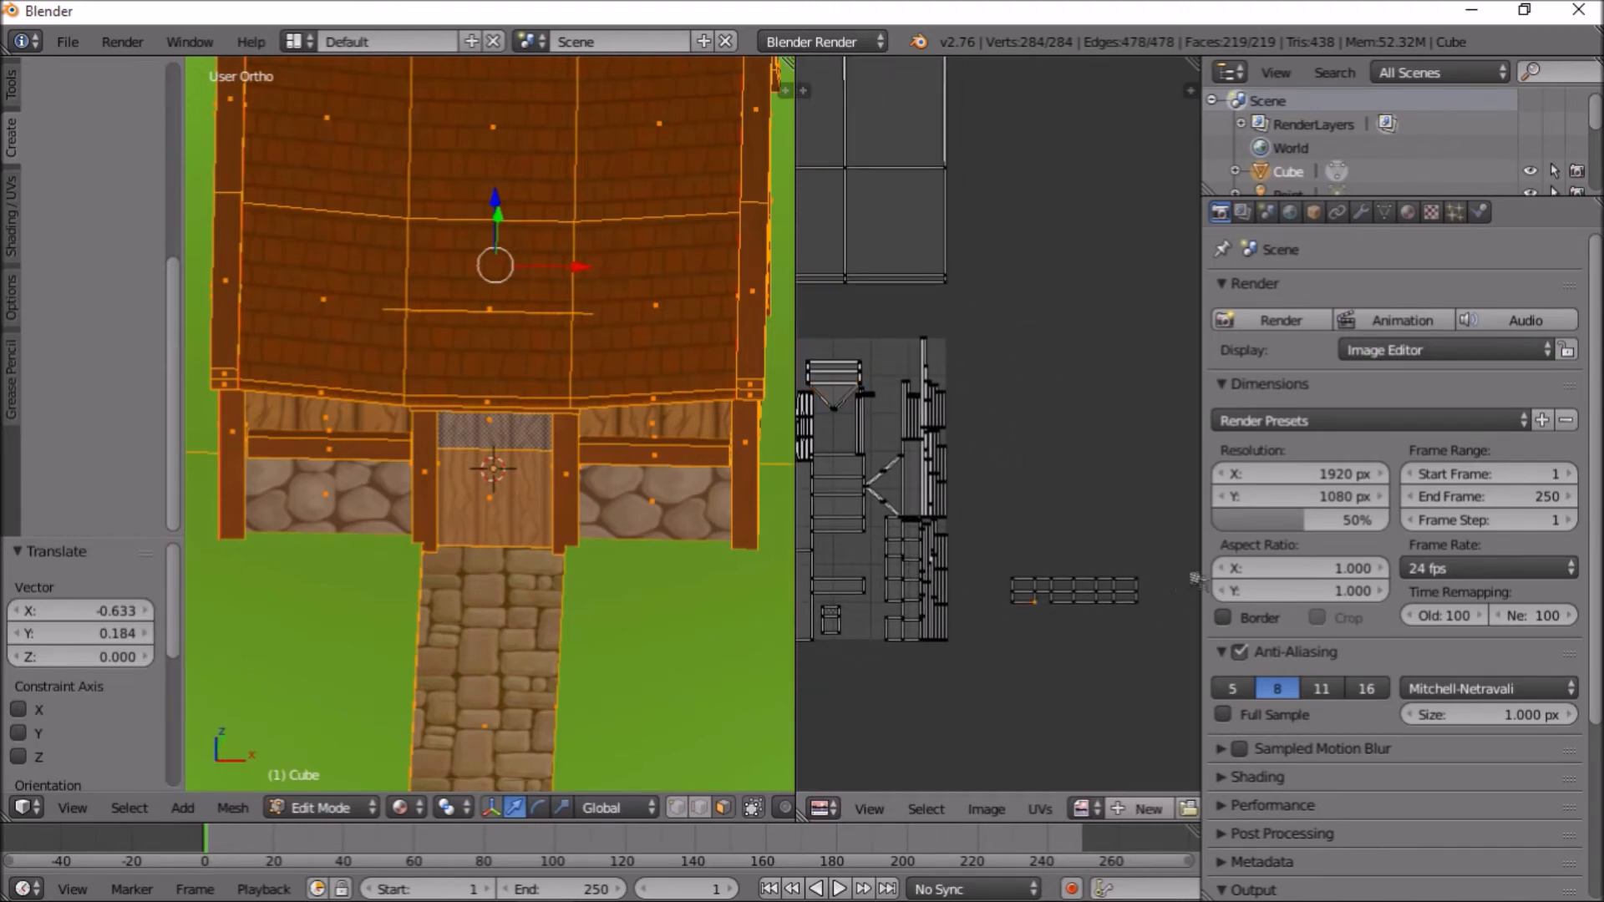
key(b)
drag(1178, 559, 1006, 645)
middle_drag(992, 615, 1093, 678)
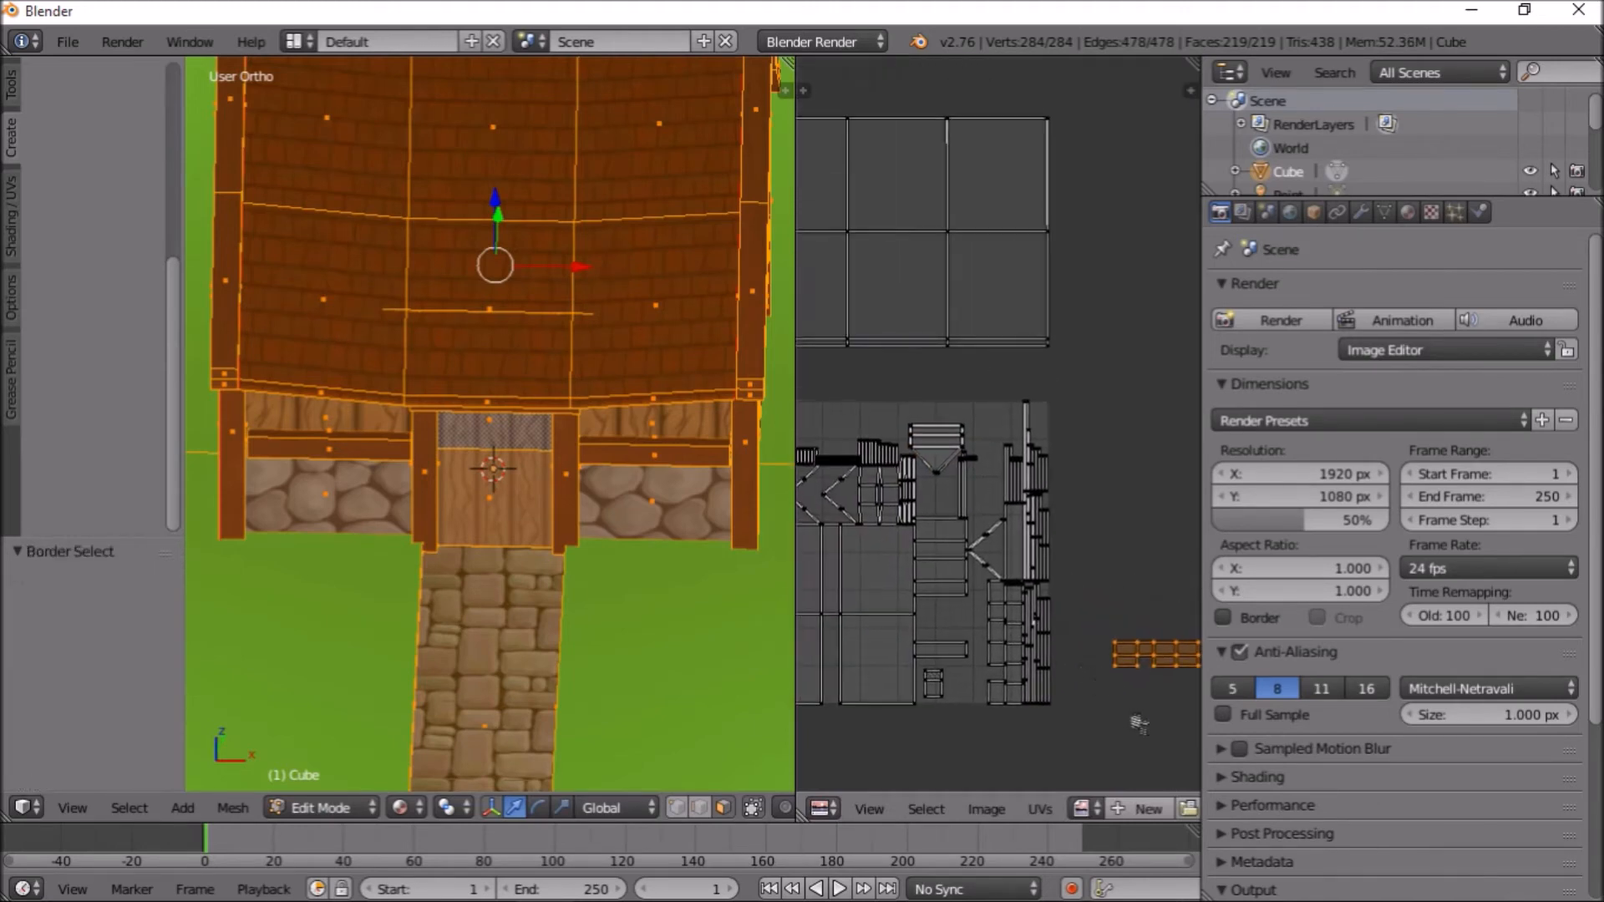
key(g)
click(828, 480)
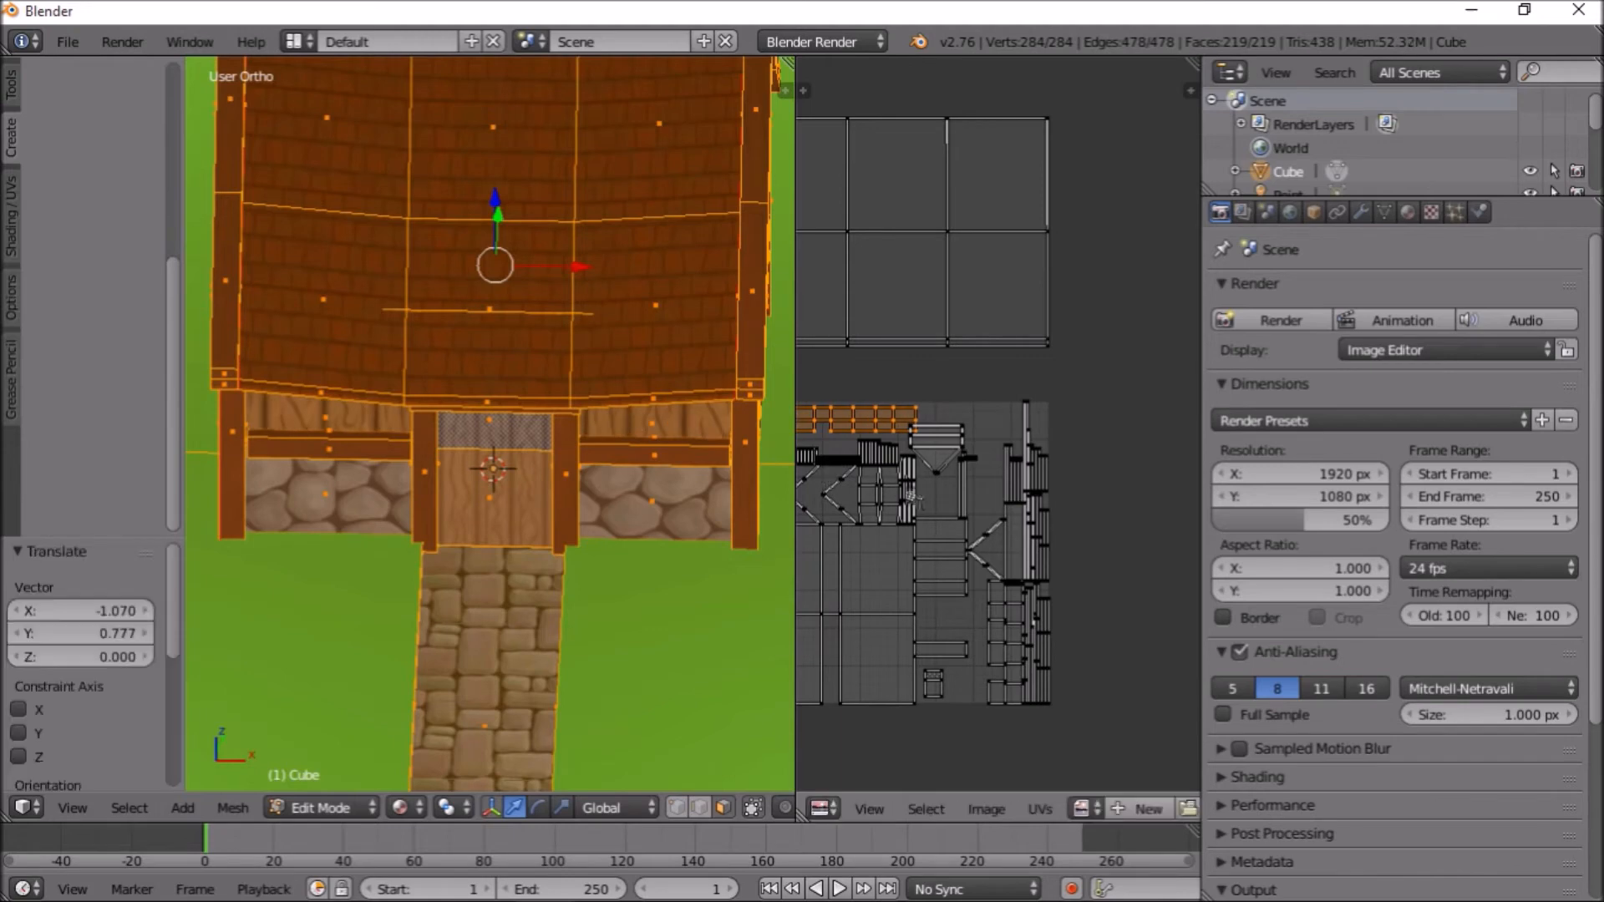
middle_drag(915, 493, 1088, 513)
key(g)
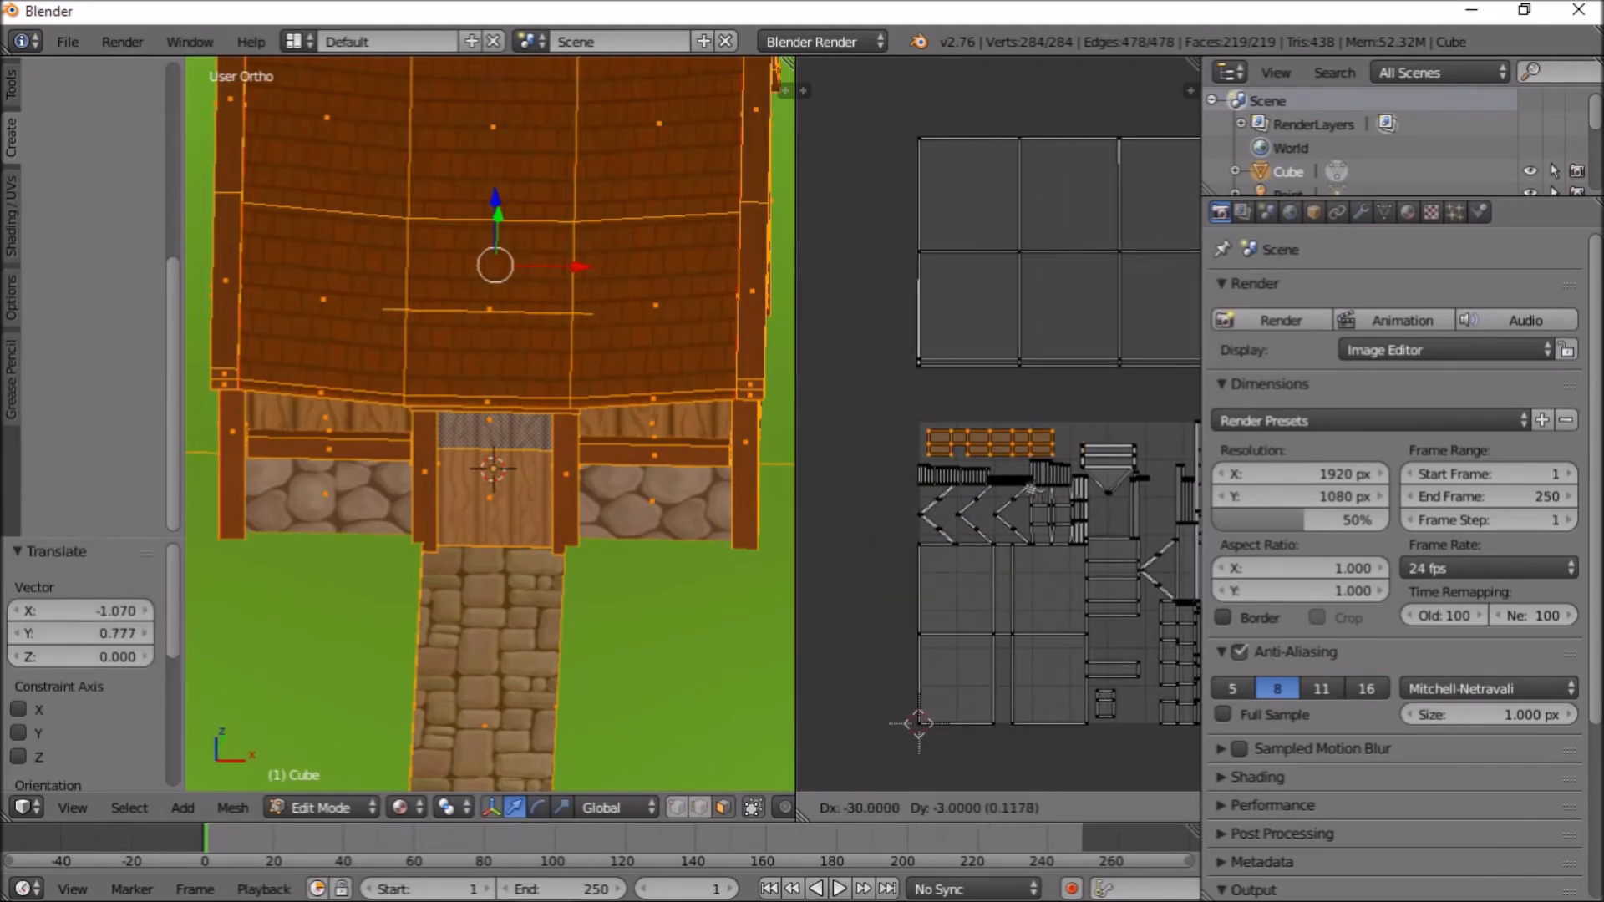
click(1031, 489)
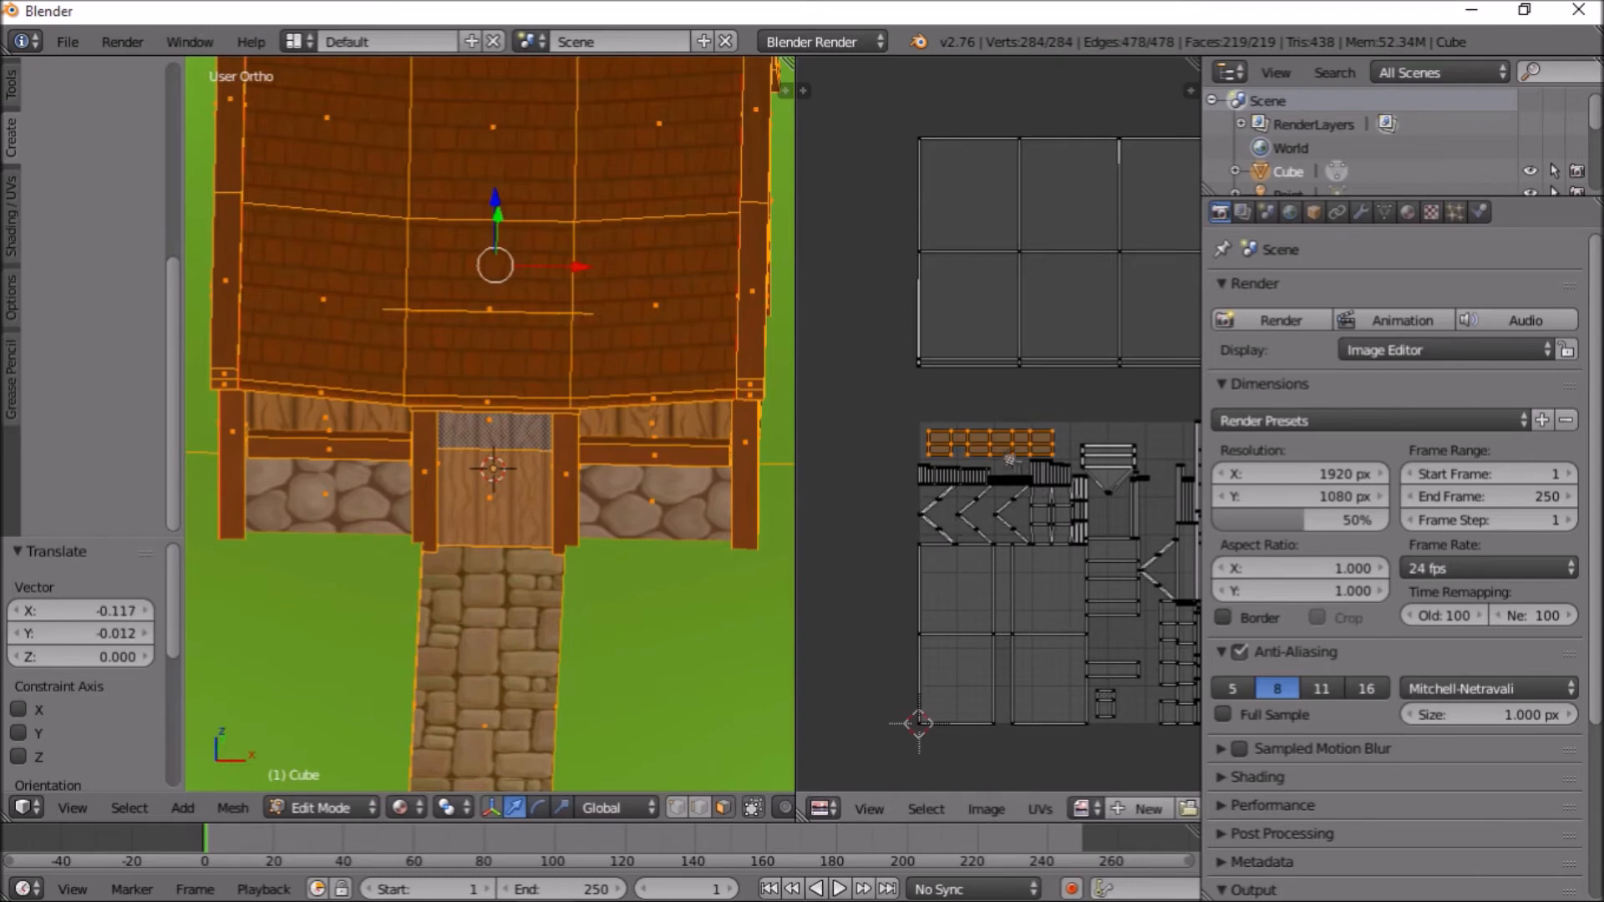
Scale both roof UV islands to about 0.082 and move them into the grid's upper-right gap, about 0.316 in X and -0.632 in Y
middle_drag(1086, 410, 1045, 501)
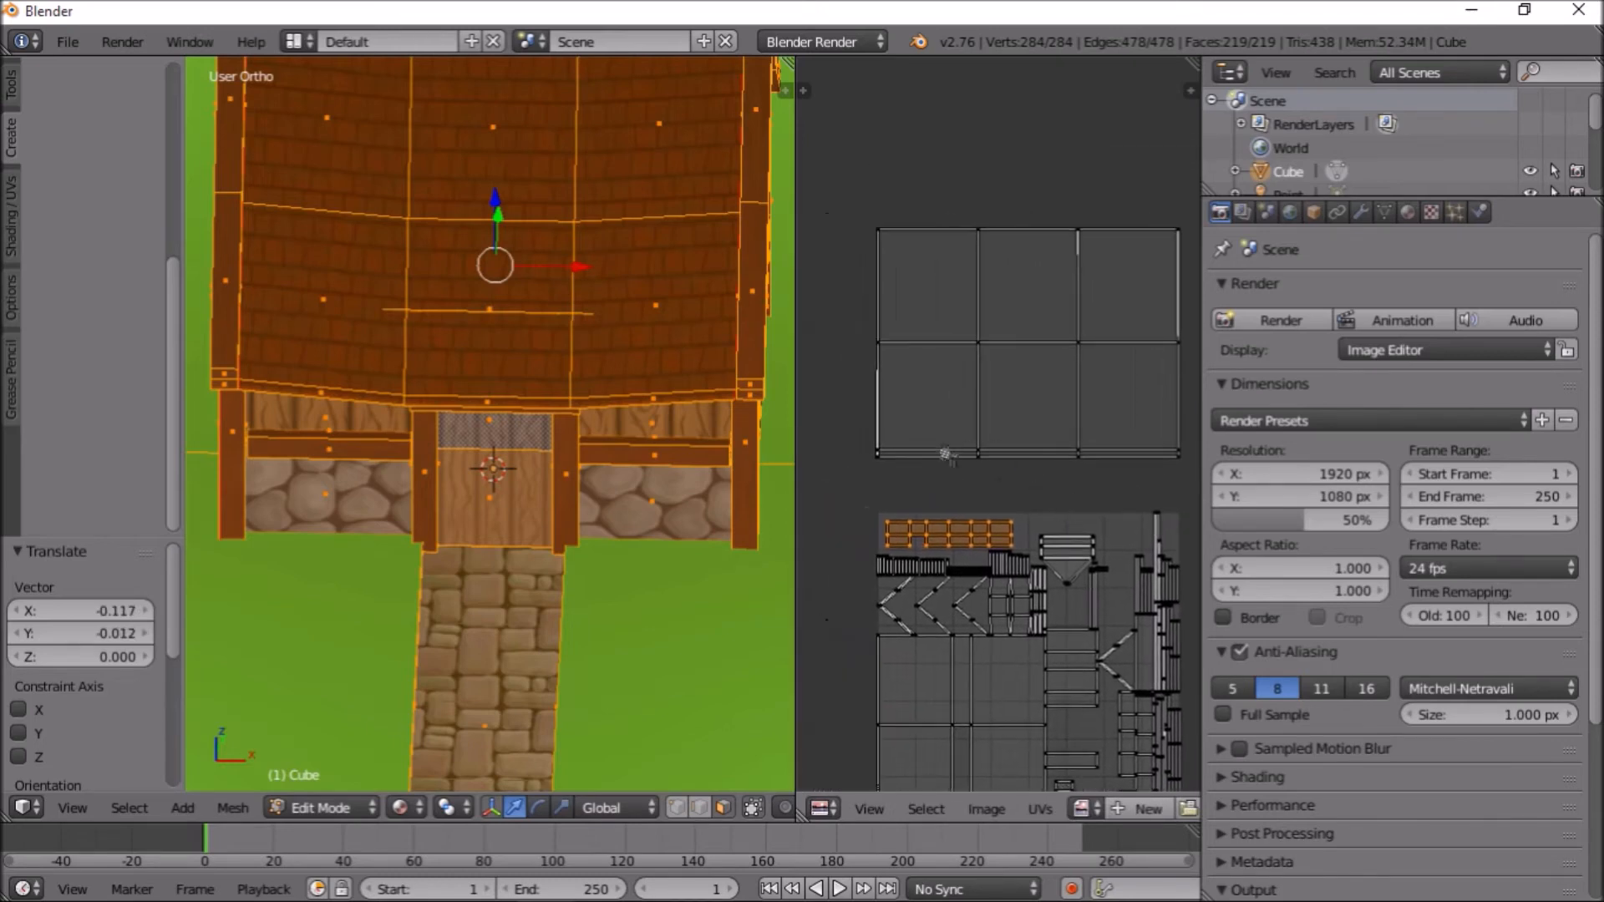
middle_drag(1144, 486, 1111, 467)
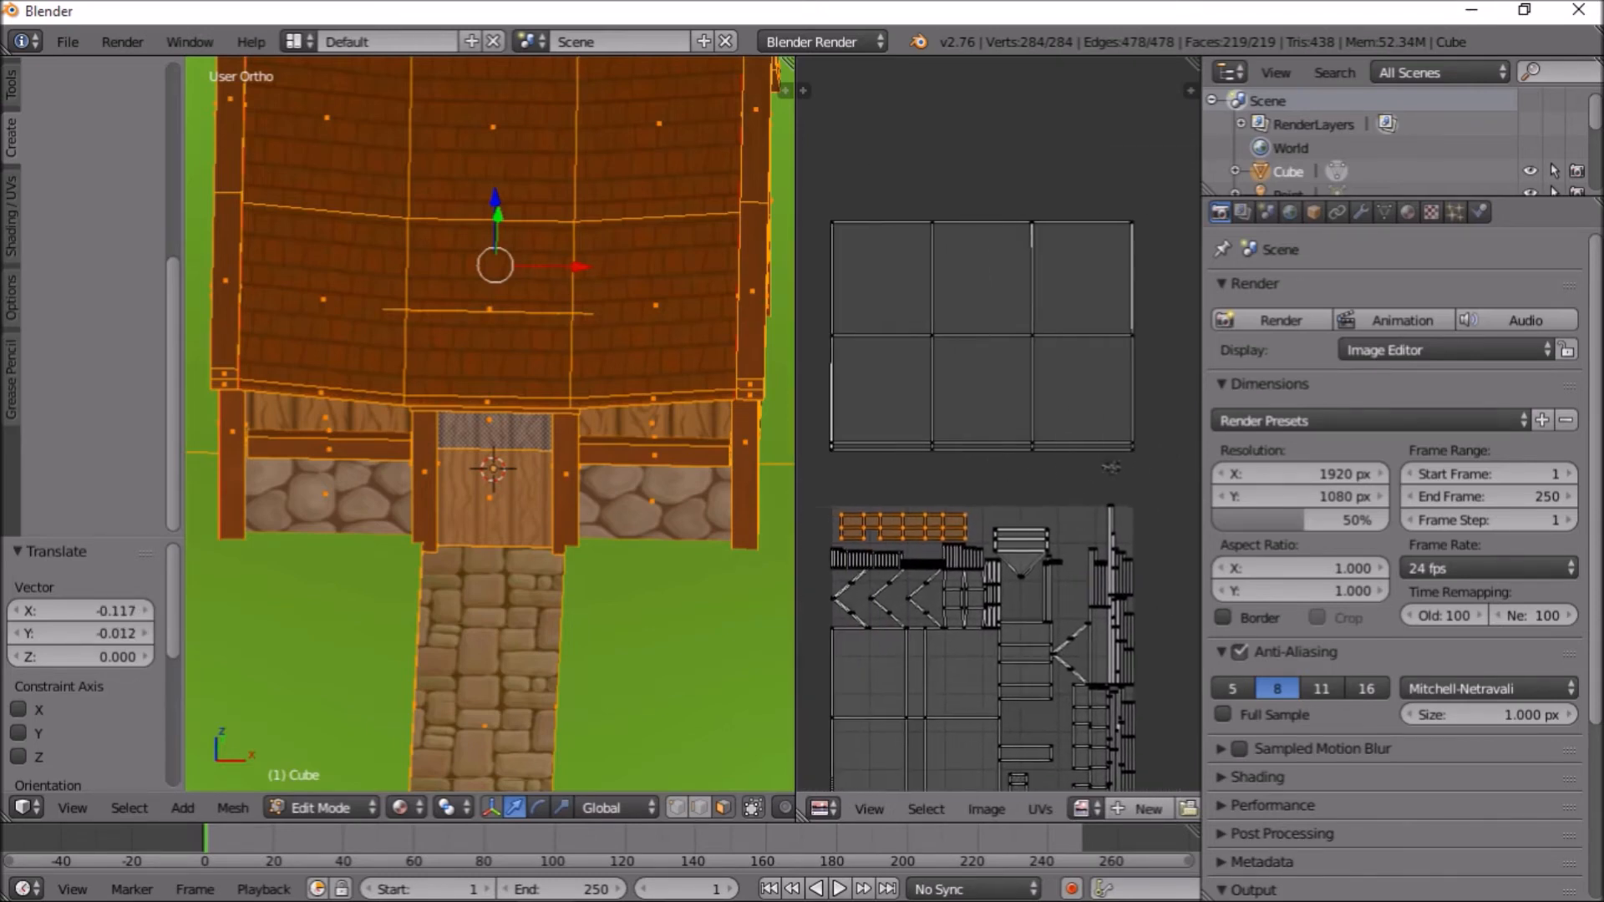
scroll(1128, 456, down, 2)
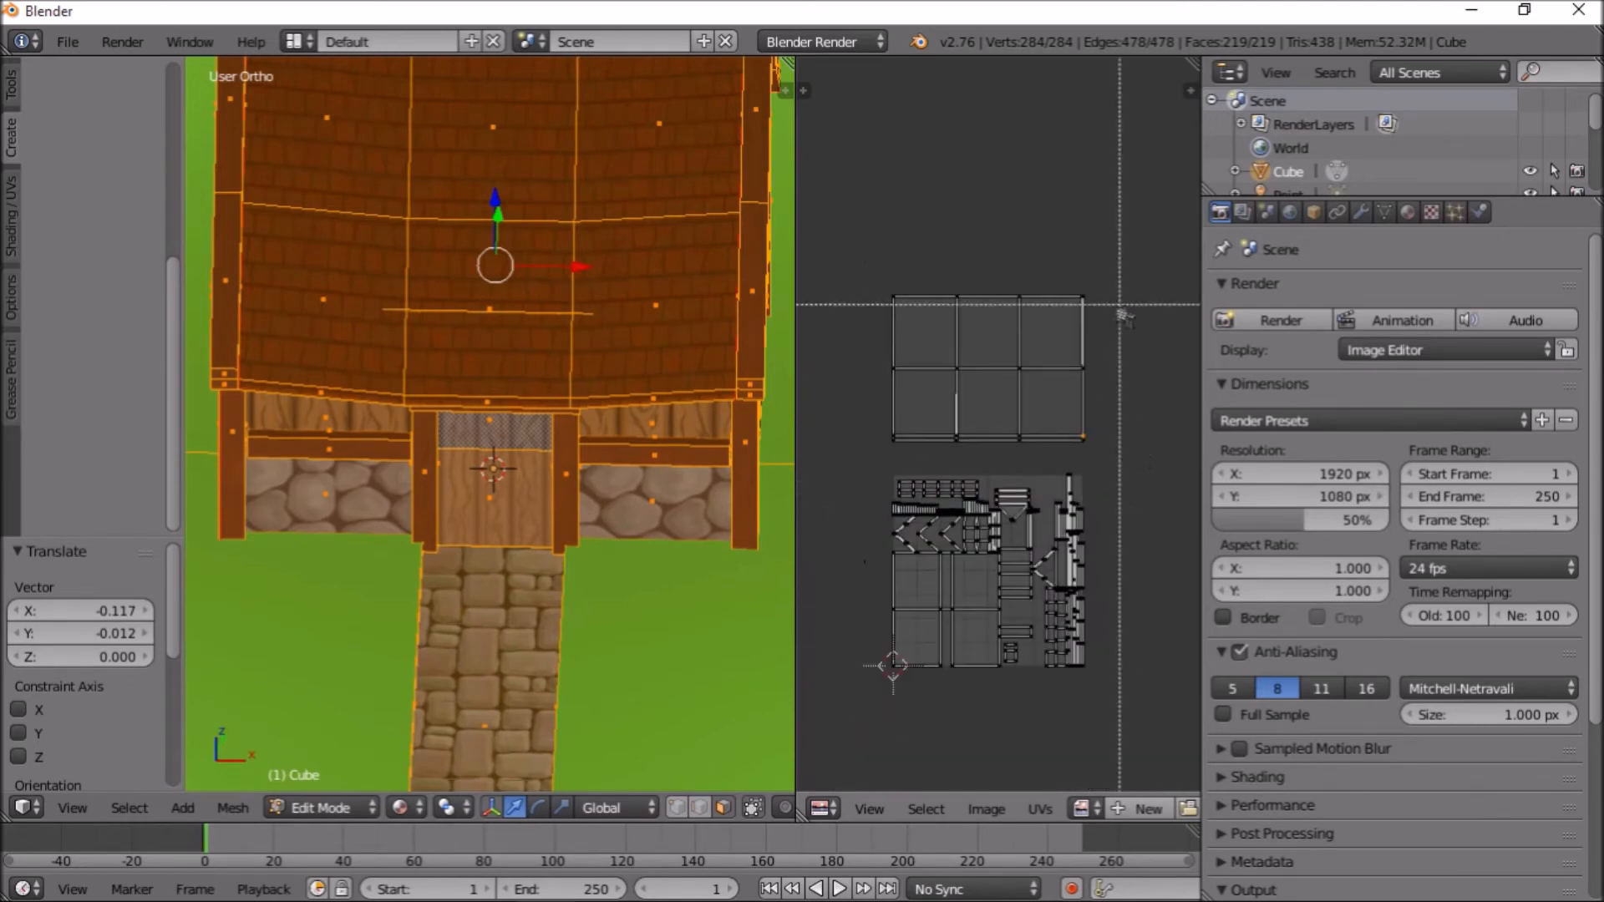
drag(1132, 274, 890, 463)
key(s)
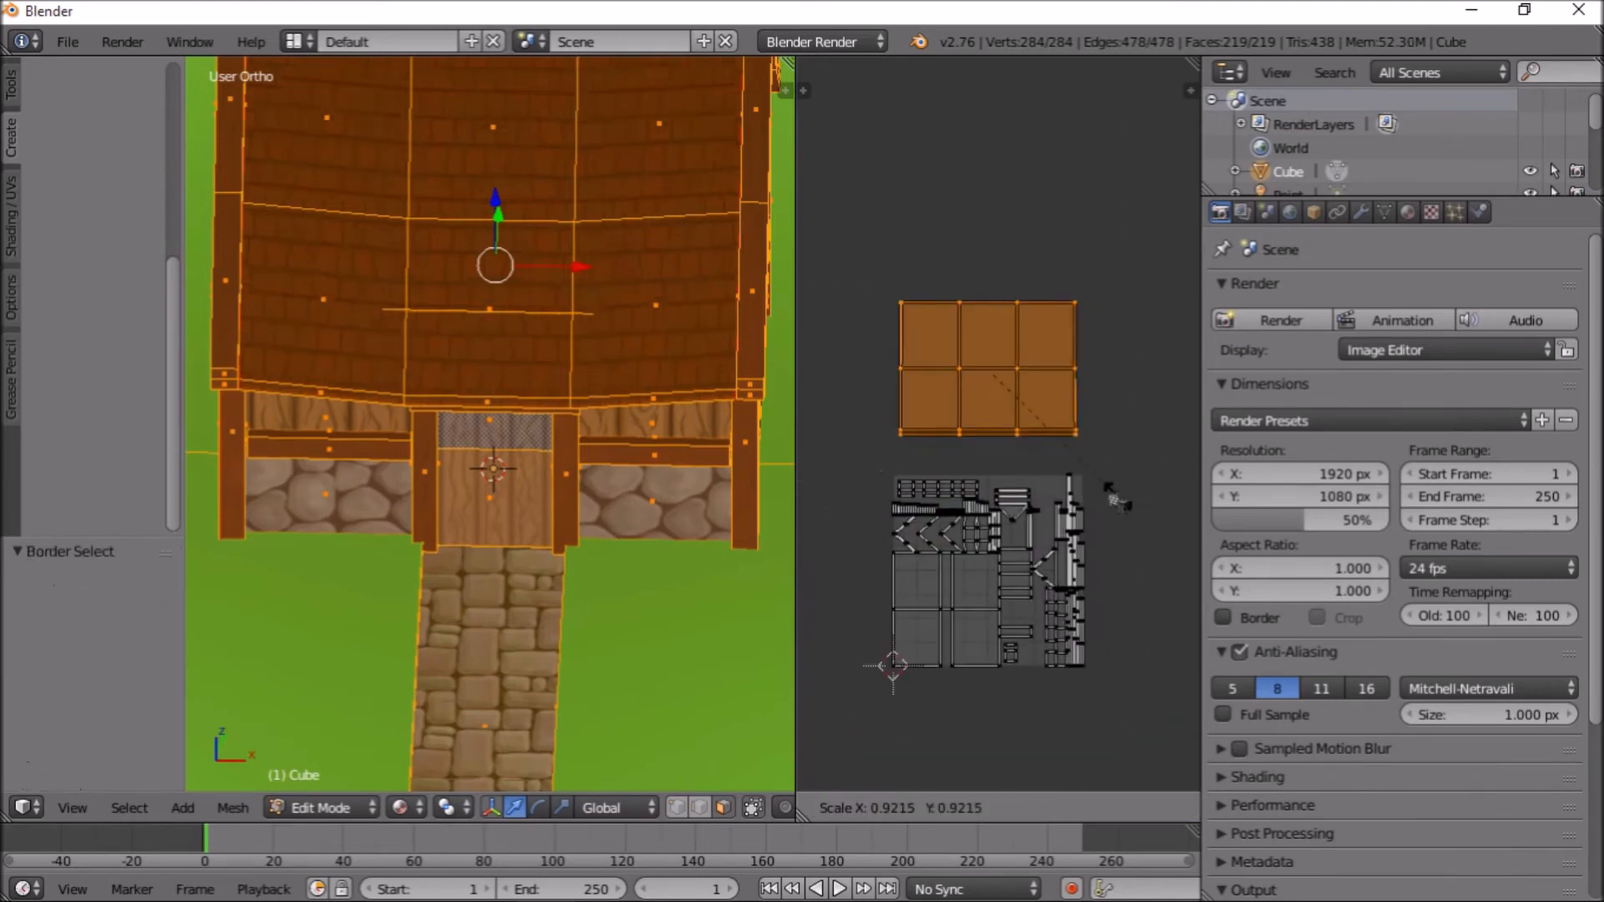
click(999, 383)
middle_drag(1002, 402, 908, 360)
key(g)
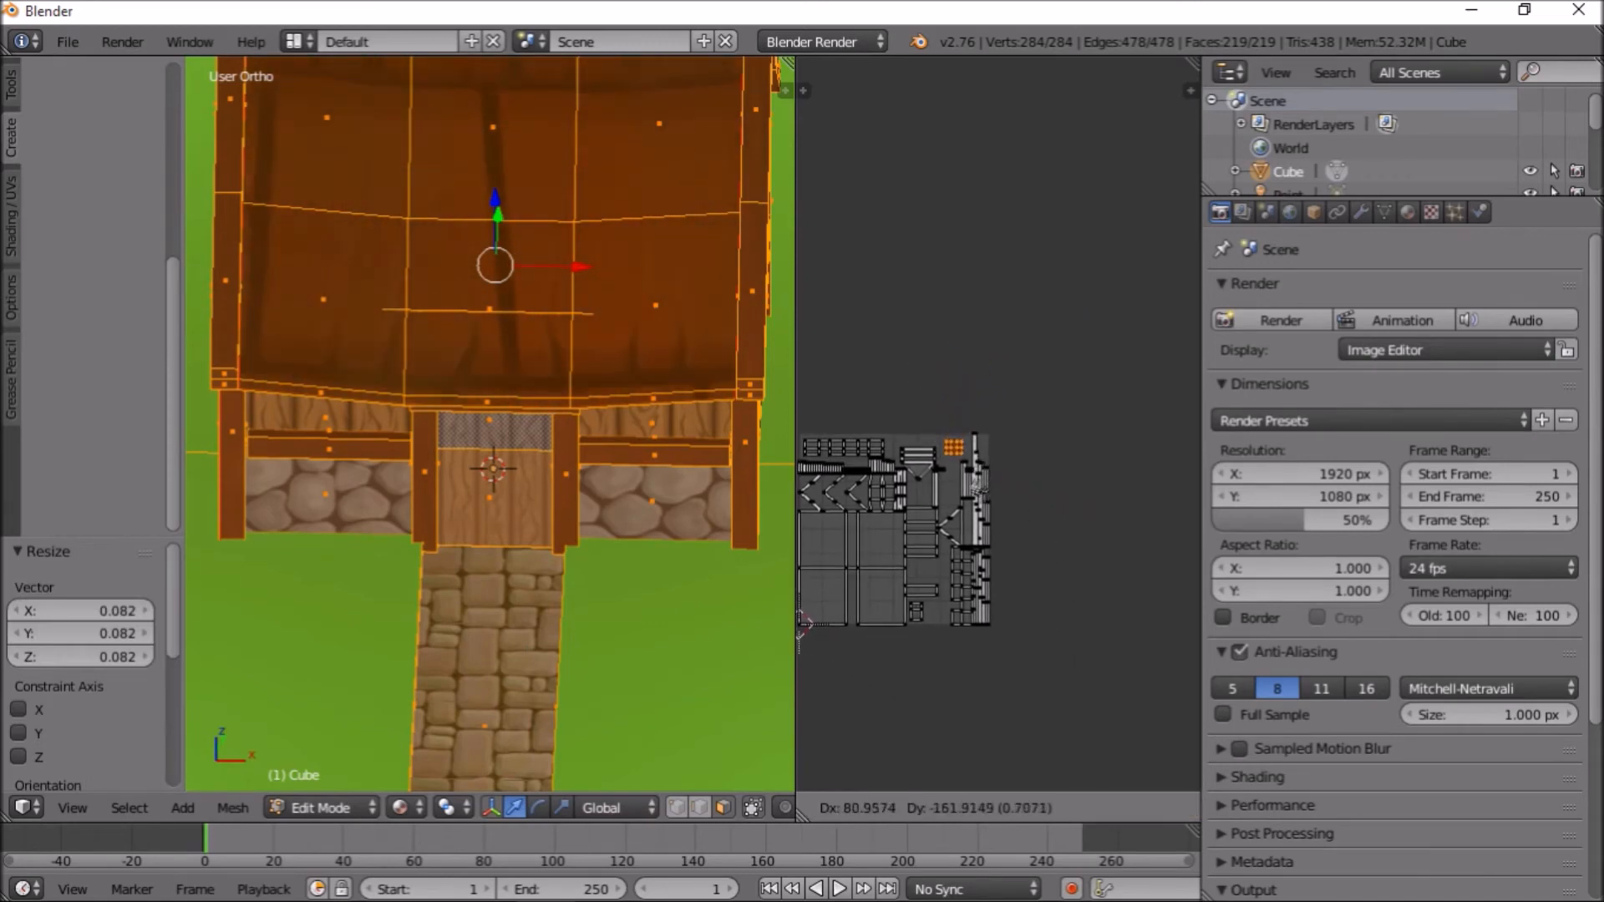
click(967, 514)
Enlarge the roof UVs by about 2.087 to fill the gap in the grid
scroll(961, 543, up, 4)
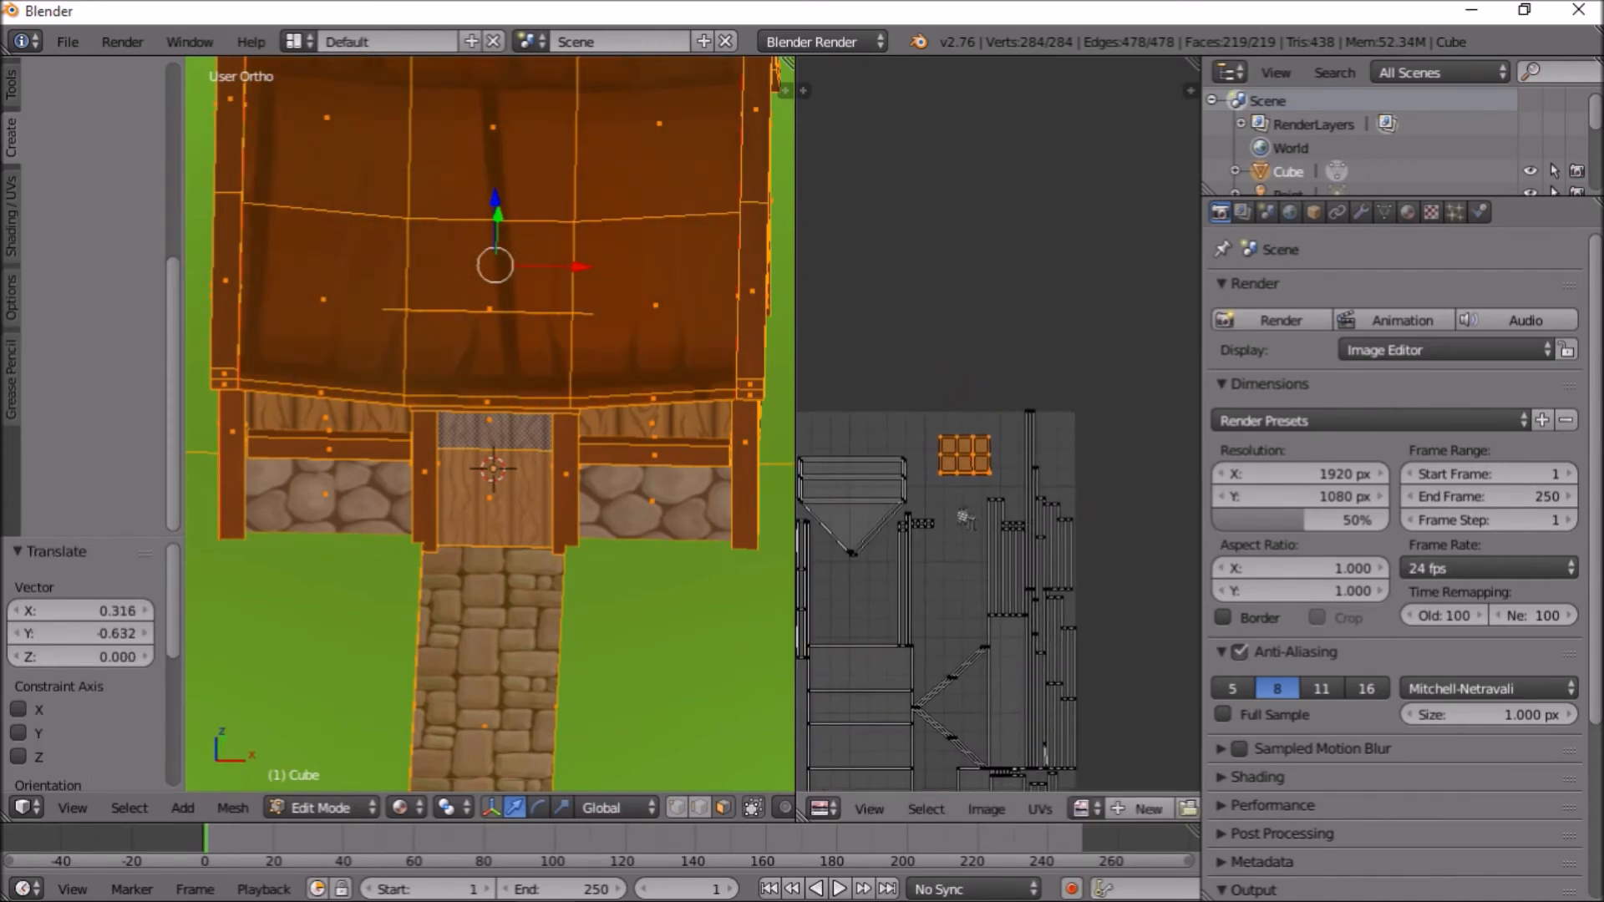
key(s)
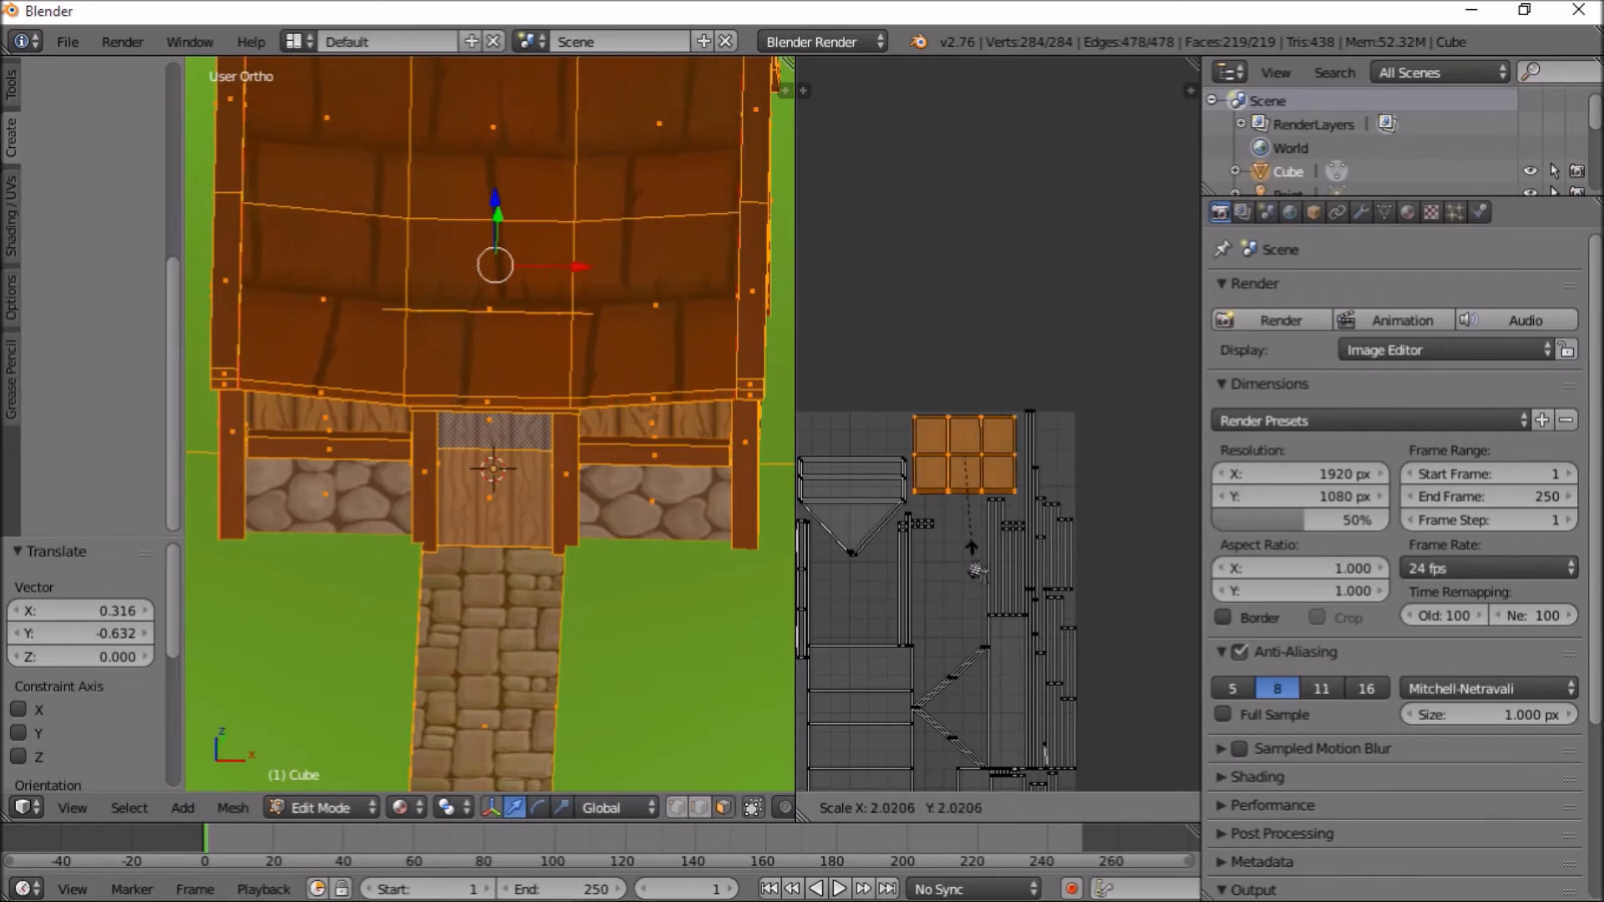
click(979, 575)
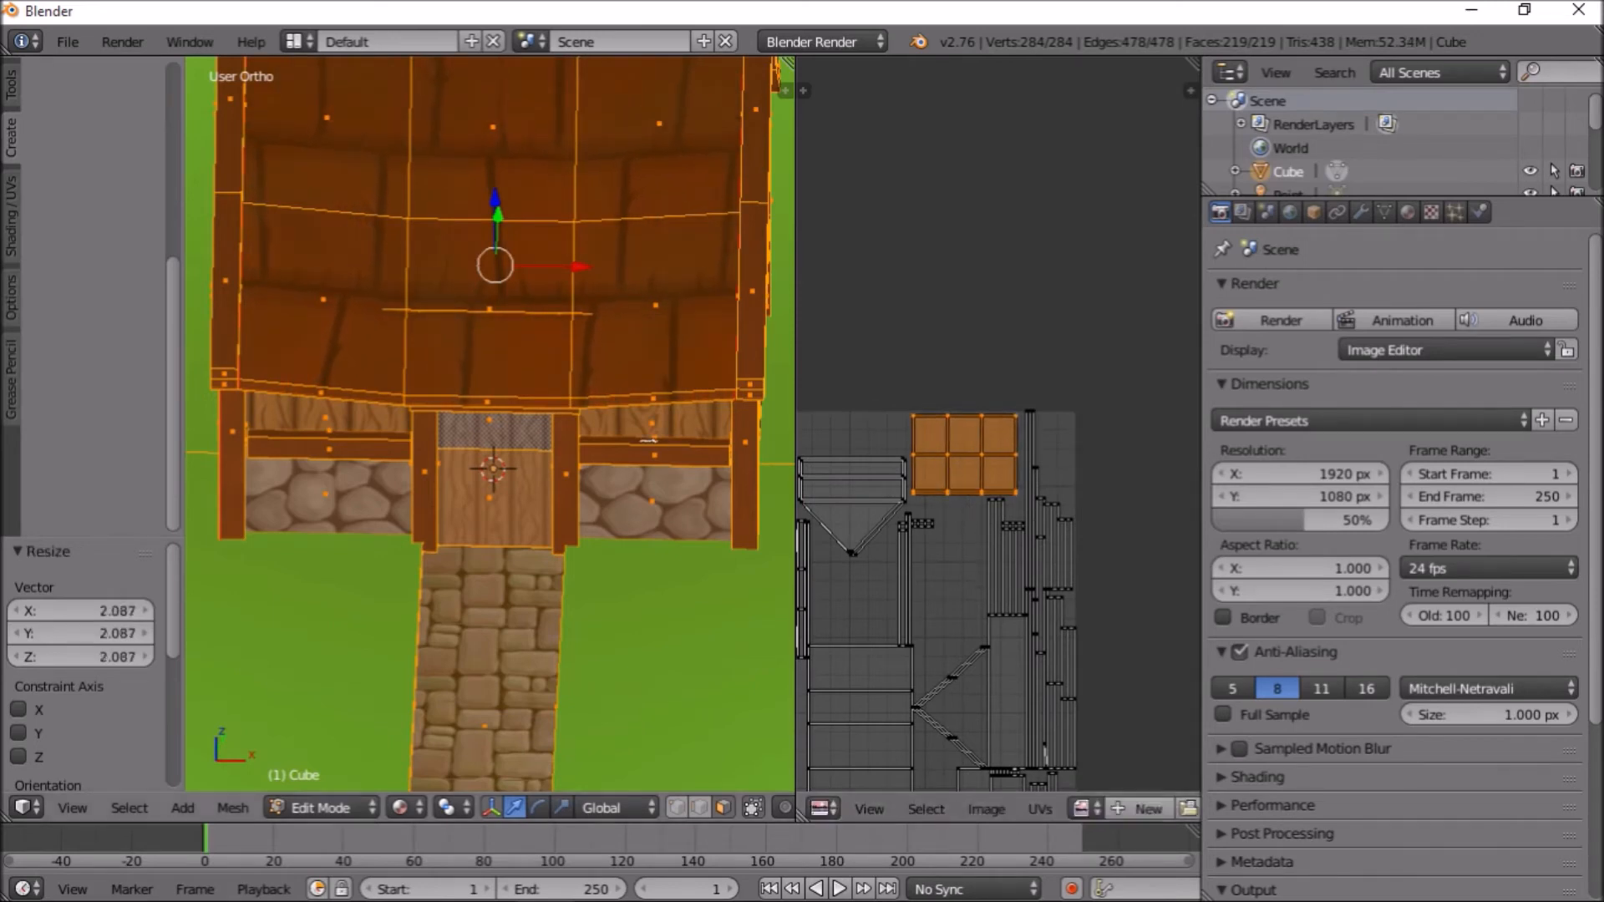
Set the mapping size of the HouseRoof material's Roof.png texture to 12 in X and Y
click(1408, 212)
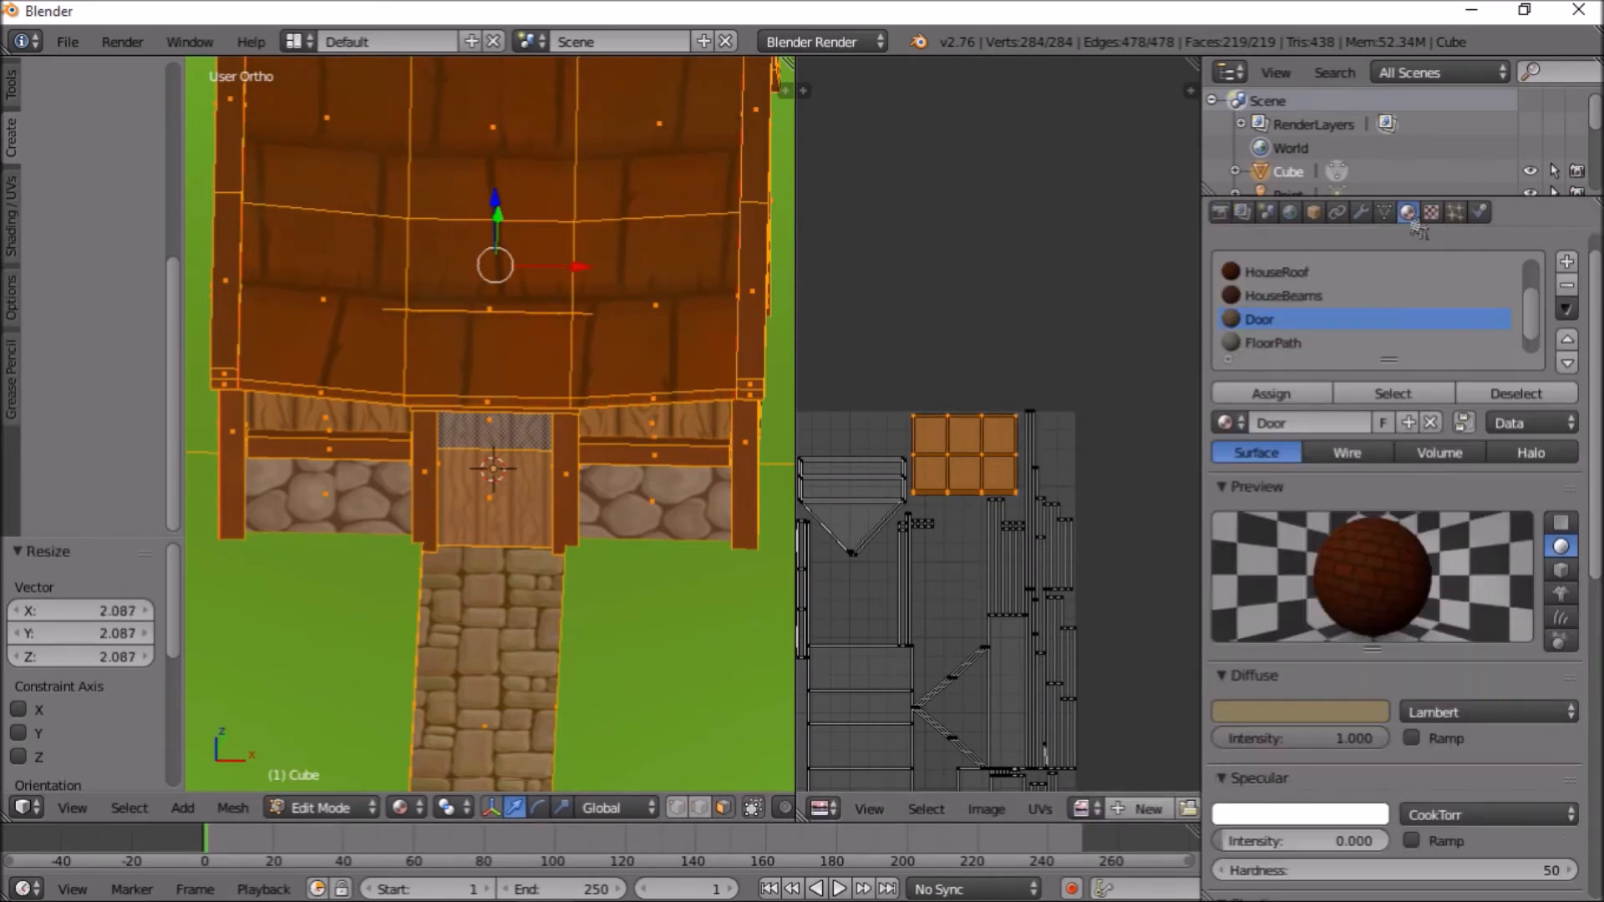
scroll(1328, 309, up, 2)
click(1320, 319)
click(1437, 216)
scroll(1502, 585, down, 10)
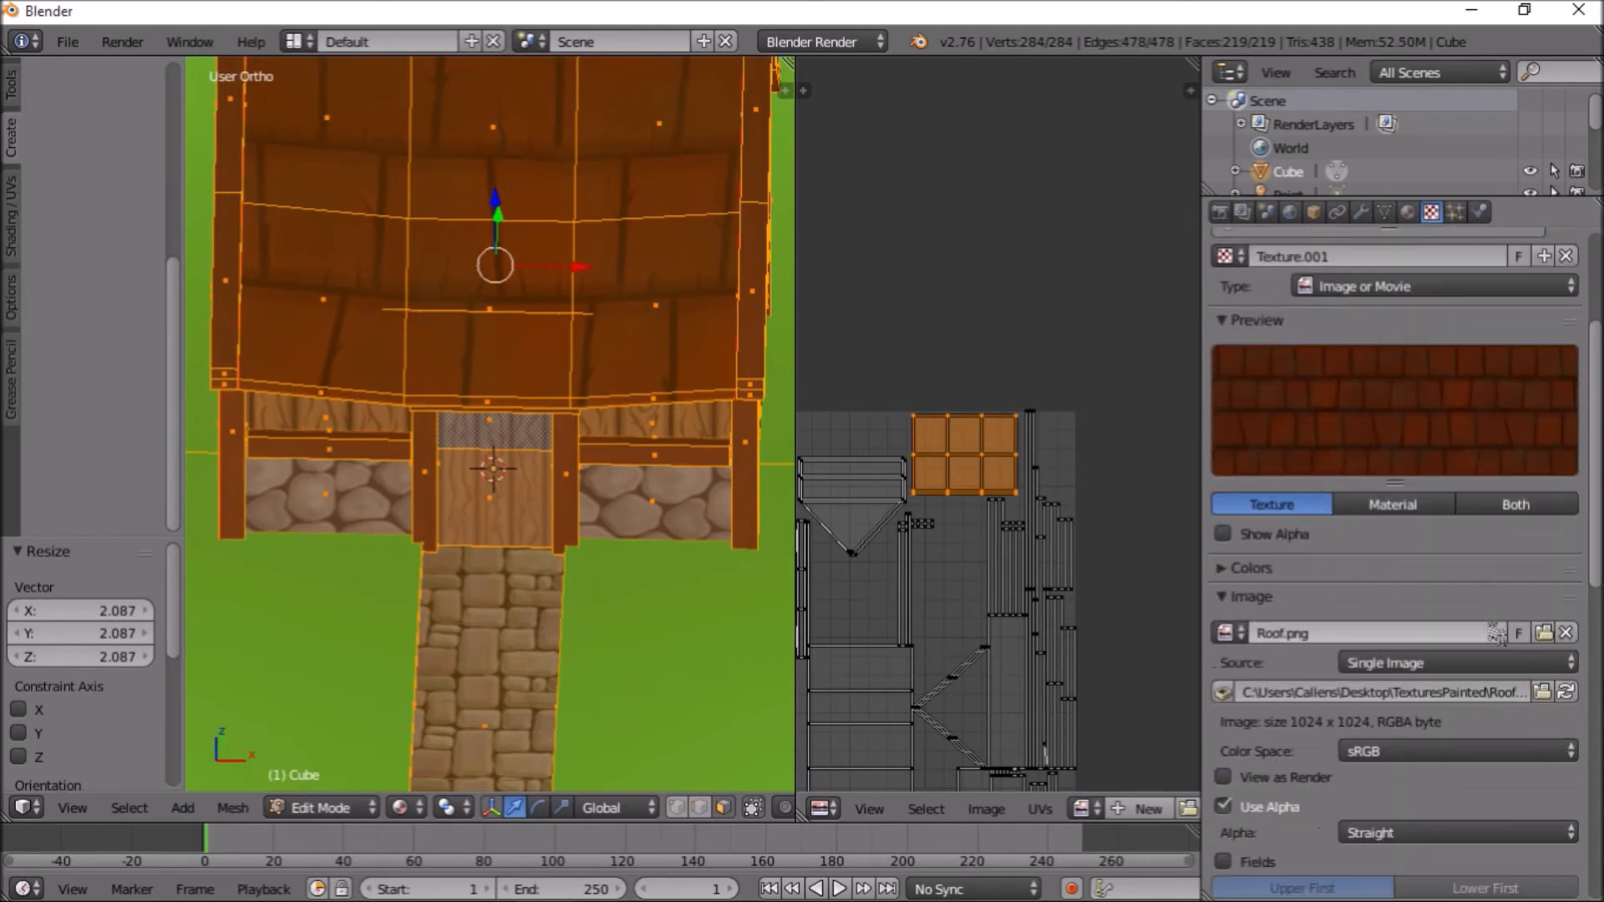
click(1491, 685)
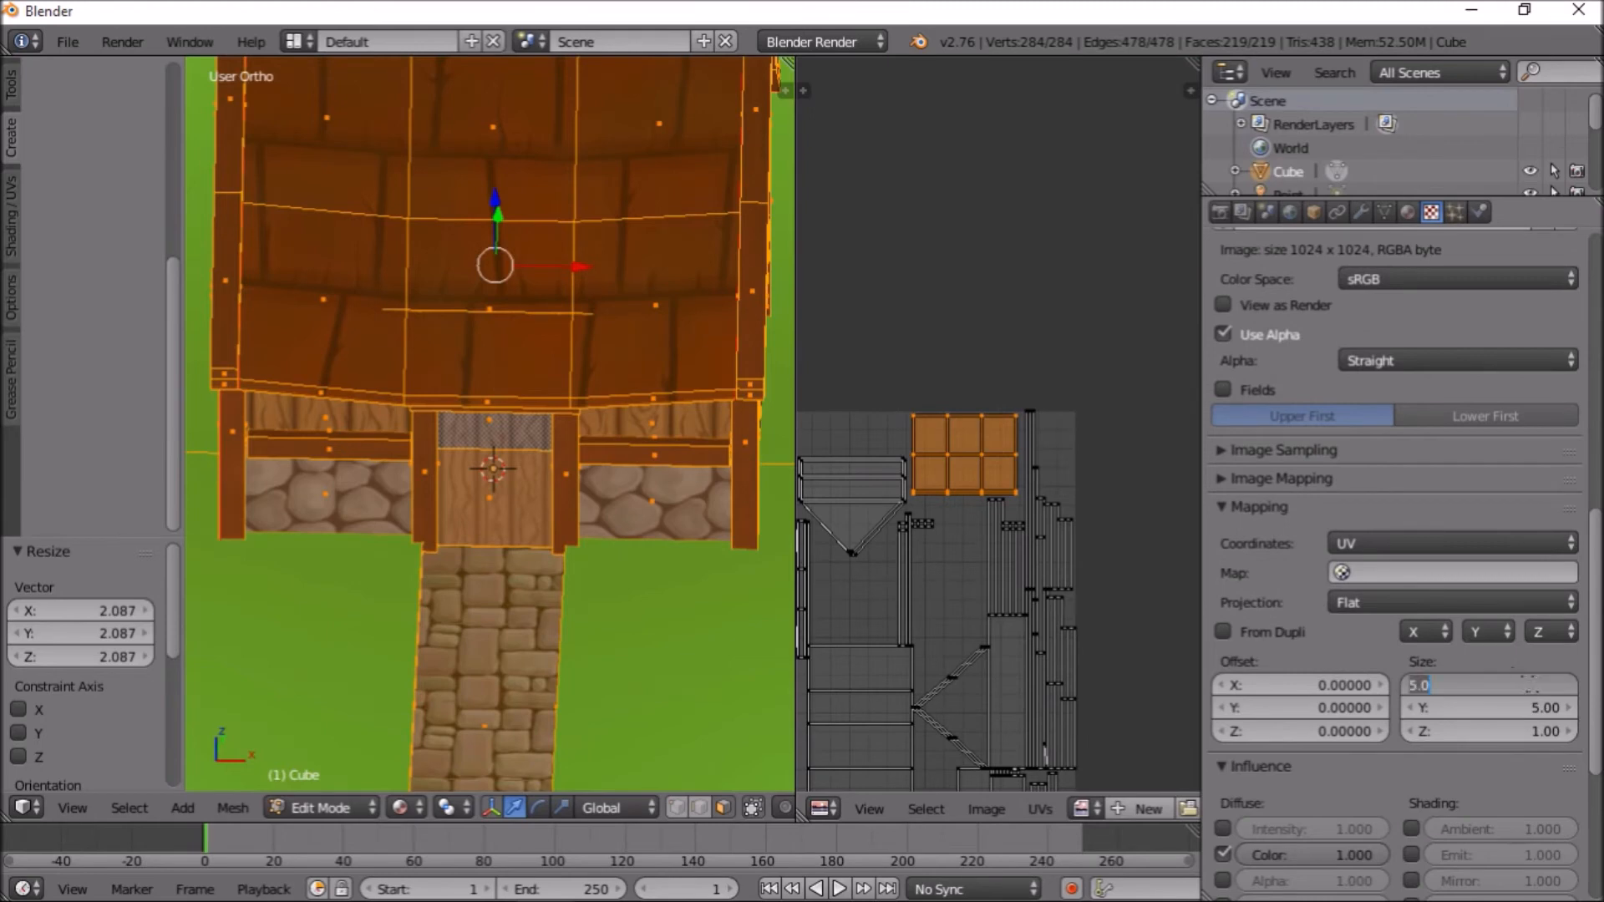
text(12)
click(1536, 707)
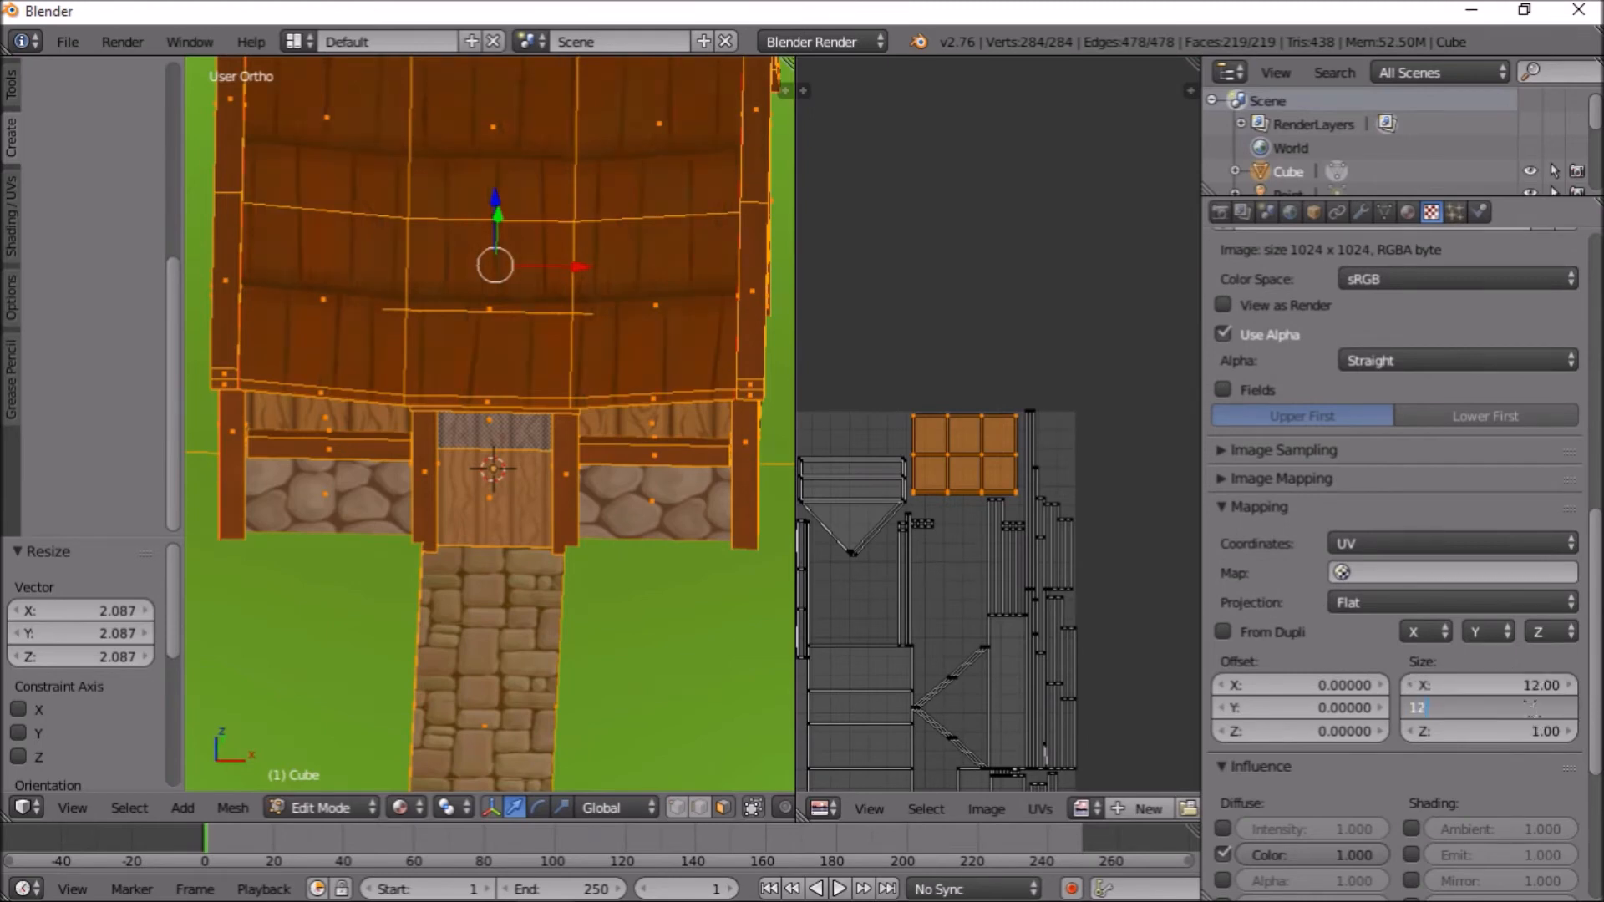
text(12)
key(Return)
Set the roof texture's mapping offset to 0.3 in X and 0.15 in Y while viewing the house in Object Mode
key(Tab)
middle_drag(627, 504, 555, 446)
scroll(556, 445, down, 3)
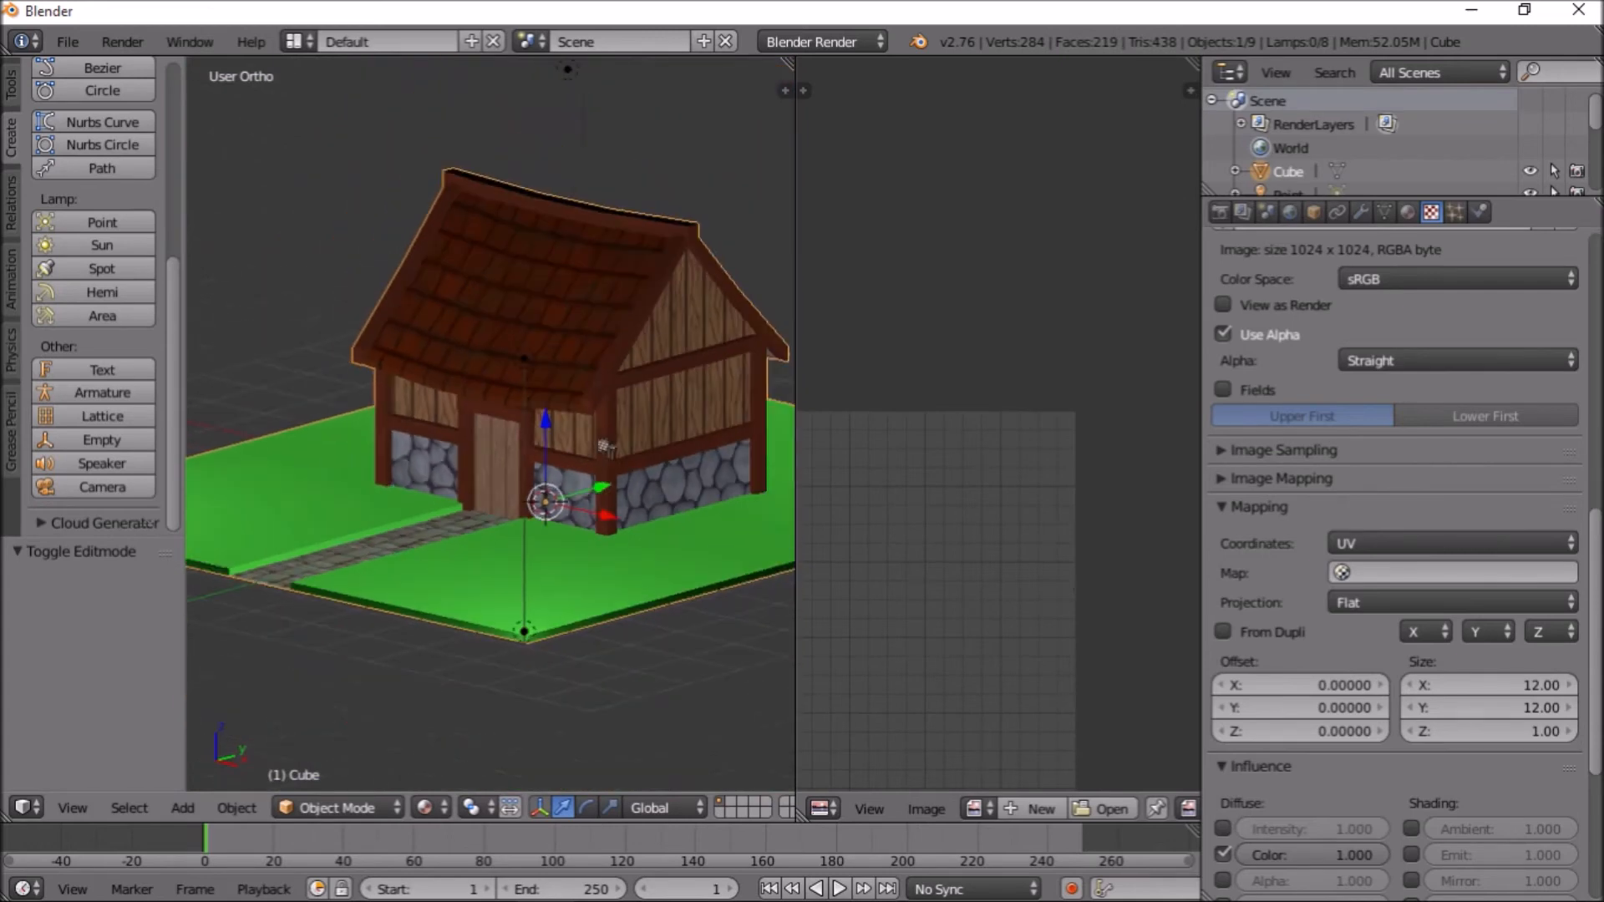
scroll(616, 442, up, 2)
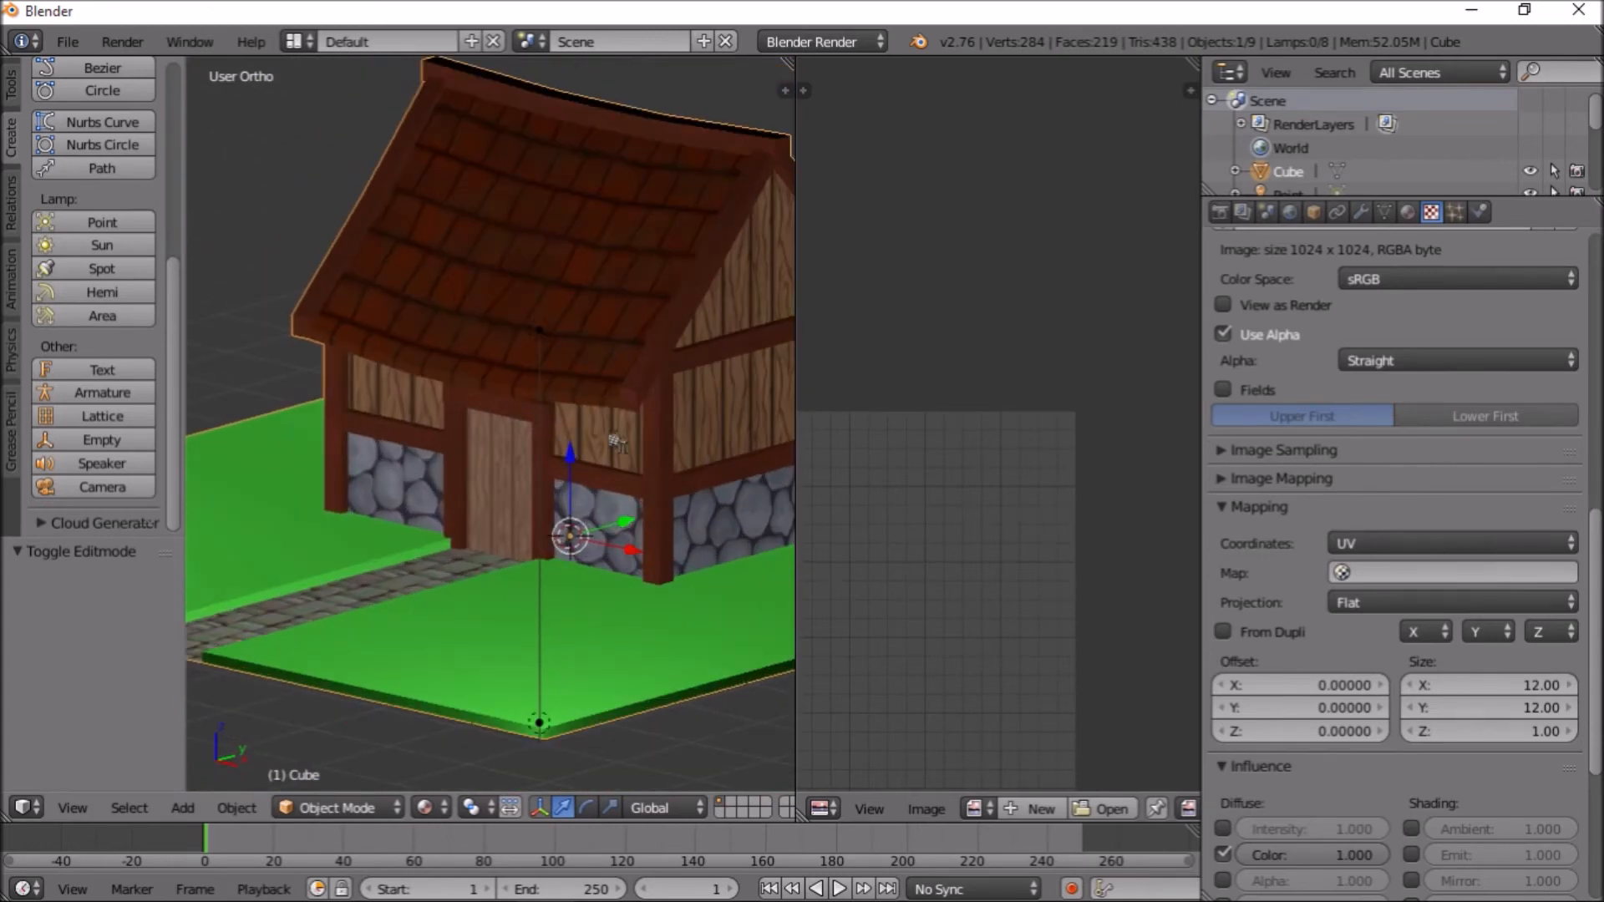
mouse_move(638, 435)
middle_down()
mouse_move(562, 438)
mouse_move(567, 456)
mouse_move(632, 451)
middle_up()
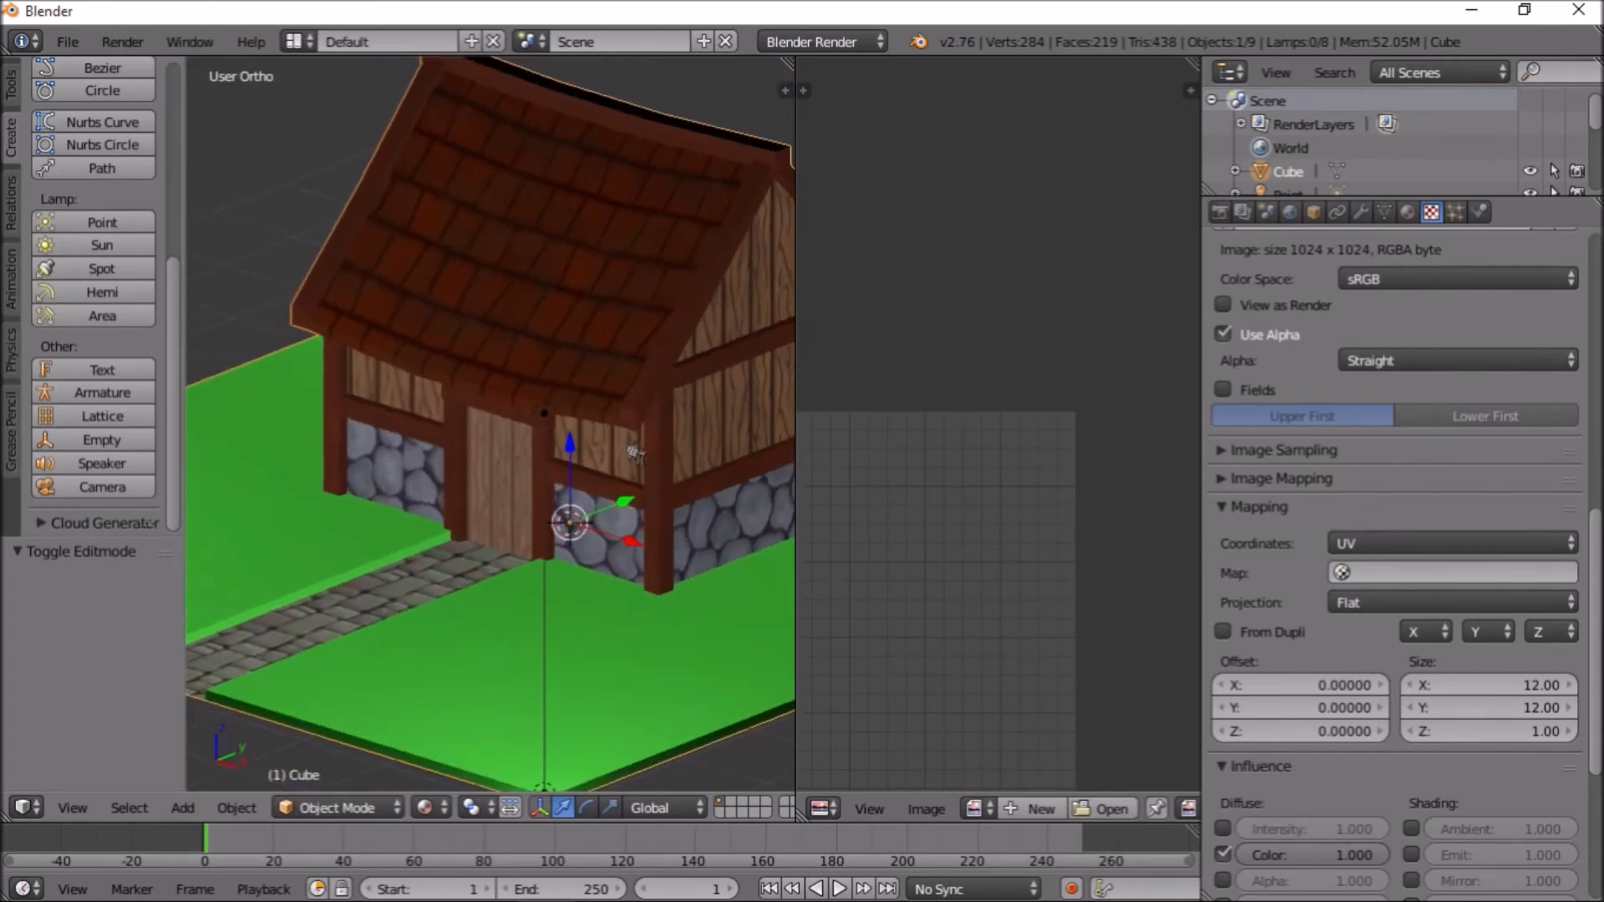
click(1380, 687)
click(1380, 687)
click(1380, 687)
click(1381, 708)
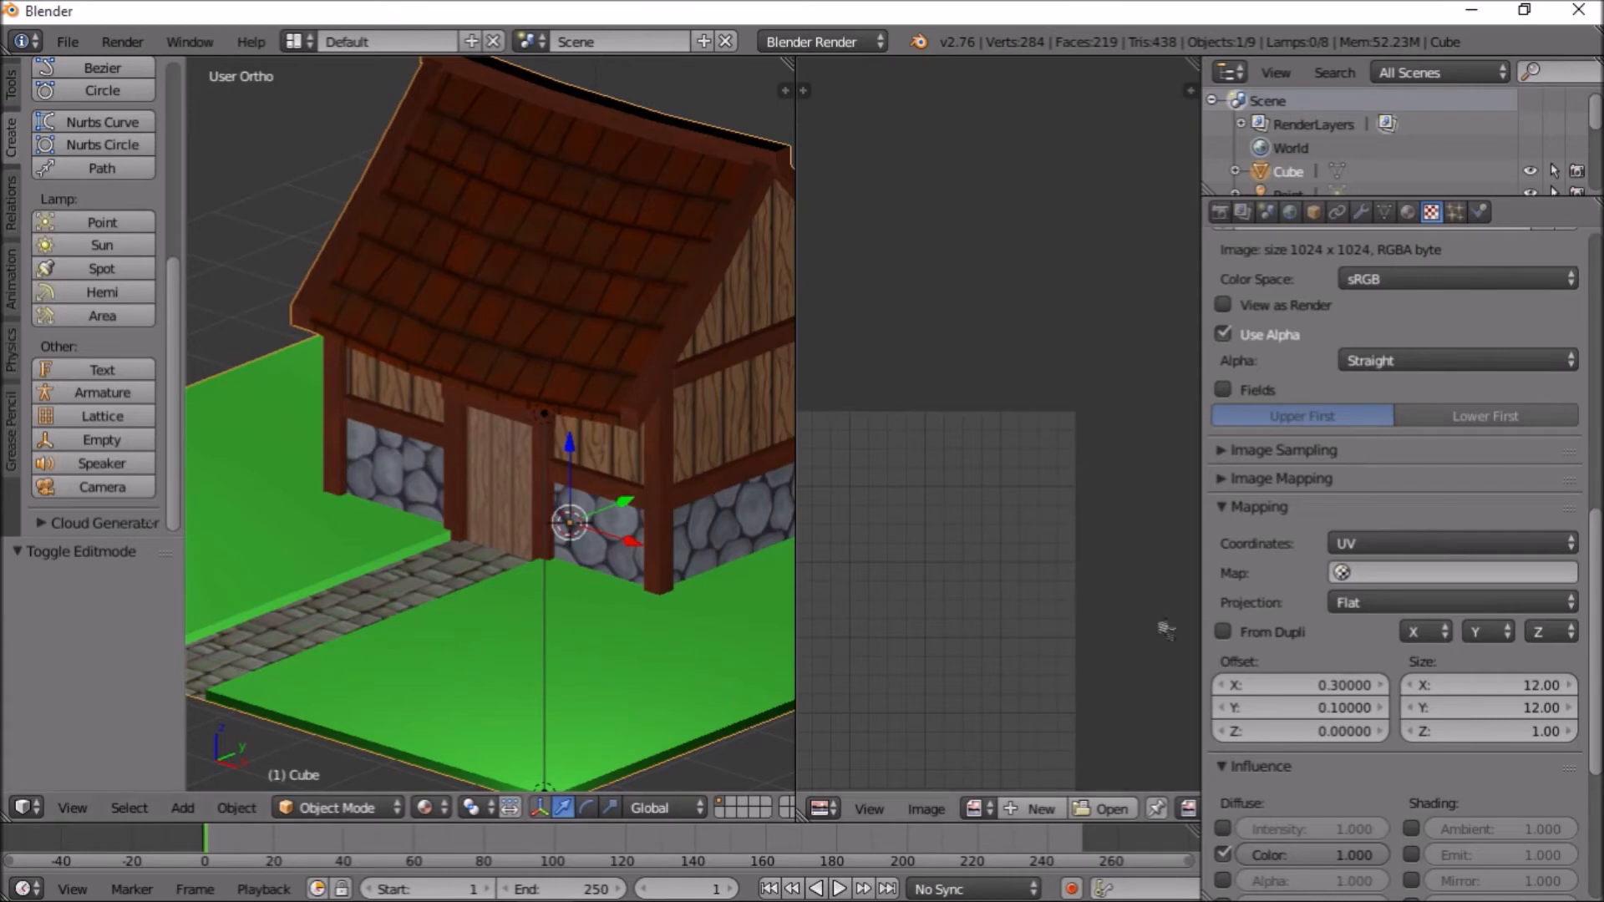
click(1381, 708)
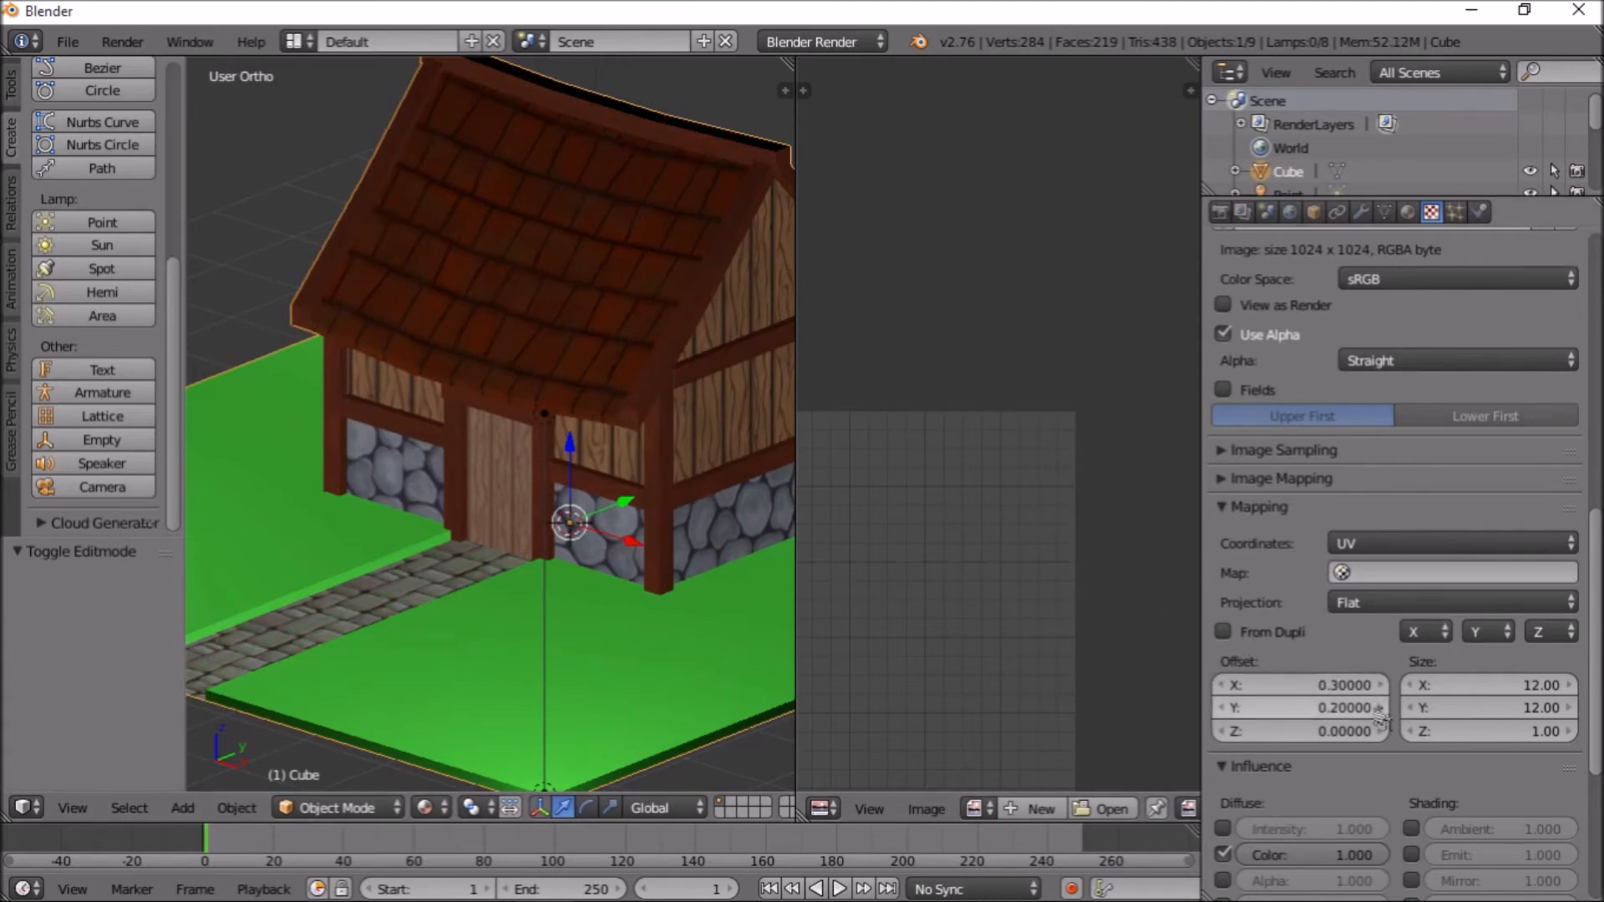
click(1341, 708)
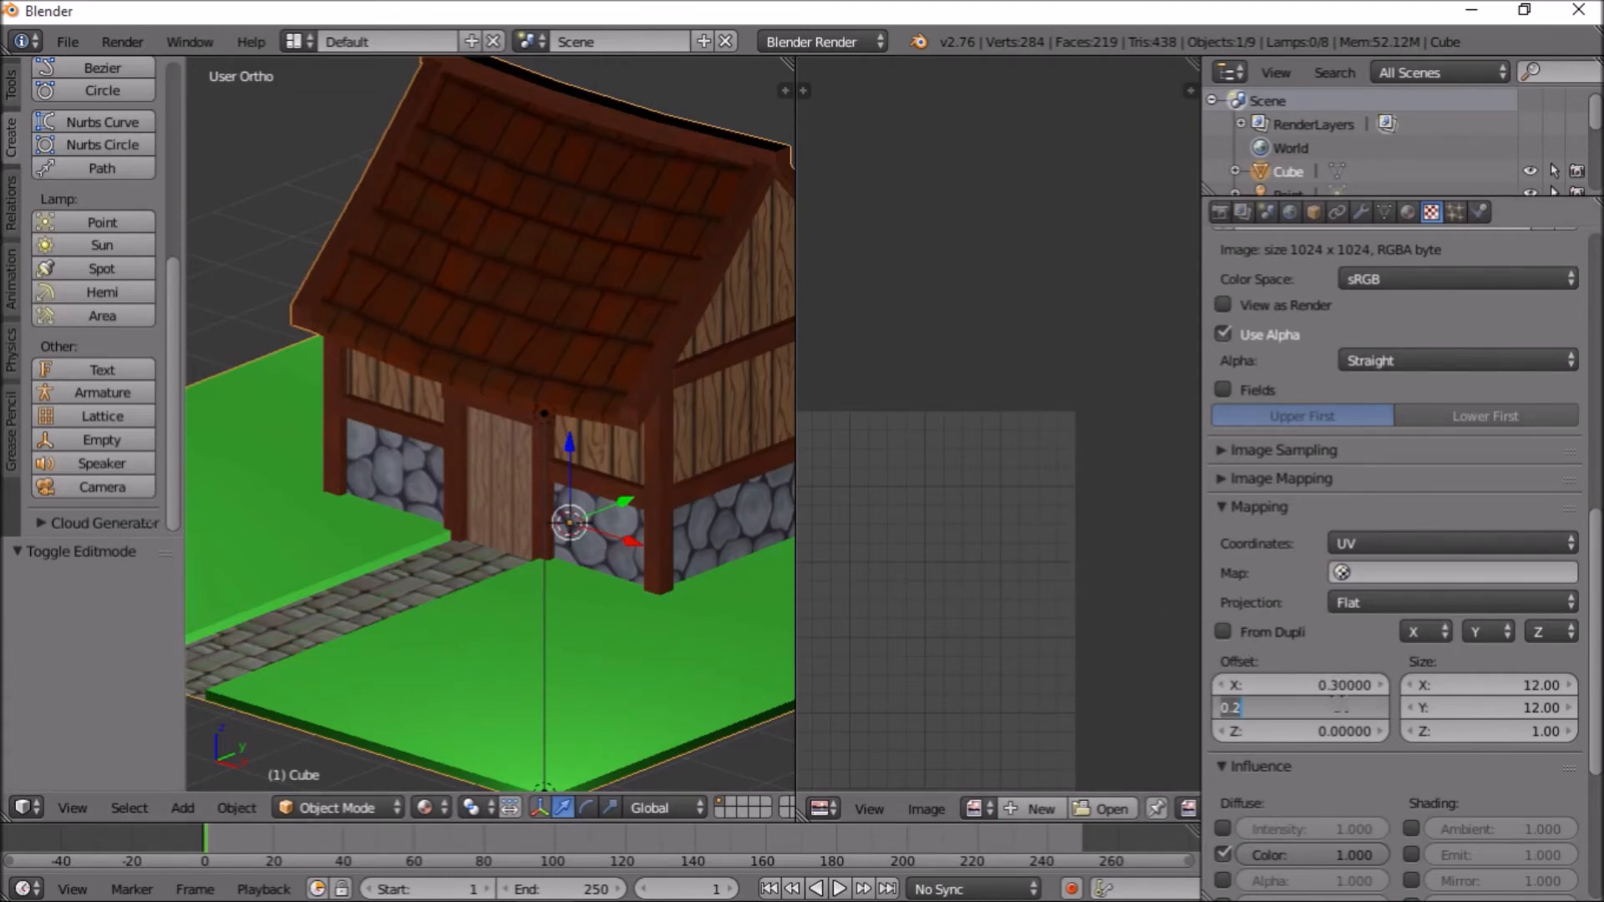
text(.15)
key(Return)
key(Tab)
key(Tab)
middle_drag(710, 422, 583, 539)
middle_drag(715, 524, 771, 528)
middle_drag(916, 577, 1062, 464)
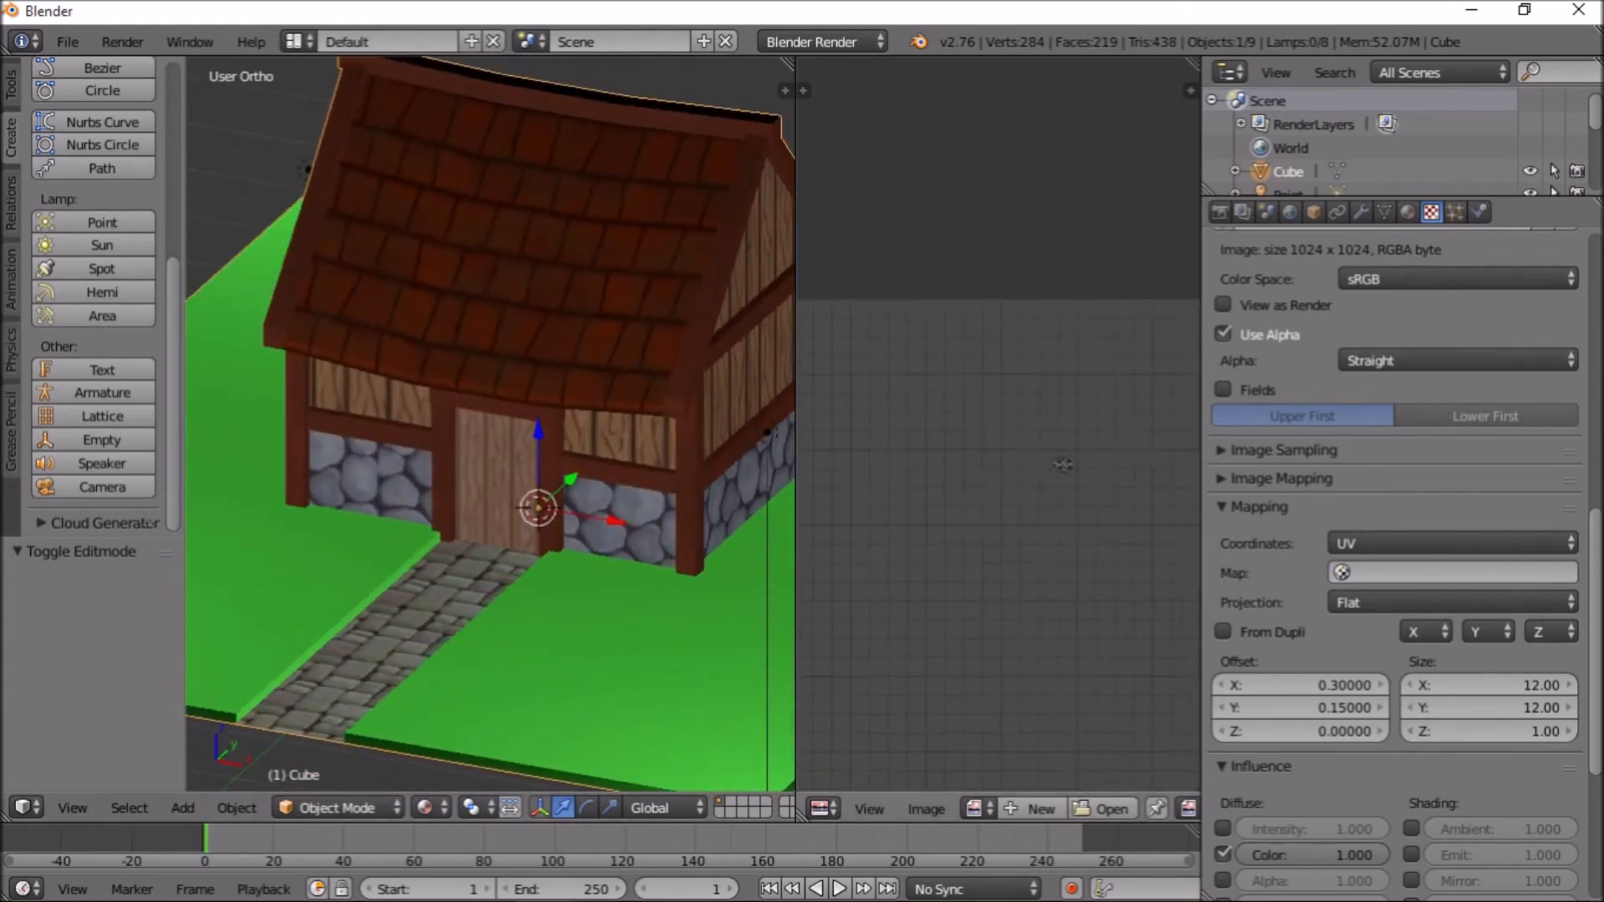
Set the scene's bake mode to Textures in the render settings and try to bake the house
click(1219, 212)
scroll(1350, 495, down, 4)
scroll(1349, 497, up, 7)
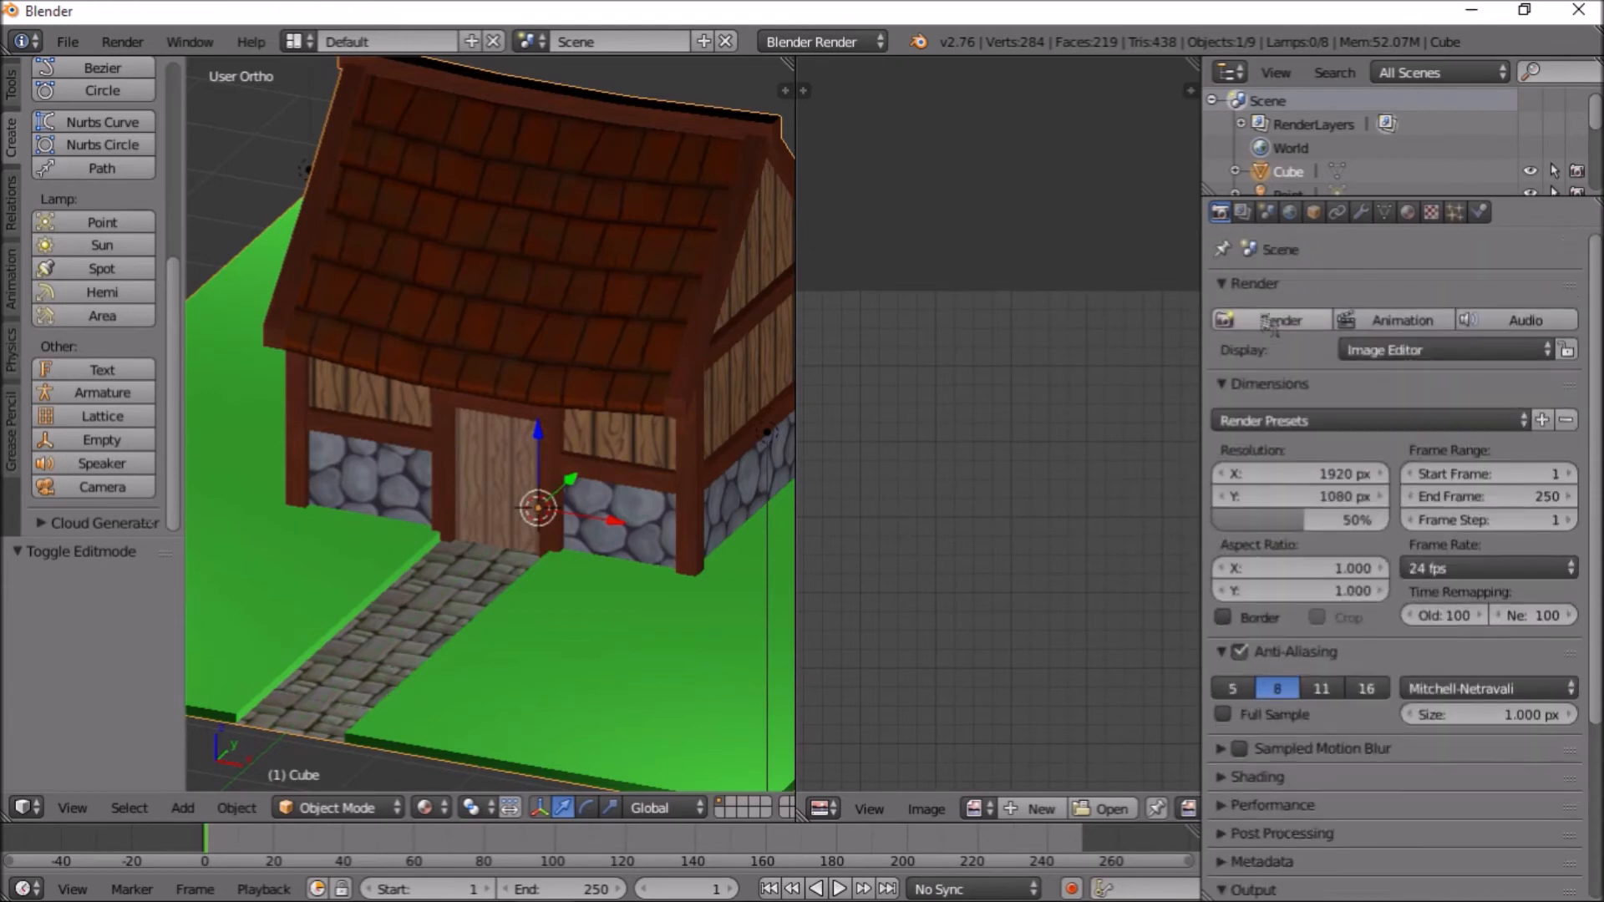
scroll(1316, 493, down, 8)
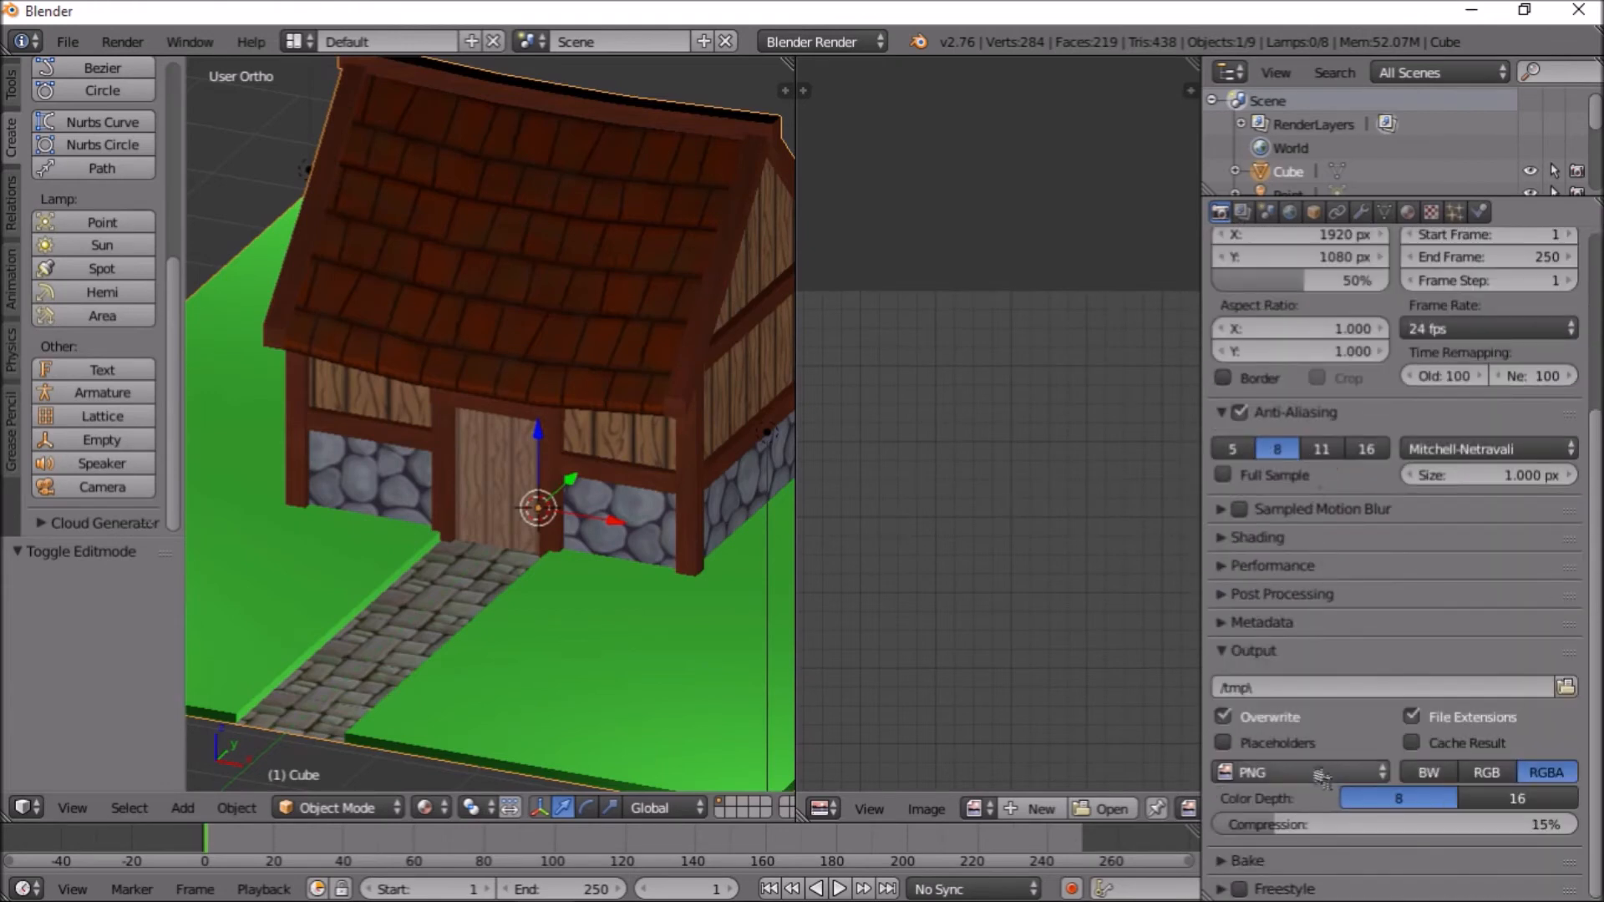
scroll(972, 629, down, 3)
click(1247, 861)
scroll(1297, 765, down, 5)
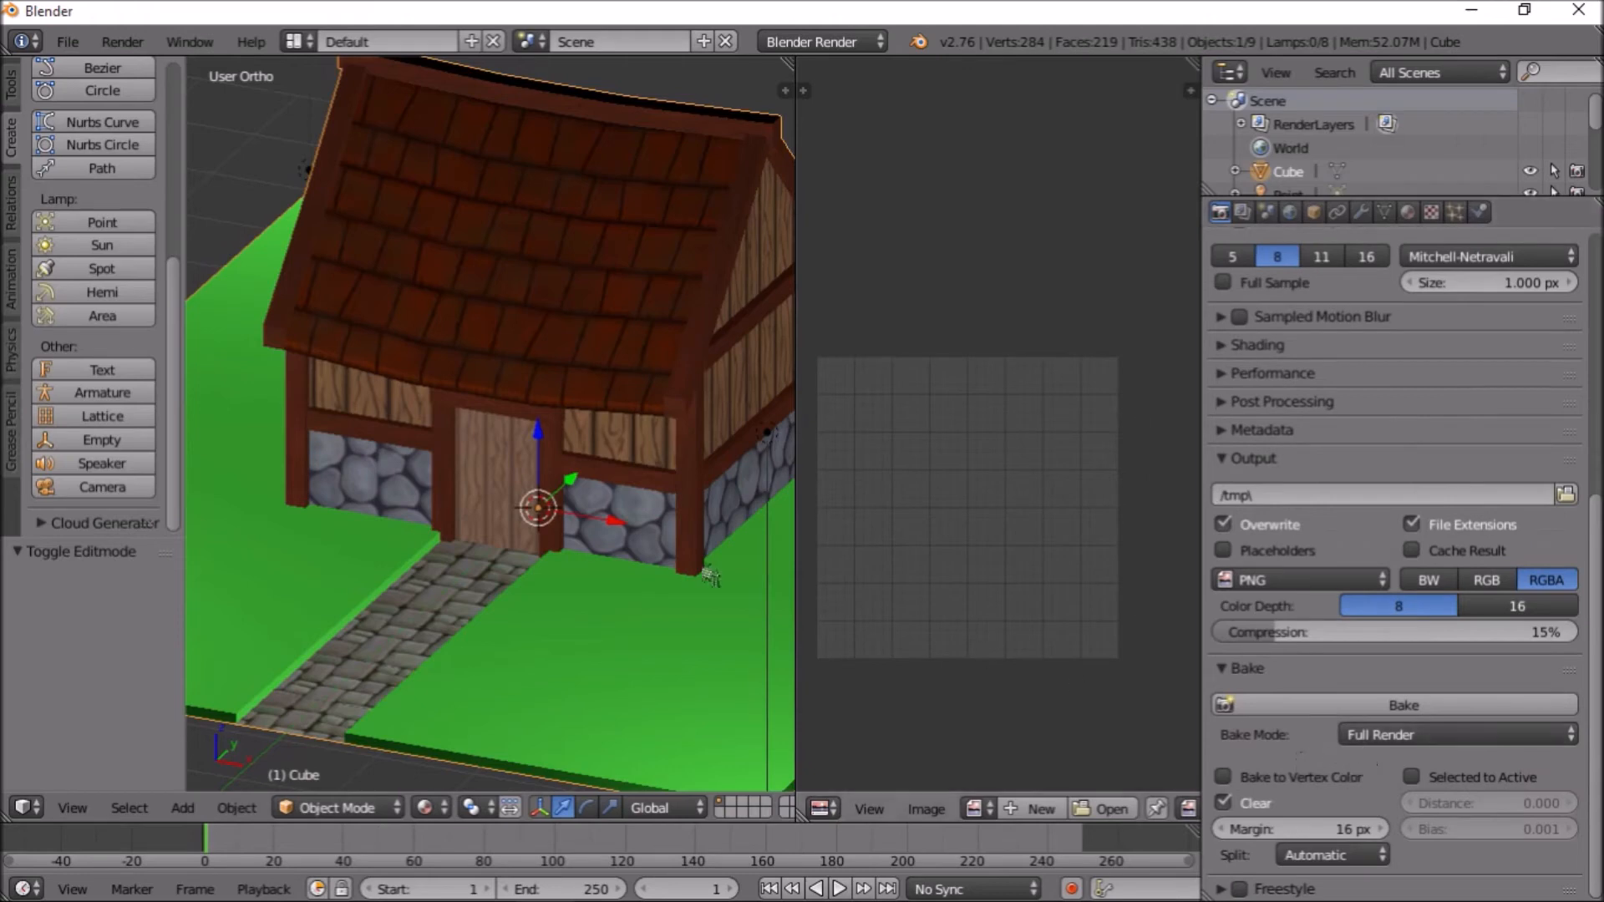
scroll(568, 555, down, 3)
scroll(582, 547, up, 2)
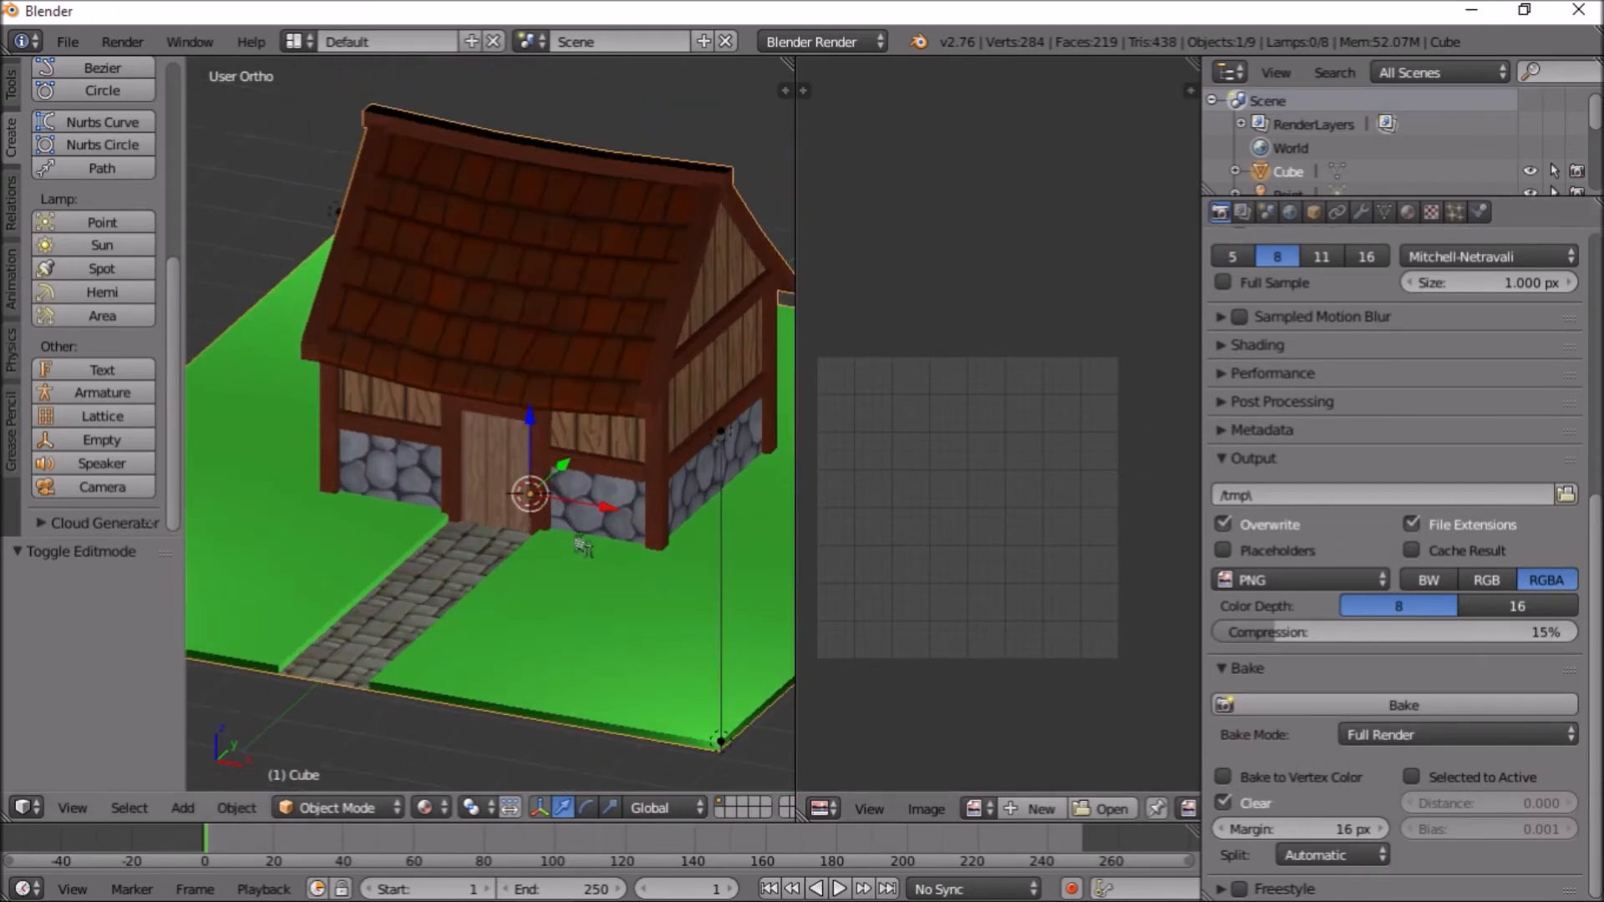
click(1403, 735)
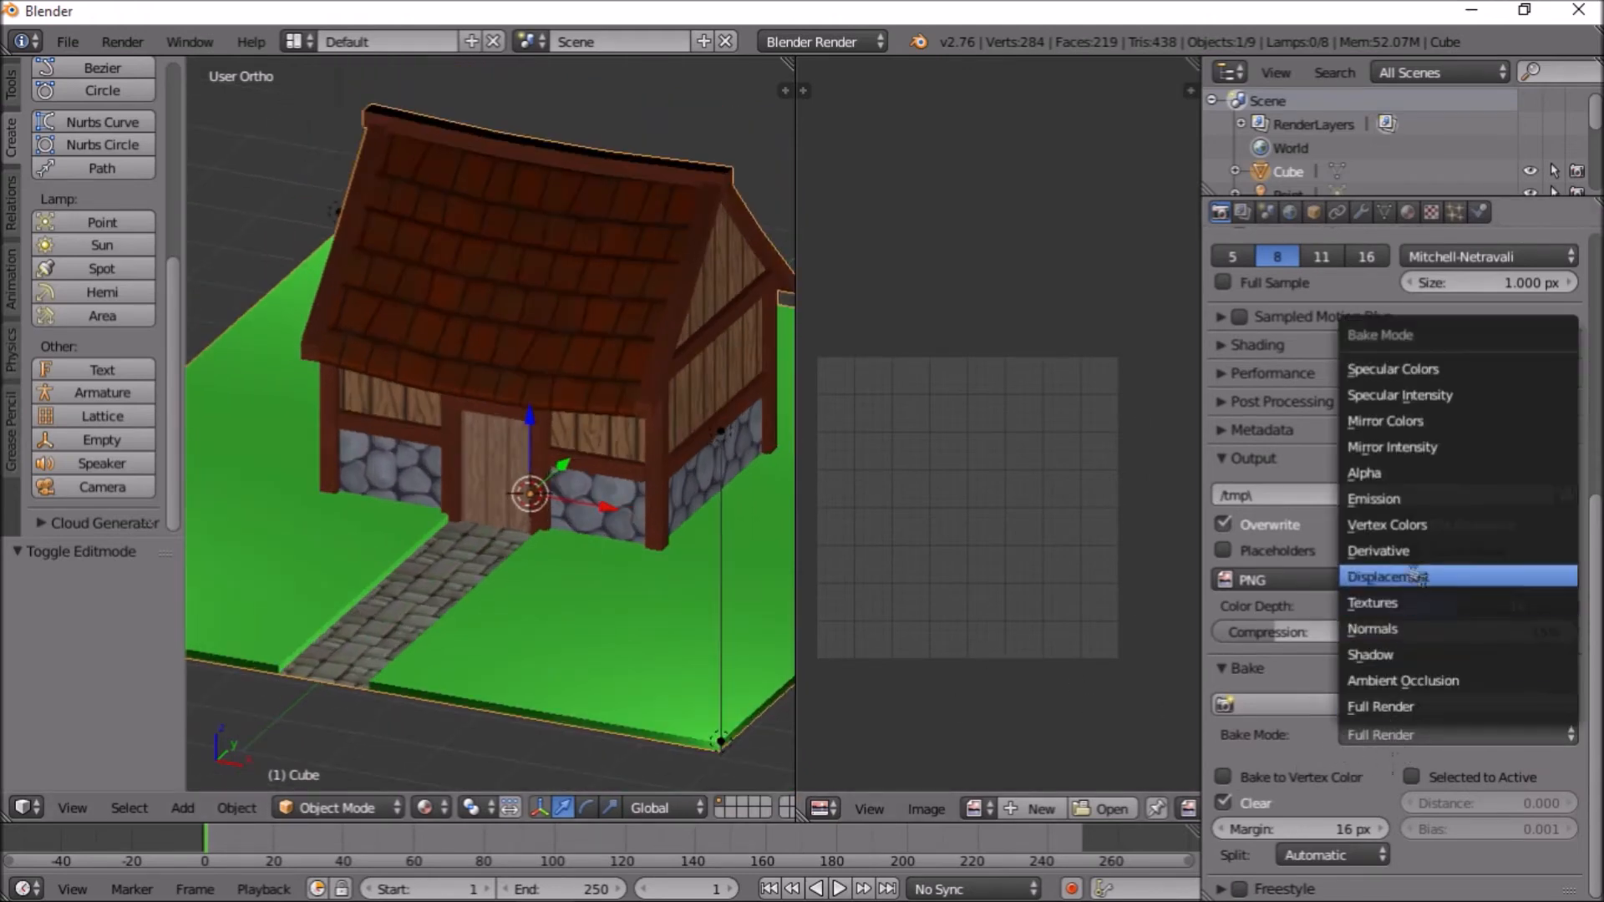
click(1404, 603)
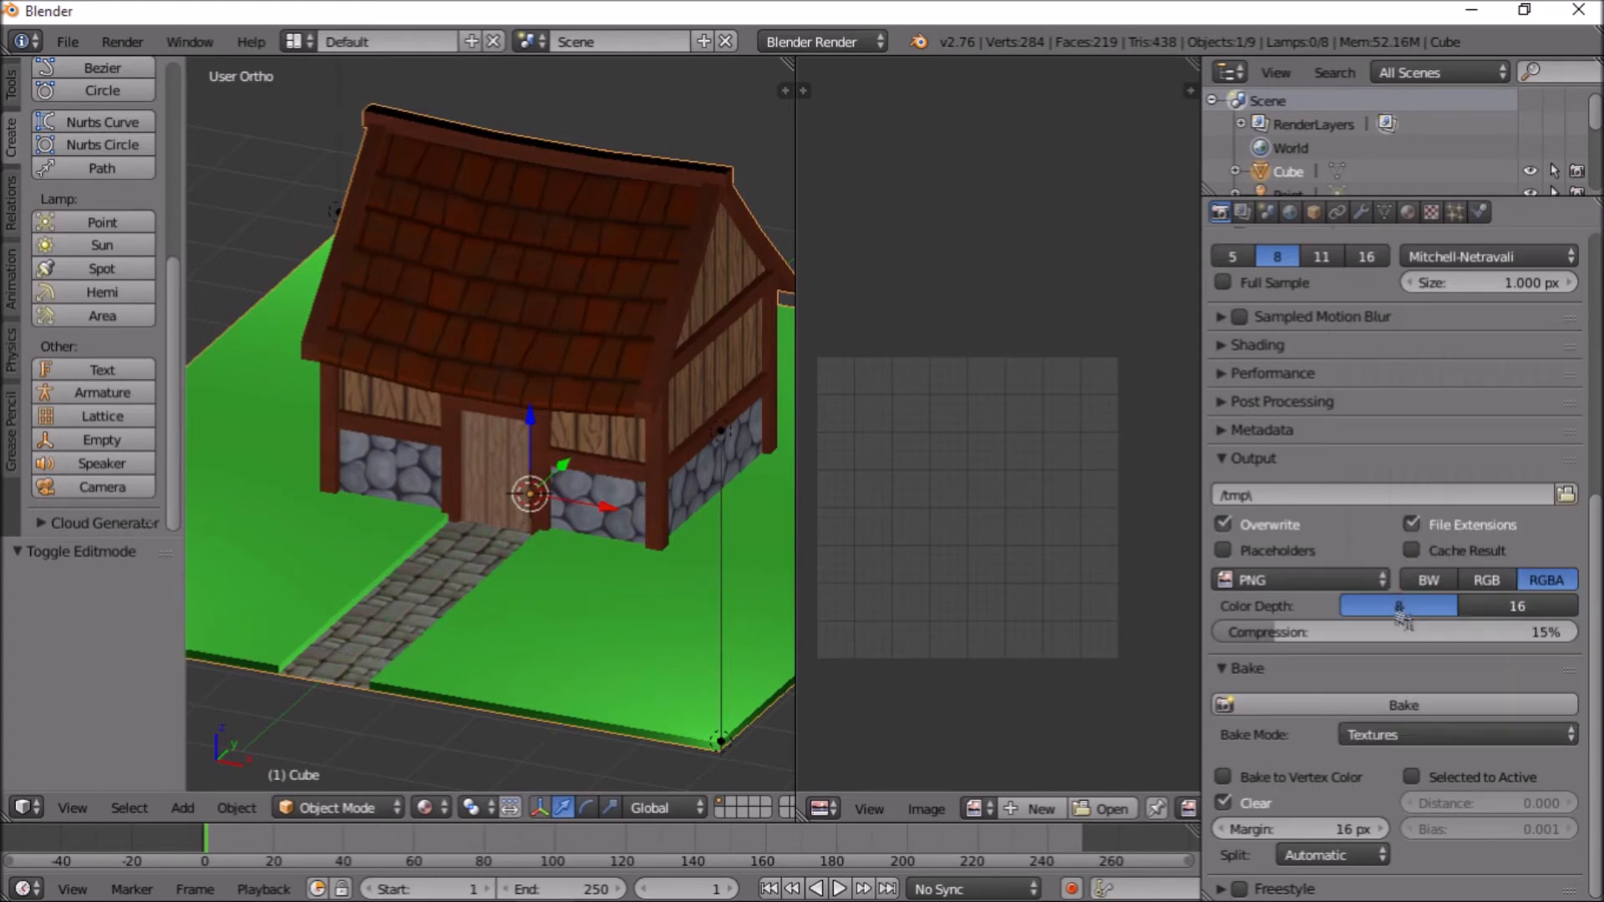
scroll(619, 597, down, 4)
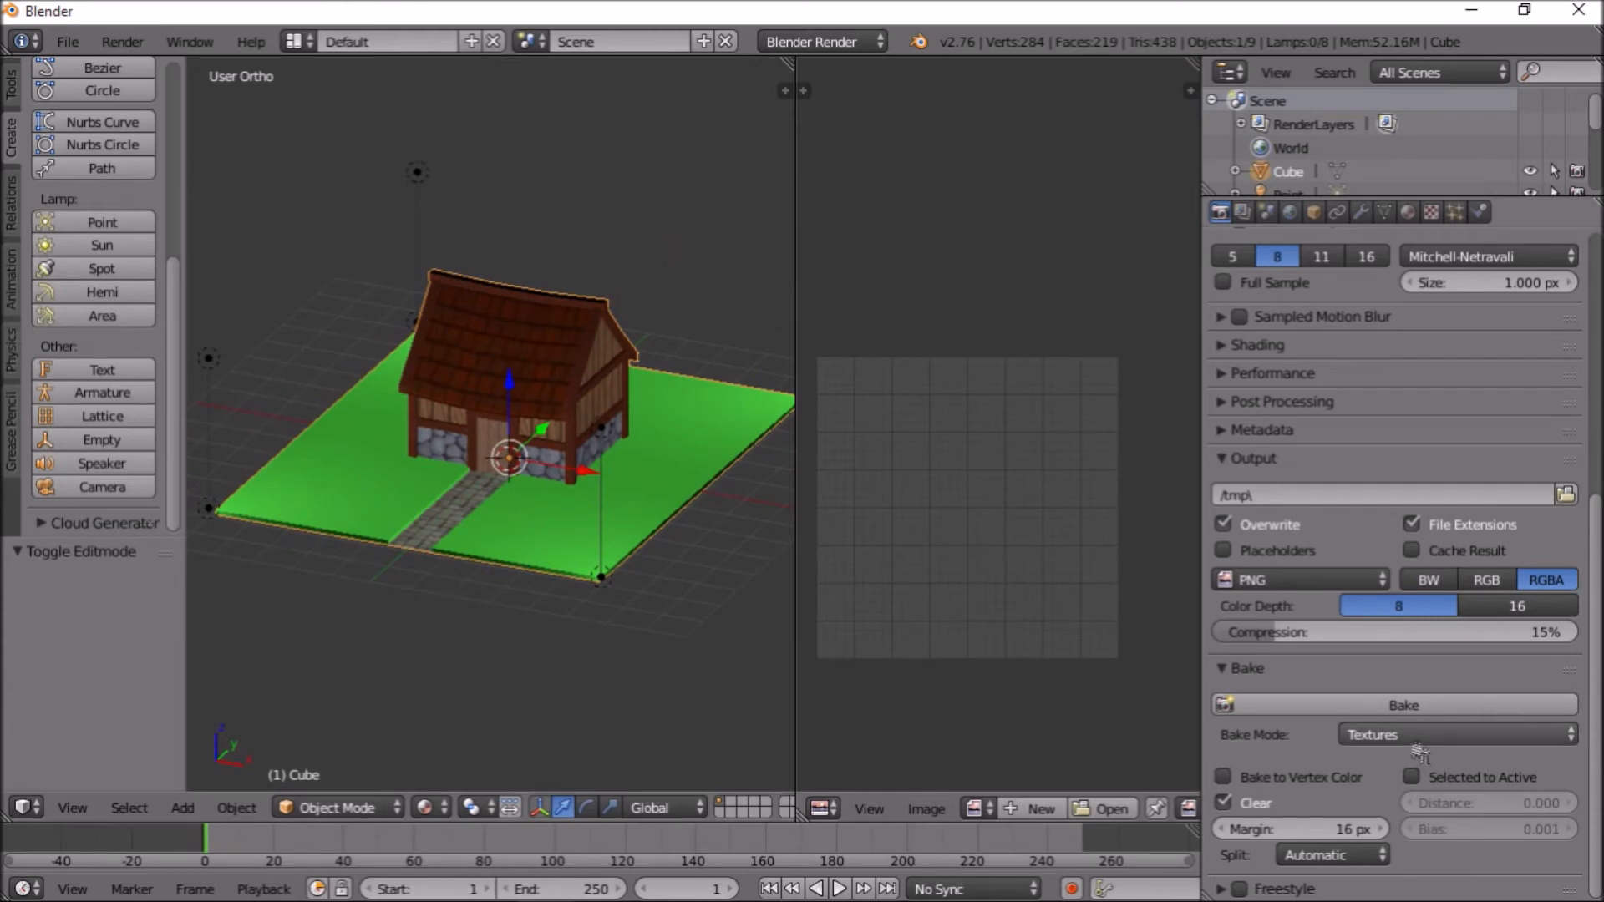
click(1405, 715)
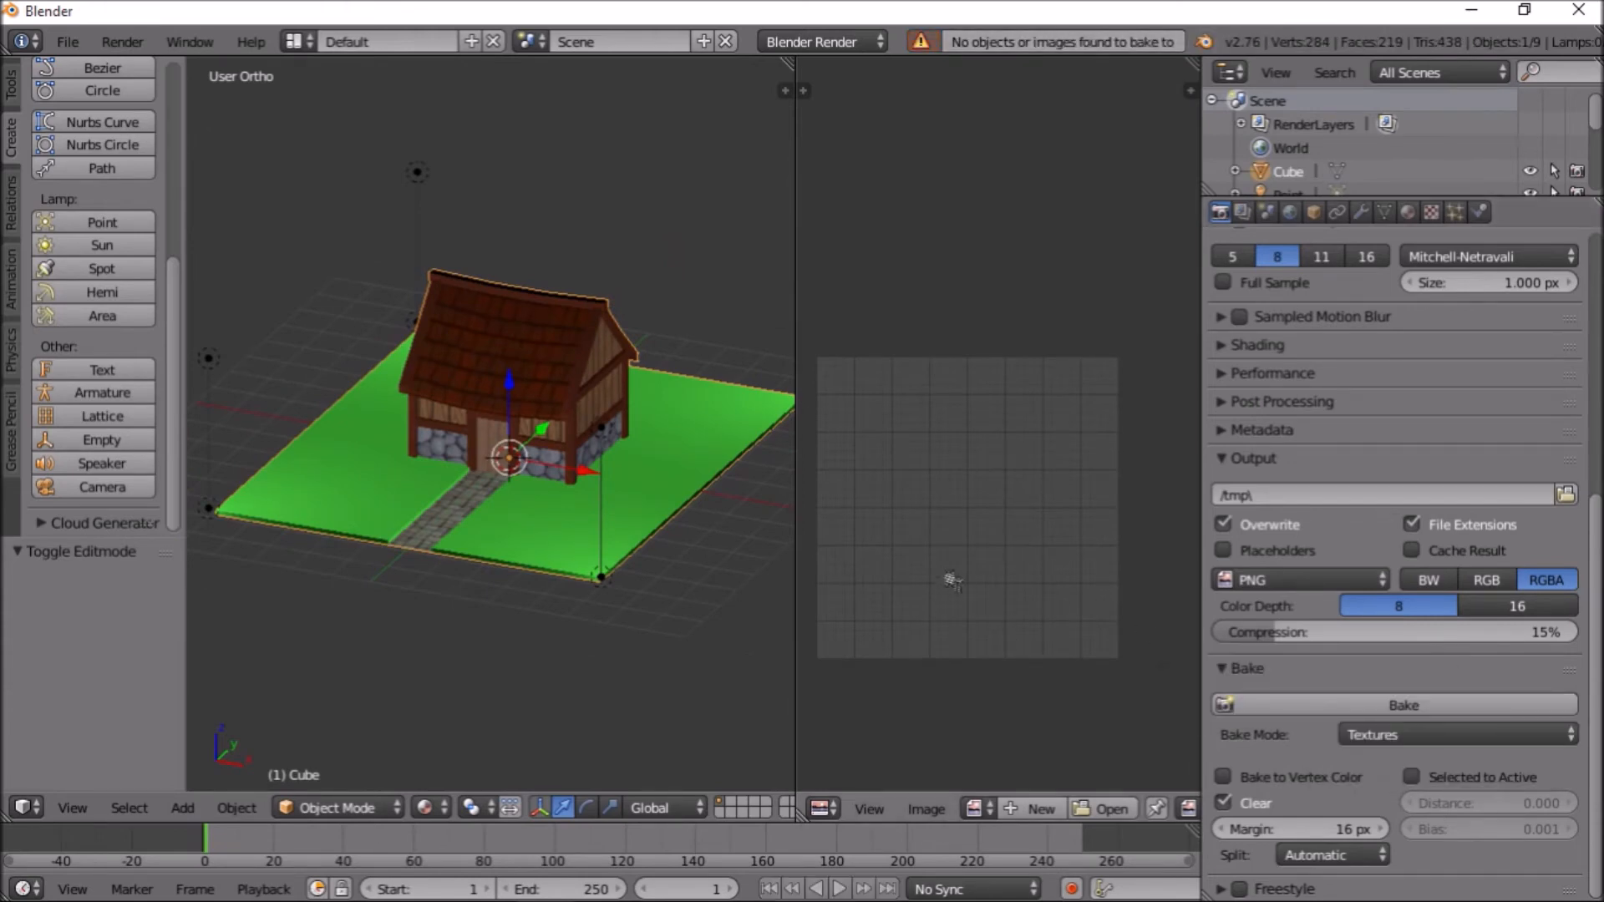
Bring up the house's full UV layout in Edit Mode and widen the UV editor
scroll(939, 590, up, 2)
key(Tab)
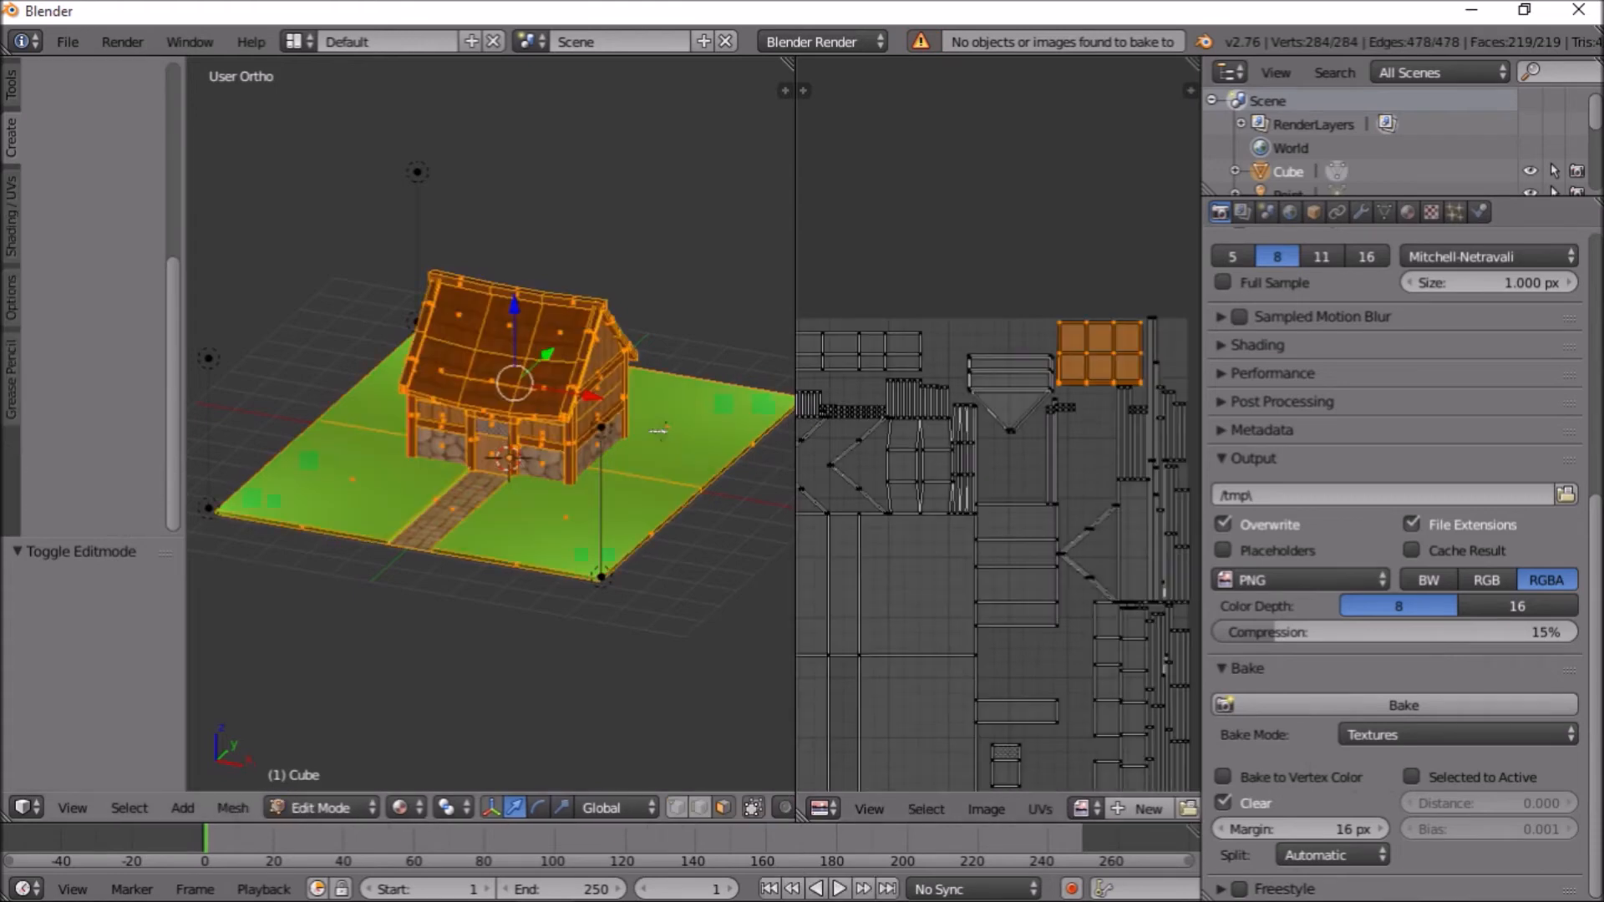
scroll(823, 581, down, 3)
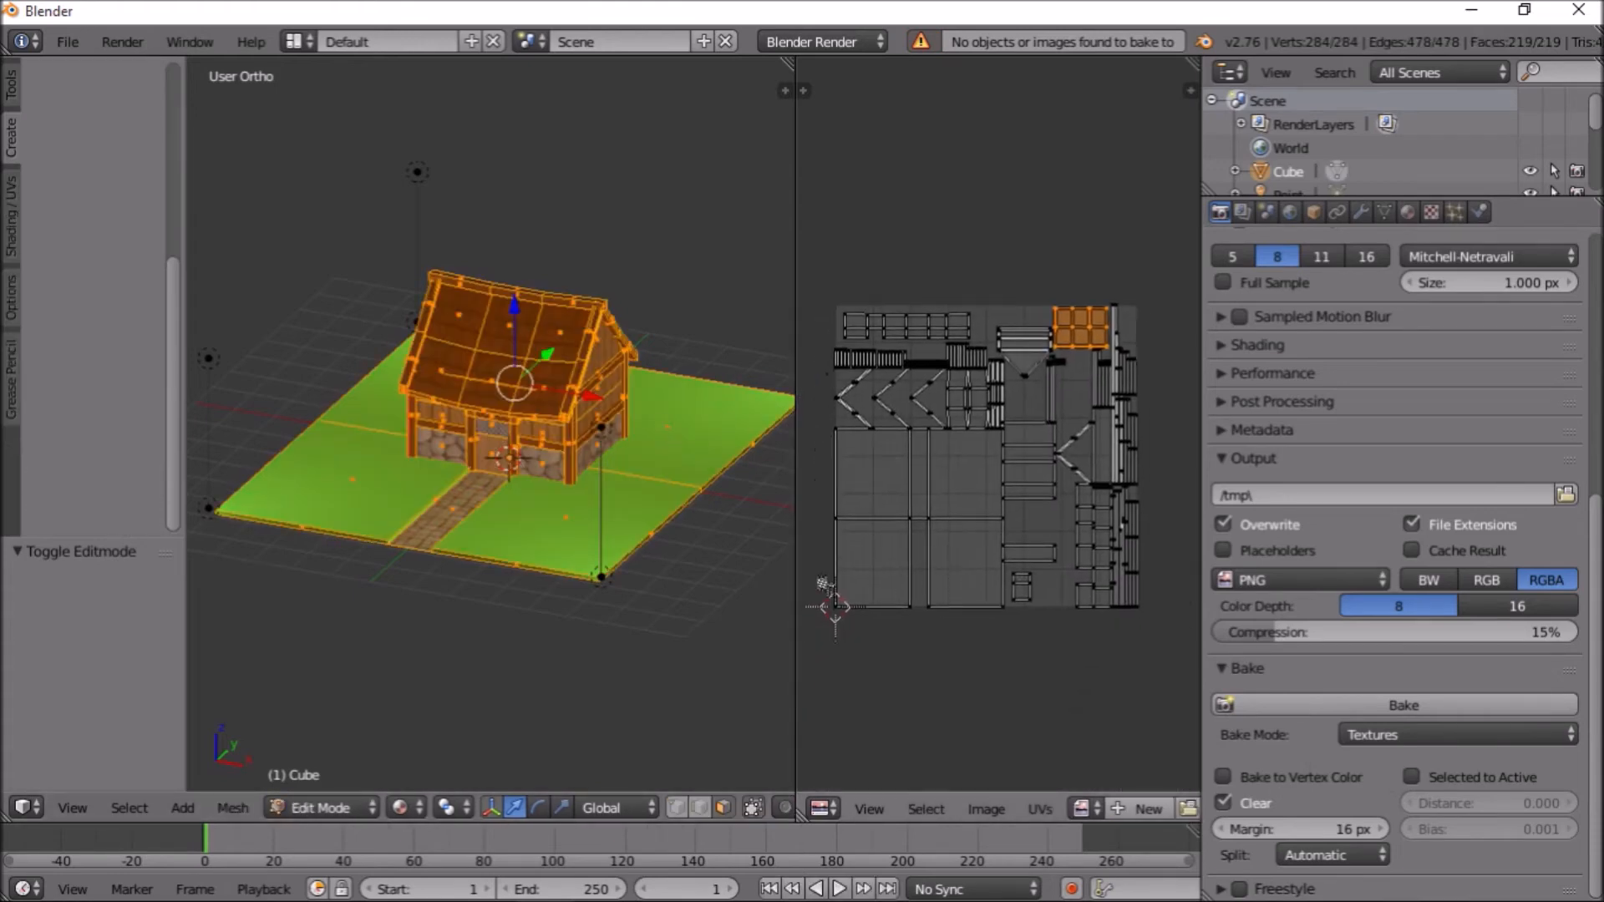
drag(797, 568, 554, 568)
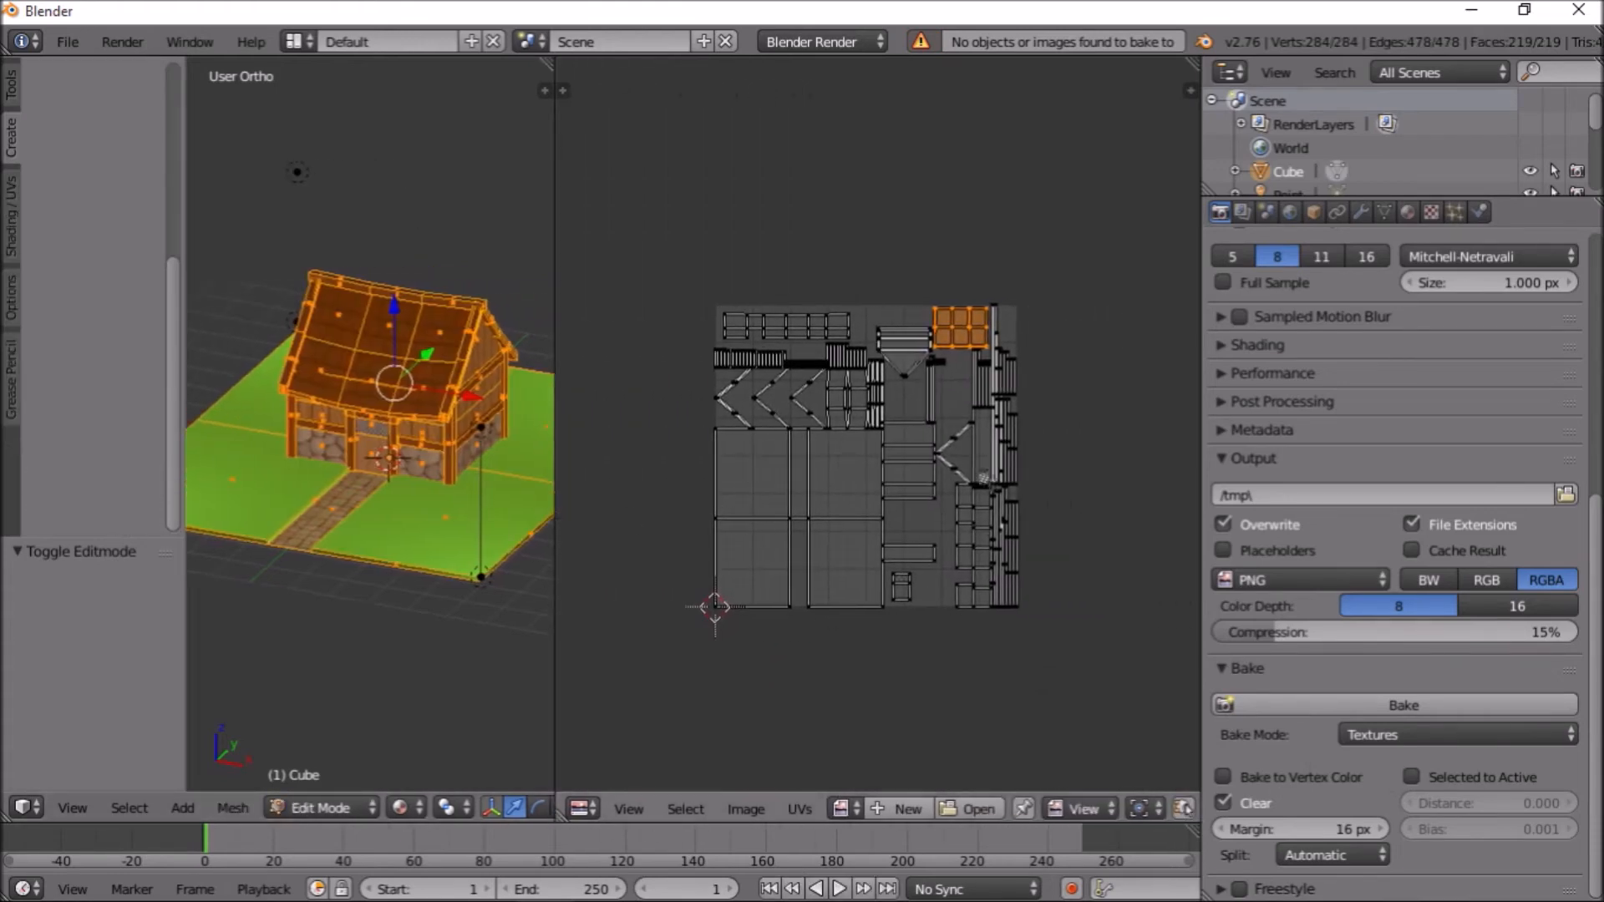
click(842, 809)
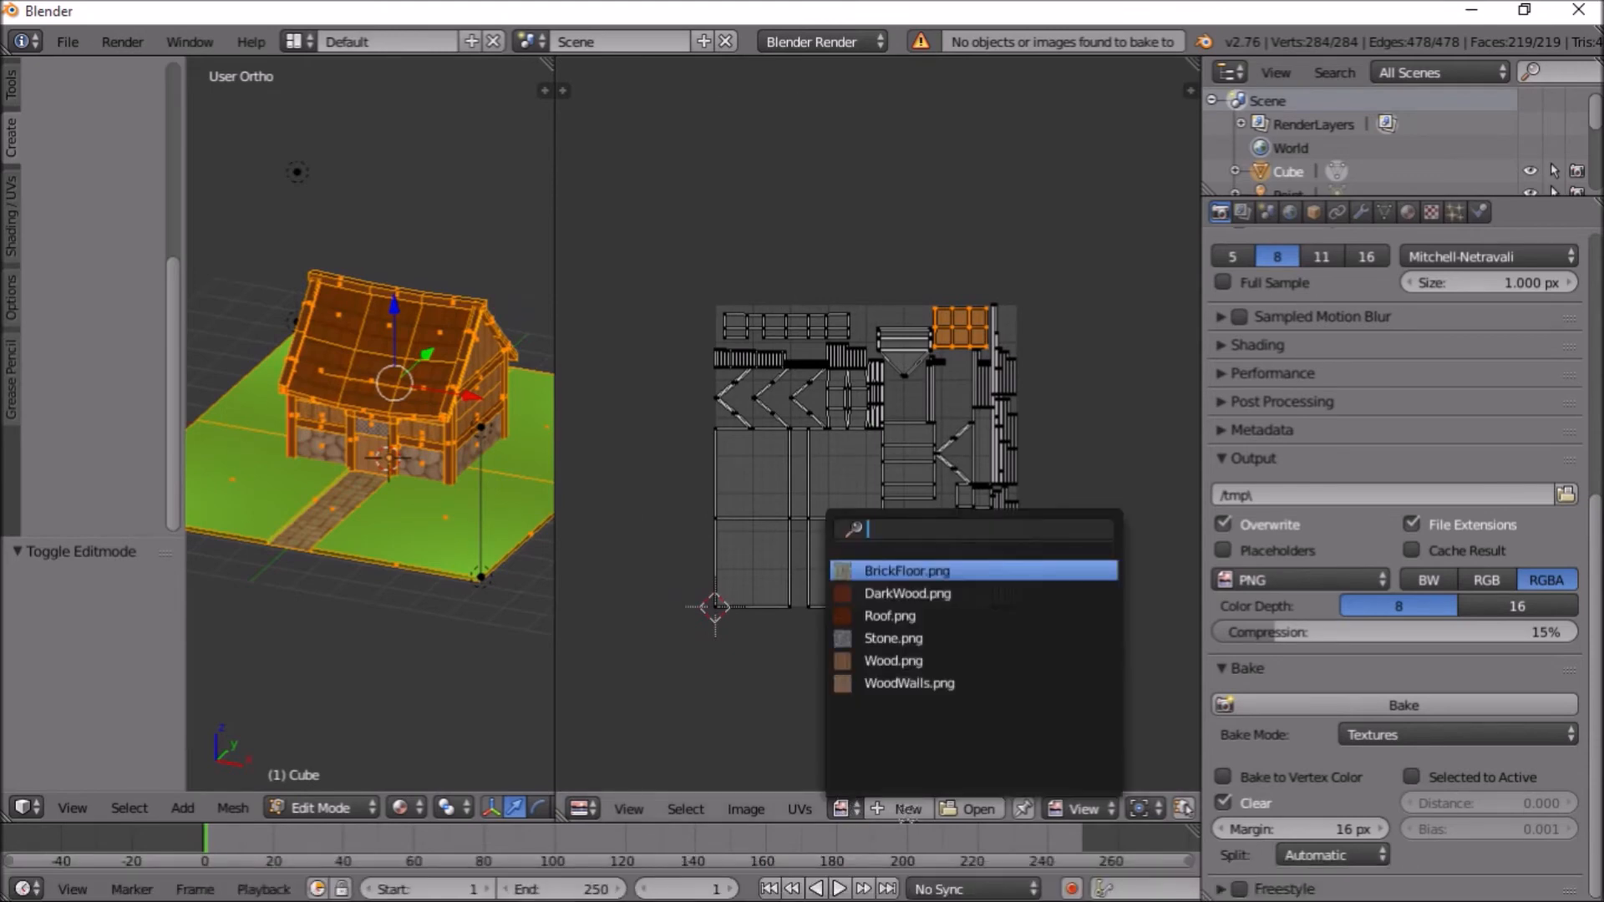
click(908, 808)
click(986, 693)
key(Tab)
text(4)
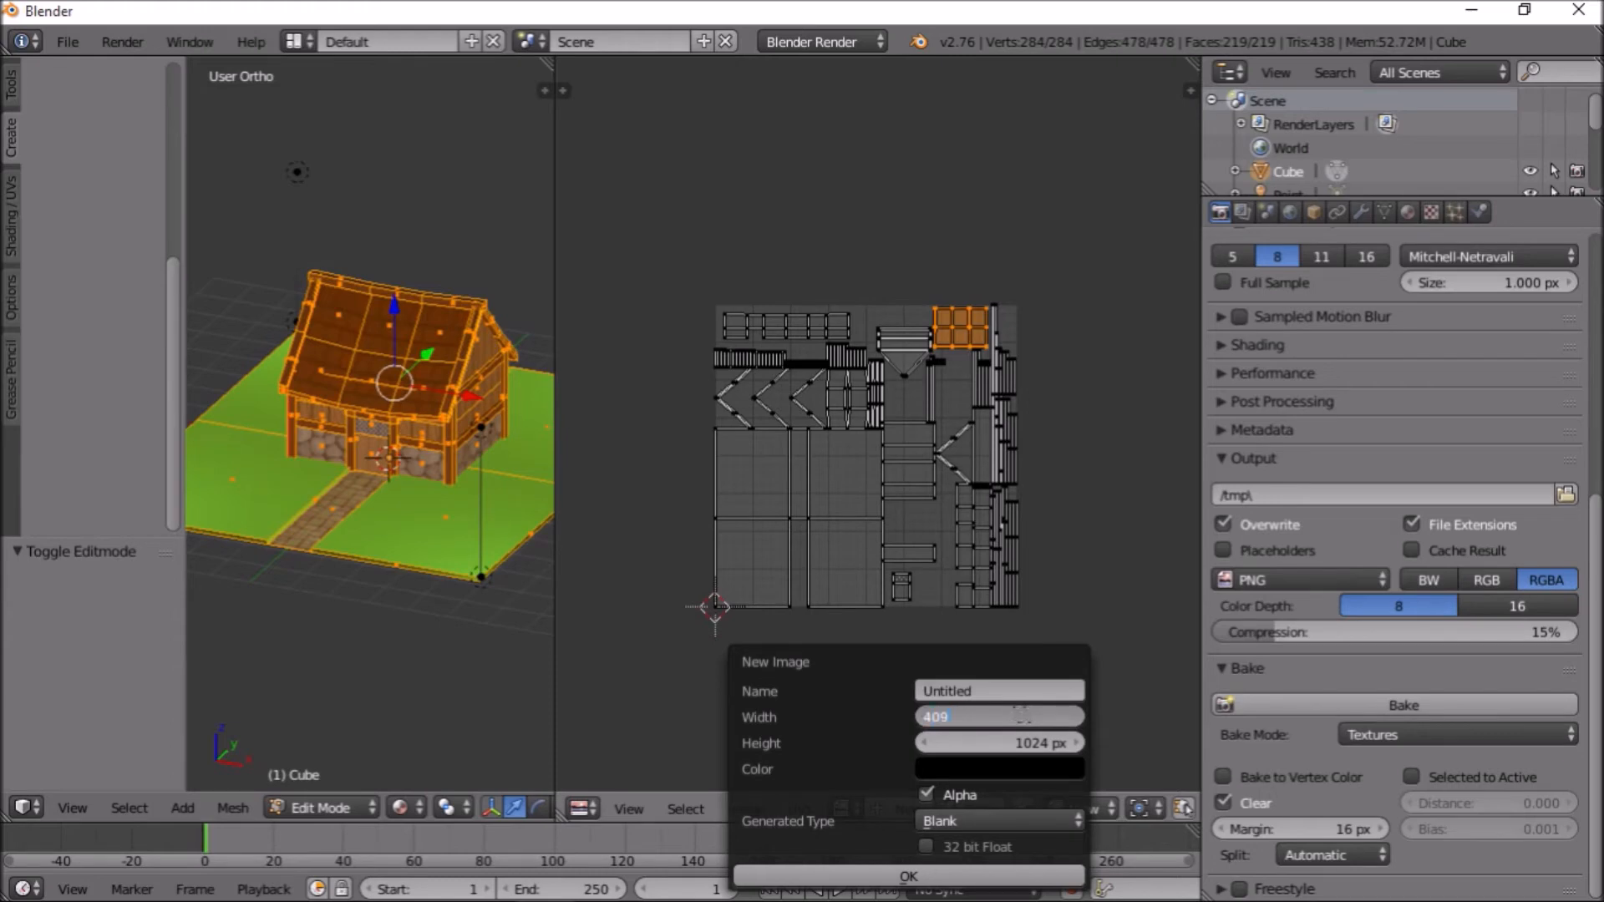
key(Return)
click(1028, 741)
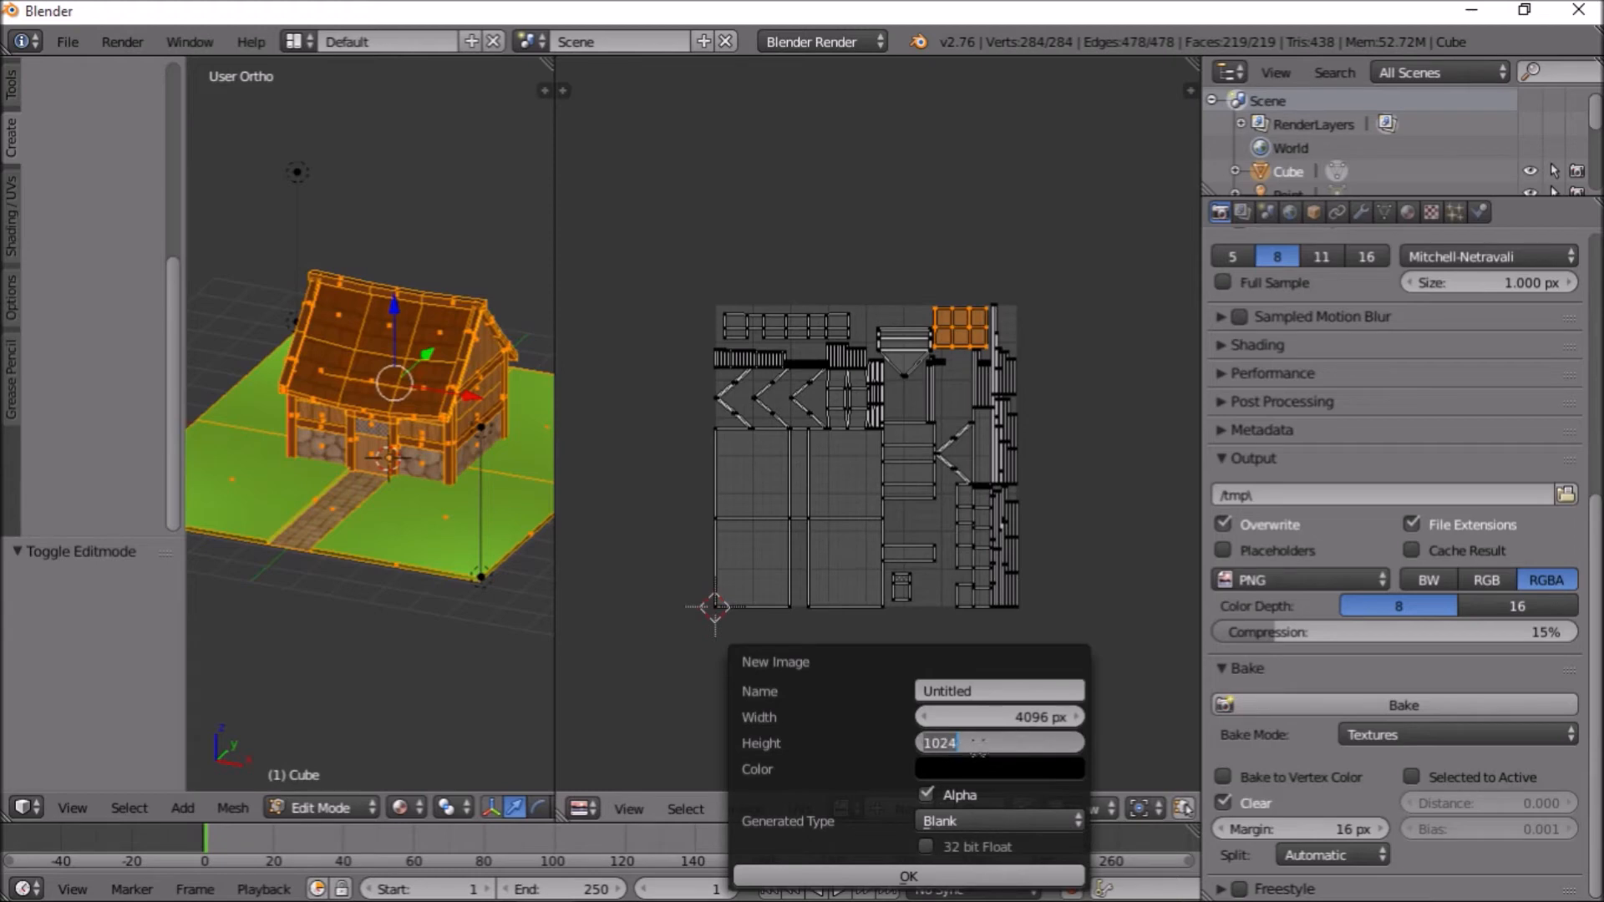
text(4096)
key(Return)
click(971, 690)
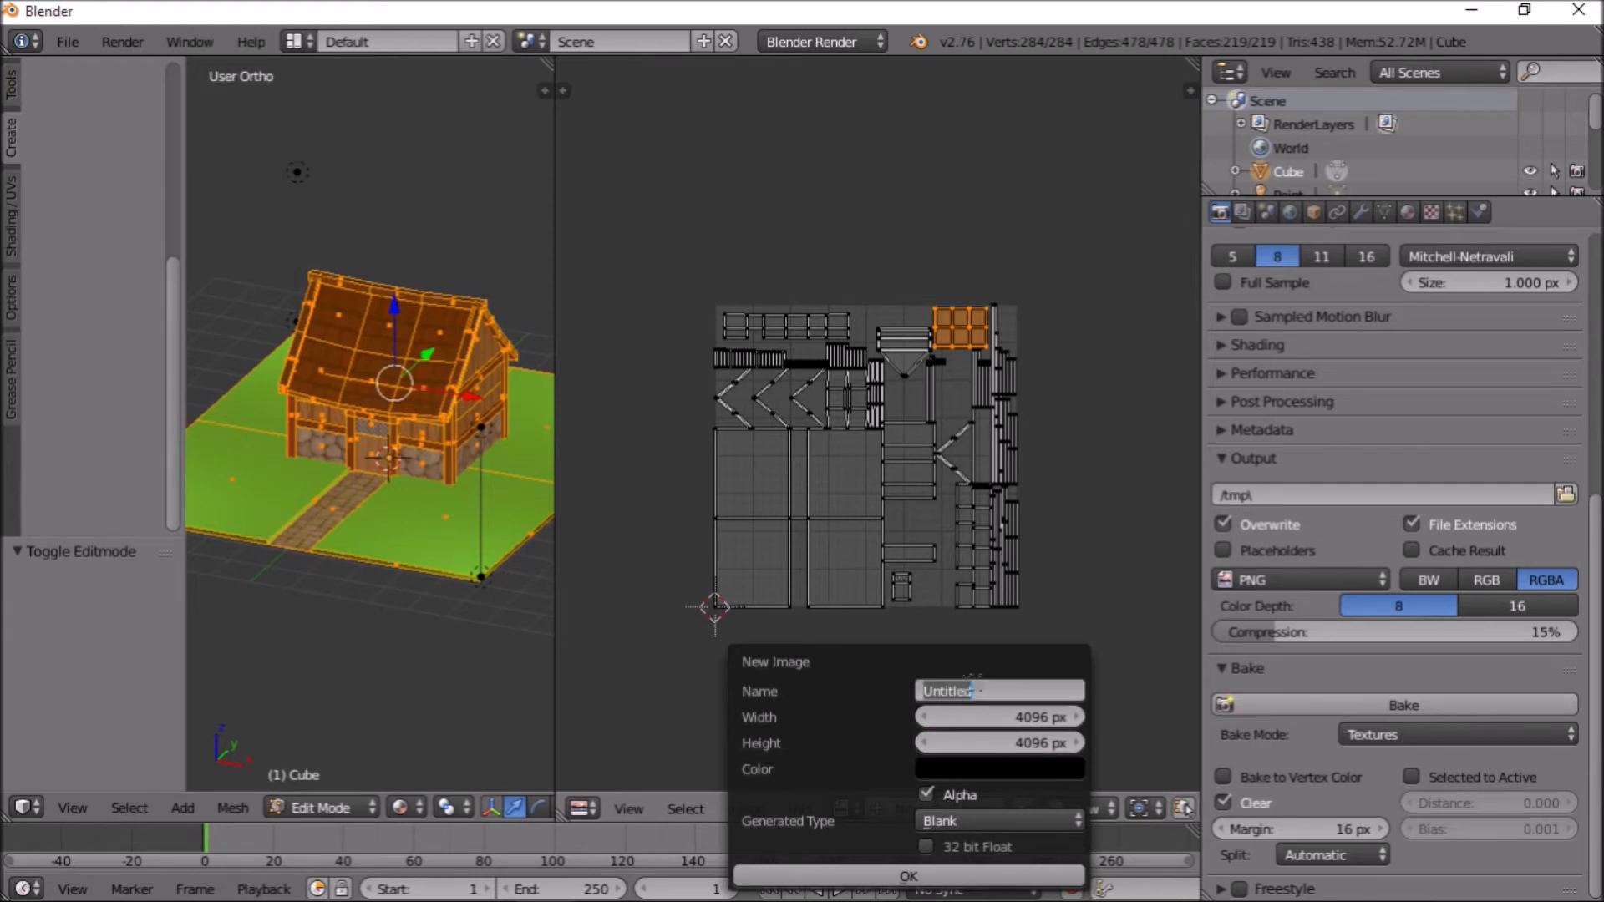
text(UVhouse)
key(Return)
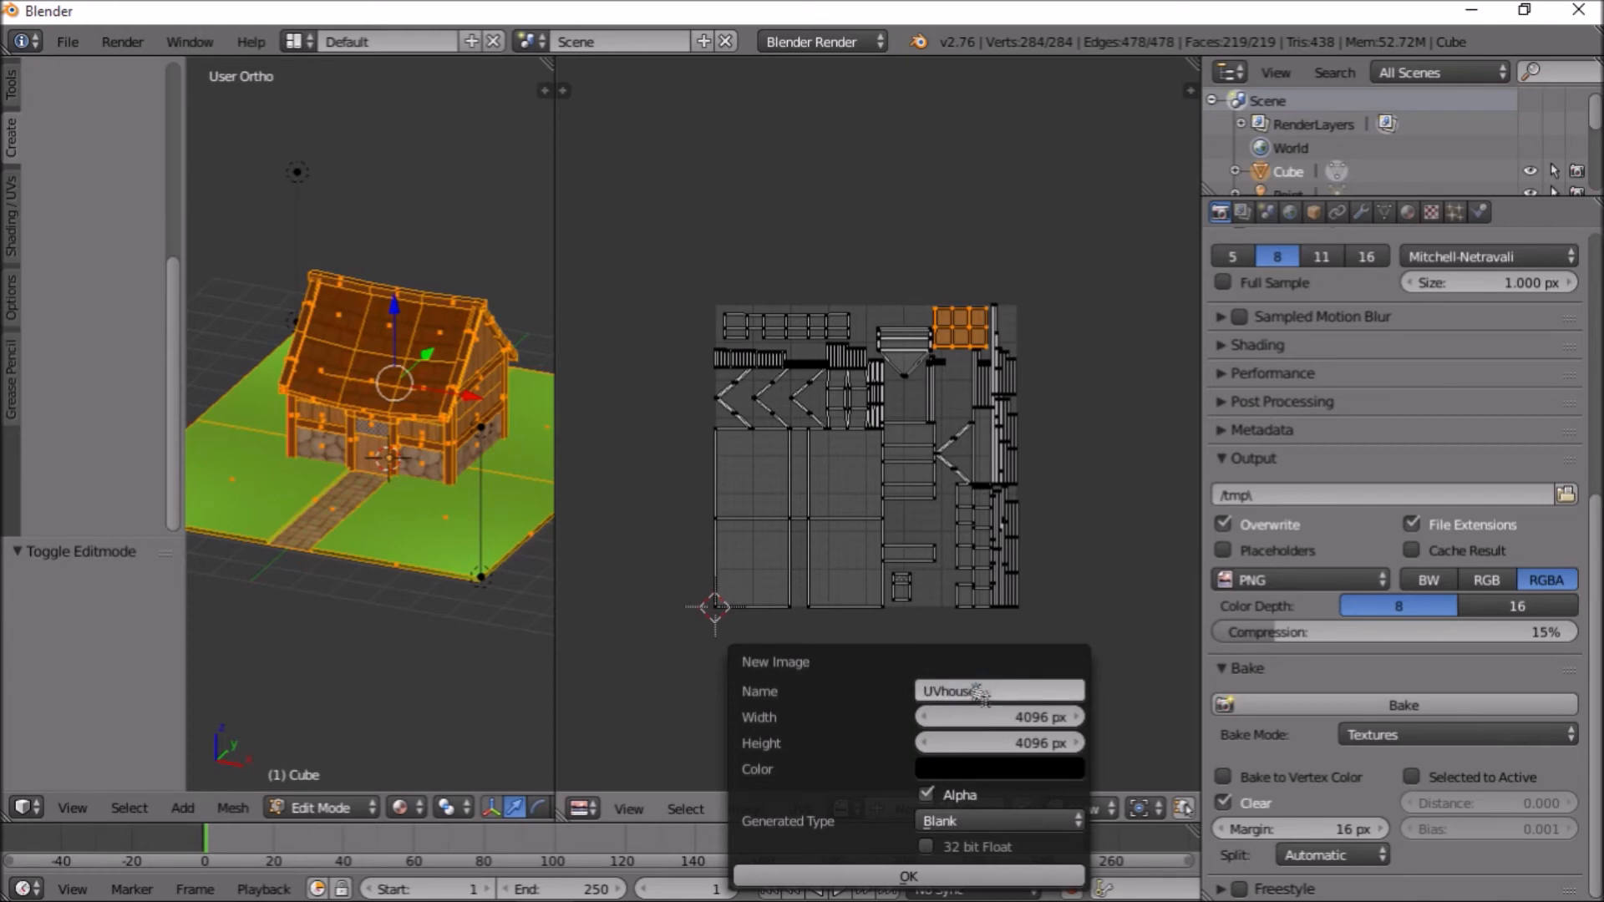
click(1047, 647)
Create a blank image named UVHouse, 4096 px wide and 4096 px high, for the house UVs
click(909, 808)
click(958, 683)
text(UV)
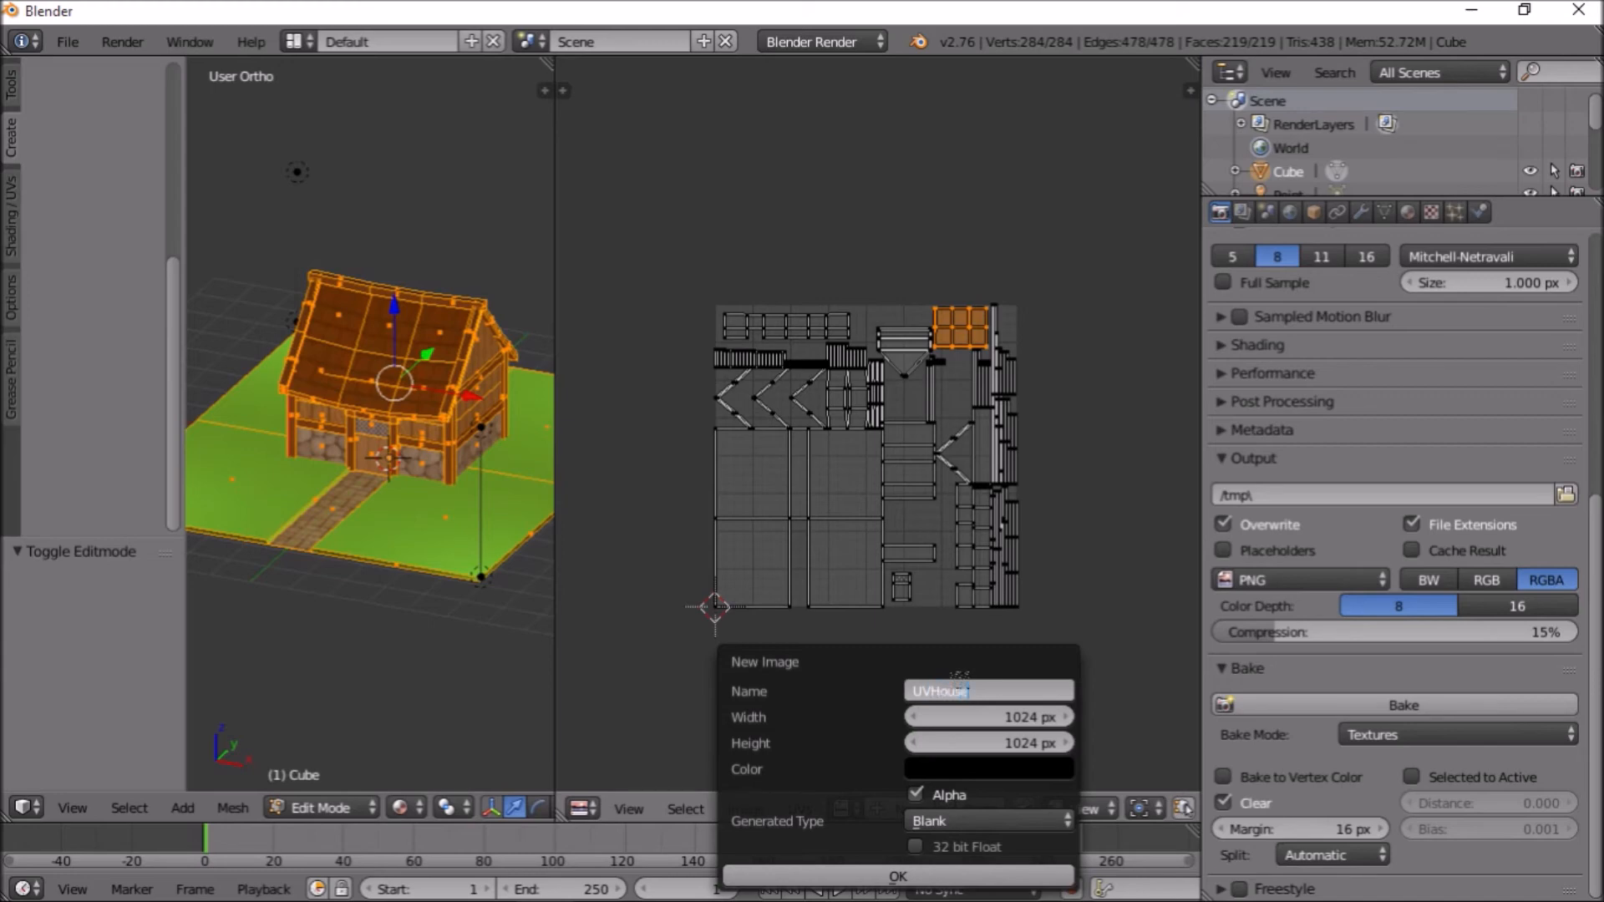
key(Return)
click(978, 719)
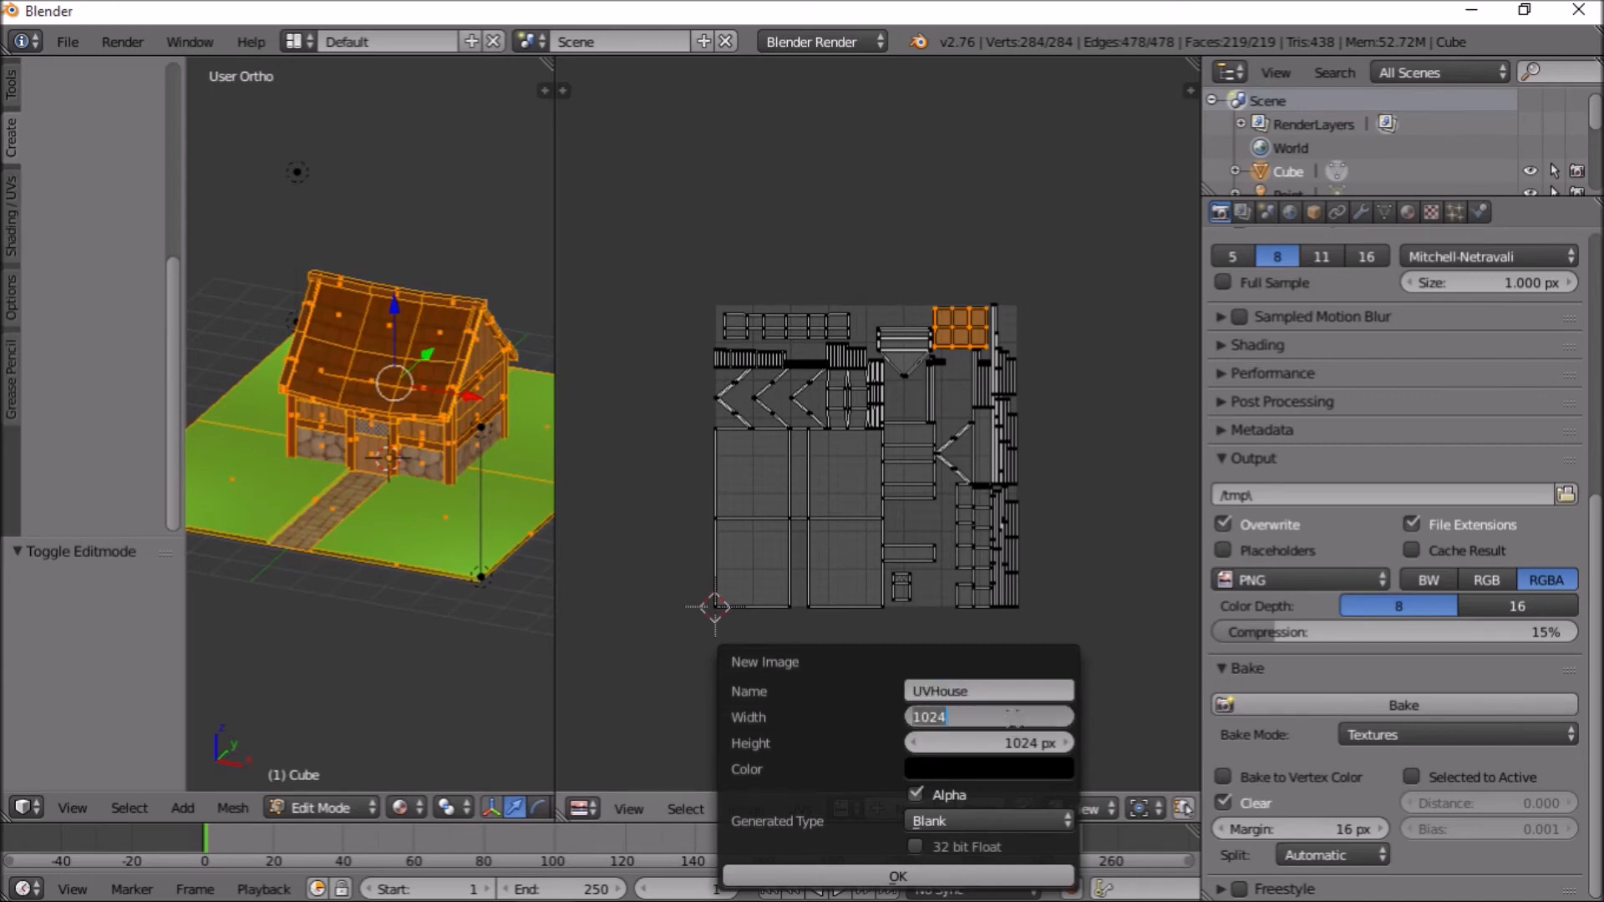
text(40)
key(Return)
click(1012, 743)
text(40)
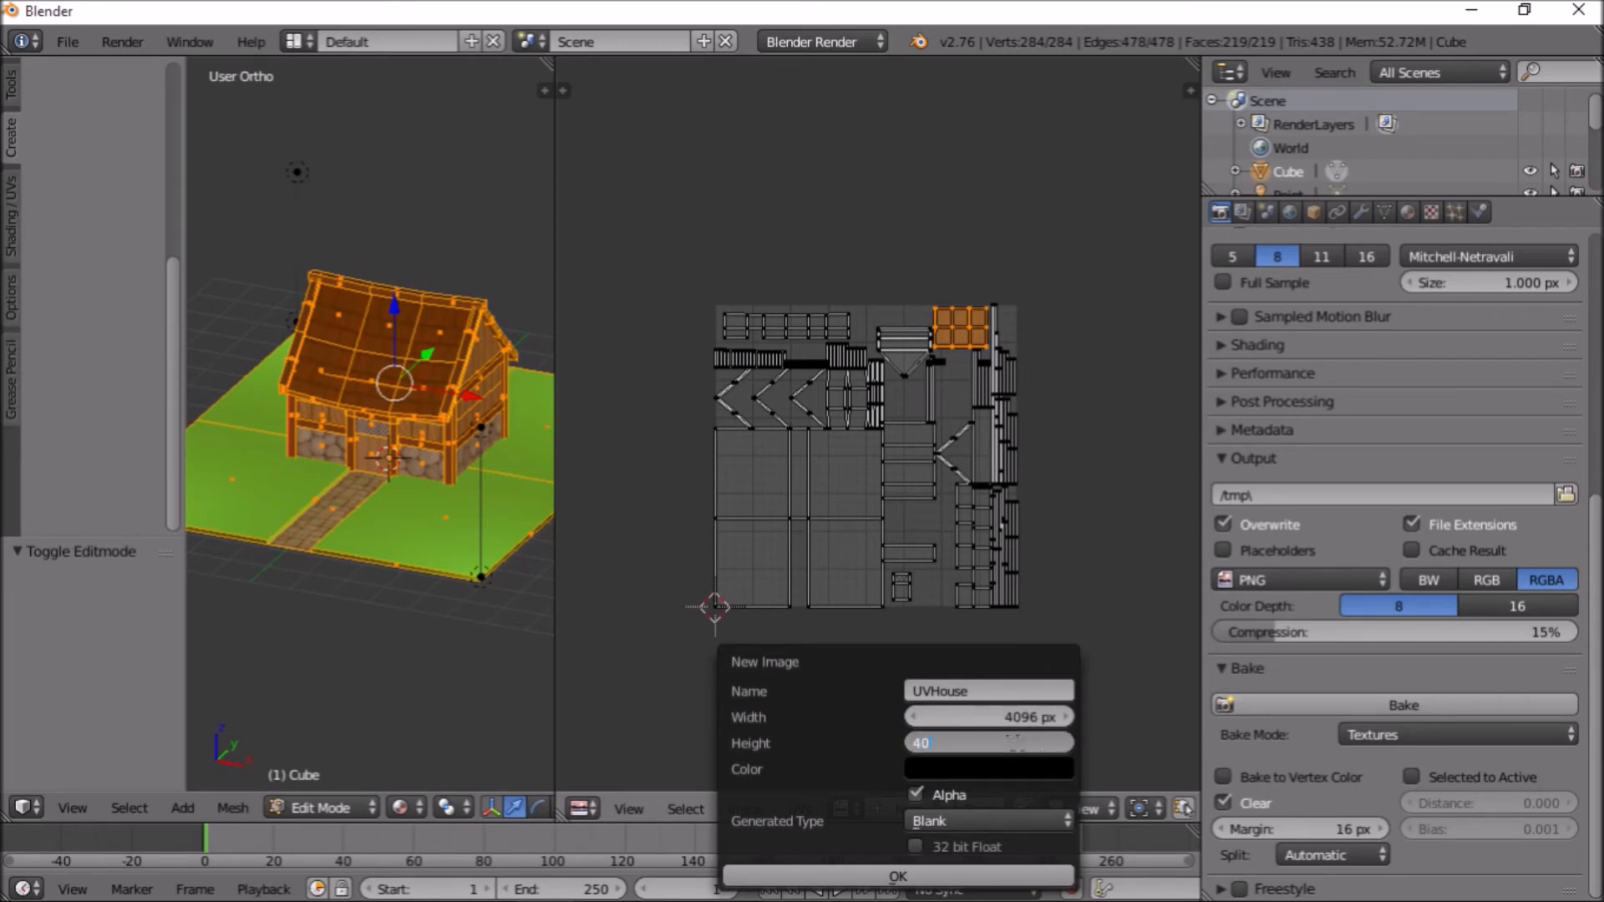
key(Return)
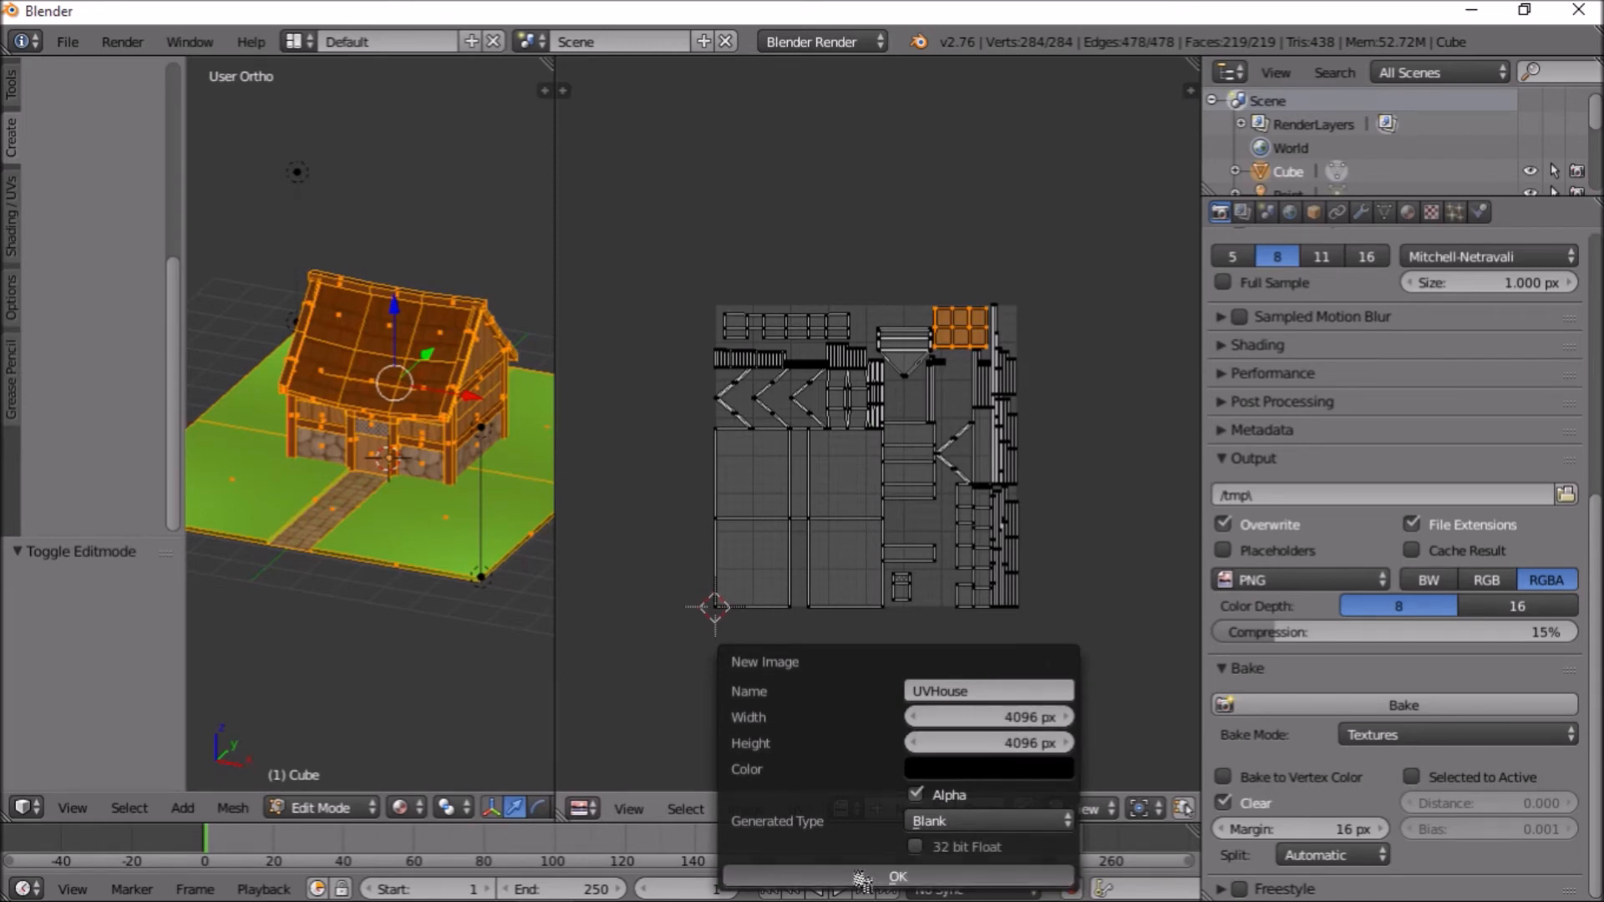
click(873, 873)
Bake the house's textures into the UVHouse image and save it as an image file on the desktop
scroll(953, 616, down, 8)
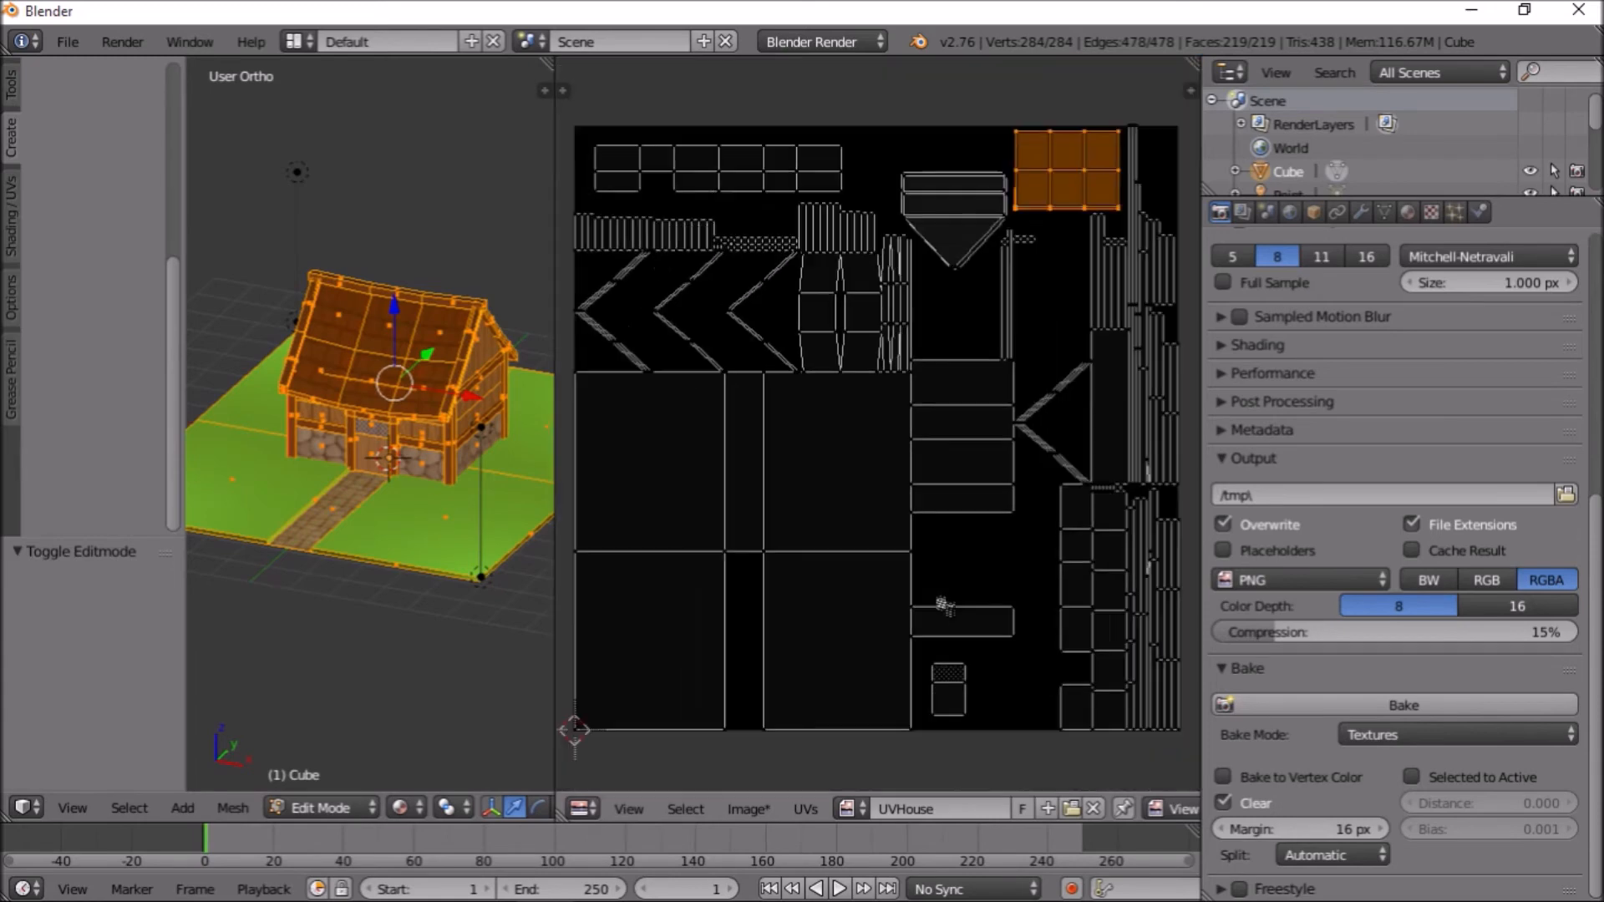
scroll(944, 606, up, 1)
drag(551, 485, 409, 485)
click(1426, 702)
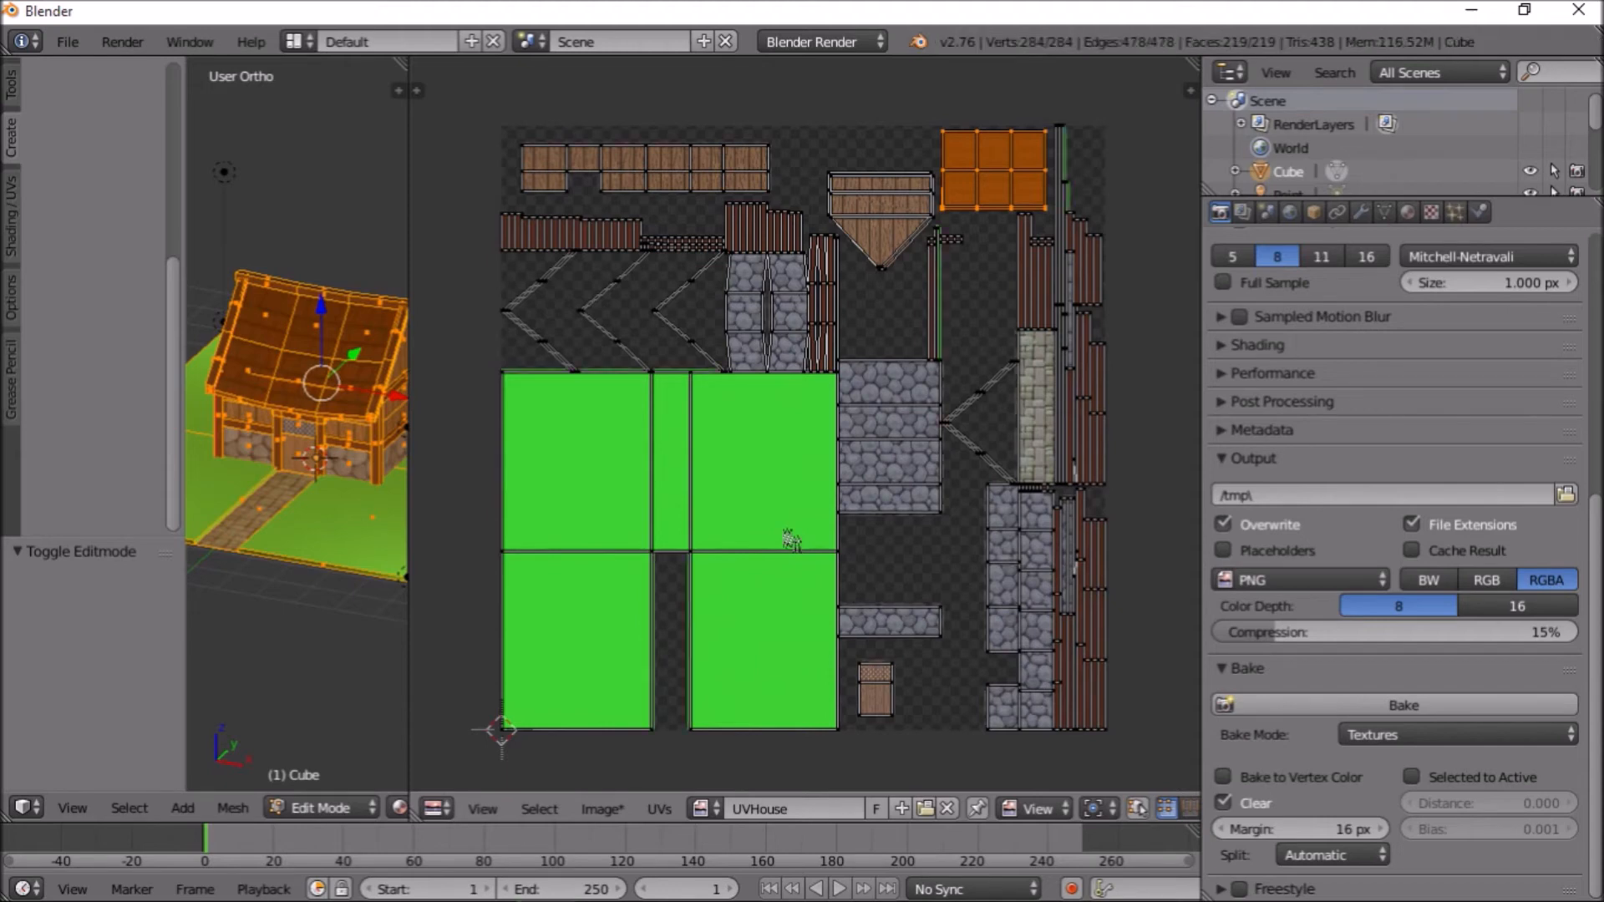
click(599, 809)
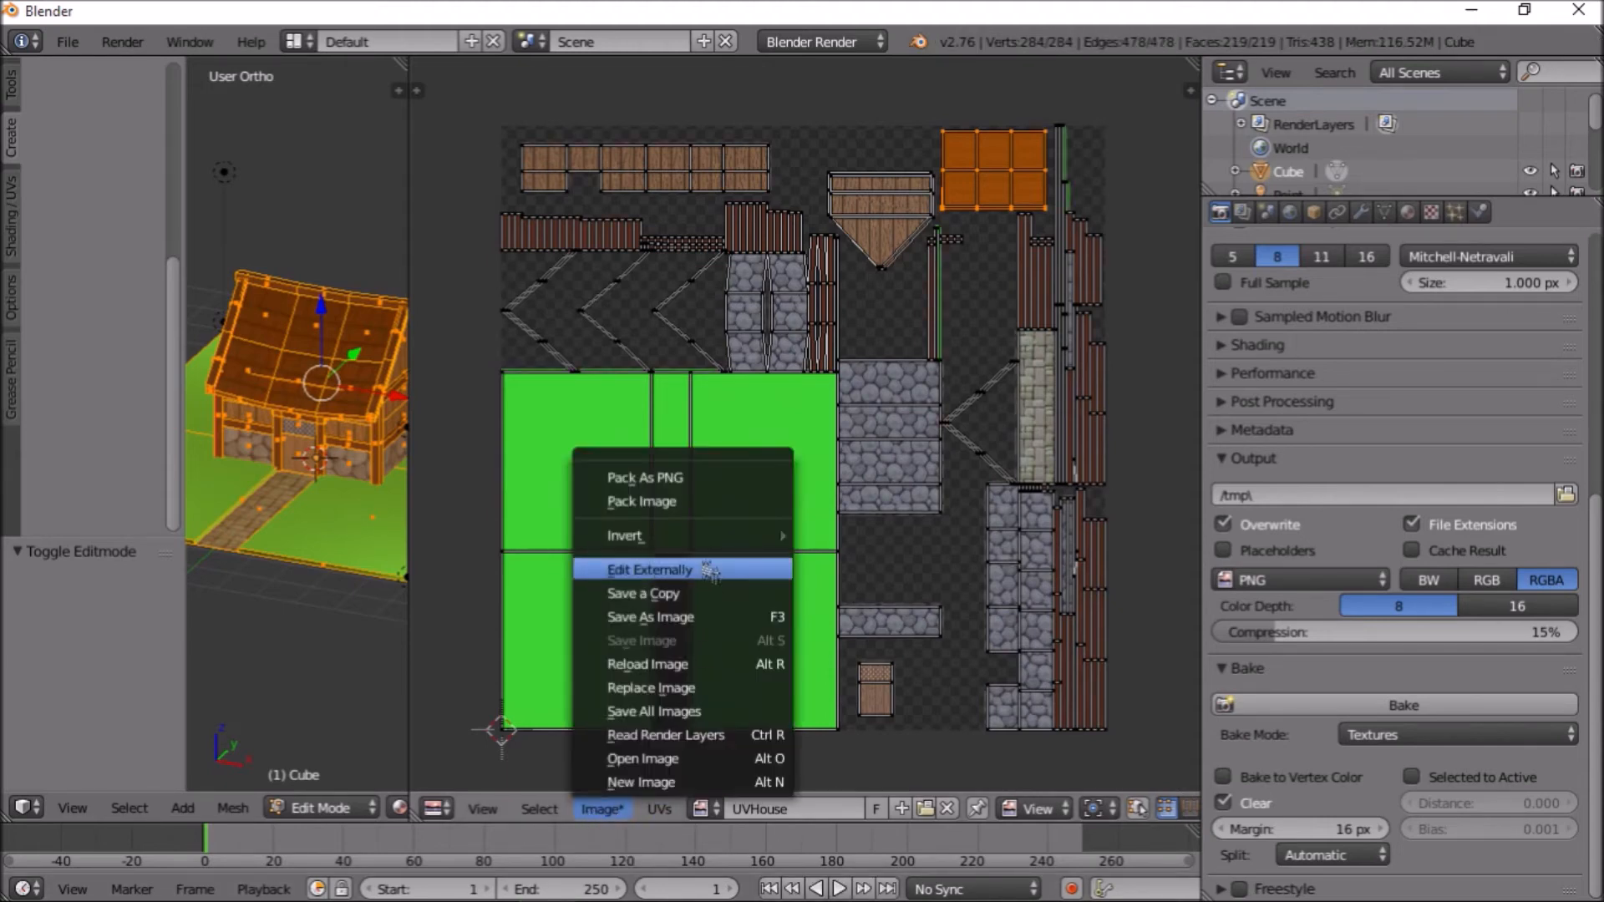
click(668, 617)
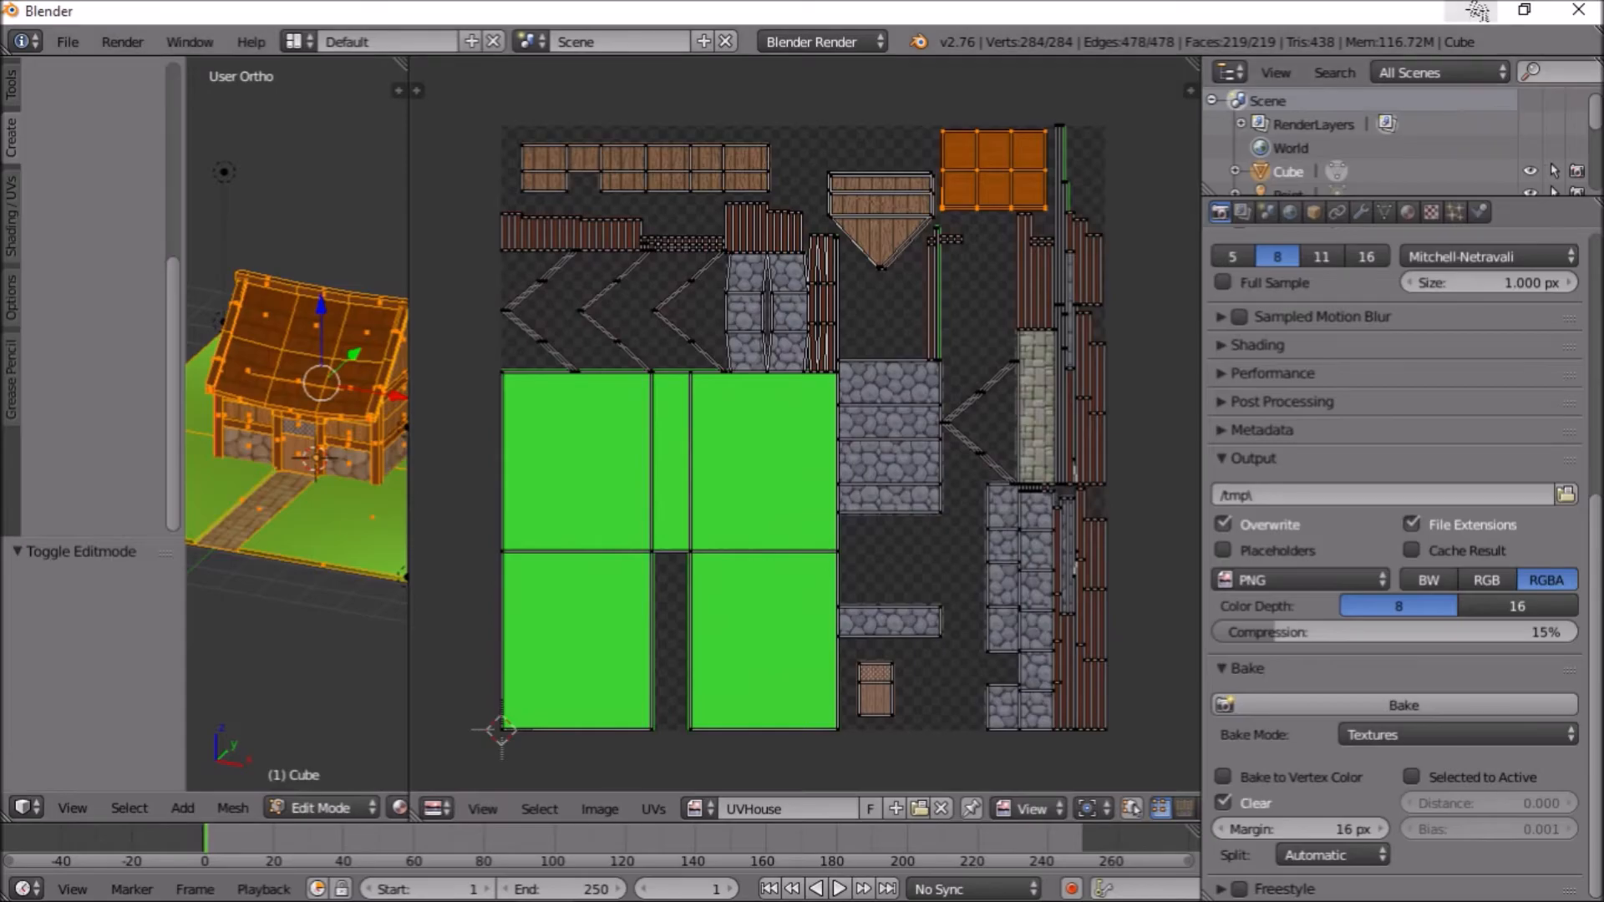
Minimize the open windows down to the desktop and launch Unity
click(1471, 11)
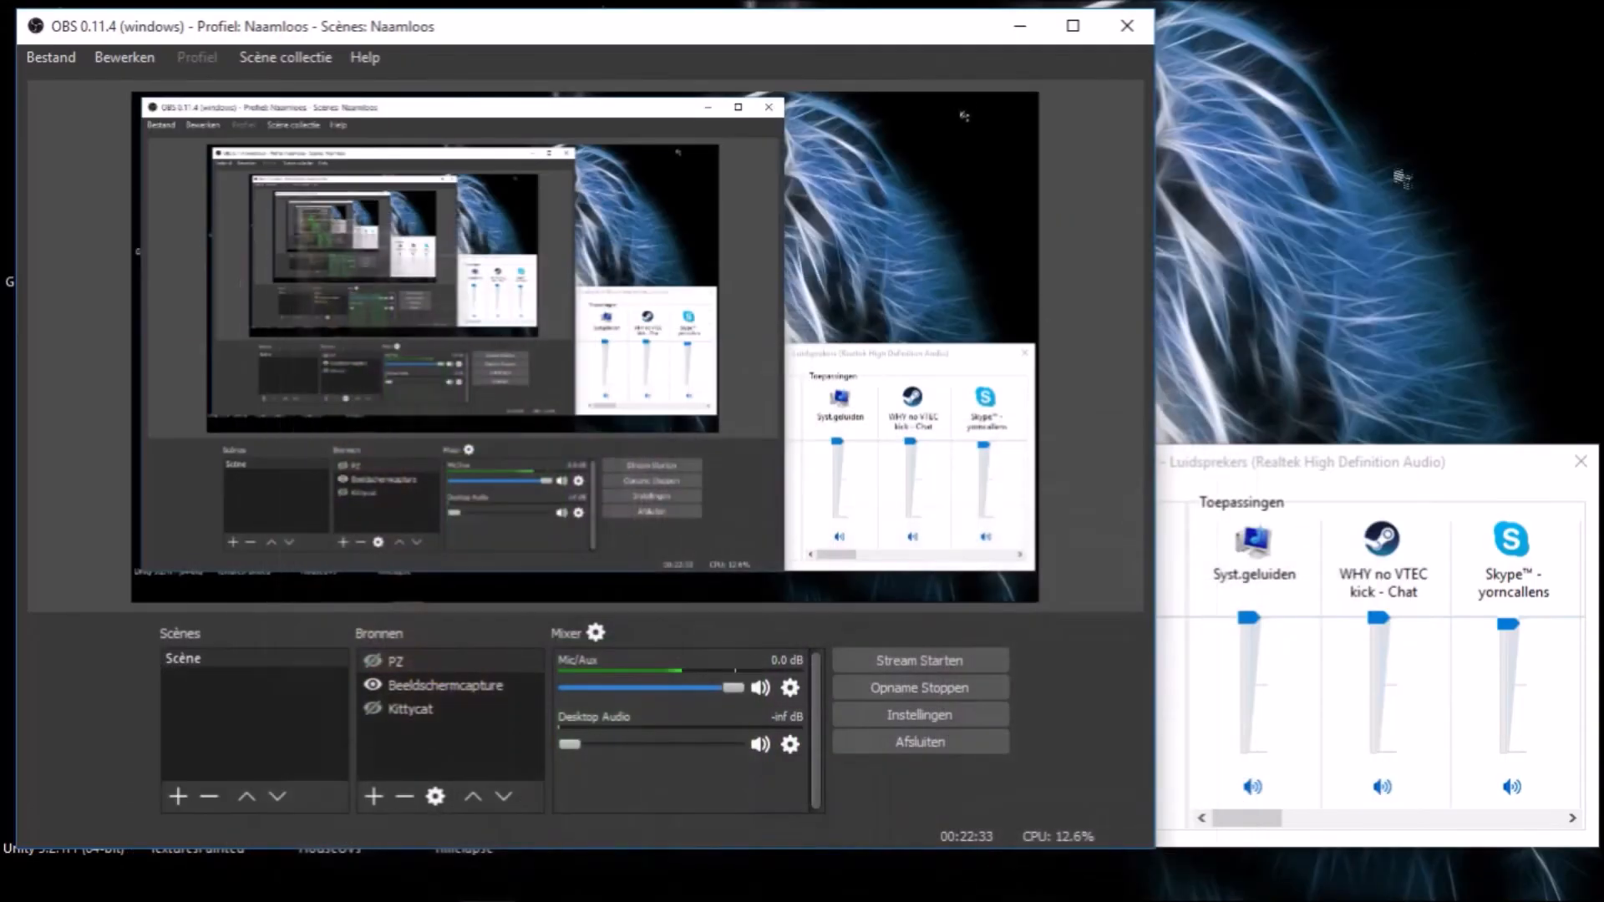
click(1021, 34)
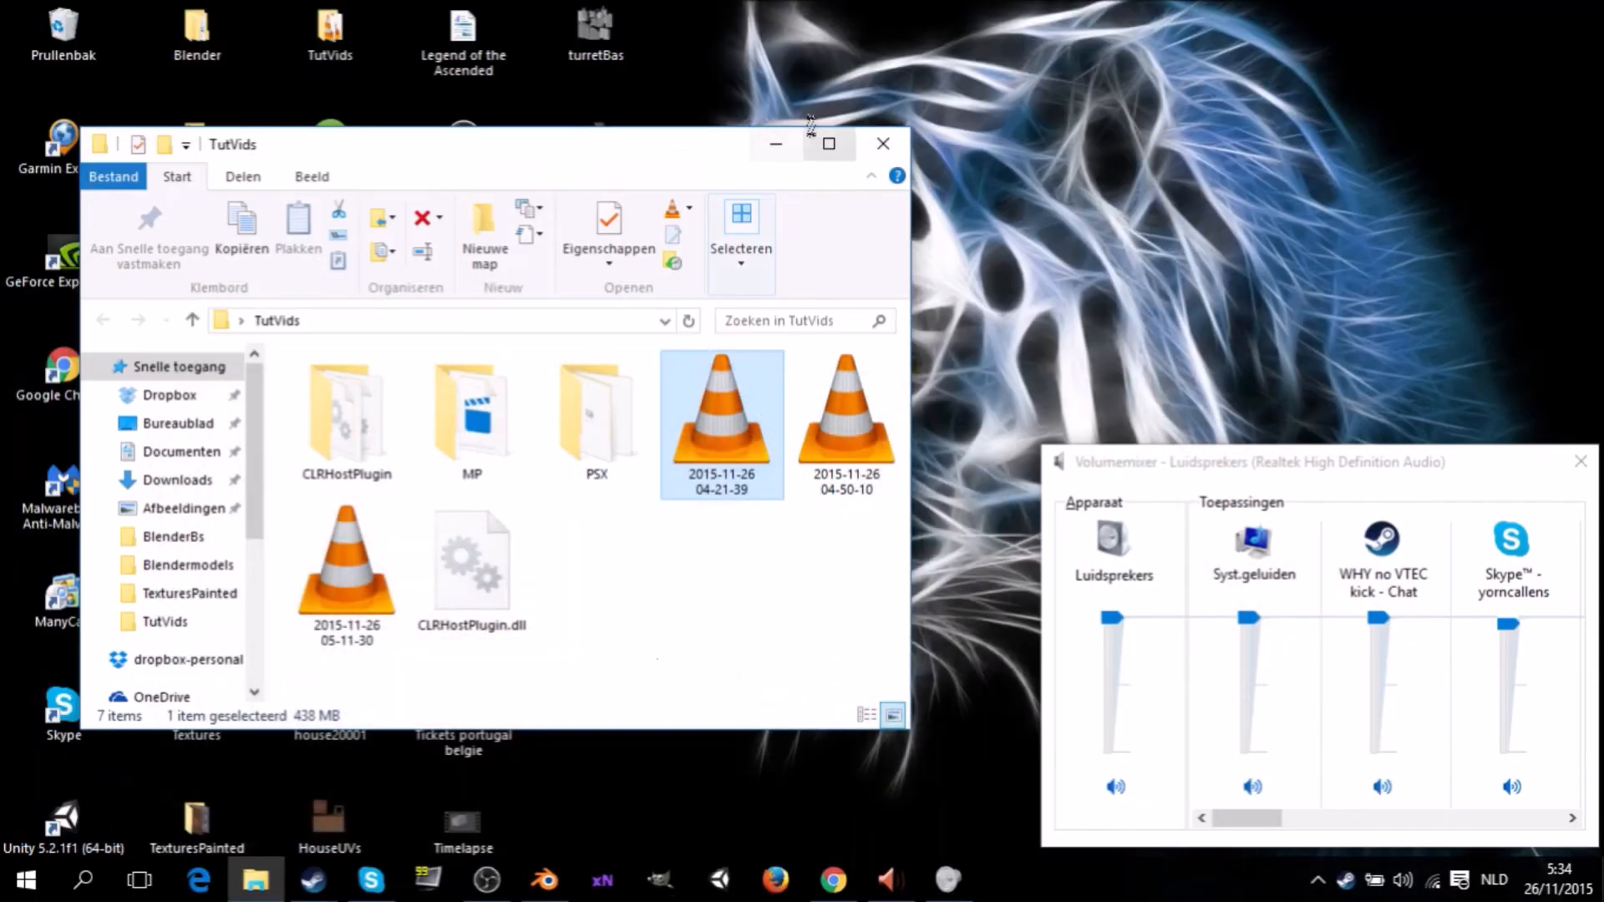
click(819, 136)
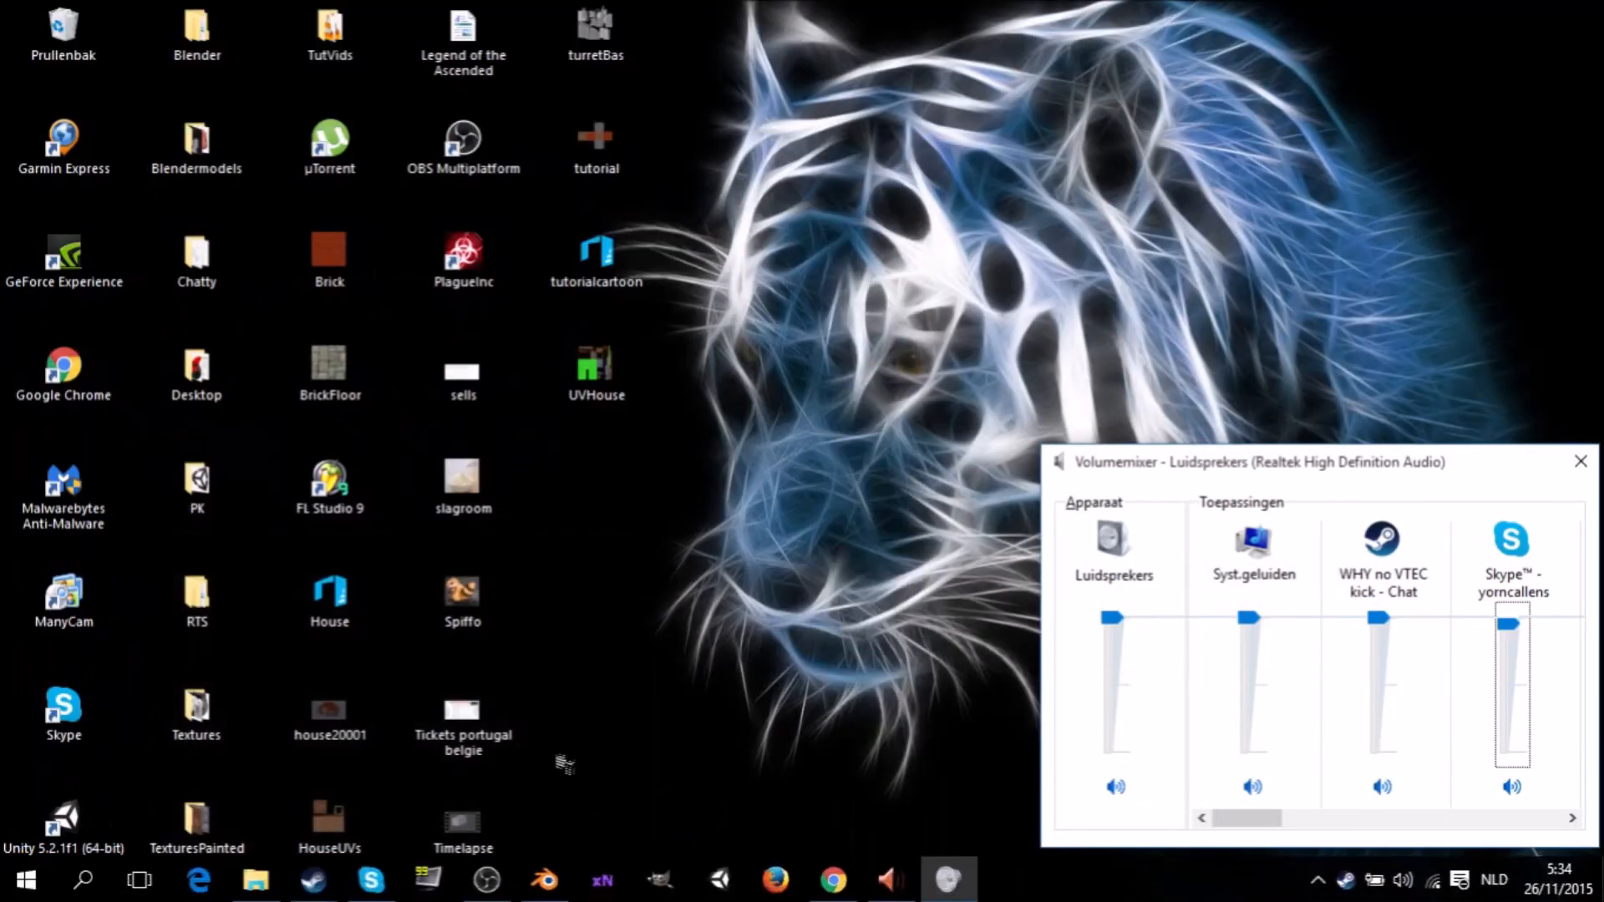
click(720, 883)
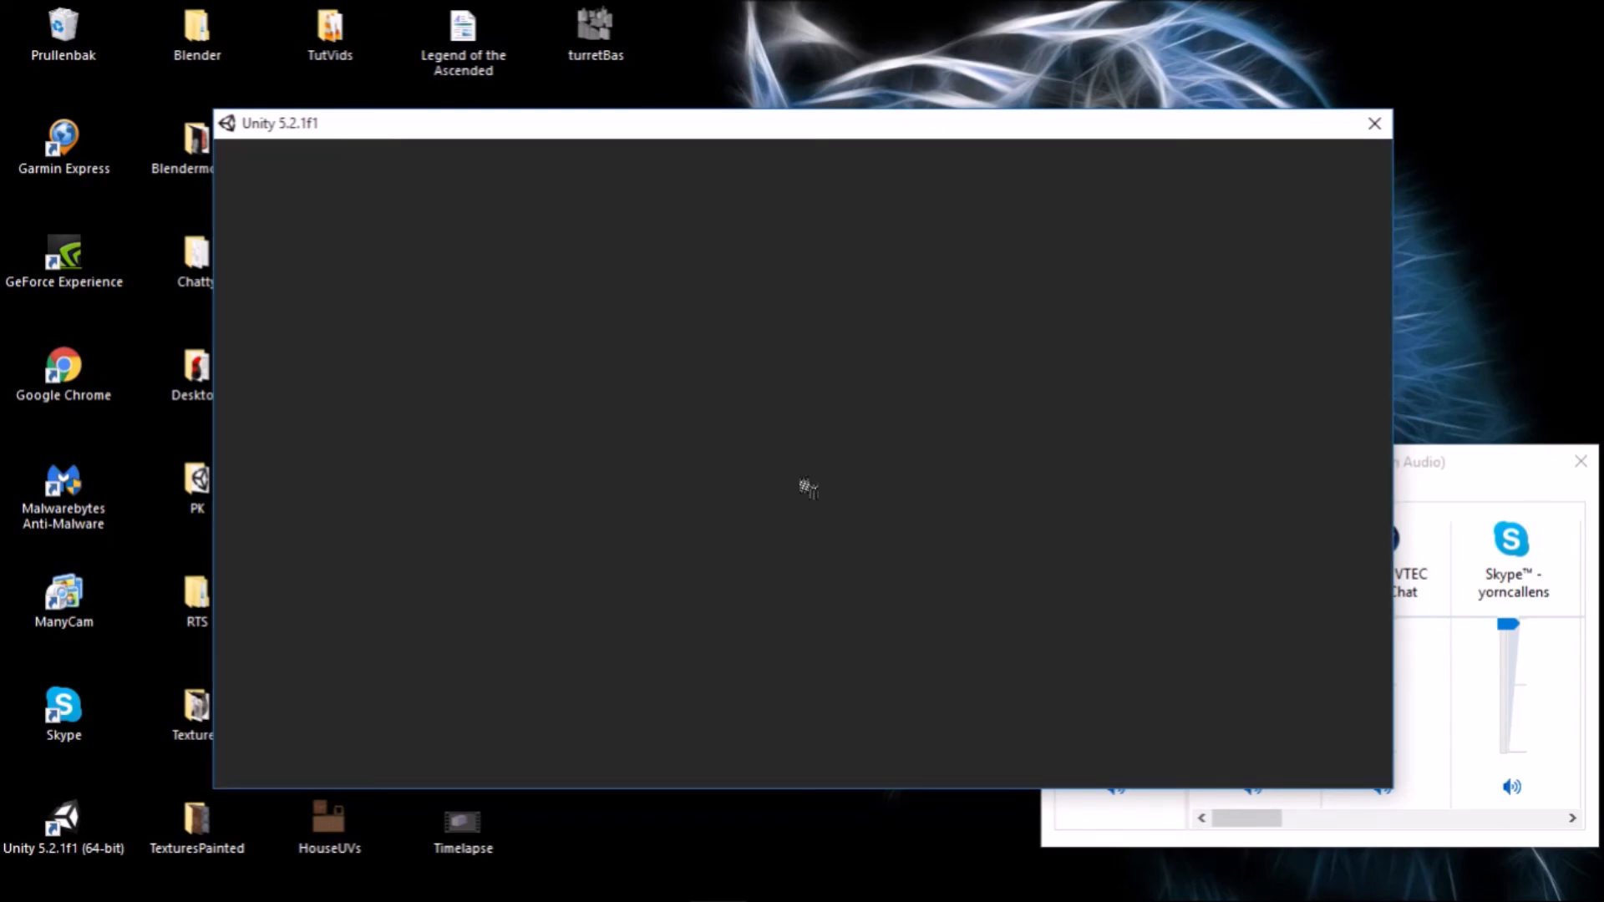
Switch back to Blender, leave Edit Mode and start a Wavefront (.obj) export of the house
mouse_move(620, 851)
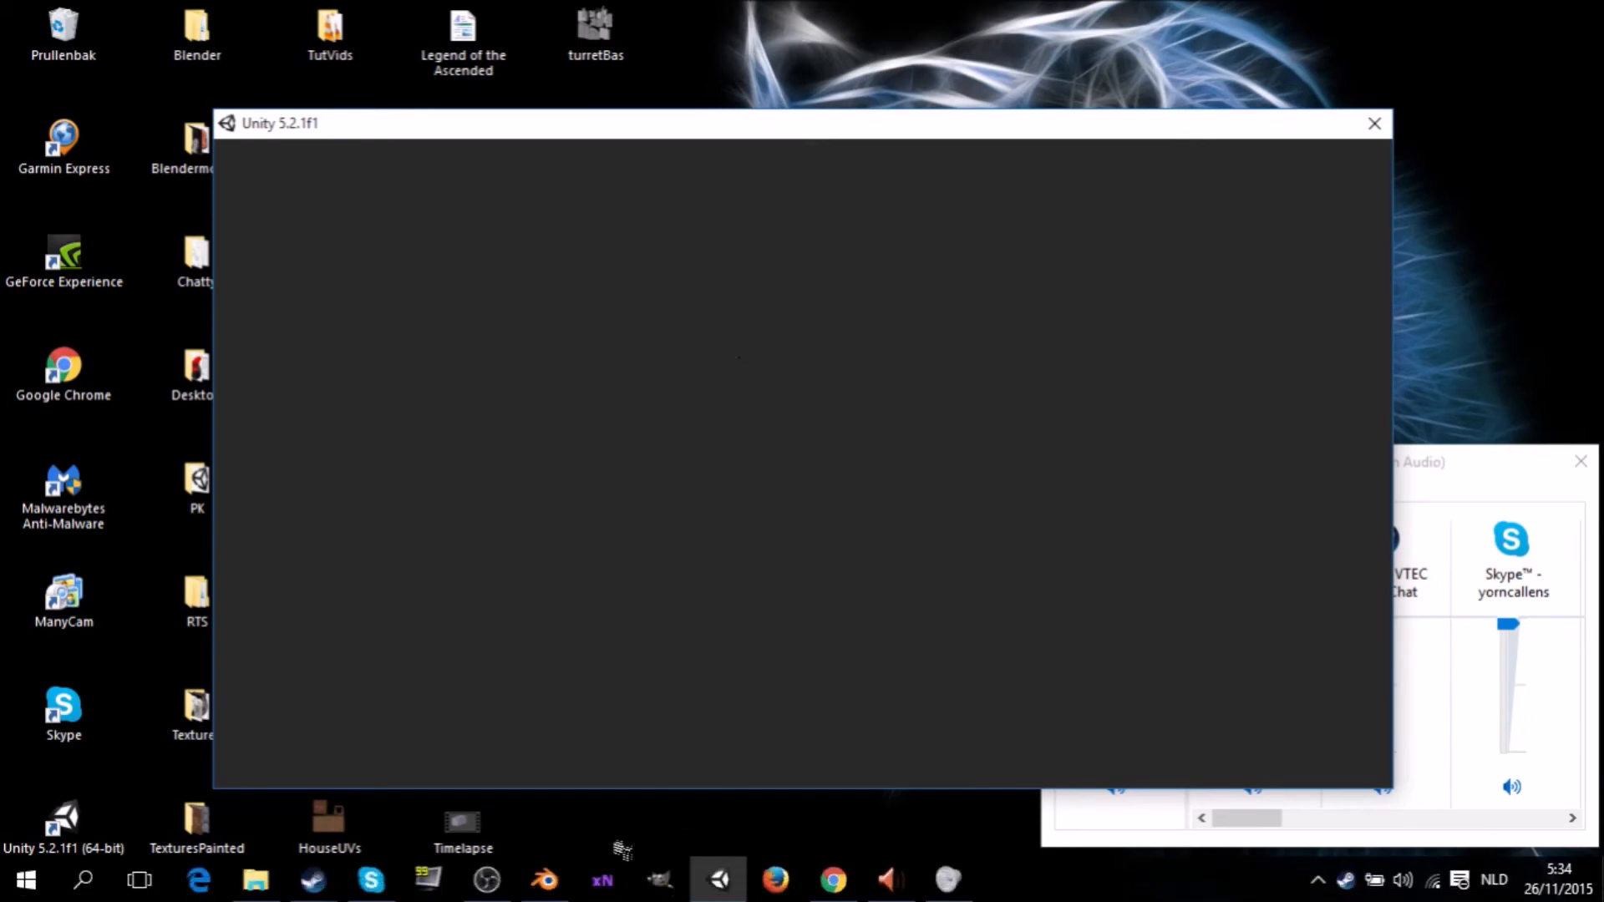
click(531, 887)
key(Tab)
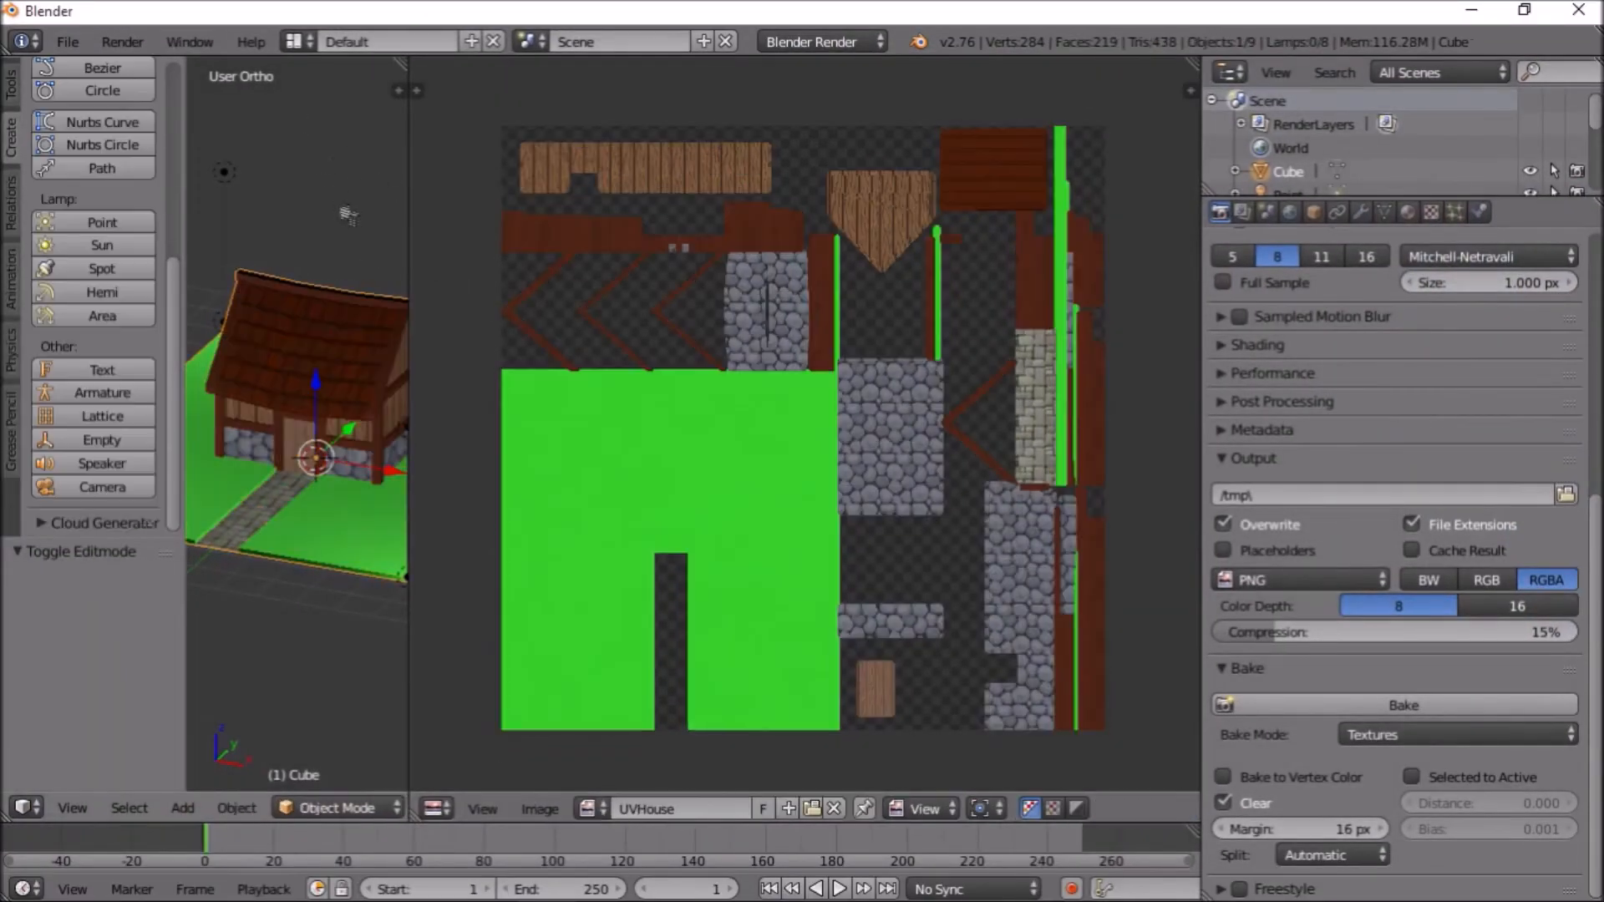
click(68, 42)
mouse_move(141, 493)
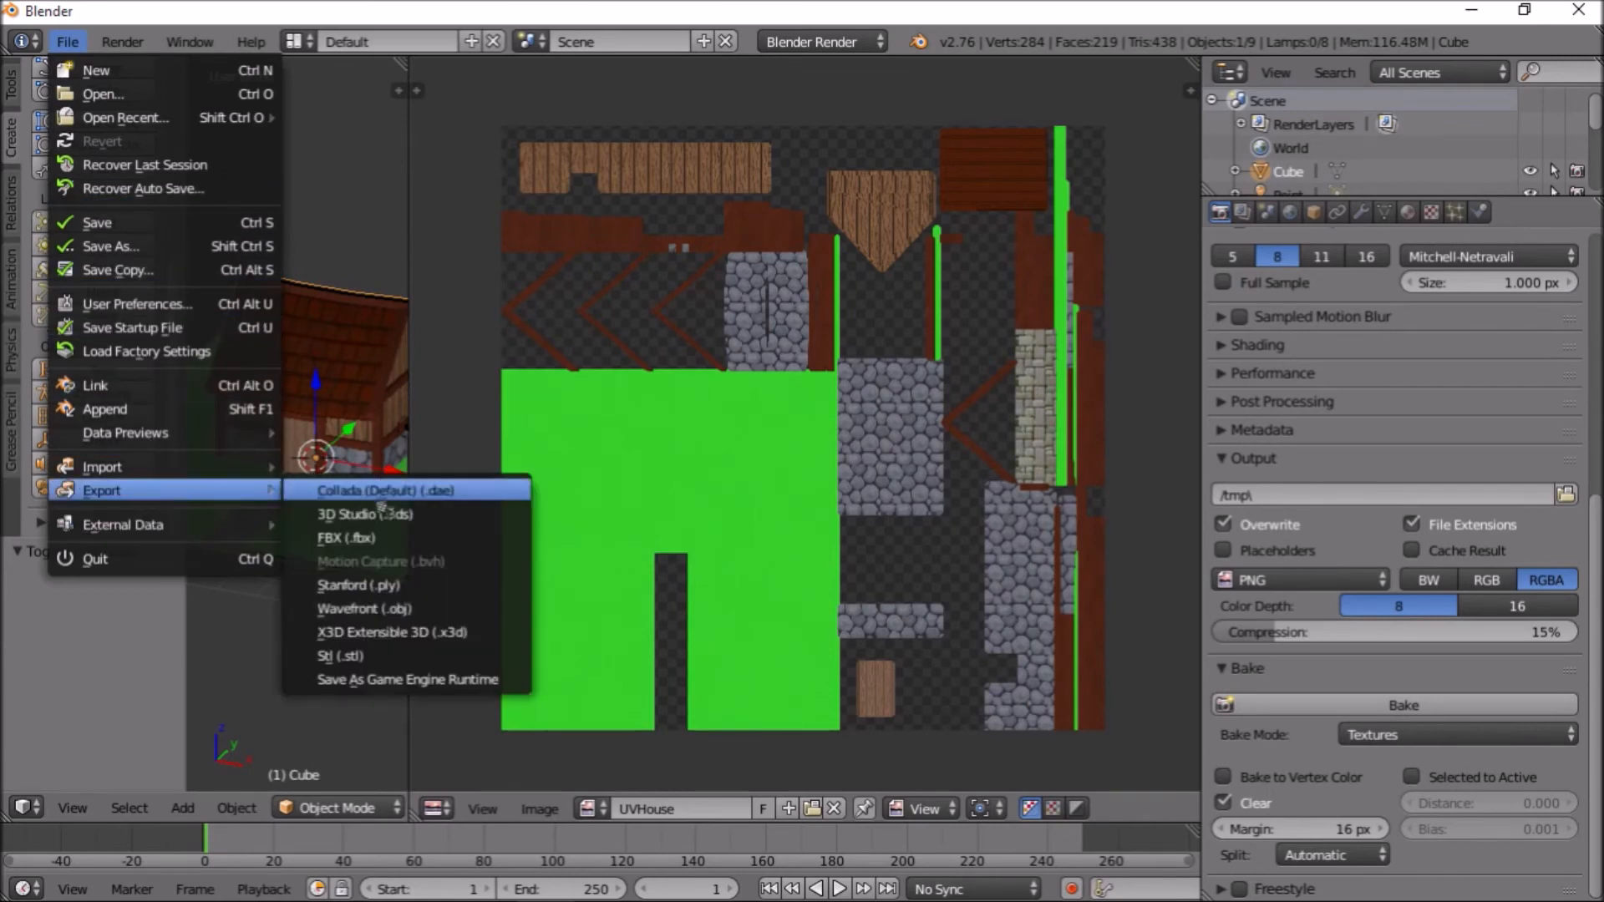
click(380, 613)
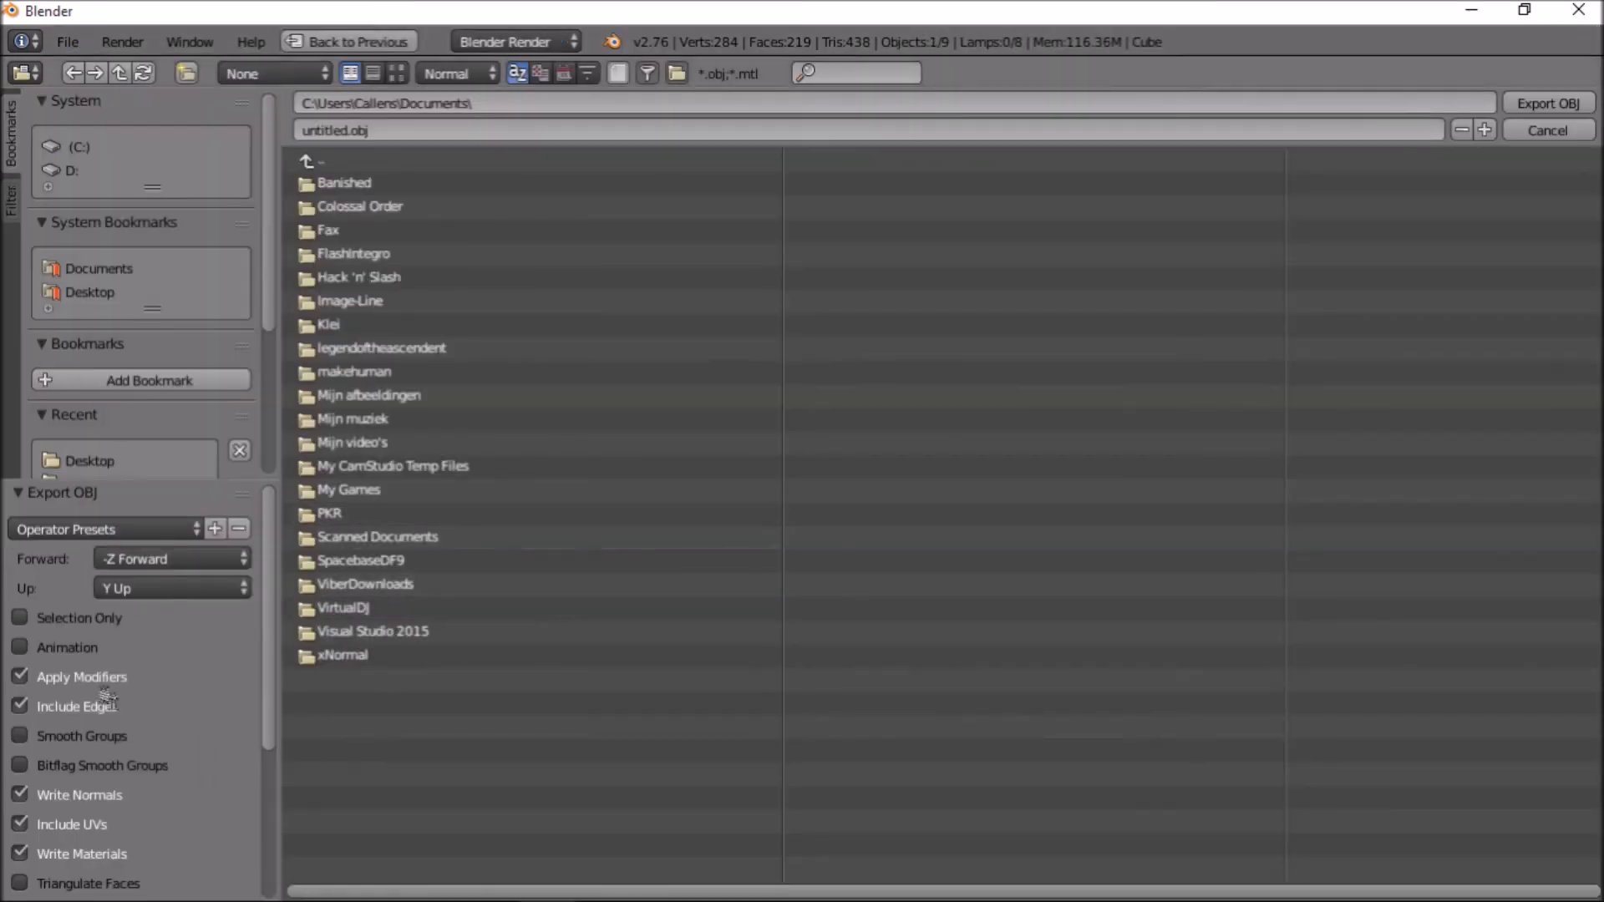
Export only the selected house to the desktop as HouseTutorial.obj, with Selection Only enabled and Write Materials disabled
scroll(96, 702, down, 5)
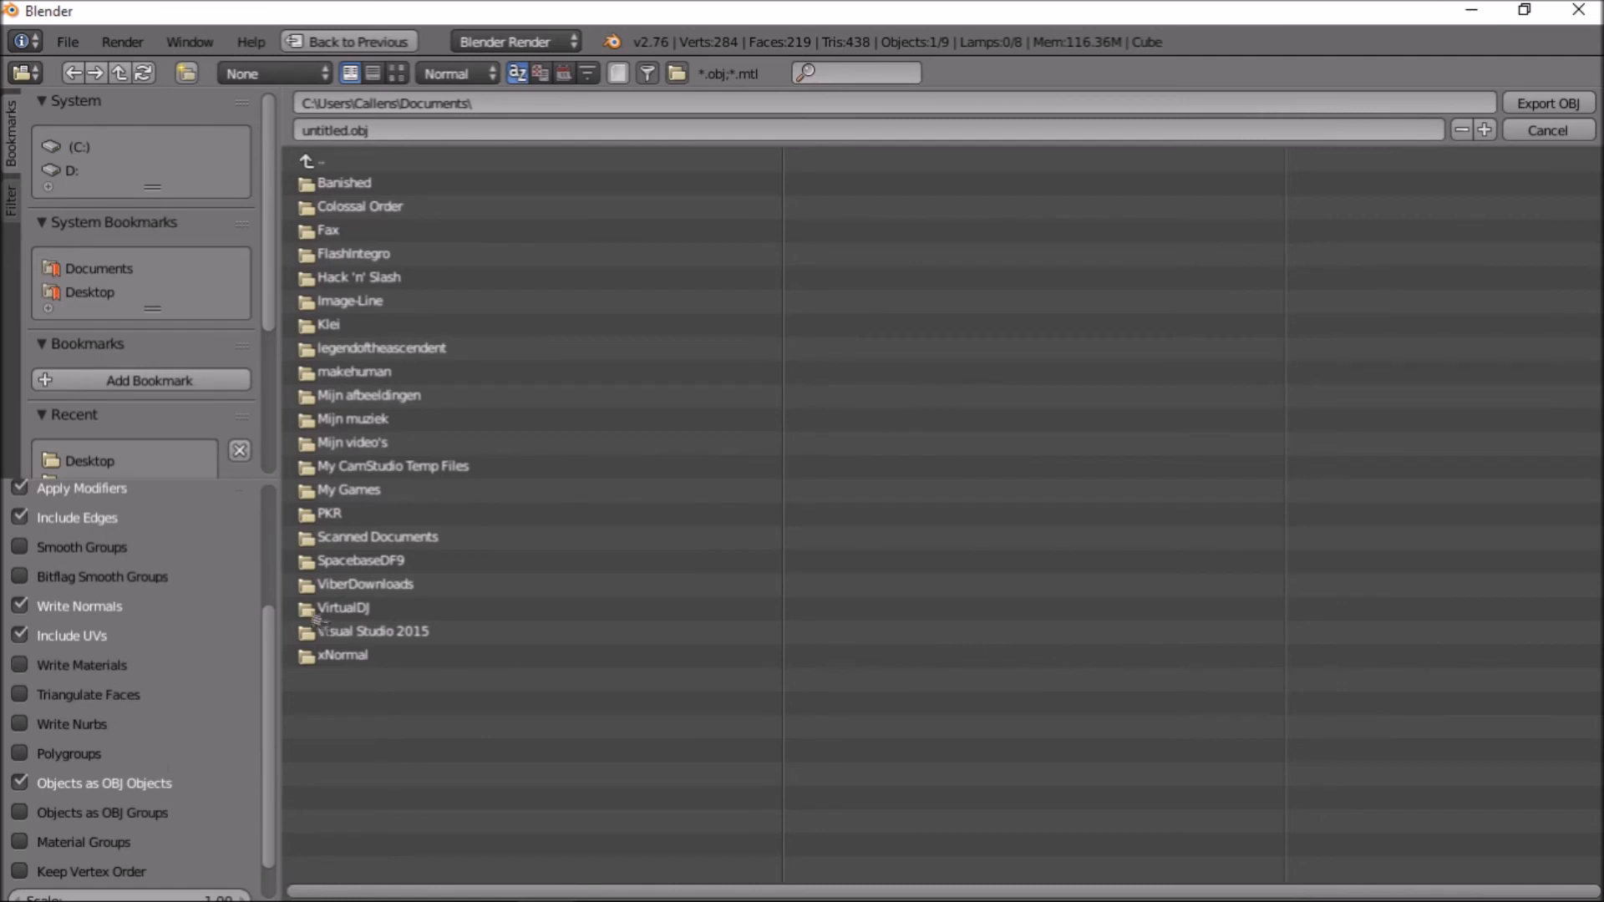
scroll(140, 652, up, 5)
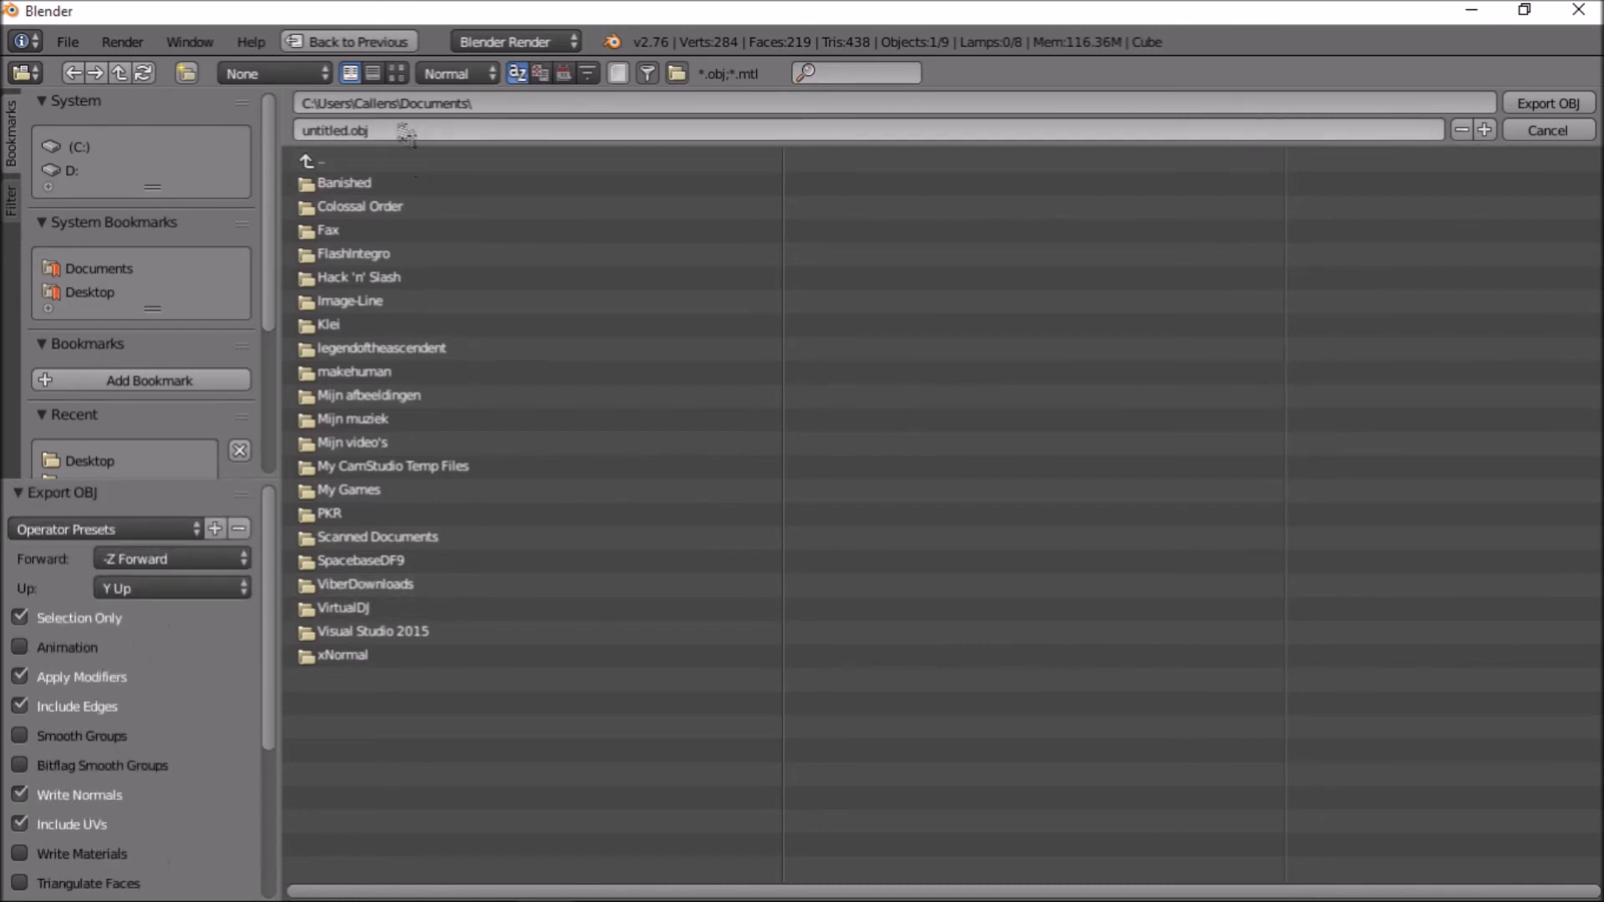
click(348, 130)
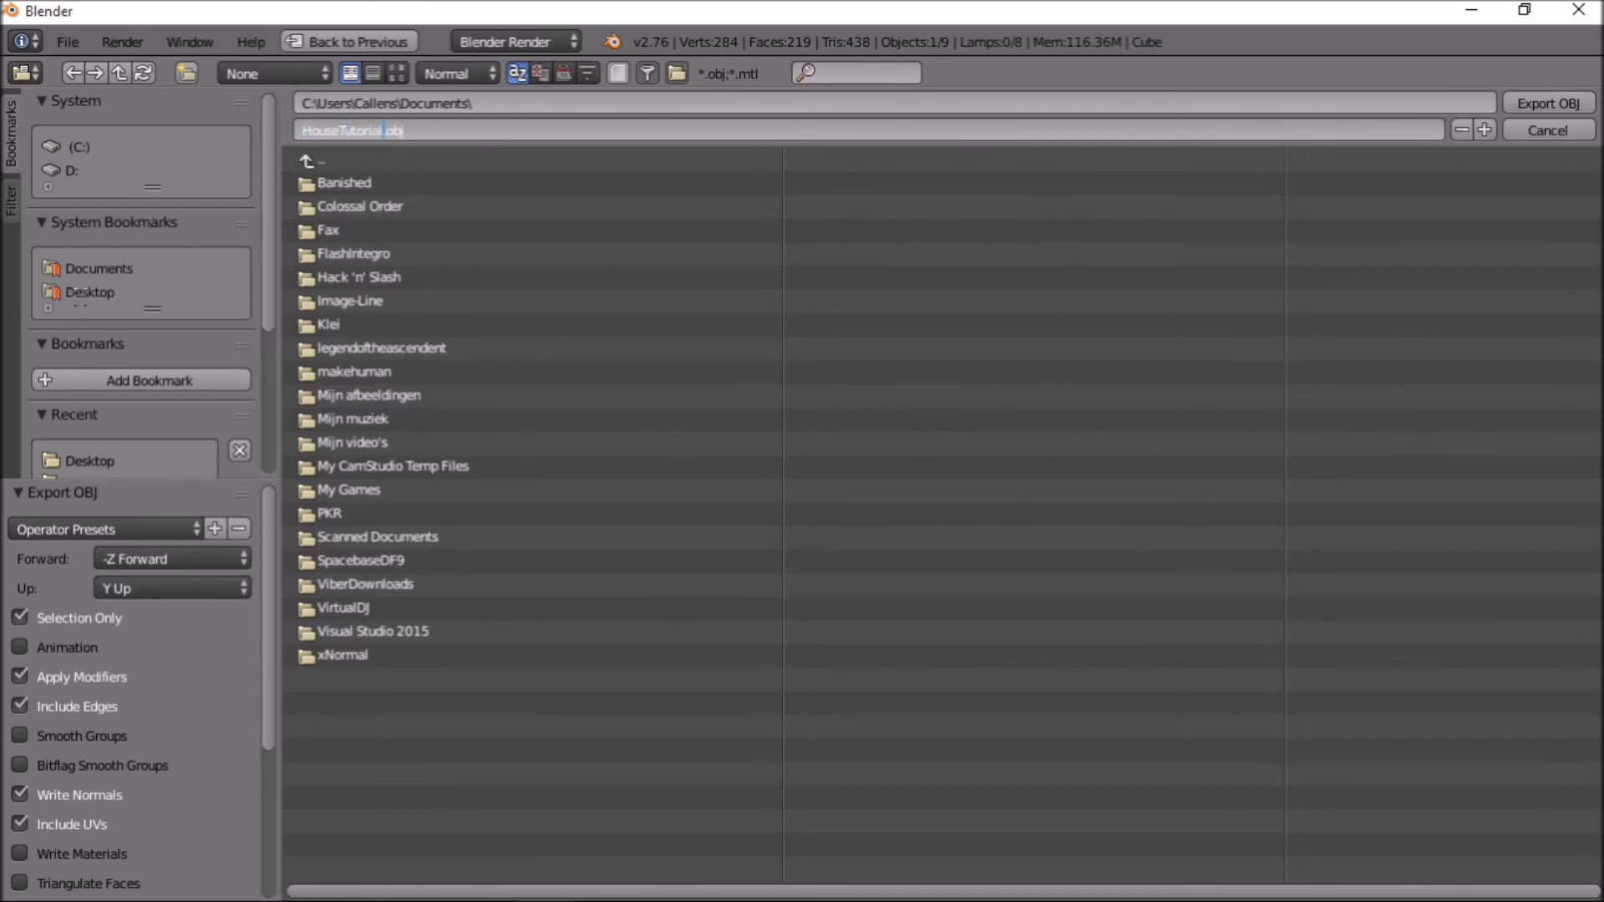
click(129, 294)
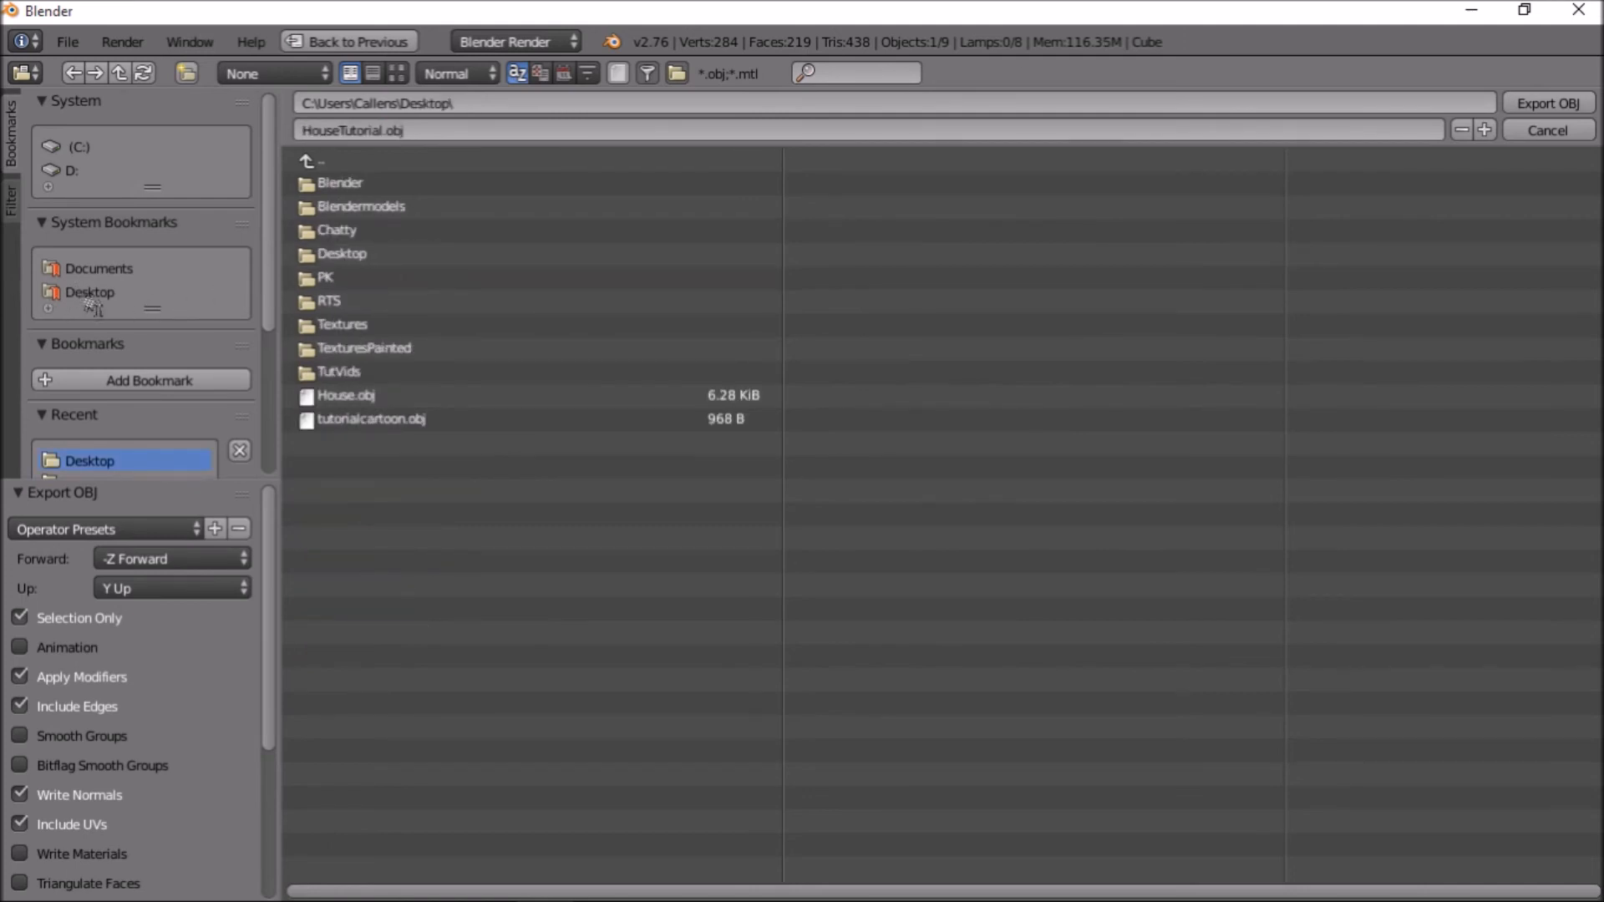
click(1546, 103)
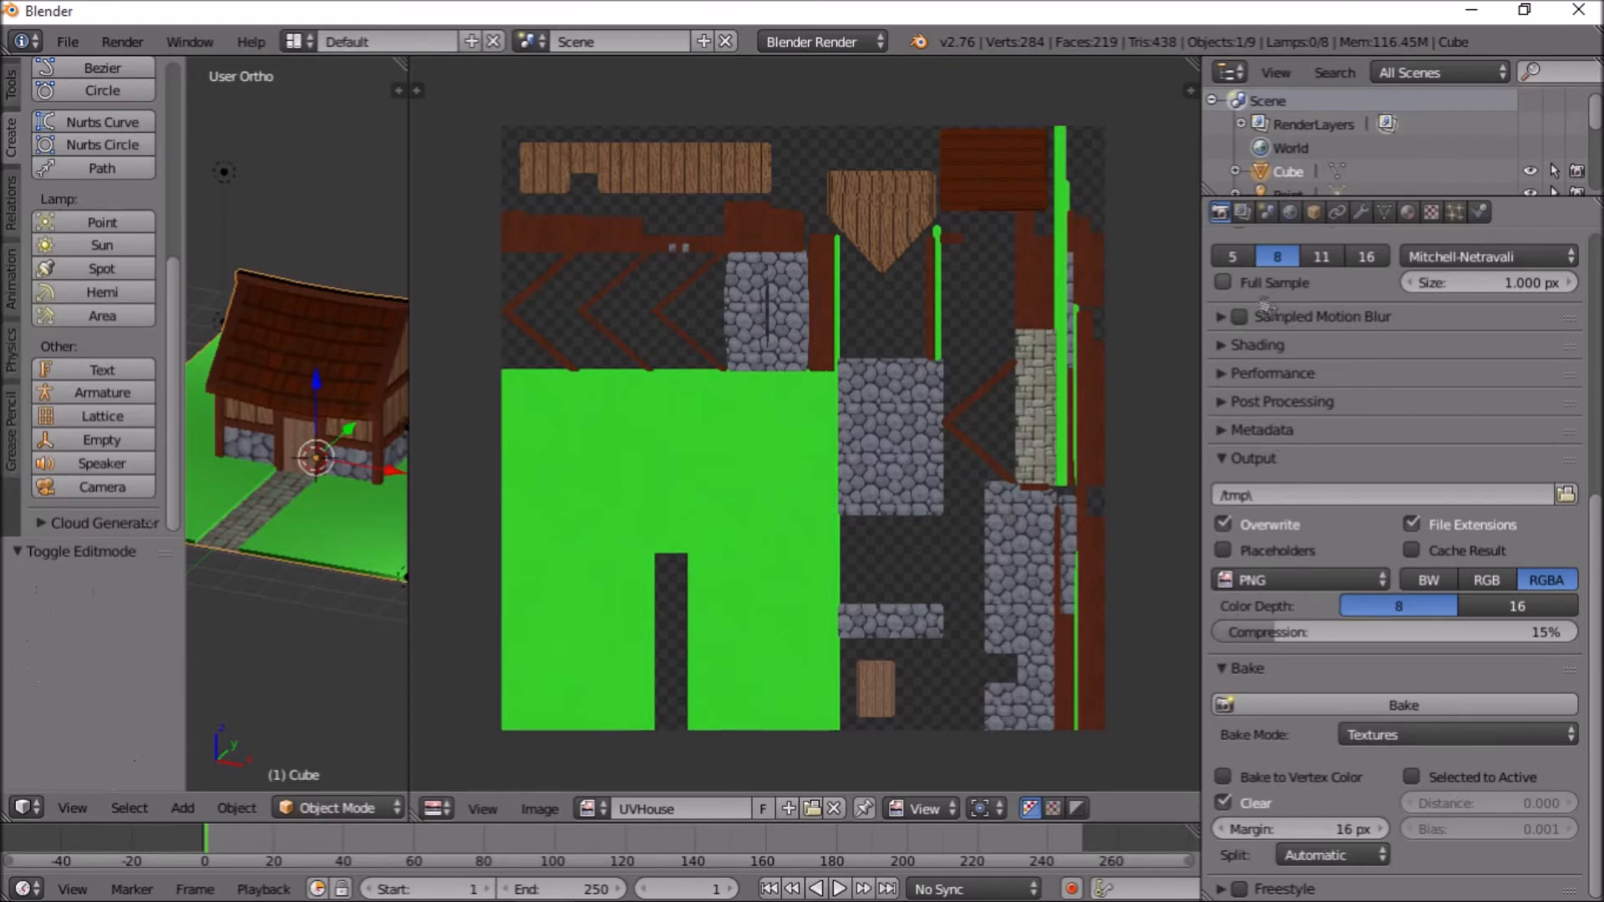
scroll(673, 493, down, 2)
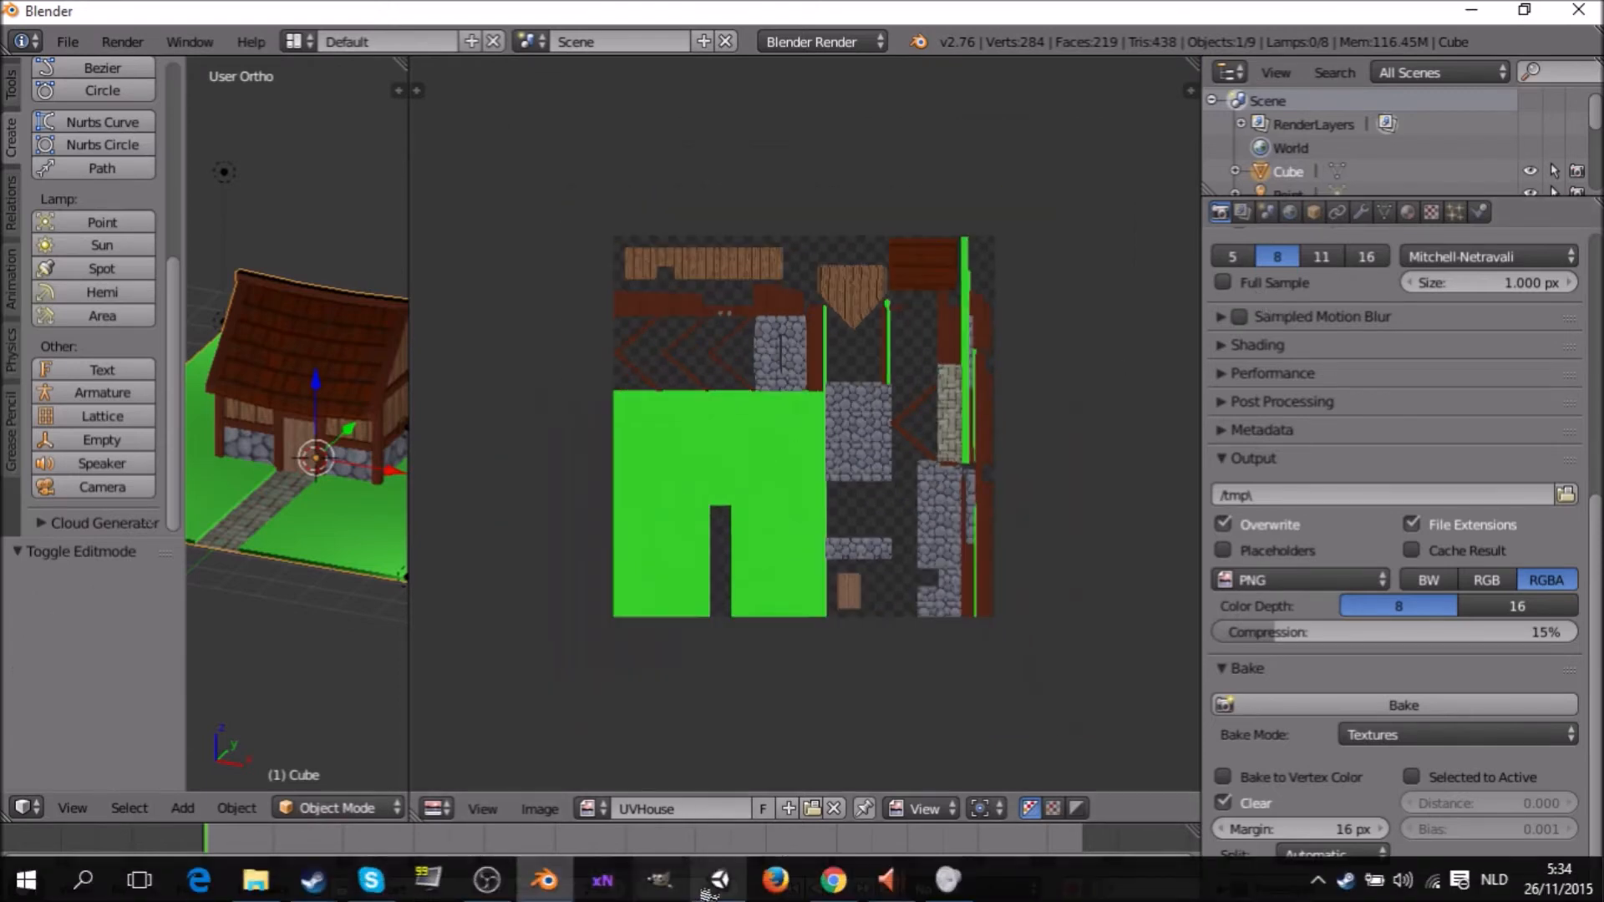
Switch to Unity, open the RTS project and look over the existing houses and characters in the scene
click(717, 882)
click(314, 316)
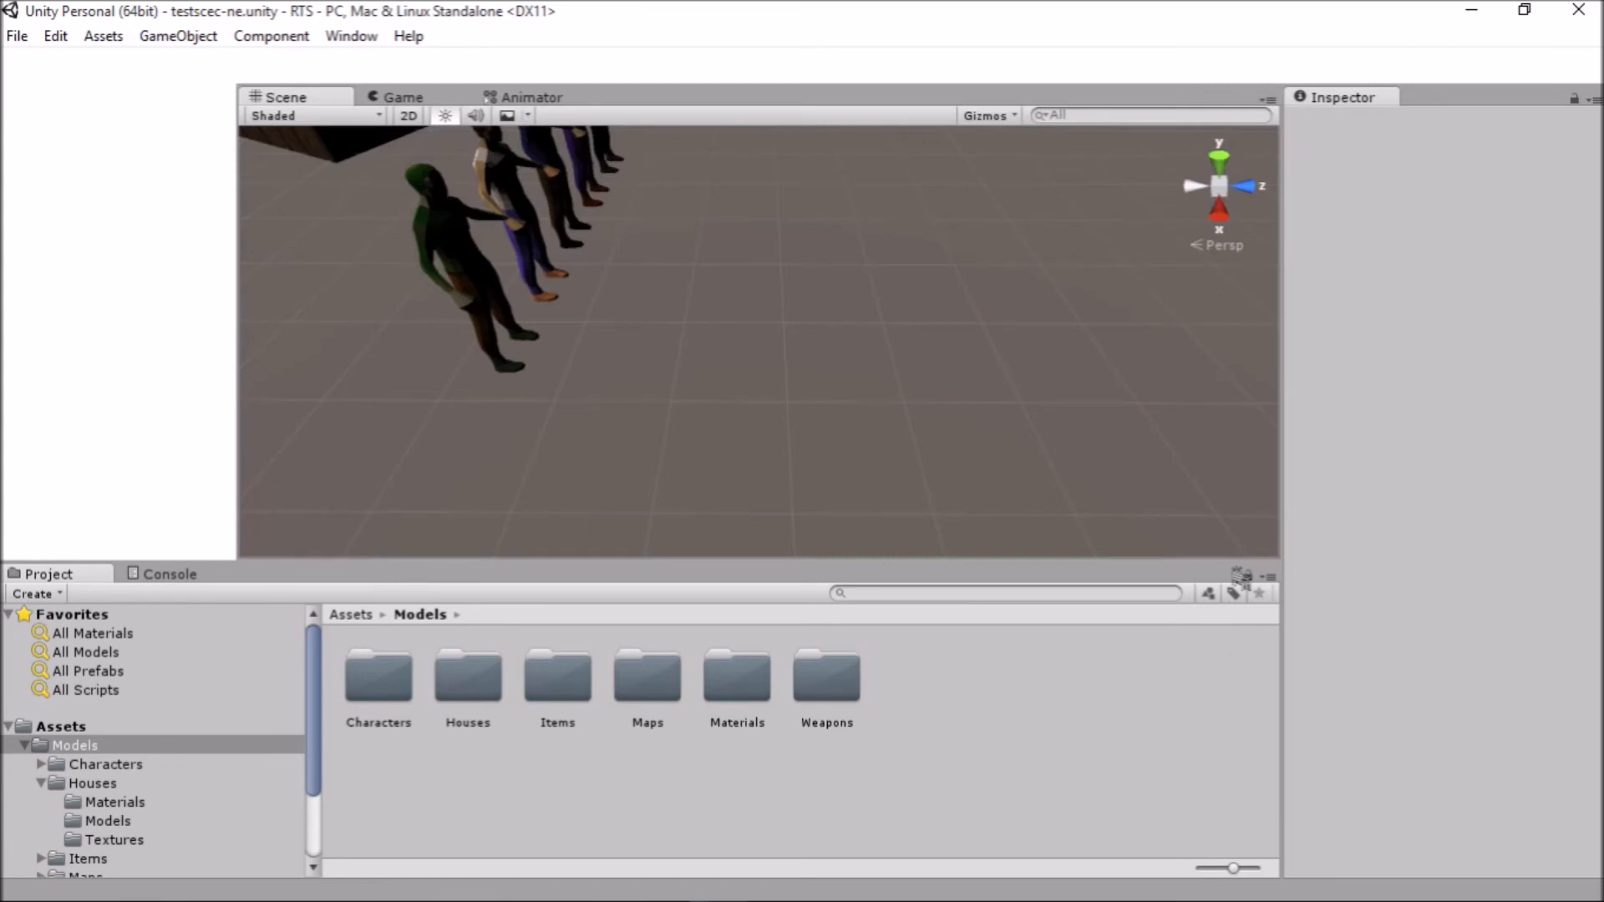
scroll(682, 375, down, 10)
right_drag(974, 372, 654, 375)
middle_drag(1111, 386, 993, 438)
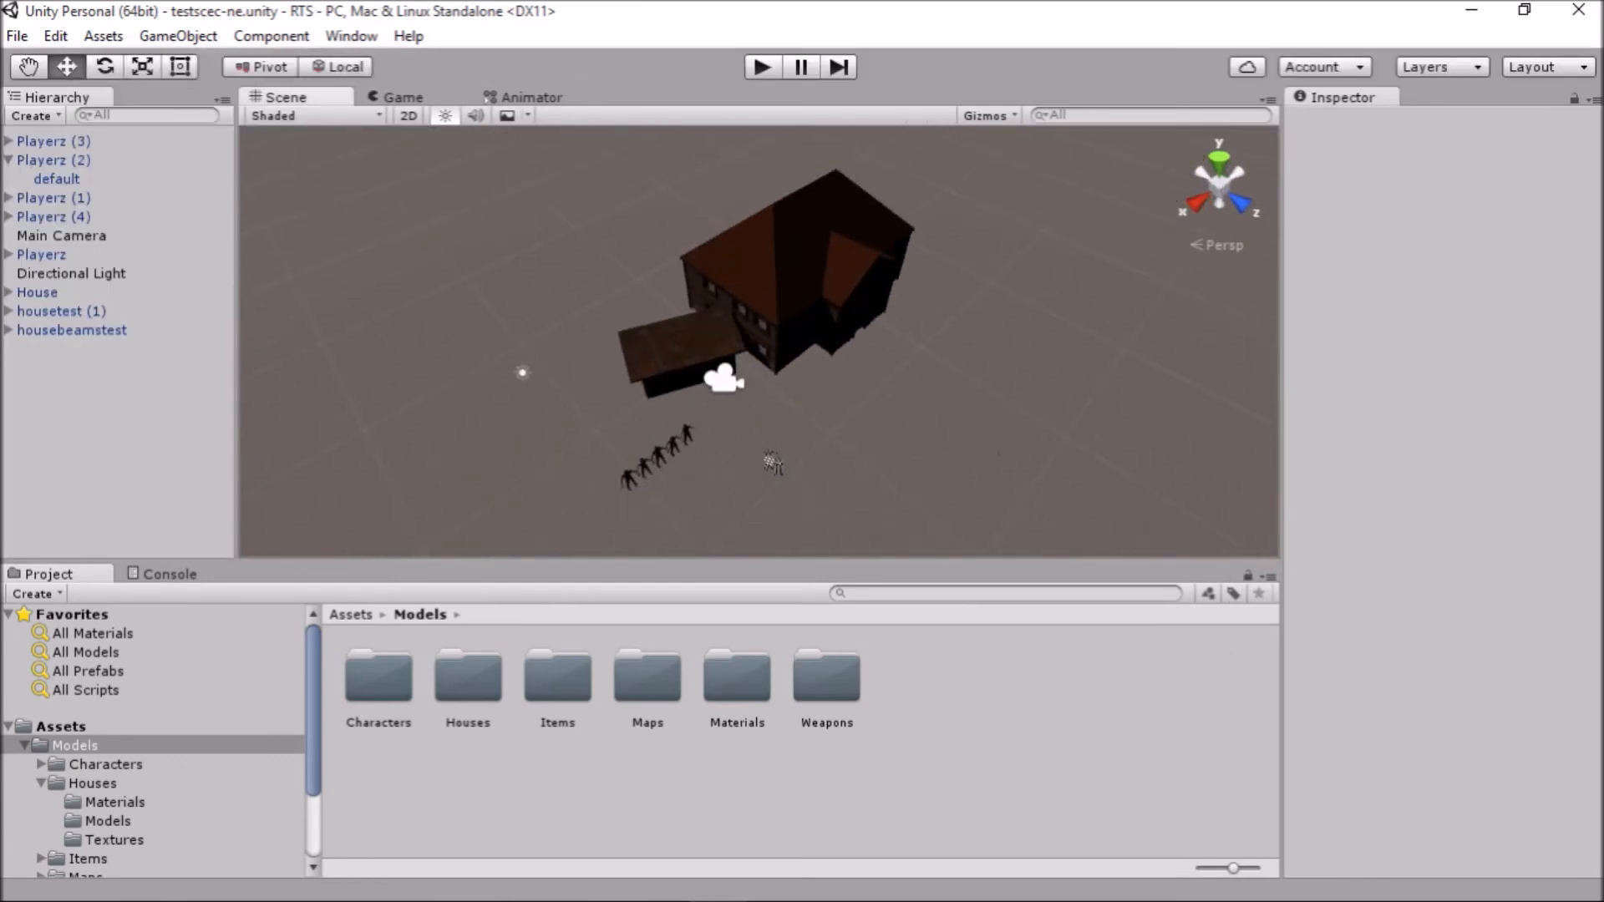
middle_drag(766, 453, 752, 421)
scroll(708, 351, up, 3)
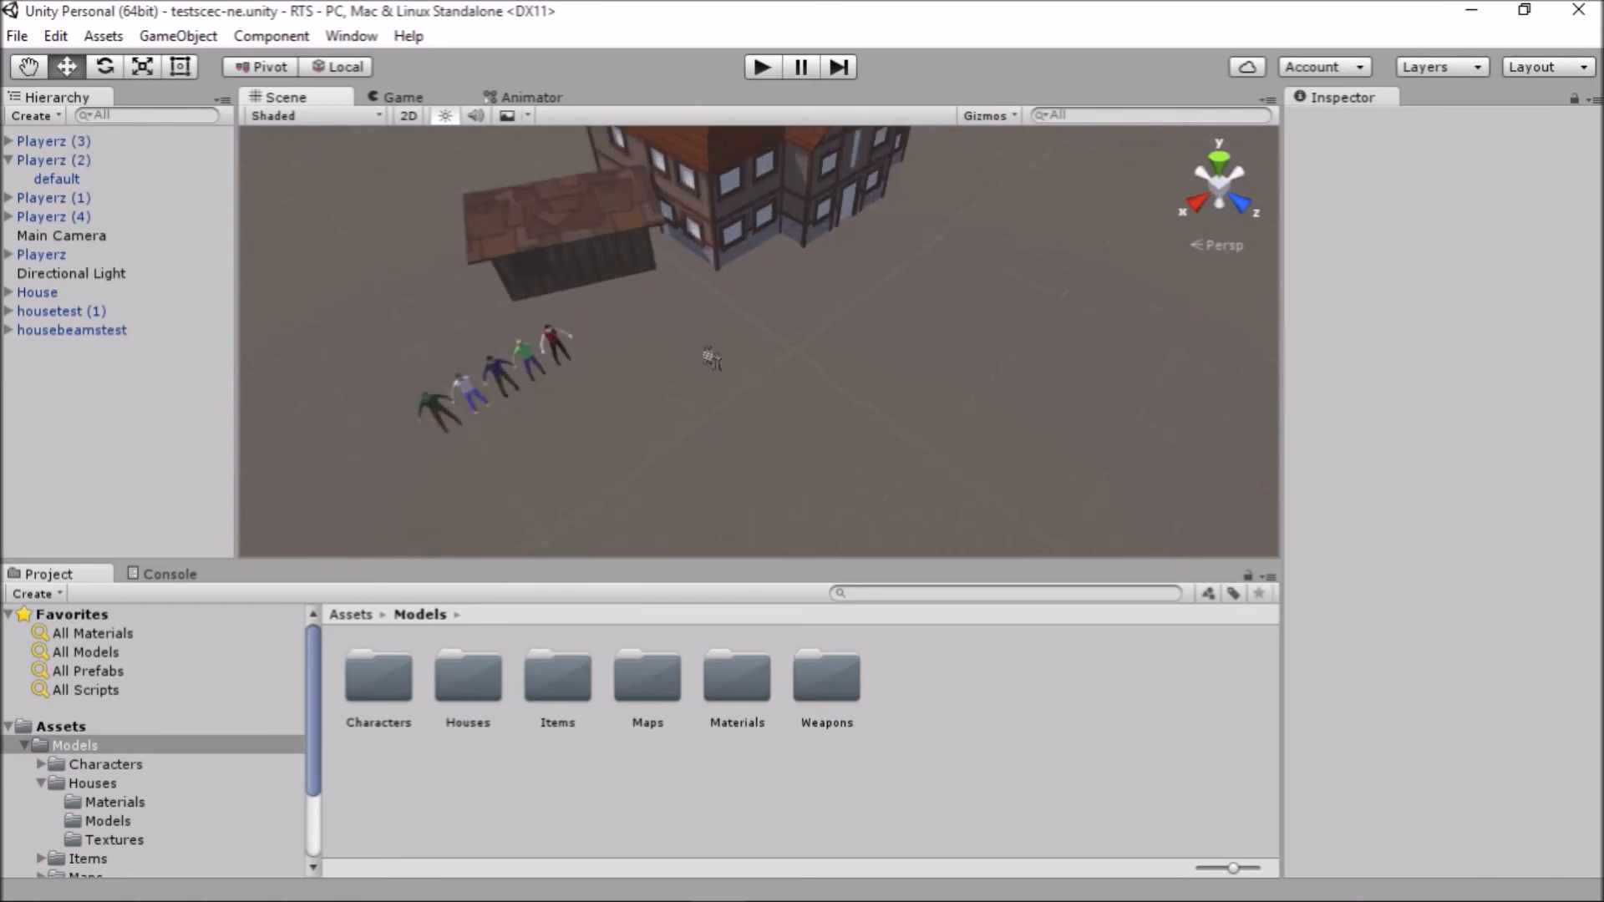
middle_drag(564, 239, 681, 327)
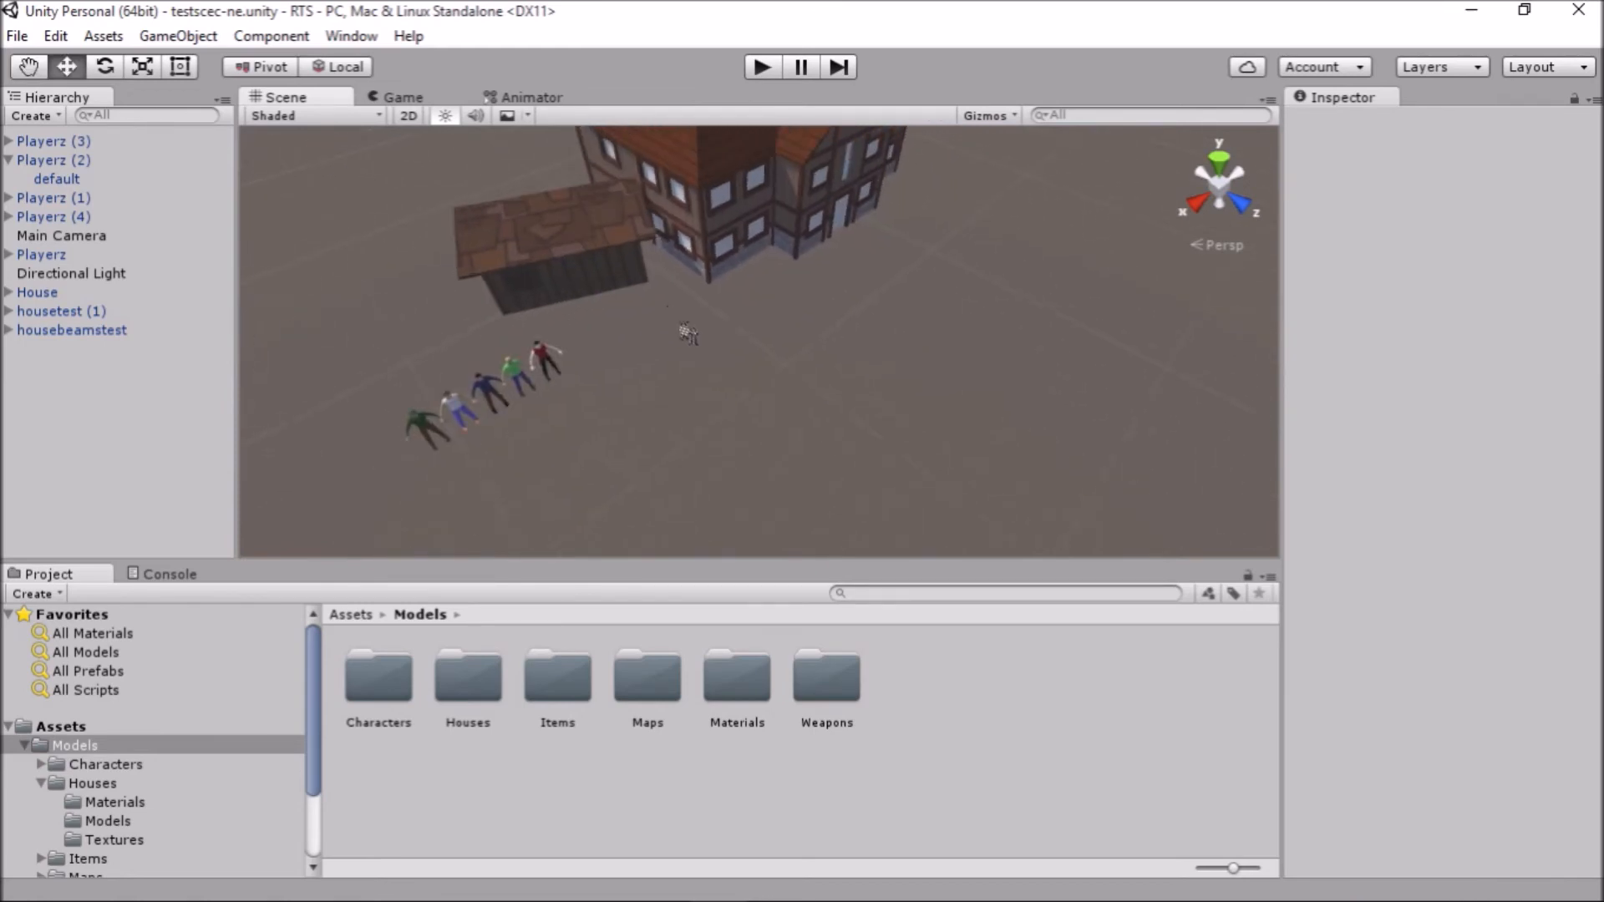
Import the HouseTutorial model and the UVHouse image from the desktop into Unity's Models folder
click(125, 746)
click(1459, 15)
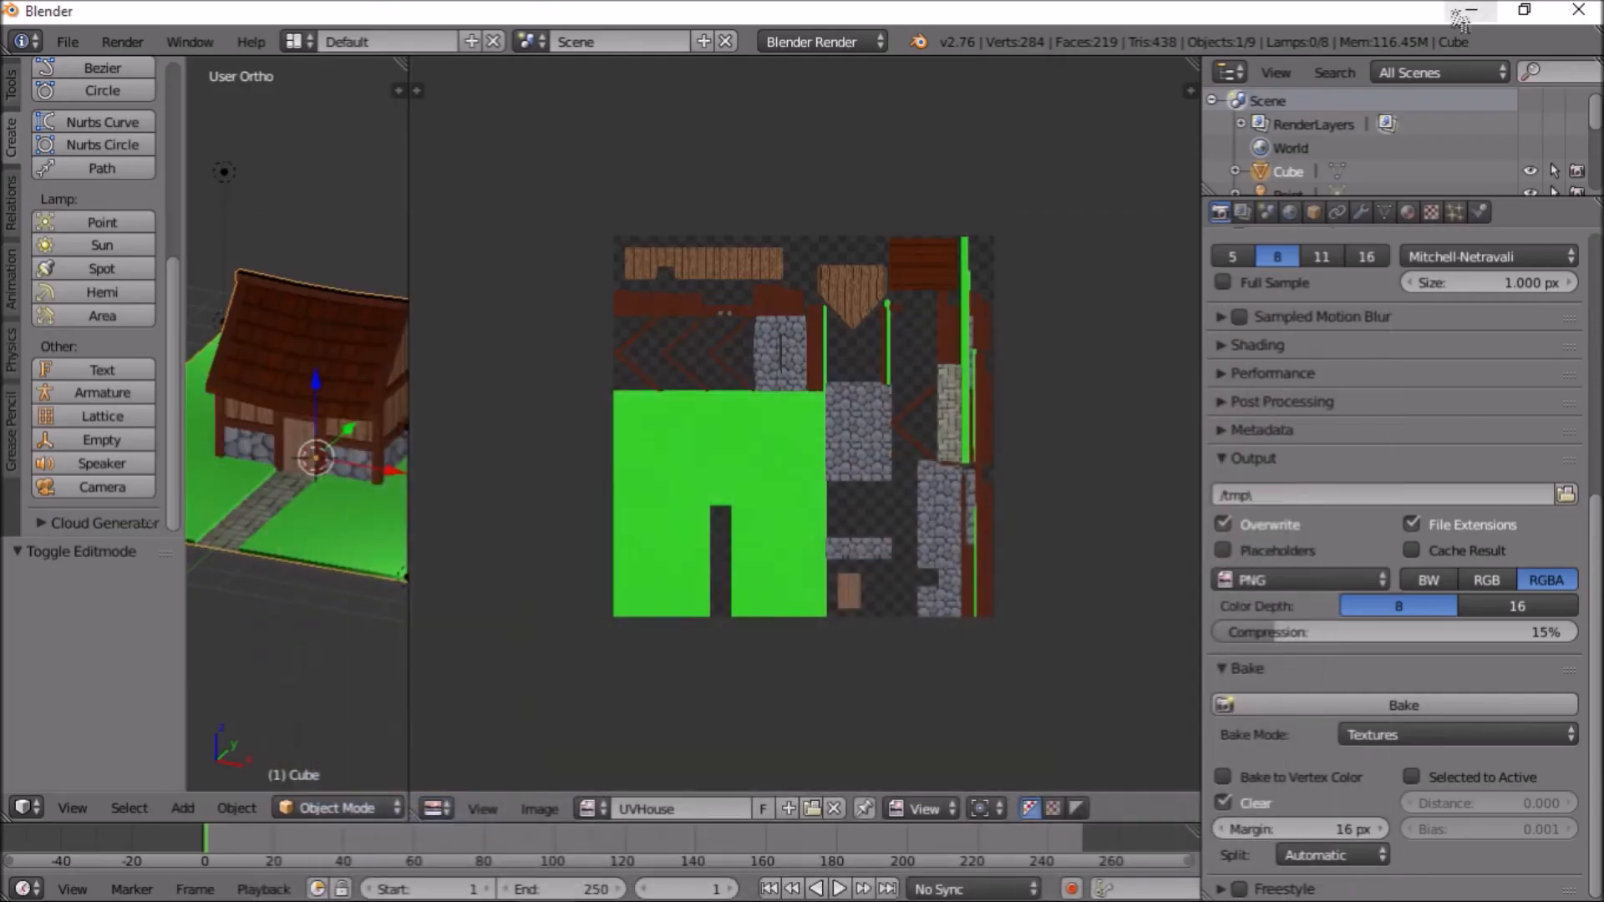
click(1459, 15)
click(598, 486)
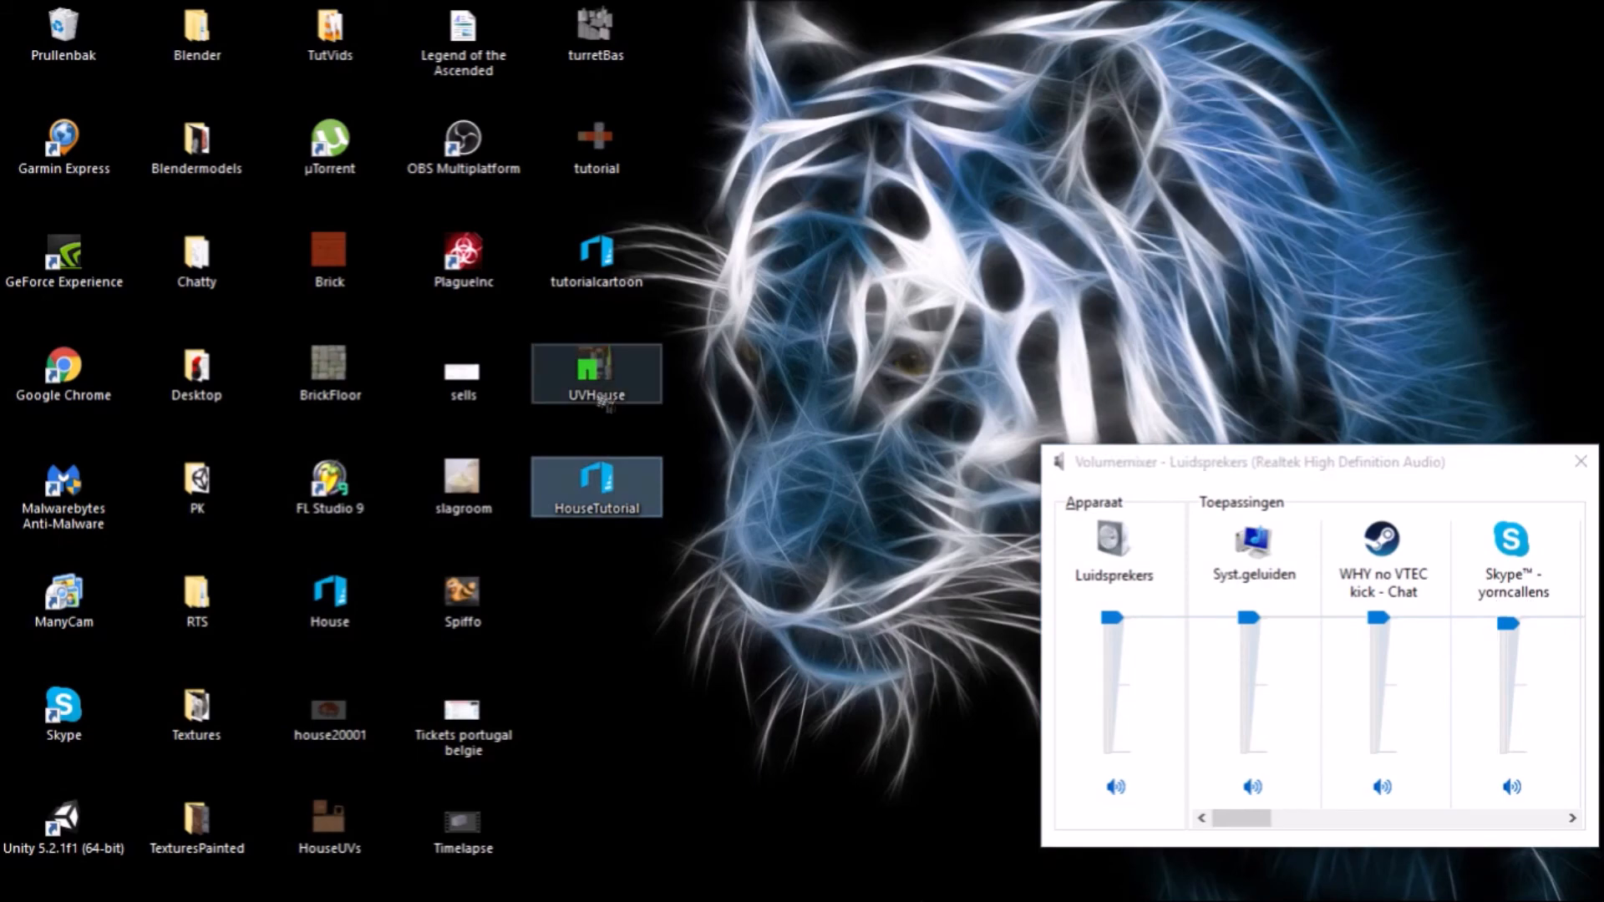
click(717, 881)
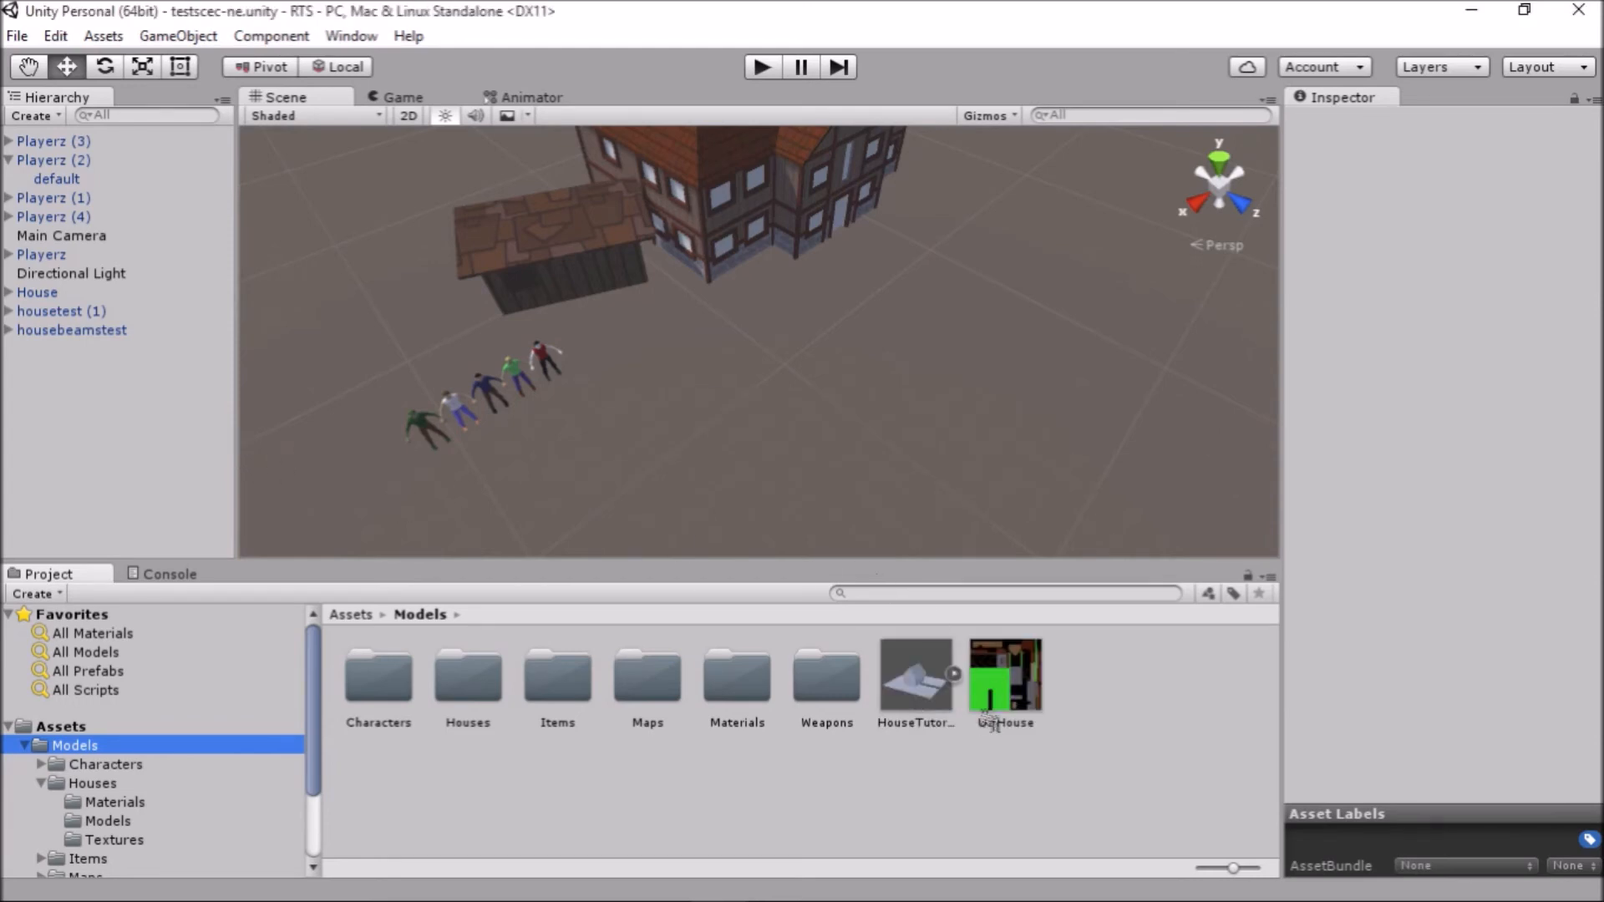
Add the HouseTutorial model to the scene hierarchy and inspect its roof, walls and ground from the front
click(915, 681)
drag(915, 681, 105, 431)
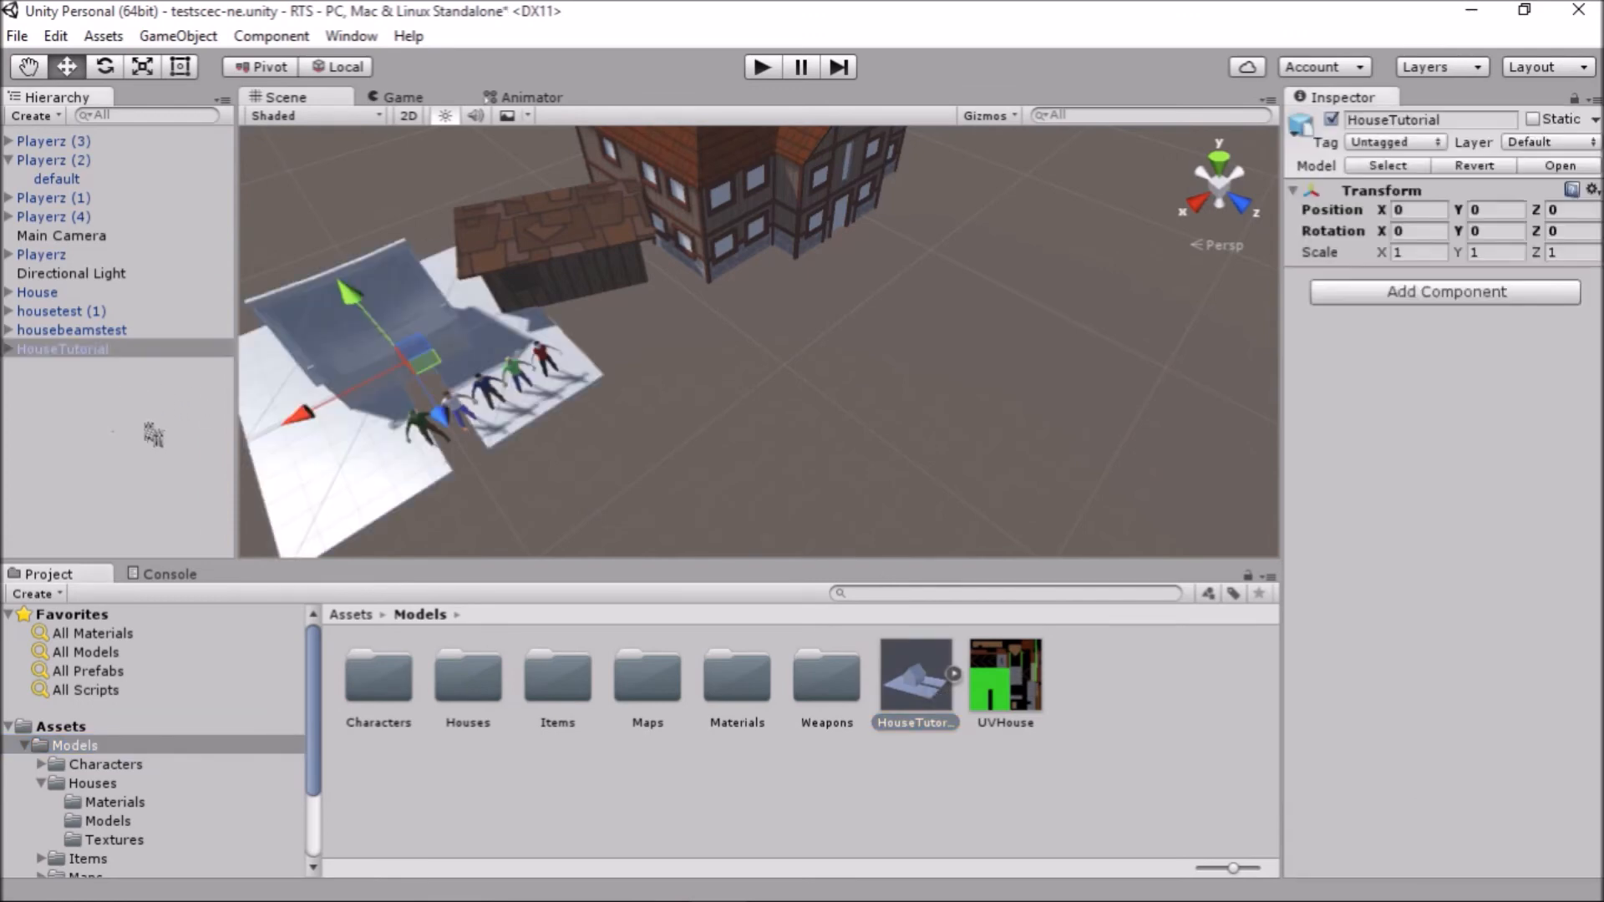
middle_drag(427, 451, 703, 396)
scroll(750, 423, up, 5)
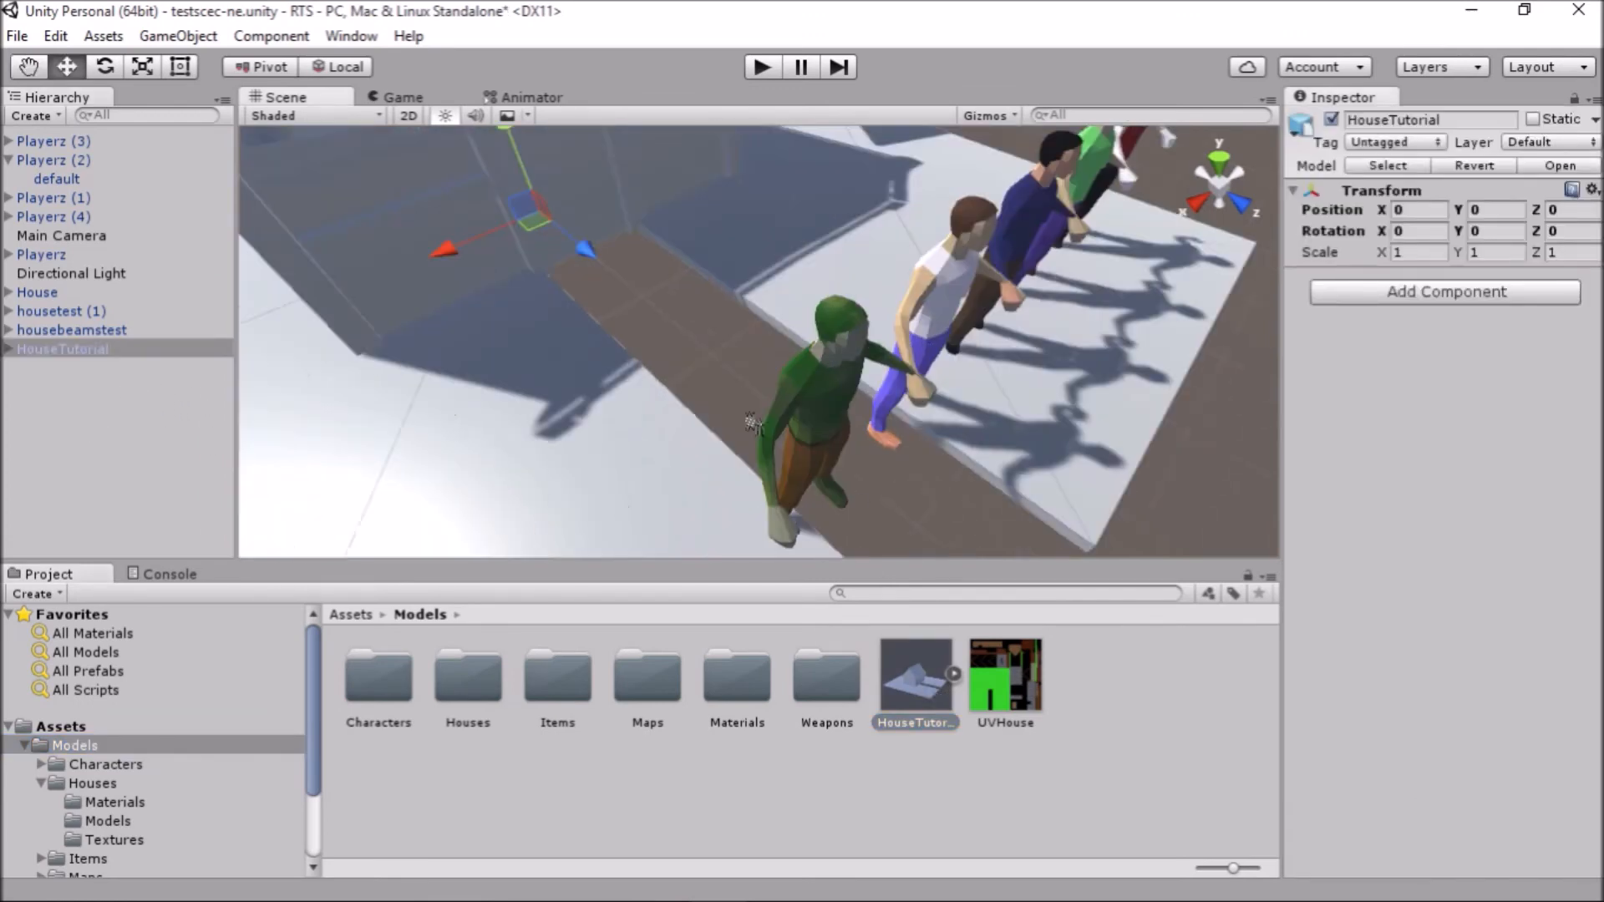
key(f)
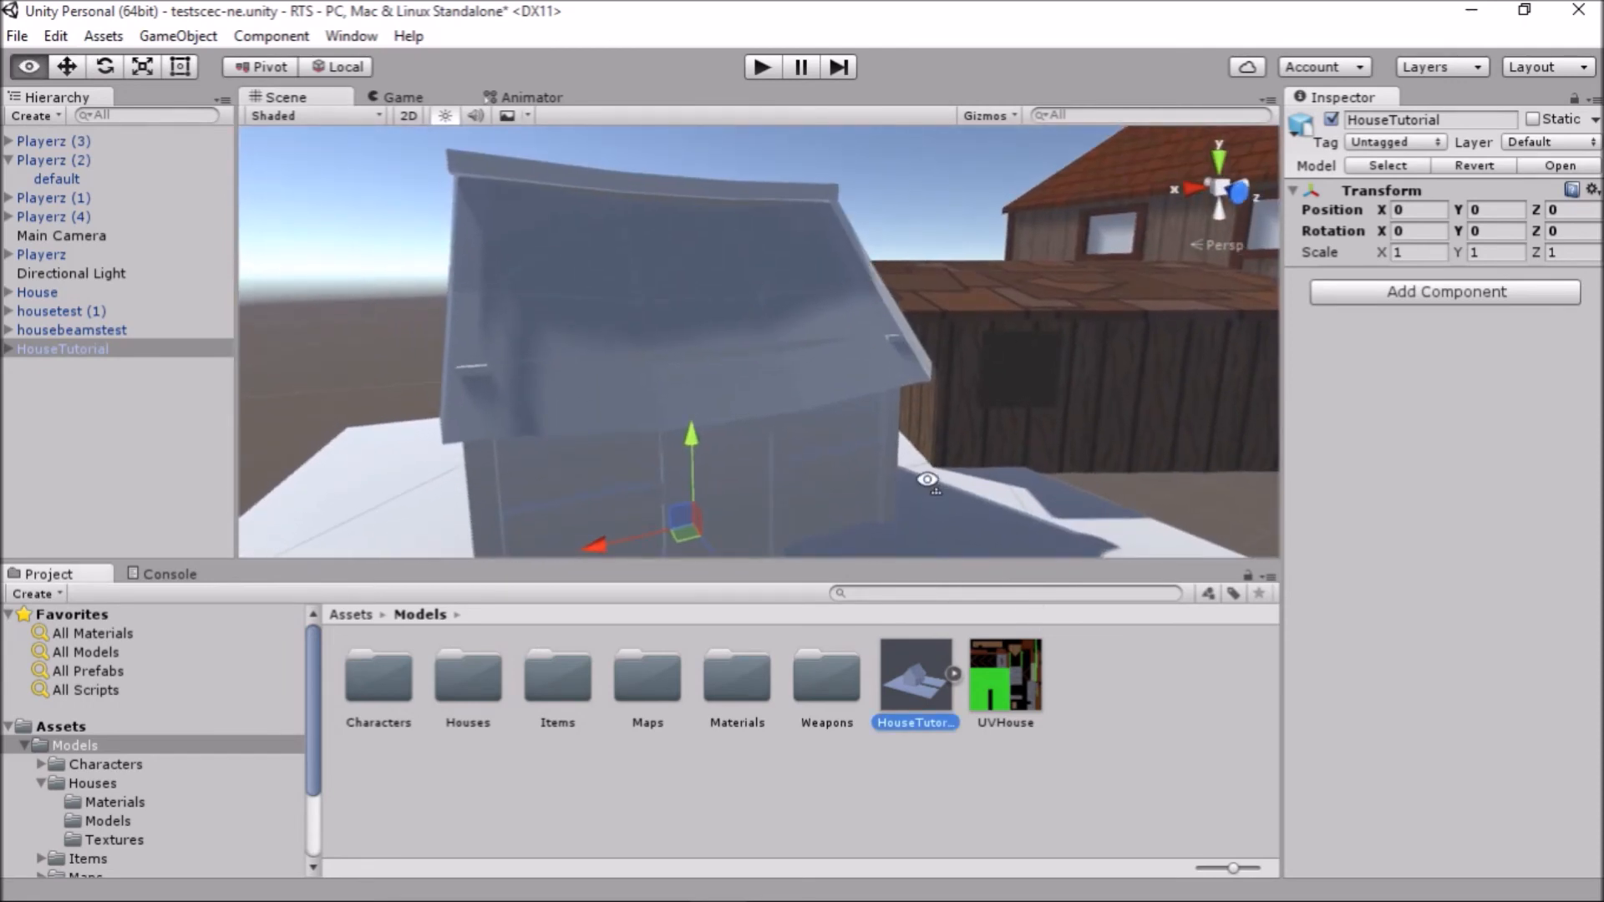
right_drag(933, 490, 894, 308)
mouse_move(894, 308)
middle_down()
mouse_move(886, 386)
mouse_move(899, 383)
mouse_move(878, 447)
mouse_move(902, 452)
mouse_move(899, 556)
middle_up()
mouse_move(867, 424)
middle_down()
mouse_move(857, 473)
mouse_move(827, 373)
mouse_move(834, 459)
mouse_move(827, 362)
mouse_move(682, 434)
mouse_move(697, 439)
middle_up()
Switch back to Blender, widen the 3D view and enter Edit Mode on the house
mouse_move(518, 896)
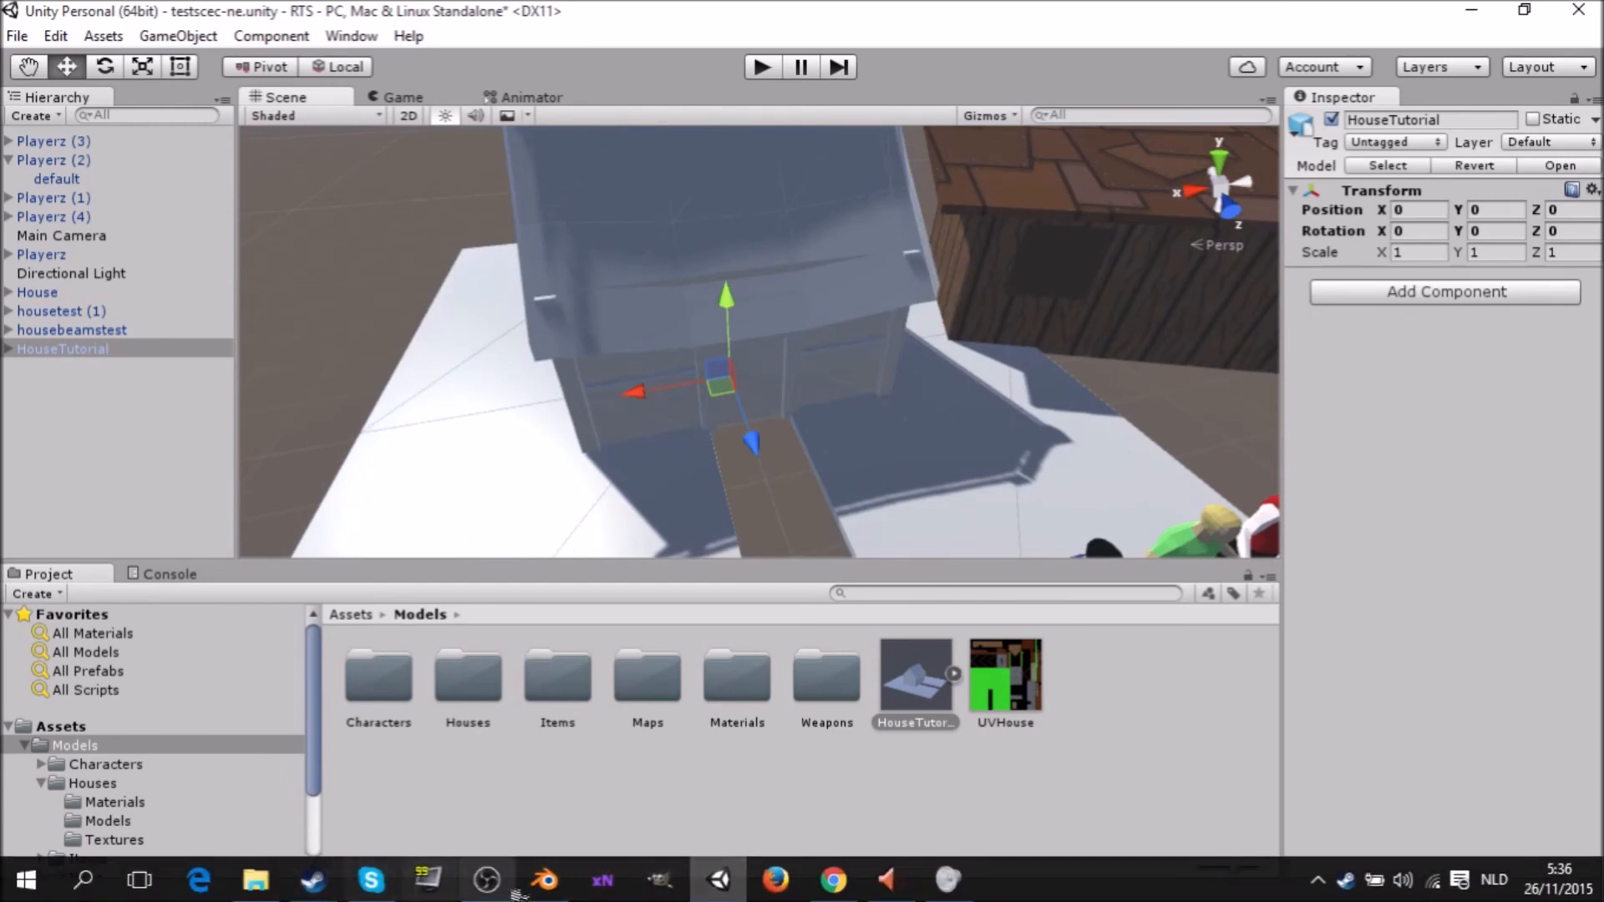
click(543, 882)
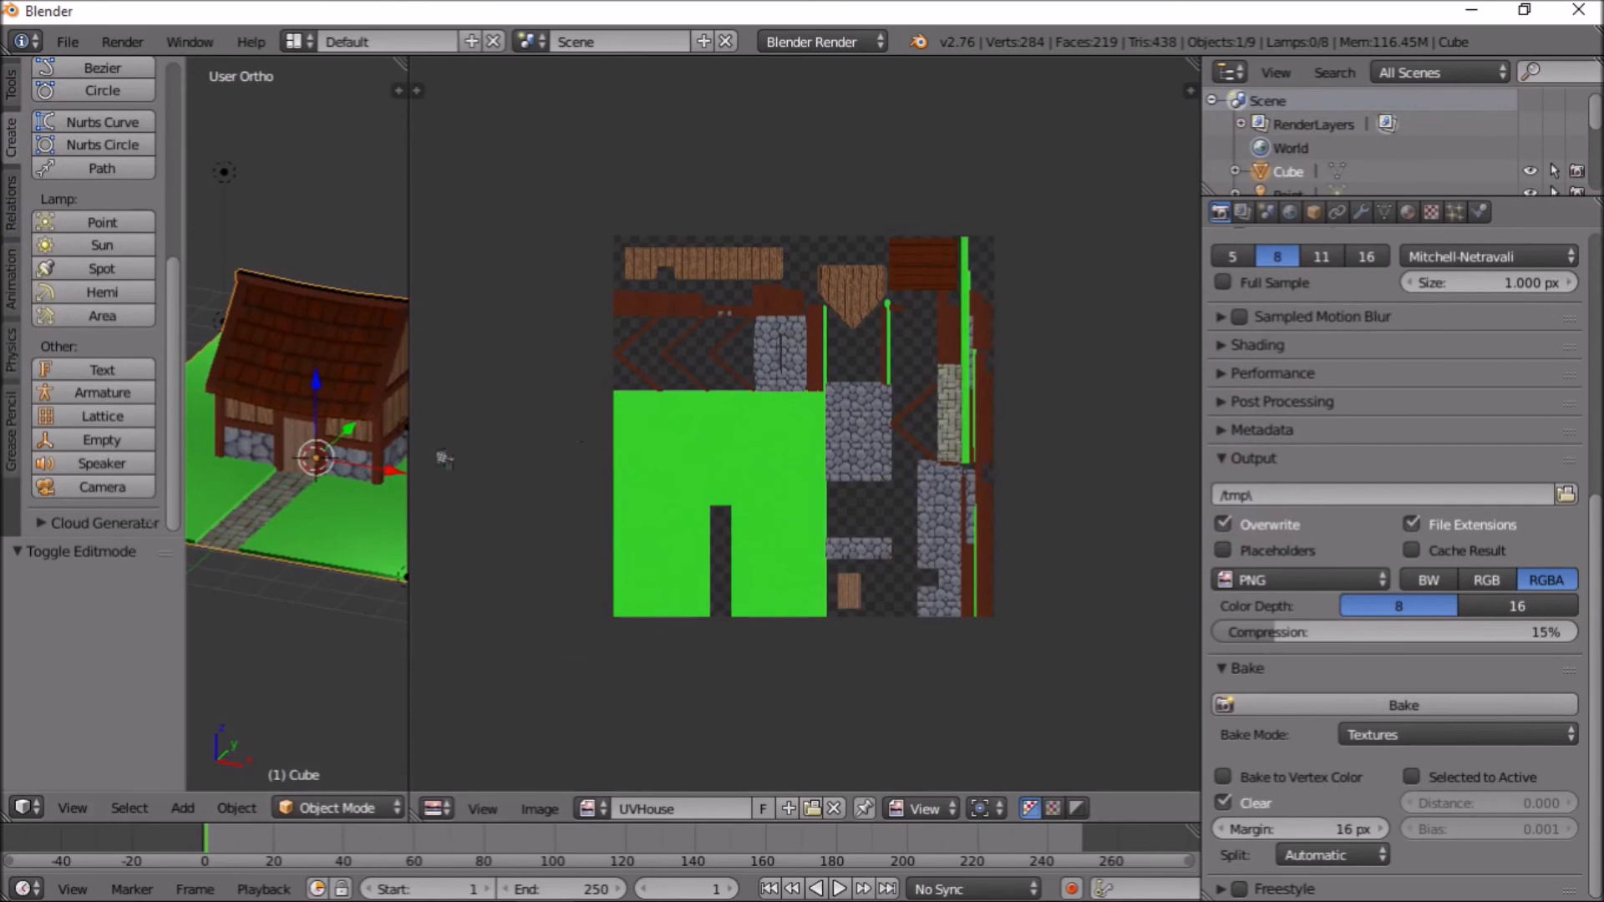
drag(409, 334, 902, 334)
key(Tab)
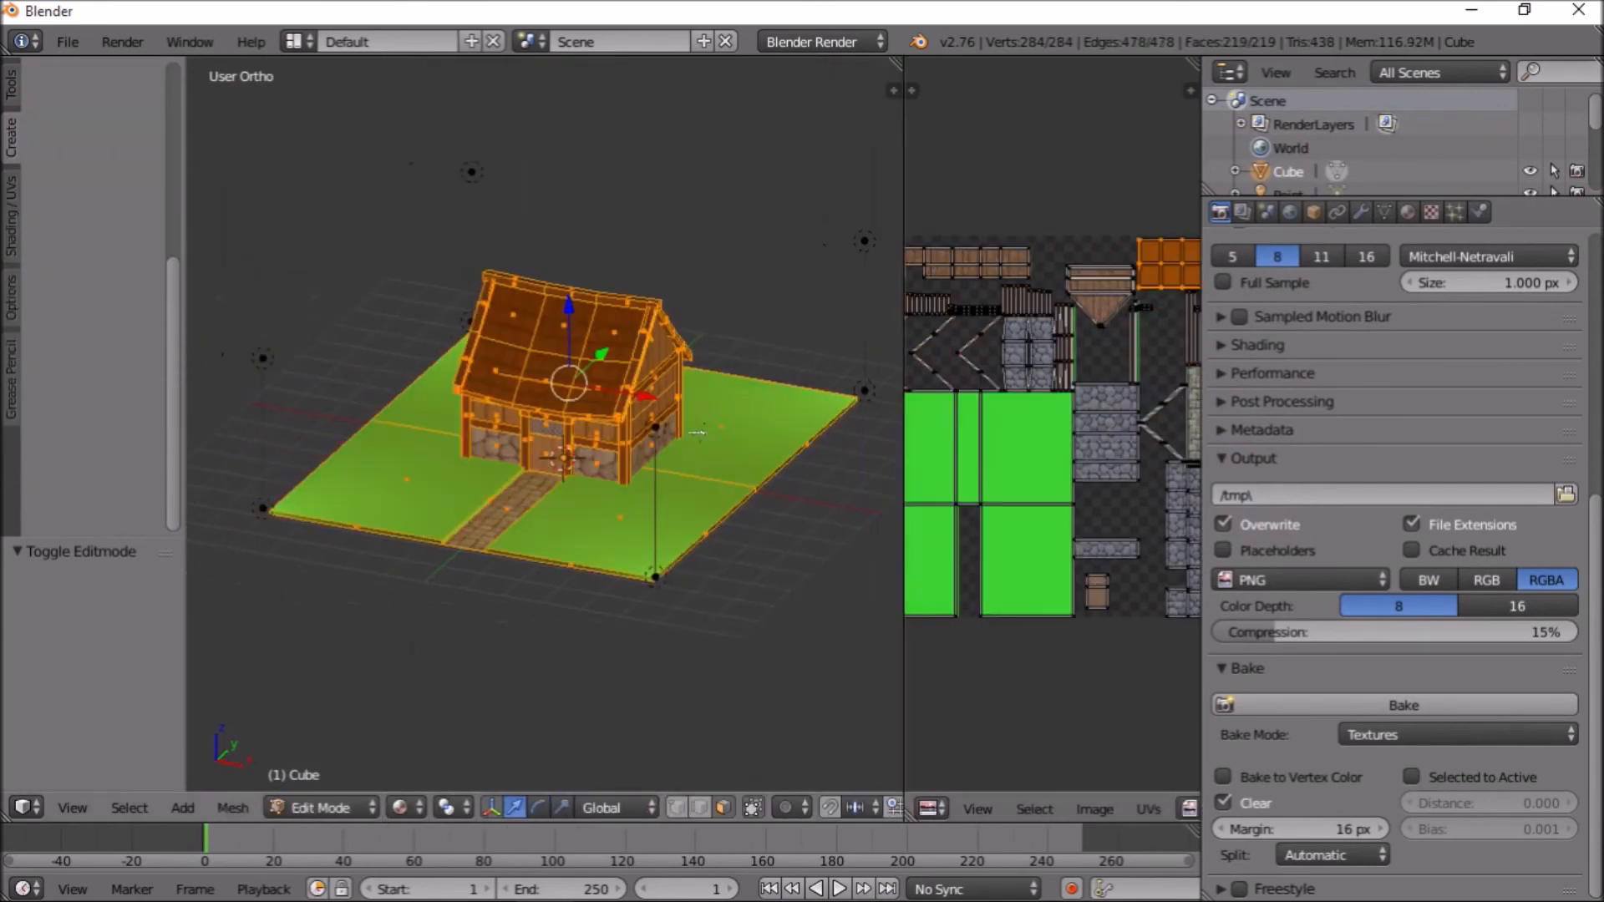
Select the wooden beam faces along both side edges of the front roof slope, including their narrow side faces
scroll(698, 432, up, 5)
right_click(779, 324)
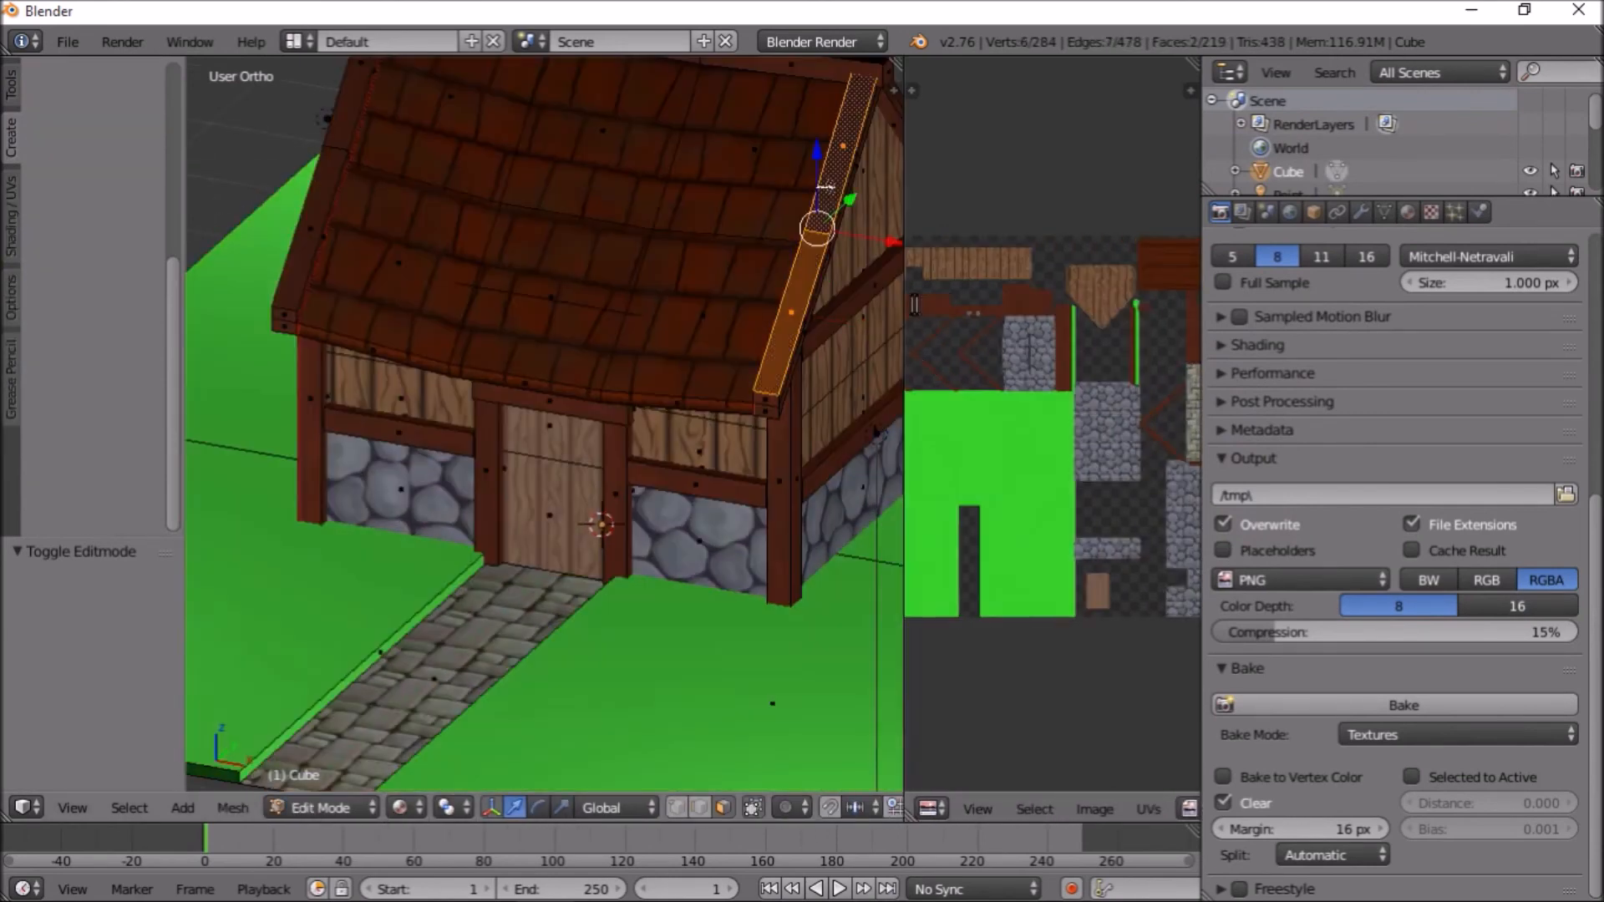
middle_drag(405, 296, 421, 314)
shift+right_click(289, 264)
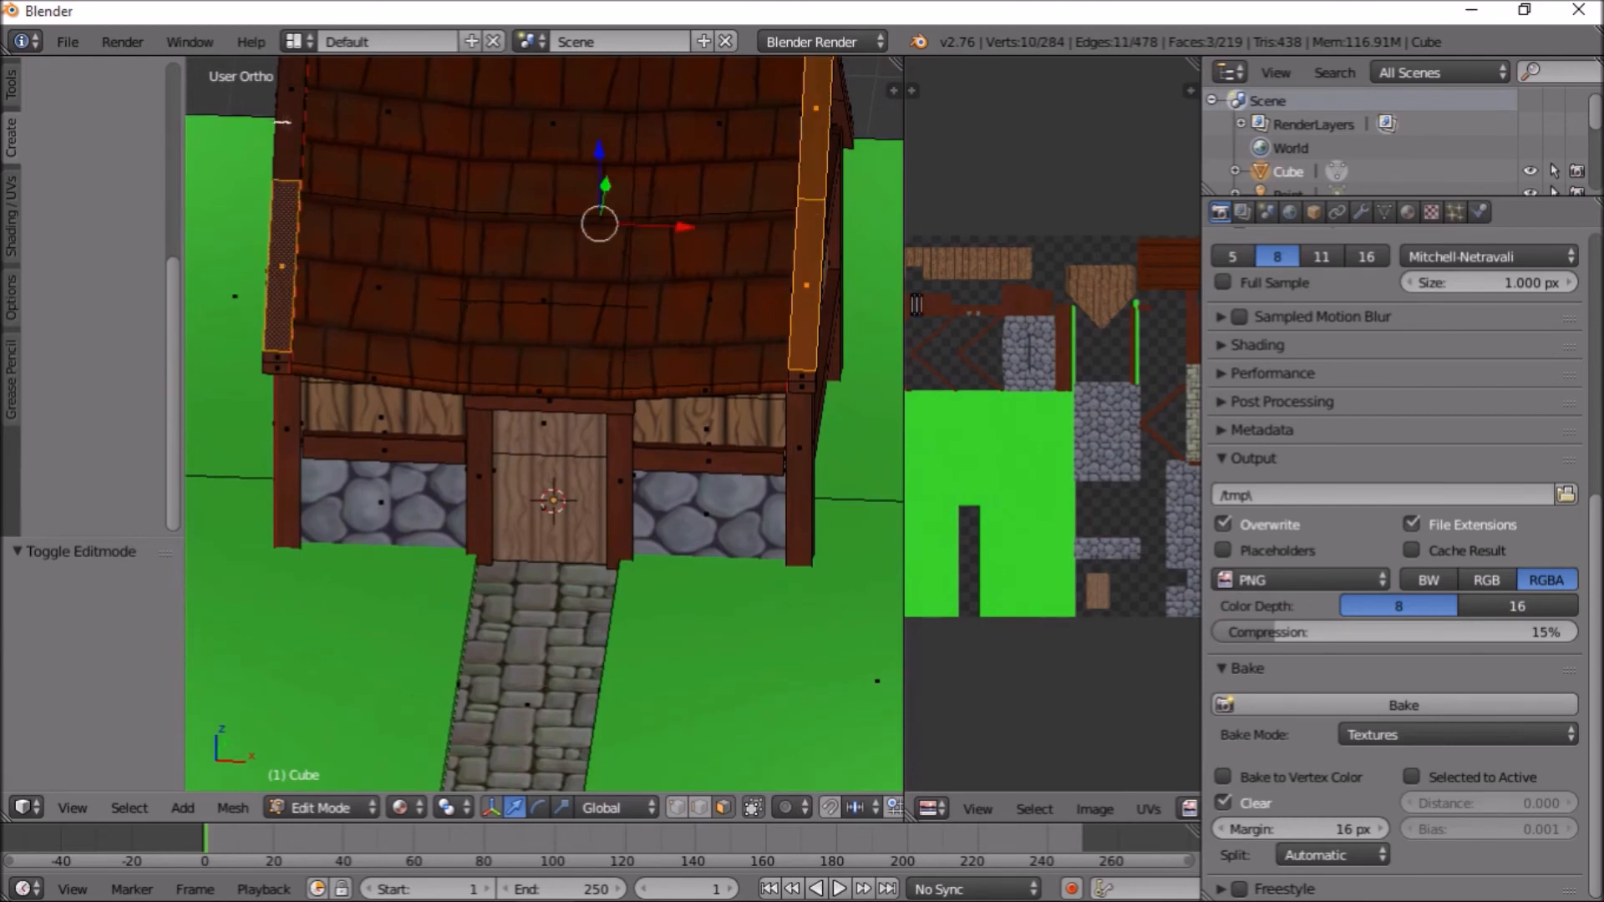
shift+right_click(284, 117)
middle_drag(361, 195, 349, 217)
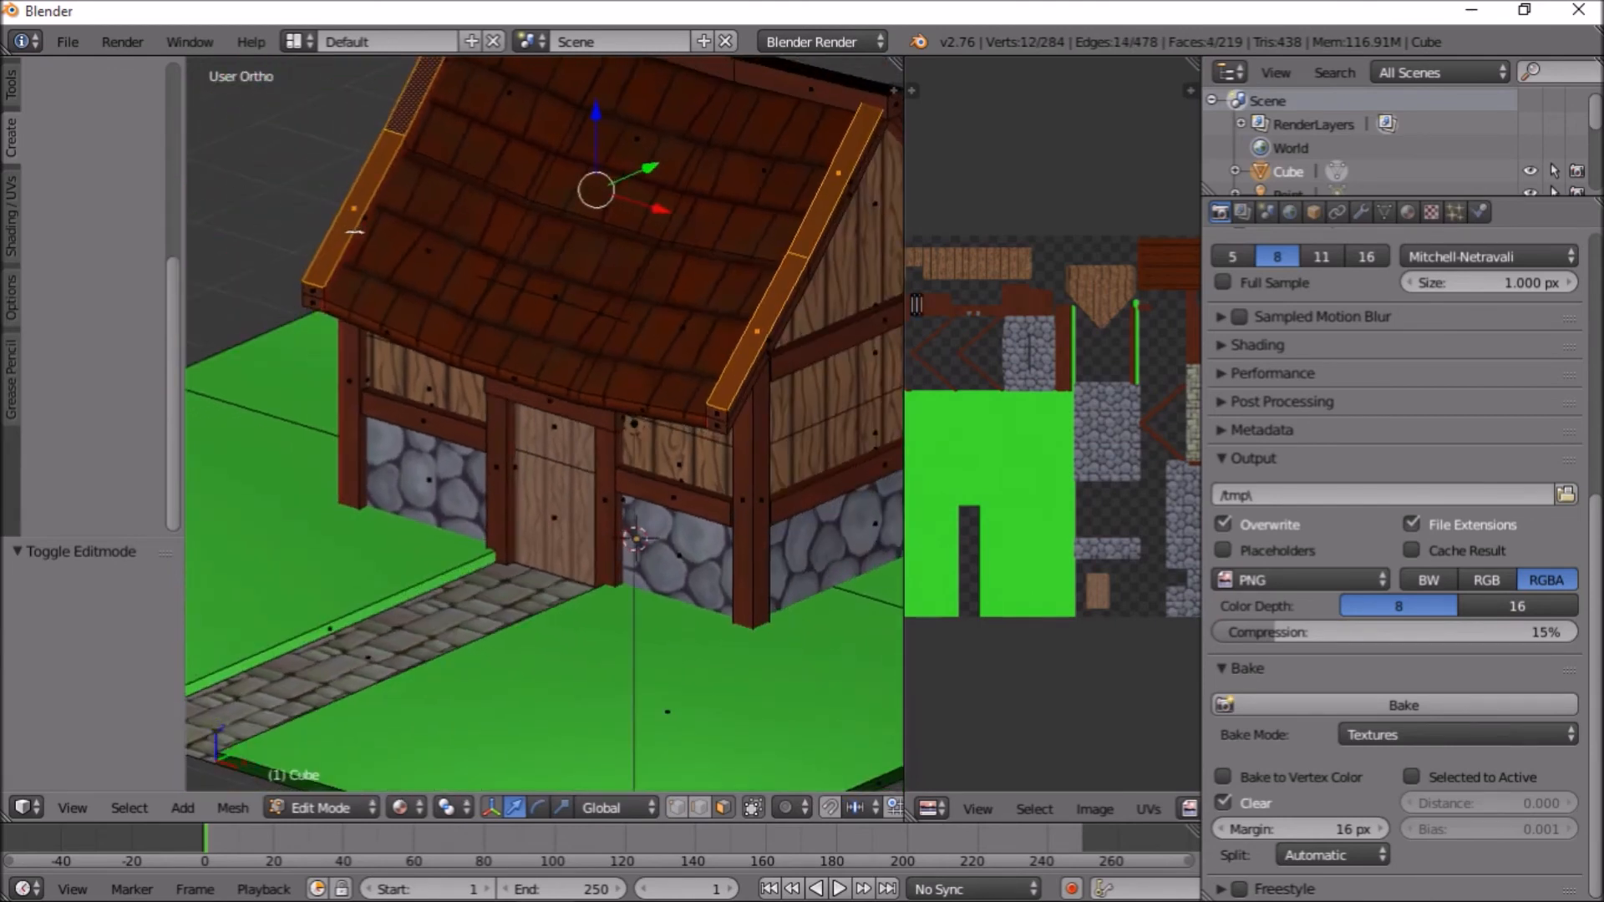
shift+right_click(426, 97)
shift+right_click(430, 95)
middle_drag(558, 225, 748, 241)
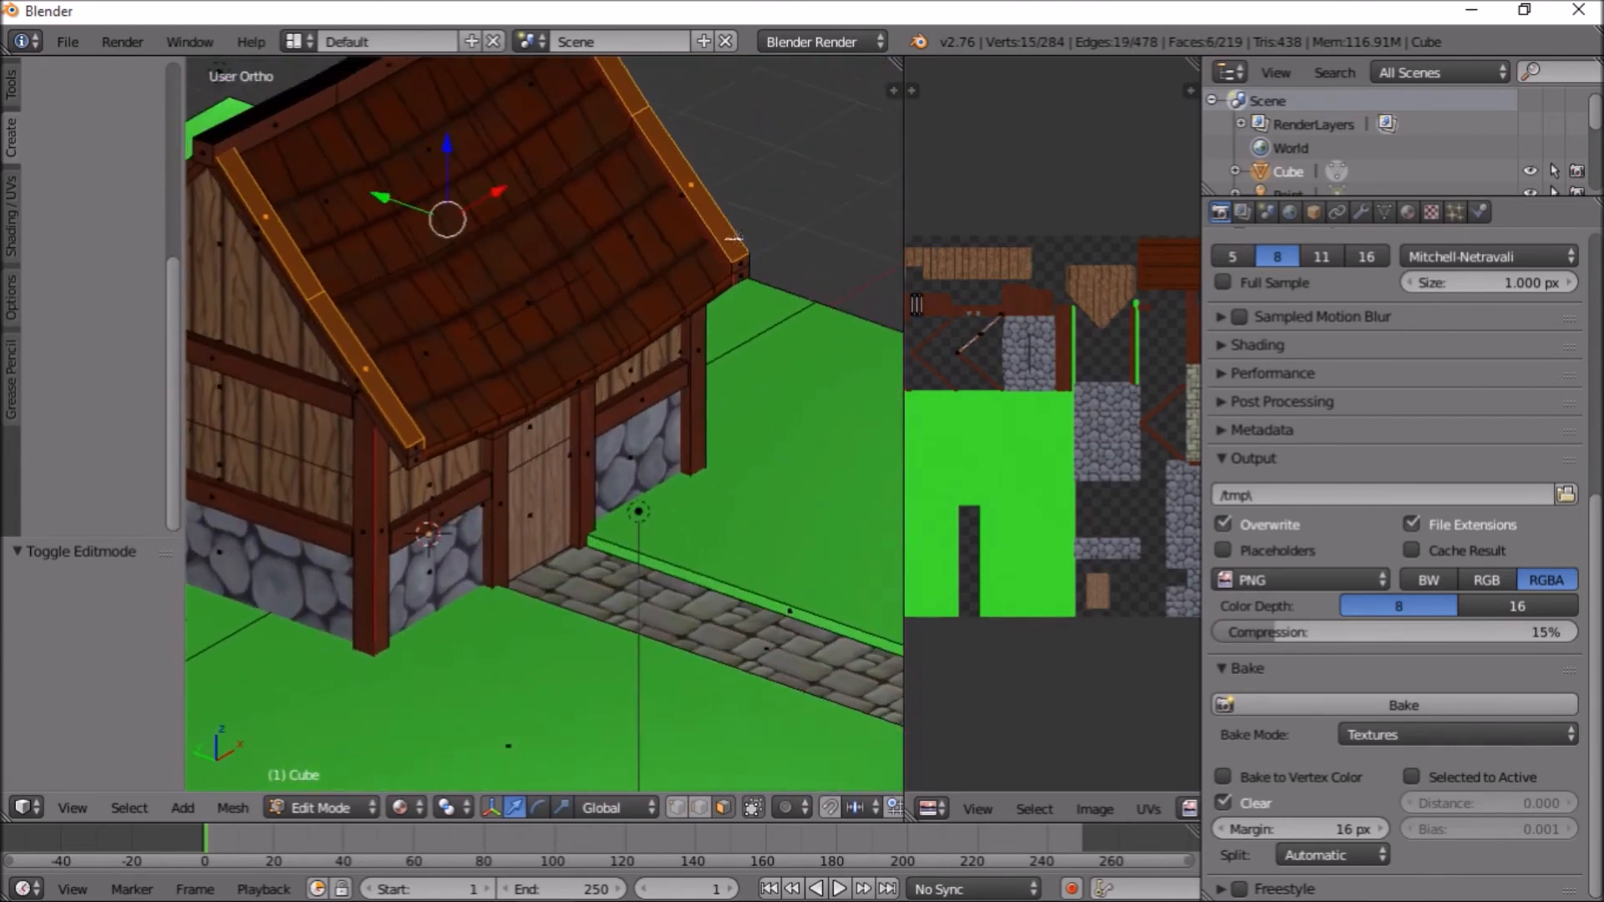
shift+right_click(697, 222)
shift+right_click(694, 219)
shift+right_click(646, 144)
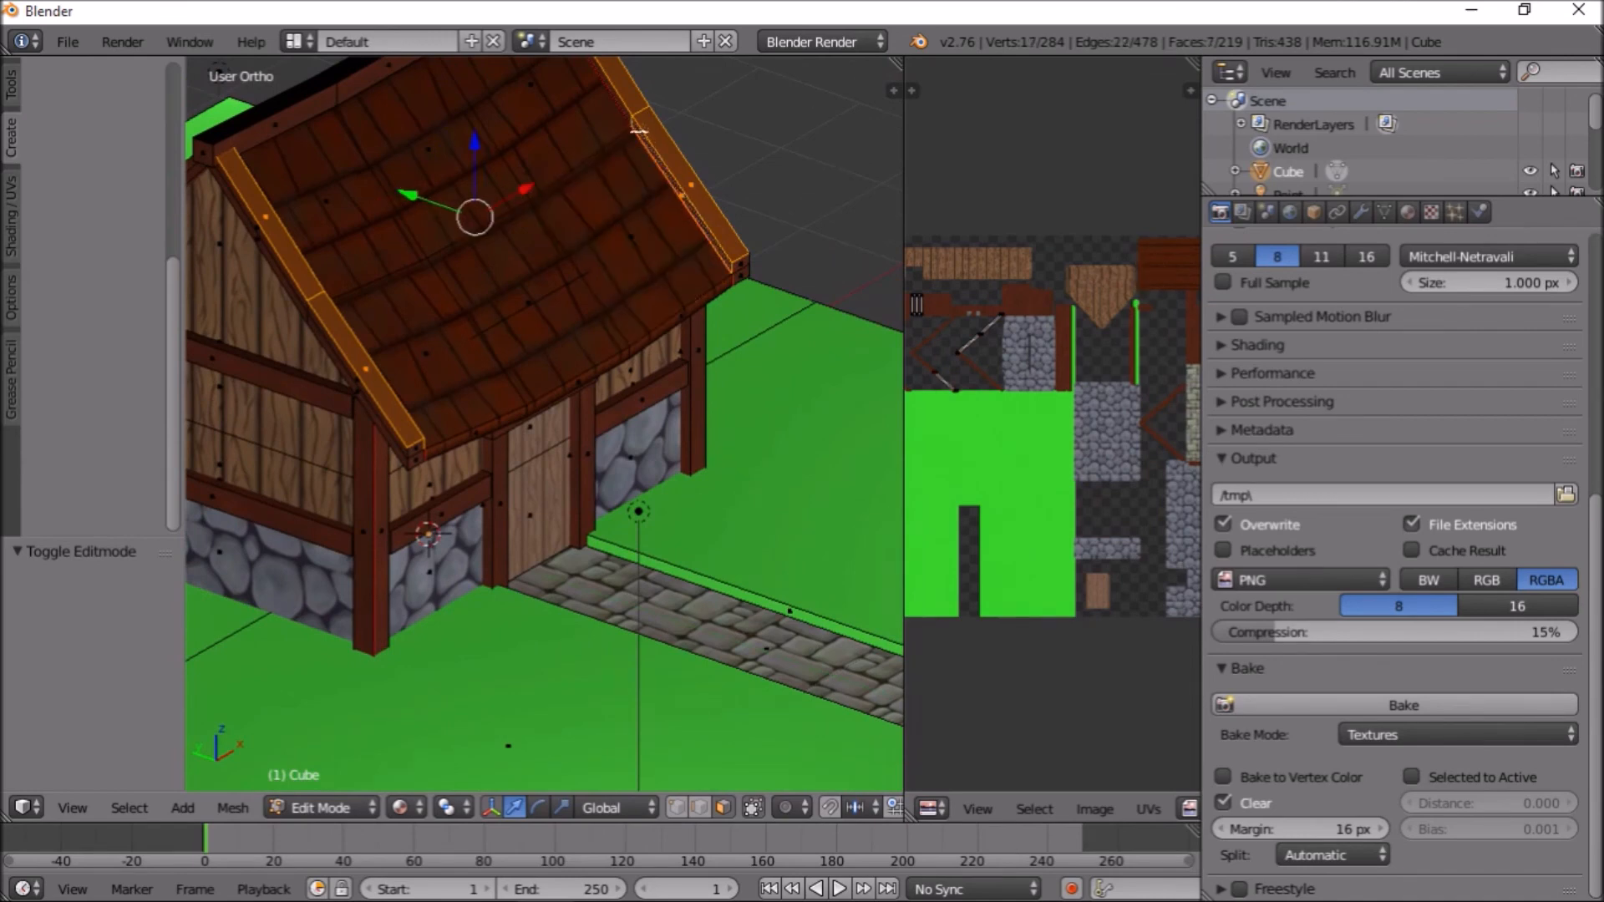
shift+right_click(614, 92)
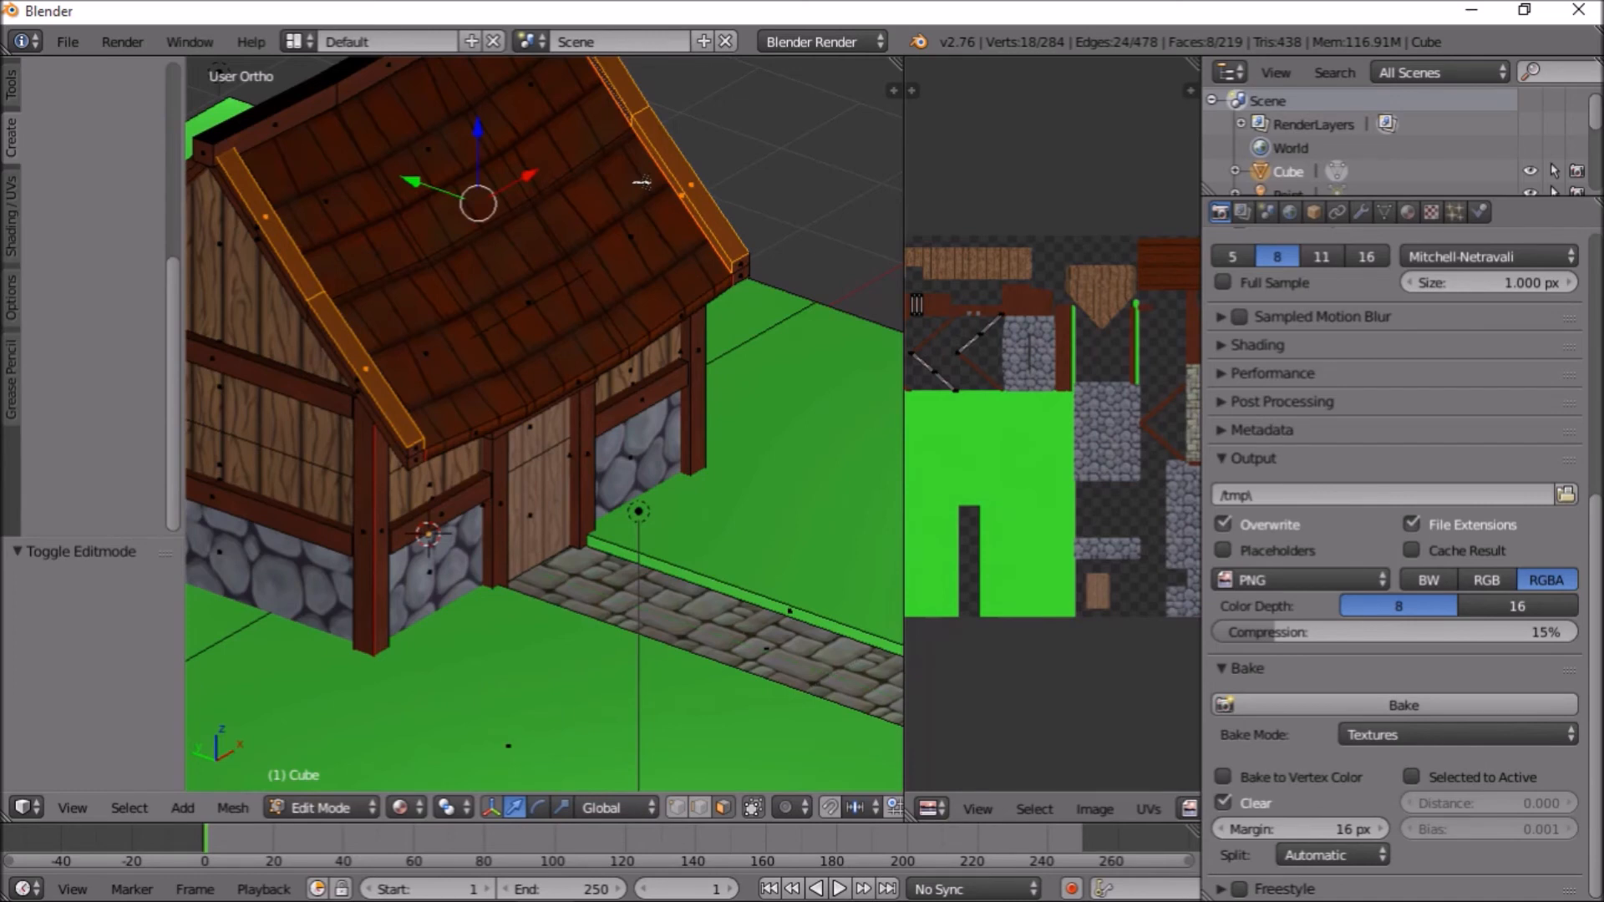
key(ctrl+m)
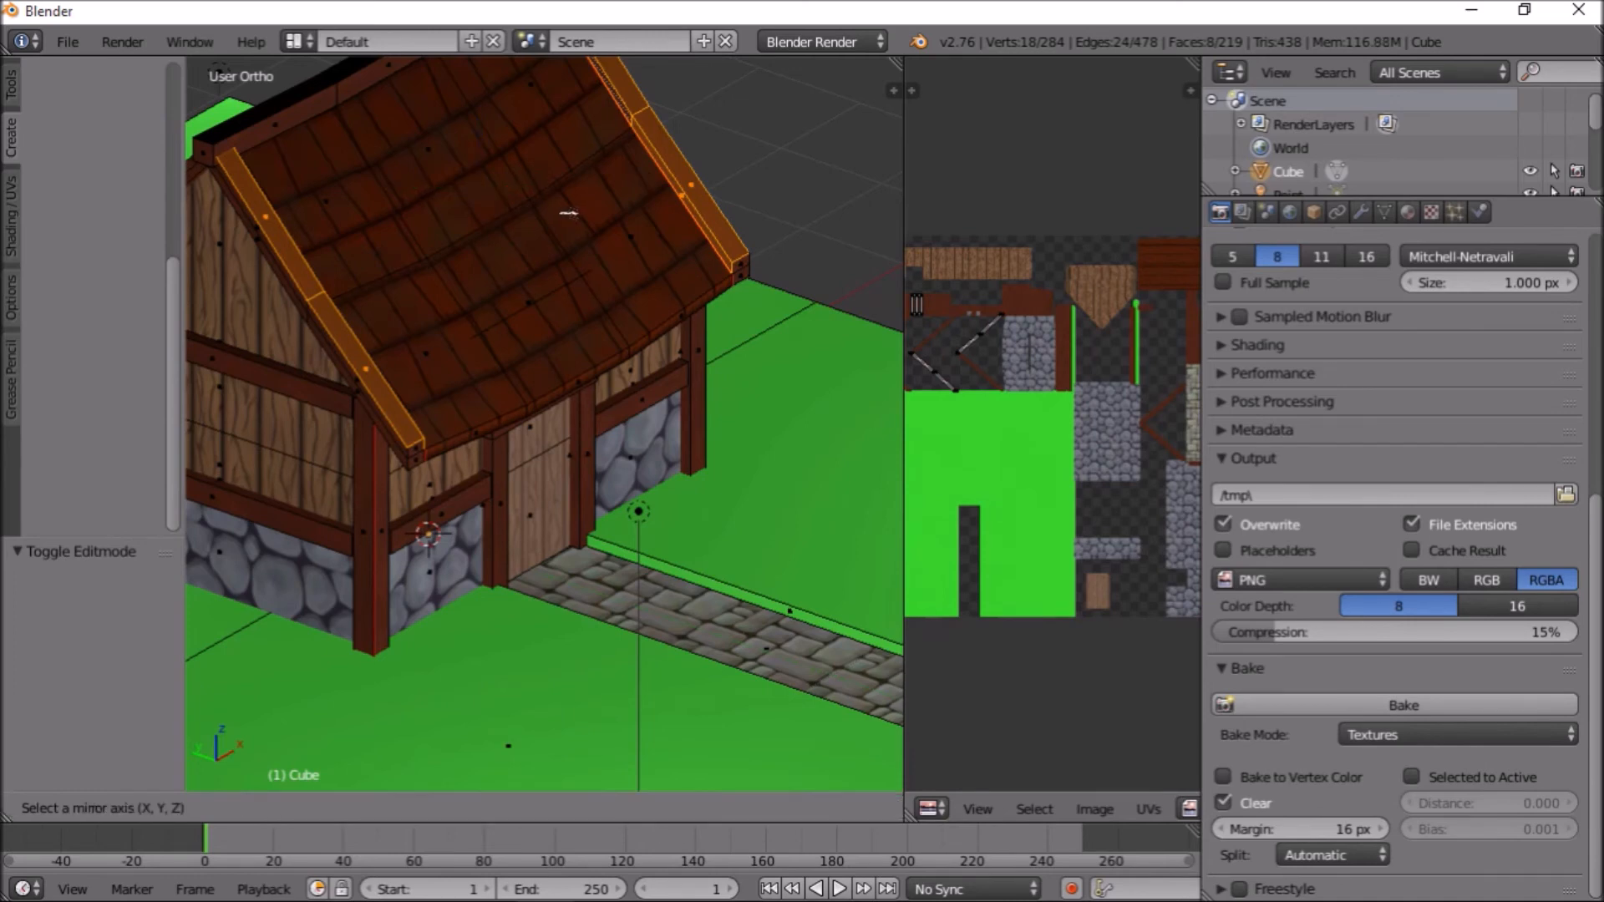
key(z)
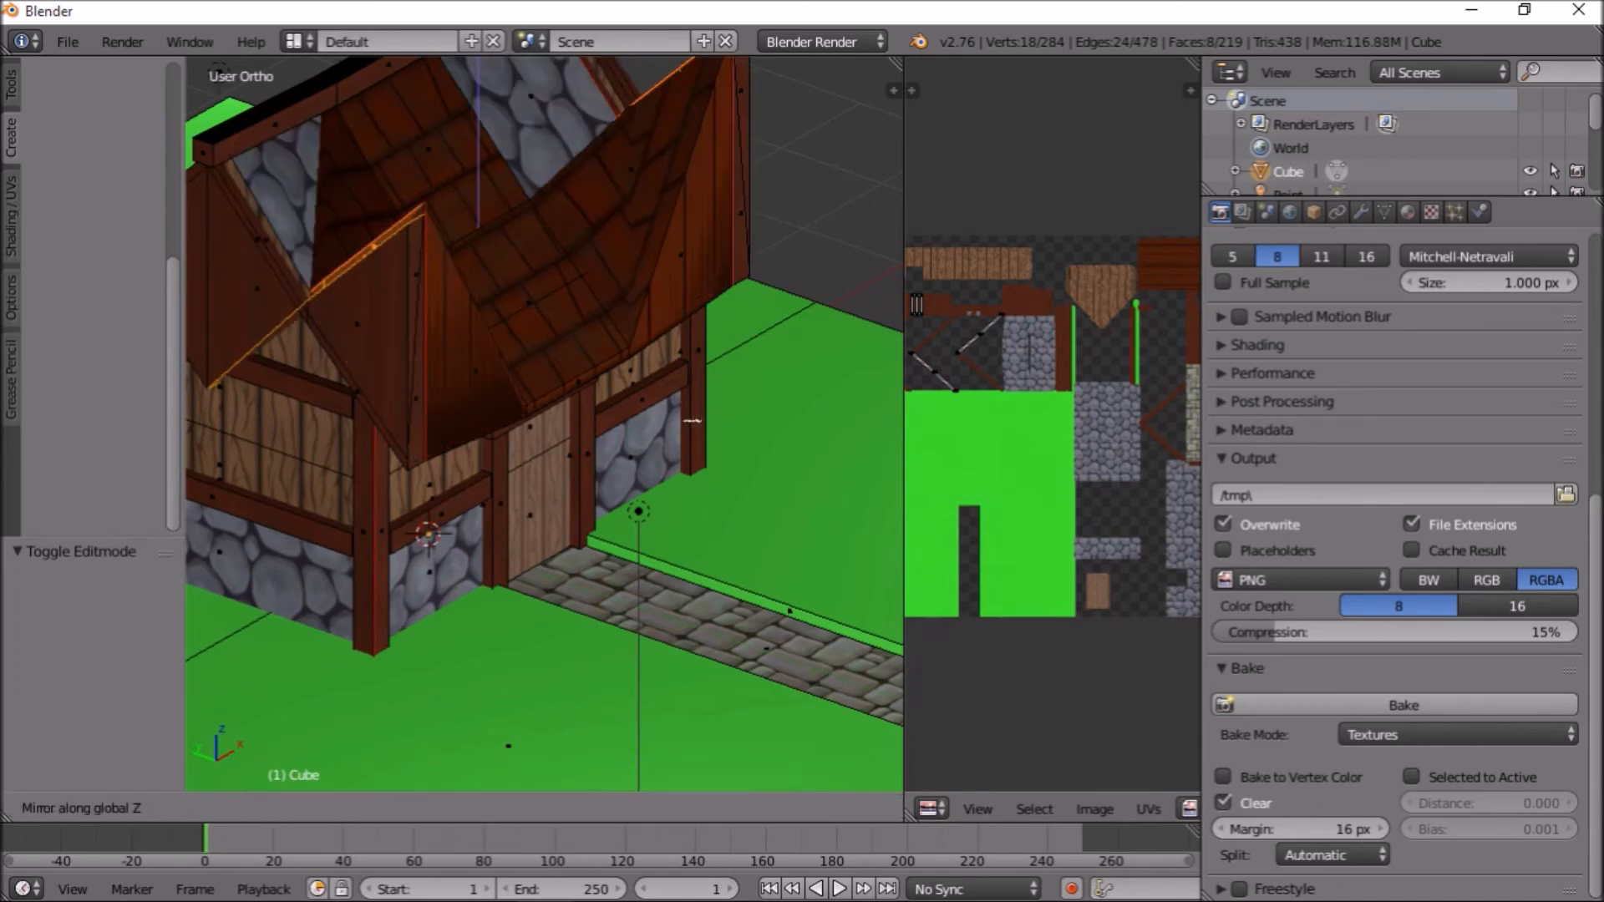
right_click(670, 274)
Recalculate the normals of the selected roof beam faces with the Inside option enabled
key(ctrl+n)
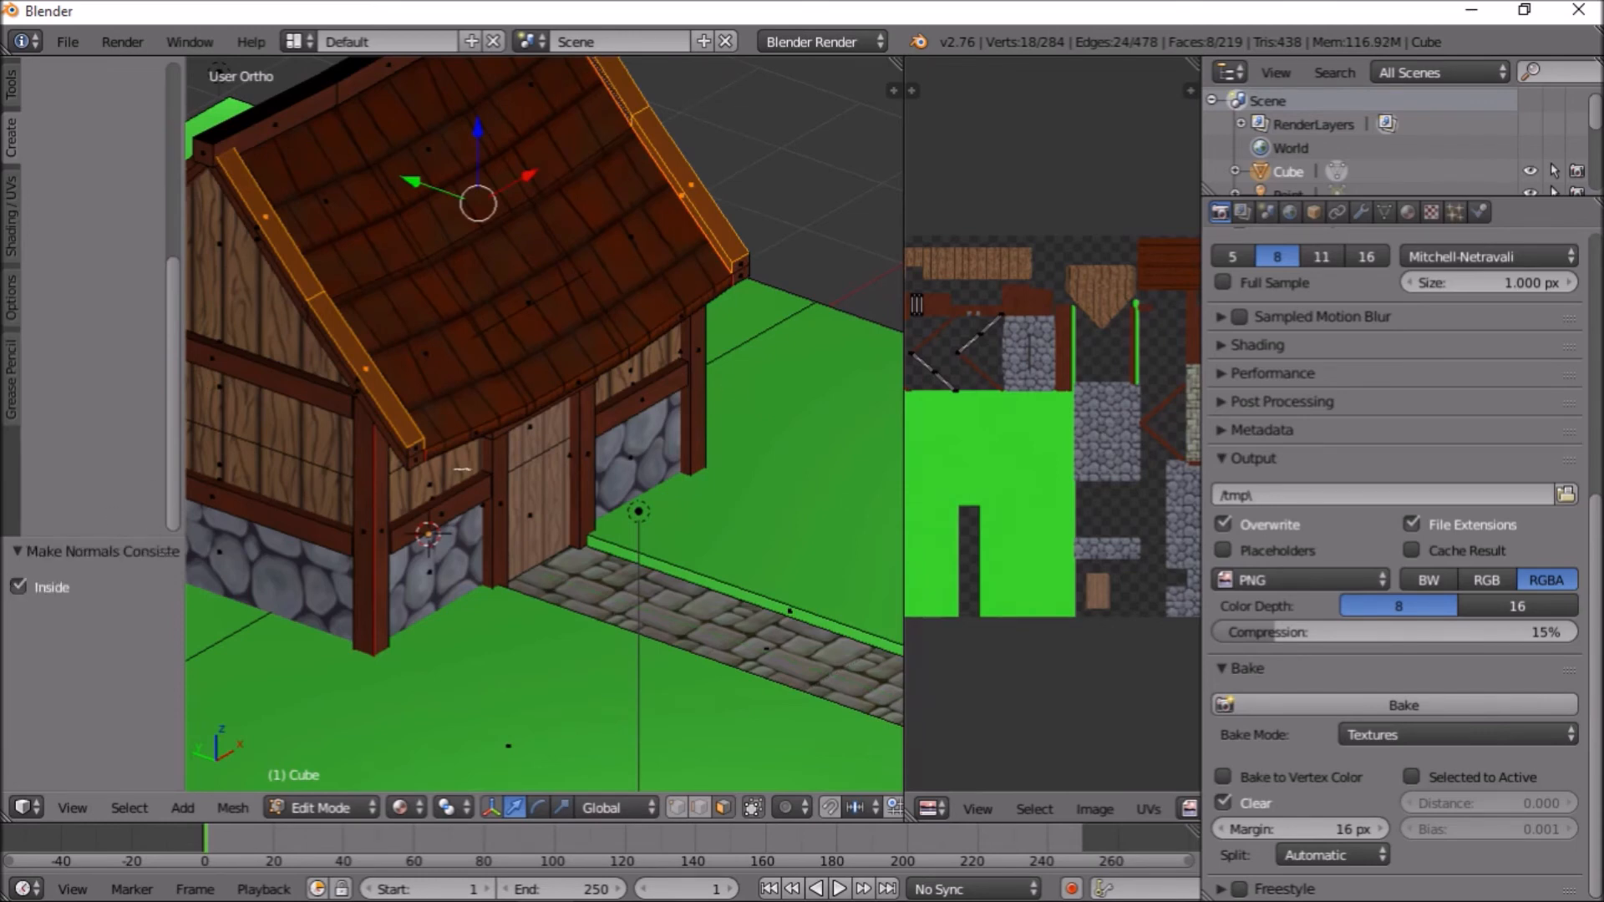
Select the nine tiled faces of the front roof slope and recalculate their normals with Inside enabled
middle_drag(490, 457, 377, 274)
right_click(377, 274)
shift+right_click(535, 313)
shift+right_click(734, 325)
shift+right_click(734, 184)
shift+right_click(572, 142)
shift+right_click(458, 183)
shift+right_click(421, 362)
shift+right_click(532, 371)
shift+right_click(665, 368)
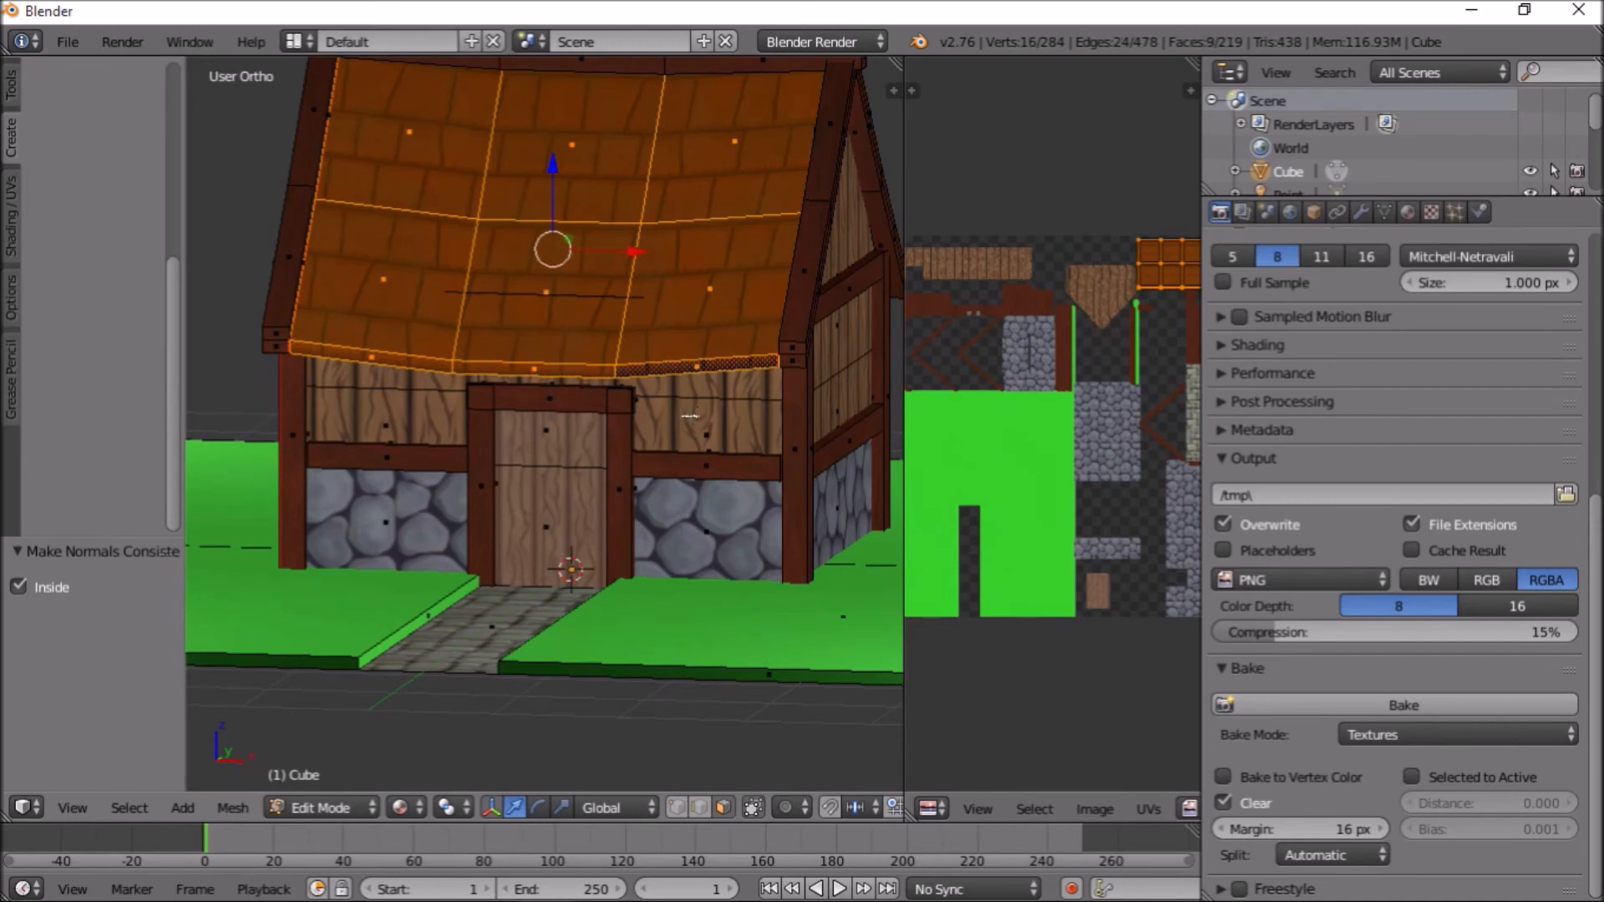
scroll(690, 416, up, 2)
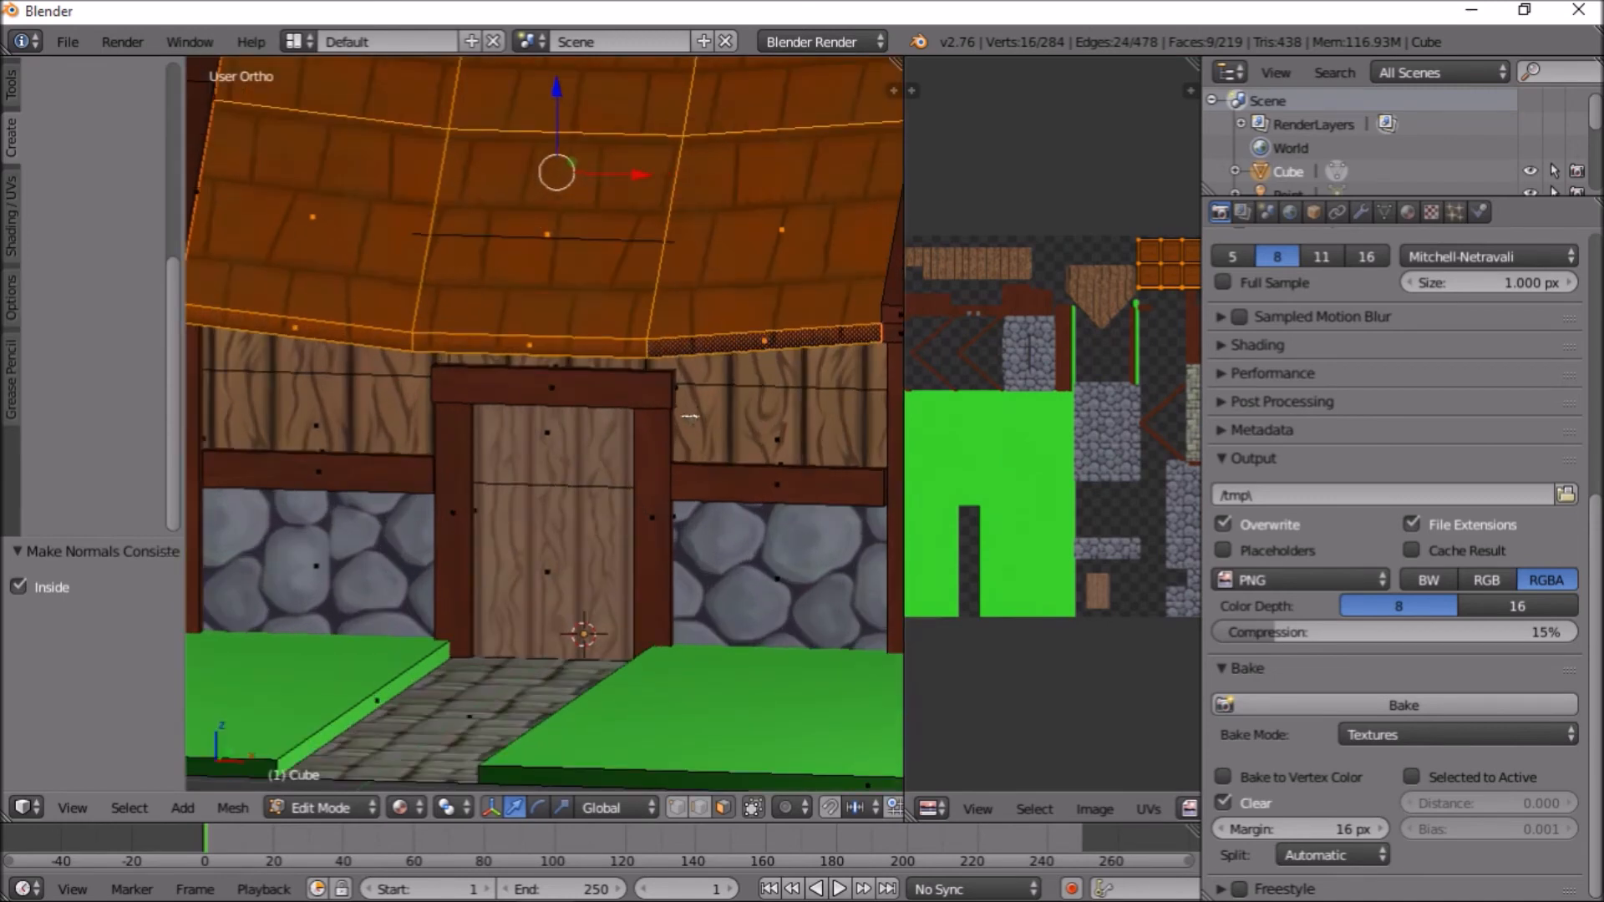
click(20, 588)
Select the nine tiled faces of the back roof slope and recalculate their normals with Inside enabled
middle_drag(345, 297, 370, 374)
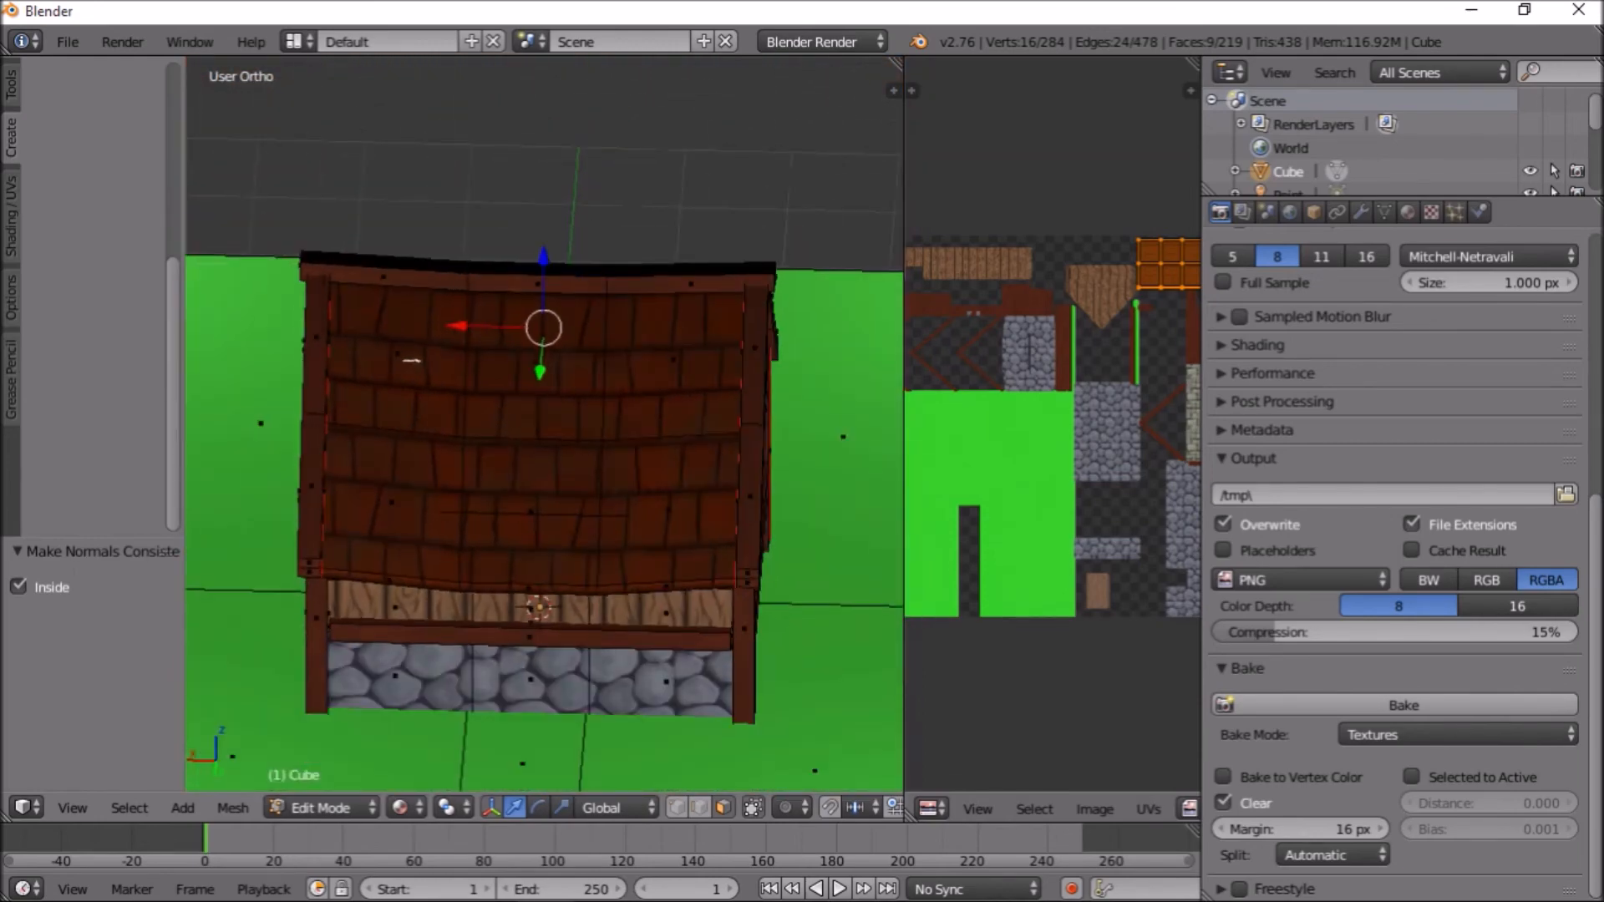
right_click(412, 361)
shift+right_click(571, 392)
shift+right_click(677, 404)
shift+right_click(663, 487)
shift+right_click(561, 517)
shift+right_click(438, 511)
shift+right_click(390, 582)
shift+right_click(530, 587)
shift+right_click(643, 586)
key(ctrl+u)
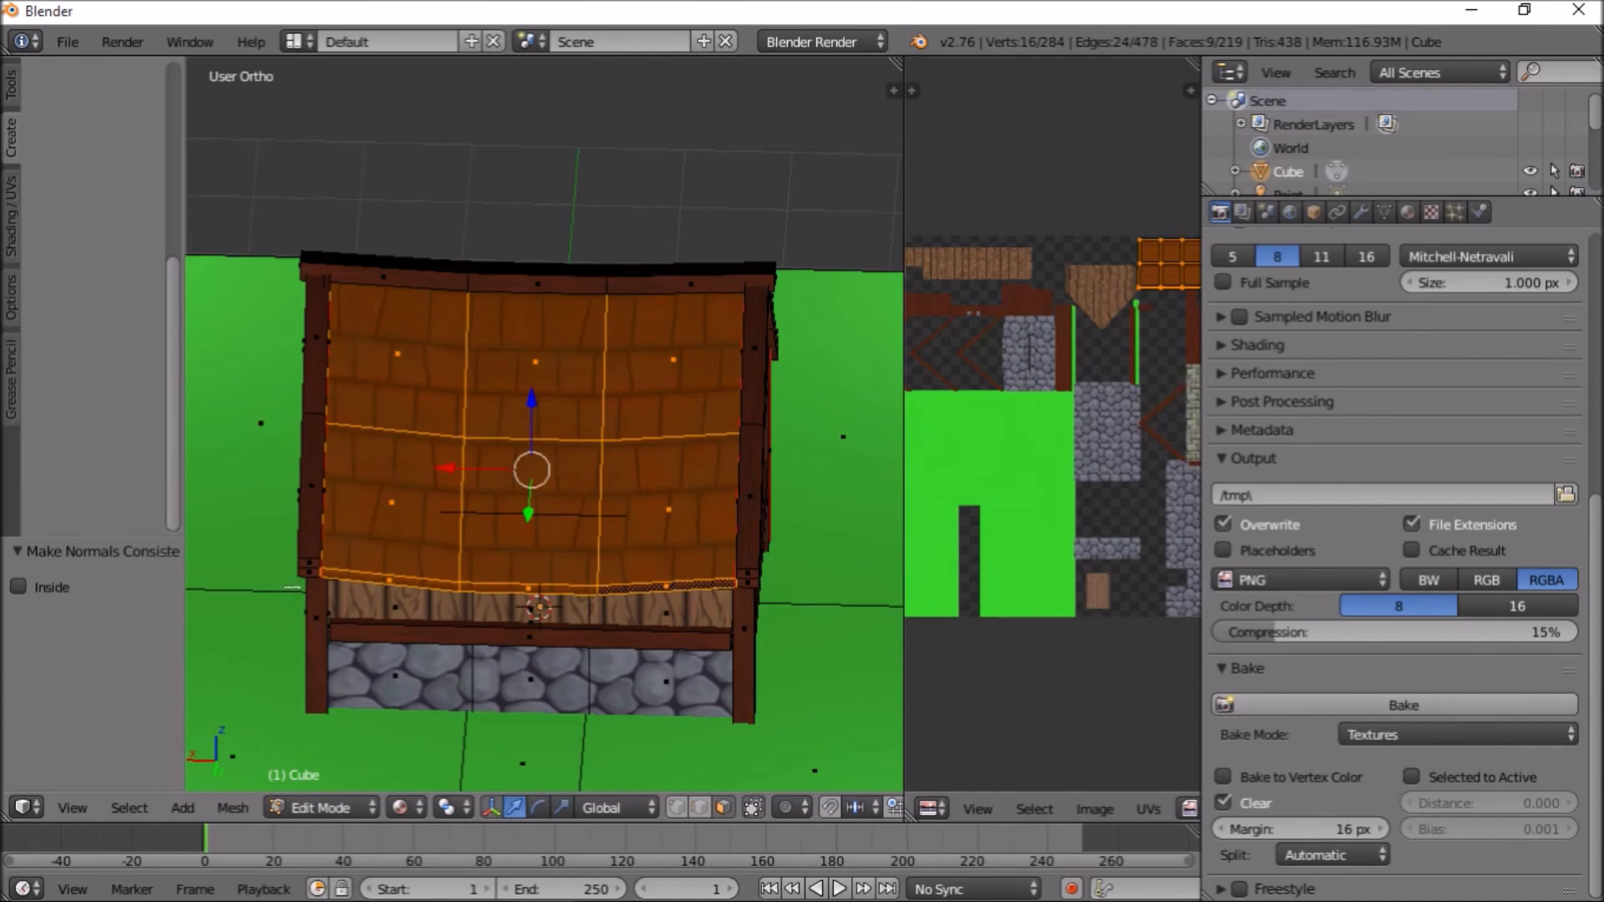
click(46, 595)
Export the house in Wavefront (.obj) format to the Desktop, overwriting HouseTutorial.obj
middle_drag(435, 571, 516, 324)
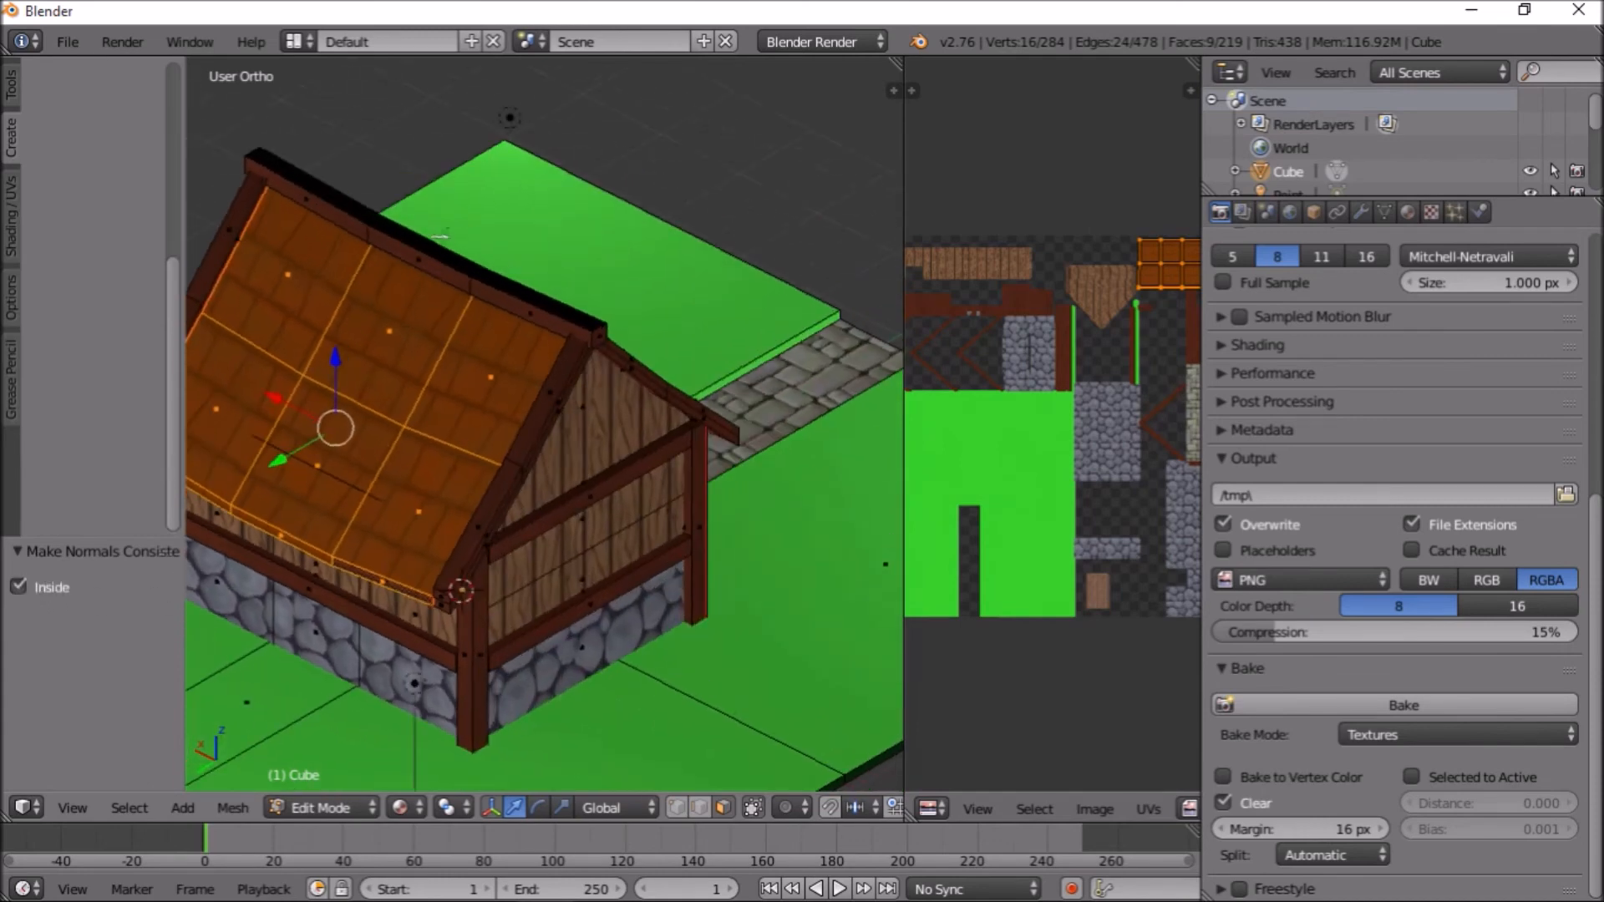
click(68, 42)
mouse_move(152, 502)
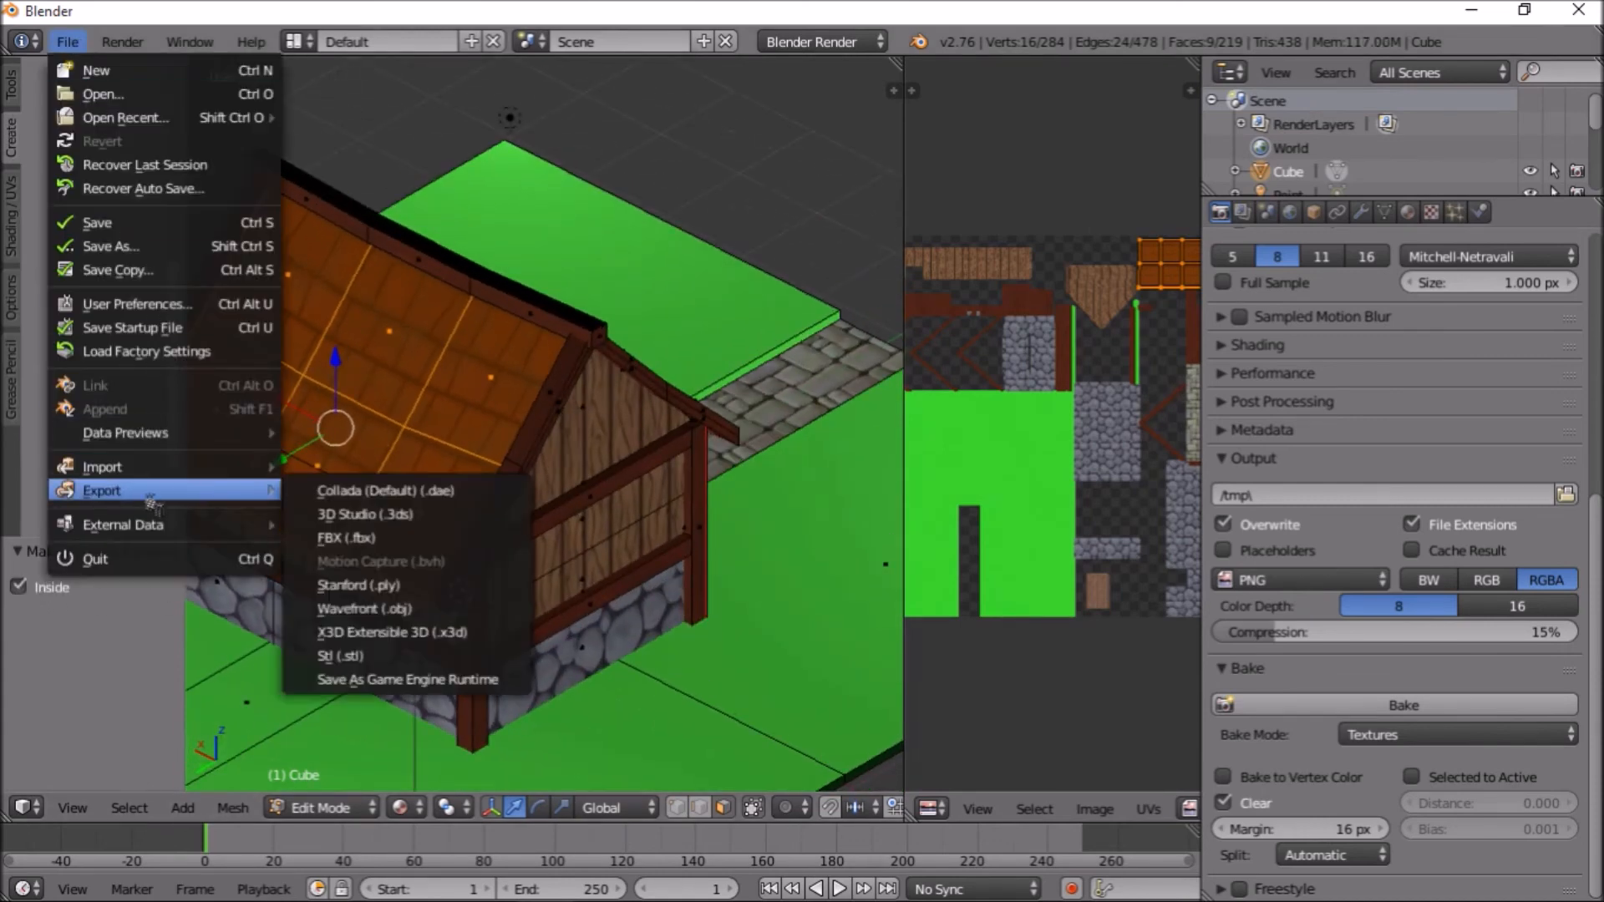
click(401, 610)
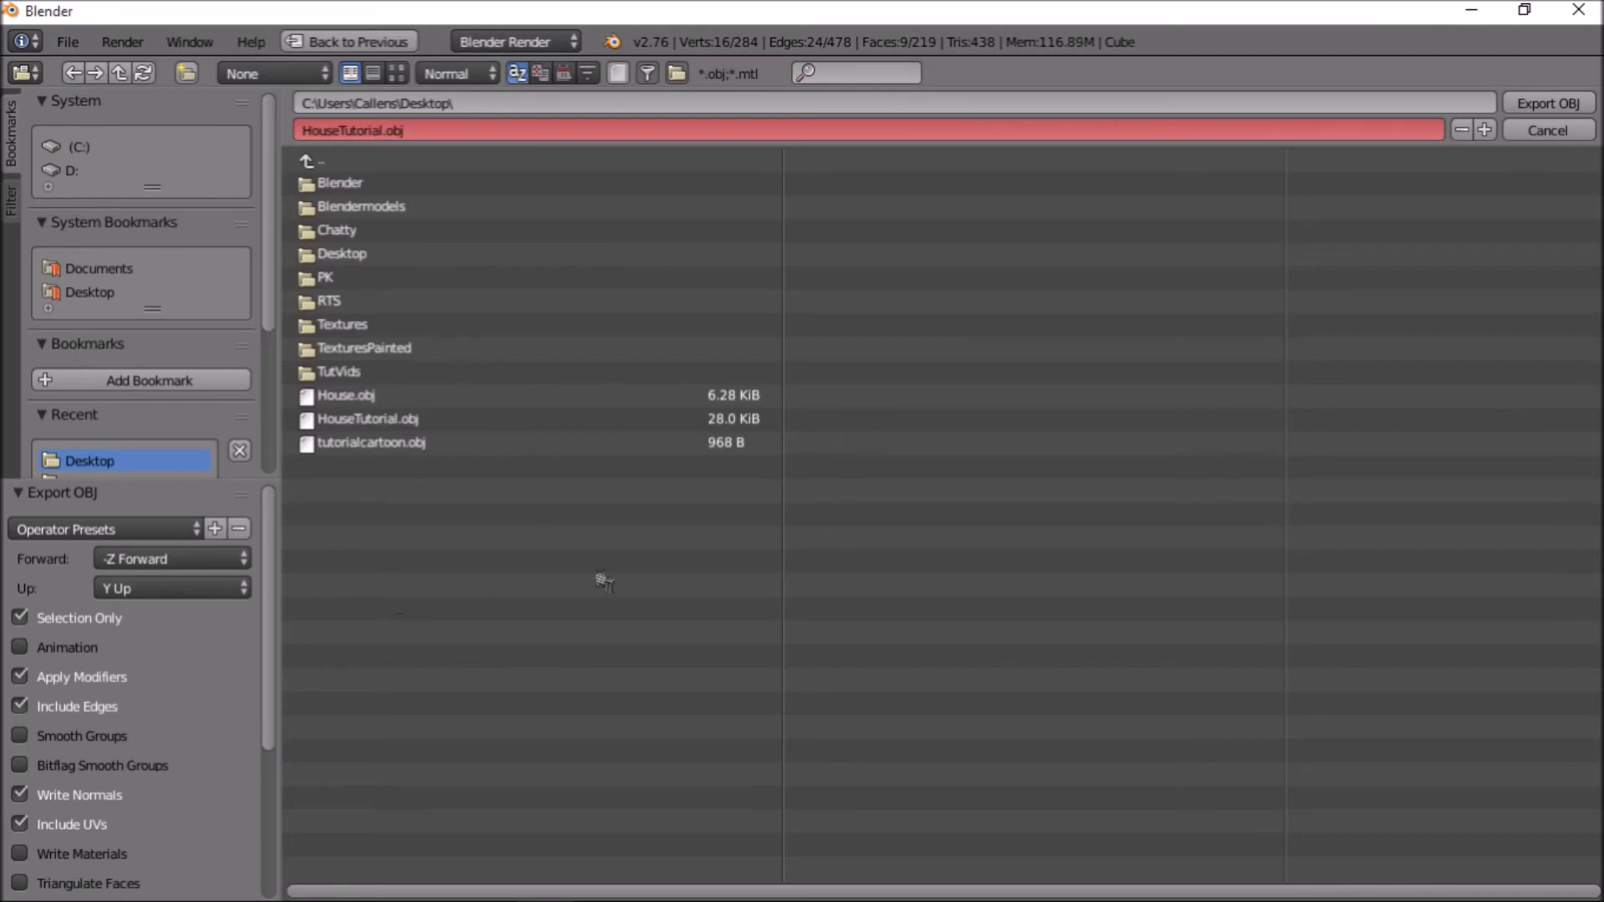
click(384, 421)
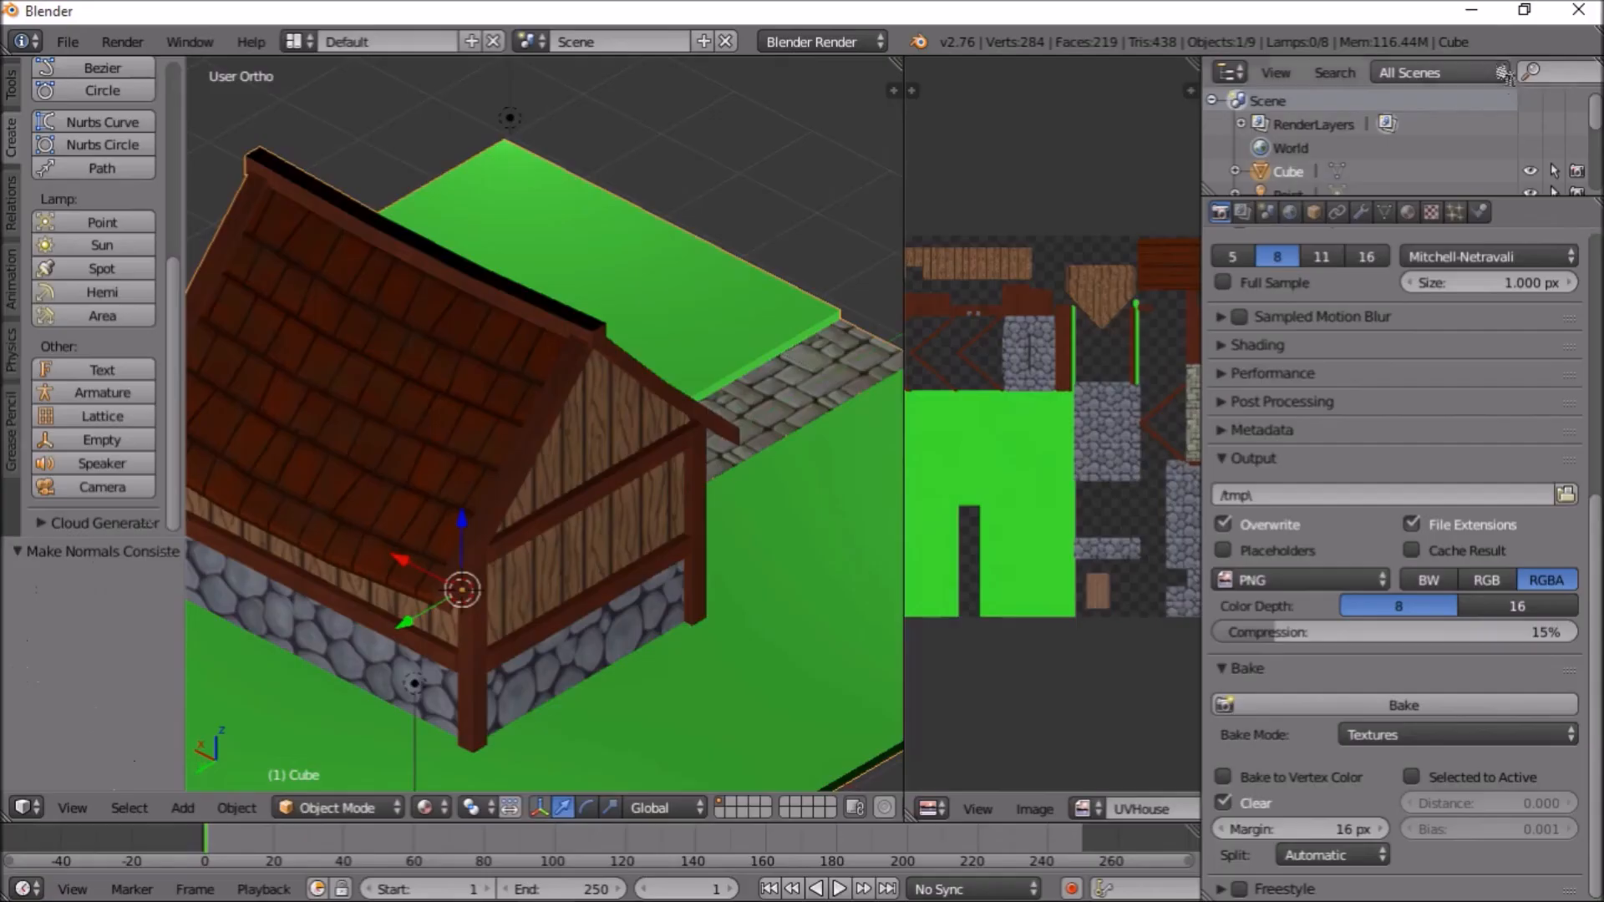
click(1541, 103)
Switch to Unity and delete the outdated HouseTutorial asset from the Models folder
click(1473, 12)
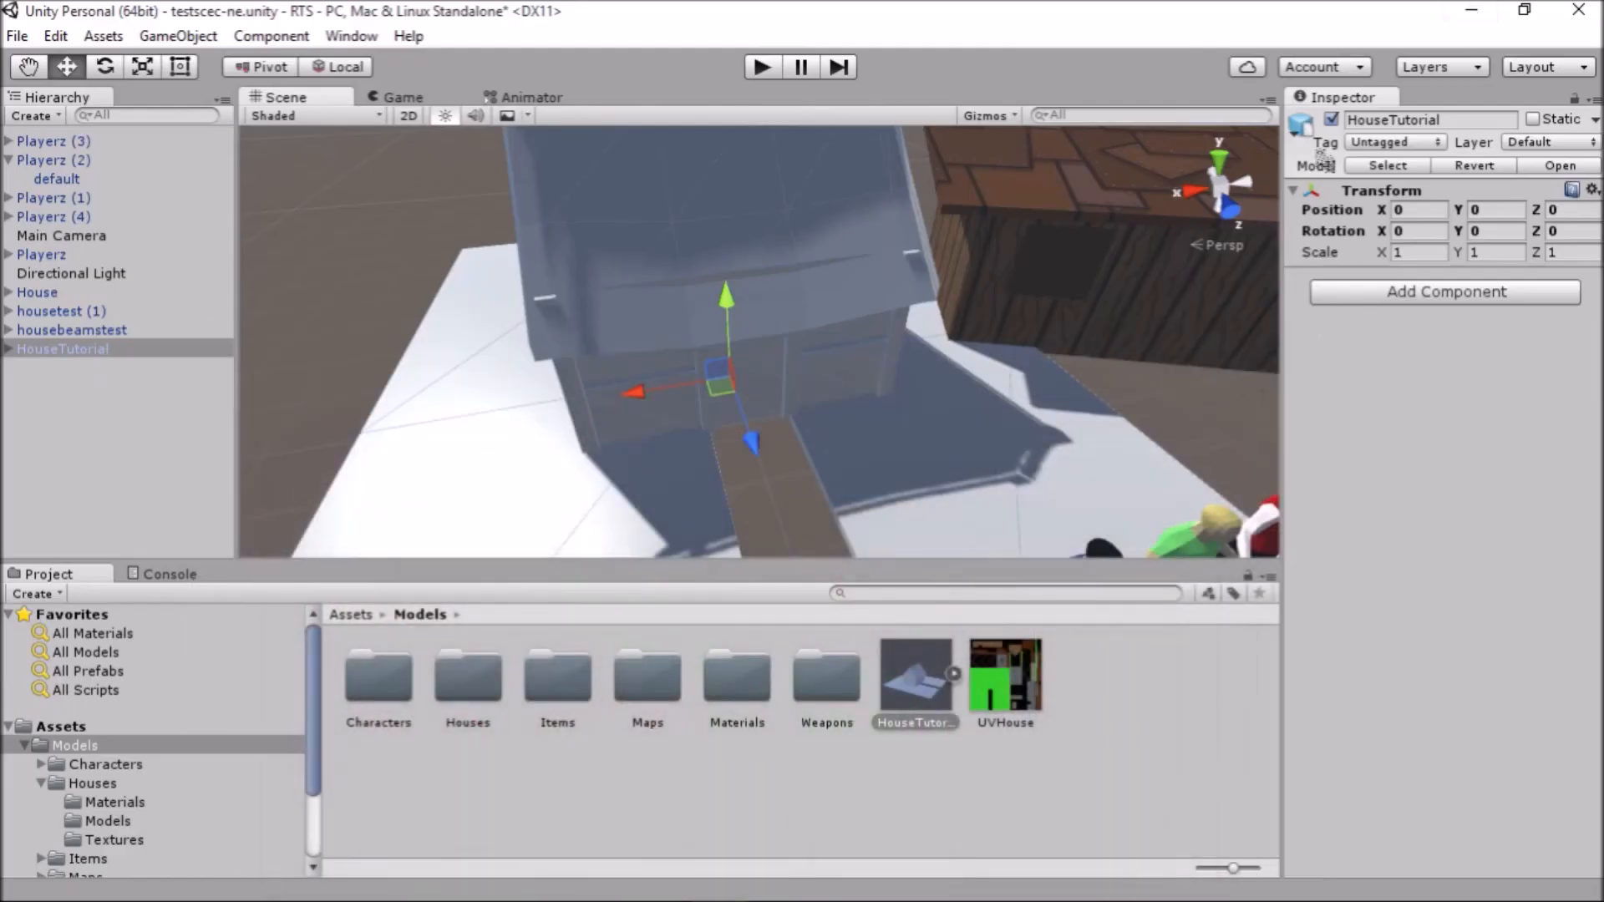
click(902, 693)
key(Delete)
key(Return)
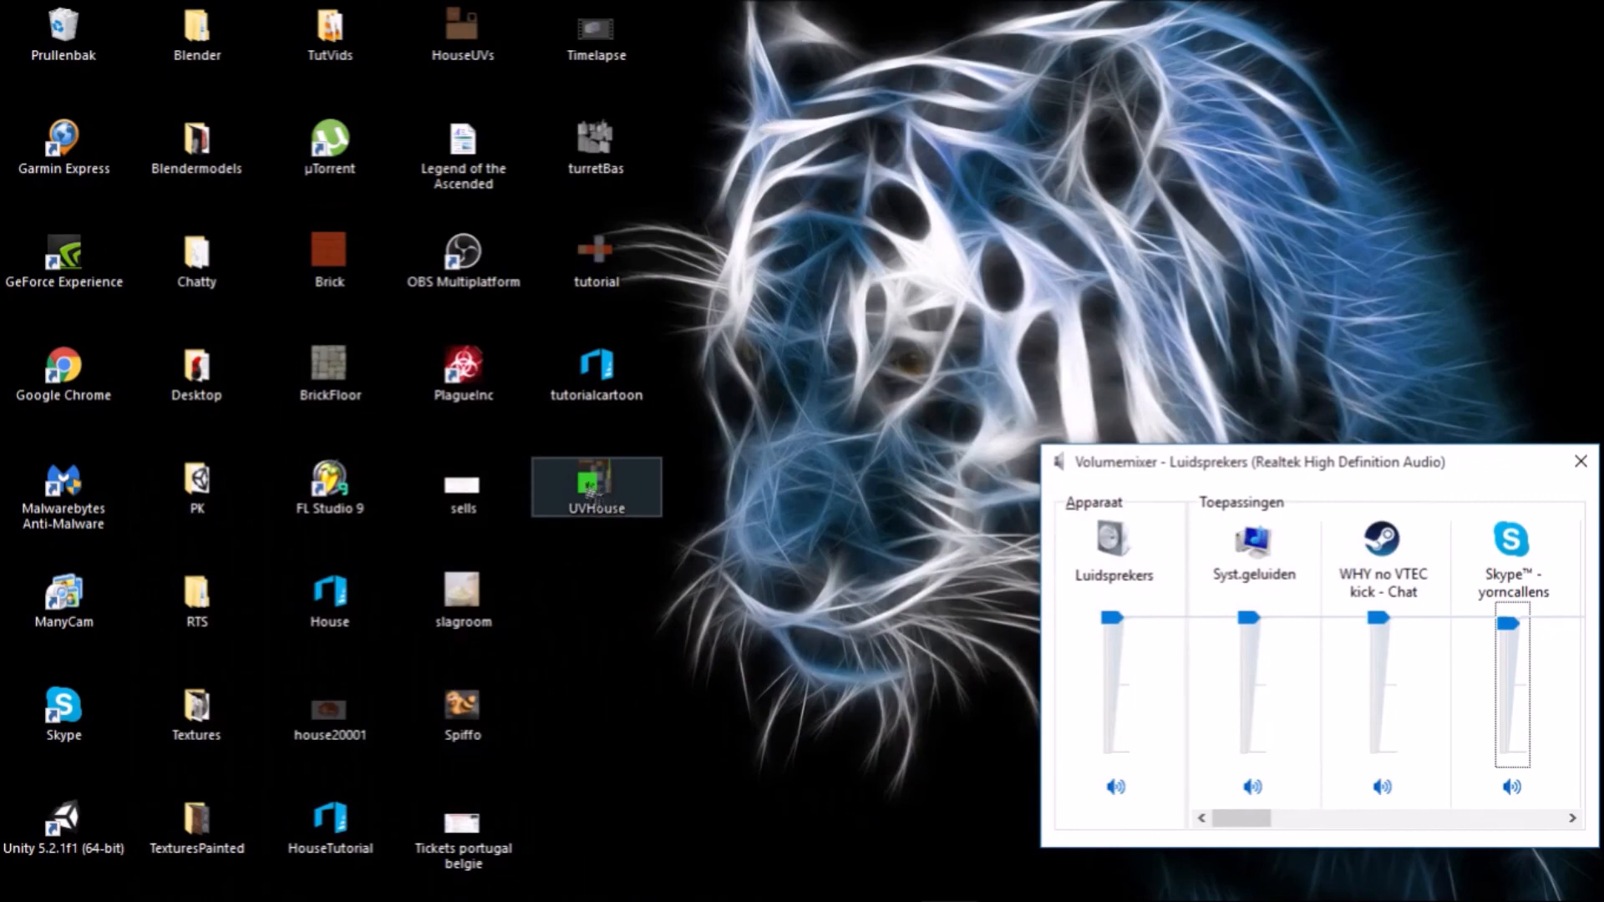
drag(596, 365, 1041, 712)
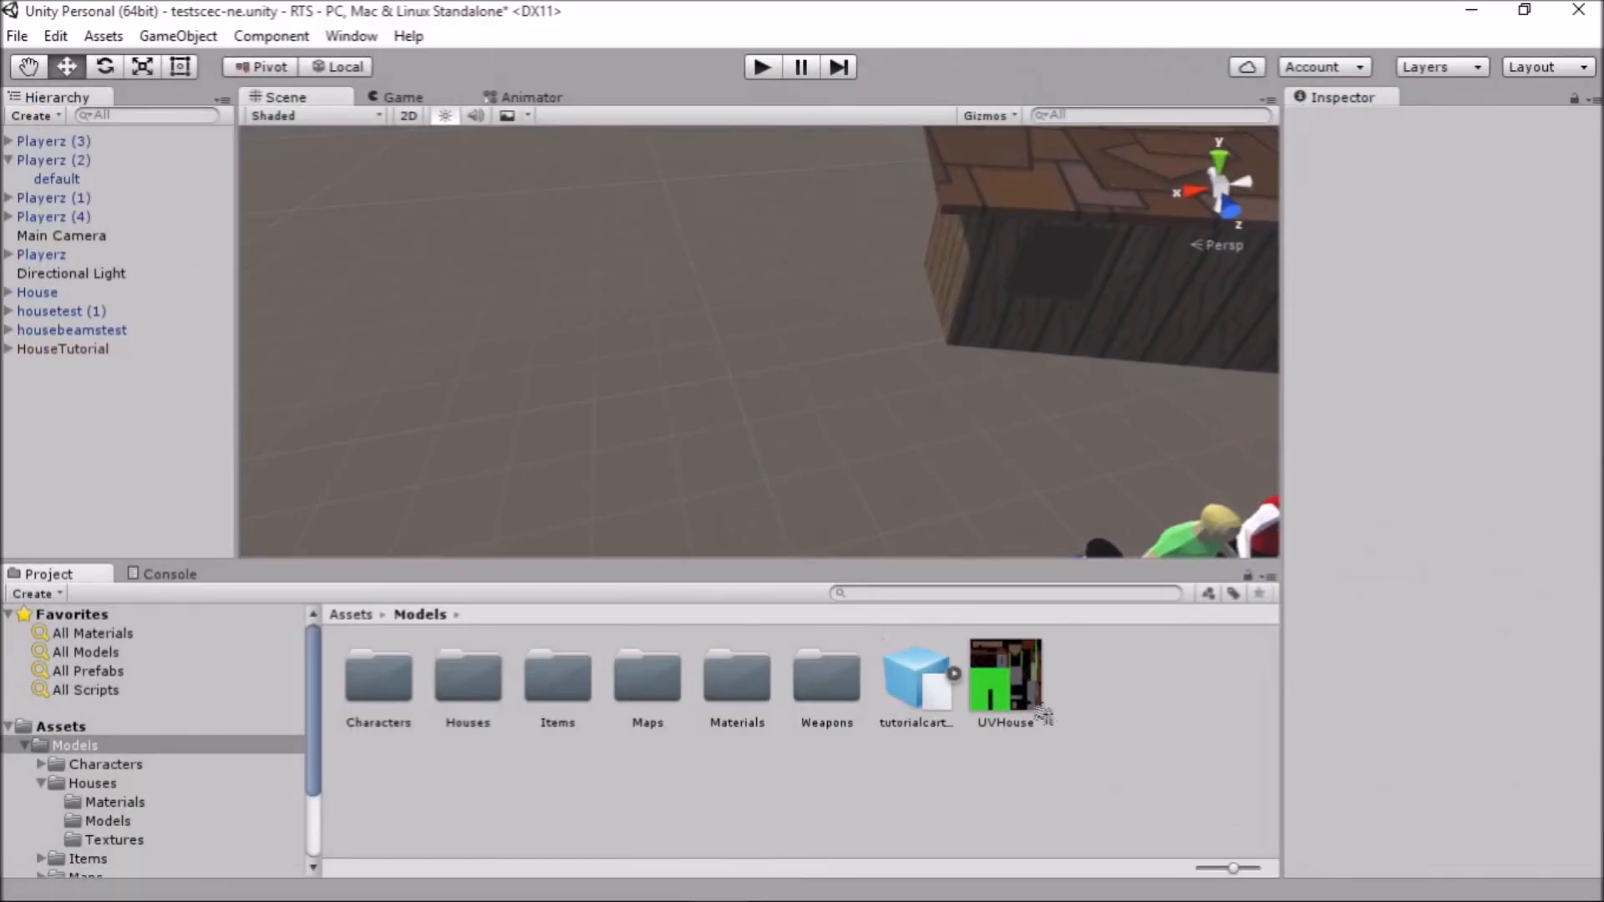
click(911, 707)
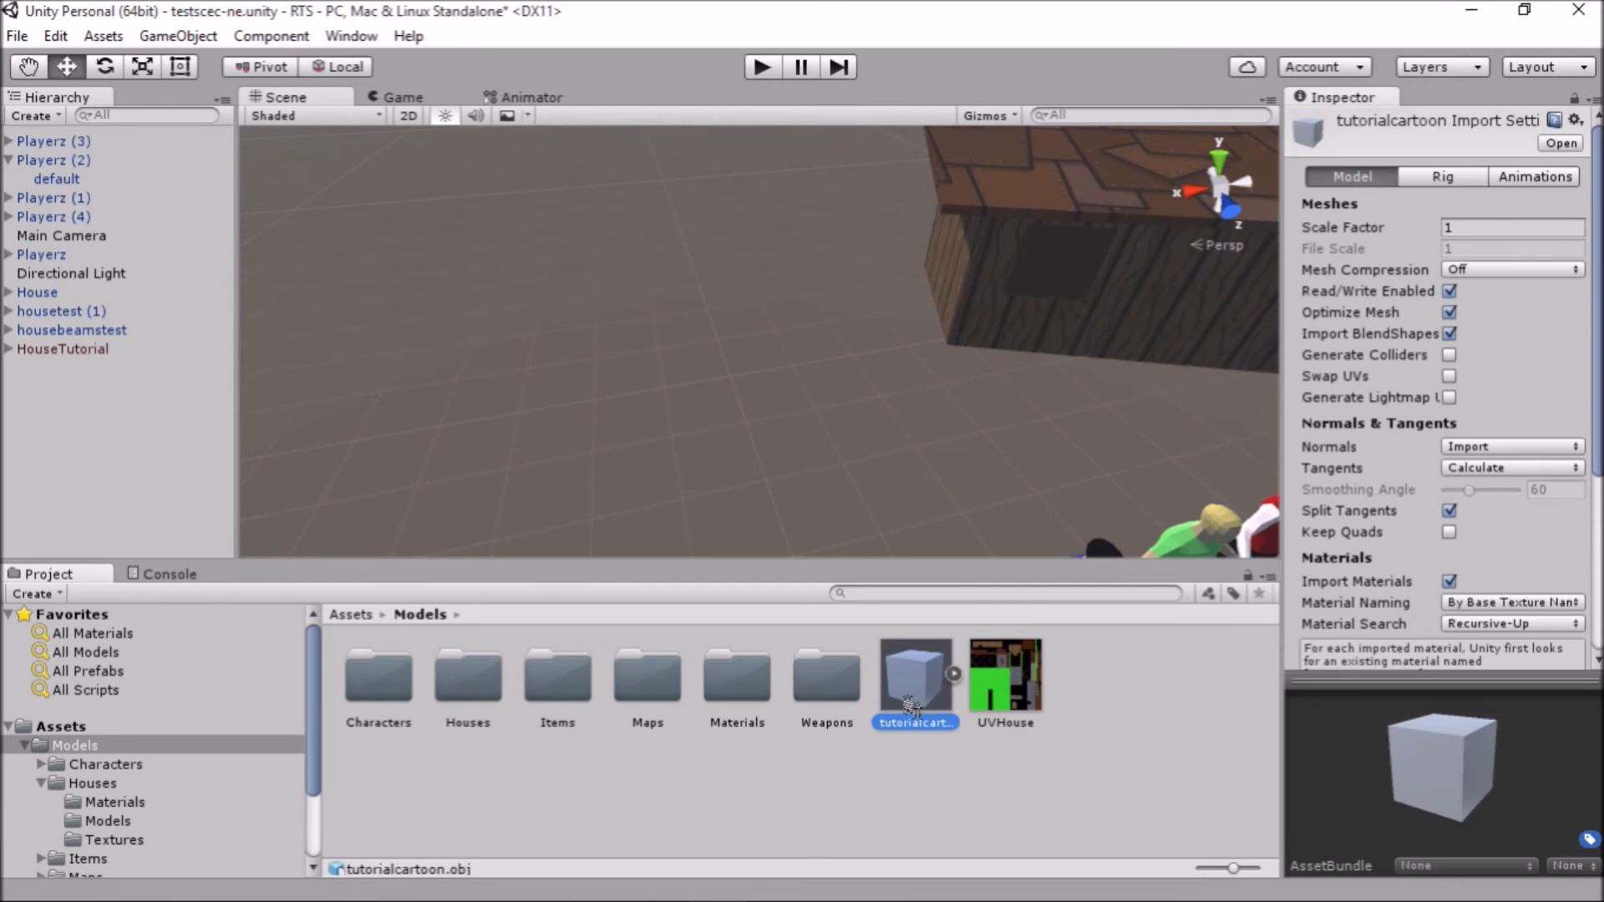
key(Delete)
key(Return)
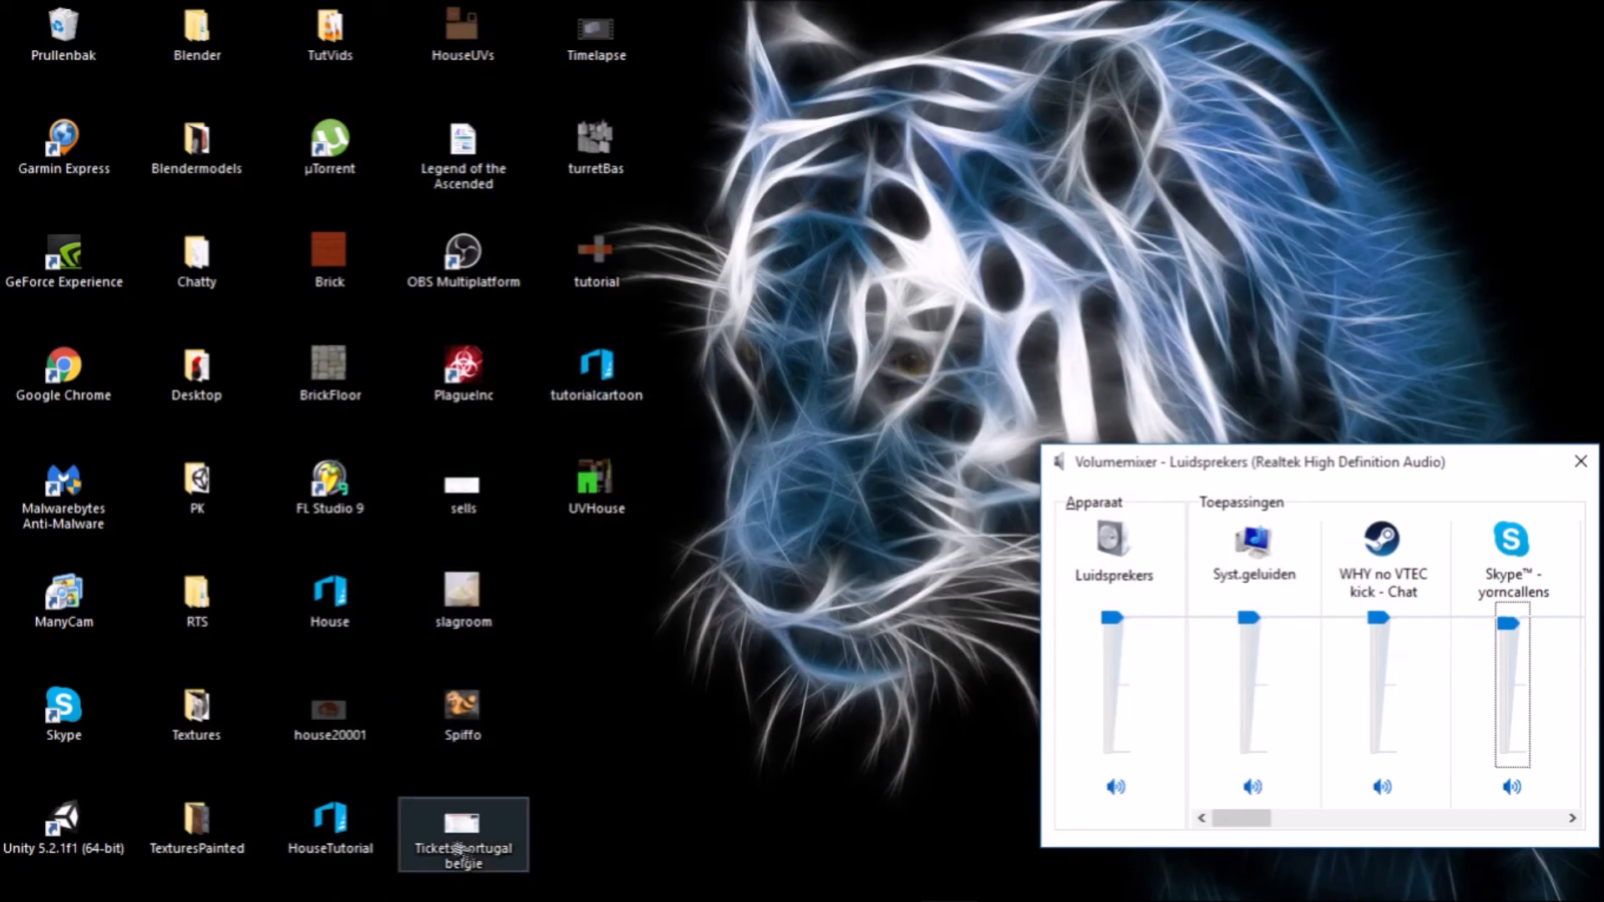
Import the re-exported HouseTutorial.obj from the desktop into Unity's Models folder and add the model to the scene
drag(325, 824, 1036, 744)
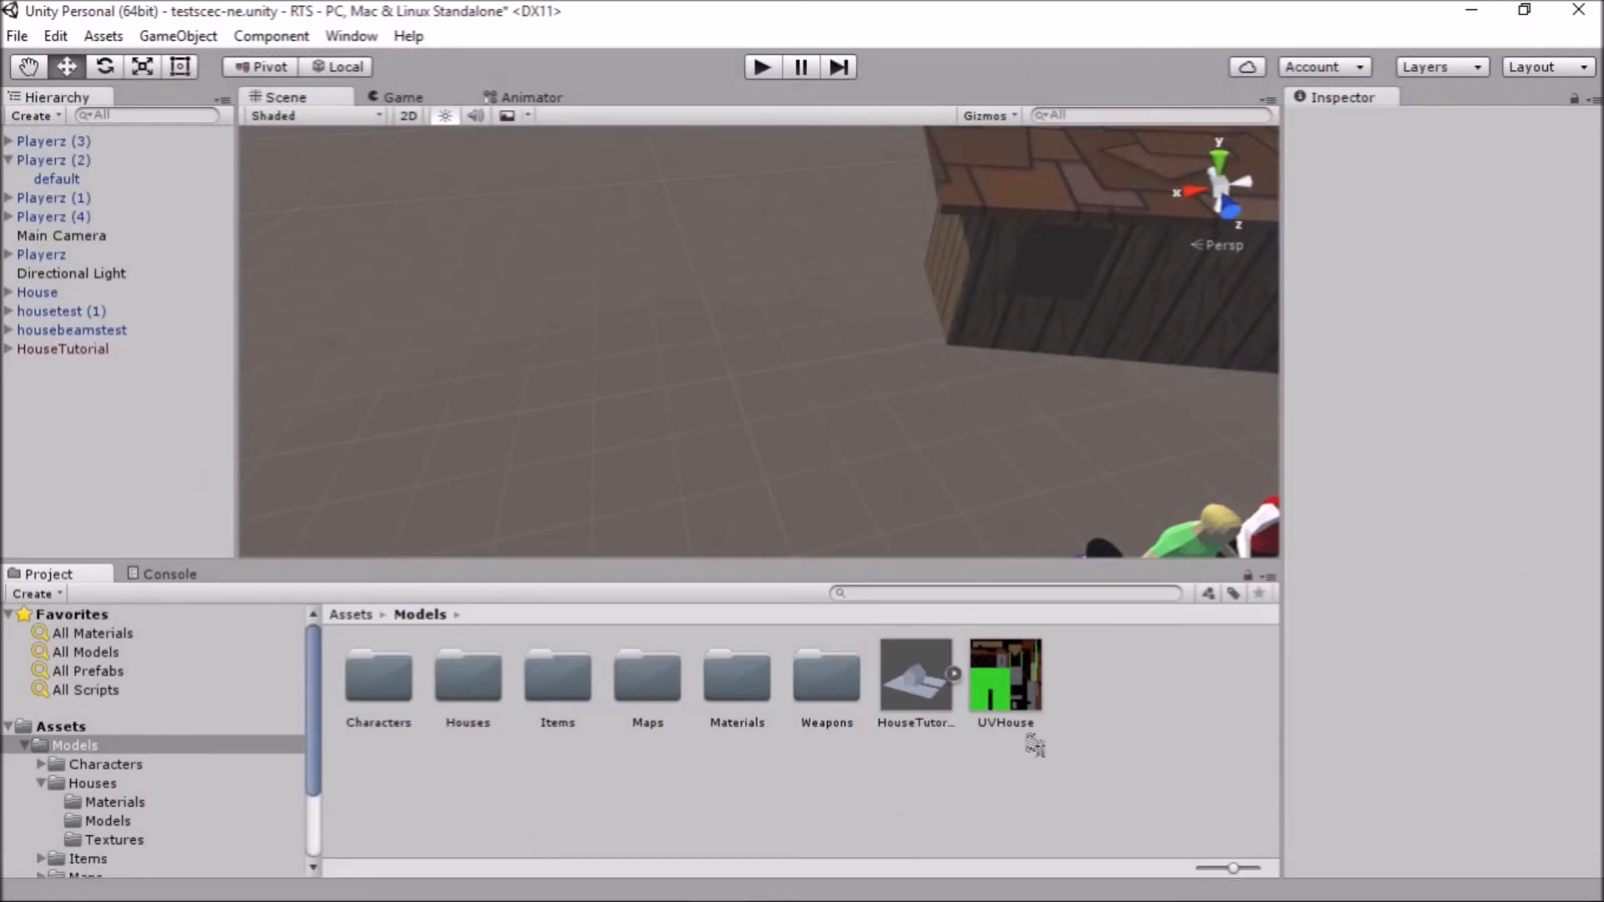
drag(923, 710, 109, 472)
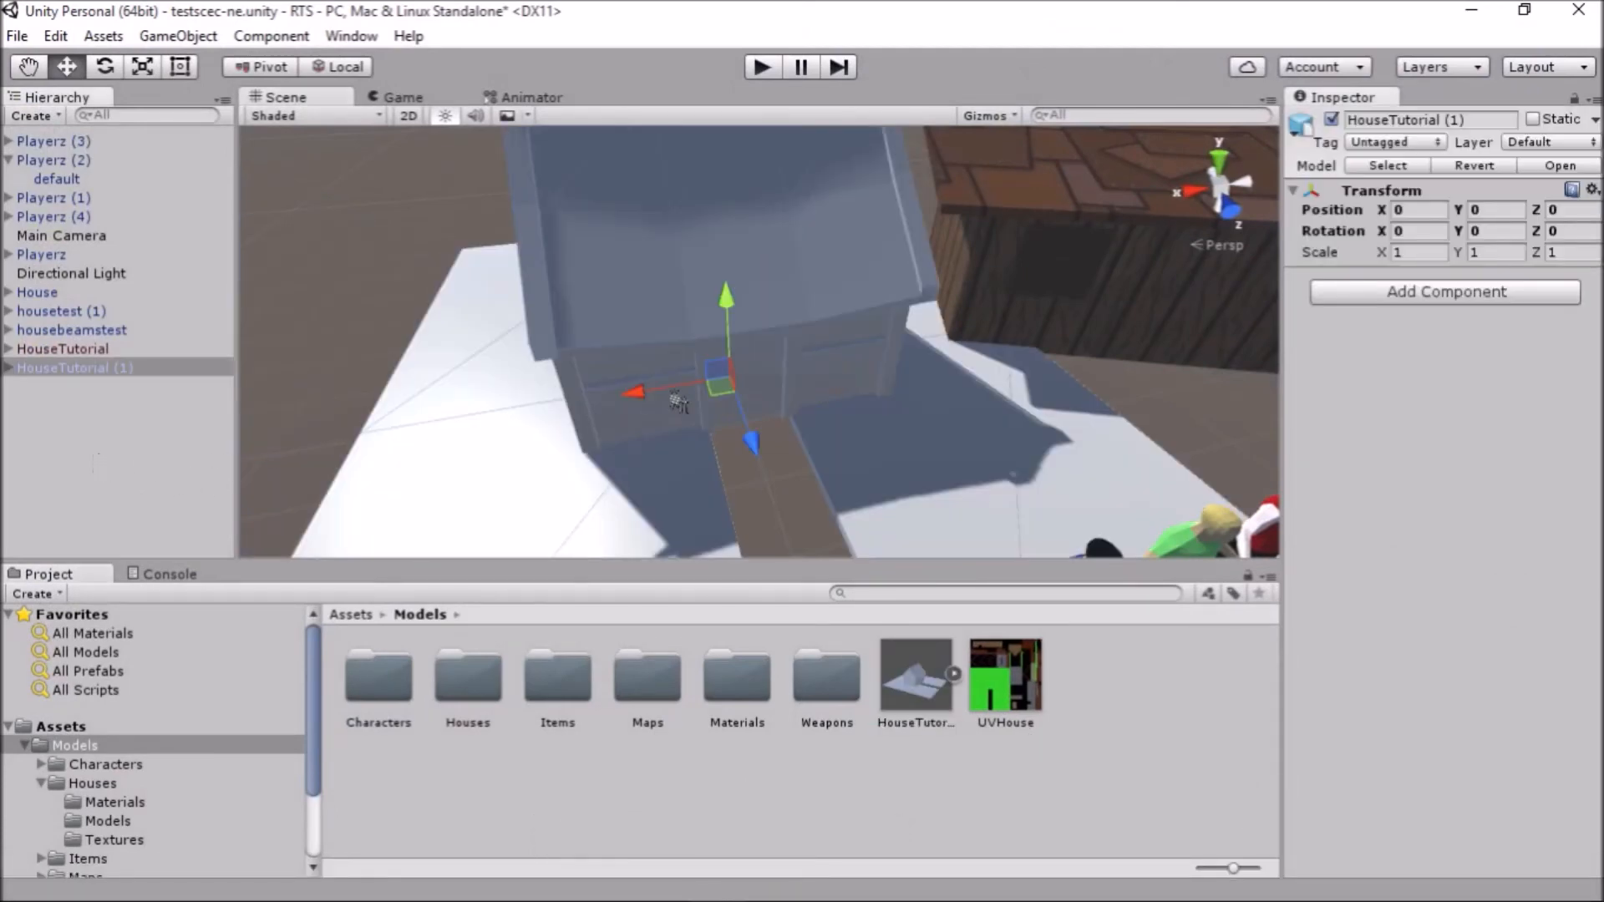
Examine the imported house from several sides, checking the roof, beams and path for missing or inverted faces
scroll(649, 376, up, 3)
right_drag(518, 364, 631, 369)
middle_drag(632, 370, 493, 418)
scroll(493, 418, down, 5)
right_drag(458, 432, 512, 505)
middle_drag(512, 505, 543, 473)
right_drag(609, 445, 877, 424)
right_drag(625, 438, 868, 476)
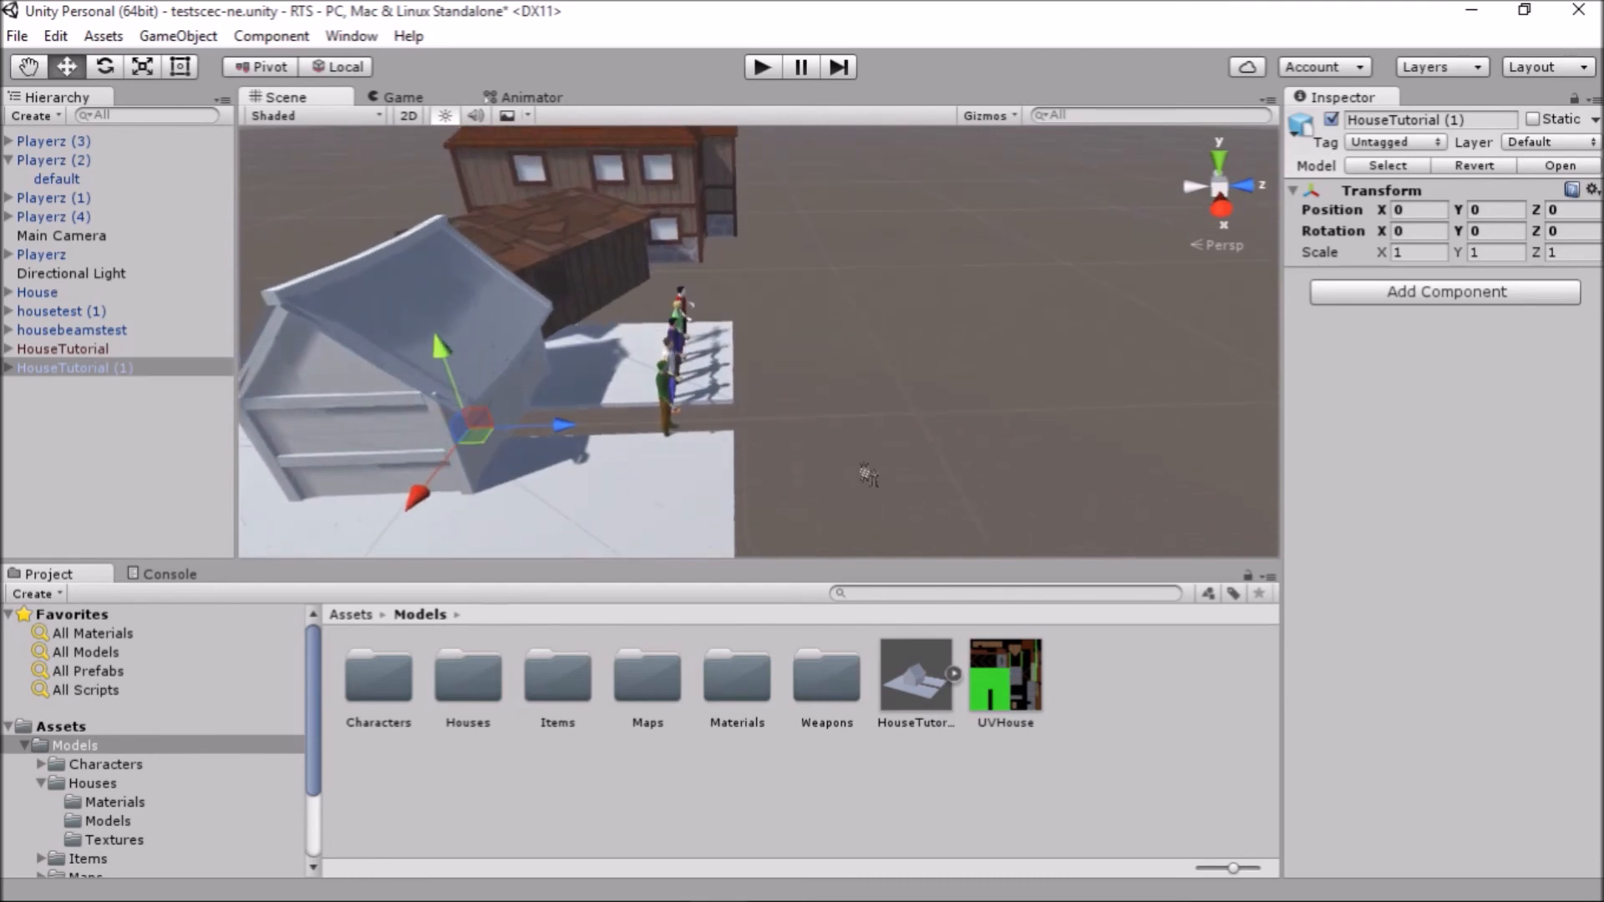
Delete the HouseTutorial asset from the Models folder and confirm its removal
click(916, 674)
key(Delete)
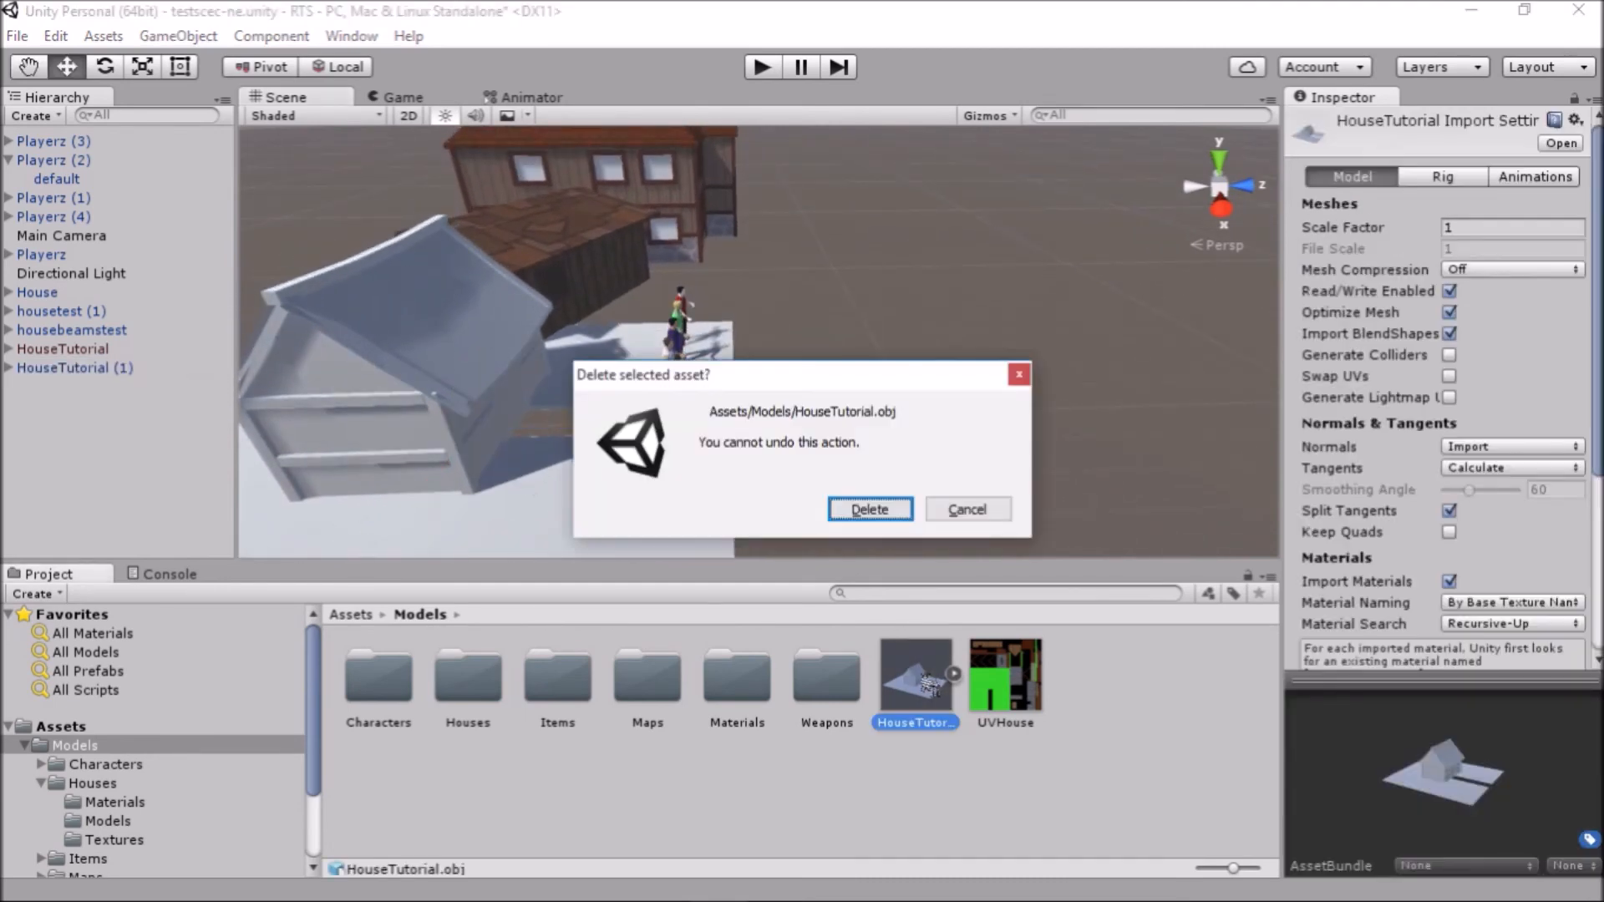
key(Return)
Switch back to Blender and recalculate the normals of the stone path face in Edit Mode with Inside enabled
click(1472, 10)
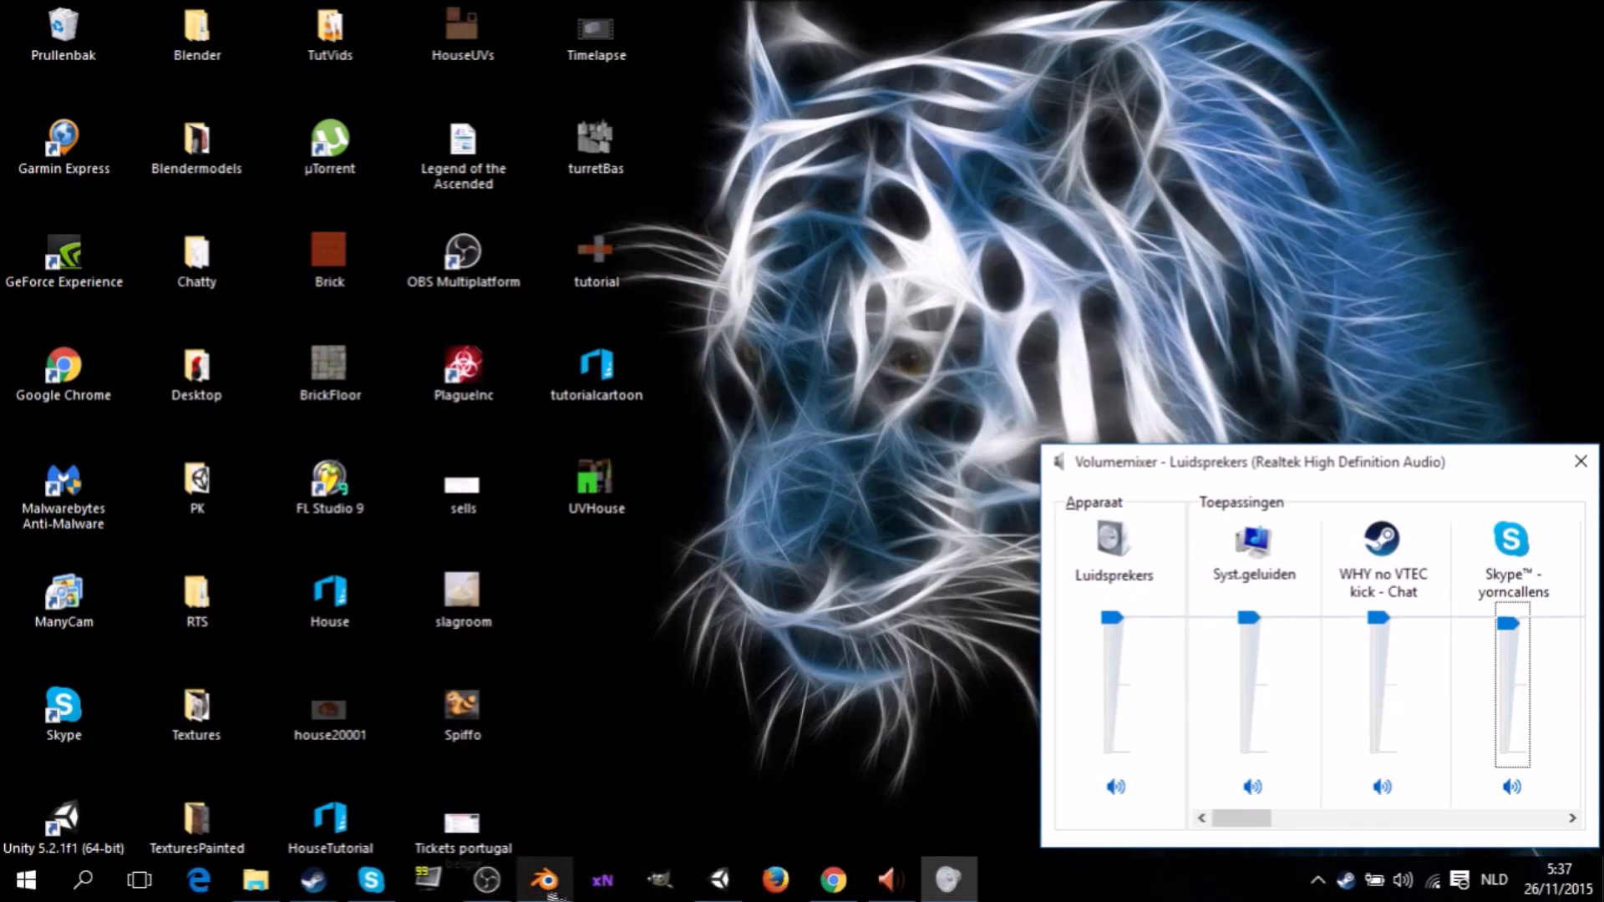
click(548, 886)
key(Tab)
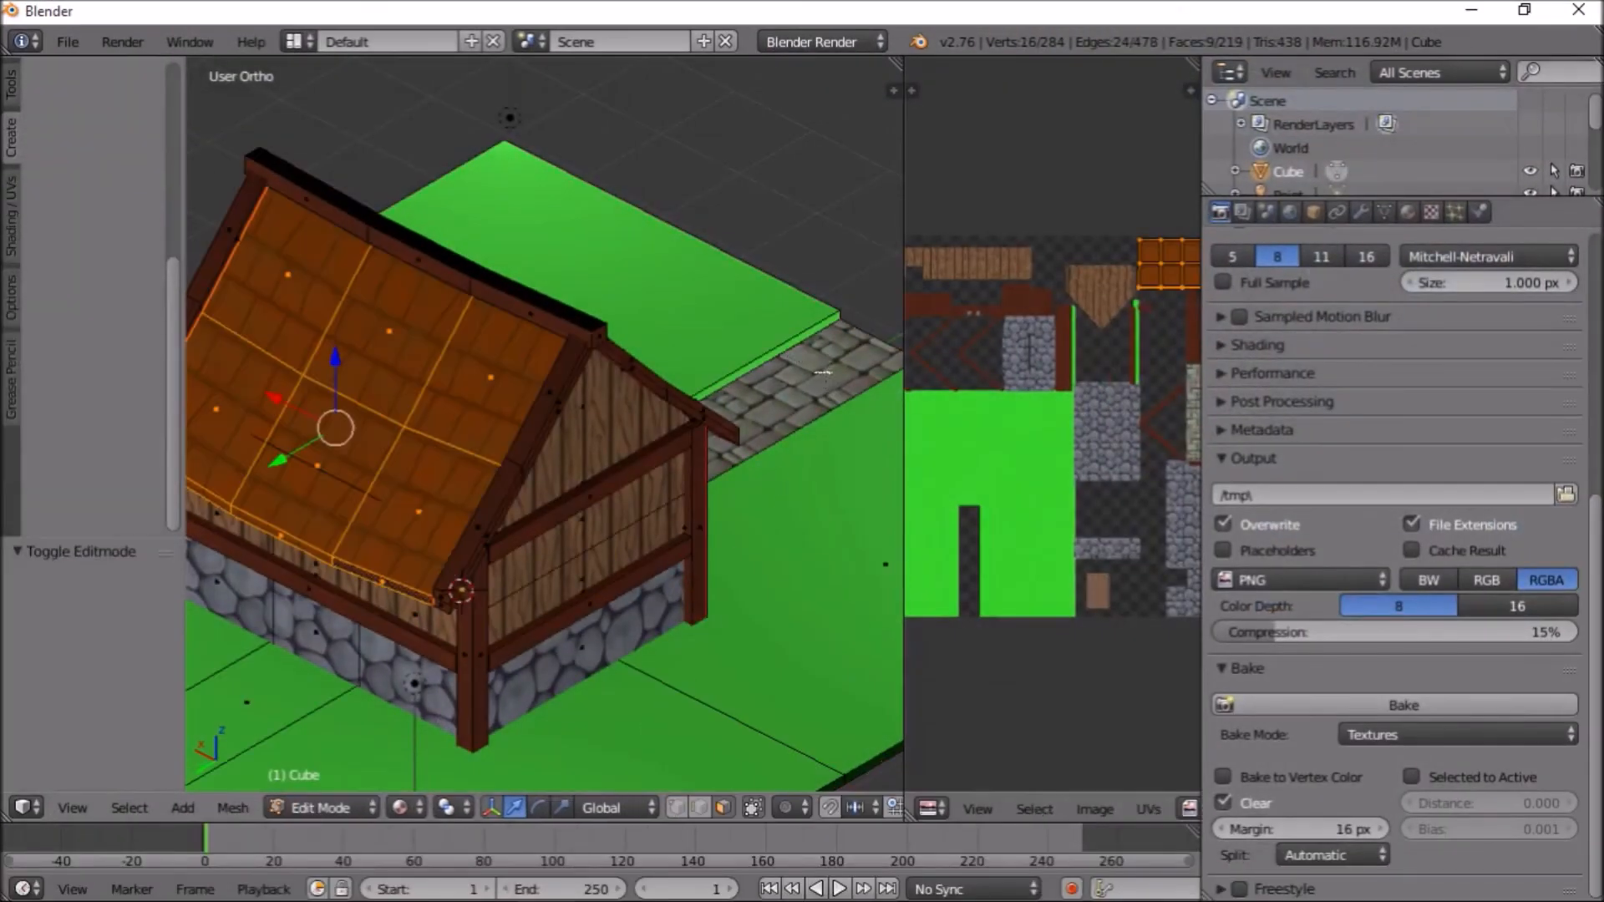
middle_drag(812, 384, 738, 564)
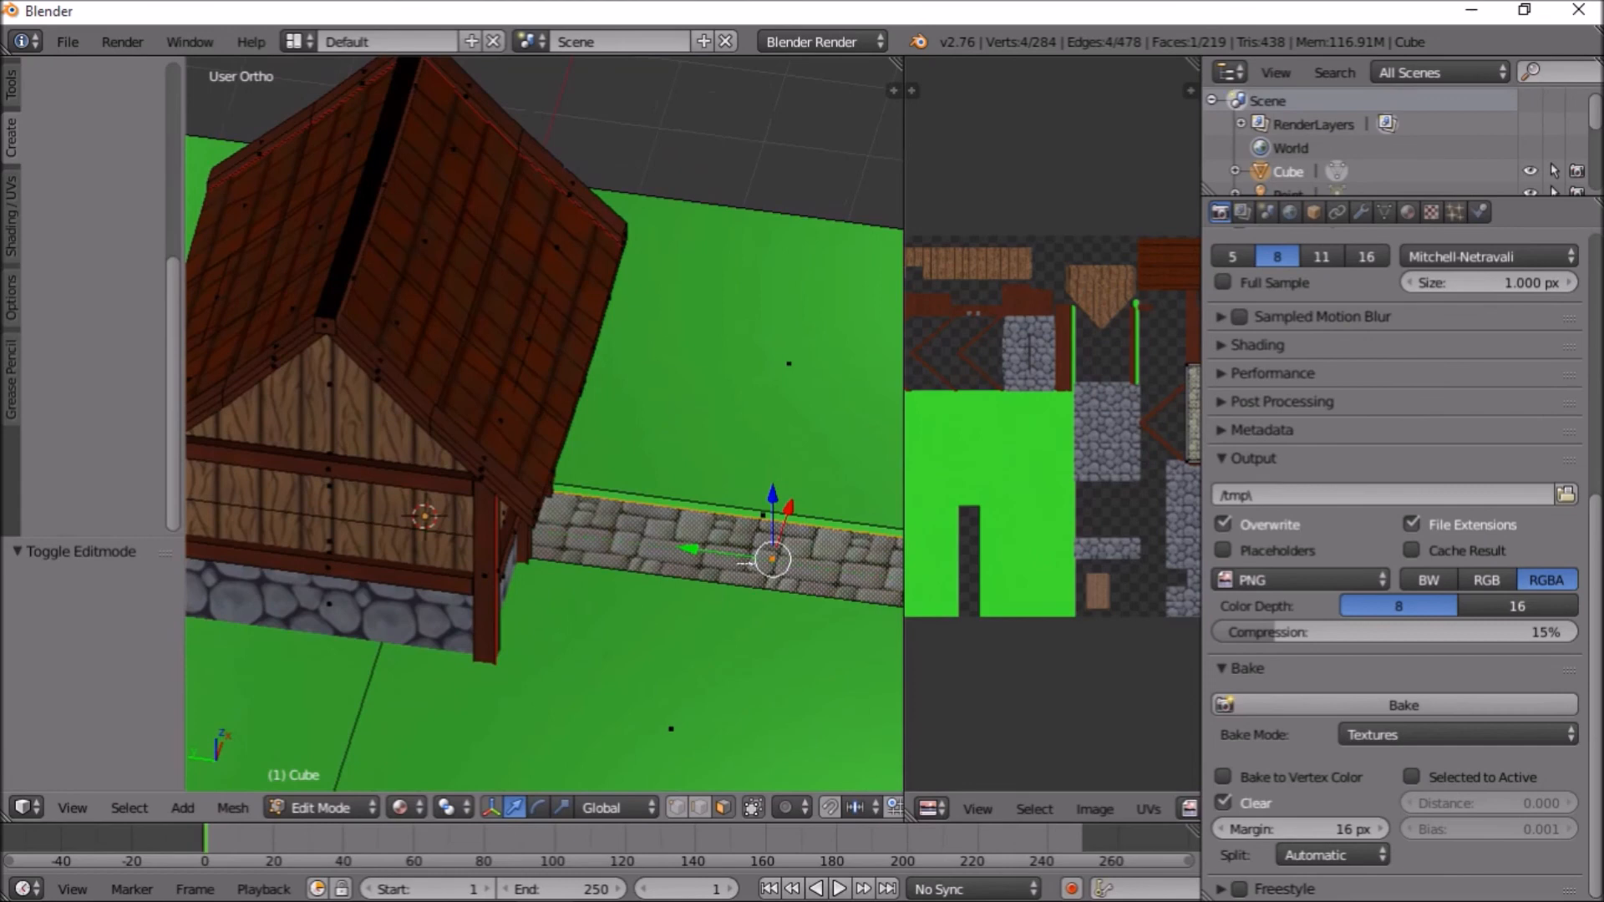
key(u)
key(ctrl+n)
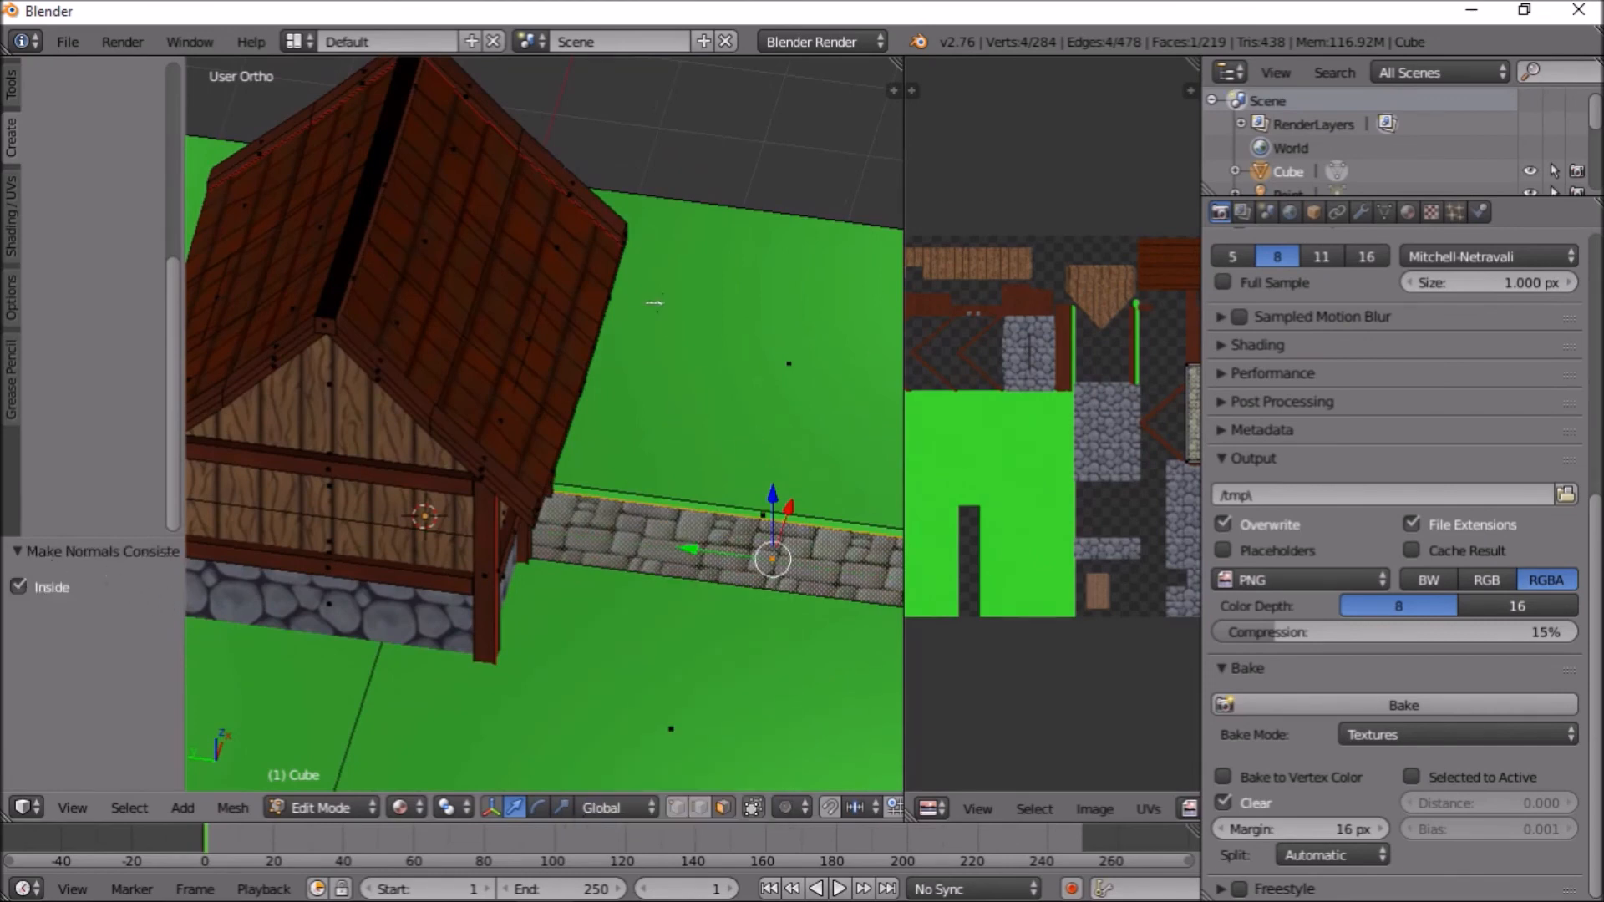
middle_drag(677, 539, 564, 679)
key(Tab)
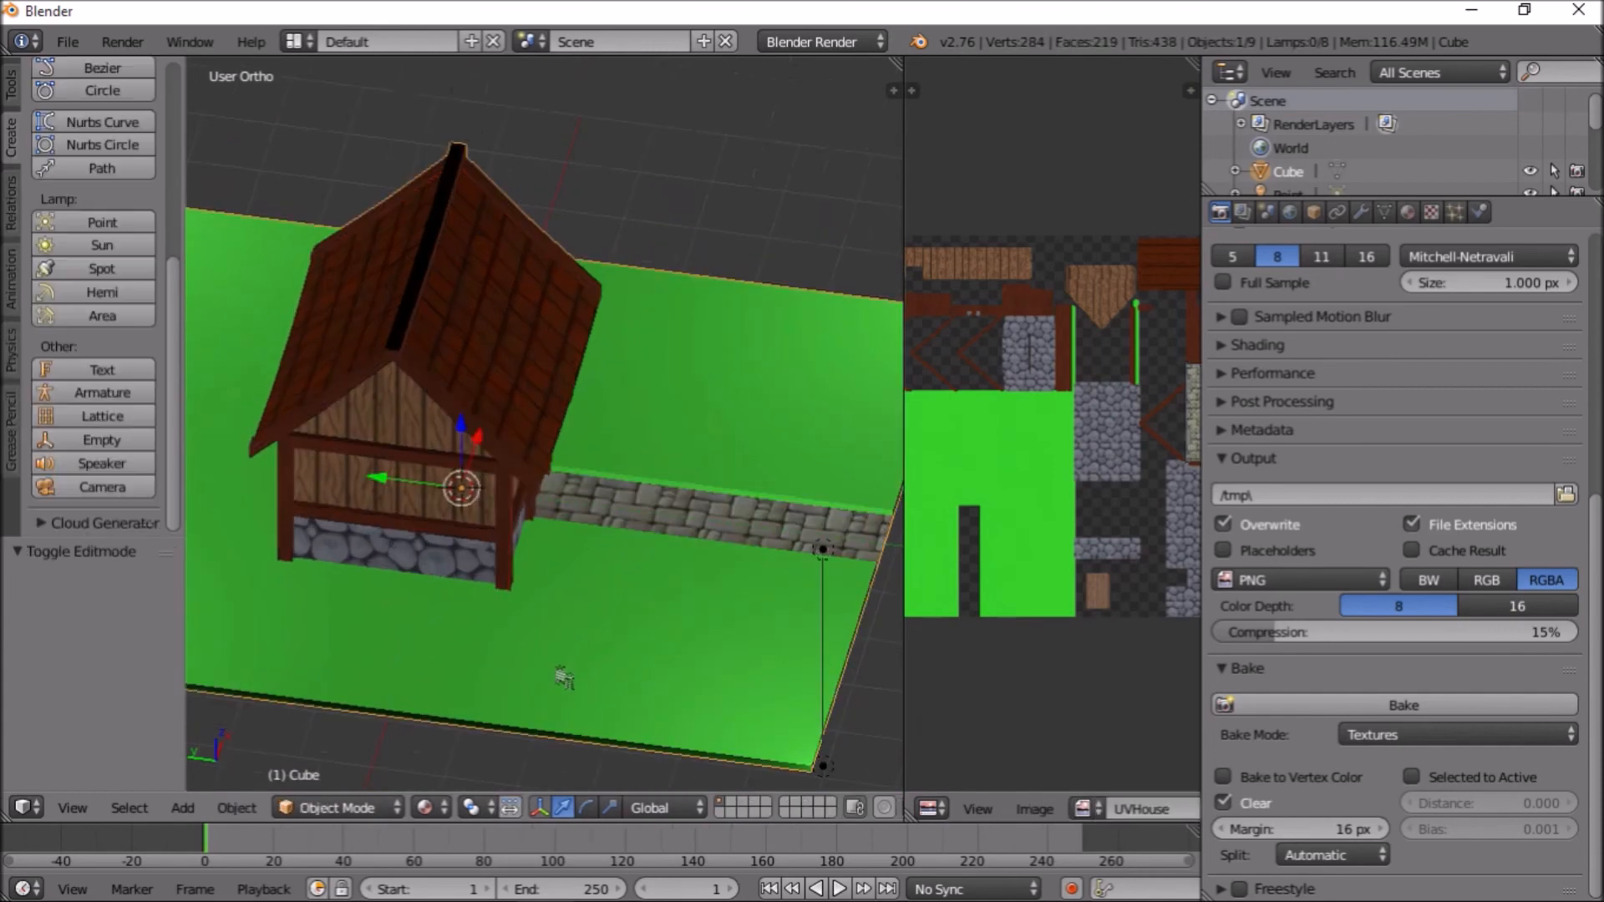
Return to Edit Mode, clear the mesh selection and switch the viewport from textured to solid shading
key(Tab)
key(a)
key(a)
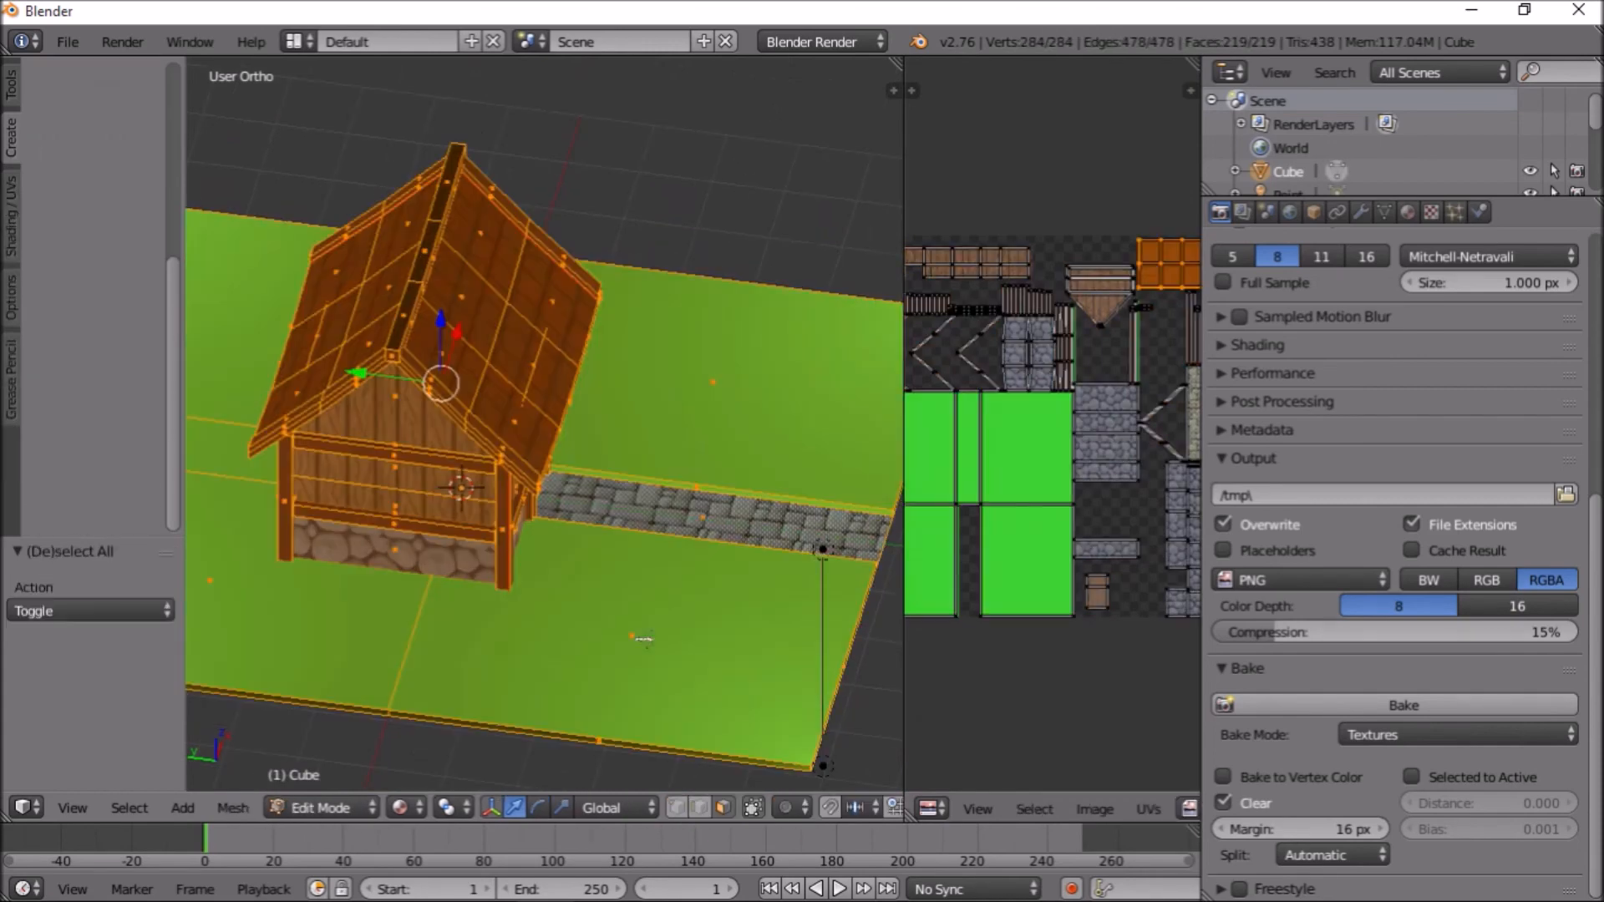
key(a)
key(z)
key(z)
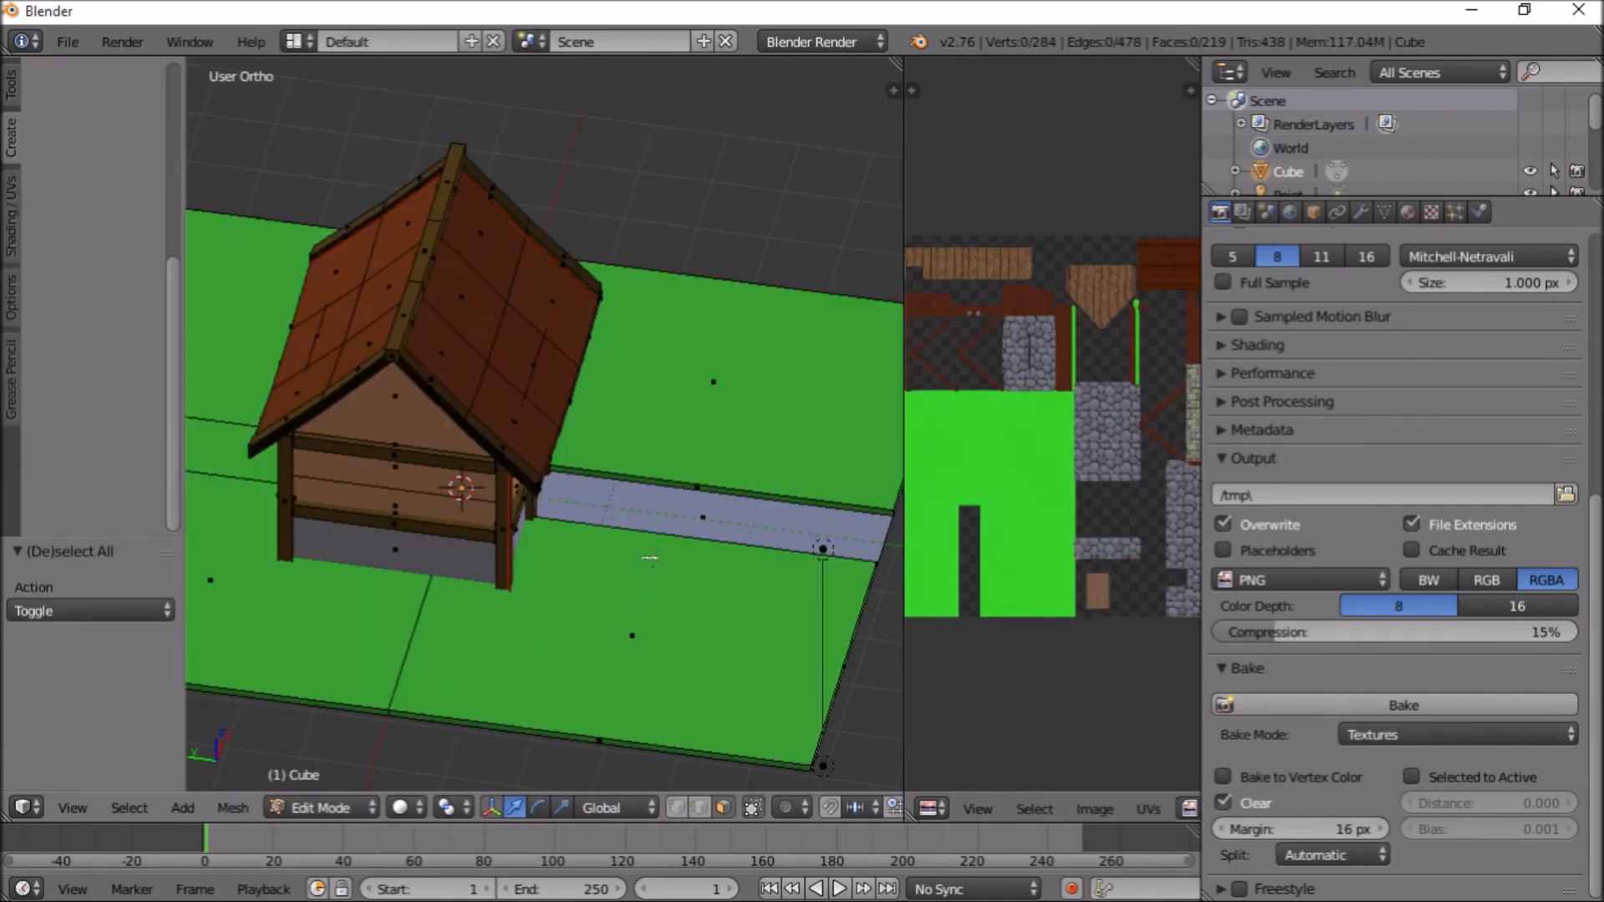
Select the path face and recalculate its normals, toggling Inside to compare and leaving it disabled
right_click(673, 518)
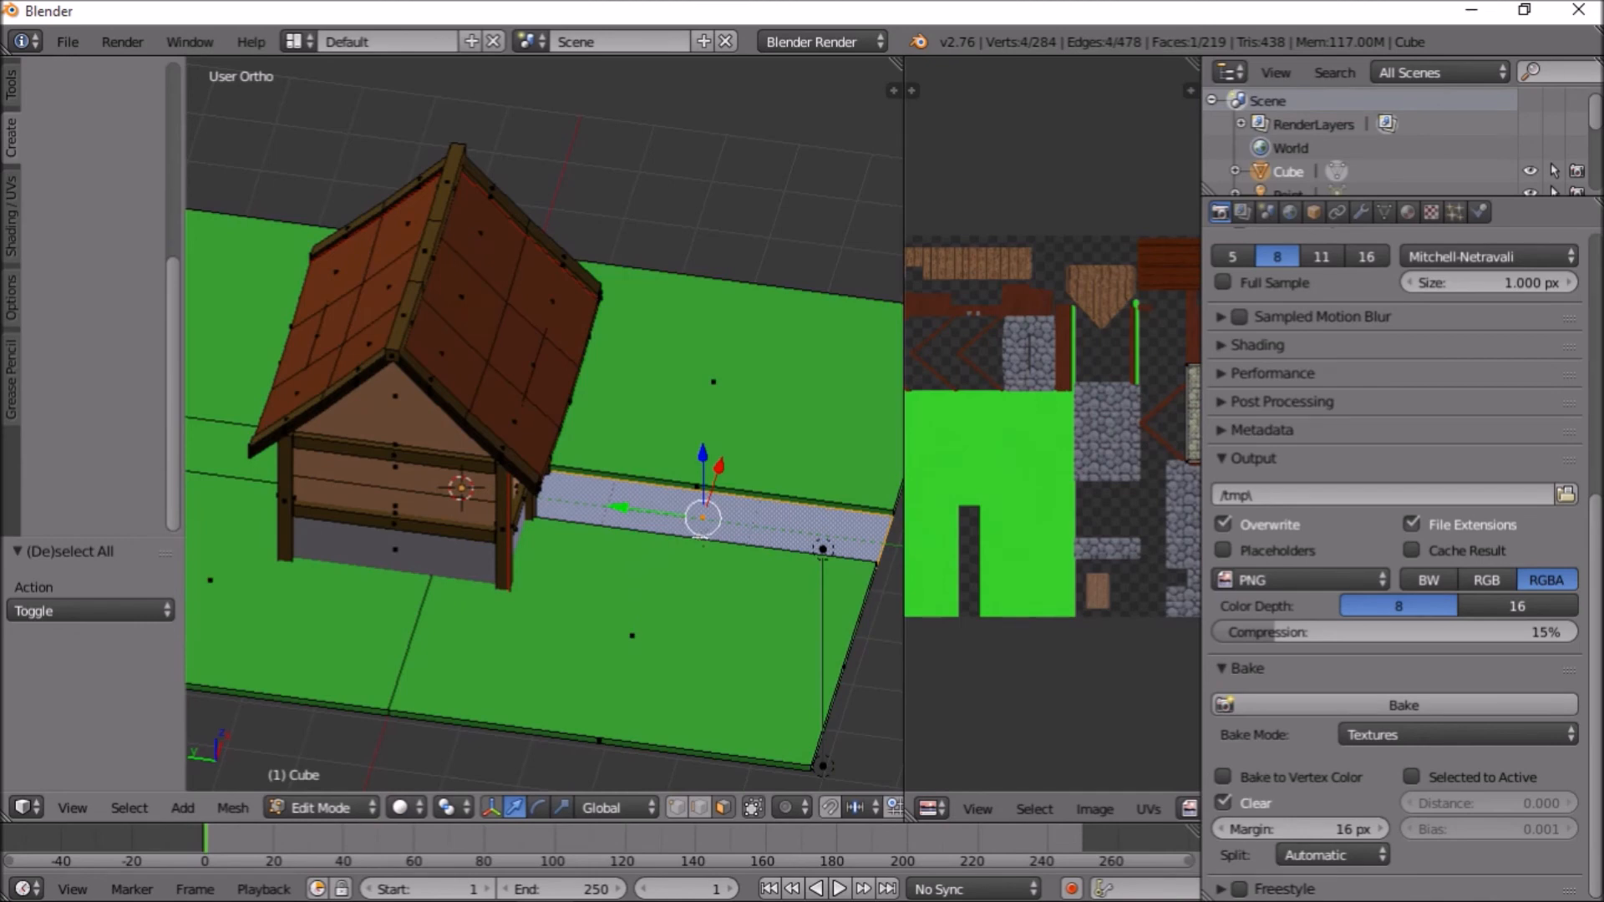
key(ctrl+n)
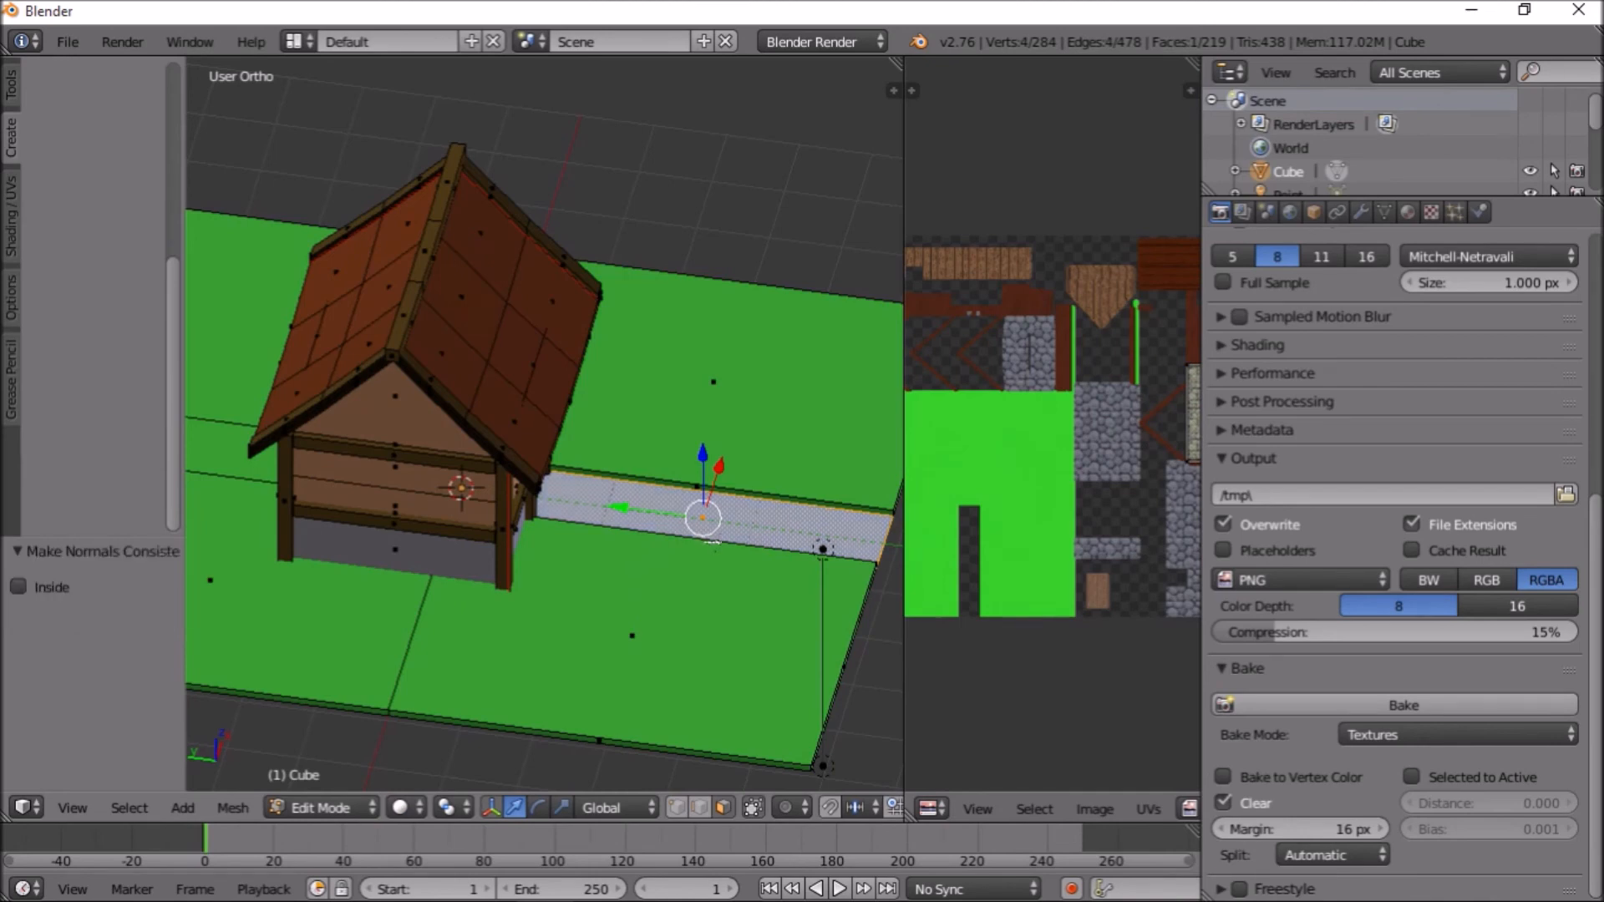
click(18, 588)
click(18, 587)
click(19, 587)
click(19, 587)
click(18, 588)
click(19, 587)
Recalculate the normals of the two beam faces along each side edge of the back roof slope with Inside enabled
middle_drag(467, 609, 682, 523)
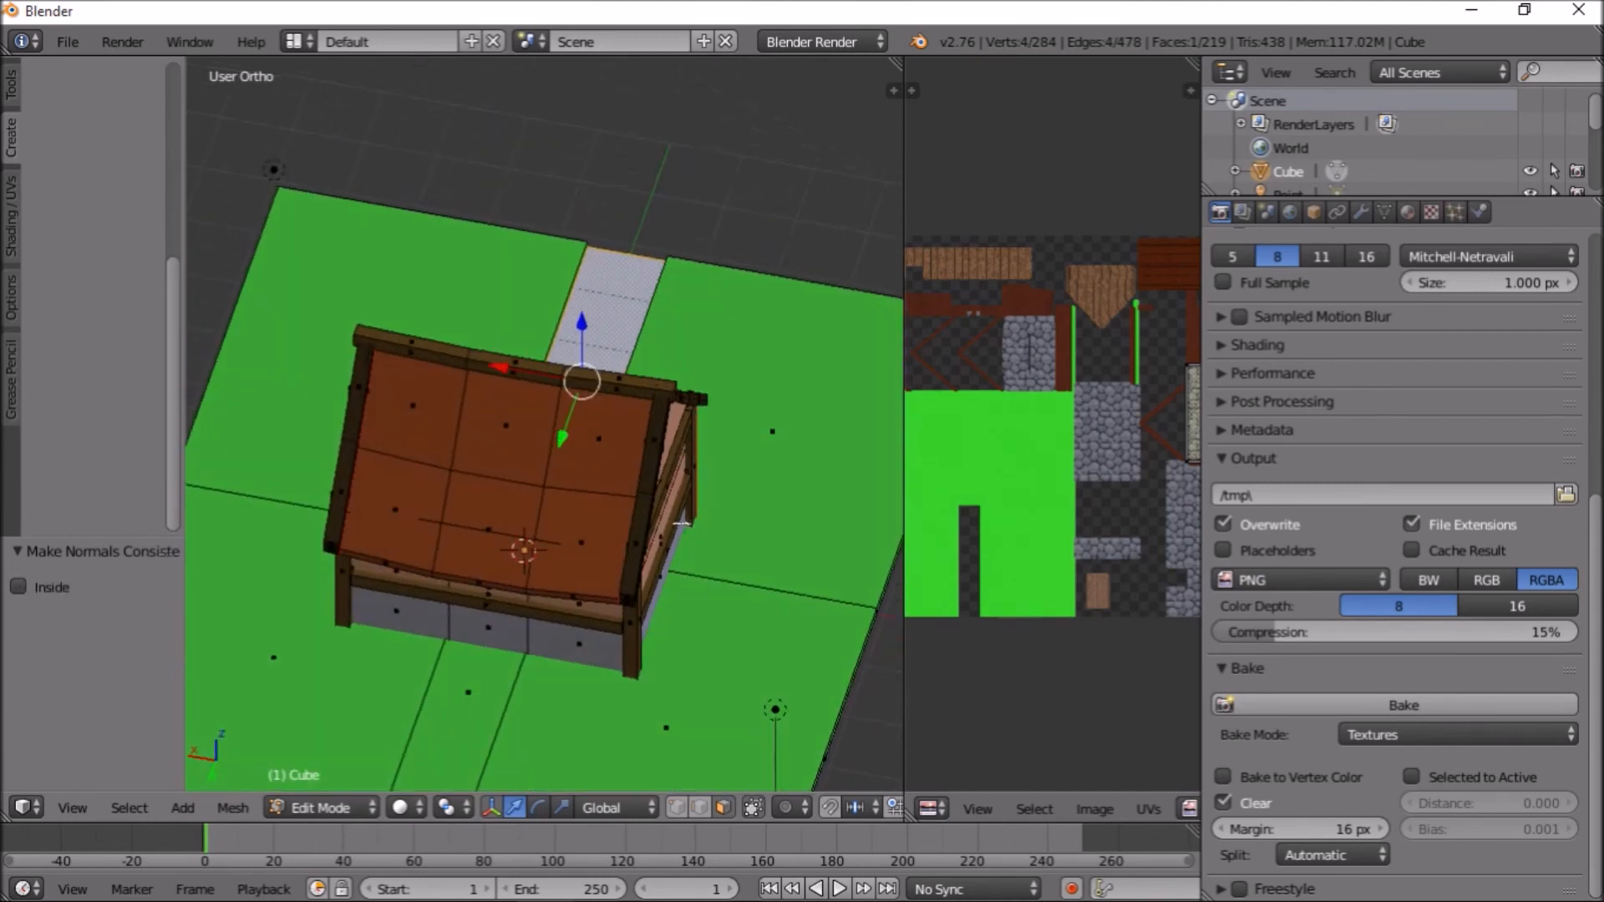
right_click(649, 457)
shift+right_click(633, 557)
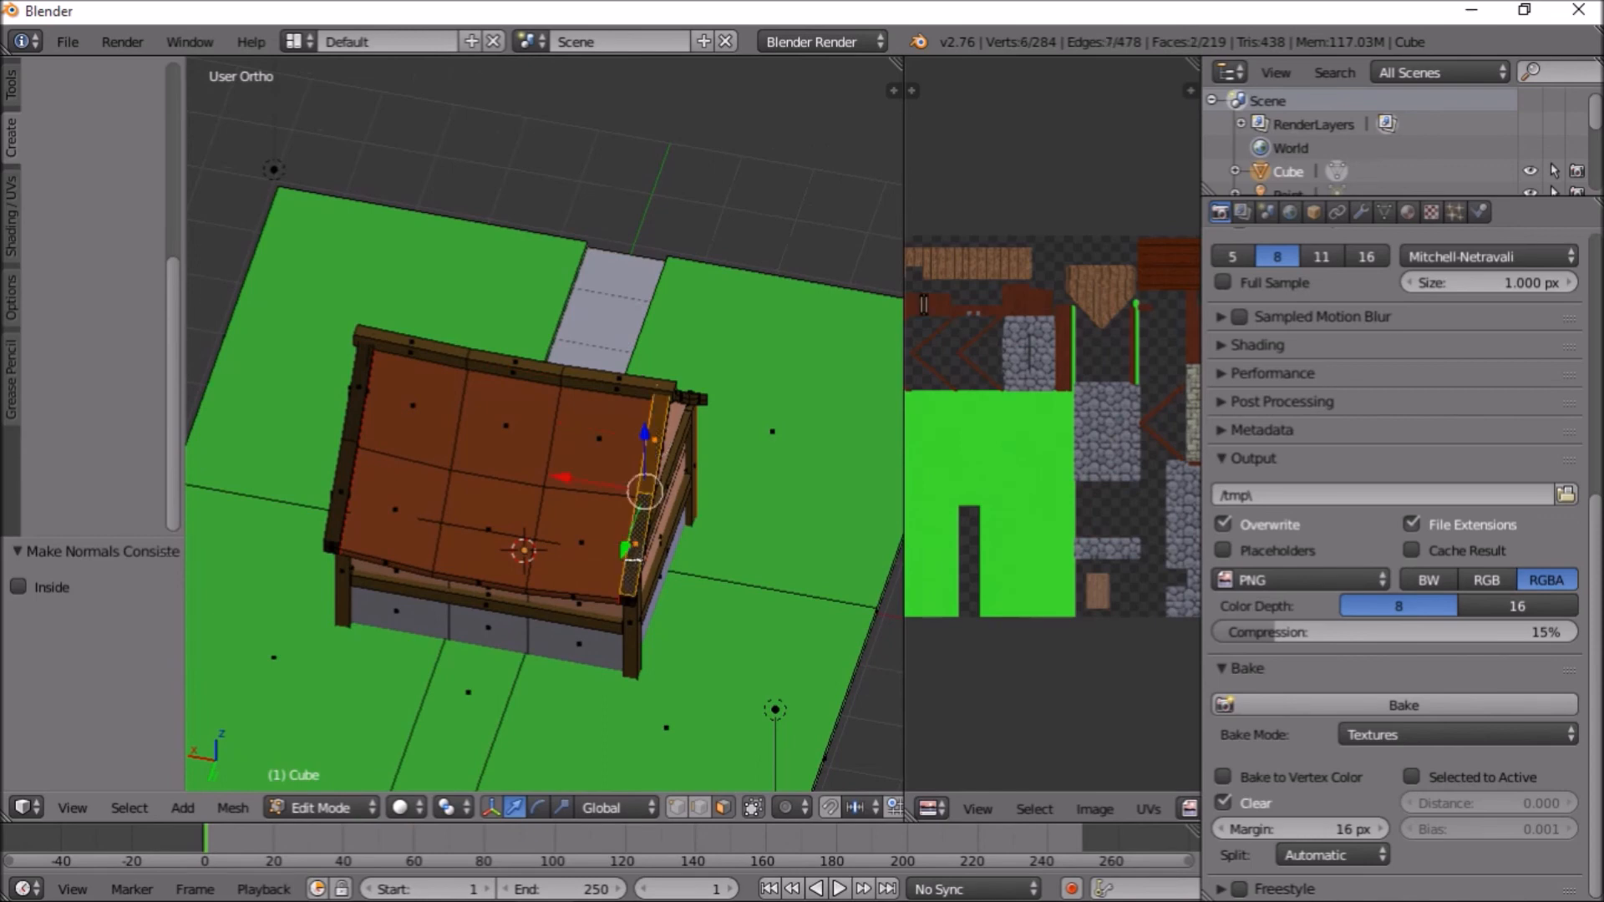
click(18, 587)
right_click(357, 418)
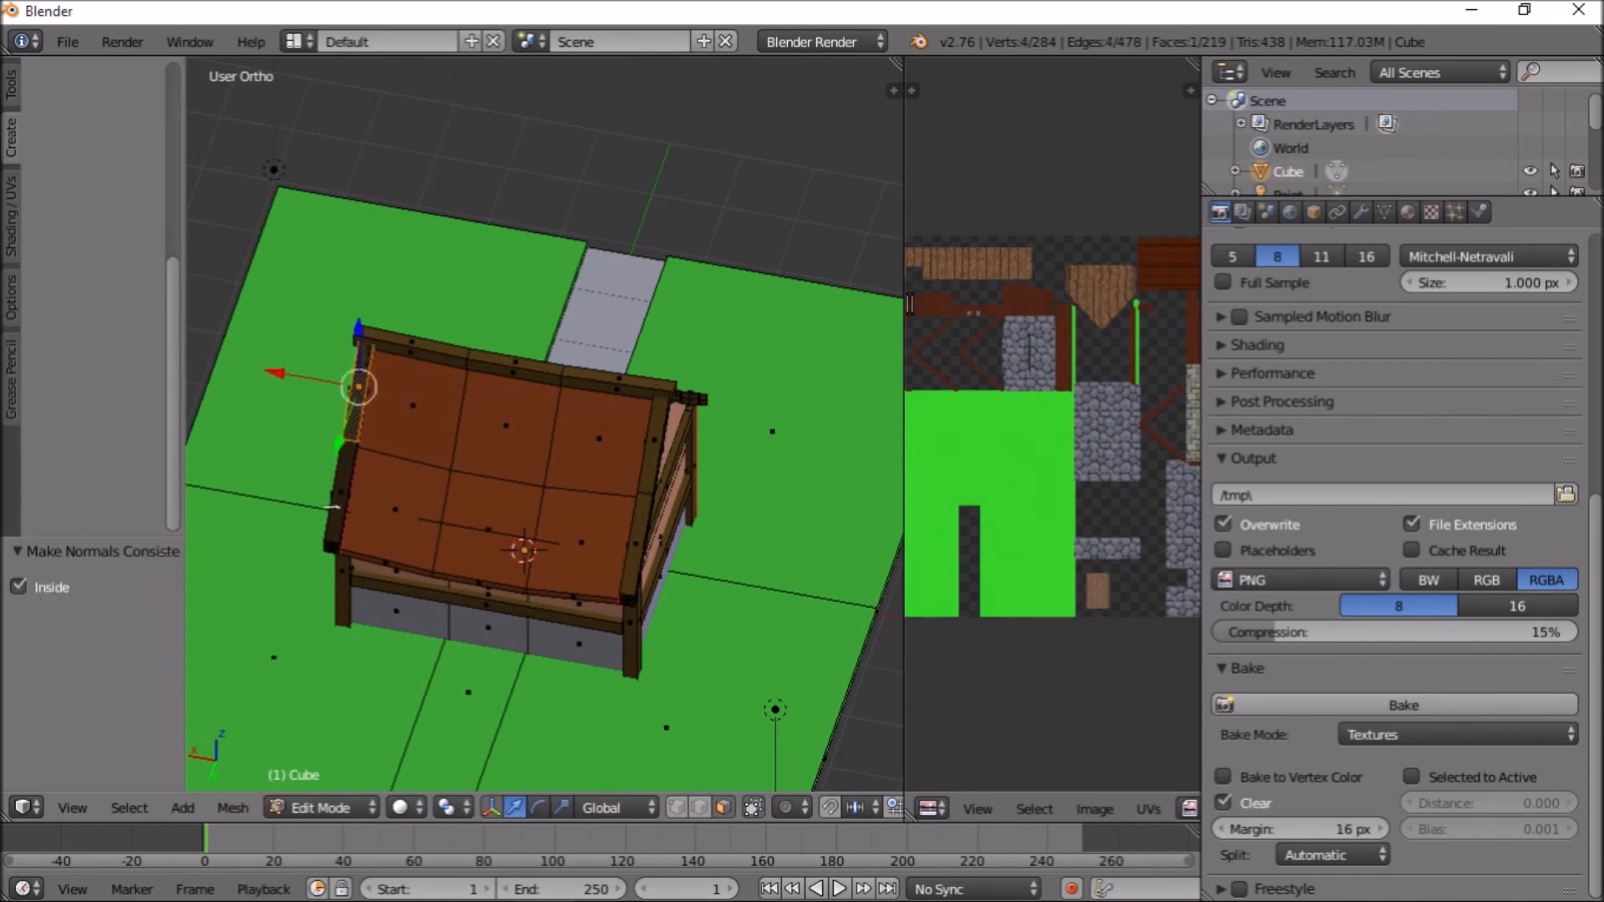
shift+right_click(332, 506)
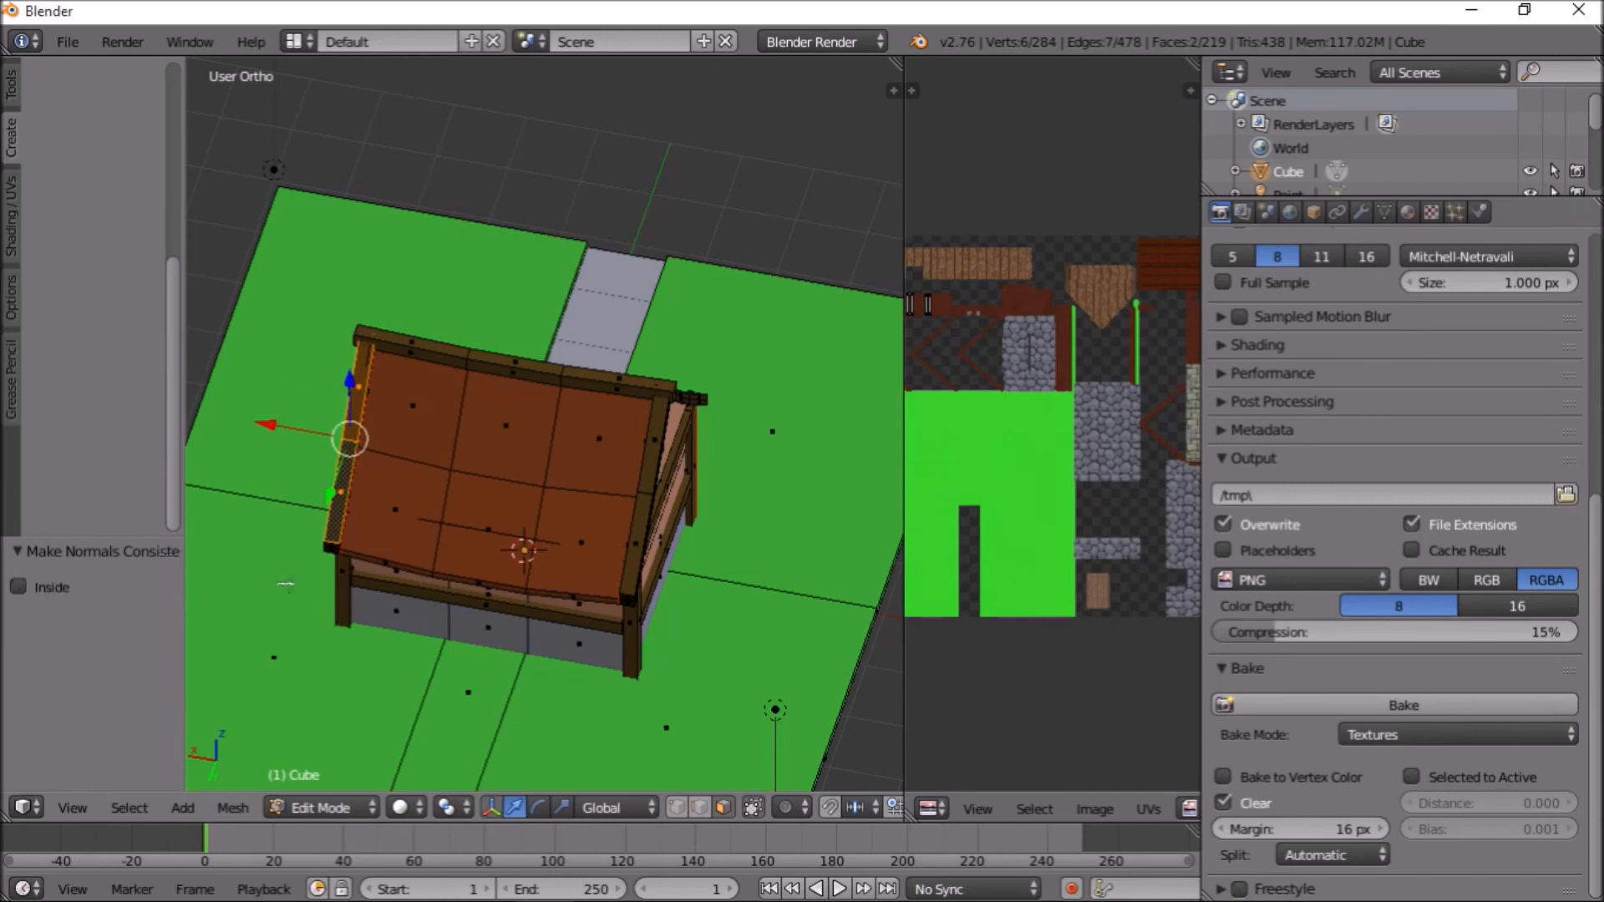
click(18, 587)
Return to Object Mode and export the house as Wavefront (.obj), overwriting HouseTutorial.obj on the Desktop
middle_drag(604, 443, 616, 499)
key(Tab)
scroll(616, 479, down, 3)
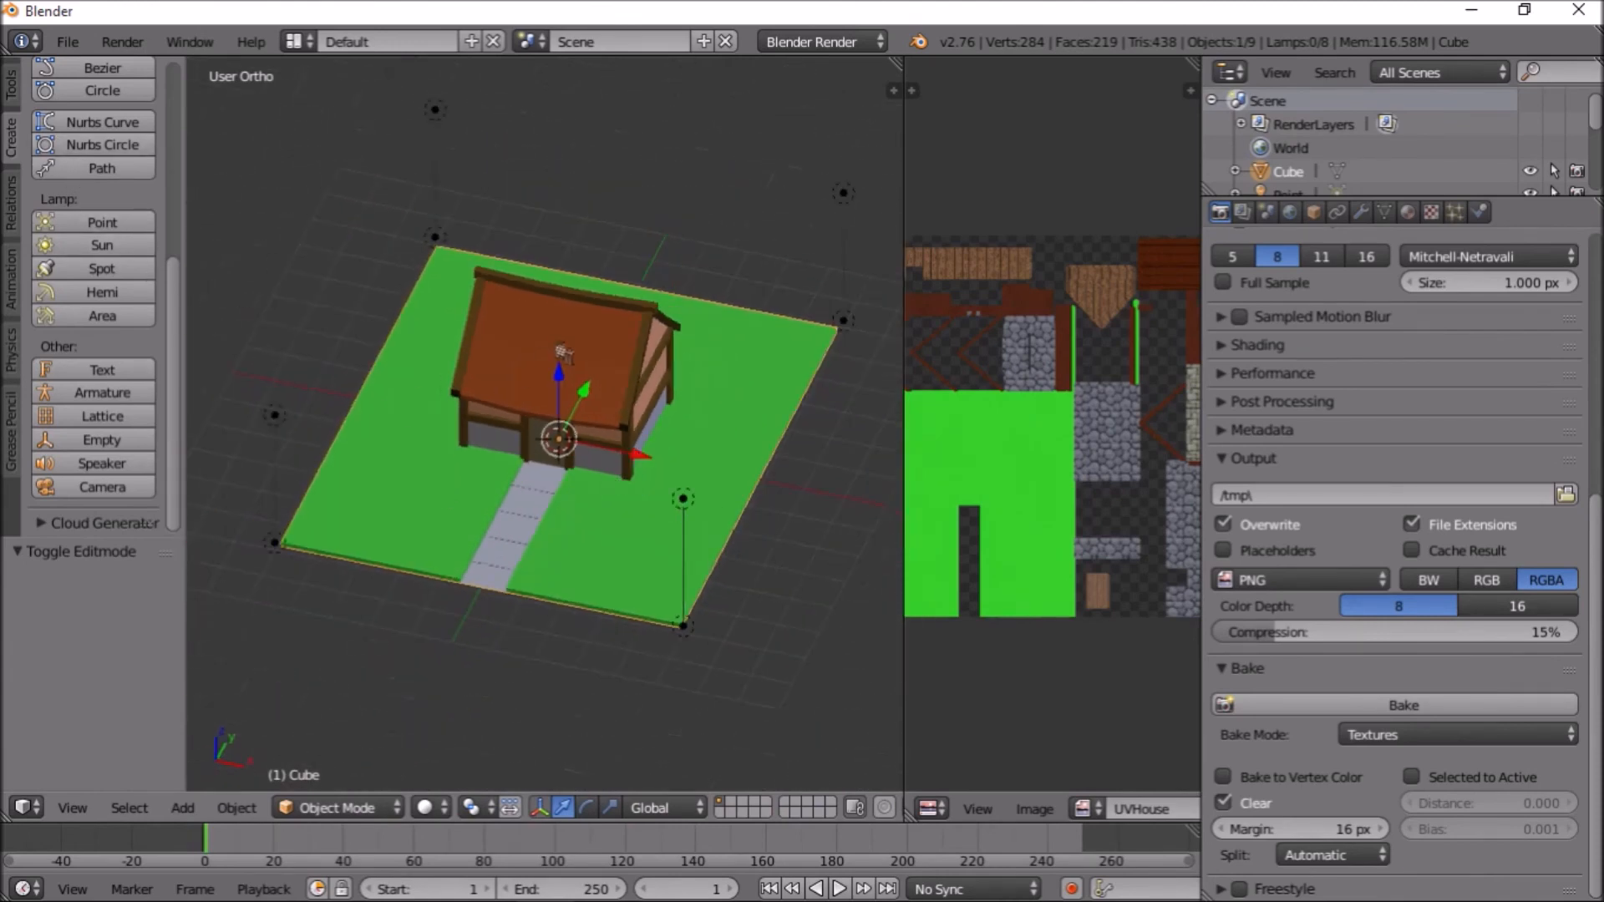
click(68, 42)
mouse_move(142, 500)
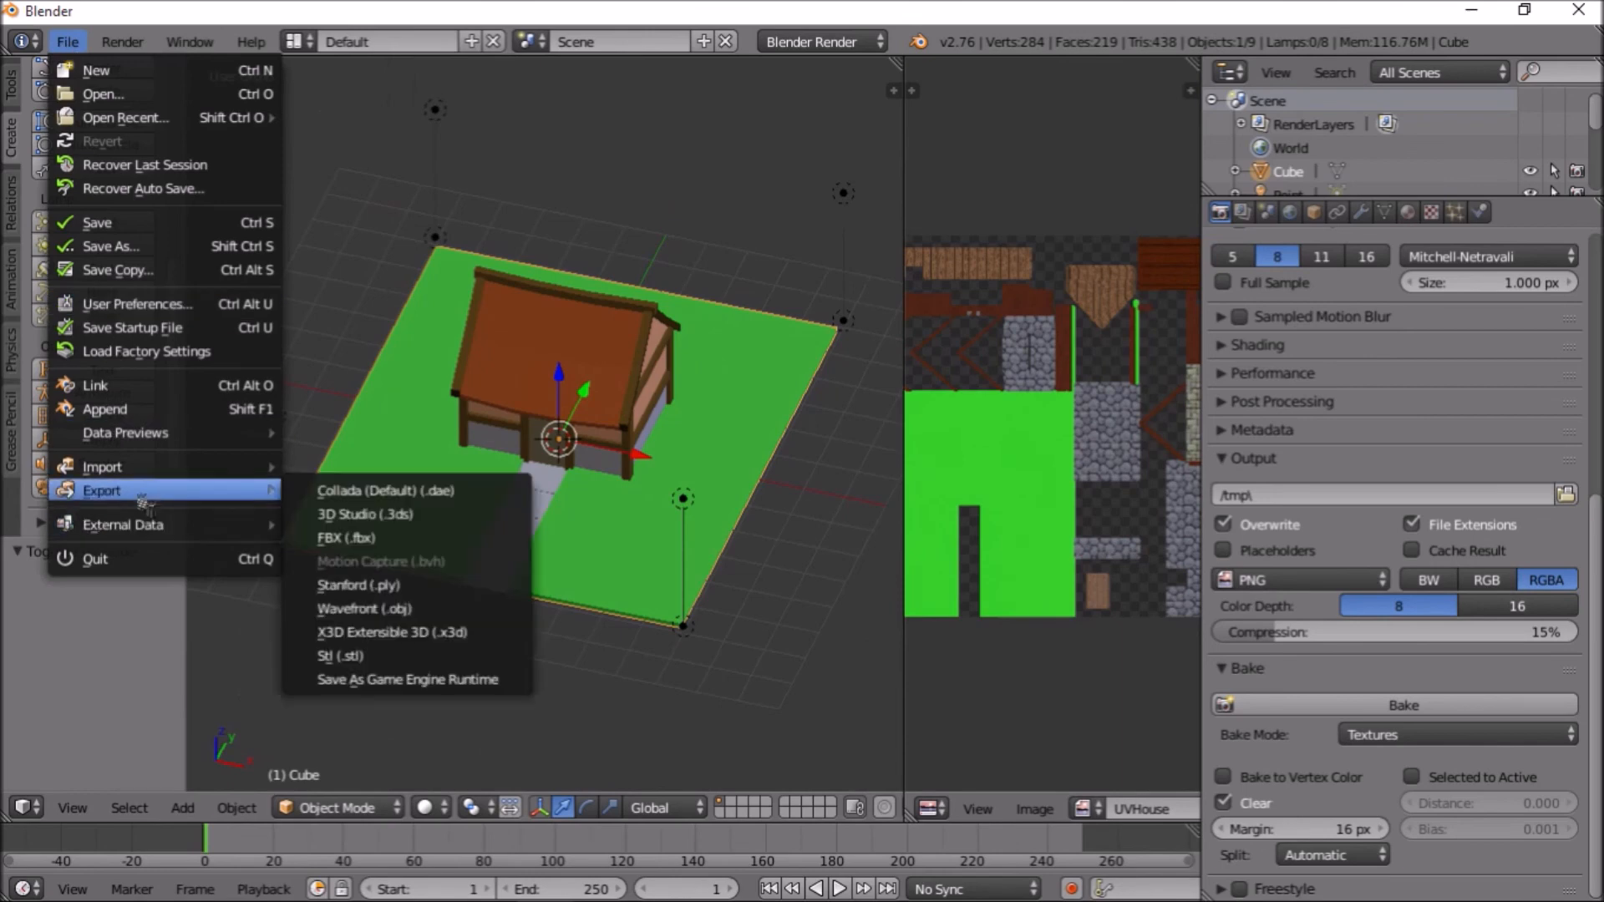
click(393, 609)
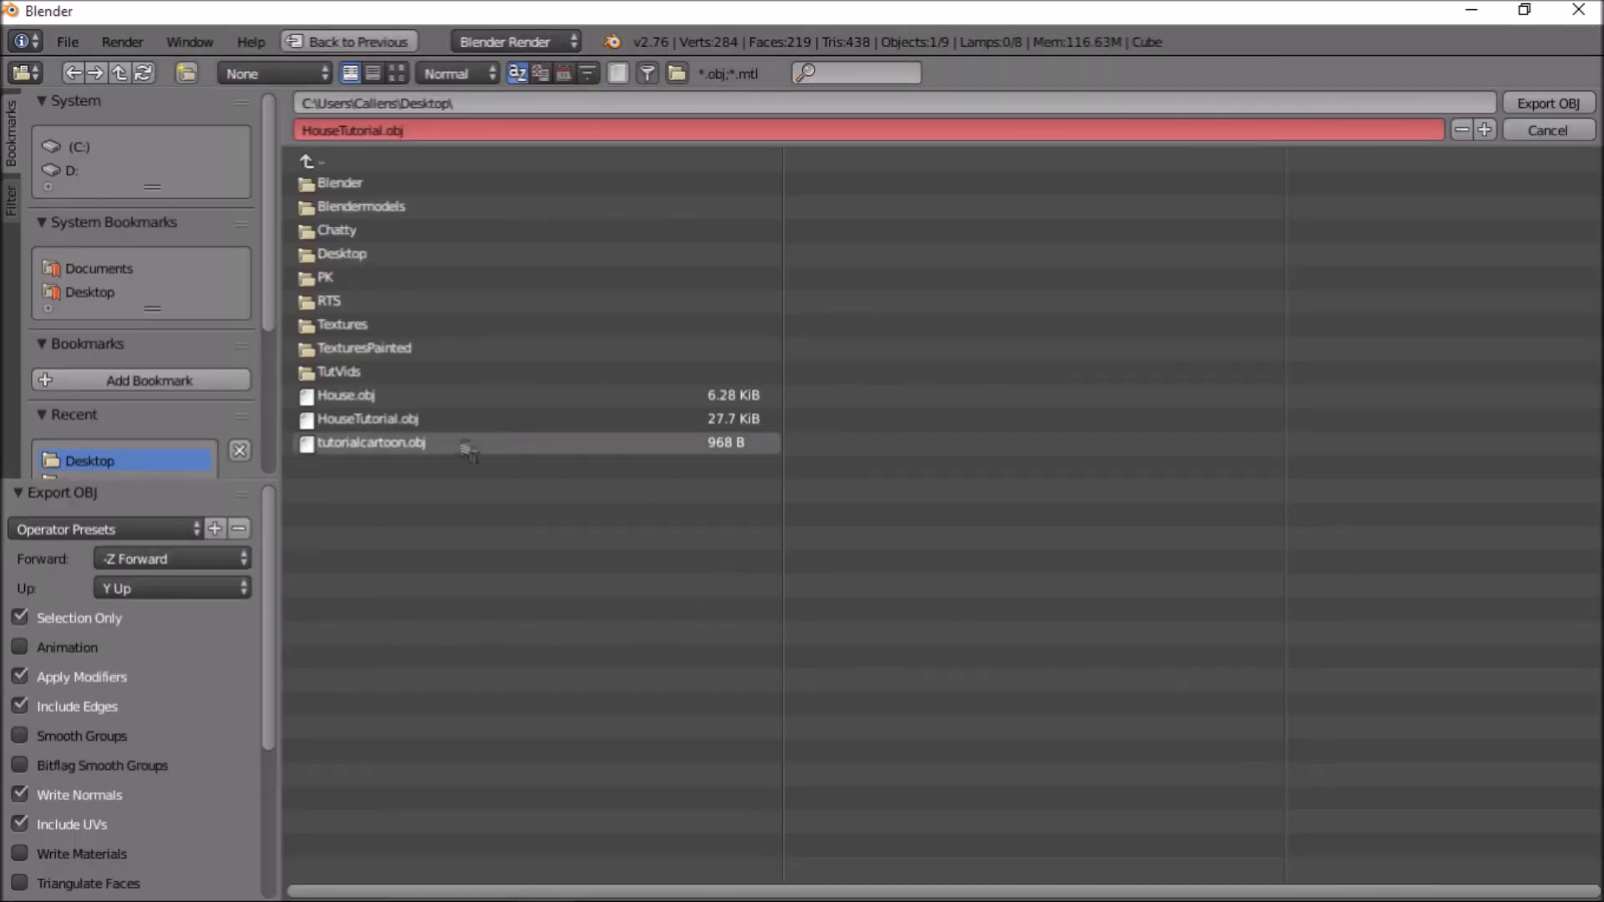
click(1537, 104)
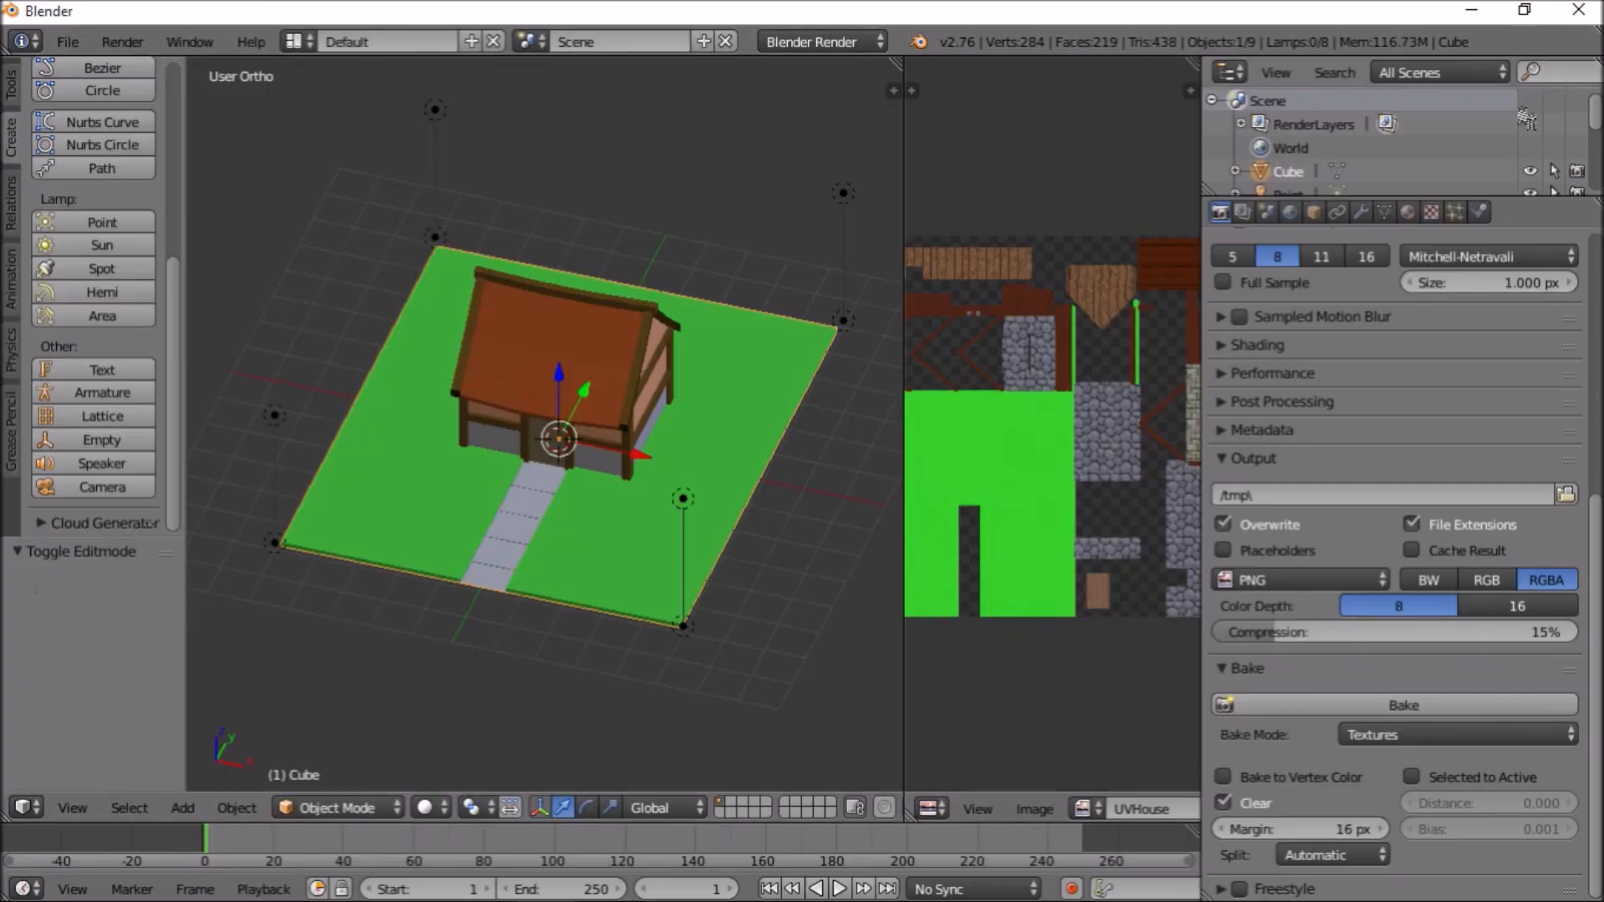
Import HouseTutorial.obj from the desktop into Unity's Models folder and add the new model to the scene hierarchy
click(1464, 14)
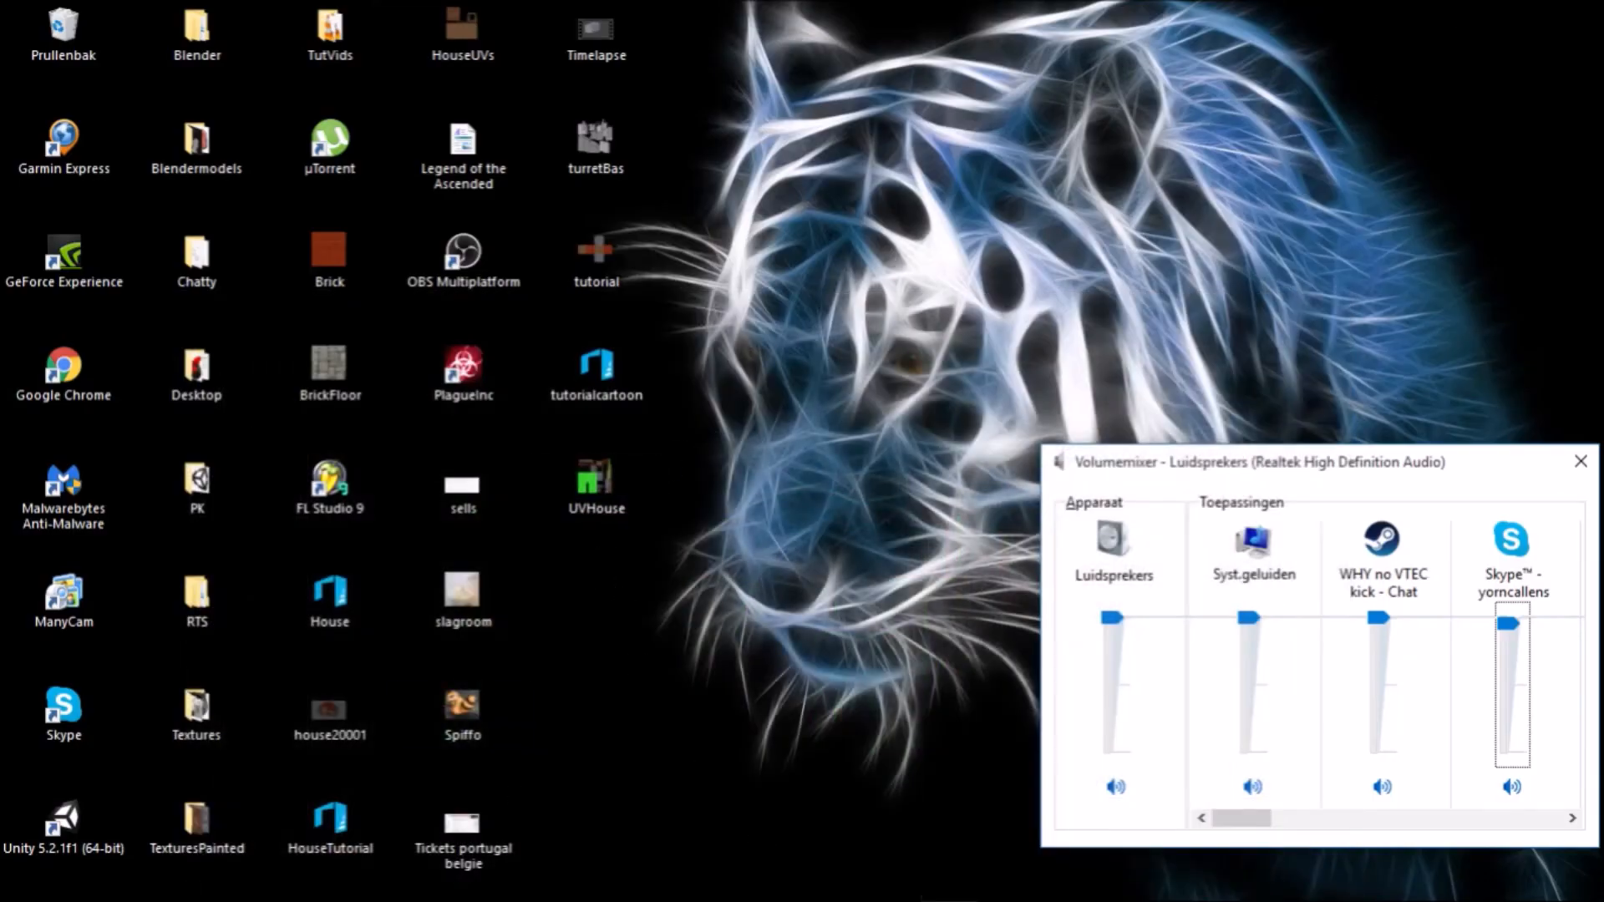
mouse_move(761, 870)
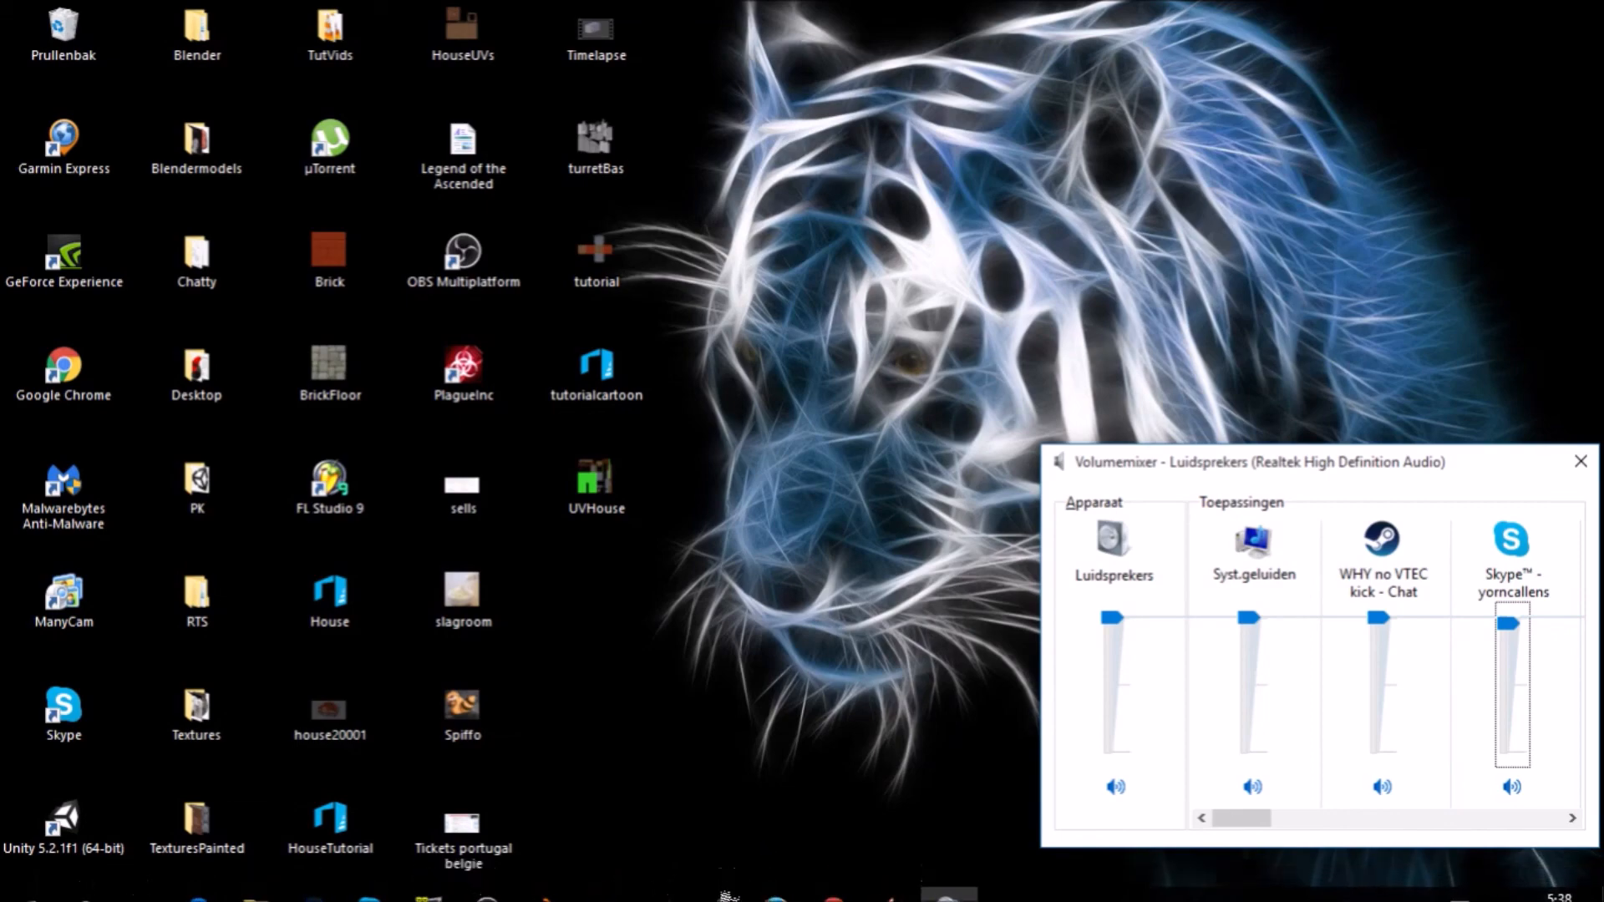
drag(330, 821, 1078, 773)
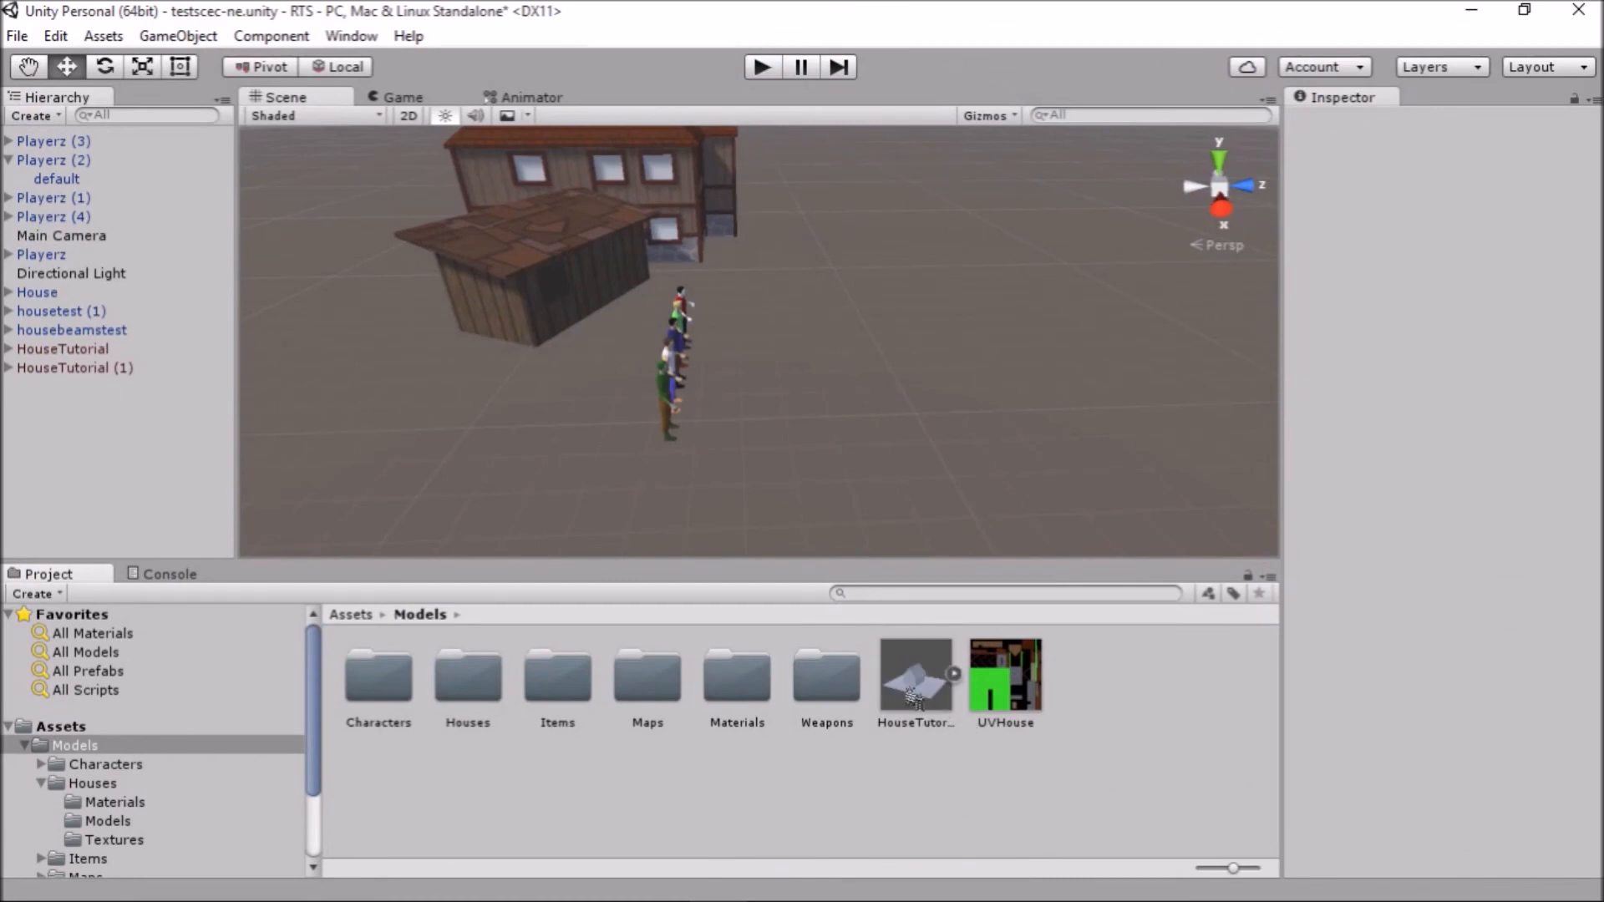
click(917, 689)
drag(96, 447, 93, 355)
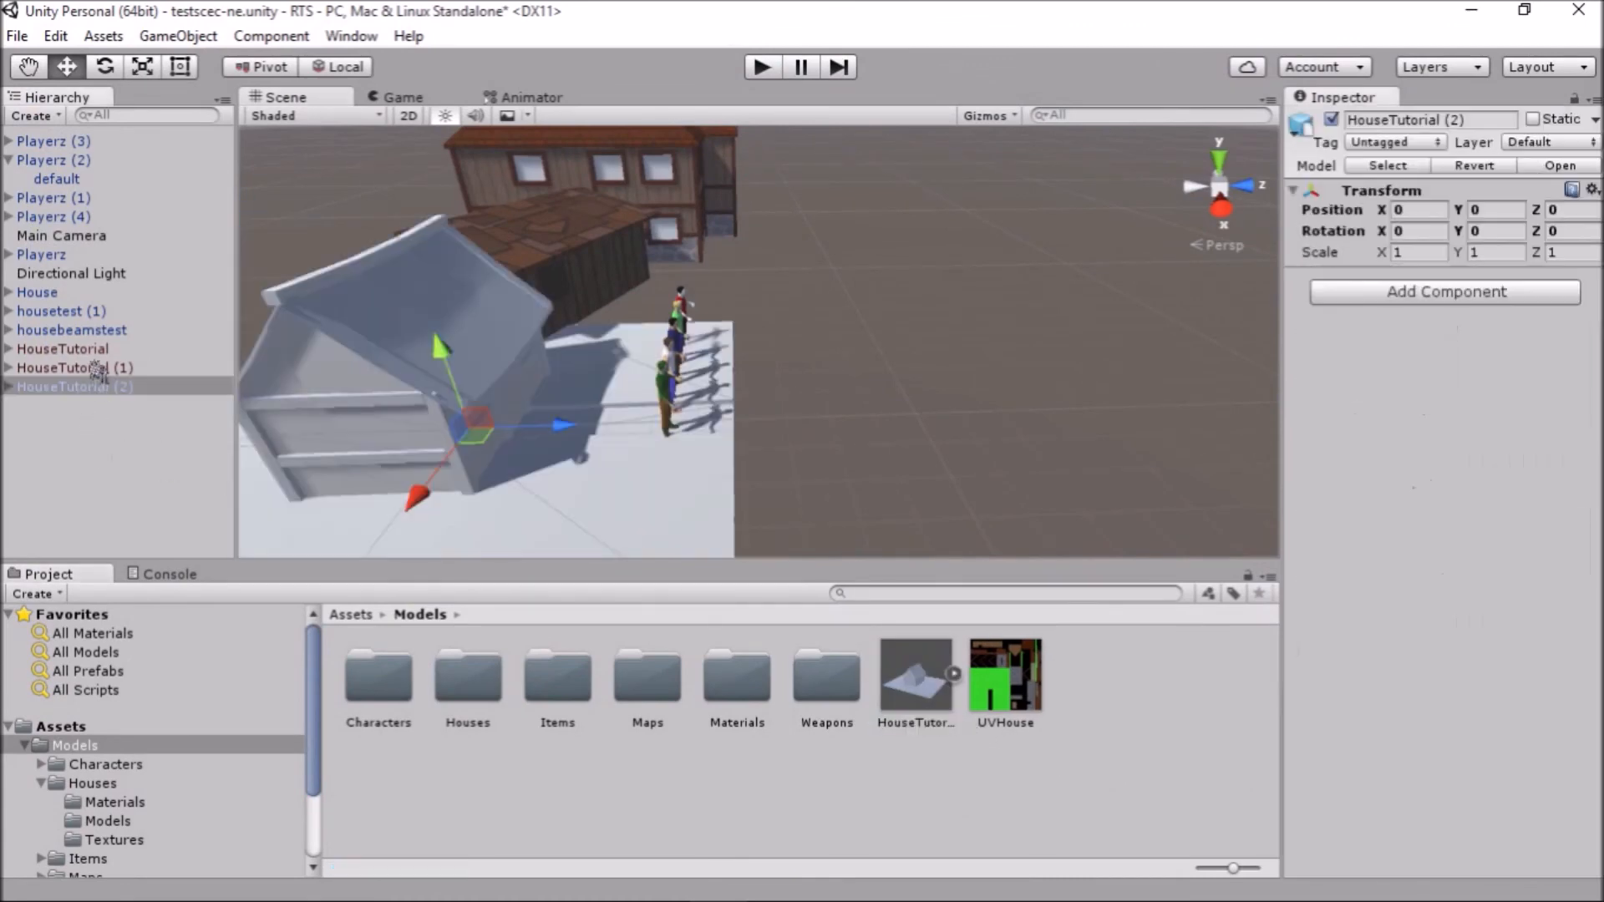
Delete the two old house instances, HouseTutorial and HouseTutorial (1), from the scene hierarchy
key(Delete)
click(92, 355)
key(Delete)
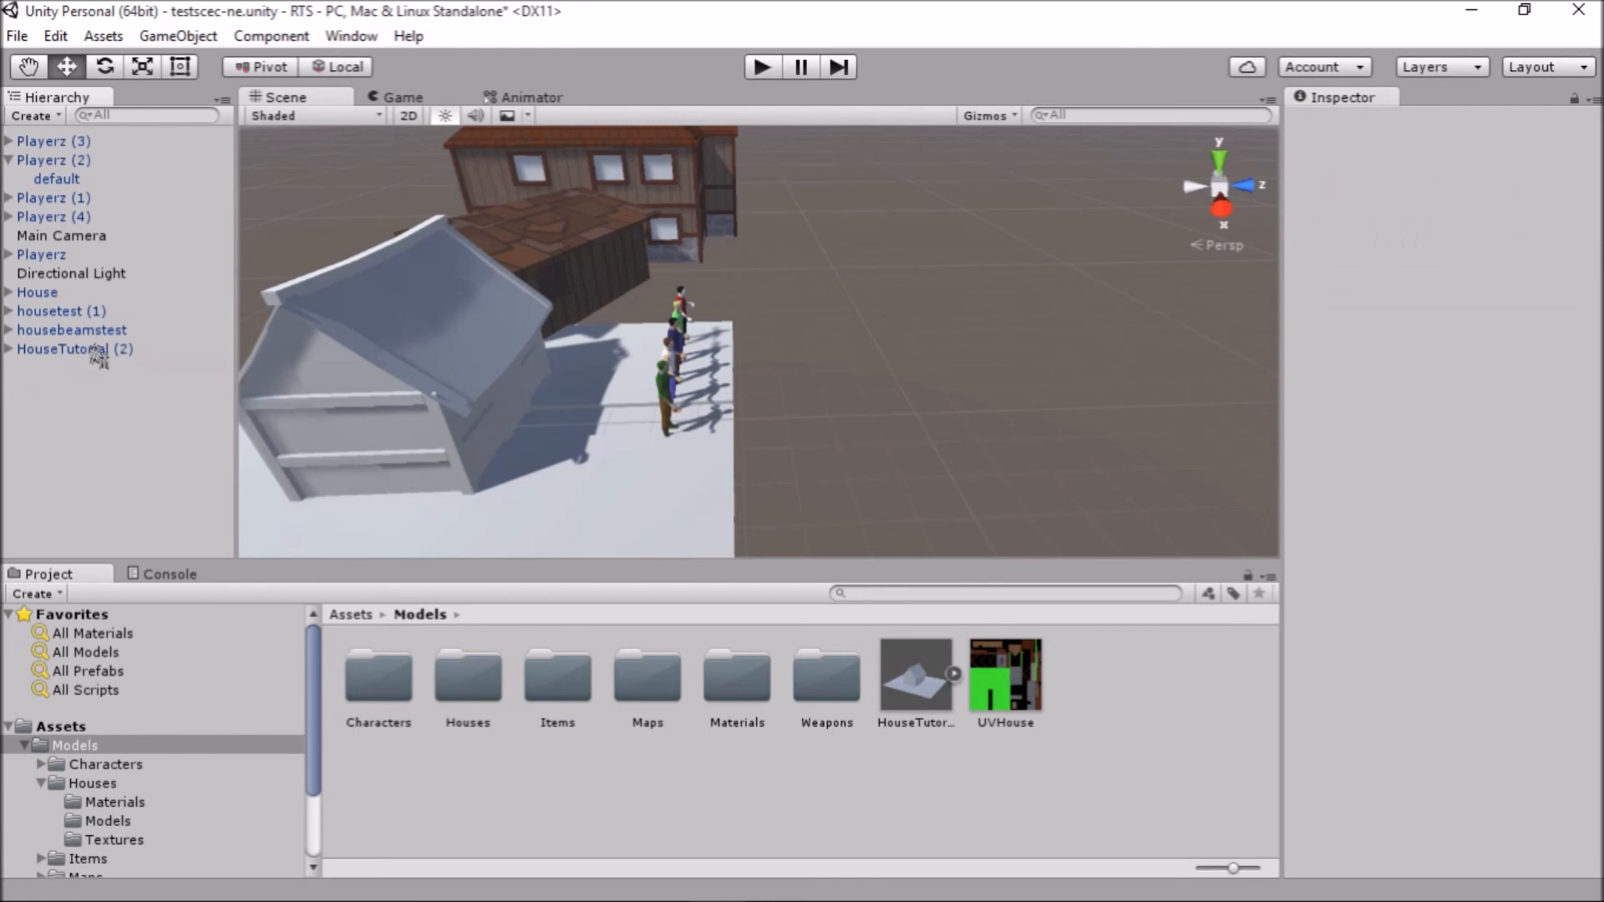
Create a new material in the Models folder and keep the default name New Material
right_drag(1051, 384, 1092, 466)
middle_drag(1092, 465, 1111, 547)
right_click(1096, 690)
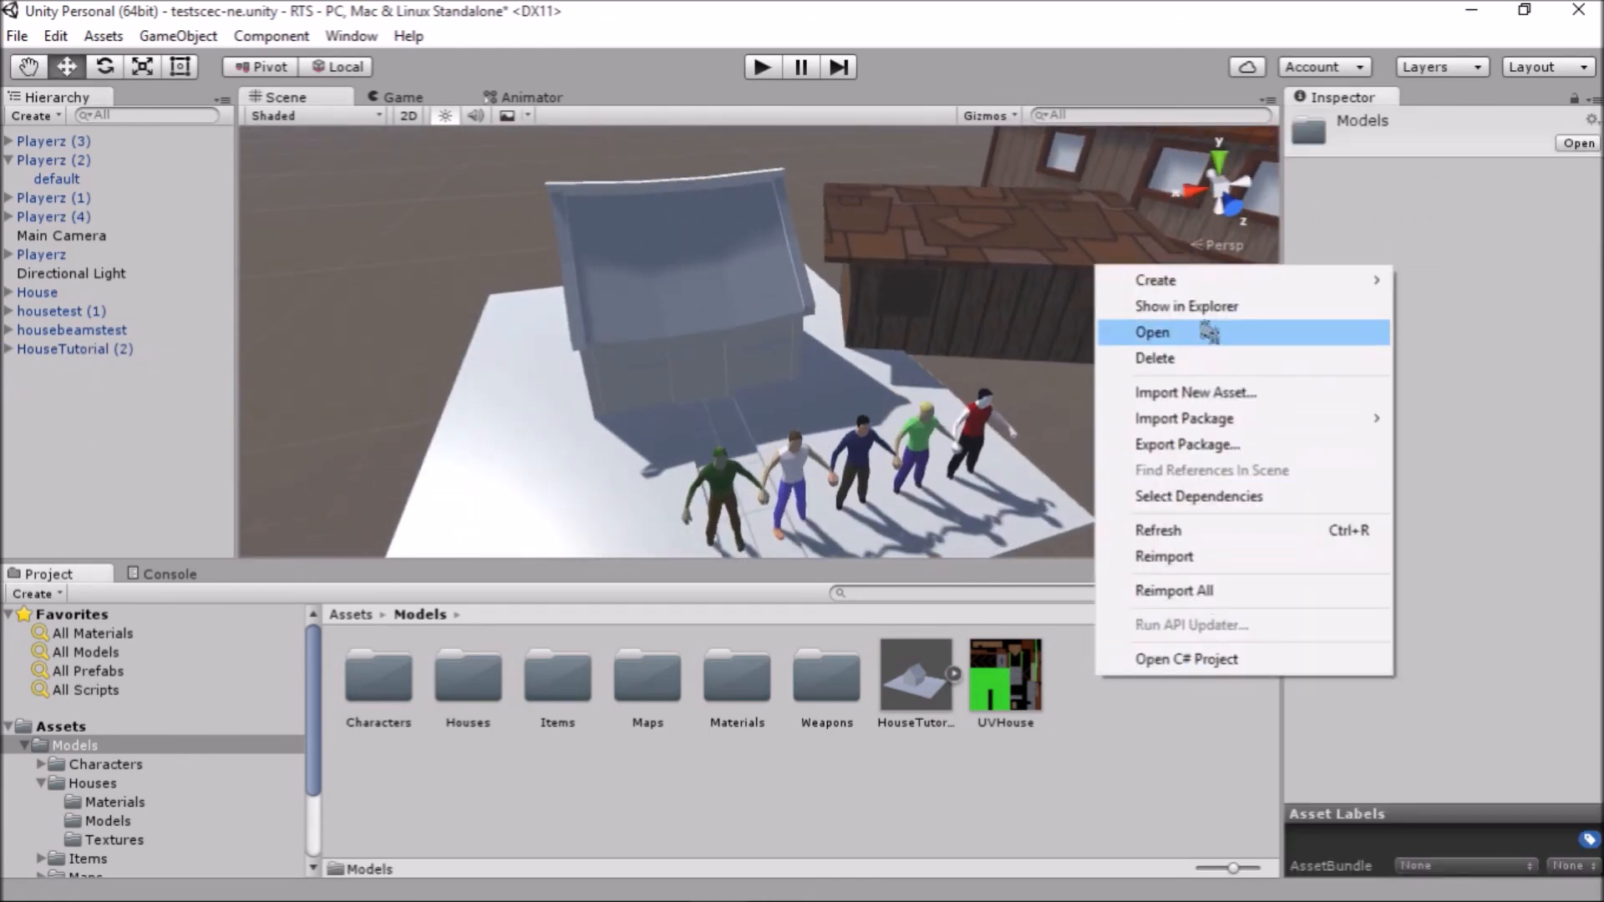
mouse_move(1217, 292)
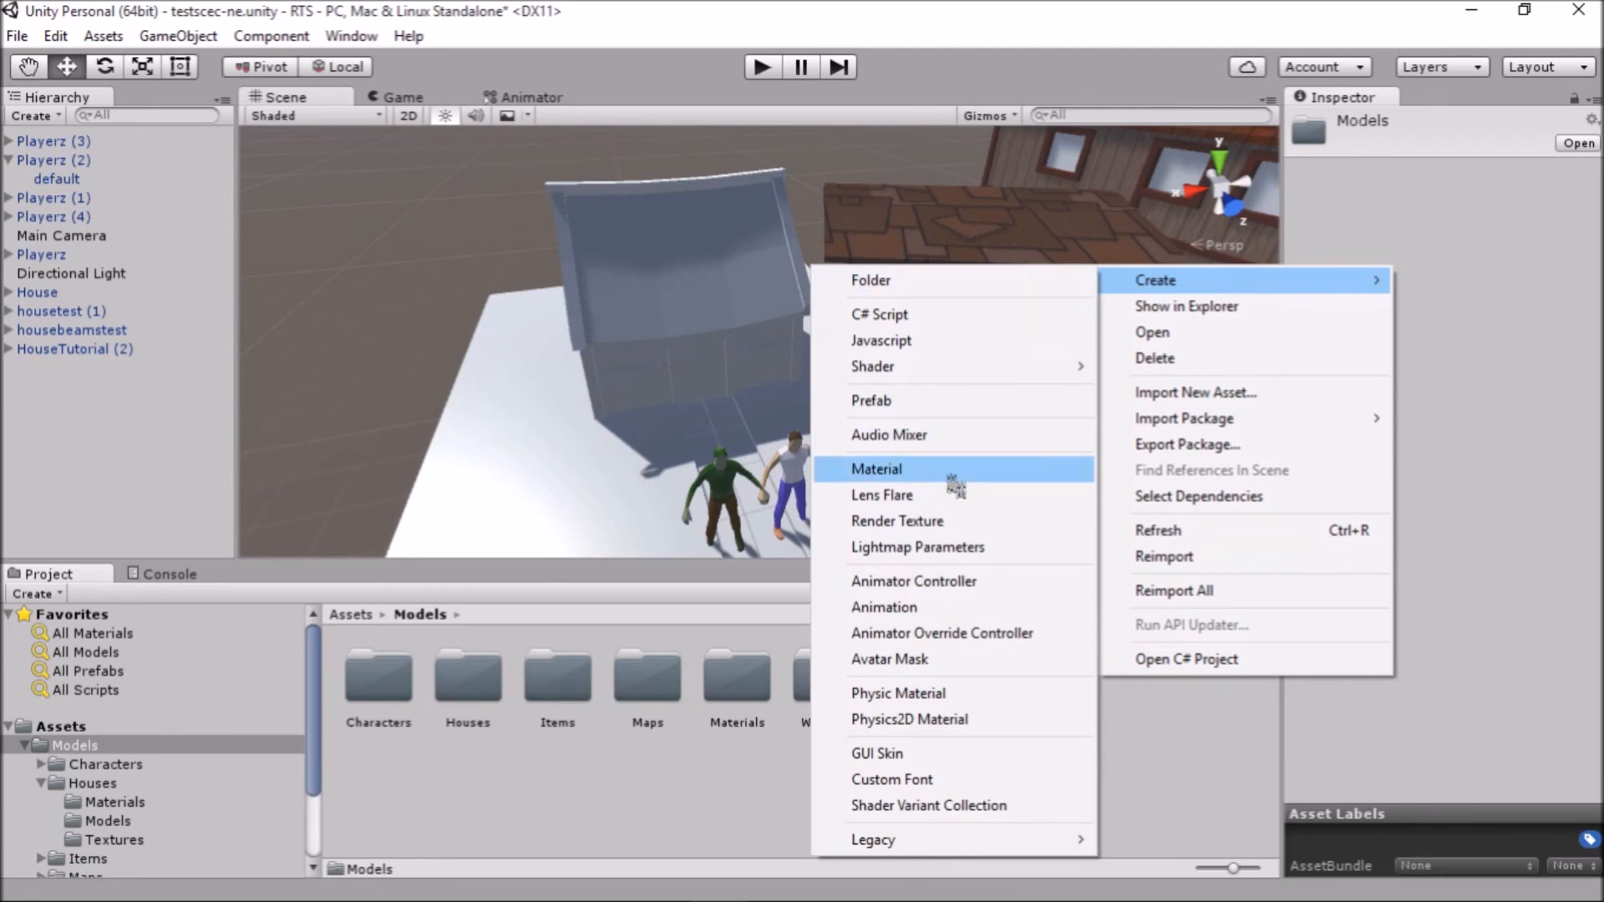
click(947, 470)
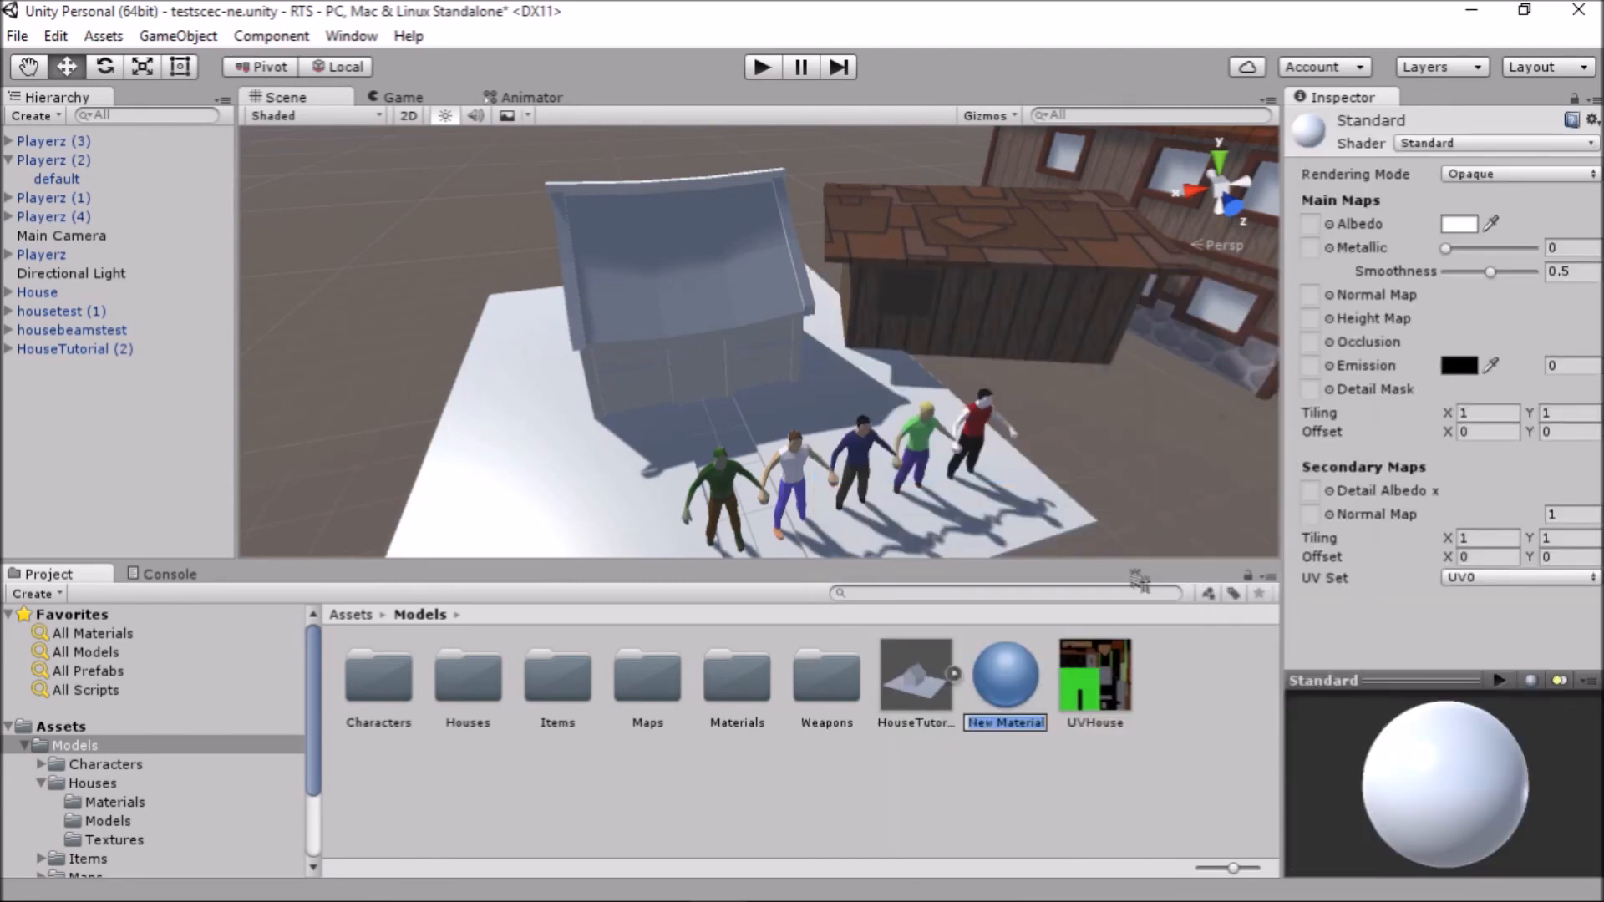
key(Return)
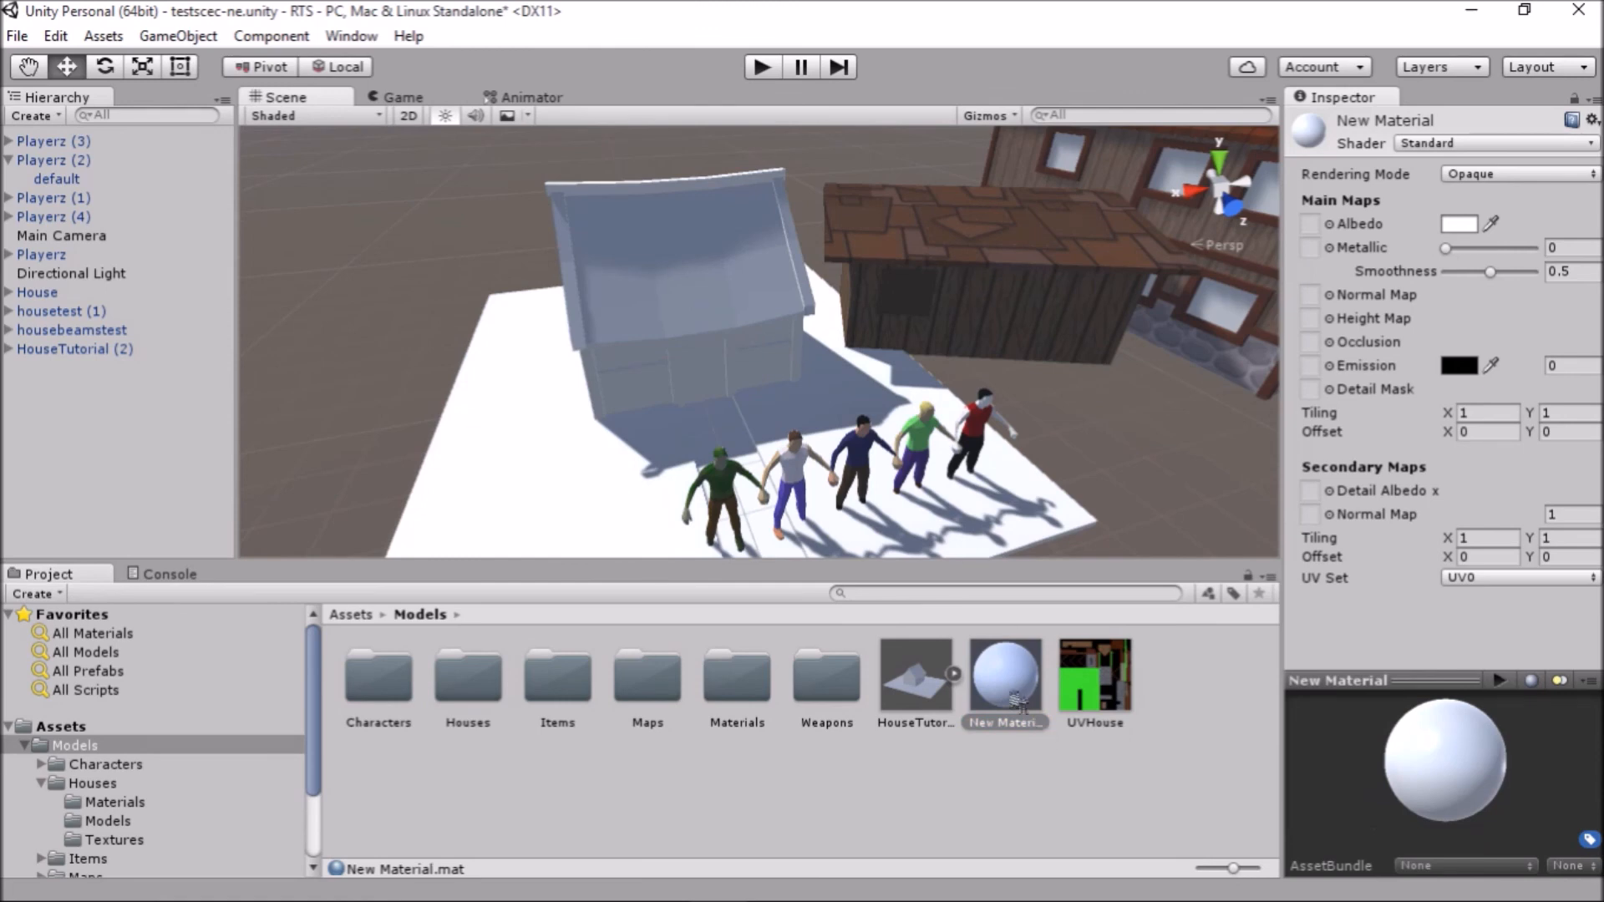
Set the new material to Standard (Specular setup) with UVHouse as Albedo and Smoothness 0, and apply it to the house
click(1461, 144)
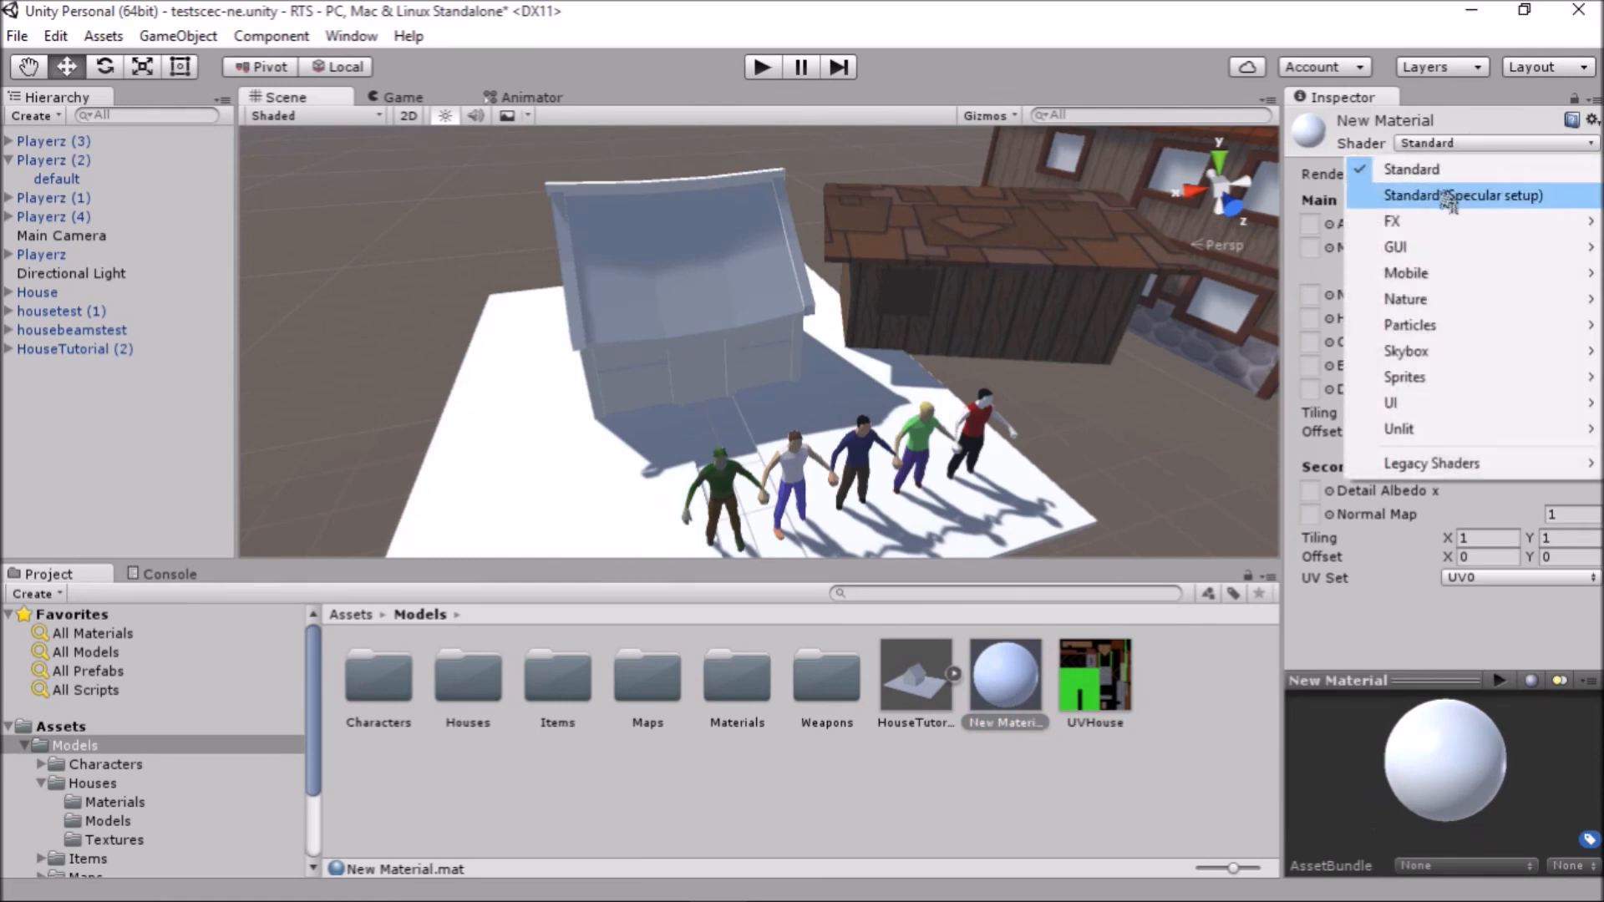
click(1449, 197)
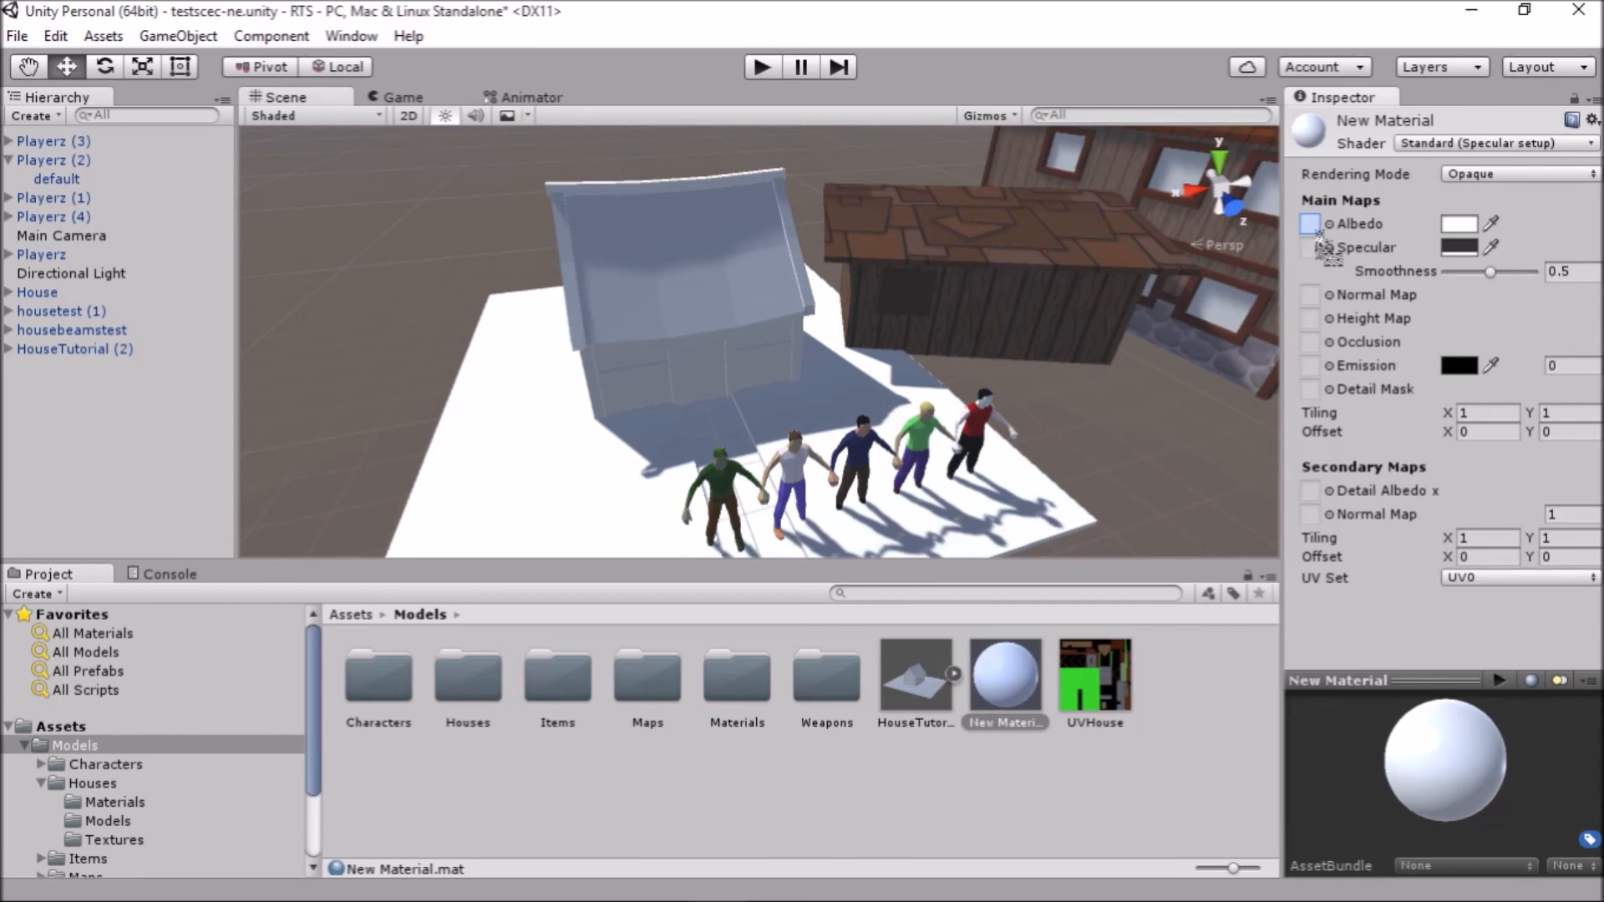
drag(1318, 238, 1310, 224)
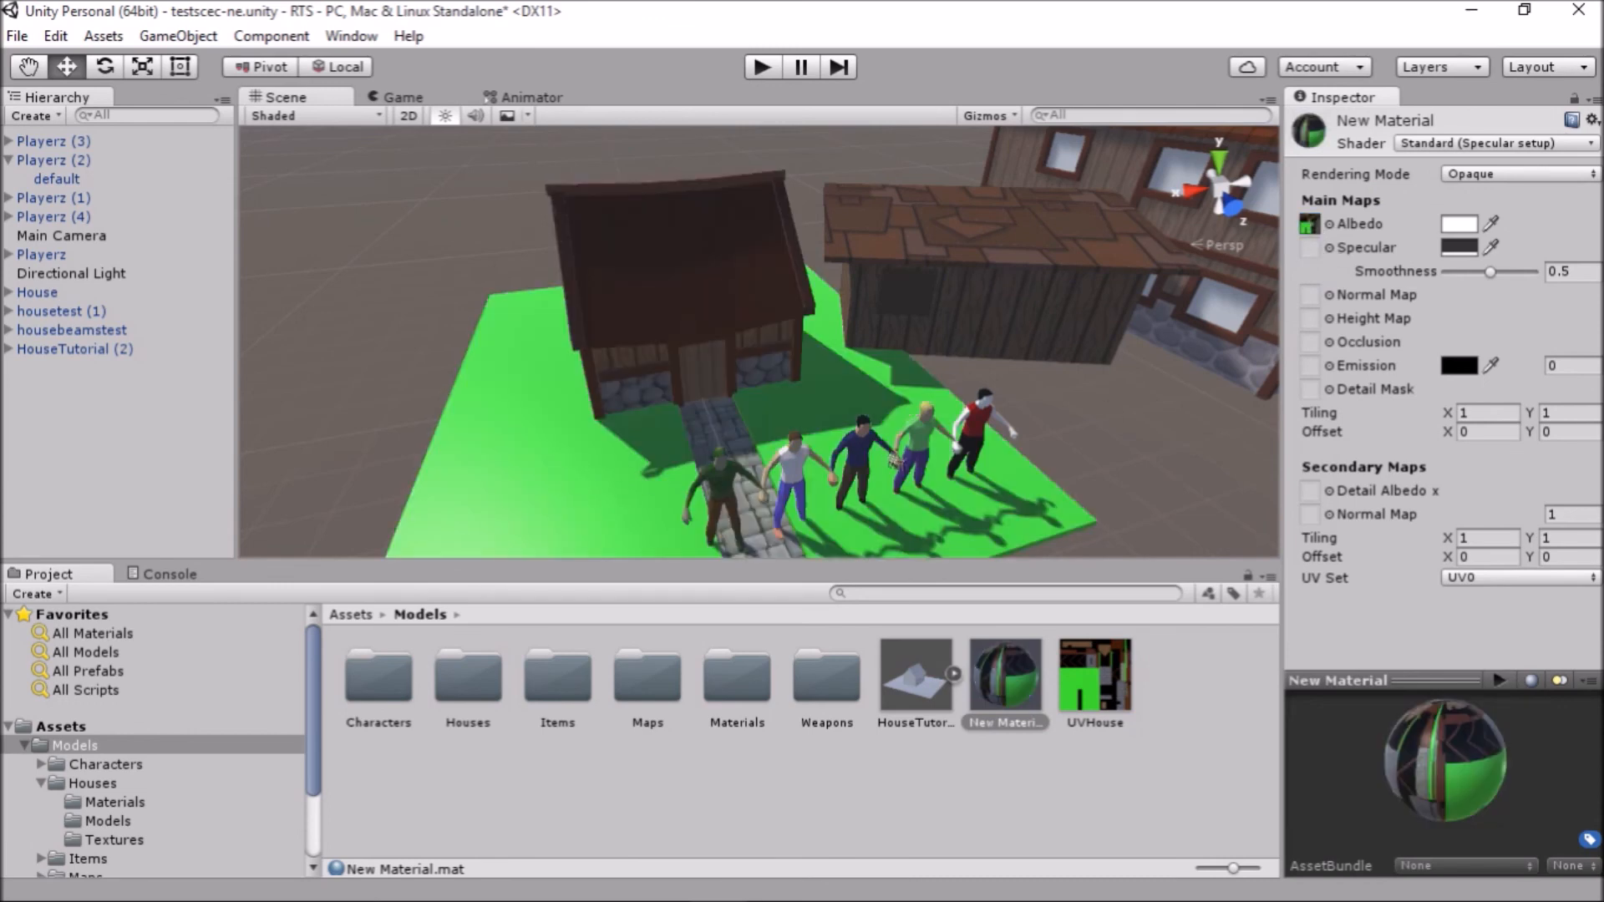
drag(1477, 273, 1339, 357)
Examine the textured house from several sides, including its roof, walls, door and path, with the directional light selected
scroll(777, 334, down, 5)
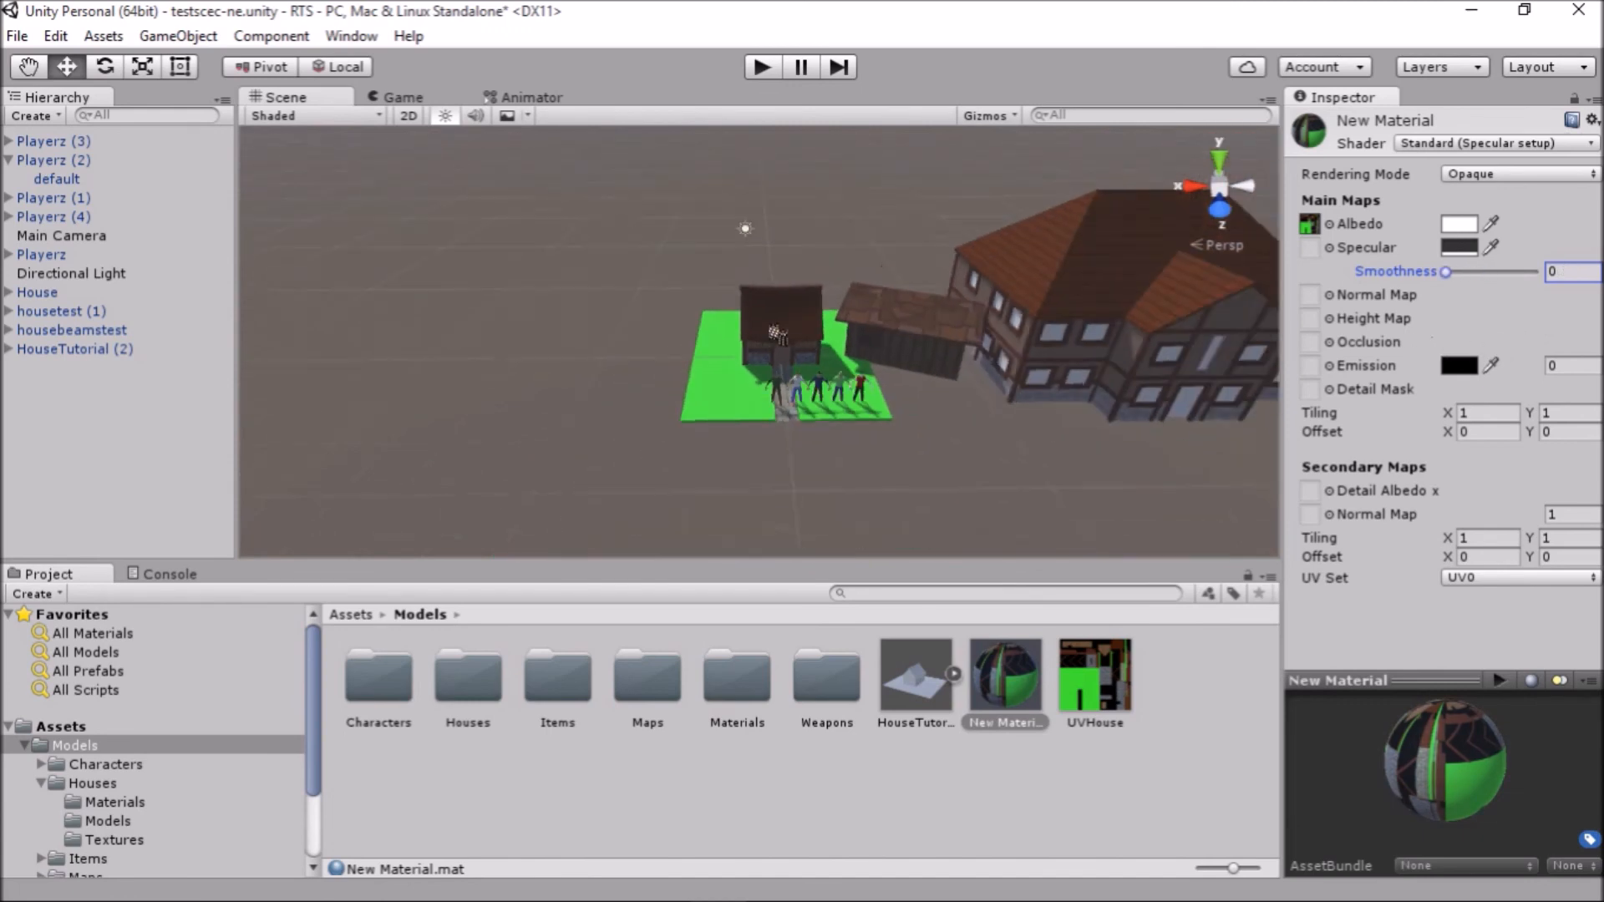
click(745, 232)
middle_drag(835, 326, 933, 384)
alt+drag(933, 385, 1073, 409)
alt+drag(600, 451, 816, 414)
middle_drag(602, 471, 728, 423)
scroll(822, 461, up, 3)
mouse_move(909, 465)
middle_down()
mouse_move(876, 449)
mouse_move(897, 444)
mouse_move(892, 458)
middle_up()
scroll(893, 466, down, 3)
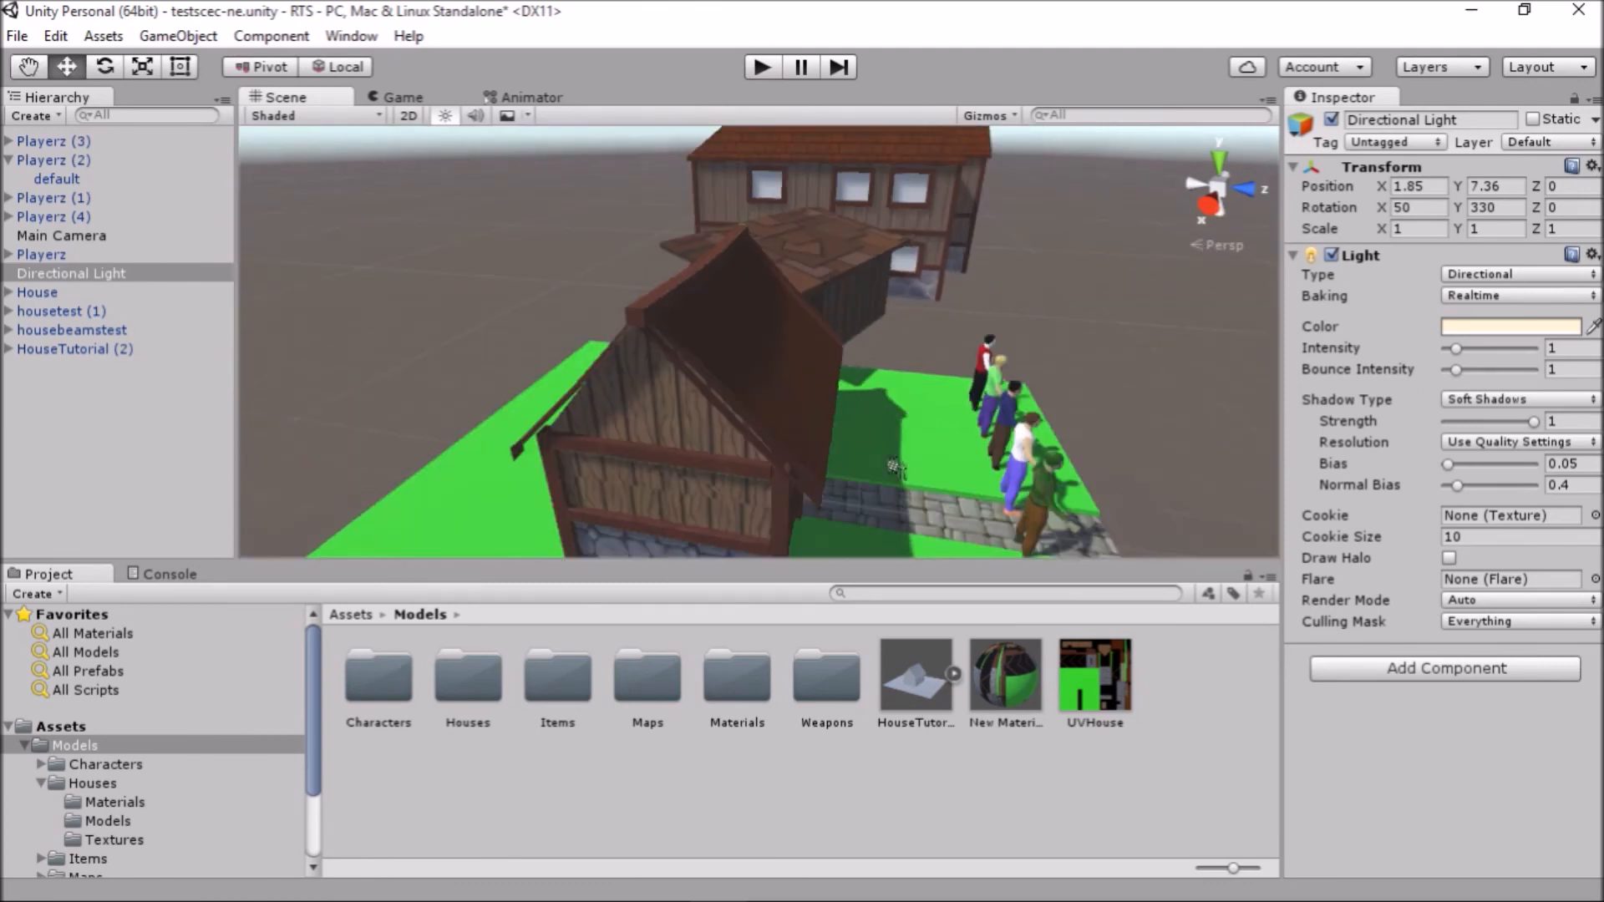
middle_drag(633, 525, 632, 334)
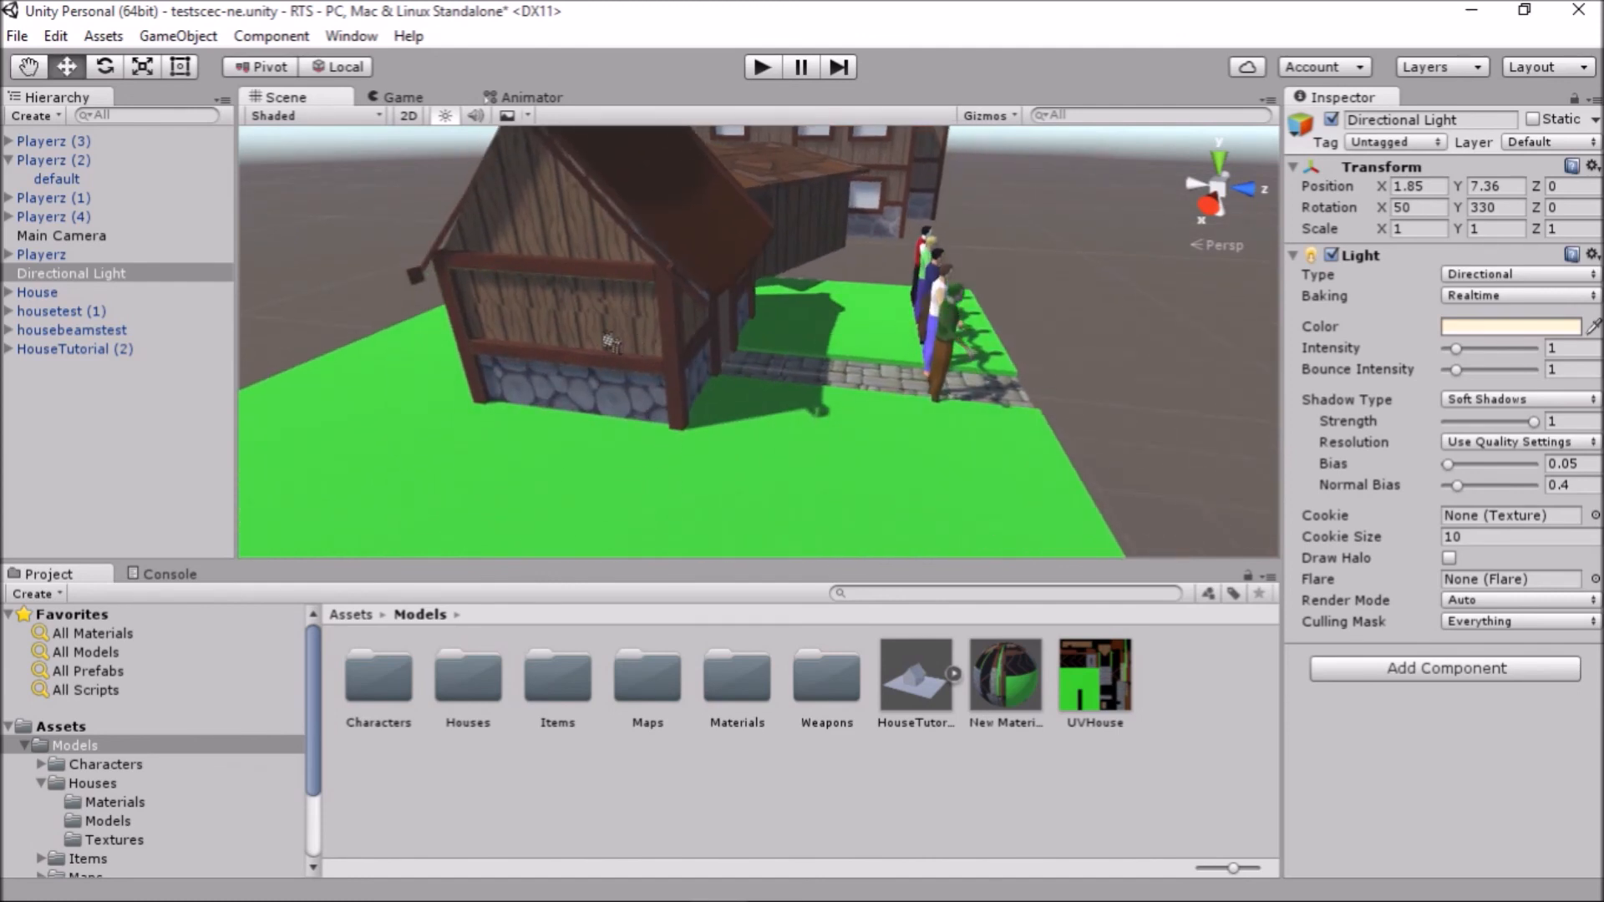
right_drag(1035, 281, 635, 284)
middle_drag(1053, 409, 952, 407)
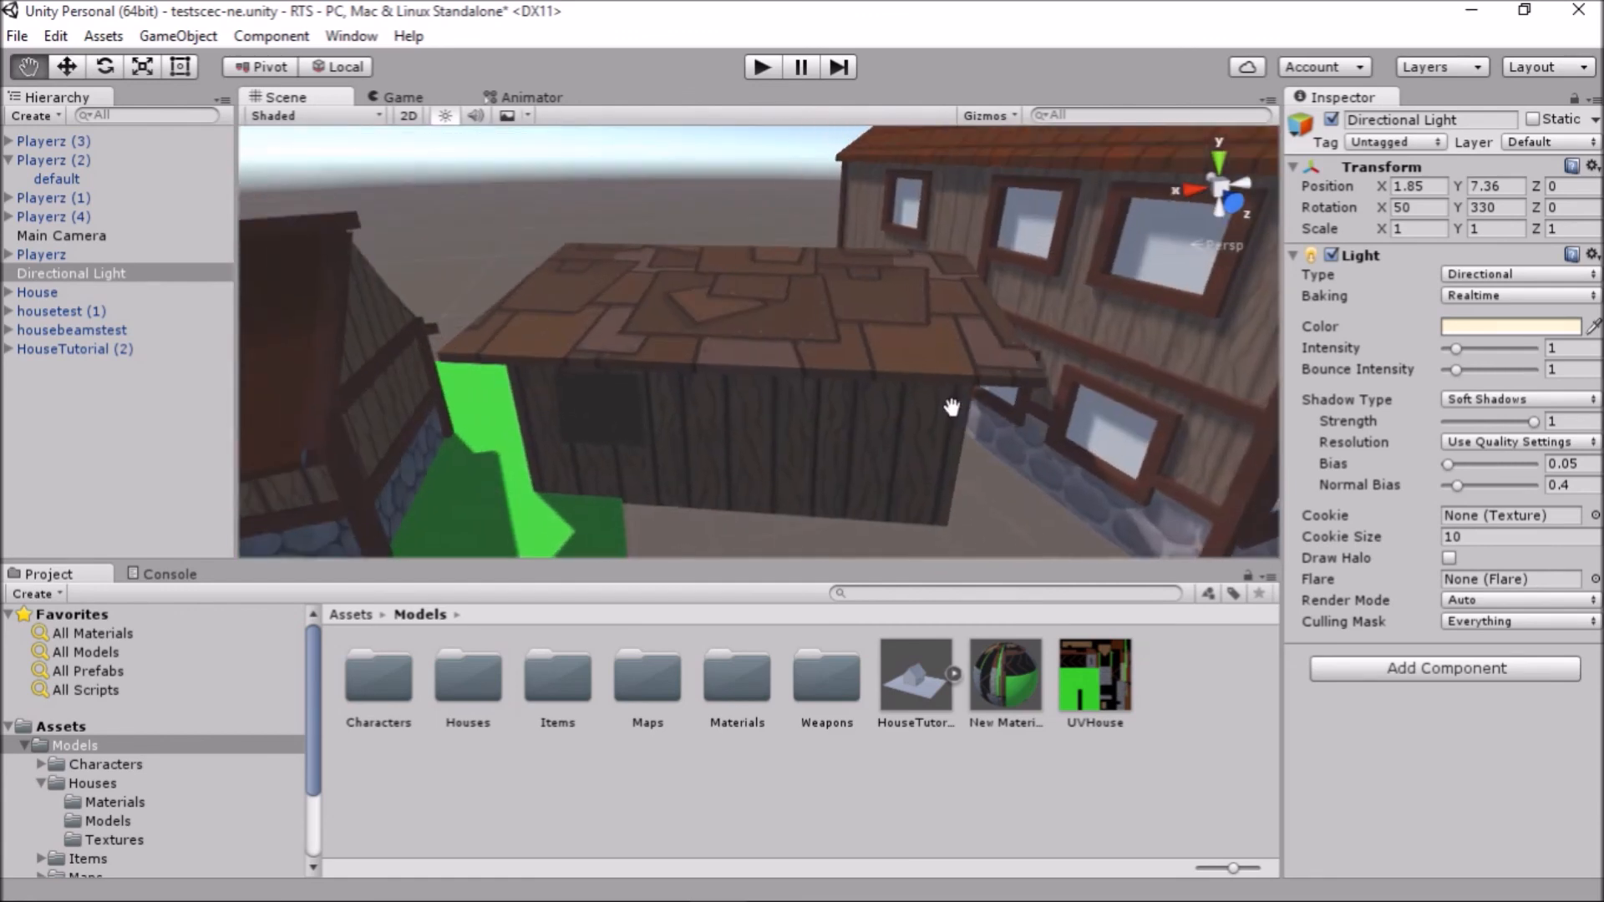
middle_drag(375, 433, 424, 414)
scroll(665, 406, down, 1)
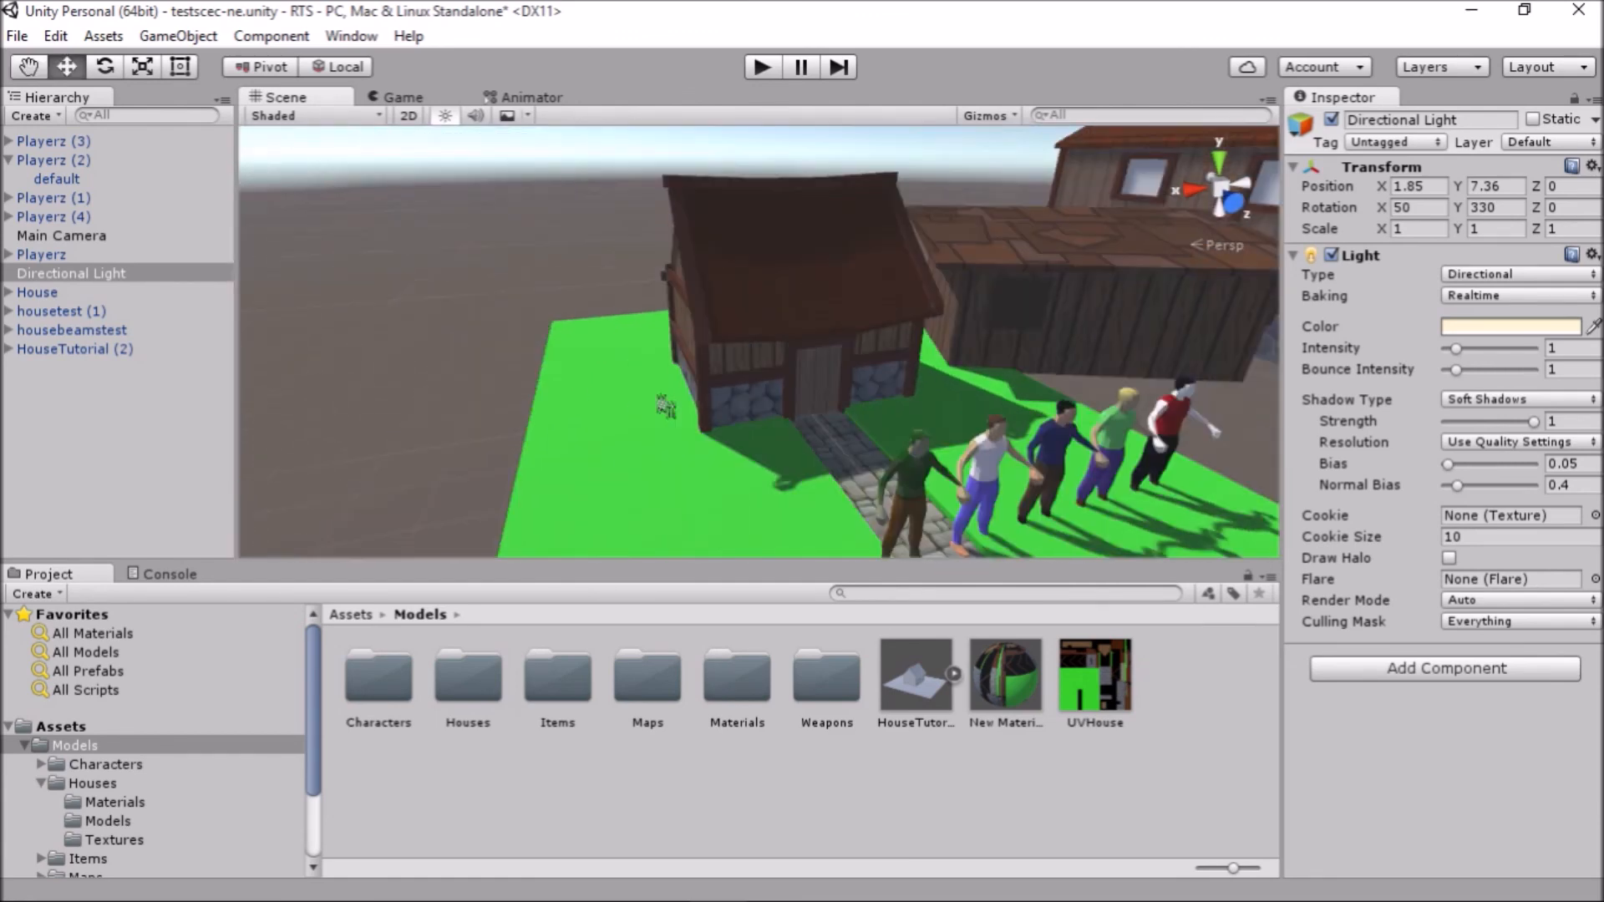
scroll(667, 405, up, 3)
scroll(691, 401, down, 2)
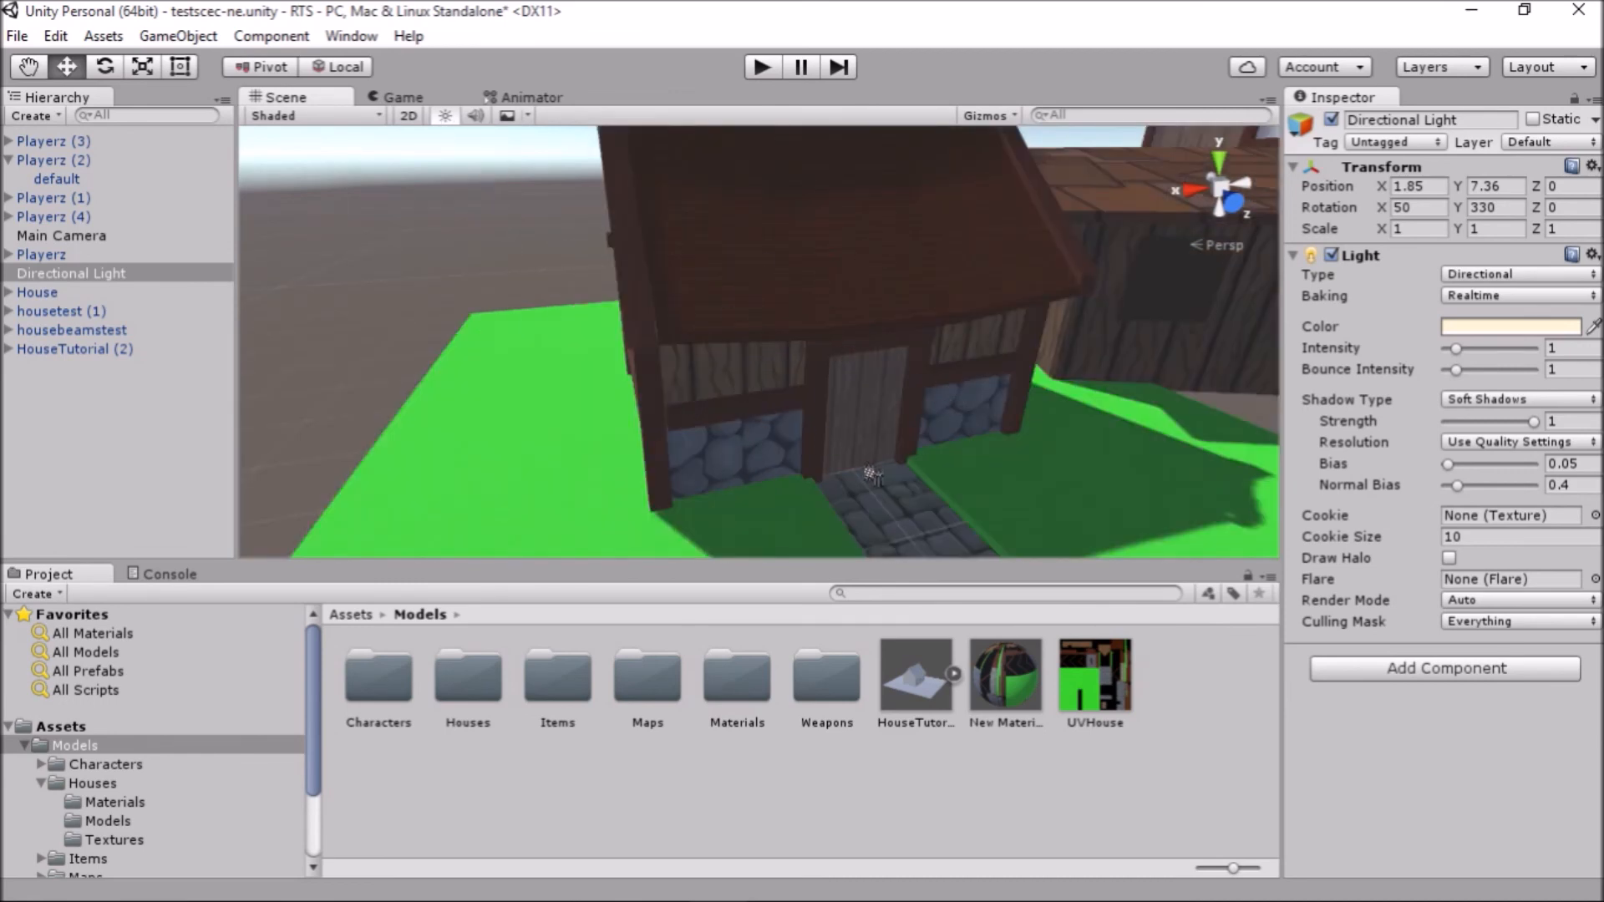
scroll(871, 475, down, 1)
mouse_move(751, 276)
middle_down()
mouse_move(764, 307)
mouse_move(761, 287)
middle_up()
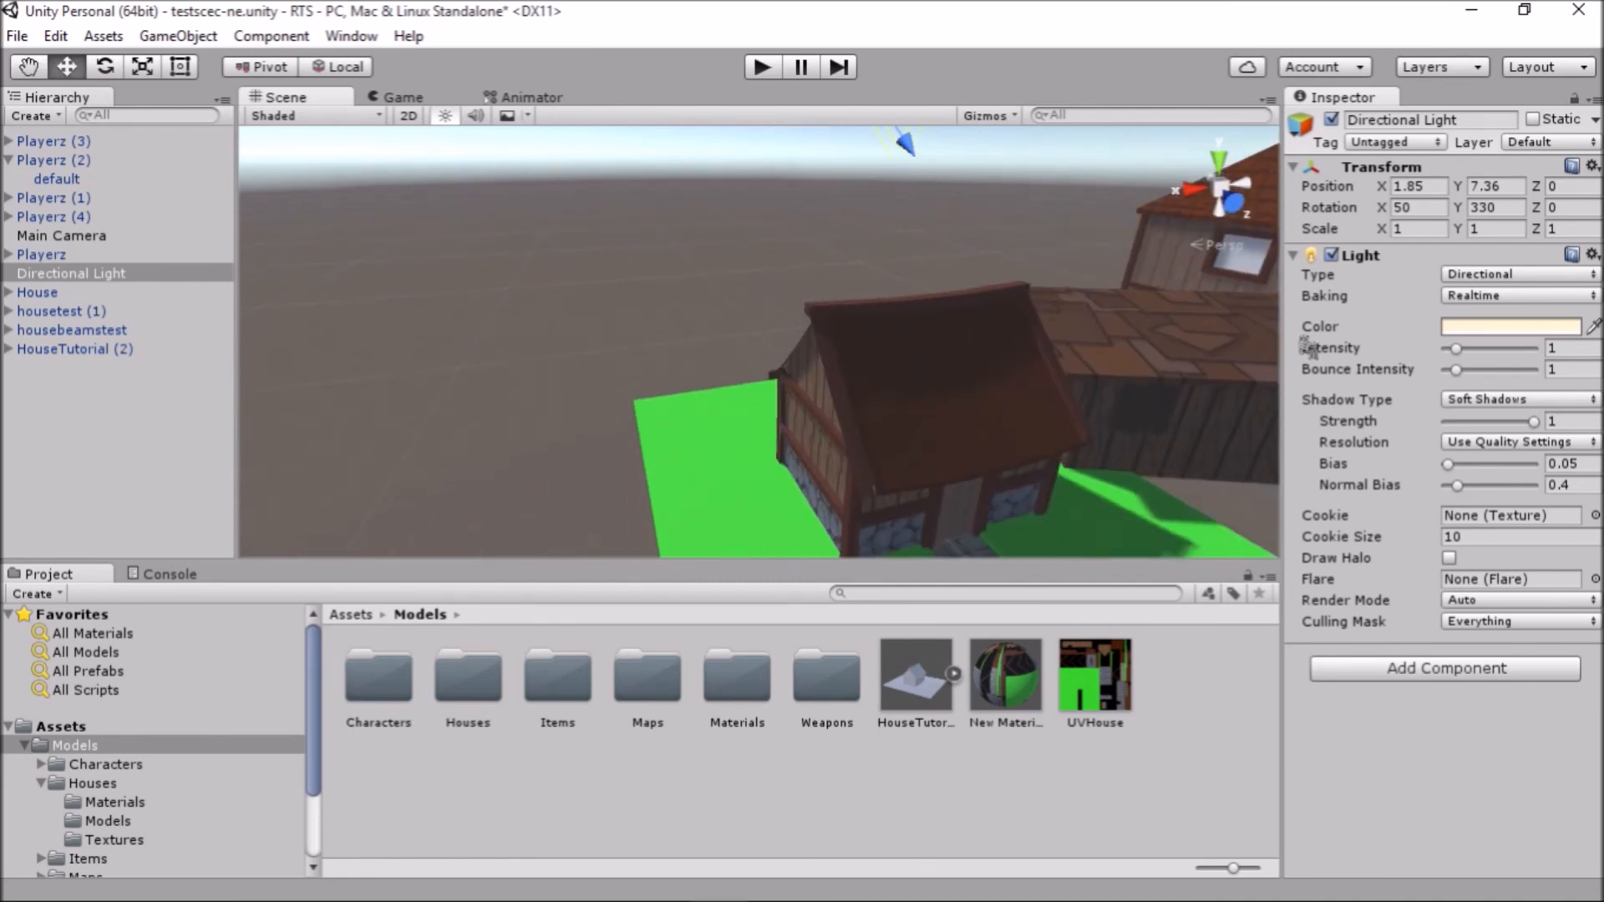
Try rotating the directional light so that it shines on the front of the house from a low angle
middle_drag(958, 235, 955, 265)
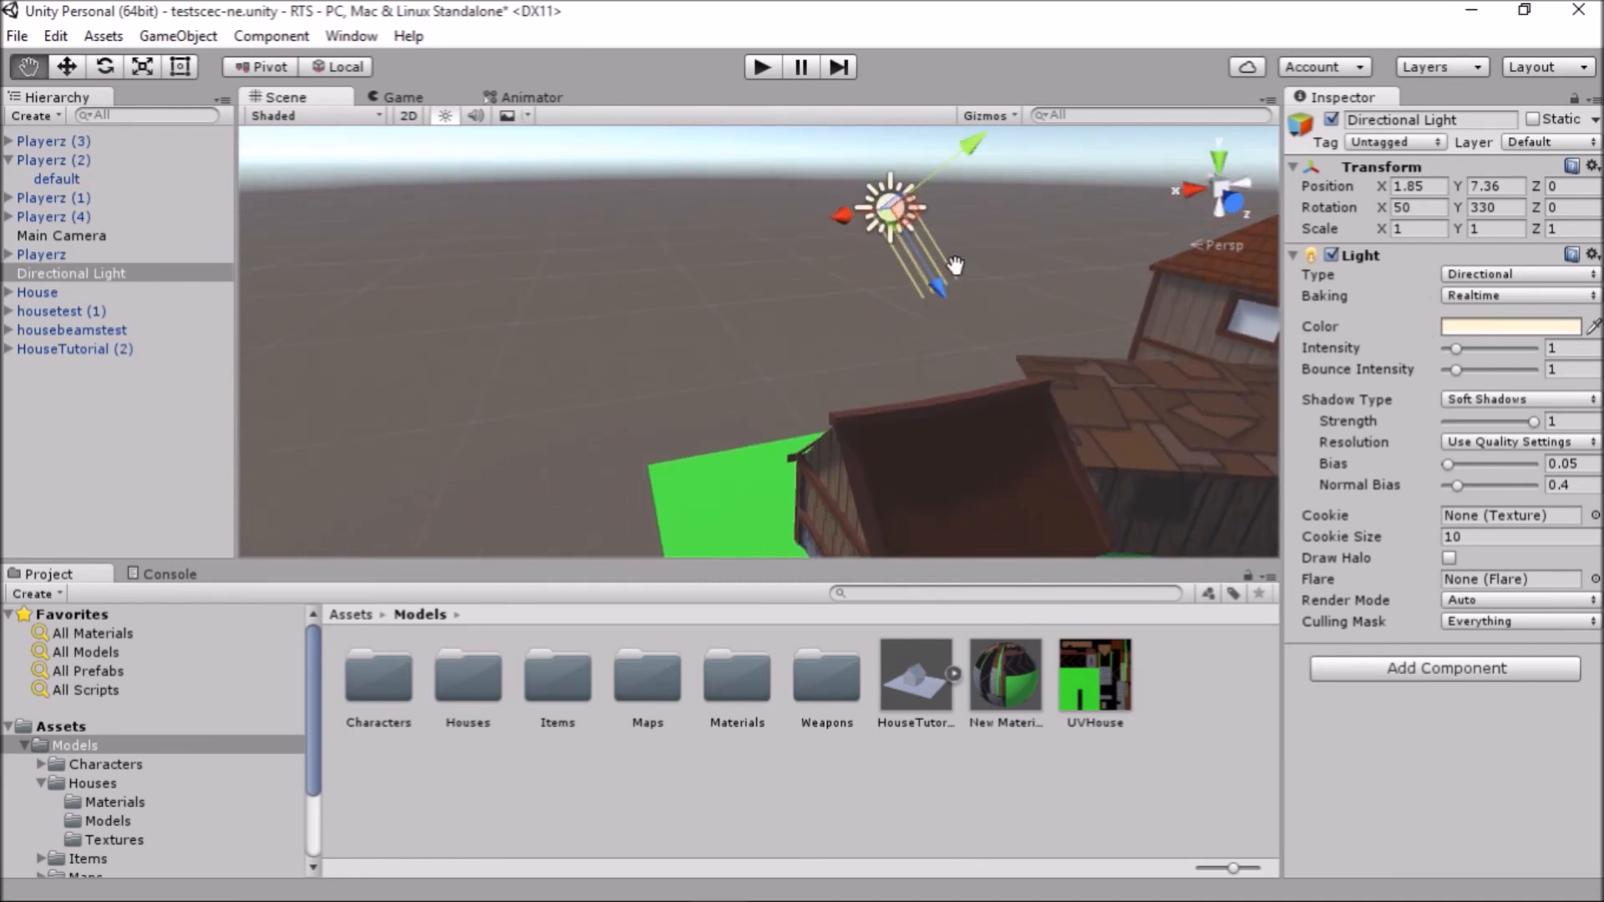
click(104, 66)
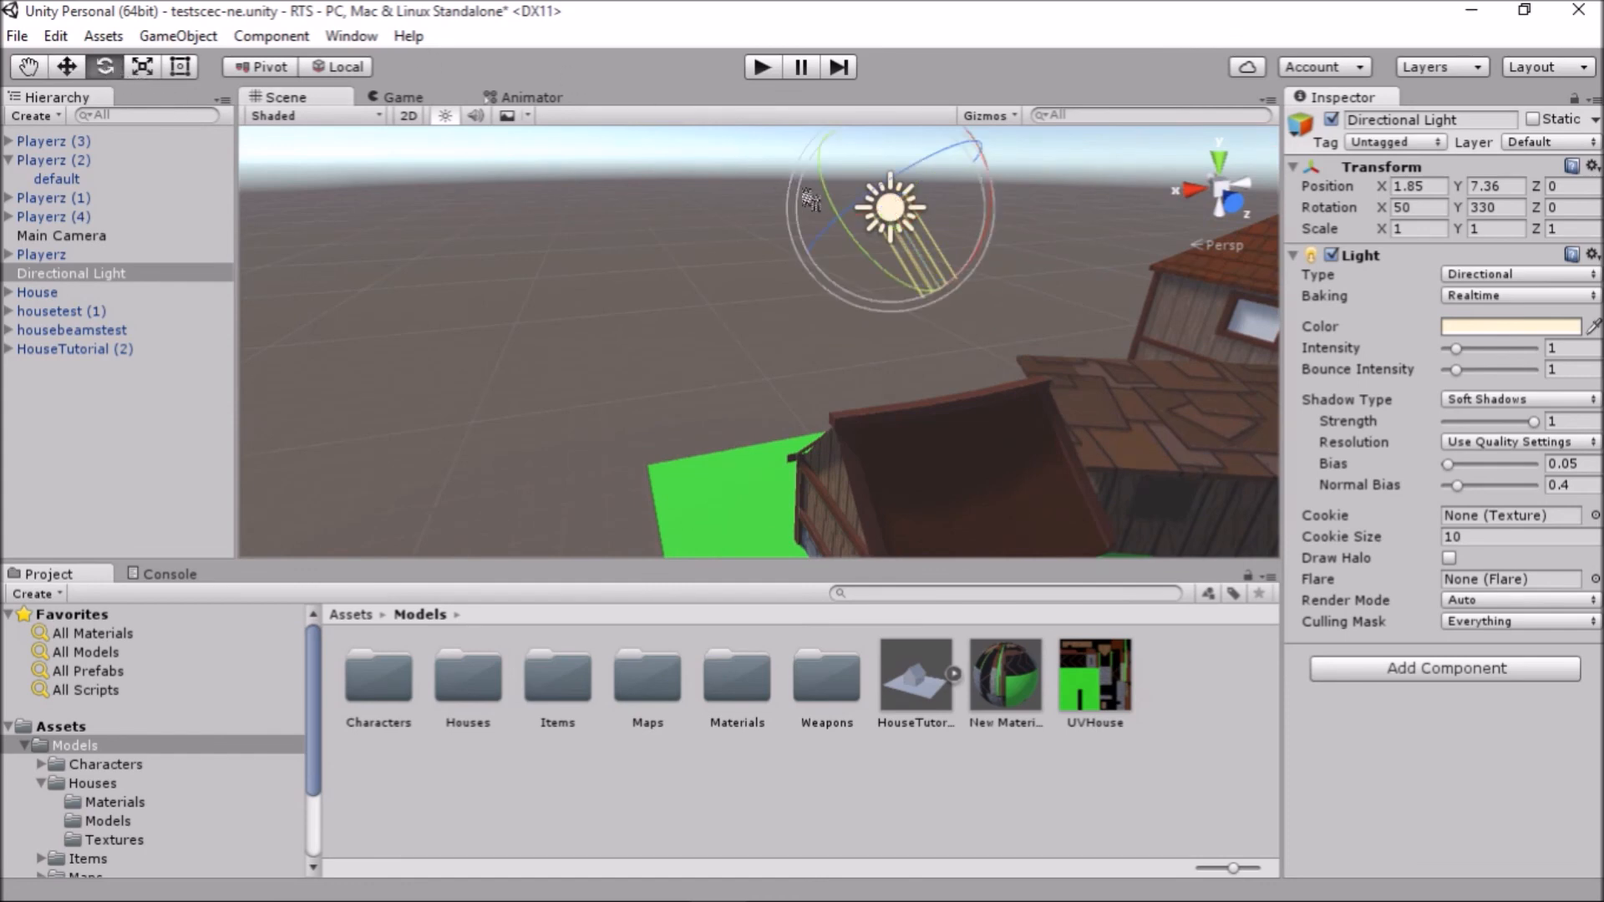
mouse_move(1000, 206)
mouse_down()
mouse_move(824, 378)
mouse_move(948, 312)
mouse_move(590, 685)
mouse_move(656, 627)
mouse_up()
middle_drag(816, 444, 796, 411)
scroll(802, 418, up, 3)
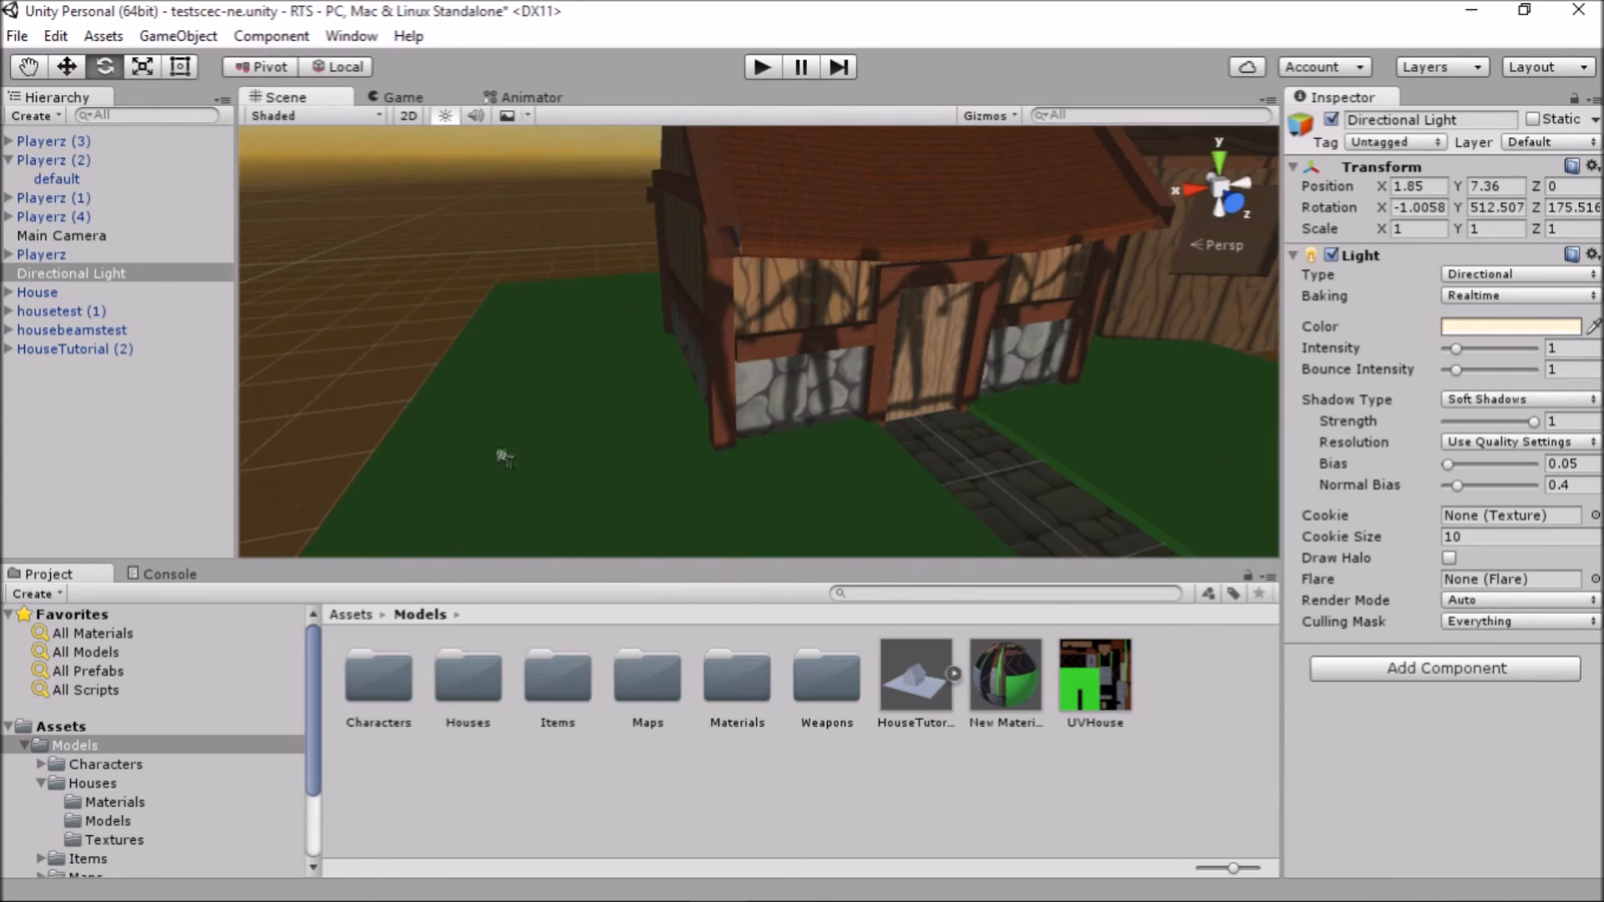
right_drag(505, 459, 913, 419)
middle_drag(551, 452, 637, 462)
right_drag(638, 462, 749, 349)
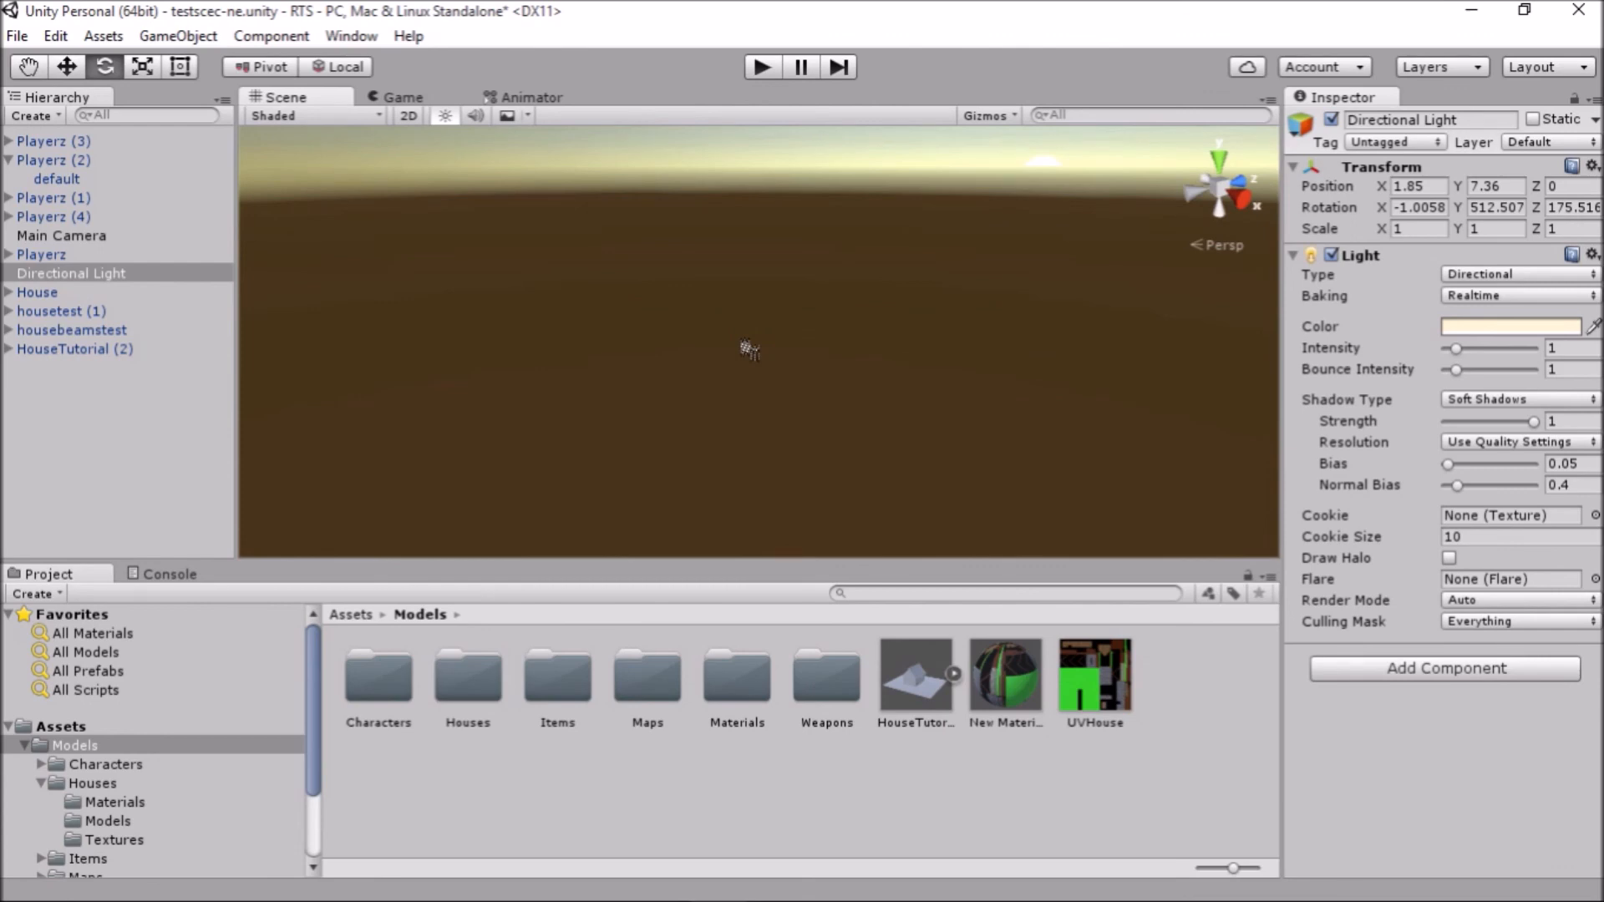
Undo the directional light's rotation and selection
key(ctrl+z)
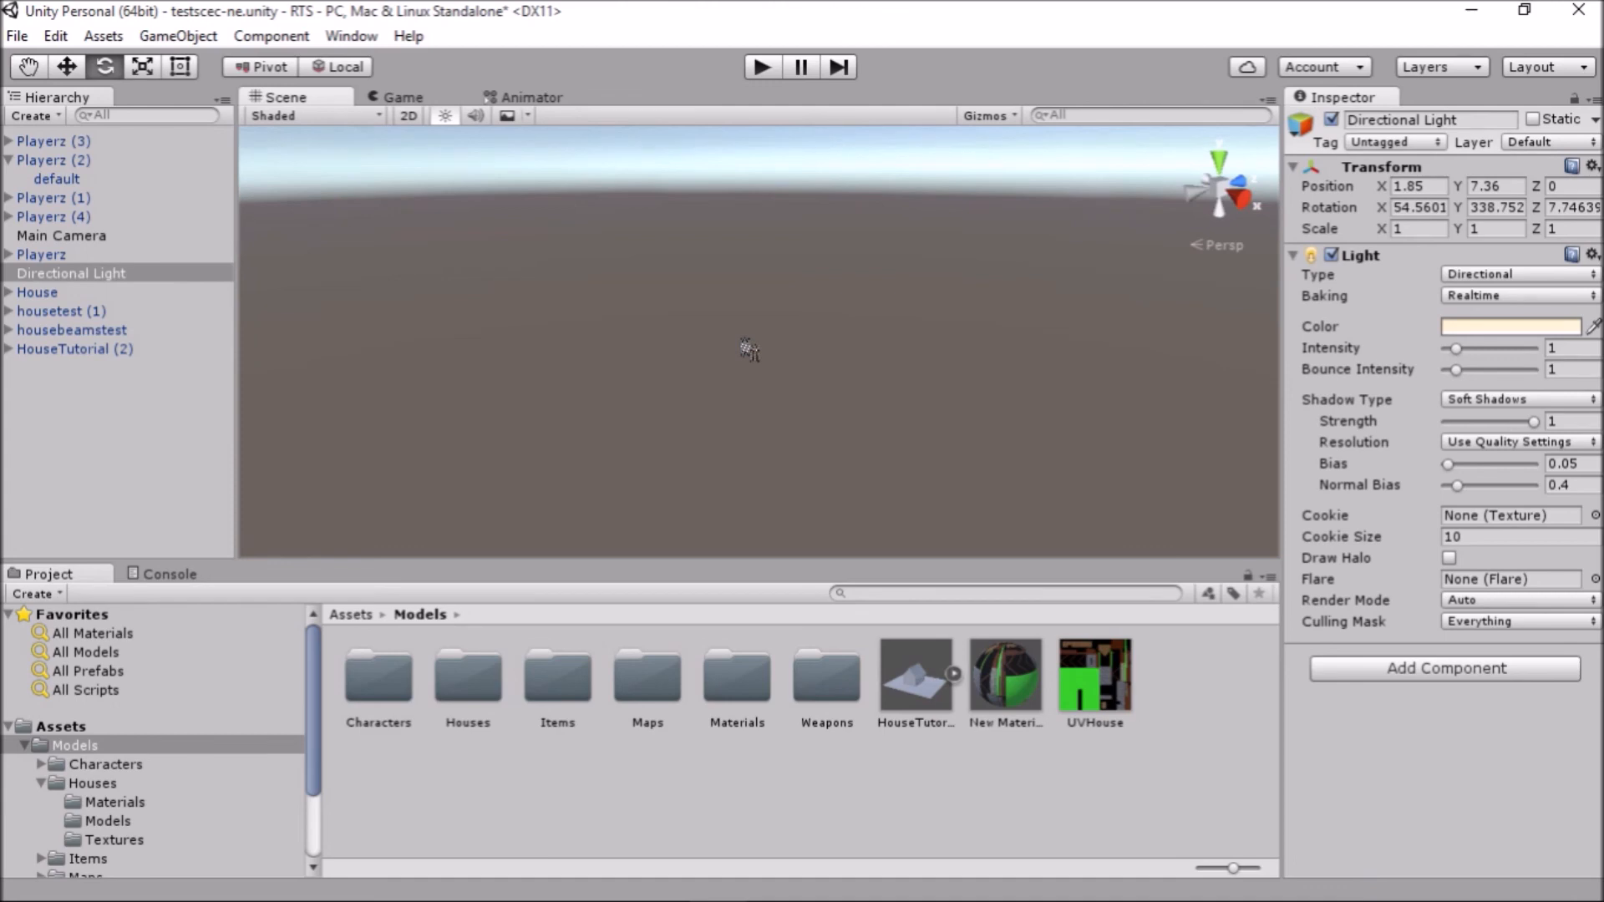
key(ctrl+z)
key(ctrl+z)
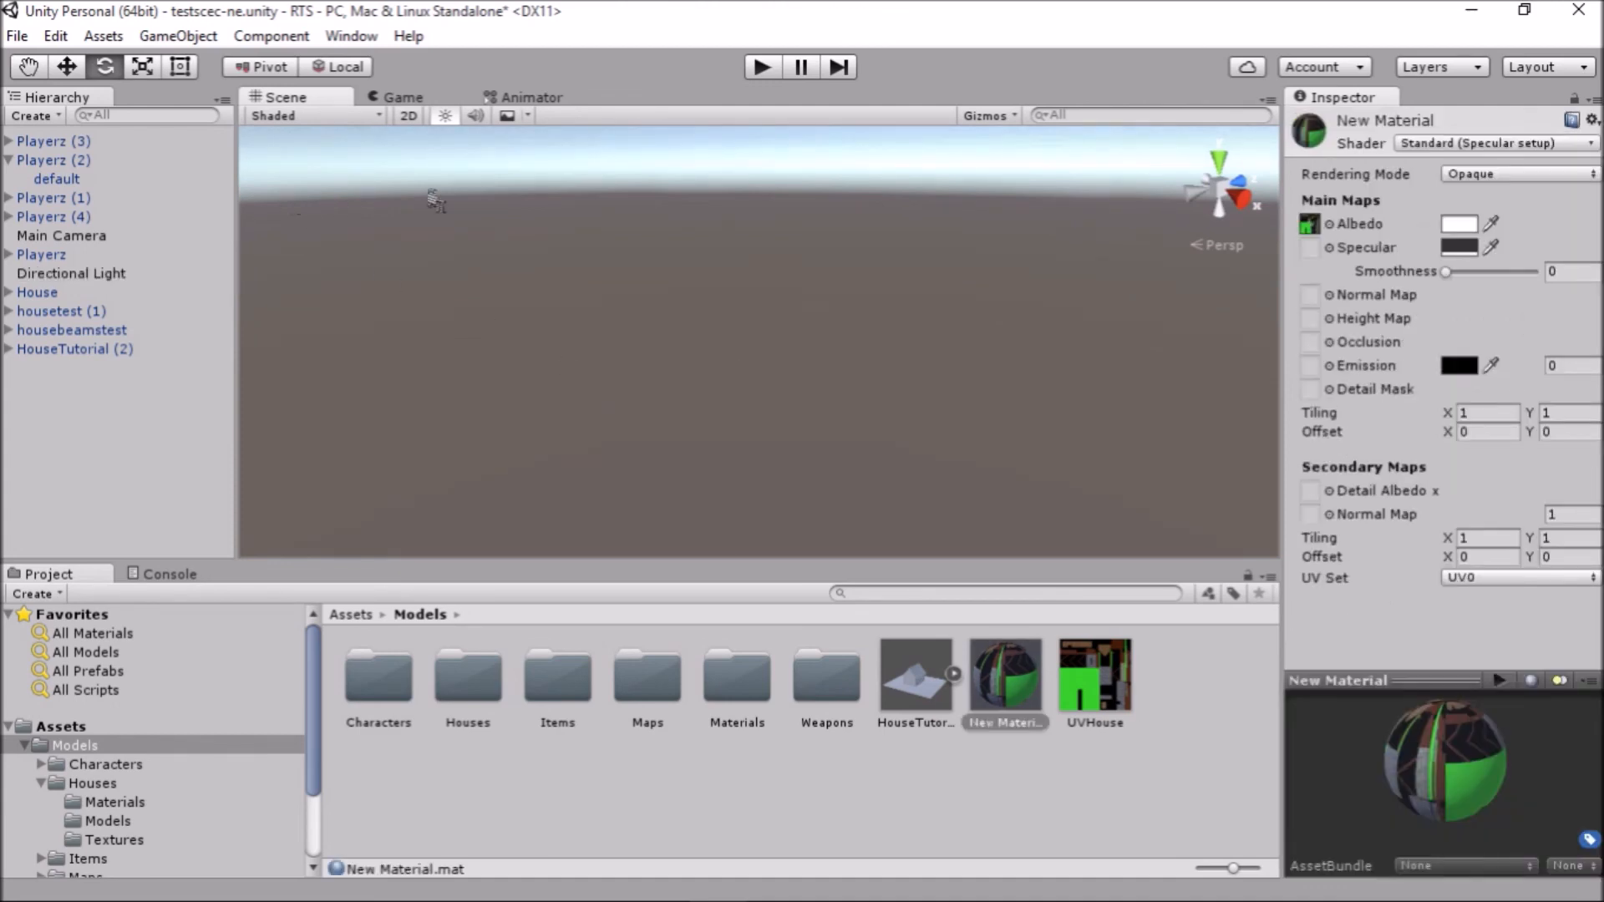
Frame HouseTutorial (2) in the scene and examine its textured roof, side wall and path up close
drag(913, 691, 117, 351)
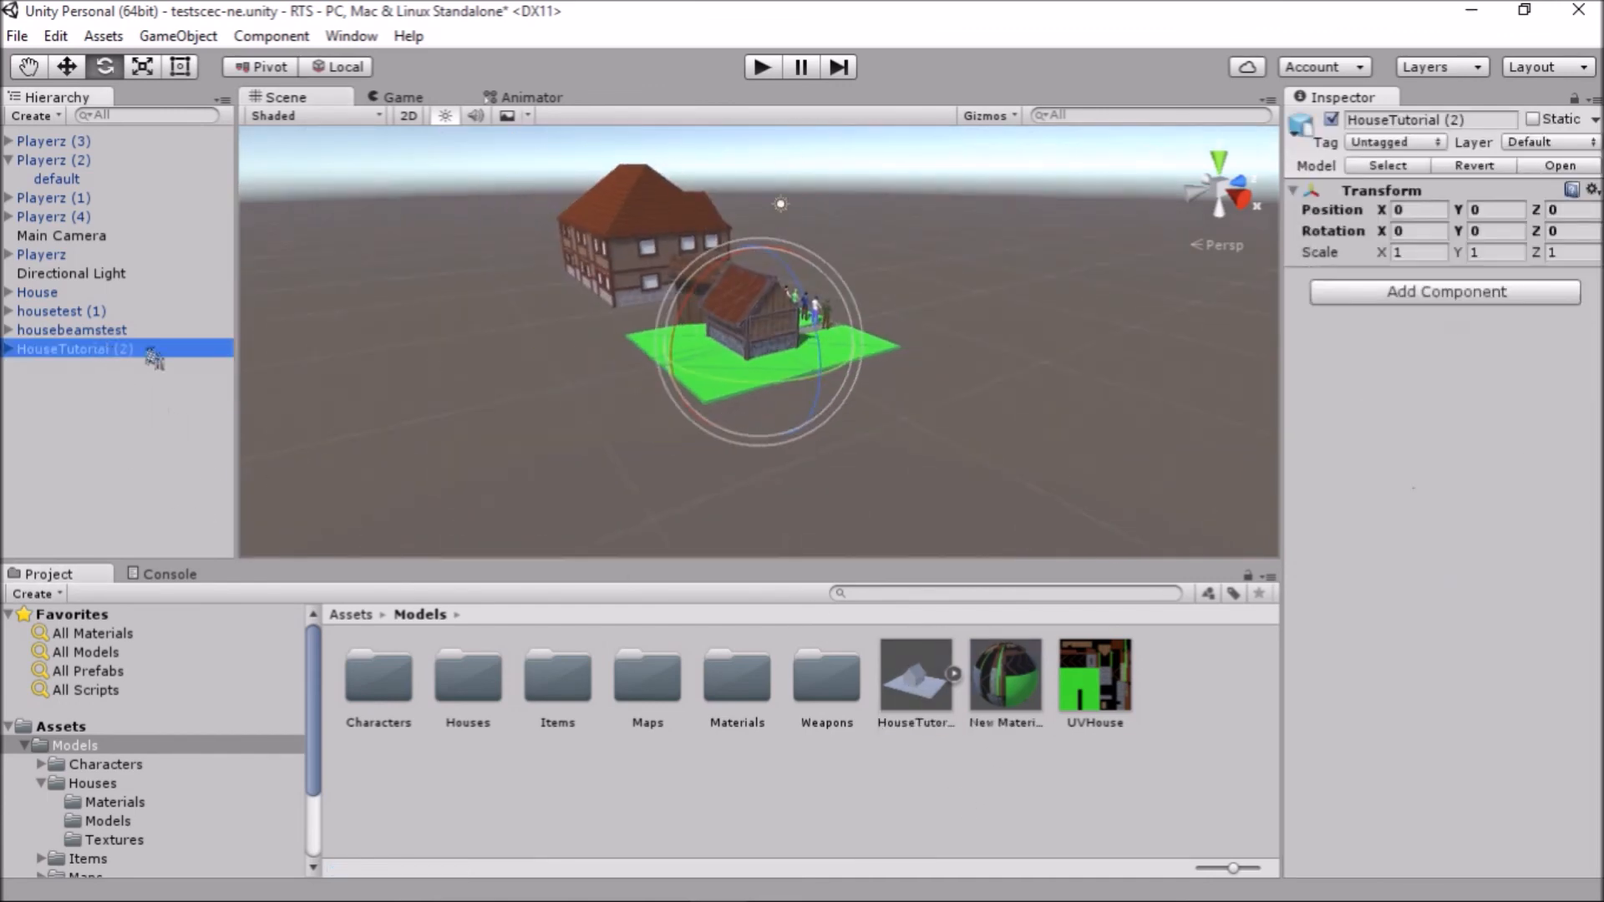
scroll(764, 349, up, 8)
right_drag(997, 293, 695, 332)
middle_drag(1036, 329, 591, 355)
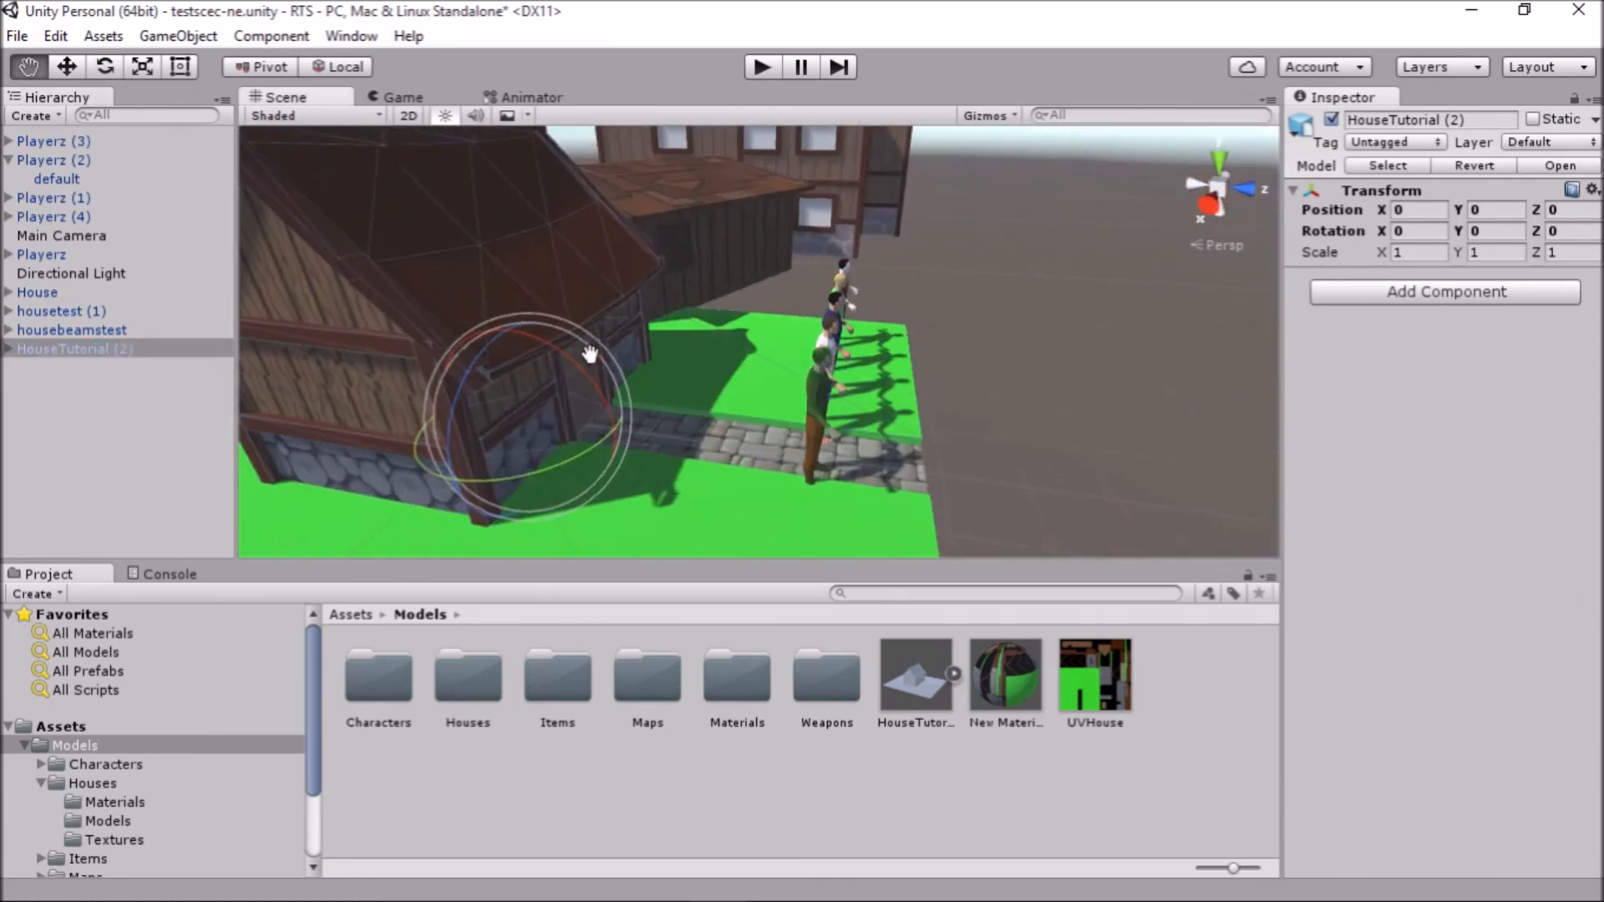
scroll(596, 368, down, 1)
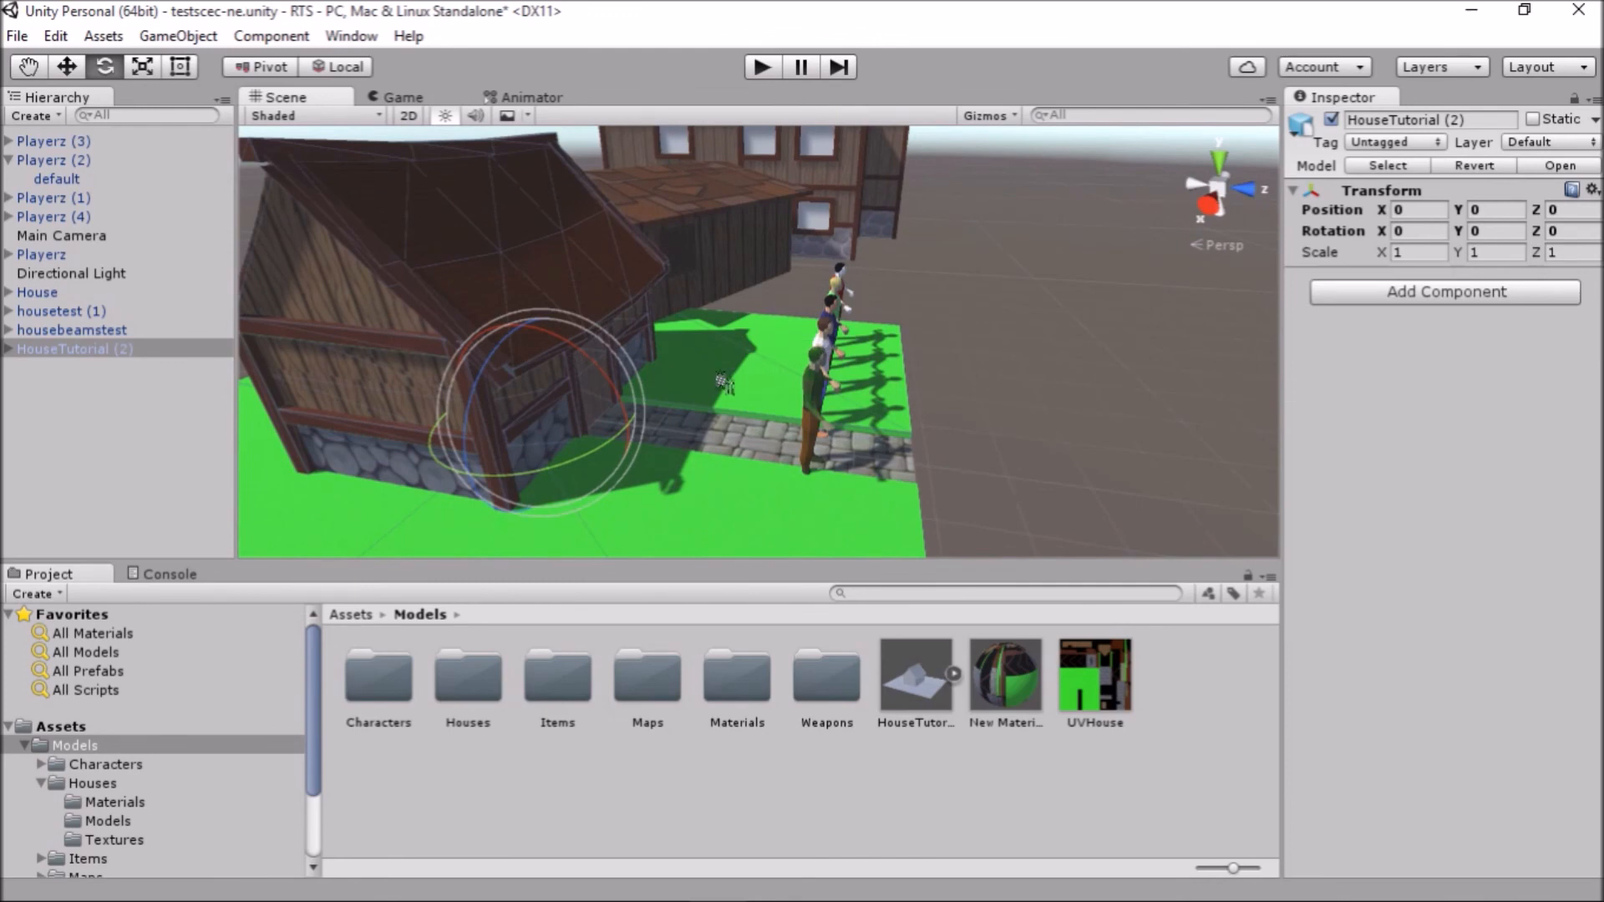
mouse_move(486, 884)
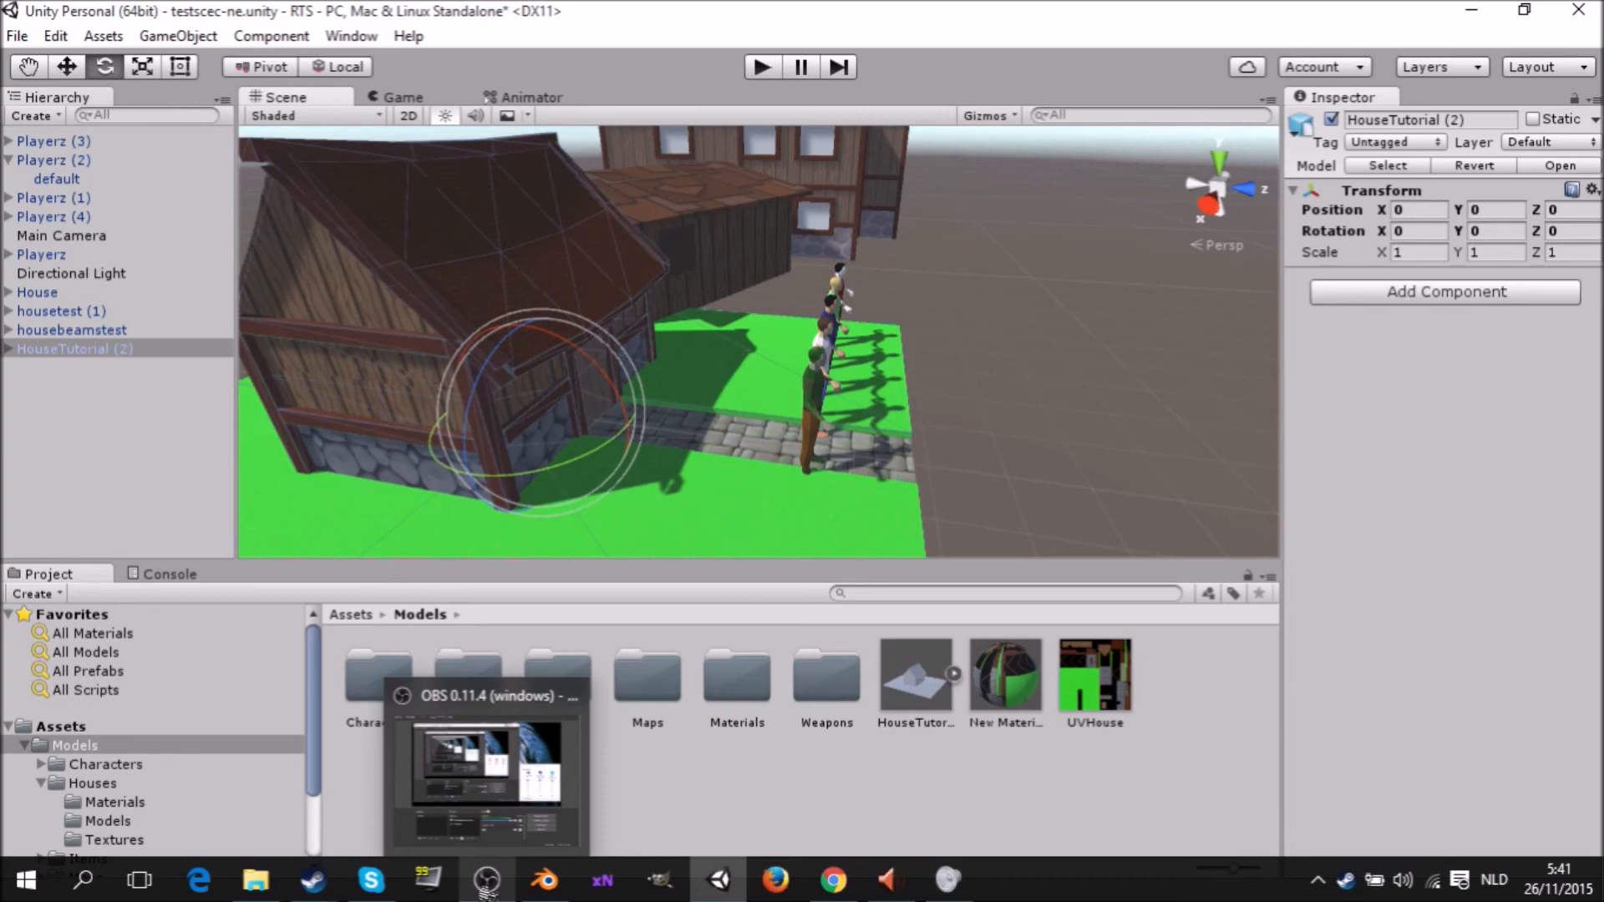
click(486, 884)
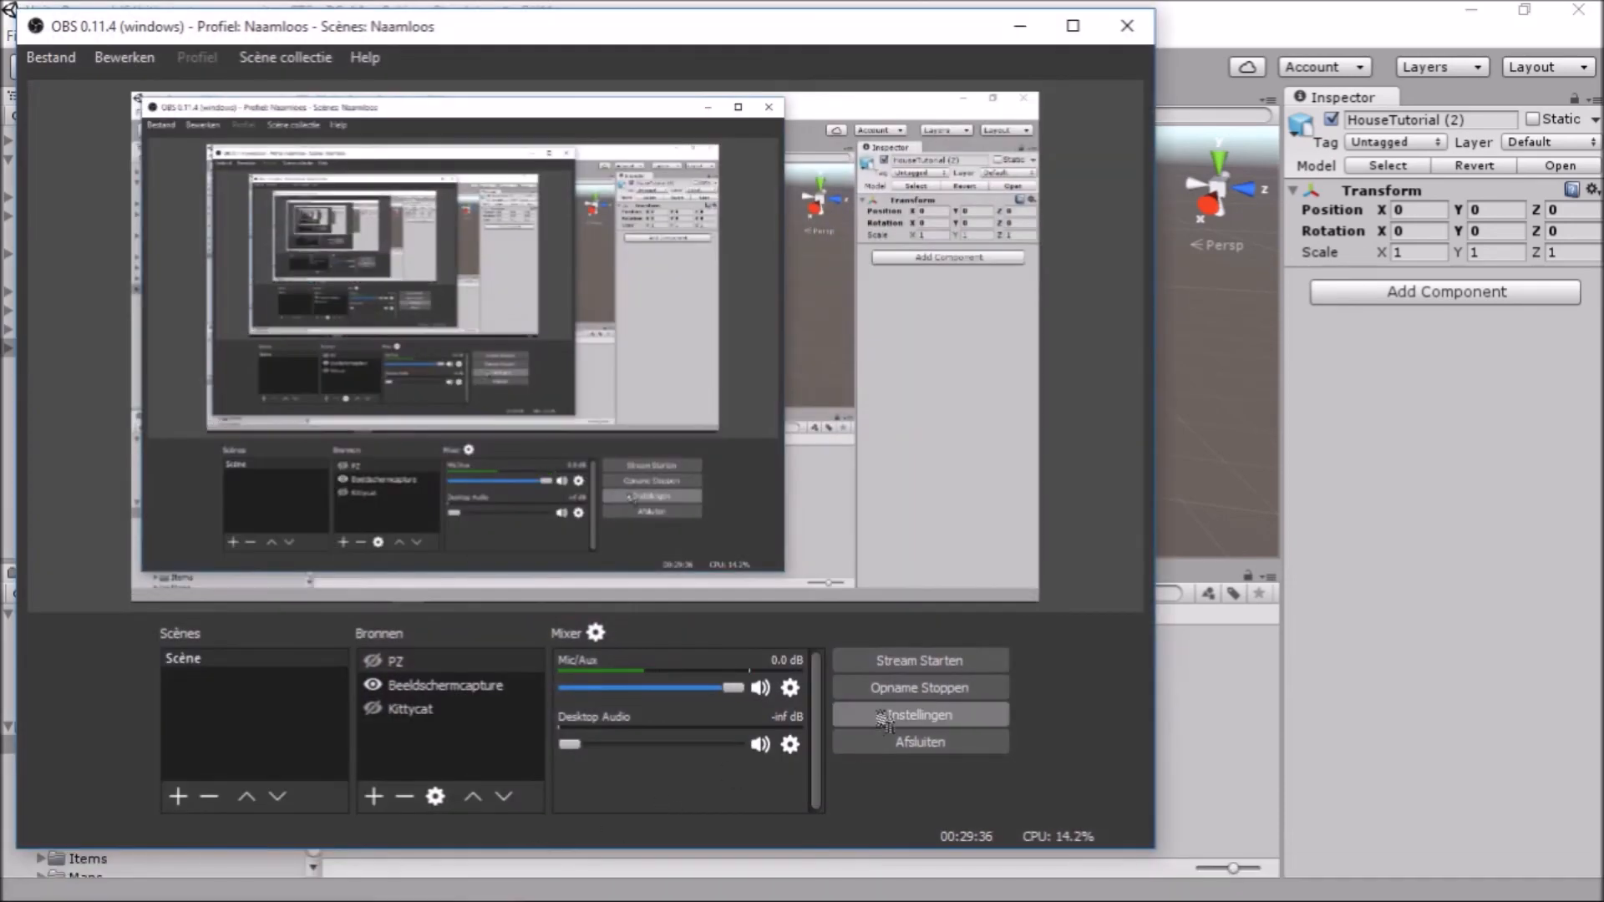